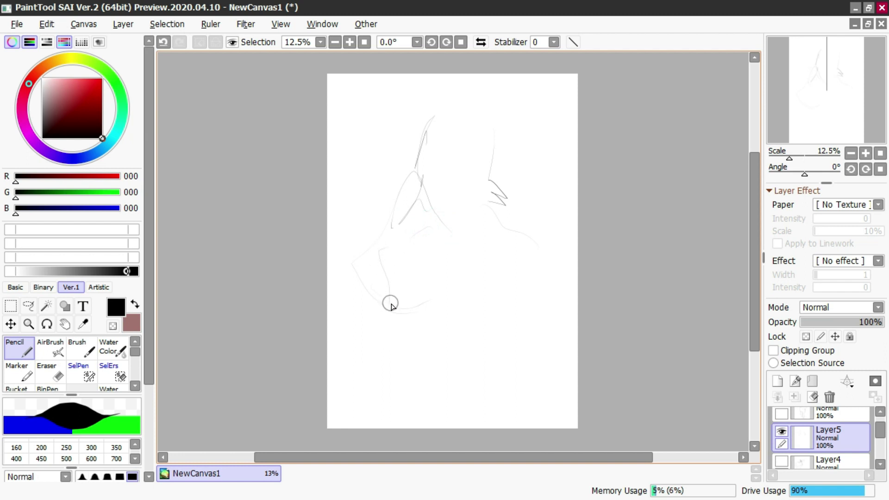
Step: Sketch the waist line below the bent arm and the neck line, and try a jaw curve
{"action": "left_click_drag", "start_coordinate": [390, 362], "coordinate": [390, 363]}
{"action": "left_click_drag", "start_coordinate": [460, 194], "coordinate": [469, 226]}
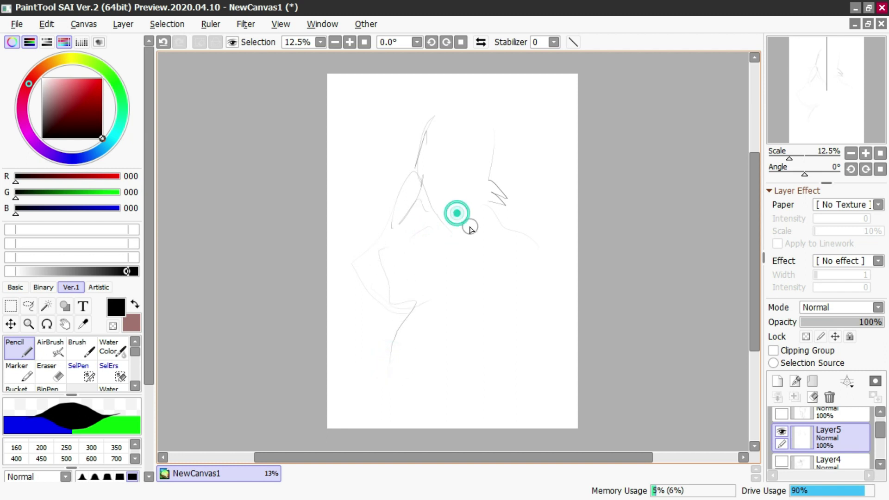
{"action": "left_click_drag", "start_coordinate": [490, 170], "coordinate": [439, 180]}
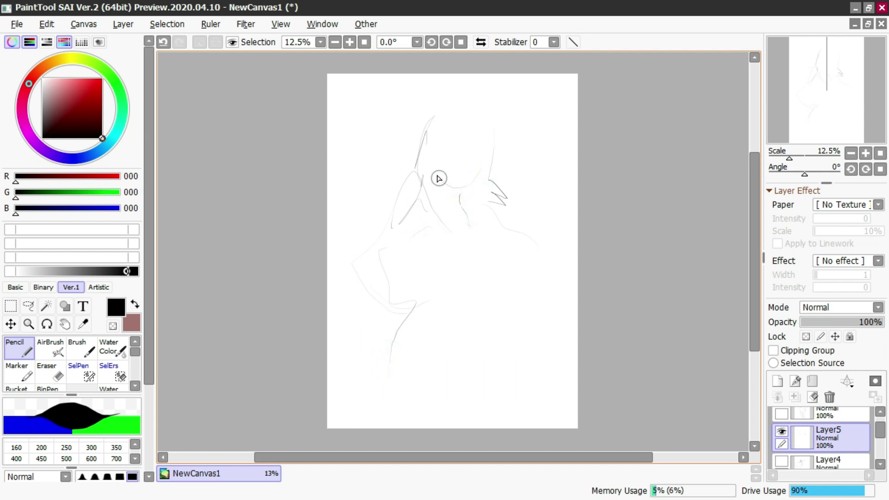
{"action": "key", "text": "ctrl+z"}
Step: Sketch loose hair strands around the head and extend the right side of the figure from face to chest
{"action": "mouse_move", "coordinate": [461, 122]}
{"action": "left_mouse_down"}
{"action": "mouse_move", "coordinate": [444, 142]}
{"action": "mouse_move", "coordinate": [437, 125]}
{"action": "mouse_move", "coordinate": [433, 157]}
{"action": "mouse_move", "coordinate": [403, 165]}
{"action": "mouse_move", "coordinate": [415, 173]}
{"action": "left_mouse_up"}
{"action": "mouse_move", "coordinate": [489, 131]}
{"action": "left_mouse_down"}
{"action": "mouse_move", "coordinate": [498, 201]}
{"action": "mouse_move", "coordinate": [478, 224]}
{"action": "mouse_move", "coordinate": [496, 276]}
{"action": "left_mouse_up"}
{"action": "left_click", "coordinate": [440, 294]}
{"action": "left_click", "coordinate": [404, 259]}
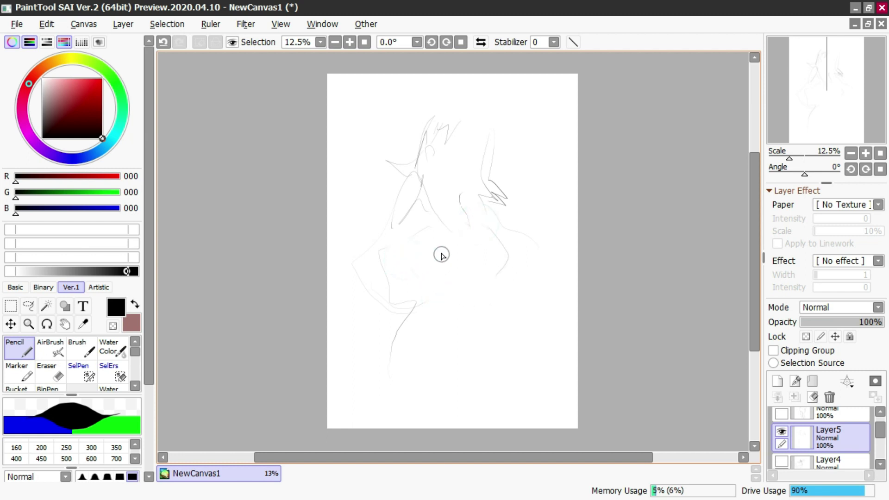
Step: Sketch finger lines beside the face, redraw the jaw curve and add the neck lines
{"action": "left_click_drag", "start_coordinate": [412, 194], "coordinate": [401, 206]}
{"action": "key", "text": "ctrl+z"}
{"action": "mouse_move", "coordinate": [426, 174]}
{"action": "left_mouse_down"}
{"action": "mouse_move", "coordinate": [436, 158]}
{"action": "mouse_move", "coordinate": [432, 172]}
{"action": "mouse_move", "coordinate": [463, 167]}
{"action": "mouse_move", "coordinate": [441, 182]}
{"action": "mouse_move", "coordinate": [450, 183]}
{"action": "mouse_move", "coordinate": [429, 175]}
{"action": "mouse_move", "coordinate": [438, 147]}
{"action": "mouse_move", "coordinate": [433, 159]}
{"action": "mouse_move", "coordinate": [443, 164]}
{"action": "mouse_move", "coordinate": [451, 154]}
{"action": "mouse_move", "coordinate": [431, 177]}
{"action": "mouse_move", "coordinate": [453, 187]}
{"action": "mouse_move", "coordinate": [422, 188]}
{"action": "mouse_move", "coordinate": [442, 138]}
{"action": "mouse_move", "coordinate": [458, 161]}
{"action": "left_mouse_up"}
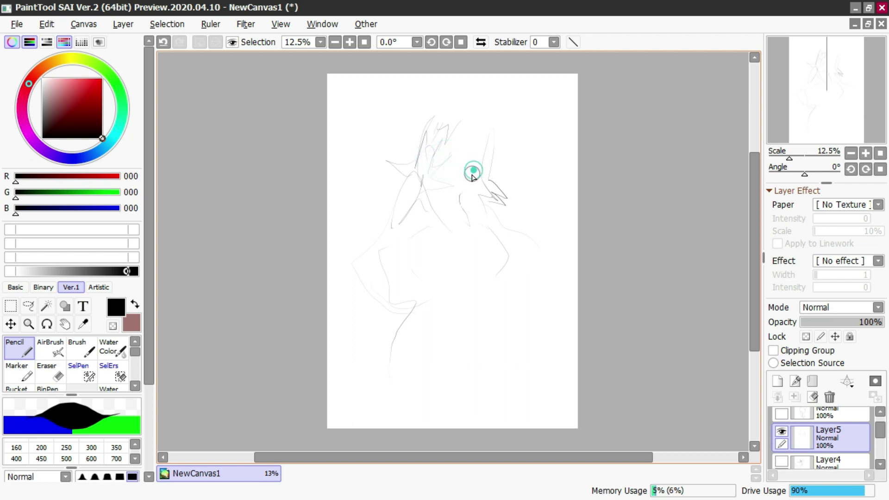
{"action": "key", "text": "ctrl+z"}
{"action": "mouse_move", "coordinate": [482, 168]}
{"action": "left_mouse_down"}
{"action": "mouse_move", "coordinate": [457, 190]}
{"action": "mouse_move", "coordinate": [440, 177]}
{"action": "left_mouse_up"}
{"action": "mouse_move", "coordinate": [466, 208]}
{"action": "left_mouse_down"}
{"action": "mouse_move", "coordinate": [482, 233]}
{"action": "mouse_move", "coordinate": [448, 232]}
{"action": "mouse_move", "coordinate": [433, 226]}
{"action": "mouse_move", "coordinate": [416, 185]}
{"action": "left_mouse_up"}
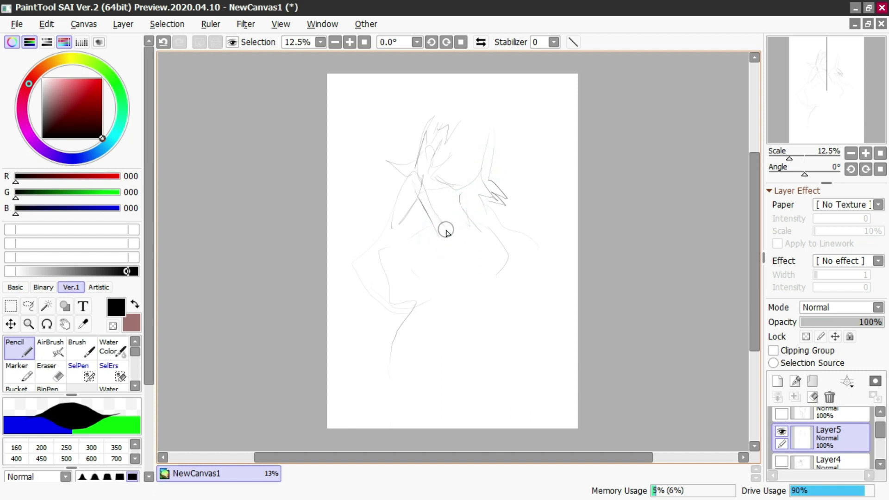
Step: Sketch the chest curve, the neckline and the right shoulder and elbow
{"action": "mouse_move", "coordinate": [408, 236]}
{"action": "left_mouse_down"}
{"action": "mouse_move", "coordinate": [384, 221]}
{"action": "mouse_move", "coordinate": [432, 290]}
{"action": "left_mouse_up"}
{"action": "key", "text": "ctrl+z"}
{"action": "left_click_drag", "start_coordinate": [435, 223], "coordinate": [408, 168]}
{"action": "left_click_drag", "start_coordinate": [471, 227], "coordinate": [475, 226]}
{"action": "mouse_move", "coordinate": [482, 228]}
{"action": "left_mouse_down"}
{"action": "mouse_move", "coordinate": [464, 189]}
{"action": "mouse_move", "coordinate": [490, 206]}
{"action": "mouse_move", "coordinate": [549, 277]}
{"action": "left_mouse_up"}
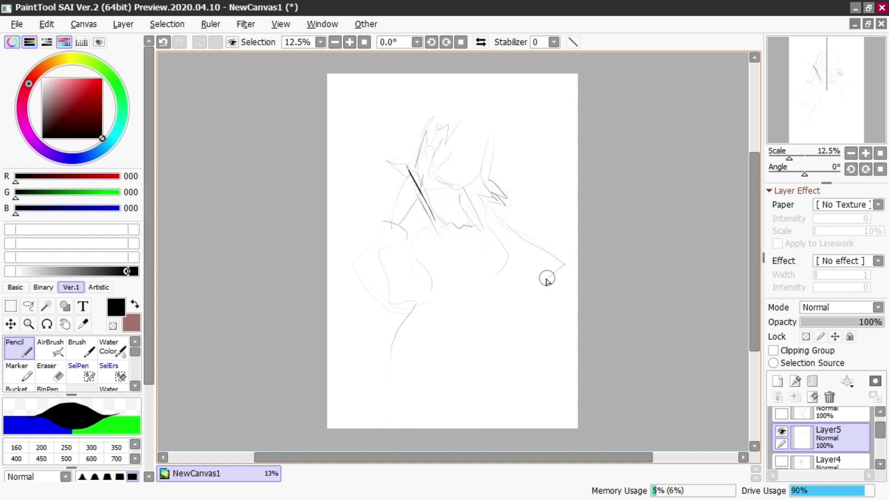
Step: Undo the right elbow stroke and sketch the torso's right side from the chest to the hip
{"action": "key", "text": "ctrl+z"}
{"action": "left_click_drag", "start_coordinate": [494, 269], "coordinate": [481, 352]}
{"action": "left_click_drag", "start_coordinate": [425, 303], "coordinate": [358, 427]}
{"action": "key", "text": "ctrl+z"}
{"action": "key", "text": "ctrl+z"}
{"action": "left_click_drag", "start_coordinate": [430, 291], "coordinate": [381, 414]}
{"action": "key", "text": "ctrl+z"}
Step: Erase the old raised arm and re-sketch the hand with fingers beside the face
{"action": "key", "text": "e"}
{"action": "mouse_move", "coordinate": [424, 176]}
{"action": "left_mouse_down"}
{"action": "mouse_move", "coordinate": [387, 245]}
{"action": "mouse_move", "coordinate": [429, 174]}
{"action": "mouse_move", "coordinate": [358, 256]}
{"action": "mouse_move", "coordinate": [385, 262]}
{"action": "left_mouse_up"}
{"action": "key", "text": "n"}
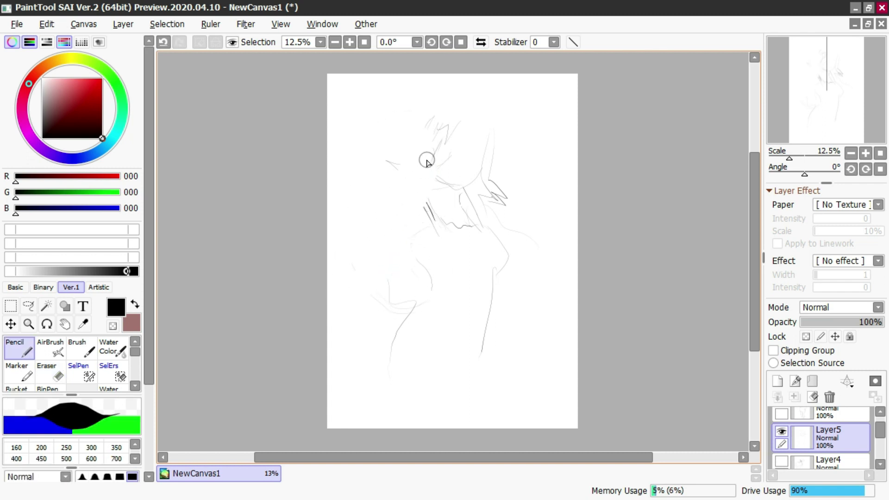
{"action": "left_click_drag", "start_coordinate": [415, 167], "coordinate": [431, 134]}
{"action": "left_click_drag", "start_coordinate": [444, 148], "coordinate": [457, 154]}
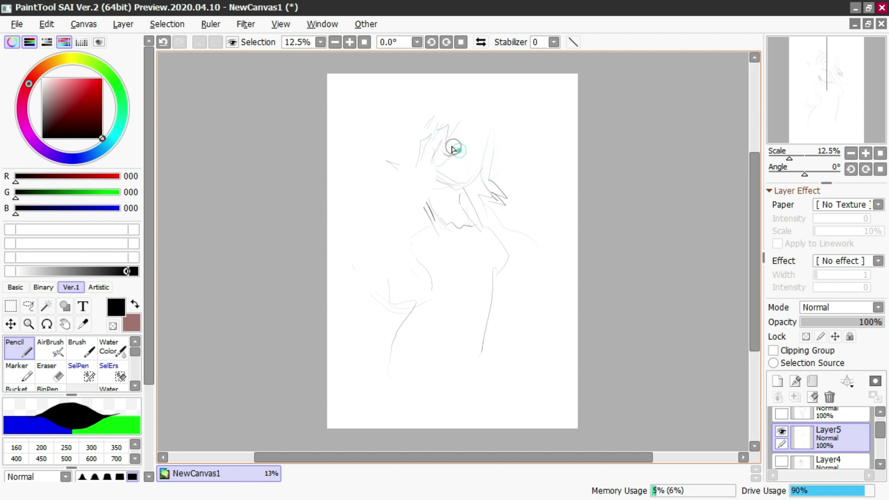
{"action": "left_click_drag", "start_coordinate": [458, 149], "coordinate": [431, 130]}
Step: Sketch the raised forearm and left shoulder, then the torso's right side and the curved waist line
{"action": "left_click_drag", "start_coordinate": [473, 153], "coordinate": [493, 143]}
{"action": "key", "text": "ctrl+z"}
{"action": "left_click_drag", "start_coordinate": [471, 209], "coordinate": [481, 241]}
{"action": "key", "text": "ctrl+z"}
{"action": "mouse_move", "coordinate": [426, 172]}
{"action": "left_mouse_down"}
{"action": "mouse_move", "coordinate": [436, 190]}
{"action": "mouse_move", "coordinate": [404, 195]}
{"action": "mouse_move", "coordinate": [379, 248]}
{"action": "mouse_move", "coordinate": [413, 188]}
{"action": "mouse_move", "coordinate": [406, 224]}
{"action": "mouse_move", "coordinate": [416, 277]}
{"action": "left_mouse_up"}
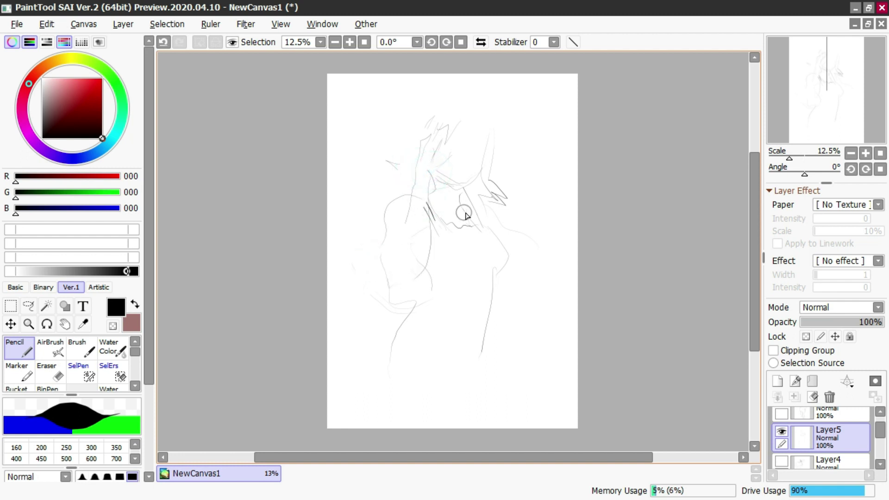
{"action": "mouse_move", "coordinate": [480, 212]}
{"action": "left_mouse_down"}
{"action": "mouse_move", "coordinate": [499, 223]}
{"action": "mouse_move", "coordinate": [504, 320]}
{"action": "left_mouse_up"}
{"action": "mouse_move", "coordinate": [477, 351]}
{"action": "left_mouse_down"}
{"action": "mouse_move", "coordinate": [460, 356]}
{"action": "mouse_move", "coordinate": [405, 307]}
{"action": "left_mouse_up"}
Step: Rework the bent left arm's contour from the wrist to the elbow
{"action": "left_click_drag", "start_coordinate": [415, 209], "coordinate": [397, 268]}
{"action": "key", "text": "ctrl+z"}
{"action": "left_click_drag", "start_coordinate": [422, 183], "coordinate": [387, 270]}
{"action": "mouse_move", "coordinate": [425, 237]}
{"action": "left_mouse_down"}
{"action": "mouse_move", "coordinate": [410, 292]}
{"action": "mouse_move", "coordinate": [378, 271]}
{"action": "mouse_move", "coordinate": [428, 278]}
{"action": "mouse_move", "coordinate": [436, 294]}
{"action": "mouse_move", "coordinate": [419, 297]}
{"action": "mouse_move", "coordinate": [402, 272]}
{"action": "mouse_move", "coordinate": [390, 201]}
{"action": "left_mouse_up"}
{"action": "key", "text": "e"}
{"action": "key", "text": "n"}
{"action": "left_click_drag", "start_coordinate": [384, 257], "coordinate": [406, 204]}
{"action": "key", "text": "ctrl+z"}
{"action": "mouse_move", "coordinate": [387, 263]}
{"action": "left_mouse_down"}
{"action": "mouse_move", "coordinate": [393, 200]}
{"action": "mouse_move", "coordinate": [407, 196]}
{"action": "left_mouse_up"}
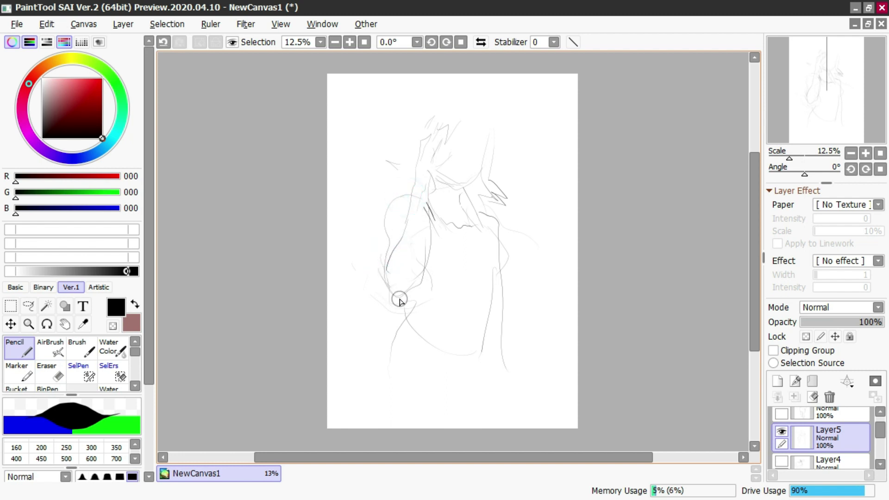
Step: Sketch a flared skirt below the waist with a wavy hem and fold lines
{"action": "left_click_drag", "start_coordinate": [425, 269], "coordinate": [413, 327]}
{"action": "left_click_drag", "start_coordinate": [506, 337], "coordinate": [577, 376]}
{"action": "mouse_move", "coordinate": [418, 329]}
{"action": "left_mouse_down"}
{"action": "mouse_move", "coordinate": [373, 383]}
{"action": "mouse_move", "coordinate": [485, 407]}
{"action": "left_mouse_up"}
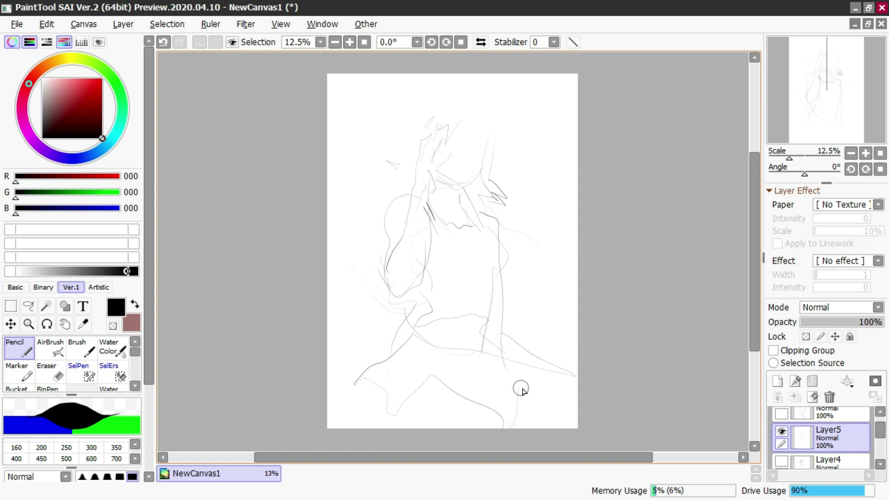
{"action": "mouse_move", "coordinate": [504, 356]}
{"action": "left_mouse_down"}
{"action": "mouse_move", "coordinate": [509, 420]}
{"action": "mouse_move", "coordinate": [534, 379]}
{"action": "left_mouse_up"}
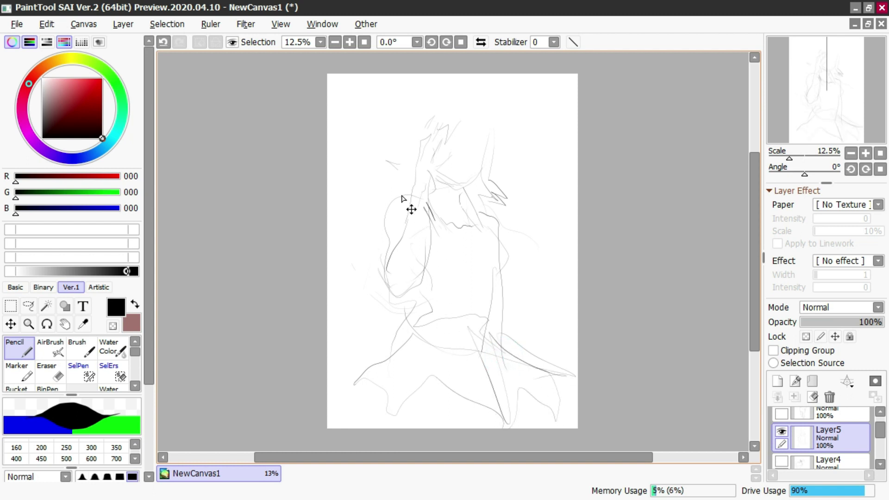
Step: Scale down the whole sketch and move it toward the canvas's upper edge
{"action": "key", "text": "ctrl+t"}
{"action": "left_click_drag", "start_coordinate": [343, 109], "coordinate": [369, 144]}
{"action": "left_click_drag", "start_coordinate": [422, 220], "coordinate": [423, 159]}
{"action": "key", "text": "Return"}
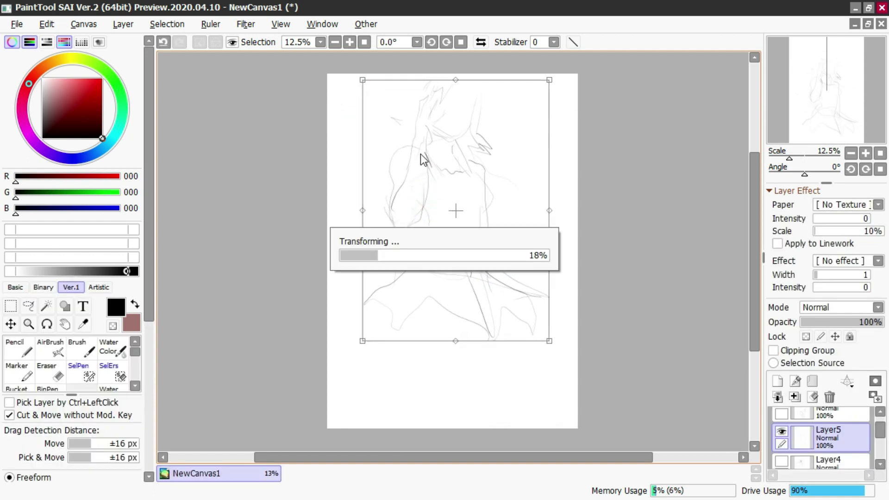
Step: Extend the skirt's left edge with a curl, add torso strokes and erase stray lines at the left shoulder
{"action": "mouse_move", "coordinate": [417, 278]}
{"action": "left_mouse_down"}
{"action": "mouse_move", "coordinate": [387, 310]}
{"action": "mouse_move", "coordinate": [370, 315]}
{"action": "left_mouse_up"}
{"action": "left_click_drag", "start_coordinate": [486, 204], "coordinate": [507, 293]}
{"action": "key", "text": "e"}
{"action": "left_click_drag", "start_coordinate": [391, 168], "coordinate": [408, 153]}
{"action": "key", "text": "n"}
Step: Sketch the fringe, the crown of the head and the hair falling beside the face
{"action": "left_click", "coordinate": [492, 206]}
{"action": "left_click", "coordinate": [440, 115]}
{"action": "left_click", "coordinate": [446, 107]}
{"action": "left_click_drag", "start_coordinate": [447, 98], "coordinate": [463, 102]}
{"action": "mouse_move", "coordinate": [438, 75]}
{"action": "left_mouse_down"}
{"action": "mouse_move", "coordinate": [476, 87]}
{"action": "mouse_move", "coordinate": [441, 77]}
{"action": "mouse_move", "coordinate": [478, 100]}
{"action": "mouse_move", "coordinate": [426, 66]}
{"action": "mouse_move", "coordinate": [406, 119]}
{"action": "mouse_move", "coordinate": [385, 131]}
{"action": "mouse_move", "coordinate": [418, 148]}
{"action": "left_mouse_up"}
{"action": "left_click_drag", "start_coordinate": [393, 332], "coordinate": [393, 363]}
{"action": "key", "text": "ctrl+z"}
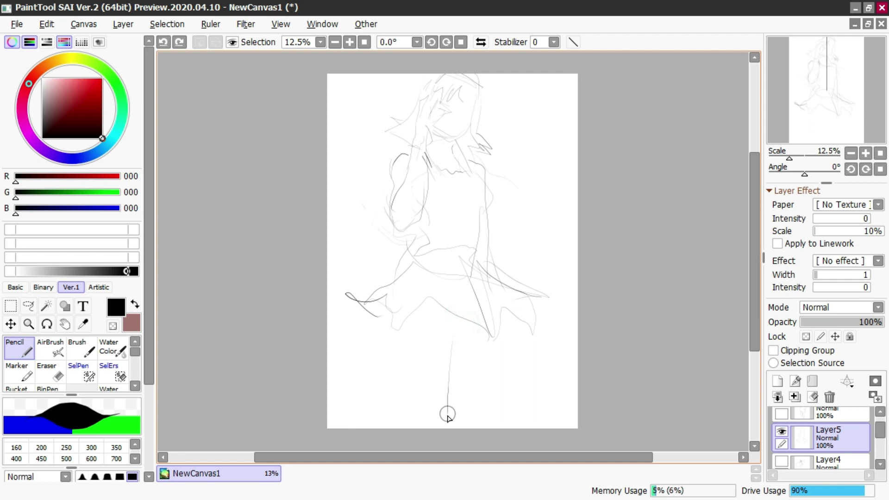
Step: Erase the skirt's upper left edge and redraw the skirt with a second ruffled hem underneath
{"action": "key", "text": "e"}
{"action": "left_click_drag", "start_coordinate": [420, 266], "coordinate": [389, 285]}
{"action": "key", "text": "n"}
{"action": "mouse_move", "coordinate": [415, 242]}
{"action": "left_mouse_down"}
{"action": "mouse_move", "coordinate": [344, 285]}
{"action": "mouse_move", "coordinate": [349, 325]}
{"action": "left_mouse_up"}
{"action": "left_click_drag", "start_coordinate": [493, 335], "coordinate": [510, 343]}
{"action": "mouse_move", "coordinate": [513, 331]}
{"action": "left_mouse_down"}
{"action": "mouse_move", "coordinate": [537, 331]}
{"action": "mouse_move", "coordinate": [505, 352]}
{"action": "mouse_move", "coordinate": [378, 346]}
{"action": "left_mouse_up"}
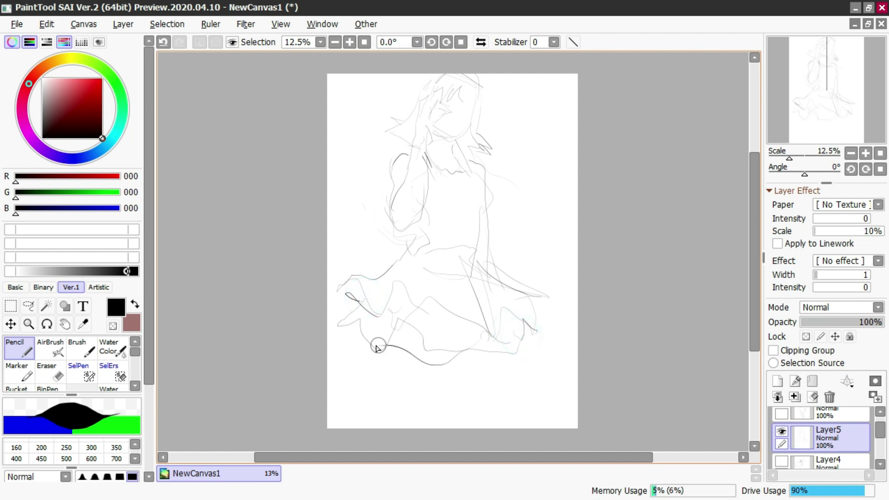
Step: Add a fold line to the skirt and sketch the right leg's outer line below the hem
{"action": "left_click_drag", "start_coordinate": [483, 277], "coordinate": [499, 296]}
{"action": "left_click_drag", "start_coordinate": [519, 332], "coordinate": [473, 434]}
{"action": "key", "text": "ctrl+z"}
{"action": "left_click_drag", "start_coordinate": [479, 328], "coordinate": [461, 422]}
{"action": "left_click_drag", "start_coordinate": [420, 353], "coordinate": [379, 428]}
{"action": "key", "text": "ctrl+z"}
{"action": "left_click_drag", "start_coordinate": [382, 337], "coordinate": [380, 419]}
{"action": "left_click_drag", "start_coordinate": [439, 358], "coordinate": [417, 420]}
{"action": "left_click_drag", "start_coordinate": [492, 339], "coordinate": [490, 422]}
{"action": "left_click_drag", "start_coordinate": [450, 358], "coordinate": [453, 422]}
{"action": "key", "text": "ctrl+z"}
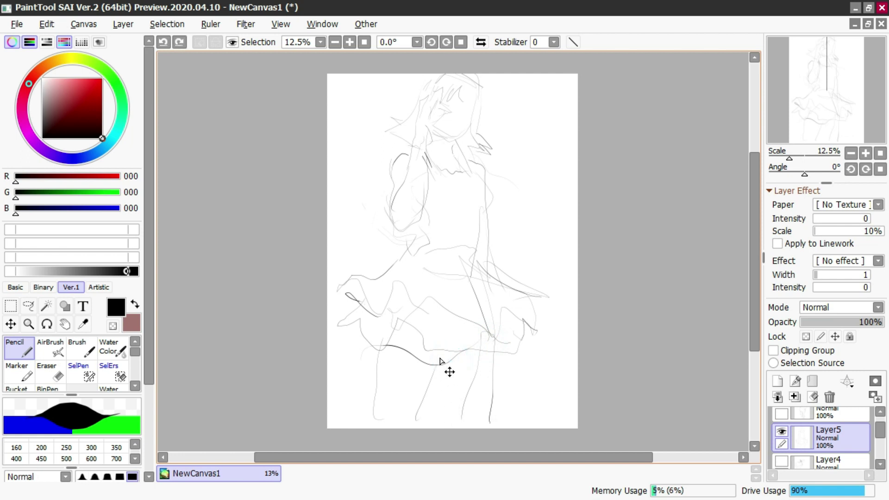
{"action": "mouse_move", "coordinate": [406, 264]}
{"action": "left_mouse_down"}
{"action": "mouse_move", "coordinate": [403, 397]}
{"action": "mouse_move", "coordinate": [417, 409]}
{"action": "left_mouse_up"}
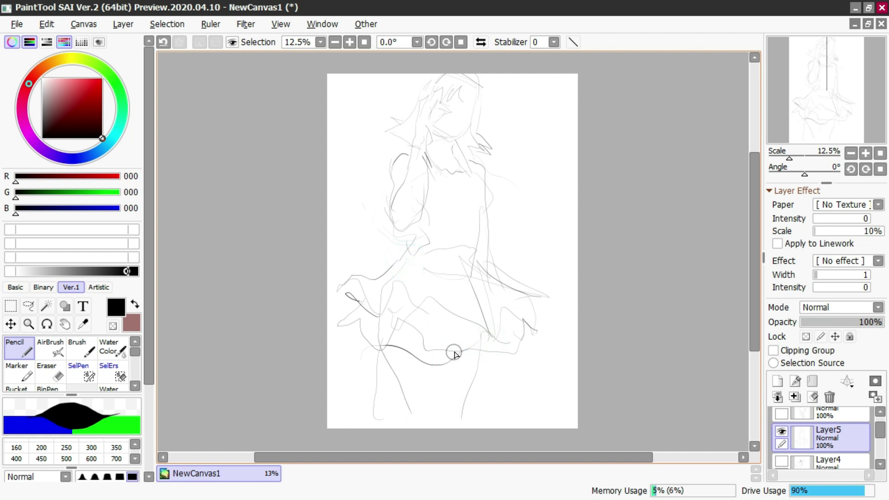
{"action": "mouse_move", "coordinate": [490, 338]}
{"action": "left_mouse_down"}
{"action": "mouse_move", "coordinate": [526, 393]}
{"action": "mouse_move", "coordinate": [481, 422]}
{"action": "left_mouse_up"}
{"action": "key", "text": "ctrl+z"}
{"action": "left_click_drag", "start_coordinate": [495, 315], "coordinate": [539, 418]}
{"action": "left_click_drag", "start_coordinate": [456, 338], "coordinate": [464, 429]}
{"action": "key", "text": "ctrl+z"}
{"action": "key", "text": "ctrl+z"}
{"action": "key", "text": "ctrl+z"}
{"action": "key", "text": "ctrl+z"}
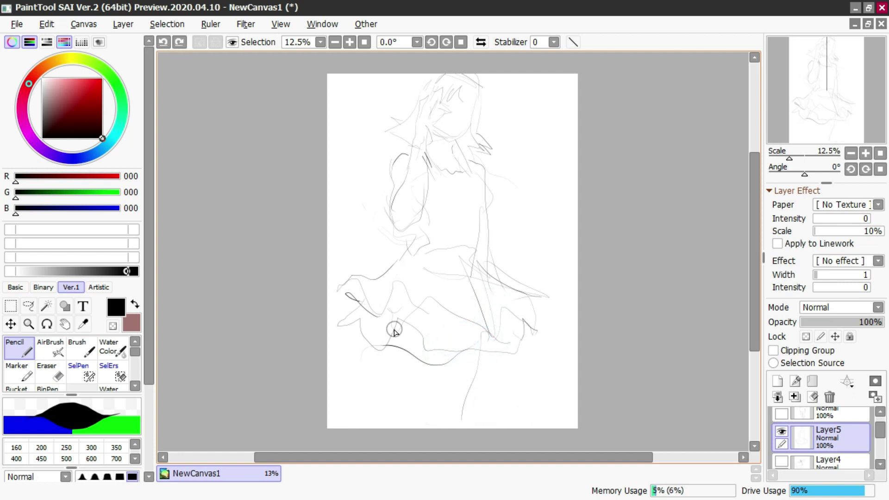
Step: Sketch both thighs below the skirt hem and shift the whole sketch downward on the canvas
{"action": "left_click_drag", "start_coordinate": [405, 279], "coordinate": [389, 410]}
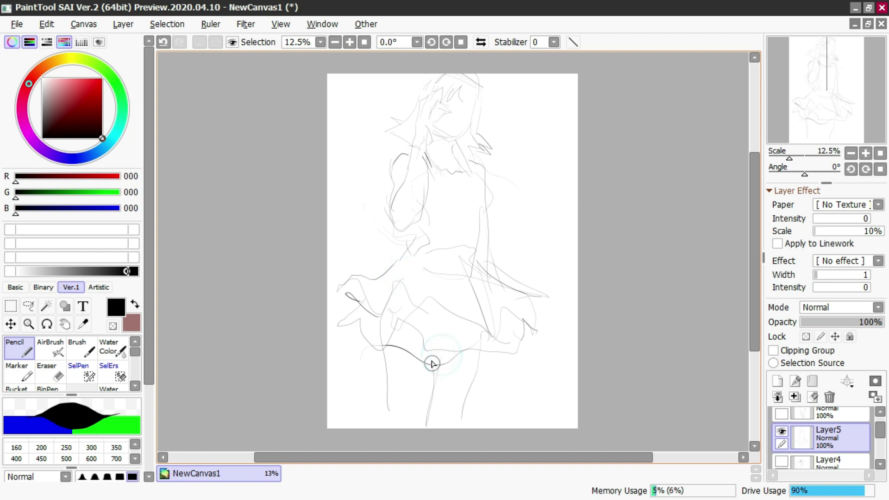
{"action": "key", "text": "ctrl+z"}
{"action": "left_click_drag", "start_coordinate": [387, 348], "coordinate": [396, 413]}
{"action": "left_click_drag", "start_coordinate": [435, 366], "coordinate": [434, 425]}
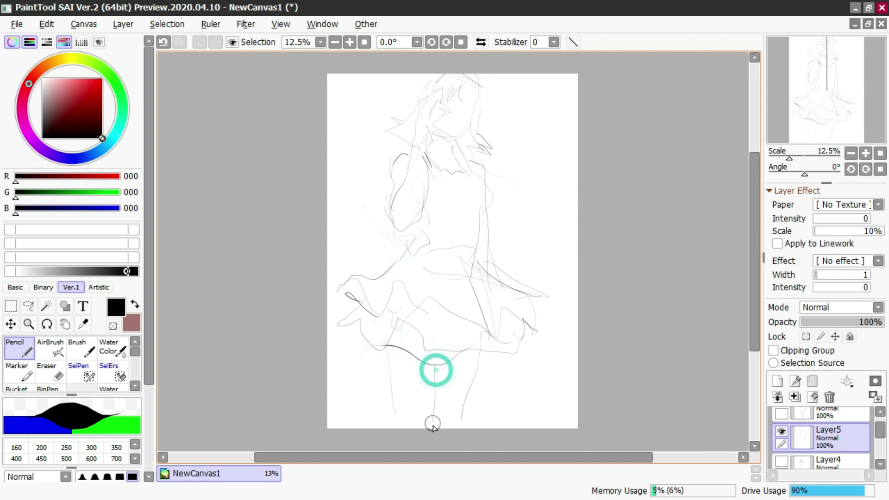
{"action": "left_click_drag", "start_coordinate": [491, 337], "coordinate": [460, 416]}
{"action": "left_click_drag", "start_coordinate": [411, 211], "coordinate": [425, 258]}
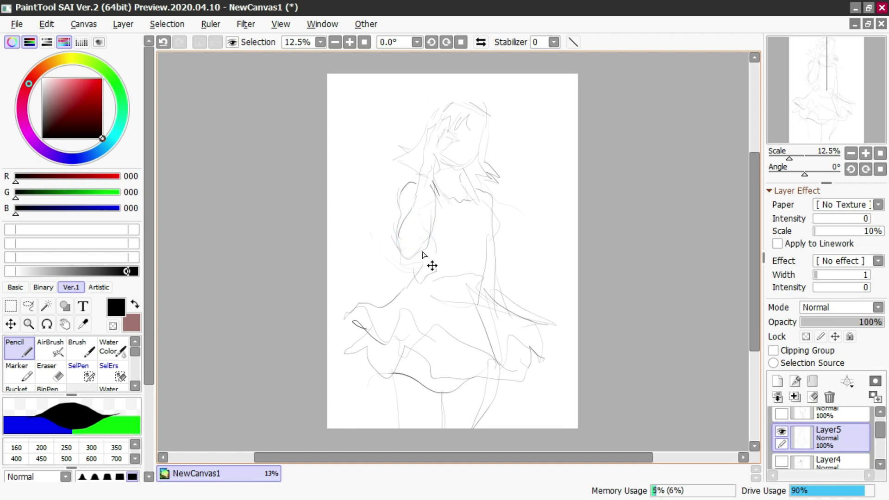
Step: Erase the hand and face details, and redraw the raised forearm, the neck and the right shoulder
{"action": "key", "text": "e"}
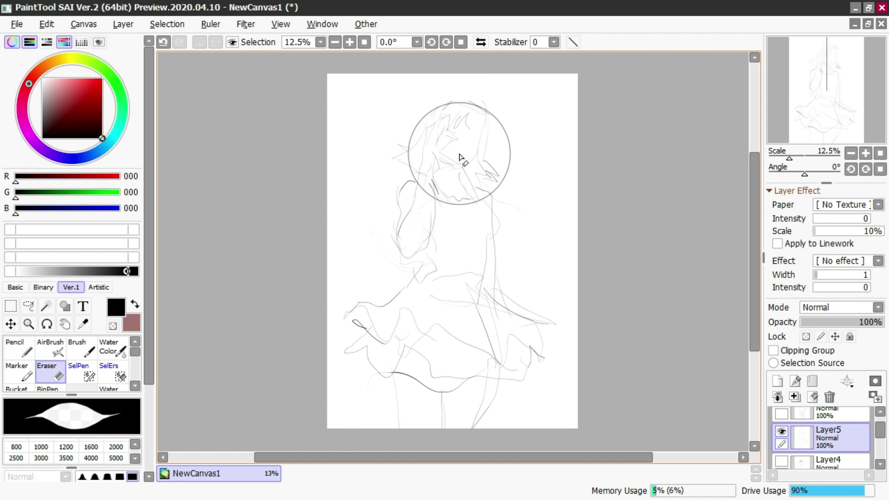
{"action": "mouse_move", "coordinate": [460, 158]}
{"action": "left_mouse_down"}
{"action": "mouse_move", "coordinate": [448, 124]}
{"action": "mouse_move", "coordinate": [465, 124]}
{"action": "mouse_move", "coordinate": [460, 171]}
{"action": "mouse_move", "coordinate": [441, 166]}
{"action": "mouse_move", "coordinate": [434, 149]}
{"action": "left_mouse_up"}
{"action": "key", "text": "n"}
{"action": "key", "text": "ctrl+z"}
{"action": "left_click_drag", "start_coordinate": [442, 111], "coordinate": [429, 196]}
{"action": "mouse_move", "coordinate": [444, 119]}
{"action": "left_mouse_down"}
{"action": "mouse_move", "coordinate": [477, 110]}
{"action": "mouse_move", "coordinate": [444, 130]}
{"action": "mouse_move", "coordinate": [457, 112]}
{"action": "mouse_move", "coordinate": [483, 125]}
{"action": "mouse_move", "coordinate": [443, 159]}
{"action": "mouse_move", "coordinate": [453, 173]}
{"action": "mouse_move", "coordinate": [438, 166]}
{"action": "mouse_move", "coordinate": [470, 197]}
{"action": "left_mouse_up"}
{"action": "key", "text": "e"}
{"action": "key", "text": "n"}
{"action": "left_click_drag", "start_coordinate": [470, 190], "coordinate": [493, 270]}
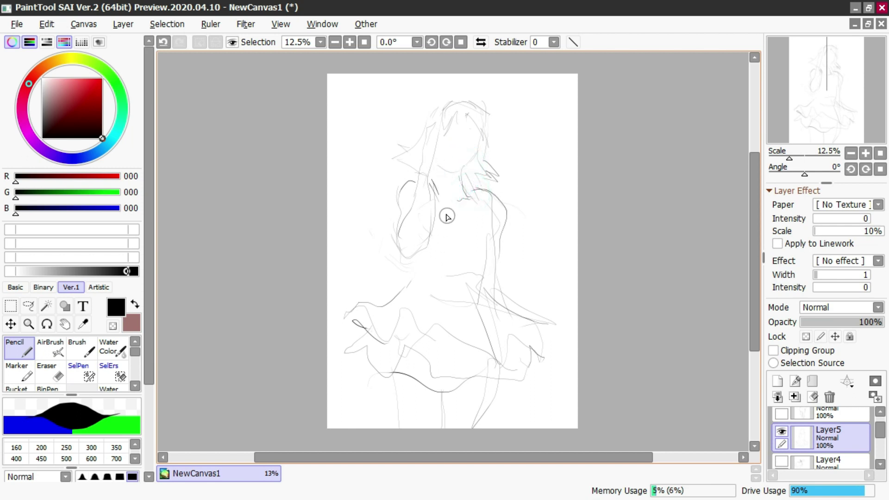
Step: Erase the waist's right side, and sketch a V-shaped neckline and the narrowed waist contours
{"action": "key", "text": "e"}
{"action": "left_click_drag", "start_coordinate": [498, 250], "coordinate": [481, 305]}
{"action": "key", "text": "n"}
{"action": "left_click_drag", "start_coordinate": [475, 189], "coordinate": [491, 254]}
{"action": "mouse_move", "coordinate": [418, 248]}
{"action": "left_mouse_down"}
{"action": "mouse_move", "coordinate": [427, 268]}
{"action": "mouse_move", "coordinate": [406, 303]}
{"action": "left_mouse_up"}
Step: Add fold lines to the skirt and darken its upper left edge
{"action": "left_click_drag", "start_coordinate": [488, 291], "coordinate": [522, 364]}
{"action": "left_click", "coordinate": [436, 380]}
{"action": "mouse_move", "coordinate": [411, 315]}
{"action": "left_mouse_down"}
{"action": "mouse_move", "coordinate": [386, 361]}
{"action": "mouse_move", "coordinate": [422, 395]}
{"action": "left_mouse_up"}
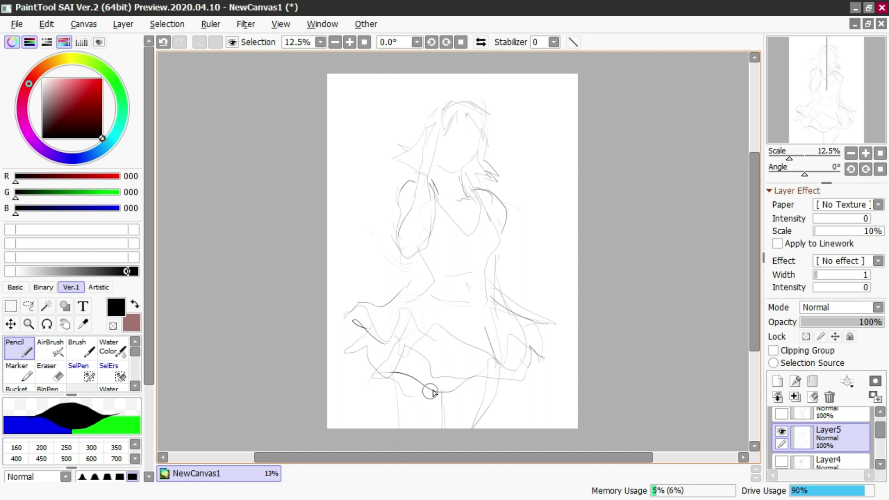
{"action": "key", "text": "ctrl+z"}
{"action": "mouse_move", "coordinate": [428, 280]}
{"action": "left_mouse_down"}
{"action": "mouse_move", "coordinate": [389, 324]}
{"action": "mouse_move", "coordinate": [353, 301]}
{"action": "left_mouse_up"}
Step: Redraw the thighs under the hem and extend the skirt's right edge to a point
{"action": "mouse_move", "coordinate": [396, 372]}
{"action": "left_mouse_down"}
{"action": "mouse_move", "coordinate": [407, 426]}
{"action": "mouse_move", "coordinate": [461, 432]}
{"action": "left_mouse_up"}
{"action": "key", "text": "e"}
{"action": "key", "text": "n"}
{"action": "mouse_move", "coordinate": [458, 385]}
{"action": "left_mouse_down"}
{"action": "mouse_move", "coordinate": [454, 434]}
{"action": "mouse_move", "coordinate": [436, 408]}
{"action": "mouse_move", "coordinate": [402, 401]}
{"action": "left_mouse_up"}
{"action": "left_click_drag", "start_coordinate": [455, 419], "coordinate": [493, 410]}
{"action": "left_click_drag", "start_coordinate": [513, 323], "coordinate": [535, 360]}
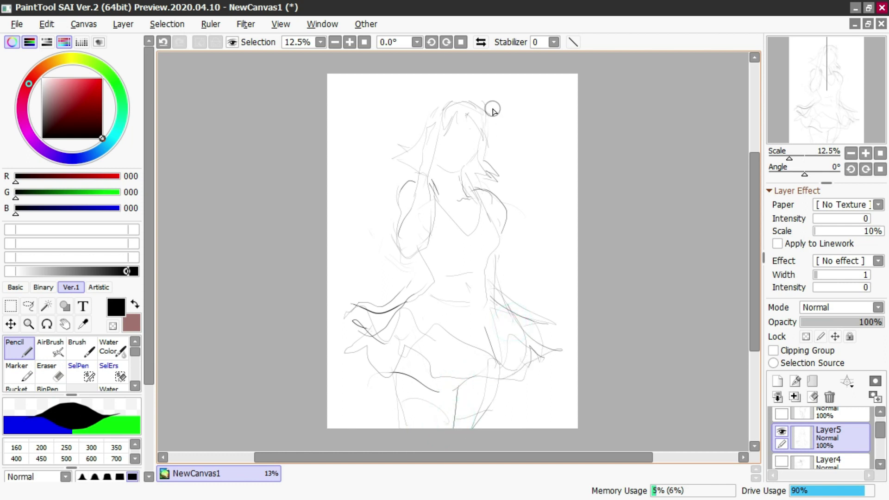
Step: Clear the old fringe lines and redraw the crown of the head and the face outline
{"action": "left_click_drag", "start_coordinate": [446, 255], "coordinate": [462, 169]}
{"action": "key", "text": "ctrl+z"}
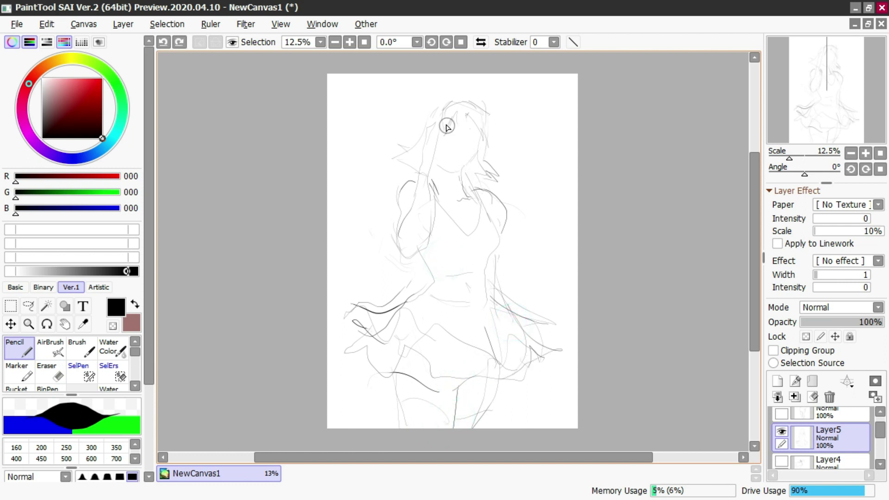
{"action": "key", "text": "e"}
{"action": "key", "text": "n"}
{"action": "mouse_move", "coordinate": [452, 108]}
{"action": "left_mouse_down"}
{"action": "mouse_move", "coordinate": [480, 106]}
{"action": "mouse_move", "coordinate": [490, 127]}
{"action": "mouse_move", "coordinate": [489, 116]}
{"action": "mouse_move", "coordinate": [495, 163]}
{"action": "mouse_move", "coordinate": [473, 180]}
{"action": "left_mouse_up"}
{"action": "key", "text": "e"}
{"action": "key", "text": "n"}
Step: Redraw the hair locks on both sides of the face with flicked ends
{"action": "left_click_drag", "start_coordinate": [483, 141], "coordinate": [495, 184]}
{"action": "left_click_drag", "start_coordinate": [476, 182], "coordinate": [484, 189]}
{"action": "left_click_drag", "start_coordinate": [466, 178], "coordinate": [482, 192]}
{"action": "left_click_drag", "start_coordinate": [425, 119], "coordinate": [407, 148]}
{"action": "key", "text": "e"}
{"action": "mouse_move", "coordinate": [400, 164]}
{"action": "left_mouse_down"}
{"action": "mouse_move", "coordinate": [415, 132]}
{"action": "mouse_move", "coordinate": [397, 157]}
{"action": "left_mouse_up"}
{"action": "key", "text": "n"}
{"action": "key", "text": "ctrl+z"}
Step: Sketch the right eye line and erase the finger lines covering the face
{"action": "mouse_move", "coordinate": [419, 126]}
{"action": "left_mouse_down"}
{"action": "mouse_move", "coordinate": [397, 161]}
{"action": "mouse_move", "coordinate": [408, 176]}
{"action": "mouse_move", "coordinate": [434, 174]}
{"action": "mouse_move", "coordinate": [454, 141]}
{"action": "left_mouse_up"}
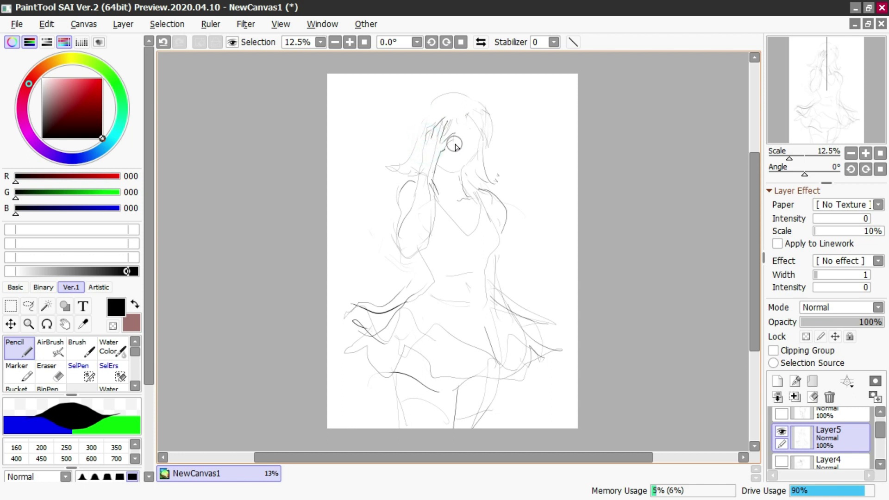
{"action": "left_click_drag", "start_coordinate": [460, 148], "coordinate": [465, 143]}
{"action": "key", "text": "e"}
{"action": "mouse_move", "coordinate": [435, 124]}
{"action": "left_mouse_down"}
{"action": "mouse_move", "coordinate": [424, 152]}
{"action": "mouse_move", "coordinate": [437, 137]}
{"action": "left_mouse_up"}
{"action": "key", "text": "n"}
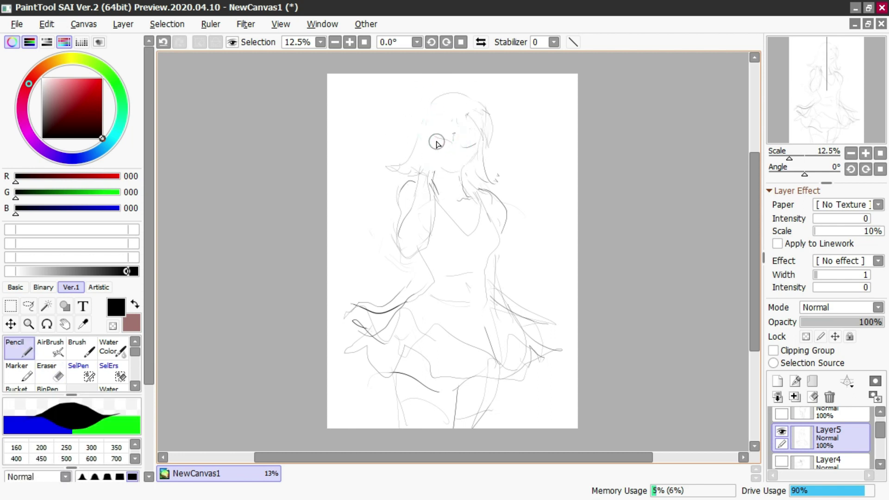
{"action": "key", "text": "ctrl+z"}
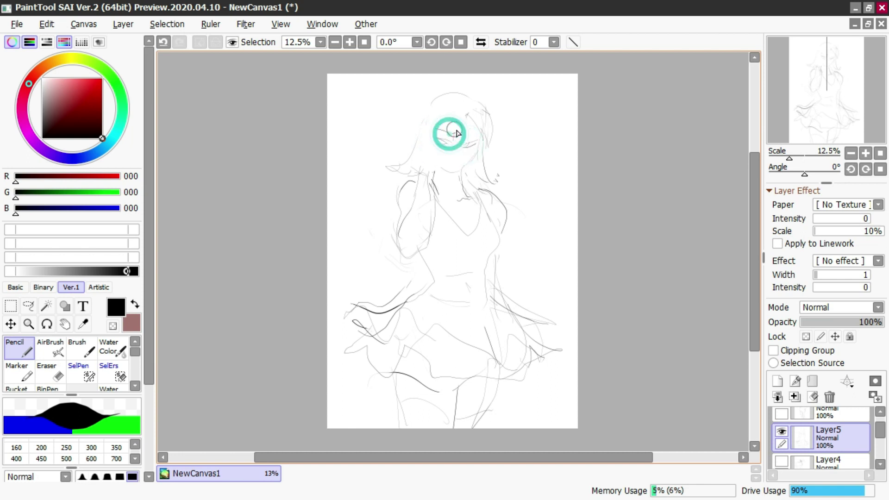
Step: Sketch both narrowed eyes with slanted eyebrows
{"action": "left_click_drag", "start_coordinate": [475, 132], "coordinate": [478, 133]}
{"action": "mouse_move", "coordinate": [445, 135]}
{"action": "left_mouse_down"}
{"action": "mouse_move", "coordinate": [434, 127]}
{"action": "mouse_move", "coordinate": [466, 146]}
{"action": "left_mouse_up"}
{"action": "key", "text": "e"}
{"action": "key", "text": "n"}
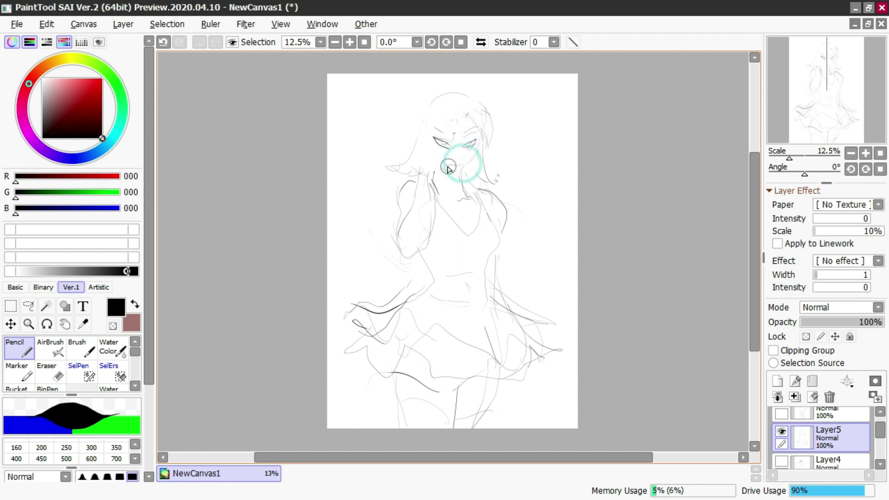
Step: Sketch a small smiling mouth and redraw the chin and neck line
{"action": "left_click_drag", "start_coordinate": [467, 160], "coordinate": [460, 174]}
{"action": "key", "text": "n"}
{"action": "key", "text": "ctrl+z"}
{"action": "mouse_move", "coordinate": [480, 144]}
{"action": "left_mouse_down"}
{"action": "mouse_move", "coordinate": [460, 172]}
{"action": "mouse_move", "coordinate": [447, 171]}
{"action": "mouse_move", "coordinate": [459, 187]}
{"action": "left_mouse_up"}
Step: Erase old neck and chest lines and redraw the torso's right contour down to the waist
{"action": "key", "text": "e"}
{"action": "mouse_move", "coordinate": [462, 174]}
{"action": "left_mouse_down"}
{"action": "mouse_move", "coordinate": [470, 200]}
{"action": "mouse_move", "coordinate": [463, 187]}
{"action": "mouse_move", "coordinate": [478, 187]}
{"action": "mouse_move", "coordinate": [493, 216]}
{"action": "mouse_move", "coordinate": [506, 215]}
{"action": "mouse_move", "coordinate": [488, 292]}
{"action": "left_mouse_up"}
{"action": "key", "text": "n"}
{"action": "key", "text": "ctrl+z"}
{"action": "key", "text": "e"}
{"action": "key", "text": "n"}
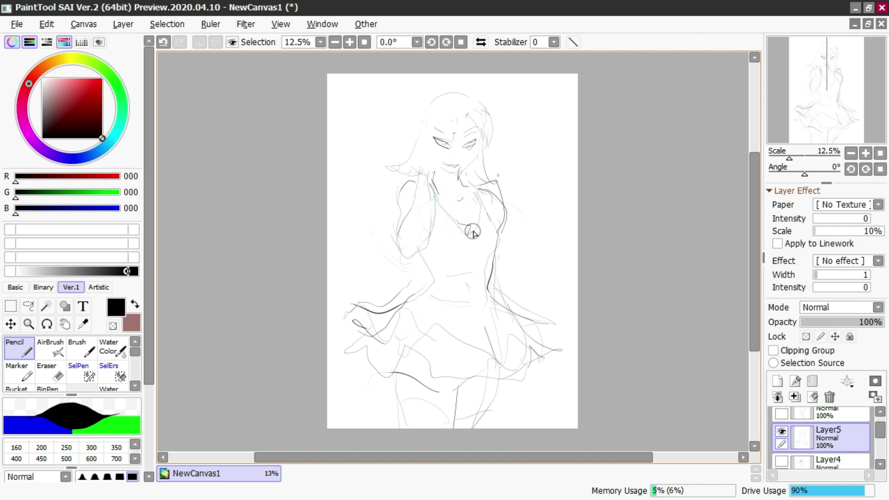
Step: Erase the old waist lines and redraw the waist's left side where it flows into the skirt's upper edge
{"action": "key", "text": "e"}
{"action": "mouse_move", "coordinate": [458, 263]}
{"action": "left_mouse_down"}
{"action": "mouse_move", "coordinate": [466, 283]}
{"action": "mouse_move", "coordinate": [464, 308]}
{"action": "mouse_move", "coordinate": [429, 319]}
{"action": "mouse_move", "coordinate": [414, 309]}
{"action": "mouse_move", "coordinate": [486, 310]}
{"action": "left_mouse_up"}
{"action": "key", "text": "n"}
{"action": "key", "text": "ctrl+z"}
{"action": "mouse_move", "coordinate": [429, 279]}
{"action": "left_mouse_down"}
{"action": "mouse_move", "coordinate": [483, 299]}
{"action": "mouse_move", "coordinate": [409, 293]}
{"action": "mouse_move", "coordinate": [367, 318]}
{"action": "mouse_move", "coordinate": [384, 319]}
{"action": "left_mouse_up"}
{"action": "key", "text": "e"}
{"action": "key", "text": "n"}
{"action": "key", "text": "e"}
{"action": "key", "text": "n"}
{"action": "left_click_drag", "start_coordinate": [425, 294], "coordinate": [414, 307]}
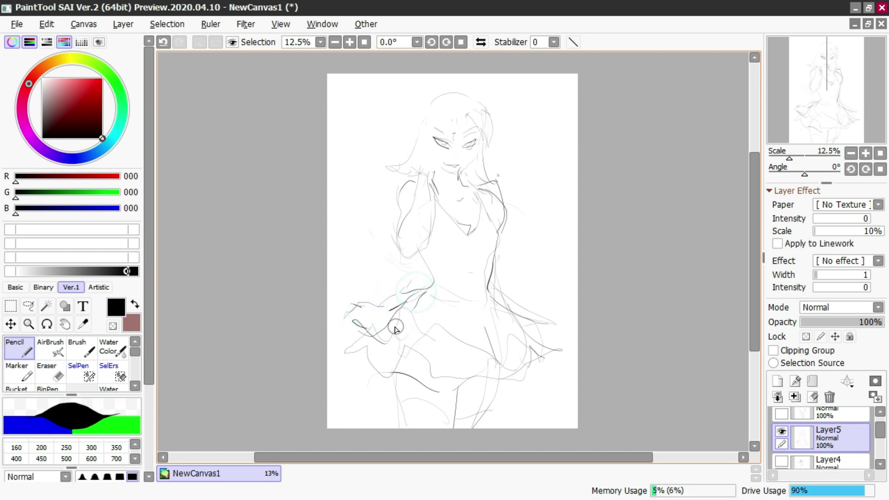
Step: Erase the old skirt lines and redraw a wavy ruffled hem, then reinforce the torso's right contour
{"action": "key", "text": "e"}
{"action": "mouse_move", "coordinate": [354, 318]}
{"action": "left_mouse_down"}
{"action": "mouse_move", "coordinate": [385, 348]}
{"action": "mouse_move", "coordinate": [428, 341]}
{"action": "mouse_move", "coordinate": [414, 345]}
{"action": "mouse_move", "coordinate": [414, 332]}
{"action": "mouse_move", "coordinate": [449, 345]}
{"action": "mouse_move", "coordinate": [476, 339]}
{"action": "mouse_move", "coordinate": [505, 356]}
{"action": "left_mouse_up"}
{"action": "key", "text": "n"}
{"action": "mouse_move", "coordinate": [492, 300]}
{"action": "left_mouse_down"}
{"action": "mouse_move", "coordinate": [509, 316]}
{"action": "mouse_move", "coordinate": [532, 313]}
{"action": "mouse_move", "coordinate": [551, 335]}
{"action": "mouse_move", "coordinate": [499, 362]}
{"action": "left_mouse_up"}
{"action": "left_click_drag", "start_coordinate": [356, 342], "coordinate": [353, 326]}
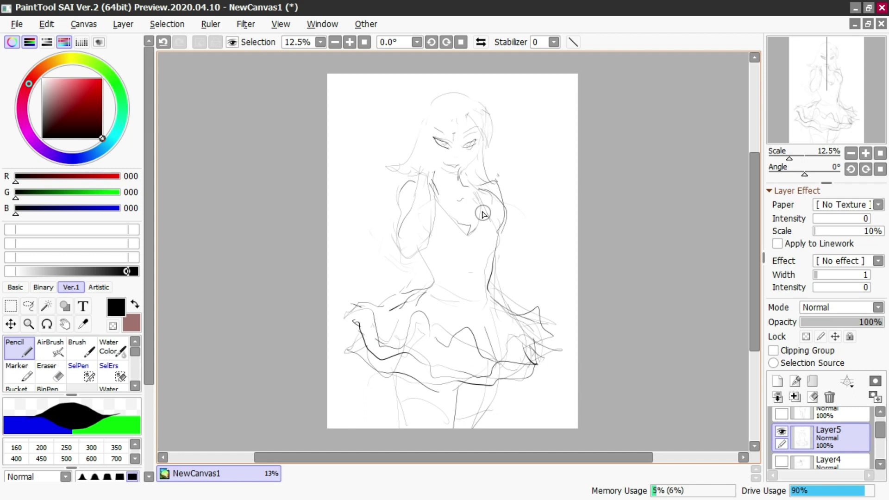
{"action": "left_click_drag", "start_coordinate": [505, 230], "coordinate": [494, 312]}
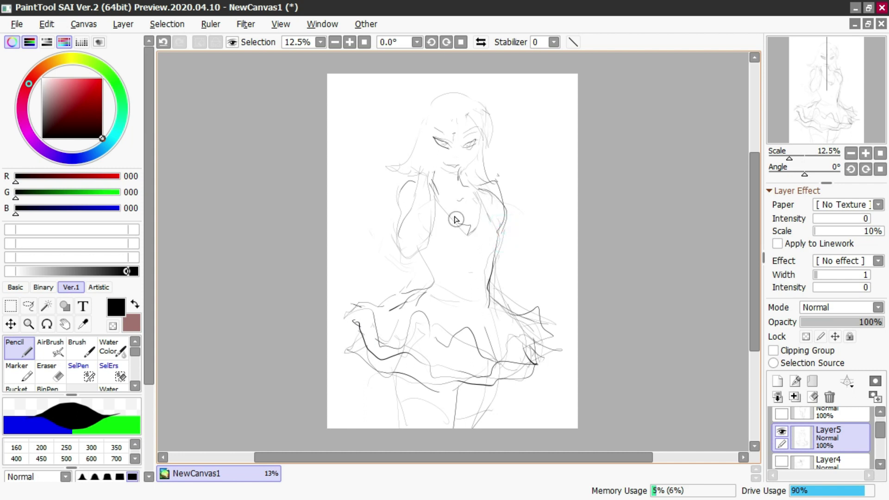
Step: Rework the lines around the raised arm and the hair strand beside the right cheek
{"action": "key", "text": "e"}
{"action": "left_click_drag", "start_coordinate": [423, 180], "coordinate": [418, 221]}
{"action": "key", "text": "n"}
{"action": "key", "text": "e"}
{"action": "scroll", "coordinate": [453, 178], "scroll_direction": "up", "scroll_amount": 1}
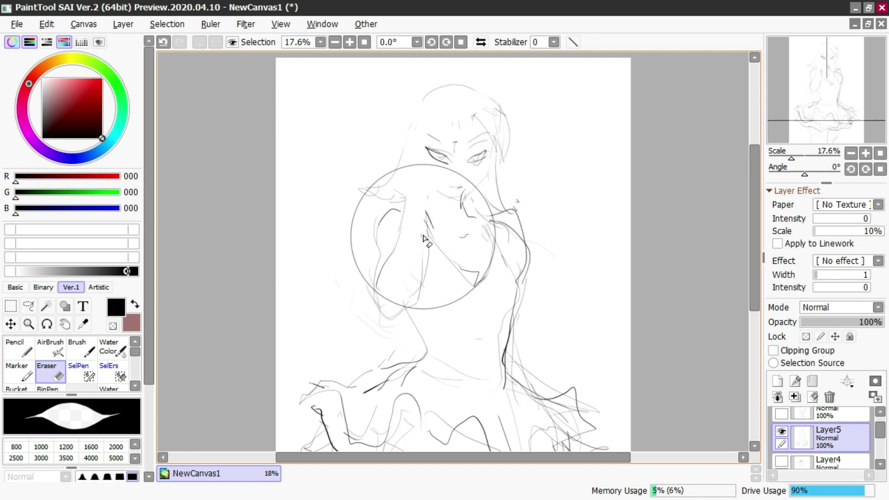
{"action": "key", "text": "n"}
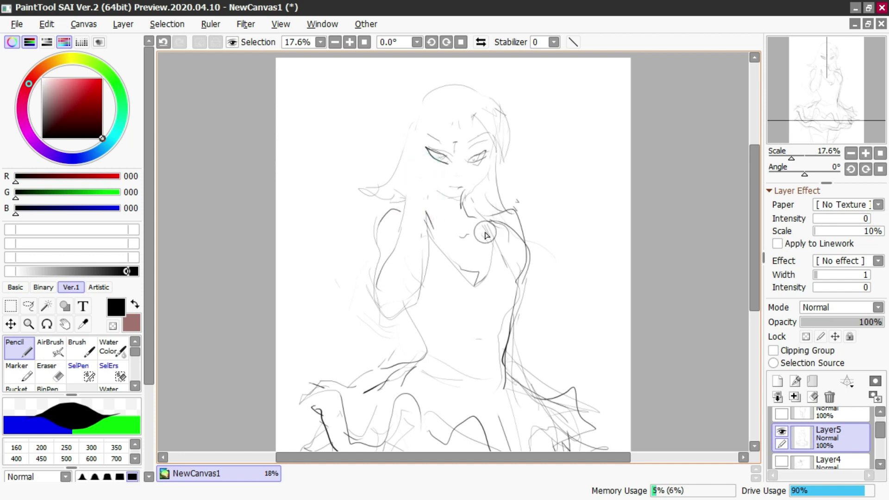
Step: Sketch loose rounded outlines around the figure's right-hand shoulder and undo the stray strokes
{"action": "mouse_move", "coordinate": [506, 235]}
{"action": "left_mouse_down"}
{"action": "mouse_move", "coordinate": [499, 211]}
{"action": "mouse_move", "coordinate": [531, 215]}
{"action": "mouse_move", "coordinate": [503, 234]}
{"action": "mouse_move", "coordinate": [490, 207]}
{"action": "mouse_move", "coordinate": [506, 206]}
{"action": "mouse_move", "coordinate": [485, 181]}
{"action": "mouse_move", "coordinate": [477, 210]}
{"action": "mouse_move", "coordinate": [502, 212]}
{"action": "left_mouse_up"}
{"action": "key", "text": "ctrl+z"}
{"action": "key", "text": "ctrl+z"}
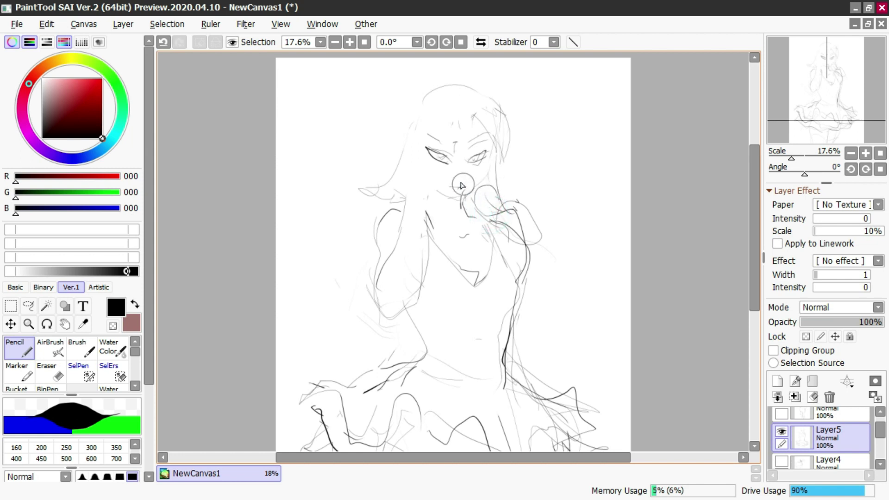
Step: Erase the raised arm's old contours and sketch the fingers framing the left eye
{"action": "key", "text": "e"}
{"action": "key", "text": "n"}
{"action": "key", "text": "e"}
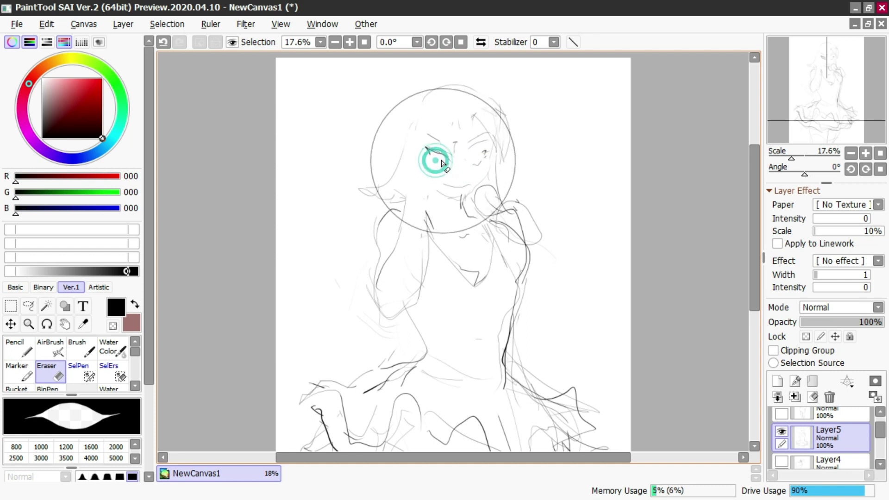
{"action": "key", "text": "n"}
{"action": "key", "text": "e"}
{"action": "mouse_move", "coordinate": [417, 189]}
{"action": "left_mouse_down"}
{"action": "mouse_move", "coordinate": [379, 280]}
{"action": "mouse_move", "coordinate": [407, 198]}
{"action": "mouse_move", "coordinate": [442, 173]}
{"action": "mouse_move", "coordinate": [422, 172]}
{"action": "mouse_move", "coordinate": [433, 142]}
{"action": "mouse_move", "coordinate": [424, 138]}
{"action": "left_mouse_up"}
{"action": "key", "text": "n"}
{"action": "key", "text": "ctrl+z"}
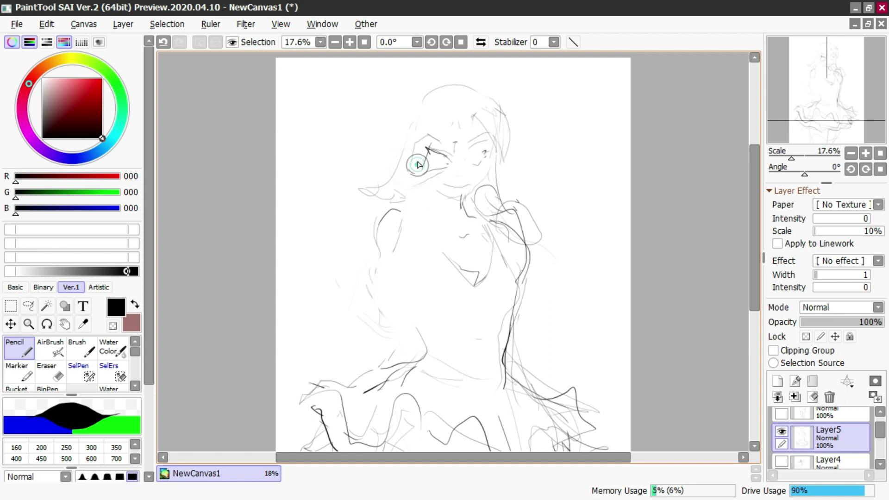
Step: Draw the raised hand's outer edge down to the wrist and erase the leftover wrist lines
{"action": "mouse_move", "coordinate": [423, 169]}
{"action": "left_mouse_down"}
{"action": "mouse_move", "coordinate": [432, 137]}
{"action": "mouse_move", "coordinate": [421, 162]}
{"action": "mouse_move", "coordinate": [409, 162]}
{"action": "mouse_move", "coordinate": [414, 146]}
{"action": "mouse_move", "coordinate": [425, 140]}
{"action": "mouse_move", "coordinate": [426, 152]}
{"action": "mouse_move", "coordinate": [409, 165]}
{"action": "mouse_move", "coordinate": [411, 140]}
{"action": "mouse_move", "coordinate": [391, 211]}
{"action": "left_mouse_up"}
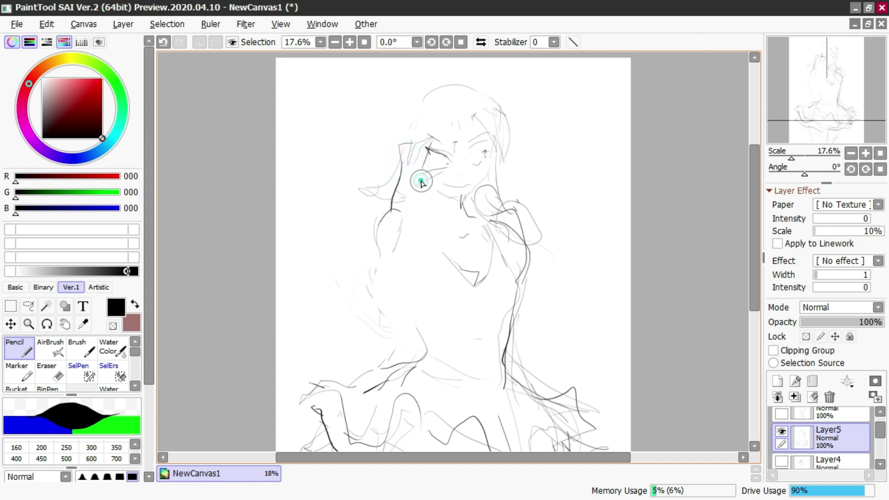
{"action": "left_click_drag", "start_coordinate": [397, 160], "coordinate": [390, 234]}
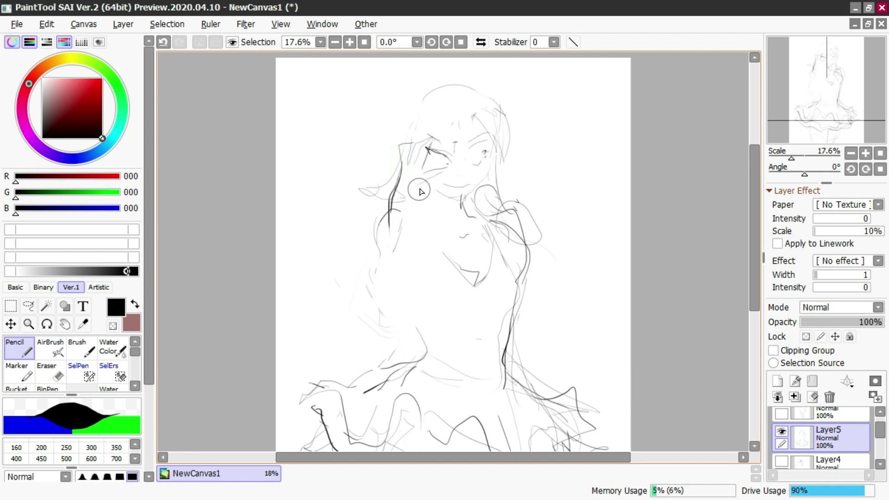
{"action": "key", "text": "e"}
{"action": "mouse_move", "coordinate": [410, 193]}
{"action": "left_mouse_down"}
{"action": "mouse_move", "coordinate": [424, 181]}
{"action": "mouse_move", "coordinate": [397, 193]}
{"action": "mouse_move", "coordinate": [405, 179]}
{"action": "mouse_move", "coordinate": [395, 193]}
{"action": "mouse_move", "coordinate": [391, 232]}
{"action": "left_mouse_up"}
{"action": "key", "text": "n"}
{"action": "left_click_drag", "start_coordinate": [412, 201], "coordinate": [415, 324]}
{"action": "key", "text": "ctrl+z"}
{"action": "mouse_move", "coordinate": [421, 192]}
{"action": "left_mouse_down"}
{"action": "mouse_move", "coordinate": [443, 174]}
{"action": "mouse_move", "coordinate": [430, 175]}
{"action": "left_mouse_up"}
{"action": "key", "text": "ctrl+z"}
{"action": "key", "text": "ctrl+z"}
Step: Redraw the raised hand's contour and both sides of the forearm from the wrist down to the elbow
{"action": "mouse_move", "coordinate": [419, 198]}
{"action": "left_mouse_down"}
{"action": "mouse_move", "coordinate": [441, 166]}
{"action": "mouse_move", "coordinate": [427, 168]}
{"action": "mouse_move", "coordinate": [449, 169]}
{"action": "mouse_move", "coordinate": [424, 170]}
{"action": "mouse_move", "coordinate": [432, 140]}
{"action": "mouse_move", "coordinate": [408, 160]}
{"action": "mouse_move", "coordinate": [418, 146]}
{"action": "mouse_move", "coordinate": [410, 156]}
{"action": "mouse_move", "coordinate": [406, 150]}
{"action": "mouse_move", "coordinate": [402, 162]}
{"action": "mouse_move", "coordinate": [415, 138]}
{"action": "left_mouse_up"}
{"action": "key", "text": "e"}
{"action": "key", "text": "n"}
{"action": "key", "text": "ctrl+z"}
{"action": "key", "text": "e"}
{"action": "key", "text": "n"}
{"action": "left_click_drag", "start_coordinate": [395, 198], "coordinate": [392, 238]}
{"action": "left_click_drag", "start_coordinate": [408, 206], "coordinate": [414, 326]}
{"action": "mouse_move", "coordinate": [393, 232]}
{"action": "left_mouse_down"}
{"action": "mouse_move", "coordinate": [385, 327]}
{"action": "mouse_move", "coordinate": [402, 326]}
{"action": "mouse_move", "coordinate": [393, 334]}
{"action": "mouse_move", "coordinate": [380, 306]}
{"action": "mouse_move", "coordinate": [381, 218]}
{"action": "left_mouse_up"}
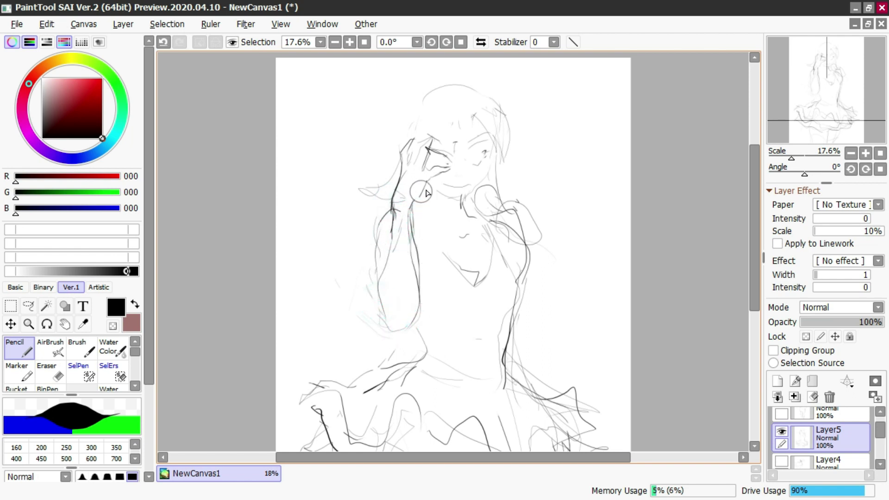
Step: Erase and redraw the left eye between the fingers, and undo the stray strokes at the right eye
{"action": "key", "text": "e"}
{"action": "mouse_move", "coordinate": [433, 157]}
{"action": "left_mouse_down"}
{"action": "mouse_move", "coordinate": [423, 148]}
{"action": "mouse_move", "coordinate": [453, 160]}
{"action": "left_mouse_up"}
{"action": "key", "text": "n"}
{"action": "key", "text": "ctrl+z"}
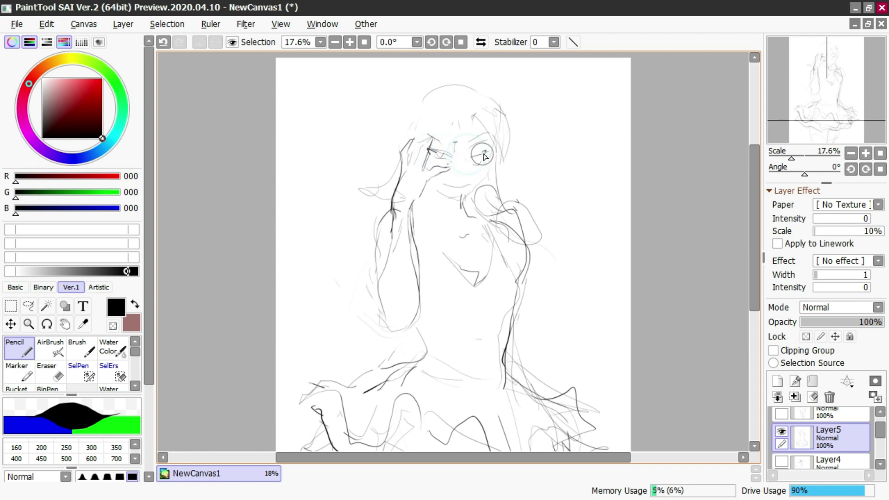
{"action": "key", "text": "ctrl+z"}
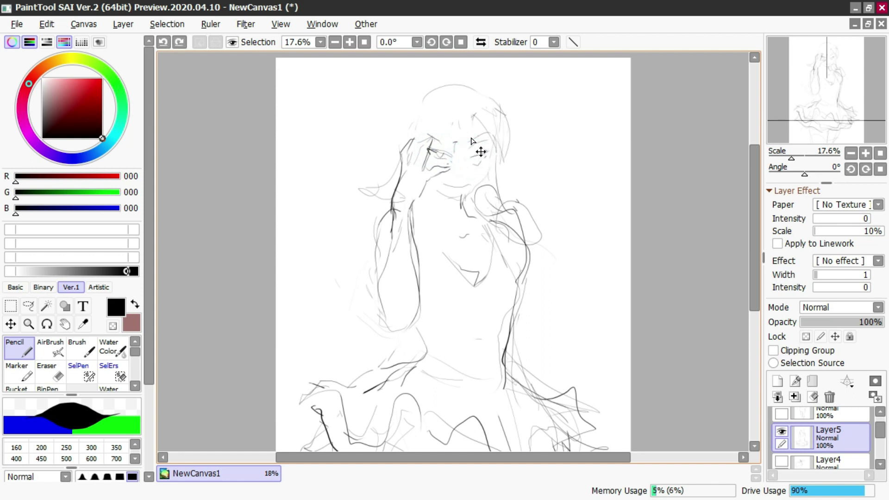
Step: Erase the old chin and neck lines and redraw the neck's left side down to the V-shaped neckline
{"action": "key", "text": "e"}
{"action": "mouse_move", "coordinate": [448, 197]}
{"action": "left_mouse_down"}
{"action": "mouse_move", "coordinate": [452, 183]}
{"action": "mouse_move", "coordinate": [439, 197]}
{"action": "mouse_move", "coordinate": [465, 202]}
{"action": "left_mouse_up"}
{"action": "key", "text": "n"}
{"action": "key", "text": "e"}
{"action": "left_click", "coordinate": [464, 200]}
{"action": "key", "text": "n"}
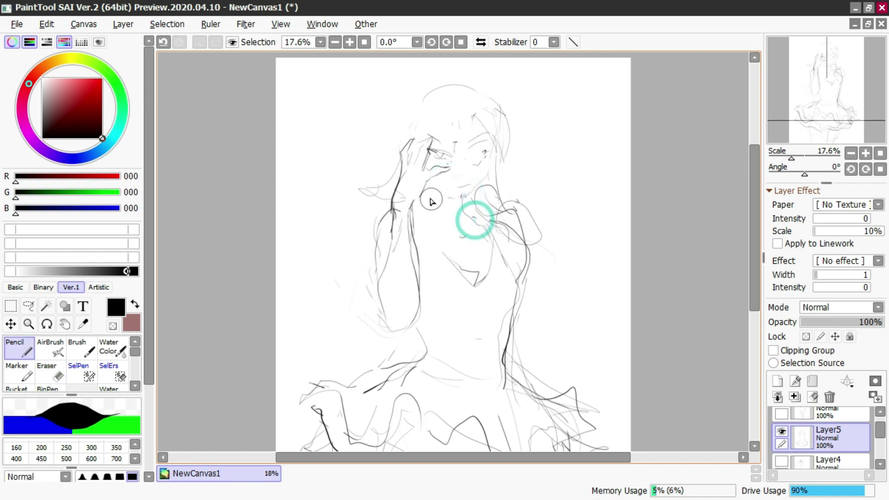
{"action": "mouse_move", "coordinate": [447, 165]}
{"action": "left_mouse_down"}
{"action": "mouse_move", "coordinate": [403, 216]}
{"action": "mouse_move", "coordinate": [434, 250]}
{"action": "mouse_move", "coordinate": [419, 269]}
{"action": "mouse_move", "coordinate": [477, 269]}
{"action": "left_mouse_up"}
{"action": "key", "text": "e"}
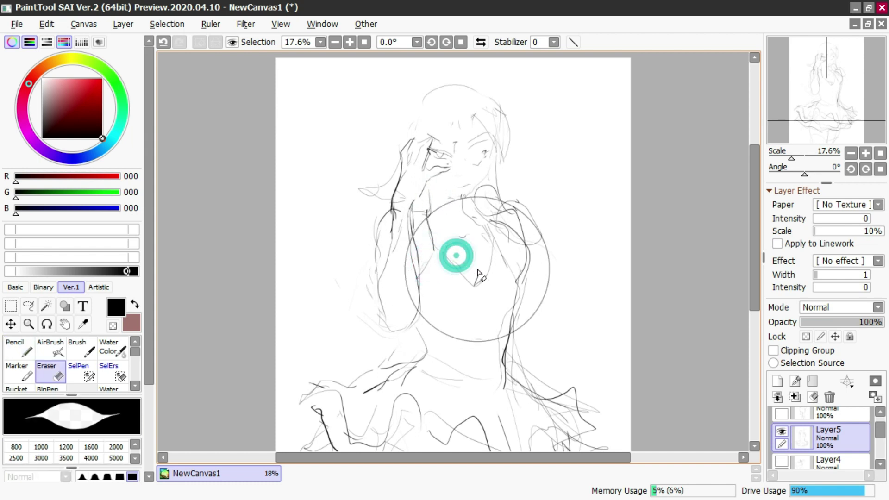
Step: Erase the right eye and redraw it as a narrow slanted eye, darkening the left eyebrow
{"action": "left_click_drag", "start_coordinate": [458, 172], "coordinate": [482, 148]}
{"action": "key", "text": "n"}
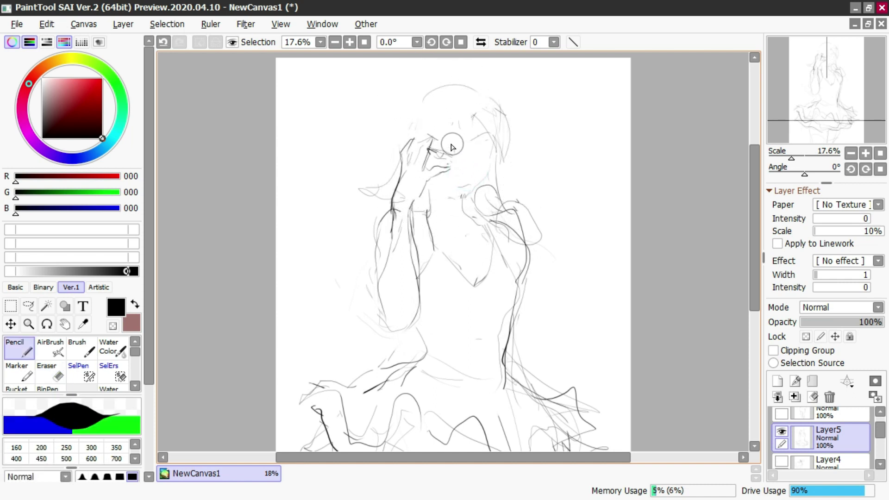
{"action": "mouse_move", "coordinate": [429, 135]}
{"action": "left_mouse_down"}
{"action": "mouse_move", "coordinate": [450, 149]}
{"action": "mouse_move", "coordinate": [493, 129]}
{"action": "mouse_move", "coordinate": [489, 148]}
{"action": "left_mouse_up"}
{"action": "key", "text": "ctrl+z"}
{"action": "key", "text": "e"}
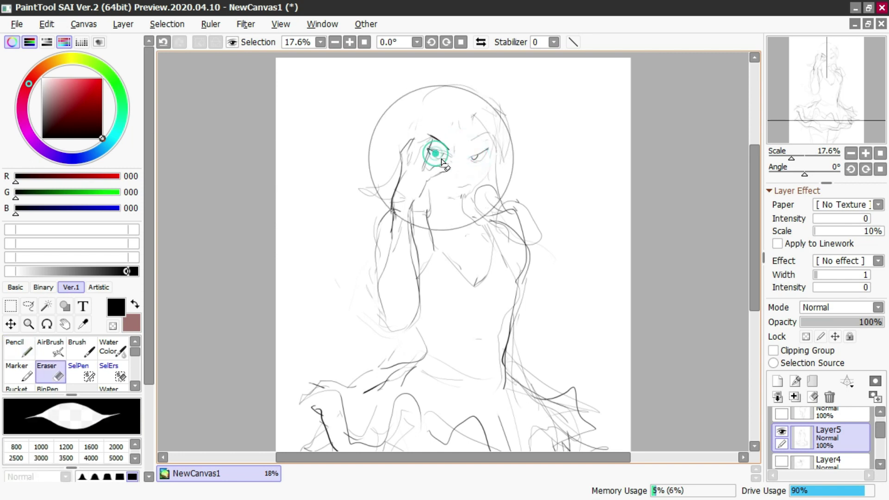
{"action": "key", "text": "n"}
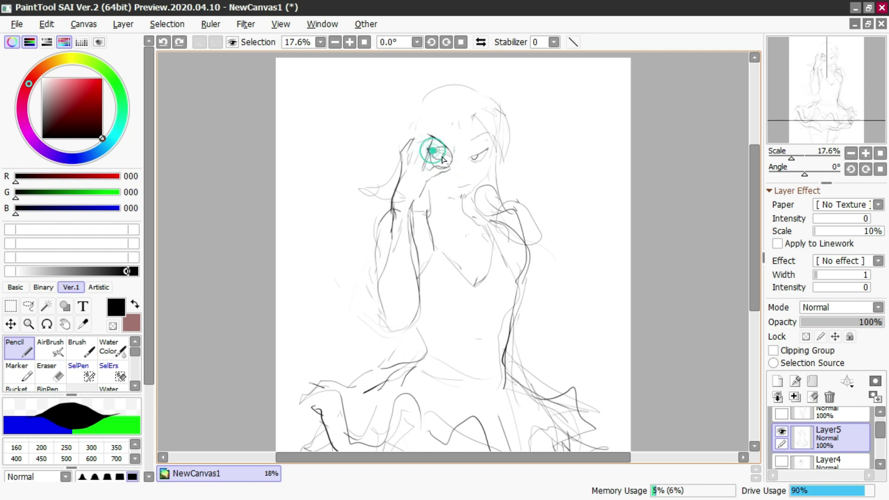
Step: Undo the latest facial strokes and redraw both eye outlines with a small nose and smiling mouth
{"action": "key", "text": "e"}
{"action": "mouse_move", "coordinate": [466, 173]}
{"action": "left_mouse_down"}
{"action": "mouse_move", "coordinate": [462, 191]}
{"action": "mouse_move", "coordinate": [455, 174]}
{"action": "mouse_move", "coordinate": [463, 175]}
{"action": "mouse_move", "coordinate": [466, 185]}
{"action": "mouse_move", "coordinate": [439, 185]}
{"action": "mouse_move", "coordinate": [473, 182]}
{"action": "mouse_move", "coordinate": [449, 188]}
{"action": "mouse_move", "coordinate": [465, 189]}
{"action": "mouse_move", "coordinate": [466, 201]}
{"action": "mouse_move", "coordinate": [484, 177]}
{"action": "mouse_move", "coordinate": [454, 201]}
{"action": "mouse_move", "coordinate": [433, 176]}
{"action": "mouse_move", "coordinate": [433, 155]}
{"action": "mouse_move", "coordinate": [488, 148]}
{"action": "left_mouse_up"}
{"action": "key", "text": "n"}
{"action": "key", "text": "ctrl+z"}
{"action": "key", "text": "ctrl+z"}
{"action": "key", "text": "ctrl+z"}
{"action": "key", "text": "ctrl+z"}
{"action": "key", "text": "ctrl+z"}
{"action": "left_click_drag", "start_coordinate": [469, 162], "coordinate": [485, 150]}
Step: Sketch bang strands across the forehead and redraw both eyes with dark upper lids
{"action": "mouse_move", "coordinate": [448, 113]}
{"action": "left_mouse_down"}
{"action": "mouse_move", "coordinate": [424, 160]}
{"action": "mouse_move", "coordinate": [443, 123]}
{"action": "mouse_move", "coordinate": [447, 153]}
{"action": "left_mouse_up"}
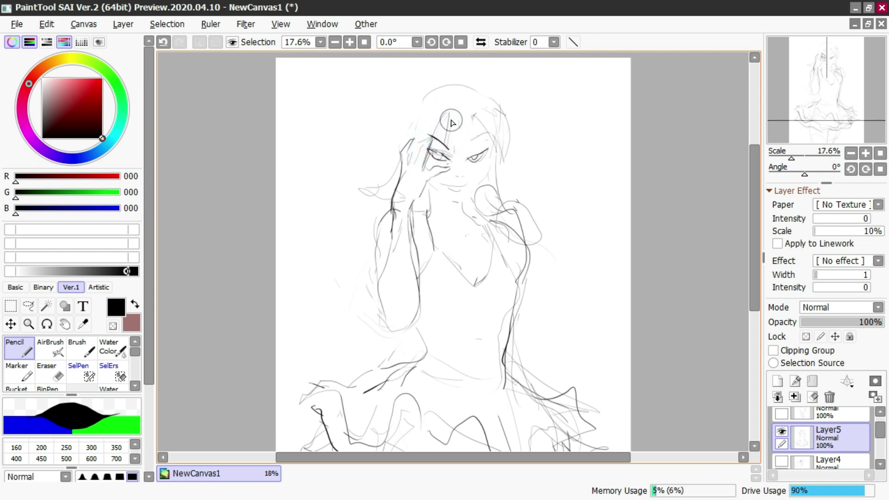
{"action": "mouse_move", "coordinate": [457, 115]}
{"action": "left_mouse_down"}
{"action": "mouse_move", "coordinate": [461, 134]}
{"action": "mouse_move", "coordinate": [469, 114]}
{"action": "mouse_move", "coordinate": [473, 147]}
{"action": "mouse_move", "coordinate": [474, 120]}
{"action": "mouse_move", "coordinate": [487, 141]}
{"action": "left_mouse_up"}
{"action": "key", "text": "e"}
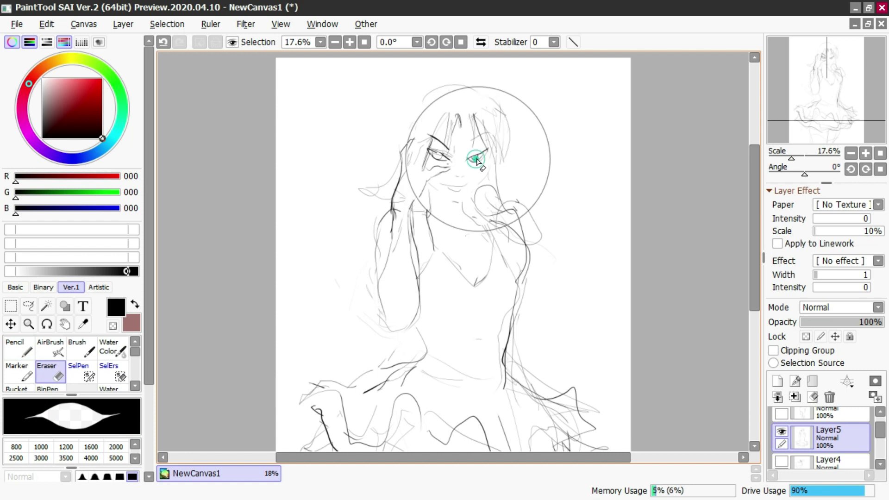
{"action": "left_click_drag", "start_coordinate": [434, 149], "coordinate": [440, 159]}
{"action": "key", "text": "n"}
{"action": "key", "text": "ctrl+z"}
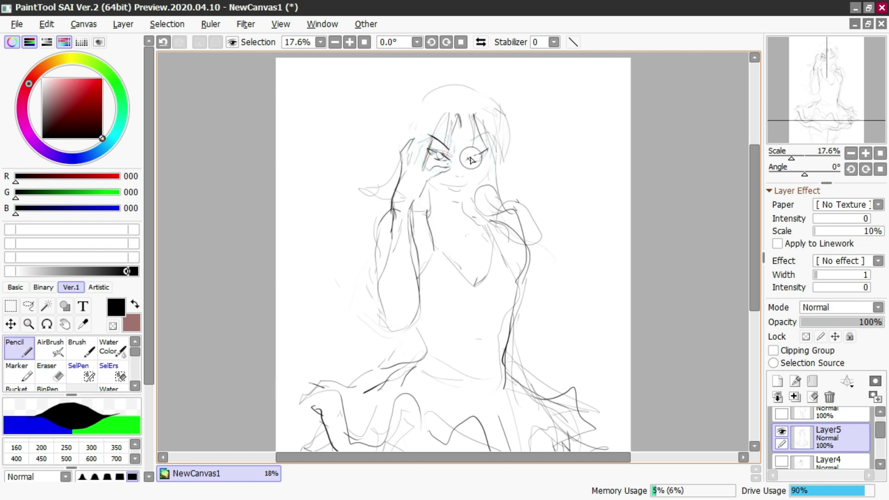
{"action": "left_click_drag", "start_coordinate": [482, 157], "coordinate": [485, 153]}
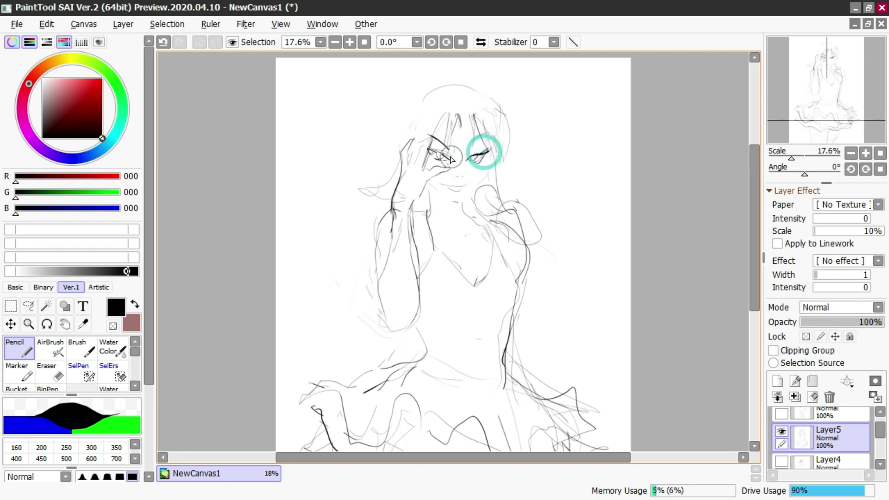
{"action": "key", "text": "ctrl+z"}
{"action": "mouse_move", "coordinate": [428, 149]}
{"action": "left_mouse_down"}
{"action": "mouse_move", "coordinate": [482, 161]}
{"action": "mouse_move", "coordinate": [485, 176]}
{"action": "left_mouse_up"}
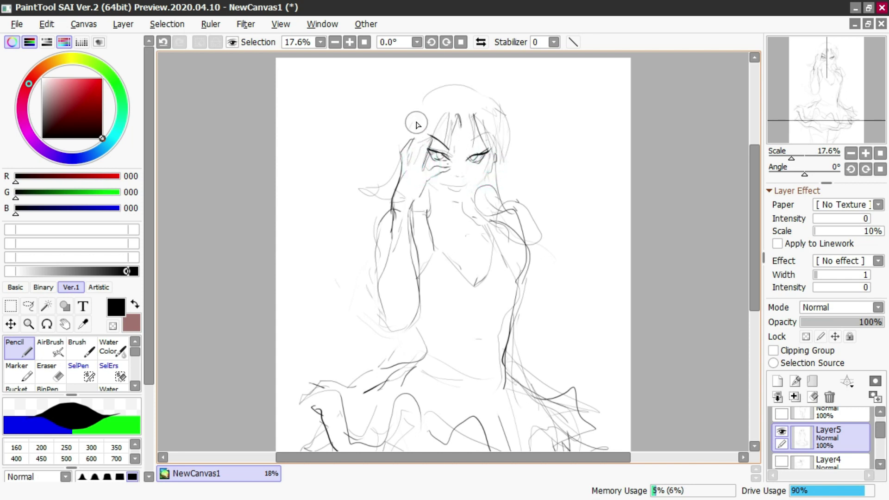
Step: Sketch the hair's crown with a dark headband curve and long side strands flicking out at the ends
{"action": "left_click_drag", "start_coordinate": [422, 135], "coordinate": [430, 91]}
{"action": "mouse_move", "coordinate": [436, 85]}
{"action": "left_mouse_down"}
{"action": "mouse_move", "coordinate": [402, 119]}
{"action": "mouse_move", "coordinate": [446, 84]}
{"action": "mouse_move", "coordinate": [490, 97]}
{"action": "left_mouse_up"}
{"action": "left_click", "coordinate": [432, 79]}
{"action": "left_click", "coordinate": [417, 91]}
{"action": "left_click", "coordinate": [471, 81]}
{"action": "mouse_move", "coordinate": [431, 81]}
{"action": "left_mouse_down"}
{"action": "mouse_move", "coordinate": [403, 123]}
{"action": "mouse_move", "coordinate": [395, 171]}
{"action": "mouse_move", "coordinate": [369, 193]}
{"action": "left_mouse_up"}
{"action": "left_click_drag", "start_coordinate": [383, 191], "coordinate": [373, 206]}
{"action": "left_click", "coordinate": [504, 206]}
{"action": "left_click", "coordinate": [485, 200]}
{"action": "left_click", "coordinate": [484, 181]}
Step: Erase the insides of both eyes and redraw their irises beneath the dark lids
{"action": "key", "text": "e"}
{"action": "left_click", "coordinate": [482, 168]}
{"action": "left_click", "coordinate": [438, 157]}
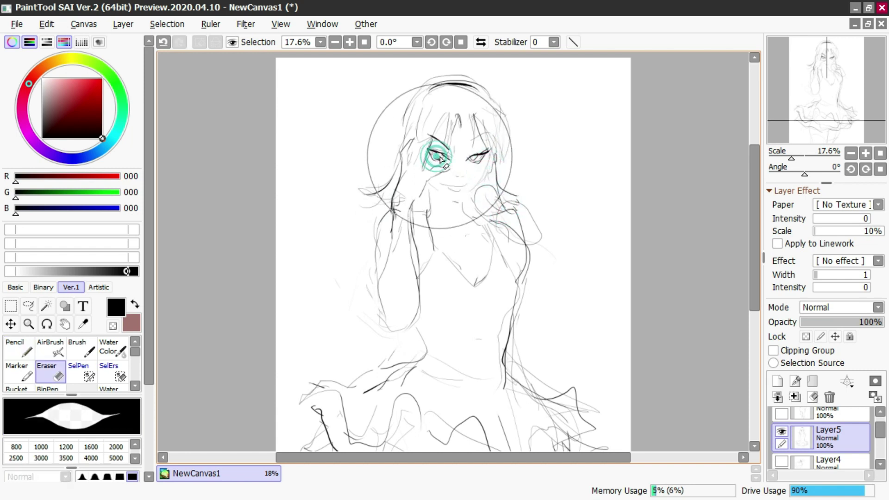
{"action": "key", "text": "n"}
{"action": "left_click", "coordinate": [439, 155]}
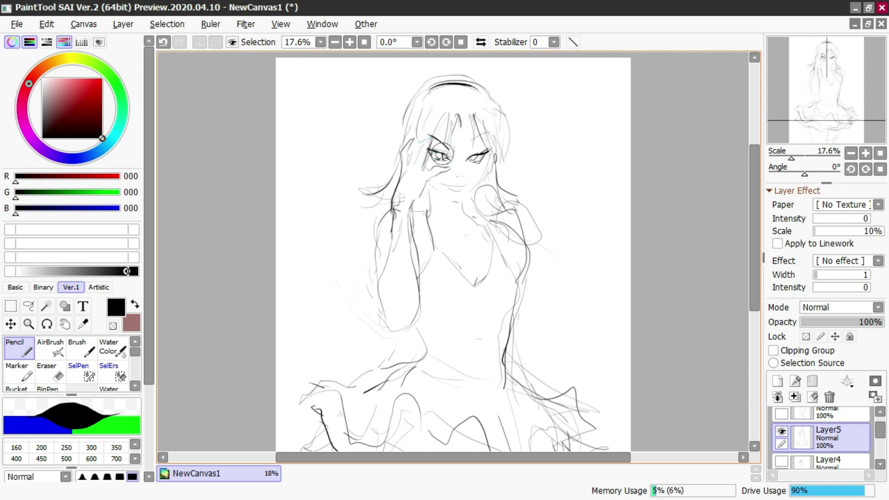
{"action": "left_click", "coordinate": [438, 156]}
{"action": "key", "text": "e"}
{"action": "left_click", "coordinate": [468, 163]}
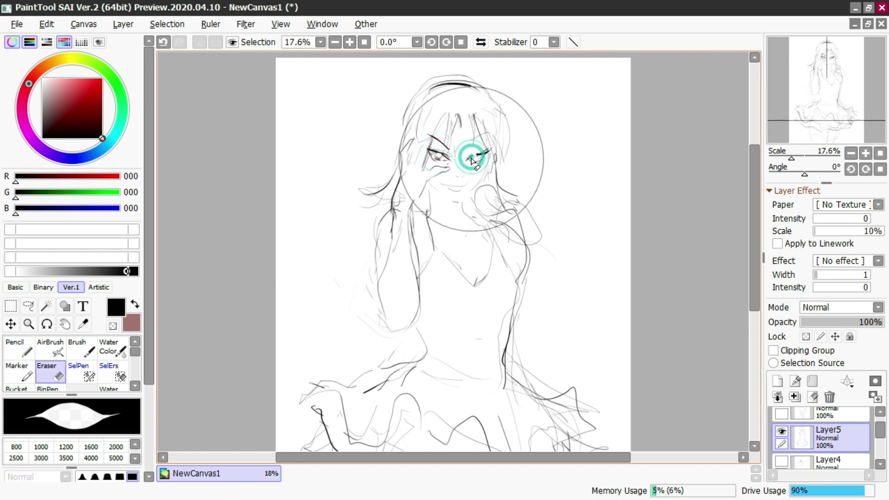
{"action": "key", "text": "n"}
{"action": "left_click", "coordinate": [467, 146]}
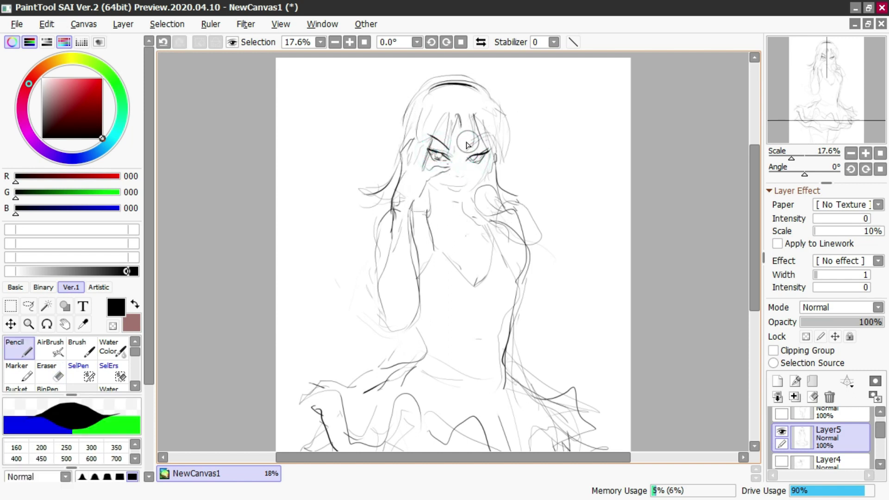
Step: Erase the old bangs and redraw them as pointed strands falling between and beside the eyes
{"action": "key", "text": "e"}
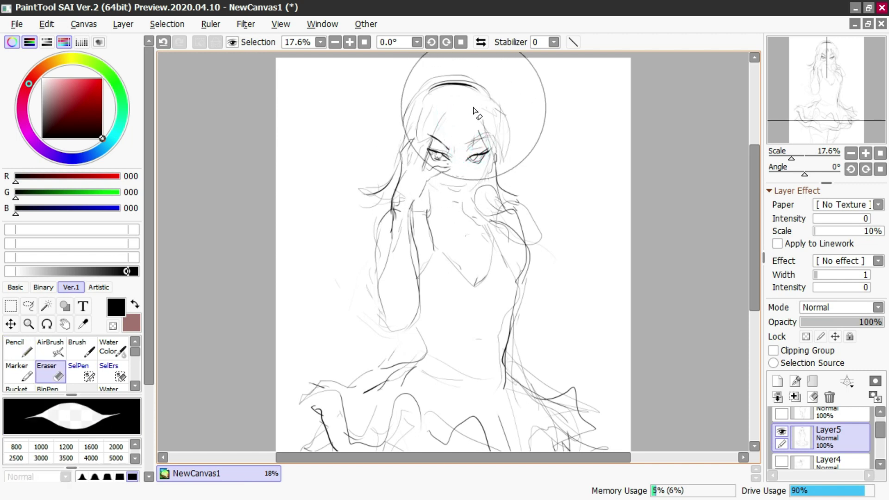
{"action": "key", "text": "n"}
{"action": "left_click", "coordinate": [457, 118]}
{"action": "left_click", "coordinate": [457, 121]}
{"action": "left_click_drag", "start_coordinate": [454, 111], "coordinate": [448, 147]}
{"action": "mouse_move", "coordinate": [448, 110]}
{"action": "left_mouse_down"}
{"action": "mouse_move", "coordinate": [440, 151]}
{"action": "mouse_move", "coordinate": [464, 122]}
{"action": "mouse_move", "coordinate": [471, 144]}
{"action": "left_mouse_up"}
{"action": "left_click_drag", "start_coordinate": [480, 115], "coordinate": [484, 152]}
Step: Refine the small smiling mouth and redraw the left eye with a round iris
{"action": "key", "text": "e"}
{"action": "key", "text": "n"}
{"action": "left_click_drag", "start_coordinate": [457, 180], "coordinate": [461, 185]}
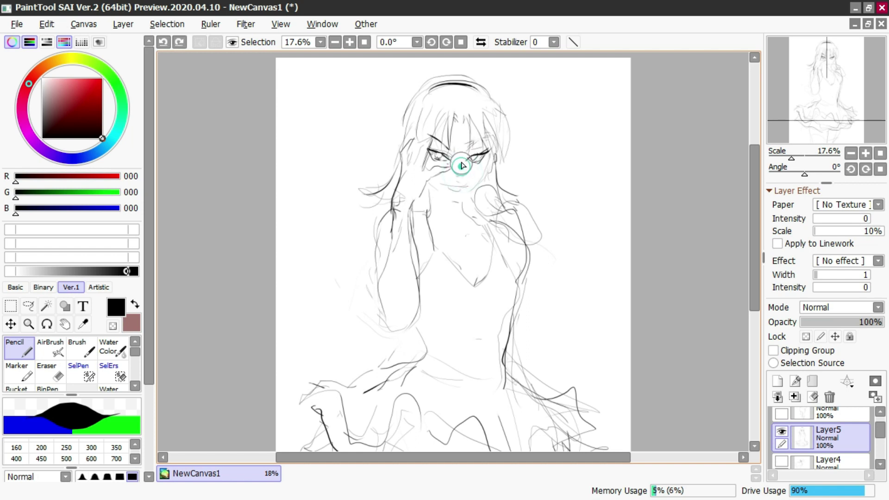
{"action": "key", "text": "e"}
{"action": "key", "text": "n"}
{"action": "left_click", "coordinate": [435, 154]}
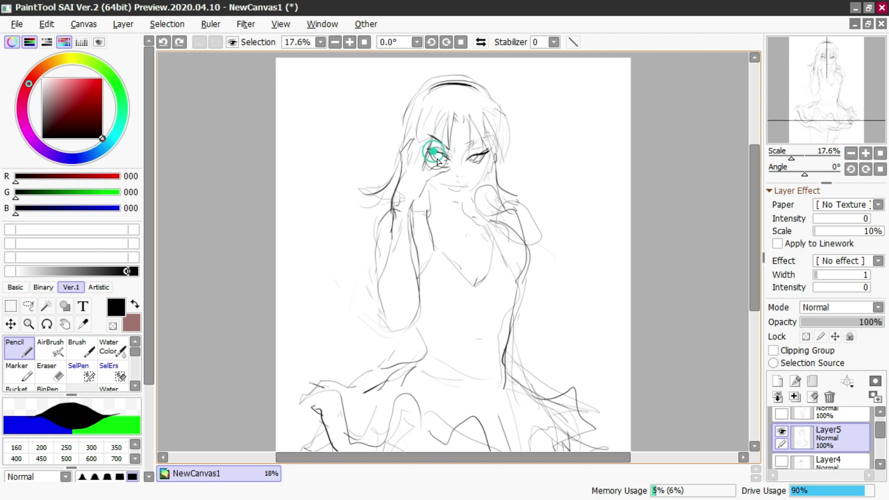
Step: Erase and redraw the right eye's iris and clean up the eyebrow lines above the eyes
{"action": "key", "text": "e"}
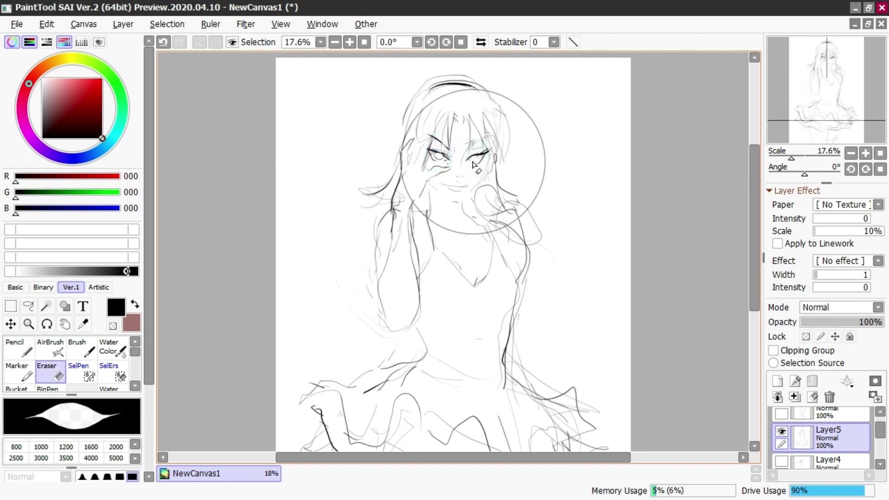
{"action": "key", "text": "n"}
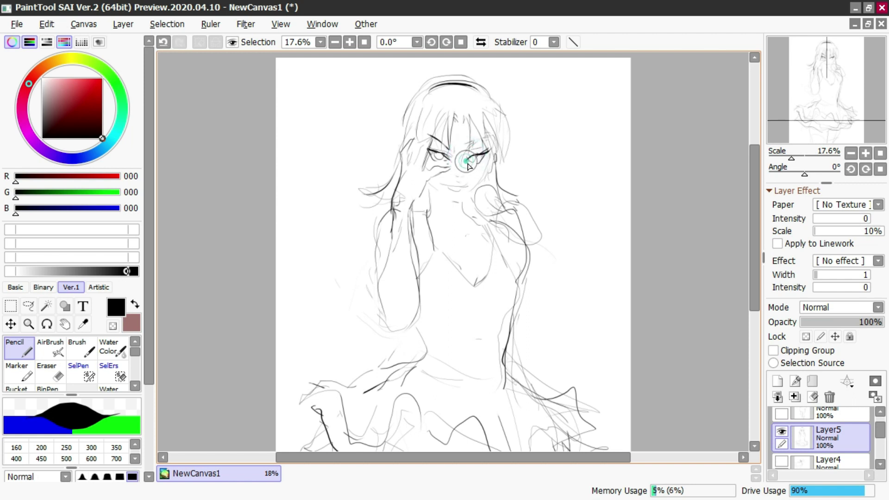
{"action": "key", "text": "e"}
{"action": "left_click", "coordinate": [466, 148]}
{"action": "key", "text": "n"}
{"action": "left_click", "coordinate": [466, 153]}
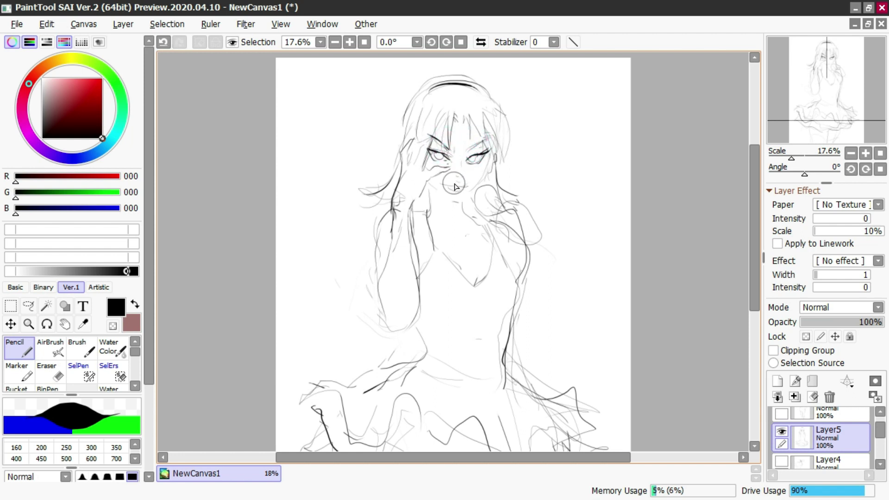
{"action": "left_click", "coordinate": [446, 149]}
Step: Erase the hair's upper left outline and redraw the strand running down behind the raised hand
{"action": "key", "text": "e"}
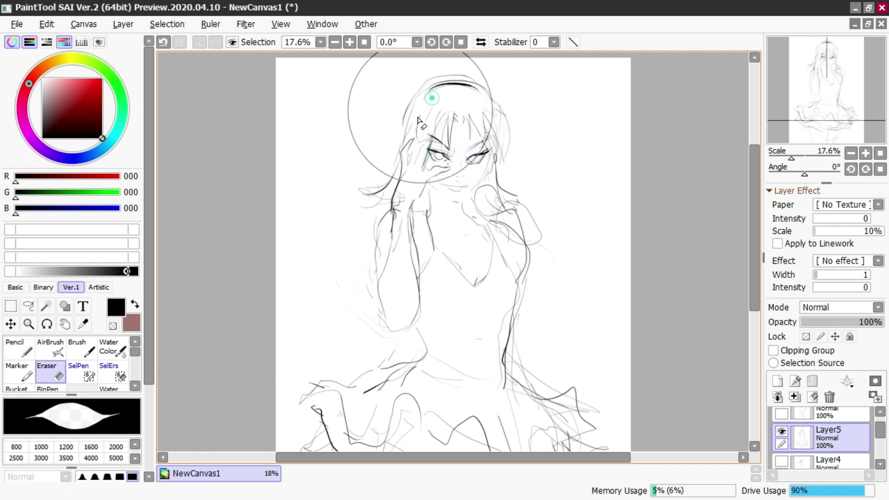
{"action": "left_click", "coordinate": [425, 100]}
{"action": "left_click_drag", "start_coordinate": [424, 104], "coordinate": [399, 130]}
{"action": "mouse_move", "coordinate": [422, 83]}
{"action": "left_mouse_down"}
{"action": "mouse_move", "coordinate": [439, 101]}
{"action": "mouse_move", "coordinate": [426, 123]}
{"action": "mouse_move", "coordinate": [445, 111]}
{"action": "mouse_move", "coordinate": [413, 132]}
{"action": "left_mouse_up"}
{"action": "key", "text": "n"}
{"action": "left_click_drag", "start_coordinate": [412, 102], "coordinate": [383, 206]}
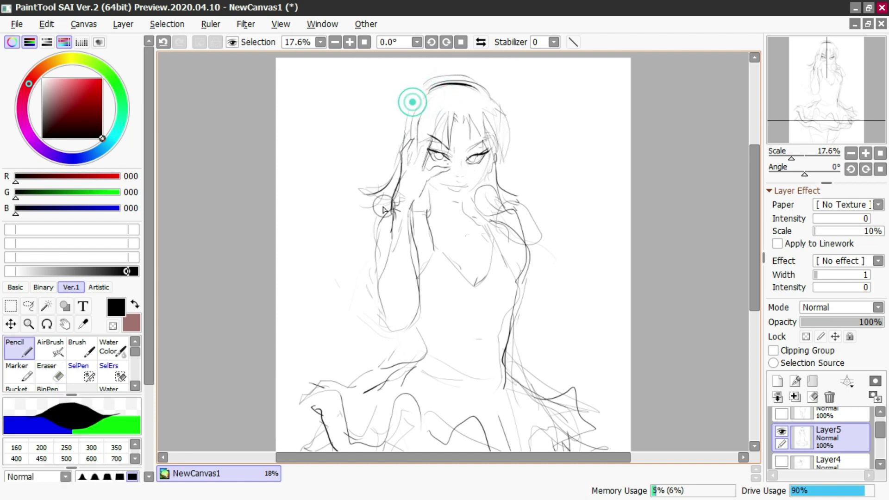
Step: Erase the hair lines beside the raised forearm and redraw the strand's ends flicking outward at shoulder height
{"action": "key", "text": "e"}
{"action": "left_click_drag", "start_coordinate": [391, 158], "coordinate": [370, 197]}
{"action": "key", "text": "n"}
{"action": "left_click", "coordinate": [401, 153]}
{"action": "left_click", "coordinate": [391, 185]}
{"action": "left_click", "coordinate": [369, 189]}
{"action": "left_click", "coordinate": [422, 192]}
{"action": "key", "text": "e"}
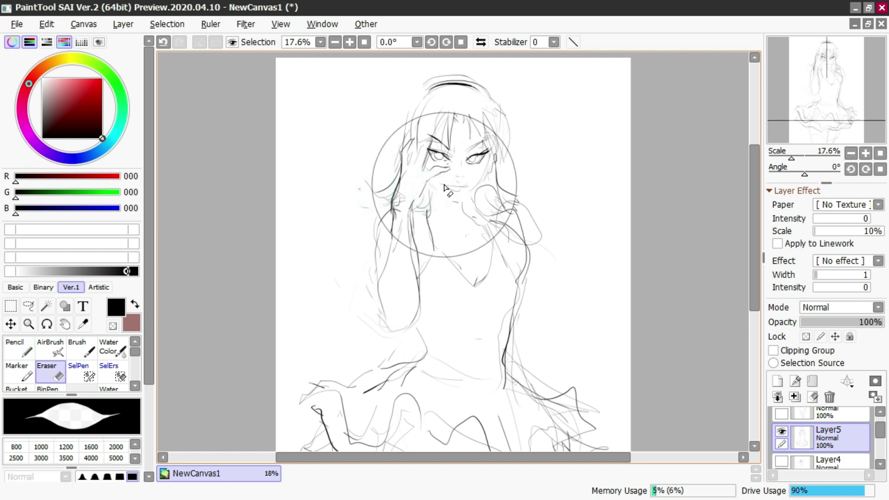
Step: Erase the lower face lines and redraw the jaw and chin, touching up the lines around the eyes
{"action": "key", "text": "n"}
{"action": "key", "text": "e"}
{"action": "mouse_move", "coordinate": [433, 182]}
{"action": "left_mouse_down"}
{"action": "mouse_move", "coordinate": [433, 192]}
{"action": "mouse_move", "coordinate": [449, 201]}
{"action": "mouse_move", "coordinate": [433, 189]}
{"action": "mouse_move", "coordinate": [455, 206]}
{"action": "mouse_move", "coordinate": [434, 156]}
{"action": "mouse_move", "coordinate": [484, 160]}
{"action": "left_mouse_up"}
{"action": "key", "text": "n"}
{"action": "key", "text": "ctrl+z"}
{"action": "key", "text": "e"}
{"action": "key", "text": "n"}
{"action": "key", "text": "ctrl+z"}
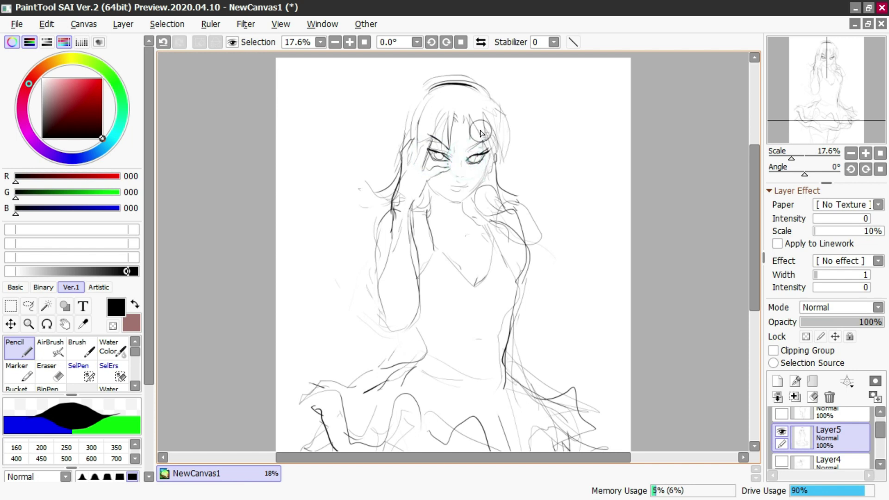
{"action": "left_click", "coordinate": [473, 160]}
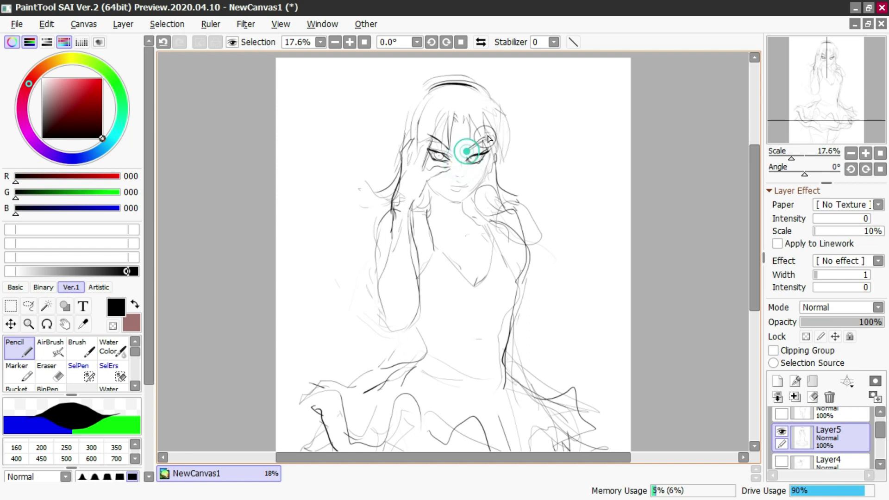
Step: Redraw the small smiling mouth and undo the extra strokes over the right eye
{"action": "key", "text": "m"}
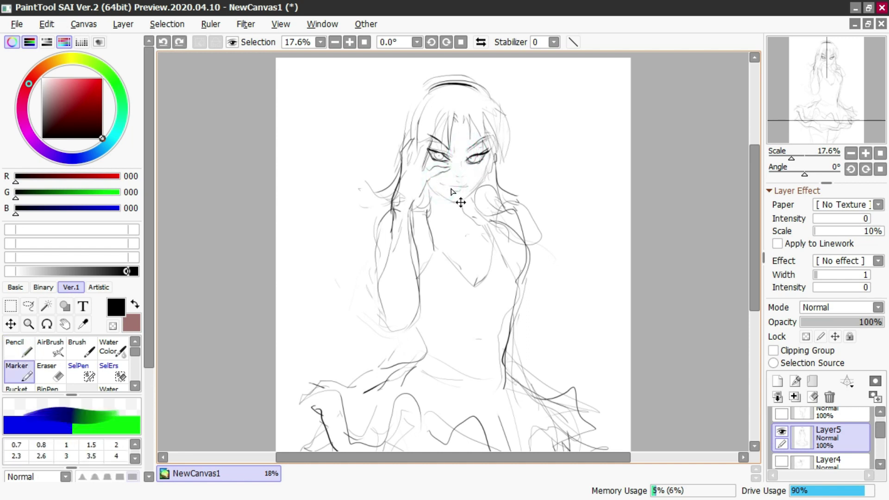
{"action": "key", "text": "n"}
{"action": "left_click", "coordinate": [445, 186]}
{"action": "key", "text": "e"}
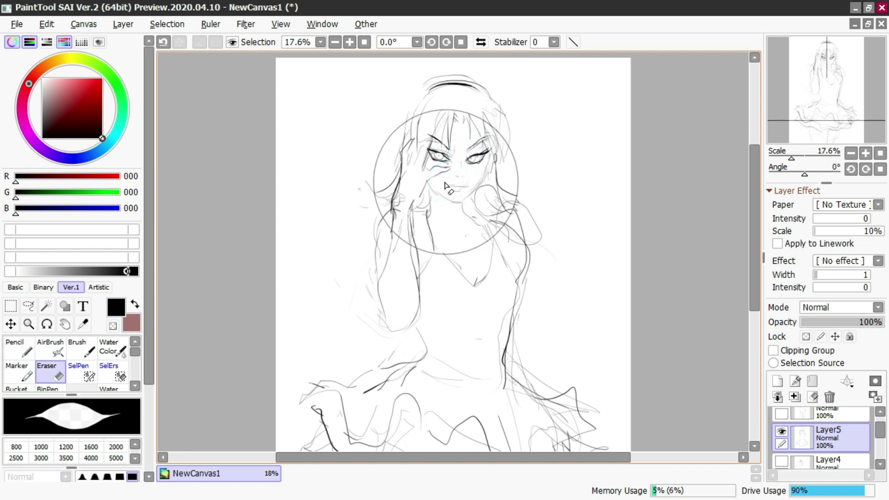
{"action": "key", "text": "n"}
{"action": "left_click", "coordinate": [452, 188]}
{"action": "left_click_drag", "start_coordinate": [476, 157], "coordinate": [486, 152]}
{"action": "key", "text": "ctrl+z"}
{"action": "key", "text": "ctrl+z"}
Step: Erase the hair outline crossing the raised hand and redraw the fingers and the hand's edge beside the left eye
{"action": "key", "text": "e"}
{"action": "mouse_move", "coordinate": [432, 94]}
{"action": "left_mouse_down"}
{"action": "mouse_move", "coordinate": [410, 129]}
{"action": "mouse_move", "coordinate": [418, 158]}
{"action": "mouse_move", "coordinate": [411, 161]}
{"action": "mouse_move", "coordinate": [428, 138]}
{"action": "mouse_move", "coordinate": [415, 163]}
{"action": "mouse_move", "coordinate": [431, 135]}
{"action": "mouse_move", "coordinate": [418, 162]}
{"action": "left_mouse_up"}
{"action": "key", "text": "n"}
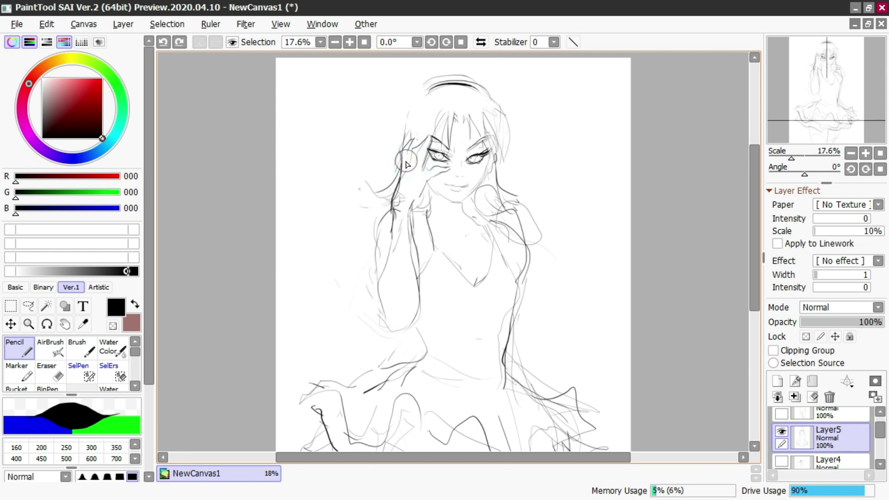
{"action": "key", "text": "e"}
{"action": "key", "text": "n"}
{"action": "key", "text": "e"}
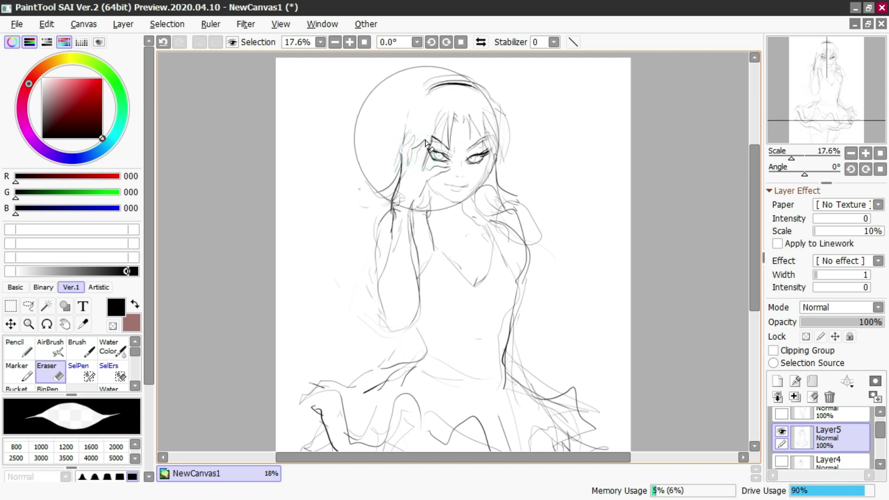
{"action": "key", "text": "n"}
{"action": "key", "text": "e"}
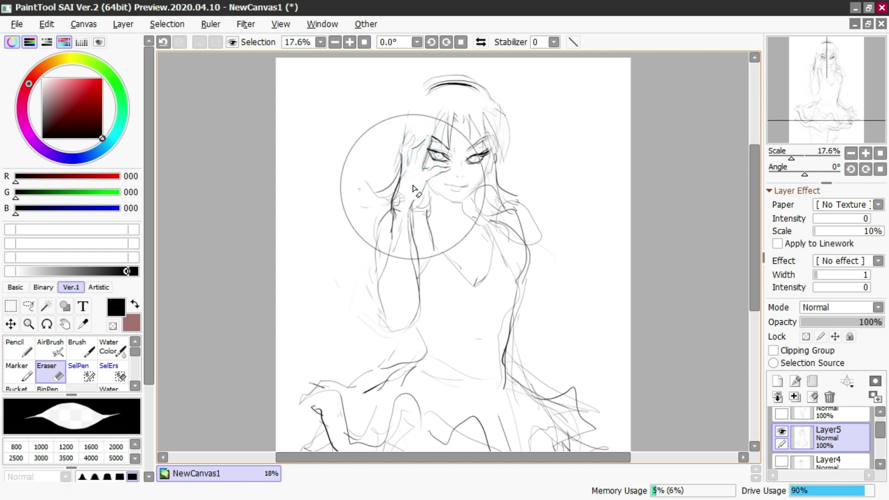
{"action": "key", "text": "n"}
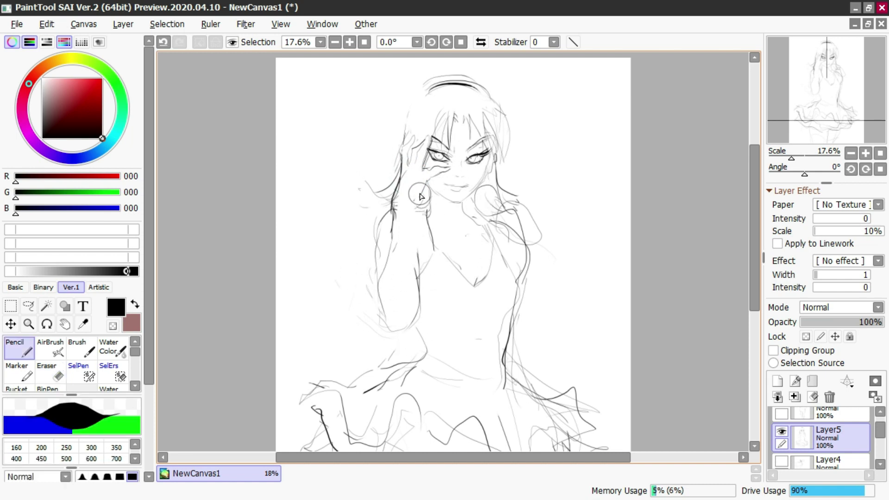
Step: Redraw the inner contour of the raised forearm from the wrist down toward the elbow
{"action": "key", "text": "ctrl+z"}
{"action": "left_click_drag", "start_coordinate": [416, 204], "coordinate": [421, 273]}
{"action": "left_click_drag", "start_coordinate": [415, 240], "coordinate": [421, 293]}
{"action": "key", "text": "e"}
{"action": "key", "text": "e"}
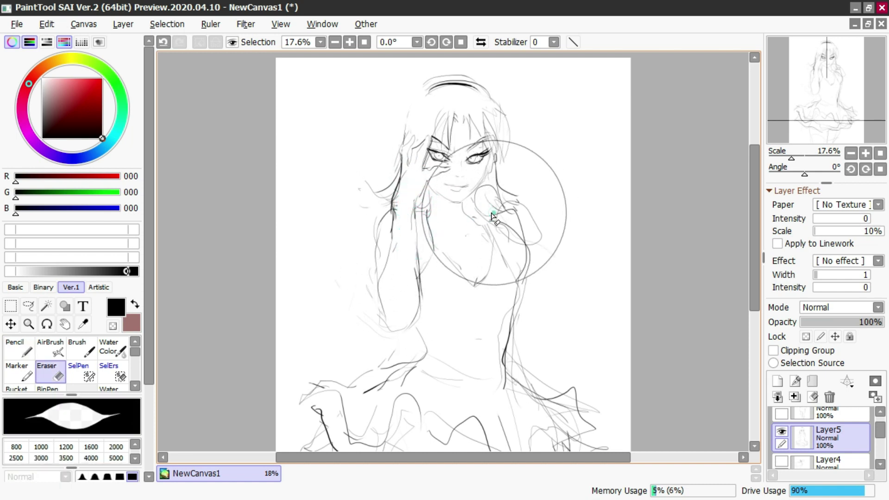
Step: Erase the old lines at the right shoulder and sketch a fist gripping a microphone below the chin
{"action": "key", "text": "n"}
{"action": "mouse_move", "coordinate": [504, 217]}
{"action": "left_mouse_down"}
{"action": "mouse_move", "coordinate": [505, 205]}
{"action": "mouse_move", "coordinate": [517, 204]}
{"action": "mouse_move", "coordinate": [506, 238]}
{"action": "left_mouse_up"}
{"action": "key", "text": "ctrl+z"}
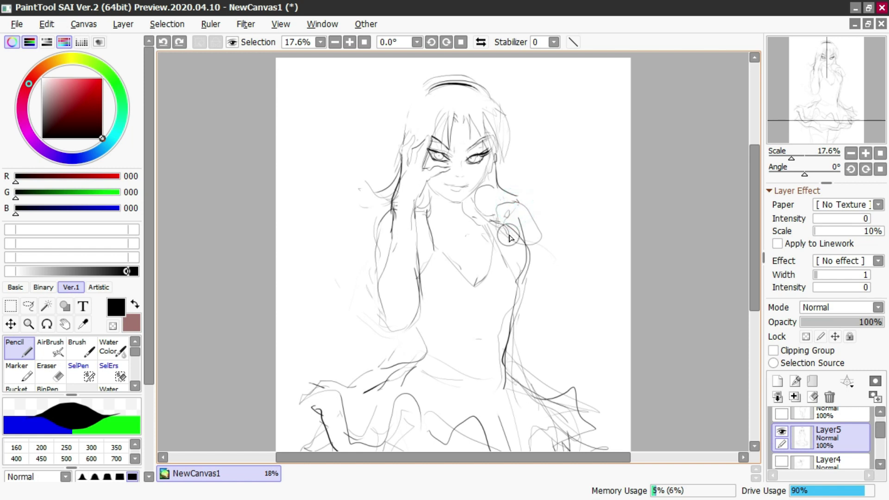
{"action": "key", "text": "e"}
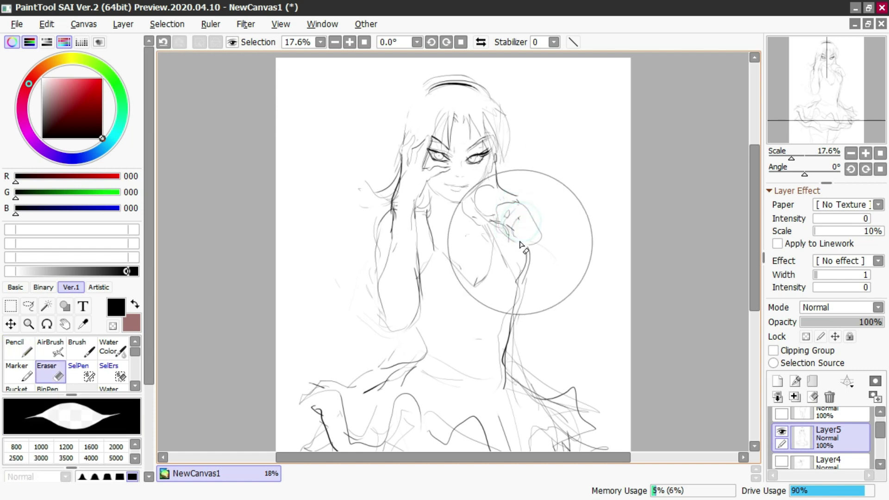
{"action": "key", "text": "n"}
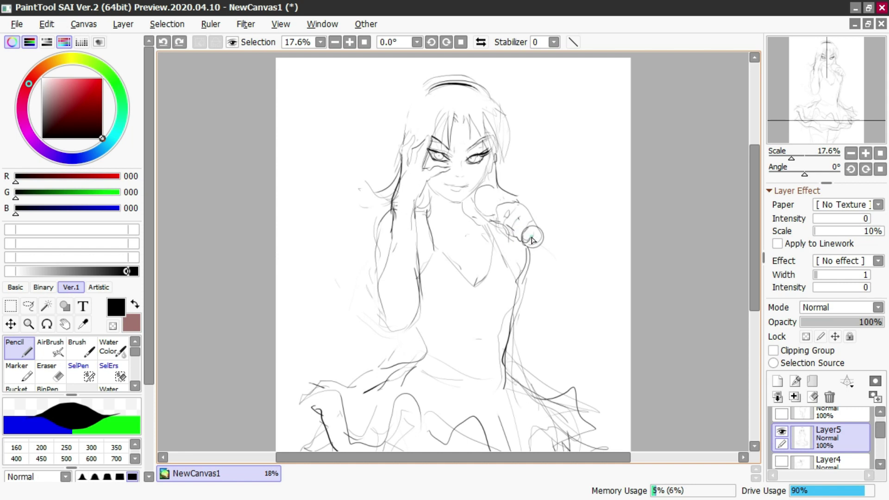
{"action": "key", "text": "e"}
{"action": "key", "text": "n"}
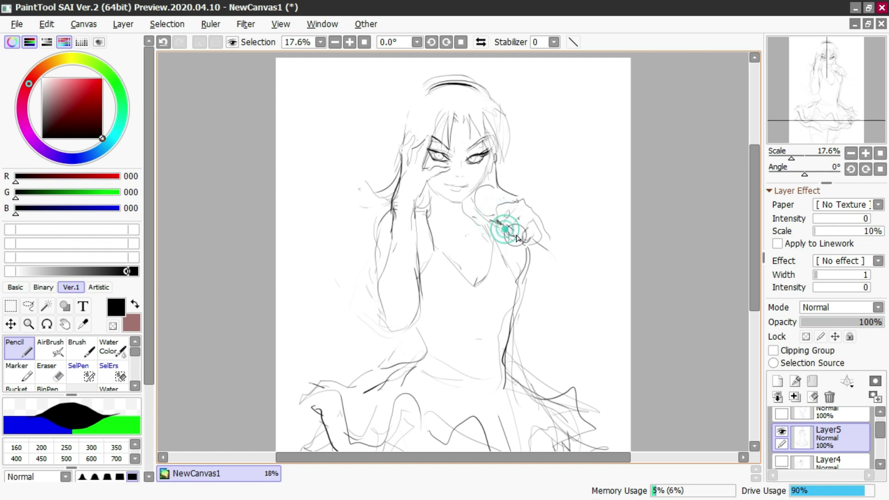
{"action": "key", "text": "e"}
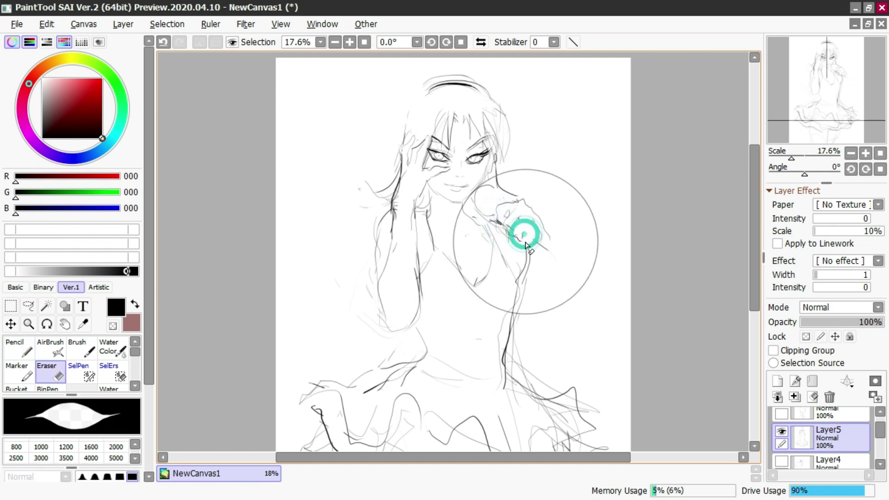
{"action": "key", "text": "n"}
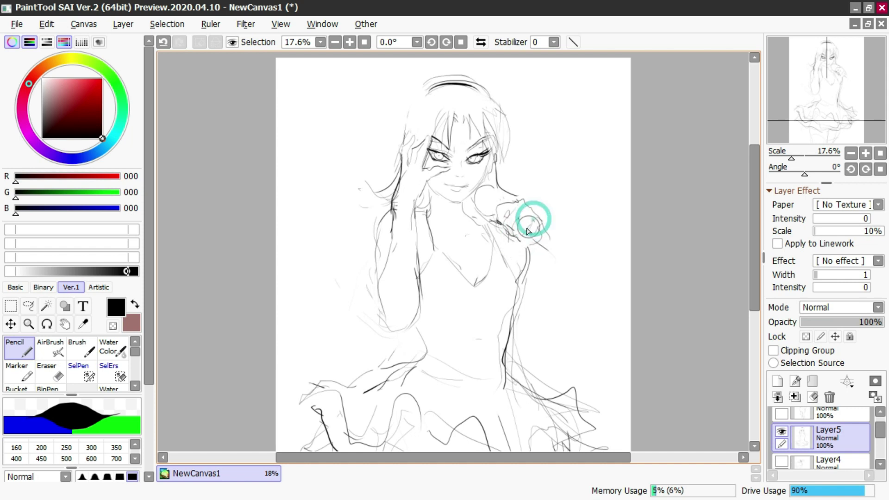
Step: Refine the fist's knuckles and fingers and add the rounded end of the microphone handle beneath them
{"action": "key", "text": "e"}
{"action": "mouse_move", "coordinate": [521, 230]}
{"action": "left_mouse_down"}
{"action": "mouse_move", "coordinate": [520, 200]}
{"action": "mouse_move", "coordinate": [509, 228]}
{"action": "mouse_move", "coordinate": [533, 220]}
{"action": "left_mouse_up"}
{"action": "key", "text": "n"}
{"action": "key", "text": "e"}
{"action": "key", "text": "n"}
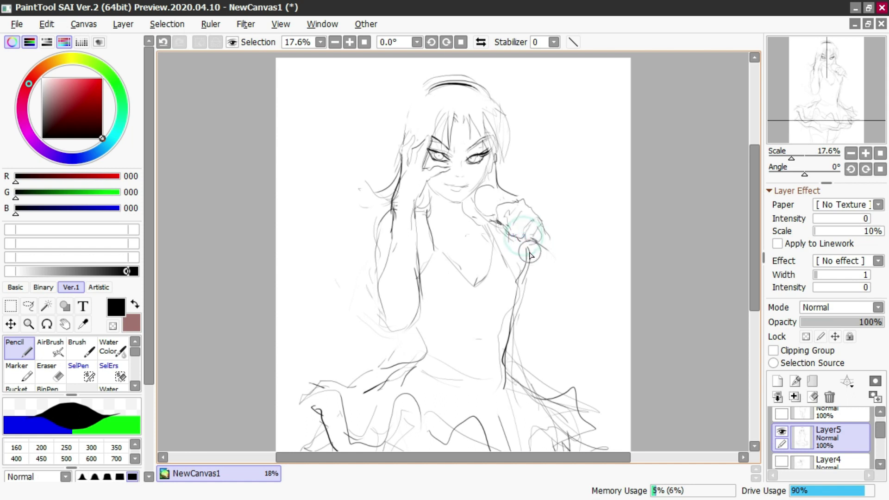
{"action": "key", "text": "e"}
{"action": "left_click_drag", "start_coordinate": [538, 239], "coordinate": [552, 320]}
{"action": "key", "text": "n"}
{"action": "key", "text": "ctrl+z"}
{"action": "left_click", "coordinate": [537, 232]}
Step: Draw the bent arm holding the microphone, running from the fist down to a rounded elbow
{"action": "left_click_drag", "start_coordinate": [540, 217], "coordinate": [570, 304]}
{"action": "left_click_drag", "start_coordinate": [531, 245], "coordinate": [540, 338]}
{"action": "mouse_move", "coordinate": [568, 292]}
{"action": "left_mouse_down"}
{"action": "mouse_move", "coordinate": [566, 321]}
{"action": "mouse_move", "coordinate": [540, 338]}
{"action": "left_mouse_up"}
{"action": "key", "text": "ctrl+z"}
{"action": "left_click_drag", "start_coordinate": [568, 304], "coordinate": [565, 328]}
{"action": "left_click_drag", "start_coordinate": [532, 243], "coordinate": [540, 332]}
{"action": "key", "text": "ctrl+z"}
{"action": "left_click_drag", "start_coordinate": [569, 302], "coordinate": [531, 315]}
{"action": "key", "text": "ctrl+z"}
Step: Erase and redraw the hair's outer left outline behind the raised hand and darken the strand beside the right cheek
{"action": "mouse_move", "coordinate": [433, 159]}
{"action": "left_mouse_down"}
{"action": "mouse_move", "coordinate": [447, 161]}
{"action": "mouse_move", "coordinate": [431, 198]}
{"action": "left_mouse_up"}
{"action": "mouse_move", "coordinate": [449, 168]}
{"action": "left_mouse_down"}
{"action": "mouse_move", "coordinate": [436, 187]}
{"action": "mouse_move", "coordinate": [433, 178]}
{"action": "mouse_move", "coordinate": [429, 198]}
{"action": "mouse_move", "coordinate": [448, 156]}
{"action": "left_mouse_up"}
{"action": "key", "text": "e"}
{"action": "key", "text": "n"}
{"action": "key", "text": "e"}
{"action": "mouse_move", "coordinate": [420, 100]}
{"action": "left_mouse_down"}
{"action": "mouse_move", "coordinate": [394, 151]}
{"action": "mouse_move", "coordinate": [406, 113]}
{"action": "mouse_move", "coordinate": [392, 144]}
{"action": "mouse_move", "coordinate": [409, 110]}
{"action": "mouse_move", "coordinate": [400, 158]}
{"action": "mouse_move", "coordinate": [362, 196]}
{"action": "left_mouse_up"}
{"action": "key", "text": "n"}
{"action": "mouse_move", "coordinate": [400, 171]}
{"action": "left_mouse_down"}
{"action": "mouse_move", "coordinate": [367, 192]}
{"action": "mouse_move", "coordinate": [397, 207]}
{"action": "mouse_move", "coordinate": [422, 195]}
{"action": "left_mouse_up"}
{"action": "key", "text": "ctrl+z"}
{"action": "mouse_move", "coordinate": [494, 160]}
{"action": "left_mouse_down"}
{"action": "mouse_move", "coordinate": [487, 180]}
{"action": "mouse_move", "coordinate": [512, 187]}
{"action": "left_mouse_up"}
{"action": "left_click_drag", "start_coordinate": [495, 147], "coordinate": [500, 159]}
Step: Clean up the left eye, erase the mouth and chin, and redraw the neck line beside the microphone
{"action": "key", "text": "e"}
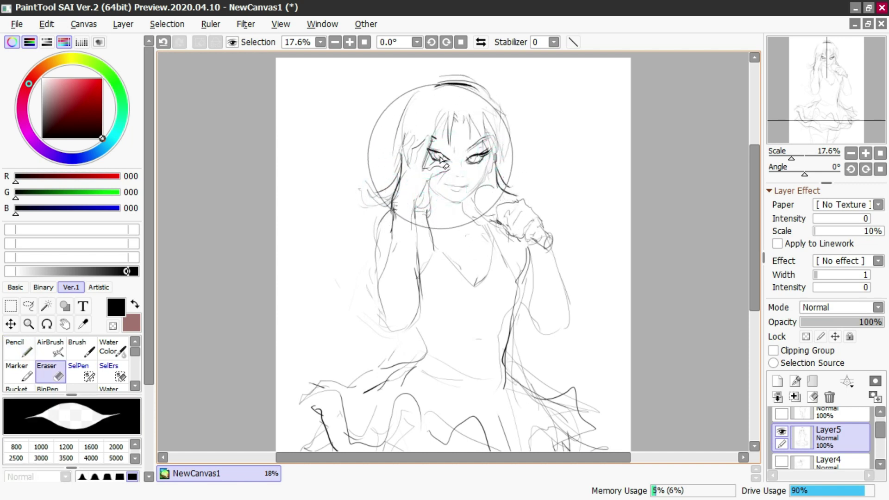
{"action": "key", "text": "n"}
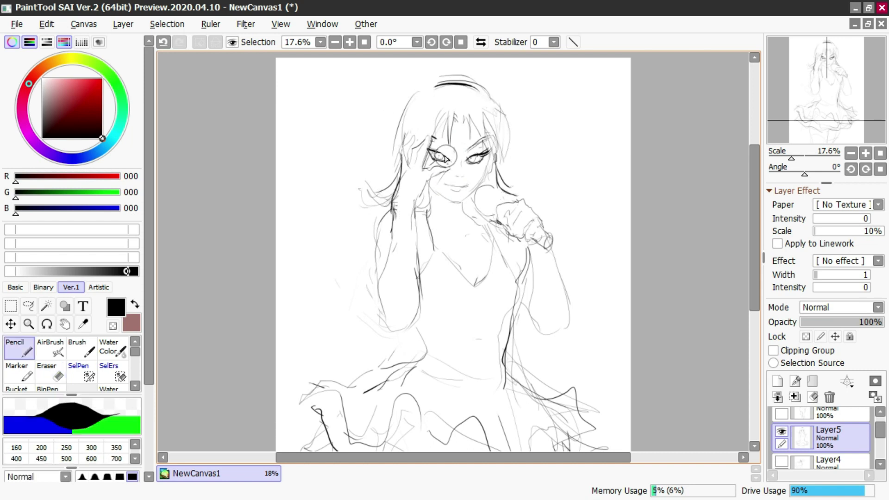
{"action": "key", "text": "e"}
{"action": "key", "text": "n"}
{"action": "key", "text": "e"}
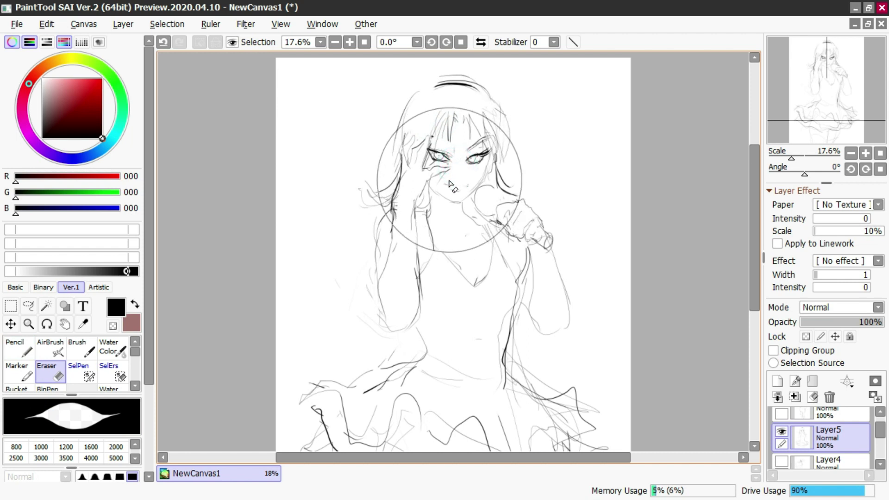
{"action": "key", "text": "n"}
{"action": "key", "text": "e"}
{"action": "mouse_move", "coordinate": [450, 194]}
{"action": "left_mouse_down"}
{"action": "mouse_move", "coordinate": [466, 208]}
{"action": "mouse_move", "coordinate": [483, 238]}
{"action": "left_mouse_up"}
{"action": "key", "text": "n"}
{"action": "key", "text": "e"}
{"action": "key", "text": "n"}
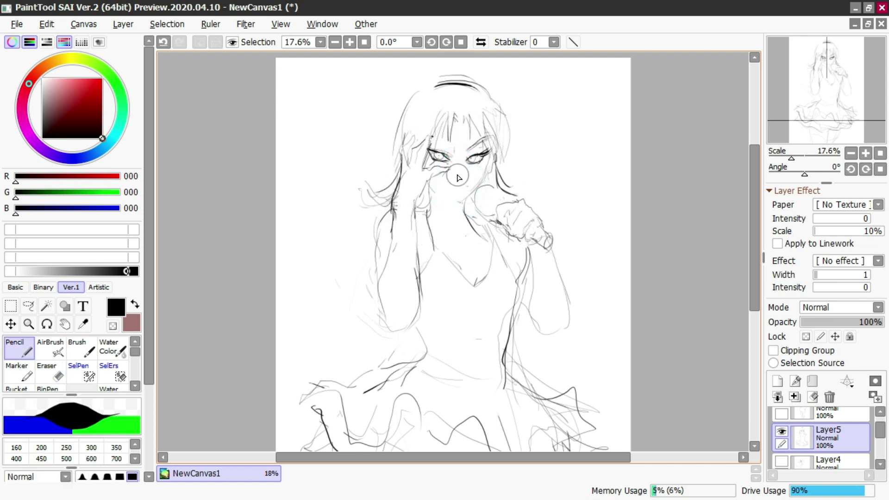
Step: Redraw the slanted eyebrows and sketch a new small mouth under the nose
{"action": "key", "text": "e"}
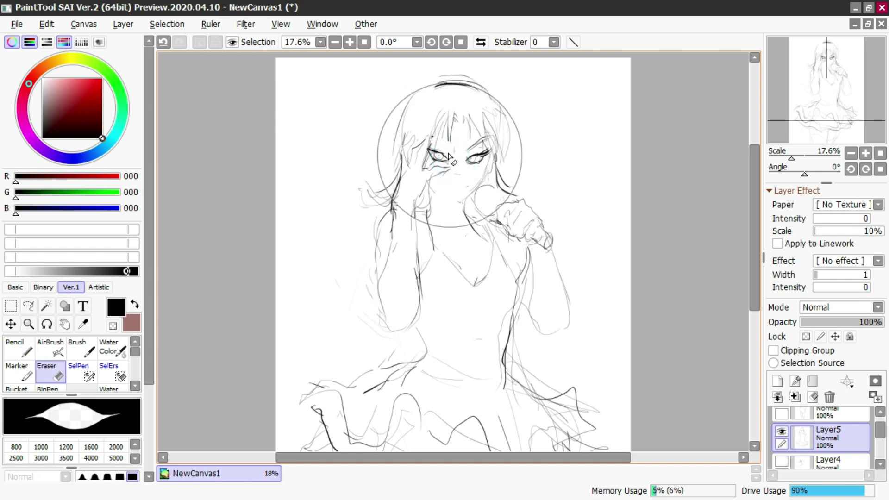
{"action": "key", "text": "n"}
{"action": "mouse_move", "coordinate": [434, 136]}
{"action": "left_mouse_down"}
{"action": "mouse_move", "coordinate": [466, 153]}
{"action": "mouse_move", "coordinate": [493, 140]}
{"action": "left_mouse_up"}
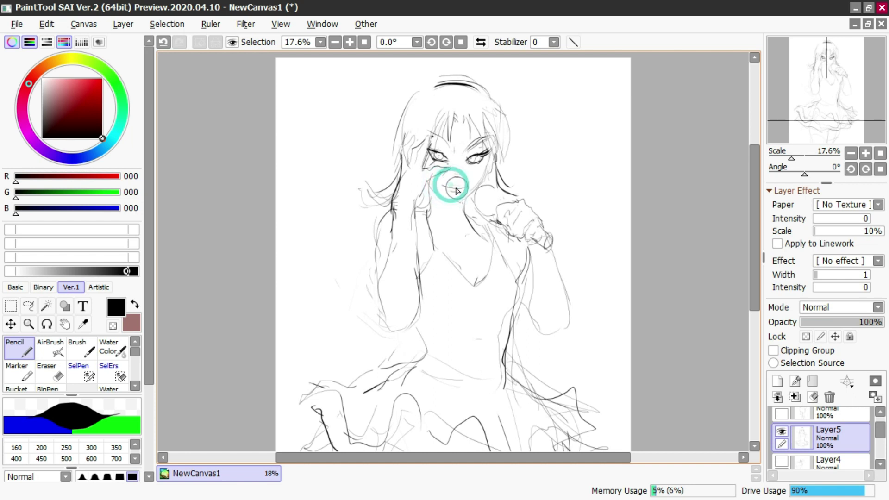
{"action": "key", "text": "e"}
{"action": "key", "text": "n"}
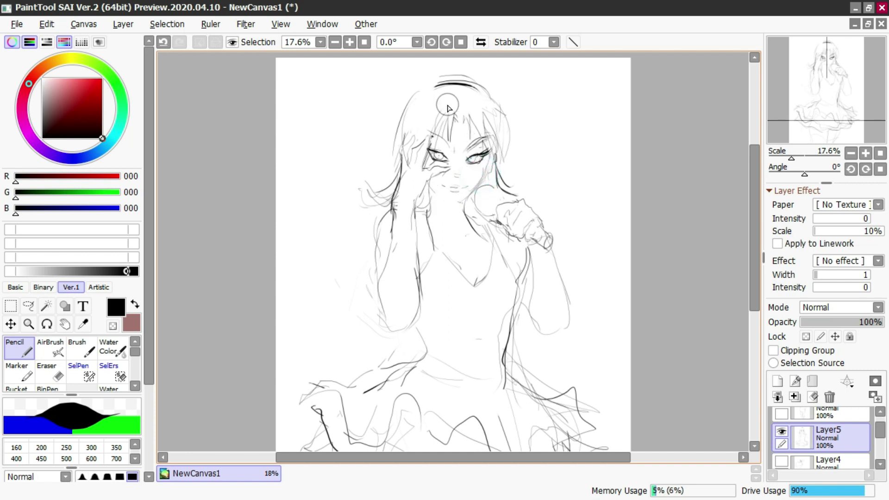
Step: Erase the skirt's upper left lines and redraw the left waist curve and the first ruffle at the hip
{"action": "scroll", "coordinate": [447, 108], "scroll_direction": "down", "scroll_amount": 2}
{"action": "scroll", "coordinate": [460, 238], "scroll_direction": "up", "scroll_amount": 1}
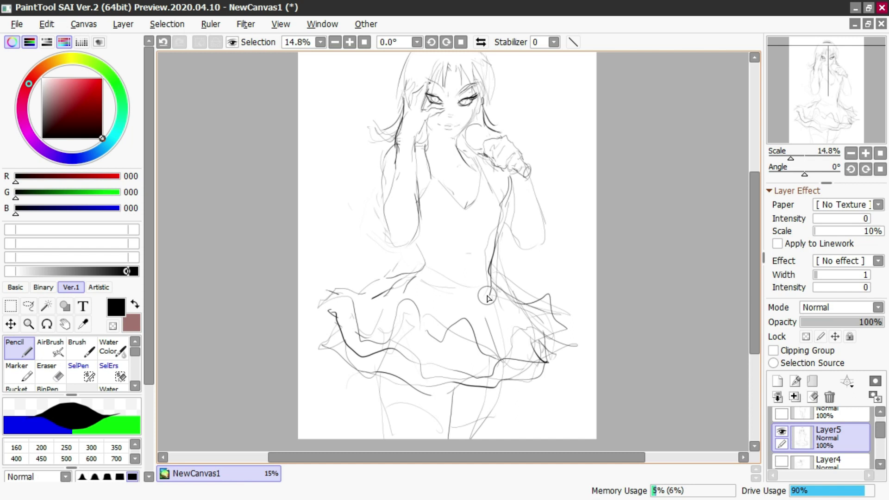
{"action": "left_click_drag", "start_coordinate": [487, 297], "coordinate": [468, 228]}
{"action": "key", "text": "ctrl+z"}
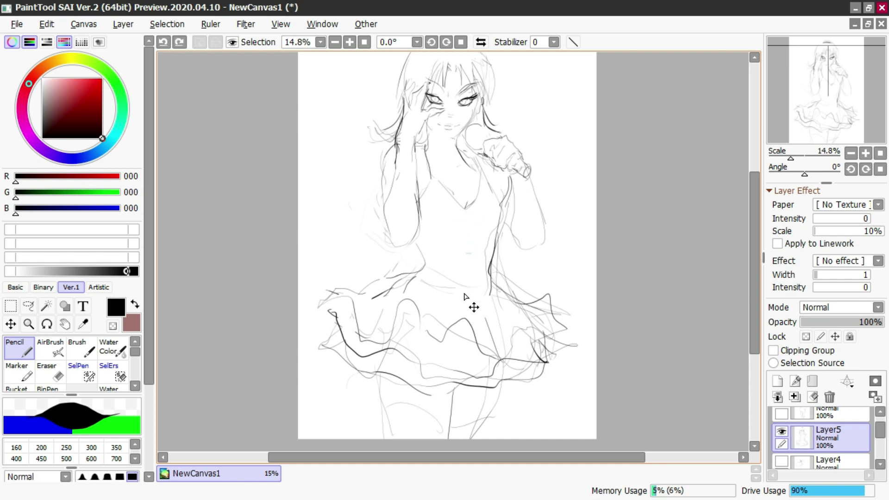
{"action": "key", "text": "e"}
{"action": "left_click_drag", "start_coordinate": [418, 299], "coordinate": [399, 296]}
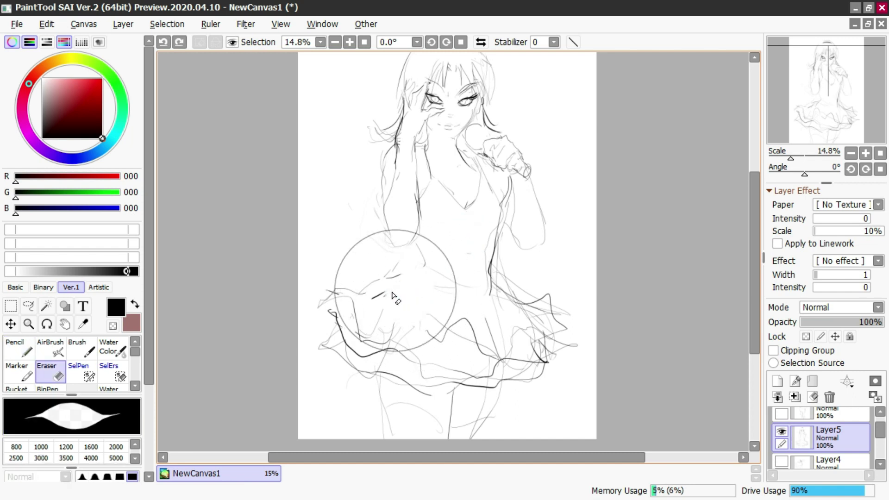
{"action": "key", "text": "n"}
{"action": "left_click_drag", "start_coordinate": [414, 241], "coordinate": [383, 268]}
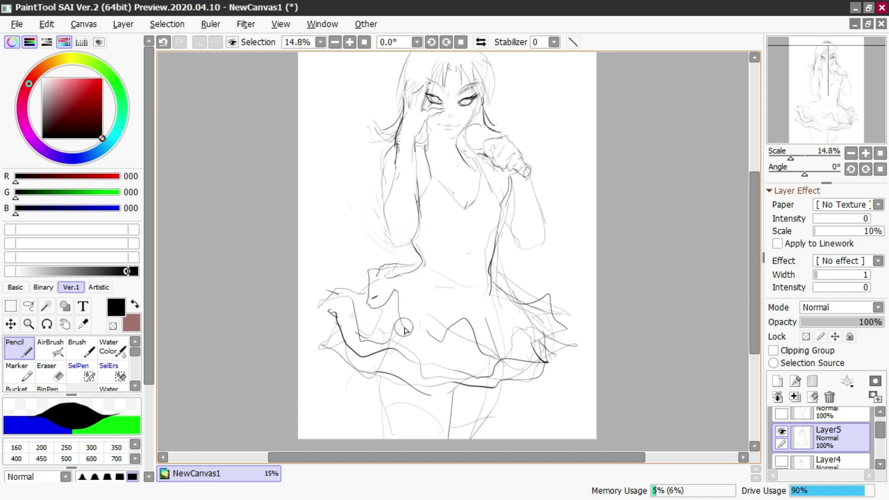
Step: Erase the old wavy ruffle across the skirt's front and redraw its folds with diagonal and vertical pleat lines
{"action": "left_click_drag", "start_coordinate": [413, 320], "coordinate": [440, 273]}
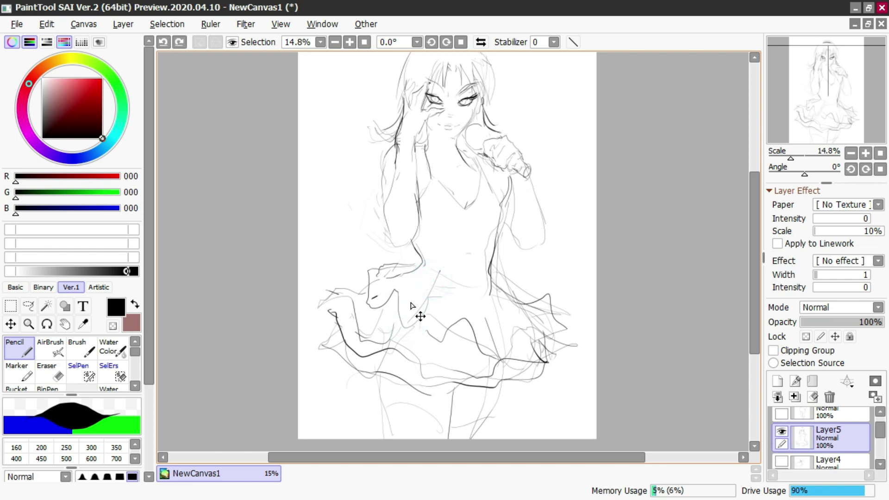
{"action": "key", "text": "e"}
{"action": "left_click_drag", "start_coordinate": [462, 320], "coordinate": [467, 335]}
{"action": "key", "text": "n"}
{"action": "left_click_drag", "start_coordinate": [462, 286], "coordinate": [470, 356]}
{"action": "key", "text": "e"}
{"action": "left_click", "coordinate": [436, 316]}
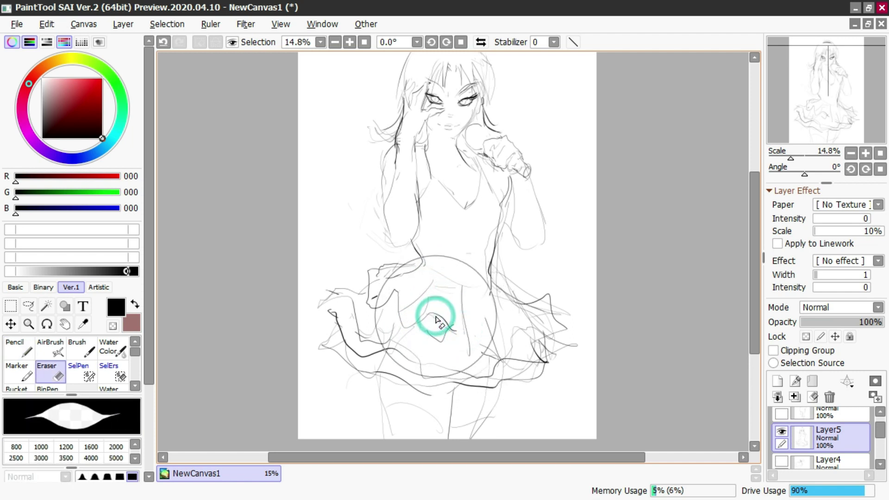
{"action": "left_click_drag", "start_coordinate": [435, 309], "coordinate": [431, 323]}
{"action": "key", "text": "n"}
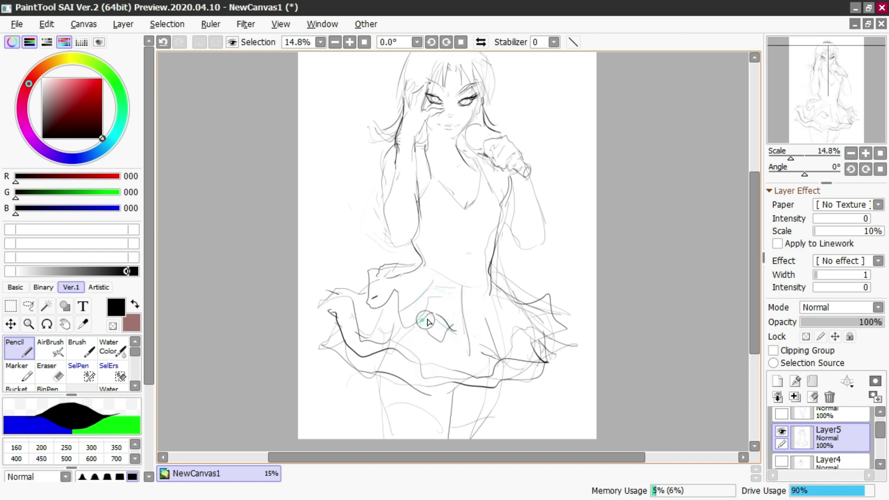
{"action": "left_click", "coordinate": [505, 340]}
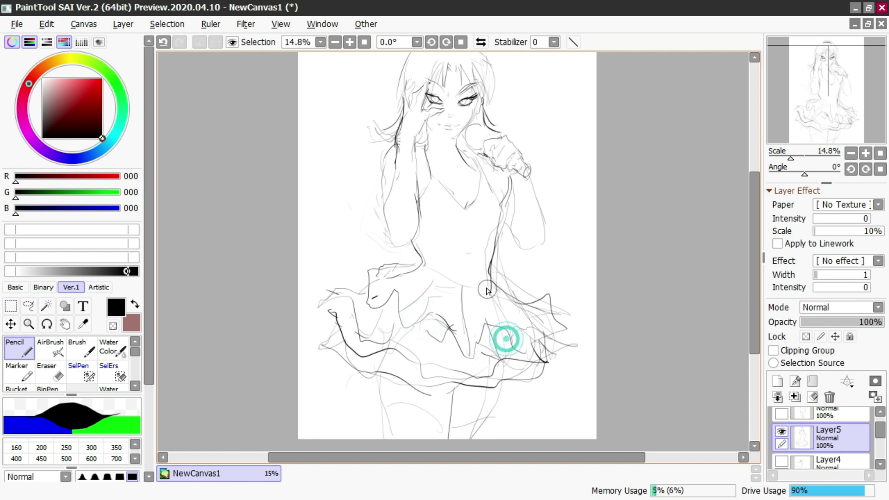
Step: Redraw the upper ruffle on the skirt's right side with pointed folds flaring out from the hip
{"action": "key", "text": "e"}
{"action": "key", "text": "n"}
{"action": "left_click", "coordinate": [528, 332]}
{"action": "mouse_move", "coordinate": [508, 280]}
{"action": "left_mouse_down"}
{"action": "mouse_move", "coordinate": [539, 307]}
{"action": "mouse_move", "coordinate": [525, 333]}
{"action": "mouse_move", "coordinate": [537, 339]}
{"action": "mouse_move", "coordinate": [536, 322]}
{"action": "mouse_move", "coordinate": [502, 289]}
{"action": "mouse_move", "coordinate": [542, 325]}
{"action": "left_mouse_up"}
{"action": "left_click_drag", "start_coordinate": [539, 328], "coordinate": [543, 333]}
{"action": "mouse_move", "coordinate": [490, 268]}
{"action": "left_mouse_down"}
{"action": "mouse_move", "coordinate": [530, 285]}
{"action": "mouse_move", "coordinate": [531, 306]}
{"action": "left_mouse_up"}
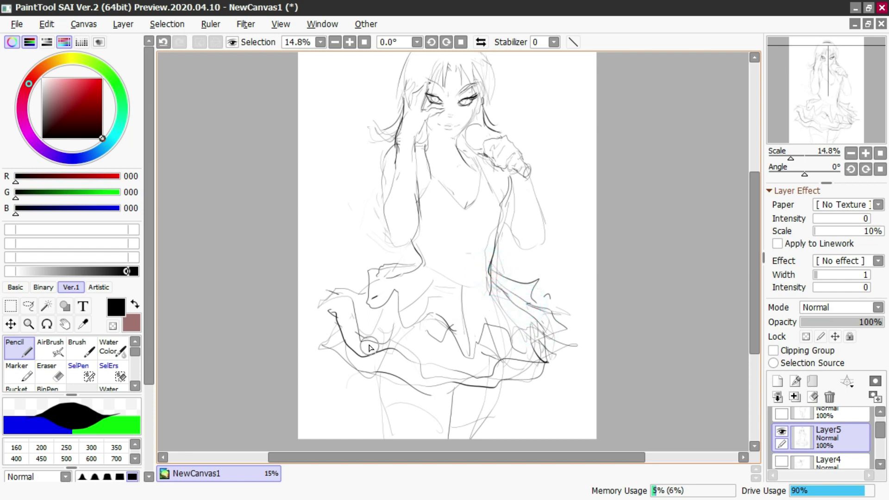
Step: Erase the skirt's lower ruffle lines and redraw the left side's flared edge and hem
{"action": "key", "text": "e"}
{"action": "left_click_drag", "start_coordinate": [518, 376], "coordinate": [554, 356]}
{"action": "left_click_drag", "start_coordinate": [399, 371], "coordinate": [345, 338]}
{"action": "key", "text": "n"}
{"action": "left_click_drag", "start_coordinate": [379, 278], "coordinate": [343, 311]}
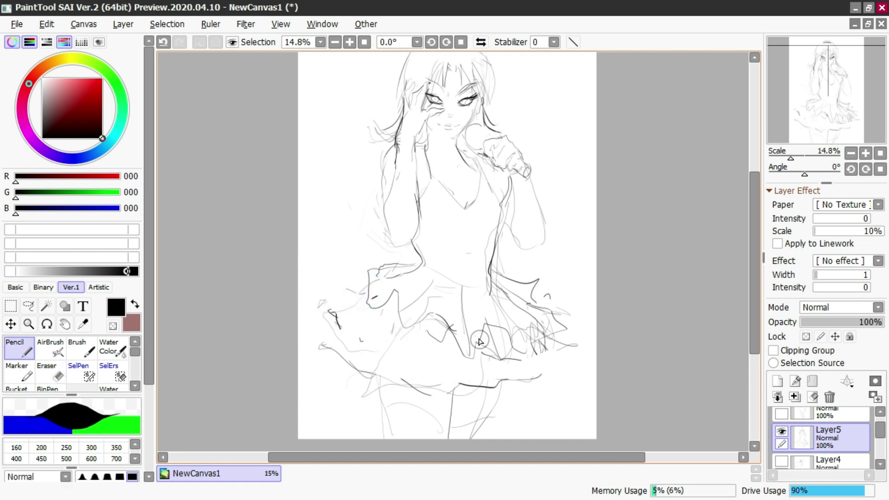
Step: Erase the skirt's lower right hem and redraw it as a wide ruffle ending in a pointed corner
{"action": "key", "text": "e"}
{"action": "mouse_move", "coordinate": [520, 399]}
{"action": "left_mouse_down"}
{"action": "mouse_move", "coordinate": [547, 362]}
{"action": "mouse_move", "coordinate": [502, 373]}
{"action": "mouse_move", "coordinate": [549, 323]}
{"action": "mouse_move", "coordinate": [548, 388]}
{"action": "mouse_move", "coordinate": [531, 335]}
{"action": "left_mouse_up"}
{"action": "key", "text": "n"}
{"action": "left_click_drag", "start_coordinate": [555, 389], "coordinate": [534, 395]}
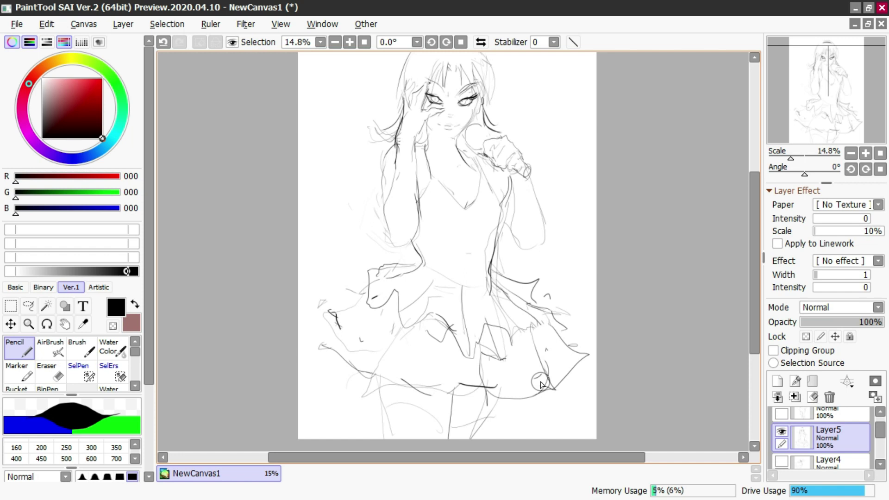
Step: Undo the last hem stroke, erase the hairband on top of the head, and draw a small bow with pointed loops
{"action": "key", "text": "ctrl+z"}
{"action": "scroll", "coordinate": [449, 232], "scroll_direction": "down", "scroll_amount": 3}
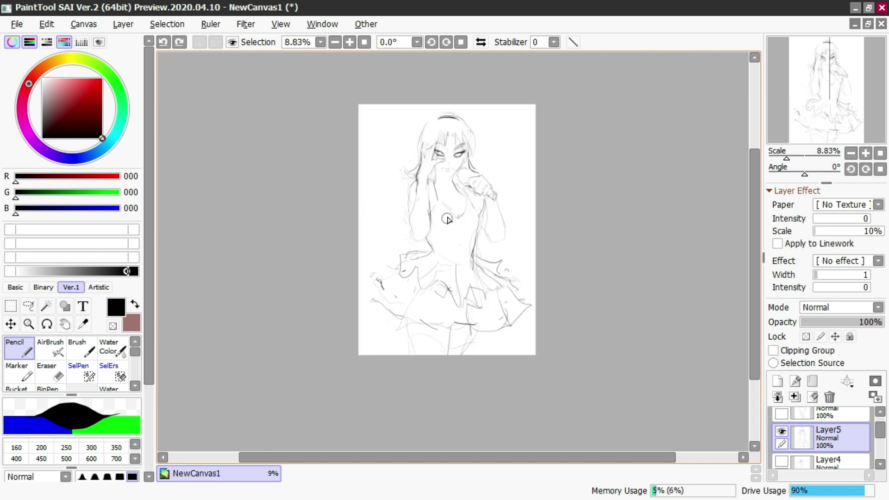
{"action": "scroll", "coordinate": [449, 203], "scroll_direction": "up", "scroll_amount": 1}
{"action": "key", "text": "e"}
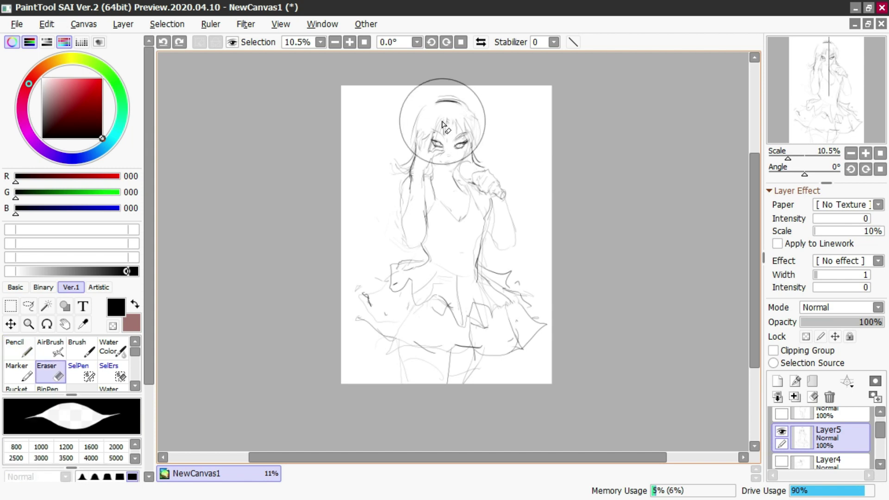
{"action": "mouse_move", "coordinate": [435, 101]}
{"action": "left_mouse_down"}
{"action": "mouse_move", "coordinate": [456, 97]}
{"action": "mouse_move", "coordinate": [440, 99]}
{"action": "mouse_move", "coordinate": [449, 95]}
{"action": "mouse_move", "coordinate": [452, 106]}
{"action": "left_mouse_up"}
{"action": "key", "text": "n"}
{"action": "key", "text": "e"}
{"action": "key", "text": "n"}
{"action": "key", "text": "e"}
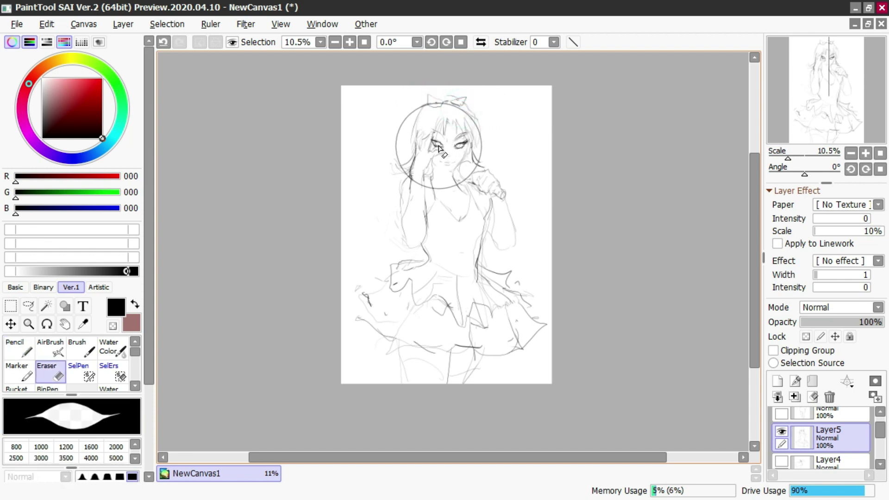
Step: Clean up the hair bow's lines and redraw its loops and central knot
{"action": "scroll", "coordinate": [428, 107], "scroll_direction": "up", "scroll_amount": 1}
{"action": "key", "text": "n"}
{"action": "key", "text": "e"}
{"action": "key", "text": "n"}
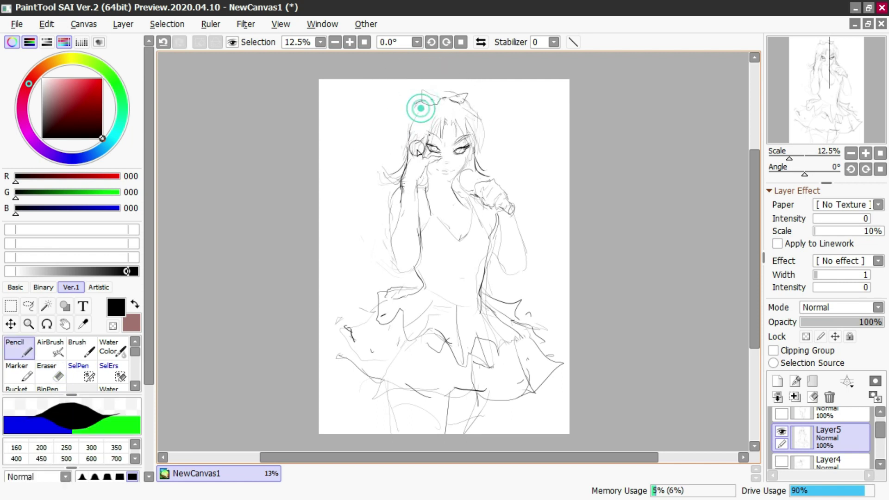
{"action": "key", "text": "e"}
{"action": "key", "text": "ctrl+z"}
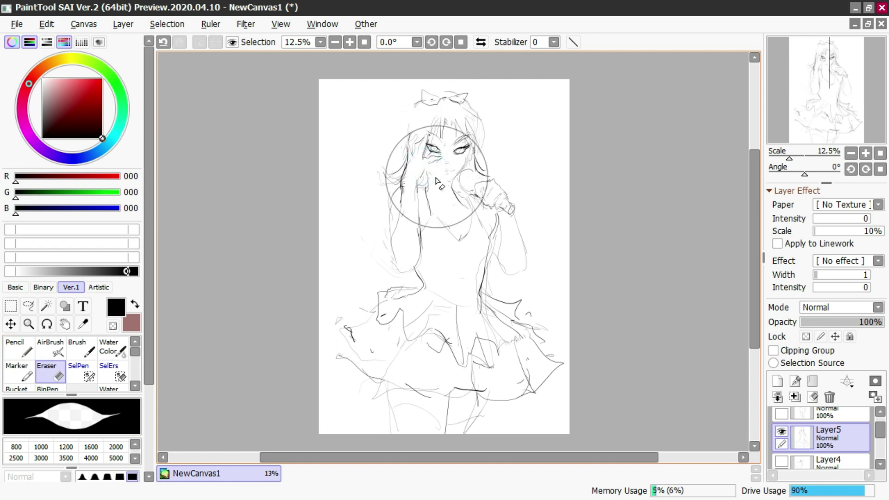
Step: Redraw the raised arm's outer contour as one long curve from the hand toward the elbow
{"action": "key", "text": "n"}
{"action": "mouse_move", "coordinate": [449, 186]}
{"action": "left_mouse_down"}
{"action": "mouse_move", "coordinate": [465, 209]}
{"action": "mouse_move", "coordinate": [398, 199]}
{"action": "mouse_move", "coordinate": [385, 222]}
{"action": "mouse_move", "coordinate": [396, 191]}
{"action": "mouse_move", "coordinate": [391, 258]}
{"action": "left_mouse_up"}
{"action": "key", "text": "e"}
{"action": "key", "text": "n"}
{"action": "key", "text": "ctrl+z"}
{"action": "key", "text": "ctrl+z"}
{"action": "mouse_move", "coordinate": [402, 188]}
{"action": "left_mouse_down"}
{"action": "mouse_move", "coordinate": [381, 206]}
{"action": "mouse_move", "coordinate": [397, 258]}
{"action": "left_mouse_up"}
{"action": "key", "text": "ctrl+z"}
{"action": "mouse_move", "coordinate": [402, 194]}
{"action": "left_mouse_down"}
{"action": "mouse_move", "coordinate": [381, 203]}
{"action": "mouse_move", "coordinate": [394, 269]}
{"action": "left_mouse_up"}
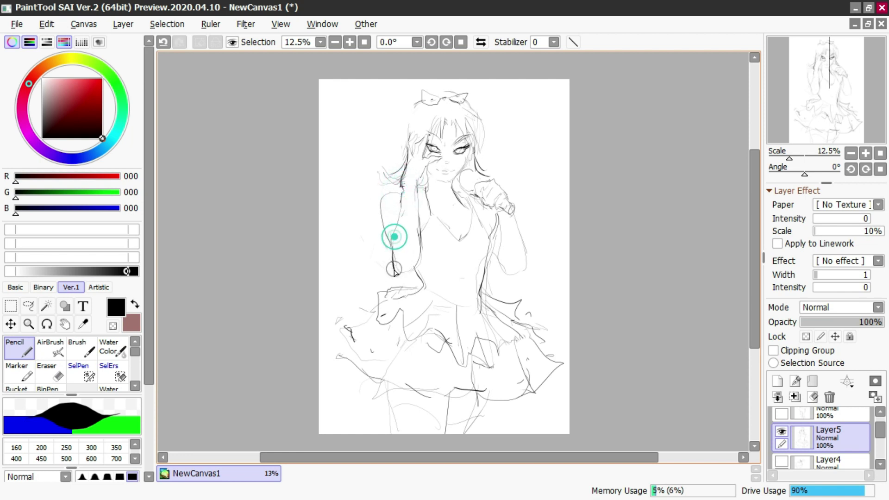
Step: Redraw the raised arm's elbow and its inner edge down toward the waist
{"action": "key", "text": "m"}
{"action": "left_click_drag", "start_coordinate": [394, 226], "coordinate": [393, 263]}
{"action": "key", "text": "ctrl+z"}
{"action": "key", "text": "n"}
{"action": "mouse_move", "coordinate": [385, 228]}
{"action": "left_mouse_down"}
{"action": "mouse_move", "coordinate": [392, 268]}
{"action": "mouse_move", "coordinate": [397, 240]}
{"action": "mouse_move", "coordinate": [402, 266]}
{"action": "left_mouse_up"}
{"action": "key", "text": "e"}
{"action": "key", "text": "n"}
{"action": "mouse_move", "coordinate": [396, 234]}
{"action": "left_mouse_down"}
{"action": "mouse_move", "coordinate": [403, 281]}
{"action": "mouse_move", "coordinate": [408, 294]}
{"action": "mouse_move", "coordinate": [421, 263]}
{"action": "mouse_move", "coordinate": [429, 299]}
{"action": "left_mouse_up"}
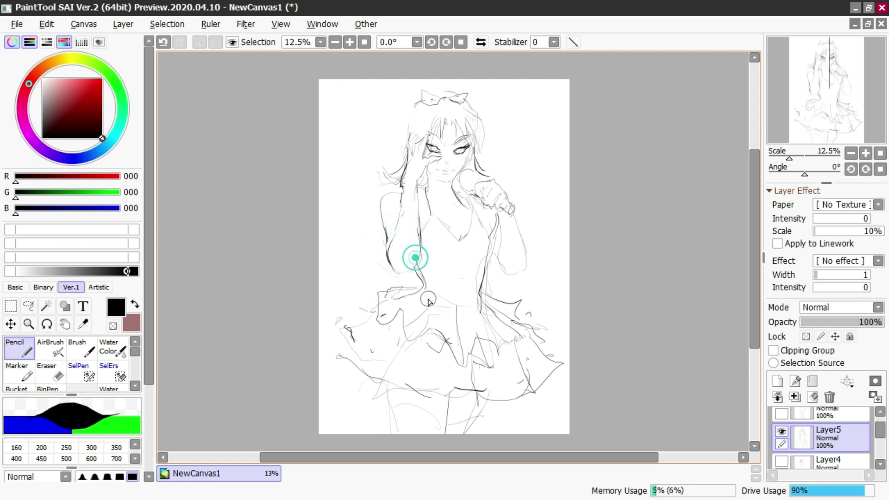
Step: Erase the lines across the chest and microphone-side waist, then redraw the V-neckline and that side's contour
{"action": "key", "text": "e"}
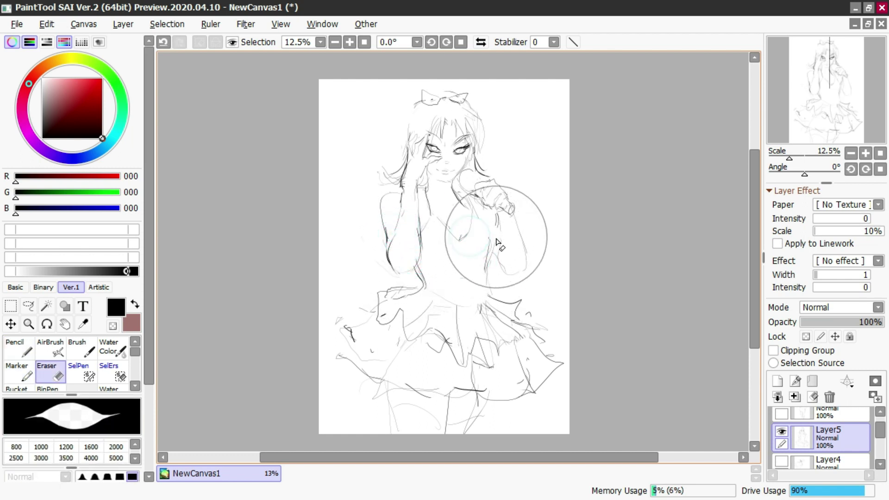
{"action": "key", "text": "n"}
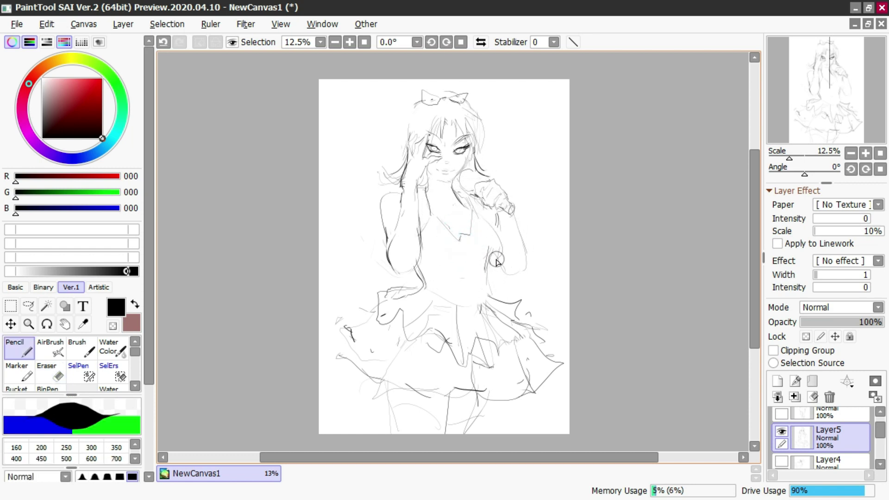
{"action": "key", "text": "e"}
{"action": "key", "text": "n"}
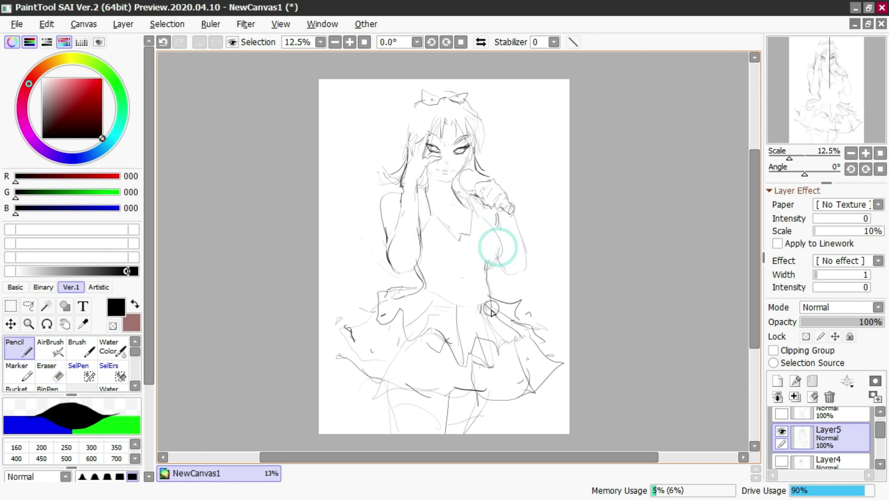
Step: Erase the remaining torso lines and redraw the bodice sides running from the chest to the waist
{"action": "key", "text": "e"}
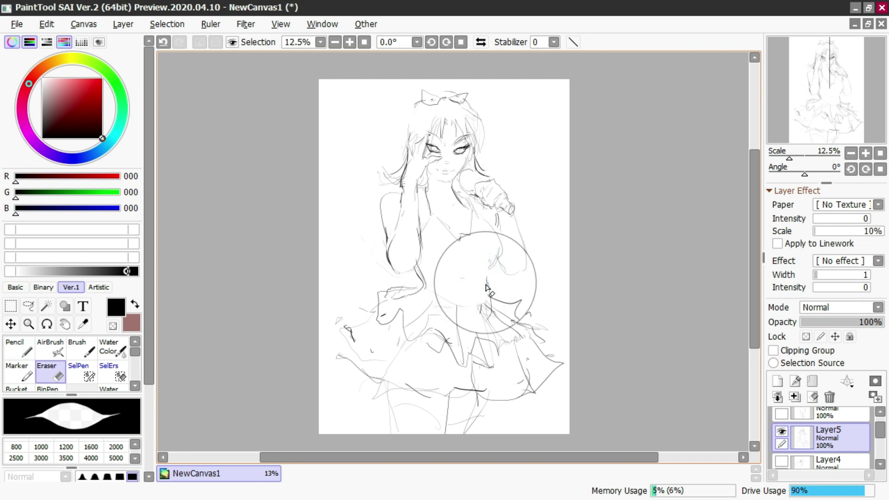
{"action": "key", "text": "n"}
{"action": "key", "text": "e"}
{"action": "key", "text": "ctrl+z"}
{"action": "key", "text": "n"}
{"action": "left_click_drag", "start_coordinate": [471, 223], "coordinate": [489, 326]}
{"action": "key", "text": "ctrl+z"}
{"action": "key", "text": "e"}
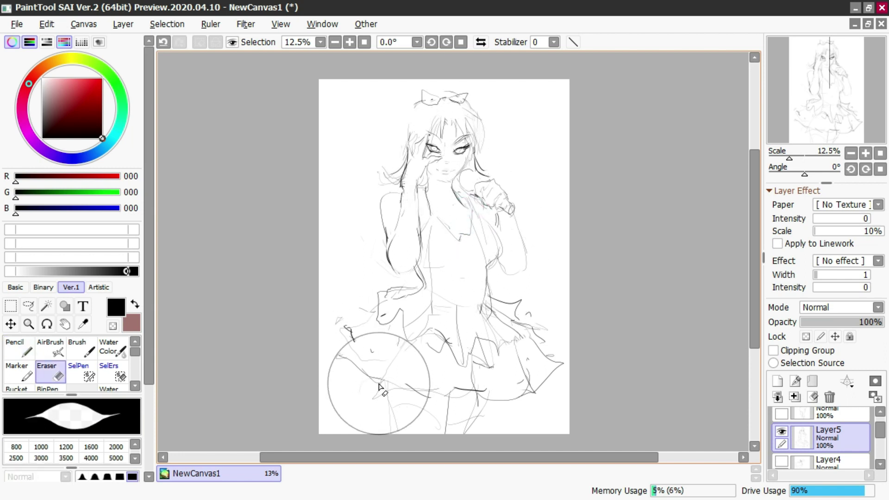
Step: Erase the old leg lines below the raised-arm side of the skirt and redraw that thigh's outline
{"action": "mouse_move", "coordinate": [399, 404]}
{"action": "left_mouse_down"}
{"action": "mouse_move", "coordinate": [373, 380]}
{"action": "mouse_move", "coordinate": [404, 435]}
{"action": "left_mouse_up"}
{"action": "key", "text": "n"}
{"action": "key", "text": "ctrl+z"}
{"action": "left_click_drag", "start_coordinate": [379, 378], "coordinate": [402, 435]}
{"action": "key", "text": "ctrl+z"}
{"action": "left_click_drag", "start_coordinate": [451, 389], "coordinate": [446, 436]}
Step: Erase the old leg lines below the microphone side of the skirt and redraw the thigh's outer contour
{"action": "key", "text": "e"}
{"action": "left_click_drag", "start_coordinate": [480, 402], "coordinate": [485, 413]}
{"action": "key", "text": "n"}
{"action": "left_click_drag", "start_coordinate": [502, 371], "coordinate": [477, 437]}
{"action": "key", "text": "ctrl+z"}
{"action": "left_click_drag", "start_coordinate": [509, 371], "coordinate": [489, 433]}
{"action": "key", "text": "ctrl+z"}
{"action": "mouse_move", "coordinate": [503, 384]}
{"action": "left_mouse_down"}
{"action": "mouse_move", "coordinate": [494, 433]}
{"action": "mouse_move", "coordinate": [504, 428]}
{"action": "mouse_move", "coordinate": [501, 435]}
{"action": "left_mouse_up"}
{"action": "key", "text": "ctrl+z"}
{"action": "key", "text": "ctrl+z"}
Step: Draw the near-vertical line separating the two thighs below the skirt's hem
{"action": "mouse_move", "coordinate": [459, 381]}
{"action": "left_mouse_down"}
{"action": "mouse_move", "coordinate": [448, 438]}
{"action": "mouse_move", "coordinate": [450, 421]}
{"action": "mouse_move", "coordinate": [467, 464]}
{"action": "left_mouse_up"}
{"action": "key", "text": "e"}
{"action": "key", "text": "n"}
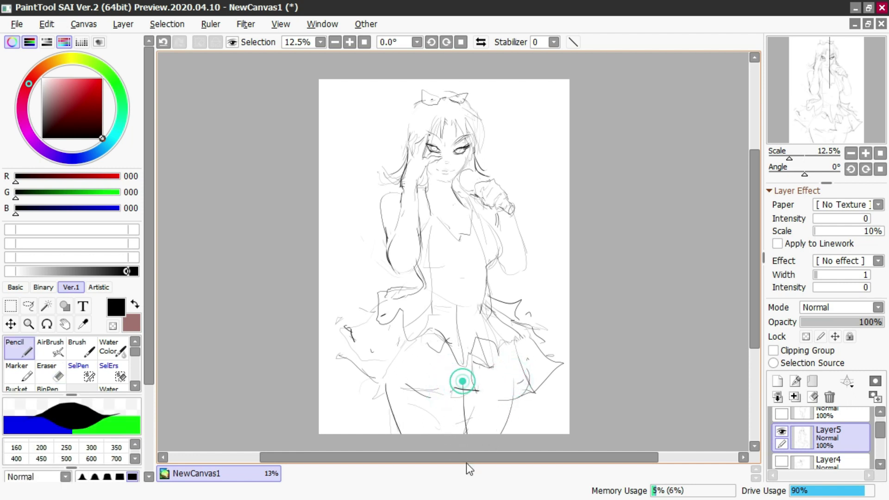
{"action": "key", "text": "ctrl+z"}
{"action": "left_click_drag", "start_coordinate": [457, 381], "coordinate": [461, 435]}
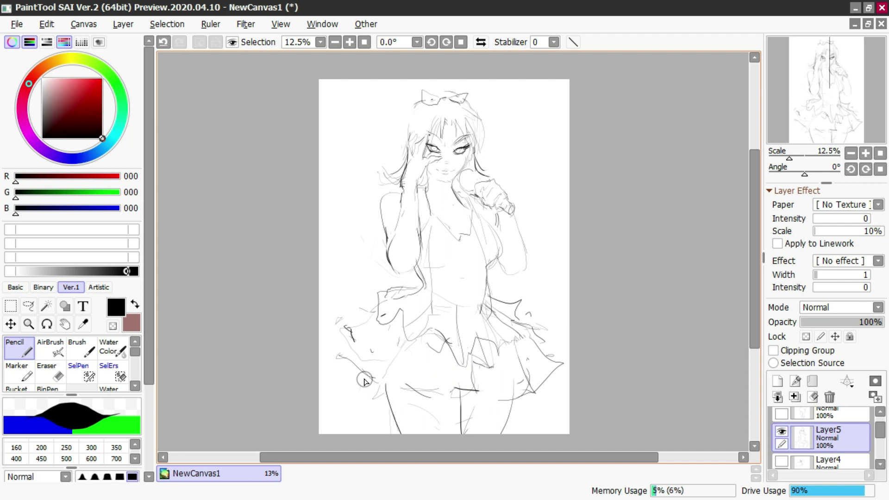
Step: Draw a wavy ruffled hem along the bottom of the skirt, with extra lines at both outer edges
{"action": "left_click", "coordinate": [360, 373]}
{"action": "left_click", "coordinate": [358, 371]}
{"action": "mouse_move", "coordinate": [349, 339]}
{"action": "left_mouse_down"}
{"action": "mouse_move", "coordinate": [378, 367]}
{"action": "mouse_move", "coordinate": [456, 378]}
{"action": "left_mouse_up"}
{"action": "key", "text": "ctrl+z"}
{"action": "mouse_move", "coordinate": [403, 365]}
{"action": "left_mouse_down"}
{"action": "mouse_move", "coordinate": [450, 375]}
{"action": "mouse_move", "coordinate": [465, 392]}
{"action": "mouse_move", "coordinate": [486, 378]}
{"action": "mouse_move", "coordinate": [513, 390]}
{"action": "mouse_move", "coordinate": [556, 362]}
{"action": "mouse_move", "coordinate": [511, 397]}
{"action": "mouse_move", "coordinate": [480, 404]}
{"action": "mouse_move", "coordinate": [453, 400]}
{"action": "mouse_move", "coordinate": [449, 384]}
{"action": "mouse_move", "coordinate": [446, 400]}
{"action": "mouse_move", "coordinate": [440, 387]}
{"action": "mouse_move", "coordinate": [425, 394]}
{"action": "mouse_move", "coordinate": [425, 384]}
{"action": "mouse_move", "coordinate": [384, 382]}
{"action": "mouse_move", "coordinate": [401, 369]}
{"action": "mouse_move", "coordinate": [380, 381]}
{"action": "left_mouse_up"}
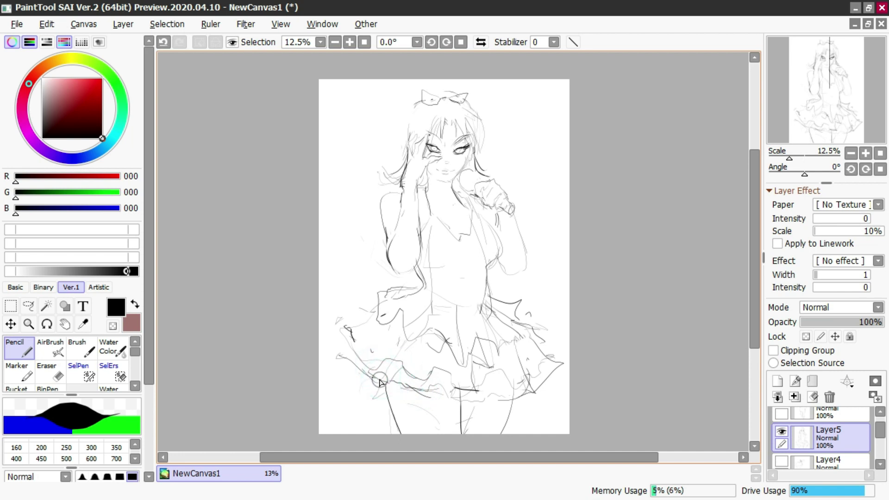
{"action": "left_click_drag", "start_coordinate": [374, 370], "coordinate": [369, 371]}
{"action": "left_click_drag", "start_coordinate": [339, 337], "coordinate": [366, 378]}
{"action": "left_click_drag", "start_coordinate": [545, 379], "coordinate": [505, 414]}
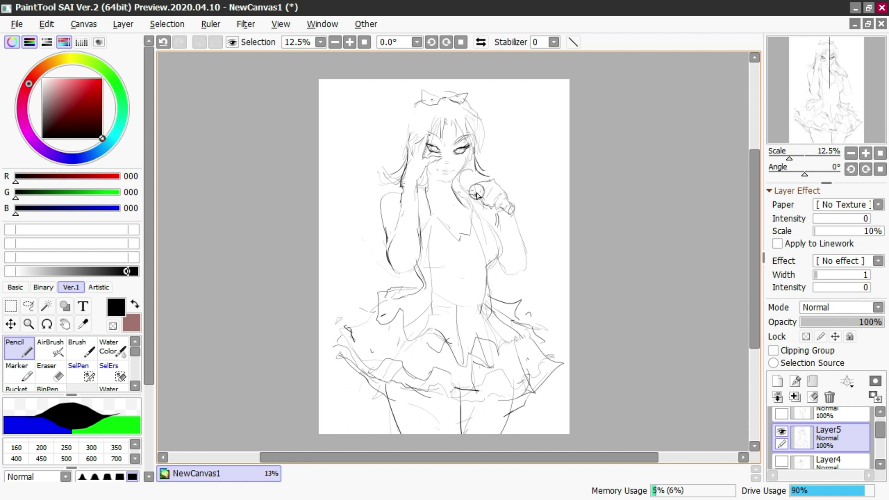
Step: Erase the stray lines between the raised arm and neckline and redraw the upper edge of the bodice
{"action": "key", "text": "e"}
{"action": "mouse_move", "coordinate": [430, 213]}
{"action": "left_mouse_down"}
{"action": "mouse_move", "coordinate": [424, 196]}
{"action": "mouse_move", "coordinate": [434, 222]}
{"action": "mouse_move", "coordinate": [422, 193]}
{"action": "mouse_move", "coordinate": [453, 238]}
{"action": "mouse_move", "coordinate": [437, 214]}
{"action": "mouse_move", "coordinate": [458, 231]}
{"action": "mouse_move", "coordinate": [479, 219]}
{"action": "mouse_move", "coordinate": [456, 236]}
{"action": "mouse_move", "coordinate": [422, 214]}
{"action": "left_mouse_up"}
{"action": "key", "text": "n"}
{"action": "key", "text": "ctrl+z"}
{"action": "key", "text": "e"}
{"action": "key", "text": "n"}
{"action": "key", "text": "e"}
{"action": "key", "text": "n"}
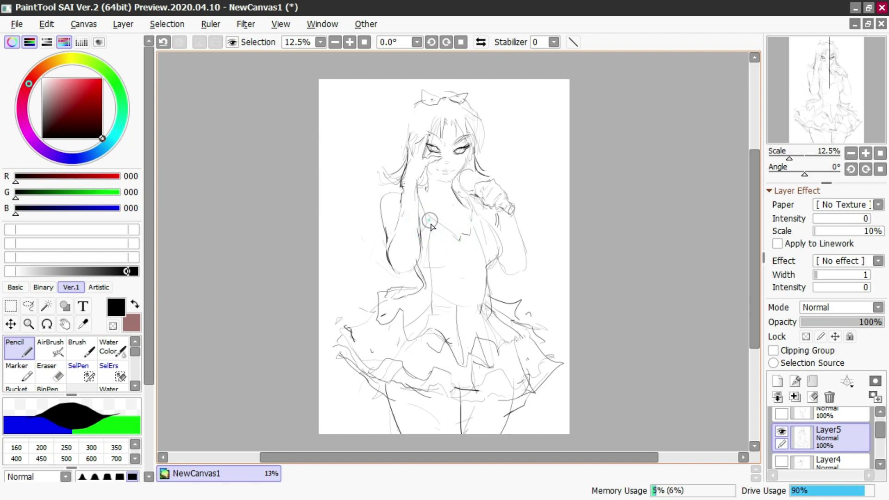
Step: Redraw the shoulder lines beside the neck and extend the microphone arm's contour to a pointed elbow
{"action": "left_click", "coordinate": [417, 189]}
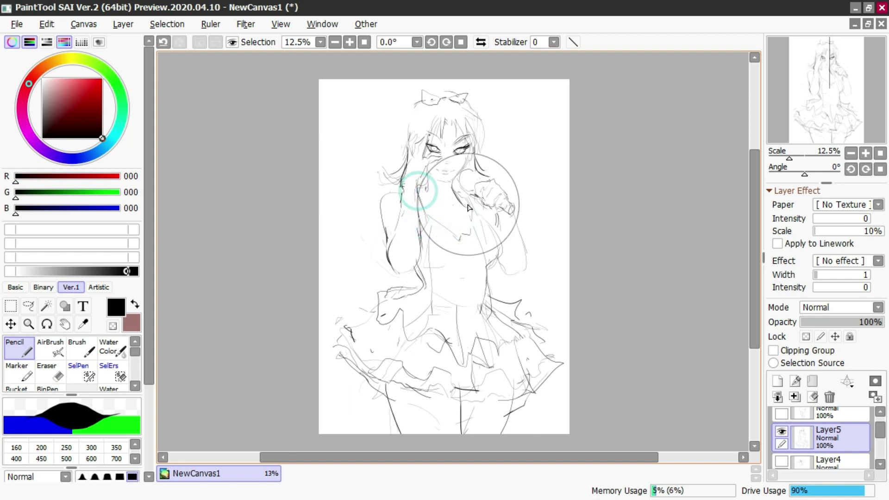
{"action": "key", "text": "e"}
{"action": "key", "text": "n"}
{"action": "left_click", "coordinate": [456, 190]}
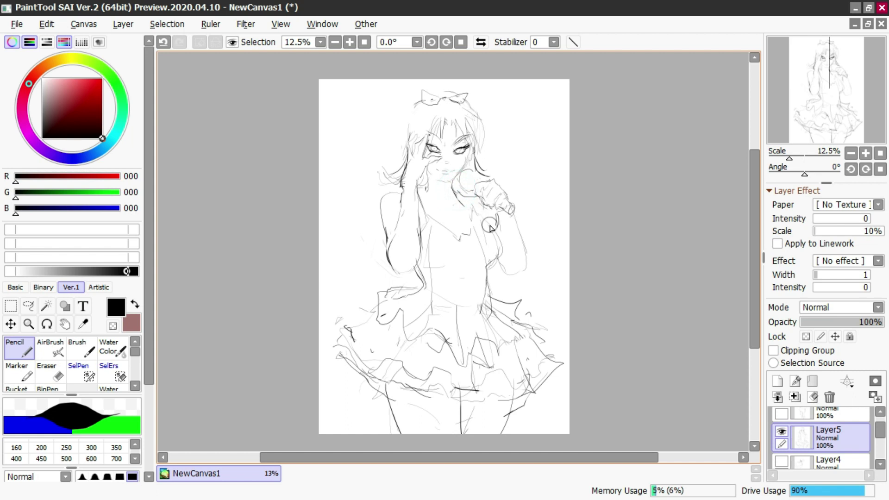
{"action": "mouse_move", "coordinate": [499, 210]}
{"action": "left_mouse_down"}
{"action": "mouse_move", "coordinate": [499, 260]}
{"action": "mouse_move", "coordinate": [521, 259]}
{"action": "mouse_move", "coordinate": [525, 246]}
{"action": "mouse_move", "coordinate": [512, 284]}
{"action": "mouse_move", "coordinate": [502, 268]}
{"action": "left_mouse_up"}
{"action": "left_click_drag", "start_coordinate": [492, 263], "coordinate": [504, 279]}
Step: Erase the raised forearm's inner lines and redraw them as long strokes down to the elbow
{"action": "key", "text": "e"}
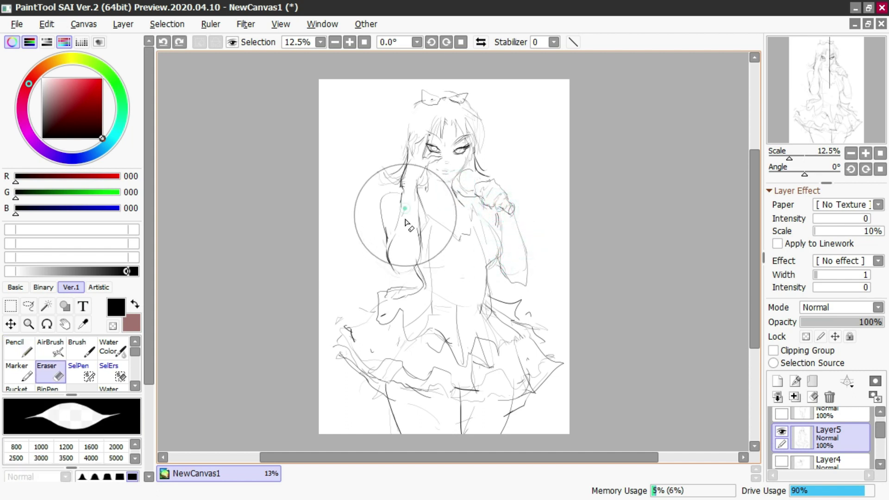
{"action": "mouse_move", "coordinate": [406, 185]}
{"action": "left_mouse_down"}
{"action": "mouse_move", "coordinate": [409, 227]}
{"action": "mouse_move", "coordinate": [394, 271]}
{"action": "left_mouse_up"}
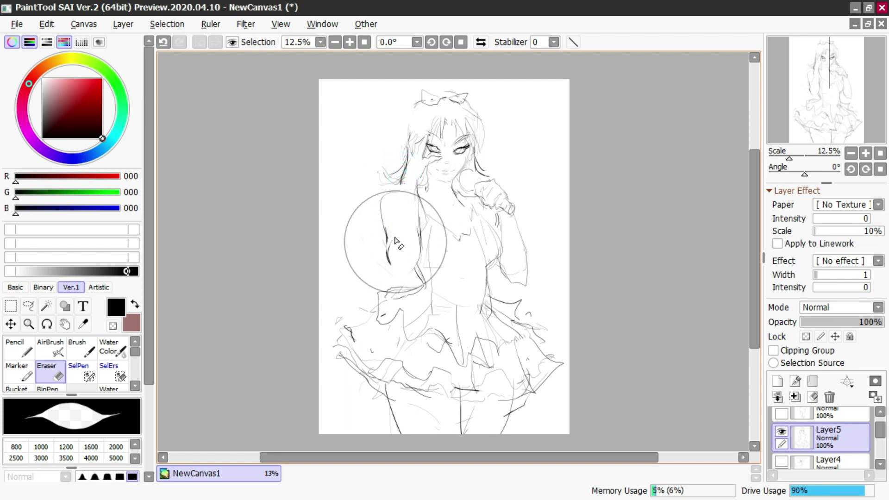
{"action": "key", "text": "n"}
{"action": "left_click_drag", "start_coordinate": [401, 179], "coordinate": [408, 276]}
{"action": "left_click_drag", "start_coordinate": [423, 222], "coordinate": [421, 273]}
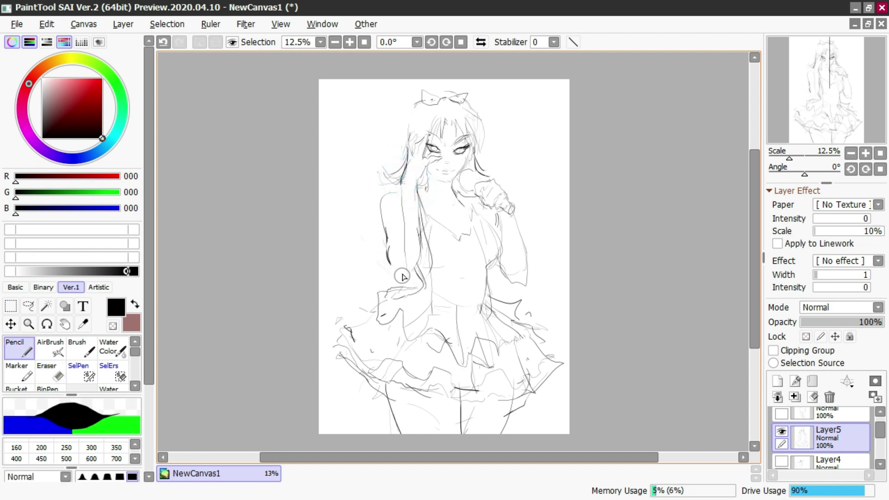
Step: Erase the bodice edge beside the raised arm and redraw it as a smooth curve down to the waist
{"action": "key", "text": "e"}
{"action": "left_click_drag", "start_coordinate": [415, 204], "coordinate": [420, 263]}
{"action": "left_click_drag", "start_coordinate": [418, 215], "coordinate": [430, 274]}
{"action": "key", "text": "n"}
{"action": "left_click_drag", "start_coordinate": [421, 199], "coordinate": [427, 280]}
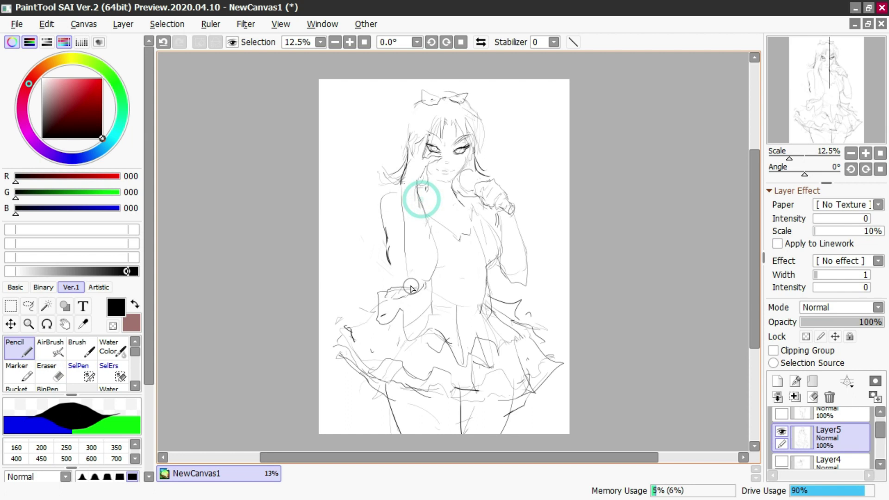
Step: Rework the raised arm's lower contour into a curve around the elbow and redraw the adjoining waist line
{"action": "key", "text": "e"}
{"action": "left_click_drag", "start_coordinate": [387, 222], "coordinate": [390, 240]}
{"action": "key", "text": "n"}
{"action": "left_click_drag", "start_coordinate": [392, 192], "coordinate": [405, 280]}
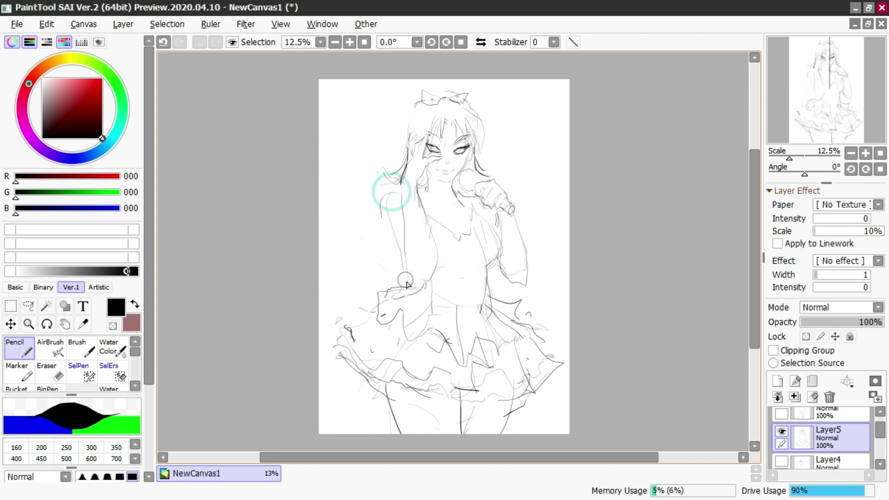
{"action": "key", "text": "ctrl+z"}
{"action": "mouse_move", "coordinate": [396, 187]}
{"action": "left_mouse_down"}
{"action": "mouse_move", "coordinate": [381, 207]}
{"action": "mouse_move", "coordinate": [406, 285]}
{"action": "left_mouse_up"}
{"action": "key", "text": "ctrl+z"}
{"action": "left_click_drag", "start_coordinate": [390, 189], "coordinate": [420, 289]}
{"action": "key", "text": "e"}
{"action": "left_click_drag", "start_coordinate": [429, 244], "coordinate": [435, 284]}
{"action": "key", "text": "n"}
{"action": "key", "text": "ctrl+z"}
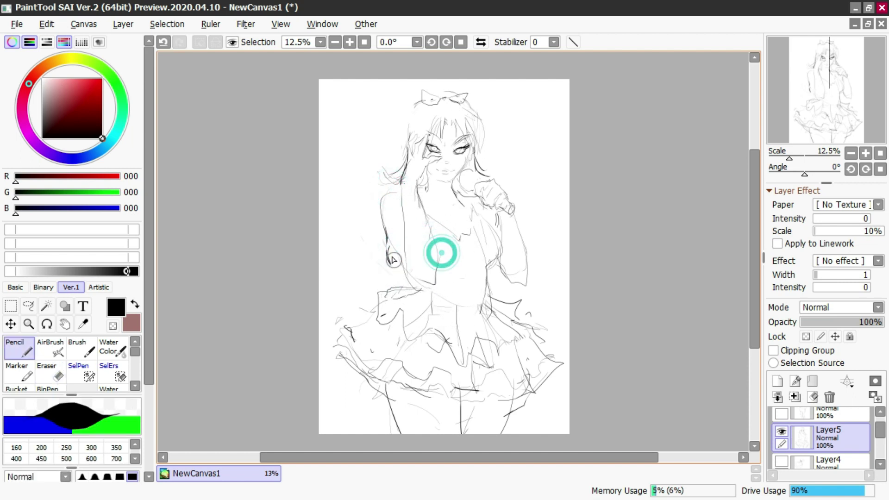
Step: Redraw the hair outline beside the raised hand, the bangs, and the eye next to the fingers
{"action": "left_click", "coordinate": [480, 42]}
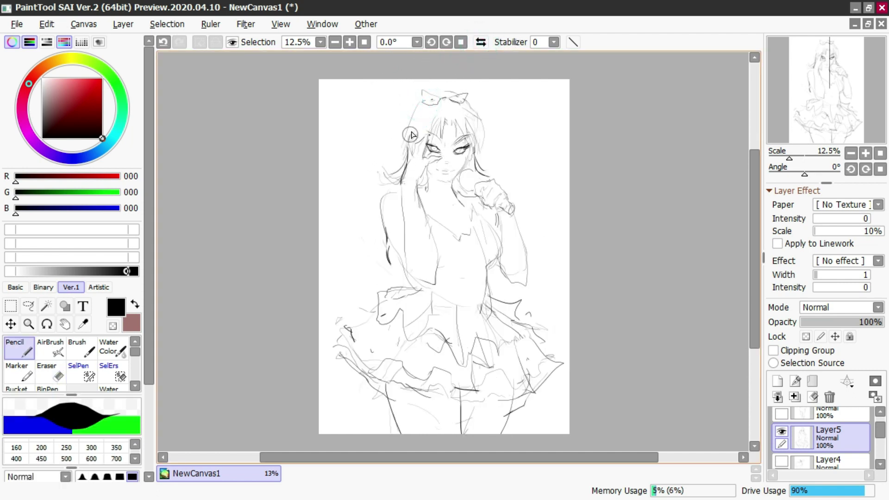
{"action": "key", "text": "e"}
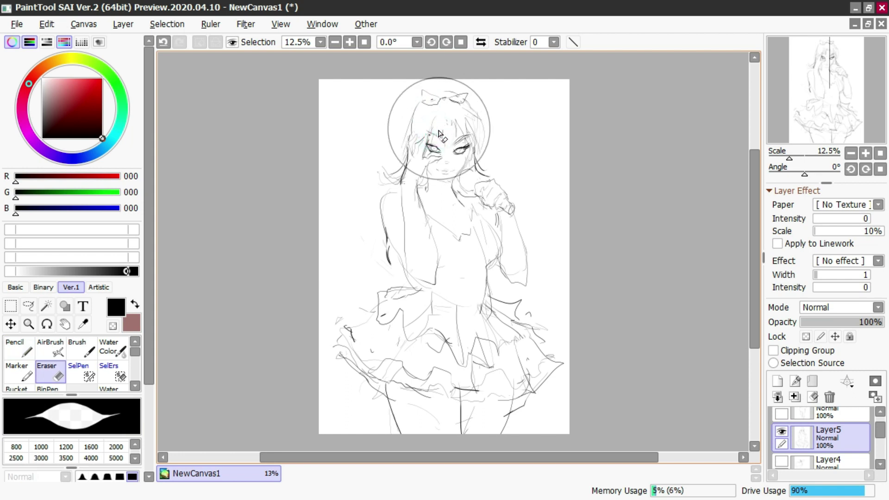
{"action": "left_click", "coordinate": [431, 149]}
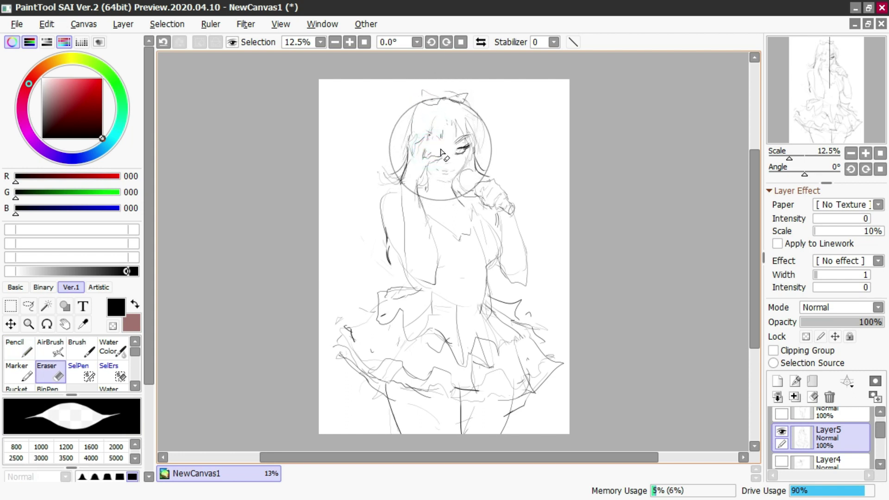
{"action": "key", "text": "n"}
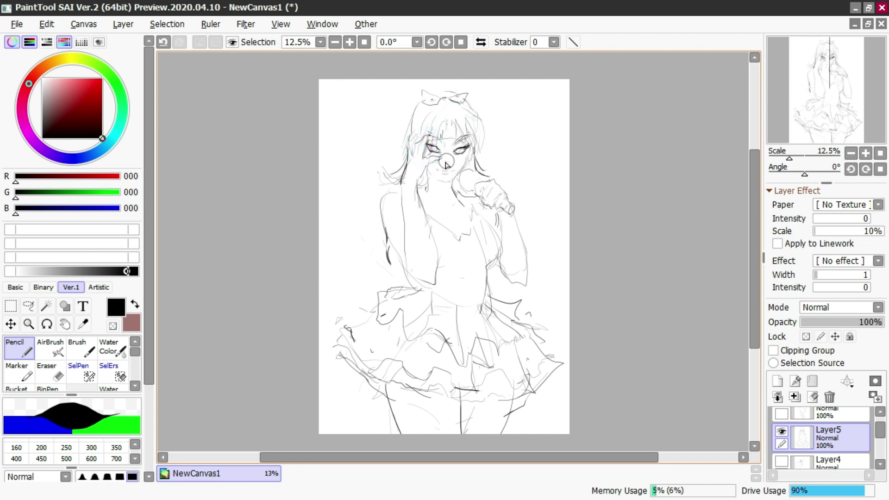
Step: Erase both dark eyes and redraw the one beside the raised hand with light lines
{"action": "key", "text": "e"}
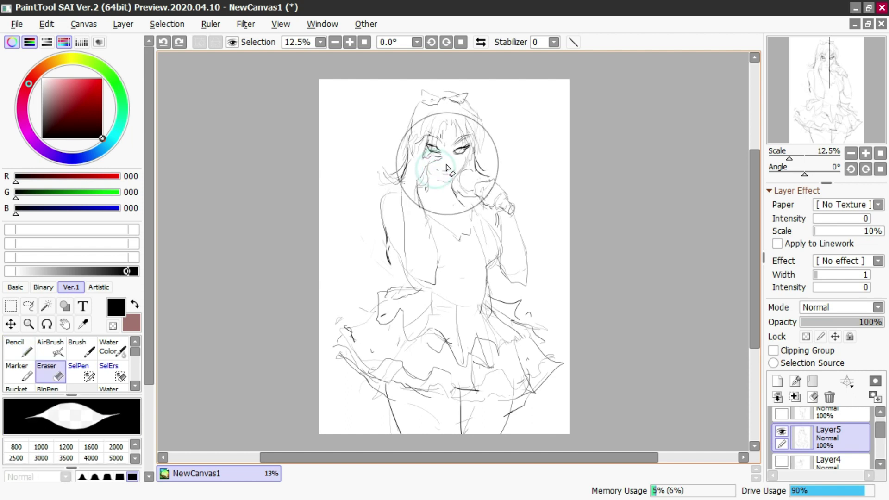
{"action": "mouse_move", "coordinate": [454, 145]}
{"action": "left_mouse_down"}
{"action": "mouse_move", "coordinate": [433, 148]}
{"action": "mouse_move", "coordinate": [443, 132]}
{"action": "mouse_move", "coordinate": [447, 148]}
{"action": "left_mouse_up"}
{"action": "key", "text": "n"}
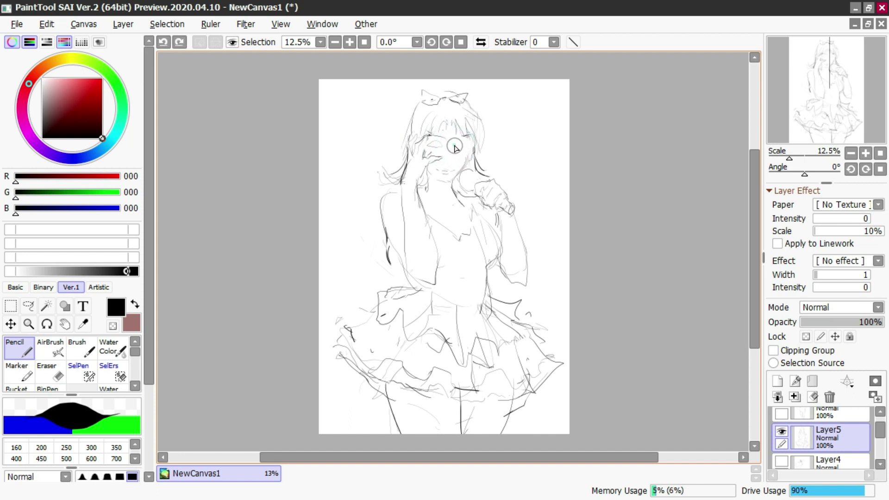
Step: Erase the lower face and microphone-side eye area, then redraw that eye with light lines
{"action": "key", "text": "e"}
{"action": "mouse_move", "coordinate": [446, 162]}
{"action": "left_mouse_down"}
{"action": "mouse_move", "coordinate": [449, 174]}
{"action": "mouse_move", "coordinate": [464, 166]}
{"action": "mouse_move", "coordinate": [456, 171]}
{"action": "left_mouse_up"}
{"action": "key", "text": "n"}
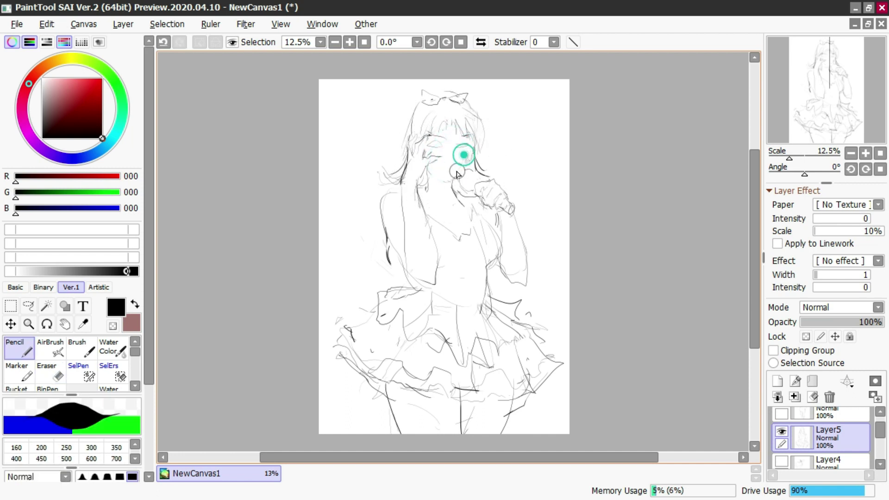
{"action": "key", "text": "e"}
{"action": "left_click", "coordinate": [457, 146]}
{"action": "key", "text": "n"}
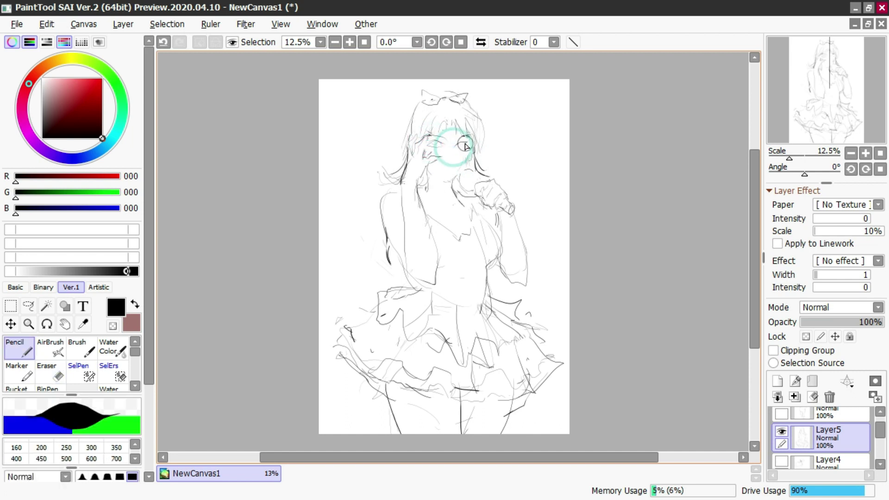
{"action": "left_click_drag", "start_coordinate": [456, 147], "coordinate": [467, 143]}
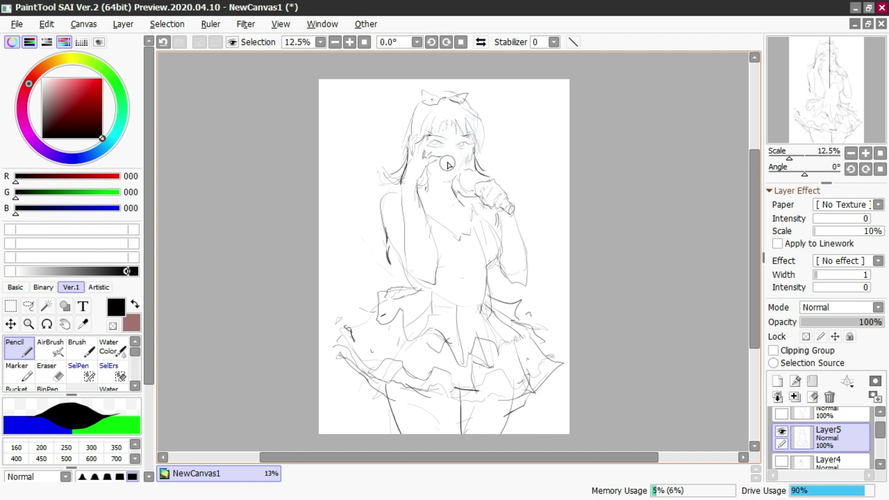
Step: Erase and redraw the mouth and lower face, then rework the eye beside the raised hand
{"action": "key", "text": "e"}
{"action": "left_click", "coordinate": [466, 159]}
{"action": "mouse_move", "coordinate": [450, 171]}
{"action": "left_mouse_down"}
{"action": "mouse_move", "coordinate": [469, 153]}
{"action": "mouse_move", "coordinate": [460, 172]}
{"action": "mouse_move", "coordinate": [470, 147]}
{"action": "mouse_move", "coordinate": [439, 168]}
{"action": "left_mouse_up"}
{"action": "key", "text": "n"}
{"action": "key", "text": "e"}
{"action": "key", "text": "n"}
{"action": "key", "text": "e"}
{"action": "left_click", "coordinate": [436, 147]}
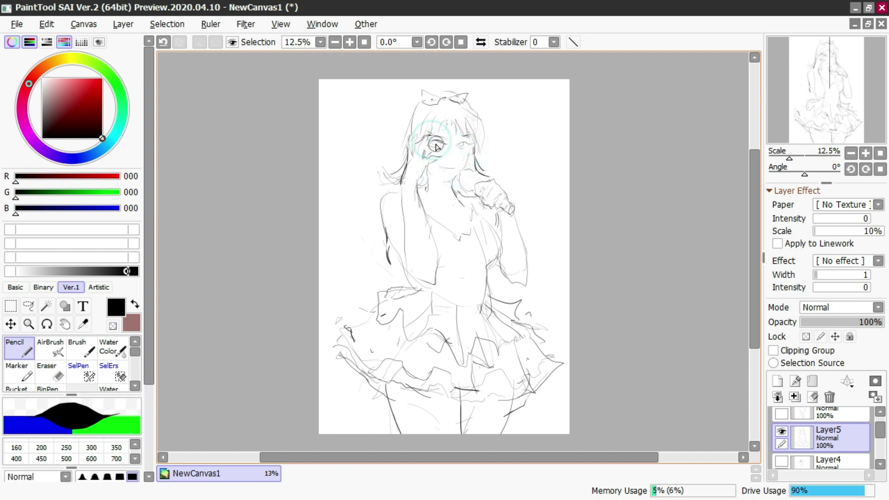
{"action": "key", "text": "ctrl+z"}
{"action": "left_click_drag", "start_coordinate": [436, 99], "coordinate": [410, 120]}
{"action": "key", "text": "ctrl+z"}
{"action": "mouse_move", "coordinate": [423, 99]}
{"action": "left_mouse_down"}
{"action": "mouse_move", "coordinate": [413, 103]}
{"action": "mouse_move", "coordinate": [403, 151]}
{"action": "mouse_move", "coordinate": [407, 119]}
{"action": "left_mouse_up"}
{"action": "mouse_move", "coordinate": [459, 99]}
{"action": "left_mouse_down"}
{"action": "mouse_move", "coordinate": [477, 131]}
{"action": "mouse_move", "coordinate": [477, 157]}
{"action": "mouse_move", "coordinate": [472, 146]}
{"action": "mouse_move", "coordinate": [463, 154]}
{"action": "mouse_move", "coordinate": [433, 140]}
{"action": "left_mouse_up"}
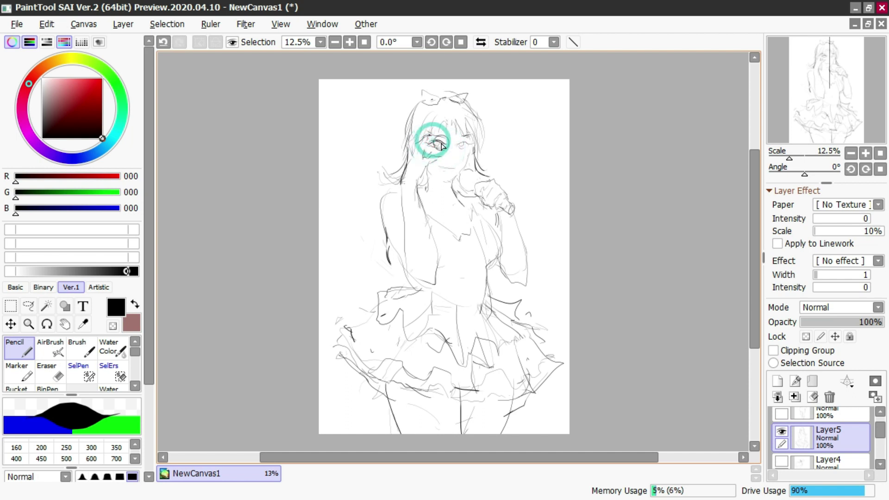
{"action": "left_click", "coordinate": [457, 147]}
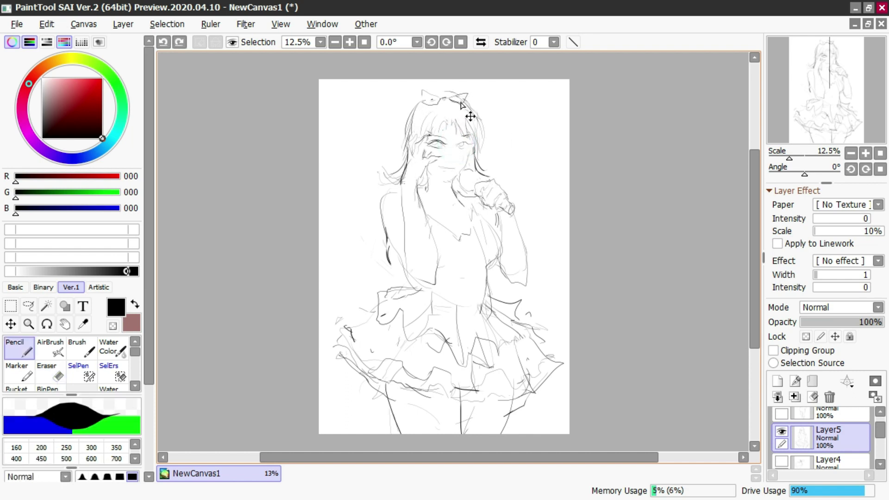
Step: Undo the recent redrawing of the face back to the version with dark eyes
{"action": "key", "text": "ctrl+z"}
{"action": "key", "text": "ctrl+z"}
{"action": "key", "text": "ctrl+z"}
{"action": "key", "text": "ctrl+z"}
{"action": "key", "text": "ctrl+z"}
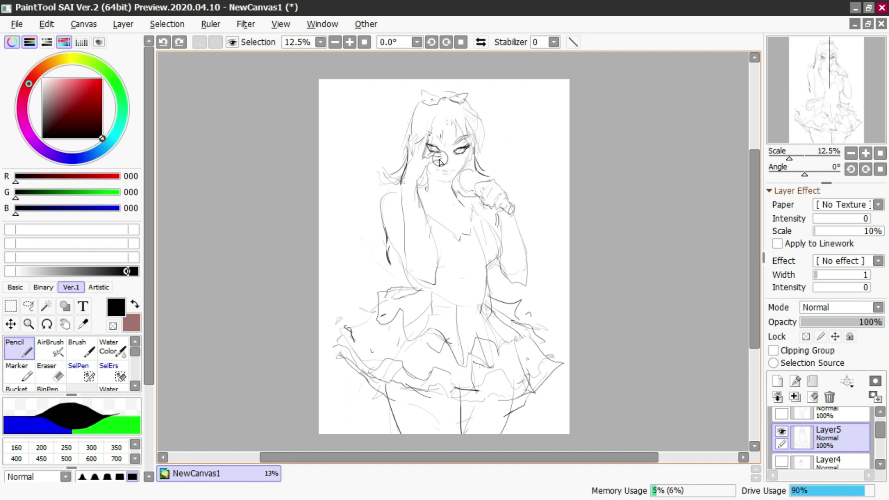
Step: Erase stray lines around the face and redraw the jawline and the hair beside it
{"action": "key", "text": "e"}
{"action": "left_click_drag", "start_coordinate": [445, 121], "coordinate": [460, 183]}
{"action": "key", "text": "n"}
Step: Lasso the facial features, shift them slightly upward with a transform, and deselect
{"action": "key", "text": "a"}
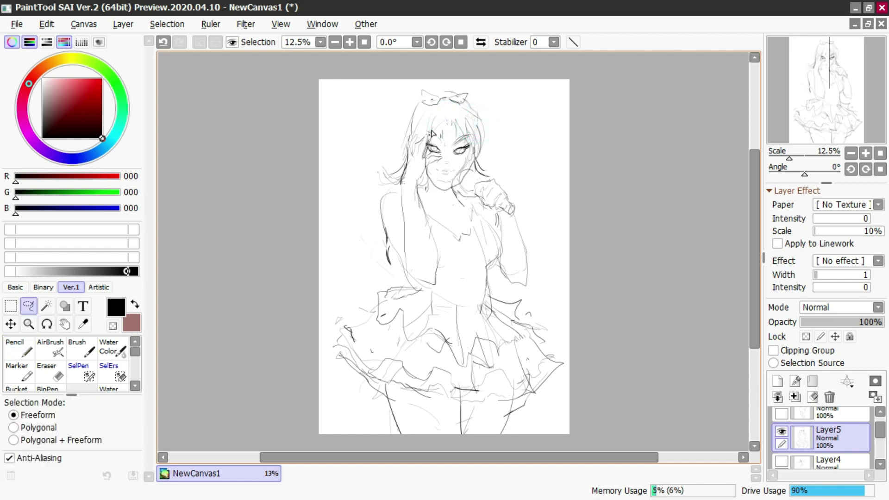
{"action": "key", "text": "ctrl+t"}
{"action": "left_click_drag", "start_coordinate": [425, 106], "coordinate": [424, 101]}
{"action": "left_click", "coordinate": [445, 137]}
{"action": "key", "text": "Return"}
{"action": "left_click", "coordinate": [392, 114]}
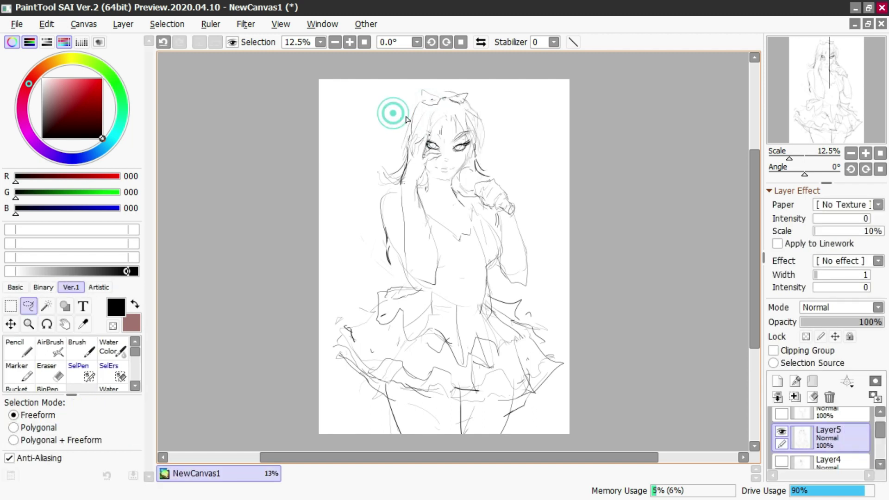
Step: Mirror the canvas view and redraw the hair outline behind the raised hand
{"action": "left_click", "coordinate": [481, 42]}
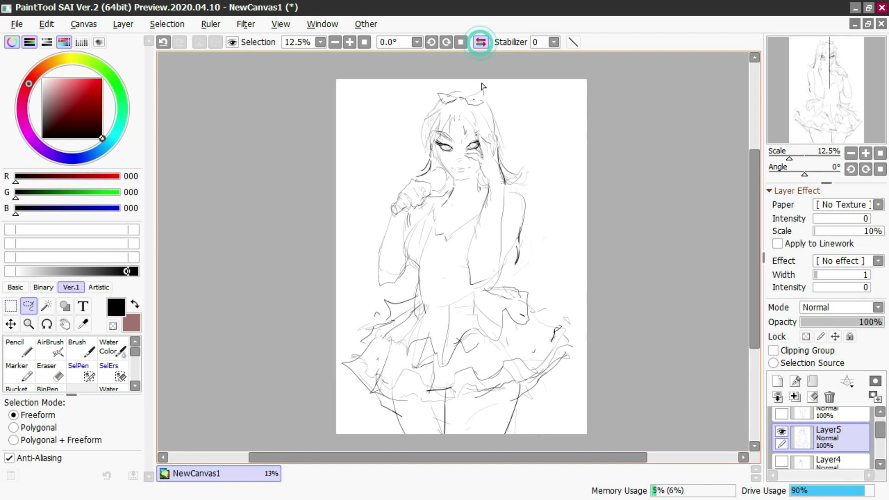
{"action": "key", "text": "e"}
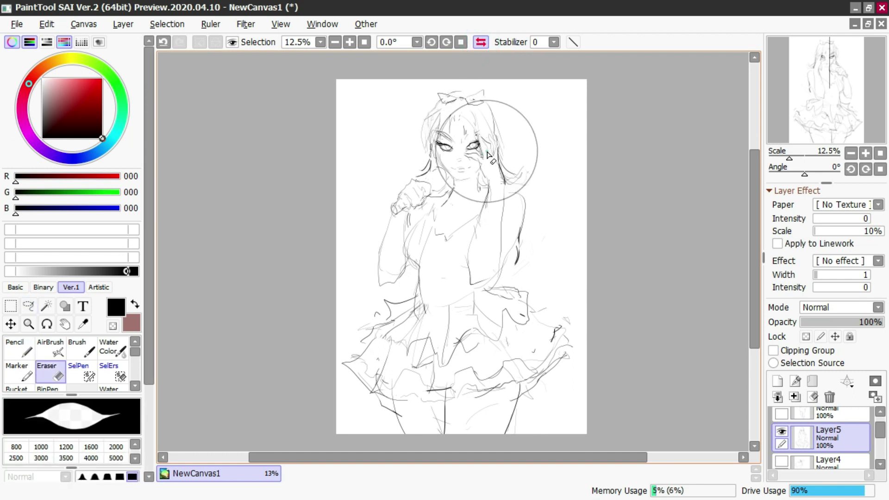
{"action": "key", "text": "m"}
{"action": "key", "text": "ctrl+d"}
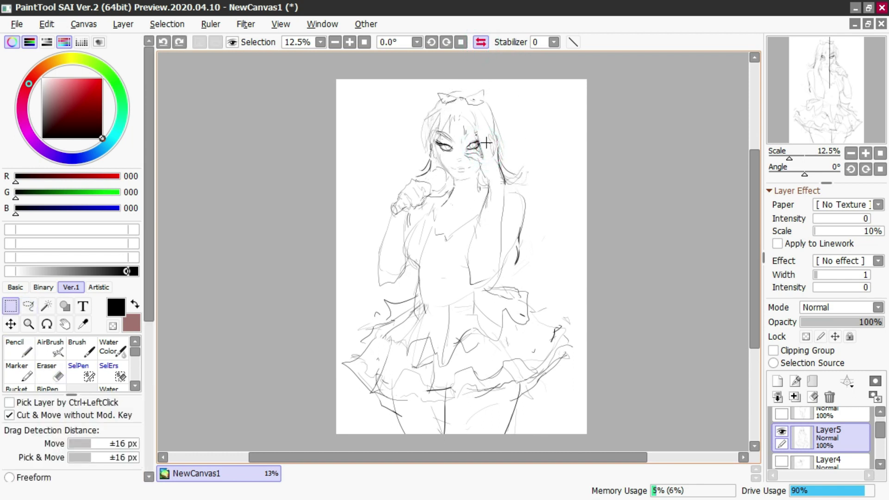
{"action": "key", "text": "n"}
{"action": "key", "text": "e"}
{"action": "key", "text": "n"}
{"action": "key", "text": "e"}
{"action": "key", "text": "n"}
{"action": "left_click_drag", "start_coordinate": [500, 151], "coordinate": [502, 157]}
{"action": "key", "text": "ctrl+z"}
{"action": "left_click_drag", "start_coordinate": [484, 94], "coordinate": [500, 150]}
{"action": "mouse_move", "coordinate": [498, 147]}
{"action": "left_mouse_down"}
{"action": "mouse_move", "coordinate": [514, 168]}
{"action": "mouse_move", "coordinate": [502, 158]}
{"action": "left_mouse_up"}
Step: Erase around the microphone-side chest and redraw the line from the waist into the skirt
{"action": "key", "text": "e"}
{"action": "left_click_drag", "start_coordinate": [424, 212], "coordinate": [424, 192]}
{"action": "key", "text": "n"}
{"action": "left_click_drag", "start_coordinate": [423, 279], "coordinate": [416, 322]}
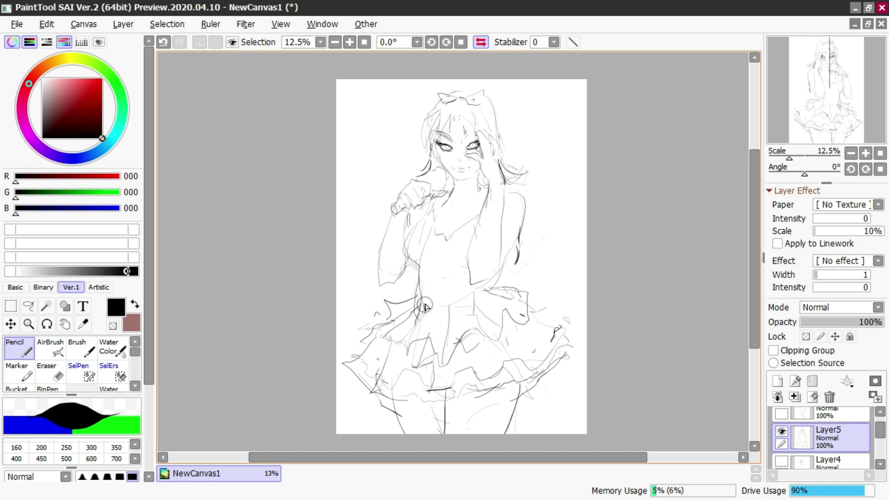
Step: Transform the whole sketch to a slightly smaller size within the canvas
{"action": "key", "text": "ctrl+t"}
{"action": "left_click_drag", "start_coordinate": [342, 90], "coordinate": [350, 103]}
{"action": "left_click_drag", "start_coordinate": [411, 158], "coordinate": [415, 141]}
{"action": "key", "text": "Return"}
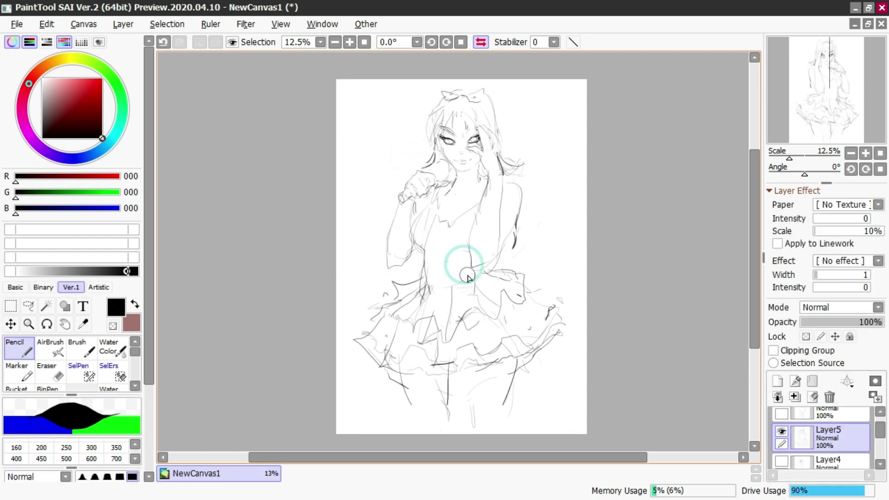
Step: Lasso the skirt and legs, move them lower to lengthen the torso, and deselect
{"action": "key", "text": "a"}
{"action": "mouse_move", "coordinate": [499, 273]}
{"action": "left_mouse_down"}
{"action": "mouse_move", "coordinate": [568, 348]}
{"action": "mouse_move", "coordinate": [393, 437]}
{"action": "mouse_move", "coordinate": [348, 318]}
{"action": "left_mouse_up"}
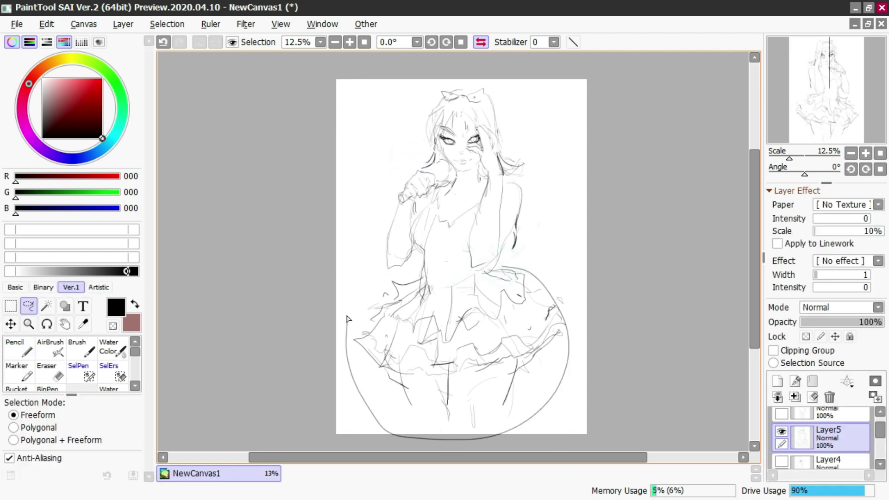
{"action": "mouse_move", "coordinate": [431, 276]}
{"action": "left_mouse_down"}
{"action": "mouse_move", "coordinate": [482, 294]}
{"action": "mouse_move", "coordinate": [446, 315]}
{"action": "left_mouse_up"}
{"action": "key", "text": "ctrl+t"}
{"action": "key", "text": "Return"}
{"action": "key", "text": "ctrl+d"}
Step: Redraw both sides of the waist down to the lowered skirt and add a horizontal line under the bust
{"action": "key", "text": "n"}
{"action": "key", "text": "ctrl+z"}
{"action": "left_click_drag", "start_coordinate": [494, 256], "coordinate": [507, 298]}
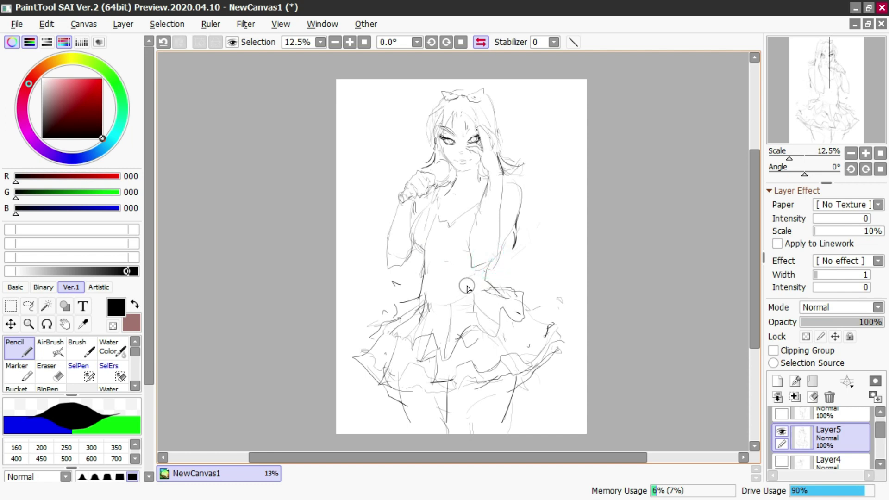
{"action": "left_click_drag", "start_coordinate": [456, 265], "coordinate": [456, 307]}
{"action": "key", "text": "ctrl+z"}
{"action": "left_click_drag", "start_coordinate": [427, 245], "coordinate": [469, 249]}
{"action": "key", "text": "ctrl+z"}
{"action": "left_click_drag", "start_coordinate": [428, 254], "coordinate": [469, 253]}
{"action": "left_click_drag", "start_coordinate": [469, 244], "coordinate": [474, 307]}
{"action": "left_click_drag", "start_coordinate": [424, 270], "coordinate": [427, 307]}
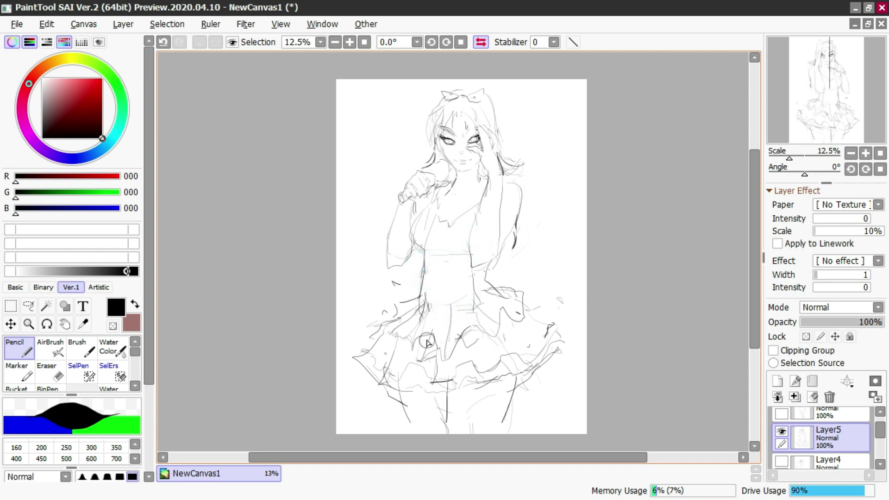
Step: Lighten the skirt hem with the Eraser and draw a dark vertical line between the legs
{"action": "key", "text": "e"}
{"action": "mouse_move", "coordinate": [422, 375]}
{"action": "left_mouse_down"}
{"action": "mouse_move", "coordinate": [389, 375]}
{"action": "mouse_move", "coordinate": [419, 365]}
{"action": "mouse_move", "coordinate": [449, 380]}
{"action": "mouse_move", "coordinate": [482, 354]}
{"action": "mouse_move", "coordinate": [465, 384]}
{"action": "mouse_move", "coordinate": [487, 385]}
{"action": "mouse_move", "coordinate": [458, 378]}
{"action": "mouse_move", "coordinate": [499, 354]}
{"action": "mouse_move", "coordinate": [447, 377]}
{"action": "mouse_move", "coordinate": [547, 354]}
{"action": "left_mouse_up"}
{"action": "key", "text": "n"}
{"action": "key", "text": "e"}
{"action": "key", "text": "n"}
{"action": "left_click_drag", "start_coordinate": [450, 385], "coordinate": [453, 448]}
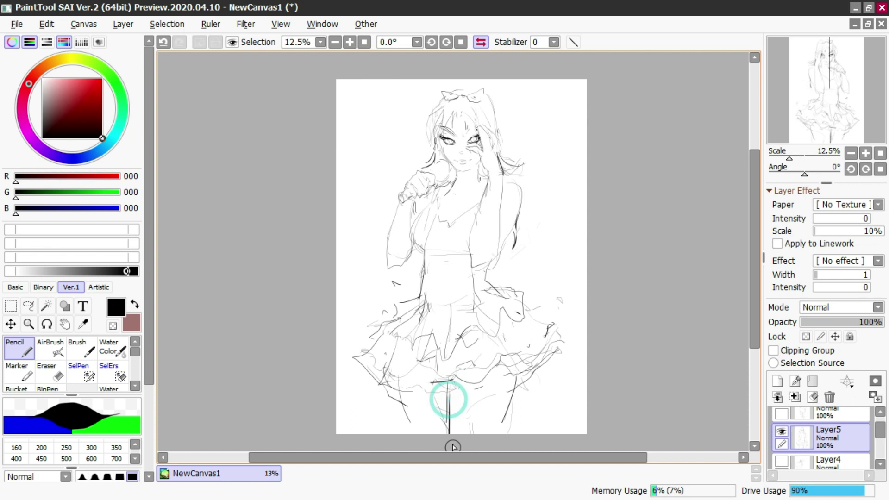
Step: Erase and redraw the outer thigh under the raised-arm side, then touch up the skirt and the other leg
{"action": "key", "text": "e"}
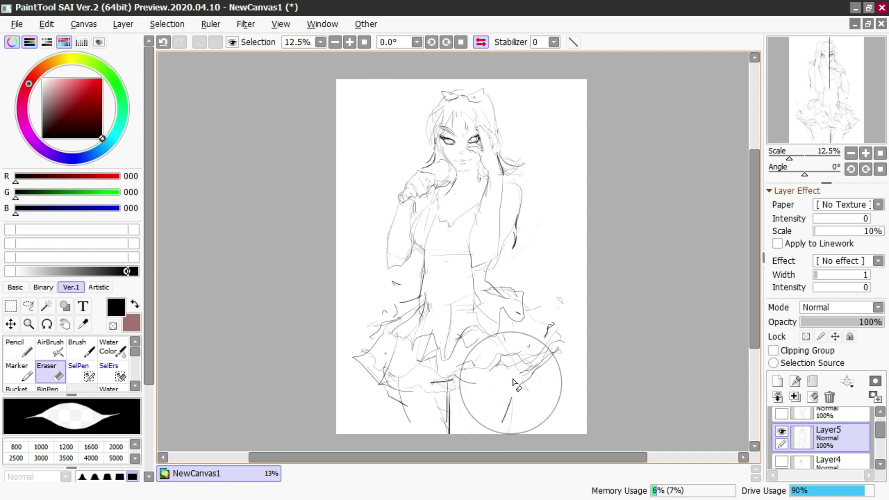
{"action": "key", "text": "n"}
{"action": "mouse_move", "coordinate": [515, 359]}
{"action": "left_mouse_down"}
{"action": "mouse_move", "coordinate": [518, 410]}
{"action": "mouse_move", "coordinate": [481, 434]}
{"action": "left_mouse_up"}
{"action": "key", "text": "ctrl+z"}
{"action": "mouse_move", "coordinate": [528, 343]}
{"action": "left_mouse_down"}
{"action": "mouse_move", "coordinate": [491, 439]}
{"action": "mouse_move", "coordinate": [499, 445]}
{"action": "left_mouse_up"}
{"action": "key", "text": "ctrl+z"}
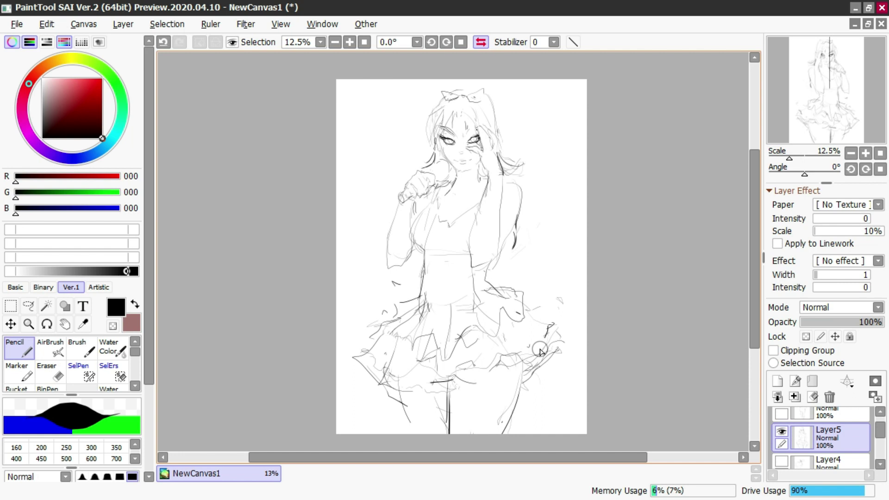
{"action": "mouse_move", "coordinate": [522, 310]}
{"action": "left_mouse_down"}
{"action": "mouse_move", "coordinate": [555, 340]}
{"action": "mouse_move", "coordinate": [526, 371]}
{"action": "mouse_move", "coordinate": [443, 377]}
{"action": "left_mouse_up"}
{"action": "left_click_drag", "start_coordinate": [401, 381], "coordinate": [400, 433]}
Step: Add a layer beneath the sketch and block in the face, neck, chest and arms with a peach skin tone (RGB 255, 221, 195)
{"action": "left_click", "coordinate": [785, 460]}
{"action": "left_click", "coordinate": [778, 381]}
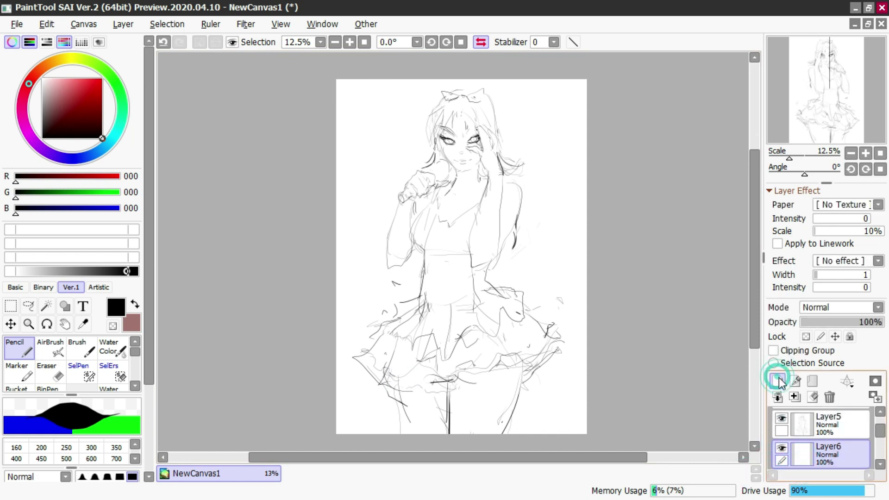
{"action": "key", "text": "c"}
{"action": "left_click", "coordinate": [62, 80]}
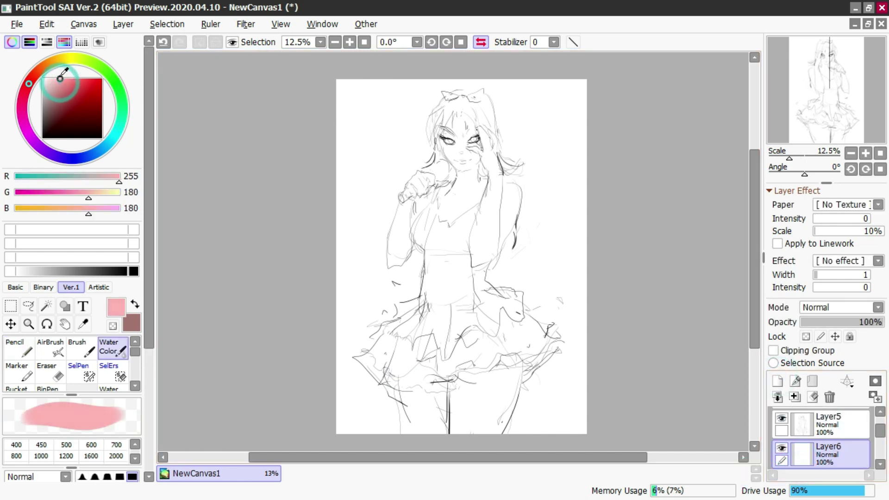
{"action": "left_click", "coordinate": [44, 67]}
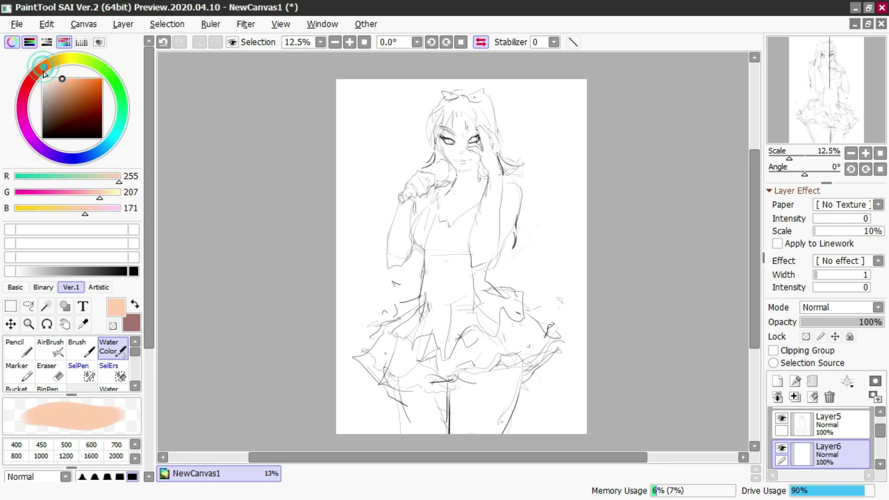
{"action": "mouse_move", "coordinate": [453, 172]}
{"action": "left_mouse_down"}
{"action": "mouse_move", "coordinate": [457, 204]}
{"action": "mouse_move", "coordinate": [416, 236]}
{"action": "left_mouse_up"}
{"action": "key", "text": "ctrl+z"}
{"action": "left_click_drag", "start_coordinate": [57, 73], "coordinate": [56, 79]}
{"action": "key", "text": "n"}
{"action": "mouse_move", "coordinate": [460, 182]}
{"action": "left_mouse_down"}
{"action": "mouse_move", "coordinate": [451, 136]}
{"action": "mouse_move", "coordinate": [459, 157]}
{"action": "mouse_move", "coordinate": [473, 144]}
{"action": "mouse_move", "coordinate": [463, 127]}
{"action": "mouse_move", "coordinate": [464, 193]}
{"action": "mouse_move", "coordinate": [452, 216]}
{"action": "mouse_move", "coordinate": [441, 197]}
{"action": "mouse_move", "coordinate": [440, 212]}
{"action": "mouse_move", "coordinate": [470, 203]}
{"action": "mouse_move", "coordinate": [487, 138]}
{"action": "mouse_move", "coordinate": [487, 160]}
{"action": "mouse_move", "coordinate": [496, 161]}
{"action": "mouse_move", "coordinate": [481, 251]}
{"action": "mouse_move", "coordinate": [507, 190]}
{"action": "mouse_move", "coordinate": [487, 249]}
{"action": "mouse_move", "coordinate": [410, 200]}
{"action": "mouse_move", "coordinate": [403, 254]}
{"action": "mouse_move", "coordinate": [392, 262]}
{"action": "mouse_move", "coordinate": [412, 189]}
{"action": "mouse_move", "coordinate": [432, 181]}
{"action": "mouse_move", "coordinate": [451, 188]}
{"action": "mouse_move", "coordinate": [451, 164]}
{"action": "mouse_move", "coordinate": [428, 153]}
{"action": "left_mouse_up"}
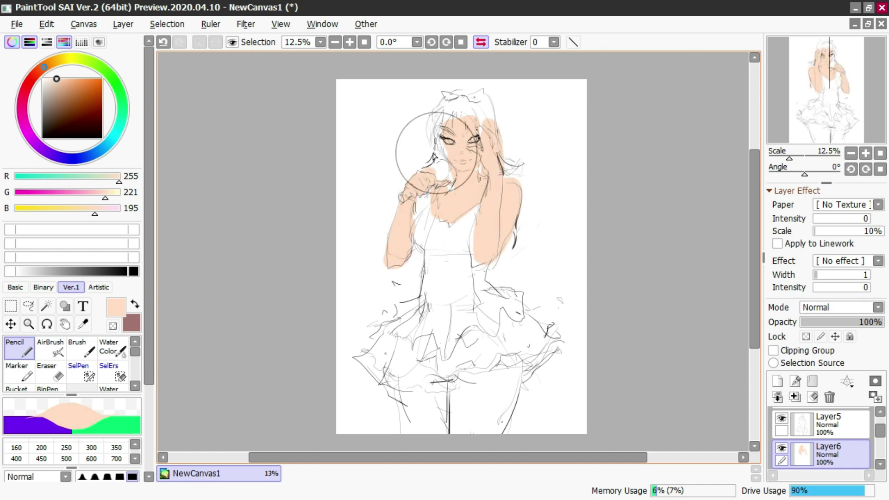
{"action": "left_click_drag", "start_coordinate": [32, 83], "coordinate": [56, 117]}
{"action": "key", "text": "c"}
{"action": "left_click_drag", "start_coordinate": [491, 153], "coordinate": [463, 121]}
{"action": "key", "text": "ctrl+z"}
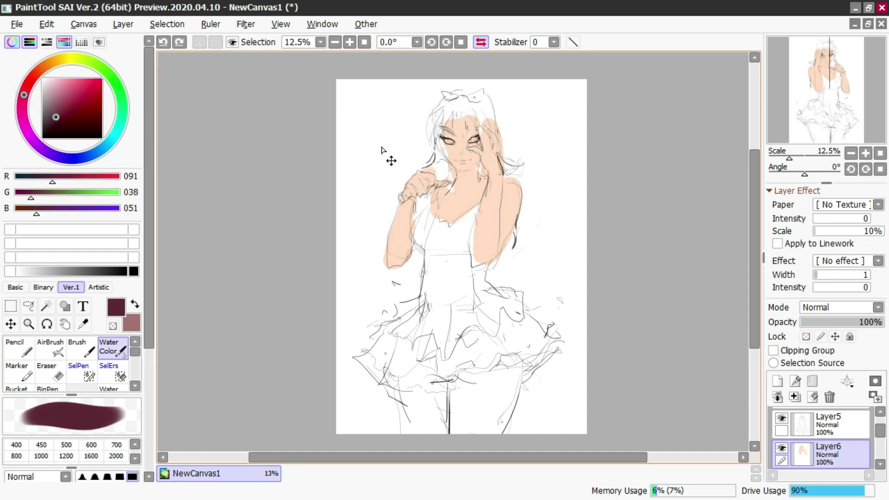
{"action": "left_click", "coordinate": [102, 150]}
{"action": "left_click_drag", "start_coordinate": [56, 124], "coordinate": [51, 126]}
{"action": "left_click", "coordinate": [48, 130]}
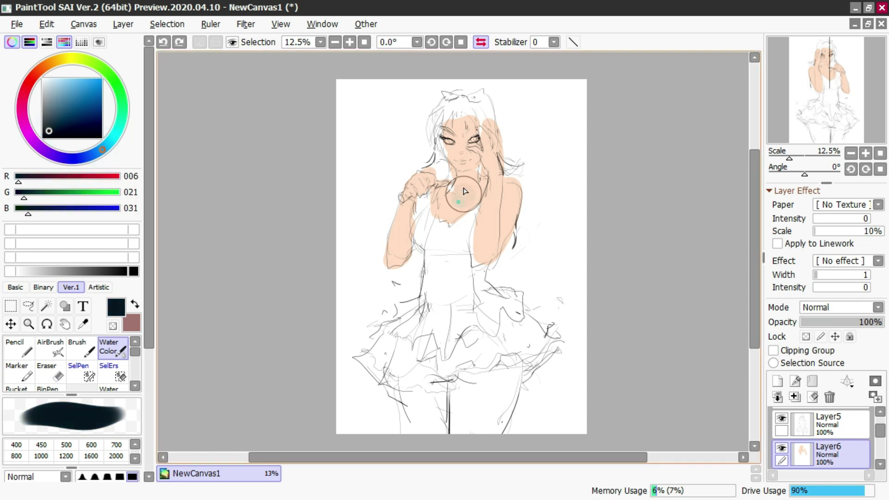
{"action": "left_click_drag", "start_coordinate": [458, 100], "coordinate": [456, 108]}
{"action": "left_click_drag", "start_coordinate": [443, 149], "coordinate": [455, 100]}
{"action": "left_click_drag", "start_coordinate": [452, 102], "coordinate": [461, 102]}
{"action": "left_click_drag", "start_coordinate": [435, 147], "coordinate": [452, 99]}
{"action": "key", "text": "ctrl+z"}
{"action": "left_click_drag", "start_coordinate": [434, 147], "coordinate": [448, 102]}
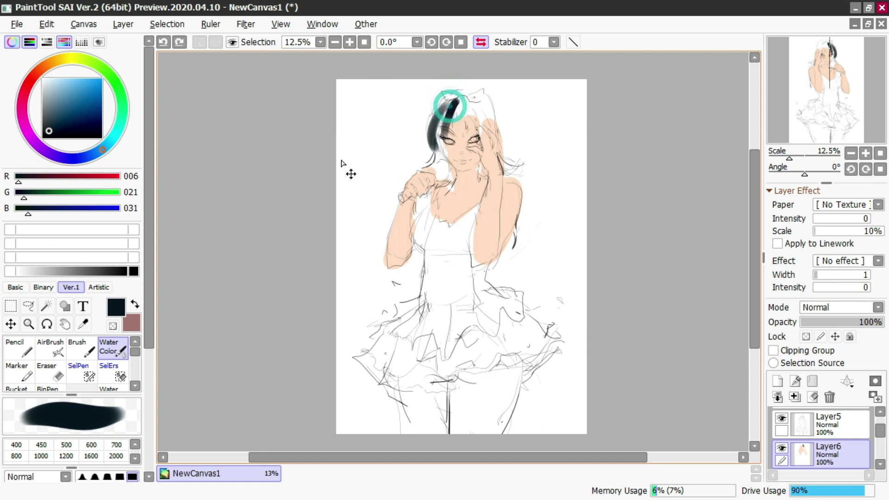
{"action": "key", "text": "ctrl+z"}
{"action": "left_click_drag", "start_coordinate": [54, 102], "coordinate": [43, 130]}
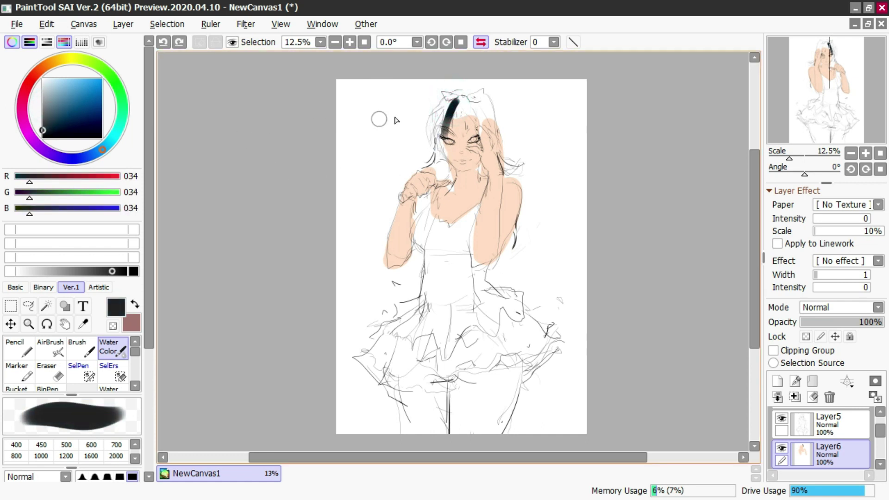
{"action": "left_click_drag", "start_coordinate": [452, 96], "coordinate": [452, 103]}
{"action": "key", "text": "ctrl+z"}
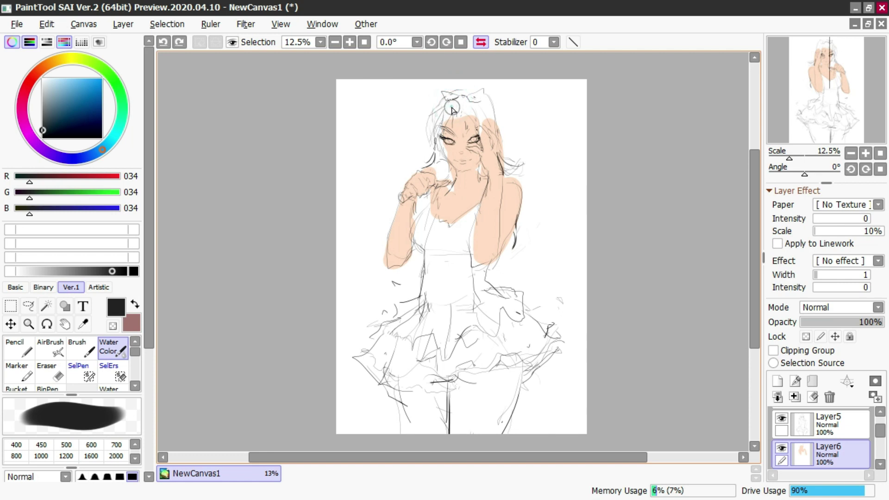
Step: Block in the bangs, side locks and hair tips with the Pencil in neutral grey (RGB 97, 97, 97)
{"action": "key", "text": "n"}
{"action": "left_click_drag", "start_coordinate": [68, 89], "coordinate": [42, 121]}
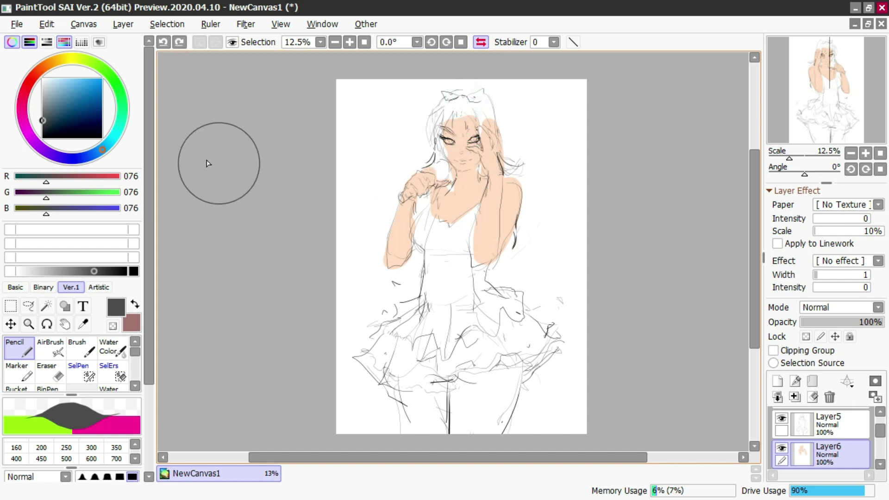
{"action": "left_click", "coordinate": [46, 114]}
{"action": "left_click_drag", "start_coordinate": [45, 114], "coordinate": [42, 115]}
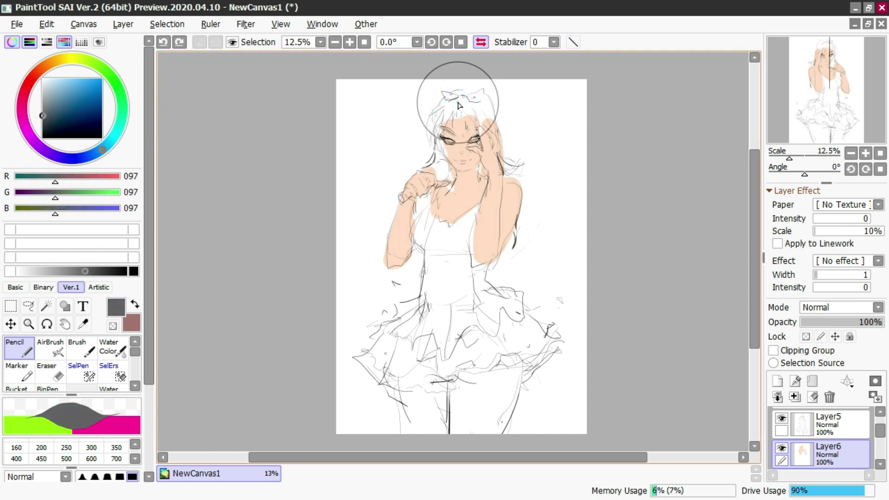
{"action": "left_click_drag", "start_coordinate": [434, 138], "coordinate": [436, 183]}
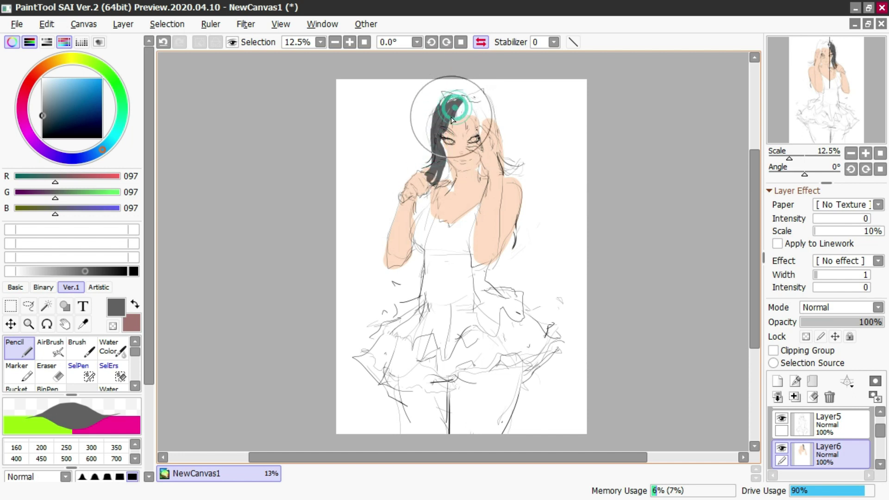
{"action": "mouse_move", "coordinate": [469, 114]}
{"action": "left_mouse_down"}
{"action": "mouse_move", "coordinate": [472, 85]}
{"action": "mouse_move", "coordinate": [473, 105]}
{"action": "mouse_move", "coordinate": [443, 100]}
{"action": "left_mouse_up"}
{"action": "mouse_move", "coordinate": [503, 157]}
{"action": "left_mouse_down"}
{"action": "mouse_move", "coordinate": [524, 179]}
{"action": "mouse_move", "coordinate": [528, 172]}
{"action": "left_mouse_up"}
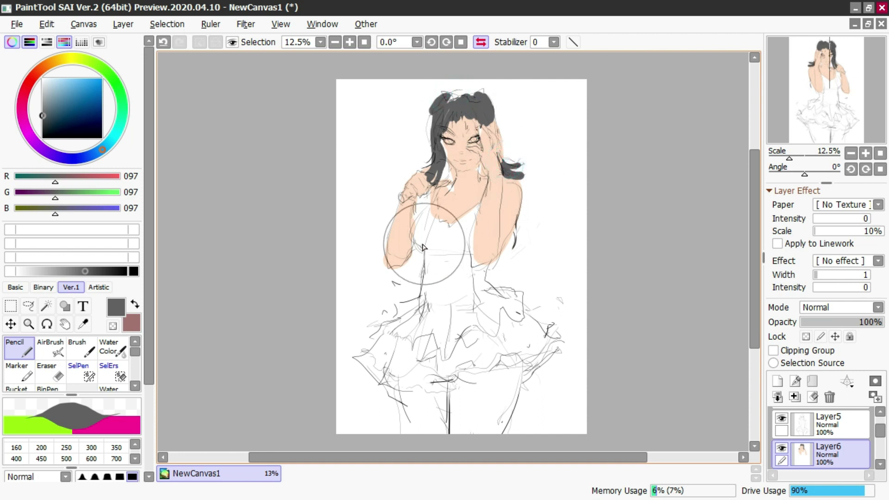
Step: Sample the peach skin tone and extend the fill along the raised arm to the elbow
{"action": "left_click", "coordinate": [33, 78]}
{"action": "left_click_drag", "start_coordinate": [58, 81], "coordinate": [56, 81]}
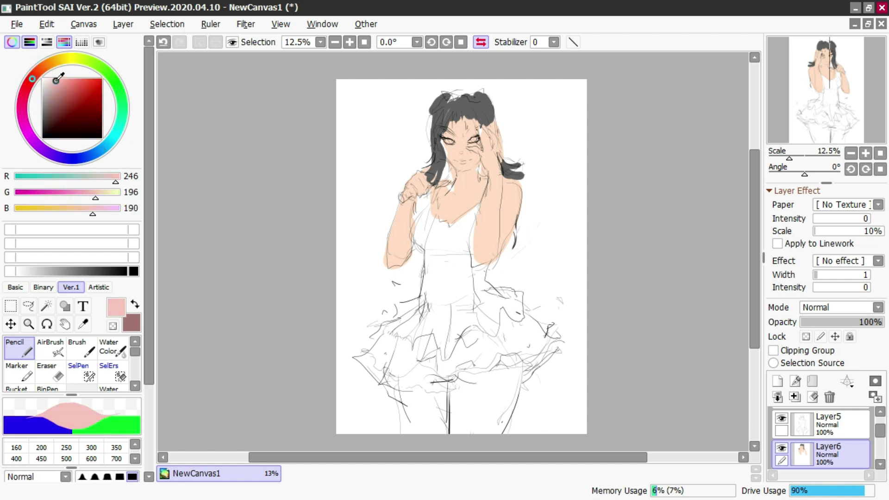
{"action": "left_click", "coordinate": [484, 219], "text": "alt"}
{"action": "key", "text": "m"}
{"action": "key", "text": "n"}
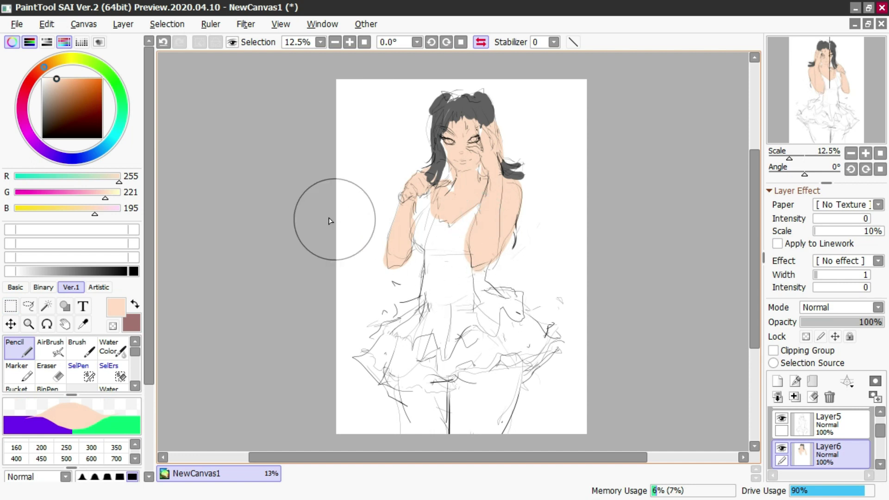
Step: Soften the skin on the arms, hands, chest and face with a lighter Water Color tone (RGB 255, 240, 228)
{"action": "left_click_drag", "start_coordinate": [51, 78], "coordinate": [49, 78]}
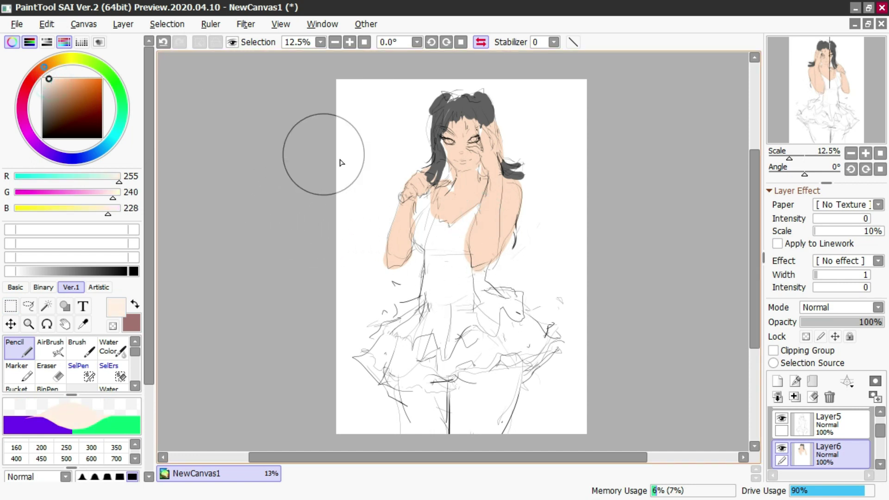
{"action": "left_click_drag", "start_coordinate": [420, 204], "coordinate": [407, 246]}
{"action": "key", "text": "ctrl+z"}
{"action": "key", "text": "c"}
{"action": "mouse_move", "coordinate": [409, 204]}
{"action": "left_mouse_down"}
{"action": "mouse_move", "coordinate": [399, 250]}
{"action": "mouse_move", "coordinate": [419, 191]}
{"action": "left_mouse_up"}
{"action": "left_click_drag", "start_coordinate": [399, 254], "coordinate": [393, 241]}
{"action": "mouse_move", "coordinate": [448, 198]}
{"action": "left_mouse_down"}
{"action": "mouse_move", "coordinate": [486, 191]}
{"action": "mouse_move", "coordinate": [455, 193]}
{"action": "mouse_move", "coordinate": [470, 135]}
{"action": "mouse_move", "coordinate": [487, 143]}
{"action": "mouse_move", "coordinate": [487, 132]}
{"action": "mouse_move", "coordinate": [472, 253]}
{"action": "mouse_move", "coordinate": [482, 253]}
{"action": "mouse_move", "coordinate": [510, 190]}
{"action": "left_mouse_up"}
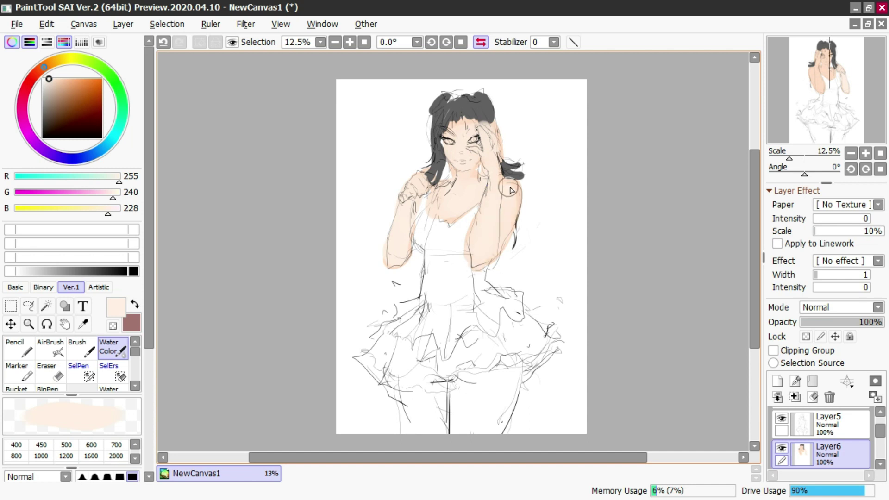
{"action": "left_click_drag", "start_coordinate": [466, 166], "coordinate": [447, 183]}
Step: Sample the hair grey and fill out the crown and both sides of the hair with Water Color
{"action": "left_click", "coordinate": [437, 148], "text": "alt"}
{"action": "left_click_drag", "start_coordinate": [437, 144], "coordinate": [446, 175]}
{"action": "key", "text": "ctrl+z"}
{"action": "mouse_move", "coordinate": [440, 99]}
{"action": "left_mouse_down"}
{"action": "mouse_move", "coordinate": [431, 150]}
{"action": "mouse_move", "coordinate": [436, 126]}
{"action": "mouse_move", "coordinate": [477, 99]}
{"action": "mouse_move", "coordinate": [499, 159]}
{"action": "left_mouse_up"}
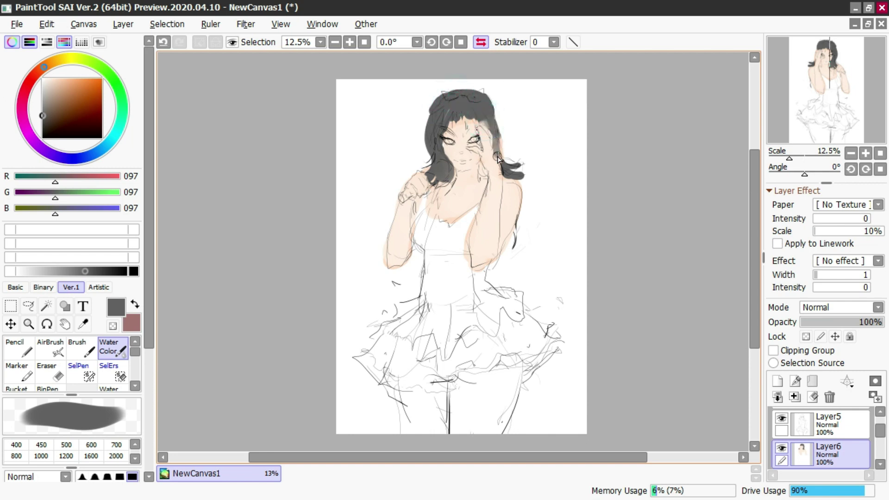
Step: Refine the bangs and the edge of the raised hand, alternating between the sampled skin tone and hair grey
{"action": "left_click", "coordinate": [482, 144], "text": "alt"}
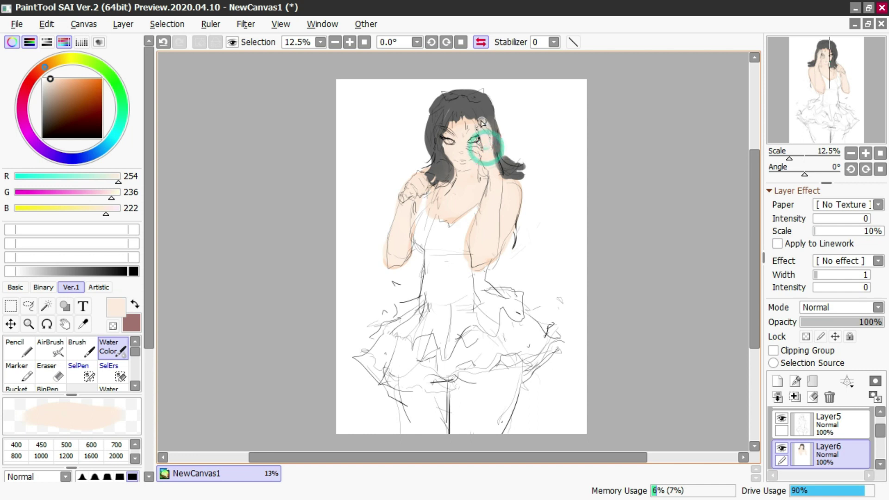
{"action": "left_click", "coordinate": [477, 104], "text": "alt"}
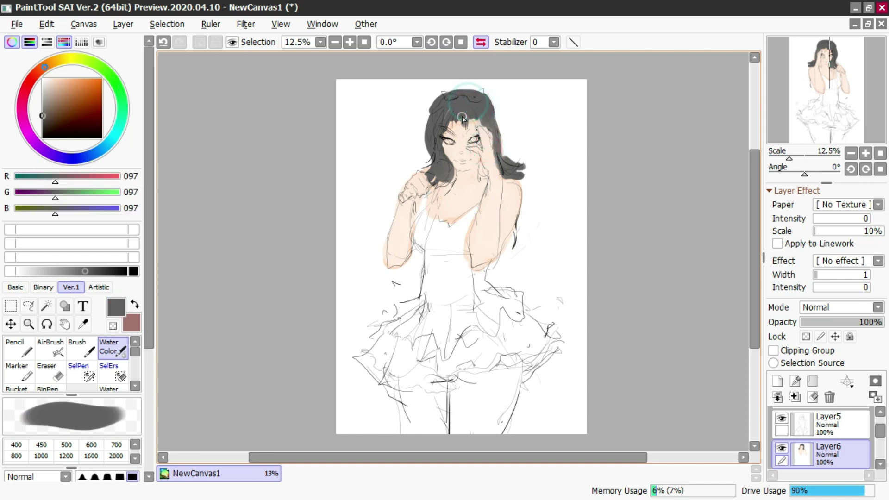
{"action": "key", "text": "ctrl+z"}
{"action": "mouse_move", "coordinate": [453, 105]}
{"action": "left_mouse_down"}
{"action": "mouse_move", "coordinate": [442, 130]}
{"action": "mouse_move", "coordinate": [455, 109]}
{"action": "mouse_move", "coordinate": [466, 125]}
{"action": "left_mouse_up"}
{"action": "left_click_drag", "start_coordinate": [478, 111], "coordinate": [480, 132]}
{"action": "left_click", "coordinate": [483, 170], "text": "alt"}
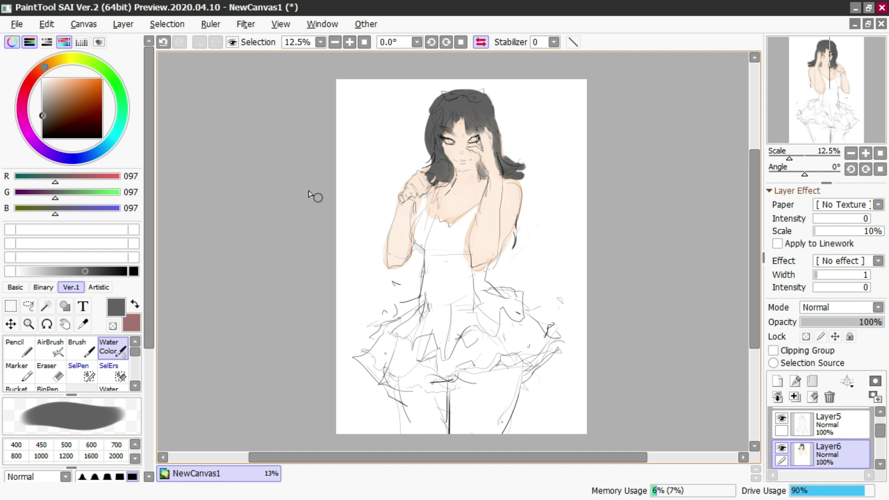
Step: Block in the whole dress, bodice and ruffled skirt, with Water Color in pale pink (RGB 255, 234, 234)
{"action": "left_click", "coordinate": [29, 83]}
{"action": "left_click_drag", "start_coordinate": [54, 84], "coordinate": [61, 78]}
{"action": "mouse_move", "coordinate": [418, 250]}
{"action": "left_mouse_down"}
{"action": "mouse_move", "coordinate": [430, 234]}
{"action": "mouse_move", "coordinate": [441, 264]}
{"action": "left_mouse_up"}
{"action": "key", "text": "ctrl+z"}
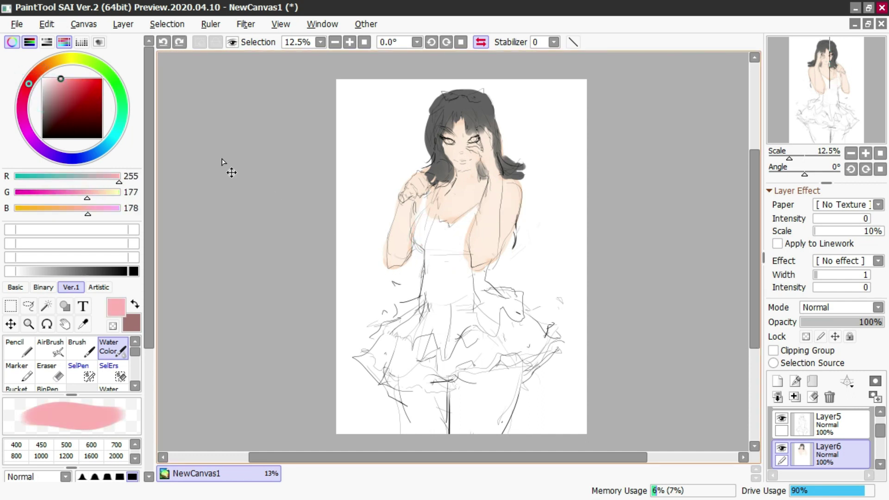
{"action": "left_click", "coordinate": [51, 78]}
{"action": "mouse_move", "coordinate": [419, 255]}
{"action": "left_mouse_down"}
{"action": "mouse_move", "coordinate": [438, 257]}
{"action": "mouse_move", "coordinate": [422, 239]}
{"action": "mouse_move", "coordinate": [429, 255]}
{"action": "mouse_move", "coordinate": [471, 233]}
{"action": "mouse_move", "coordinate": [441, 330]}
{"action": "mouse_move", "coordinate": [477, 304]}
{"action": "left_mouse_up"}
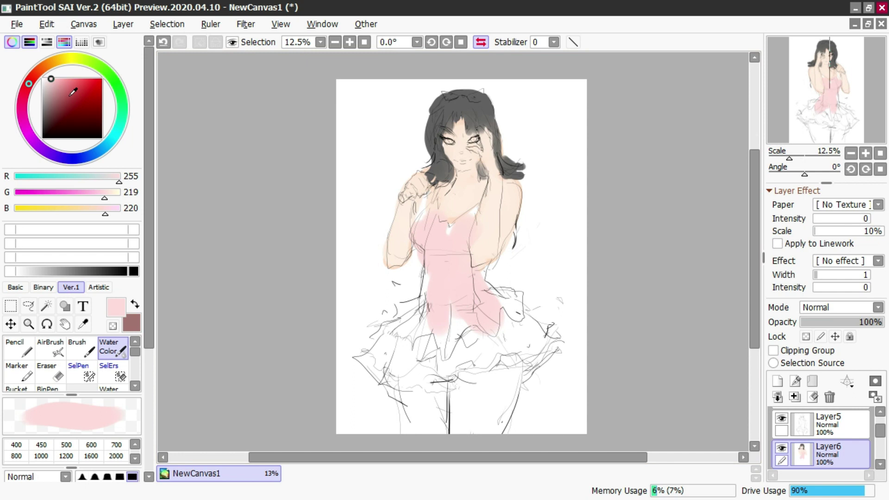
{"action": "left_click", "coordinate": [47, 79]}
{"action": "key", "text": "ctrl+z"}
{"action": "mouse_move", "coordinate": [436, 221]}
{"action": "left_mouse_down"}
{"action": "mouse_move", "coordinate": [453, 236]}
{"action": "mouse_move", "coordinate": [438, 246]}
{"action": "mouse_move", "coordinate": [457, 244]}
{"action": "mouse_move", "coordinate": [465, 312]}
{"action": "mouse_move", "coordinate": [514, 342]}
{"action": "mouse_move", "coordinate": [378, 371]}
{"action": "mouse_move", "coordinate": [439, 308]}
{"action": "mouse_move", "coordinate": [496, 367]}
{"action": "mouse_move", "coordinate": [497, 313]}
{"action": "mouse_move", "coordinate": [482, 289]}
{"action": "mouse_move", "coordinate": [521, 305]}
{"action": "mouse_move", "coordinate": [525, 361]}
{"action": "mouse_move", "coordinate": [414, 336]}
{"action": "mouse_move", "coordinate": [427, 225]}
{"action": "mouse_move", "coordinate": [476, 208]}
{"action": "mouse_move", "coordinate": [430, 195]}
{"action": "mouse_move", "coordinate": [416, 209]}
{"action": "left_mouse_up"}
{"action": "key", "text": "ctrl+z"}
Step: Sample the skin tone (RGB 255, 237, 223) and fill both thighs below the skirt with an enlarged Water Color brush
{"action": "right_click", "coordinate": [451, 186]}
{"action": "right_click", "coordinate": [421, 200]}
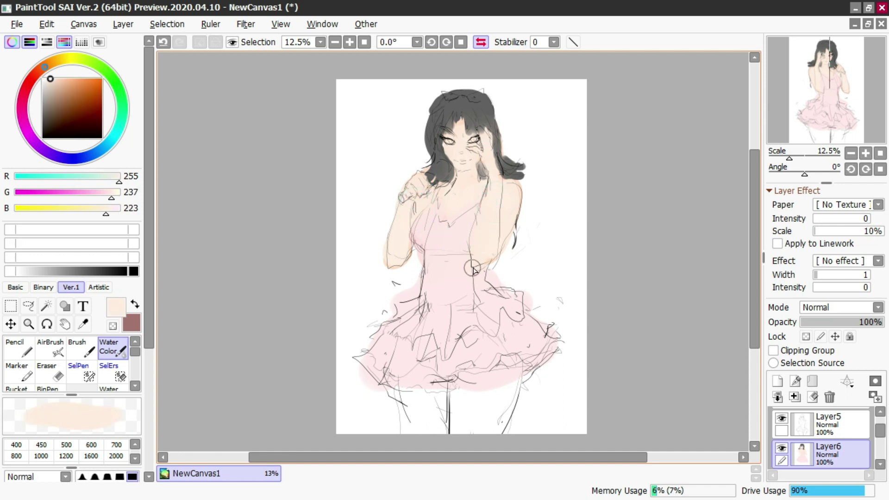
{"action": "key", "text": "]"}
{"action": "key", "text": "]"}
{"action": "key", "text": "]"}
{"action": "key", "text": "]"}
{"action": "key", "text": "]"}
{"action": "mouse_move", "coordinate": [473, 404]}
{"action": "left_mouse_down"}
{"action": "mouse_move", "coordinate": [470, 416]}
{"action": "mouse_move", "coordinate": [468, 388]}
{"action": "mouse_move", "coordinate": [487, 416]}
{"action": "mouse_move", "coordinate": [426, 414]}
{"action": "mouse_move", "coordinate": [455, 404]}
{"action": "left_mouse_up"}
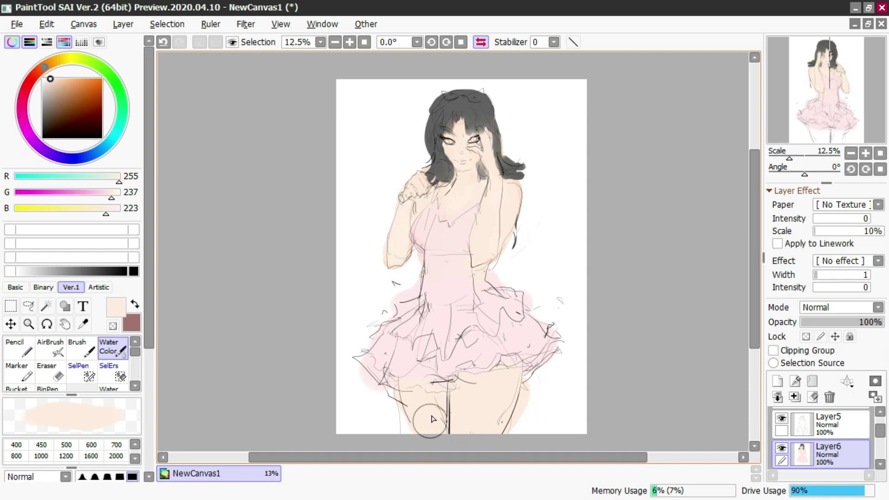
Step: Erase the colour spilling past the skirt and thighs, and touch up the skirt's pale pink with Water Color
{"action": "key", "text": "e"}
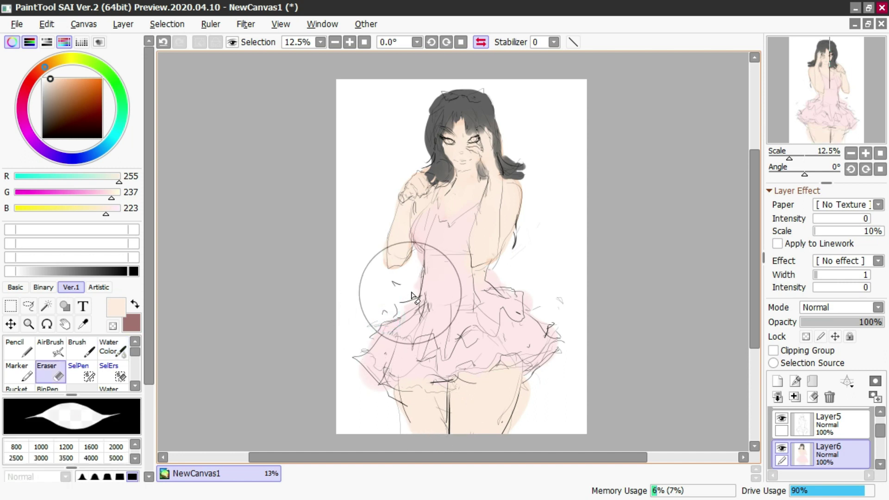
{"action": "mouse_move", "coordinate": [496, 282]}
{"action": "left_mouse_down"}
{"action": "mouse_move", "coordinate": [526, 310]}
{"action": "mouse_move", "coordinate": [479, 297]}
{"action": "mouse_move", "coordinate": [502, 302]}
{"action": "mouse_move", "coordinate": [486, 279]}
{"action": "mouse_move", "coordinate": [525, 287]}
{"action": "mouse_move", "coordinate": [527, 306]}
{"action": "left_mouse_up"}
{"action": "left_click", "coordinate": [486, 294], "text": "alt"}
{"action": "left_click_drag", "start_coordinate": [528, 376], "coordinate": [510, 426]}
{"action": "left_click_drag", "start_coordinate": [387, 389], "coordinate": [410, 443]}
{"action": "key", "text": "c"}
{"action": "key", "text": "e"}
{"action": "left_click_drag", "start_coordinate": [363, 365], "coordinate": [407, 404]}
{"action": "key", "text": "c"}
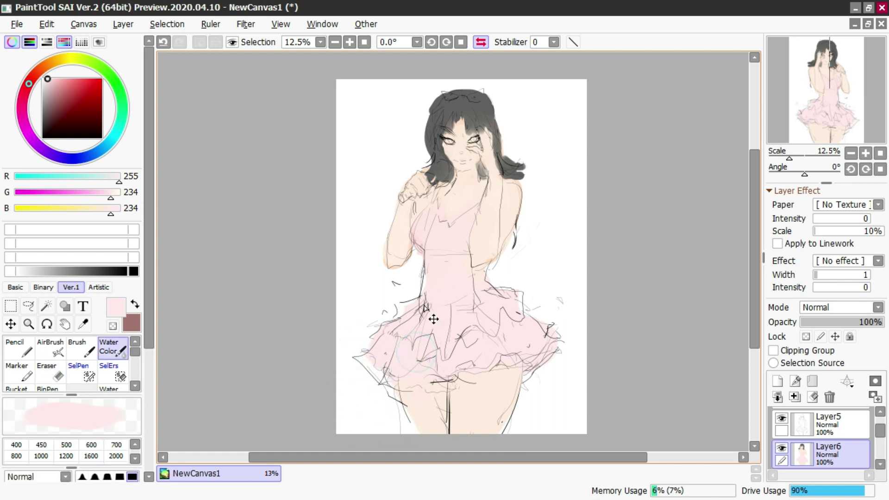
{"action": "mouse_move", "coordinate": [408, 332]}
{"action": "left_mouse_down"}
{"action": "mouse_move", "coordinate": [376, 361]}
{"action": "mouse_move", "coordinate": [393, 371]}
{"action": "mouse_move", "coordinate": [421, 344]}
{"action": "mouse_move", "coordinate": [413, 316]}
{"action": "mouse_move", "coordinate": [430, 304]}
{"action": "left_mouse_up"}
Step: Paint the whites of the eyes in white and darken the irises with dark grey (RGB 51, 51, 51)
{"action": "mouse_move", "coordinate": [459, 151]}
{"action": "left_mouse_down"}
{"action": "mouse_move", "coordinate": [439, 139]}
{"action": "mouse_move", "coordinate": [448, 144]}
{"action": "left_mouse_up"}
{"action": "left_click", "coordinate": [407, 143], "text": "alt"}
{"action": "left_click", "coordinate": [404, 134], "text": "alt"}
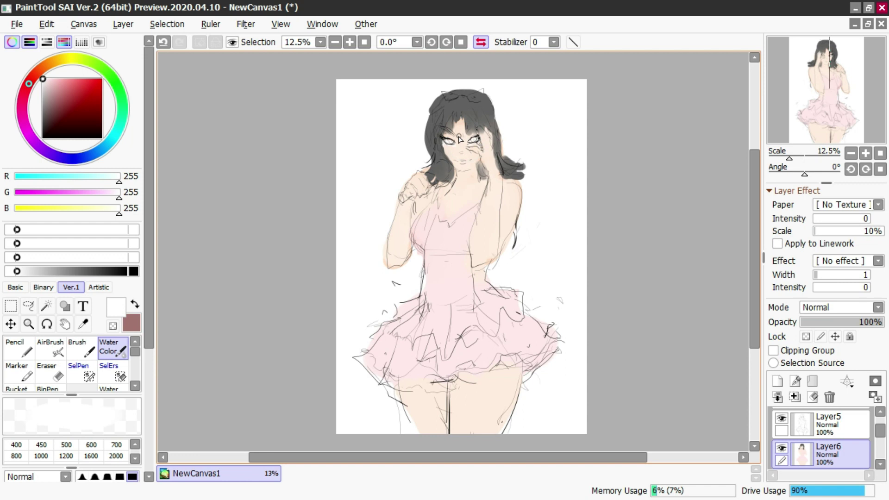
{"action": "left_click", "coordinate": [446, 125], "text": "alt"}
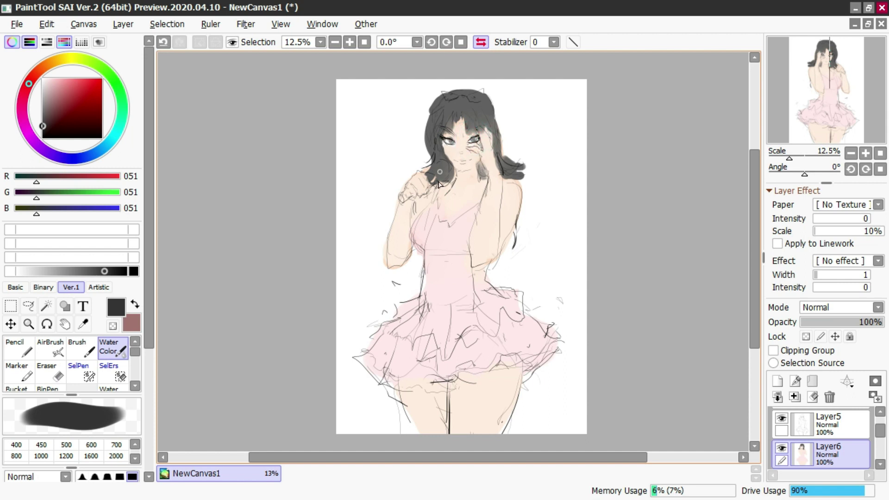
{"action": "key", "text": "n"}
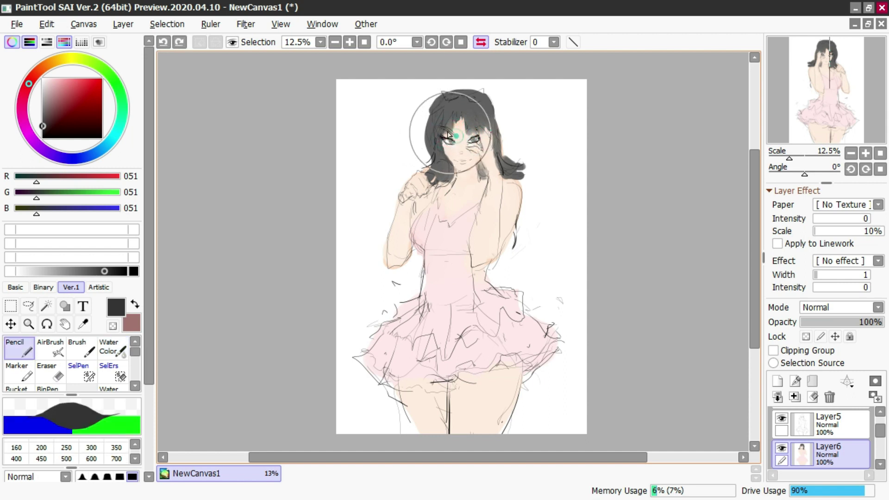
{"action": "key", "text": "c"}
Step: Tint the lips and cheeks with Water Color in muted rose (RGB 222, 144, 140)
{"action": "left_click", "coordinate": [459, 262], "text": "alt"}
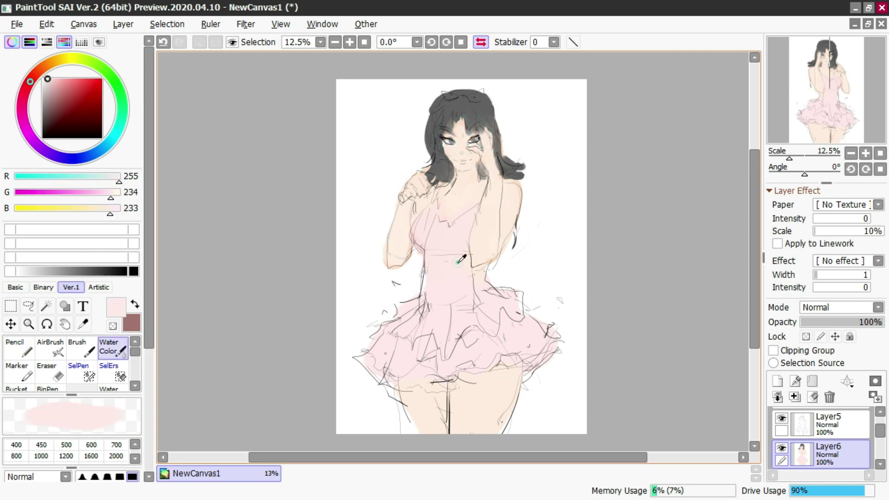
{"action": "left_click", "coordinate": [62, 86]}
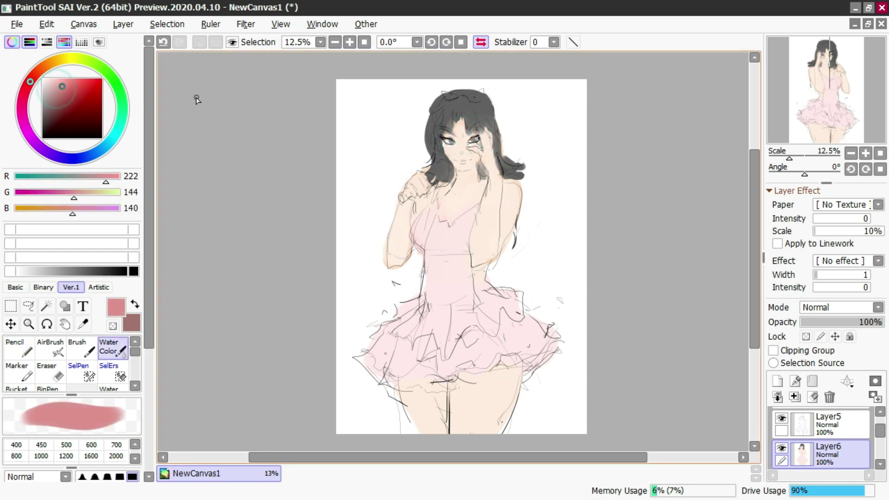
{"action": "left_click_drag", "start_coordinate": [495, 159], "coordinate": [478, 227]}
{"action": "key", "text": "ctrl+z"}
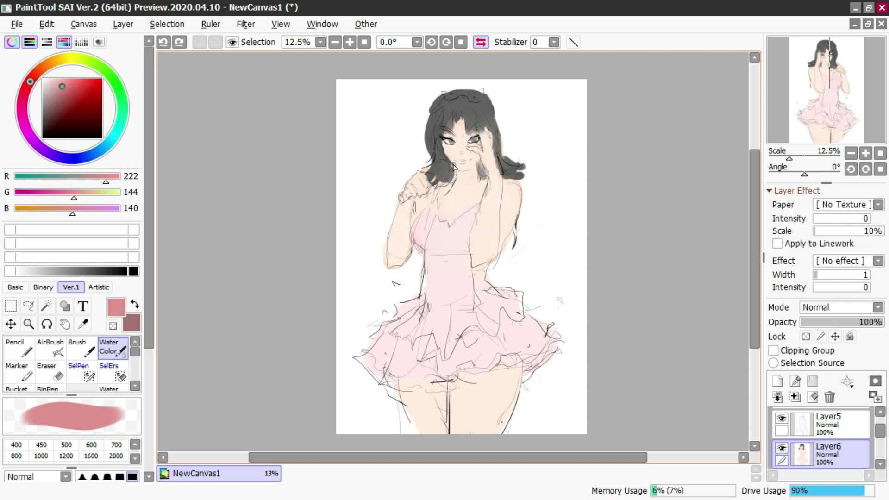
{"action": "mouse_move", "coordinate": [457, 164]}
{"action": "left_mouse_down"}
{"action": "mouse_move", "coordinate": [442, 141]}
{"action": "mouse_move", "coordinate": [463, 150]}
{"action": "mouse_move", "coordinate": [458, 140]}
{"action": "mouse_move", "coordinate": [449, 152]}
{"action": "mouse_move", "coordinate": [468, 149]}
{"action": "left_mouse_up"}
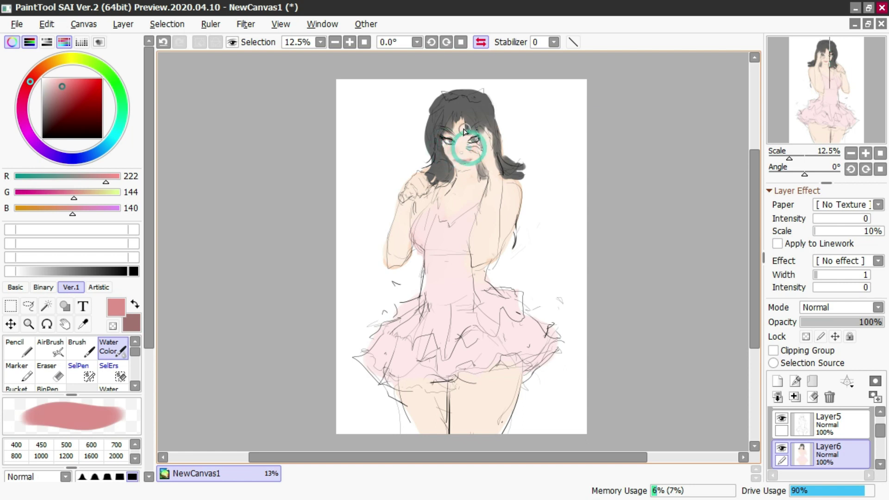
Step: Redefine the raised hand's fingers over the hair with the Pencil in the sampled skin tone (RGB 254, 236, 222)
{"action": "key", "text": "n"}
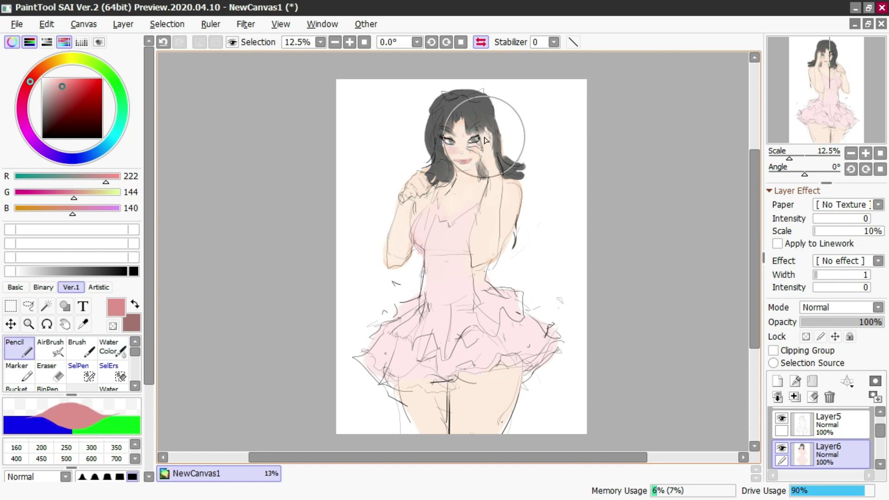
{"action": "left_click", "coordinate": [470, 145], "text": "alt"}
{"action": "left_click_drag", "start_coordinate": [487, 174], "coordinate": [498, 165]}
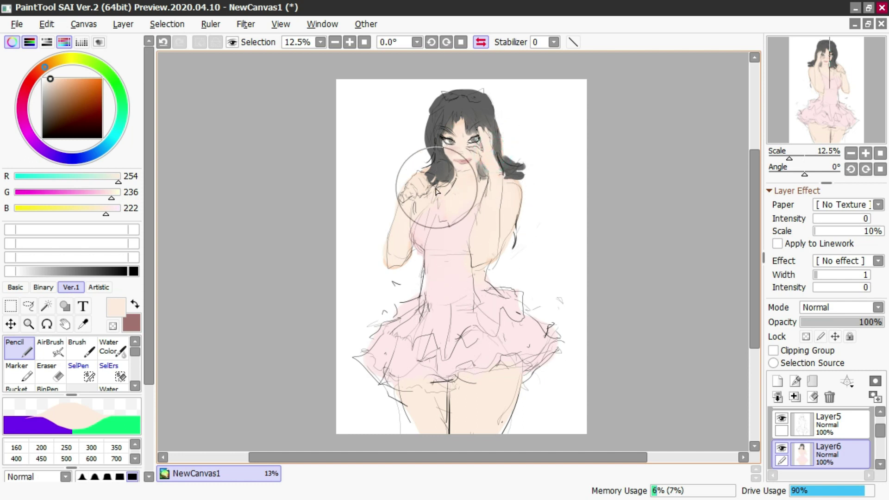
Step: Shade the microphone with Water Color in near-black (RGB 53, 50, 48) and clean the gripping hand with sampled skin tone
{"action": "key", "text": "c"}
{"action": "left_click", "coordinate": [443, 169], "text": "alt"}
{"action": "left_click", "coordinate": [477, 169], "text": "alt"}
{"action": "key", "text": "ctrl+z"}
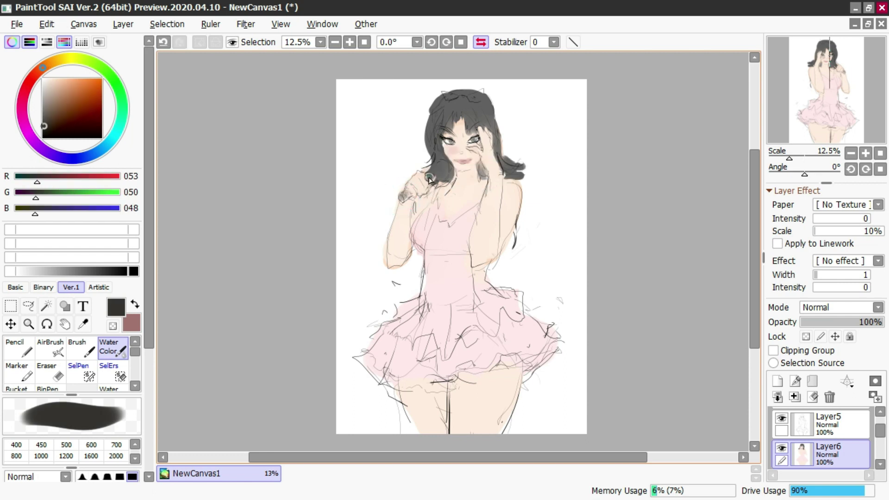
{"action": "key", "text": "ctrl+z"}
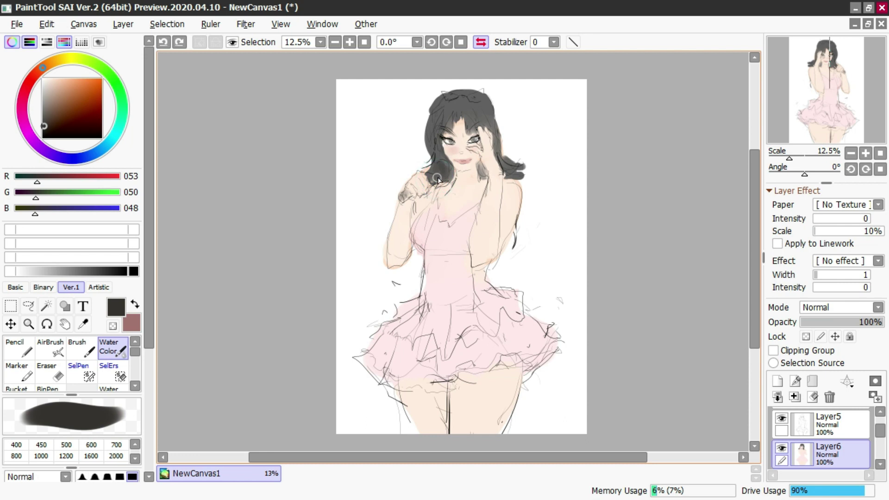
{"action": "left_click", "coordinate": [418, 177], "text": "alt"}
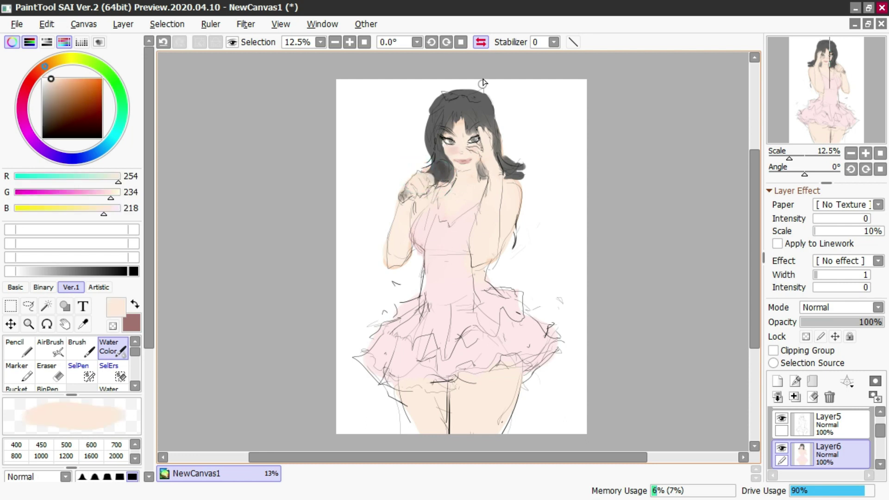
Step: Mirror the canvas view and paint the hair bow and headband in coral red (RGB 255, 133, 134)
{"action": "left_click", "coordinate": [481, 42]}
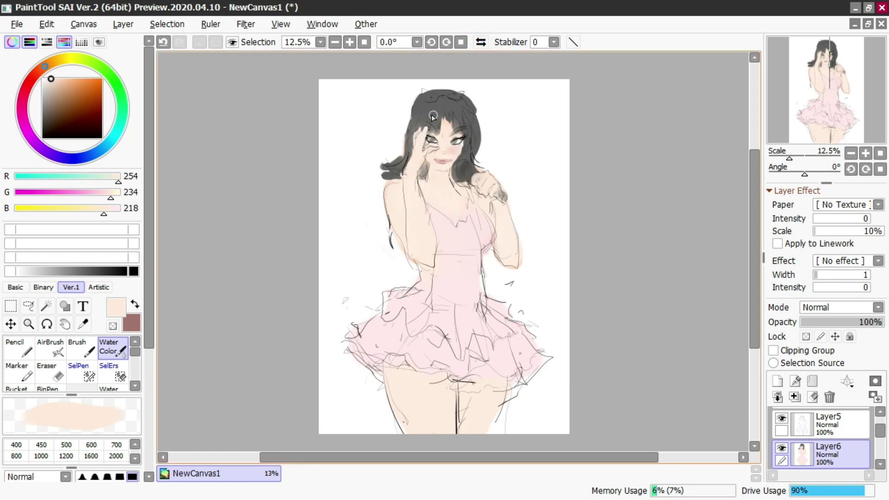
{"action": "left_click", "coordinate": [30, 83]}
{"action": "left_click_drag", "start_coordinate": [66, 85], "coordinate": [71, 78]}
{"action": "key", "text": "n"}
{"action": "mouse_move", "coordinate": [427, 90]}
{"action": "left_mouse_down"}
{"action": "mouse_move", "coordinate": [420, 106]}
{"action": "mouse_move", "coordinate": [435, 96]}
{"action": "mouse_move", "coordinate": [424, 95]}
{"action": "left_mouse_up"}
{"action": "key", "text": "ctrl+z"}
{"action": "key", "text": "c"}
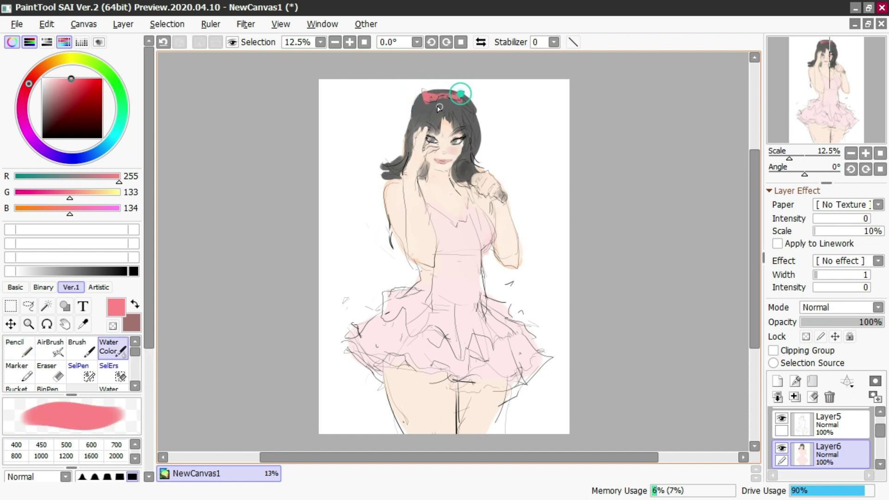
{"action": "mouse_move", "coordinate": [437, 110]}
{"action": "left_mouse_down"}
{"action": "mouse_move", "coordinate": [459, 100]}
{"action": "mouse_move", "coordinate": [475, 113]}
{"action": "left_mouse_up"}
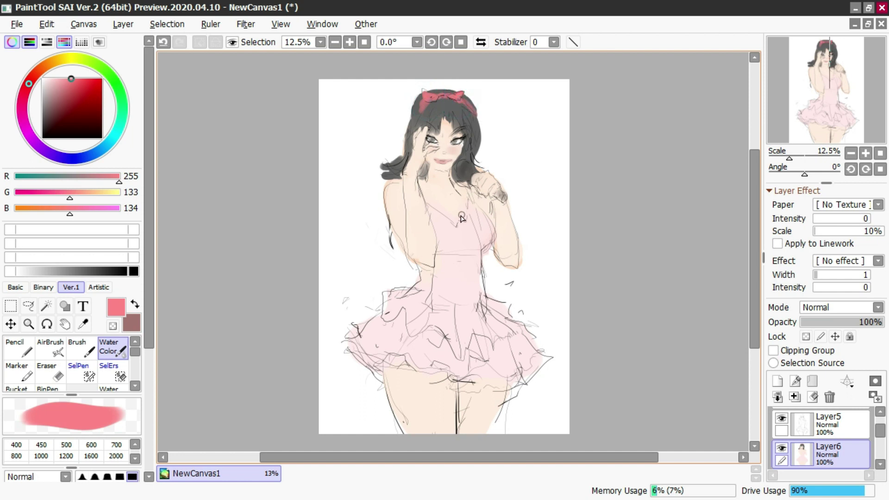
Step: Try coral red (RGB 255, 133, 134) on the upper ruffle of the skirt
{"action": "left_click_drag", "start_coordinate": [428, 249], "coordinate": [430, 242]}
{"action": "left_click_drag", "start_coordinate": [426, 299], "coordinate": [393, 307]}
{"action": "left_click_drag", "start_coordinate": [397, 309], "coordinate": [392, 307]}
{"action": "key", "text": "ctrl+z"}
{"action": "mouse_move", "coordinate": [390, 295]}
{"action": "left_mouse_down"}
{"action": "mouse_move", "coordinate": [417, 295]}
{"action": "mouse_move", "coordinate": [409, 308]}
{"action": "mouse_move", "coordinate": [416, 321]}
{"action": "mouse_move", "coordinate": [431, 311]}
{"action": "mouse_move", "coordinate": [457, 337]}
{"action": "mouse_move", "coordinate": [432, 310]}
{"action": "mouse_move", "coordinate": [456, 336]}
{"action": "mouse_move", "coordinate": [468, 321]}
{"action": "mouse_move", "coordinate": [482, 333]}
{"action": "left_mouse_up"}
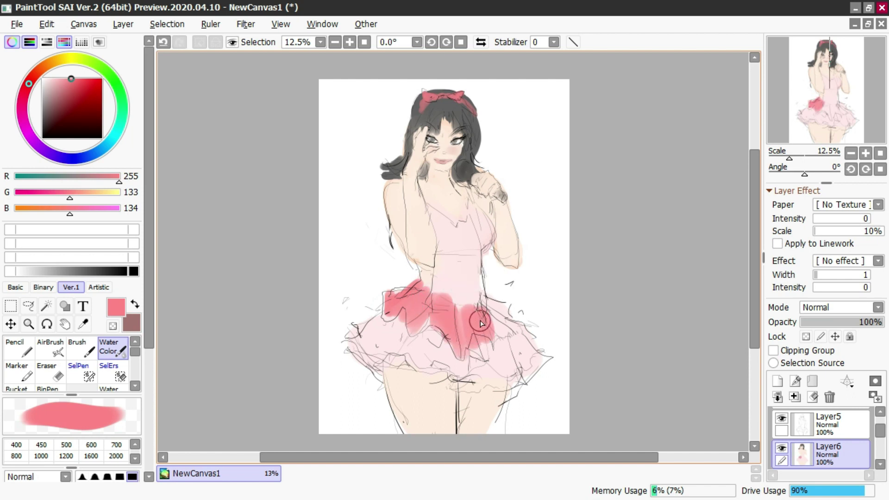
Step: Undo the coral skirt strokes and paint the upper ruffle and the hem in pink (RGB 255, 133, 165)
{"action": "left_click_drag", "start_coordinate": [28, 106], "coordinate": [24, 97]}
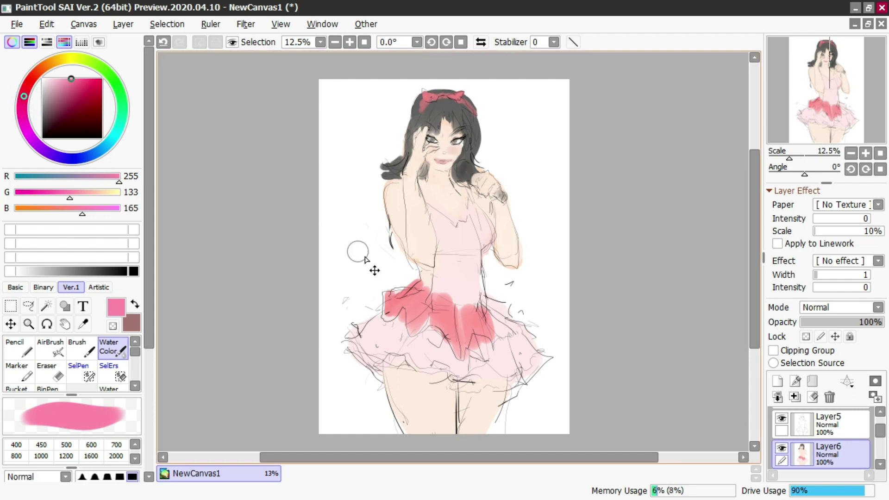
{"action": "key", "text": "ctrl+z"}
{"action": "key", "text": "ctrl+z"}
{"action": "mouse_move", "coordinate": [411, 297]}
{"action": "left_mouse_down"}
{"action": "mouse_move", "coordinate": [423, 320]}
{"action": "mouse_move", "coordinate": [380, 309]}
{"action": "mouse_move", "coordinate": [424, 302]}
{"action": "mouse_move", "coordinate": [423, 318]}
{"action": "mouse_move", "coordinate": [396, 304]}
{"action": "mouse_move", "coordinate": [455, 348]}
{"action": "mouse_move", "coordinate": [457, 312]}
{"action": "mouse_move", "coordinate": [497, 314]}
{"action": "left_mouse_up"}
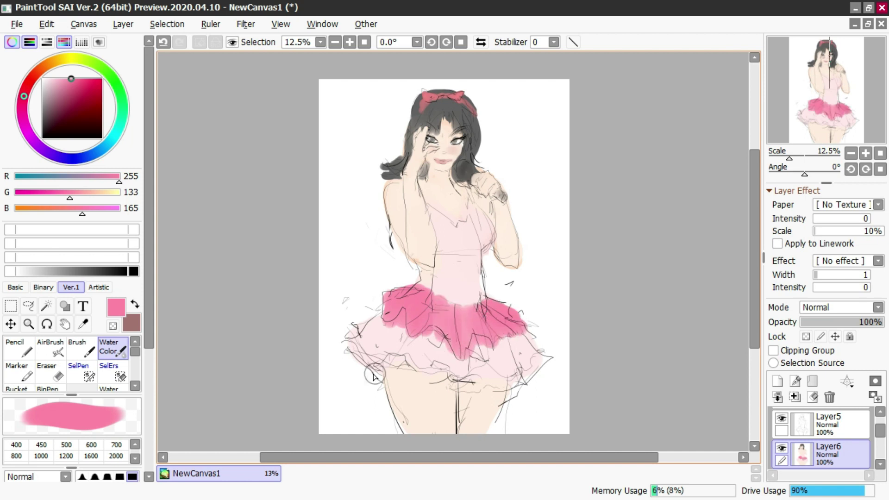
{"action": "mouse_move", "coordinate": [349, 341]}
{"action": "left_mouse_down"}
{"action": "mouse_move", "coordinate": [379, 370]}
{"action": "mouse_move", "coordinate": [454, 375]}
{"action": "mouse_move", "coordinate": [482, 389]}
{"action": "mouse_move", "coordinate": [550, 356]}
{"action": "left_mouse_up"}
{"action": "left_click_drag", "start_coordinate": [498, 314], "coordinate": [462, 311]}
Step: Paint a pink trim along the V-shaped neckline with a smaller Water Color brush
{"action": "key", "text": "bracketleft"}
{"action": "key", "text": "bracketleft"}
{"action": "mouse_move", "coordinate": [424, 200]}
{"action": "left_mouse_down"}
{"action": "mouse_move", "coordinate": [455, 226]}
{"action": "mouse_move", "coordinate": [453, 239]}
{"action": "left_mouse_up"}
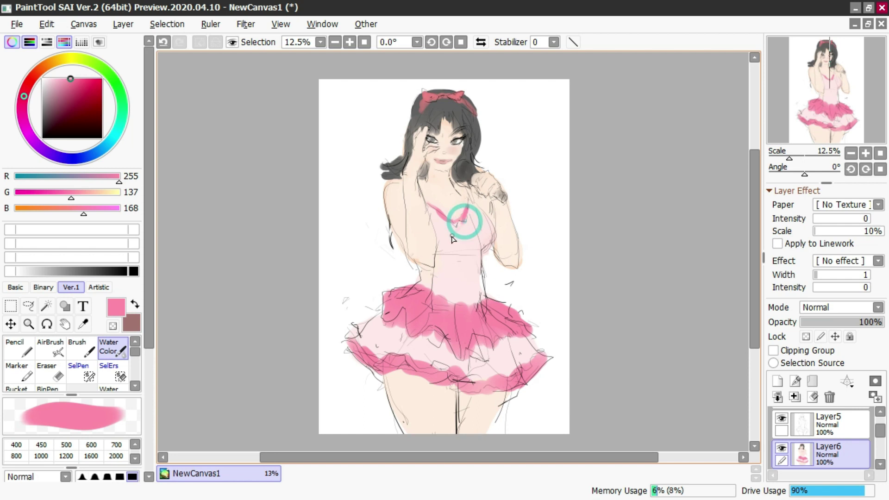
Step: Shade the chest and the microphone arm and hand with warm salmon (RGB 252, 164, 151)
{"action": "left_click", "coordinate": [33, 79]}
{"action": "left_click", "coordinate": [67, 79]}
{"action": "key", "text": "bracketleft"}
{"action": "mouse_move", "coordinate": [399, 206]}
{"action": "left_mouse_down"}
{"action": "mouse_move", "coordinate": [419, 254]}
{"action": "mouse_move", "coordinate": [403, 180]}
{"action": "mouse_move", "coordinate": [421, 249]}
{"action": "mouse_move", "coordinate": [409, 191]}
{"action": "mouse_move", "coordinate": [448, 204]}
{"action": "mouse_move", "coordinate": [460, 179]}
{"action": "mouse_move", "coordinate": [459, 188]}
{"action": "mouse_move", "coordinate": [445, 174]}
{"action": "left_mouse_up"}
{"action": "key", "text": "bracketright"}
{"action": "key", "text": "ctrl+z"}
{"action": "key", "text": "ctrl+z"}
{"action": "key", "text": "ctrl+z"}
{"action": "left_click_drag", "start_coordinate": [490, 212], "coordinate": [507, 264]}
{"action": "left_click_drag", "start_coordinate": [480, 186], "coordinate": [475, 186]}
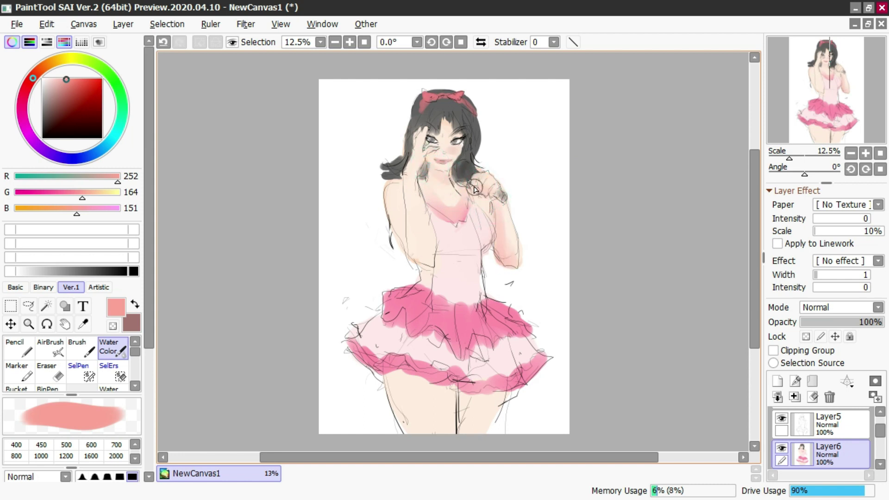
Step: Add salmon shading to the raised hand and along its forearm, undoing the unwanted strokes
{"action": "left_click_drag", "start_coordinate": [421, 149], "coordinate": [425, 128]}
{"action": "key", "text": "ctrl+z"}
{"action": "mouse_move", "coordinate": [422, 161]}
{"action": "left_mouse_down"}
{"action": "mouse_move", "coordinate": [420, 194]}
{"action": "mouse_move", "coordinate": [422, 176]}
{"action": "mouse_move", "coordinate": [435, 256]}
{"action": "left_mouse_up"}
{"action": "key", "text": "ctrl+z"}
{"action": "key", "text": "ctrl+z"}
{"action": "key", "text": "ctrl+z"}
{"action": "mouse_move", "coordinate": [419, 186]}
{"action": "left_mouse_down"}
{"action": "mouse_move", "coordinate": [430, 249]}
{"action": "mouse_move", "coordinate": [399, 233]}
{"action": "mouse_move", "coordinate": [397, 172]}
{"action": "mouse_move", "coordinate": [415, 267]}
{"action": "left_mouse_up"}
{"action": "key", "text": "ctrl+z"}
Step: Shade both thighs below the hem in salmon and blend them with the sampled light skin tone (RGB 255, 231, 218)
{"action": "left_click_drag", "start_coordinate": [418, 344], "coordinate": [432, 351]}
{"action": "mouse_move", "coordinate": [390, 374]}
{"action": "left_mouse_down"}
{"action": "mouse_move", "coordinate": [415, 440]}
{"action": "mouse_move", "coordinate": [410, 398]}
{"action": "left_mouse_up"}
{"action": "left_click_drag", "start_coordinate": [477, 394], "coordinate": [476, 434]}
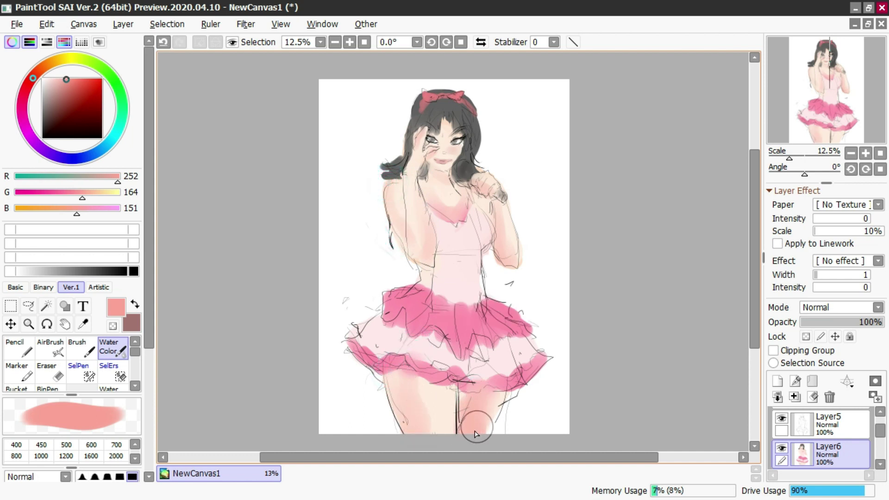
{"action": "key", "text": "ctrl+z"}
{"action": "mouse_move", "coordinate": [455, 391]}
{"action": "left_mouse_down"}
{"action": "mouse_move", "coordinate": [458, 443]}
{"action": "mouse_move", "coordinate": [464, 429]}
{"action": "left_mouse_up"}
{"action": "right_click", "coordinate": [482, 413]}
{"action": "mouse_move", "coordinate": [492, 395]}
{"action": "left_mouse_down"}
{"action": "mouse_move", "coordinate": [482, 440]}
{"action": "mouse_move", "coordinate": [461, 437]}
{"action": "left_mouse_up"}
{"action": "left_click_drag", "start_coordinate": [442, 302], "coordinate": [442, 316]}
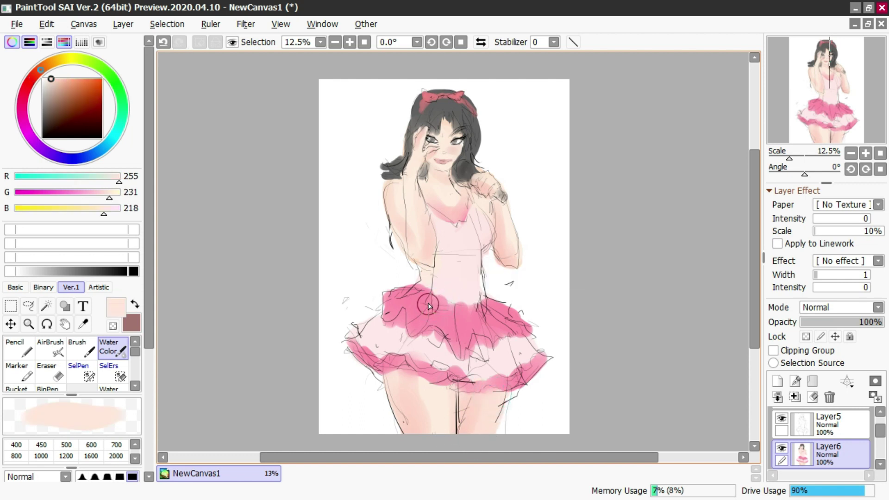
Step: Clean the bodice with sampled pale pink and redraw the neckline trim in pink (RGB 255, 151, 177)
{"action": "left_click", "coordinate": [435, 281], "text": "alt"}
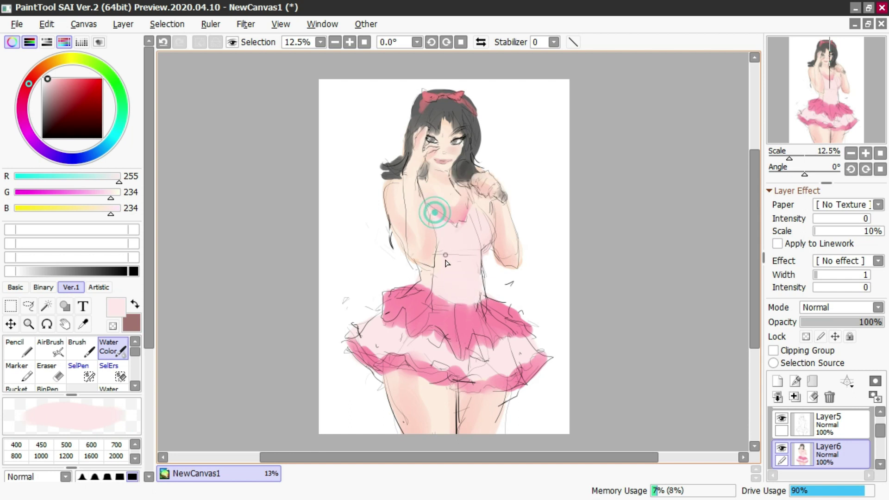
{"action": "left_click", "coordinate": [438, 307], "text": "alt"}
{"action": "key", "text": "n"}
{"action": "mouse_move", "coordinate": [442, 213]}
{"action": "left_mouse_down"}
{"action": "mouse_move", "coordinate": [458, 223]}
{"action": "mouse_move", "coordinate": [468, 203]}
{"action": "mouse_move", "coordinate": [426, 203]}
{"action": "left_mouse_up"}
{"action": "key", "text": "ctrl+z"}
{"action": "key", "text": "ctrl+y"}
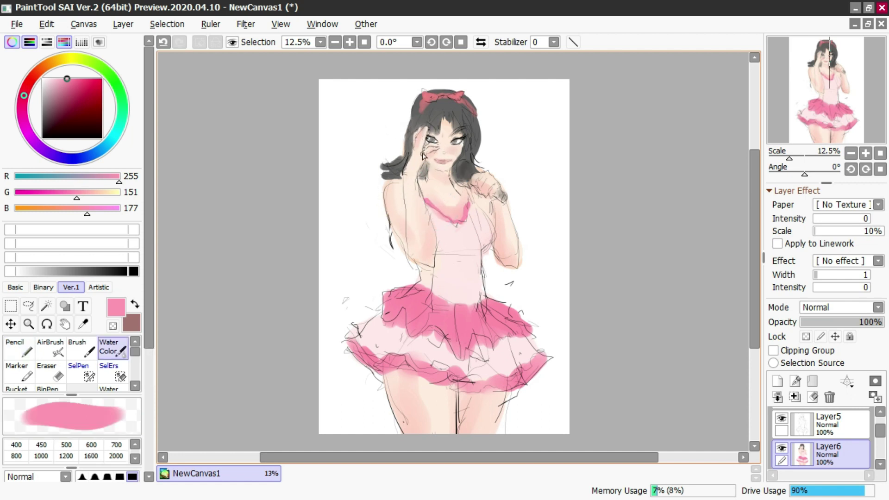
Step: Touch up the hair beside the raised hand in grey (RGB 106, 105, 104) and sharpen the bow in red (RGB 235, 128, 129)
{"action": "right_click", "coordinate": [416, 127]}
{"action": "right_click", "coordinate": [419, 120]}
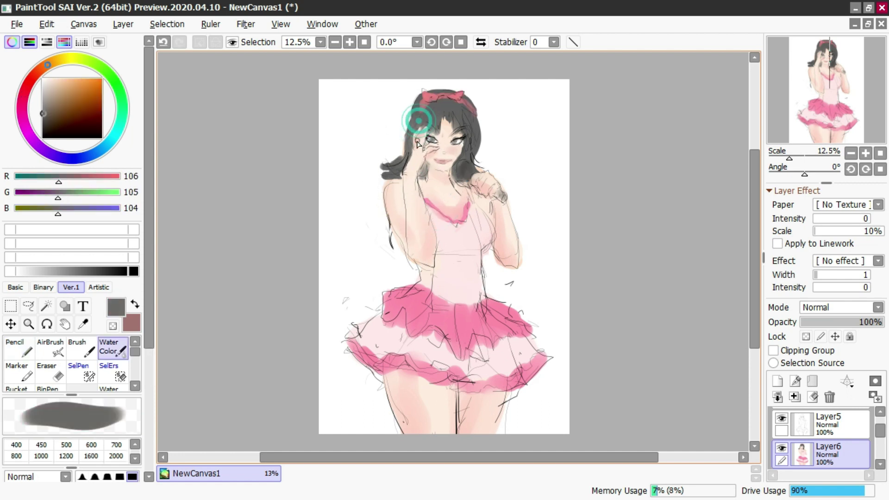
{"action": "left_click", "coordinate": [424, 97], "text": "alt"}
{"action": "key", "text": "n"}
{"action": "key", "text": "ctrl+z"}
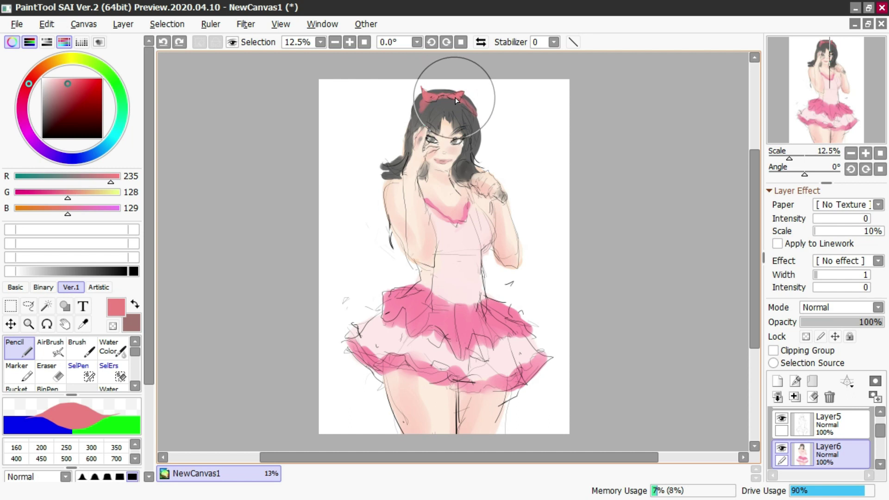
Step: Touch up the fringe in sampled grey (RGB 97, 97, 97) and clean the forehead with light skin tone (RGB 255, 236, 222)
{"action": "key", "text": "c"}
{"action": "left_click", "coordinate": [436, 106], "text": "alt"}
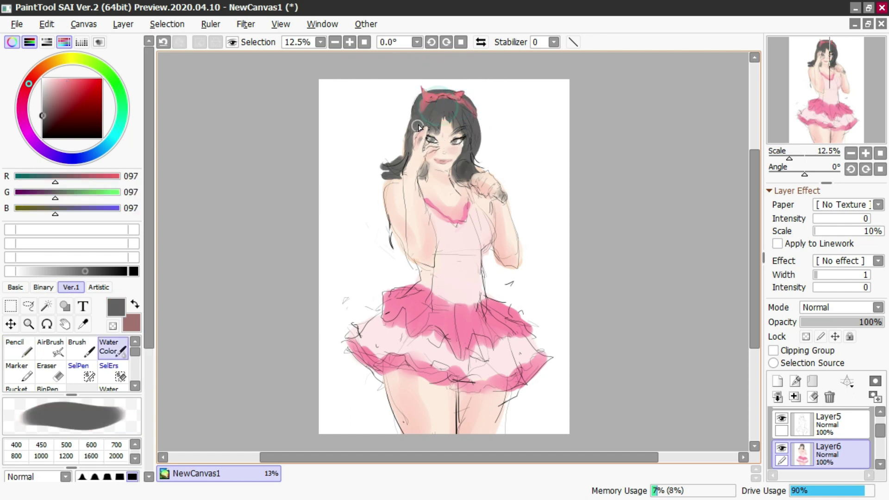
{"action": "left_click", "coordinate": [434, 110], "text": "alt"}
{"action": "left_click", "coordinate": [448, 131], "text": "alt"}
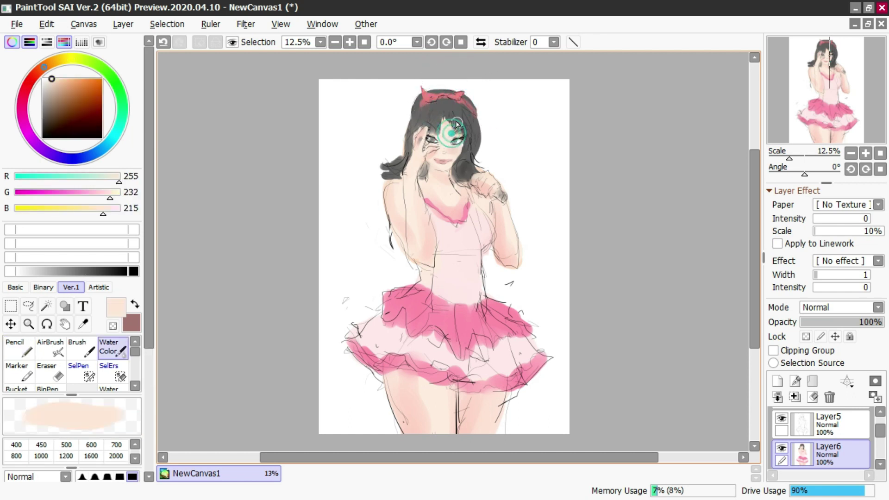
{"action": "left_click", "coordinate": [444, 133], "text": "alt"}
{"action": "left_click", "coordinate": [447, 129], "text": "alt"}
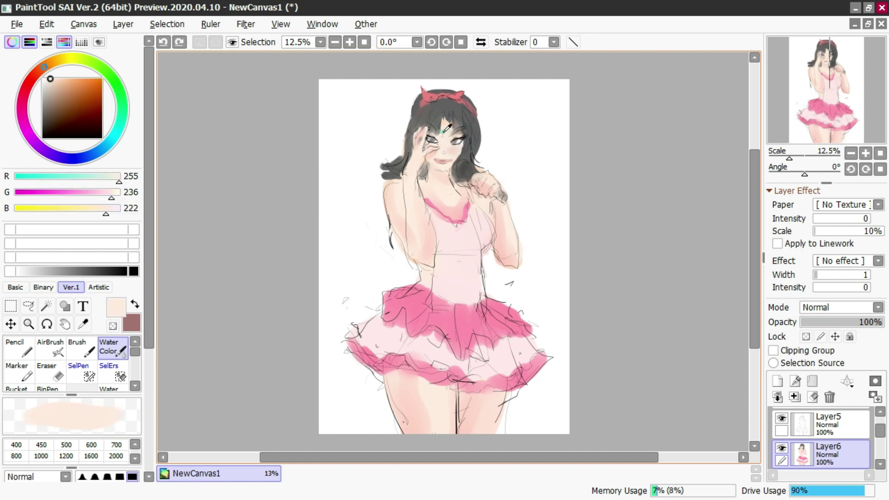
{"action": "left_click_drag", "start_coordinate": [455, 138], "coordinate": [464, 139]}
Step: Reshape the flicked hair ends beside the raised arm and fill out the hair behind the microphone in grey (RGB 117, 113, 110)
{"action": "key", "text": "e"}
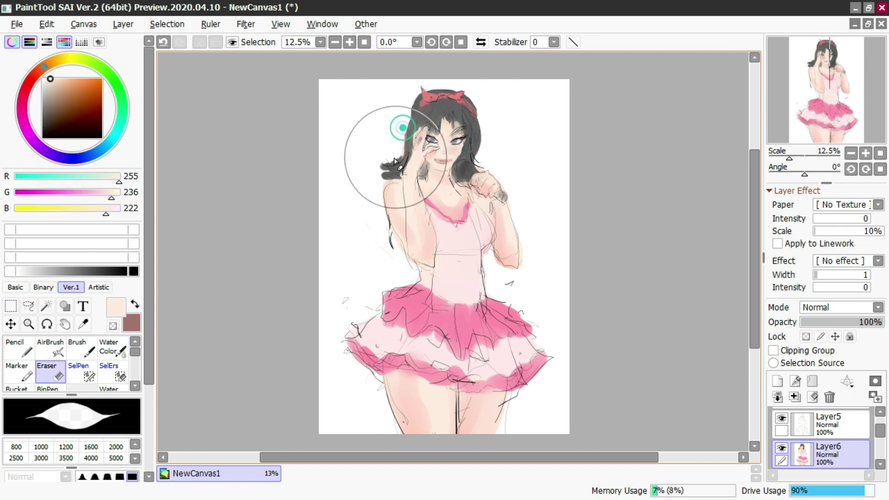
{"action": "left_click", "coordinate": [410, 133], "text": "alt"}
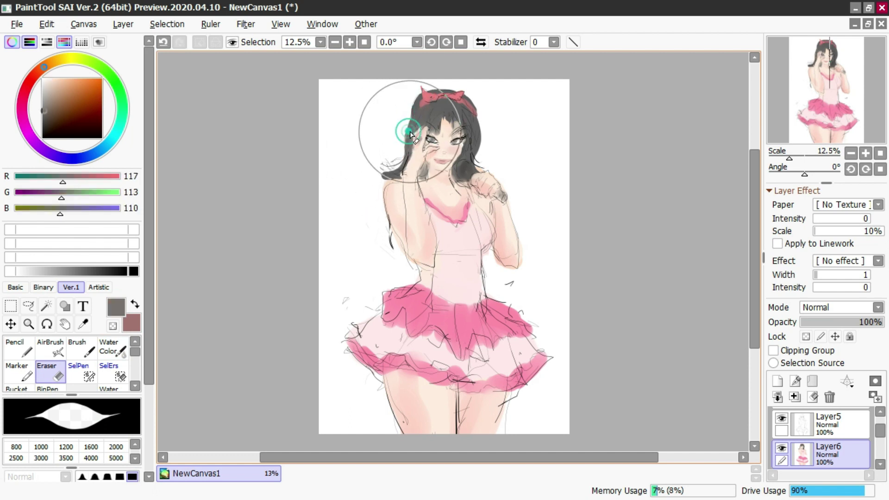
{"action": "key", "text": "e"}
{"action": "key", "text": "ctrl+z"}
{"action": "left_click_drag", "start_coordinate": [408, 151], "coordinate": [388, 166]}
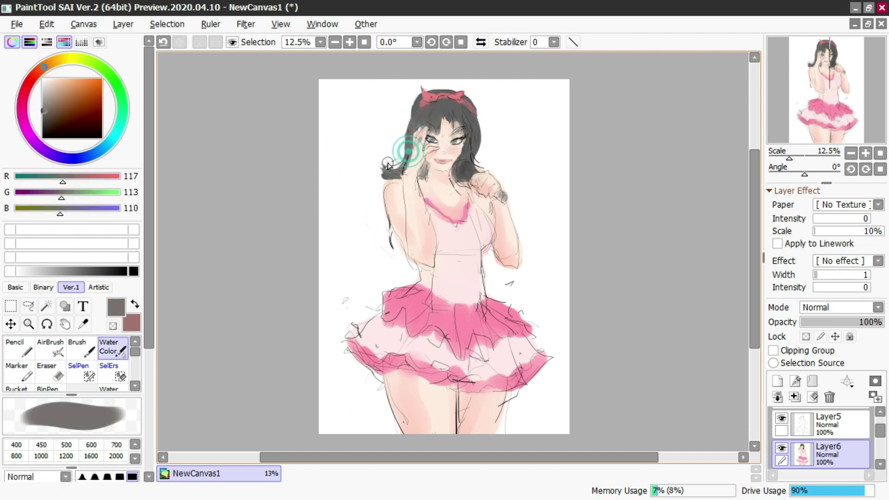
{"action": "key", "text": "e"}
{"action": "left_click", "coordinate": [387, 156]}
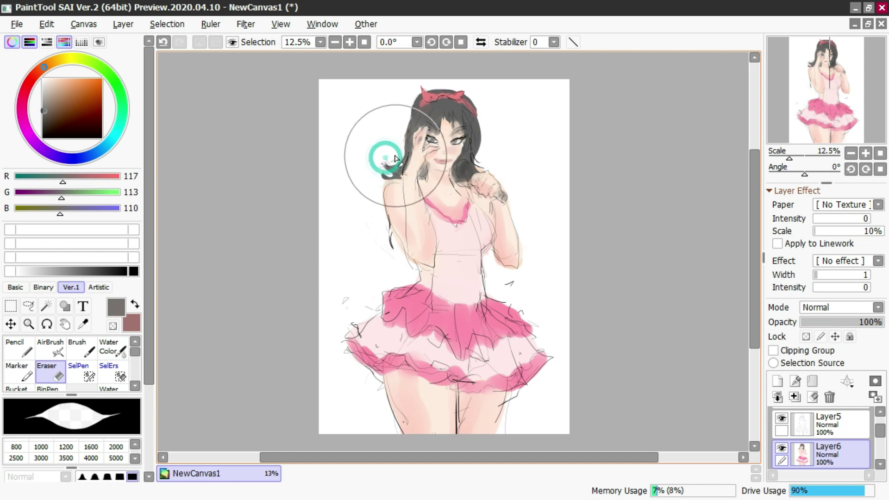
{"action": "key", "text": "e"}
{"action": "left_click", "coordinate": [464, 158]}
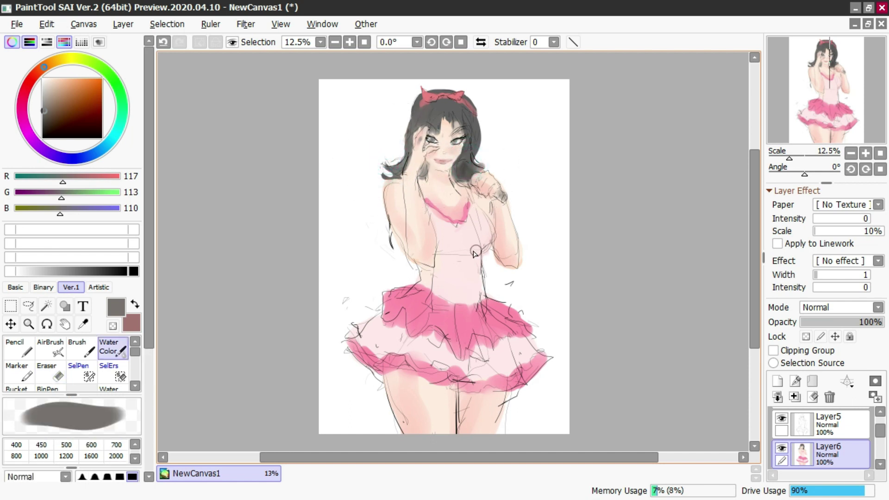
Step: Extend the upper ruffle's outer edge in pink (RGB 255, 149, 176) and erase the stray Layer5 lines beside the raised arm
{"action": "left_click", "coordinate": [390, 313], "text": "alt"}
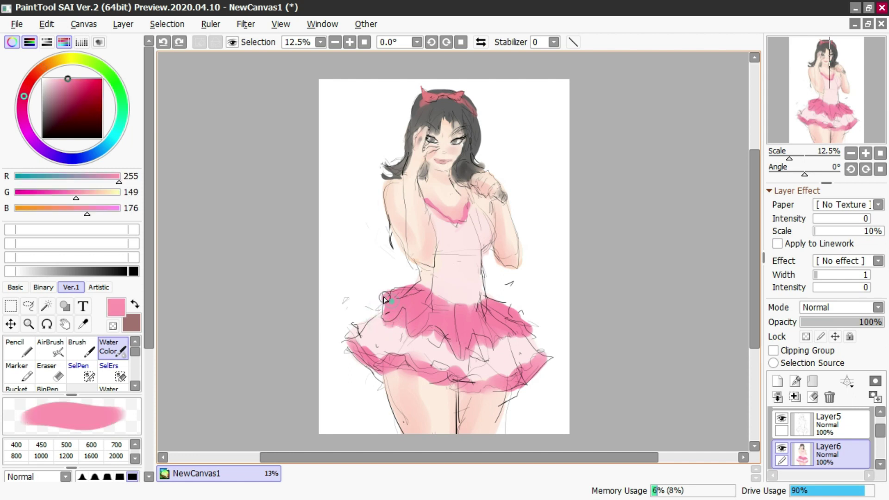
{"action": "left_click", "coordinate": [801, 428]}
{"action": "key", "text": "e"}
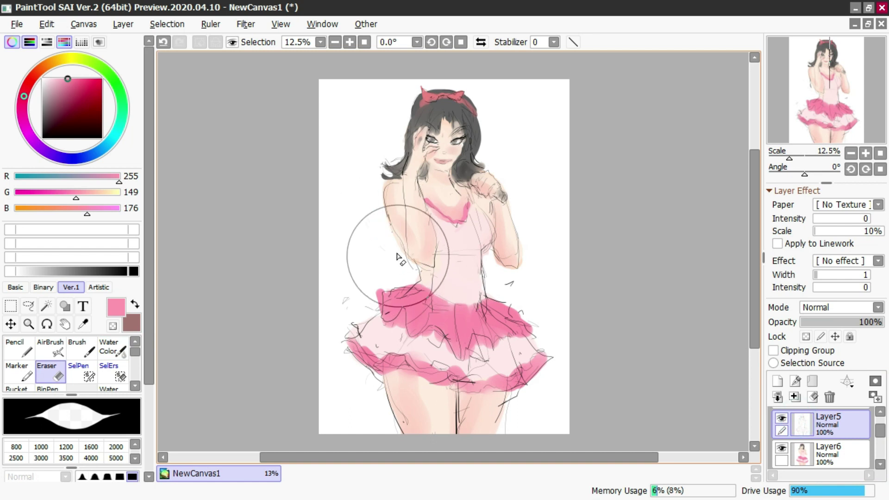
Step: Fill the side of the waist below the raised arm's elbow in pale pink (RGB 255, 234, 233)
{"action": "key", "text": "c"}
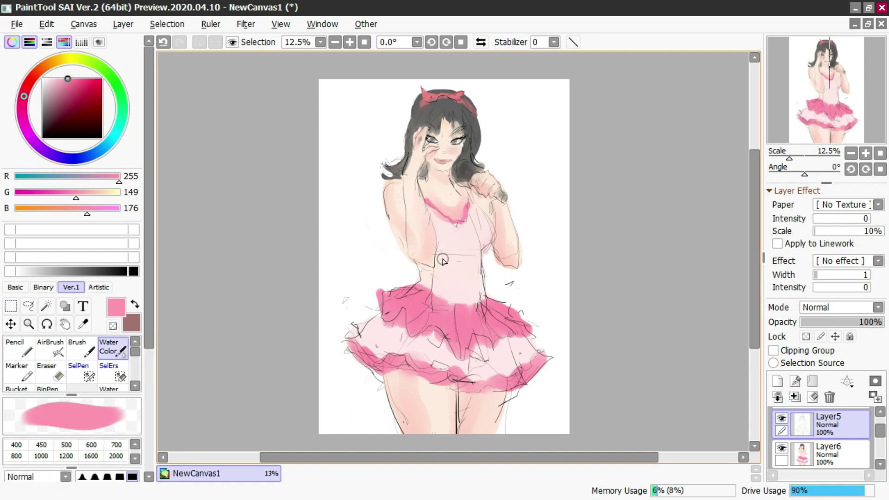
{"action": "right_click", "coordinate": [441, 266]}
{"action": "left_click_drag", "start_coordinate": [440, 275], "coordinate": [426, 285]}
Step: Erase the stray sketch mark below the microphone arm's elbow and merge Layer5 with Layer6
{"action": "left_click", "coordinate": [806, 446]}
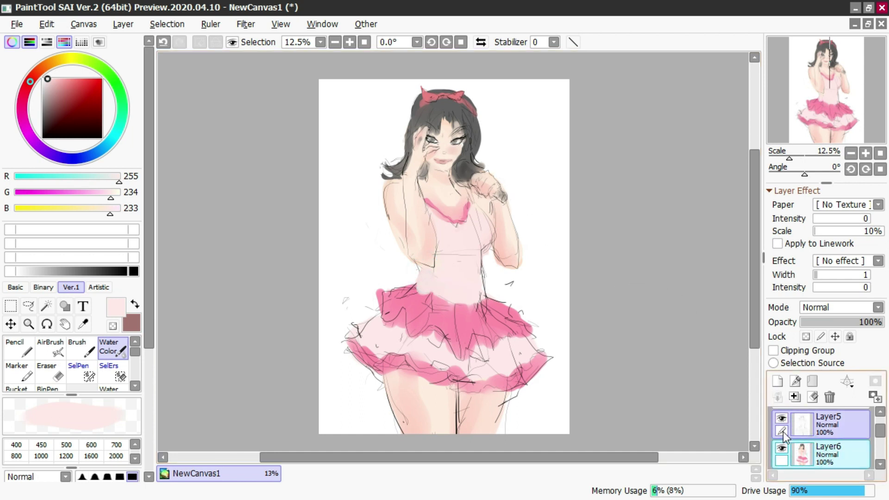
{"action": "left_click", "coordinate": [815, 424]}
{"action": "key", "text": "w"}
{"action": "left_click", "coordinate": [511, 298]}
{"action": "key", "text": "ctrl+z"}
{"action": "key", "text": "e"}
{"action": "left_click_drag", "start_coordinate": [499, 274], "coordinate": [509, 280]}
{"action": "left_click", "coordinate": [807, 457], "text": "ctrl"}
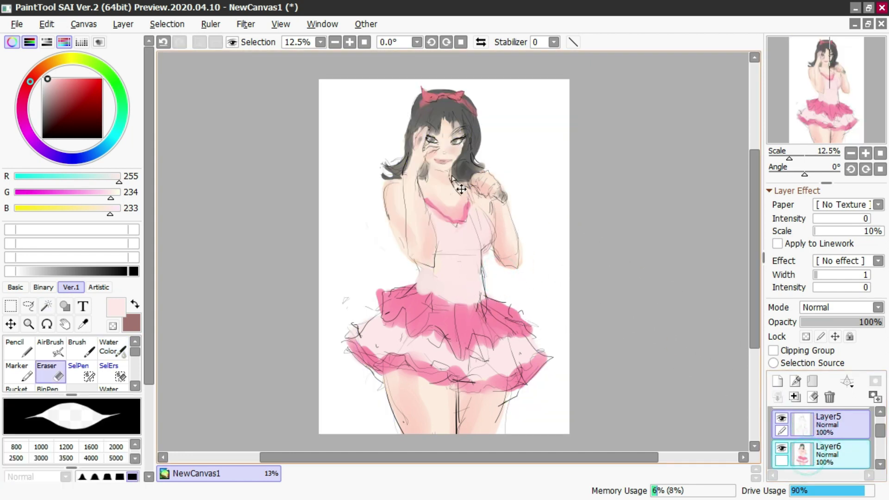
{"action": "key", "text": "ctrl+e"}
Step: Try shading the upper ruffle's folds in dark wine red (RGB 121, 42, 62) with the Marker
{"action": "key", "text": "c"}
{"action": "right_click", "coordinate": [392, 304]}
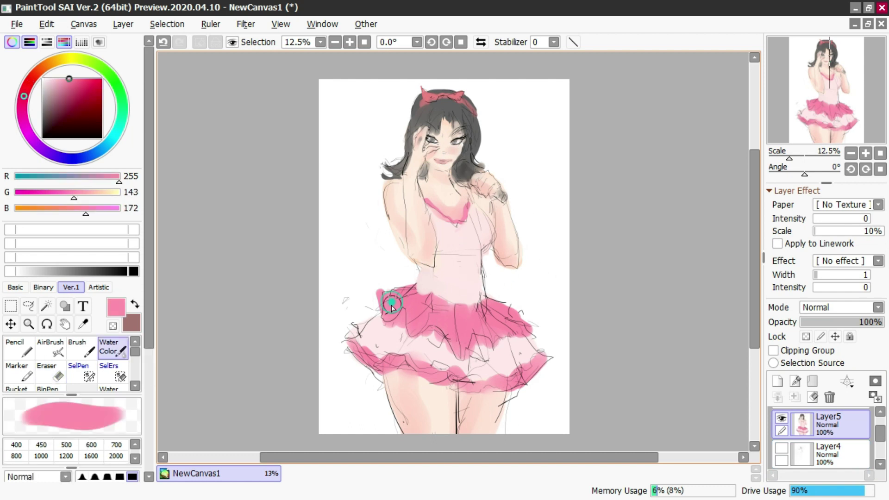
{"action": "key", "text": "m"}
{"action": "left_click_drag", "start_coordinate": [60, 100], "coordinate": [63, 110]}
{"action": "key", "text": "ctrl+z"}
{"action": "mouse_move", "coordinate": [408, 289]}
{"action": "left_mouse_down"}
{"action": "mouse_move", "coordinate": [426, 318]}
{"action": "mouse_move", "coordinate": [413, 328]}
{"action": "mouse_move", "coordinate": [427, 304]}
{"action": "left_mouse_up"}
{"action": "key", "text": "ctrl+z"}
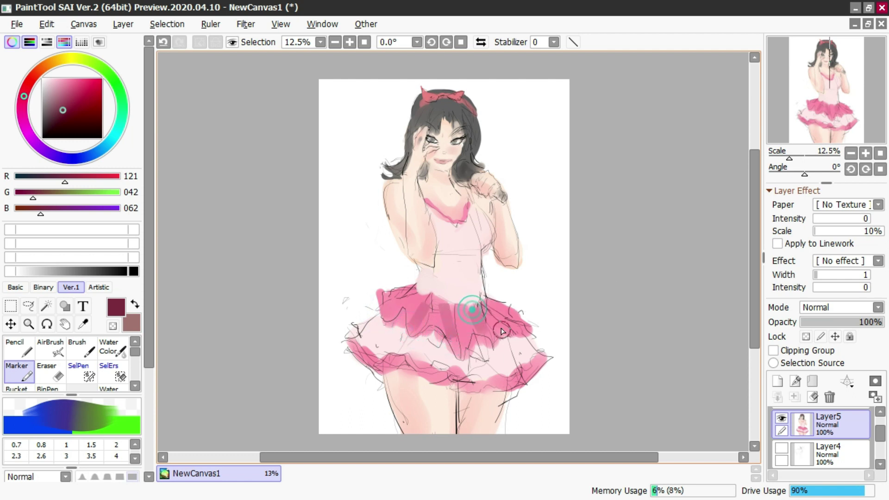
{"action": "key", "text": "ctrl+z"}
{"action": "key", "text": "ctrl+z"}
{"action": "key", "text": "ctrl+z"}
Step: Add a new layer and shade the upper ruffle's folds with the Water Color brush in dusty pink (RGB 201, 121, 141)
{"action": "left_click", "coordinate": [779, 396]}
{"action": "mouse_move", "coordinate": [409, 316]}
{"action": "left_mouse_down"}
{"action": "mouse_move", "coordinate": [426, 308]}
{"action": "mouse_move", "coordinate": [401, 328]}
{"action": "left_mouse_up"}
{"action": "key", "text": "ctrl+z"}
{"action": "key", "text": "ctrl+z"}
{"action": "key", "text": "c"}
{"action": "key", "text": "ctrl+z"}
{"action": "right_click", "coordinate": [432, 302]}
{"action": "left_click_drag", "start_coordinate": [432, 300], "coordinate": [410, 335]}
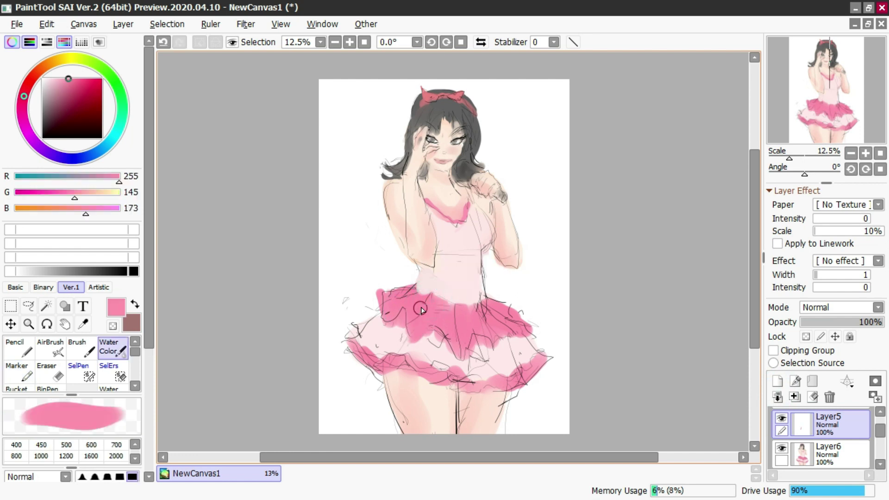
{"action": "left_click", "coordinate": [62, 91]}
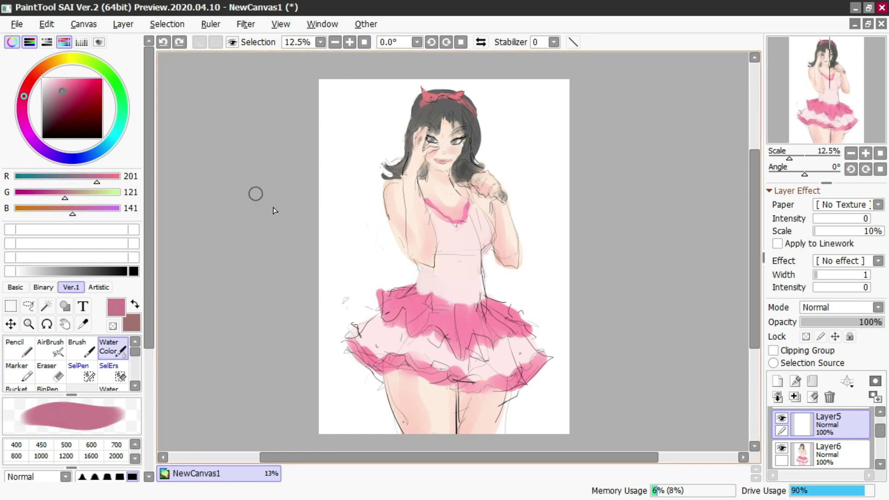
{"action": "left_click_drag", "start_coordinate": [429, 299], "coordinate": [413, 332]}
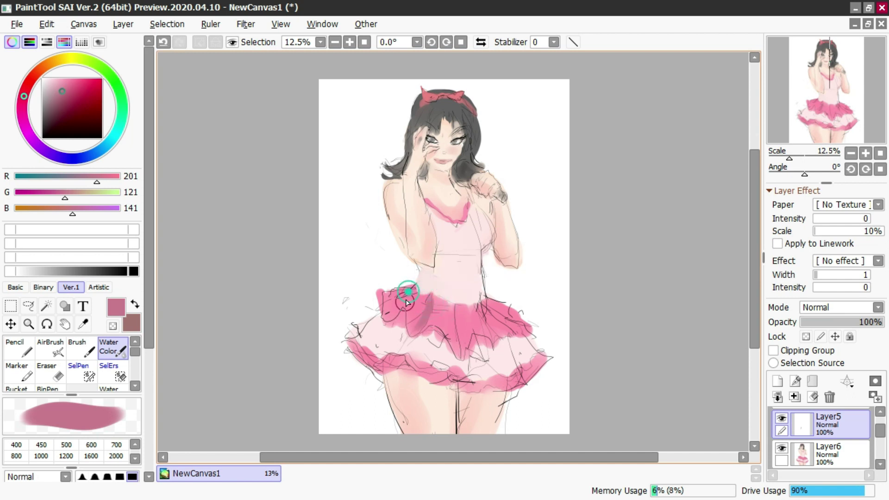
{"action": "key", "text": "ctrl+z"}
{"action": "mouse_move", "coordinate": [462, 311]}
{"action": "left_mouse_down"}
{"action": "mouse_move", "coordinate": [470, 341]}
{"action": "mouse_move", "coordinate": [462, 358]}
{"action": "mouse_move", "coordinate": [491, 338]}
{"action": "left_mouse_up"}
{"action": "mouse_move", "coordinate": [490, 300]}
{"action": "left_mouse_down"}
{"action": "mouse_move", "coordinate": [528, 335]}
{"action": "mouse_move", "coordinate": [515, 309]}
{"action": "left_mouse_up"}
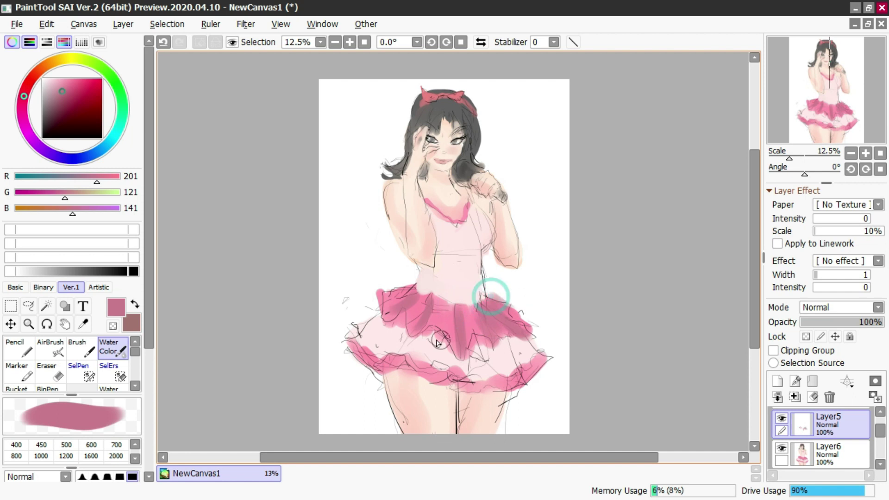
Step: Shade the hem trim in dusty pink and the lower ruffle's folds in sampled lighter pink (RGB 220, 161, 174)
{"action": "mouse_move", "coordinate": [473, 379]}
{"action": "left_mouse_down"}
{"action": "mouse_move", "coordinate": [547, 362]}
{"action": "mouse_move", "coordinate": [415, 373]}
{"action": "left_mouse_up"}
{"action": "mouse_move", "coordinate": [401, 331]}
{"action": "left_mouse_down"}
{"action": "mouse_move", "coordinate": [381, 357]}
{"action": "mouse_move", "coordinate": [406, 345]}
{"action": "left_mouse_up"}
{"action": "key", "text": "ctrl+z"}
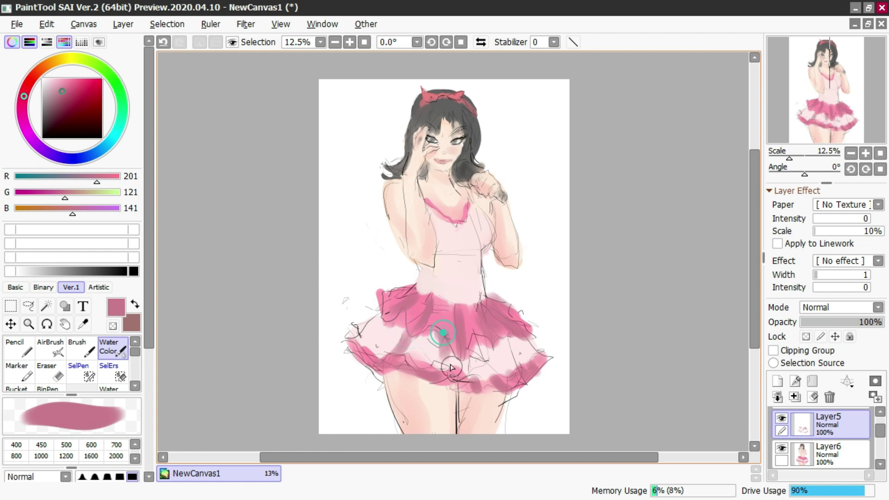
{"action": "left_click", "coordinate": [430, 349], "text": "alt"}
{"action": "left_click", "coordinate": [468, 350], "text": "alt"}
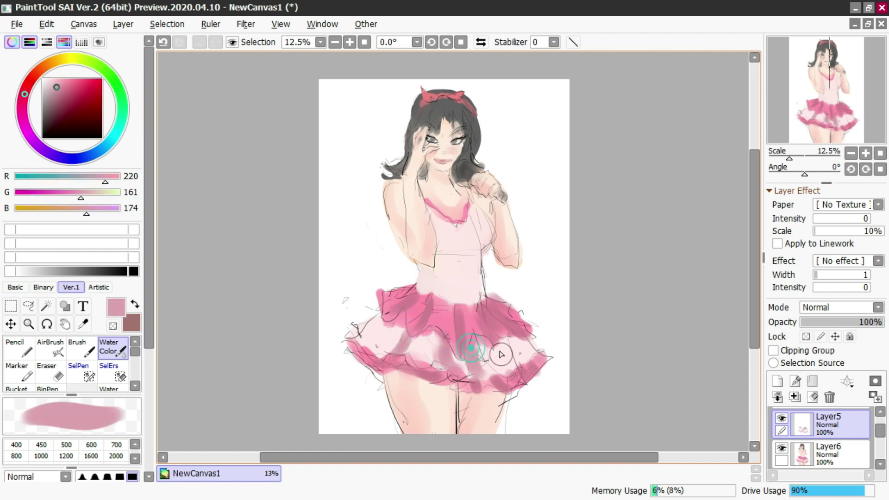
{"action": "left_click_drag", "start_coordinate": [498, 339], "coordinate": [535, 355]}
{"action": "left_click_drag", "start_coordinate": [516, 326], "coordinate": [543, 352]}
Step: Shade the bodice under the bust and down its side with a smaller brush in soft pink (RGB 234, 188, 196)
{"action": "mouse_move", "coordinate": [478, 288]}
{"action": "left_mouse_down"}
{"action": "mouse_move", "coordinate": [473, 256]}
{"action": "mouse_move", "coordinate": [472, 292]}
{"action": "mouse_move", "coordinate": [482, 300]}
{"action": "mouse_move", "coordinate": [479, 250]}
{"action": "mouse_move", "coordinate": [443, 251]}
{"action": "mouse_move", "coordinate": [451, 257]}
{"action": "mouse_move", "coordinate": [474, 242]}
{"action": "mouse_move", "coordinate": [449, 256]}
{"action": "mouse_move", "coordinate": [468, 246]}
{"action": "mouse_move", "coordinate": [443, 227]}
{"action": "mouse_move", "coordinate": [463, 271]}
{"action": "mouse_move", "coordinate": [475, 236]}
{"action": "mouse_move", "coordinate": [435, 228]}
{"action": "mouse_move", "coordinate": [438, 251]}
{"action": "mouse_move", "coordinate": [452, 226]}
{"action": "mouse_move", "coordinate": [480, 235]}
{"action": "left_mouse_up"}
{"action": "key", "text": "ctrl+z"}
{"action": "key", "text": "ctrl+z"}
{"action": "key", "text": "bracketleft"}
{"action": "key", "text": "bracketleft"}
{"action": "left_click", "coordinate": [474, 239], "text": "alt"}
{"action": "key", "text": "ctrl+z"}
{"action": "left_click", "coordinate": [443, 233], "text": "alt"}
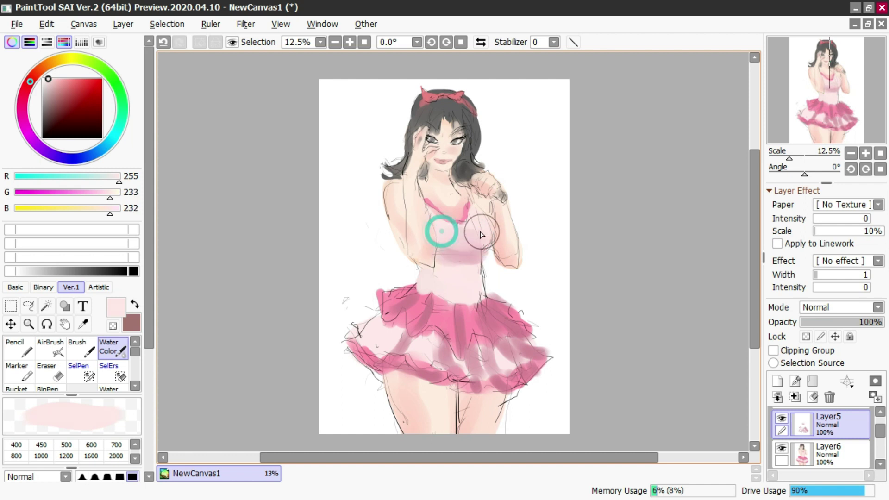
{"action": "left_click", "coordinate": [450, 252], "text": "alt"}
{"action": "left_click", "coordinate": [477, 257], "text": "alt"}
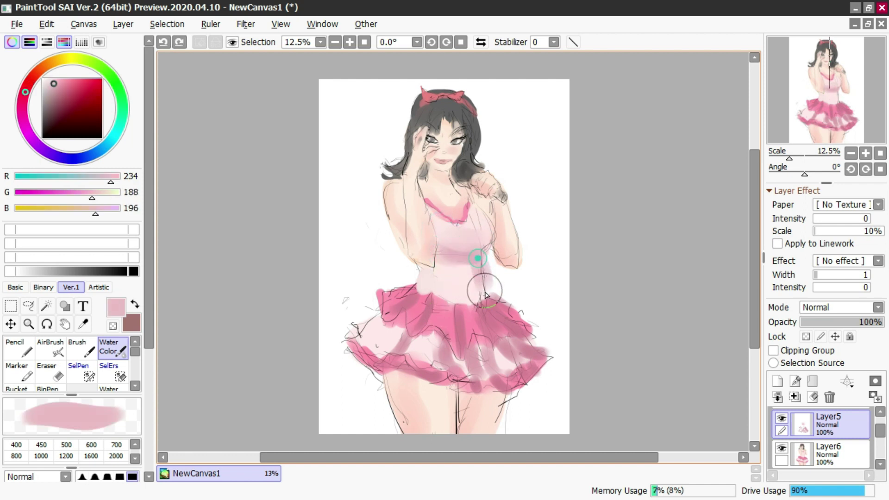
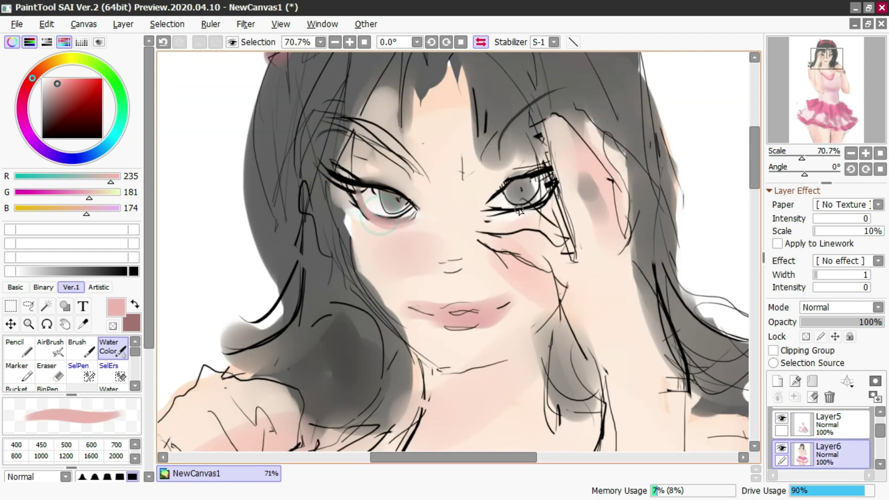
Step: Tint the lower eyelids on Layer6 in salmon pink (RGB 235, 181, 174) and compare the layers by toggling their visibility
{"action": "mouse_move", "coordinate": [520, 211]}
{"action": "left_mouse_down"}
{"action": "mouse_move", "coordinate": [532, 204]}
{"action": "mouse_move", "coordinate": [495, 210]}
{"action": "left_mouse_up"}
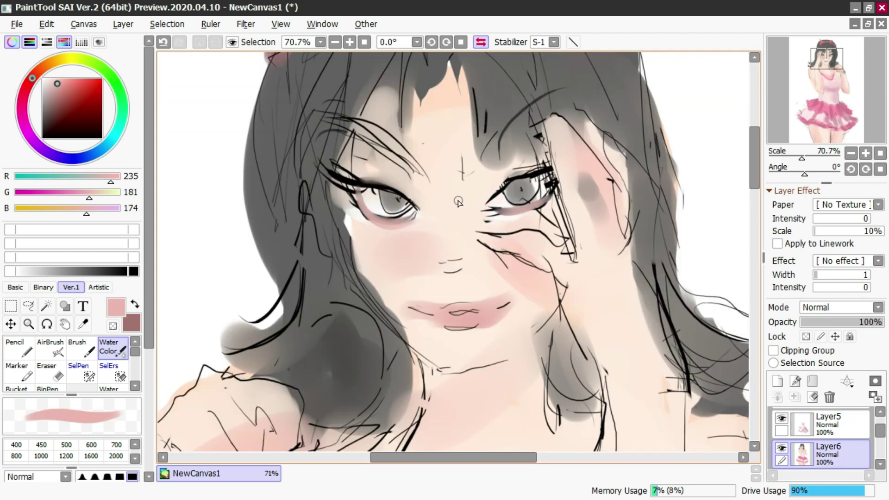
{"action": "scroll", "coordinate": [457, 202], "scroll_direction": "down", "scroll_amount": 5}
{"action": "scroll", "coordinate": [476, 187], "scroll_direction": "up", "scroll_amount": 2}
{"action": "left_click", "coordinate": [782, 448]}
{"action": "left_click", "coordinate": [782, 447]}
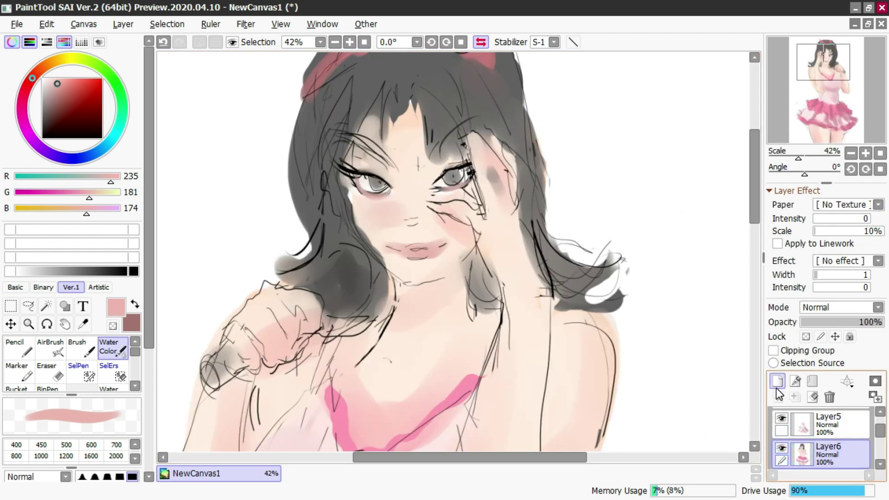
{"action": "left_click", "coordinate": [781, 418]}
{"action": "left_click", "coordinate": [781, 418]}
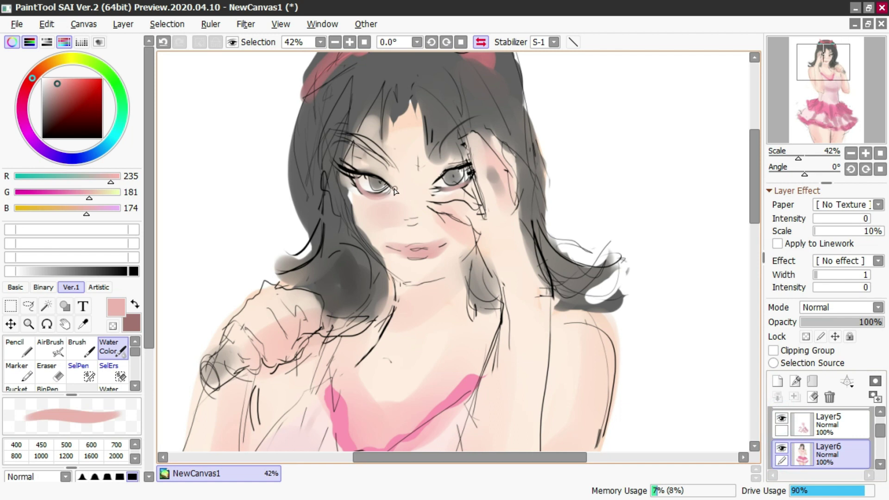
Step: Shade the upper lid of the uncovered eye in greyish beige (RGB 186, 172, 162) with the AirBrush
{"action": "left_click", "coordinate": [357, 190], "text": "alt"}
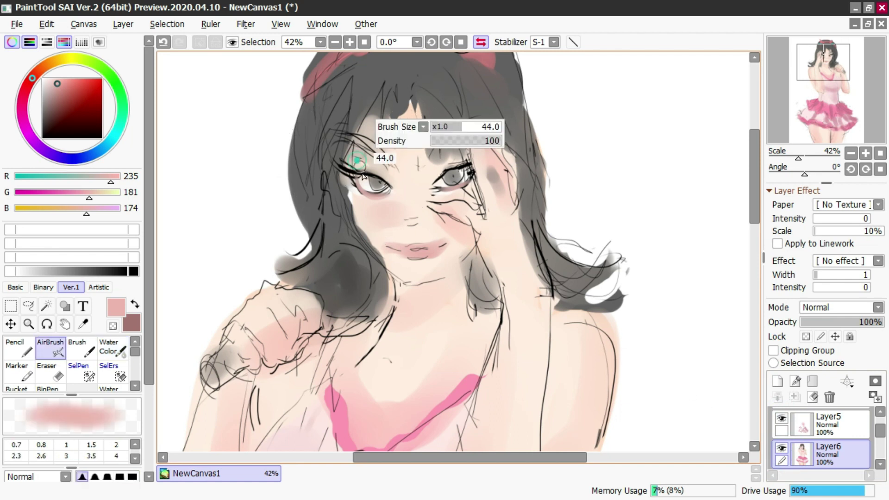
{"action": "left_click_drag", "start_coordinate": [379, 185], "coordinate": [366, 176]}
{"action": "left_click", "coordinate": [354, 173], "text": "alt"}
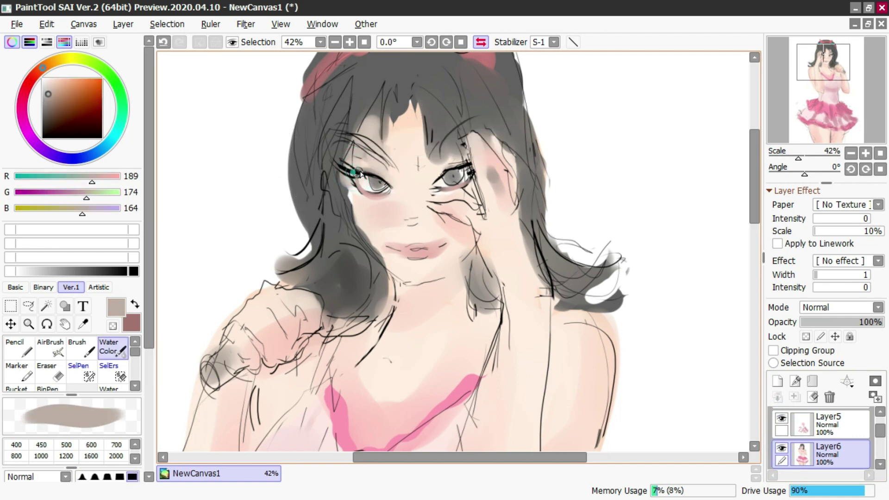
{"action": "key", "text": "v"}
{"action": "left_click", "coordinate": [355, 175], "text": "alt"}
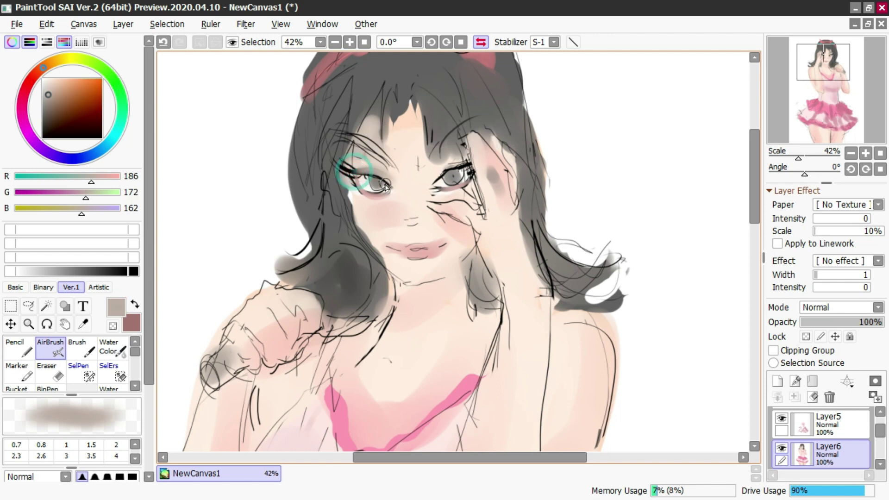
{"action": "key", "text": "c"}
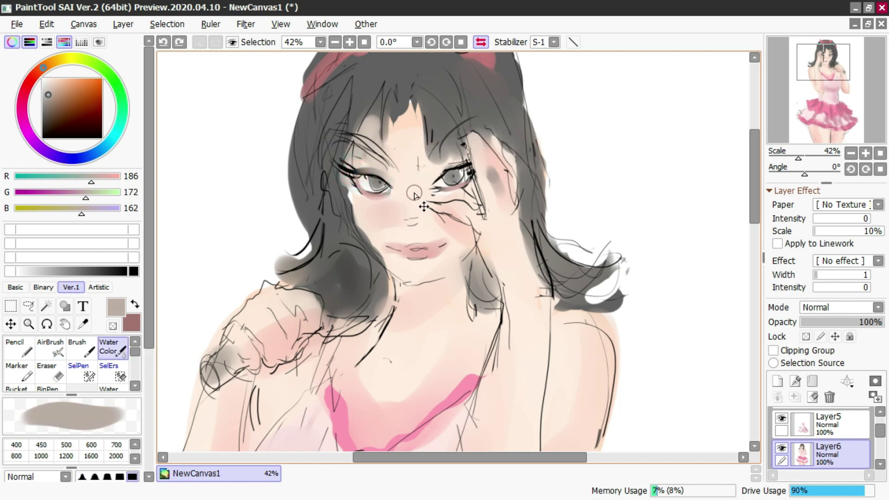
Step: Clean up the mouth corners in light skin tone (RGB 255, 238, 224) and touch up the lid of the eye beside the hand
{"action": "left_click", "coordinate": [430, 241], "text": "alt"}
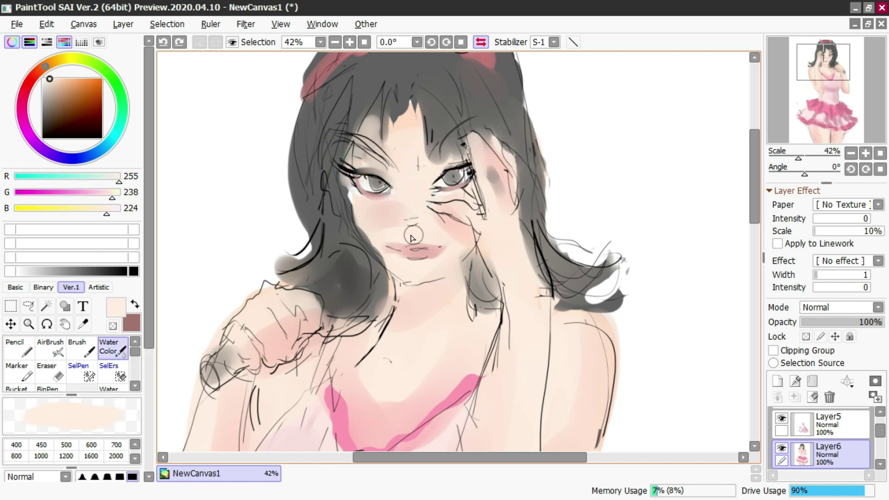
{"action": "left_click_drag", "start_coordinate": [450, 163], "coordinate": [442, 164]}
{"action": "left_click", "coordinate": [452, 168], "text": "alt"}
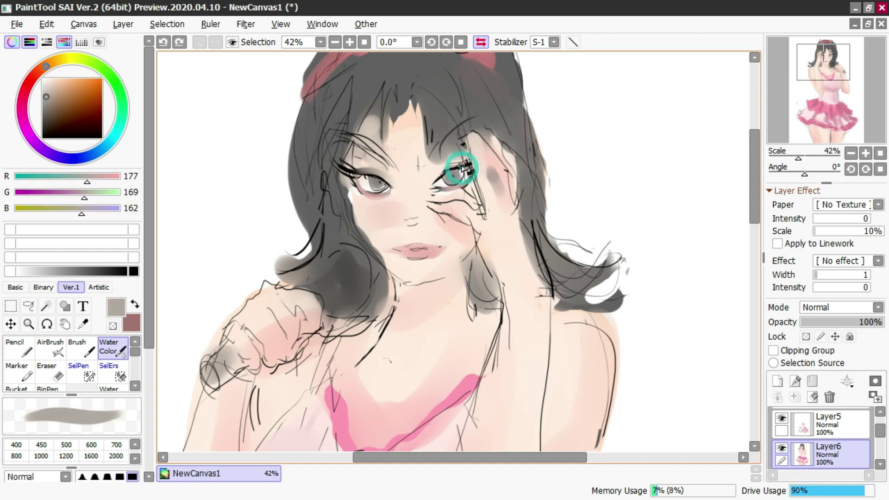
{"action": "left_click", "coordinate": [467, 168], "text": "alt"}
Step: Merge Layer5 and Layer6 into one layer and add a new empty layer above it
{"action": "left_click", "coordinate": [783, 420]}
{"action": "left_click", "coordinate": [783, 421]}
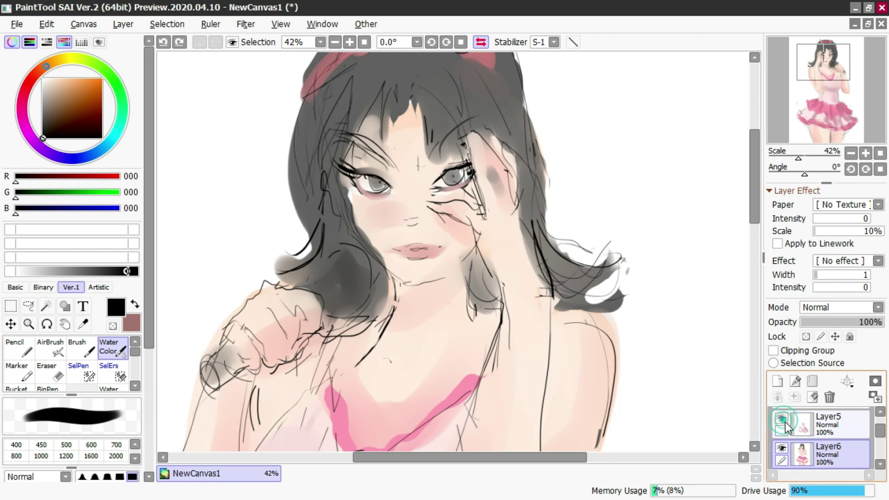
{"action": "left_click", "coordinate": [800, 421]}
{"action": "left_click", "coordinate": [802, 450], "text": "shift"}
{"action": "left_click", "coordinate": [781, 398]}
{"action": "left_click", "coordinate": [776, 381]}
Step: Retouch the lid and edges of the uncovered eye in greyish brown (RGB 128, 118, 111) and light skin tone (RGB 241, 223, 209)
{"action": "left_click", "coordinate": [358, 172], "text": "alt"}
{"action": "left_click", "coordinate": [353, 175], "text": "alt"}
{"action": "left_click", "coordinate": [355, 174], "text": "alt"}
{"action": "key", "text": "ctrl+z"}
{"action": "mouse_move", "coordinate": [357, 179]}
{"action": "left_mouse_down"}
{"action": "mouse_move", "coordinate": [384, 188]}
{"action": "mouse_move", "coordinate": [378, 198]}
{"action": "left_mouse_up"}
{"action": "left_click_drag", "start_coordinate": [338, 162], "coordinate": [392, 187]}
{"action": "key", "text": "b"}
{"action": "left_click", "coordinate": [352, 172], "text": "alt"}
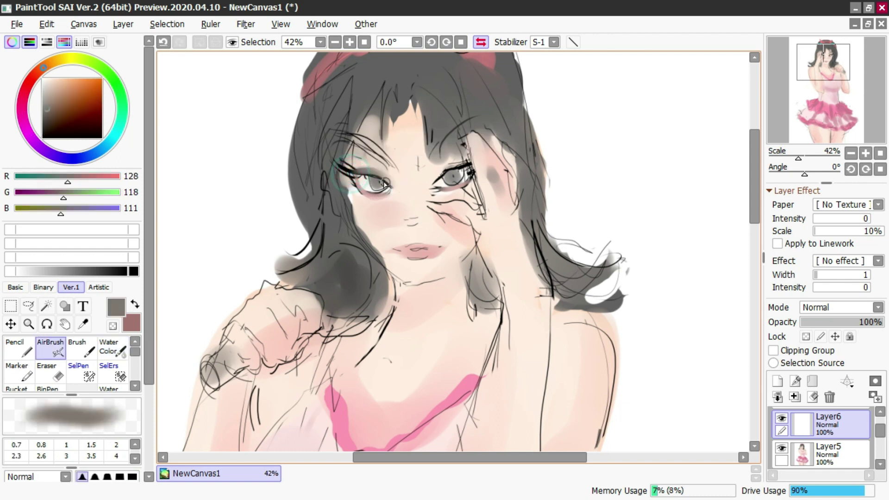
{"action": "left_click", "coordinate": [354, 172], "text": "alt"}
{"action": "left_click", "coordinate": [397, 187], "text": "alt"}
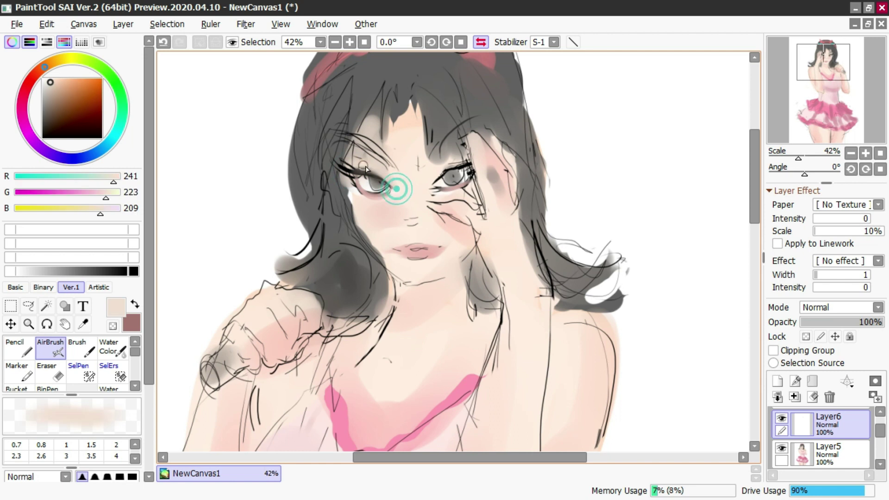
Step: Try to redefine the inner corner of the eye beside the hand in black and light skin tone (RGB 255, 237, 222)
{"action": "left_click", "coordinate": [446, 176], "text": "alt"}
{"action": "left_click", "coordinate": [457, 167], "text": "alt"}
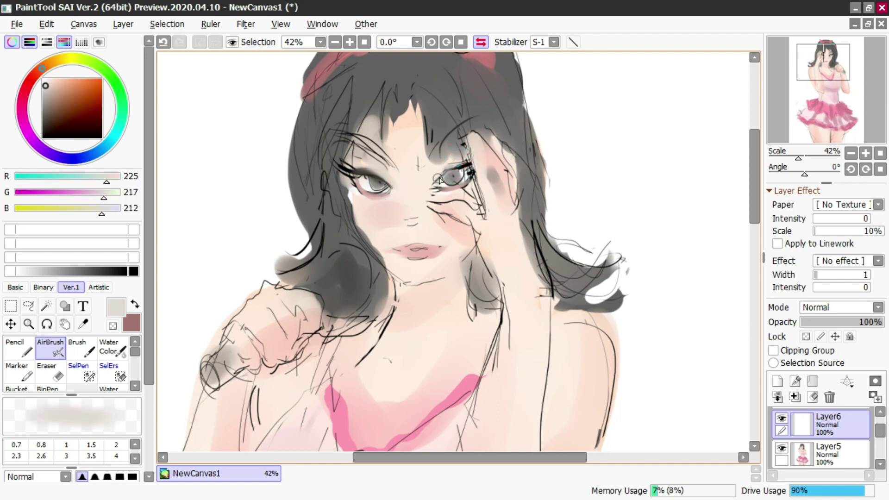
{"action": "key", "text": "ctrl+z"}
{"action": "left_click", "coordinate": [461, 163], "text": "alt"}
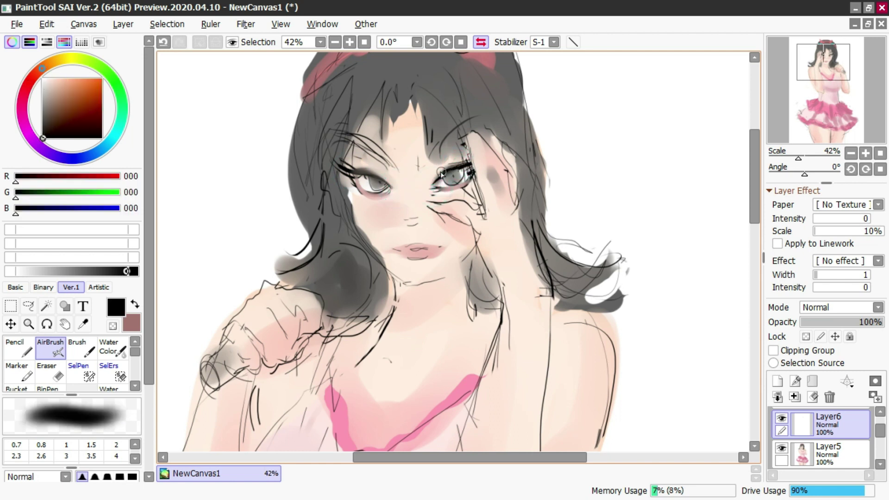
{"action": "key", "text": "c"}
{"action": "left_click", "coordinate": [466, 162], "text": "alt"}
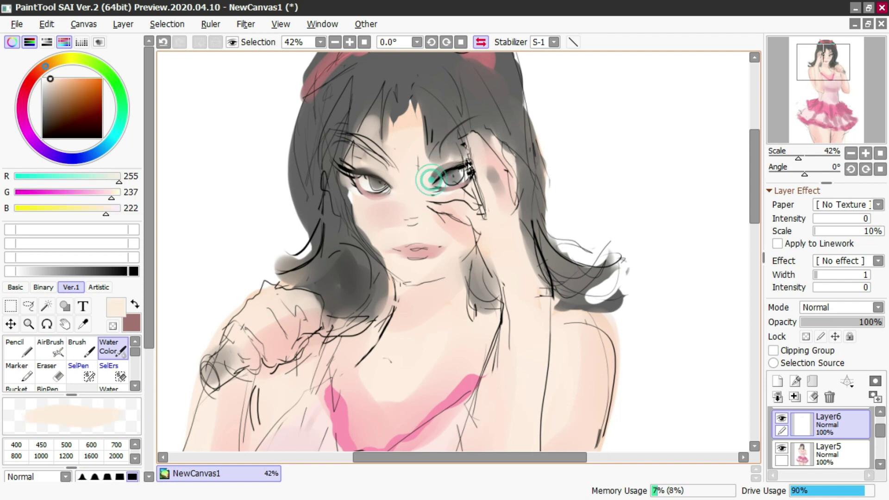
{"action": "left_click_drag", "start_coordinate": [431, 180], "coordinate": [466, 173]}
{"action": "key", "text": "ctrl+z"}
{"action": "key", "text": "ctrl+z"}
{"action": "left_click", "coordinate": [366, 122], "text": "alt"}
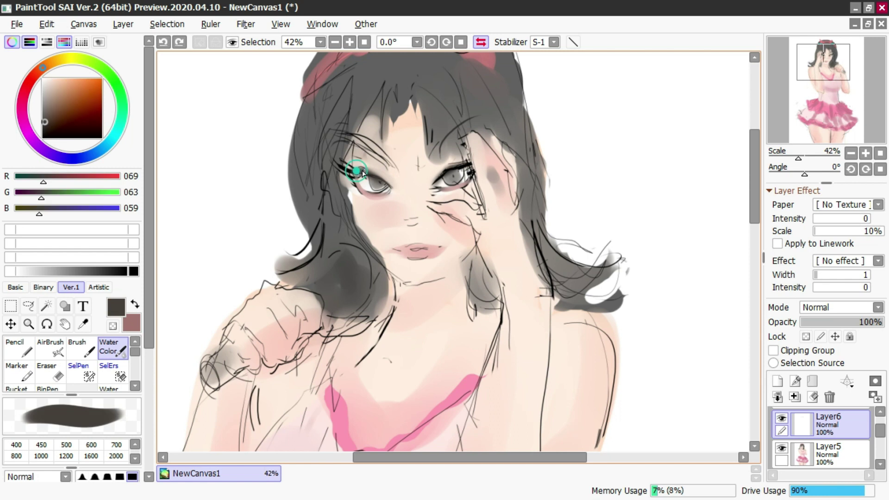
{"action": "key", "text": "n"}
{"action": "key", "text": "c"}
{"action": "mouse_move", "coordinate": [368, 140]}
{"action": "left_mouse_down"}
{"action": "mouse_move", "coordinate": [398, 158]}
{"action": "mouse_move", "coordinate": [376, 139]}
{"action": "left_mouse_up"}
{"action": "left_click_drag", "start_coordinate": [403, 165], "coordinate": [366, 135]}
{"action": "key", "text": "ctrl+z"}
{"action": "key", "text": "ctrl+z"}
Step: Cover the old brow lines above the uncovered eye and paint a grey hair strand (RGB 98, 97, 97) falling over the forehead
{"action": "left_click", "coordinate": [397, 143], "text": "alt"}
{"action": "left_click", "coordinate": [367, 103], "text": "alt"}
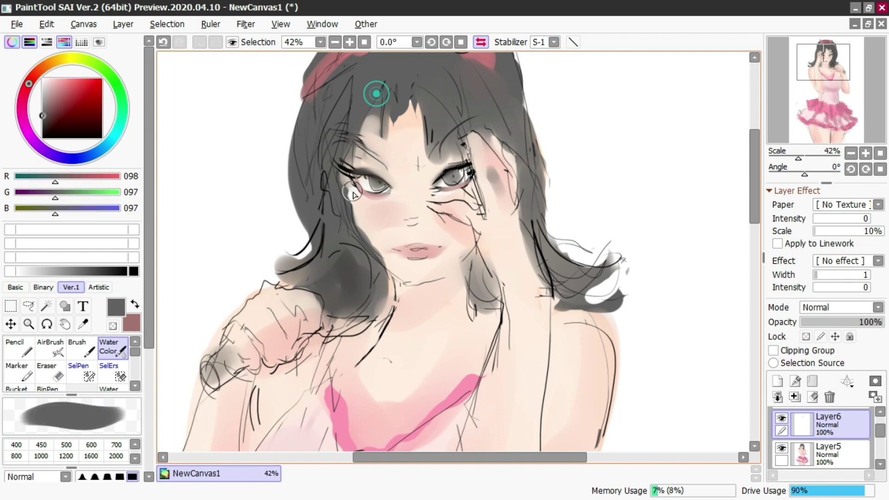
{"action": "mouse_move", "coordinate": [391, 101]}
{"action": "left_mouse_down"}
{"action": "mouse_move", "coordinate": [400, 158]}
{"action": "mouse_move", "coordinate": [387, 171]}
{"action": "mouse_move", "coordinate": [370, 158]}
{"action": "left_mouse_up"}
{"action": "key", "text": "ctrl+z"}
{"action": "left_click_drag", "start_coordinate": [384, 85], "coordinate": [366, 168]}
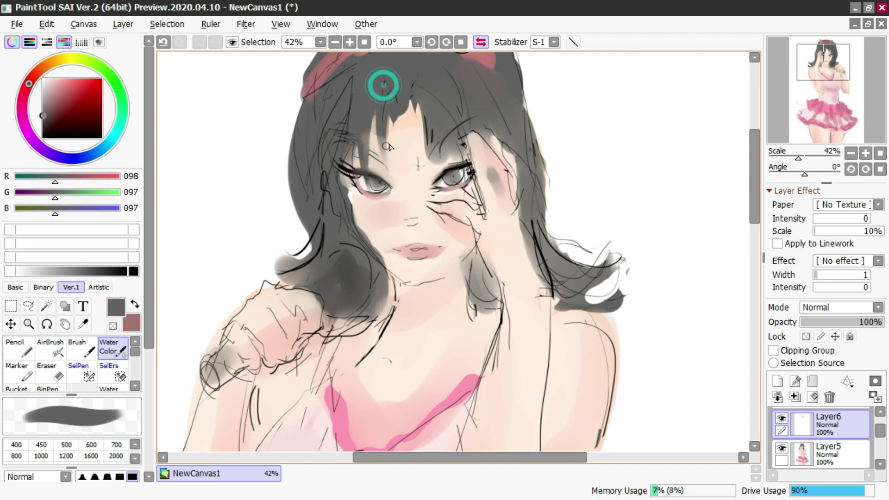
Step: Refine the bangs and the forehead gaps between them in beige (RGB 217, 202, 190), light skin (RGB 255, 232, 214) and grey (RGB 98, 97, 97)
{"action": "left_click", "coordinate": [451, 163], "text": "alt"}
{"action": "left_click", "coordinate": [450, 154], "text": "alt"}
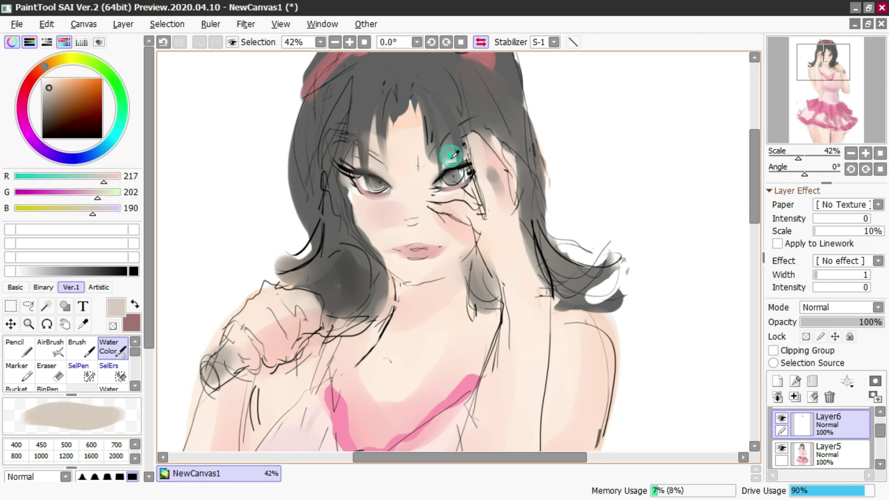
{"action": "left_click", "coordinate": [415, 130], "text": "alt"}
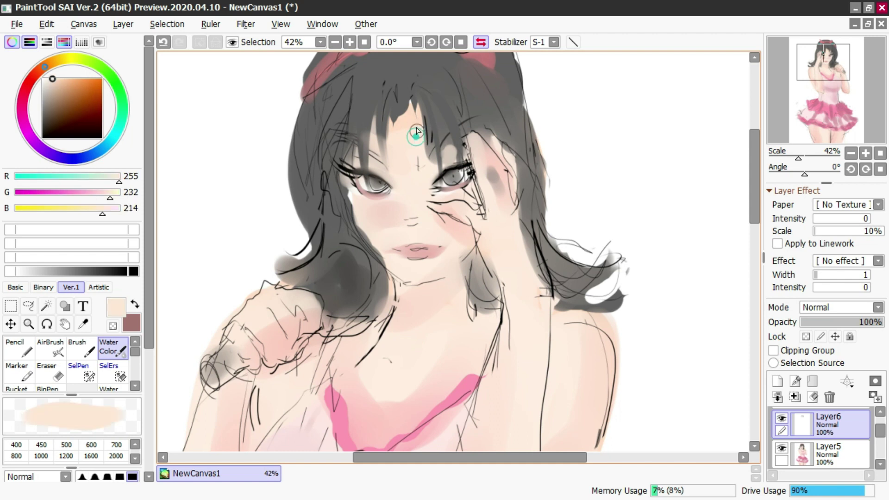
{"action": "left_click", "coordinate": [391, 114], "text": "alt"}
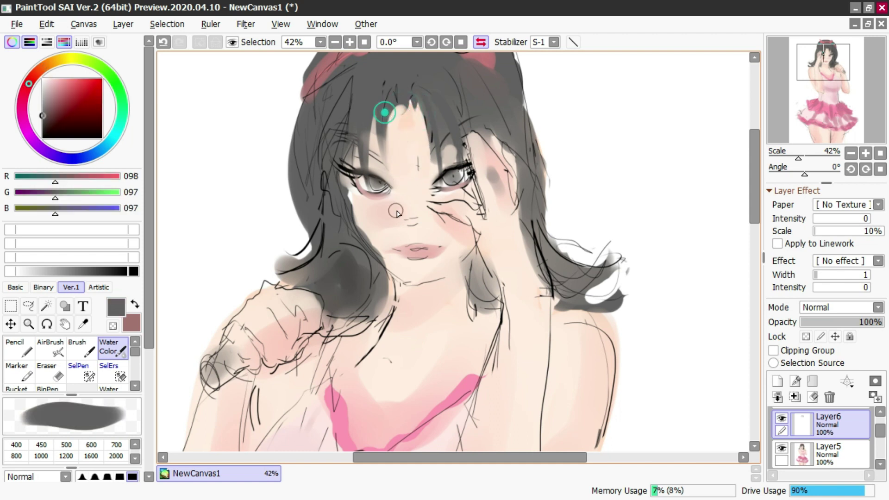
Step: Shade the side of the nose with the AirBrush and soften it in light skin tone (RGB 252, 232, 218) with Water Color
{"action": "left_click", "coordinate": [356, 173], "text": "alt"}
{"action": "left_click", "coordinate": [377, 185], "text": "alt"}
{"action": "left_click", "coordinate": [380, 198], "text": "alt"}
{"action": "key", "text": "b"}
{"action": "key", "text": "bracketright"}
{"action": "left_click_drag", "start_coordinate": [417, 189], "coordinate": [414, 233]}
{"action": "key", "text": "bracketright"}
{"action": "left_click_drag", "start_coordinate": [417, 186], "coordinate": [428, 228]}
{"action": "left_click", "coordinate": [406, 189], "text": "alt"}
{"action": "key", "text": "c"}
{"action": "left_click", "coordinate": [403, 170], "text": "alt"}
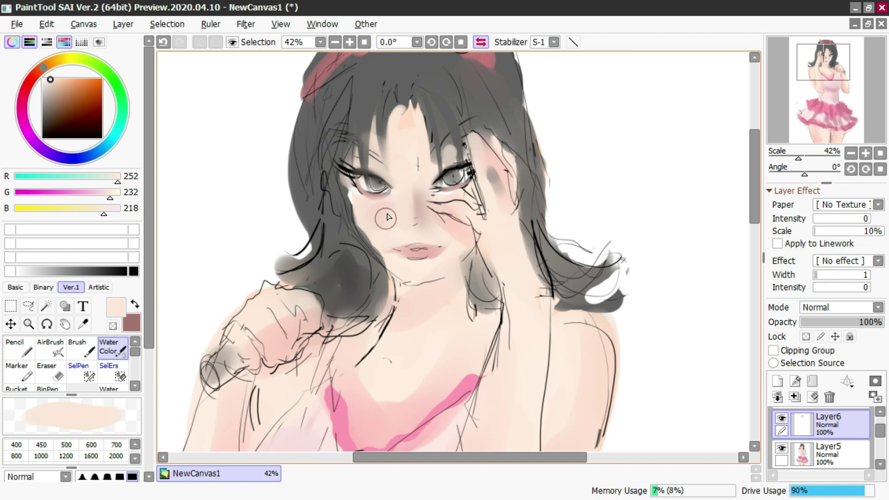
Step: Shape the nose shadow and tip with Water Color, blending in light skin tone (RGB 248, 227, 214)
{"action": "left_click", "coordinate": [418, 203], "text": "alt"}
{"action": "left_click_drag", "start_coordinate": [417, 199], "coordinate": [426, 227]}
{"action": "key", "text": "ctrl+z"}
{"action": "left_click_drag", "start_coordinate": [421, 196], "coordinate": [424, 209]}
{"action": "left_click", "coordinate": [421, 176], "text": "alt"}
{"action": "left_click", "coordinate": [422, 224], "text": "alt"}
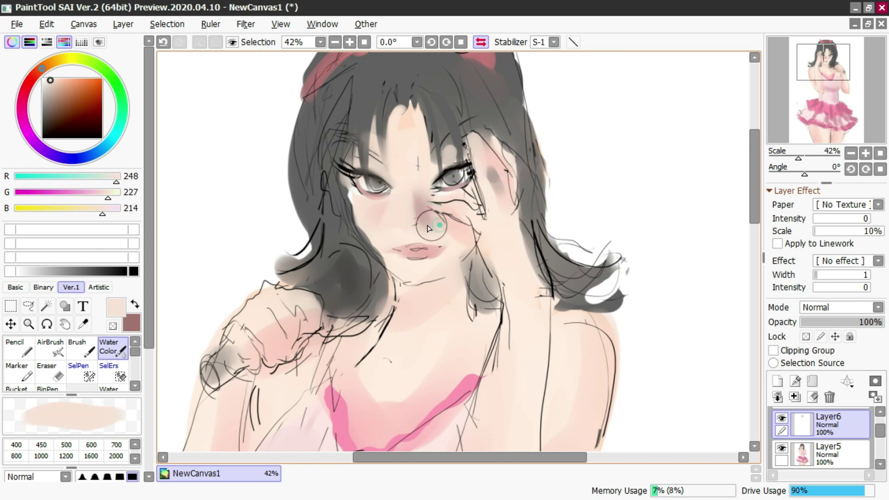
Step: Flip the canvas view horizontally, soften the nose shading in greyish pink (RGB 220, 191, 182) and define the mouth line in dark red (RGB 76, 0, 0)
{"action": "left_click", "coordinate": [489, 44]}
{"action": "key", "text": "v"}
{"action": "left_click", "coordinate": [481, 227], "text": "alt"}
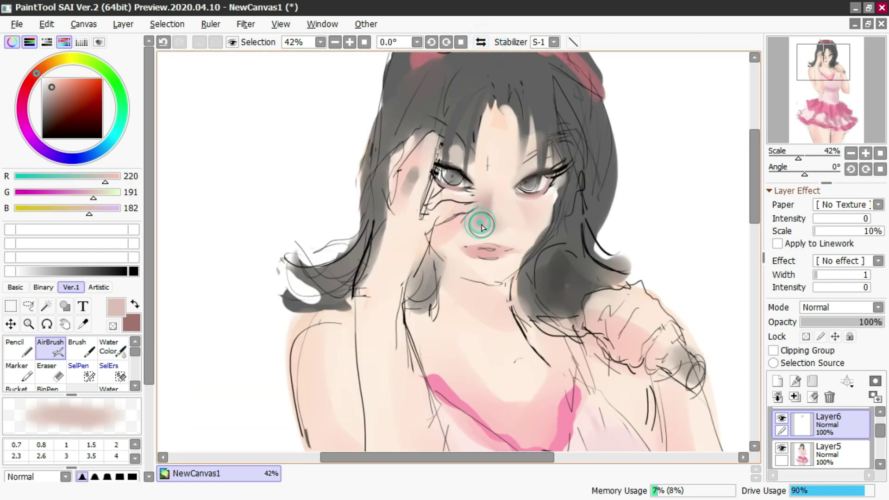
{"action": "left_click_drag", "start_coordinate": [70, 114], "coordinate": [109, 120]}
{"action": "key", "text": "bracketleft"}
{"action": "key", "text": "bracketleft"}
{"action": "key", "text": "bracketleft"}
{"action": "key", "text": "bracketleft"}
{"action": "key", "text": "bracketleft"}
{"action": "key", "text": "bracketleft"}
{"action": "key", "text": "bracketleft"}
{"action": "mouse_move", "coordinate": [488, 223]}
{"action": "left_mouse_down"}
{"action": "mouse_move", "coordinate": [486, 230]}
{"action": "mouse_move", "coordinate": [495, 227]}
{"action": "mouse_move", "coordinate": [481, 249]}
{"action": "mouse_move", "coordinate": [513, 249]}
{"action": "left_mouse_up"}
{"action": "key", "text": "ctrl+z"}
{"action": "key", "text": "bracketleft"}
{"action": "key", "text": "bracketleft"}
{"action": "key", "text": "bracketleft"}
{"action": "key", "text": "bracketleft"}
{"action": "key", "text": "bracketleft"}
{"action": "key", "text": "bracketleft"}
{"action": "key", "text": "bracketleft"}
{"action": "key", "text": "n"}
{"action": "key", "text": "ctrl+z"}
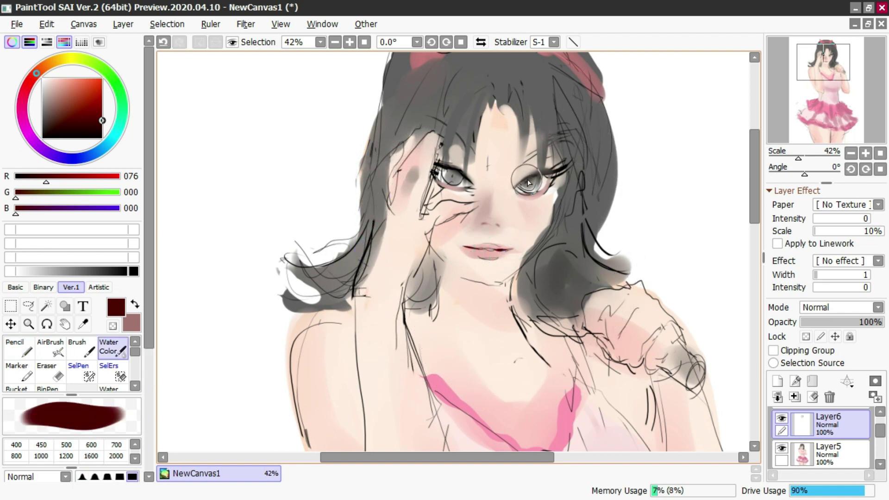
Step: Draw fine lower lashes under the uncovered eye in dark grey (RGB 49, 45, 42)
{"action": "left_click", "coordinate": [514, 190], "text": "alt"}
{"action": "left_click_drag", "start_coordinate": [518, 194], "coordinate": [554, 199]}
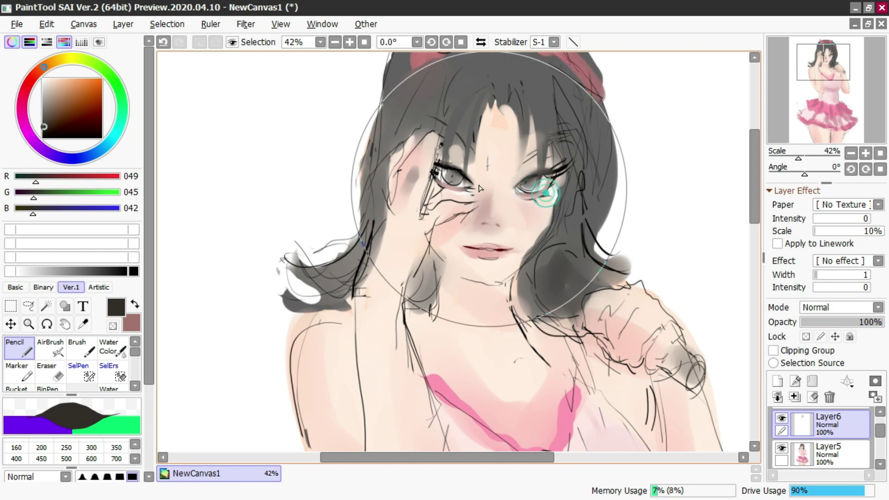
{"action": "key", "text": "c"}
{"action": "key", "text": "v"}
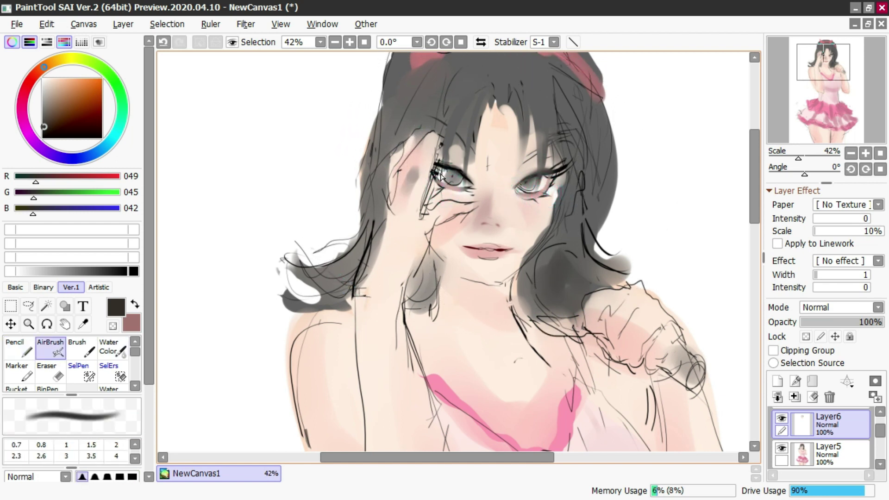
Step: Retouch the white of the eye beside the hand in off-white (RGB 255, 252, 250) and draw its eyebrow in near-black (RGB 14, 14, 13)
{"action": "left_click", "coordinate": [440, 179], "text": "alt"}
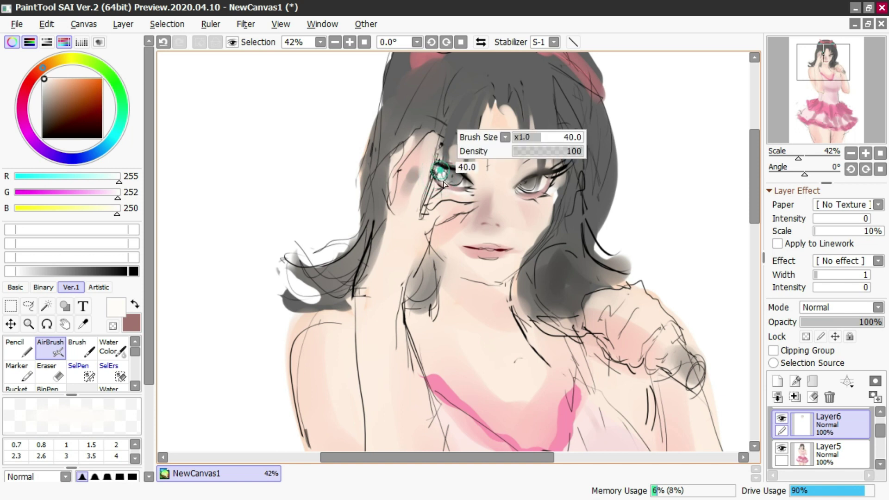
{"action": "left_click", "coordinate": [457, 178], "text": "alt"}
{"action": "key", "text": "["}
{"action": "left_click_drag", "start_coordinate": [478, 165], "coordinate": [432, 132]}
{"action": "left_click", "coordinate": [466, 155], "text": "alt"}
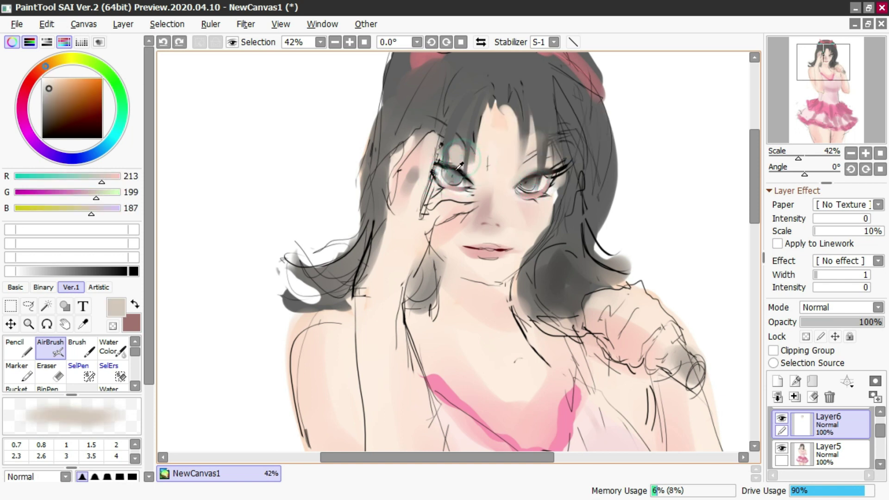
{"action": "left_click", "coordinate": [476, 165], "text": "alt"}
{"action": "key", "text": "n"}
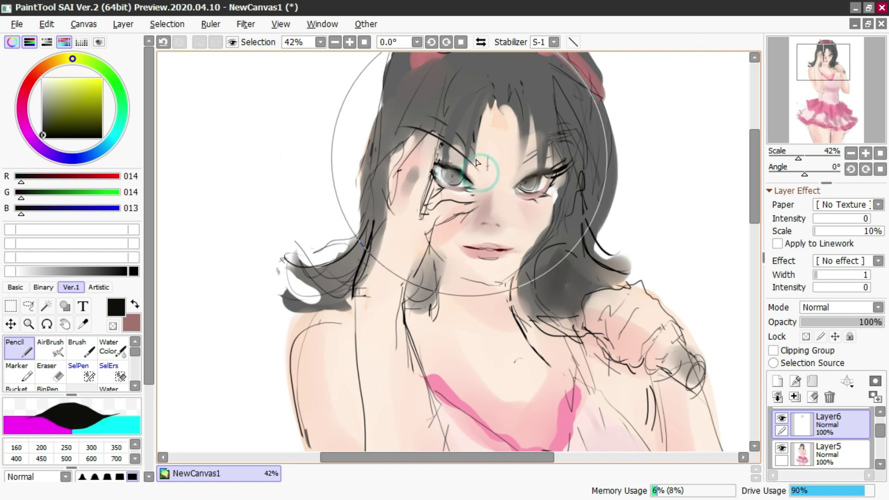
Step: Fill the lips in salmon pink (RGB 235, 182, 174) with the Water Color brush
{"action": "key", "text": "c"}
{"action": "left_click", "coordinate": [477, 254], "text": "alt"}
{"action": "left_click_drag", "start_coordinate": [469, 253], "coordinate": [508, 248]}
{"action": "left_click_drag", "start_coordinate": [473, 256], "coordinate": [508, 250]}
{"action": "key", "text": "ctrl+z"}
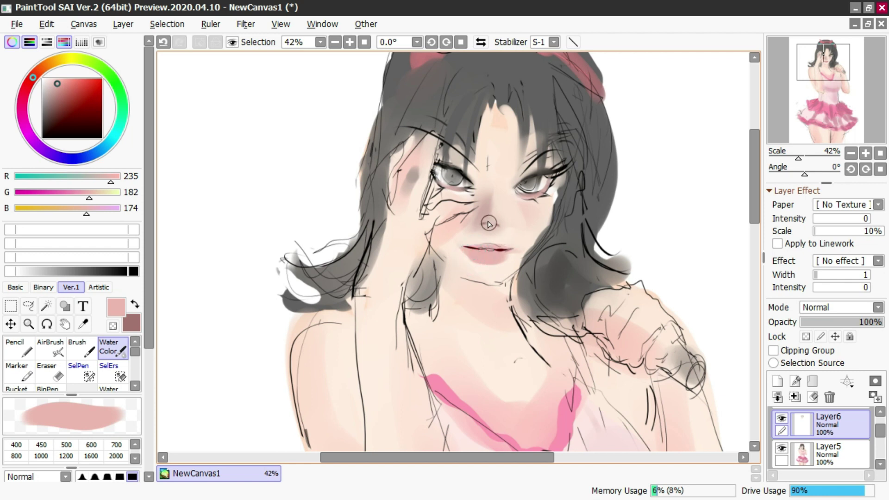
Step: Refine the nose with light skin tone (RGB 247, 224, 210) on the bridge and muted pink (RGB 211, 179, 171) at the tip
{"action": "key", "text": "n"}
{"action": "left_click", "coordinate": [497, 211], "text": "alt"}
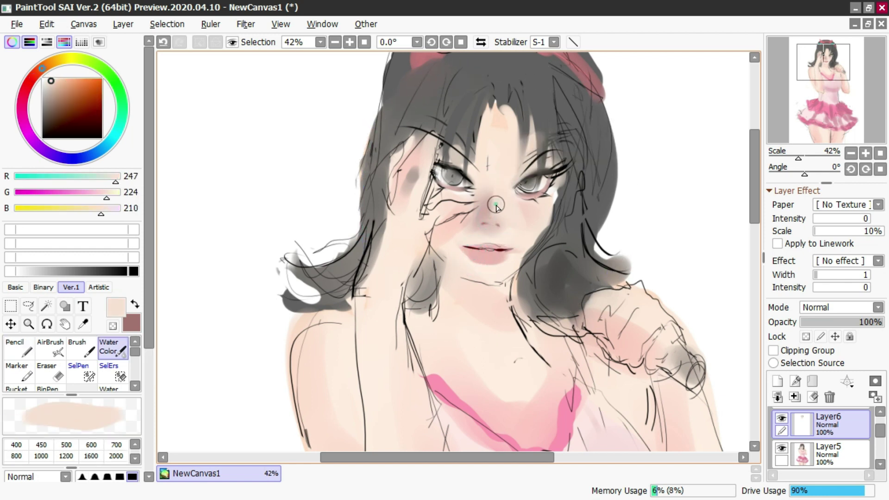
{"action": "key", "text": "v"}
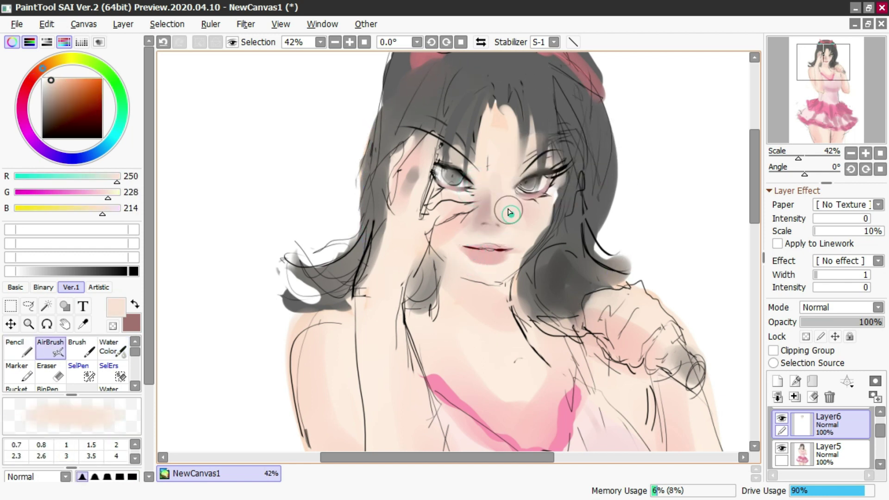
{"action": "left_click", "coordinate": [484, 222], "text": "alt"}
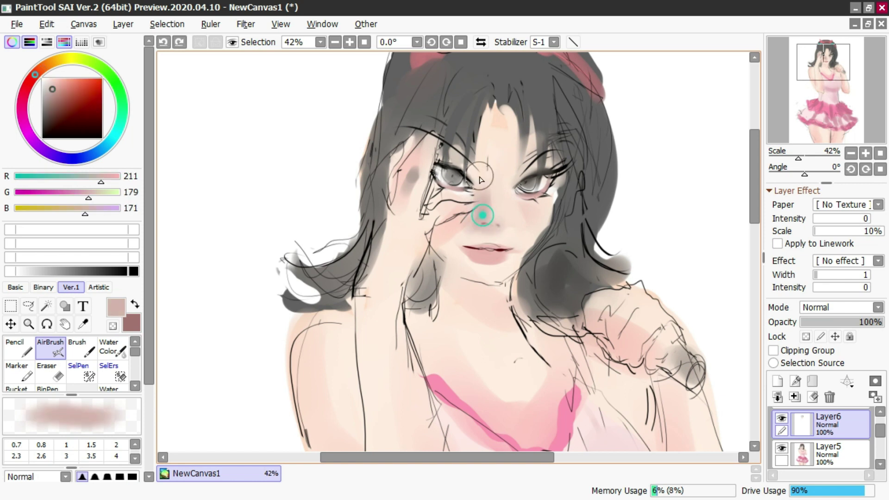
Step: Flip the canvas view back and airbrush a blush on the cheek in rosy red (RGB 237, 108, 114)
{"action": "left_click", "coordinate": [481, 41]}
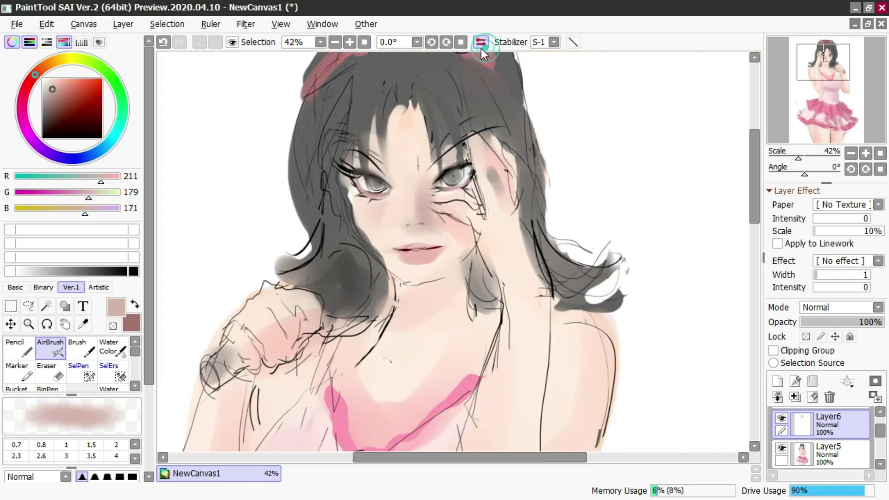
{"action": "left_click", "coordinate": [28, 85]}
{"action": "left_click", "coordinate": [73, 83]}
{"action": "mouse_move", "coordinate": [367, 209]}
{"action": "left_mouse_down"}
{"action": "mouse_move", "coordinate": [395, 204]}
{"action": "mouse_move", "coordinate": [400, 213]}
{"action": "left_mouse_up"}
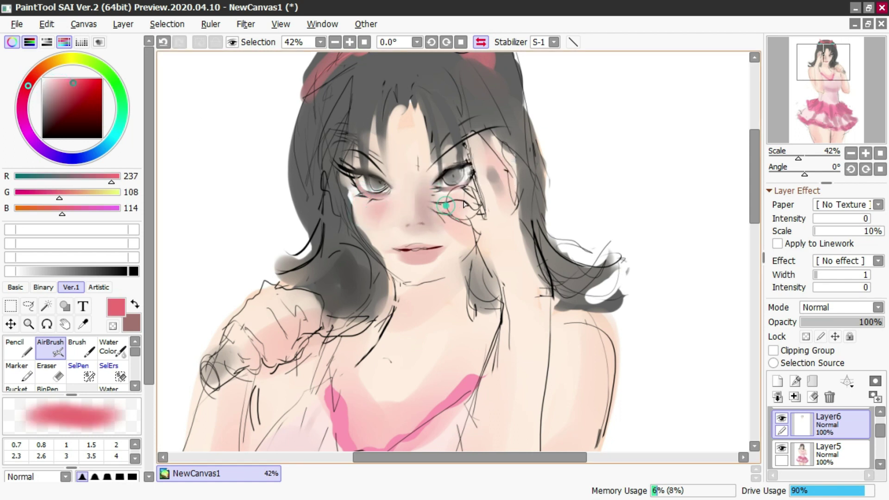
{"action": "right_click", "coordinate": [416, 178]}
{"action": "left_click_drag", "start_coordinate": [426, 209], "coordinate": [428, 224]}
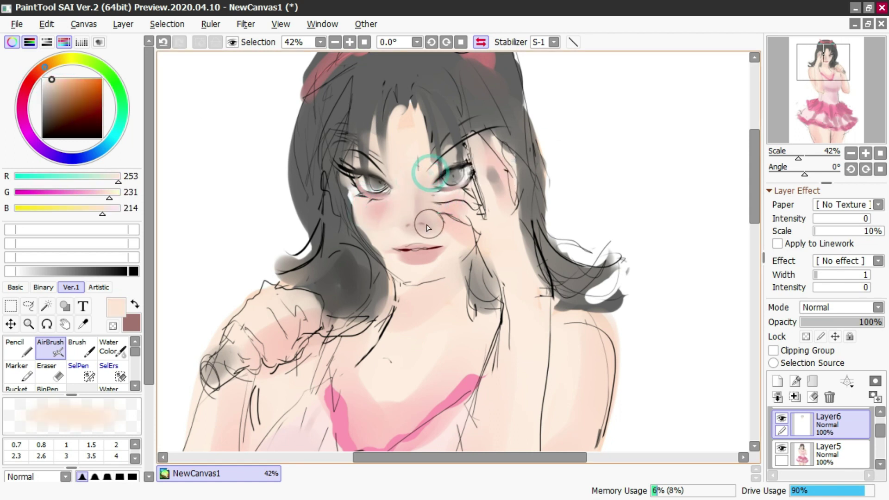
{"action": "right_click", "coordinate": [419, 213]}
{"action": "key", "text": "ctrl+z"}
Step: Darken the uncovered eye in dark grey (RGB 62, 57, 53) and touch up the skin between the eyes in light skin tone (RGB 255, 236, 221)
{"action": "left_click", "coordinate": [399, 180], "text": "alt"}
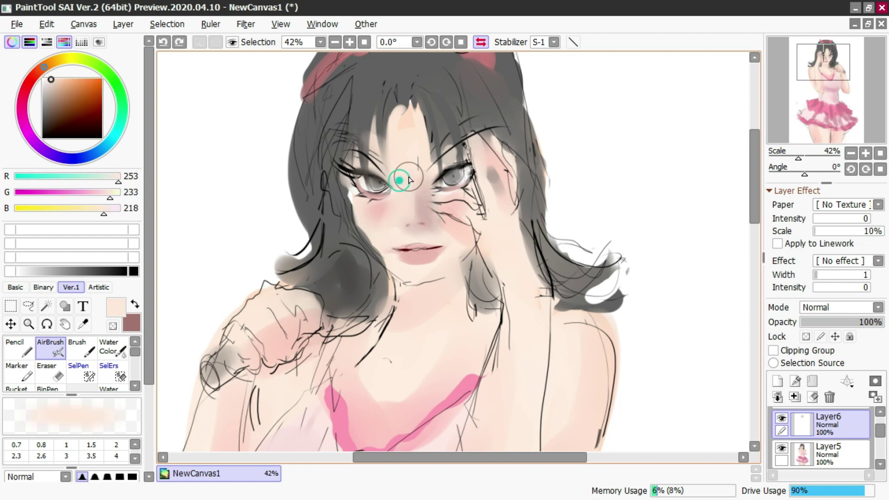
{"action": "left_click", "coordinate": [431, 170], "text": "alt"}
{"action": "left_click", "coordinate": [378, 186], "text": "alt"}
{"action": "left_click", "coordinate": [363, 175], "text": "alt"}
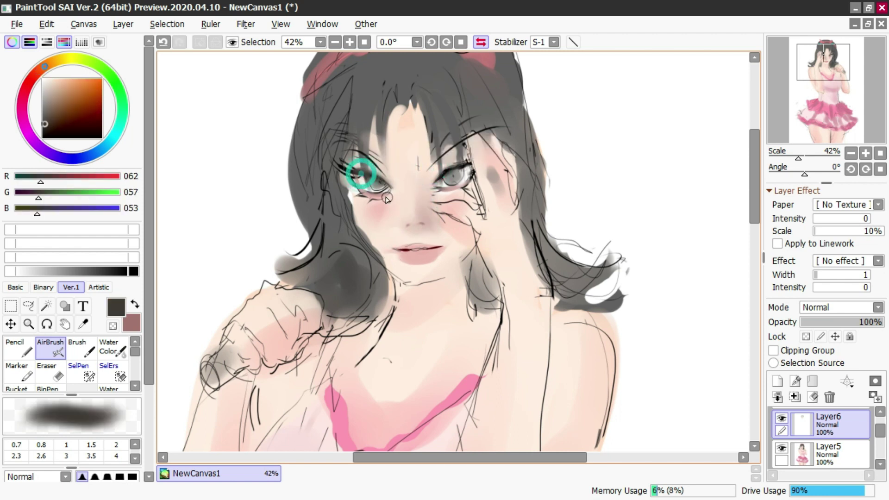
{"action": "mouse_move", "coordinate": [447, 169]}
{"action": "left_mouse_down"}
{"action": "mouse_move", "coordinate": [427, 167]}
{"action": "mouse_move", "coordinate": [402, 141]}
{"action": "mouse_move", "coordinate": [411, 154]}
{"action": "left_mouse_up"}
{"action": "left_click", "coordinate": [412, 142], "text": "alt"}
Step: Draw a thin grey hair strand (RGB 109, 106, 104) from the bangs down the forehead beside the uncovered eye
{"action": "key", "text": "n"}
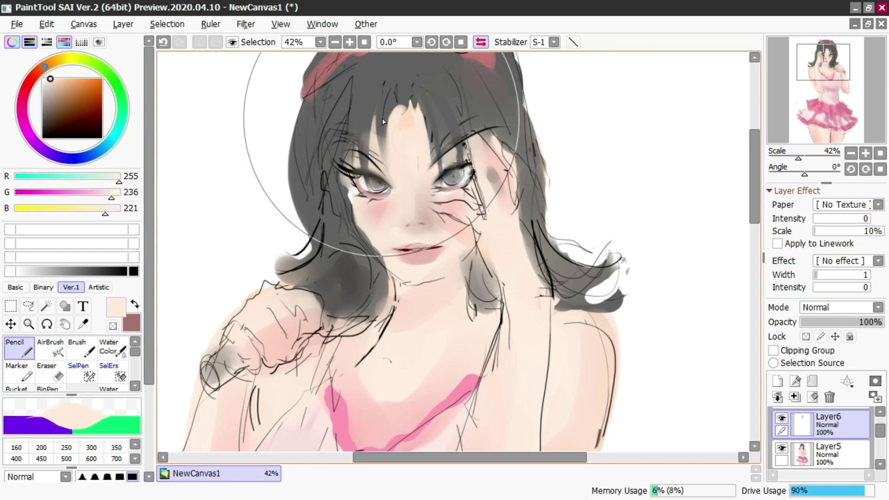
{"action": "left_click", "coordinate": [387, 96], "text": "alt"}
{"action": "mouse_move", "coordinate": [387, 111]}
{"action": "left_mouse_down"}
{"action": "mouse_move", "coordinate": [409, 159]}
{"action": "mouse_move", "coordinate": [392, 130]}
{"action": "mouse_move", "coordinate": [398, 173]}
{"action": "left_mouse_up"}
{"action": "key", "text": "c"}
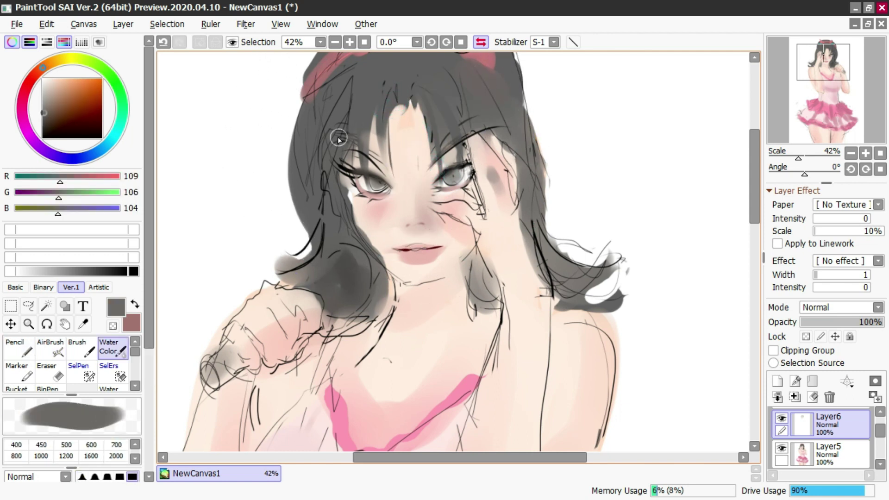
Step: Rework the edge between the side hair and the cheek next to the uncovered eye, using light skin tone (RGB 243, 226, 213)
{"action": "left_click", "coordinate": [322, 141], "text": "alt"}
{"action": "left_click_drag", "start_coordinate": [320, 206], "coordinate": [337, 194]}
{"action": "left_click", "coordinate": [338, 194], "text": "alt"}
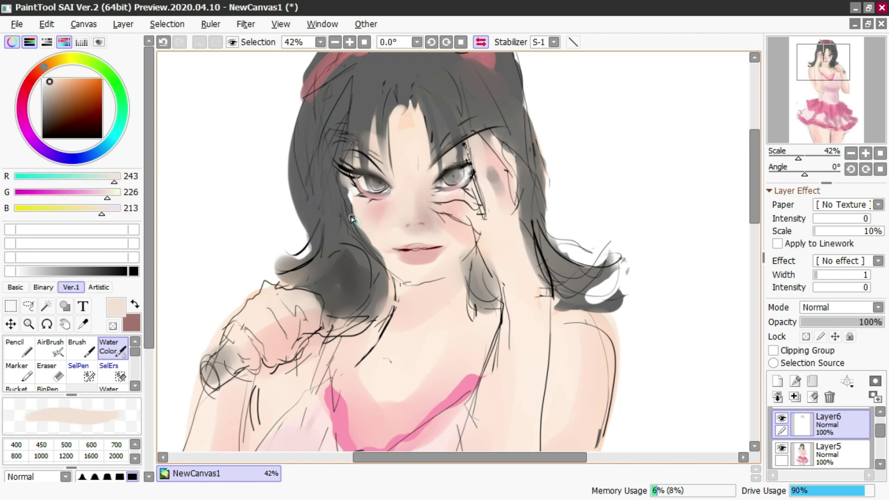
{"action": "left_click_drag", "start_coordinate": [349, 221], "coordinate": [339, 184]}
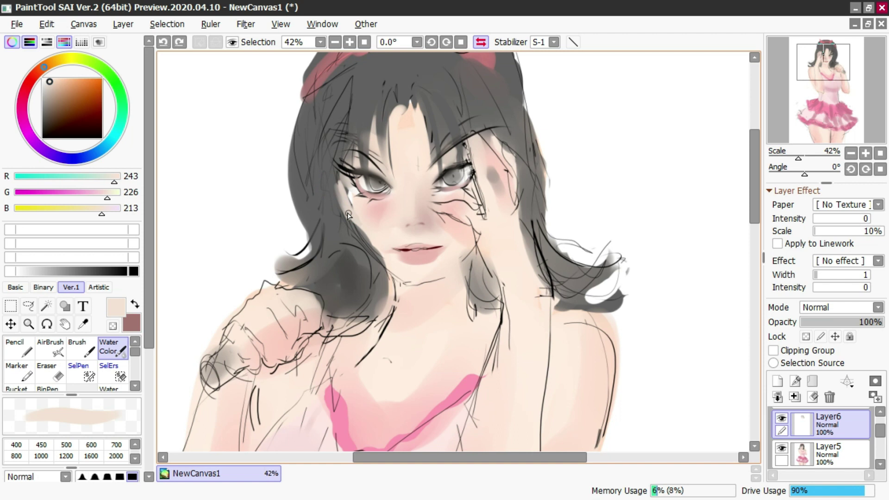
{"action": "left_click_drag", "start_coordinate": [364, 237], "coordinate": [376, 217]}
{"action": "left_click", "coordinate": [379, 212], "text": "alt"}
{"action": "key", "text": "n"}
{"action": "left_click", "coordinate": [353, 199]}
{"action": "key", "text": "ctrl+z"}
Step: Repaint the cheek and jaw edge along the side hair and around the mouth with the Water Color brush in light skin tones
{"action": "key", "text": "c"}
{"action": "left_click", "coordinate": [367, 222], "text": "alt"}
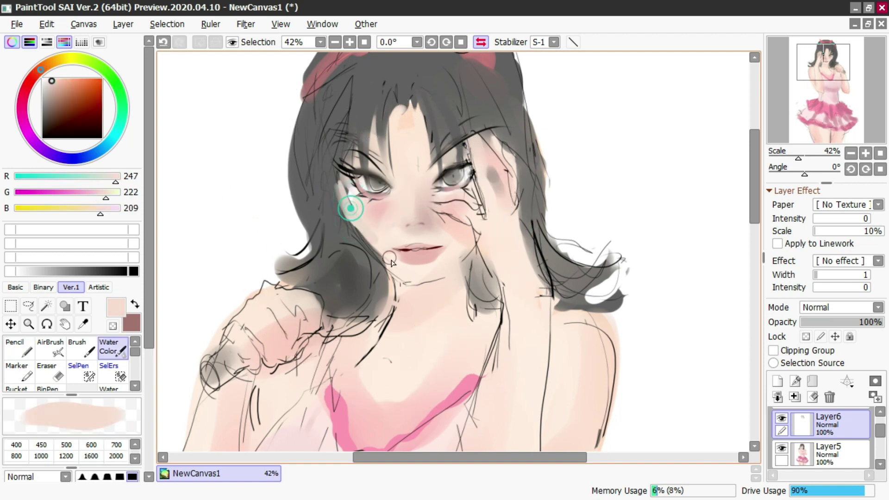
{"action": "left_click", "coordinate": [384, 232], "text": "alt"}
{"action": "left_click_drag", "start_coordinate": [352, 211], "coordinate": [399, 273]}
{"action": "left_click_drag", "start_coordinate": [353, 212], "coordinate": [394, 273]}
{"action": "left_click_drag", "start_coordinate": [349, 204], "coordinate": [401, 269]}
{"action": "mouse_move", "coordinate": [359, 221]}
{"action": "left_mouse_down"}
{"action": "mouse_move", "coordinate": [403, 271]}
{"action": "mouse_move", "coordinate": [461, 246]}
{"action": "mouse_move", "coordinate": [461, 259]}
{"action": "left_mouse_up"}
{"action": "key", "text": "]"}
{"action": "left_click_drag", "start_coordinate": [448, 258], "coordinate": [435, 228]}
{"action": "key", "text": "]"}
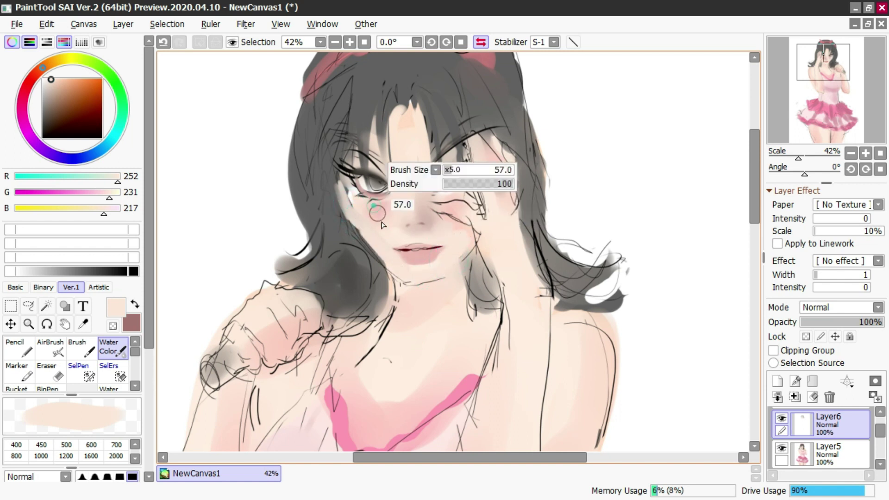
Step: Airbrush soft pink (RGB 244, 196, 187) beside the nose, sampling the colour from the blushed cheek
{"action": "left_click", "coordinate": [375, 212], "text": "alt"}
{"action": "key", "text": "b"}
{"action": "left_click_drag", "start_coordinate": [404, 198], "coordinate": [402, 212]}
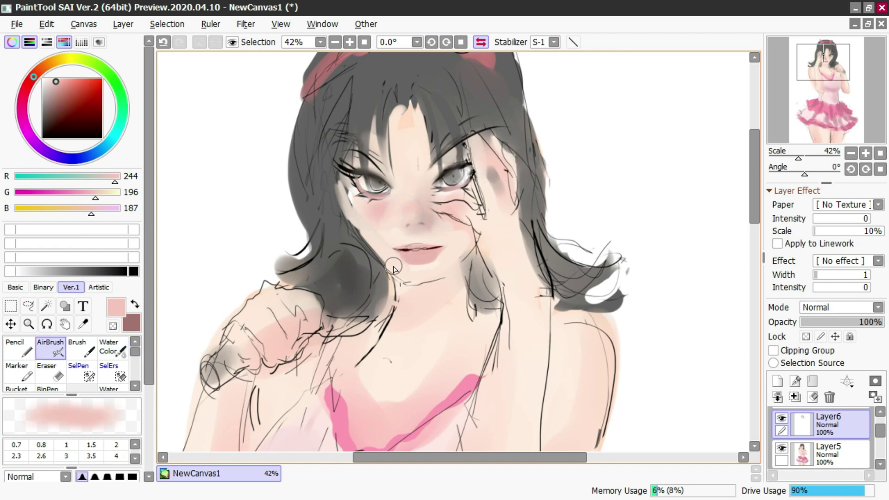
Step: Add white highlights (RGB 255, 255, 255) to both irises with the Pencil
{"action": "left_click", "coordinate": [364, 173], "text": "alt"}
{"action": "key", "text": "n"}
{"action": "left_click", "coordinate": [277, 141], "text": "alt"}
{"action": "left_click_drag", "start_coordinate": [384, 183], "coordinate": [378, 181]}
{"action": "left_click", "coordinate": [450, 175]}
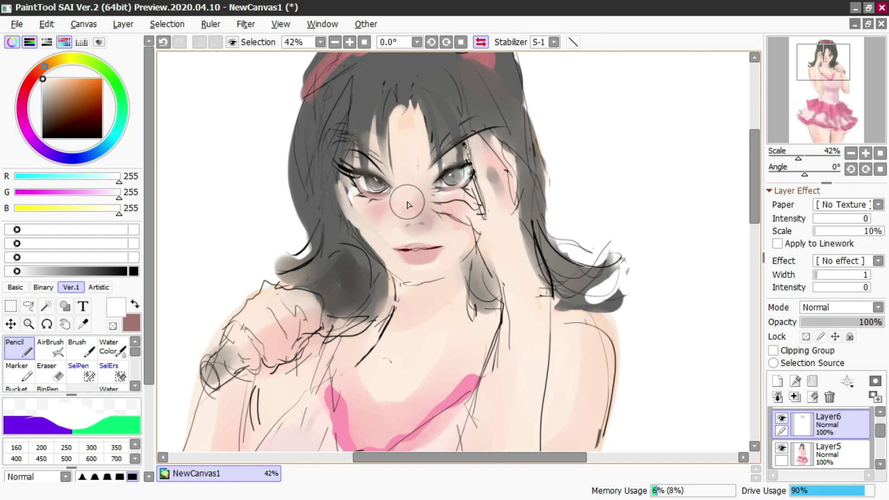
Step: Refine the parting line of the lips with the Water Color brush in very dark red (RGB 76, 0, 0)
{"action": "key", "text": "c"}
{"action": "left_click", "coordinate": [420, 242], "text": "alt"}
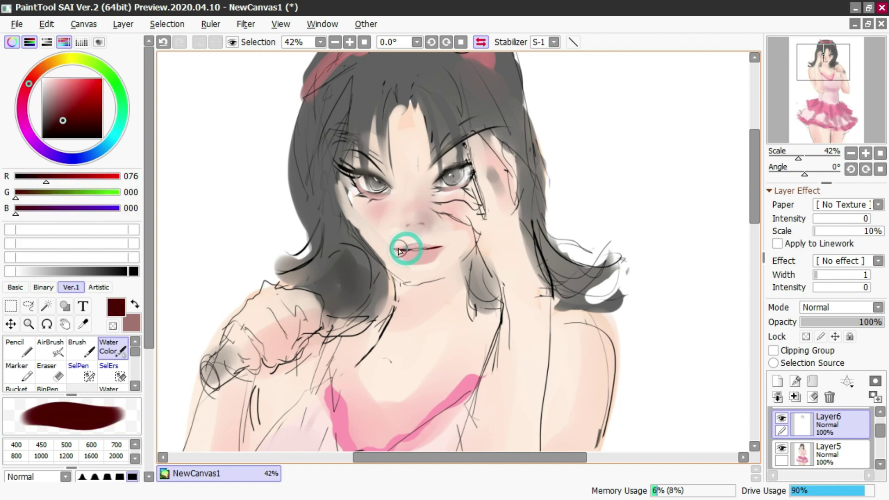
{"action": "key", "text": "n"}
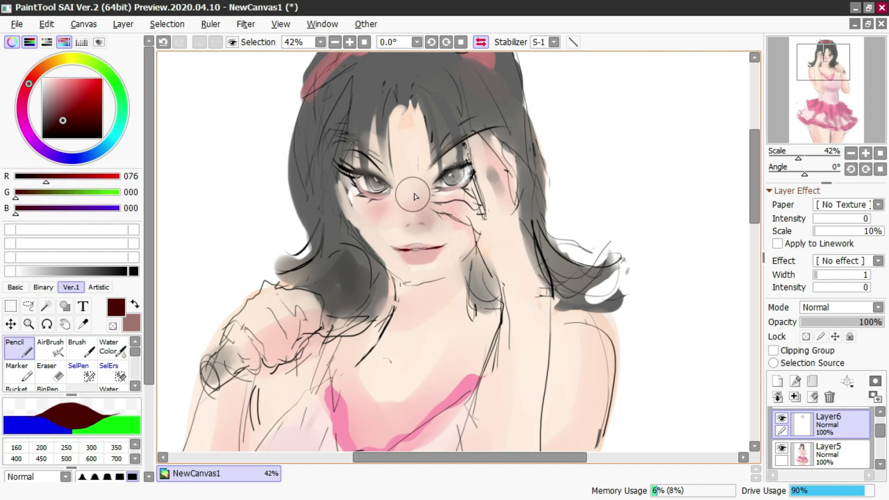
{"action": "key", "text": "c"}
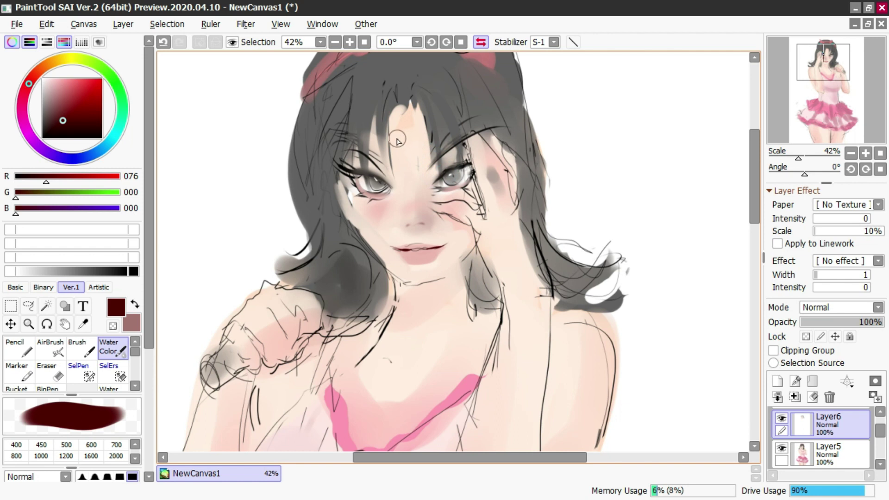
Step: Blend the lower edge of the blushed cheek into the face in light skin tone (RGB 253, 233, 220)
{"action": "scroll", "coordinate": [397, 140], "scroll_direction": "down", "scroll_amount": 4}
{"action": "scroll", "coordinate": [386, 194], "scroll_direction": "up", "scroll_amount": 2}
{"action": "key", "text": "v"}
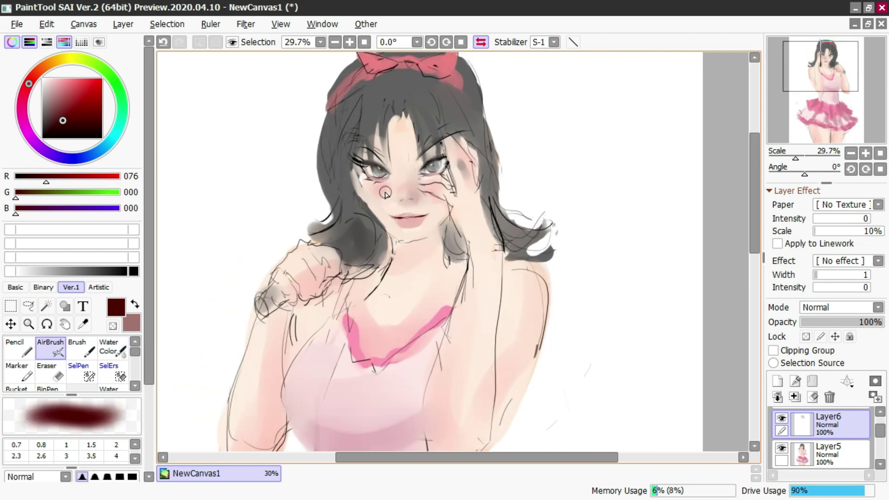
{"action": "left_click", "coordinate": [378, 184], "text": "alt"}
{"action": "key", "text": "c"}
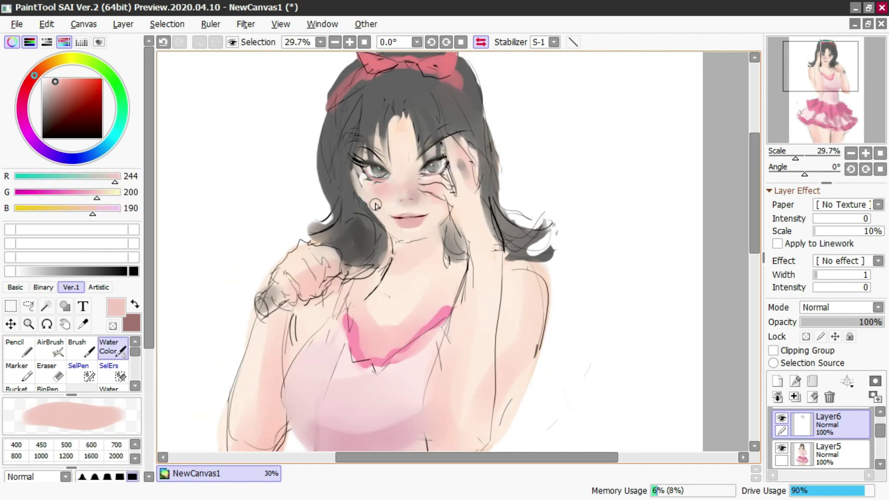
{"action": "left_click", "coordinate": [385, 210], "text": "alt"}
{"action": "left_click_drag", "start_coordinate": [372, 198], "coordinate": [369, 192]}
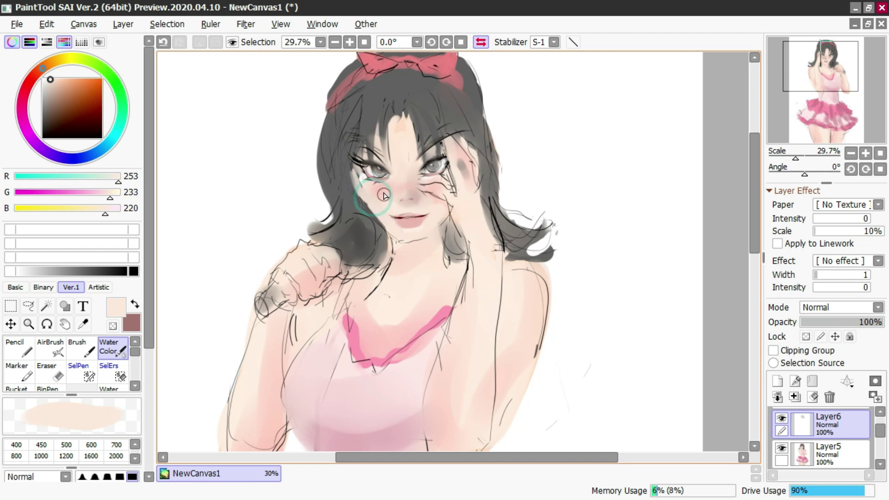
Step: Airbrush soft pink (RGB 246, 205, 194) over the nose bridge and the area between the eyes
{"action": "key", "text": "v"}
{"action": "left_click", "coordinate": [392, 192], "text": "alt"}
{"action": "key", "text": "ctrl+z"}
{"action": "left_click_drag", "start_coordinate": [404, 184], "coordinate": [411, 163]}
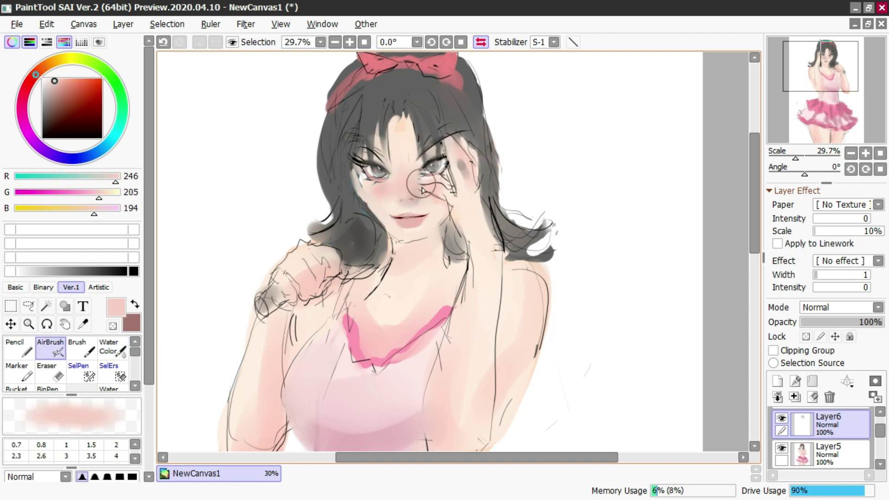
Step: Combine the painting from Layer5 and Layer6 into one layer and discard the stray pasted desktop screenshot
{"action": "left_click", "coordinate": [803, 455], "text": "ctrl"}
{"action": "key", "text": "ctrl+e"}
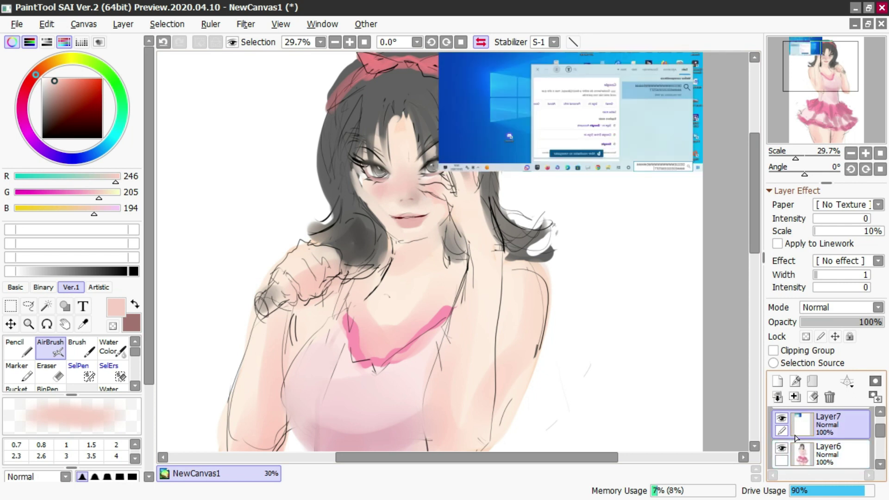
{"action": "key", "text": "ctrl+a"}
{"action": "key", "text": "ctrl+d"}
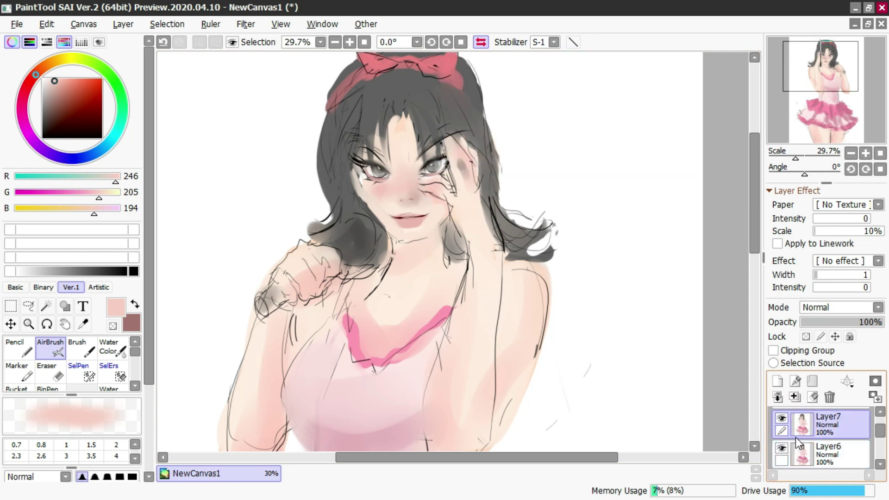
Step: Darken the side hair beside the uncovered eye down to its curled end with the Water Color brush in near-black (RGB 20, 20, 20)
{"action": "key", "text": "c"}
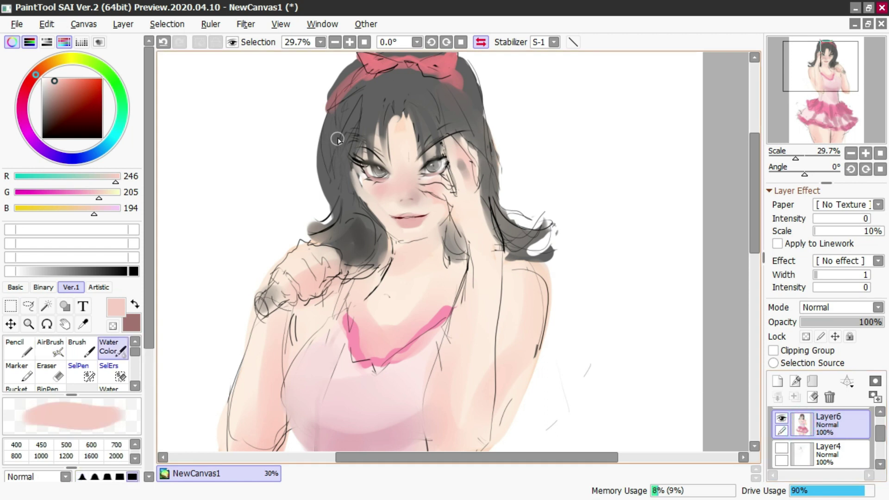
{"action": "left_click", "coordinate": [355, 122], "text": "alt"}
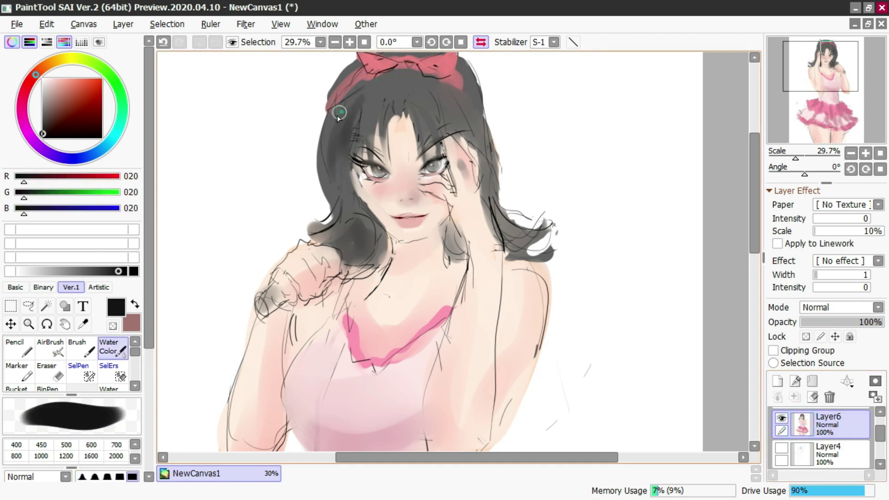
{"action": "left_click_drag", "start_coordinate": [334, 174], "coordinate": [307, 227]}
{"action": "mouse_move", "coordinate": [365, 185]}
{"action": "left_mouse_down"}
{"action": "mouse_move", "coordinate": [423, 219]}
{"action": "mouse_move", "coordinate": [410, 221]}
{"action": "mouse_move", "coordinate": [356, 180]}
{"action": "left_mouse_up"}
Step: Soften the skin at the uncovered eye's outer corner in soft pink (RGB 244, 197, 187) and rework its lashes in black (RGB 1, 1, 1)
{"action": "left_click", "coordinate": [415, 223], "text": "alt"}
{"action": "left_click", "coordinate": [381, 190], "text": "alt"}
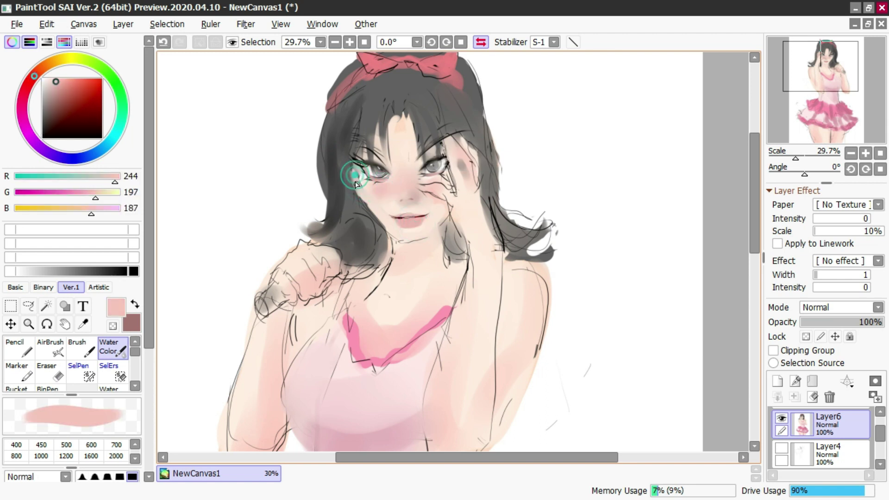
{"action": "mouse_move", "coordinate": [438, 186]}
{"action": "left_mouse_down"}
{"action": "mouse_move", "coordinate": [391, 187]}
{"action": "mouse_move", "coordinate": [353, 159]}
{"action": "mouse_move", "coordinate": [365, 165]}
{"action": "left_mouse_up"}
{"action": "left_click", "coordinate": [363, 165], "text": "alt"}
{"action": "left_click", "coordinate": [361, 163], "text": "alt"}
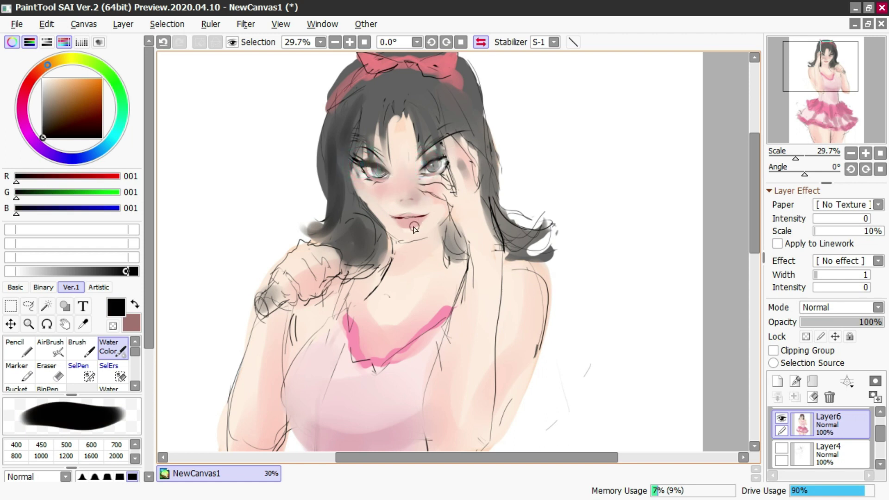
Step: Lighten the lower lip and blend the skin around the mouth and under the nose in skin tone and soft pink (RGB 236, 186, 177)
{"action": "left_click", "coordinate": [388, 220], "text": "alt"}
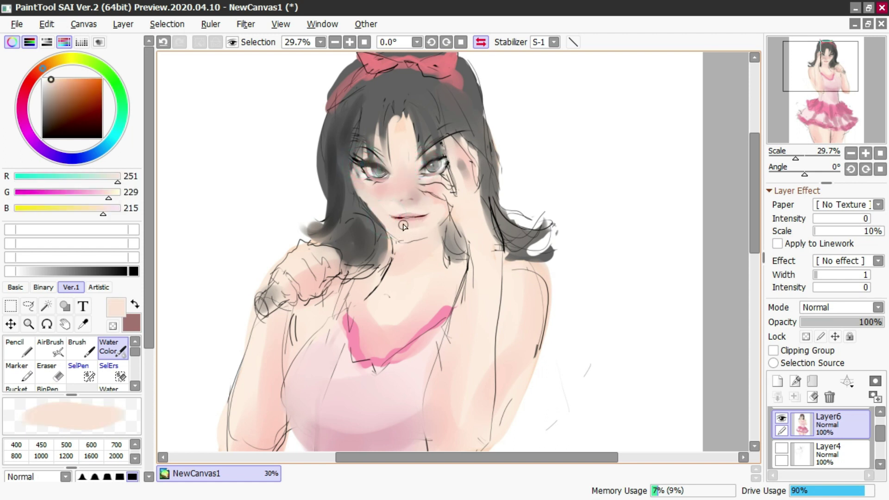
{"action": "left_click", "coordinate": [403, 226], "text": "alt"}
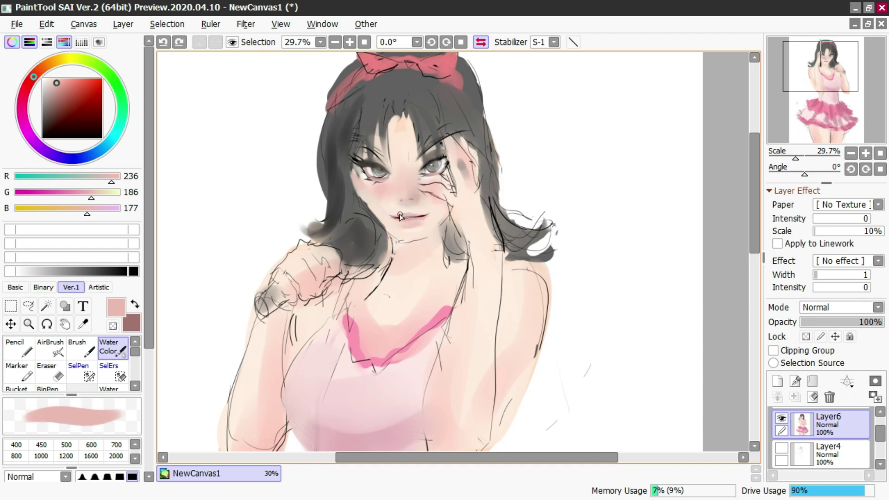
{"action": "left_click_drag", "start_coordinate": [408, 217], "coordinate": [412, 232]}
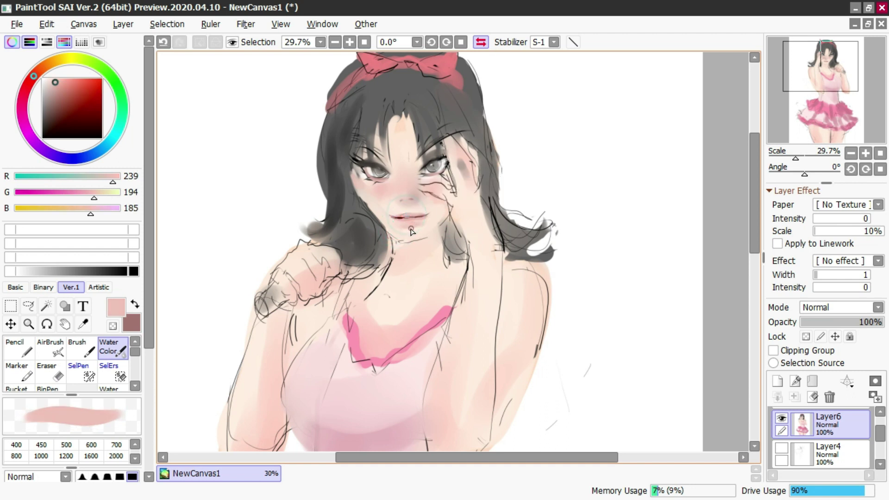
{"action": "left_click", "coordinate": [404, 198], "text": "alt"}
{"action": "left_click", "coordinate": [407, 206]}
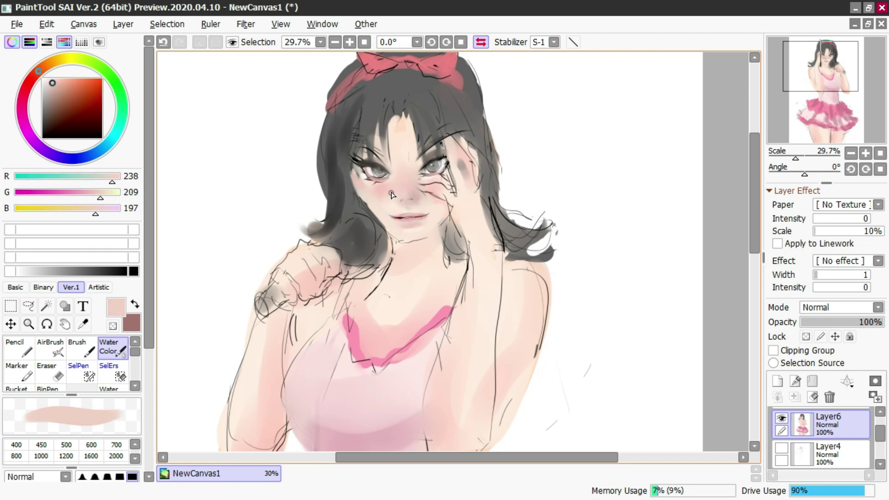
Step: Airbrush a dusty red tint (RGB 219, 124, 123) along the jaw and chin, undoing the trial strokes on the nose and lips
{"action": "key", "text": "v"}
{"action": "left_click", "coordinate": [53, 102]}
{"action": "left_click_drag", "start_coordinate": [56, 99], "coordinate": [65, 87]}
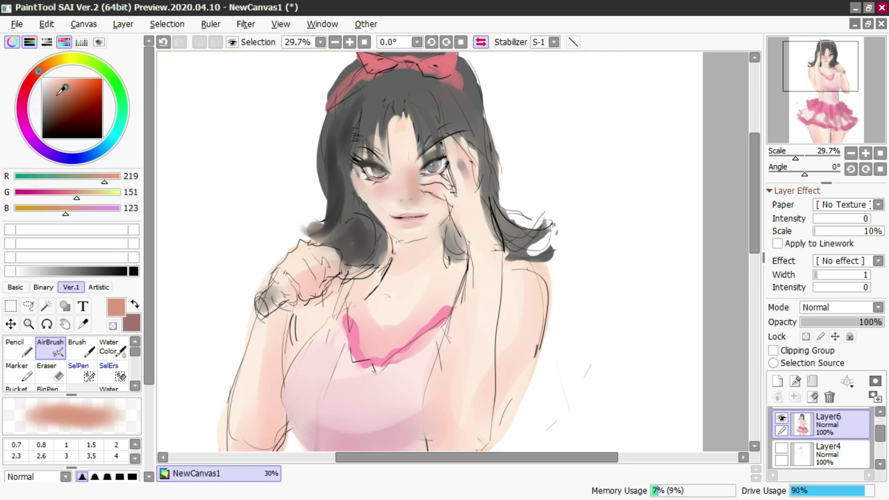
{"action": "left_click", "coordinate": [28, 82]}
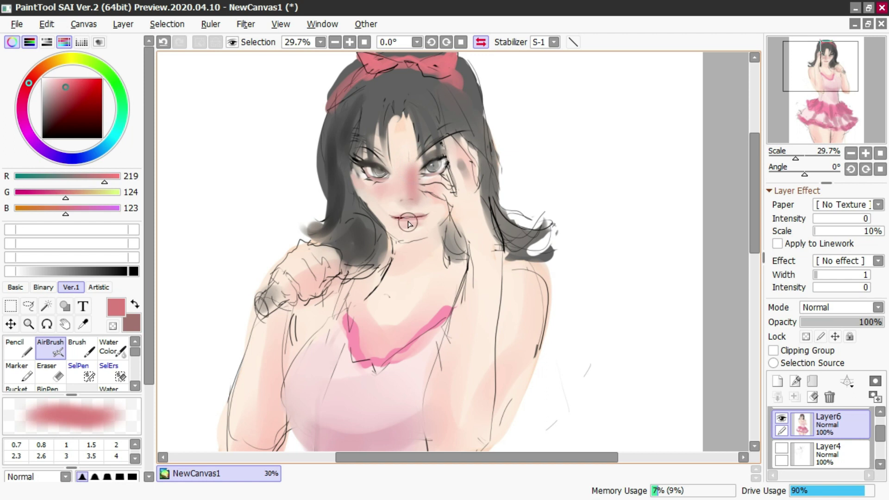
{"action": "key", "text": "ctrl+z"}
{"action": "mouse_move", "coordinate": [419, 204]}
{"action": "left_mouse_down"}
{"action": "mouse_move", "coordinate": [440, 206]}
{"action": "mouse_move", "coordinate": [422, 237]}
{"action": "mouse_move", "coordinate": [443, 224]}
{"action": "mouse_move", "coordinate": [417, 238]}
{"action": "mouse_move", "coordinate": [431, 223]}
{"action": "mouse_move", "coordinate": [419, 240]}
{"action": "left_mouse_up"}
{"action": "key", "text": "ctrl+z"}
{"action": "key", "text": "ctrl+z"}
{"action": "mouse_move", "coordinate": [367, 215]}
{"action": "left_mouse_down"}
{"action": "mouse_move", "coordinate": [403, 245]}
{"action": "mouse_move", "coordinate": [419, 234]}
{"action": "left_mouse_up"}
Step: Touch up the cheek next to the raised hand with the Water Color brush in a sampled skin tone, undoing the stroke on the other cheek
{"action": "key", "text": "c"}
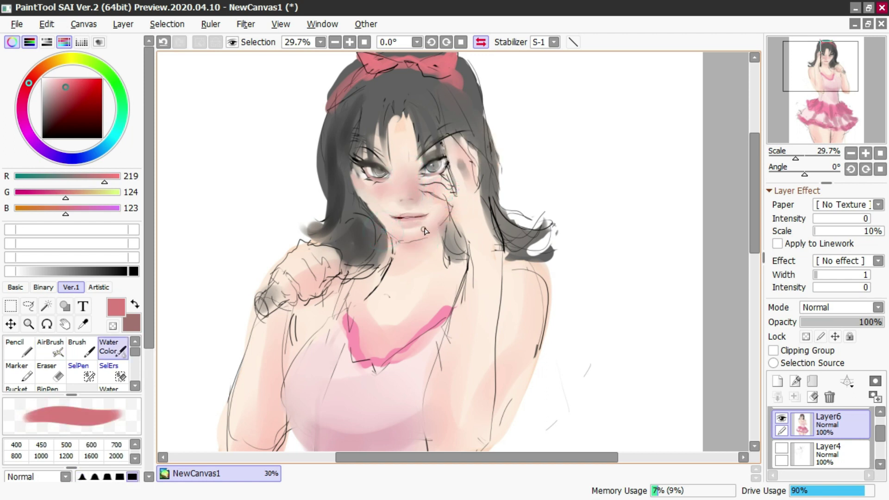
{"action": "left_click", "coordinate": [431, 206], "text": "alt"}
{"action": "left_click_drag", "start_coordinate": [437, 200], "coordinate": [438, 201]}
{"action": "mouse_move", "coordinate": [379, 210]}
{"action": "left_mouse_down"}
{"action": "mouse_move", "coordinate": [364, 183]}
{"action": "mouse_move", "coordinate": [387, 198]}
{"action": "left_mouse_up"}
{"action": "key", "text": "ctrl+z"}
Step: Try to airbrush a sampled skin tone across the forehead
{"action": "key", "text": "b"}
{"action": "left_click", "coordinate": [416, 182], "text": "alt"}
{"action": "mouse_move", "coordinate": [408, 129]}
{"action": "left_mouse_down"}
{"action": "mouse_move", "coordinate": [405, 118]}
{"action": "mouse_move", "coordinate": [381, 150]}
{"action": "left_mouse_up"}
{"action": "key", "text": "ctrl+z"}
Step: Darken the upper lids and lashes of both eyes in dark greys (RGB 62, 57, 54 and 65, 61, 58)
{"action": "left_click", "coordinate": [377, 166], "text": "alt"}
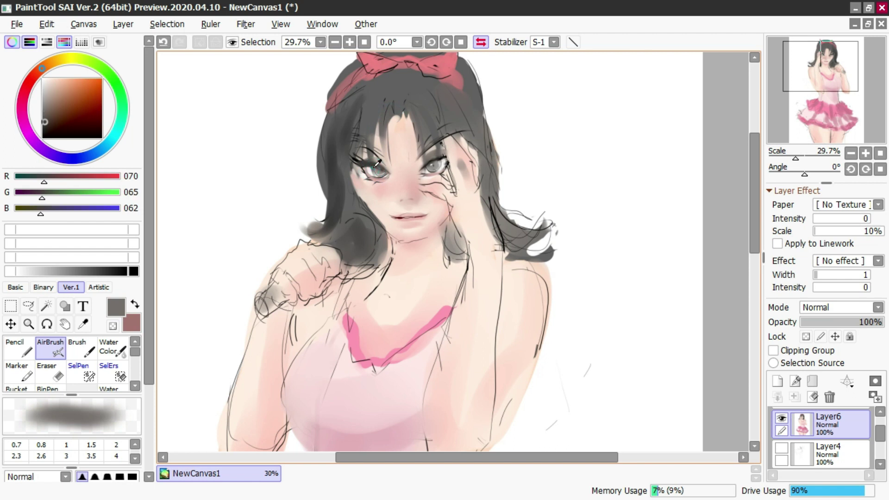
{"action": "key", "text": "n"}
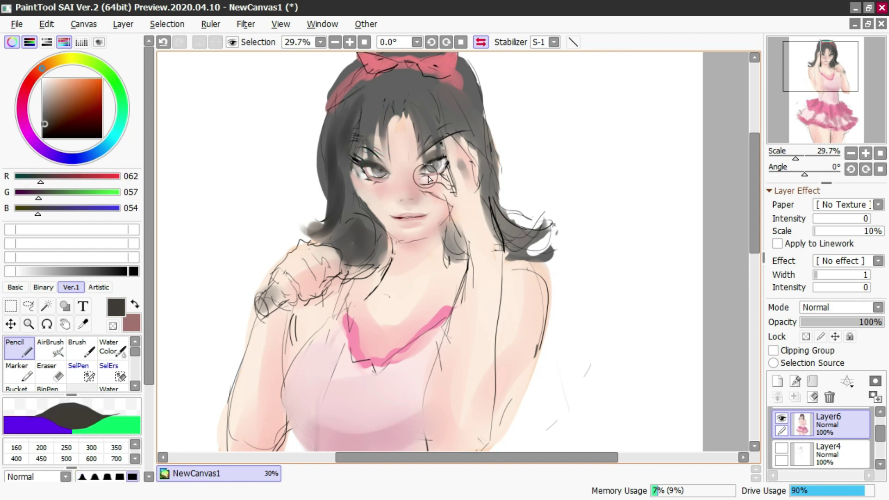
{"action": "key", "text": "c"}
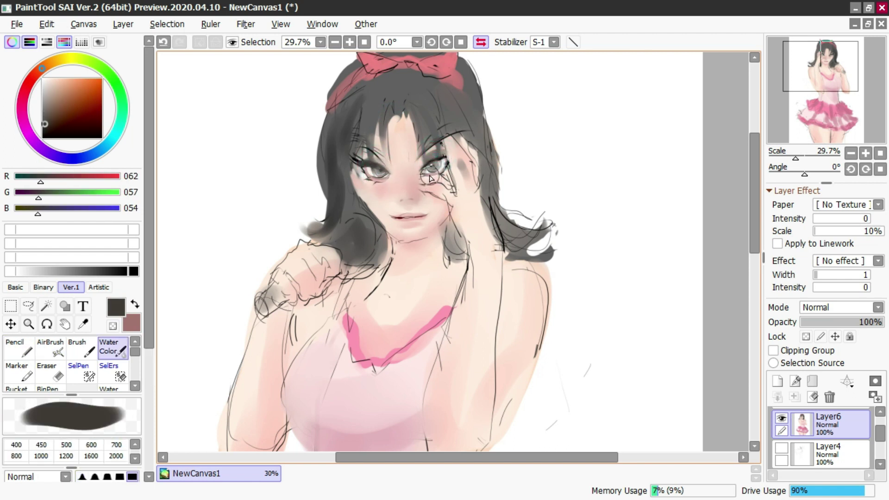
{"action": "key", "text": "a"}
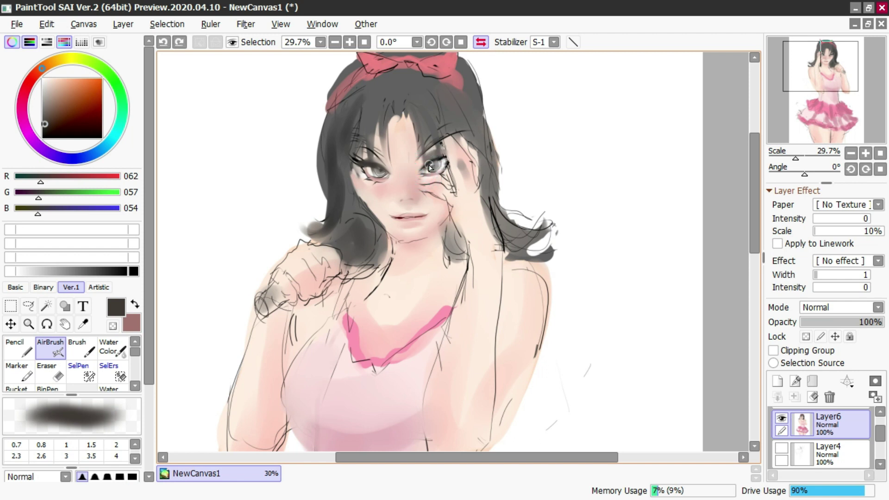
{"action": "key", "text": "n"}
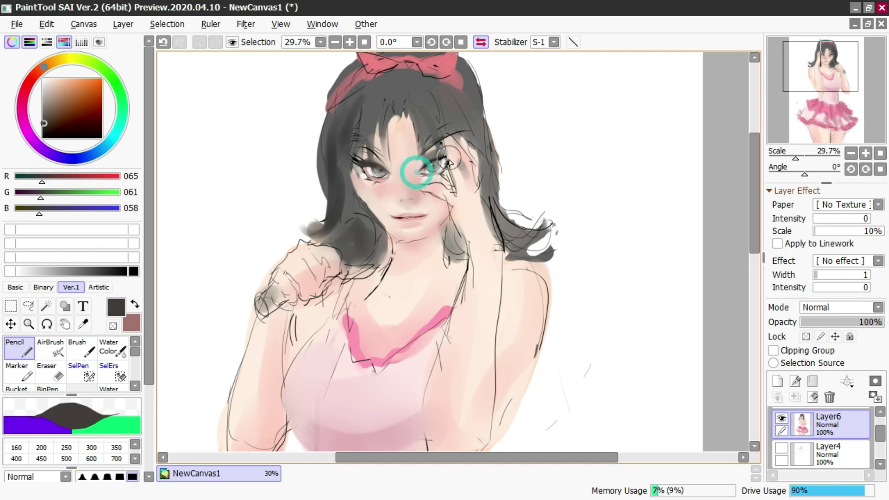
{"action": "key", "text": "c"}
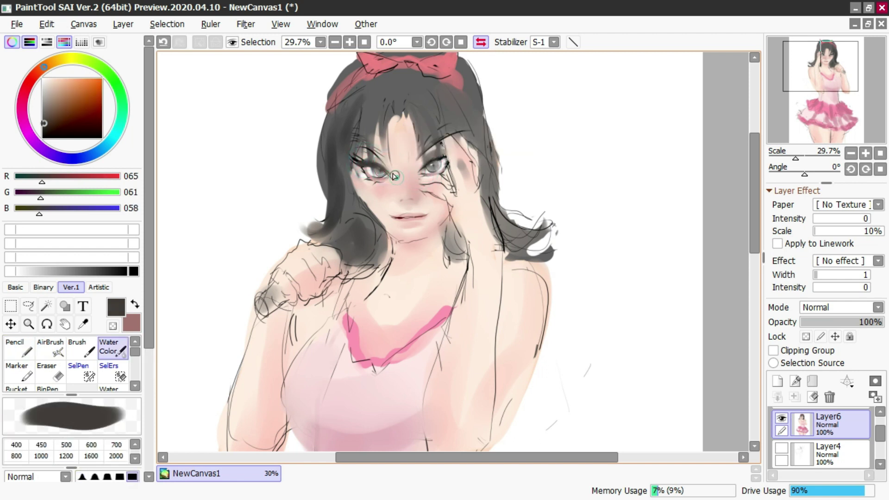
Step: Blend the nose bridge in light skin tones (RGB 248, 216, 203 and 251, 229, 215) and shade the raised forearm in beige (RGB 238, 218, 204)
{"action": "left_click", "coordinate": [387, 176], "text": "alt"}
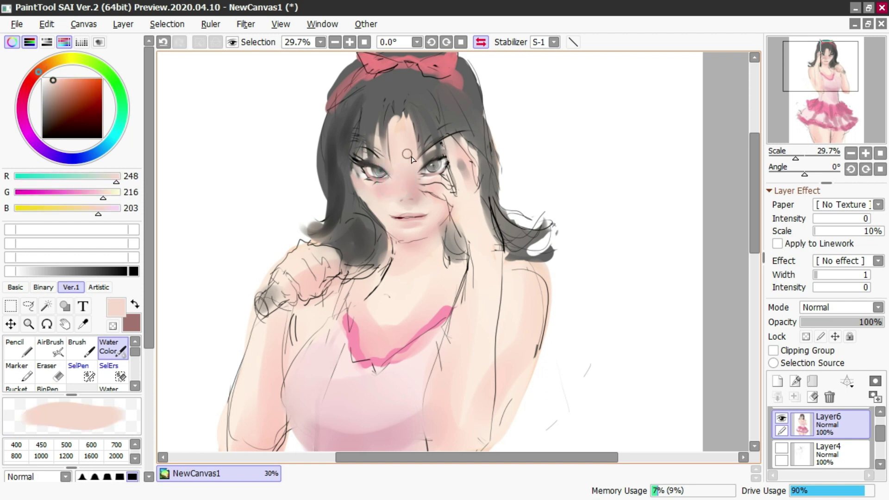
{"action": "left_click", "coordinate": [399, 184], "text": "alt"}
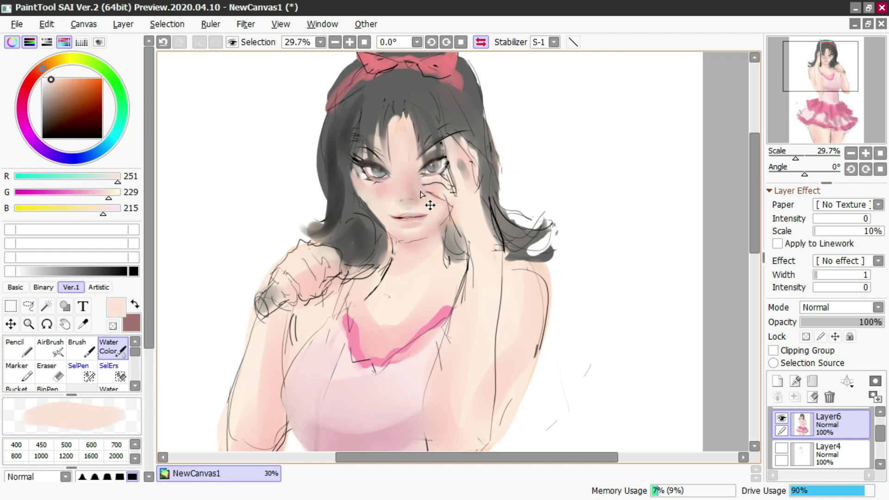
{"action": "left_click", "coordinate": [447, 187], "text": "alt"}
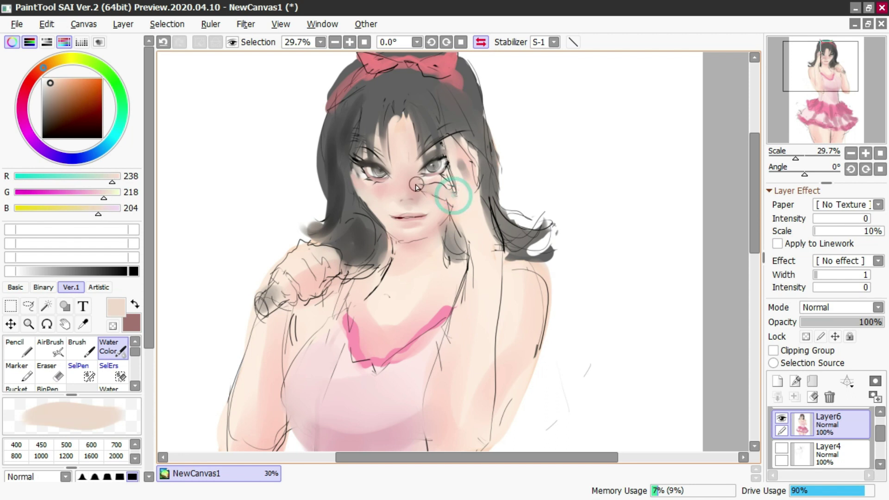
{"action": "key", "text": "ctrl+z"}
{"action": "mouse_move", "coordinate": [445, 180]}
{"action": "left_mouse_down"}
{"action": "mouse_move", "coordinate": [436, 179]}
{"action": "mouse_move", "coordinate": [458, 213]}
{"action": "mouse_move", "coordinate": [460, 194]}
{"action": "mouse_move", "coordinate": [473, 239]}
{"action": "left_mouse_up"}
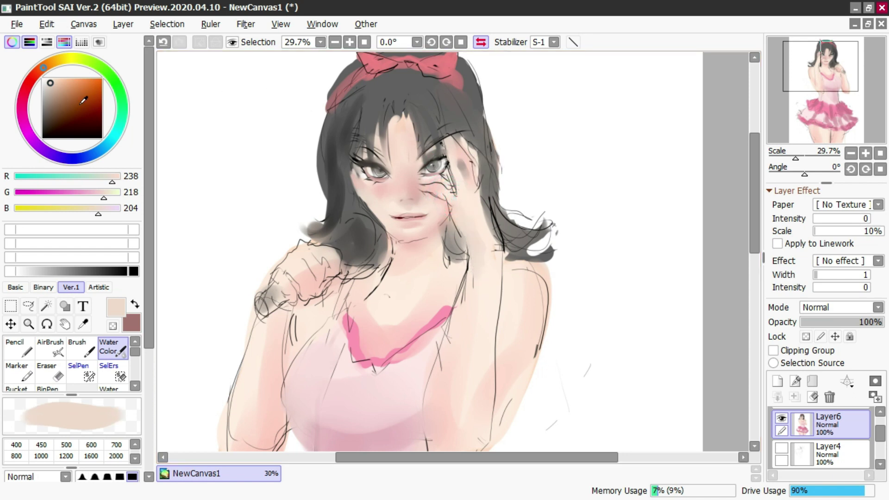
Step: Paint the lower lip in light pink (RGB 255, 145, 161) with the Water Color brush, undoing the stray stroke
{"action": "left_click", "coordinate": [28, 83]}
{"action": "left_click", "coordinate": [102, 97]}
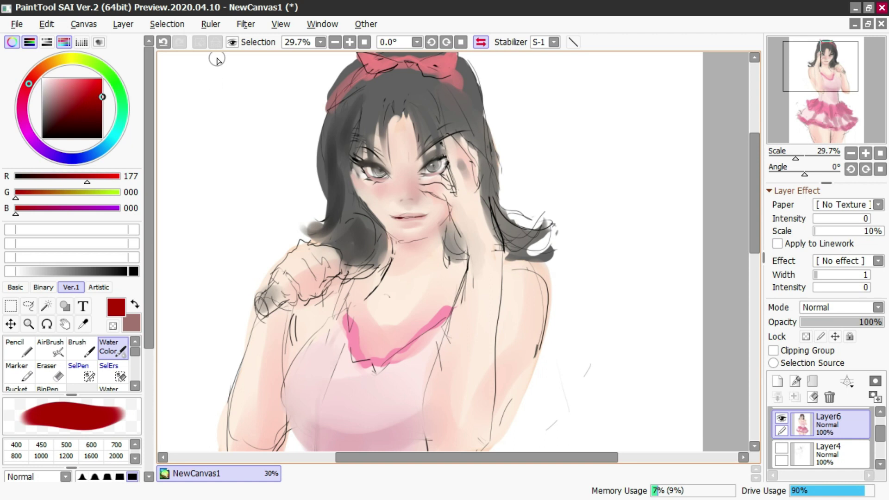
{"action": "mouse_move", "coordinate": [92, 103]}
{"action": "left_mouse_down"}
{"action": "mouse_move", "coordinate": [84, 85]}
{"action": "mouse_move", "coordinate": [59, 85]}
{"action": "mouse_move", "coordinate": [68, 78]}
{"action": "mouse_move", "coordinate": [25, 90]}
{"action": "left_mouse_up"}
{"action": "left_click_drag", "start_coordinate": [416, 224], "coordinate": [406, 226], "text": "ctrl+alt"}
{"action": "mouse_move", "coordinate": [396, 221]}
{"action": "left_mouse_down"}
{"action": "mouse_move", "coordinate": [427, 219]}
{"action": "mouse_move", "coordinate": [394, 227]}
{"action": "mouse_move", "coordinate": [419, 224]}
{"action": "mouse_move", "coordinate": [401, 220]}
{"action": "left_mouse_up"}
{"action": "key", "text": "ctrl+z"}
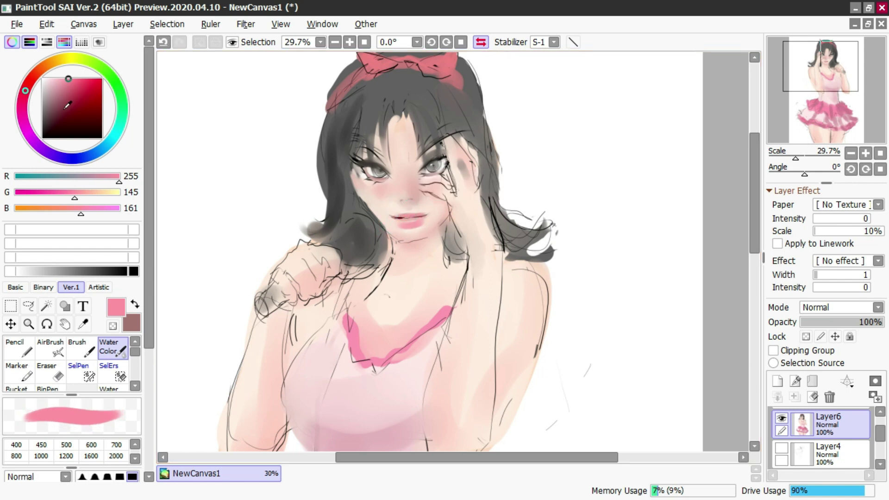
Step: Try to paint the upper lip in a darker pink (RGB 210, 88, 106)
{"action": "left_click_drag", "start_coordinate": [64, 101], "coordinate": [73, 89]}
{"action": "key", "text": "ctrl+z"}
{"action": "key", "text": "n"}
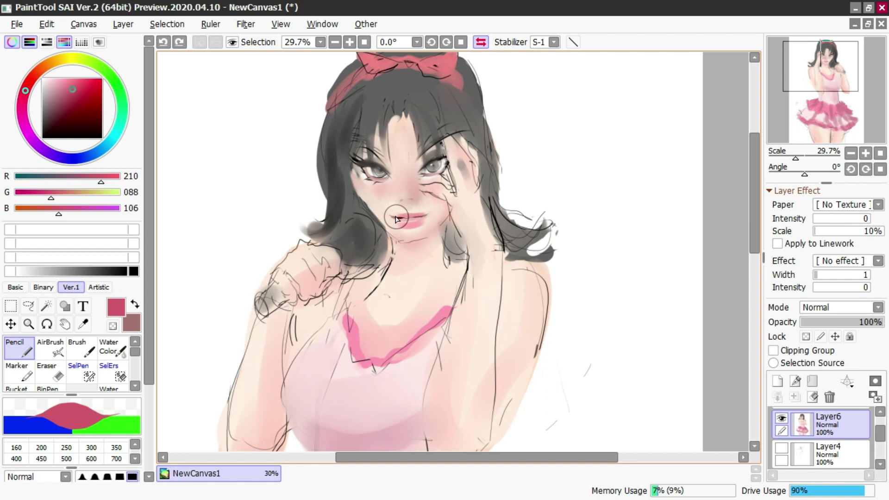
{"action": "key", "text": "c"}
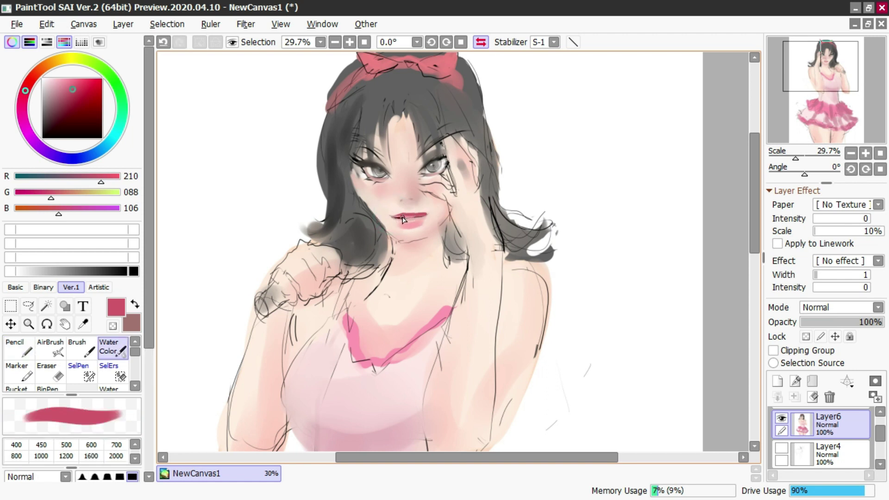
{"action": "left_click", "coordinate": [404, 210], "text": "alt"}
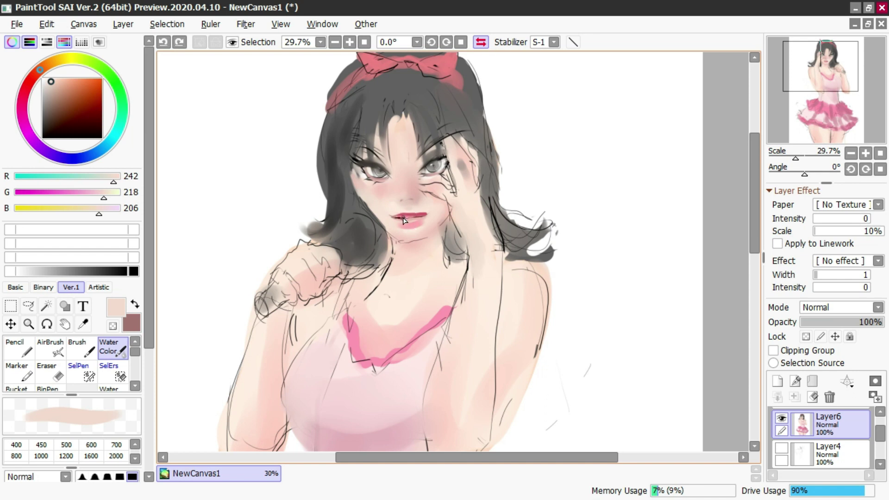
{"action": "key", "text": "ctrl+z"}
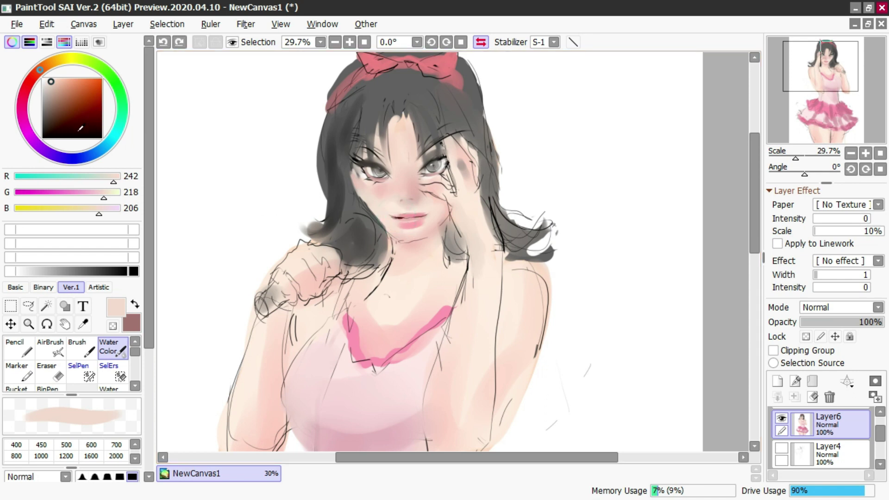
Step: Paint both lips in deep rose (RGB 210, 69, 96) with the Water Color brush
{"action": "left_click", "coordinate": [26, 91]}
{"action": "left_click", "coordinate": [77, 88]}
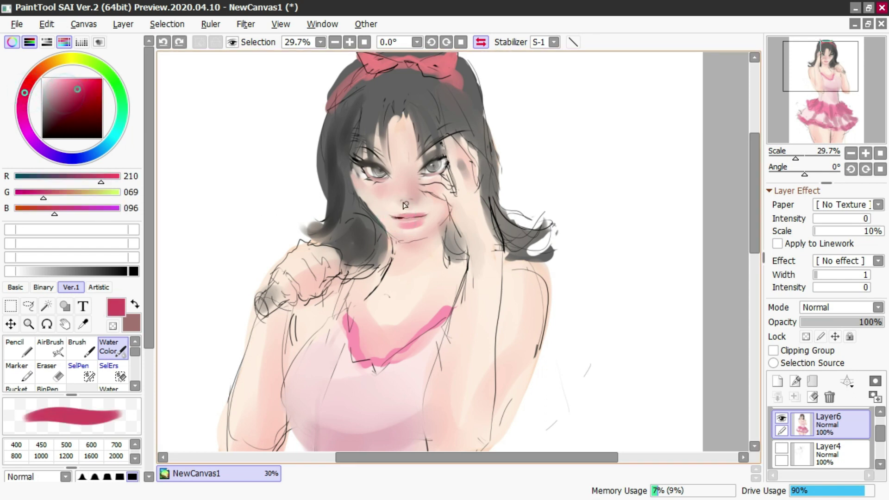
{"action": "left_click_drag", "start_coordinate": [425, 216], "coordinate": [426, 217]}
{"action": "left_click_drag", "start_coordinate": [404, 223], "coordinate": [413, 224]}
{"action": "left_click_drag", "start_coordinate": [397, 221], "coordinate": [425, 219]}
{"action": "left_click", "coordinate": [398, 220]}
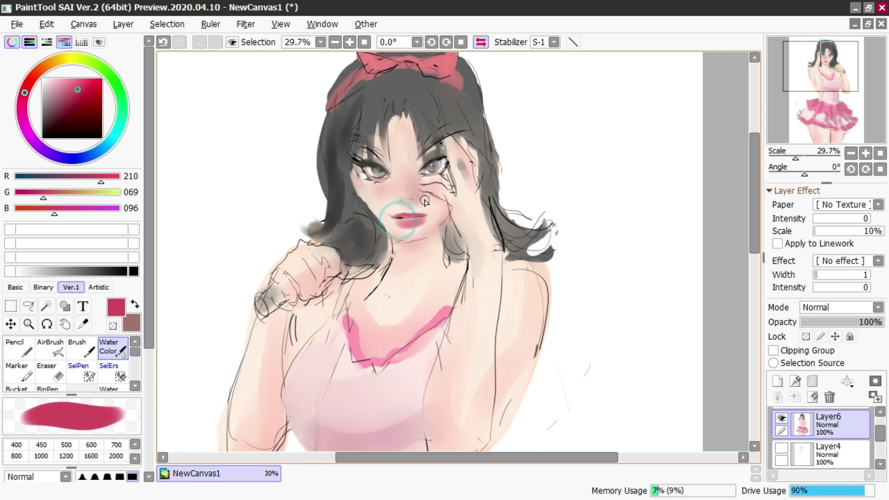
Step: Sharpen the line between the lips in near-black (RGB 49, 47, 45) and redraw the brow away from the hand in dark grey (RGB 60, 55, 52)
{"action": "key", "text": "n"}
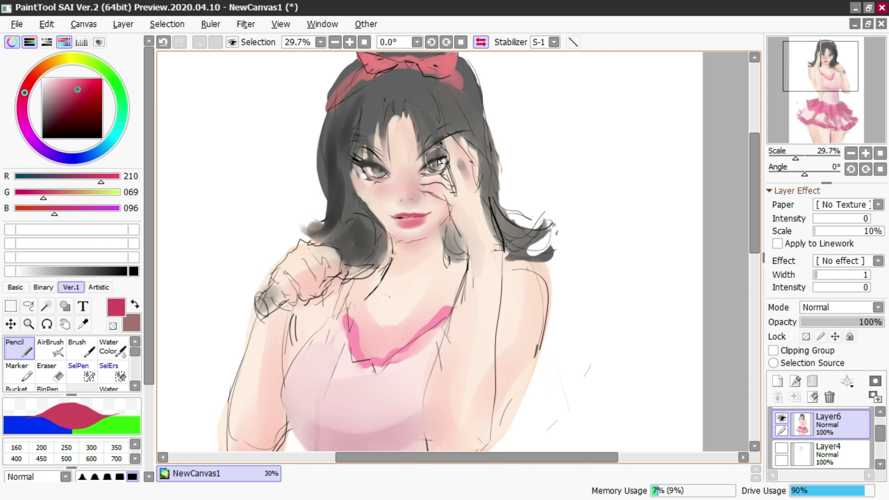
{"action": "left_click", "coordinate": [439, 162], "text": "alt"}
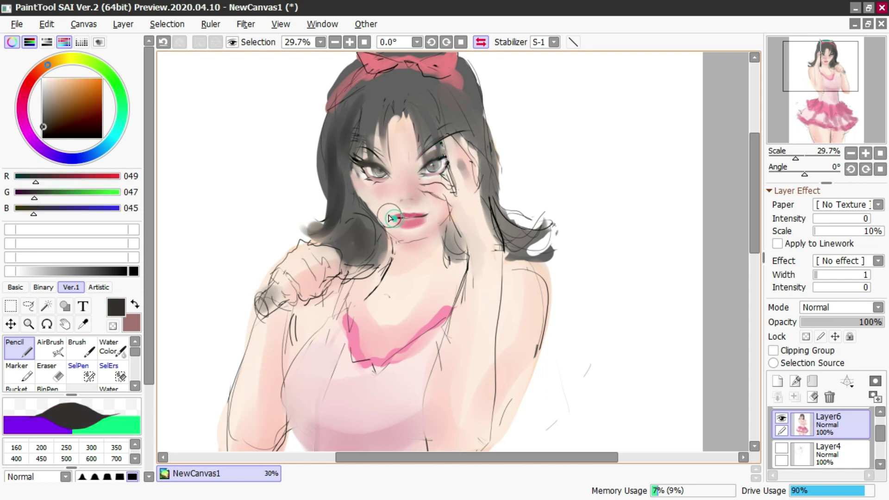
{"action": "key", "text": "c"}
{"action": "left_click", "coordinate": [395, 165], "text": "alt"}
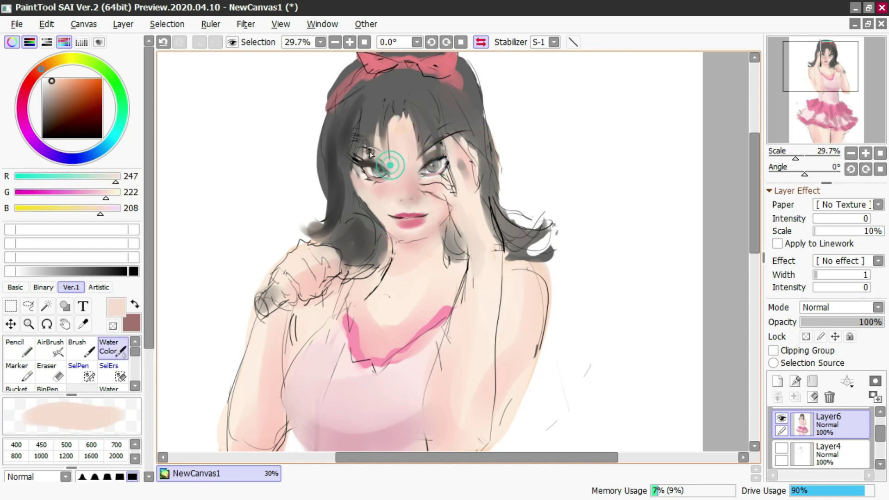
{"action": "left_click", "coordinate": [366, 168], "text": "alt"}
{"action": "key", "text": "n"}
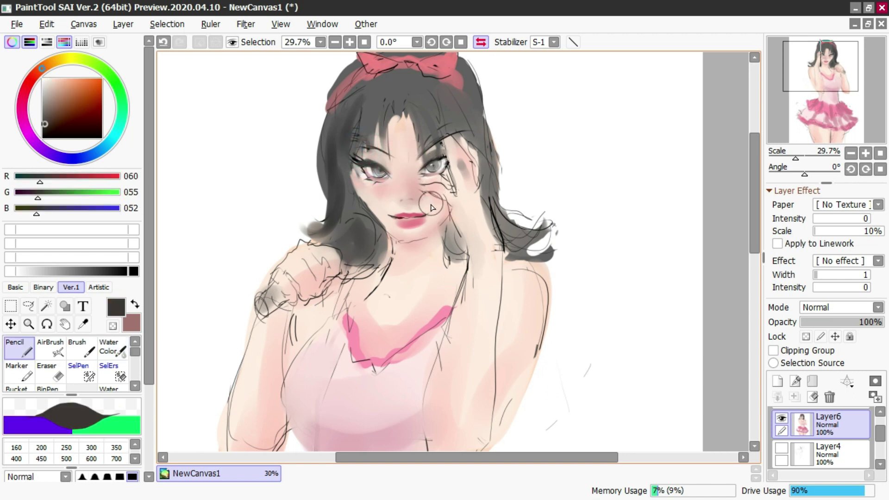
Step: Redraw the raised hand's finger outline across the cheek with the Pencil and blend the fingers in a sampled skin tone
{"action": "key", "text": "c"}
{"action": "key", "text": "n"}
{"action": "mouse_move", "coordinate": [424, 184]}
{"action": "left_mouse_down"}
{"action": "mouse_move", "coordinate": [427, 197]}
{"action": "mouse_move", "coordinate": [449, 200]}
{"action": "left_mouse_up"}
{"action": "key", "text": "c"}
{"action": "left_click", "coordinate": [460, 172], "text": "alt"}
{"action": "mouse_move", "coordinate": [451, 145]}
{"action": "left_mouse_down"}
{"action": "mouse_move", "coordinate": [460, 177]}
{"action": "mouse_move", "coordinate": [426, 198]}
{"action": "left_mouse_up"}
Step: Add rosy blush (RGB 219, 109, 125) along the nose with the Water Color brush and AirBrush
{"action": "key", "text": "n"}
{"action": "left_click", "coordinate": [420, 214], "text": "alt"}
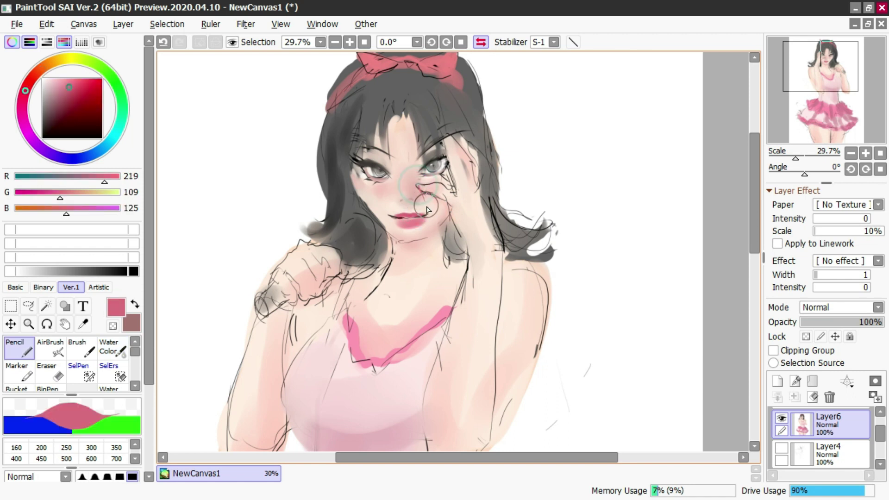
{"action": "key", "text": "ctrl+z"}
{"action": "key", "text": "c"}
{"action": "left_click", "coordinate": [421, 192]}
{"action": "key", "text": "bracketright"}
{"action": "left_click", "coordinate": [415, 197]}
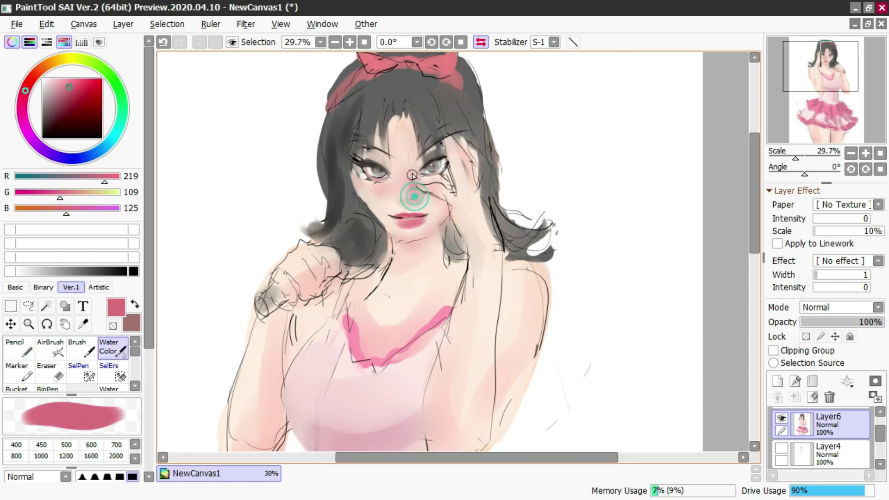
{"action": "left_click", "coordinate": [409, 192]}
{"action": "key", "text": "v"}
{"action": "left_click", "coordinate": [415, 201]}
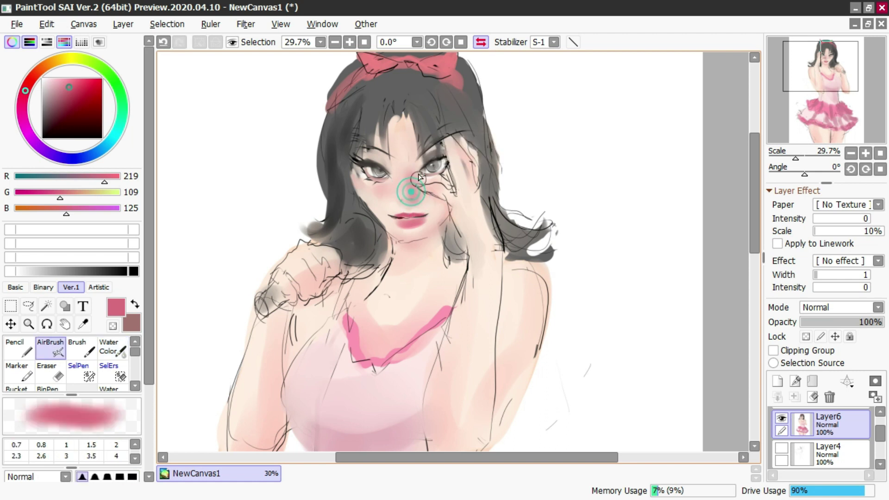
Step: Mirror the view and rework the eye beside the raised hand with dark grey (RGB 65, 61, 58) and skin tones (RGB 246, 222, 209 and 245, 218, 205)
{"action": "left_click", "coordinate": [480, 42]}
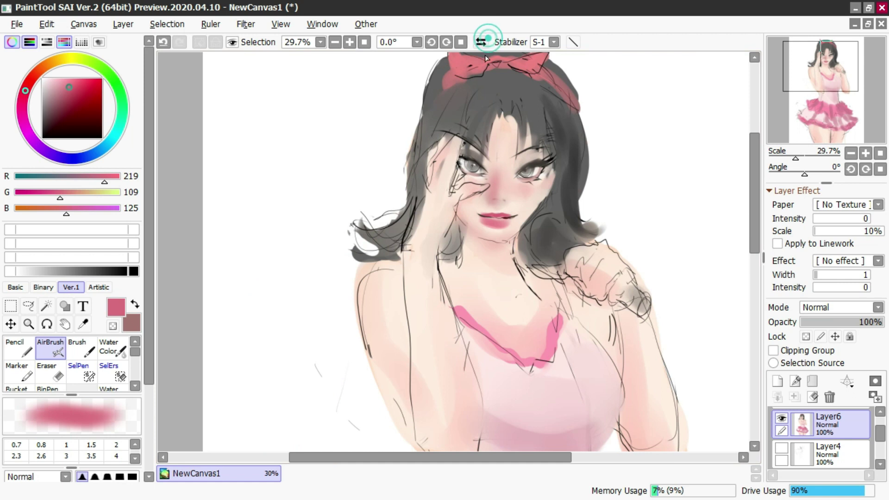
{"action": "left_click", "coordinate": [480, 192], "text": "alt"}
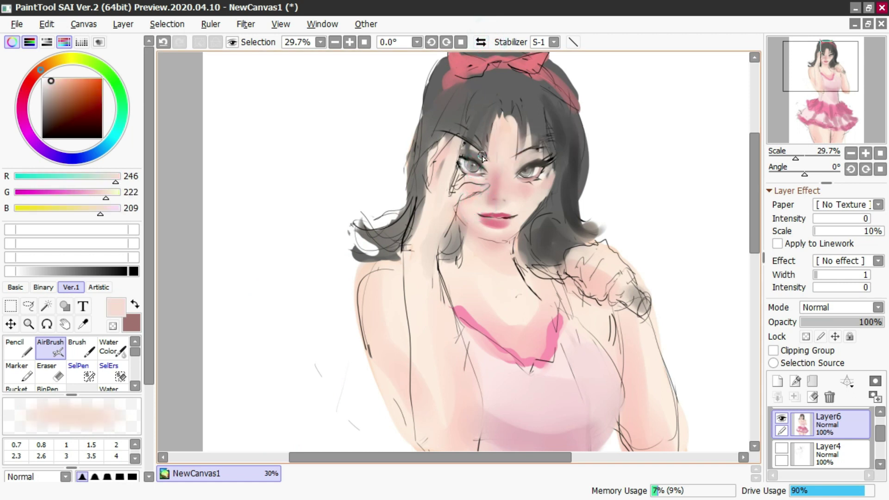
{"action": "right_click", "coordinate": [477, 164]}
{"action": "right_click", "coordinate": [477, 161]}
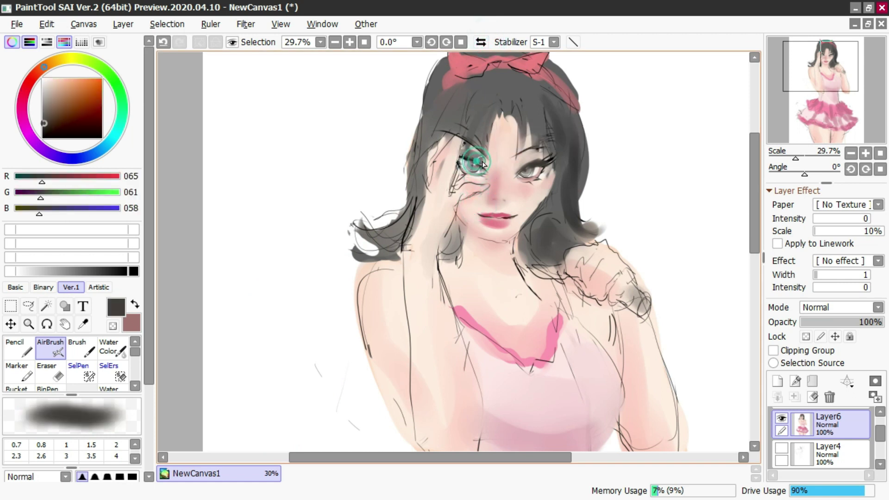
{"action": "key", "text": "c"}
{"action": "right_click", "coordinate": [486, 165]}
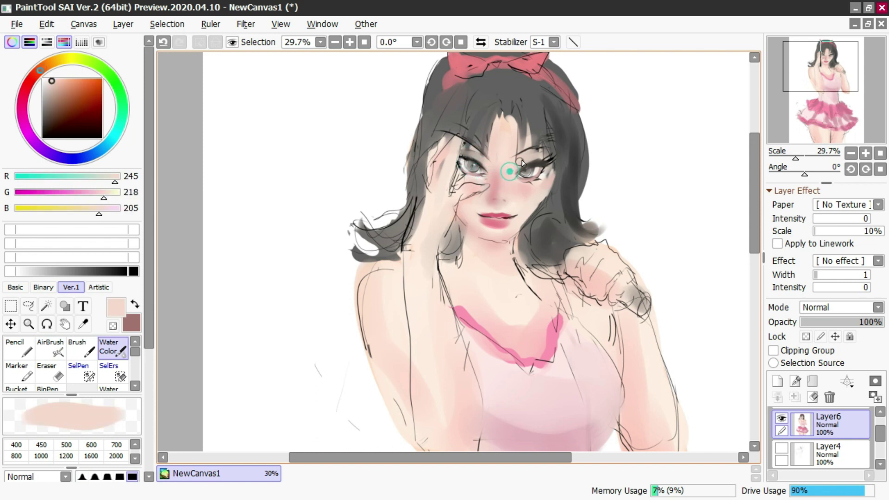
Step: Tint around the eyes in pink (RGB 236, 188, 181), paint the irises in grey (RGB 167, 162, 158), and restore the unmirrored view
{"action": "left_click", "coordinate": [541, 173], "text": "alt"}
{"action": "left_click", "coordinate": [532, 179], "text": "alt"}
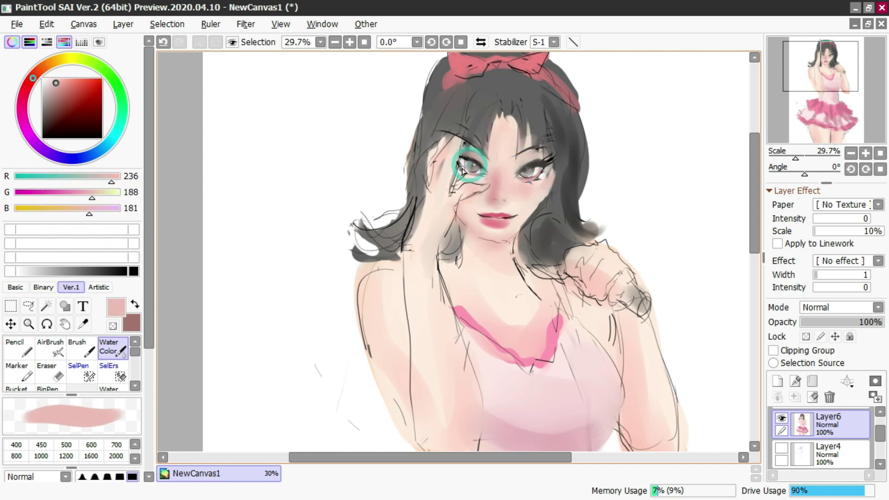
{"action": "left_click", "coordinate": [529, 172], "text": "alt"}
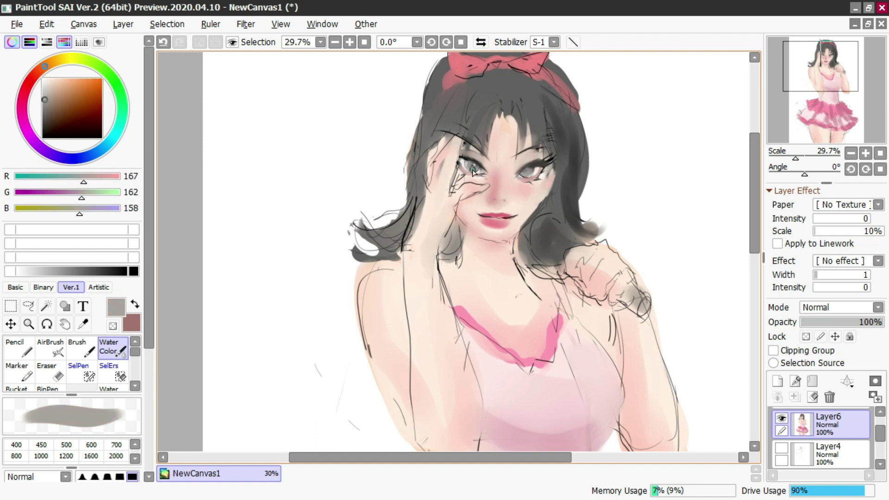
{"action": "left_click", "coordinate": [481, 42]}
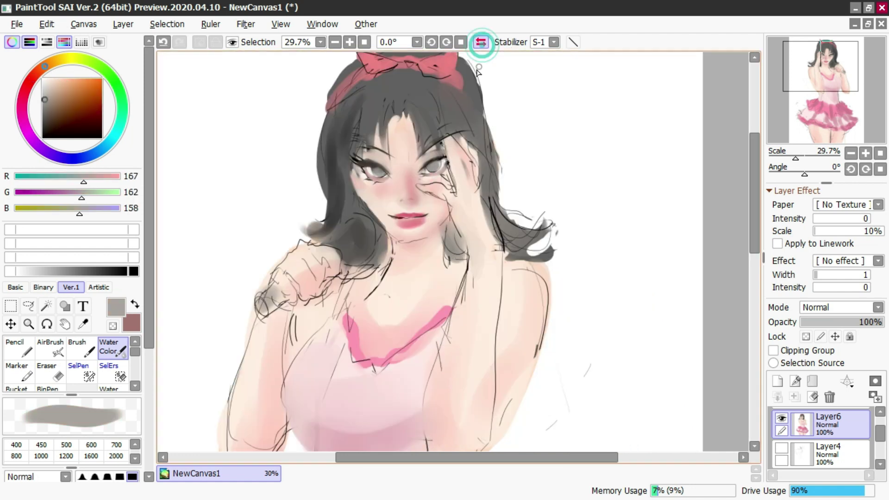
Step: Soften the cheek in skin tones (RGB 250, 227, 212 and 244, 198, 189) and pencil the pupils in dark grey (RGB 62, 58, 54)
{"action": "left_click", "coordinate": [382, 197], "text": "alt"}
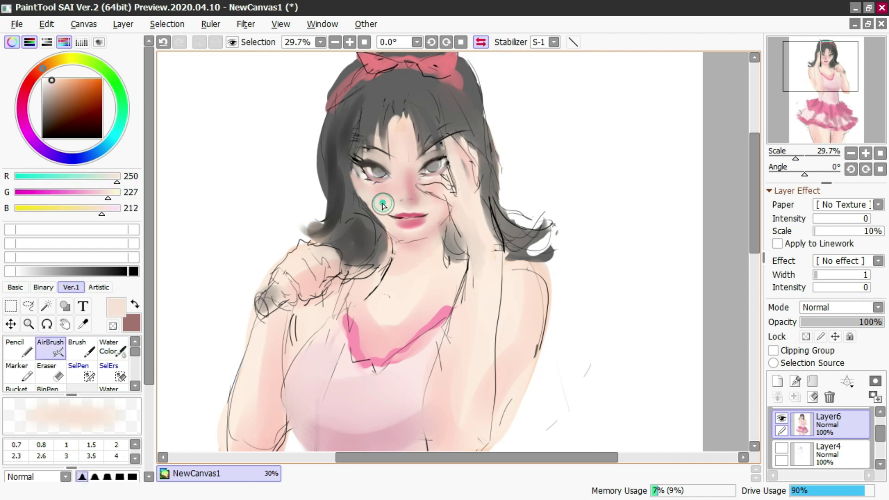
{"action": "left_click", "coordinate": [397, 185], "text": "alt"}
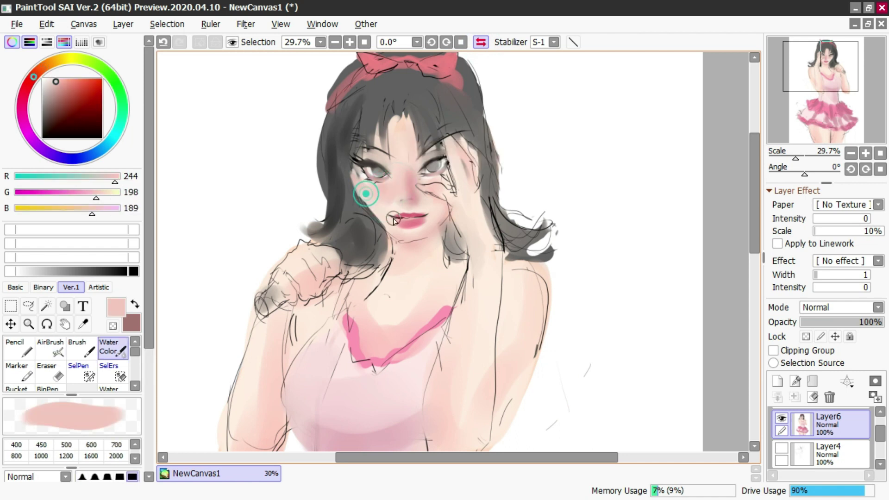
{"action": "left_click", "coordinate": [372, 175], "text": "alt"}
{"action": "key", "text": "n"}
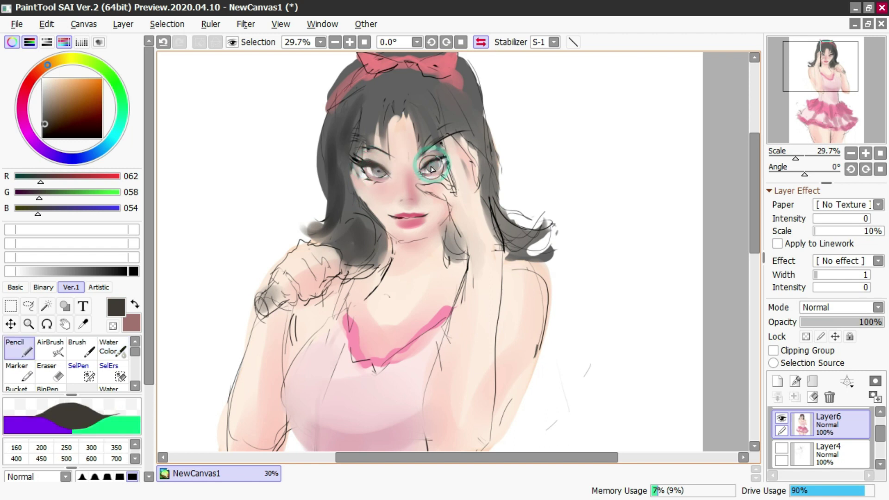
Step: Paint the bangs in grey (RGB 95, 94, 94) and refine the cheek's hair edge in beige (RGB 237, 217, 205) and dark grey (RGB 70, 70, 70)
{"action": "key", "text": "c"}
{"action": "left_click", "coordinate": [383, 112], "text": "alt"}
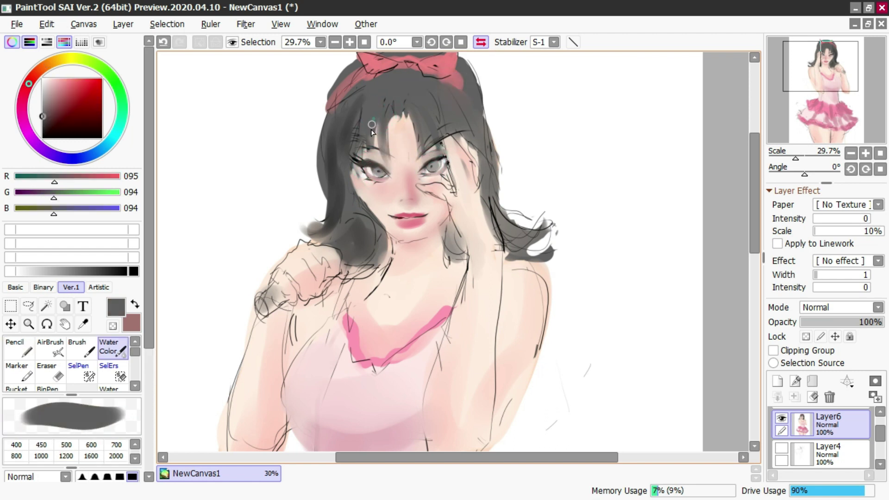
{"action": "scroll", "coordinate": [396, 158], "scroll_direction": "down", "scroll_amount": 3}
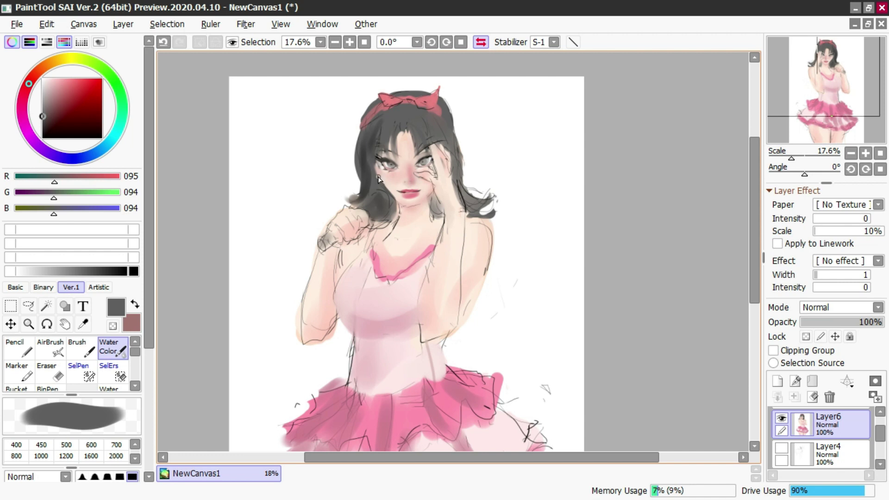
{"action": "left_click", "coordinate": [381, 179], "text": "alt"}
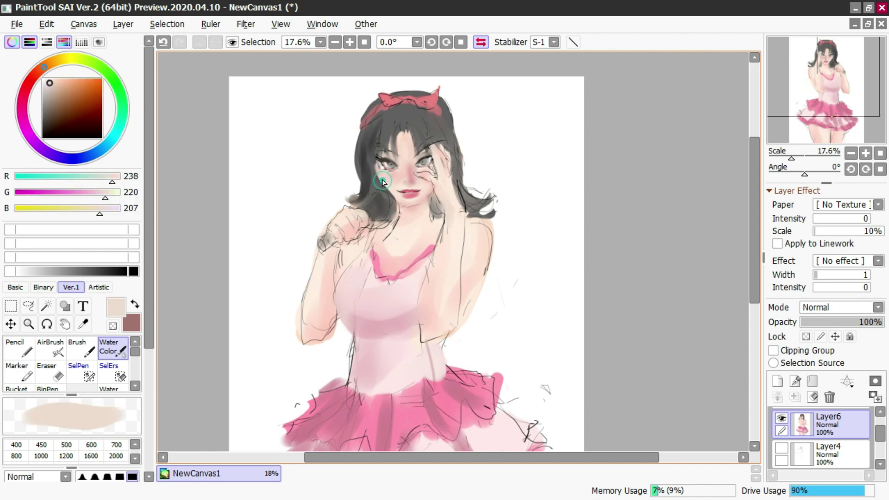
{"action": "key", "text": "ctrl+z"}
{"action": "left_click", "coordinate": [382, 175], "text": "alt"}
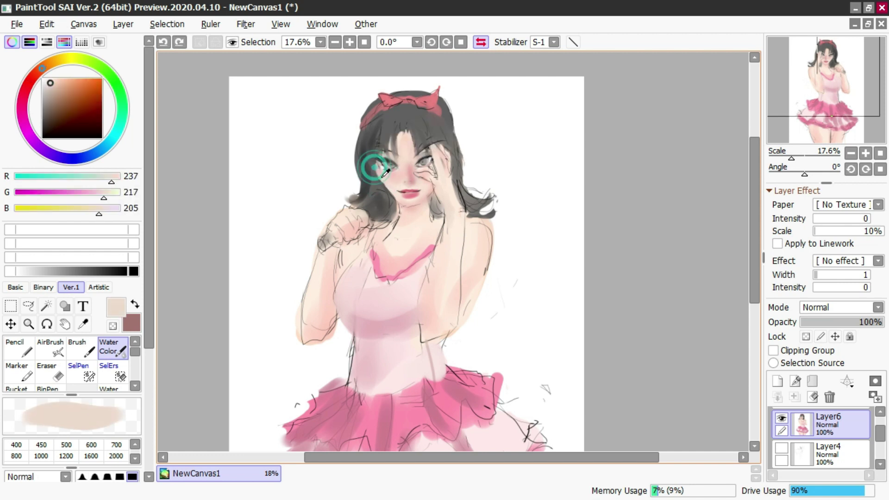
{"action": "left_click", "coordinate": [368, 160], "text": "alt"}
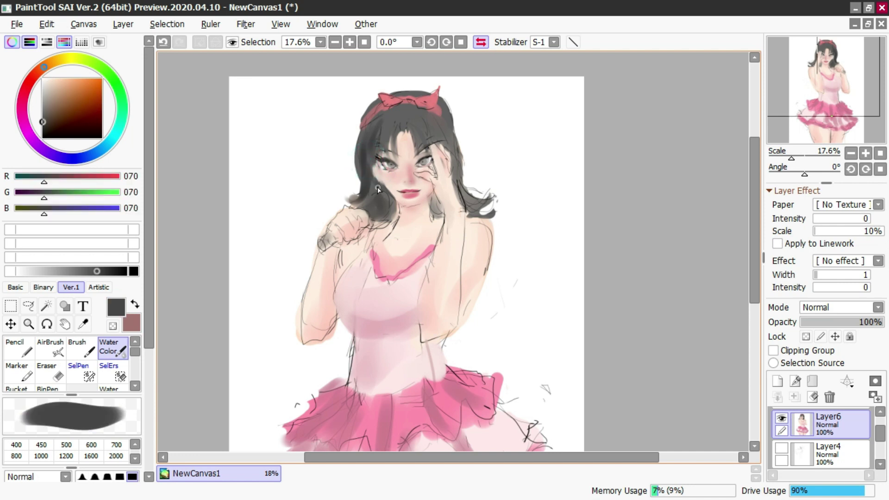
Step: Try to pencil a dark stroke (RGB 57, 53, 50) along the outer corner of the eye away from the hand
{"action": "key", "text": "n"}
{"action": "left_click", "coordinate": [376, 164], "text": "alt"}
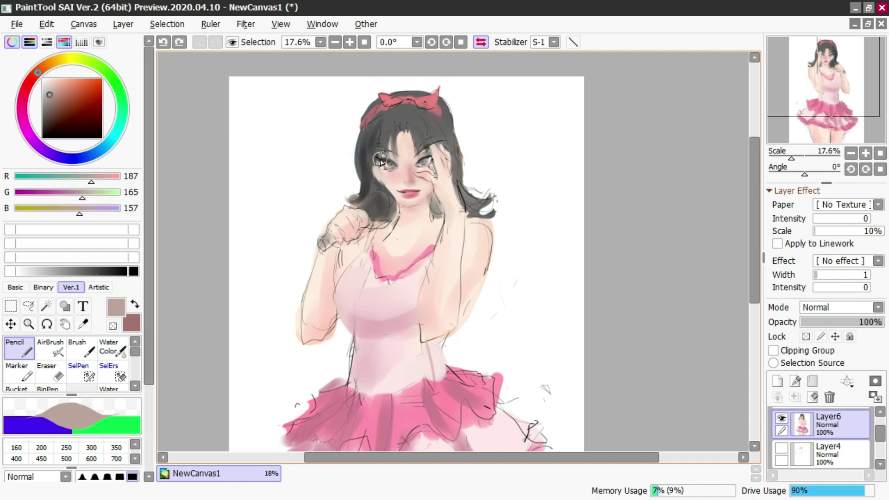
{"action": "left_click", "coordinate": [380, 161], "text": "alt"}
{"action": "left_click_drag", "start_coordinate": [377, 158], "coordinate": [376, 172]}
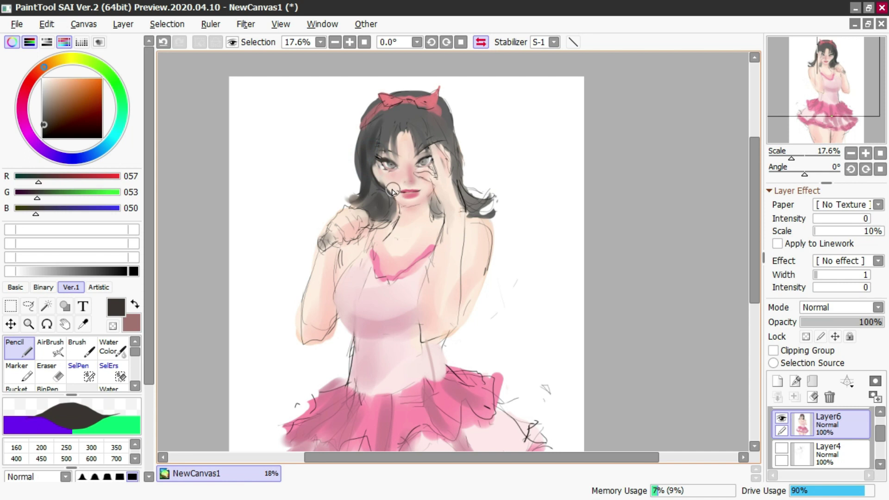
{"action": "key", "text": "ctrl+z"}
Step: Touch up the cheek and outer eye away from the hand in beige (RGB 240, 218, 206) and dark grey (RGB 62, 58, 54)
{"action": "key", "text": "c"}
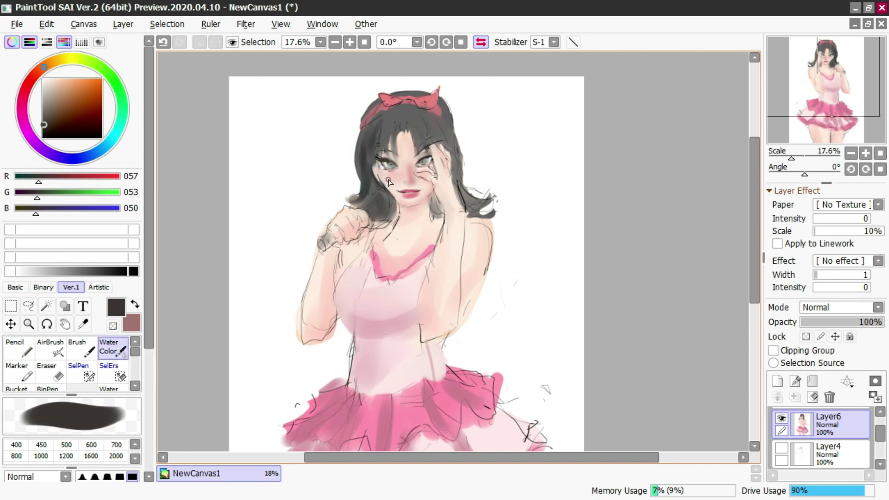
{"action": "left_click", "coordinate": [384, 178], "text": "alt"}
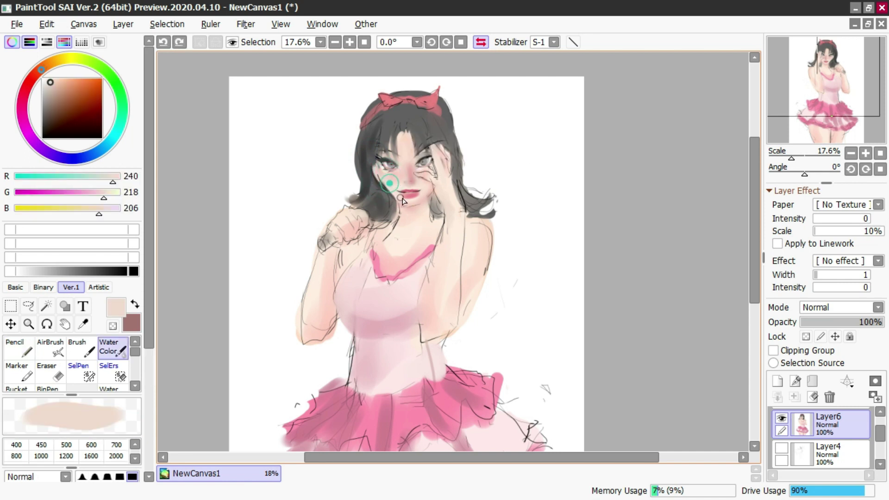
{"action": "left_click", "coordinate": [386, 154], "text": "alt"}
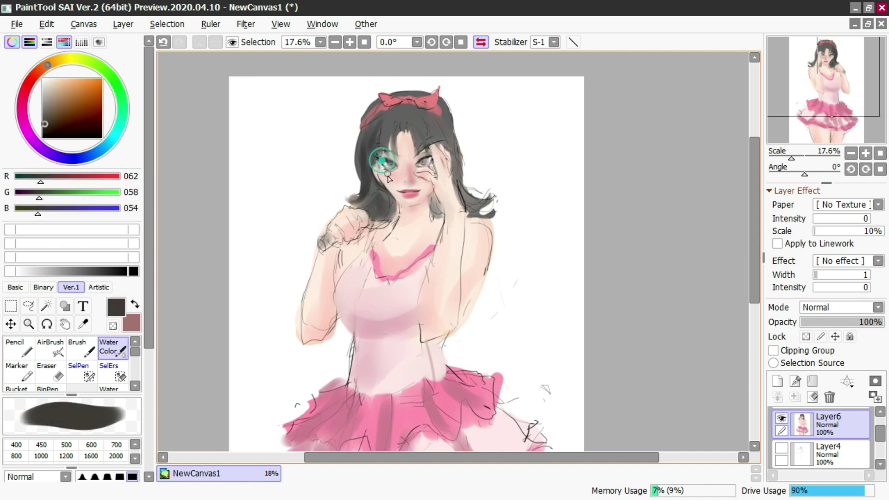
Step: Touch up the cheek below the eye away from the raised hand with the Water Color brush in beige (RGB 245, 221, 209)
{"action": "key", "text": "n"}
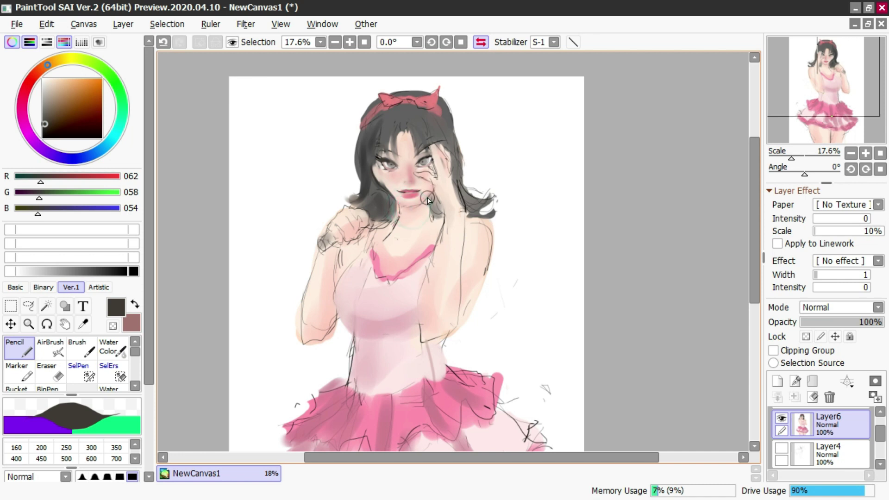
{"action": "key", "text": "c"}
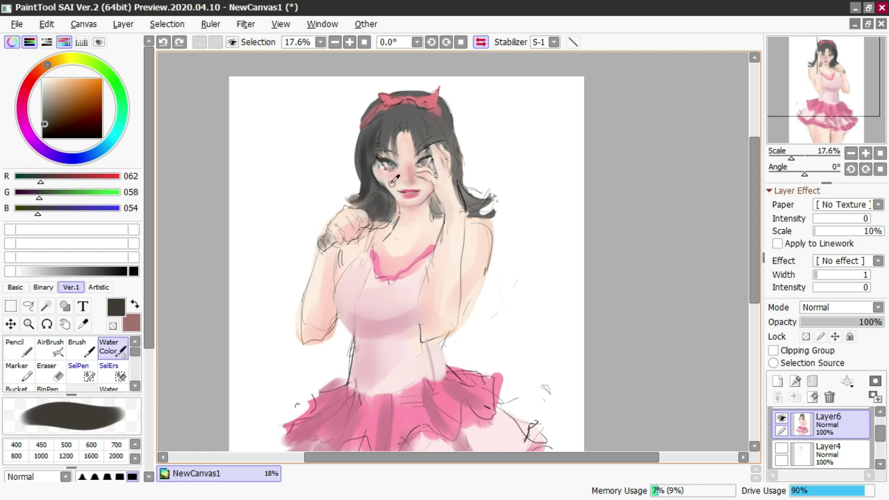
{"action": "left_click", "coordinate": [392, 182], "text": "alt"}
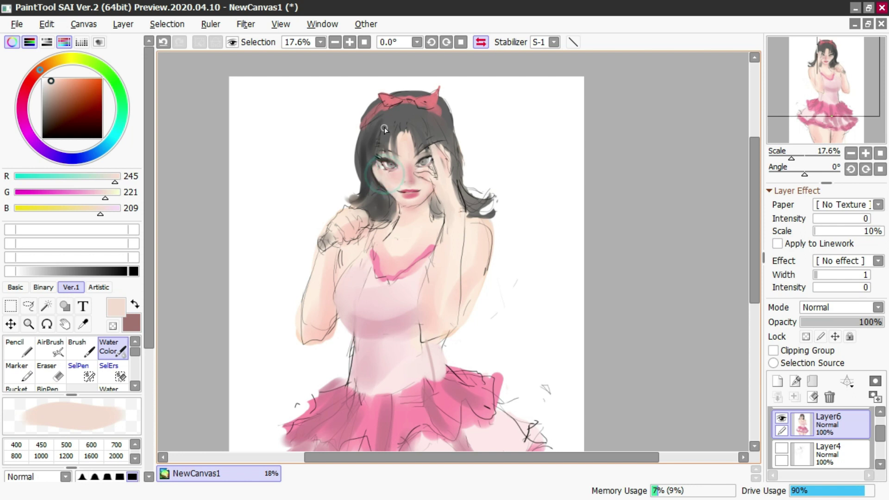
Step: Mirror the canvas view and pencil the hair from the bangs toward the raised hand in grey (RGB 100, 99, 98)
{"action": "left_click", "coordinate": [481, 42]}
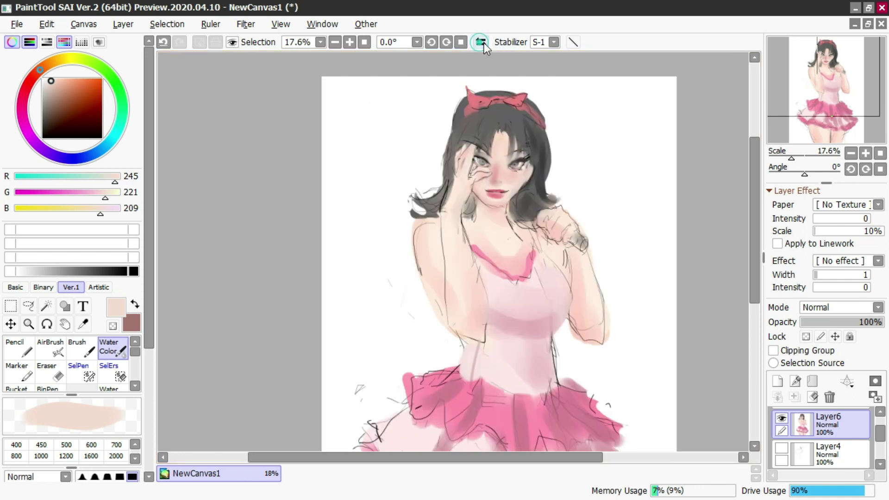
{"action": "left_click", "coordinate": [505, 159], "text": "alt"}
{"action": "key", "text": "n"}
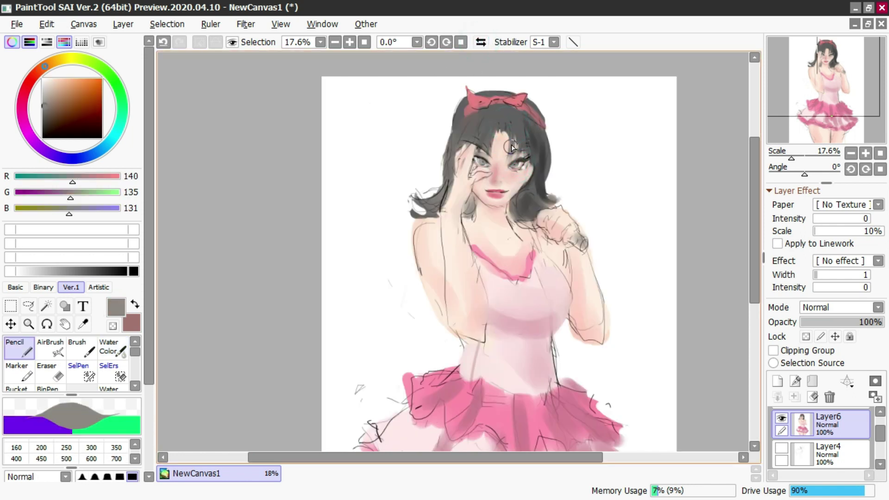
{"action": "left_click", "coordinate": [518, 121], "text": "alt"}
{"action": "mouse_move", "coordinate": [498, 119]}
{"action": "left_mouse_down"}
{"action": "mouse_move", "coordinate": [486, 153]}
{"action": "mouse_move", "coordinate": [493, 151]}
{"action": "mouse_move", "coordinate": [470, 163]}
{"action": "mouse_move", "coordinate": [456, 139]}
{"action": "left_mouse_up"}
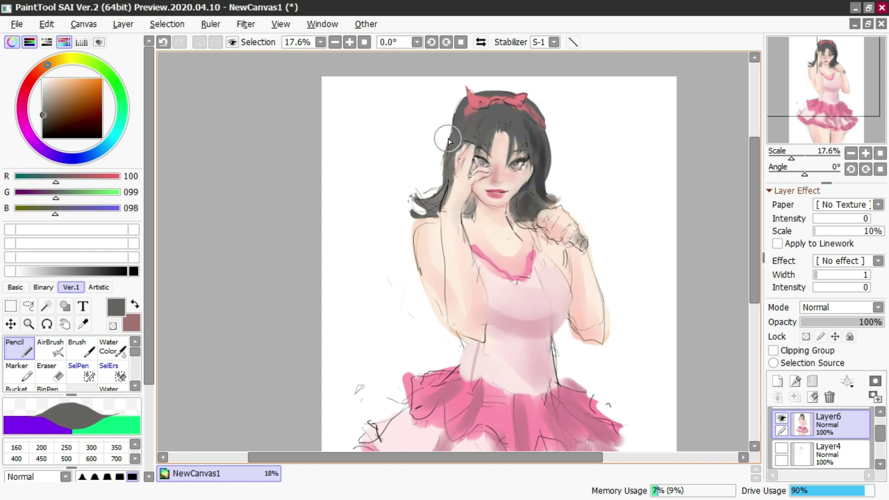
Step: Reshape the outer hair edge beside the raised hand with the Eraser and pencil strokes in grey (RGB 97, 97, 97)
{"action": "key", "text": "e"}
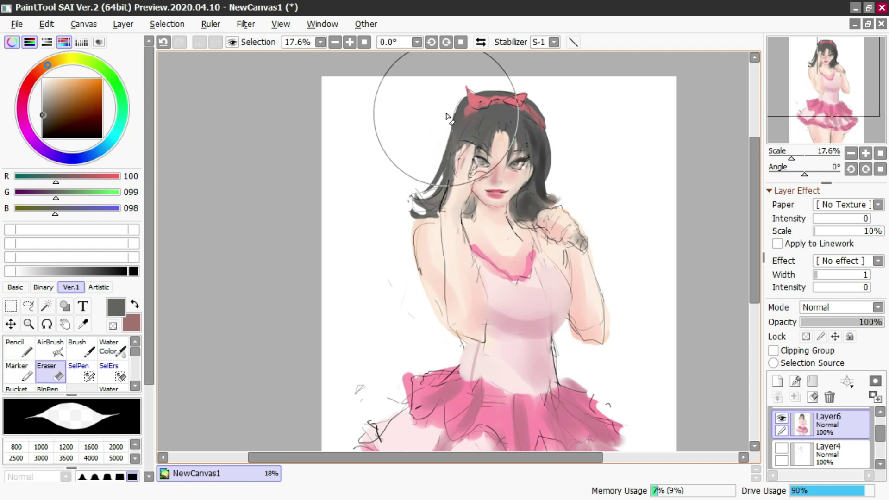
{"action": "left_click", "coordinate": [436, 123], "text": "alt"}
{"action": "key", "text": "n"}
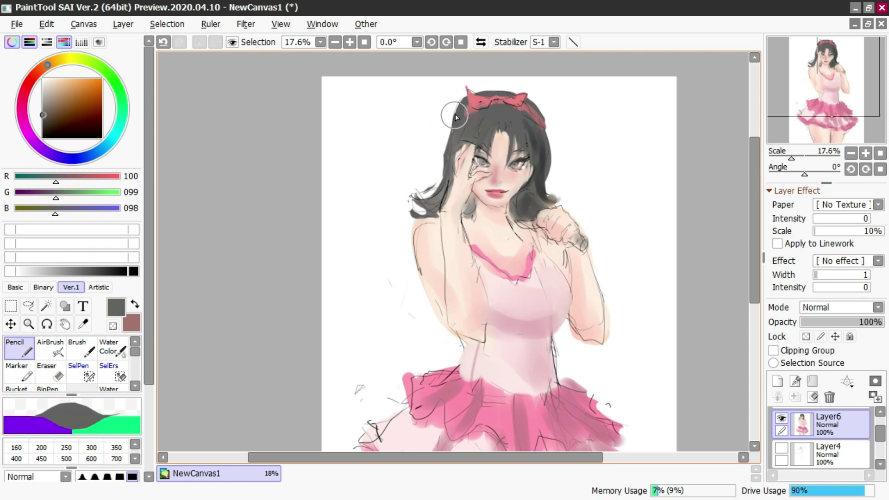
{"action": "left_click_drag", "start_coordinate": [462, 103], "coordinate": [446, 182]}
{"action": "key", "text": "ctrl+z"}
{"action": "left_click_drag", "start_coordinate": [449, 130], "coordinate": [407, 183]}
{"action": "key", "text": "e"}
{"action": "left_click", "coordinate": [415, 180], "text": "alt"}
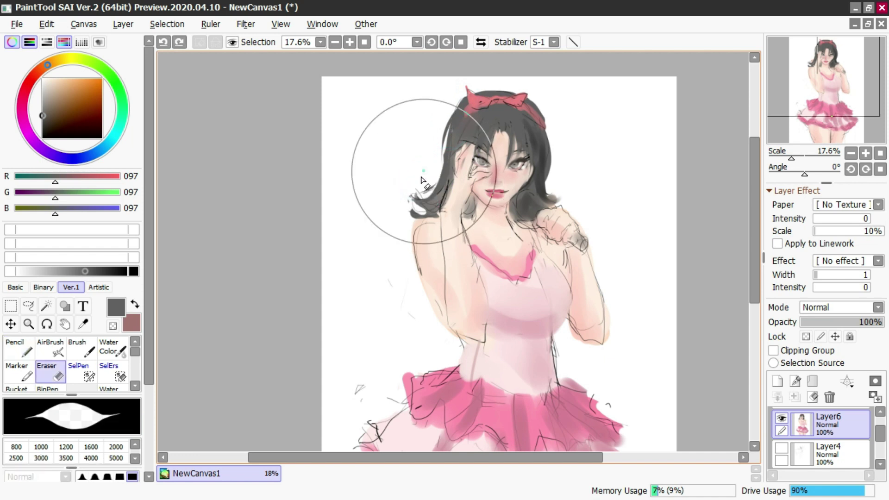
{"action": "left_click", "coordinate": [409, 194], "text": "alt"}
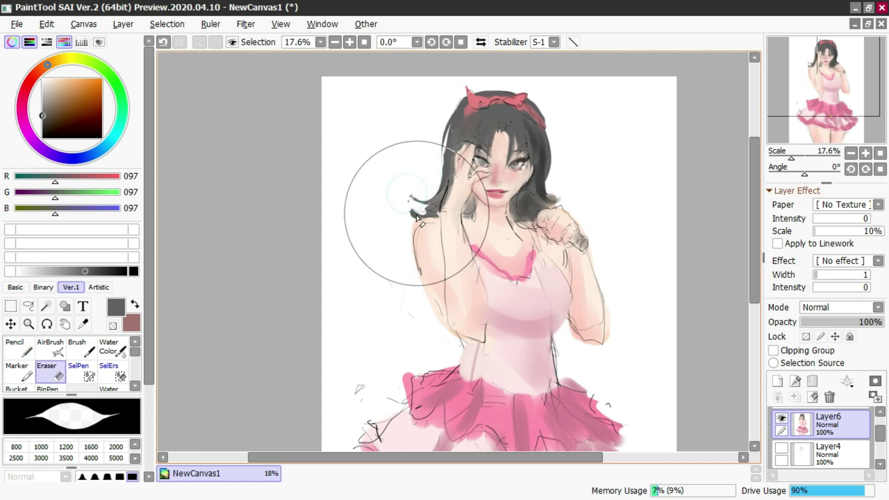
Step: Refine the hair tips beside the raised hand in white (RGB 255, 255, 255) and the wrist in beige (RGB 248, 228, 214)
{"action": "key", "text": "c"}
{"action": "left_click", "coordinate": [426, 203], "text": "alt"}
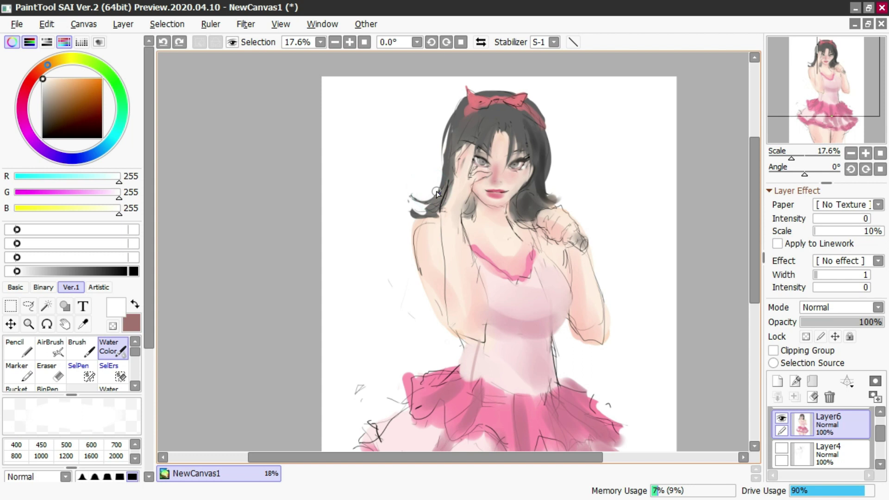
{"action": "left_click", "coordinate": [448, 211], "text": "alt"}
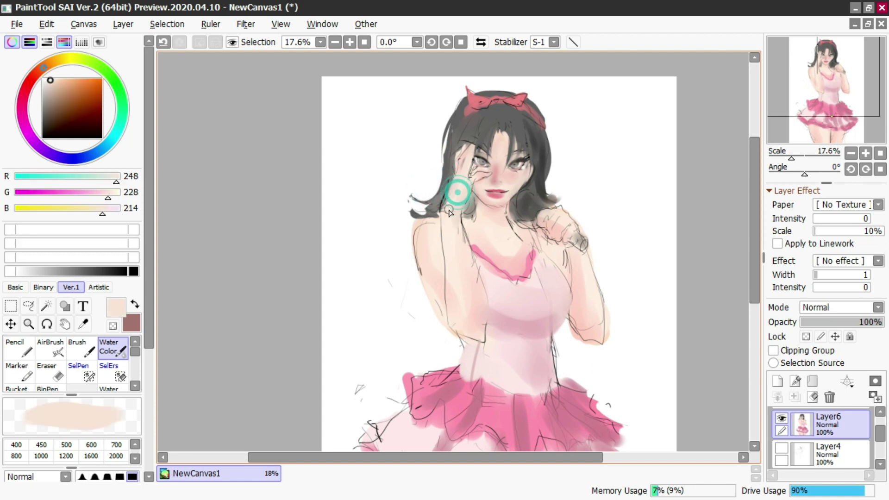
{"action": "key", "text": "ctrl+z"}
{"action": "left_click_drag", "start_coordinate": [452, 190], "coordinate": [450, 187]}
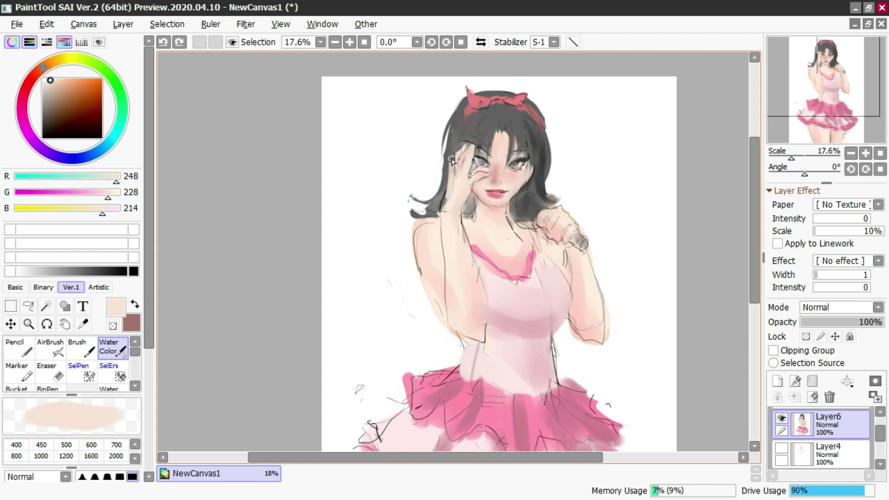
{"action": "key", "text": "ctrl+z"}
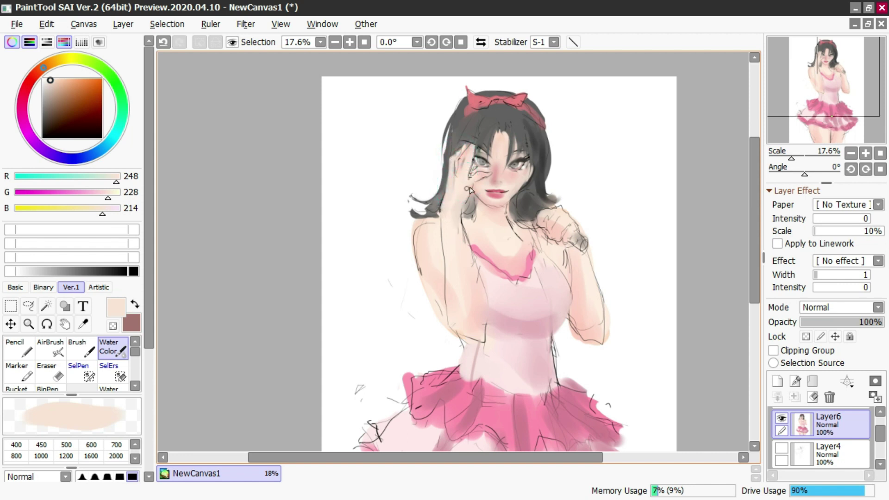
Step: Airbrush the face near the raised hand in light skin (RGB 251, 230, 216) and pencil its eye in dark grey (RGB 87, 80, 76)
{"action": "key", "text": "b"}
{"action": "left_click", "coordinate": [488, 185], "text": "alt"}
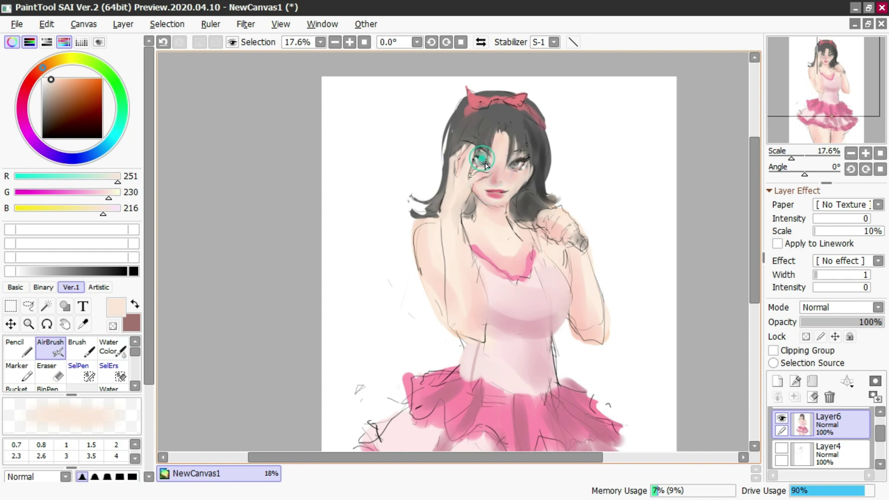
{"action": "left_click", "coordinate": [485, 165], "text": "alt"}
{"action": "key", "text": "n"}
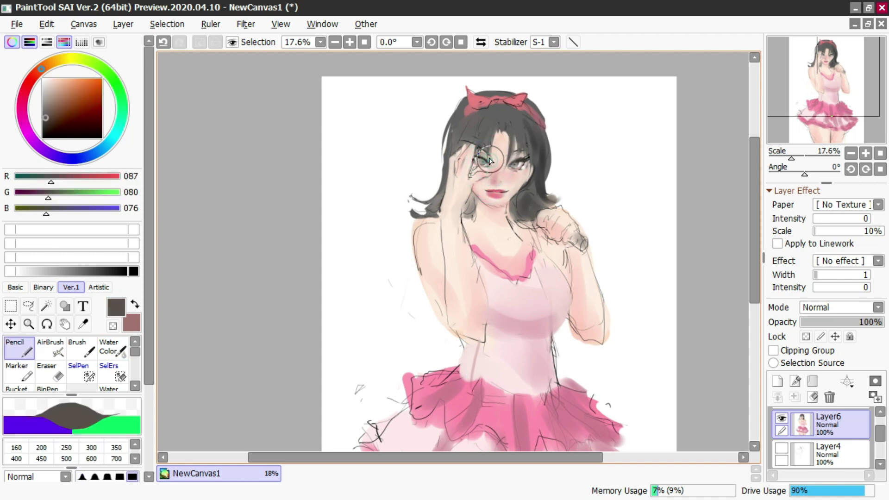
{"action": "left_click", "coordinate": [501, 163], "text": "alt"}
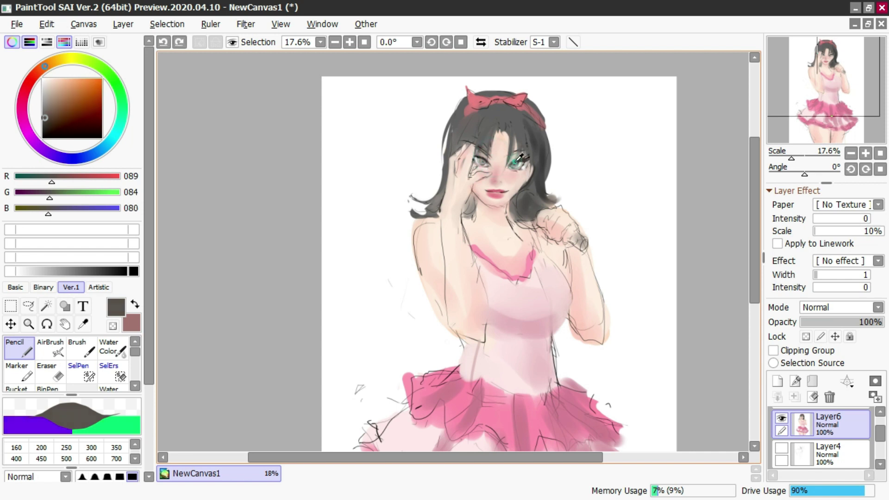
Step: Pencil a bangs strand in dark grey (RGB 89, 84, 80) and erase along the outer hair edge beside the raised hand
{"action": "key", "text": "ctrl+z"}
{"action": "left_click_drag", "start_coordinate": [512, 140], "coordinate": [509, 158]}
{"action": "key", "text": "e"}
{"action": "key", "text": "ctrl+z"}
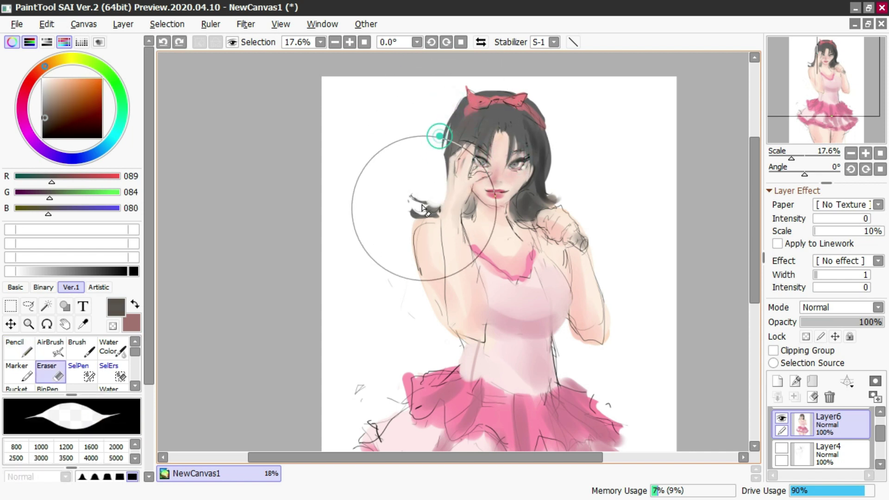
Step: Erase the rough outer edges of the hair on both sides of the head and mirror the canvas view
{"action": "mouse_move", "coordinate": [433, 148]}
{"action": "left_mouse_down"}
{"action": "mouse_move", "coordinate": [425, 205]}
{"action": "mouse_move", "coordinate": [415, 167]}
{"action": "mouse_move", "coordinate": [409, 210]}
{"action": "mouse_move", "coordinate": [428, 205]}
{"action": "left_mouse_up"}
{"action": "left_click_drag", "start_coordinate": [550, 165], "coordinate": [553, 201]}
{"action": "mouse_move", "coordinate": [548, 163]}
{"action": "left_mouse_down"}
{"action": "mouse_move", "coordinate": [549, 184]}
{"action": "mouse_move", "coordinate": [561, 188]}
{"action": "left_mouse_up"}
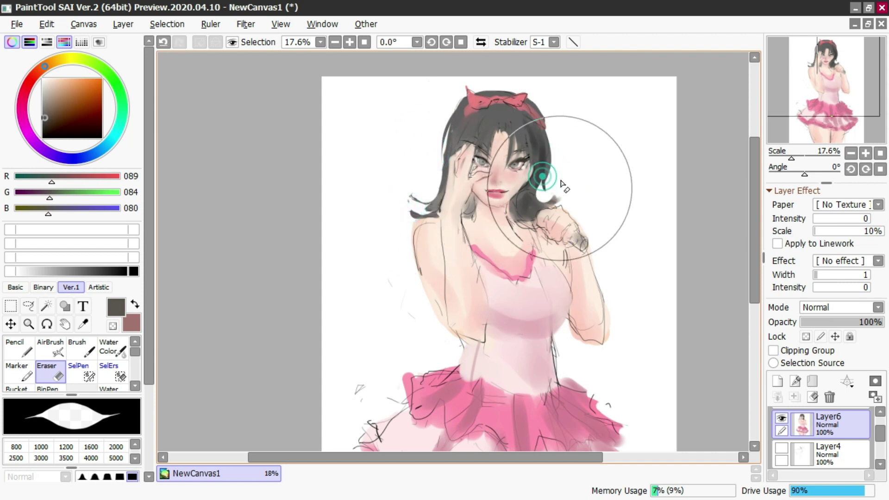
{"action": "scroll", "coordinate": [479, 110], "scroll_direction": "down", "scroll_amount": 1}
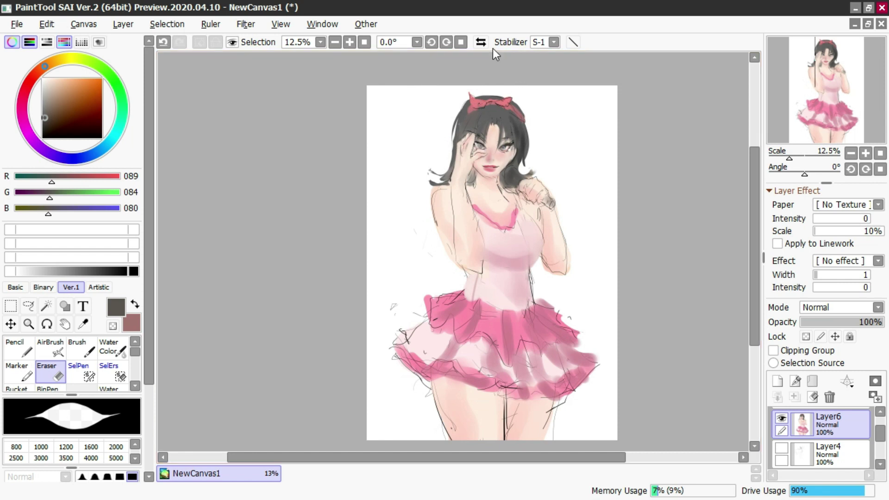
{"action": "left_click", "coordinate": [481, 42]}
{"action": "scroll", "coordinate": [421, 134], "scroll_direction": "up", "scroll_amount": 1}
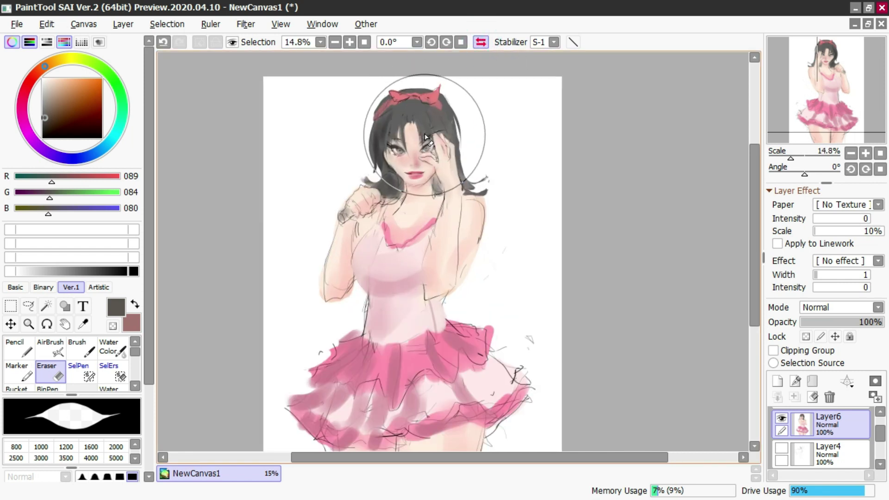
Step: Blend sampled light skin tone over the shoulder and upper part of the raised arm with the Water Color brush
{"action": "key", "text": "e"}
{"action": "left_click", "coordinate": [398, 92], "text": "alt"}
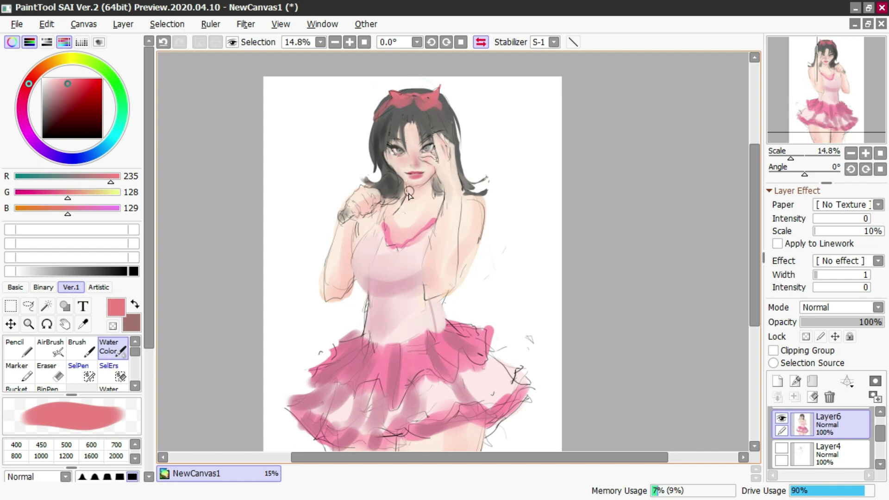
{"action": "left_click", "coordinate": [415, 223], "text": "alt"}
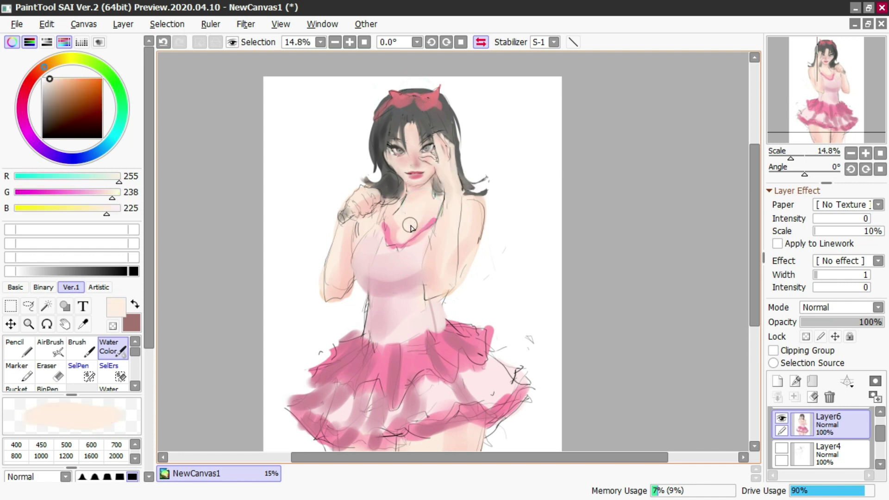
{"action": "scroll", "coordinate": [389, 101], "scroll_direction": "down", "scroll_amount": 2}
{"action": "scroll", "coordinate": [416, 145], "scroll_direction": "up", "scroll_amount": 1}
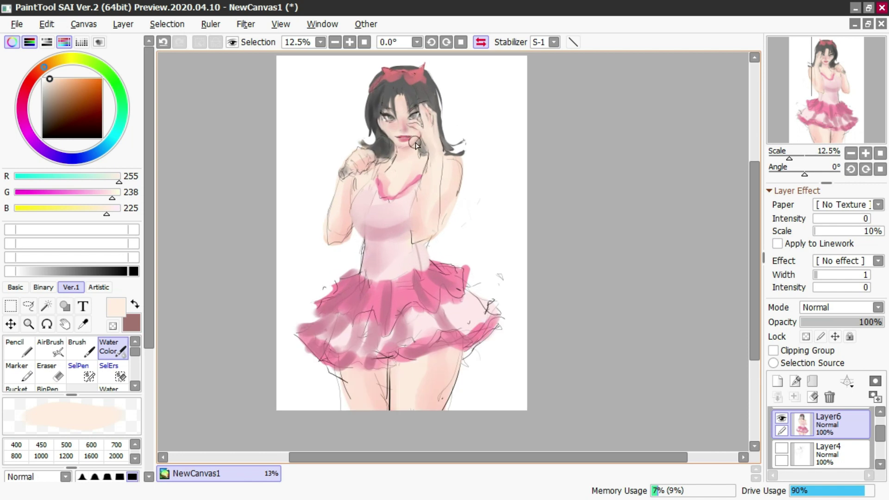
{"action": "left_click", "coordinate": [102, 119]}
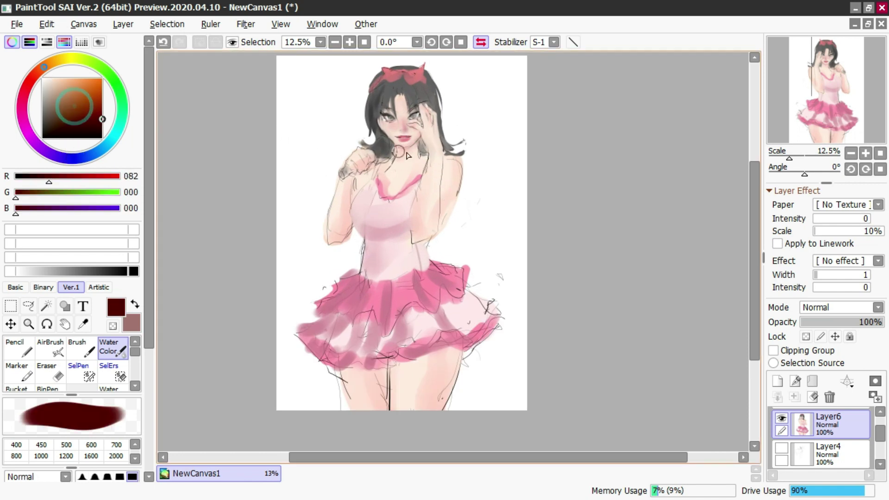
{"action": "key", "text": "n"}
{"action": "key", "text": "c"}
{"action": "left_click_drag", "start_coordinate": [456, 160], "coordinate": [447, 192]}
{"action": "left_click", "coordinate": [448, 164], "text": "alt"}
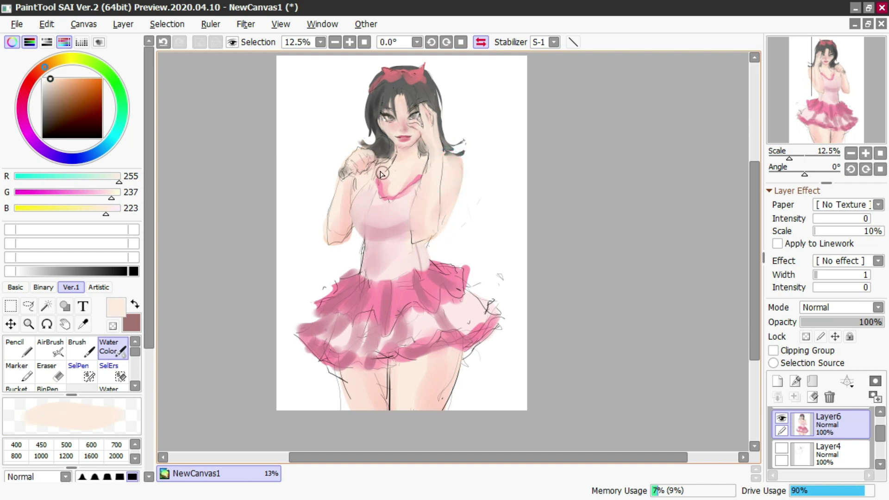
{"action": "left_click", "coordinate": [34, 77]}
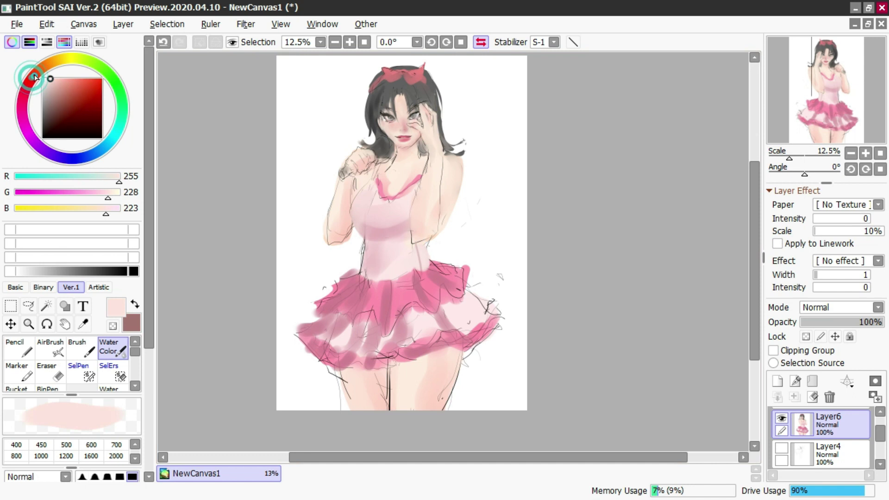
{"action": "left_click", "coordinate": [74, 83]}
{"action": "key", "text": "b"}
{"action": "mouse_move", "coordinate": [402, 156]}
{"action": "left_mouse_down"}
{"action": "mouse_move", "coordinate": [435, 194]}
{"action": "mouse_move", "coordinate": [420, 229]}
{"action": "left_mouse_up"}
{"action": "key", "text": "ctrl+z"}
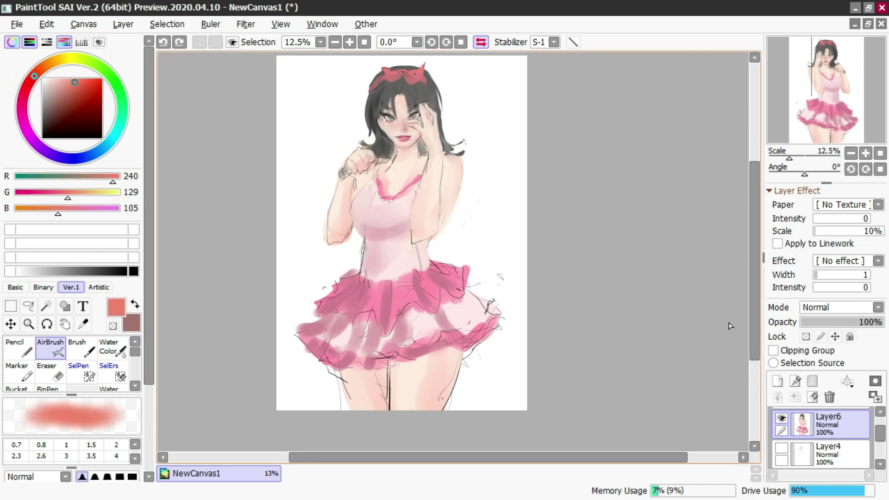
Step: Add a new layer above the character painting and set its blending mode to Burn
{"action": "left_click", "coordinate": [776, 381]}
{"action": "left_click", "coordinate": [809, 306]}
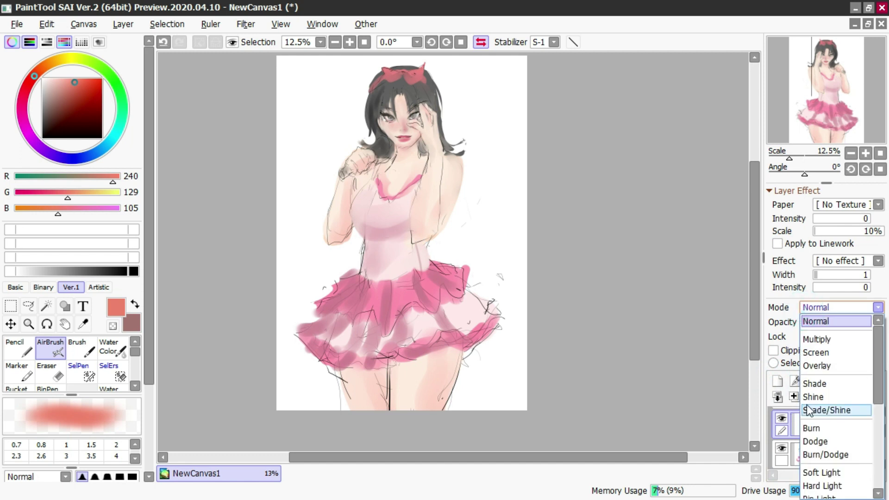
{"action": "left_click", "coordinate": [806, 427]}
{"action": "key", "text": "c"}
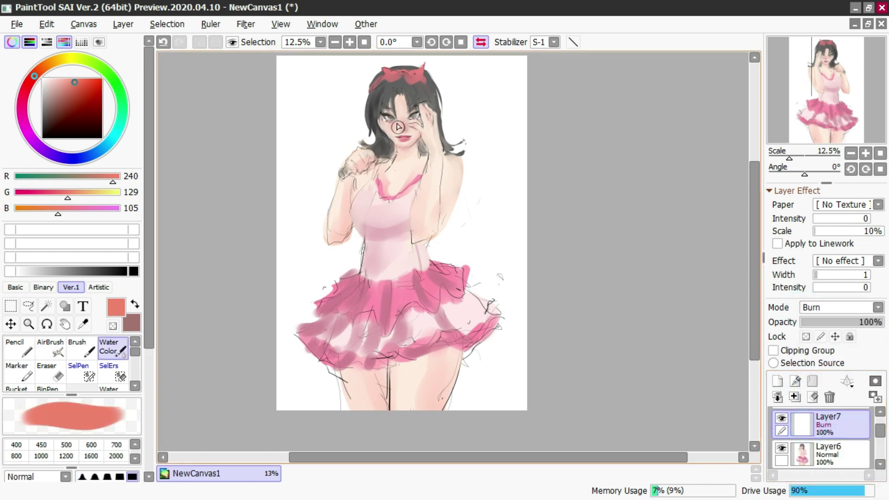
Step: Paint pink sampled from the lips over the whole figure on the Burn layer with a very large Water Color brush
{"action": "right_click", "coordinate": [404, 138]}
{"action": "mouse_move", "coordinate": [400, 115]}
{"action": "left_mouse_down"}
{"action": "mouse_move", "coordinate": [409, 196]}
{"action": "mouse_move", "coordinate": [402, 209]}
{"action": "mouse_move", "coordinate": [413, 222]}
{"action": "left_mouse_up"}
{"action": "key", "text": "ctrl+z"}
{"action": "mouse_move", "coordinate": [405, 198]}
{"action": "left_mouse_down"}
{"action": "mouse_move", "coordinate": [402, 88]}
{"action": "mouse_move", "coordinate": [406, 151]}
{"action": "left_mouse_up"}
{"action": "key", "text": "ctrl+z"}
{"action": "left_click_drag", "start_coordinate": [396, 82], "coordinate": [401, 403]}
{"action": "left_click_drag", "start_coordinate": [298, 194], "coordinate": [397, 284]}
{"action": "key", "text": "ctrl+z"}
{"action": "mouse_move", "coordinate": [313, 337]}
{"action": "left_mouse_down"}
{"action": "mouse_move", "coordinate": [411, 357]}
{"action": "mouse_move", "coordinate": [397, 218]}
{"action": "mouse_move", "coordinate": [416, 149]}
{"action": "left_mouse_up"}
{"action": "left_click_drag", "start_coordinate": [446, 257], "coordinate": [431, 114]}
{"action": "key", "text": "ctrl+z"}
{"action": "mouse_move", "coordinate": [422, 226]}
{"action": "left_mouse_down"}
{"action": "mouse_move", "coordinate": [405, 95]}
{"action": "mouse_move", "coordinate": [392, 116]}
{"action": "left_mouse_up"}
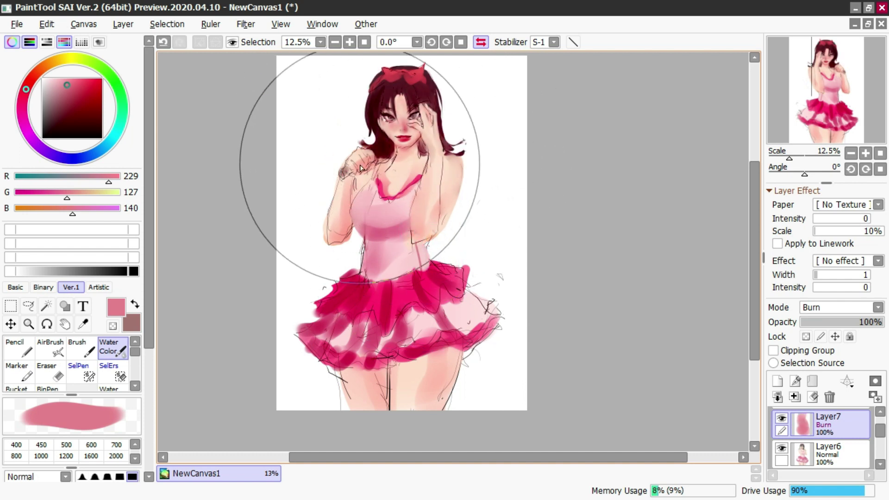
Step: Set the Burn layer's opacity to 76% and erase some of its tint along the raised arm
{"action": "left_click", "coordinate": [481, 42]}
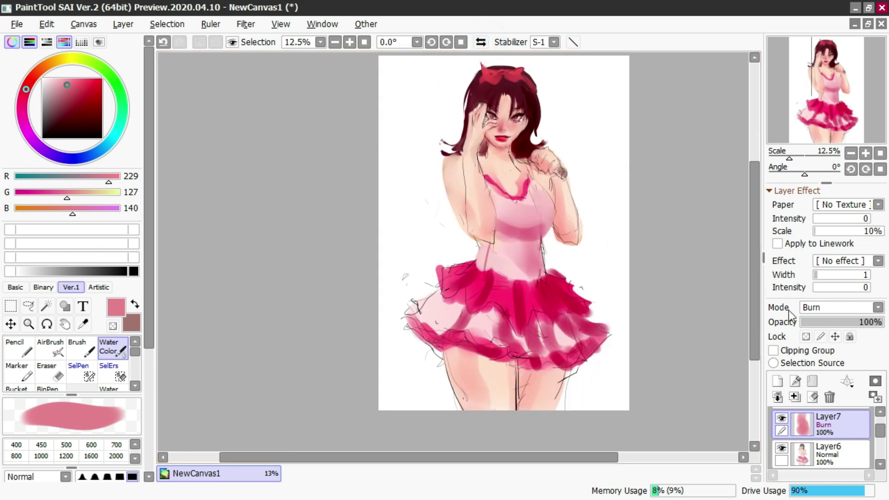
{"action": "mouse_move", "coordinate": [850, 323]}
{"action": "left_mouse_down"}
{"action": "mouse_move", "coordinate": [863, 314]}
{"action": "mouse_move", "coordinate": [838, 311]}
{"action": "mouse_move", "coordinate": [864, 307]}
{"action": "left_mouse_up"}
{"action": "key", "text": "e"}
{"action": "mouse_move", "coordinate": [508, 118]}
{"action": "left_mouse_down"}
{"action": "mouse_move", "coordinate": [501, 143]}
{"action": "mouse_move", "coordinate": [506, 118]}
{"action": "mouse_move", "coordinate": [506, 133]}
{"action": "mouse_move", "coordinate": [518, 127]}
{"action": "mouse_move", "coordinate": [510, 142]}
{"action": "mouse_move", "coordinate": [521, 126]}
{"action": "mouse_move", "coordinate": [504, 142]}
{"action": "mouse_move", "coordinate": [505, 107]}
{"action": "left_mouse_up"}
{"action": "key", "text": "c"}
{"action": "key", "text": "e"}
{"action": "key", "text": "ctrl+z"}
{"action": "mouse_move", "coordinate": [507, 153]}
{"action": "left_mouse_down"}
{"action": "mouse_move", "coordinate": [518, 176]}
{"action": "mouse_move", "coordinate": [541, 177]}
{"action": "mouse_move", "coordinate": [560, 198]}
{"action": "mouse_move", "coordinate": [561, 185]}
{"action": "mouse_move", "coordinate": [571, 239]}
{"action": "left_mouse_up"}
{"action": "key", "text": "ctrl+z"}
{"action": "mouse_move", "coordinate": [478, 155]}
{"action": "left_mouse_down"}
{"action": "mouse_move", "coordinate": [485, 216]}
{"action": "mouse_move", "coordinate": [472, 228]}
{"action": "left_mouse_up"}
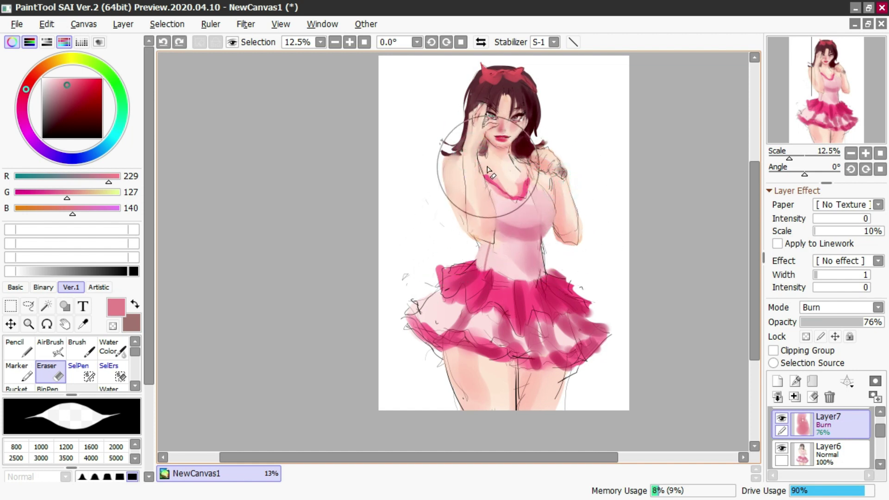
Step: Erase the Burn tint over the chest, waist and parts of the skirt to bring back lighter areas
{"action": "left_click_drag", "start_coordinate": [538, 247], "coordinate": [534, 267]}
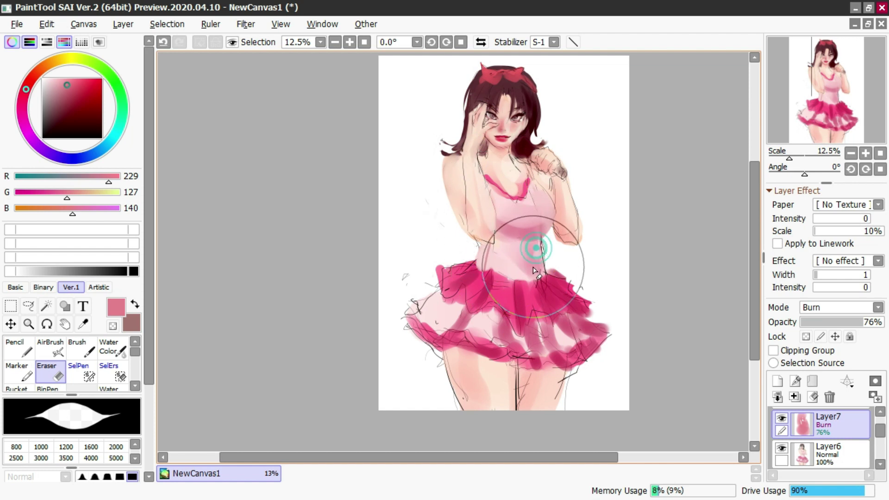
{"action": "key", "text": "ctrl+z"}
{"action": "key", "text": "ctrl+z"}
{"action": "mouse_move", "coordinate": [541, 197]}
{"action": "left_mouse_down"}
{"action": "mouse_move", "coordinate": [544, 208]}
{"action": "mouse_move", "coordinate": [493, 201]}
{"action": "mouse_move", "coordinate": [505, 210]}
{"action": "left_mouse_up"}
{"action": "mouse_move", "coordinate": [496, 259]}
{"action": "left_mouse_down"}
{"action": "mouse_move", "coordinate": [513, 271]}
{"action": "mouse_move", "coordinate": [494, 253]}
{"action": "mouse_move", "coordinate": [458, 299]}
{"action": "left_mouse_up"}
{"action": "key", "text": "ctrl+z"}
{"action": "mouse_move", "coordinate": [487, 262]}
{"action": "left_mouse_down"}
{"action": "mouse_move", "coordinate": [439, 320]}
{"action": "mouse_move", "coordinate": [469, 341]}
{"action": "mouse_move", "coordinate": [457, 336]}
{"action": "mouse_move", "coordinate": [479, 384]}
{"action": "mouse_move", "coordinate": [499, 381]}
{"action": "mouse_move", "coordinate": [508, 401]}
{"action": "mouse_move", "coordinate": [560, 361]}
{"action": "left_mouse_up"}
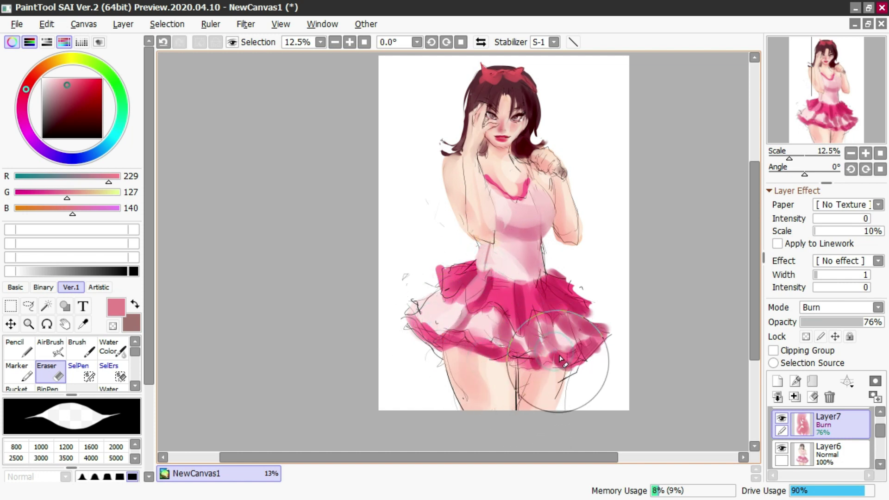
Step: Erase the Burn tint from a patch of hair below the bow, above the raised hand
{"action": "mouse_move", "coordinate": [515, 111]}
{"action": "left_mouse_down"}
{"action": "mouse_move", "coordinate": [532, 108]}
{"action": "mouse_move", "coordinate": [518, 79]}
{"action": "mouse_move", "coordinate": [529, 108]}
{"action": "mouse_move", "coordinate": [530, 92]}
{"action": "mouse_move", "coordinate": [528, 110]}
{"action": "left_mouse_up"}
{"action": "left_click", "coordinate": [480, 42]}
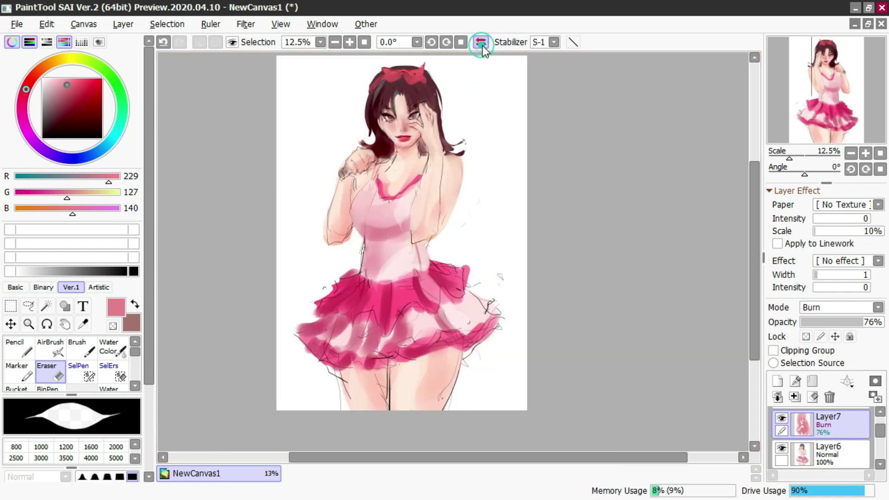
{"action": "key", "text": "ctrl+z"}
{"action": "mouse_move", "coordinate": [406, 83]}
{"action": "left_mouse_down"}
{"action": "mouse_move", "coordinate": [429, 105]}
{"action": "mouse_move", "coordinate": [426, 87]}
{"action": "left_mouse_up"}
{"action": "key", "text": "ctrl+z"}
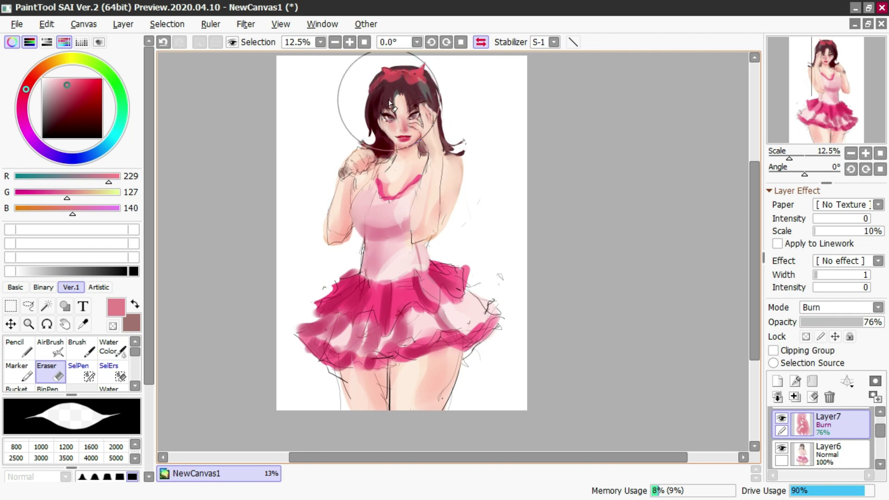
{"action": "mouse_move", "coordinate": [383, 86]}
{"action": "left_mouse_down"}
{"action": "mouse_move", "coordinate": [365, 120]}
{"action": "mouse_move", "coordinate": [383, 89]}
{"action": "mouse_move", "coordinate": [388, 155]}
{"action": "left_mouse_up"}
{"action": "key", "text": "ctrl+z"}
{"action": "key", "text": "ctrl+z"}
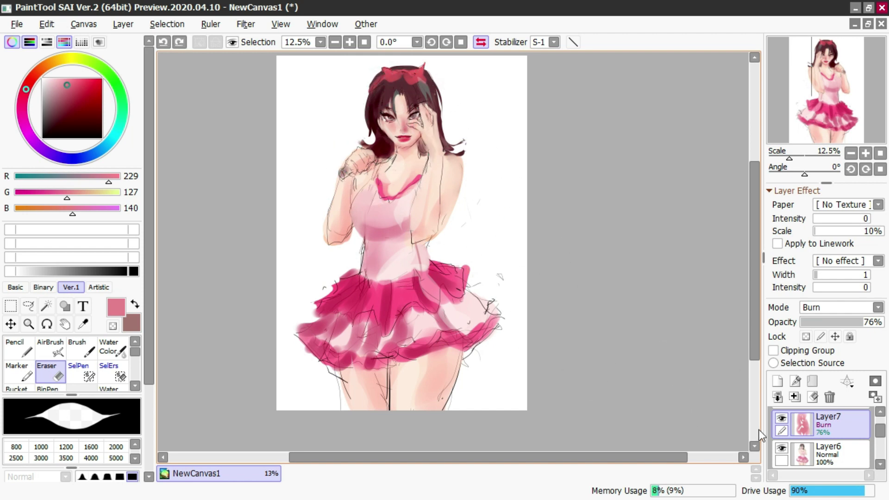
{"action": "left_click", "coordinate": [796, 446], "text": "ctrl"}
{"action": "key", "text": "ctrl+e"}
{"action": "key", "text": "ctrl+z"}
{"action": "left_click", "coordinate": [777, 351]}
{"action": "key", "text": "ctrl+z"}
Step: Merge the Burn layer down into the character layer beneath it
{"action": "left_click", "coordinate": [798, 418]}
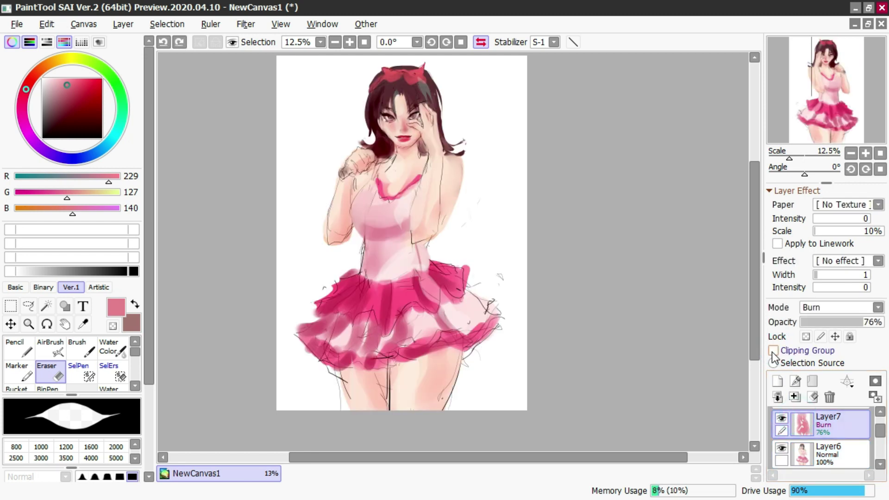
{"action": "left_click", "coordinate": [796, 396]}
{"action": "key", "text": "c"}
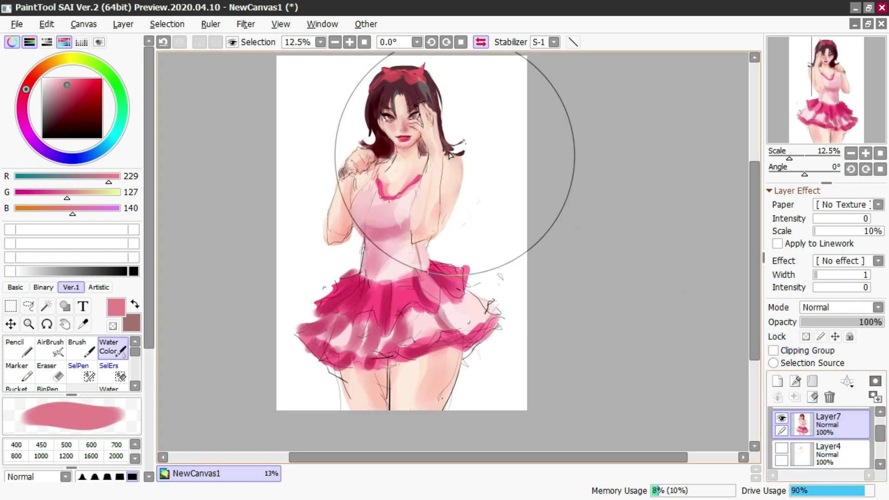
Step: Touch up the uncovered eye with the Water Color brush, using dark red and skin tones sampled around it
{"action": "key", "text": "b"}
{"action": "right_click", "coordinate": [391, 135]}
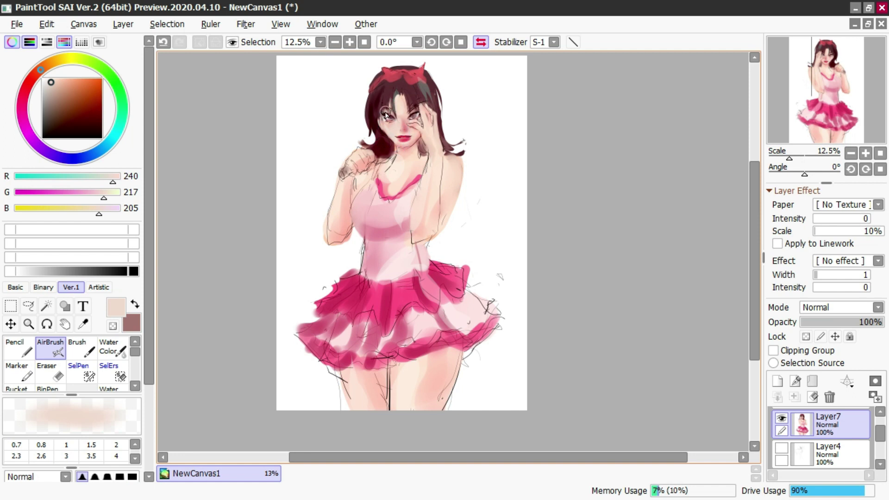
{"action": "scroll", "coordinate": [396, 80], "scroll_direction": "up", "scroll_amount": 2}
{"action": "scroll", "coordinate": [408, 118], "scroll_direction": "down", "scroll_amount": 1}
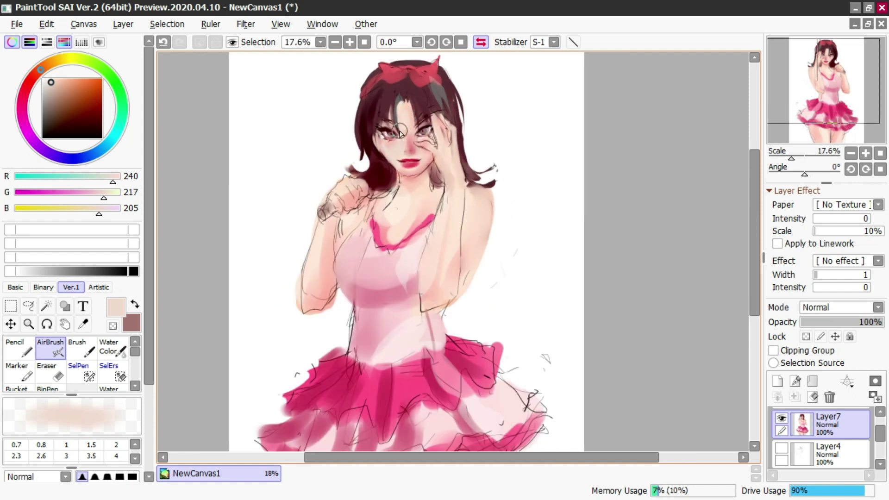
{"action": "key", "text": "c"}
{"action": "left_click", "coordinate": [391, 126], "text": "alt"}
{"action": "scroll", "coordinate": [394, 127], "scroll_direction": "up", "scroll_amount": 2}
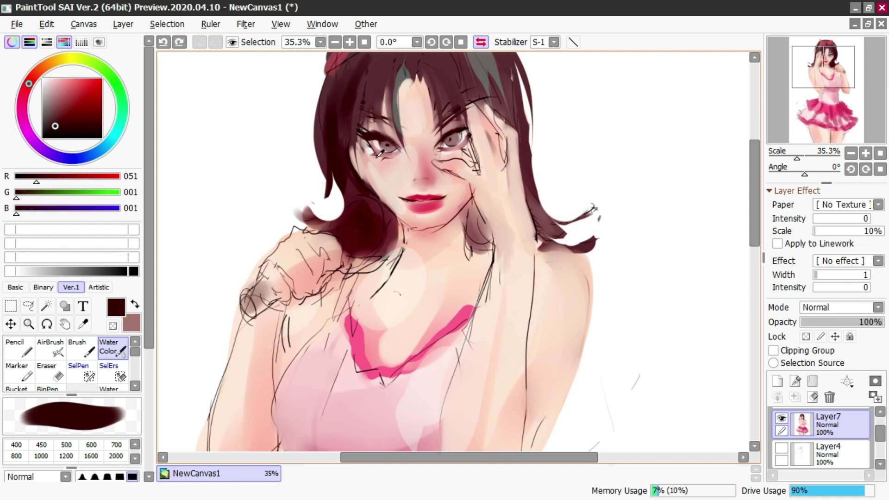
{"action": "left_click", "coordinate": [388, 167], "text": "alt"}
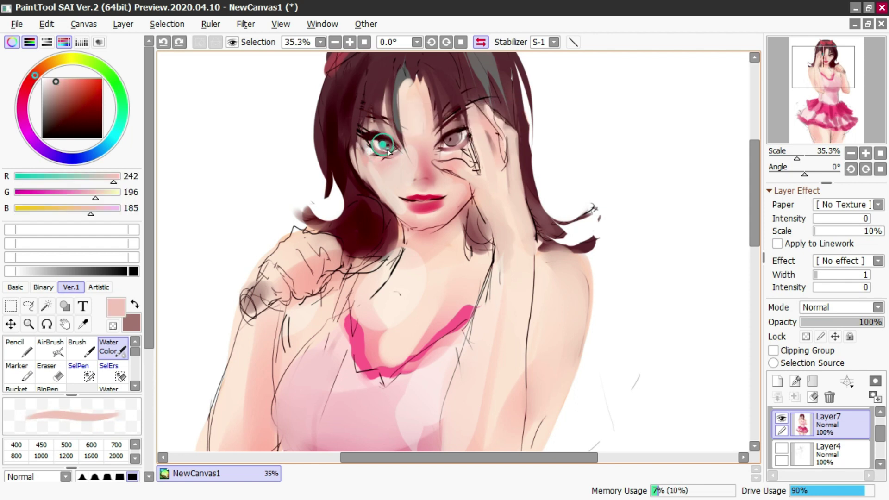
Step: Add a white highlight and dark accents to the eye beside the raised hand with the Pencil
{"action": "left_click", "coordinate": [296, 124], "text": "alt"}
{"action": "key", "text": "n"}
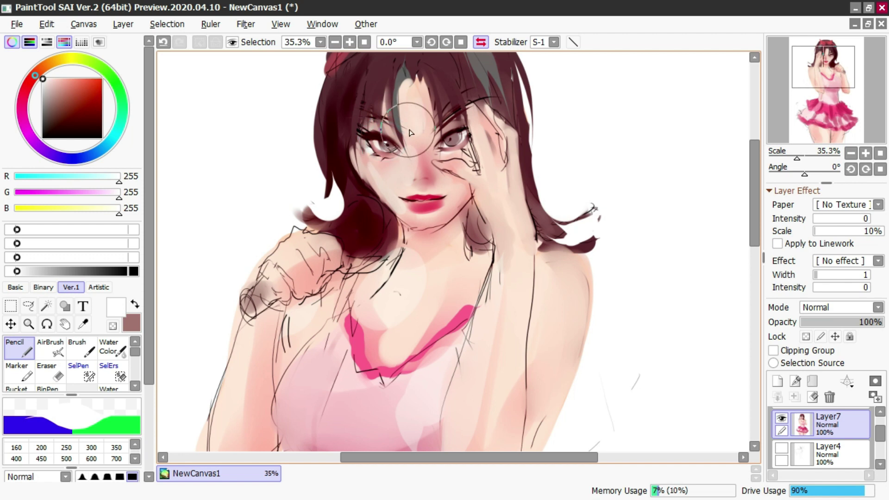
{"action": "left_click", "coordinate": [450, 140]}
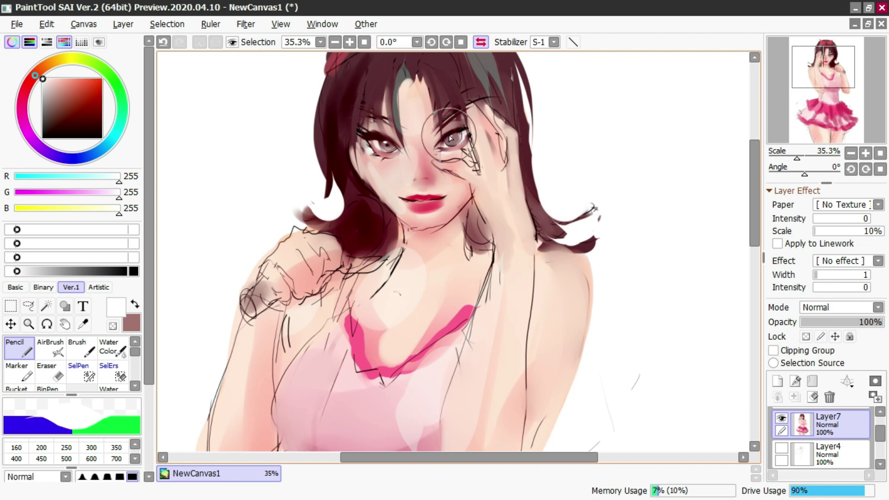
{"action": "key", "text": "c"}
{"action": "left_click", "coordinate": [455, 128], "text": "alt"}
{"action": "key", "text": "n"}
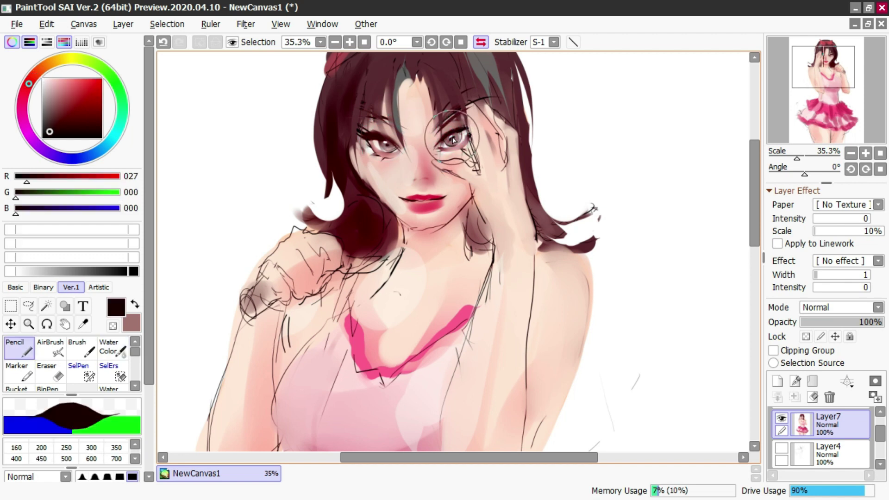
{"action": "key", "text": "c"}
{"action": "left_click", "coordinate": [442, 147], "text": "alt"}
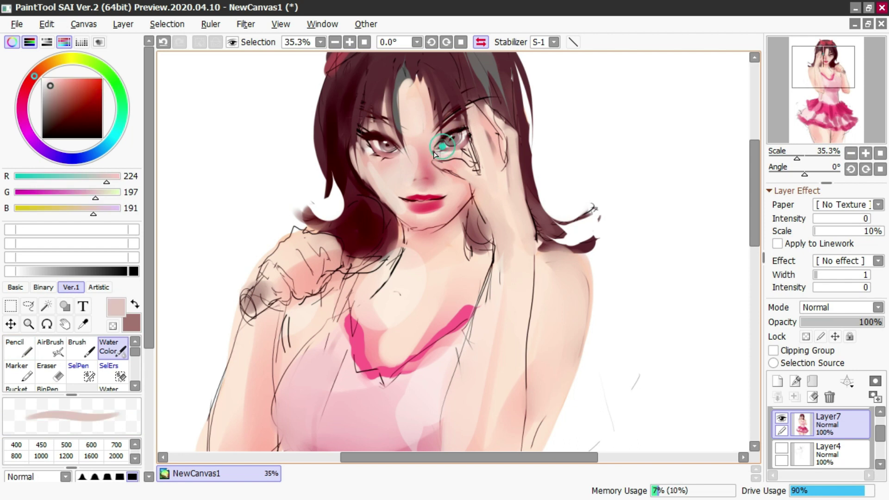
Step: Soften the red shading on the nose with tones sampled from the face, using an enlarged Water Color brush
{"action": "left_click", "coordinate": [450, 135], "text": "alt"}
{"action": "key", "text": "]"}
{"action": "key", "text": "]"}
{"action": "key", "text": "]"}
{"action": "left_click_drag", "start_coordinate": [420, 165], "coordinate": [418, 171]}
{"action": "mouse_move", "coordinate": [415, 151]}
{"action": "left_mouse_down"}
{"action": "mouse_move", "coordinate": [404, 149]}
{"action": "mouse_move", "coordinate": [419, 144]}
{"action": "mouse_move", "coordinate": [432, 173]}
{"action": "left_mouse_up"}
{"action": "left_click_drag", "start_coordinate": [419, 160], "coordinate": [407, 159]}
{"action": "left_click", "coordinate": [434, 184], "text": "alt"}
{"action": "left_click", "coordinate": [425, 169], "text": "alt"}
{"action": "left_click", "coordinate": [405, 148], "text": "alt"}
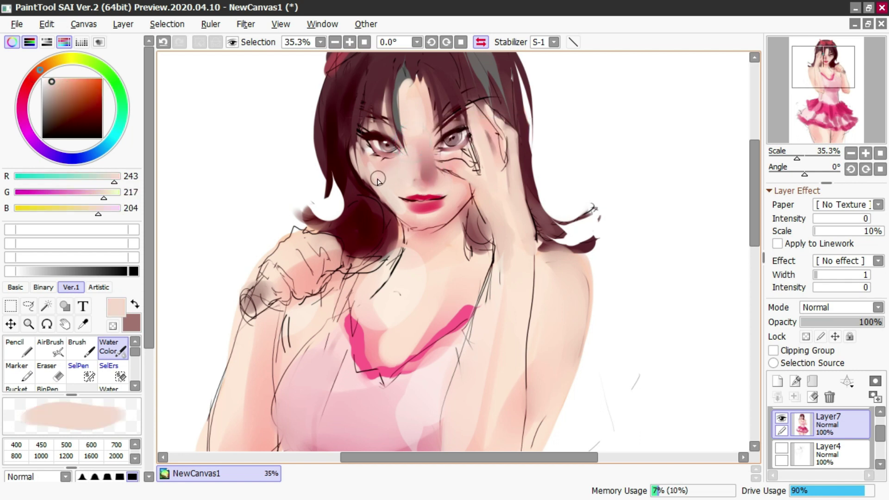
Step: Set the stroke stabilizer to S-2
{"action": "scroll", "coordinate": [393, 153], "scroll_direction": "down", "scroll_amount": 3}
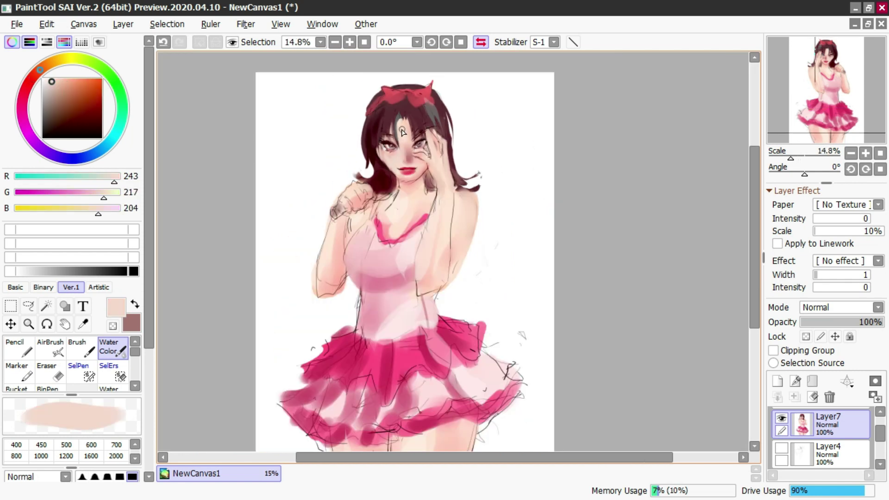
{"action": "left_click", "coordinate": [546, 42]}
{"action": "left_click", "coordinate": [539, 284]}
Step: Darken the lashes of the uncovered eye in black with a reduced Water Color brush
{"action": "scroll", "coordinate": [391, 148], "scroll_direction": "up", "scroll_amount": 3}
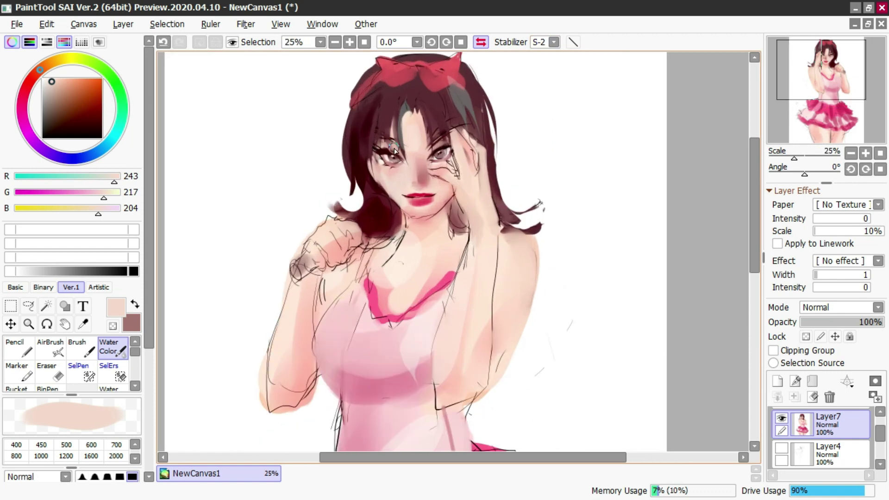
{"action": "left_click", "coordinate": [377, 149], "text": "alt"}
{"action": "left_click", "coordinate": [389, 156], "text": "alt"}
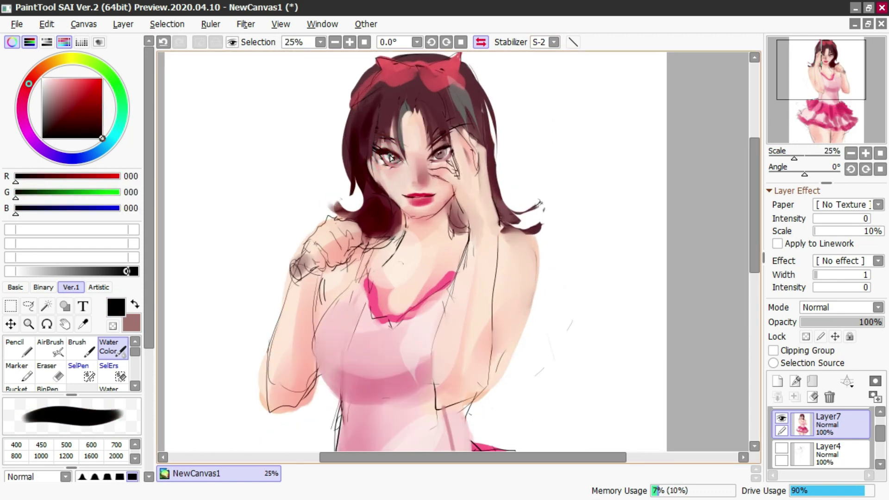
{"action": "mouse_move", "coordinate": [376, 149]}
{"action": "left_mouse_down"}
{"action": "mouse_move", "coordinate": [392, 167]}
{"action": "mouse_move", "coordinate": [404, 155]}
{"action": "mouse_move", "coordinate": [385, 164]}
{"action": "left_mouse_up"}
{"action": "key", "text": "ctrl+z"}
{"action": "key", "text": "ctrl+z"}
{"action": "key", "text": "bracketleft"}
{"action": "key", "text": "bracketleft"}
{"action": "key", "text": "bracketleft"}
{"action": "key", "text": "ctrl+z"}
{"action": "key", "text": "ctrl+z"}
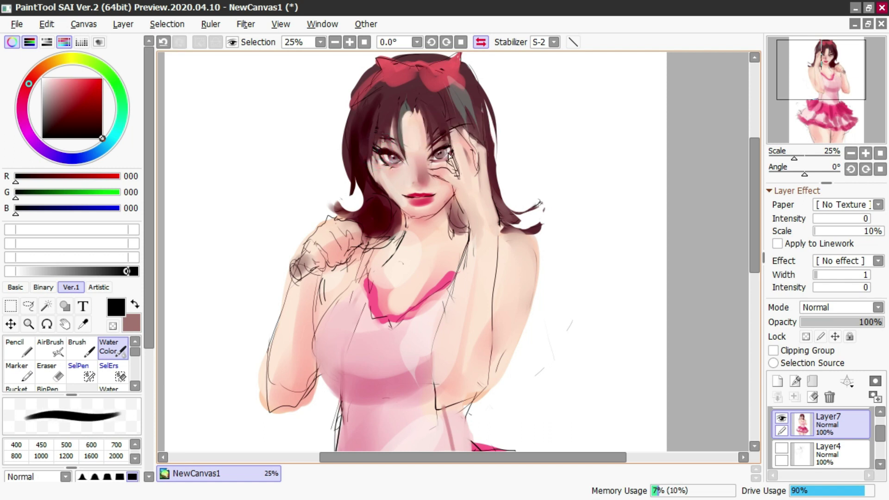
Step: Add black accents to the outer edge of the eye beside the raised hand
{"action": "key", "text": "ctrl+z"}
{"action": "key", "text": "bracketright"}
{"action": "key", "text": "bracketright"}
{"action": "key", "text": "bracketright"}
{"action": "mouse_move", "coordinate": [451, 154]}
{"action": "left_mouse_down"}
{"action": "mouse_move", "coordinate": [432, 157]}
{"action": "mouse_move", "coordinate": [449, 166]}
{"action": "left_mouse_up"}
{"action": "key", "text": "ctrl+z"}
{"action": "key", "text": "bracketleft"}
{"action": "key", "text": "bracketleft"}
Step: Paint over the sketch lines on the raised hand's fingers with skin tones sampled from the hand
{"action": "left_click", "coordinate": [455, 172], "text": "alt"}
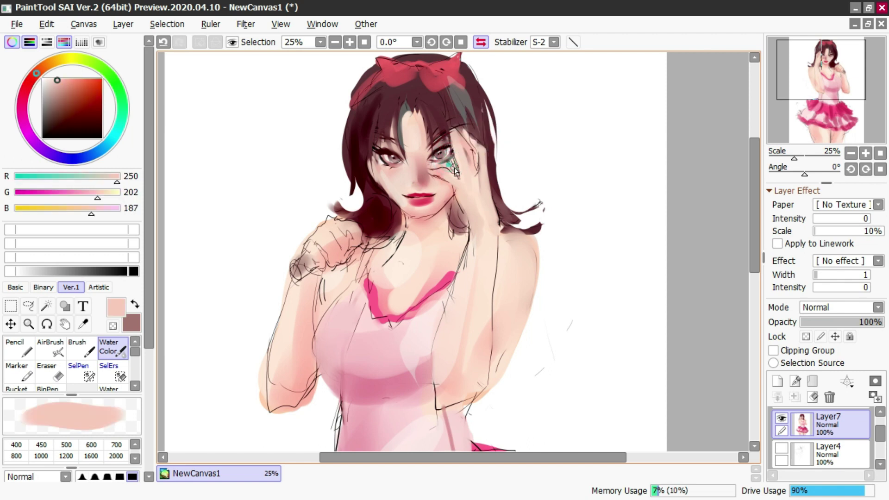
{"action": "left_click", "coordinate": [470, 152], "text": "alt"}
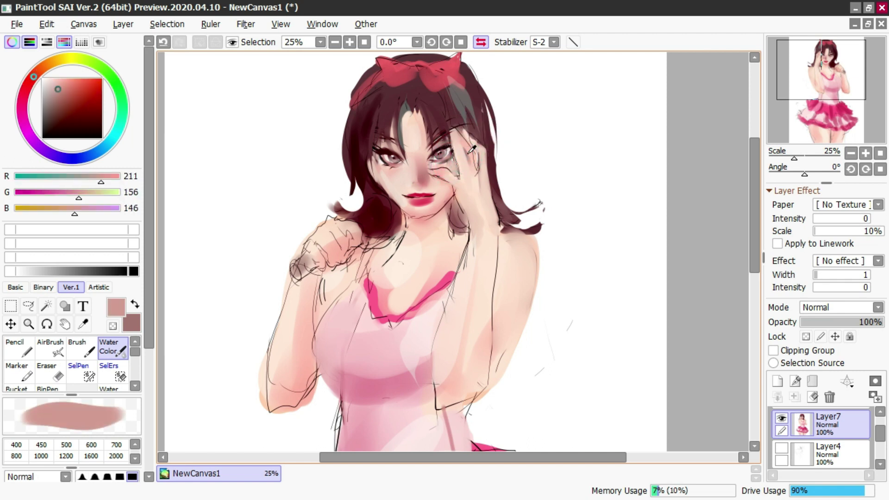
{"action": "key", "text": "ctrl+z"}
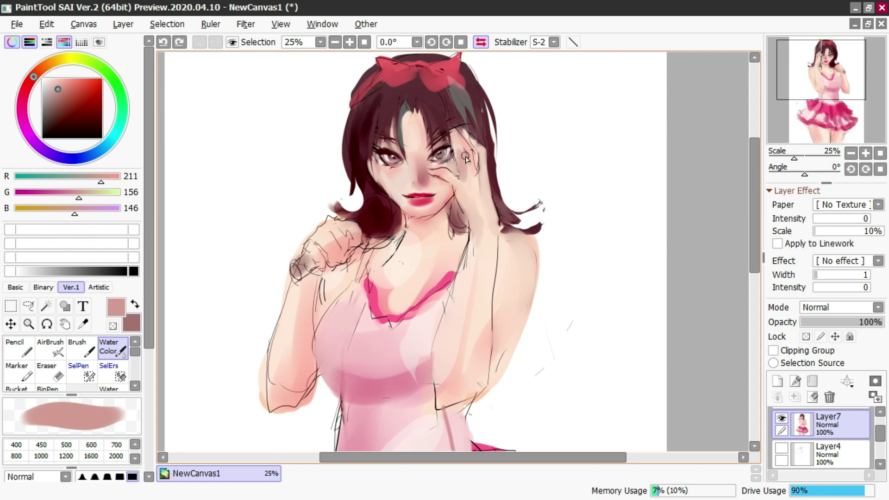
{"action": "key", "text": "ctrl+z"}
{"action": "left_click_drag", "start_coordinate": [447, 184], "coordinate": [452, 183]}
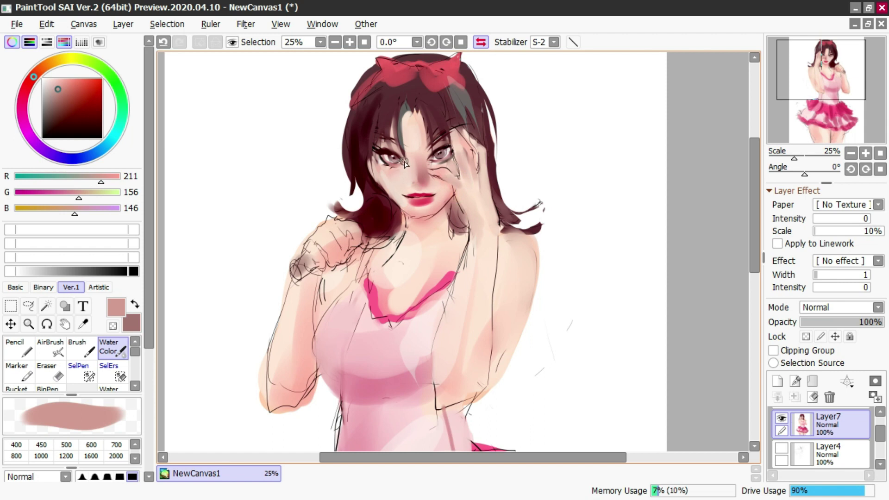
Step: Reshape the red hair bow by trimming its edge with the Eraser and repainting it with sampled red and hair tones
{"action": "scroll", "coordinate": [387, 104], "scroll_direction": "down", "scroll_amount": 1}
{"action": "left_click", "coordinate": [428, 96], "text": "alt"}
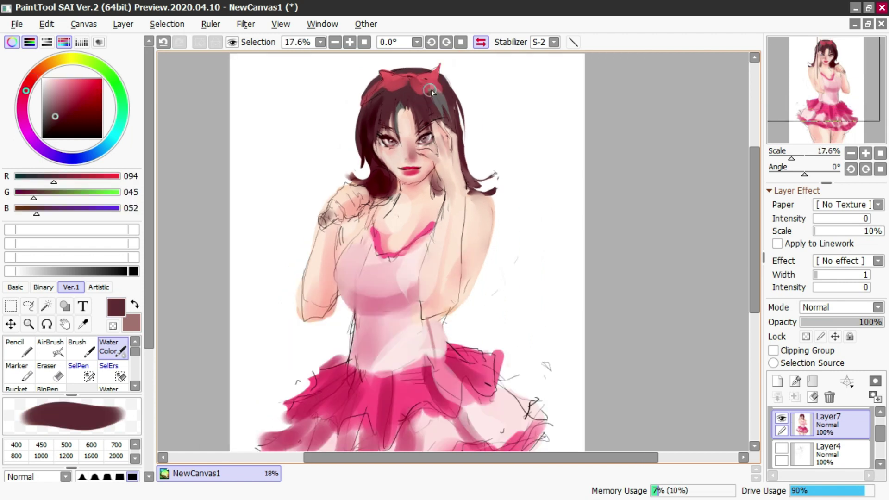
{"action": "left_click", "coordinate": [421, 88], "text": "alt"}
{"action": "mouse_move", "coordinate": [427, 79]}
{"action": "left_mouse_down"}
{"action": "mouse_move", "coordinate": [417, 80]}
{"action": "mouse_move", "coordinate": [434, 71]}
{"action": "left_mouse_up"}
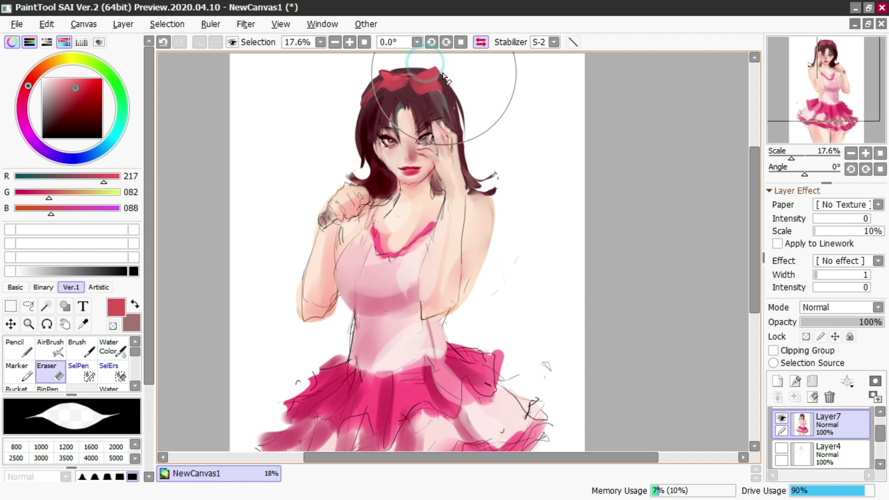
{"action": "left_click", "coordinate": [388, 78], "text": "alt"}
{"action": "left_click", "coordinate": [390, 73], "text": "alt"}
{"action": "left_click_drag", "start_coordinate": [387, 74], "coordinate": [437, 103]}
{"action": "left_click", "coordinate": [409, 75], "text": "alt"}
{"action": "left_click", "coordinate": [423, 95], "text": "ctrl+alt"}
{"action": "left_click", "coordinate": [432, 94], "text": "alt"}
Step: Tint the face with the AirBrush using a reddish pink sampled from around the lips
{"action": "key", "text": "b"}
{"action": "left_click", "coordinate": [405, 174], "text": "alt"}
{"action": "left_click", "coordinate": [406, 171], "text": "ctrl+alt"}
{"action": "mouse_move", "coordinate": [390, 157]}
{"action": "left_mouse_down"}
{"action": "mouse_move", "coordinate": [397, 155]}
{"action": "mouse_move", "coordinate": [385, 151]}
{"action": "left_mouse_up"}
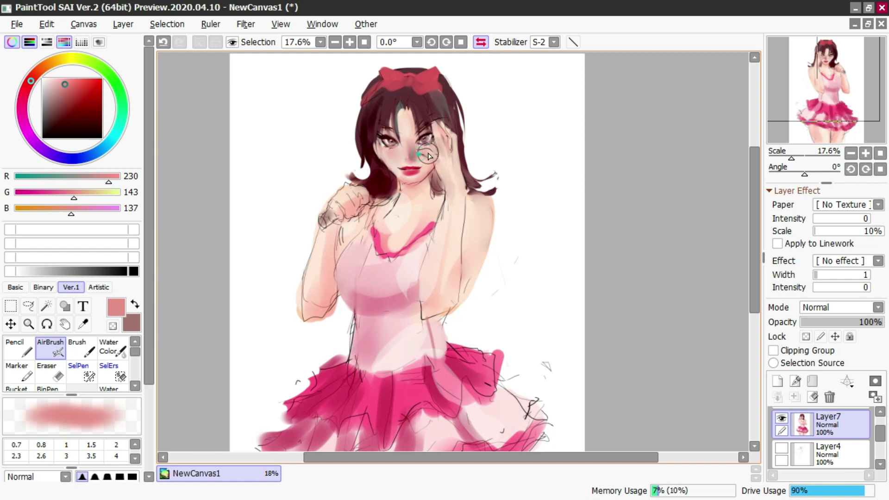
Step: Smooth the raised forearm and elbow with the Water Color brush, using skin tones sampled from the arm
{"action": "key", "text": "c"}
{"action": "left_click", "coordinate": [446, 204], "text": "alt"}
{"action": "key", "text": "ctrl+z"}
{"action": "left_click", "coordinate": [447, 225], "text": "alt"}
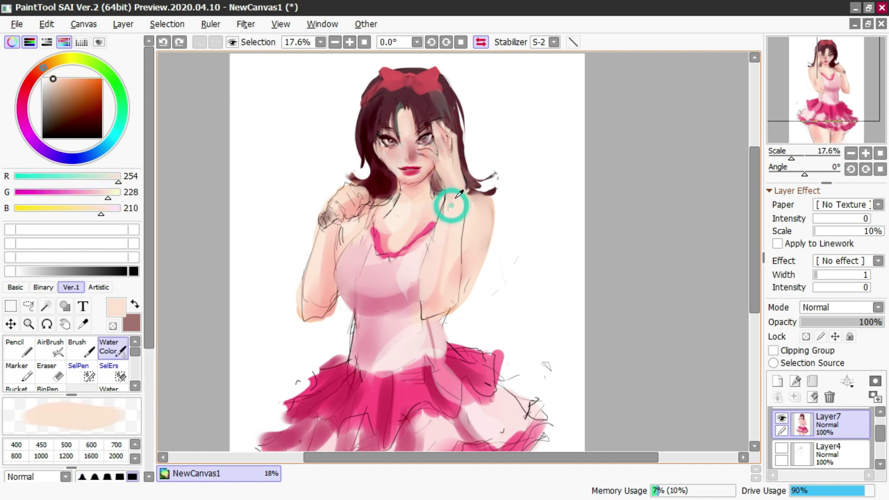
{"action": "left_click", "coordinate": [437, 295], "text": "alt"}
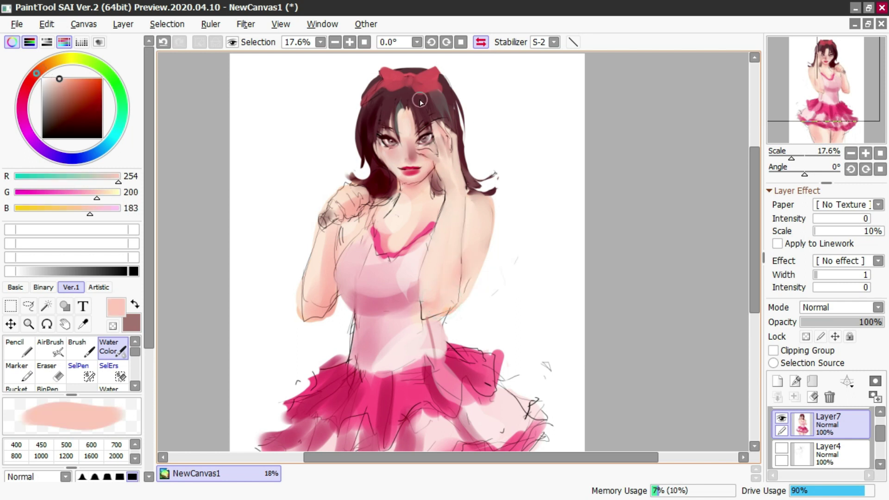
Step: Flip the view horizontally and paint the microphone head in greyish brown on a new layer above Layer7
{"action": "scroll", "coordinate": [420, 100], "scroll_direction": "down", "scroll_amount": 2}
{"action": "scroll", "coordinate": [420, 100], "scroll_direction": "down", "scroll_amount": 2}
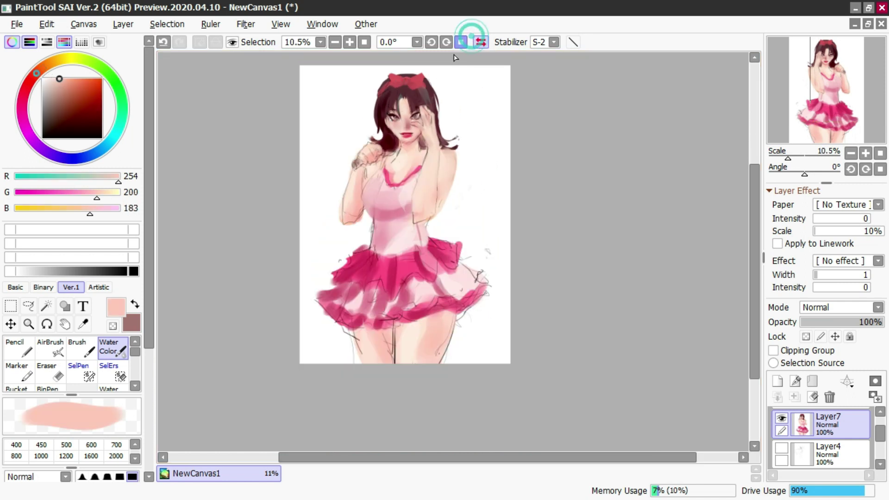
{"action": "scroll", "coordinate": [563, 123], "scroll_direction": "up", "scroll_amount": 2}
{"action": "left_click", "coordinate": [547, 187], "text": "alt"}
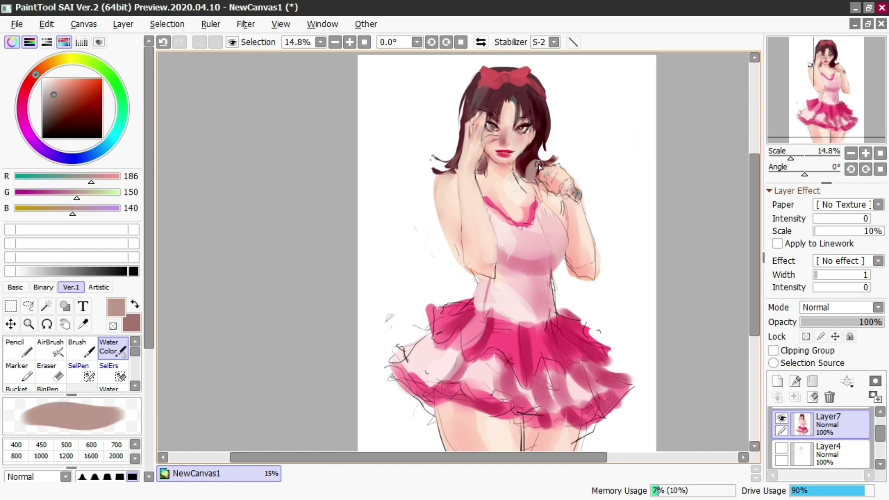
{"action": "left_click", "coordinate": [778, 381]}
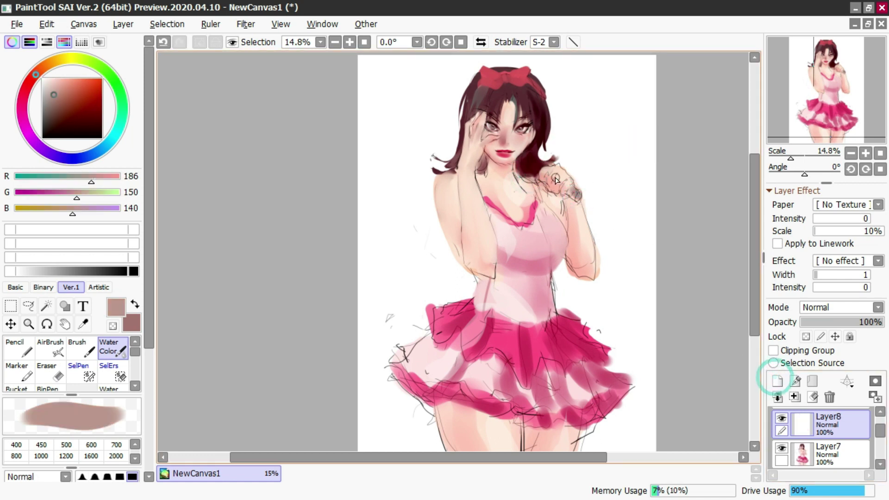
{"action": "left_click_drag", "start_coordinate": [539, 175], "coordinate": [530, 169]}
{"action": "key", "text": "ctrl+z"}
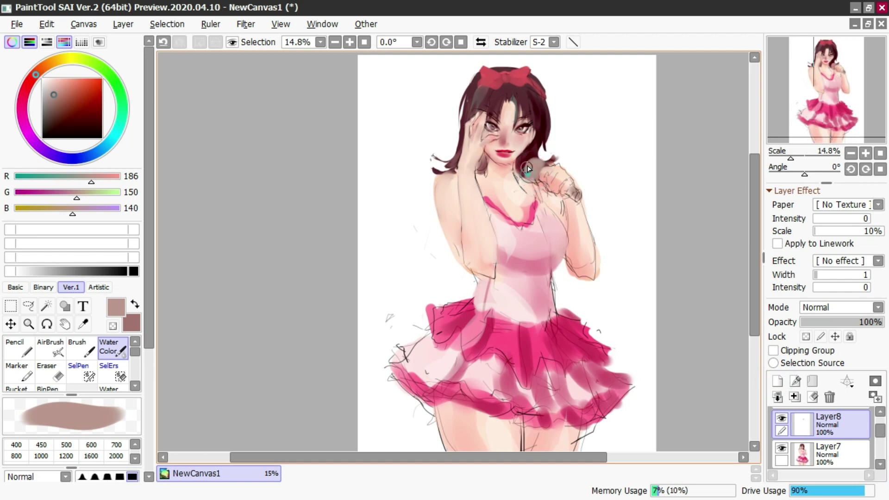
{"action": "left_click", "coordinate": [59, 122]}
{"action": "mouse_move", "coordinate": [547, 169]}
{"action": "left_mouse_down"}
{"action": "mouse_move", "coordinate": [535, 169]}
{"action": "mouse_move", "coordinate": [533, 184]}
{"action": "mouse_move", "coordinate": [550, 152]}
{"action": "mouse_move", "coordinate": [531, 173]}
{"action": "left_mouse_up"}
{"action": "key", "text": "ctrl+z"}
{"action": "left_click", "coordinate": [530, 172], "text": "alt"}
Step: On Layer7, paint over the sketch lines at the neck and shoulder beside the microphone hand with sampled skin tones
{"action": "left_click", "coordinate": [850, 454]}
{"action": "key", "text": "bracketleft"}
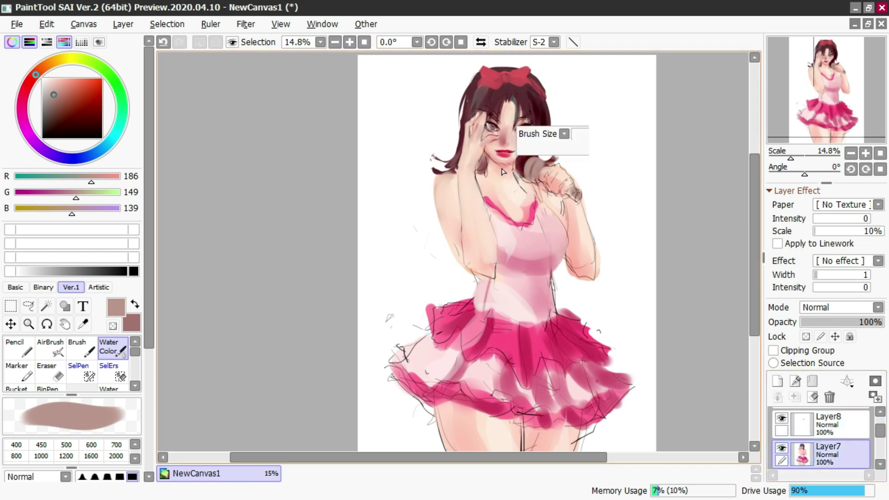
{"action": "left_click", "coordinate": [501, 166], "text": "alt"}
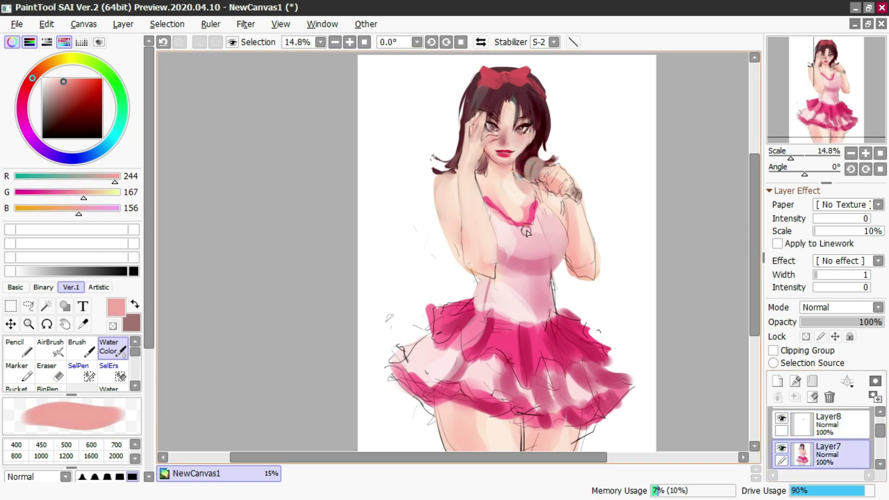
{"action": "key", "text": "ctrl+z"}
{"action": "left_click_drag", "start_coordinate": [556, 194], "coordinate": [561, 222]}
{"action": "left_click", "coordinate": [542, 209], "text": "alt"}
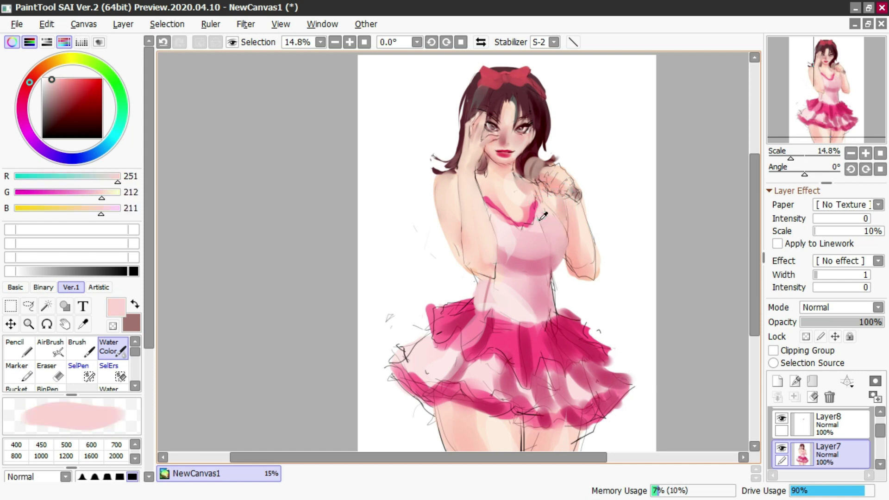
Step: Retouch the end of the dress's pink neckline and try a white stroke on the strap below the microphone
{"action": "left_click", "coordinate": [532, 212], "text": "alt"}
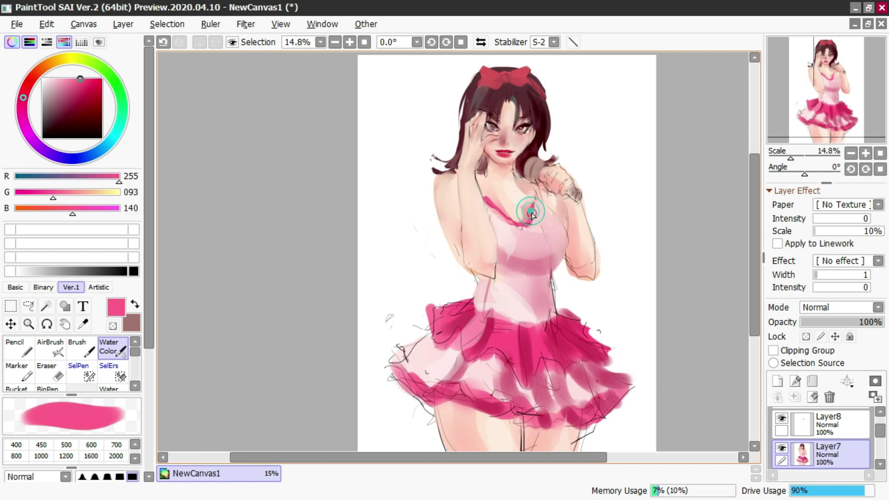
{"action": "key", "text": "n"}
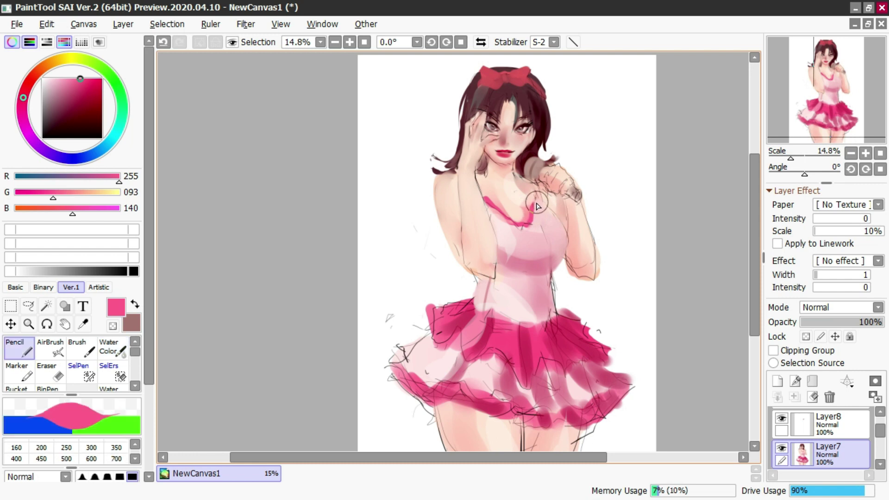
{"action": "left_click", "coordinate": [508, 222], "text": "alt"}
{"action": "mouse_move", "coordinate": [91, 99]}
{"action": "left_mouse_down"}
{"action": "mouse_move", "coordinate": [64, 79]}
{"action": "mouse_move", "coordinate": [42, 79]}
{"action": "left_mouse_up"}
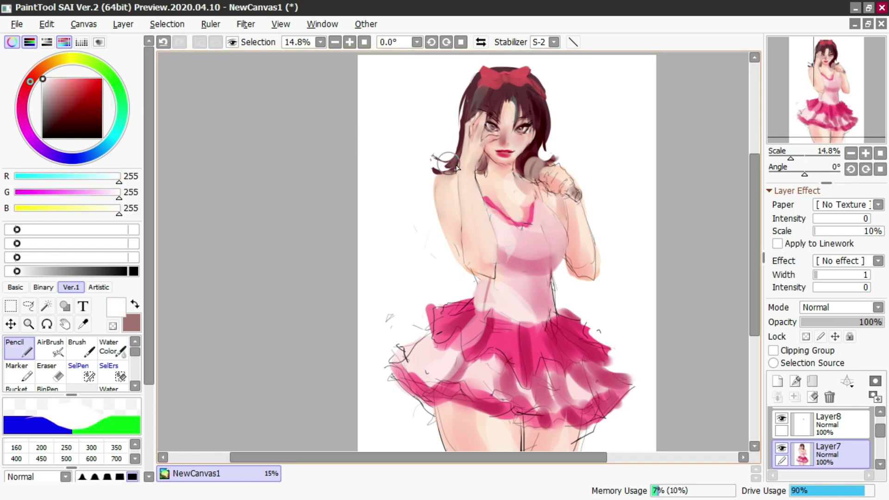
{"action": "key", "text": "c"}
{"action": "left_click_drag", "start_coordinate": [545, 196], "coordinate": [545, 200]}
{"action": "key", "text": "ctrl+z"}
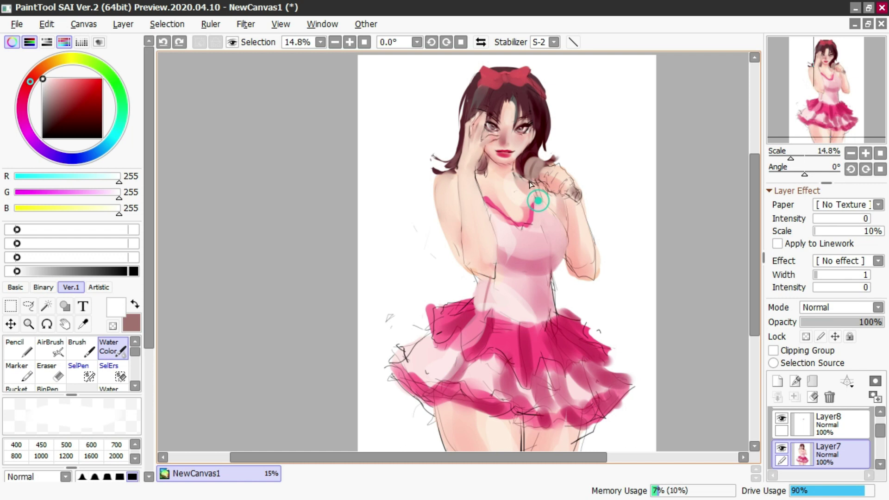
Step: Blend the dress bodice down to the waist with the Water Color brush, using pinks sampled from the dress
{"action": "left_click", "coordinate": [532, 194], "text": "alt"}
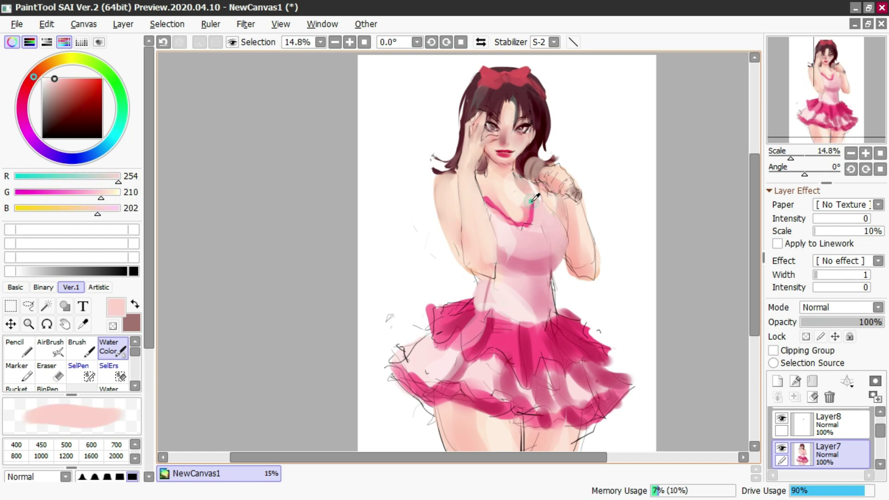
{"action": "left_click", "coordinate": [530, 227], "text": "alt"}
{"action": "left_click", "coordinate": [521, 263], "text": "alt"}
{"action": "left_click", "coordinate": [506, 235], "text": "alt"}
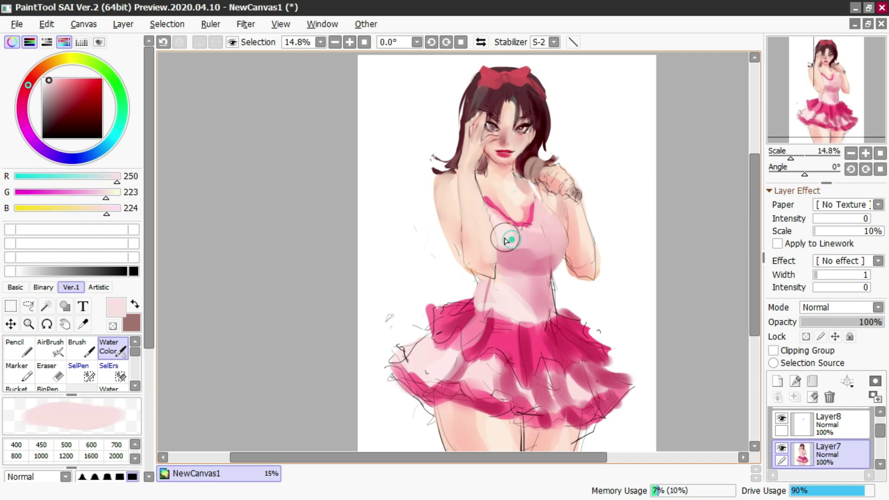
{"action": "left_click", "coordinate": [548, 288], "text": "alt"}
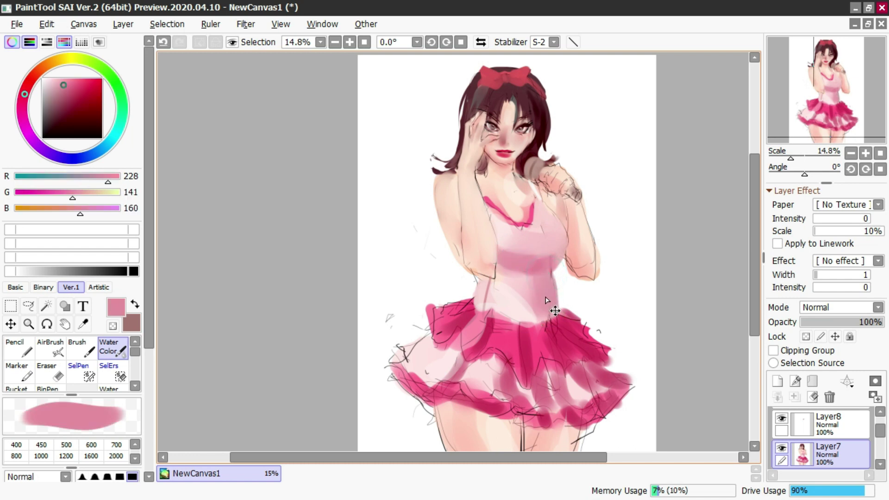
Step: Soften the nose bridge and tip with the AirBrush, using light skin tones sampled from the face
{"action": "scroll", "coordinate": [526, 112], "scroll_direction": "up", "scroll_amount": 1}
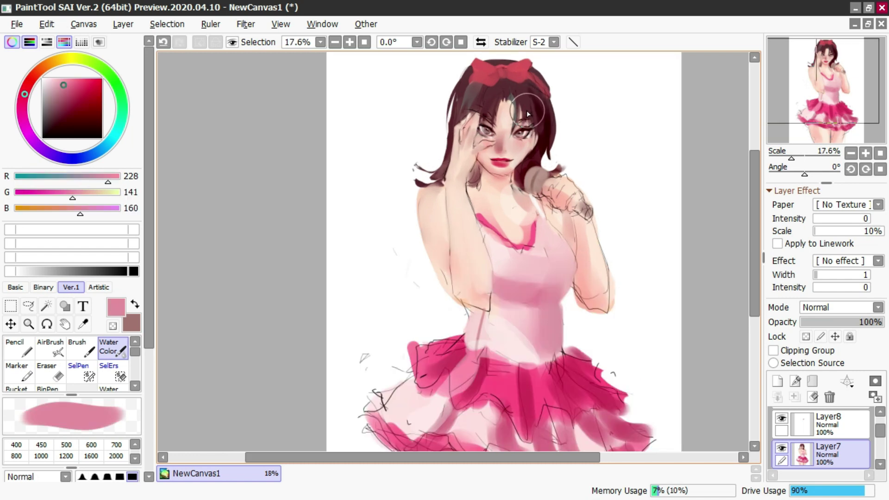
{"action": "key", "text": "b"}
{"action": "left_click", "coordinate": [492, 152], "text": "alt"}
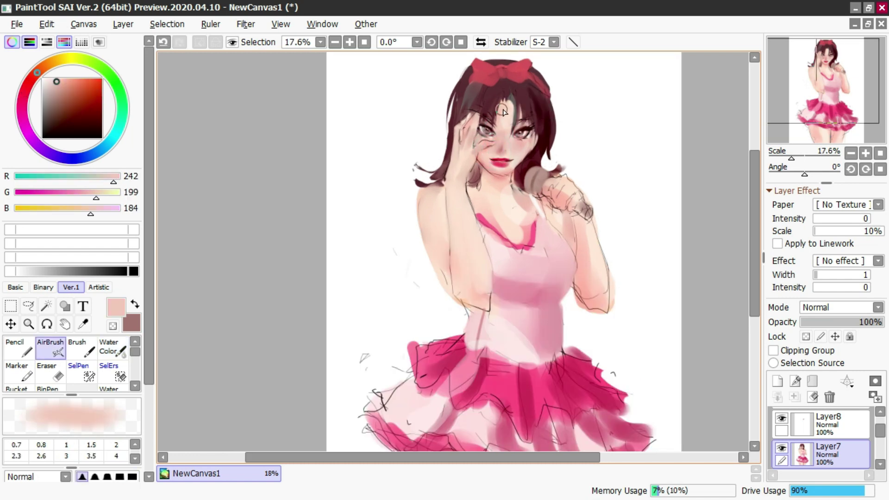
{"action": "left_click_drag", "start_coordinate": [499, 133], "coordinate": [497, 158]}
{"action": "key", "text": "ctrl+z"}
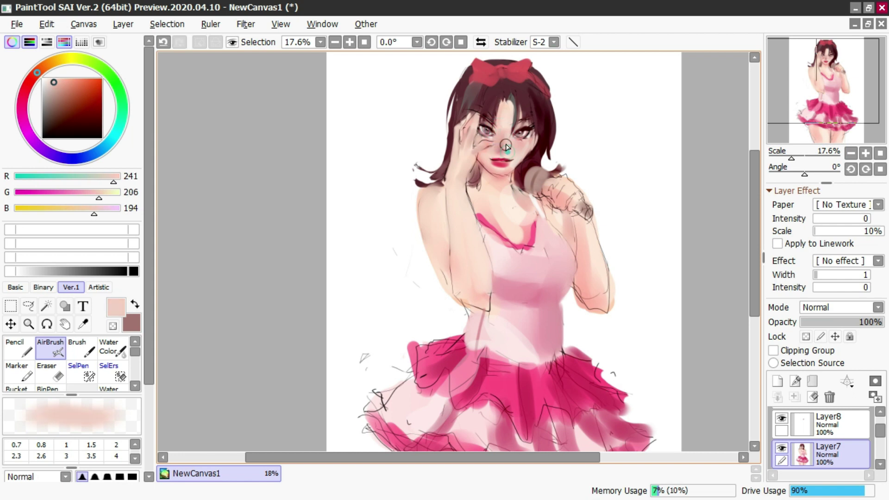
Step: Turn off the flipped view and add small accents to the nose with a reduced Pencil in dark red sampled from the eye
{"action": "left_click", "coordinate": [481, 42]}
{"action": "scroll", "coordinate": [403, 125], "scroll_direction": "up", "scroll_amount": 4}
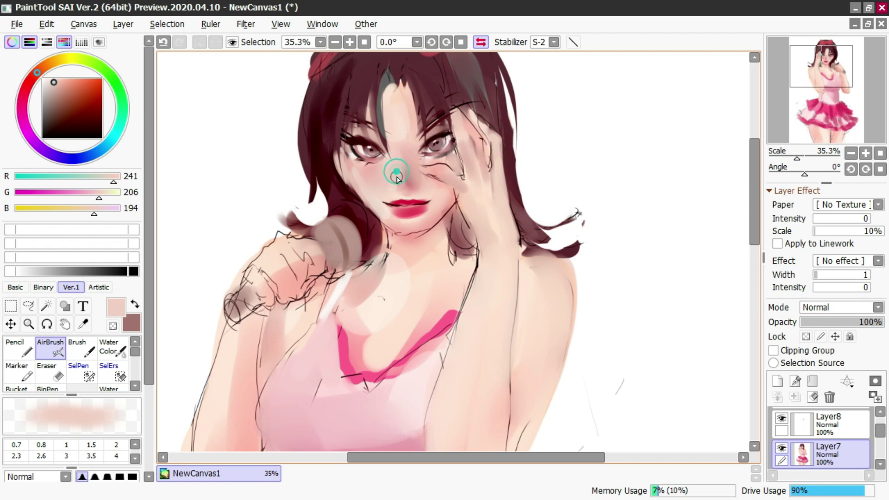
{"action": "left_click", "coordinate": [365, 148], "text": "alt"}
{"action": "key", "text": "n"}
{"action": "key", "text": "["}
{"action": "key", "text": "["}
{"action": "key", "text": "["}
{"action": "key", "text": "["}
{"action": "key", "text": "["}
{"action": "key", "text": "["}
{"action": "key", "text": "["}
{"action": "key", "text": "["}
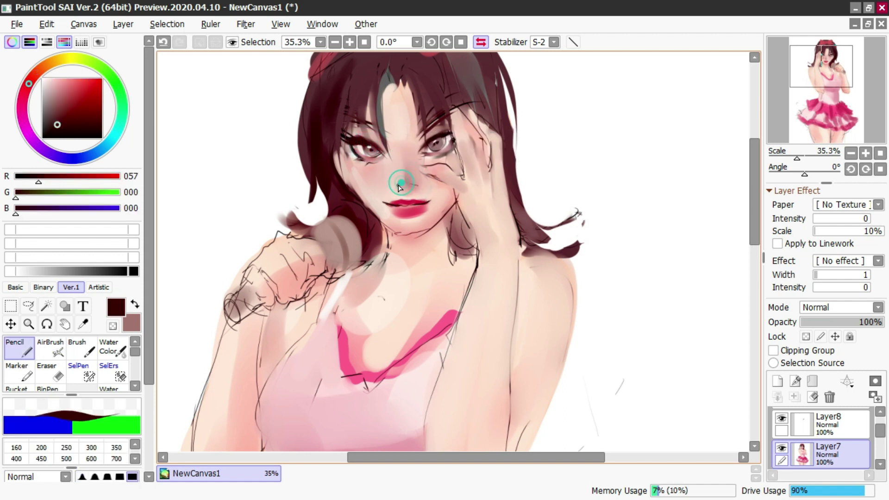
Step: Shade the nose and its bridge with the AirBrush, using skin and reddish tones sampled around it
{"action": "key", "text": "v"}
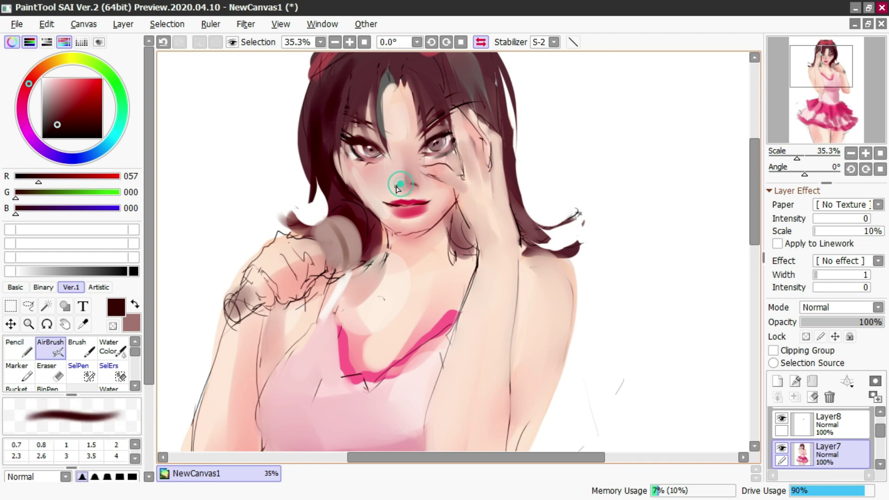
{"action": "left_click", "coordinate": [402, 155], "text": "alt"}
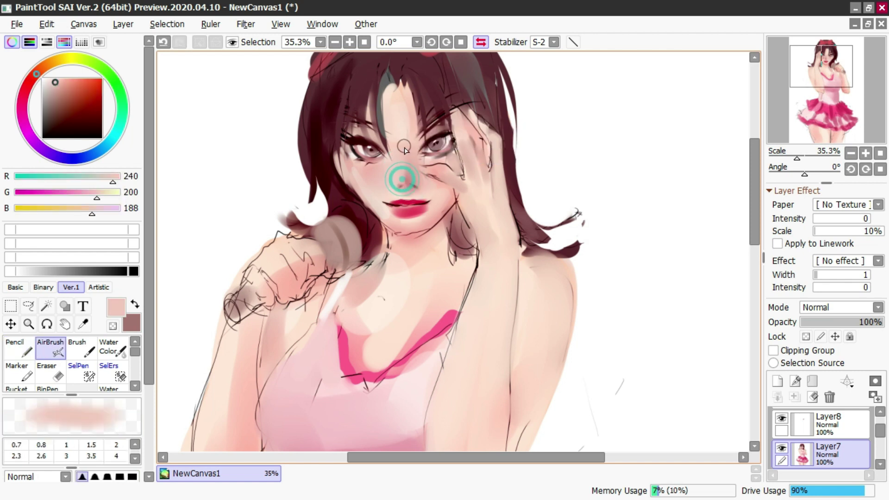
{"action": "left_click", "coordinate": [397, 143], "text": "alt"}
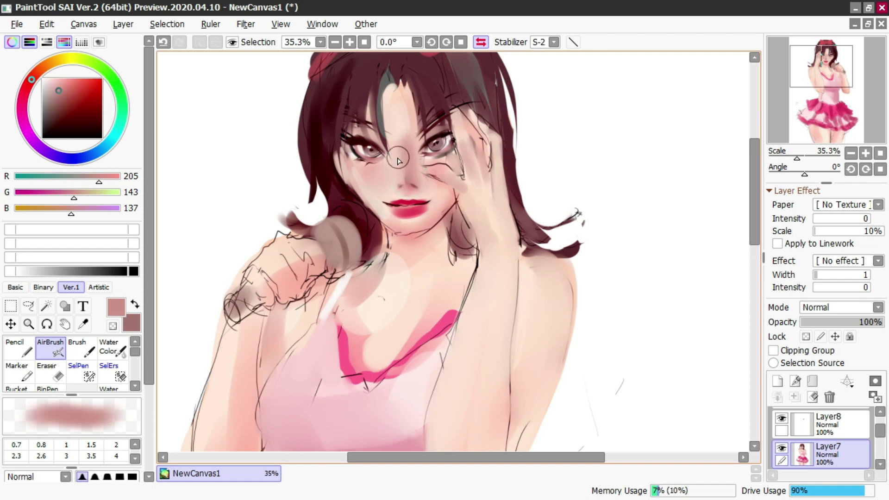
{"action": "left_click", "coordinate": [391, 154], "text": "alt"}
{"action": "key", "text": "ctrl+z"}
{"action": "mouse_move", "coordinate": [397, 142]}
{"action": "left_mouse_down"}
{"action": "mouse_move", "coordinate": [397, 162]}
{"action": "mouse_move", "coordinate": [399, 135]}
{"action": "mouse_move", "coordinate": [405, 198]}
{"action": "mouse_move", "coordinate": [407, 175]}
{"action": "mouse_move", "coordinate": [372, 174]}
{"action": "mouse_move", "coordinate": [388, 176]}
{"action": "left_mouse_up"}
{"action": "key", "text": "ctrl+z"}
{"action": "left_click", "coordinate": [399, 135], "text": "alt"}
{"action": "left_click", "coordinate": [408, 172], "text": "alt"}
{"action": "key", "text": "bracketleft"}
{"action": "left_click", "coordinate": [397, 144], "text": "alt"}
Step: Airbrush a red blush onto the cheeks and nose with a color sampled from the lips
{"action": "left_click", "coordinate": [403, 203], "text": "alt"}
{"action": "key", "text": "ctrl+z"}
{"action": "left_click_drag", "start_coordinate": [449, 161], "coordinate": [438, 168]}
{"action": "key", "text": "ctrl+z"}
{"action": "key", "text": "ctrl+z"}
{"action": "left_click_drag", "start_coordinate": [365, 172], "coordinate": [408, 181]}
{"action": "key", "text": "ctrl+z"}
{"action": "left_click_drag", "start_coordinate": [392, 172], "coordinate": [396, 163]}
{"action": "left_click_drag", "start_coordinate": [450, 164], "coordinate": [434, 170]}
{"action": "key", "text": "ctrl+z"}
Step: Deepen the red of the lips with the AirBrush and add a white Pencil highlight to the lower lip
{"action": "left_click_drag", "start_coordinate": [404, 198], "coordinate": [417, 200]}
{"action": "mouse_move", "coordinate": [422, 203]}
{"action": "left_mouse_down"}
{"action": "mouse_move", "coordinate": [404, 198]}
{"action": "mouse_move", "coordinate": [415, 202]}
{"action": "mouse_move", "coordinate": [401, 212]}
{"action": "left_mouse_up"}
{"action": "key", "text": "n"}
{"action": "right_click", "coordinate": [279, 134]}
{"action": "left_click", "coordinate": [407, 212]}
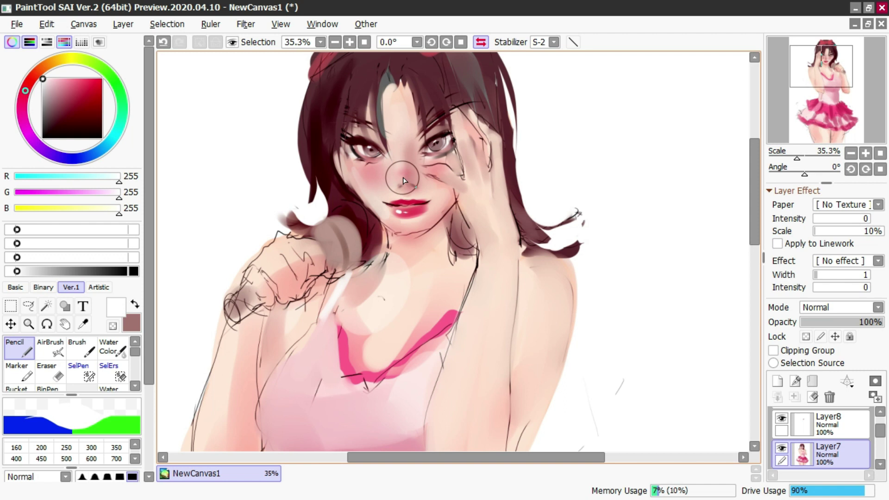
Step: Shade the neck and collarbone with Water Color in a muted red, RGB 207, 131, 124
{"action": "scroll", "coordinate": [403, 178], "scroll_direction": "down", "scroll_amount": 5}
{"action": "scroll", "coordinate": [405, 152], "scroll_direction": "up", "scroll_amount": 3}
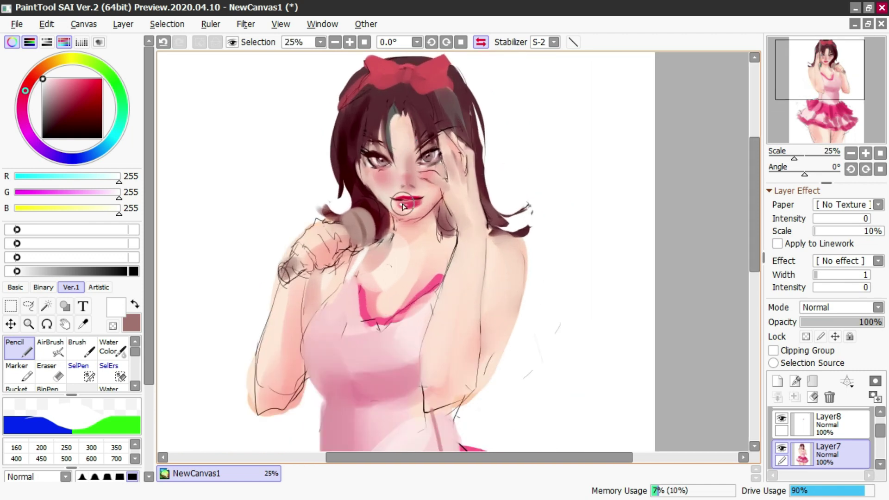
{"action": "key", "text": "c"}
{"action": "key", "text": "bracketright"}
{"action": "left_click", "coordinate": [35, 82]}
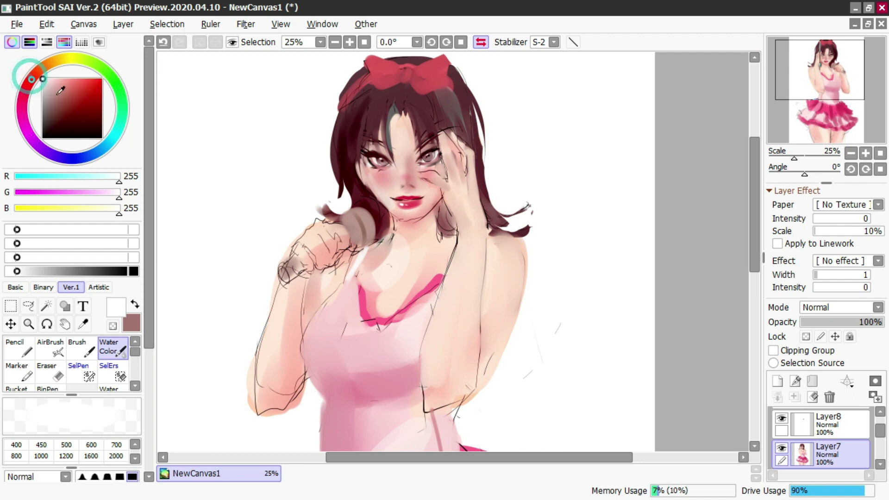
{"action": "left_click", "coordinate": [87, 80]}
{"action": "left_click_drag", "start_coordinate": [431, 207], "coordinate": [420, 225]}
{"action": "key", "text": "ctrl+z"}
{"action": "left_click", "coordinate": [63, 91]}
{"action": "key", "text": "ctrl+z"}
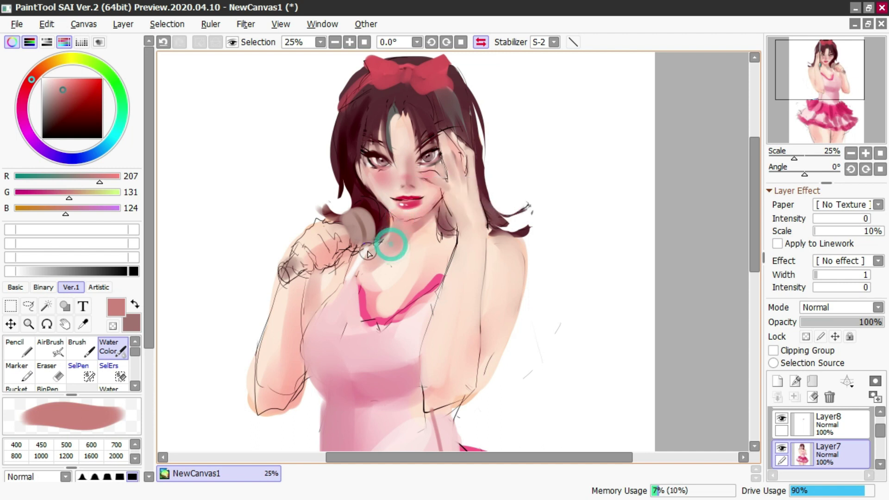
Step: Try reddish strokes across the face with a smaller Water Color brush
{"action": "scroll", "coordinate": [396, 131], "scroll_direction": "down", "scroll_amount": 1}
{"action": "key", "text": "["}
{"action": "key", "text": "["}
{"action": "mouse_move", "coordinate": [393, 117]}
{"action": "left_mouse_down"}
{"action": "mouse_move", "coordinate": [404, 161]}
{"action": "mouse_move", "coordinate": [393, 137]}
{"action": "mouse_move", "coordinate": [404, 143]}
{"action": "mouse_move", "coordinate": [407, 120]}
{"action": "mouse_move", "coordinate": [410, 161]}
{"action": "mouse_move", "coordinate": [381, 128]}
{"action": "mouse_move", "coordinate": [380, 143]}
{"action": "mouse_move", "coordinate": [417, 176]}
{"action": "left_mouse_up"}
{"action": "key", "text": "ctrl+z"}
{"action": "key", "text": "]"}
{"action": "key", "text": "ctrl+z"}
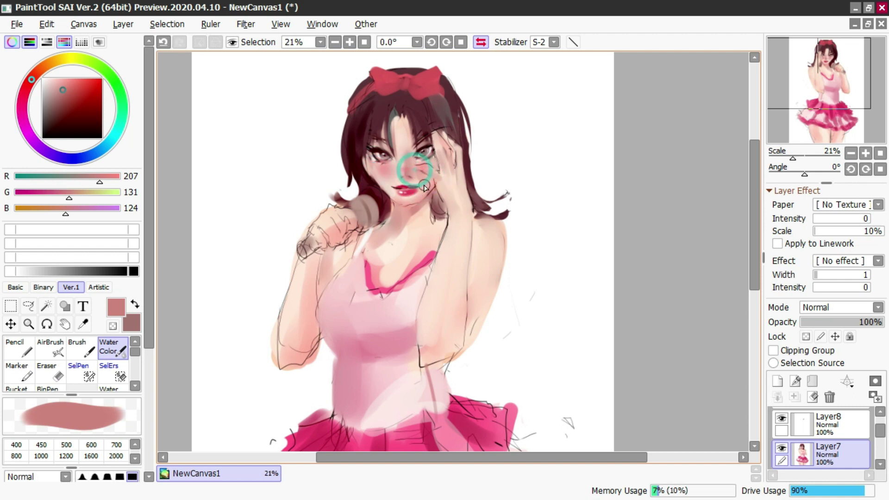
Step: Turn off the flipped view and extend the hair strands beside the raised hand with a dark brown sampled from the hair
{"action": "left_click", "coordinate": [480, 42]}
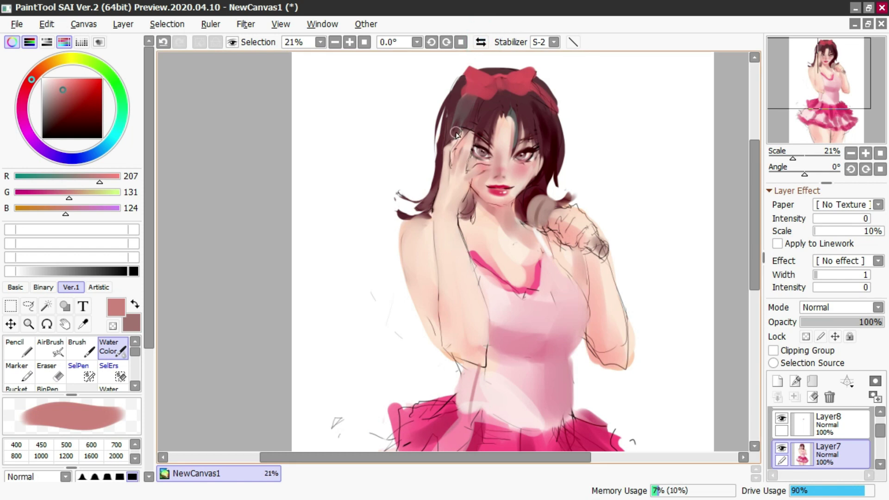
{"action": "scroll", "coordinate": [459, 125], "scroll_direction": "down", "scroll_amount": 3}
{"action": "scroll", "coordinate": [491, 134], "scroll_direction": "up", "scroll_amount": 2}
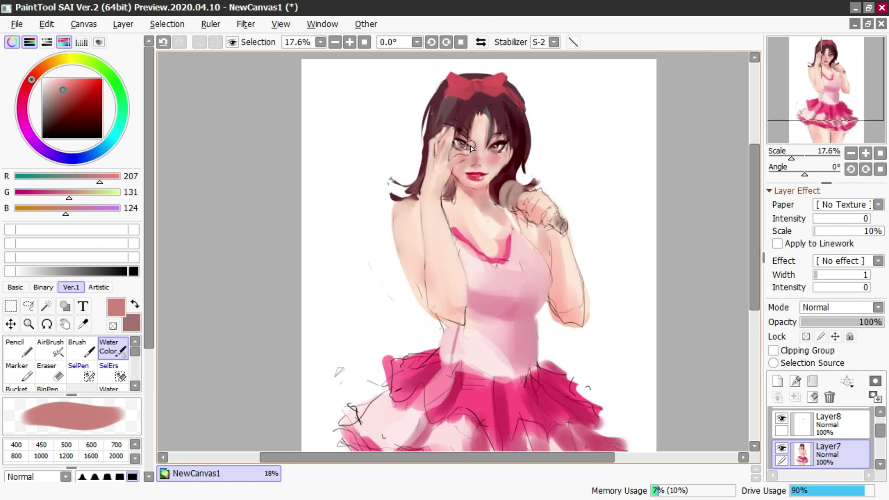
{"action": "right_click", "coordinate": [432, 115]}
{"action": "left_click_drag", "start_coordinate": [434, 109], "coordinate": [398, 179]}
{"action": "key", "text": "ctrl+z"}
{"action": "left_click_drag", "start_coordinate": [423, 147], "coordinate": [387, 169]}
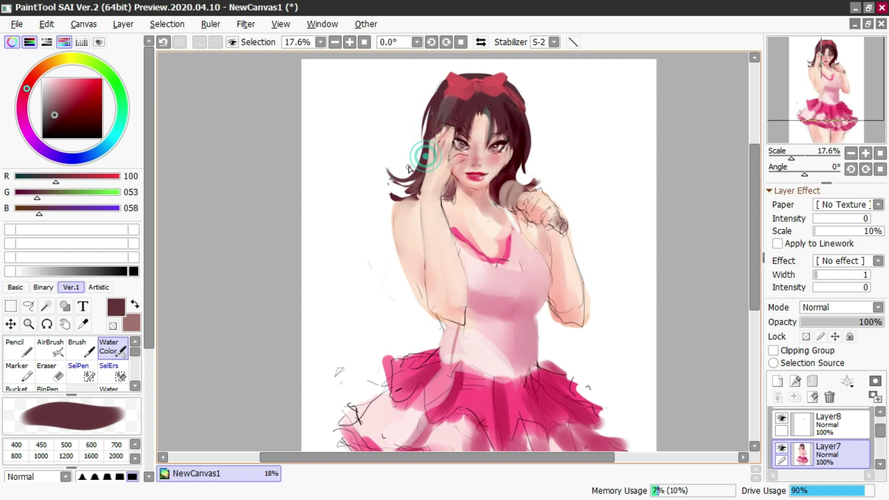
Step: Try shading the shoulder and upper arm of the raised arm with sampled tones and Water Color
{"action": "key", "text": "e"}
{"action": "key", "text": "c"}
{"action": "mouse_move", "coordinate": [399, 208]}
{"action": "left_mouse_down"}
{"action": "mouse_move", "coordinate": [417, 216]}
{"action": "mouse_move", "coordinate": [405, 259]}
{"action": "left_mouse_up"}
{"action": "right_click", "coordinate": [402, 227]}
{"action": "right_click", "coordinate": [481, 189]}
{"action": "key", "text": "ctrl+z"}
{"action": "left_click_drag", "start_coordinate": [407, 199], "coordinate": [420, 281]}
{"action": "key", "text": "ctrl+z"}
{"action": "key", "text": "ctrl+z"}
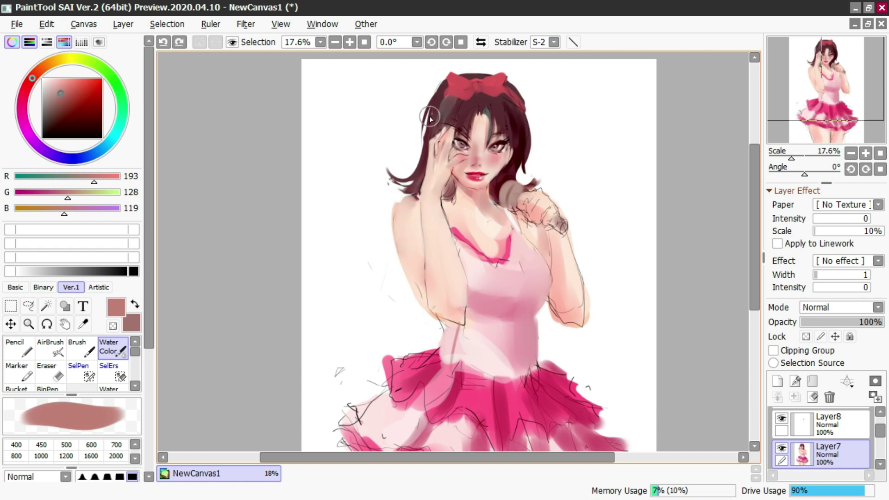
Step: Try a dark brown stroke sampled from the hair beside the raised hand with a smaller brush
{"action": "scroll", "coordinate": [431, 119], "scroll_direction": "down", "scroll_amount": 3}
{"action": "scroll", "coordinate": [431, 126], "scroll_direction": "up", "scroll_amount": 2}
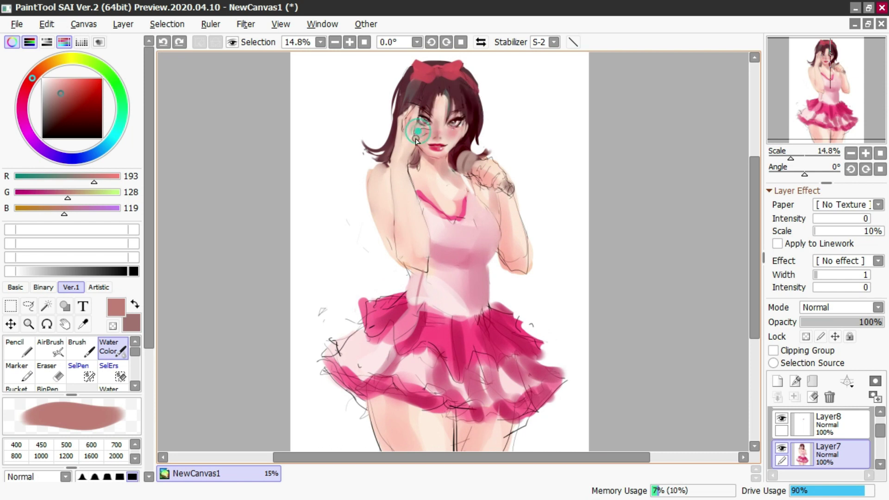
{"action": "left_click", "coordinate": [416, 139], "text": "alt"}
{"action": "left_click", "coordinate": [423, 111], "text": "alt"}
{"action": "key", "text": "bracketleft"}
{"action": "mouse_move", "coordinate": [422, 119]}
{"action": "left_mouse_down"}
{"action": "mouse_move", "coordinate": [431, 128]}
{"action": "mouse_move", "coordinate": [423, 135]}
{"action": "left_mouse_up"}
{"action": "key", "text": "ctrl+z"}
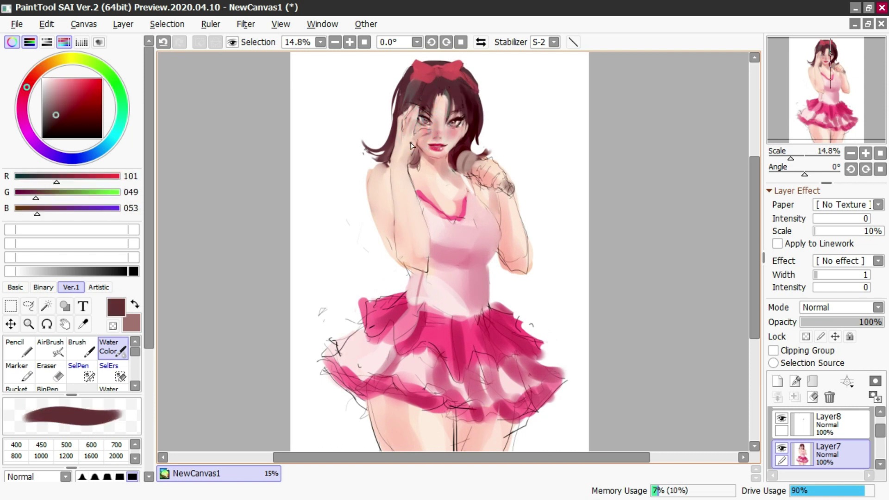
Step: Touch up the wrist of the raised hand with an enlarged Water Color brush in a sampled light skin tone
{"action": "key", "text": "bracketright"}
{"action": "key", "text": "bracketright"}
{"action": "left_click", "coordinate": [411, 145], "text": "alt"}
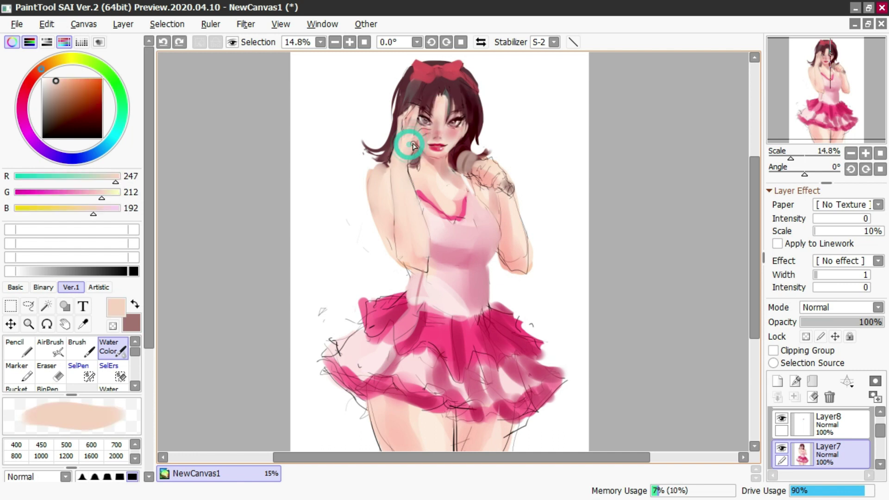
{"action": "left_click_drag", "start_coordinate": [395, 158], "coordinate": [397, 152]}
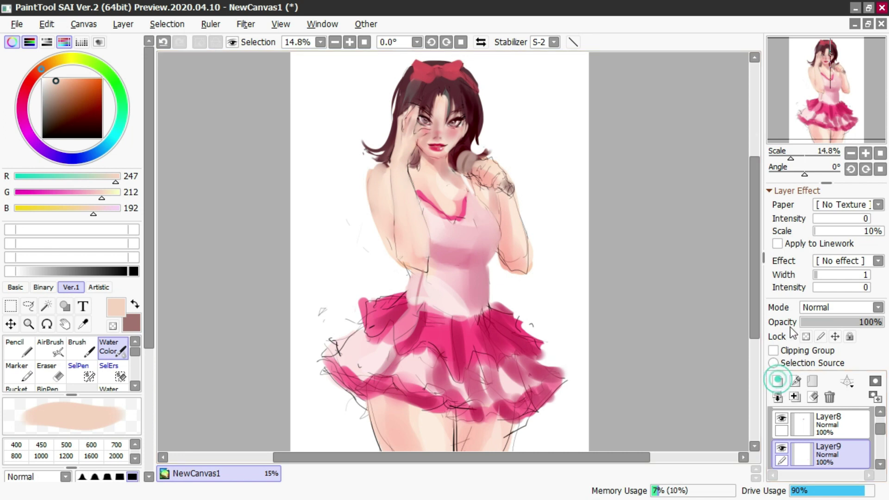
Step: Create a new layer above the painting and set its blending mode to Shade
{"action": "left_click", "coordinate": [808, 308]}
{"action": "left_click", "coordinate": [814, 387]}
{"action": "mouse_move", "coordinate": [440, 167]}
{"action": "left_mouse_down"}
{"action": "mouse_move", "coordinate": [417, 259]}
{"action": "mouse_move", "coordinate": [375, 156]}
{"action": "left_mouse_up"}
{"action": "key", "text": "ctrl+z"}
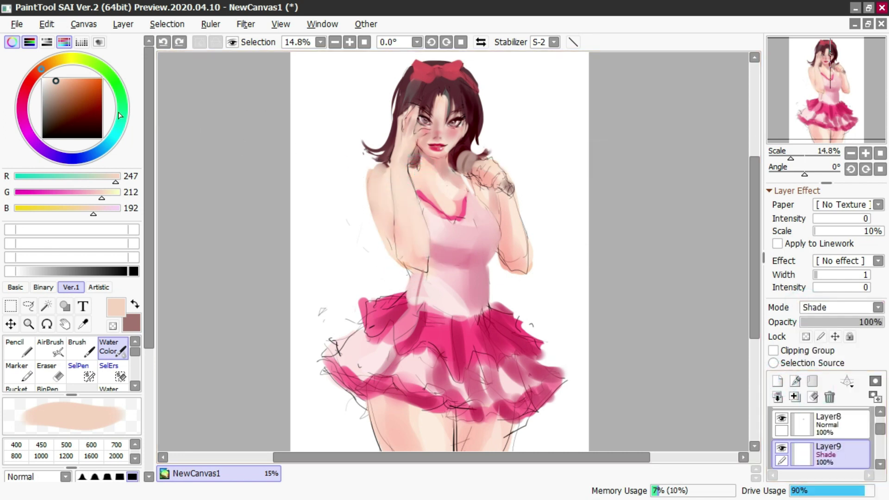
Step: Try a wide Water Color shadow in teal, RGB 103, 154, 160, down the raised arm and the side of the body
{"action": "left_click", "coordinate": [111, 139]}
{"action": "left_click_drag", "start_coordinate": [56, 90], "coordinate": [57, 101]}
{"action": "left_click_drag", "start_coordinate": [366, 145], "coordinate": [400, 275]}
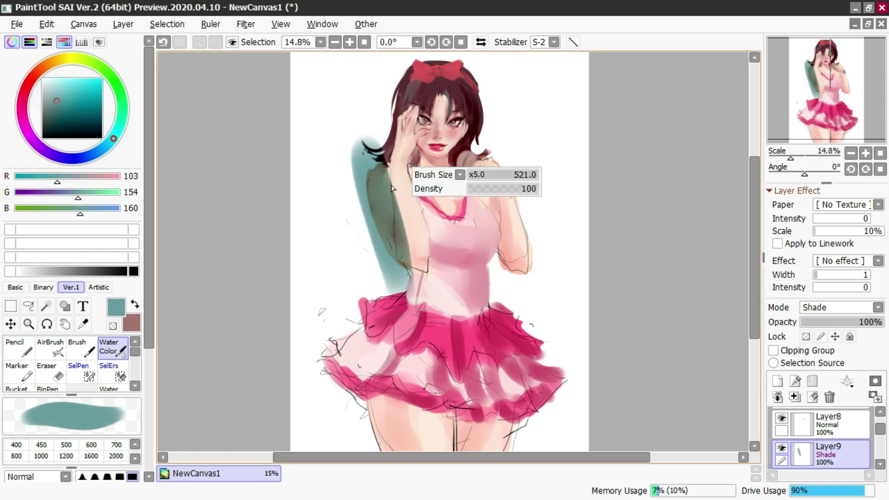
{"action": "key", "text": "ctrl+z"}
{"action": "left_click_drag", "start_coordinate": [376, 186], "coordinate": [417, 399]}
{"action": "key", "text": "ctrl+z"}
Step: Clip the Shade layer to the painting and try a broad diagonal teal shadow across the torso and skirt
{"action": "mouse_move", "coordinate": [318, 310]}
{"action": "left_mouse_down"}
{"action": "mouse_move", "coordinate": [507, 401]}
{"action": "mouse_move", "coordinate": [544, 389]}
{"action": "left_mouse_up"}
{"action": "left_click_drag", "start_coordinate": [539, 372], "coordinate": [263, 139]}
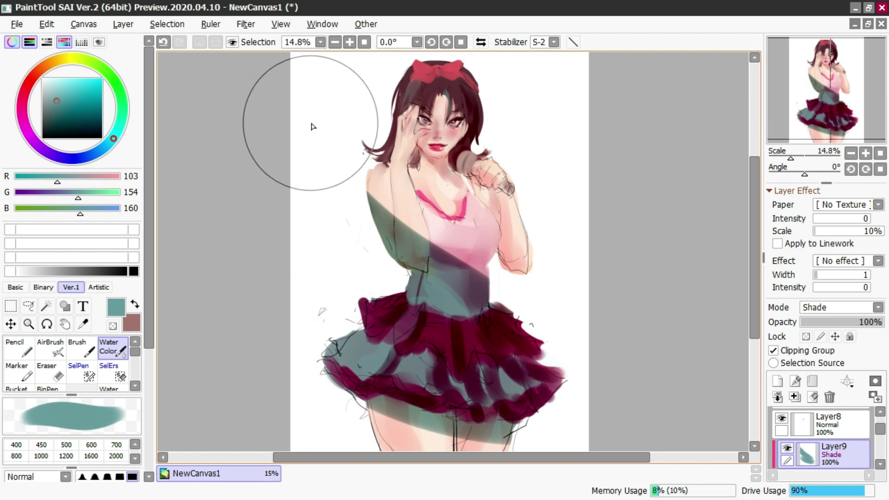
{"action": "key", "text": "ctrl+z"}
{"action": "key", "text": "ctrl+z"}
{"action": "key", "text": "ctrl+z"}
Step: Try a vertical teal shadow down the hair, raised arm and skirt, and check it in the flipped view
{"action": "left_click_drag", "start_coordinate": [369, 114], "coordinate": [391, 242]}
{"action": "key", "text": "ctrl+z"}
{"action": "mouse_move", "coordinate": [403, 73]}
{"action": "left_mouse_down"}
{"action": "mouse_move", "coordinate": [371, 120]}
{"action": "mouse_move", "coordinate": [350, 186]}
{"action": "mouse_move", "coordinate": [434, 307]}
{"action": "mouse_move", "coordinate": [364, 343]}
{"action": "mouse_move", "coordinate": [402, 315]}
{"action": "left_mouse_up"}
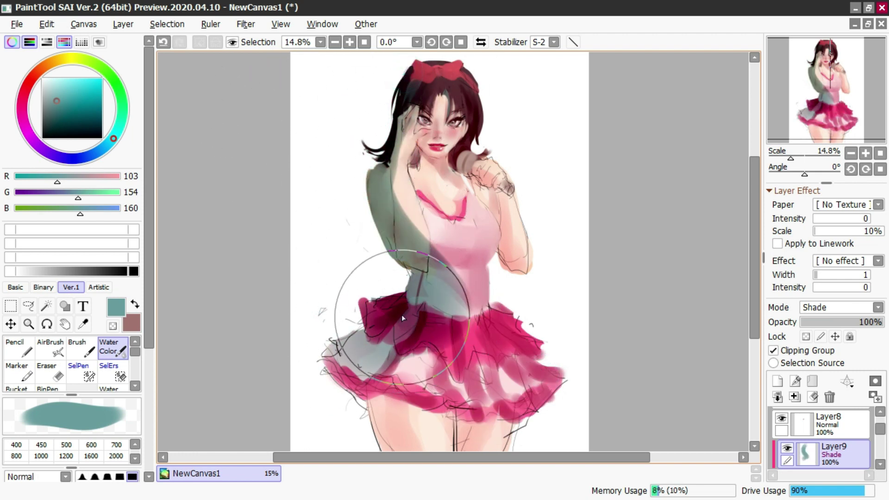
{"action": "left_click", "coordinate": [481, 41]}
{"action": "key", "text": "ctrl+z"}
{"action": "key", "text": "ctrl+z"}
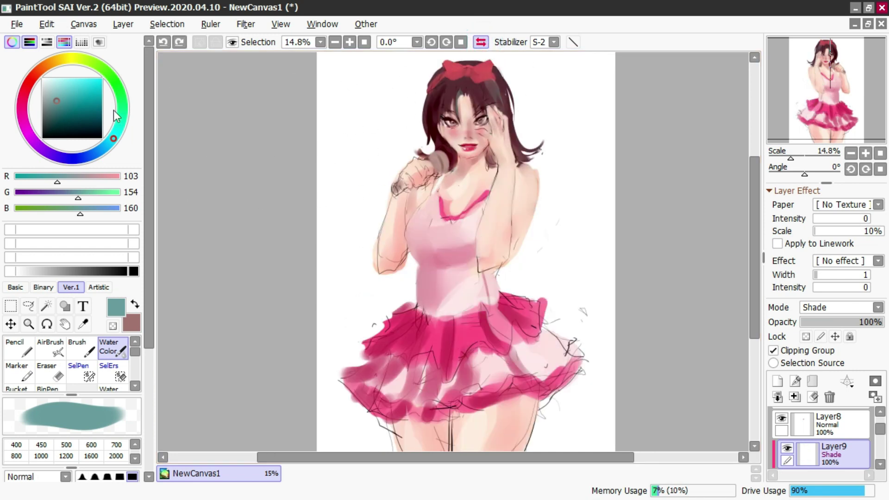
Step: Try large Water Color strokes in warm reds across the face, chest and arms on the Shade layer
{"action": "left_click", "coordinate": [25, 75]}
{"action": "left_click_drag", "start_coordinate": [74, 102], "coordinate": [89, 93]}
{"action": "mouse_move", "coordinate": [398, 105]}
{"action": "left_mouse_down"}
{"action": "mouse_move", "coordinate": [461, 221]}
{"action": "mouse_move", "coordinate": [500, 199]}
{"action": "mouse_move", "coordinate": [496, 171]}
{"action": "left_mouse_up"}
{"action": "key", "text": "ctrl+z"}
{"action": "key", "text": "ctrl+z"}
{"action": "mouse_move", "coordinate": [493, 225]}
{"action": "left_mouse_down"}
{"action": "mouse_move", "coordinate": [415, 277]}
{"action": "mouse_move", "coordinate": [351, 287]}
{"action": "left_mouse_up"}
{"action": "key", "text": "ctrl+z"}
{"action": "left_click", "coordinate": [84, 96]}
{"action": "left_click", "coordinate": [34, 76]}
{"action": "left_click_drag", "start_coordinate": [63, 95], "coordinate": [65, 89]}
{"action": "left_click_drag", "start_coordinate": [376, 202], "coordinate": [496, 207]}
Step: Switch the shading layer to Burn mode and try reddish strokes over the raised arm and chest
{"action": "left_click", "coordinate": [879, 307]}
{"action": "left_click", "coordinate": [808, 426]}
{"action": "key", "text": "ctrl+z"}
{"action": "mouse_move", "coordinate": [511, 149]}
{"action": "left_mouse_down"}
{"action": "mouse_move", "coordinate": [489, 279]}
{"action": "mouse_move", "coordinate": [530, 155]}
{"action": "mouse_move", "coordinate": [492, 166]}
{"action": "mouse_move", "coordinate": [441, 218]}
{"action": "mouse_move", "coordinate": [495, 168]}
{"action": "mouse_move", "coordinate": [439, 176]}
{"action": "mouse_move", "coordinate": [443, 139]}
{"action": "left_mouse_up"}
{"action": "key", "text": "ctrl+z"}
{"action": "key", "text": "ctrl+z"}
{"action": "mouse_move", "coordinate": [440, 174]}
{"action": "left_mouse_down"}
{"action": "mouse_move", "coordinate": [456, 217]}
{"action": "mouse_move", "coordinate": [433, 278]}
{"action": "left_mouse_up"}
{"action": "key", "text": "ctrl+z"}
{"action": "left_click_drag", "start_coordinate": [513, 191], "coordinate": [477, 244]}
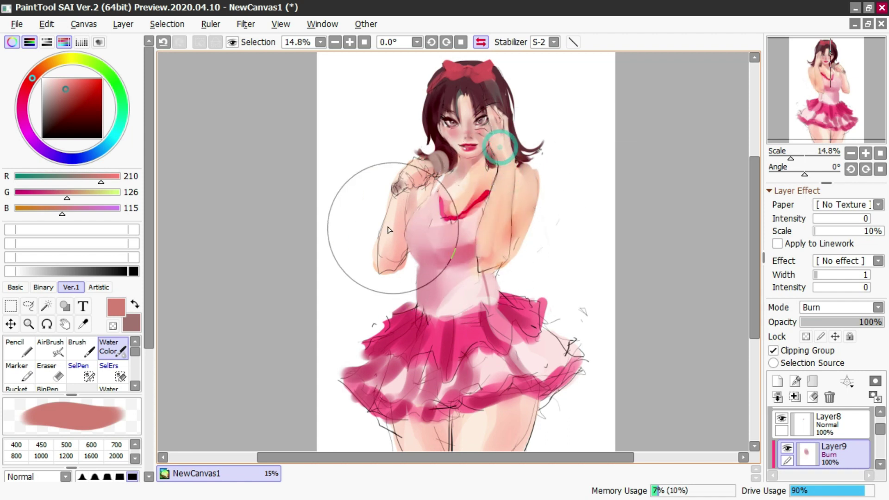
Step: Undo the red shading and try a light blue Marker stroke, RGB 152, 199, 213, down the hair and raised arm
{"action": "left_click", "coordinate": [108, 144]}
{"action": "left_click_drag", "start_coordinate": [53, 85], "coordinate": [57, 88]}
{"action": "key", "text": "m"}
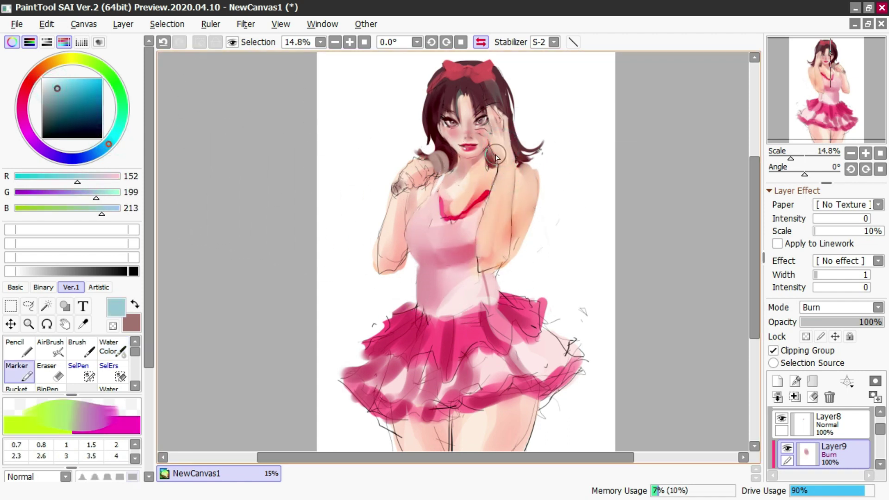
{"action": "key", "text": "ctrl+z"}
{"action": "left_click_drag", "start_coordinate": [506, 153], "coordinate": [491, 272]}
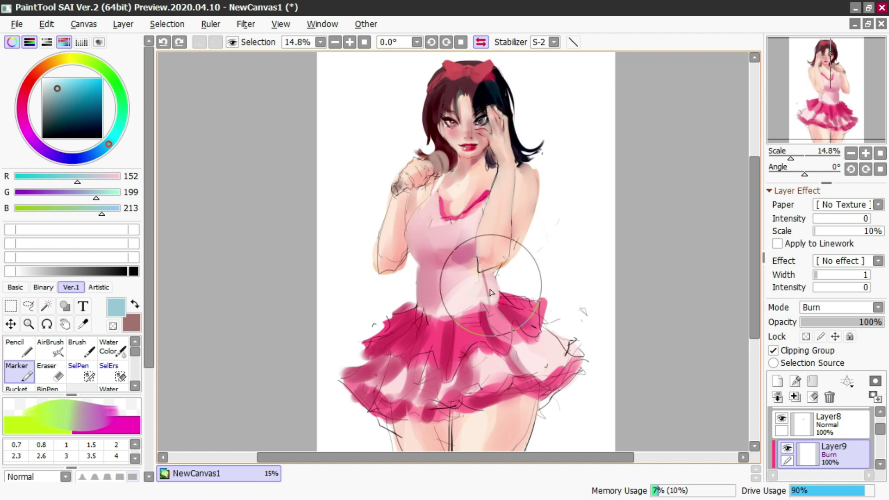
Step: Try Water Color shadows in a darker teal-blue, RGB 74, 141, 163, over the shoulder and torso
{"action": "key", "text": "v"}
{"action": "key", "text": "c"}
{"action": "mouse_move", "coordinate": [528, 175]}
{"action": "left_mouse_down"}
{"action": "mouse_move", "coordinate": [505, 271]}
{"action": "mouse_move", "coordinate": [488, 269]}
{"action": "mouse_move", "coordinate": [541, 180]}
{"action": "left_mouse_up"}
{"action": "key", "text": "ctrl+z"}
{"action": "left_click", "coordinate": [65, 100]}
{"action": "key", "text": "ctrl+z"}
{"action": "mouse_move", "coordinate": [456, 212]}
{"action": "left_mouse_down"}
{"action": "mouse_move", "coordinate": [468, 313]}
{"action": "mouse_move", "coordinate": [487, 312]}
{"action": "left_mouse_up"}
{"action": "key", "text": "ctrl+z"}
Step: Set the layer to Shade/Shine and airbrush a blue-gray shadow, RGB 75, 103, 112, over the hair, raised arm and skirt
{"action": "left_click", "coordinate": [814, 307]}
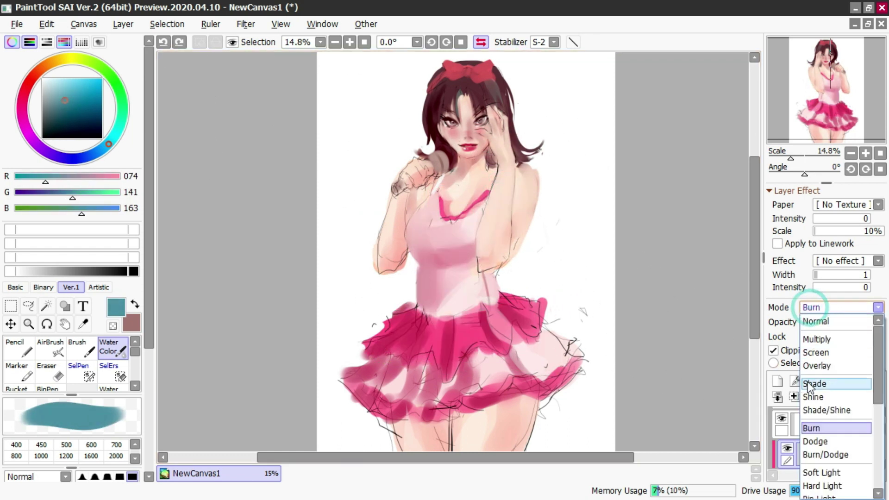
{"action": "left_click", "coordinate": [815, 408]}
{"action": "left_click_drag", "start_coordinate": [519, 191], "coordinate": [500, 111]}
{"action": "key", "text": "ctrl+z"}
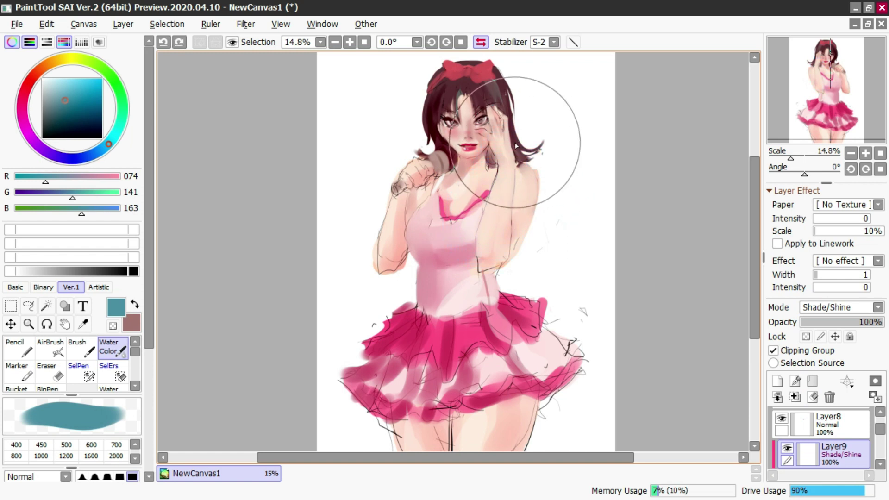
{"action": "left_click_drag", "start_coordinate": [70, 108], "coordinate": [52, 112]}
{"action": "key", "text": "b"}
{"action": "left_click_drag", "start_coordinate": [500, 122], "coordinate": [512, 104]}
{"action": "mouse_move", "coordinate": [524, 170]}
{"action": "left_mouse_down"}
{"action": "mouse_move", "coordinate": [481, 310]}
{"action": "mouse_move", "coordinate": [538, 394]}
{"action": "mouse_move", "coordinate": [510, 401]}
{"action": "left_mouse_up"}
{"action": "left_click_drag", "start_coordinate": [516, 154], "coordinate": [498, 119]}
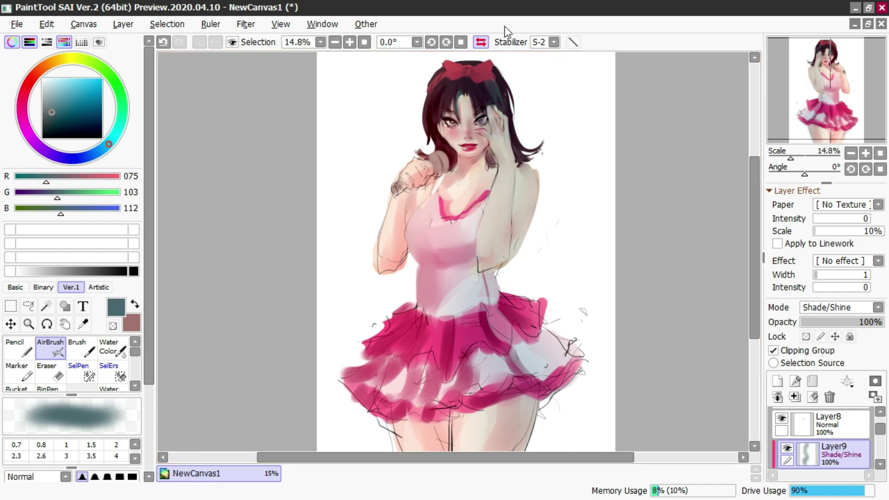
Step: Turn off the flipped view and erase the shadow from the face, hair and raised forearm with a large Eraser
{"action": "left_click", "coordinate": [481, 41]}
{"action": "key", "text": "e"}
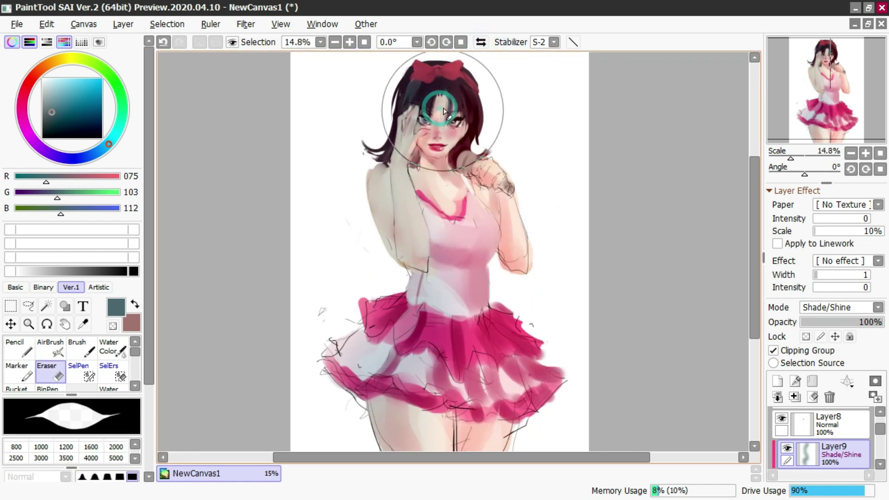
{"action": "key", "text": "ctrl+z"}
{"action": "mouse_move", "coordinate": [411, 224]}
{"action": "left_mouse_down"}
{"action": "mouse_move", "coordinate": [401, 141]}
{"action": "mouse_move", "coordinate": [419, 265]}
{"action": "mouse_move", "coordinate": [405, 194]}
{"action": "mouse_move", "coordinate": [408, 214]}
{"action": "mouse_move", "coordinate": [423, 101]}
{"action": "mouse_move", "coordinate": [444, 137]}
{"action": "mouse_move", "coordinate": [438, 124]}
{"action": "mouse_move", "coordinate": [432, 174]}
{"action": "mouse_move", "coordinate": [441, 132]}
{"action": "mouse_move", "coordinate": [422, 73]}
{"action": "mouse_move", "coordinate": [453, 65]}
{"action": "mouse_move", "coordinate": [452, 190]}
{"action": "left_mouse_up"}
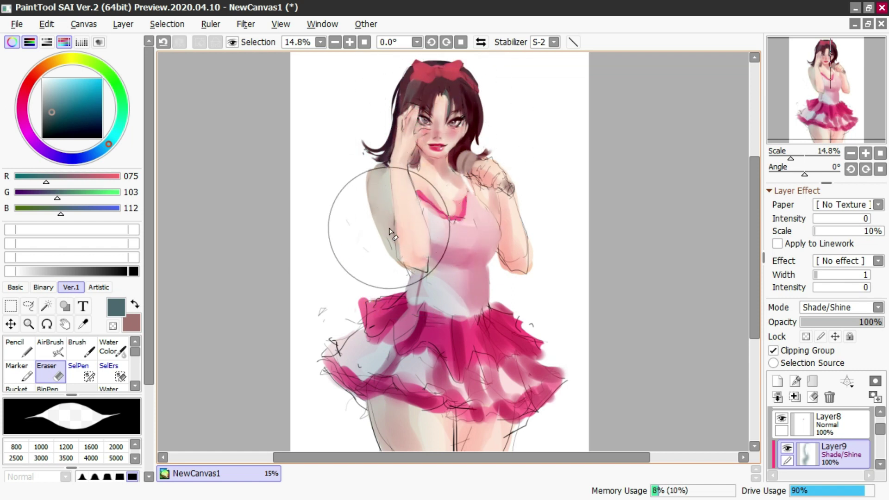
Step: Set the shading layer's blending mode to Shade and airbrush more shadow onto the hair beside the raised hand
{"action": "left_click", "coordinate": [480, 37]}
{"action": "left_click", "coordinate": [812, 308]}
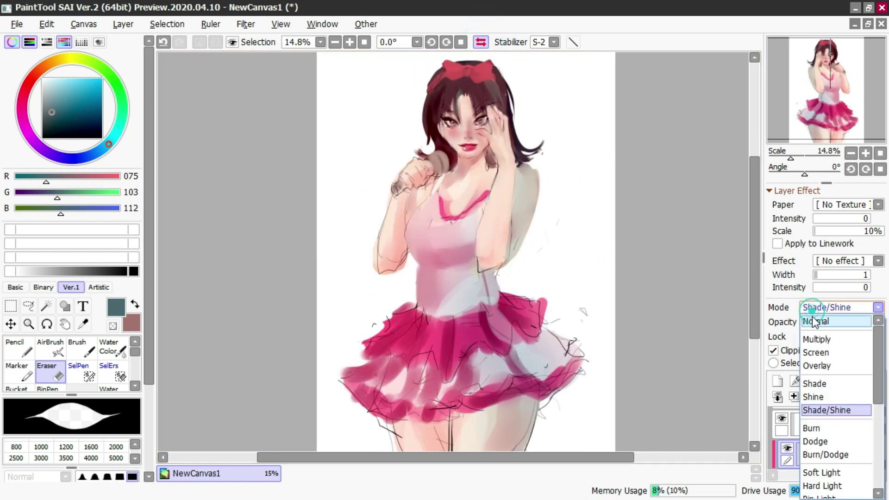
{"action": "left_click", "coordinate": [815, 384]}
{"action": "key", "text": "a"}
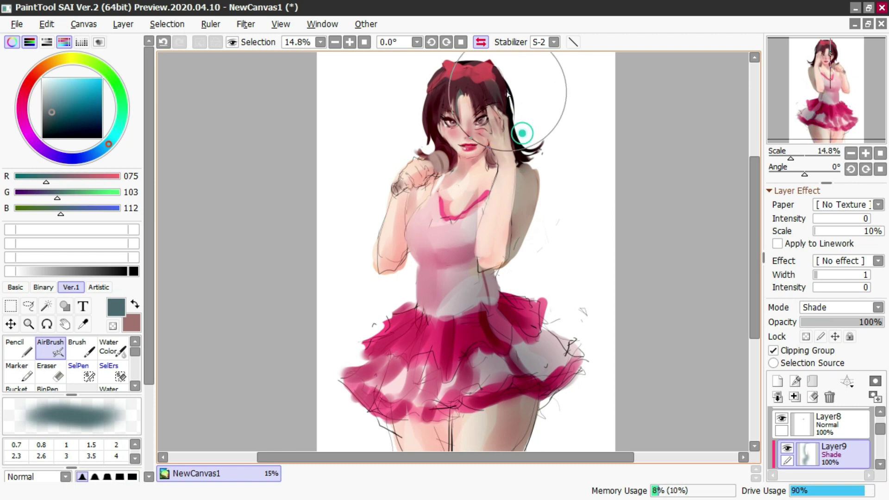
Step: Turn off the flipped view and airbrush blue-gray shadows over the chest, face and dress bodice
{"action": "left_click", "coordinate": [481, 41]}
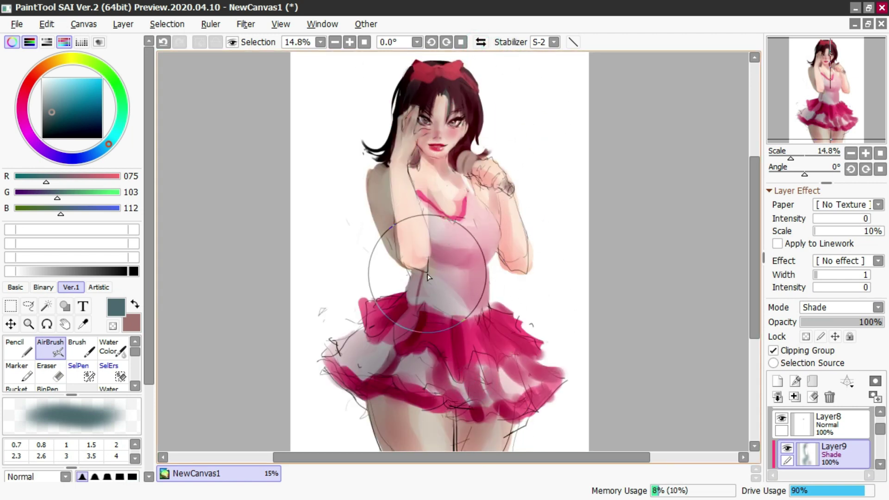
{"action": "mouse_move", "coordinate": [427, 287]}
{"action": "left_mouse_down"}
{"action": "mouse_move", "coordinate": [441, 218]}
{"action": "mouse_move", "coordinate": [441, 138]}
{"action": "left_mouse_up"}
{"action": "left_click_drag", "start_coordinate": [439, 171], "coordinate": [446, 92]}
{"action": "left_click_drag", "start_coordinate": [462, 223], "coordinate": [475, 256]}
{"action": "mouse_move", "coordinate": [477, 224]}
{"action": "left_mouse_down"}
{"action": "mouse_move", "coordinate": [465, 272]}
{"action": "mouse_move", "coordinate": [486, 310]}
{"action": "left_mouse_up"}
{"action": "key", "text": "ctrl+z"}
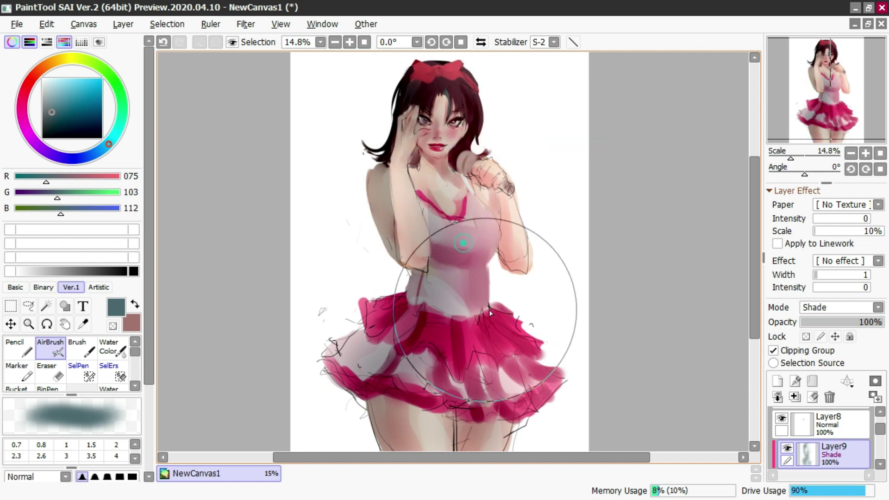
Step: Erase the shadow from the face, neck and chest with the large Eraser
{"action": "key", "text": "e"}
{"action": "left_click_drag", "start_coordinate": [462, 126], "coordinate": [461, 154]}
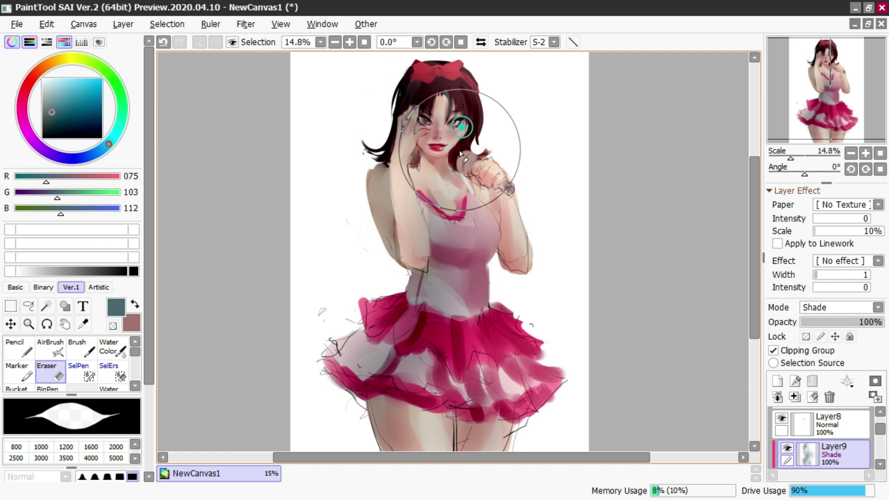
{"action": "key", "text": "ctrl+z"}
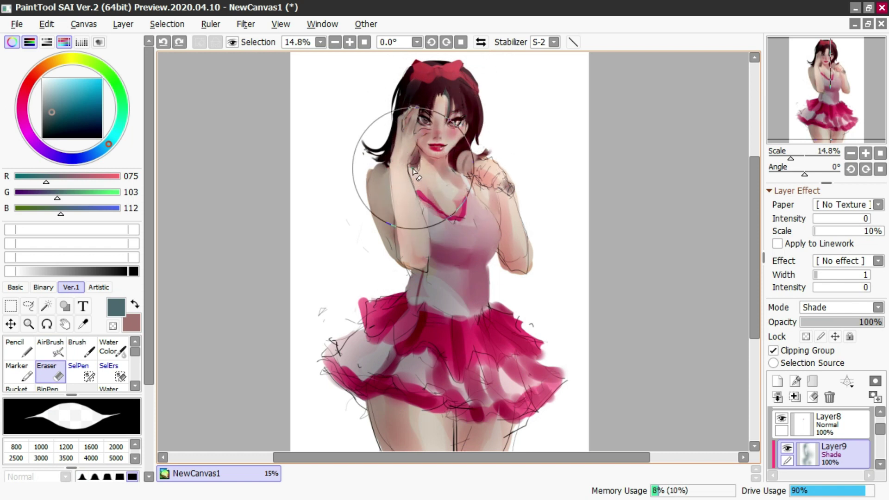
{"action": "mouse_move", "coordinate": [435, 198]}
{"action": "left_mouse_down"}
{"action": "mouse_move", "coordinate": [414, 172]}
{"action": "mouse_move", "coordinate": [443, 183]}
{"action": "mouse_move", "coordinate": [453, 171]}
{"action": "mouse_move", "coordinate": [430, 168]}
{"action": "mouse_move", "coordinate": [435, 135]}
{"action": "left_mouse_up"}
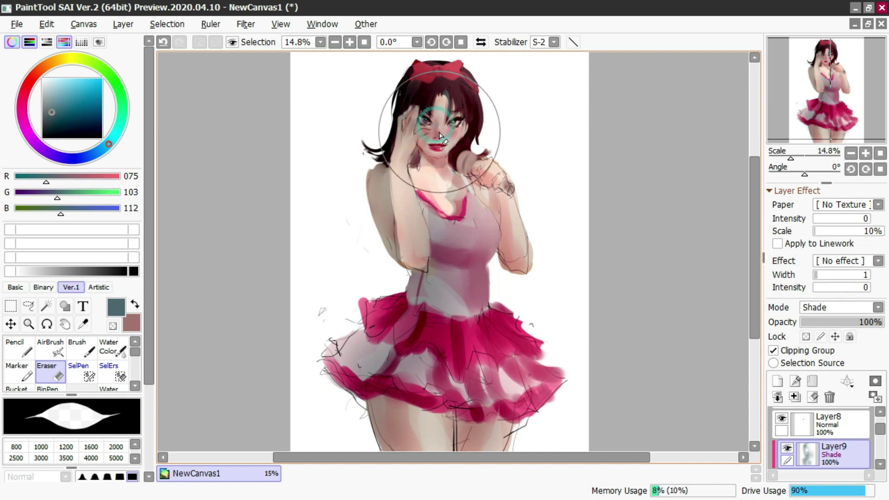
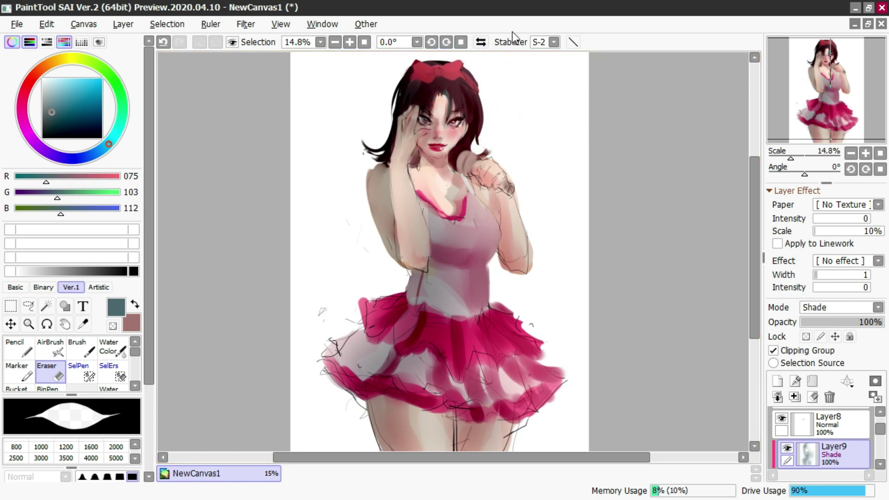
{"action": "left_click", "coordinate": [480, 43]}
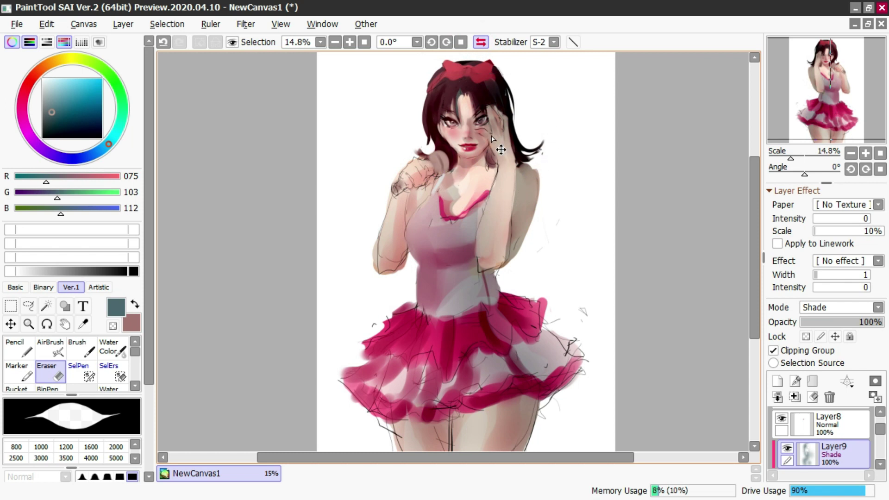
{"action": "mouse_move", "coordinate": [467, 188]}
{"action": "left_mouse_down"}
{"action": "mouse_move", "coordinate": [453, 208]}
{"action": "mouse_move", "coordinate": [446, 172]}
{"action": "mouse_move", "coordinate": [449, 210]}
{"action": "mouse_move", "coordinate": [428, 195]}
{"action": "mouse_move", "coordinate": [465, 239]}
{"action": "mouse_move", "coordinate": [420, 200]}
{"action": "left_mouse_up"}
{"action": "key", "text": "ctrl+z"}
{"action": "key", "text": "c"}
{"action": "key", "text": "ctrl+z"}
{"action": "left_click_drag", "start_coordinate": [417, 192], "coordinate": [403, 254]}
{"action": "key", "text": "ctrl+z"}
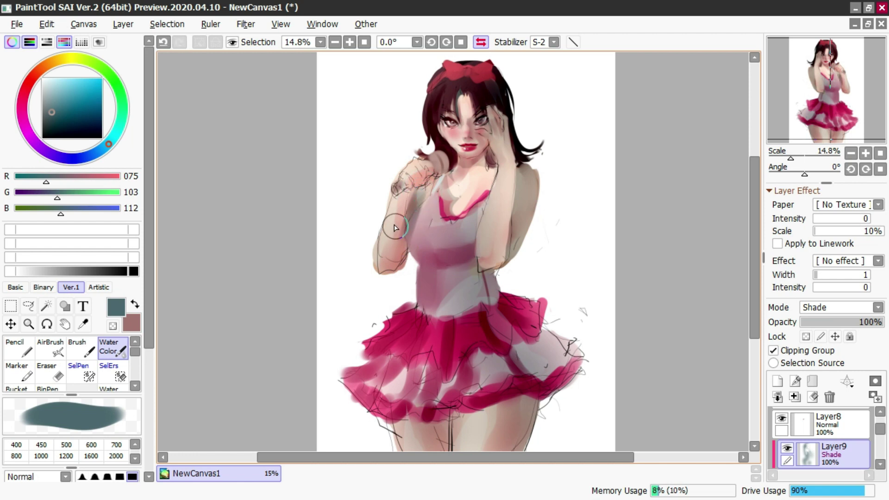
Step: Erase the shadow from the light patch at the waist of the bodice with the large Eraser
{"action": "key", "text": "e"}
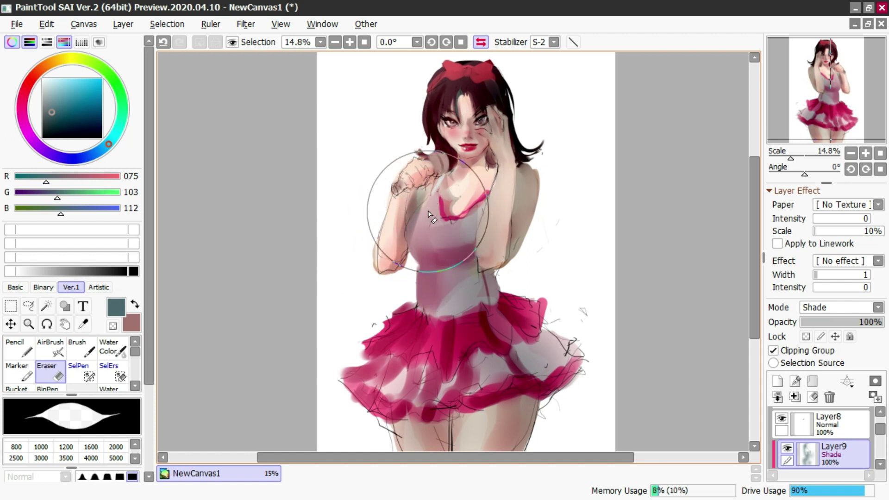
{"action": "mouse_move", "coordinate": [416, 286]}
{"action": "left_mouse_down"}
{"action": "mouse_move", "coordinate": [460, 307]}
{"action": "mouse_move", "coordinate": [421, 290]}
{"action": "mouse_move", "coordinate": [451, 297]}
{"action": "mouse_move", "coordinate": [458, 316]}
{"action": "mouse_move", "coordinate": [492, 300]}
{"action": "mouse_move", "coordinate": [476, 279]}
{"action": "left_mouse_up"}
{"action": "key", "text": "ctrl+z"}
{"action": "key", "text": "ctrl+z"}
{"action": "mouse_move", "coordinate": [447, 307]}
{"action": "left_mouse_down"}
{"action": "mouse_move", "coordinate": [471, 280]}
{"action": "mouse_move", "coordinate": [480, 284]}
{"action": "mouse_move", "coordinate": [483, 299]}
{"action": "mouse_move", "coordinate": [466, 309]}
{"action": "left_mouse_up"}
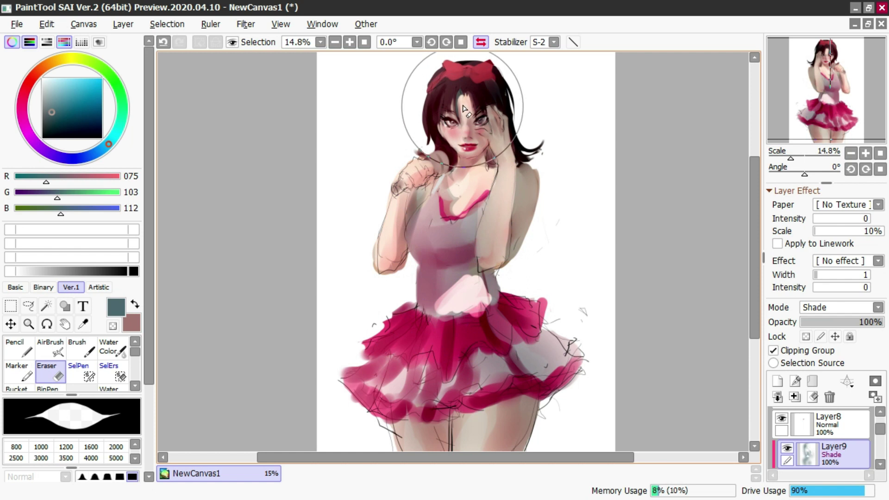
Step: Turn off the flipped view and paint a mauve shadow sampled from the bodice along the side of the waist with a smaller Water Color brush
{"action": "left_click", "coordinate": [481, 42]}
{"action": "scroll", "coordinate": [466, 87], "scroll_direction": "down", "scroll_amount": 1}
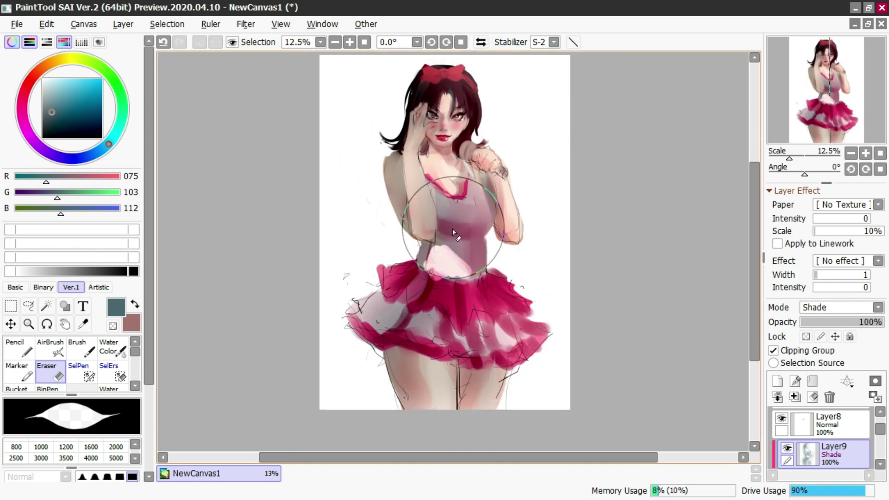
{"action": "mouse_move", "coordinate": [463, 268]}
{"action": "left_mouse_down"}
{"action": "mouse_move", "coordinate": [492, 265]}
{"action": "mouse_move", "coordinate": [460, 281]}
{"action": "mouse_move", "coordinate": [424, 341]}
{"action": "mouse_move", "coordinate": [471, 265]}
{"action": "left_mouse_up"}
{"action": "key", "text": "c"}
{"action": "key", "text": "["}
{"action": "key", "text": "["}
{"action": "key", "text": "["}
{"action": "key", "text": "["}
{"action": "key", "text": "["}
{"action": "right_click", "coordinate": [473, 252]}
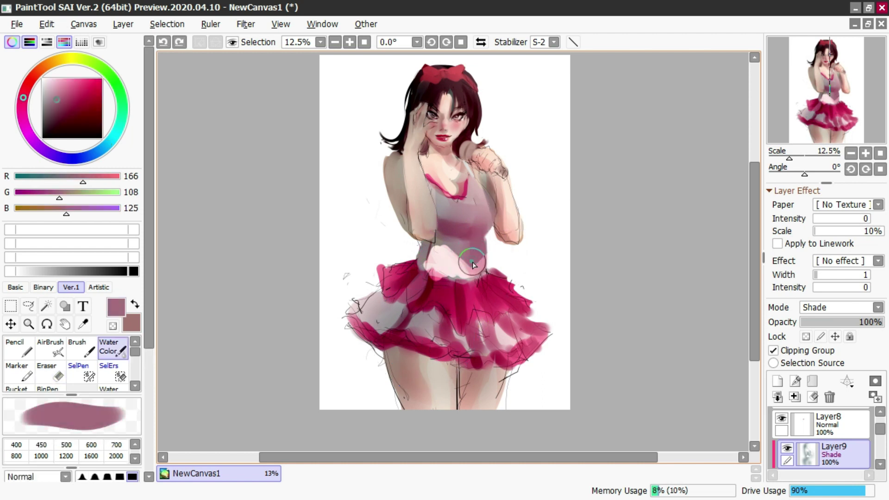
Step: Erase the shadow over the microphone side of the skirt's ruffles with the large Eraser
{"action": "key", "text": "e"}
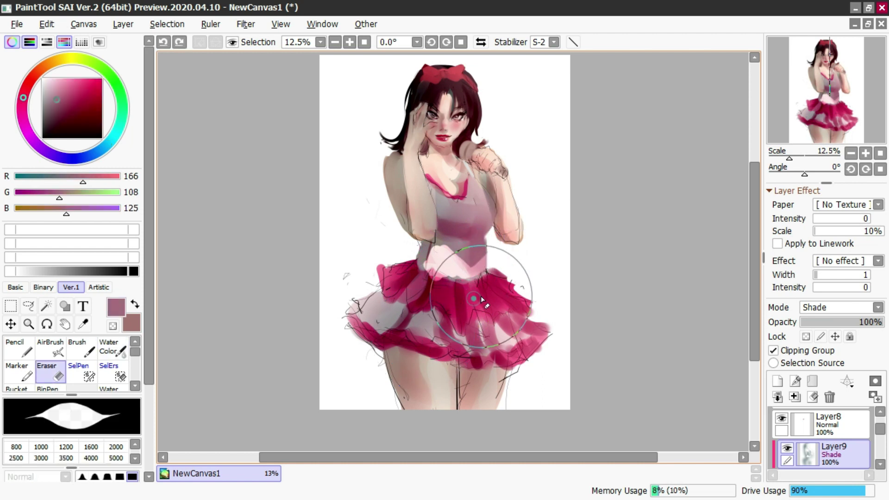
{"action": "key", "text": "ctrl+z"}
{"action": "mouse_move", "coordinate": [519, 275]}
{"action": "left_mouse_down"}
{"action": "mouse_move", "coordinate": [503, 310]}
{"action": "mouse_move", "coordinate": [493, 305]}
{"action": "mouse_move", "coordinate": [518, 297]}
{"action": "mouse_move", "coordinate": [497, 317]}
{"action": "mouse_move", "coordinate": [503, 335]}
{"action": "left_mouse_up"}
{"action": "mouse_move", "coordinate": [463, 285]}
{"action": "left_mouse_down"}
{"action": "mouse_move", "coordinate": [516, 332]}
{"action": "mouse_move", "coordinate": [482, 322]}
{"action": "mouse_move", "coordinate": [500, 339]}
{"action": "mouse_move", "coordinate": [508, 305]}
{"action": "mouse_move", "coordinate": [540, 330]}
{"action": "left_mouse_up"}
{"action": "mouse_move", "coordinate": [504, 273]}
{"action": "left_mouse_down"}
{"action": "mouse_move", "coordinate": [510, 290]}
{"action": "mouse_move", "coordinate": [485, 317]}
{"action": "left_mouse_up"}
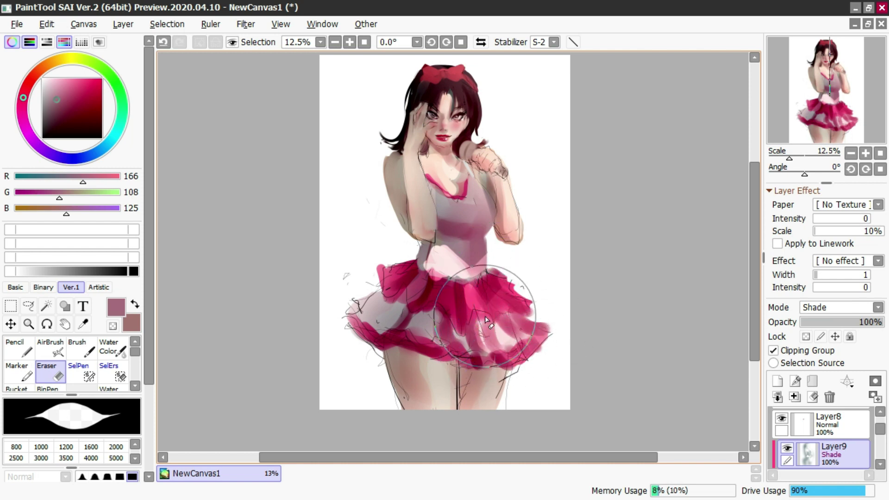
Step: Sample a gray shadow tone and paint it on the waist below the raised elbow and along the outer edge of the upper arm
{"action": "key", "text": "c"}
{"action": "left_click", "coordinate": [438, 239], "text": "alt"}
{"action": "left_click_drag", "start_coordinate": [438, 239], "coordinate": [417, 283]}
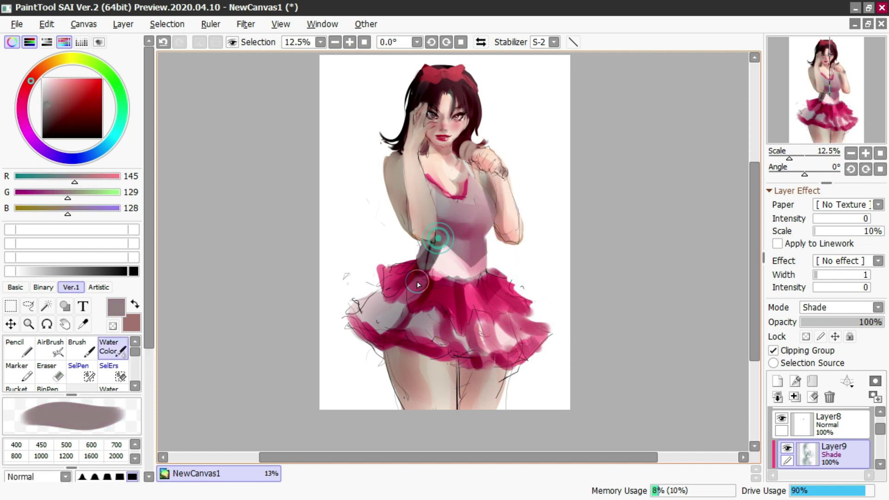
{"action": "left_click_drag", "start_coordinate": [378, 157], "coordinate": [412, 246]}
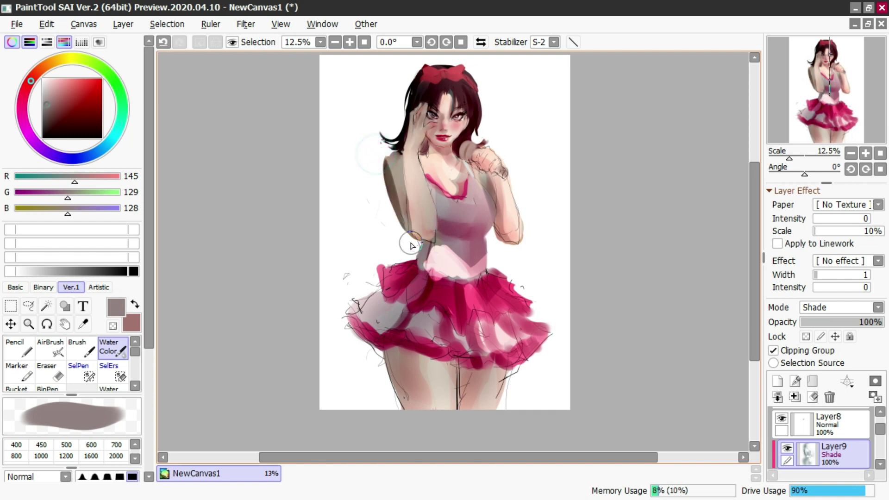
{"action": "mouse_move", "coordinate": [417, 115]}
{"action": "left_mouse_down"}
{"action": "mouse_move", "coordinate": [446, 85]}
{"action": "mouse_move", "coordinate": [438, 81]}
{"action": "left_mouse_up"}
{"action": "key", "text": "ctrl+z"}
Step: Flip the view horizontally and erase the shadow from the side of the skirt's lower ruffle
{"action": "left_click", "coordinate": [480, 41]}
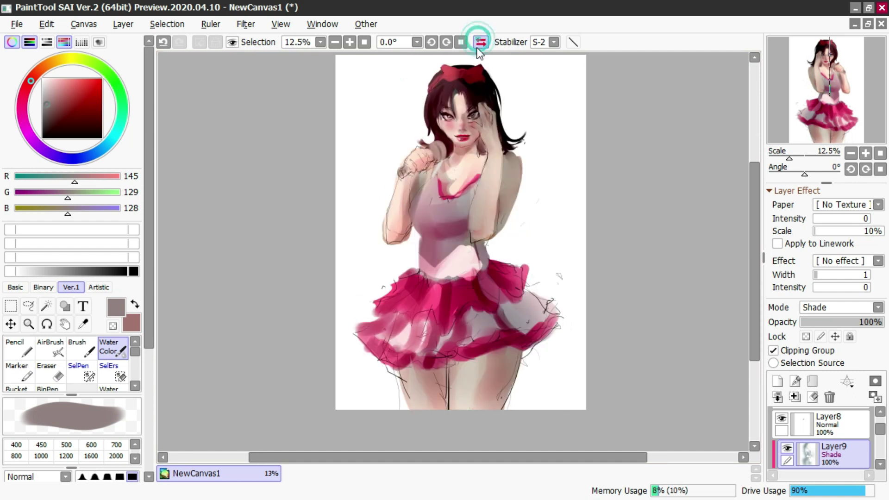
{"action": "key", "text": "e"}
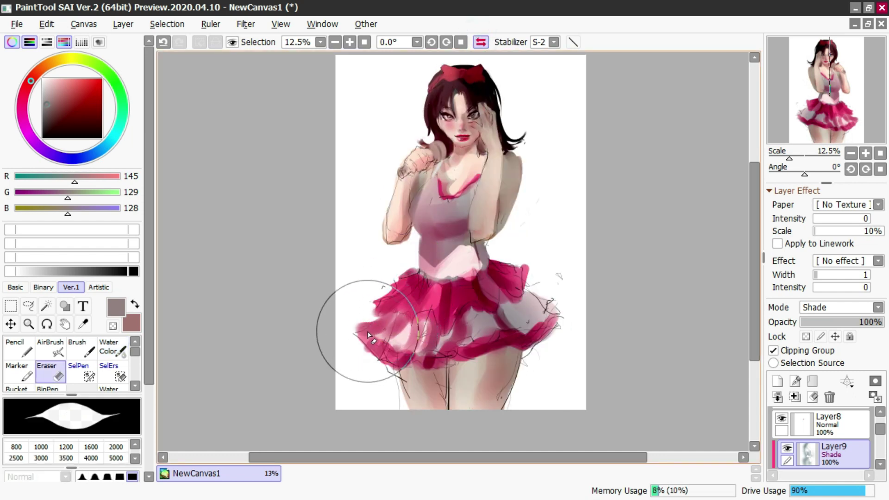
Step: On Layer7, sample a dark crimson from the skirt and paint the wavy hem of the upper ruffle with the Water Color brush
{"action": "scroll", "coordinate": [796, 440], "scroll_direction": "down", "scroll_amount": 3}
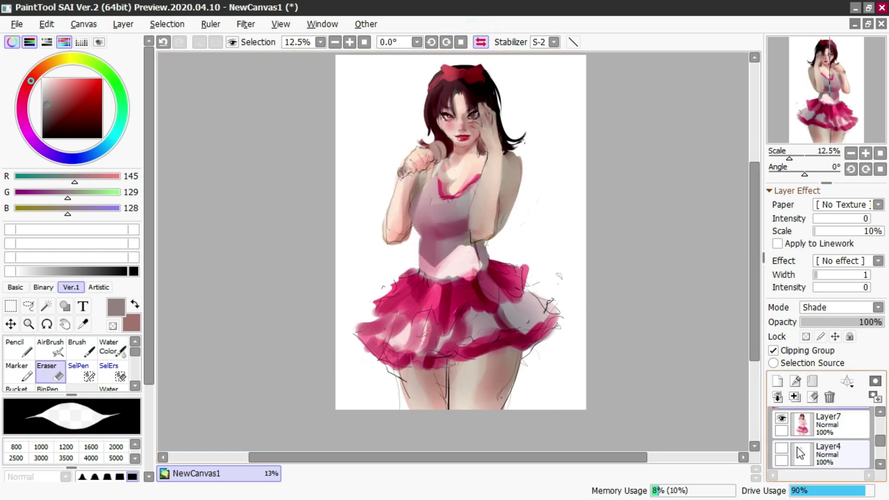
{"action": "left_click", "coordinate": [802, 422]}
{"action": "key", "text": "e"}
{"action": "left_click", "coordinate": [443, 301], "text": "alt"}
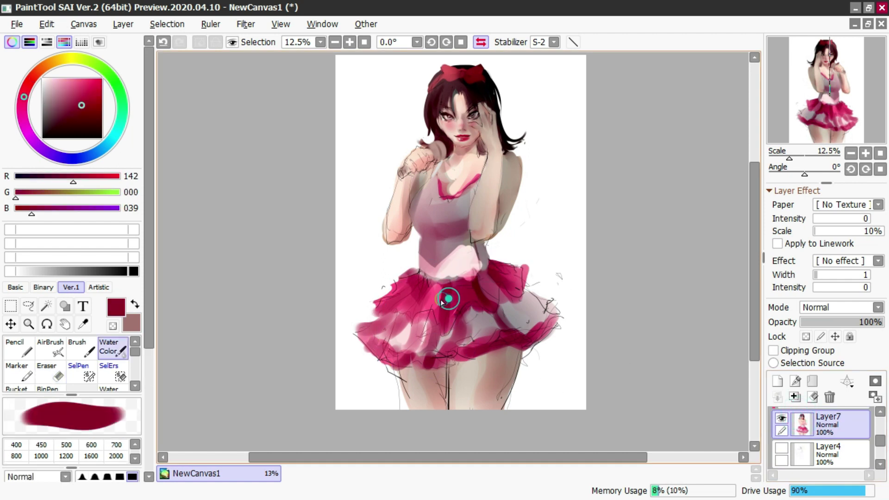
{"action": "left_click_drag", "start_coordinate": [412, 316], "coordinate": [410, 318]}
{"action": "left_click_drag", "start_coordinate": [404, 313], "coordinate": [393, 316]}
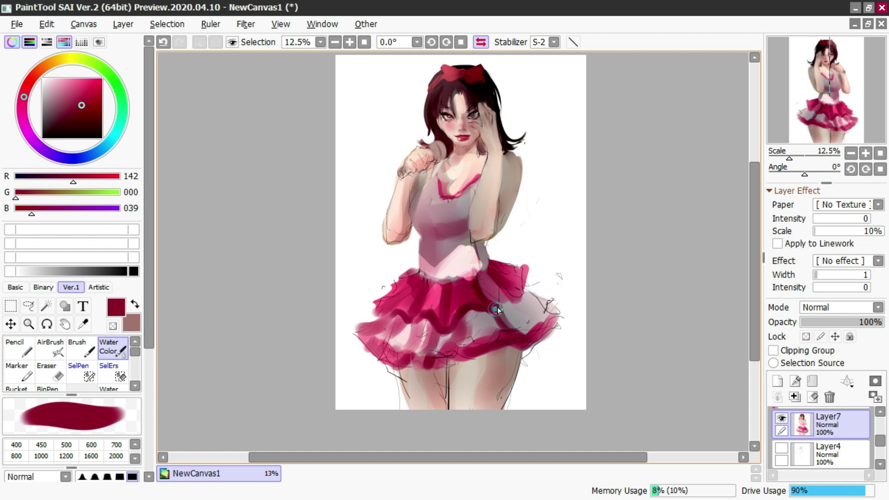
{"action": "left_click_drag", "start_coordinate": [453, 311], "coordinate": [446, 311]}
Step: Sample white from the background and paint white highlights between the folds of the lower ruffle
{"action": "left_click", "coordinate": [363, 285], "text": "alt"}
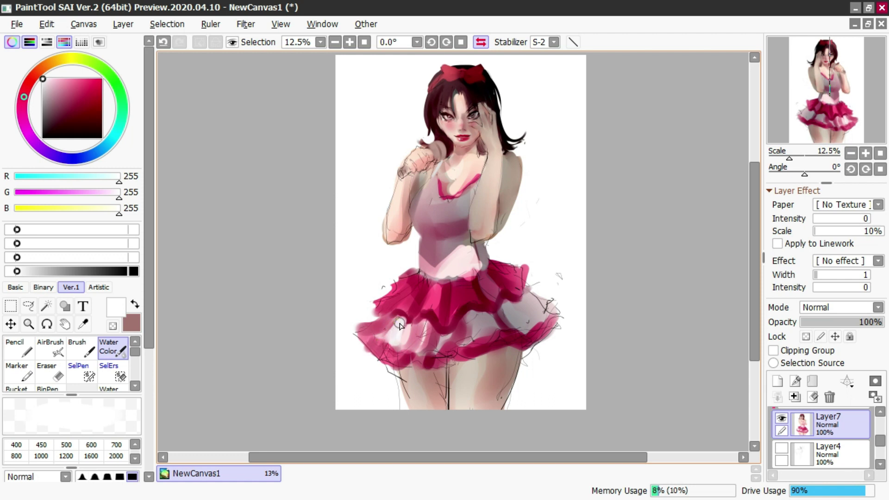
{"action": "left_click_drag", "start_coordinate": [392, 319], "coordinate": [385, 335]}
{"action": "left_click_drag", "start_coordinate": [404, 319], "coordinate": [397, 340]}
{"action": "left_click_drag", "start_coordinate": [433, 324], "coordinate": [438, 324]}
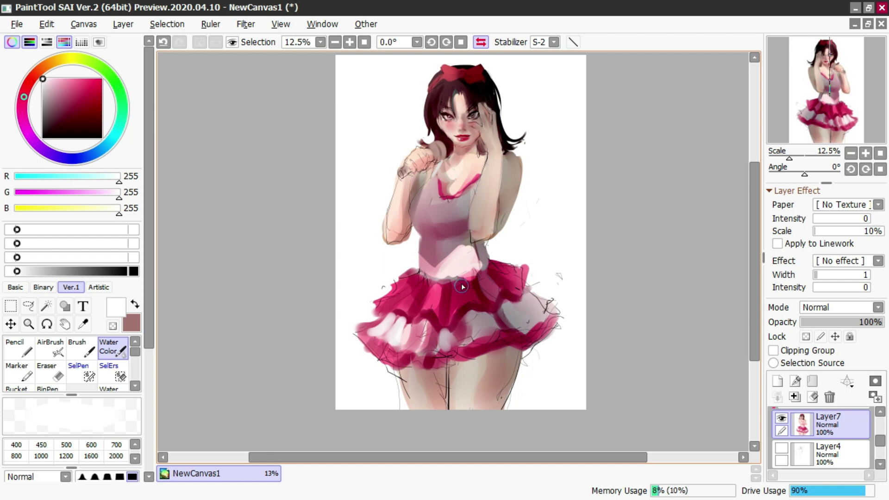
Step: On the shading layer Layer9, sample the light skin tone and airbrush it around the bridge of the nose, checking with the view flipped
{"action": "left_click", "coordinate": [480, 41]}
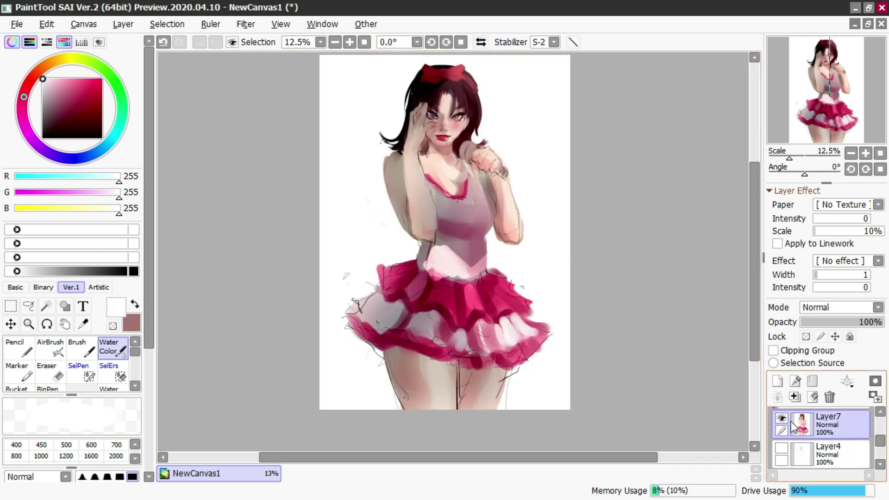
{"action": "scroll", "coordinate": [452, 118], "scroll_direction": "up", "scroll_amount": 5}
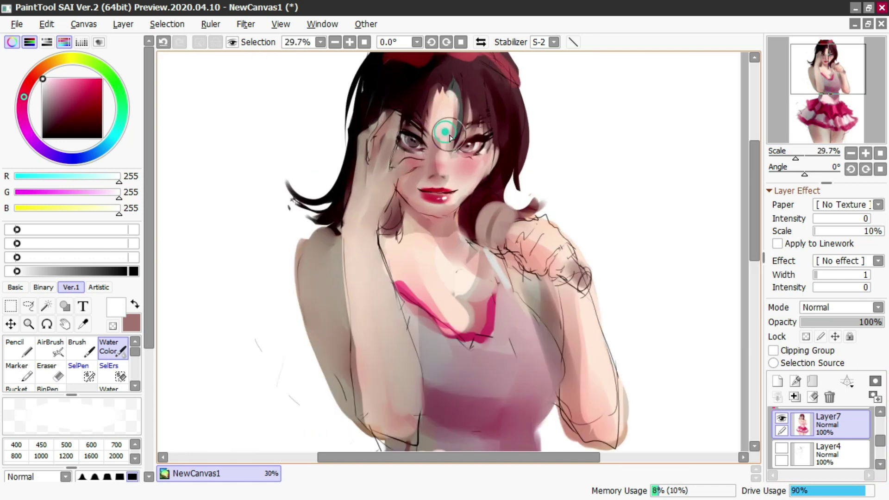
{"action": "scroll", "coordinate": [785, 427], "scroll_direction": "up", "scroll_amount": 1}
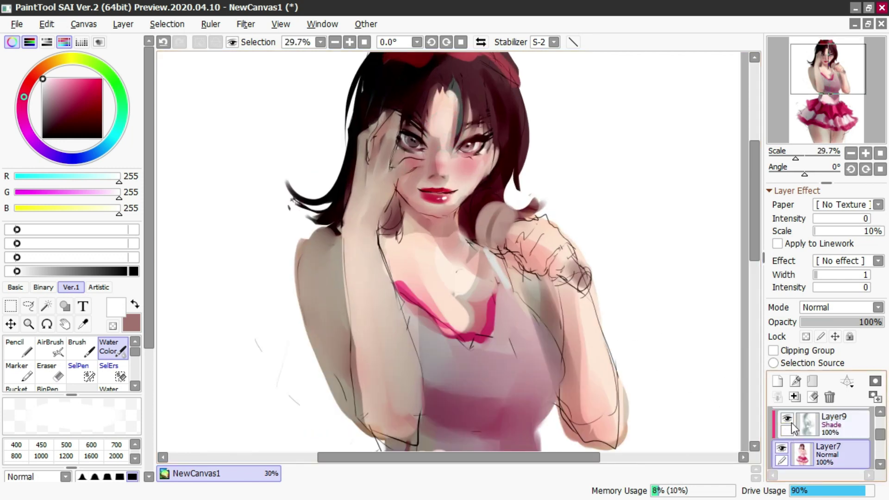
{"action": "left_click", "coordinate": [802, 421]}
{"action": "left_click", "coordinate": [448, 142], "text": "alt"}
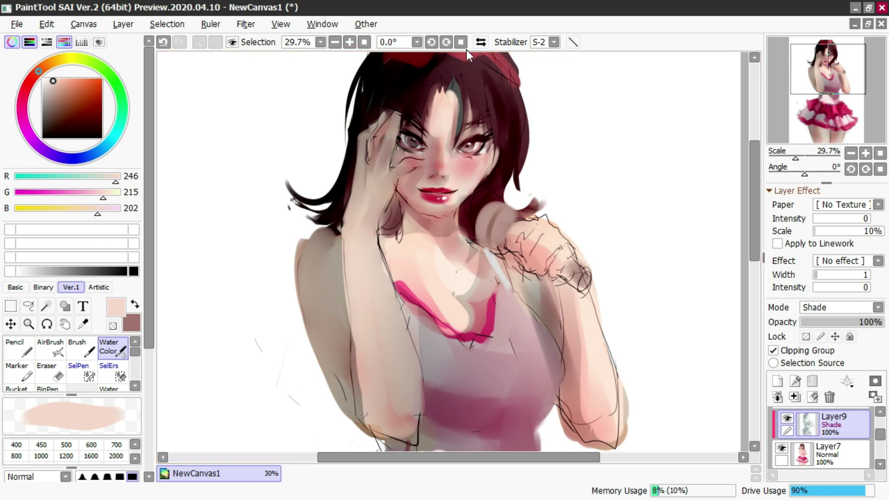
{"action": "left_click", "coordinate": [486, 43]}
{"action": "key", "text": "v"}
{"action": "left_click", "coordinate": [460, 129], "text": "alt"}
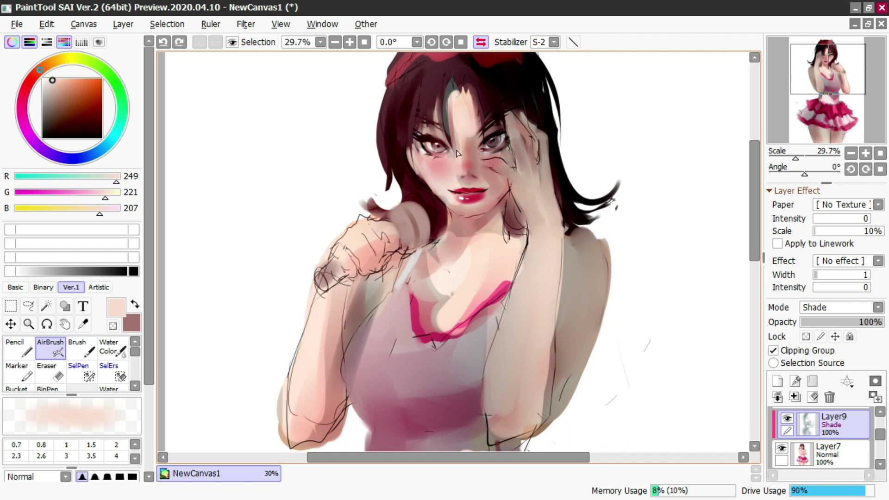
{"action": "left_click", "coordinate": [456, 137], "text": "alt"}
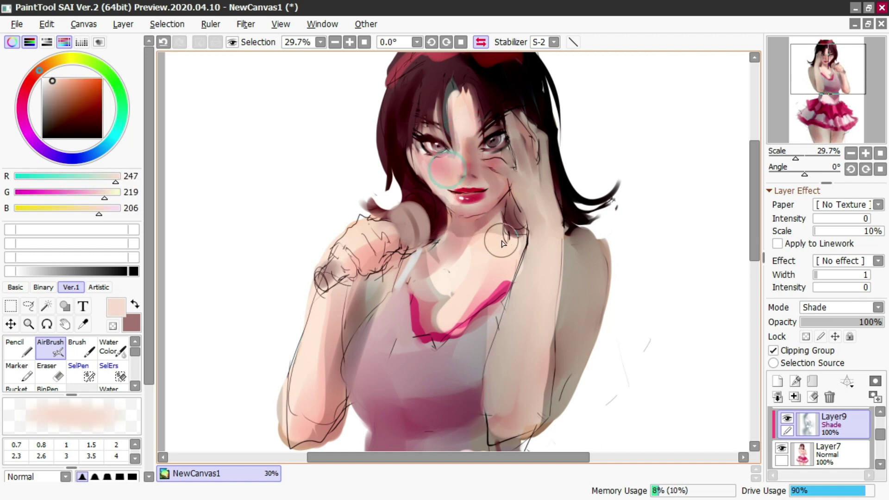
Step: Add a new layer above Layer9 and paint sampled light skin tone over the bridge of the nose with the Water Color brush
{"action": "left_click", "coordinate": [777, 381]}
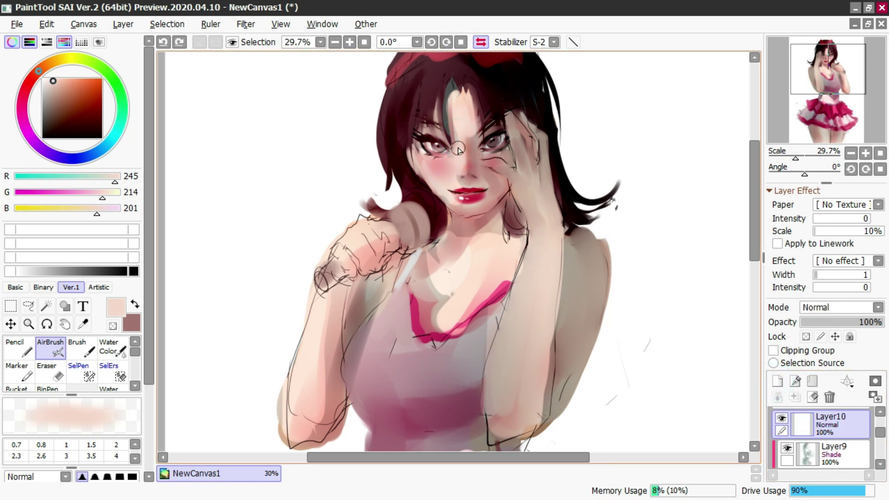
{"action": "left_click", "coordinate": [481, 43]}
{"action": "key", "text": "ctrl+z"}
{"action": "key", "text": "c"}
{"action": "left_click", "coordinate": [443, 133], "text": "alt"}
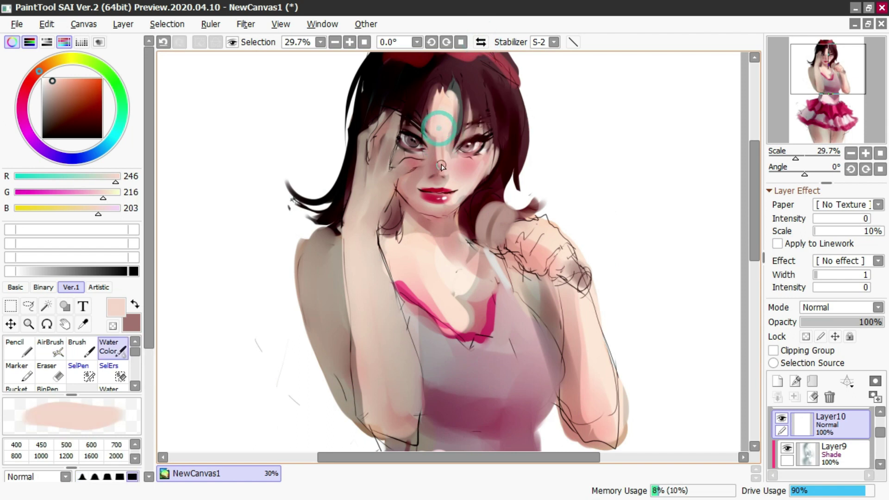
{"action": "mouse_move", "coordinate": [443, 124]}
{"action": "left_mouse_down"}
{"action": "mouse_move", "coordinate": [451, 123]}
{"action": "mouse_move", "coordinate": [438, 124]}
{"action": "mouse_move", "coordinate": [437, 145]}
{"action": "mouse_move", "coordinate": [459, 164]}
{"action": "left_mouse_up"}
Step: Sample the blush pink from the cheek and airbrush it softly over the nose
{"action": "left_click", "coordinate": [430, 131], "text": "alt"}
{"action": "left_click", "coordinate": [458, 168], "text": "alt"}
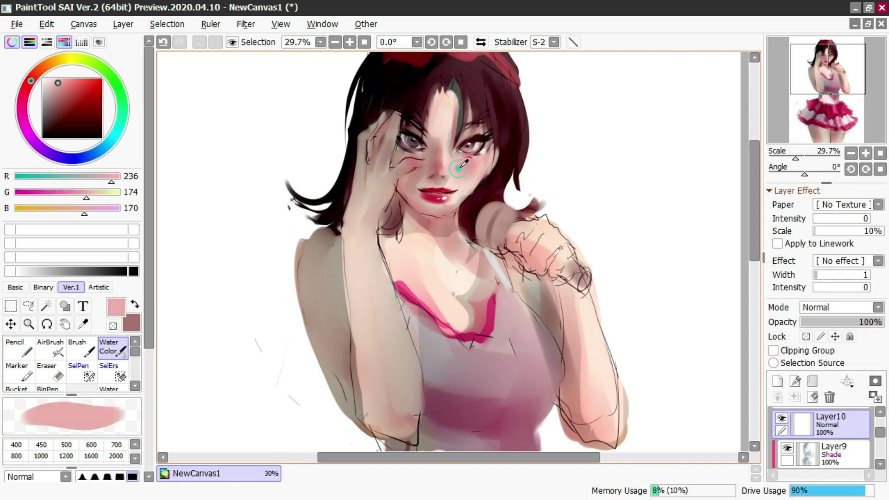
{"action": "key", "text": "v"}
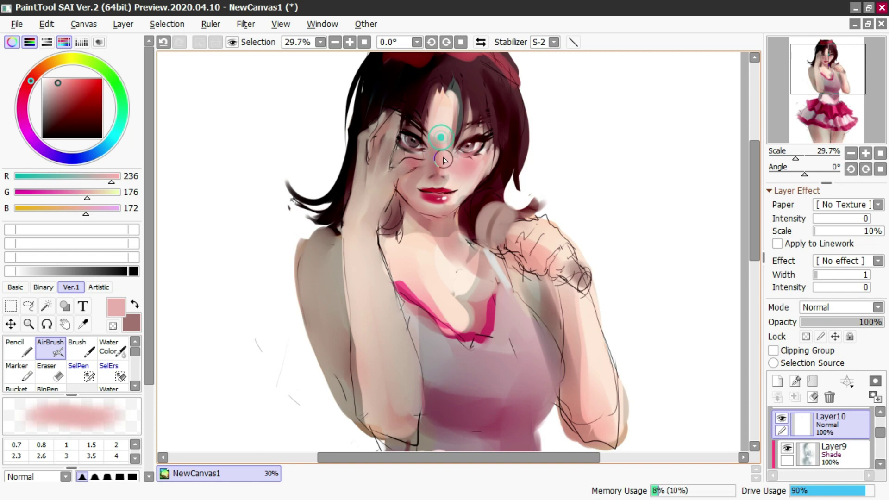
Step: Flip the view horizontally, sample dark maroon from the hair and draw a thin strand beside the eye with a smaller Water Color brush
{"action": "left_click", "coordinate": [481, 42]}
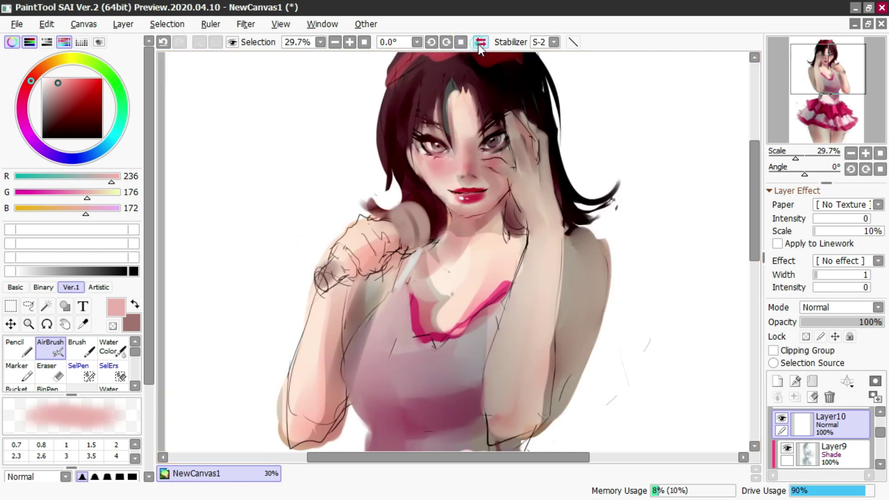
{"action": "left_click", "coordinate": [463, 139], "text": "alt"}
{"action": "left_click", "coordinate": [424, 147], "text": "alt"}
{"action": "key", "text": "bracketleft"}
{"action": "left_click", "coordinate": [428, 112], "text": "alt"}
{"action": "key", "text": "c"}
{"action": "key", "text": "bracketleft"}
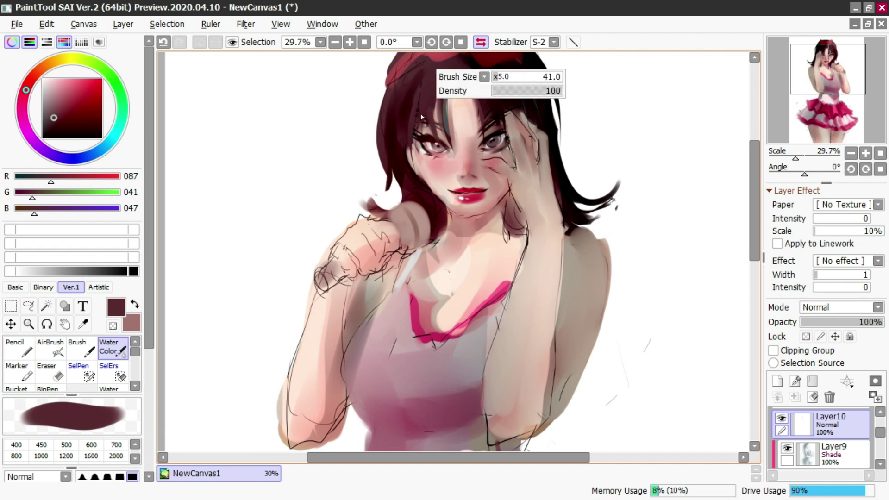
{"action": "left_click_drag", "start_coordinate": [419, 113], "coordinate": [425, 159]}
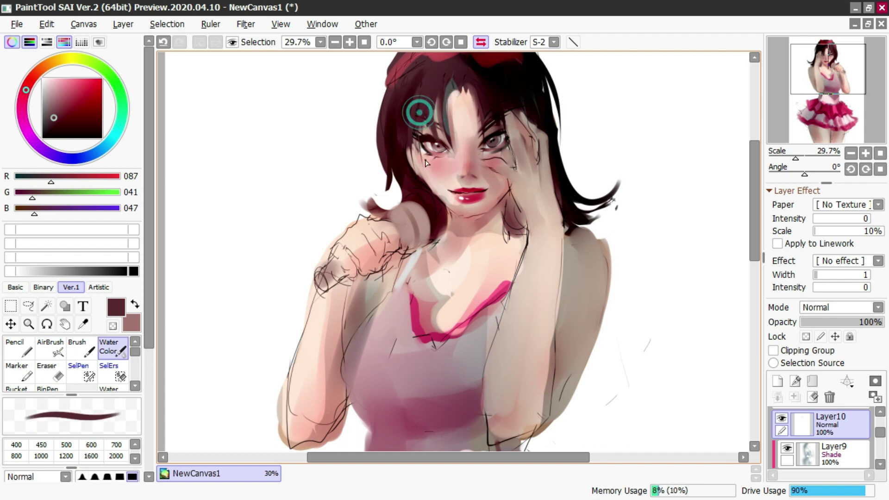
Step: Sample light skin tones and touch up the jawline and the outer edge of the cheek with the Water Color brush
{"action": "left_click", "coordinate": [439, 188], "text": "alt"}
{"action": "key", "text": "ctrl+z"}
{"action": "key", "text": "bracketleft"}
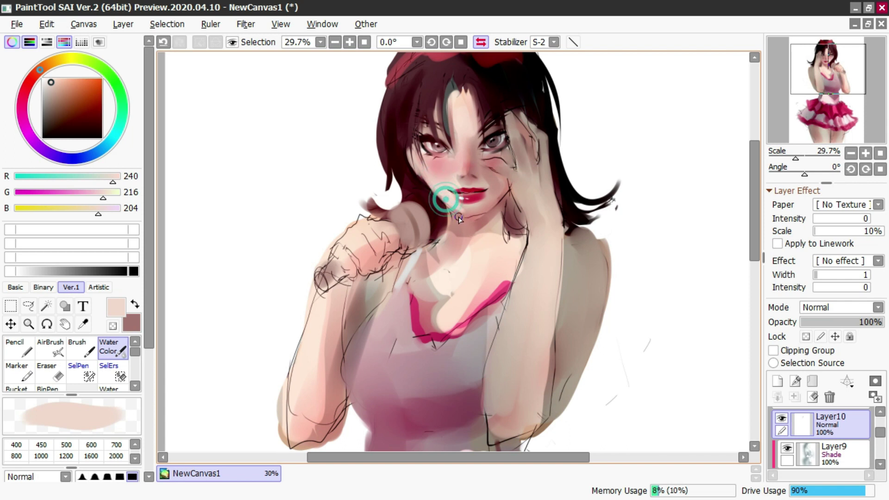
{"action": "left_click", "coordinate": [419, 171], "text": "alt"}
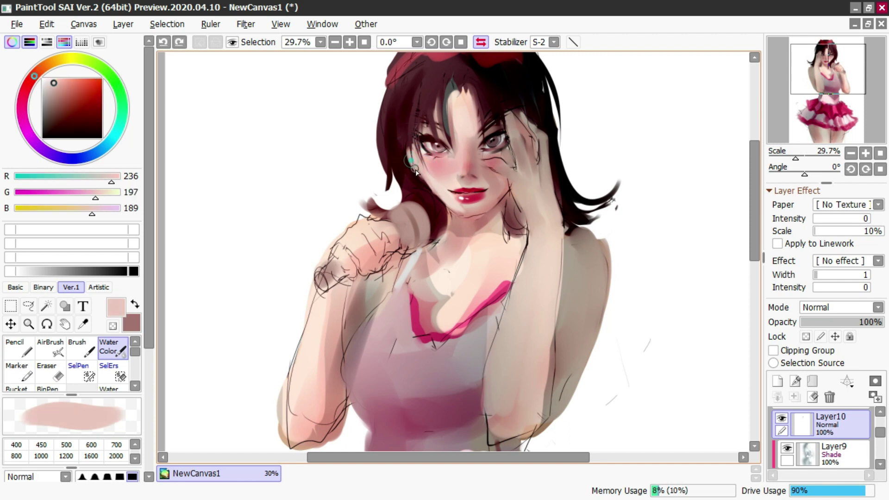
{"action": "key", "text": "ctrl+z"}
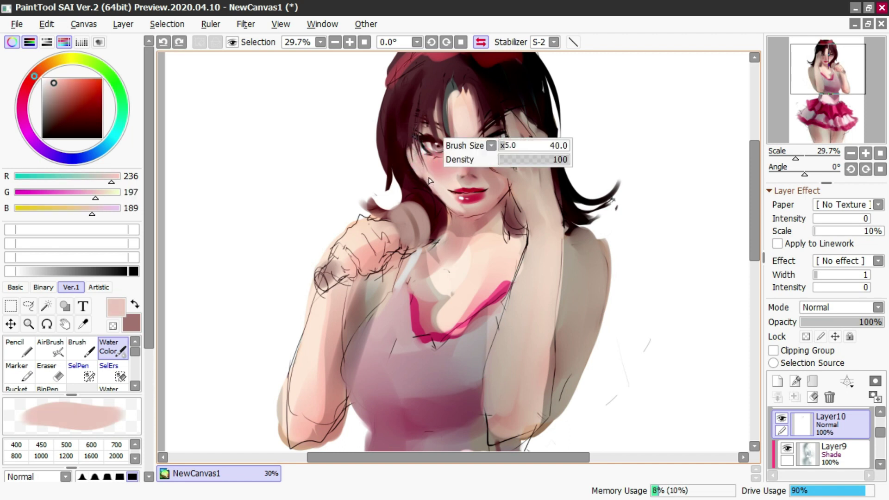
Step: Sample a reddish-brown skin shadow and paint it on the neck under the chin
{"action": "left_click", "coordinate": [462, 235], "text": "alt"}
{"action": "left_click", "coordinate": [478, 226], "text": "alt"}
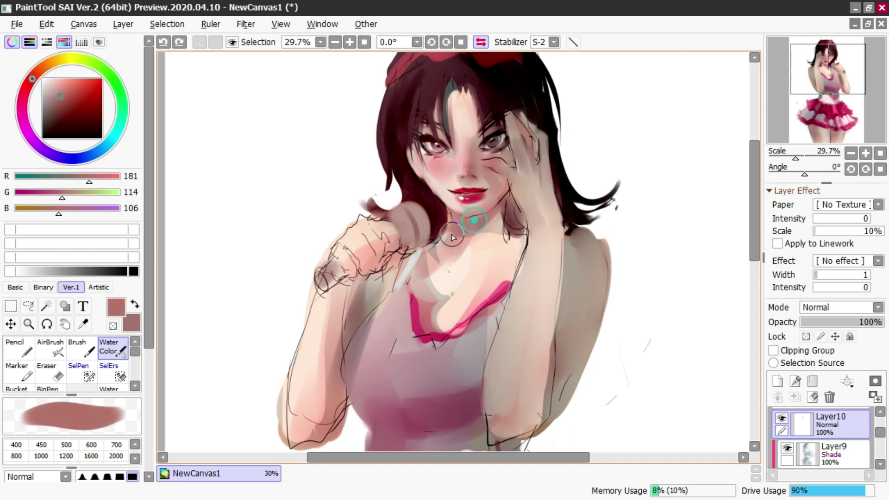
{"action": "scroll", "coordinate": [448, 116], "scroll_direction": "down", "scroll_amount": 3}
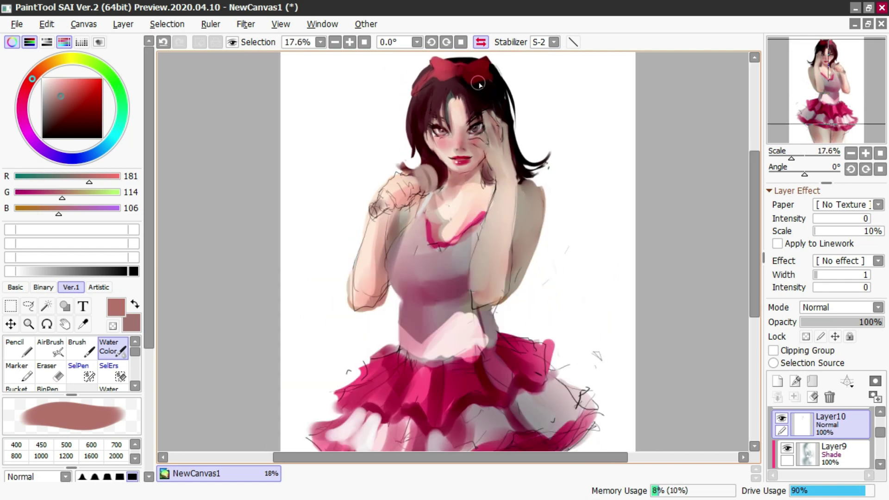
Step: Flip the view back, sample light grey and pale tones from the eyes and touch up around both eyes with a small AirBrush
{"action": "left_click", "coordinate": [481, 42]}
{"action": "scroll", "coordinate": [459, 94], "scroll_direction": "up", "scroll_amount": 3}
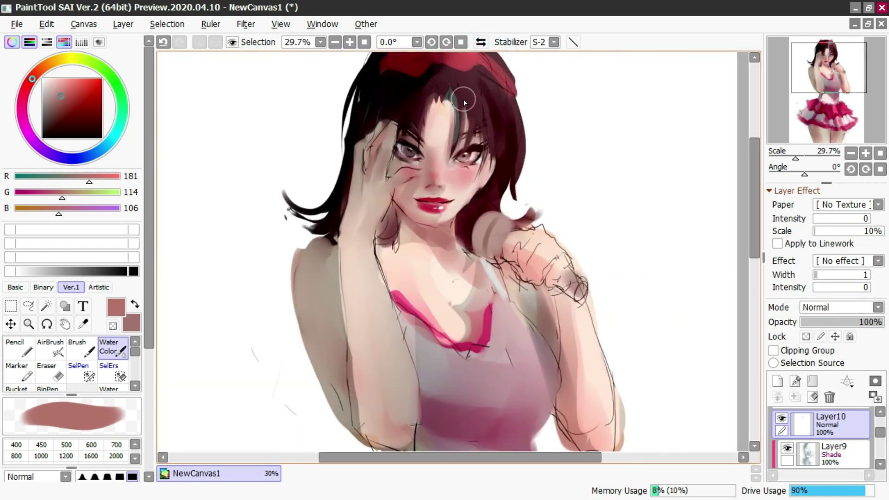
{"action": "key", "text": "v"}
{"action": "left_click", "coordinate": [399, 146], "text": "alt"}
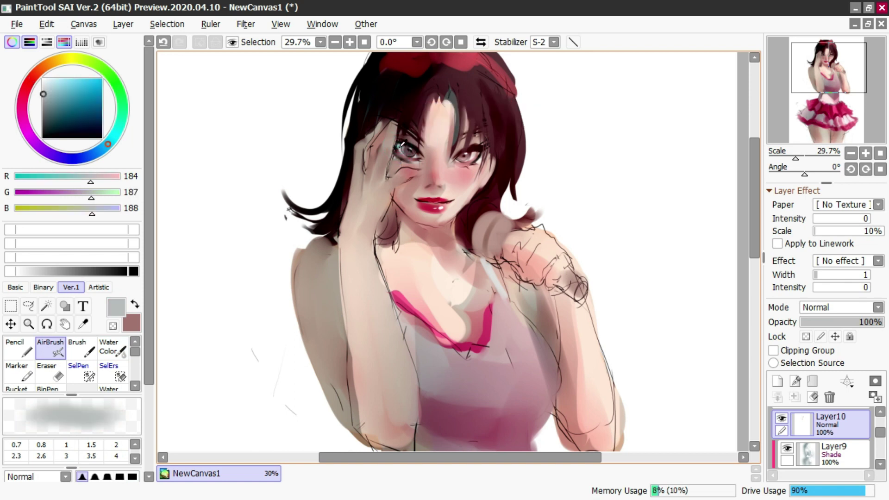
{"action": "left_click_drag", "start_coordinate": [402, 157], "coordinate": [399, 159], "text": "ctrl+alt"}
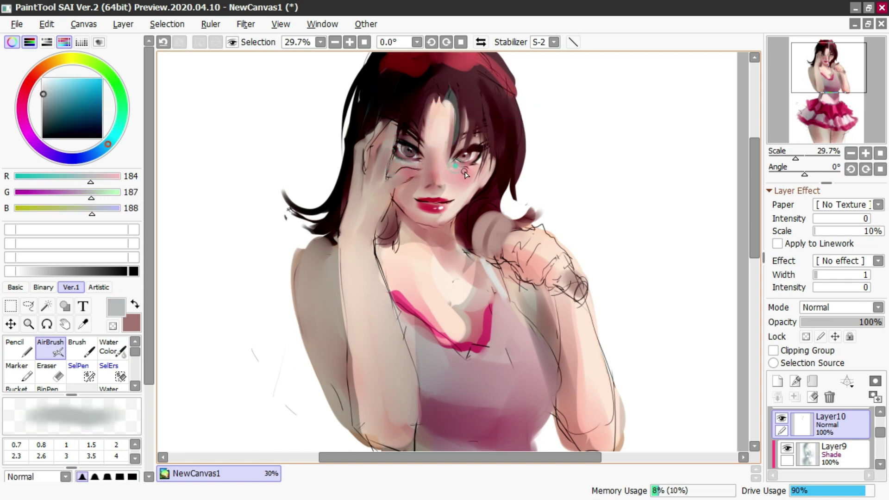
{"action": "left_click_drag", "start_coordinate": [463, 166], "coordinate": [463, 166], "text": "ctrl+alt"}
{"action": "left_click", "coordinate": [476, 154], "text": "alt"}
{"action": "left_click", "coordinate": [472, 155], "text": "alt"}
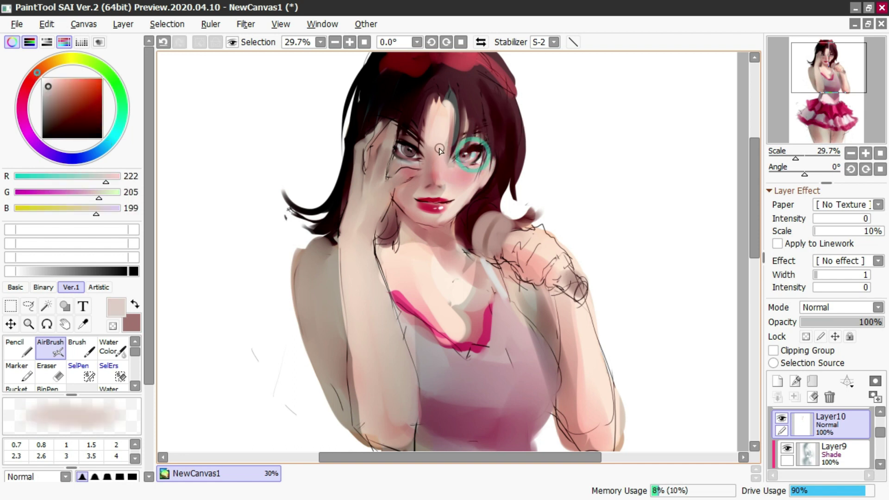
{"action": "left_click_drag", "start_coordinate": [406, 160], "coordinate": [383, 163], "text": "alt"}
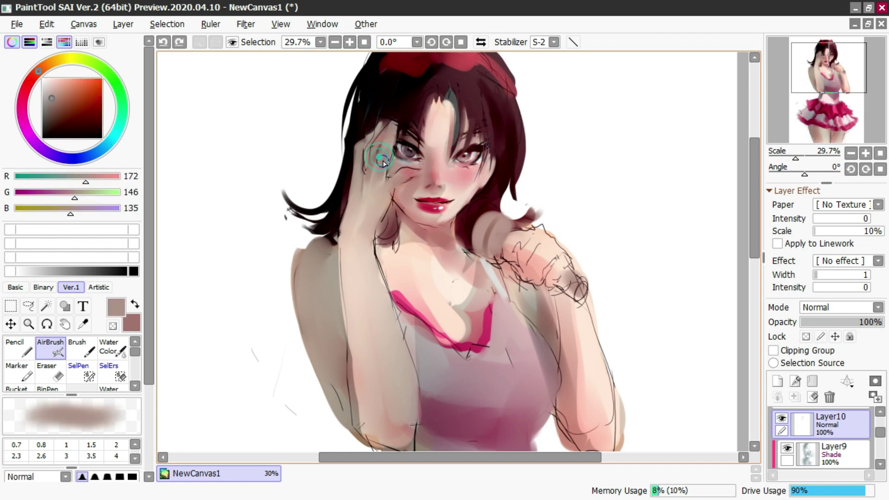
Step: Select Layer9 and erase its shading over the fingers of the raised hand with a large Eraser
{"action": "left_click", "coordinate": [389, 135], "text": "ctrl+shift"}
{"action": "key", "text": "e"}
{"action": "mouse_move", "coordinate": [396, 132]}
{"action": "left_mouse_down"}
{"action": "mouse_move", "coordinate": [389, 133]}
{"action": "mouse_move", "coordinate": [408, 169]}
{"action": "left_mouse_up"}
{"action": "key", "text": "ctrl+z"}
{"action": "left_click_drag", "start_coordinate": [378, 132], "coordinate": [363, 148]}
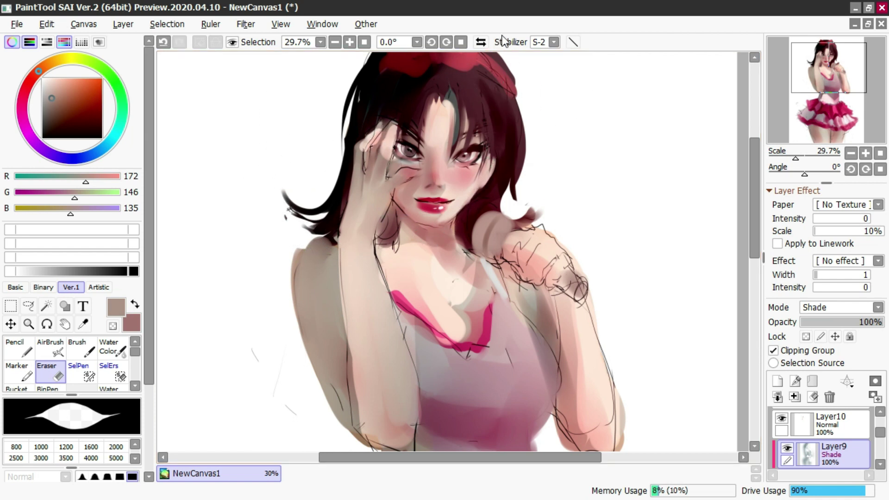
Step: Flip the view horizontally and try erasing the shading along the wrist of the raised hand
{"action": "left_click", "coordinate": [481, 41]}
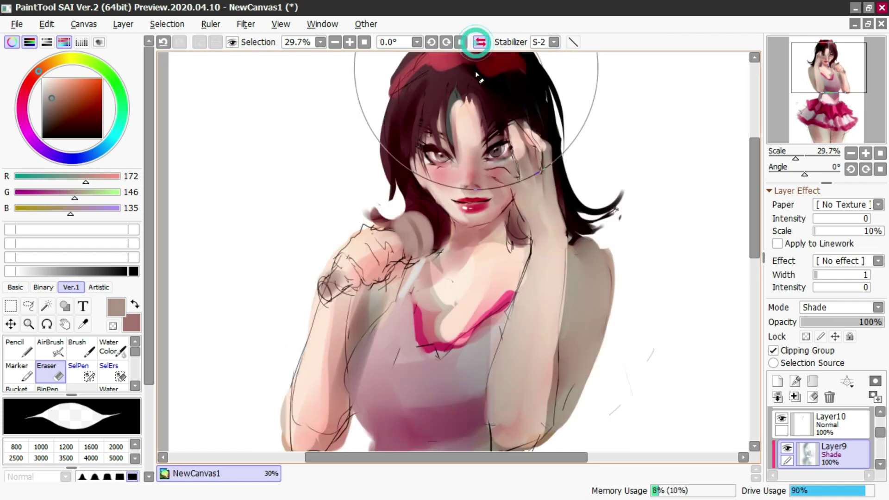
{"action": "key", "text": "c"}
{"action": "key", "text": "e"}
{"action": "left_click", "coordinate": [534, 224]}
{"action": "key", "text": "ctrl+z"}
{"action": "mouse_move", "coordinate": [536, 214]}
{"action": "left_mouse_down"}
{"action": "mouse_move", "coordinate": [513, 338]}
{"action": "mouse_move", "coordinate": [532, 247]}
{"action": "mouse_move", "coordinate": [513, 250]}
{"action": "left_mouse_up"}
{"action": "key", "text": "ctrl+z"}
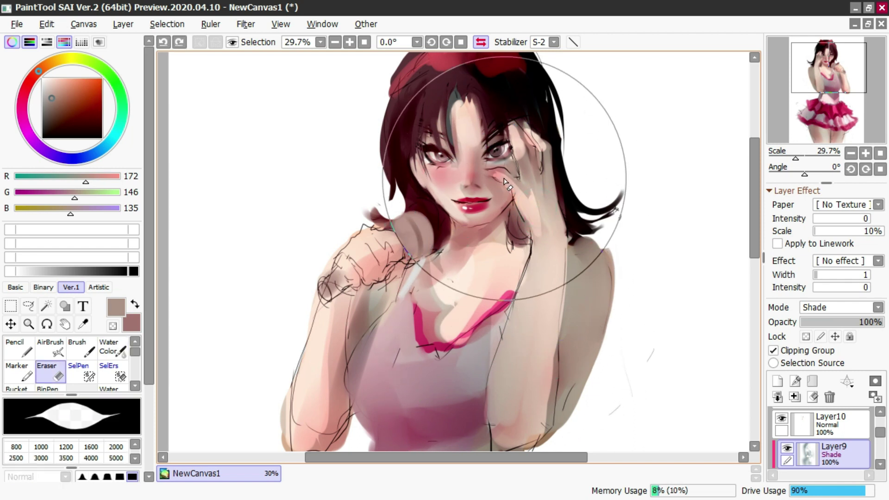
Step: Sample a light taupe skin tone and paint the thumb edge of the raised hand against the cheek with the Water Color brush
{"action": "key", "text": "c"}
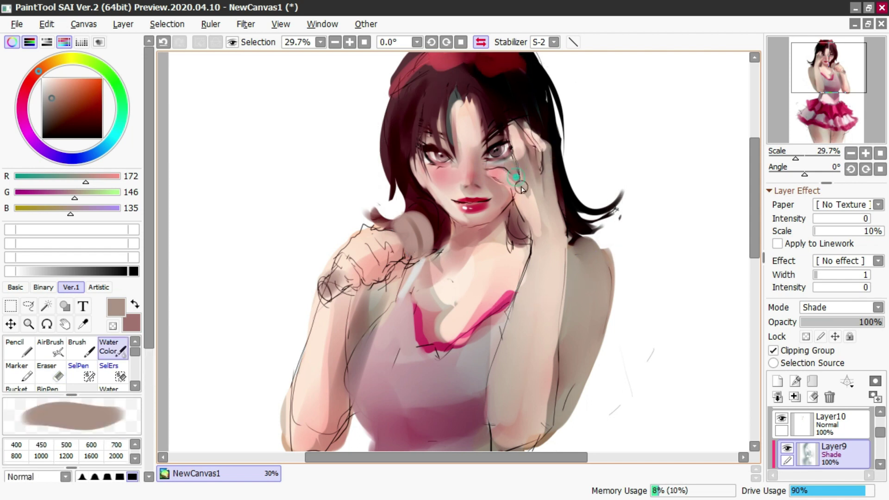
{"action": "left_click", "coordinate": [517, 186], "text": "alt"}
{"action": "key", "text": "ctrl+z"}
{"action": "left_click_drag", "start_coordinate": [507, 176], "coordinate": [530, 206], "text": "ctrl+alt"}
{"action": "key", "text": "ctrl+z"}
{"action": "left_click_drag", "start_coordinate": [503, 173], "coordinate": [523, 192]}
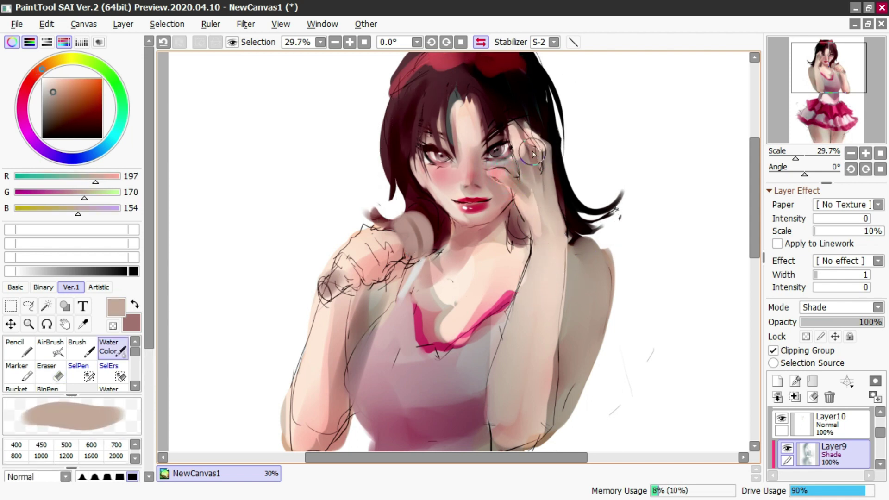
Step: Flip the view and erase Layer9's shading over the raised forearm down to the elbow, undoing the last stroke
{"action": "scroll", "coordinate": [484, 102], "scroll_direction": "down", "scroll_amount": 1}
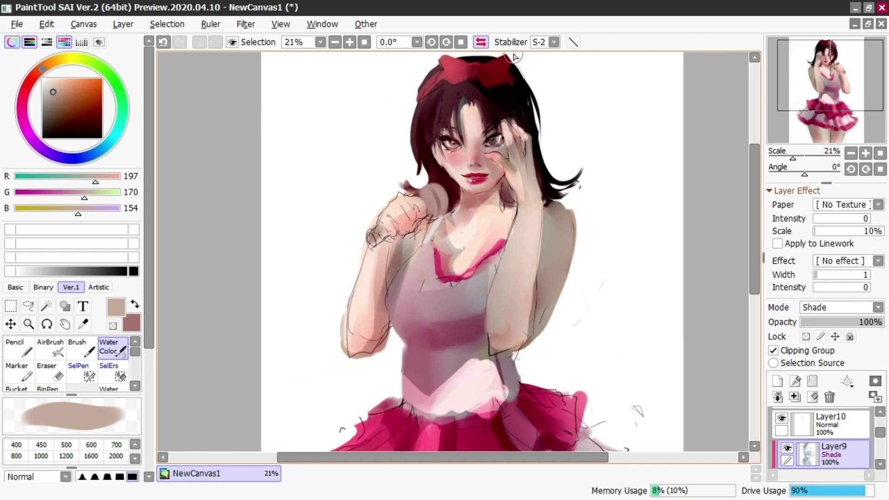
{"action": "left_click", "coordinate": [482, 43]}
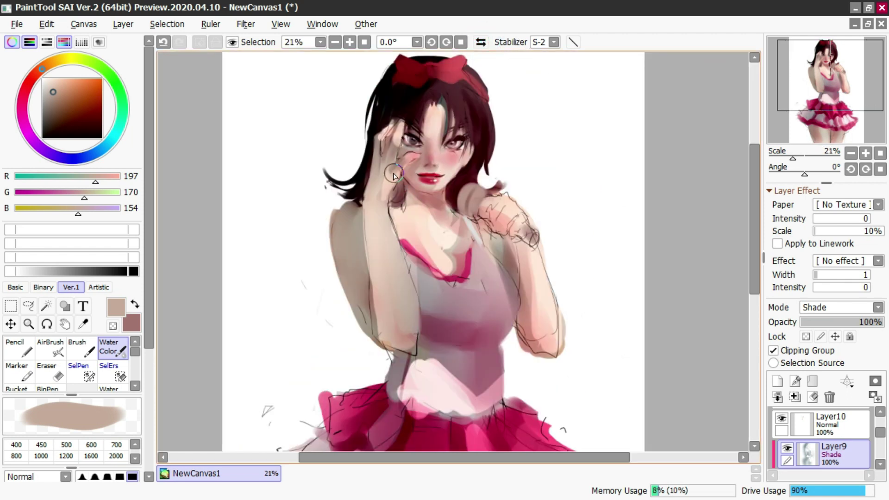
{"action": "key", "text": "e"}
{"action": "left_click_drag", "start_coordinate": [386, 250], "coordinate": [399, 328]}
{"action": "key", "text": "ctrl+z"}
{"action": "left_click_drag", "start_coordinate": [376, 213], "coordinate": [396, 328]}
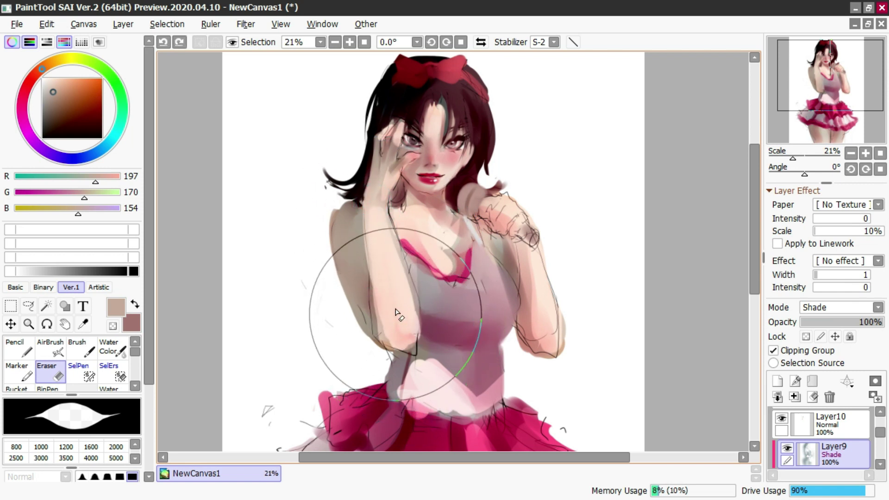
{"action": "left_click_drag", "start_coordinate": [383, 323], "coordinate": [411, 348]}
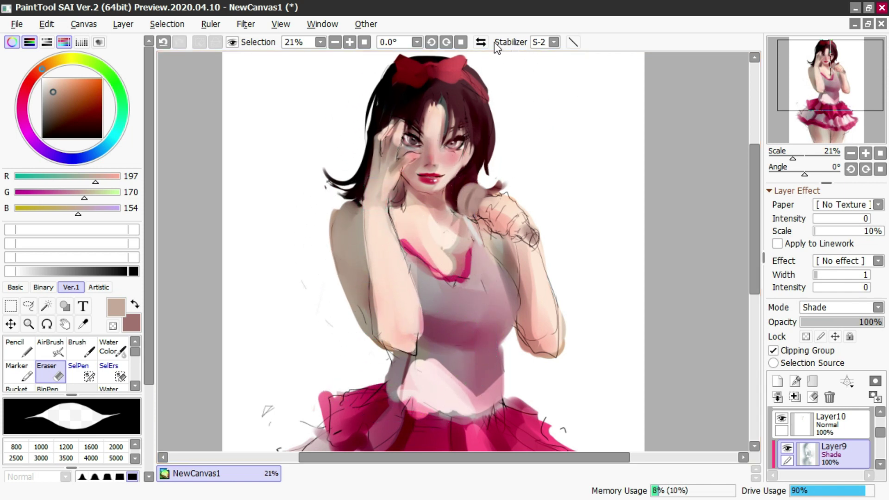
{"action": "left_click", "coordinate": [481, 43]}
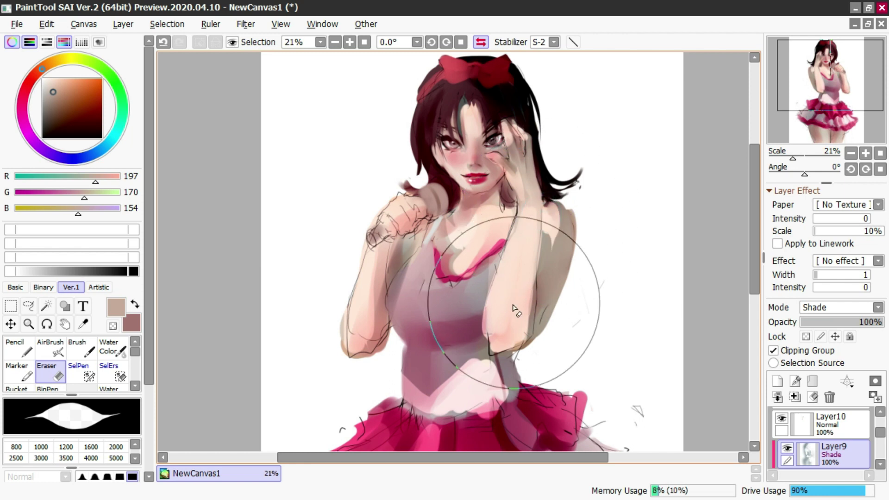
{"action": "key", "text": "ctrl+z"}
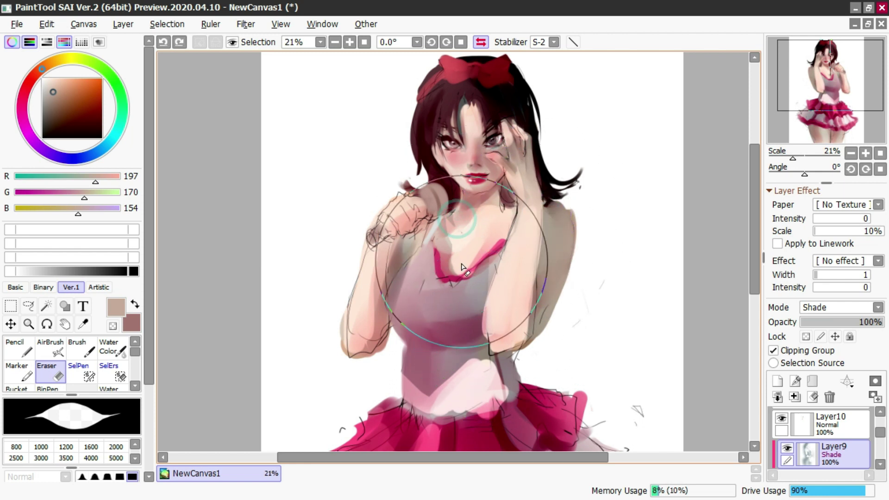
Step: Sample a reddish-brown neck shadow and paint it on the chest beside the dress strap with the Water Color brush
{"action": "key", "text": "c"}
{"action": "key", "text": "]"}
{"action": "right_click", "coordinate": [447, 241]}
{"action": "left_click_drag", "start_coordinate": [443, 227], "coordinate": [454, 275]}
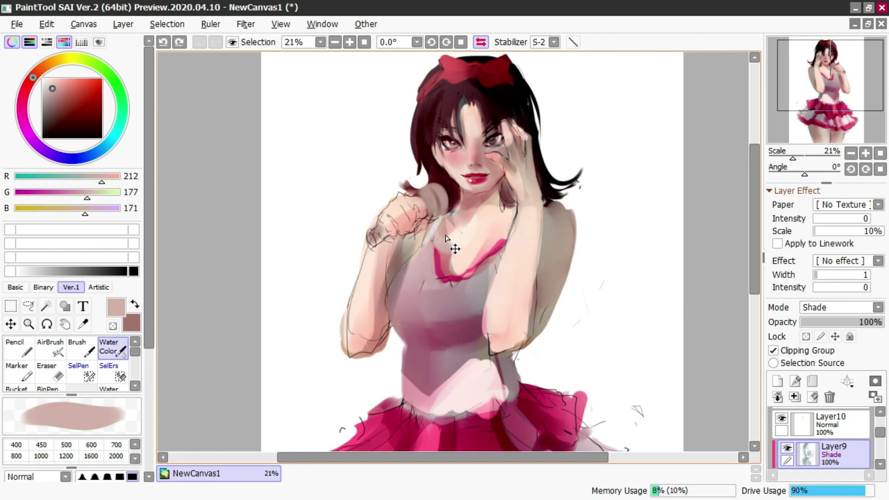
{"action": "left_click", "coordinate": [469, 201], "text": "alt"}
{"action": "left_click_drag", "start_coordinate": [452, 220], "coordinate": [443, 288]}
{"action": "key", "text": "ctrl+z"}
{"action": "key", "text": "ctrl+z"}
{"action": "left_click_drag", "start_coordinate": [445, 240], "coordinate": [443, 278]}
{"action": "key", "text": "ctrl+z"}
{"action": "left_click_drag", "start_coordinate": [452, 217], "coordinate": [451, 288]}
{"action": "key", "text": "ctrl+z"}
{"action": "left_click_drag", "start_coordinate": [454, 214], "coordinate": [439, 283]}
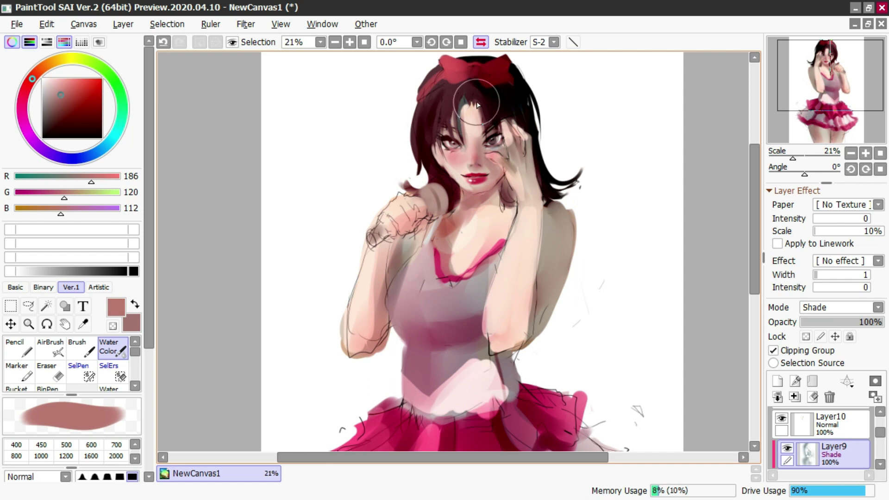
Step: Flip the view, sample the greyish-brown arm shadow and airbrush it softly over the shaded upper arm and the lower bodice
{"action": "scroll", "coordinate": [477, 104], "scroll_direction": "down", "scroll_amount": 2}
{"action": "left_click", "coordinate": [483, 42]}
{"action": "scroll", "coordinate": [399, 130], "scroll_direction": "up", "scroll_amount": 2}
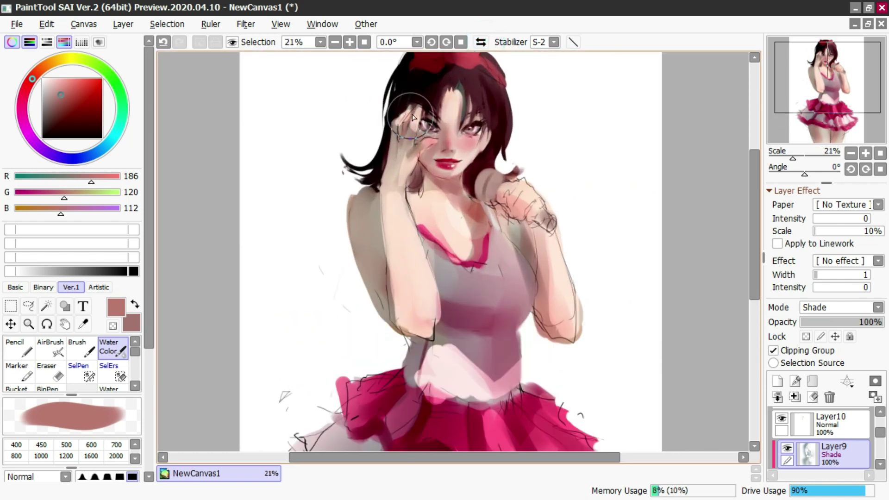
{"action": "scroll", "coordinate": [454, 123], "scroll_direction": "down", "scroll_amount": 2}
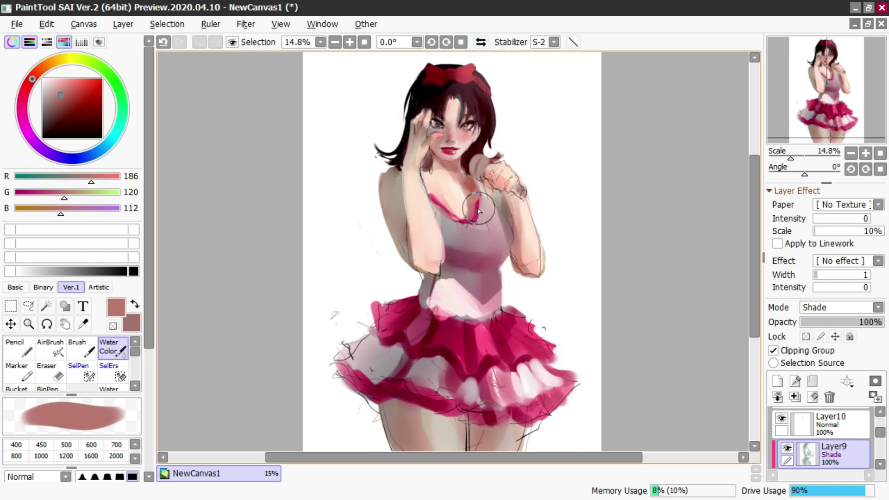
{"action": "key", "text": "b"}
{"action": "left_click_drag", "start_coordinate": [389, 200], "coordinate": [406, 190]}
{"action": "right_click", "coordinate": [389, 214]}
{"action": "mouse_move", "coordinate": [407, 222]}
{"action": "left_mouse_down"}
{"action": "mouse_move", "coordinate": [421, 258]}
{"action": "mouse_move", "coordinate": [405, 181]}
{"action": "left_mouse_up"}
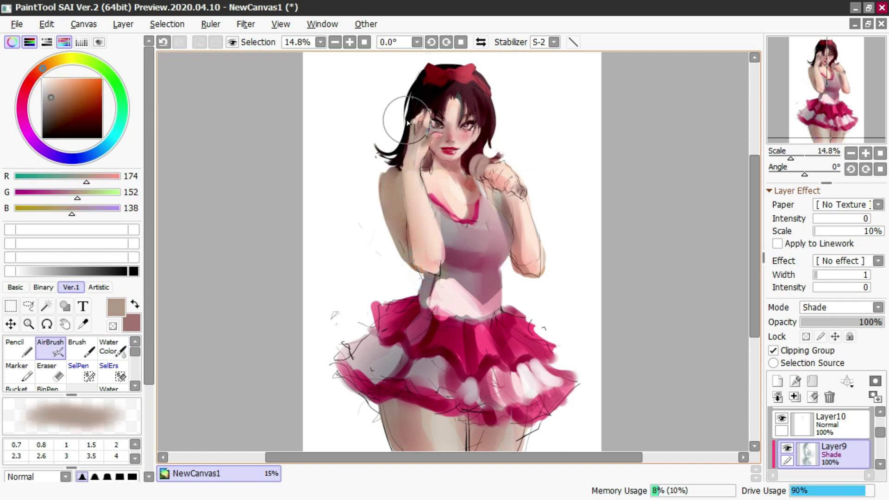
{"action": "left_click_drag", "start_coordinate": [484, 274], "coordinate": [500, 310]}
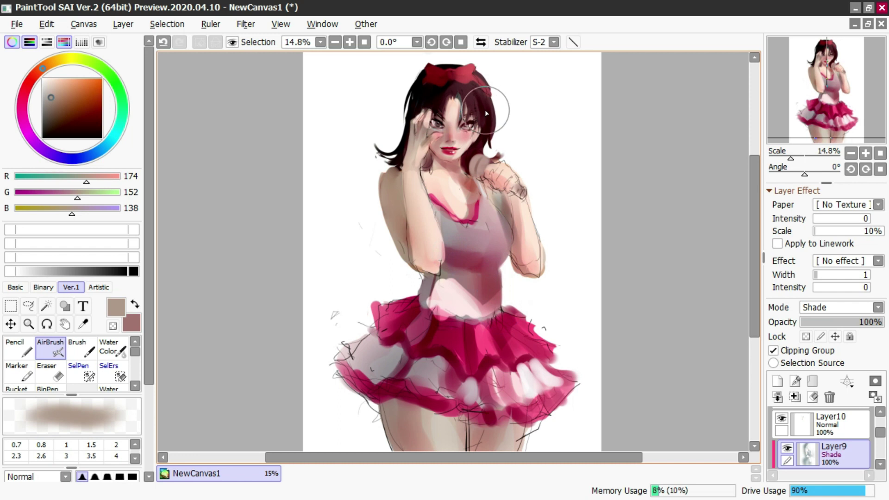
Step: Flip the view horizontally and undo all the recent erasing and shading on Layer9
{"action": "left_click", "coordinate": [481, 42]}
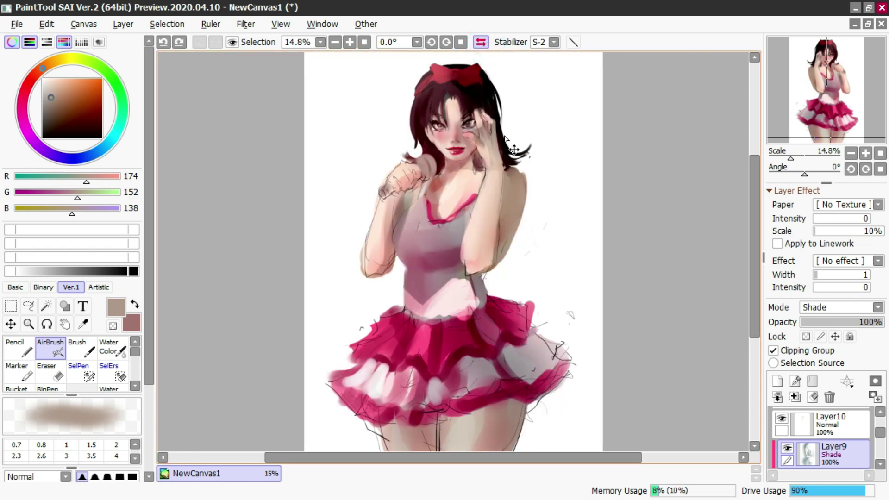
{"action": "key", "text": "ctrl+z"}
{"action": "key", "text": "ctrl+z"}
{"action": "key", "text": "ctrl+z"}
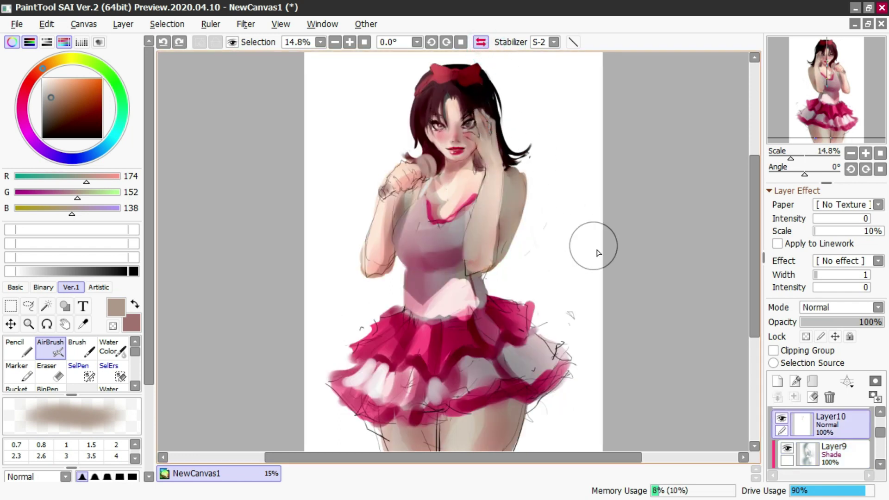
Step: Select Layer7, try pasting the copied image as a layer directly above it and undo the paste
{"action": "scroll", "coordinate": [798, 448], "scroll_direction": "down", "scroll_amount": 1}
{"action": "left_click", "coordinate": [797, 452]}
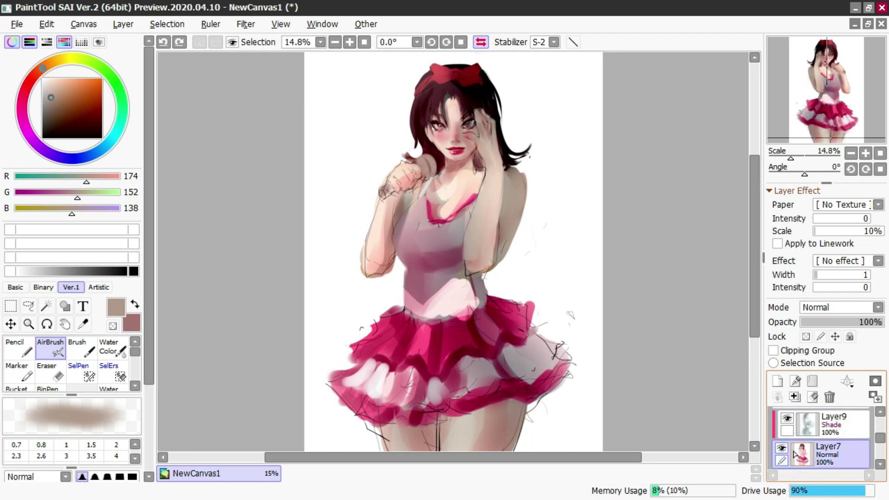
{"action": "key", "text": "ctrl+v"}
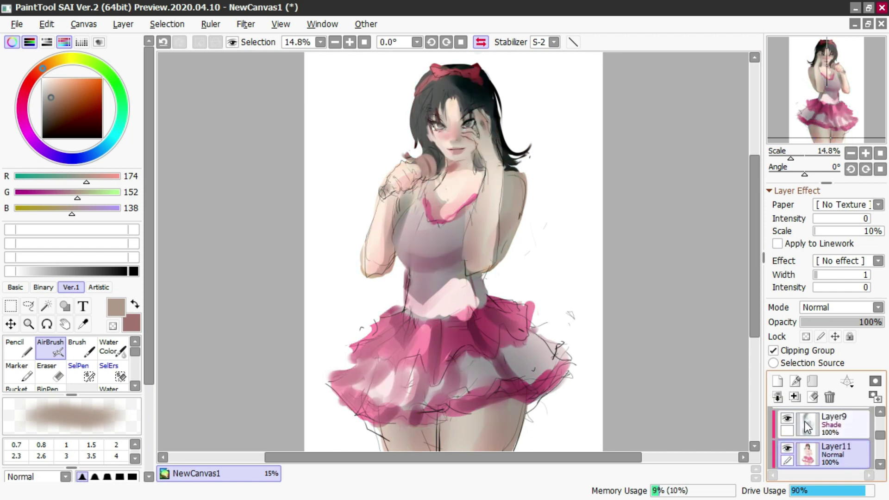
{"action": "key", "text": "ctrl+z"}
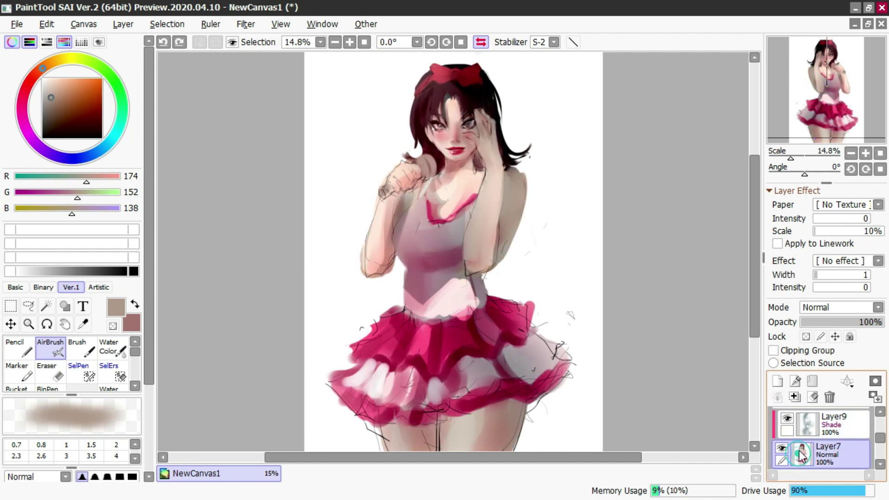
Step: Copy the whole of Layer7, paste it as a layer directly above and merge the copy with Layer7
{"action": "key", "text": "ctrl+a"}
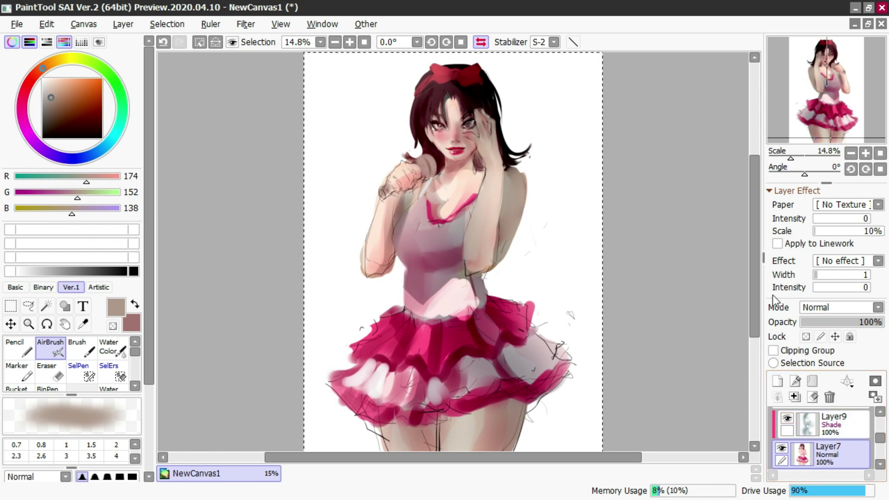
{"action": "key", "text": "ctrl+v"}
{"action": "scroll", "coordinate": [807, 455], "scroll_direction": "down", "scroll_amount": 1}
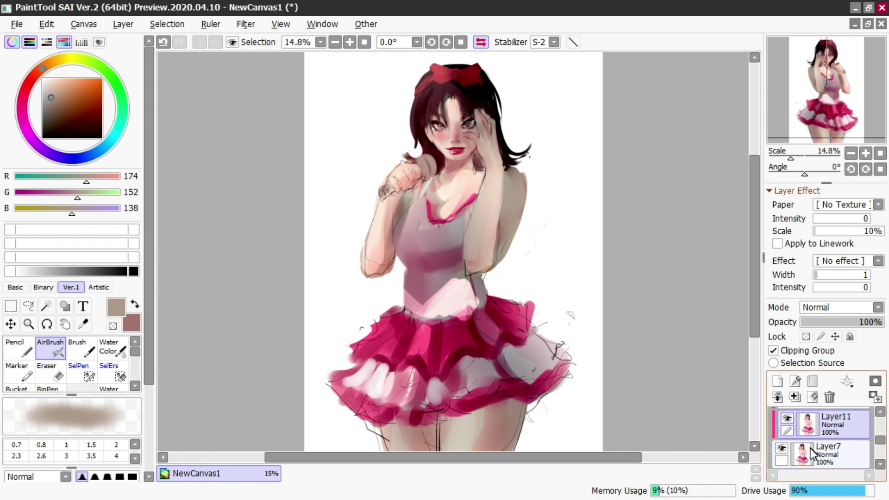
{"action": "left_click", "coordinate": [808, 449], "text": "ctrl"}
{"action": "key", "text": "ctrl+e"}
Step: Toggle the visibility of Layer9's shading off and on, select that layer and flip the view to check the figure
{"action": "left_click", "coordinate": [879, 412]}
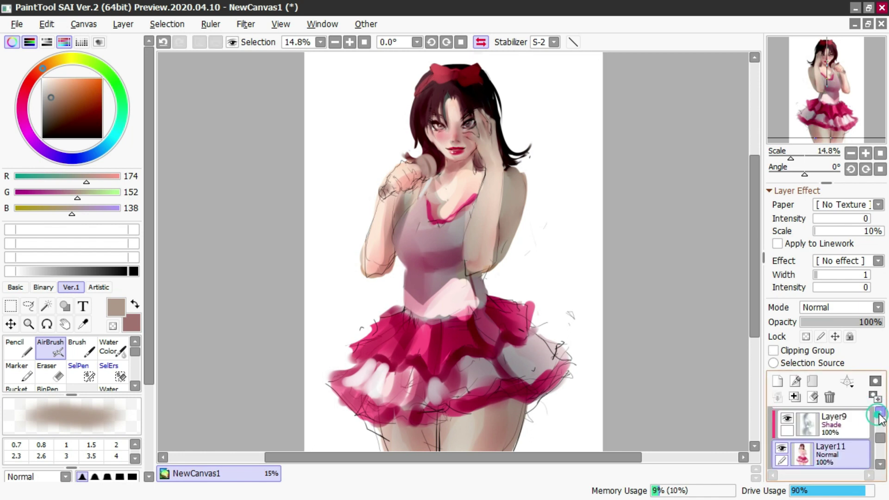
{"action": "left_click", "coordinate": [788, 419]}
{"action": "left_click", "coordinate": [789, 421]}
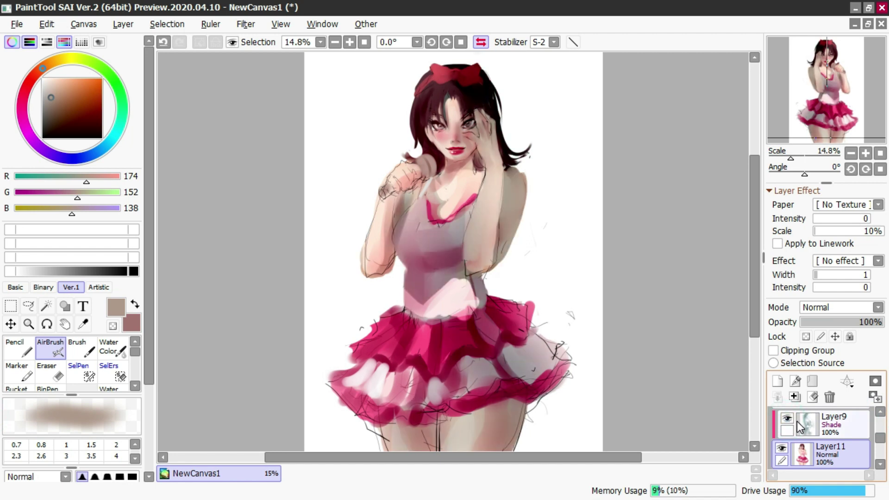
{"action": "left_click", "coordinate": [801, 418]}
{"action": "key", "text": "m"}
{"action": "key", "text": "x"}
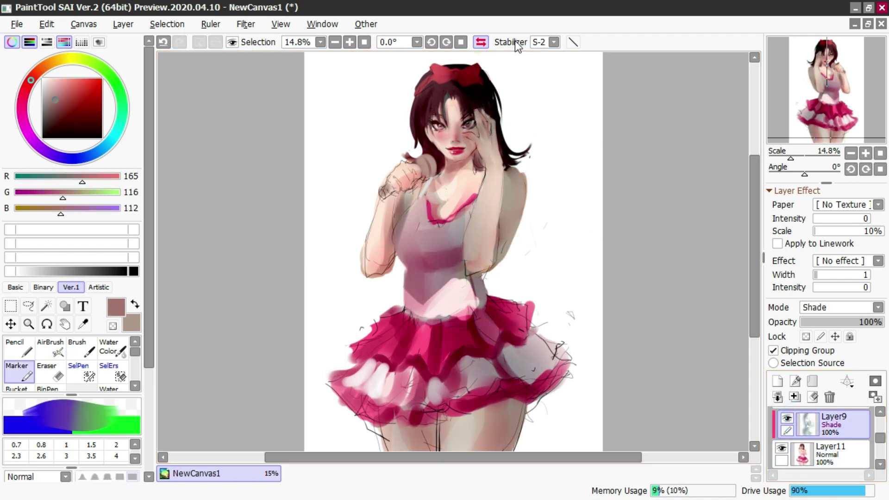
{"action": "left_click", "coordinate": [483, 42]}
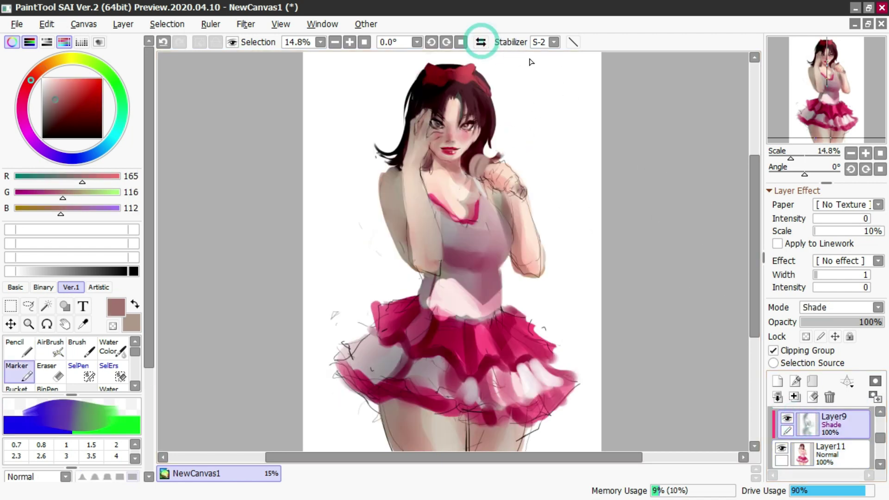
Step: Create a new layer below Layer11 and paint a sampled taupe behind the figure with a very large Water Color brush
{"action": "left_click", "coordinate": [879, 464]}
{"action": "left_click", "coordinate": [862, 462]}
{"action": "left_click", "coordinate": [777, 381]}
{"action": "key", "text": "c"}
{"action": "left_click_drag", "start_coordinate": [401, 129], "coordinate": [406, 246]}
{"action": "right_click", "coordinate": [400, 203]}
{"action": "mouse_move", "coordinate": [367, 129]}
{"action": "left_mouse_down"}
{"action": "mouse_move", "coordinate": [367, 298]}
{"action": "mouse_move", "coordinate": [386, 360]}
{"action": "left_mouse_up"}
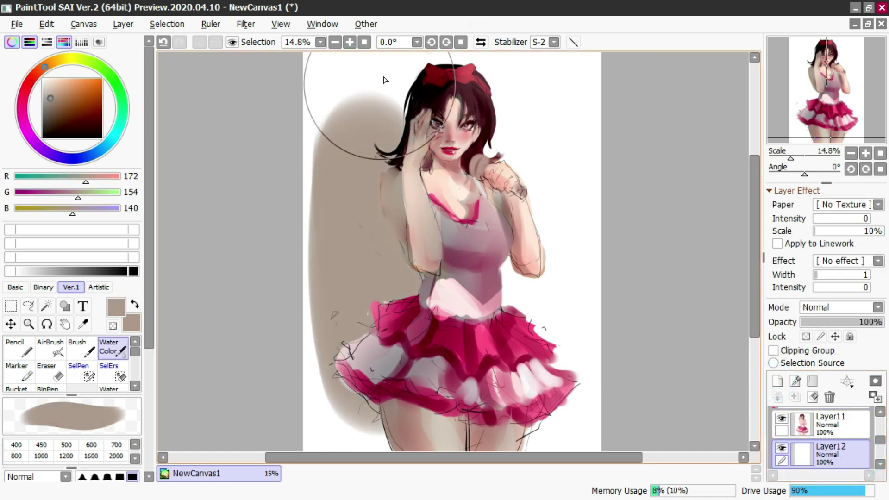
{"action": "left_click_drag", "start_coordinate": [384, 77], "coordinate": [550, 206]}
{"action": "mouse_move", "coordinate": [472, 226]}
{"action": "left_mouse_down"}
{"action": "mouse_move", "coordinate": [481, 337]}
{"action": "mouse_move", "coordinate": [496, 375]}
{"action": "left_mouse_up"}
{"action": "key", "text": "ctrl+z"}
{"action": "mouse_move", "coordinate": [348, 287]}
{"action": "left_mouse_down"}
{"action": "mouse_move", "coordinate": [536, 85]}
{"action": "mouse_move", "coordinate": [524, 363]}
{"action": "left_mouse_up"}
Step: Change the colour to a muted blue-grey (R 116, G 137, B 148) and paint it over the whole background
{"action": "mouse_move", "coordinate": [120, 139]}
{"action": "left_mouse_down"}
{"action": "mouse_move", "coordinate": [95, 146]}
{"action": "mouse_move", "coordinate": [50, 104]}
{"action": "left_mouse_up"}
{"action": "key", "text": "ctrl+z"}
{"action": "mouse_move", "coordinate": [365, 378]}
{"action": "left_mouse_down"}
{"action": "mouse_move", "coordinate": [333, 182]}
{"action": "mouse_move", "coordinate": [477, 385]}
{"action": "mouse_move", "coordinate": [327, 168]}
{"action": "mouse_move", "coordinate": [451, 144]}
{"action": "left_mouse_up"}
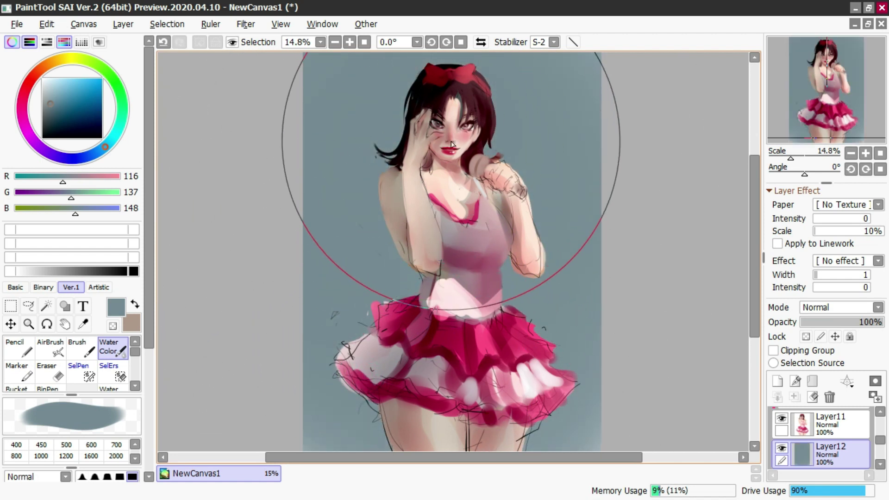
Step: Even out the blue-grey background around the figure with the very large Water Color brush and switch back to Layer11
{"action": "left_click_drag", "start_coordinate": [518, 164], "coordinate": [523, 253]}
{"action": "mouse_move", "coordinate": [565, 196]}
{"action": "left_mouse_down"}
{"action": "mouse_move", "coordinate": [553, 279]}
{"action": "mouse_move", "coordinate": [528, 287]}
{"action": "left_mouse_up"}
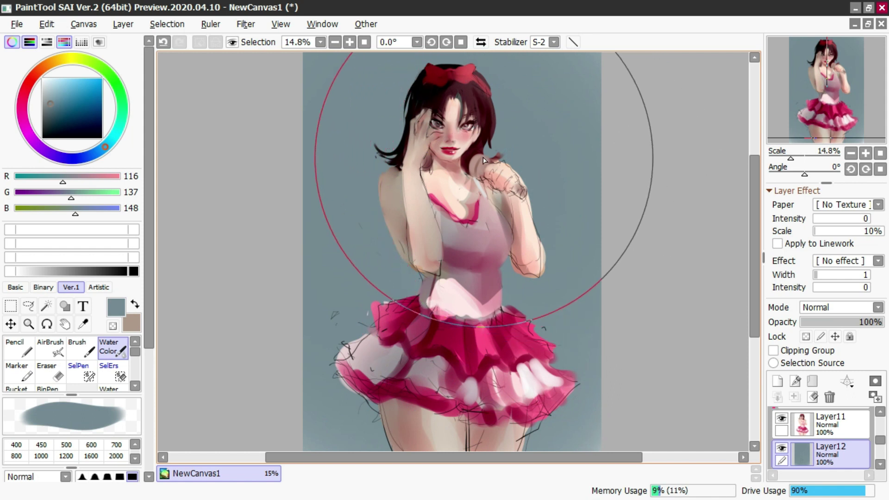
{"action": "left_click", "coordinate": [445, 175], "text": "ctrl+shift"}
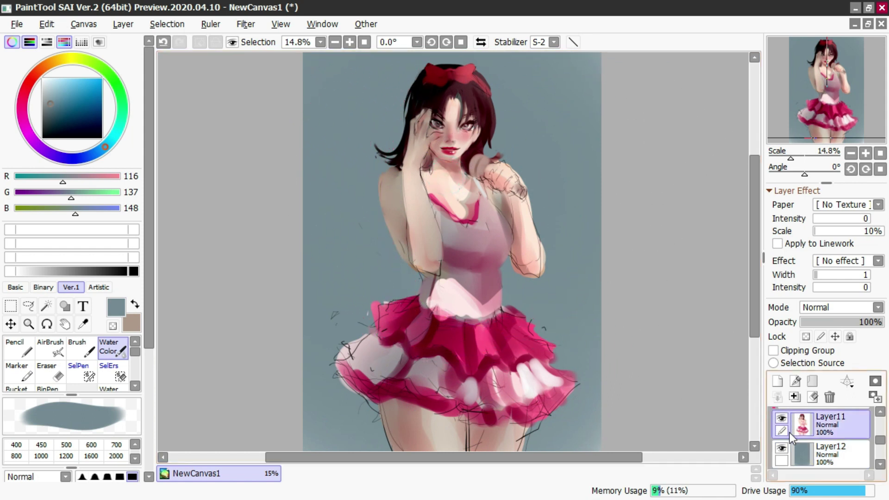
Step: Merge the figure layer above Layer11 down into it, keeping the background on Layer12
{"action": "scroll", "coordinate": [791, 433], "scroll_direction": "up", "scroll_amount": 2}
{"action": "scroll", "coordinate": [792, 437], "scroll_direction": "down", "scroll_amount": 1}
{"action": "left_click", "coordinate": [808, 426]}
{"action": "key", "text": "ctrl+e"}
Step: Paint sampled skin and greyish-pink dress tones over the strap and the neckline edge on the microphone side
{"action": "right_click", "coordinate": [453, 194]}
{"action": "mouse_move", "coordinate": [460, 194]}
{"action": "left_mouse_down"}
{"action": "mouse_move", "coordinate": [469, 212]}
{"action": "mouse_move", "coordinate": [465, 181]}
{"action": "left_mouse_up"}
{"action": "right_click", "coordinate": [469, 208]}
{"action": "mouse_move", "coordinate": [468, 193]}
{"action": "left_mouse_down"}
{"action": "mouse_move", "coordinate": [470, 214]}
{"action": "mouse_move", "coordinate": [464, 180]}
{"action": "mouse_move", "coordinate": [453, 190]}
{"action": "mouse_move", "coordinate": [467, 178]}
{"action": "mouse_move", "coordinate": [440, 187]}
{"action": "mouse_move", "coordinate": [456, 252]}
{"action": "mouse_move", "coordinate": [477, 184]}
{"action": "left_mouse_up"}
{"action": "left_click", "coordinate": [449, 278], "text": "alt"}
{"action": "left_click", "coordinate": [477, 209], "text": "alt"}
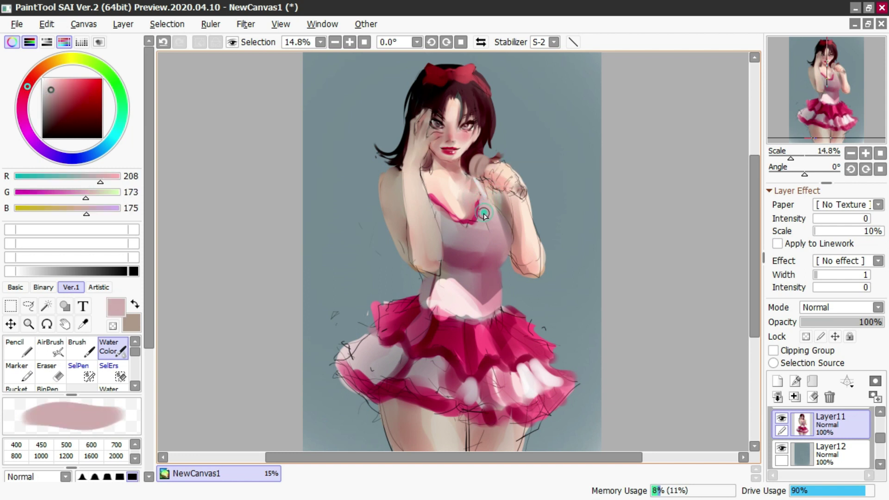
Step: Clean up the pink neckline trim and the skin around it with sampled pink and pale skin tones
{"action": "left_click_drag", "start_coordinate": [441, 192], "coordinate": [450, 210]}
{"action": "left_click", "coordinate": [452, 203], "text": "alt"}
{"action": "left_click", "coordinate": [455, 208], "text": "alt"}
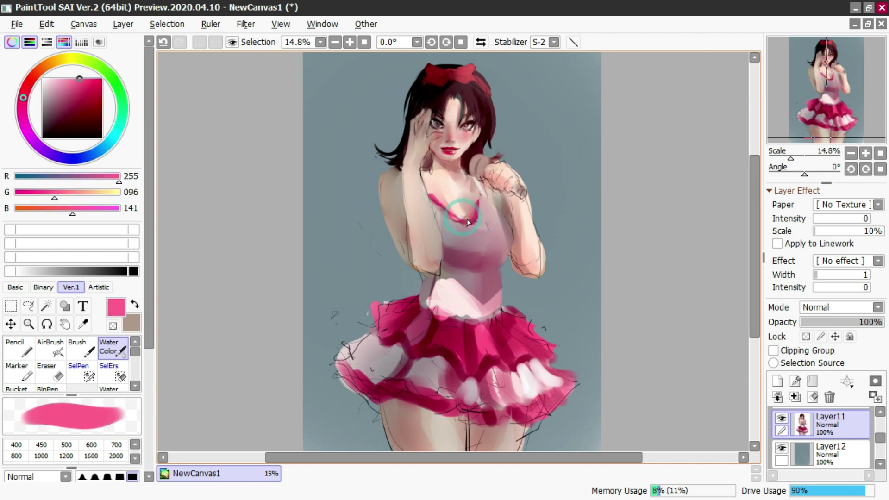
{"action": "left_click", "coordinate": [465, 201], "text": "alt"}
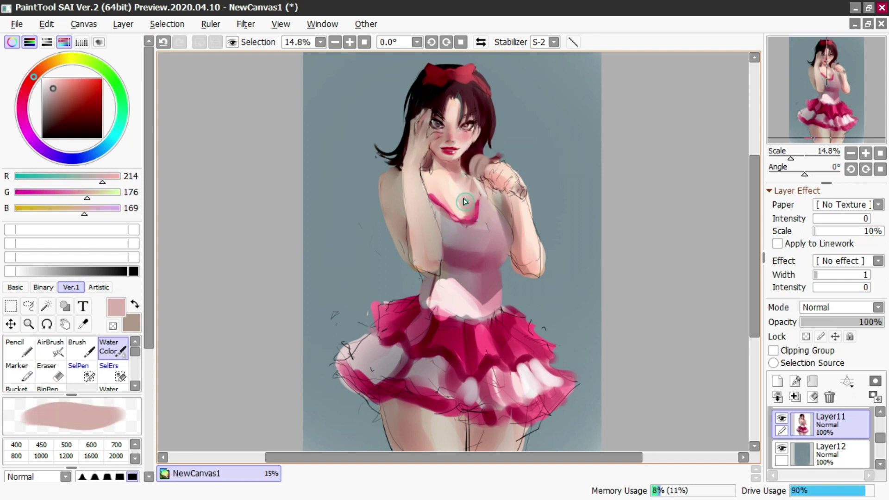
{"action": "left_click", "coordinate": [455, 193], "text": "alt"}
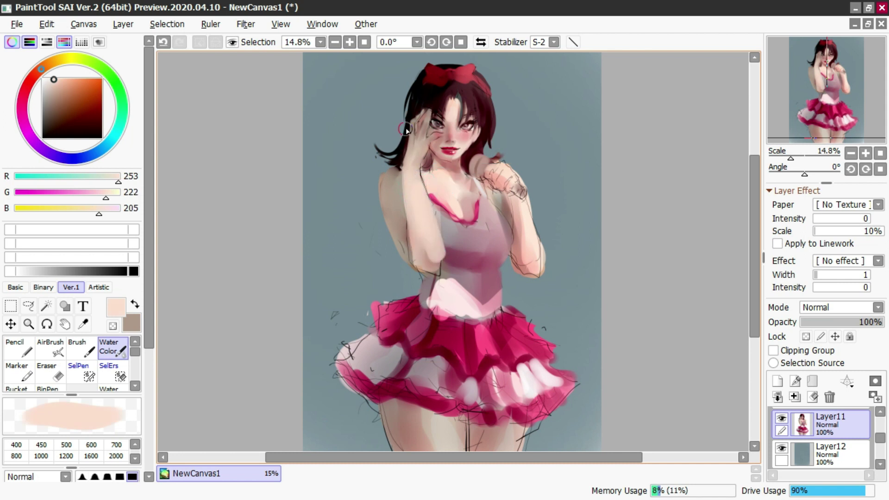
Step: Flip the view and paint over the sketch lines beside the microphone and along its arm with sampled hair and skin colours
{"action": "left_click", "coordinate": [481, 42]}
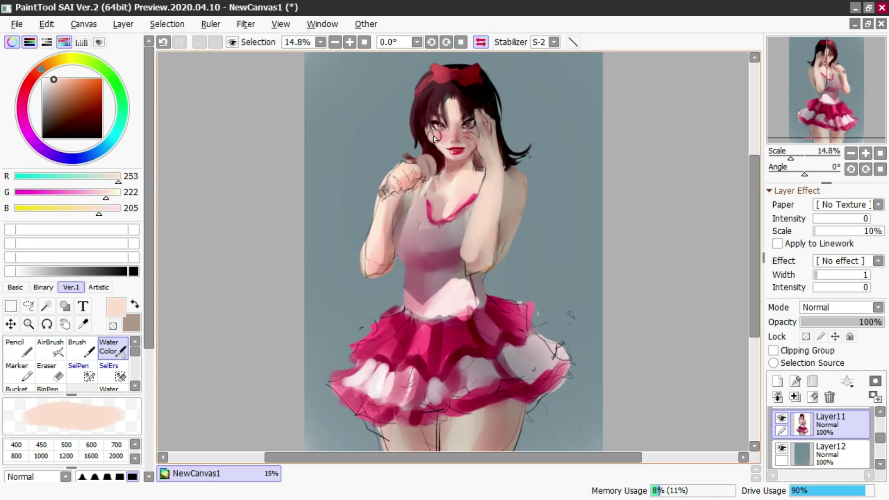
{"action": "left_click", "coordinate": [418, 152], "text": "alt"}
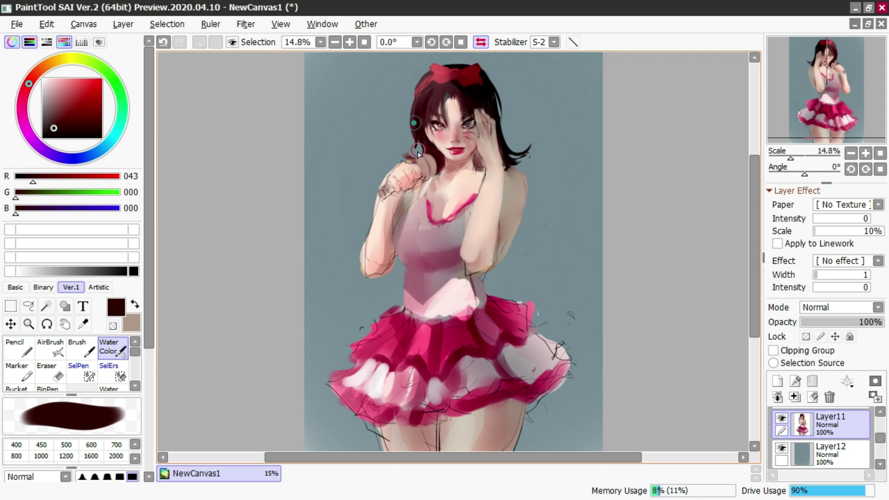
{"action": "left_click", "coordinate": [384, 201], "text": "alt"}
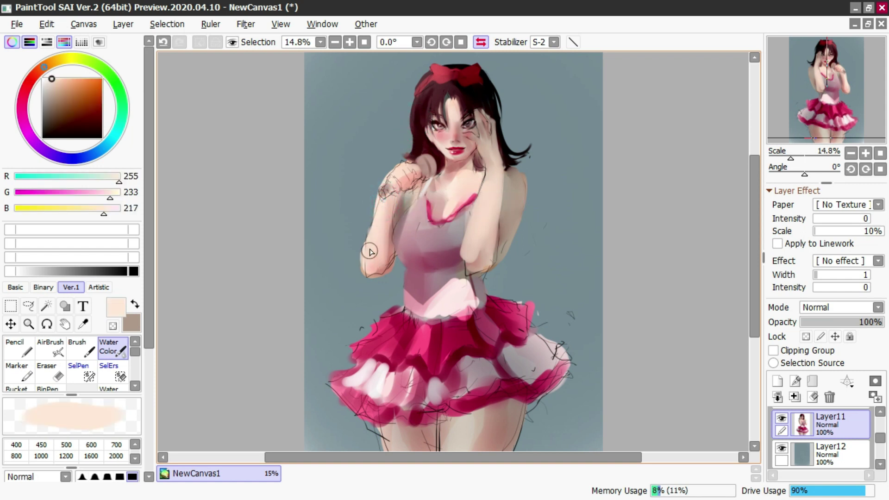
{"action": "key", "text": "e"}
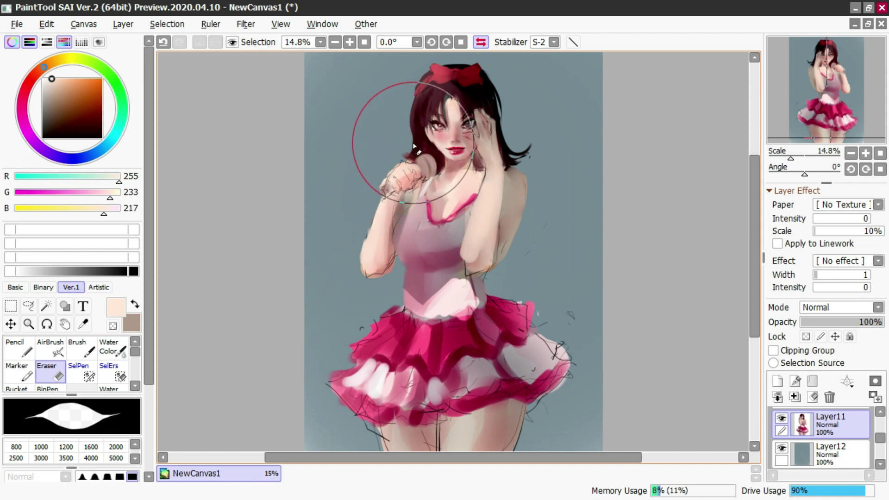
{"action": "key", "text": "e"}
{"action": "left_click", "coordinate": [386, 219], "text": "alt"}
{"action": "left_click_drag", "start_coordinate": [369, 254], "coordinate": [370, 260]}
Step: Restore the view and cover the sketch lines at the raised arm's elbow and the waist with sampled muted tones
{"action": "key", "text": "h"}
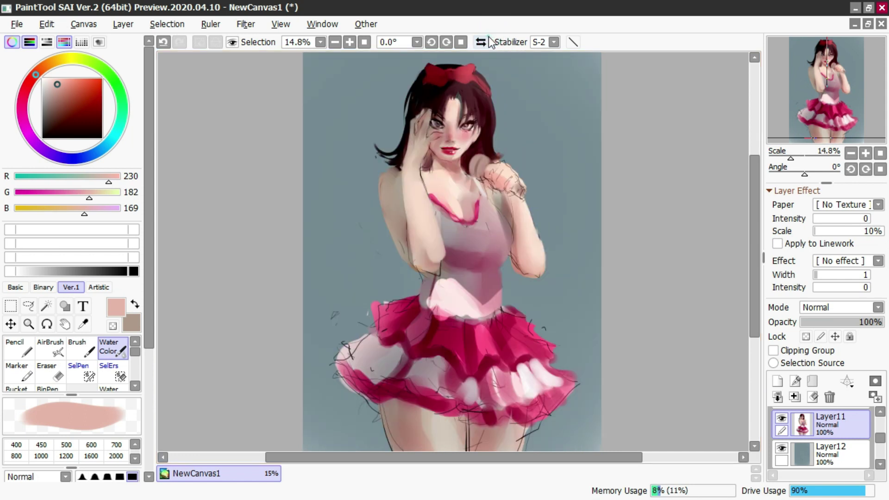
{"action": "left_click", "coordinate": [524, 242], "text": "alt"}
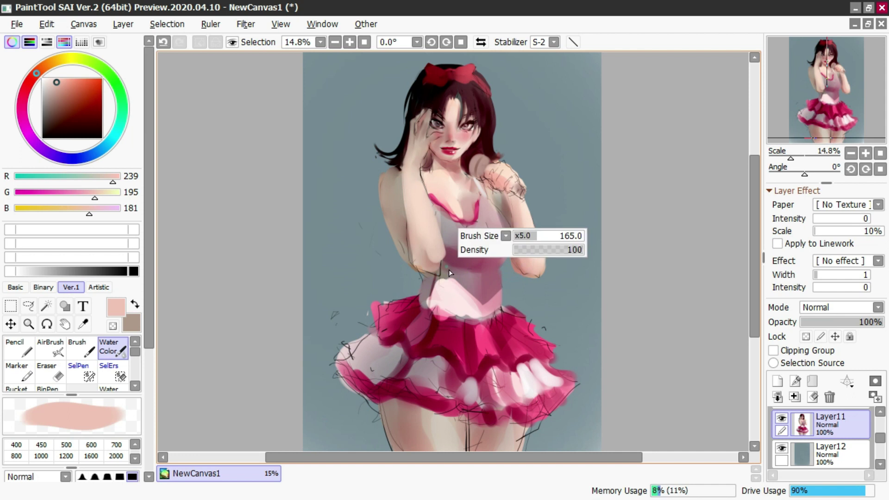
{"action": "left_click", "coordinate": [433, 285], "text": "alt"}
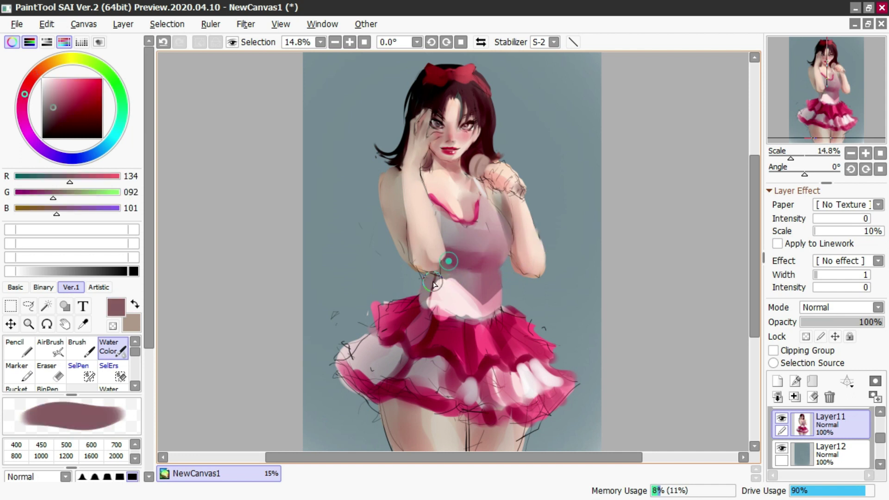
{"action": "key", "text": "b"}
{"action": "mouse_move", "coordinate": [416, 197]}
{"action": "left_mouse_down"}
{"action": "mouse_move", "coordinate": [406, 197]}
{"action": "mouse_move", "coordinate": [409, 240]}
{"action": "mouse_move", "coordinate": [426, 301]}
{"action": "left_mouse_up"}
{"action": "left_click", "coordinate": [400, 198], "text": "alt"}
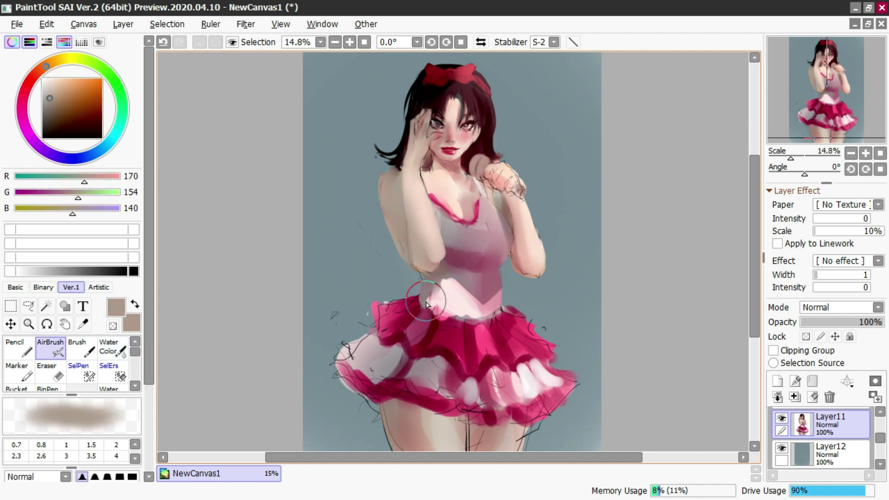
Step: Flip the view and airbrush sampled tones along the edge of the raised arm, undoing the unwanted strokes
{"action": "key", "text": "h"}
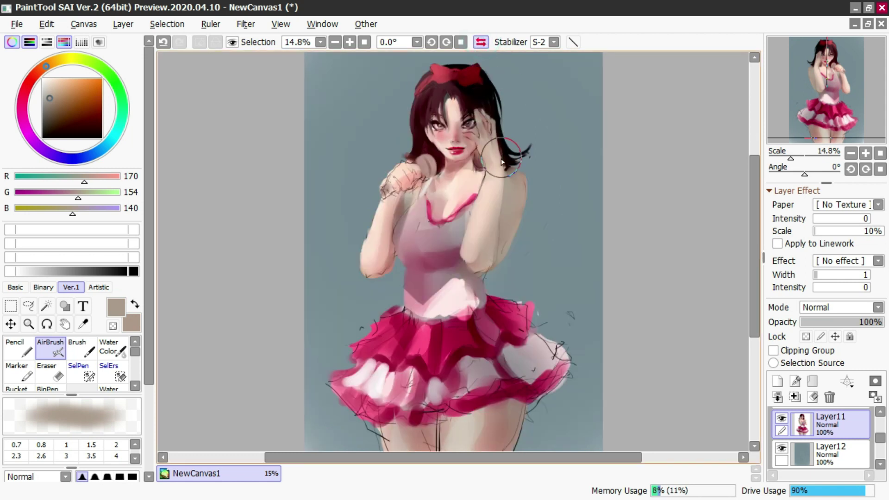
{"action": "key", "text": "ctrl+z"}
{"action": "left_click", "coordinate": [499, 226], "text": "alt"}
{"action": "mouse_move", "coordinate": [490, 224]}
{"action": "left_mouse_down"}
{"action": "mouse_move", "coordinate": [499, 226]}
{"action": "mouse_move", "coordinate": [483, 273]}
{"action": "left_mouse_up"}
{"action": "key", "text": "ctrl+z"}
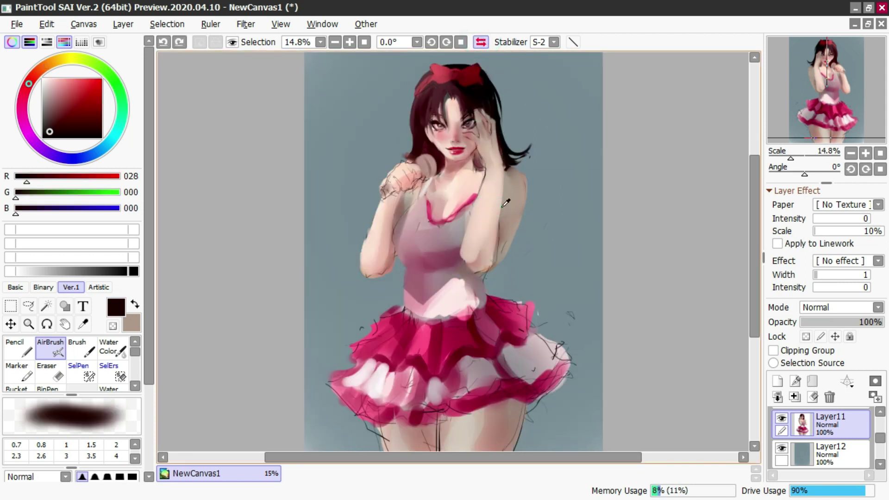
{"action": "left_click", "coordinate": [504, 202], "text": "alt"}
{"action": "left_click_drag", "start_coordinate": [501, 194], "coordinate": [492, 256]}
{"action": "left_click", "coordinate": [482, 207], "text": "alt"}
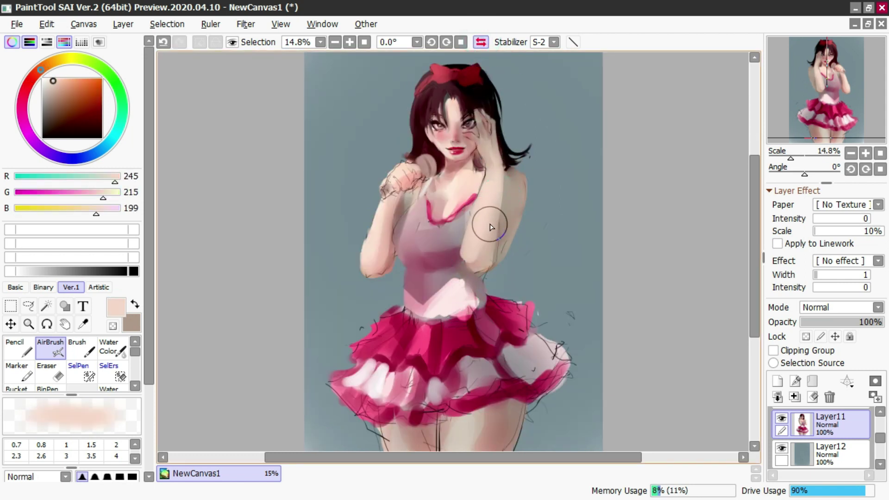
{"action": "key", "text": "ctrl+z"}
Step: Enlarge the AirBrush and shade the chest above the neckline with a muted rose (R 197, G 140, B 129)
{"action": "left_click", "coordinate": [455, 170], "text": "alt"}
{"action": "key", "text": "bracketright"}
{"action": "key", "text": "bracketright"}
{"action": "key", "text": "bracketright"}
{"action": "key", "text": "bracketright"}
{"action": "left_click_drag", "start_coordinate": [435, 200], "coordinate": [456, 176]}
{"action": "key", "text": "ctrl+z"}
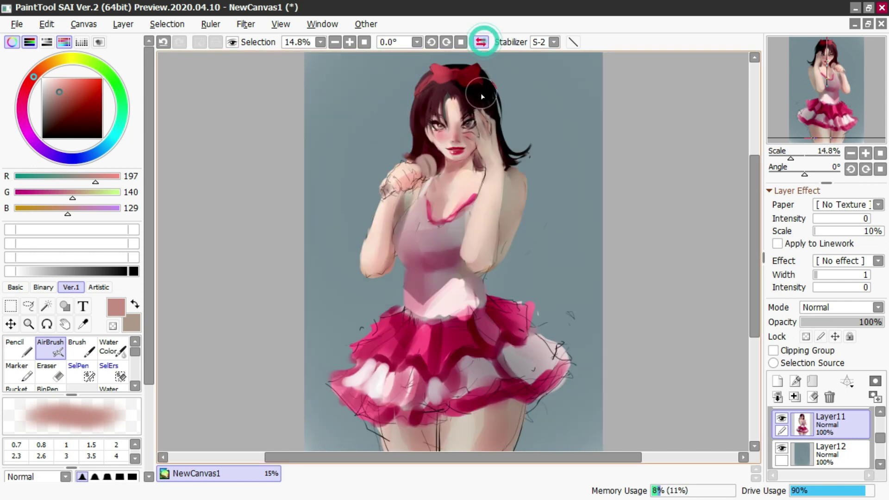
Step: Restore the view and use Water Color to smooth the microphone arm and adjoining dress with sampled skin and pink-grey tones
{"action": "left_click", "coordinate": [481, 42]}
{"action": "key", "text": "c"}
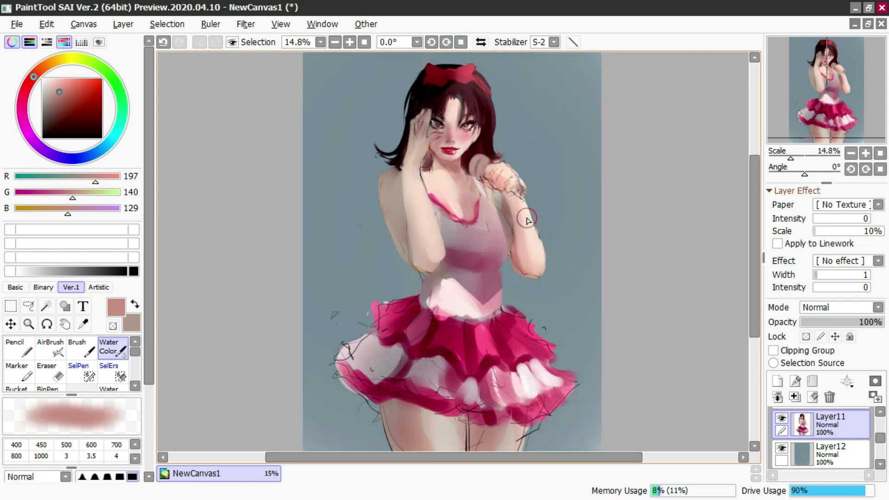
{"action": "left_click", "coordinate": [520, 204], "text": "alt"}
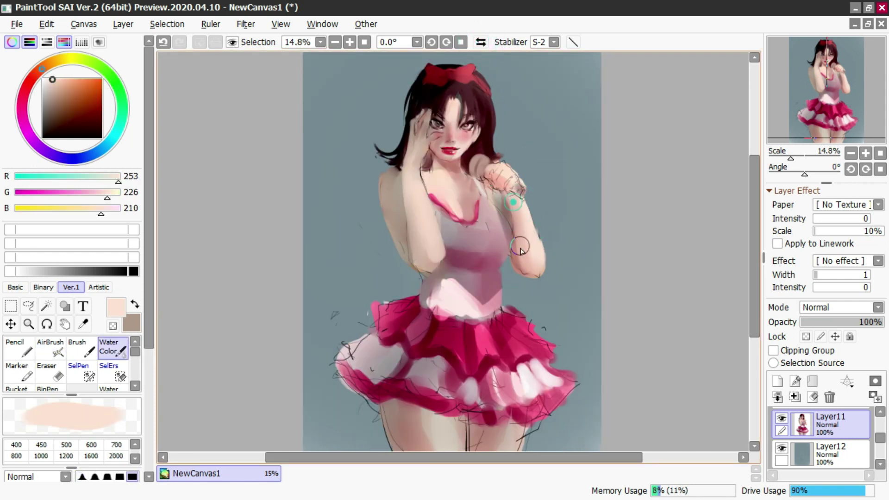
{"action": "left_click", "coordinate": [492, 208], "text": "alt"}
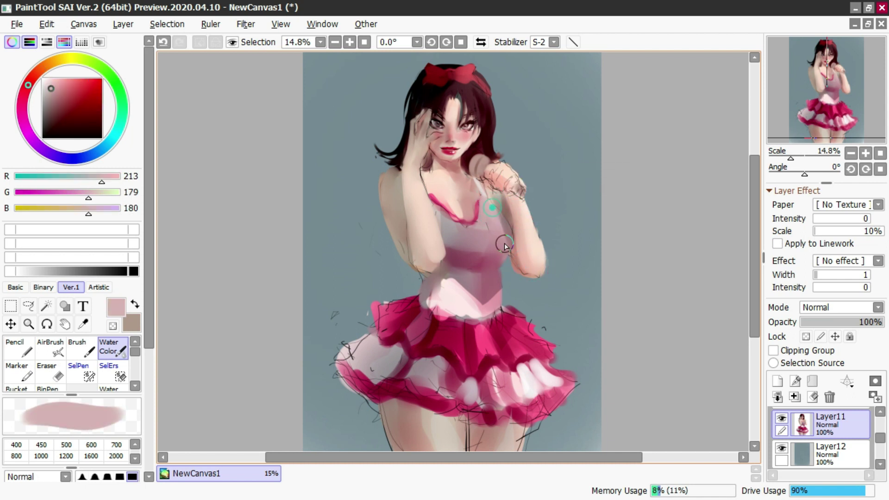
Step: Try to repaint the flared hair tip above the shoulder with a sampled near-black
{"action": "left_click", "coordinate": [435, 95], "text": "alt"}
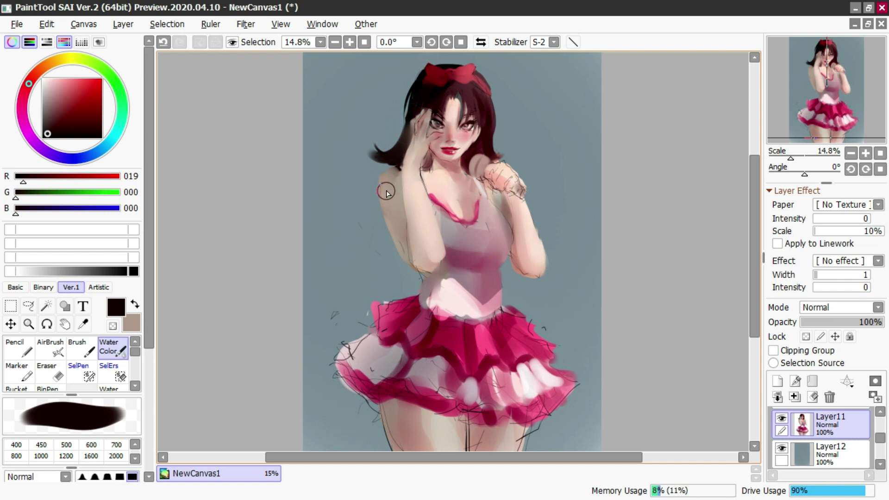
{"action": "key", "text": "v"}
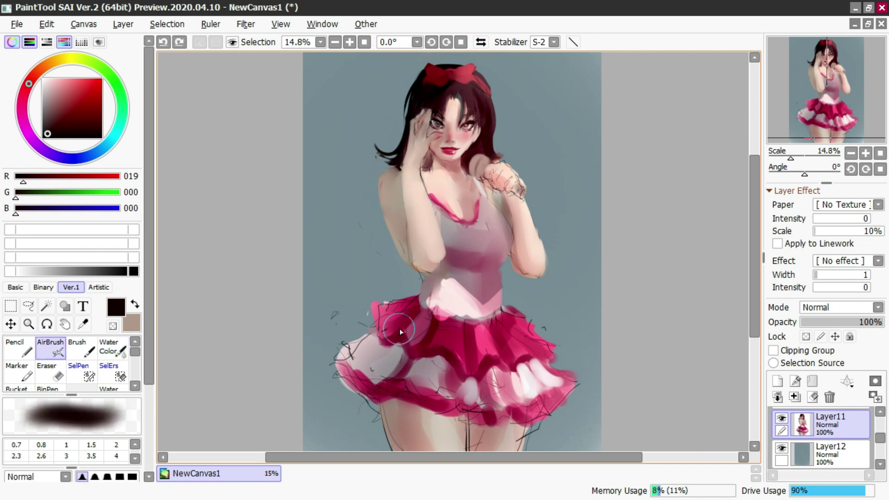
Step: Paint over the sketch lines on the skirt's outer edge with sampled crimson and pale pink-grey using Water Color
{"action": "key", "text": "c"}
{"action": "left_click", "coordinate": [386, 313], "text": "alt"}
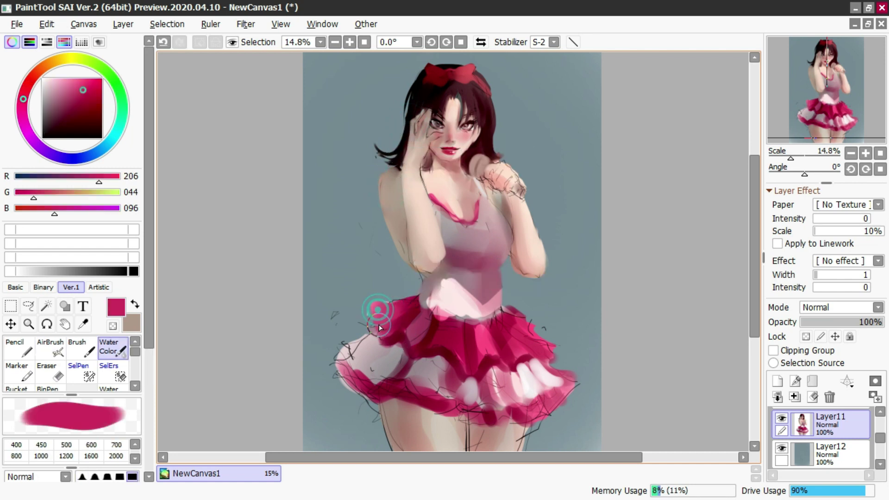
{"action": "left_click", "coordinate": [343, 359], "text": "alt"}
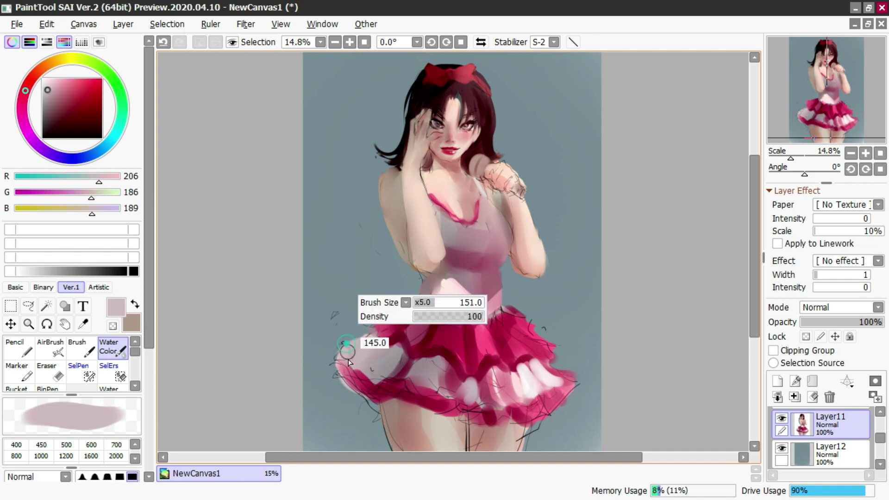
Step: Refine the shading along the nose with the Brush tool, using sampled rosy-brown and light skin tones
{"action": "scroll", "coordinate": [442, 102], "scroll_direction": "up", "scroll_amount": 3}
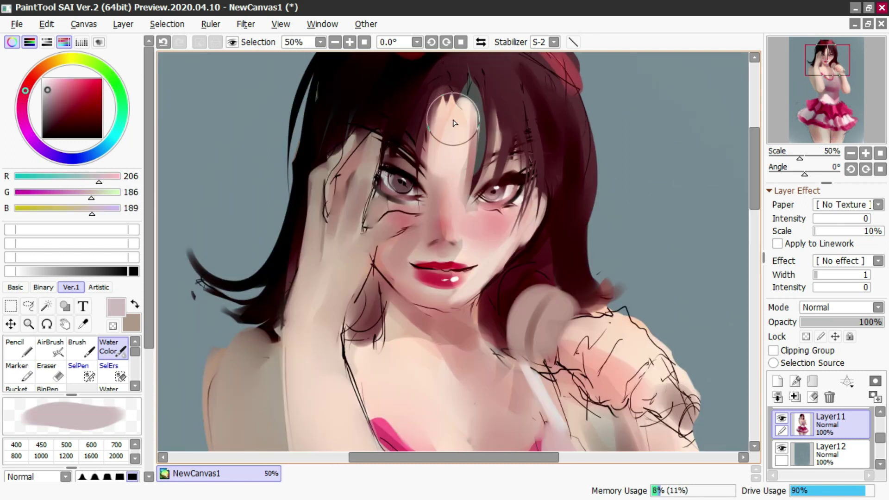
{"action": "left_click", "coordinate": [432, 220], "text": "alt"}
{"action": "key", "text": "b"}
{"action": "key", "text": "v"}
{"action": "left_click_drag", "start_coordinate": [435, 210], "coordinate": [429, 207]}
{"action": "left_click", "coordinate": [429, 213], "text": "alt"}
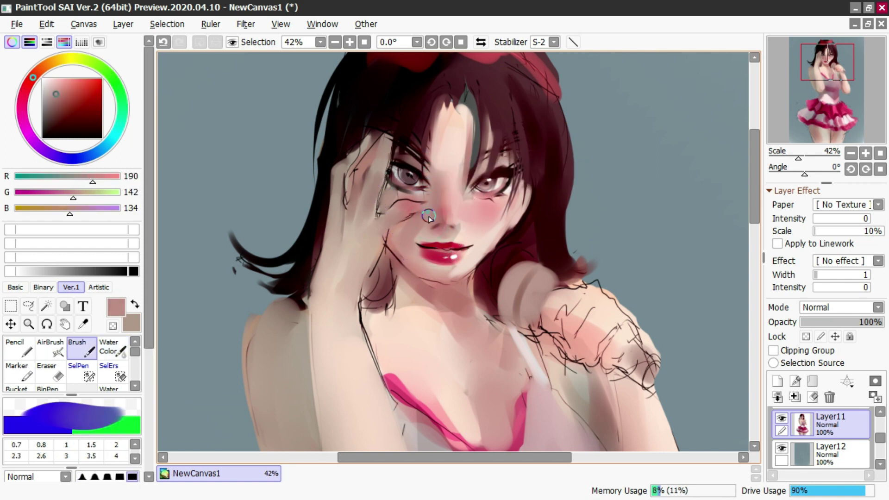
{"action": "left_click", "coordinate": [468, 231], "text": "alt"}
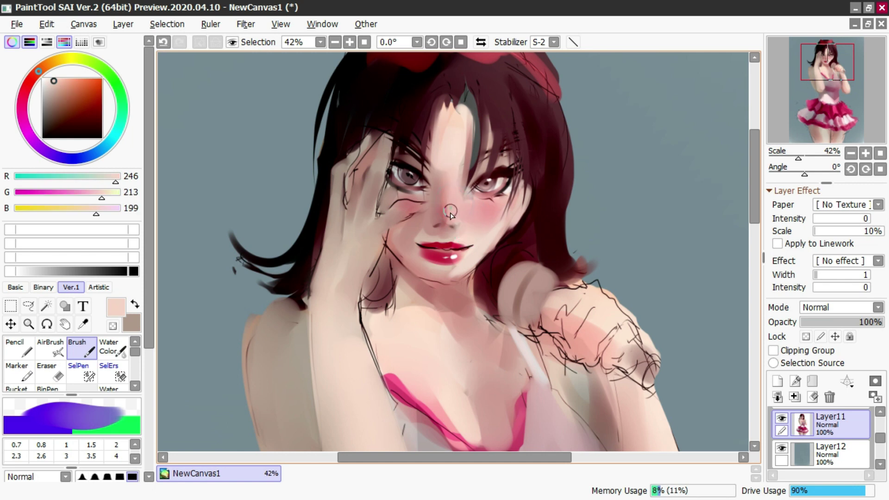
Step: Airbrush sampled grey over the irises, undoing the strokes that spread beyond the eyes
{"action": "left_click", "coordinate": [404, 173], "text": "alt"}
{"action": "left_click", "coordinate": [397, 174], "text": "alt"}
{"action": "key", "text": "b"}
{"action": "mouse_move", "coordinate": [401, 172]}
{"action": "left_mouse_down"}
{"action": "mouse_move", "coordinate": [391, 172]}
{"action": "mouse_move", "coordinate": [431, 186]}
{"action": "left_mouse_up"}
{"action": "key", "text": "ctrl+z"}
{"action": "key", "text": "ctrl+z"}
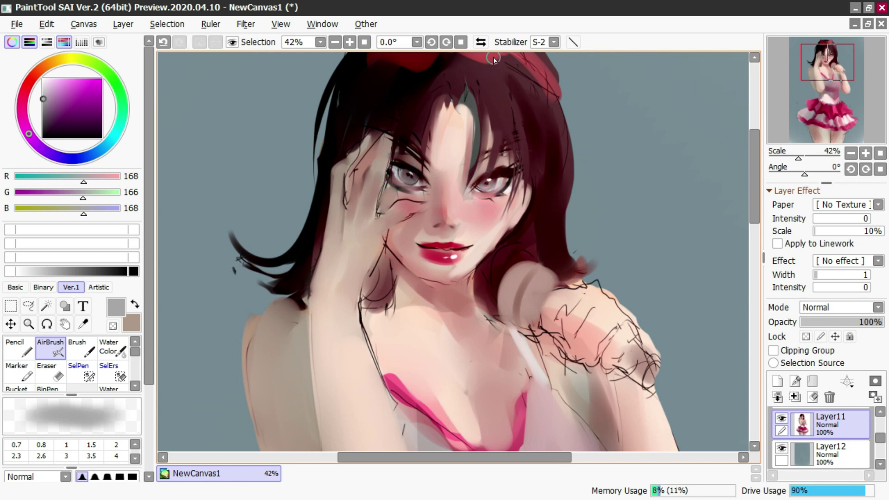
Step: Flip the view and airbrush sampled shadow and skin tones around the nose and cheek
{"action": "left_click", "coordinate": [484, 42]}
{"action": "left_click", "coordinate": [469, 220], "text": "alt"}
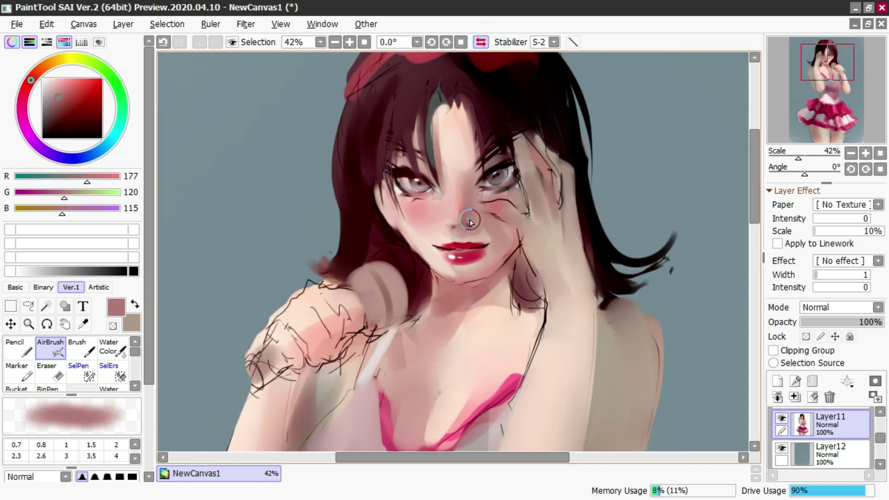
{"action": "mouse_move", "coordinate": [439, 205]}
{"action": "left_mouse_down"}
{"action": "mouse_move", "coordinate": [441, 214]}
{"action": "mouse_move", "coordinate": [406, 212]}
{"action": "mouse_move", "coordinate": [436, 238]}
{"action": "left_mouse_up"}
{"action": "left_click", "coordinate": [427, 213], "text": "alt"}
{"action": "left_click", "coordinate": [436, 238], "text": "alt"}
{"action": "left_click", "coordinate": [412, 226], "text": "alt"}
{"action": "left_click_drag", "start_coordinate": [409, 196], "coordinate": [426, 240]}
Step: Repaint the lower lip with Water Color, covering its highlight and softening its edge with sampled pink and skin tones
{"action": "mouse_move", "coordinate": [497, 260]}
{"action": "left_mouse_down"}
{"action": "mouse_move", "coordinate": [455, 275]}
{"action": "mouse_move", "coordinate": [447, 271]}
{"action": "mouse_move", "coordinate": [445, 251]}
{"action": "left_mouse_up"}
{"action": "key", "text": "ctrl+z"}
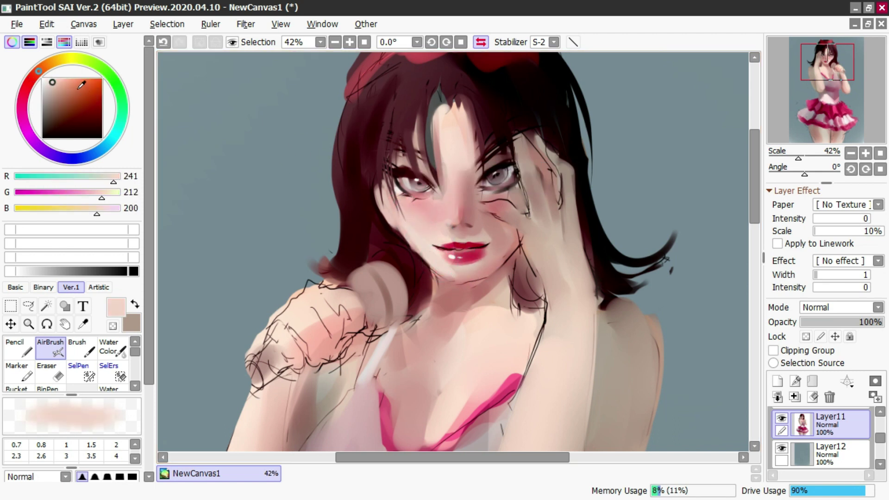
{"action": "left_click_drag", "start_coordinate": [80, 85], "coordinate": [102, 93]}
{"action": "key", "text": "c"}
{"action": "left_click_drag", "start_coordinate": [455, 252], "coordinate": [460, 253]}
{"action": "left_click", "coordinate": [435, 250], "text": "alt"}
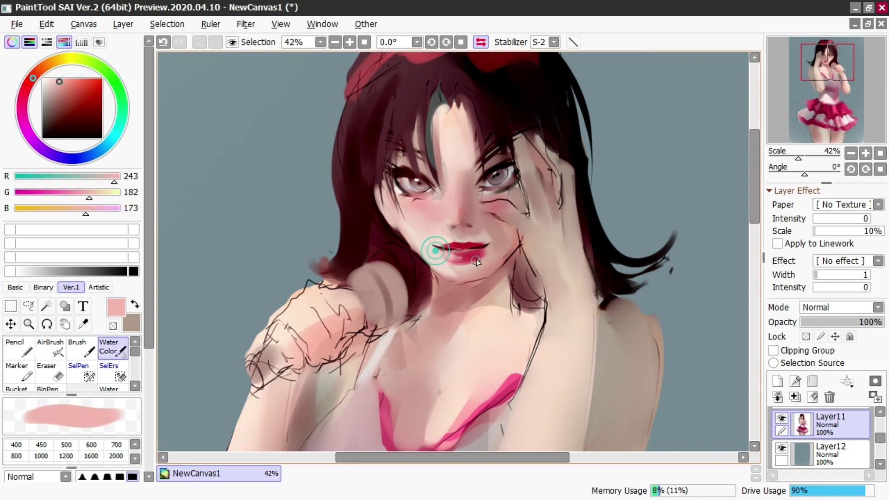
{"action": "left_click", "coordinate": [443, 265], "text": "alt"}
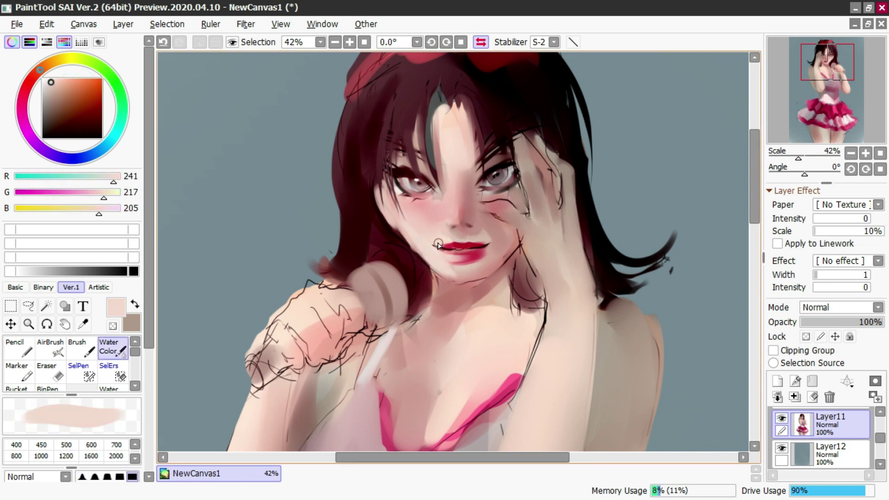
Step: Rework the dark outlines of both eyes with a sampled near-black (R 31, G 1, B 1), undoing unwanted strokes
{"action": "left_click", "coordinate": [401, 190], "text": "alt"}
{"action": "key", "text": "ctrl+z"}
{"action": "left_click", "coordinate": [399, 173], "text": "alt"}
{"action": "mouse_move", "coordinate": [392, 174]}
{"action": "left_mouse_down"}
{"action": "mouse_move", "coordinate": [409, 193]}
{"action": "mouse_move", "coordinate": [437, 194]}
{"action": "mouse_move", "coordinate": [404, 193]}
{"action": "mouse_move", "coordinate": [454, 203]}
{"action": "mouse_move", "coordinate": [450, 194]}
{"action": "mouse_move", "coordinate": [476, 189]}
{"action": "left_mouse_up"}
{"action": "key", "text": "ctrl+z"}
{"action": "key", "text": "ctrl+z"}
{"action": "left_click_drag", "start_coordinate": [481, 187], "coordinate": [511, 178]}
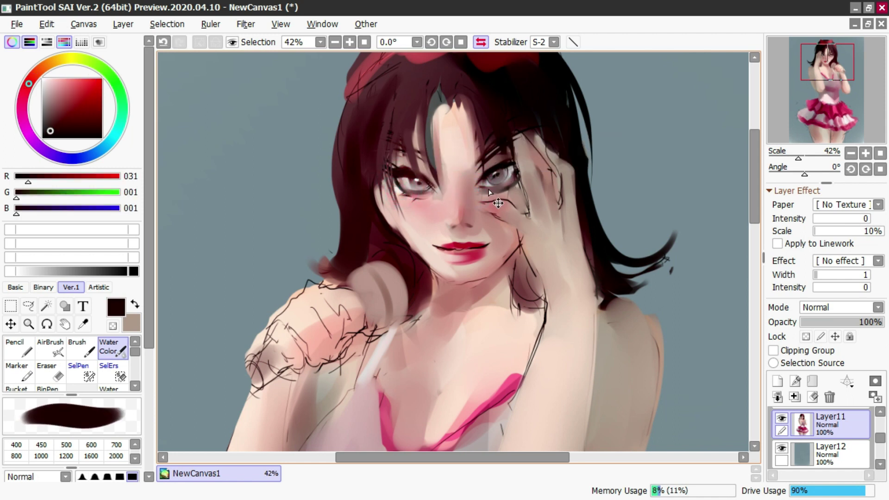
Step: Airbrush sampled skin tones below the eye and across the cheek towards the nose and mouth
{"action": "key", "text": "v"}
{"action": "left_click", "coordinate": [411, 200], "text": "alt"}
{"action": "mouse_move", "coordinate": [399, 195]}
{"action": "left_mouse_down"}
{"action": "mouse_move", "coordinate": [439, 201]}
{"action": "mouse_move", "coordinate": [425, 236]}
{"action": "mouse_move", "coordinate": [446, 229]}
{"action": "mouse_move", "coordinate": [445, 208]}
{"action": "mouse_move", "coordinate": [452, 232]}
{"action": "left_mouse_up"}
{"action": "key", "text": "bracketleft"}
{"action": "left_click", "coordinate": [431, 234], "text": "alt"}
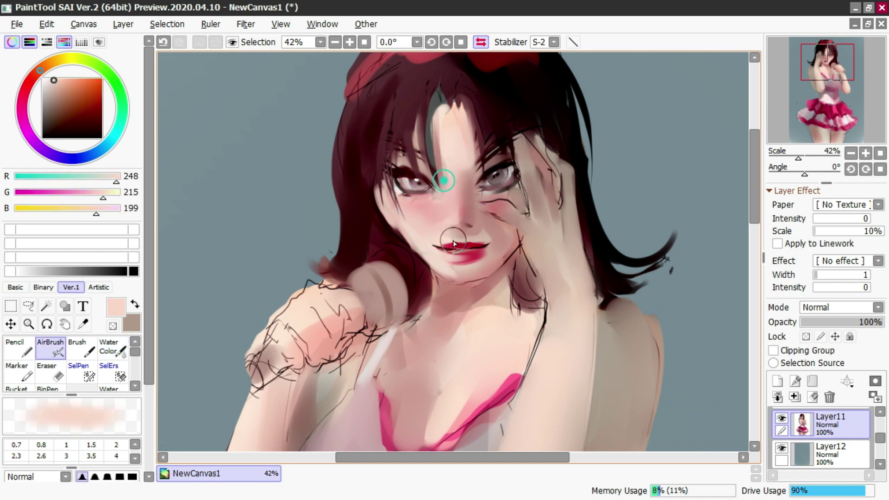
Step: Flip the view and airbrush sampled tones around the inner corner of the eye beside the raised hand
{"action": "left_click", "coordinate": [480, 43]}
{"action": "key", "text": "bracketleft"}
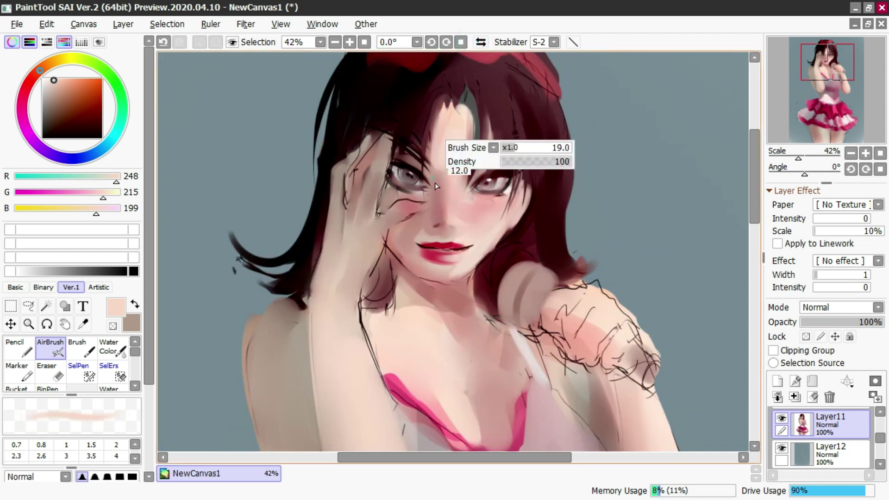
{"action": "left_click", "coordinate": [431, 187], "text": "alt"}
{"action": "key", "text": "bracketleft"}
{"action": "left_click_drag", "start_coordinate": [430, 187], "coordinate": [401, 168]}
{"action": "left_click", "coordinate": [403, 176], "text": "alt"}
{"action": "key", "text": "bracketright"}
{"action": "left_click", "coordinate": [395, 174], "text": "alt"}
{"action": "key", "text": "ctrl+z"}
{"action": "key", "text": "bracketright"}
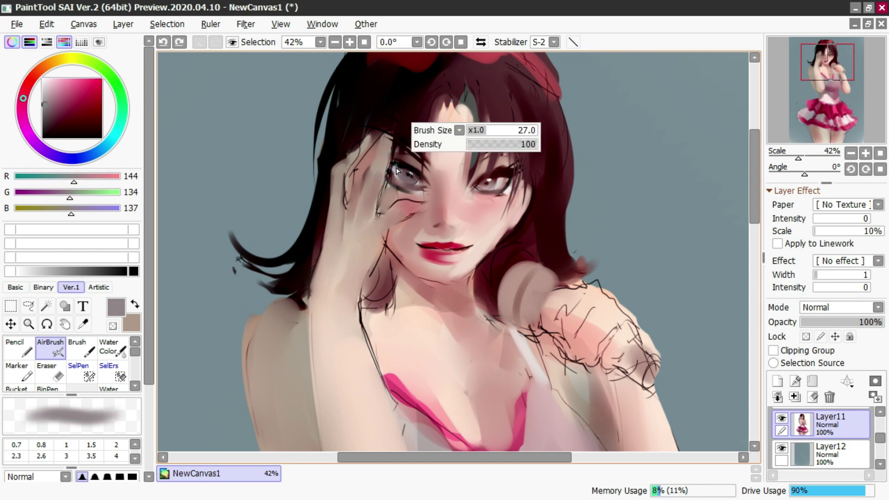
{"action": "left_click", "coordinate": [397, 173], "text": "alt"}
{"action": "left_click_drag", "start_coordinate": [395, 173], "coordinate": [402, 169]}
{"action": "key", "text": "ctrl+z"}
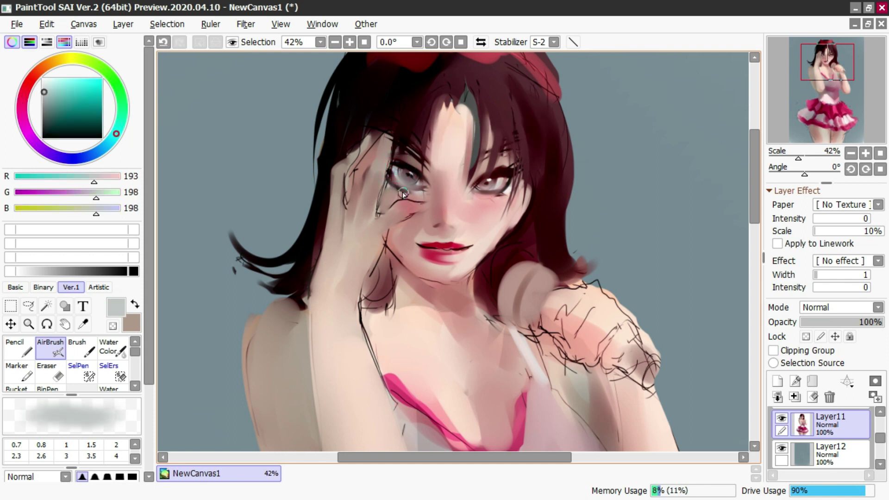
Step: Airbrush both eyes with a smaller brush and a sampled muted brown (R 114, G 67, B 70)
{"action": "key", "text": "bracketleft"}
{"action": "left_click", "coordinate": [390, 180], "text": "alt"}
{"action": "left_click_drag", "start_coordinate": [483, 181], "coordinate": [495, 180]}
{"action": "key", "text": "bracketright"}
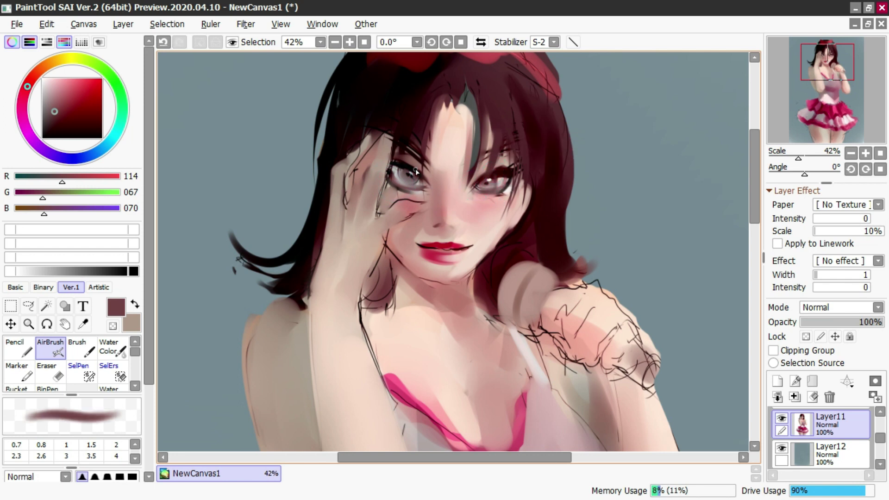
{"action": "mouse_move", "coordinate": [417, 176]}
{"action": "left_mouse_down"}
{"action": "mouse_move", "coordinate": [405, 180]}
{"action": "mouse_move", "coordinate": [415, 157]}
{"action": "left_mouse_up"}
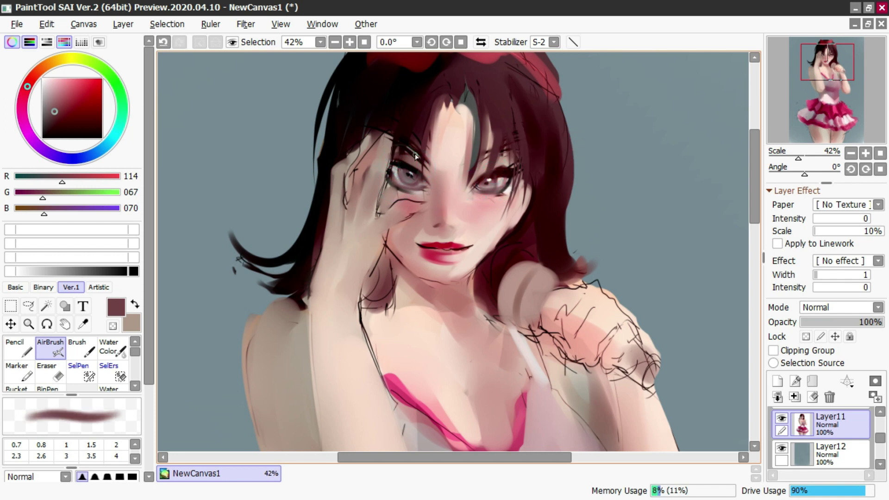
Step: Flip the view, add a layer in Multiply mode and pick a saturated red (R 222, G 6, B 20) for Water Color
{"action": "left_click", "coordinate": [477, 40]}
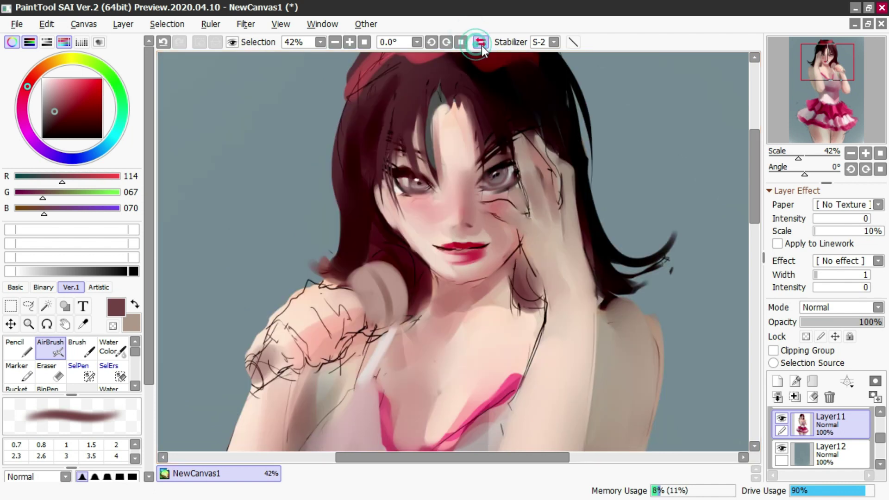
{"action": "left_click", "coordinate": [777, 381]}
{"action": "key", "text": "c"}
{"action": "left_click_drag", "start_coordinate": [65, 83], "coordinate": [96, 87]}
{"action": "key", "text": "bracketright"}
{"action": "left_click_drag", "start_coordinate": [480, 203], "coordinate": [479, 212]}
{"action": "key", "text": "ctrl+z"}
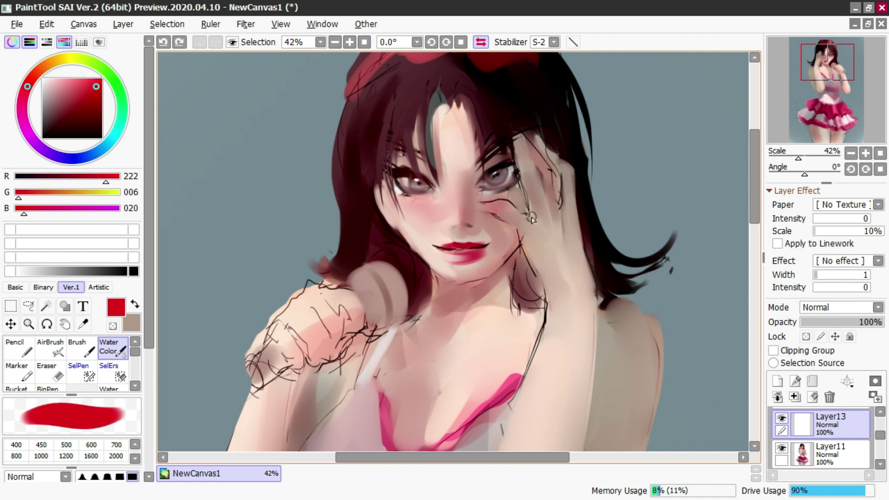
{"action": "left_click", "coordinate": [824, 307]}
{"action": "left_click", "coordinate": [818, 336]}
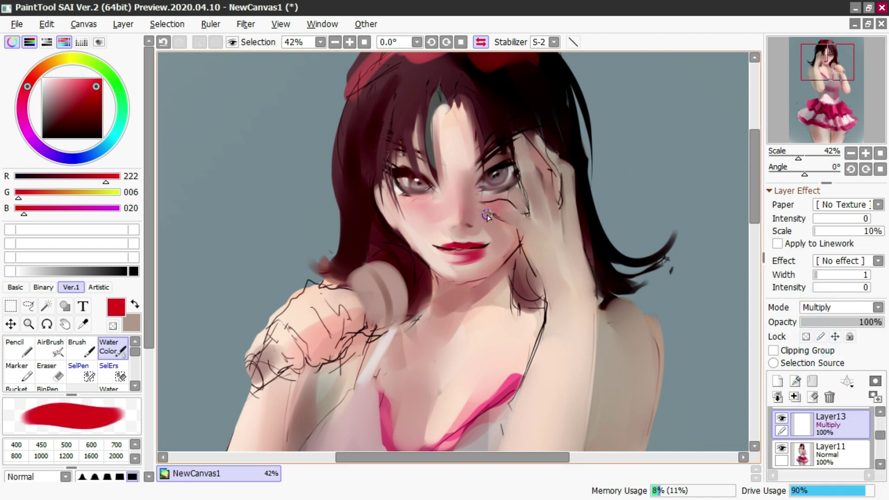
Step: Paint red Multiply strokes beside the nose, up the forehead and on the cheek next to the hand
{"action": "left_click", "coordinate": [479, 199]}
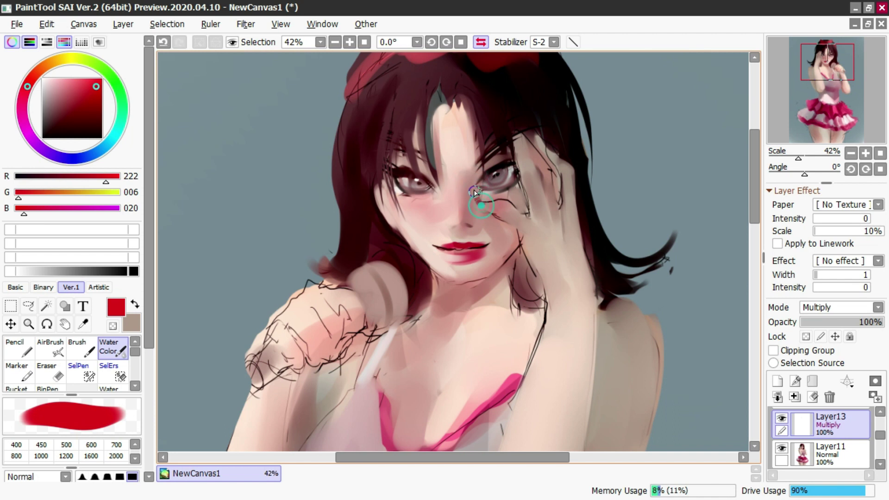
{"action": "left_click_drag", "start_coordinate": [473, 182], "coordinate": [465, 111]}
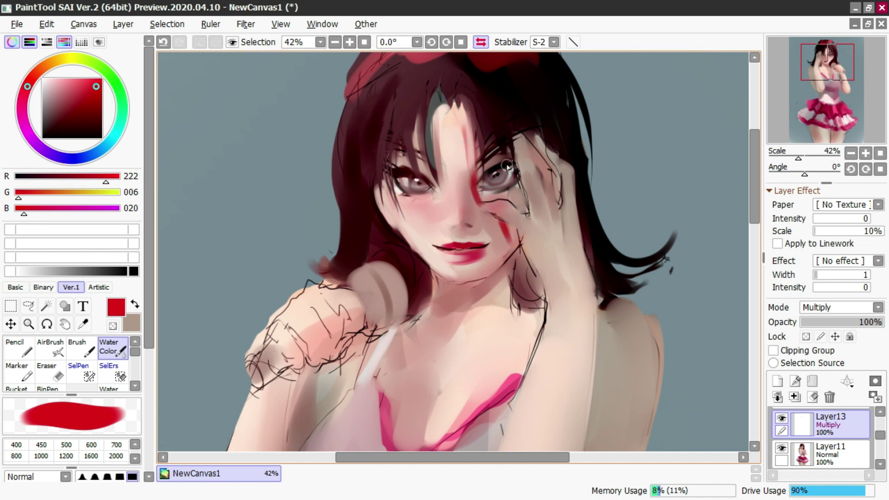
{"action": "scroll", "coordinate": [500, 152], "scroll_direction": "down", "scroll_amount": 3}
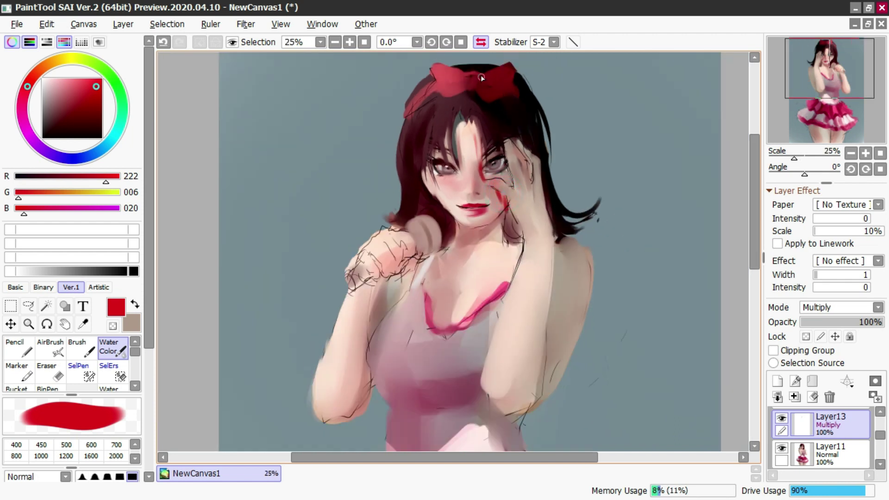
{"action": "left_click", "coordinate": [480, 41]}
{"action": "scroll", "coordinate": [425, 130], "scroll_direction": "up", "scroll_amount": 1}
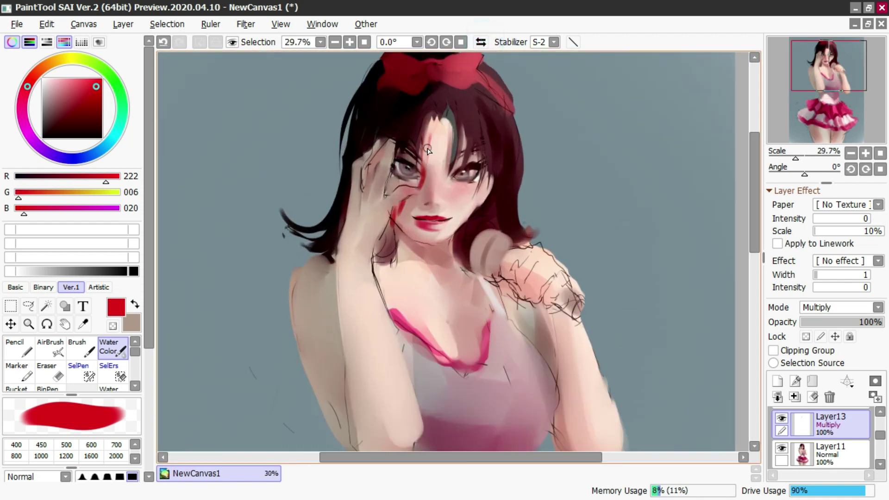
Step: Fade the red strokes on the forehead, nose and cheek with a large soft Eraser, checking the flipped view
{"action": "key", "text": "e"}
{"action": "mouse_move", "coordinate": [431, 130]}
{"action": "left_mouse_down"}
{"action": "mouse_move", "coordinate": [418, 220]}
{"action": "mouse_move", "coordinate": [429, 153]}
{"action": "left_mouse_up"}
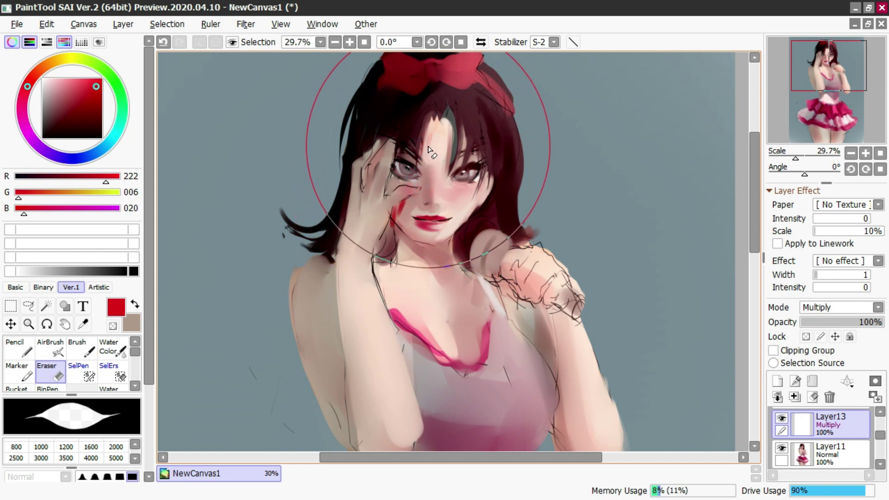
{"action": "key", "text": "c"}
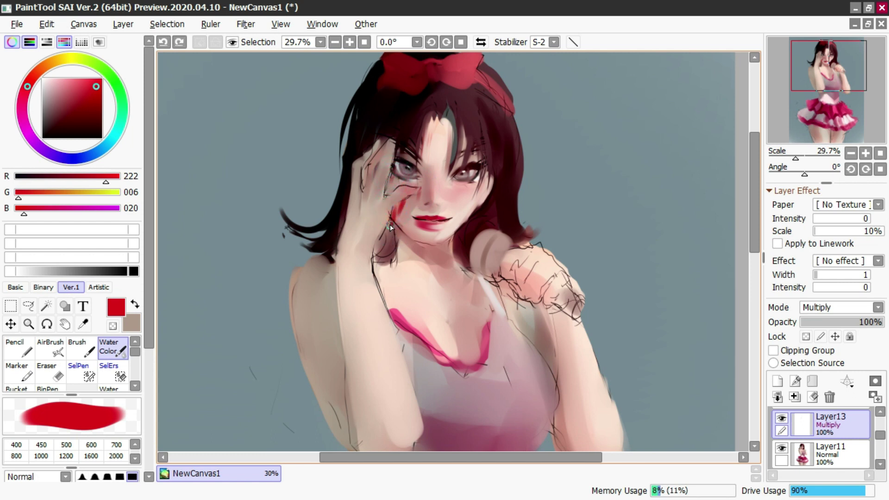
{"action": "key", "text": "e"}
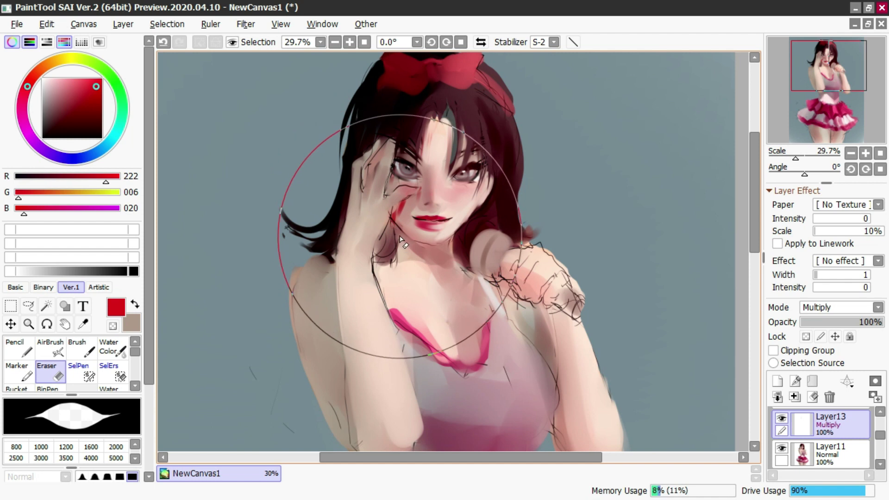
{"action": "scroll", "coordinate": [428, 122], "scroll_direction": "down", "scroll_amount": 3}
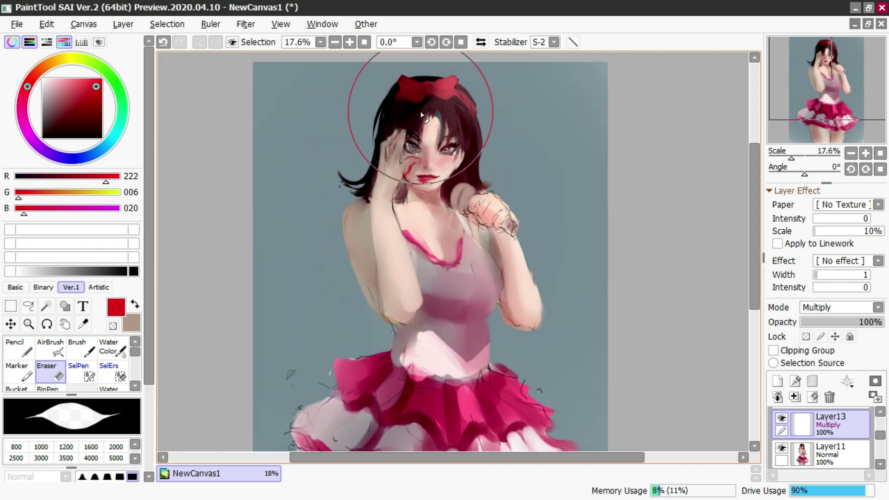
{"action": "left_click", "coordinate": [480, 43]}
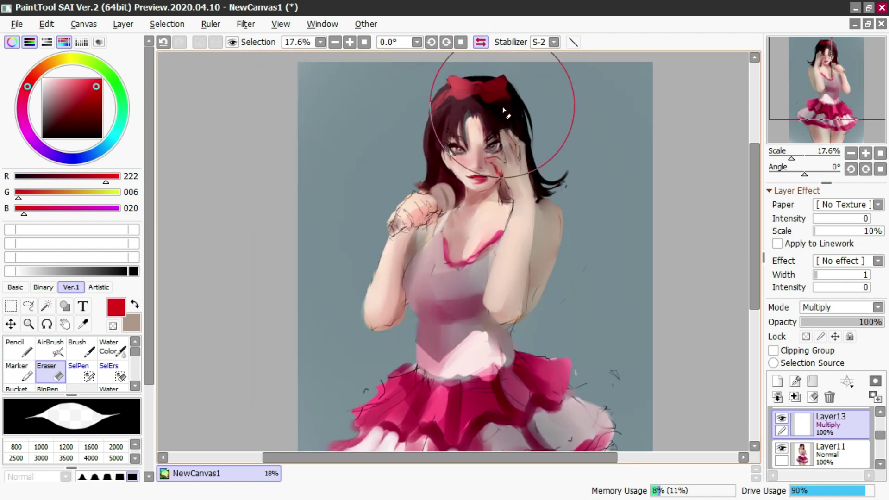
{"action": "scroll", "coordinate": [495, 134], "scroll_direction": "up", "scroll_amount": 3}
{"action": "left_click_drag", "start_coordinate": [485, 192], "coordinate": [498, 231]}
{"action": "left_click_drag", "start_coordinate": [483, 201], "coordinate": [499, 228]}
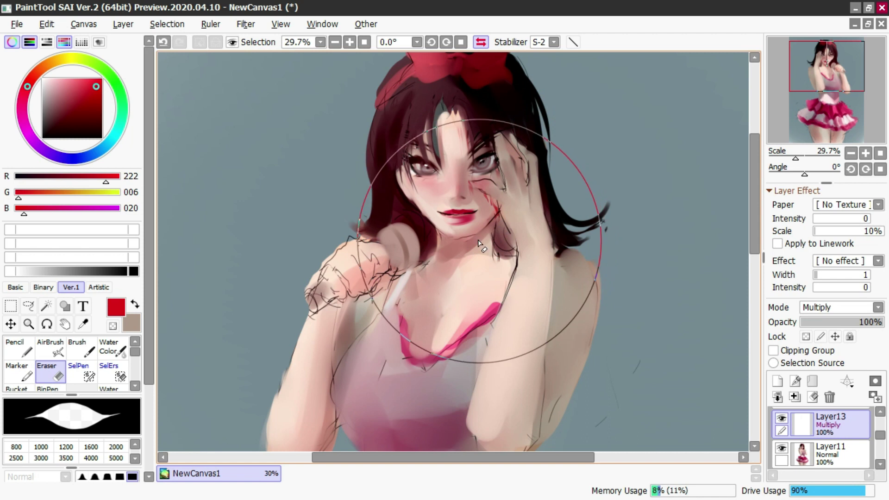
Step: Examine the red face shading on the whole figure in both normal and flipped views
{"action": "scroll", "coordinate": [439, 109], "scroll_direction": "down", "scroll_amount": 3}
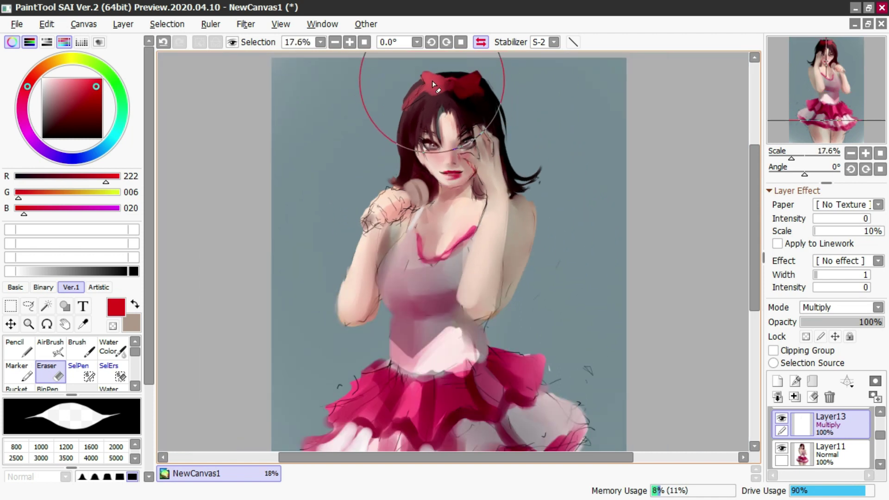
{"action": "scroll", "coordinate": [432, 80], "scroll_direction": "up", "scroll_amount": 3}
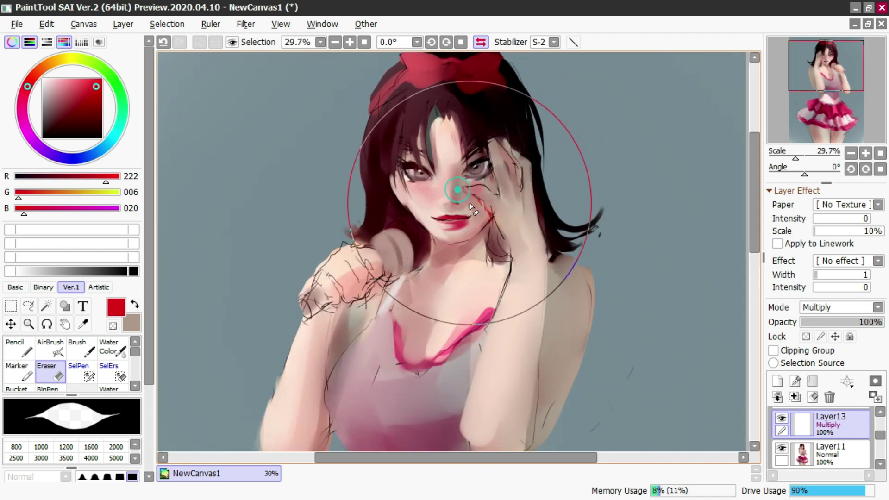
{"action": "key", "text": "c"}
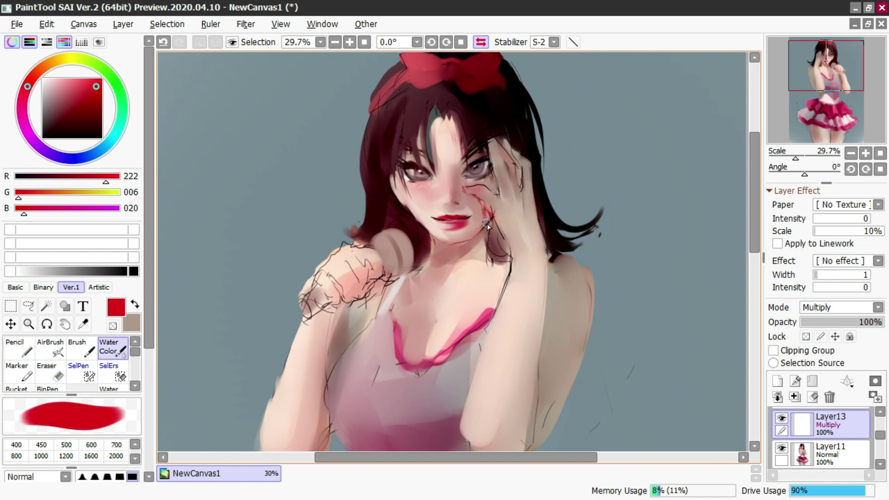
{"action": "key", "text": "h"}
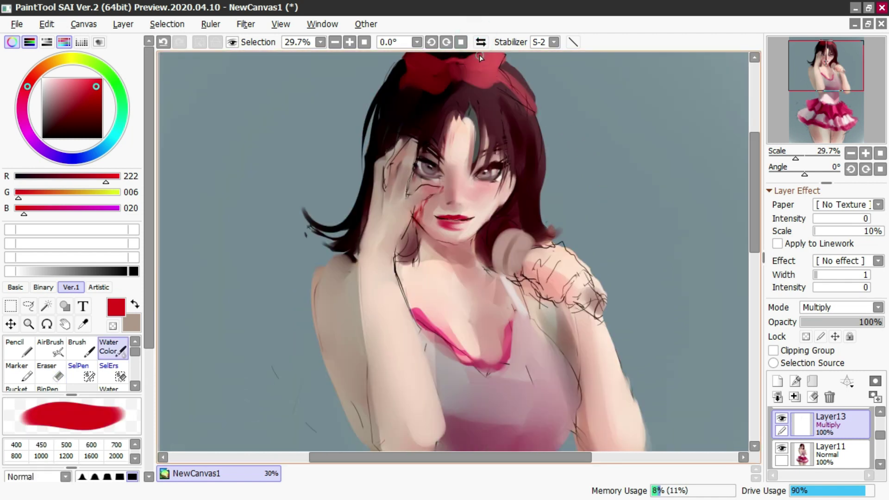
{"action": "scroll", "coordinate": [469, 64], "scroll_direction": "down", "scroll_amount": 4}
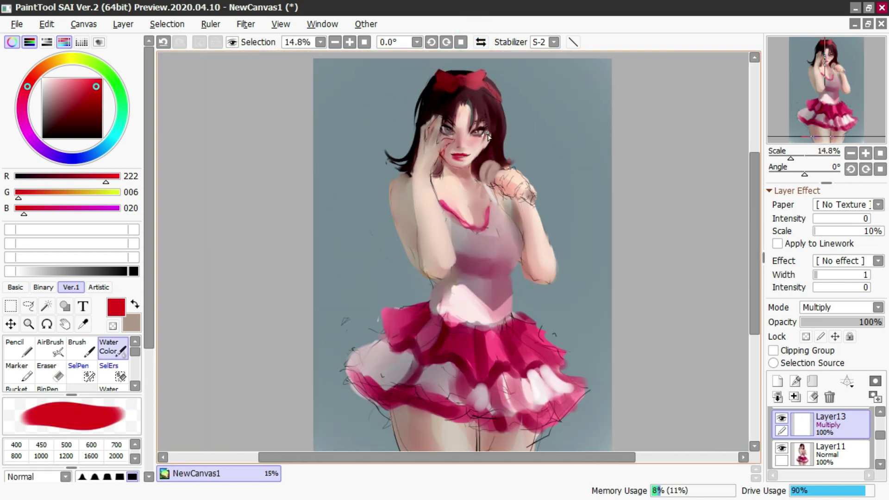
{"action": "scroll", "coordinate": [519, 195], "scroll_direction": "up", "scroll_amount": 3}
Step: Select Layer11 and paint a white highlight on the lower lip with the Pencil
{"action": "left_click", "coordinate": [839, 455]}
{"action": "scroll", "coordinate": [465, 147], "scroll_direction": "up", "scroll_amount": 1}
{"action": "scroll", "coordinate": [470, 139], "scroll_direction": "down", "scroll_amount": 2}
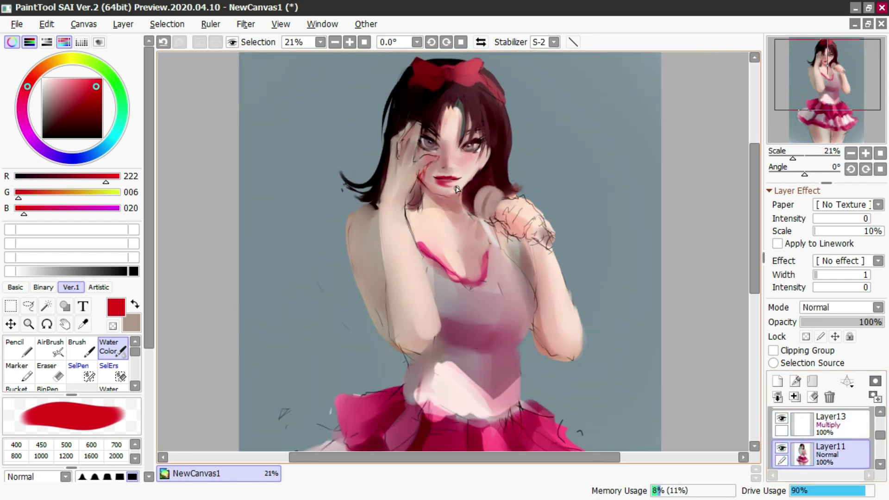
{"action": "scroll", "coordinate": [443, 119], "scroll_direction": "up", "scroll_amount": 3}
{"action": "left_click", "coordinate": [42, 79]}
{"action": "key", "text": "n"}
{"action": "left_click_drag", "start_coordinate": [452, 224], "coordinate": [461, 225]}
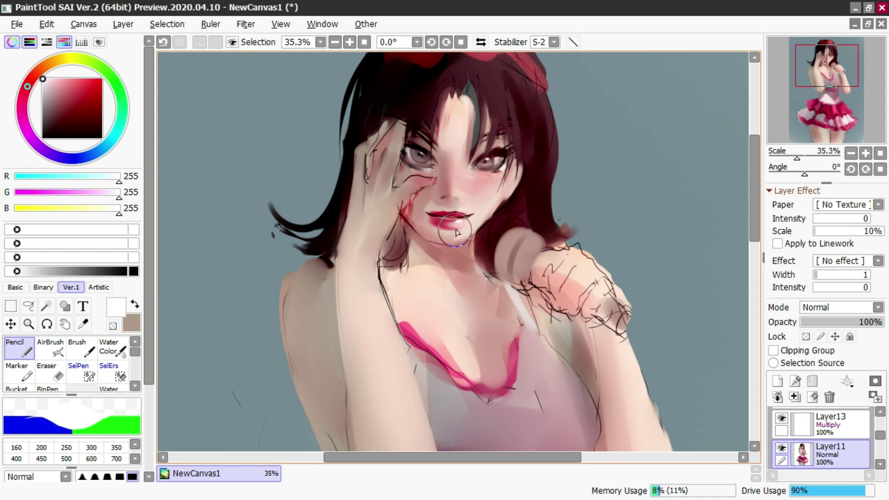
Step: Darken the eye and eyebrow beside the hand with Water Color in sampled near-black tones, flipping the view
{"action": "key", "text": "c"}
{"action": "left_click", "coordinate": [406, 152], "text": "alt"}
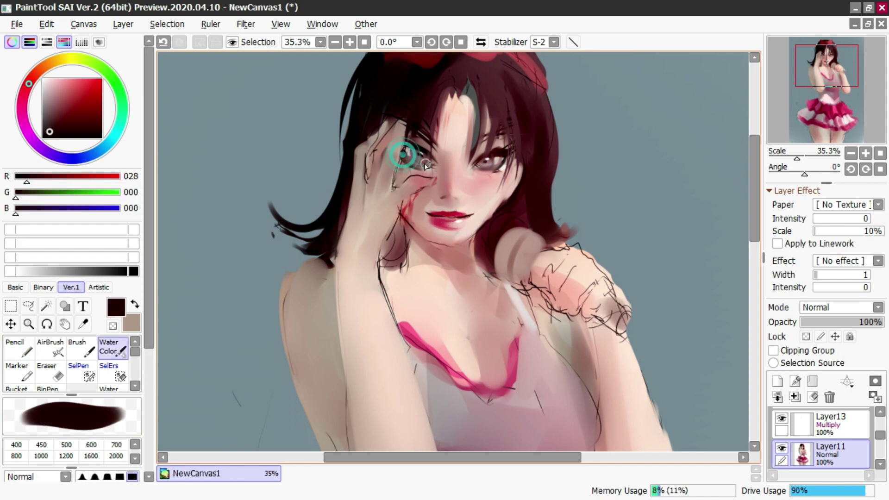
{"action": "left_click_drag", "start_coordinate": [425, 165], "coordinate": [414, 157]}
{"action": "left_click", "coordinate": [413, 154], "text": "alt"}
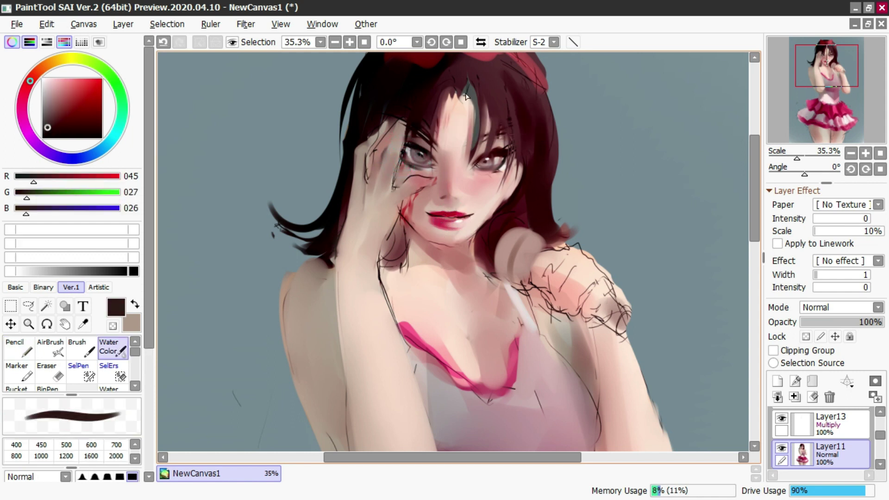
{"action": "left_click", "coordinate": [481, 42]}
{"action": "mouse_move", "coordinate": [470, 125]}
{"action": "left_mouse_down"}
{"action": "mouse_move", "coordinate": [472, 159]}
{"action": "mouse_move", "coordinate": [468, 151]}
{"action": "mouse_move", "coordinate": [482, 141]}
{"action": "left_mouse_up"}
Step: Retouch the brow area and eye beside the hand with sampled skin and dark reddish-brown tones
{"action": "left_click", "coordinate": [468, 153], "text": "alt"}
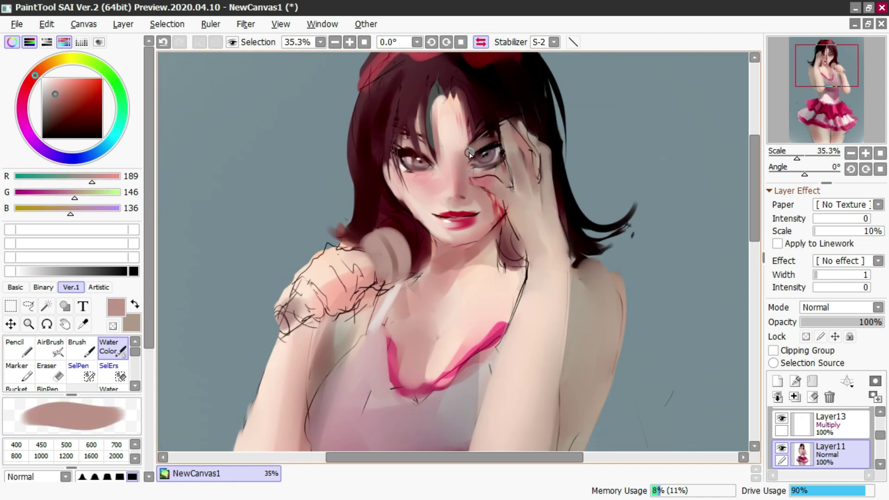
{"action": "left_click", "coordinate": [418, 138], "text": "alt"}
{"action": "left_click", "coordinate": [410, 138], "text": "alt"}
{"action": "key", "text": "n"}
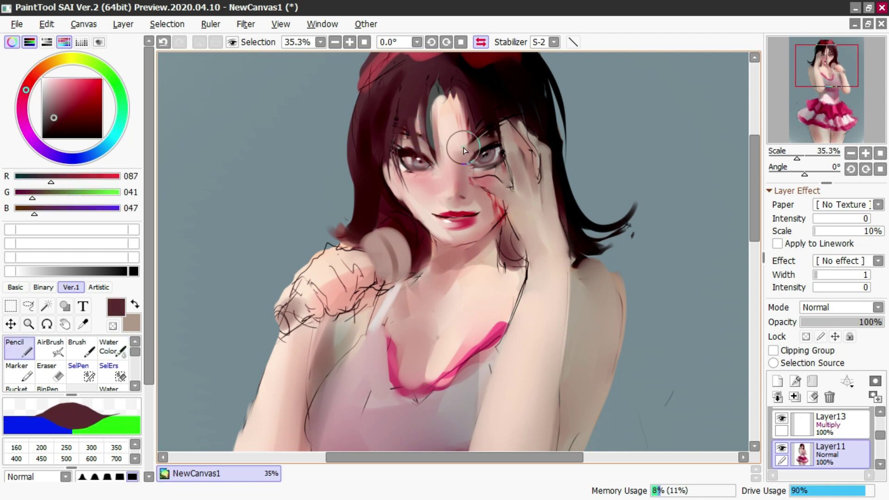
{"action": "key", "text": "c"}
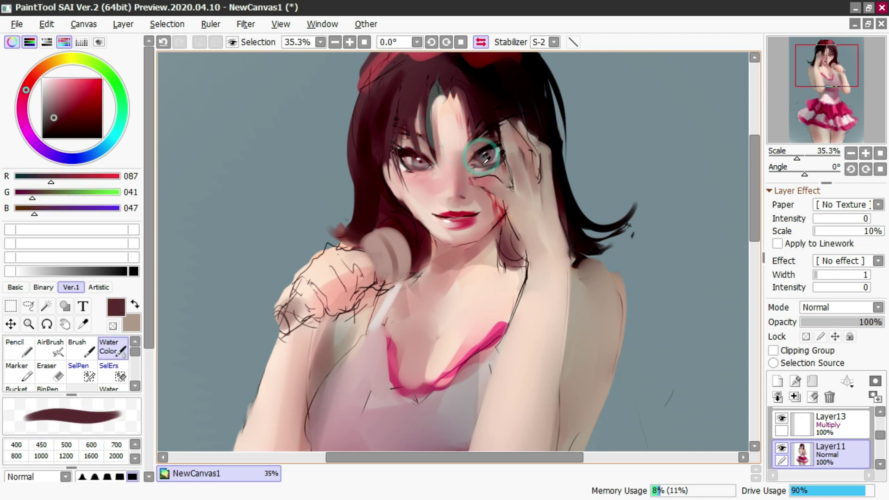
{"action": "left_click", "coordinate": [480, 157], "text": "alt"}
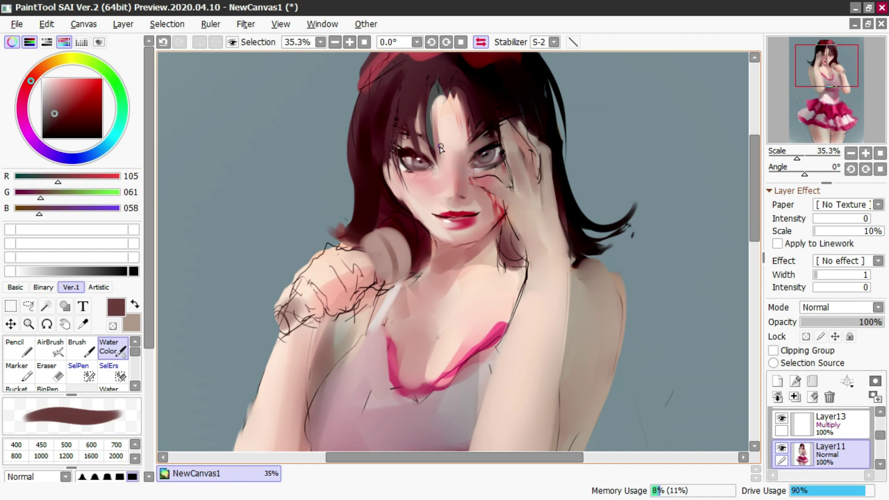
Step: Paste a copy of the figure onto a new layer and hide Layer11
{"action": "scroll", "coordinate": [441, 147], "scroll_direction": "up", "scroll_amount": 3}
{"action": "scroll", "coordinate": [449, 179], "scroll_direction": "down", "scroll_amount": 1}
{"action": "key", "text": "ctrl+v"}
{"action": "scroll", "coordinate": [791, 454], "scroll_direction": "down", "scroll_amount": 1}
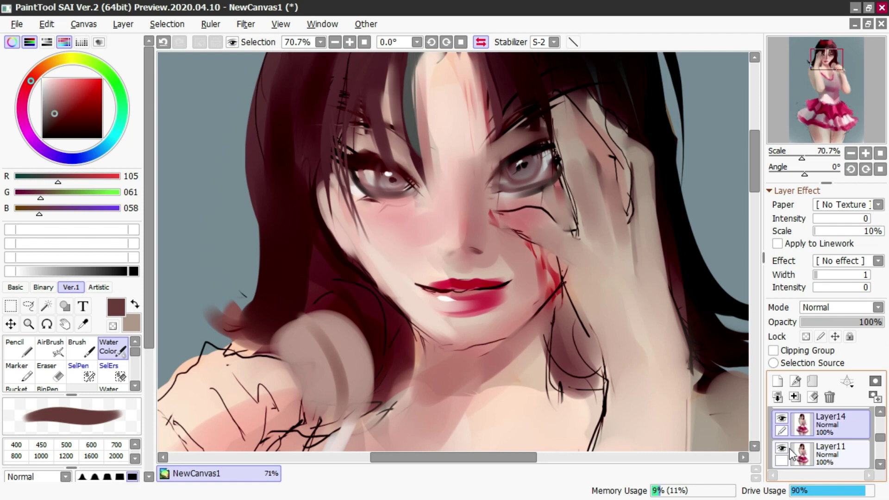
{"action": "left_click", "coordinate": [783, 449]}
Step: Retouch the jaw edge and the hair lock beside the raised hand with Water Color in sampled skin and dark reddish tones
{"action": "key", "text": "bracketleft"}
{"action": "left_click", "coordinate": [543, 323], "text": "alt"}
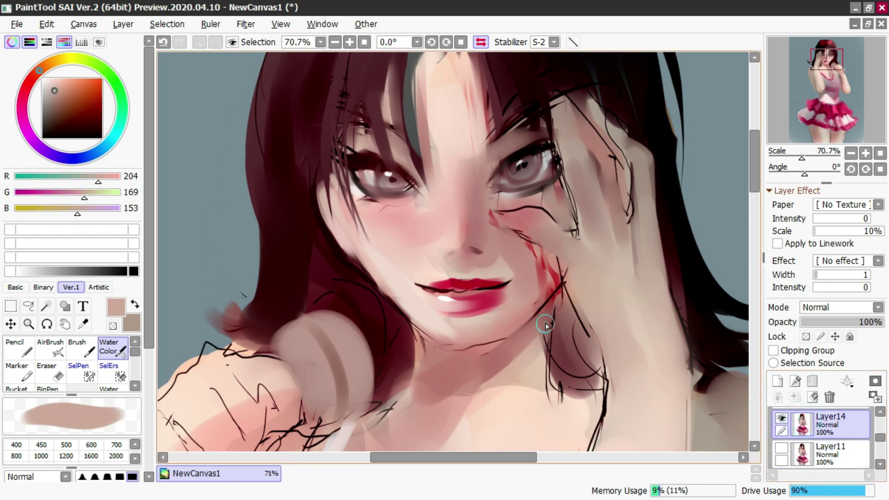
{"action": "left_click", "coordinate": [536, 381], "text": "alt"}
{"action": "left_click_drag", "start_coordinate": [551, 384], "coordinate": [566, 394]}
{"action": "key", "text": "bracketright"}
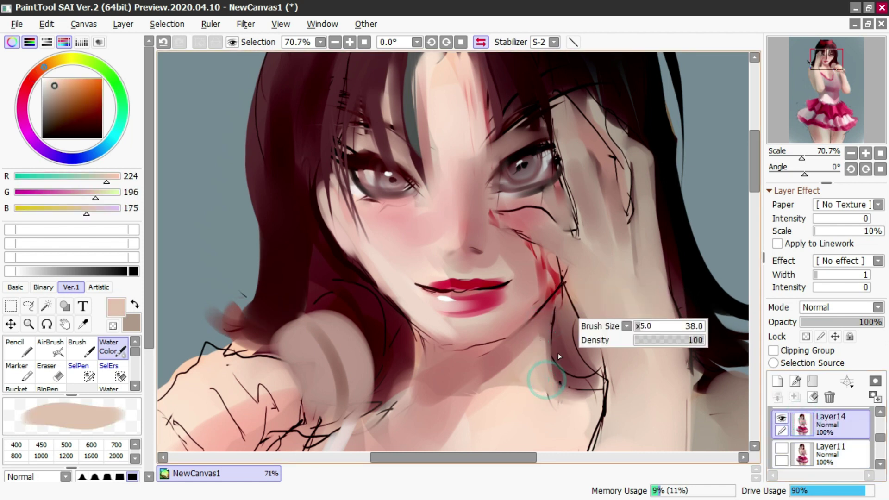
{"action": "left_click", "coordinate": [560, 362], "text": "alt"}
{"action": "left_click_drag", "start_coordinate": [562, 363], "coordinate": [570, 369]}
{"action": "mouse_move", "coordinate": [555, 307]}
{"action": "left_mouse_down"}
{"action": "mouse_move", "coordinate": [562, 288]}
{"action": "mouse_move", "coordinate": [538, 330]}
{"action": "left_mouse_up"}
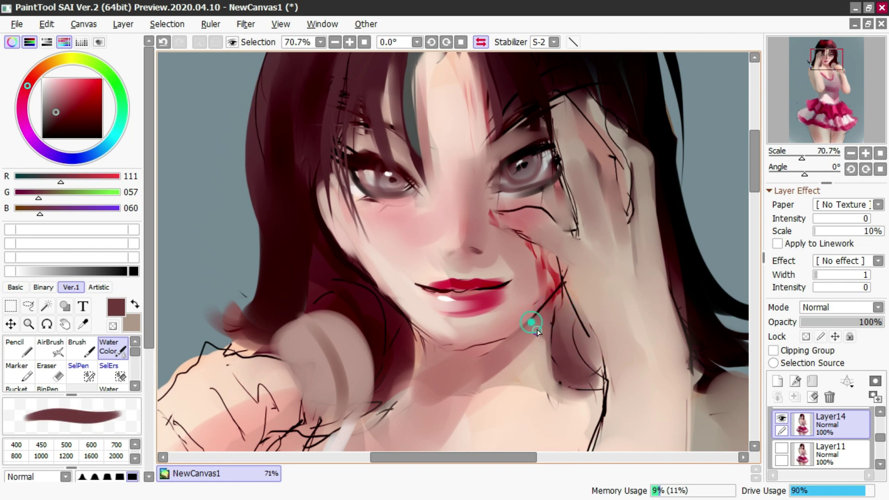
Step: Paint over the sketch lines in the hair between the jaw and the microphone with sampled dark reddish-brown tones
{"action": "left_click", "coordinate": [409, 337], "text": "alt"}
{"action": "left_click_drag", "start_coordinate": [402, 318], "coordinate": [406, 387]}
{"action": "left_click_drag", "start_coordinate": [415, 350], "coordinate": [406, 392]}
{"action": "key", "text": "bracketright"}
{"action": "key", "text": "bracketright"}
{"action": "left_click", "coordinate": [365, 320], "text": "alt"}
{"action": "left_click_drag", "start_coordinate": [374, 324], "coordinate": [353, 295]}
{"action": "left_click_drag", "start_coordinate": [313, 271], "coordinate": [313, 263]}
{"action": "left_click", "coordinate": [383, 163], "text": "alt"}
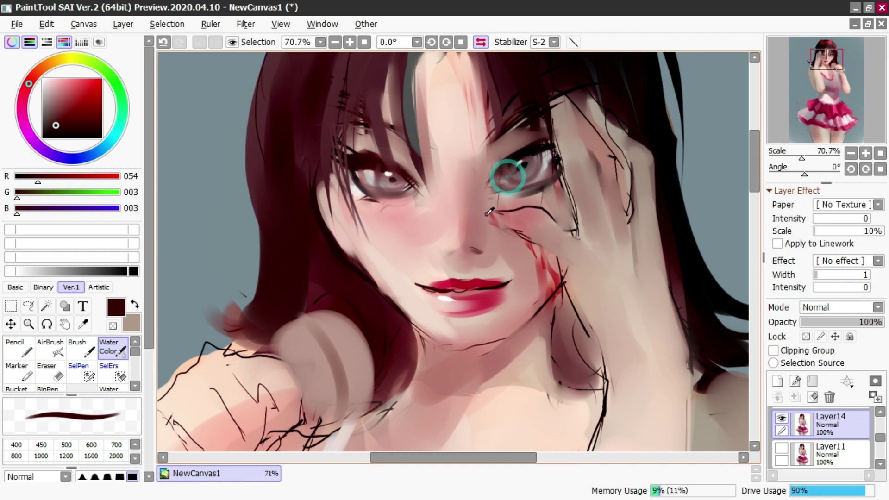
{"action": "left_click", "coordinate": [490, 265], "text": "alt"}
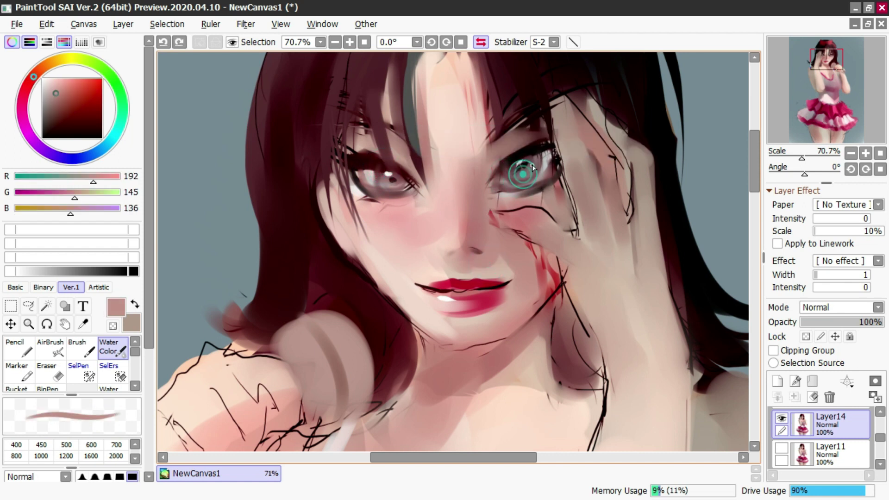
{"action": "key", "text": "ctrl+z"}
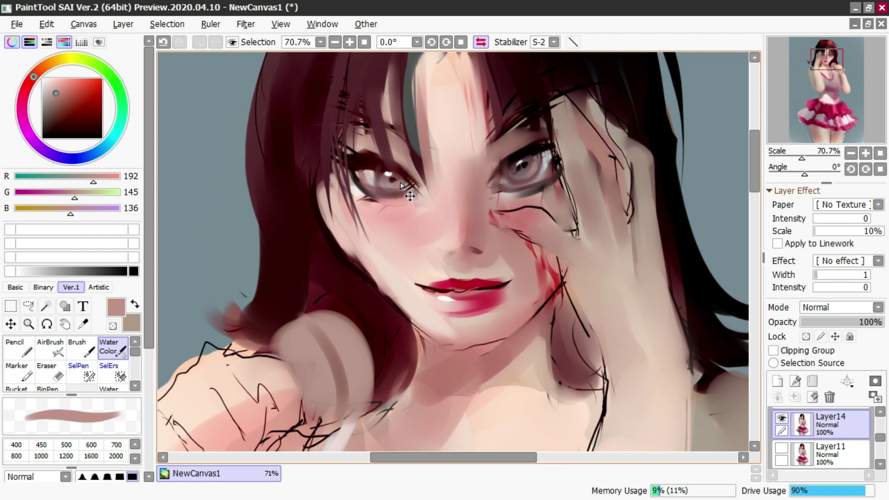
{"action": "key", "text": "b"}
{"action": "left_click", "coordinate": [368, 176], "text": "alt"}
{"action": "mouse_move", "coordinate": [413, 187]}
{"action": "left_mouse_down"}
{"action": "mouse_move", "coordinate": [394, 194]}
{"action": "mouse_move", "coordinate": [408, 190]}
{"action": "left_mouse_up"}
{"action": "key", "text": "ctrl+z"}
Step: Soften the inner eye corners beside the nose with the AirBrush in sampled skin tones, adjusting the brush size
{"action": "key", "text": "bracketleft"}
{"action": "key", "text": "bracketleft"}
{"action": "key", "text": "bracketleft"}
{"action": "key", "text": "bracketleft"}
{"action": "key", "text": "bracketleft"}
{"action": "key", "text": "bracketleft"}
{"action": "key", "text": "bracketleft"}
{"action": "key", "text": "bracketleft"}
{"action": "key", "text": "bracketleft"}
{"action": "left_click", "coordinate": [366, 175], "text": "alt"}
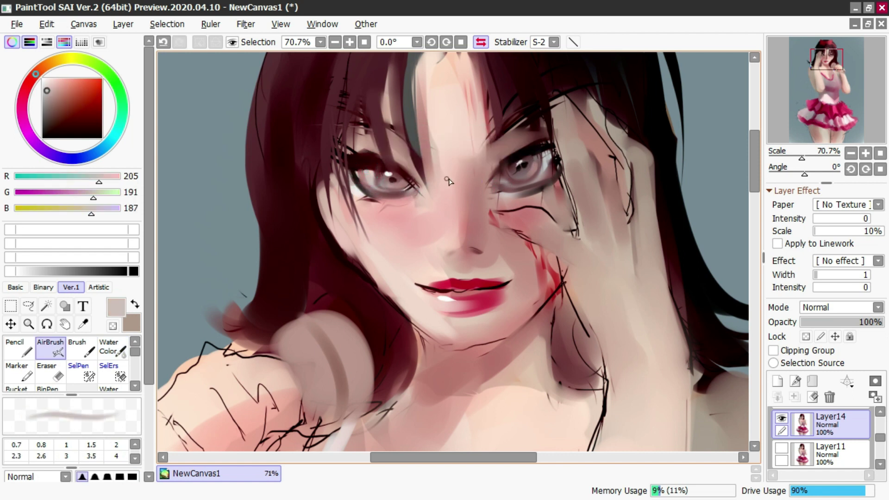
{"action": "key", "text": "bracketright"}
{"action": "key", "text": "bracketright"}
{"action": "key", "text": "bracketright"}
{"action": "key", "text": "bracketright"}
{"action": "key", "text": "bracketright"}
{"action": "key", "text": "bracketright"}
{"action": "right_click", "coordinate": [483, 194]}
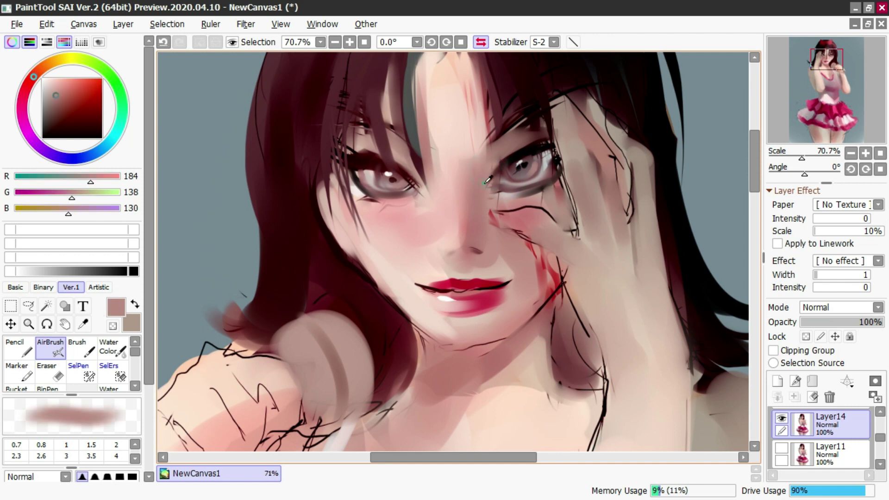
Step: Flip the view and darken the inner corner of the eye beside the hand with the AirBrush in sampled near-black
{"action": "left_click", "coordinate": [481, 42]}
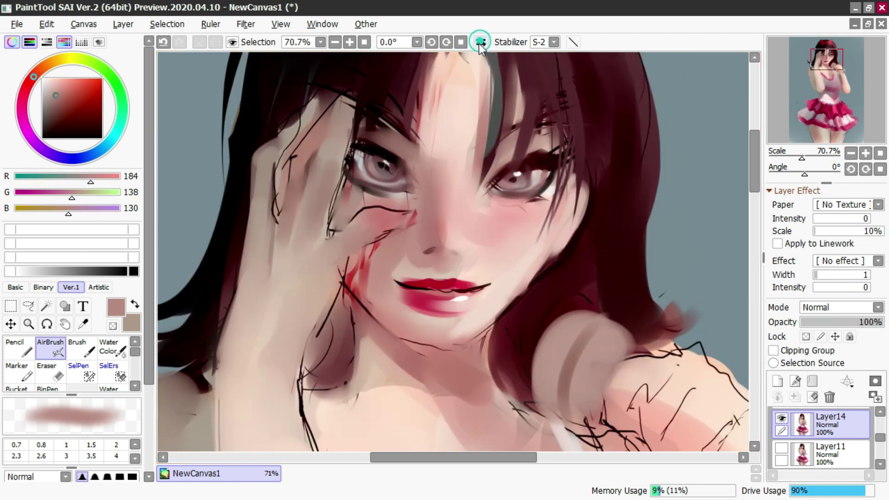
{"action": "left_click", "coordinate": [399, 160], "text": "alt"}
{"action": "right_click", "coordinate": [398, 159]}
{"action": "left_click_drag", "start_coordinate": [398, 158], "coordinate": [418, 182]}
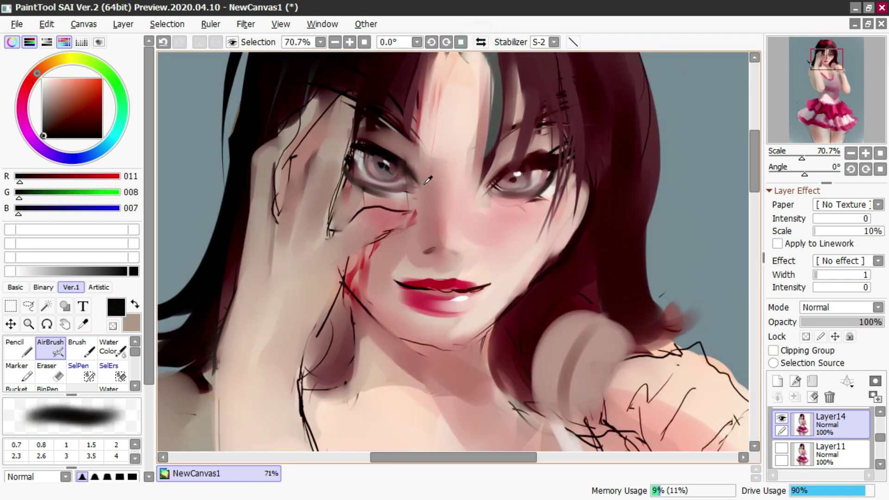
{"action": "right_click", "coordinate": [426, 189]}
{"action": "left_click", "coordinate": [499, 177], "text": "alt"}
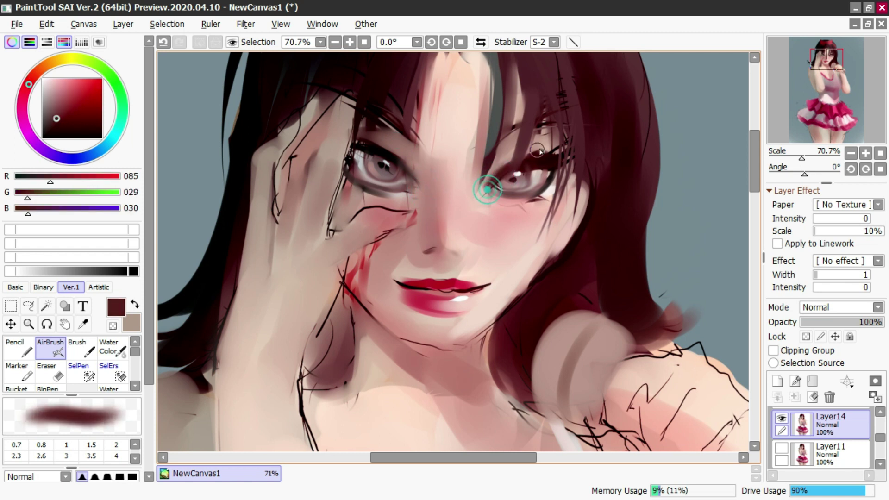
{"action": "key", "text": "ctrl+z"}
{"action": "mouse_move", "coordinate": [548, 166]}
{"action": "left_mouse_down"}
{"action": "mouse_move", "coordinate": [515, 198]}
{"action": "mouse_move", "coordinate": [505, 196]}
{"action": "left_mouse_up"}
{"action": "key", "text": "ctrl+z"}
Step: Blend the cheek below the uncovered eye and the bridge and side of the nose with the AirBrush in sampled skin tones
{"action": "left_click", "coordinate": [492, 198], "text": "alt"}
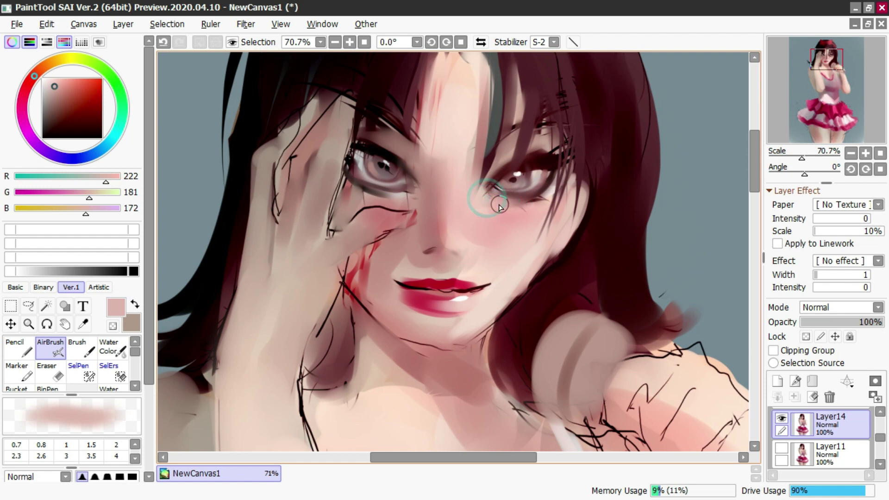
{"action": "left_click", "coordinate": [481, 196], "text": "alt"}
{"action": "left_click_drag", "start_coordinate": [503, 208], "coordinate": [521, 208]}
{"action": "mouse_move", "coordinate": [485, 201]}
{"action": "left_mouse_down"}
{"action": "mouse_move", "coordinate": [510, 216]}
{"action": "mouse_move", "coordinate": [487, 218]}
{"action": "mouse_move", "coordinate": [510, 230]}
{"action": "left_mouse_up"}
{"action": "mouse_move", "coordinate": [459, 214]}
{"action": "left_mouse_down"}
{"action": "mouse_move", "coordinate": [448, 216]}
{"action": "mouse_move", "coordinate": [458, 242]}
{"action": "left_mouse_up"}
{"action": "left_click", "coordinate": [457, 242], "text": "alt"}
{"action": "mouse_move", "coordinate": [448, 170]}
{"action": "left_mouse_down"}
{"action": "mouse_move", "coordinate": [451, 229]}
{"action": "mouse_move", "coordinate": [463, 157]}
{"action": "mouse_move", "coordinate": [459, 246]}
{"action": "left_mouse_up"}
{"action": "left_click", "coordinate": [454, 174], "text": "alt"}
{"action": "left_click", "coordinate": [427, 237], "text": "alt"}
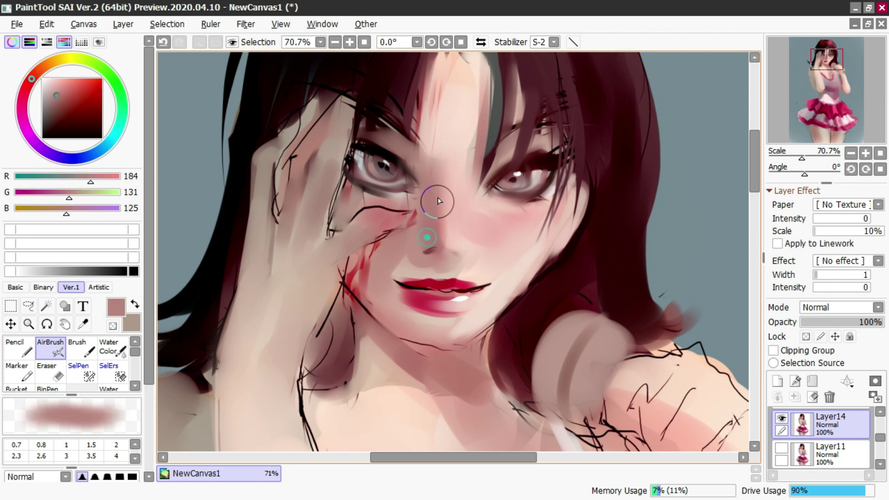
{"action": "left_click", "coordinate": [406, 246], "text": "alt"}
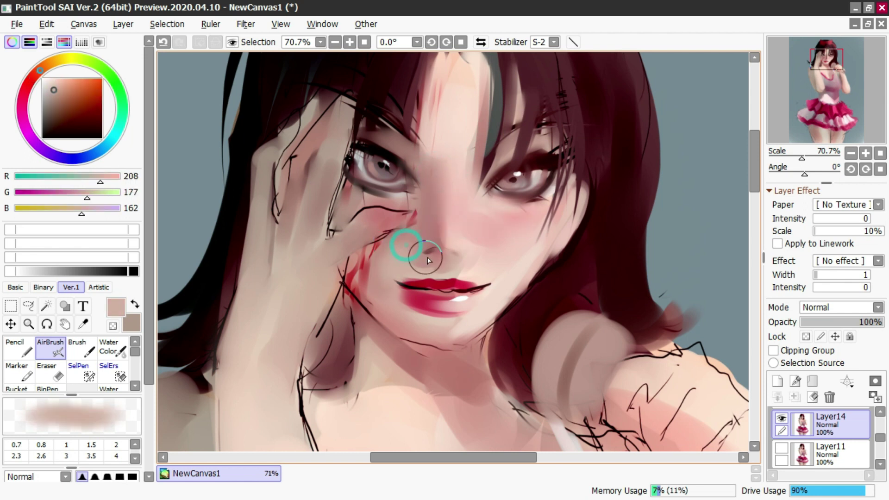
Step: Flip the view back and lighten the white of the eye beside the hand with Water Color in a sampled light grey
{"action": "left_click", "coordinate": [484, 45]}
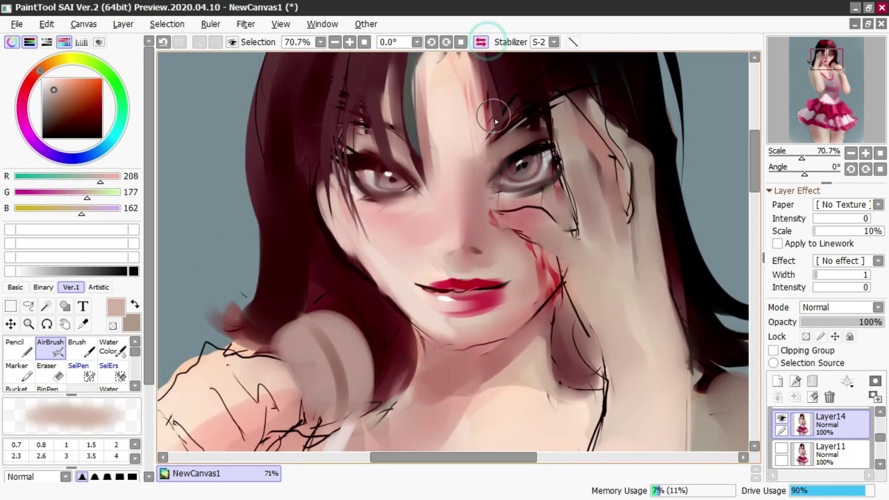
{"action": "key", "text": "c"}
{"action": "left_click", "coordinate": [546, 153], "text": "alt"}
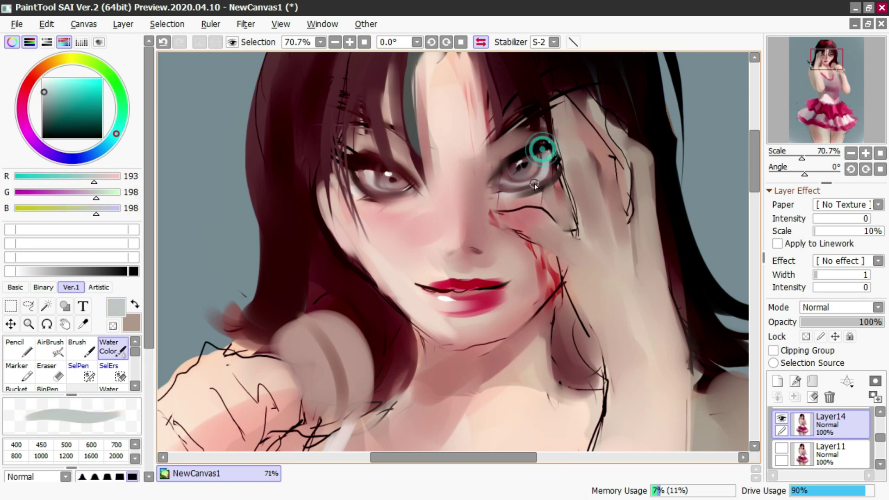
{"action": "mouse_move", "coordinate": [533, 150]}
{"action": "left_mouse_down"}
{"action": "mouse_move", "coordinate": [541, 173]}
{"action": "mouse_move", "coordinate": [545, 156]}
{"action": "mouse_move", "coordinate": [537, 175]}
{"action": "left_mouse_up"}
{"action": "mouse_move", "coordinate": [552, 154]}
{"action": "left_mouse_down"}
{"action": "mouse_move", "coordinate": [538, 178]}
{"action": "mouse_move", "coordinate": [515, 186]}
{"action": "mouse_move", "coordinate": [540, 190]}
{"action": "mouse_move", "coordinate": [532, 186]}
{"action": "left_mouse_up"}
Step: Tint the lower lid of the eye on the microphone side with the AirBrush in the sampled lip red
{"action": "left_click", "coordinate": [468, 283], "text": "alt"}
{"action": "key", "text": "b"}
{"action": "key", "text": "ctrl+z"}
{"action": "mouse_move", "coordinate": [359, 181]}
{"action": "left_mouse_down"}
{"action": "mouse_move", "coordinate": [391, 199]}
{"action": "mouse_move", "coordinate": [413, 194]}
{"action": "left_mouse_up"}
{"action": "key", "text": "ctrl+z"}
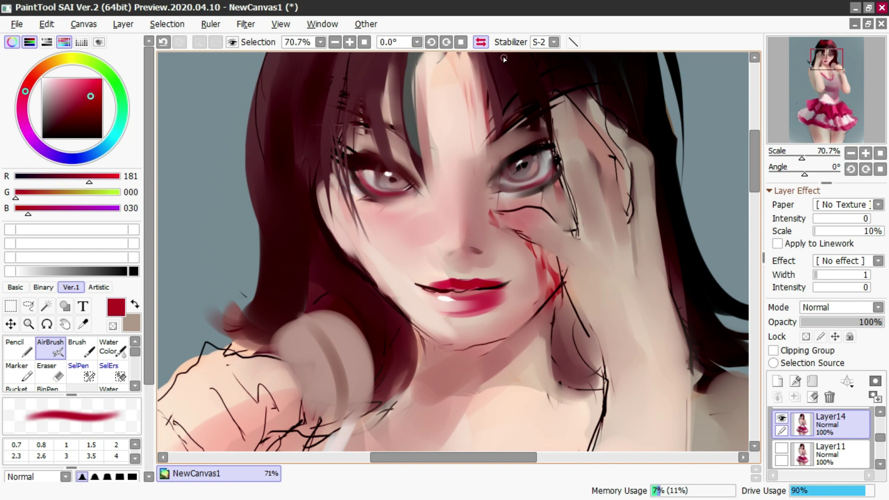
Step: Flip the view and touch up the lower lids of both eyes with the AirBrush in sampled near-black
{"action": "left_click", "coordinate": [480, 42]}
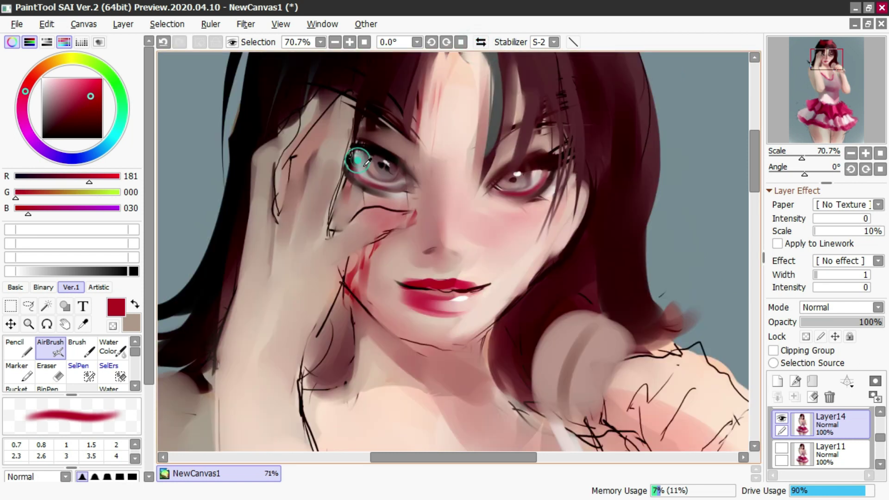
{"action": "left_click", "coordinate": [380, 180], "text": "alt"}
{"action": "left_click", "coordinate": [364, 154], "text": "alt"}
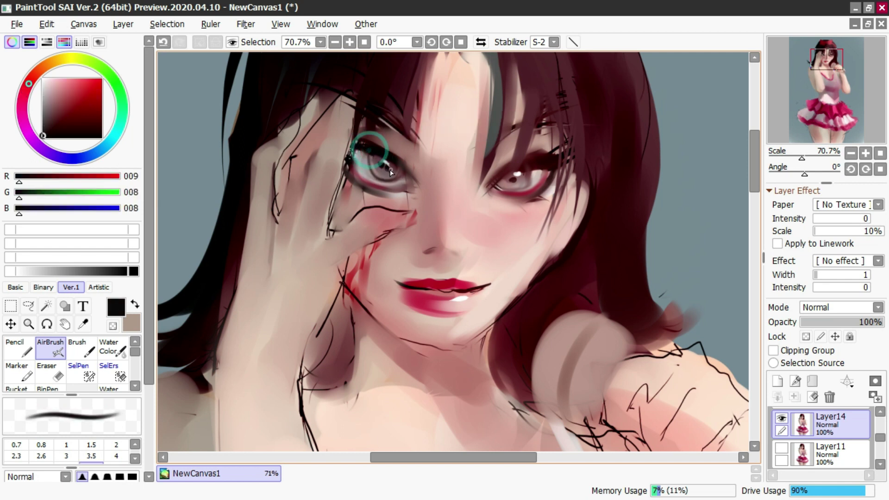
{"action": "left_click_drag", "start_coordinate": [397, 180], "coordinate": [387, 180]}
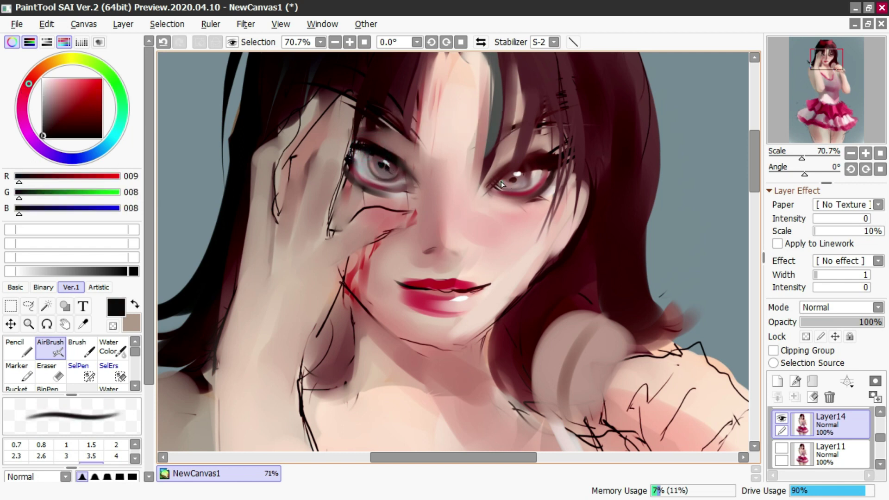
{"action": "left_click_drag", "start_coordinate": [503, 194], "coordinate": [506, 186]}
Step: Shade the eye beside the hand with the AirBrush in a sampled mauve-grey, with the view flipped back
{"action": "left_click", "coordinate": [383, 173], "text": "alt"}
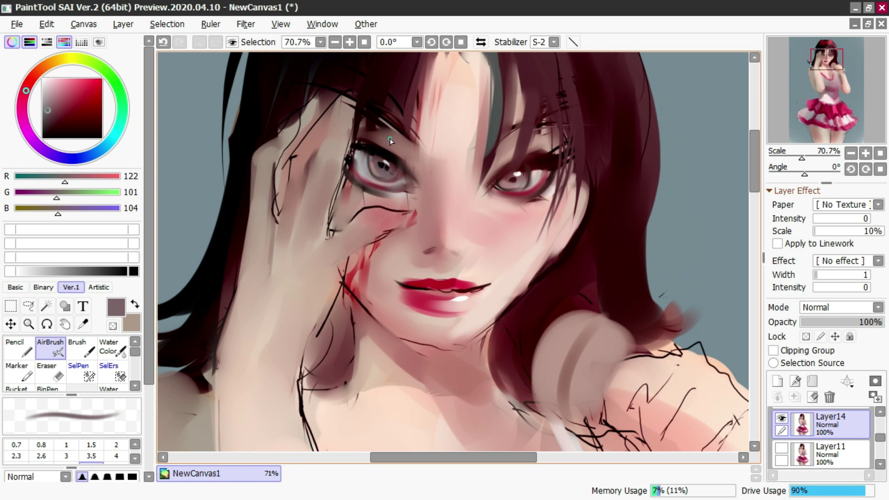
{"action": "left_click", "coordinate": [480, 42]}
{"action": "left_click_drag", "start_coordinate": [531, 160], "coordinate": [537, 172]}
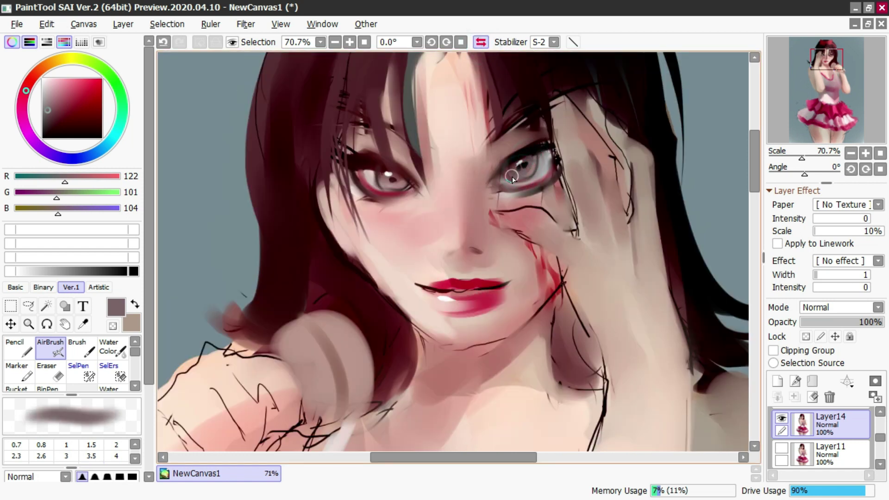
{"action": "right_click", "coordinate": [505, 163]}
{"action": "right_click", "coordinate": [456, 149]}
{"action": "right_click", "coordinate": [496, 157]}
{"action": "left_click_drag", "start_coordinate": [490, 173], "coordinate": [513, 151]}
{"action": "key", "text": "ctrl+z"}
Step: Lighten the skin at the inner corner of the eye beside the hand with Water Color in a sampled pale forehead tone
{"action": "key", "text": "c"}
{"action": "left_click", "coordinate": [447, 132], "text": "alt"}
{"action": "key", "text": "ctrl+z"}
{"action": "key", "text": "ctrl+z"}
{"action": "key", "text": "ctrl+z"}
{"action": "left_click", "coordinate": [493, 173]}
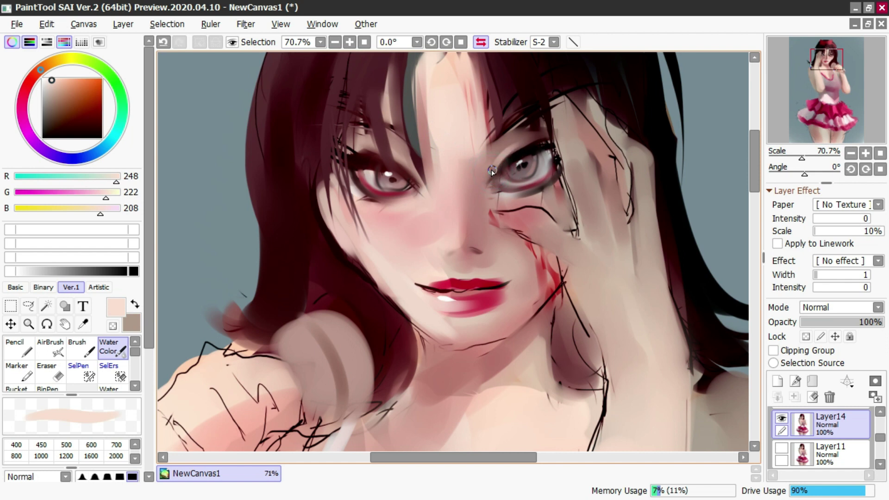
{"action": "mouse_move", "coordinate": [430, 178]}
{"action": "left_mouse_down"}
{"action": "mouse_move", "coordinate": [394, 153]}
{"action": "mouse_move", "coordinate": [419, 174]}
{"action": "left_mouse_up"}
{"action": "key", "text": "ctrl+z"}
Step: Flip the view and retouch the lid and inner corner of the eye beside the hand with sampled skin tones
{"action": "scroll", "coordinate": [441, 124], "scroll_direction": "down", "scroll_amount": 2}
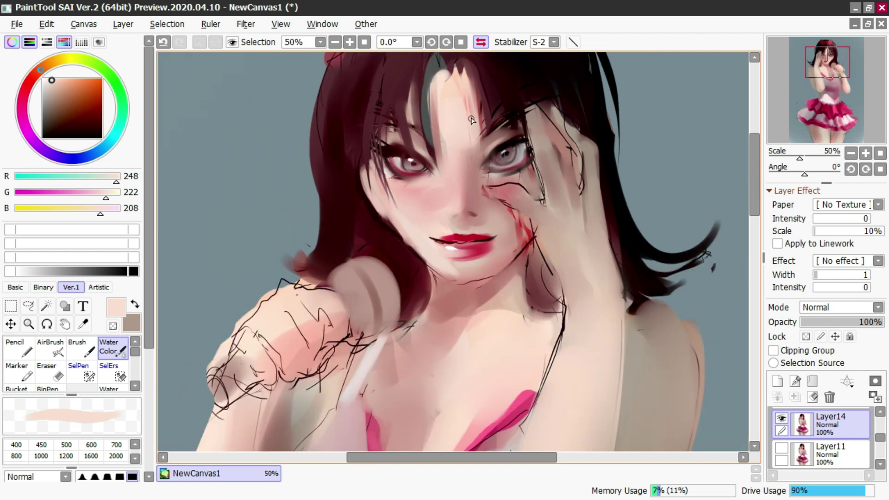
{"action": "left_click", "coordinate": [481, 42]}
{"action": "scroll", "coordinate": [446, 132], "scroll_direction": "up", "scroll_amount": 1}
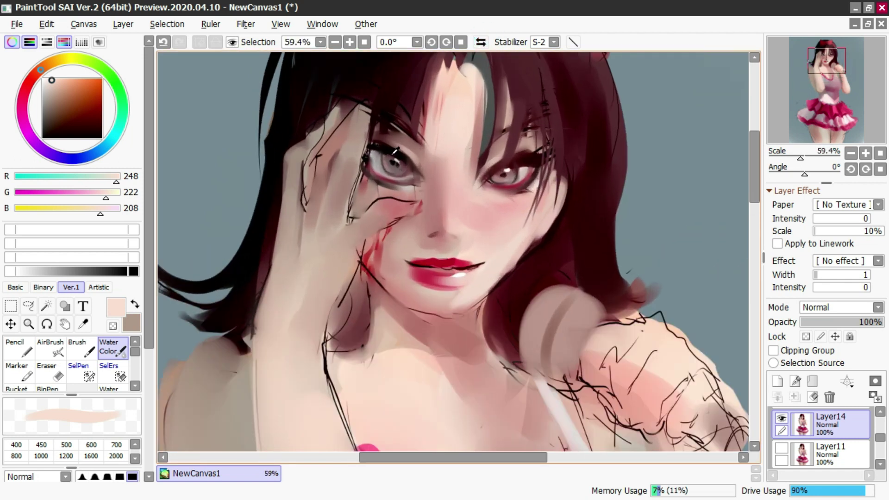
{"action": "left_click", "coordinate": [394, 151], "text": "alt"}
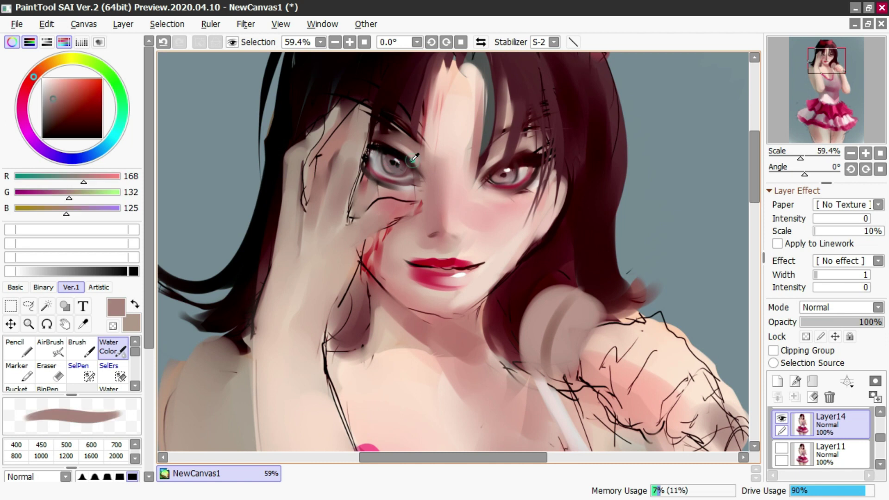
{"action": "left_click", "coordinate": [415, 159], "text": "alt"}
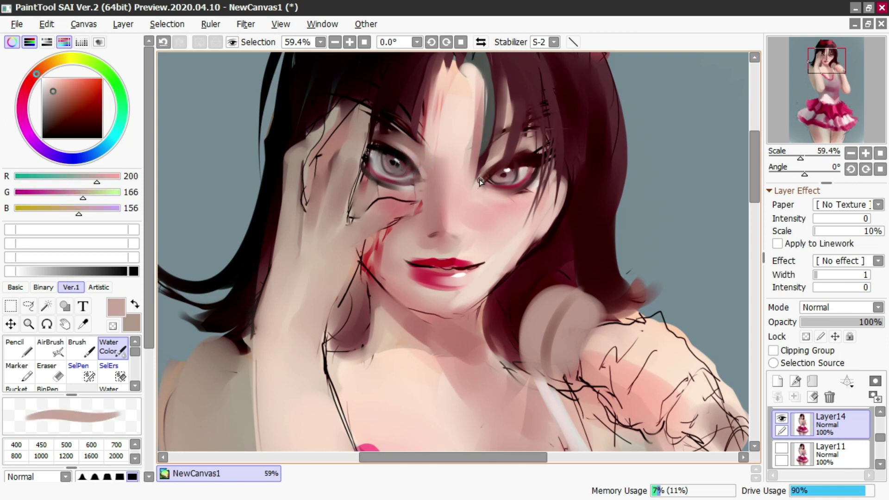
{"action": "left_click", "coordinate": [519, 172], "text": "alt"}
{"action": "left_click", "coordinate": [521, 171], "text": "alt"}
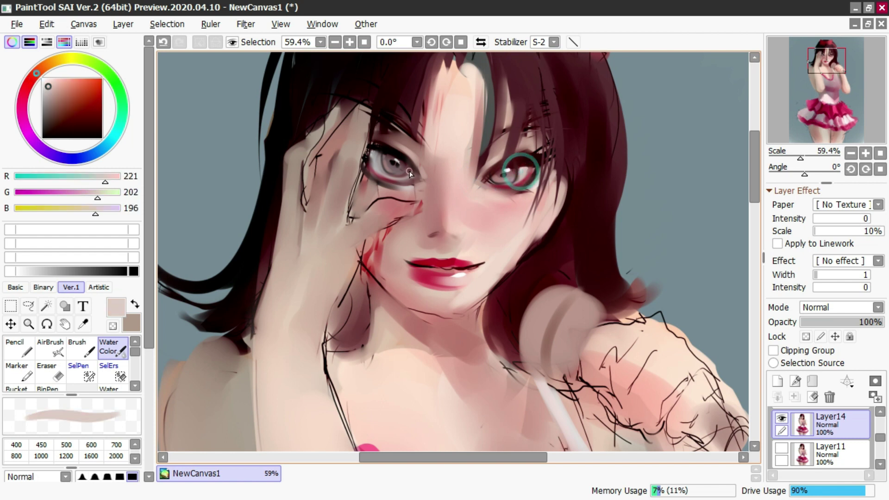
{"action": "left_click", "coordinate": [409, 164], "text": "alt"}
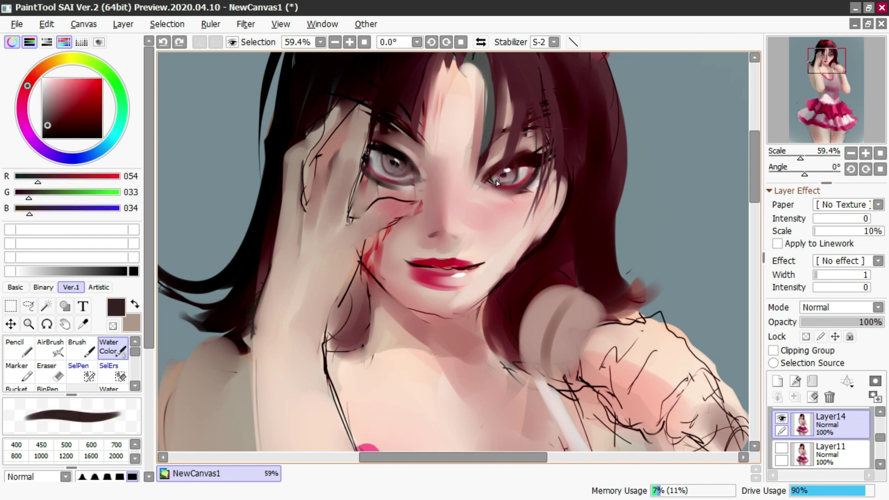
{"action": "left_click", "coordinate": [507, 183], "text": "alt"}
{"action": "left_click_drag", "start_coordinate": [490, 183], "coordinate": [532, 178]}
{"action": "key", "text": "ctrl+z"}
{"action": "left_click", "coordinate": [522, 168]}
{"action": "left_click", "coordinate": [511, 166], "text": "alt"}
{"action": "left_click", "coordinate": [516, 167], "text": "alt"}
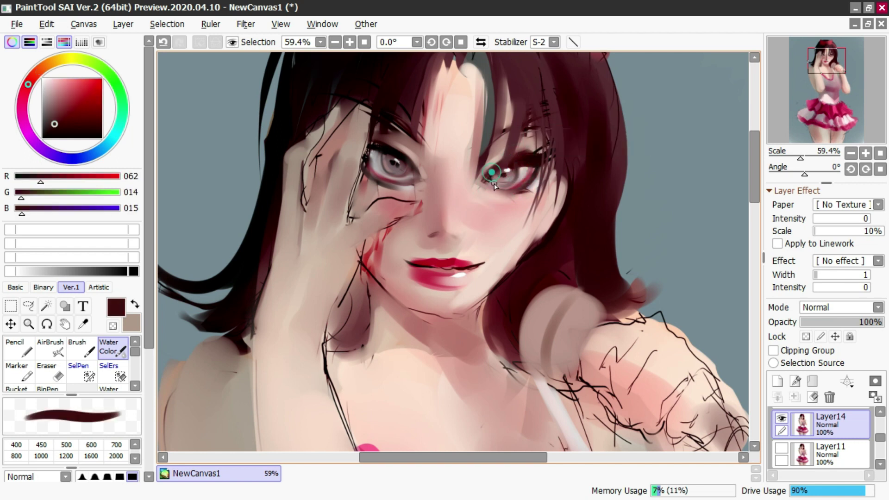
{"action": "key", "text": "ctrl+z"}
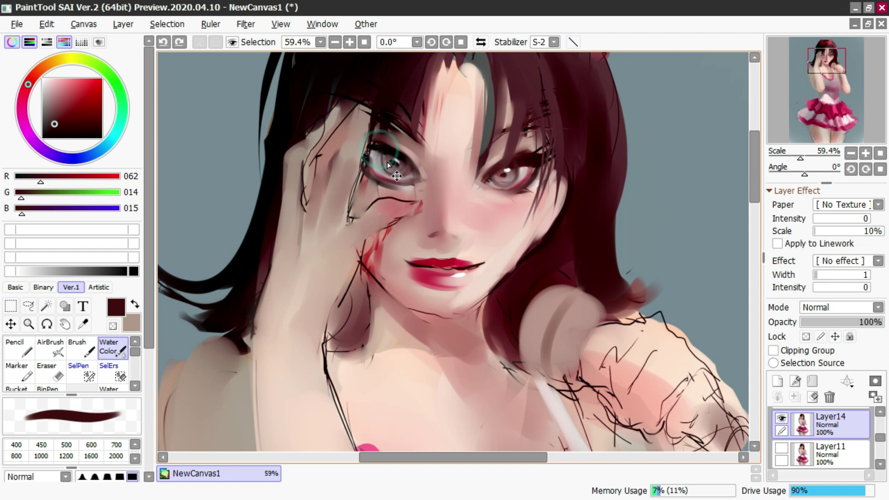
{"action": "key", "text": "ctrl+z"}
Step: Deepen the iris of the eye beside the hand with Water Color in dark reddish-brown, flipping the view back midway
{"action": "mouse_move", "coordinate": [383, 156]}
{"action": "left_mouse_down"}
{"action": "mouse_move", "coordinate": [384, 174]}
{"action": "mouse_move", "coordinate": [392, 164]}
{"action": "mouse_move", "coordinate": [381, 149]}
{"action": "left_mouse_up"}
{"action": "left_click", "coordinate": [481, 41]}
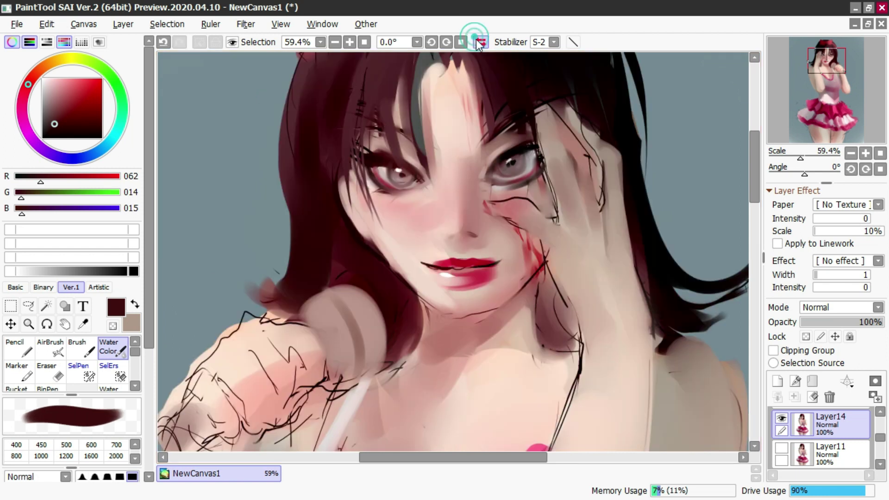
{"action": "left_click_drag", "start_coordinate": [517, 169], "coordinate": [504, 167]}
{"action": "right_click", "coordinate": [528, 169]}
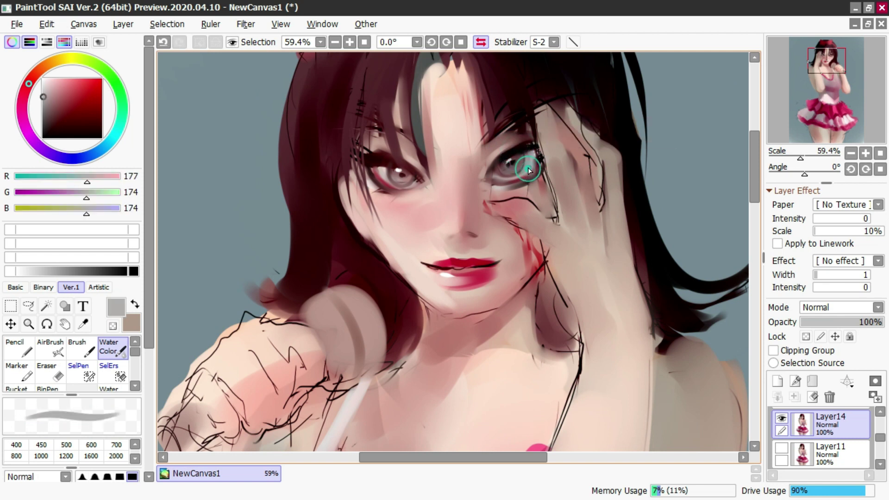
Step: Refine the iris of the eye beside the hand with a smaller AirBrush in a colour sampled from the upper part of the eye
{"action": "key", "text": "v"}
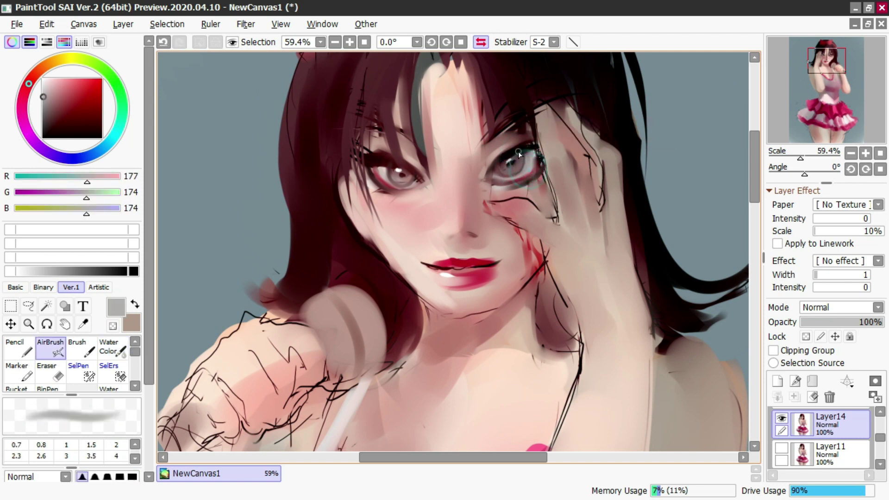
{"action": "left_click", "coordinate": [518, 151], "text": "alt"}
{"action": "key", "text": "bracketleft"}
{"action": "key", "text": "bracketleft"}
{"action": "key", "text": "bracketleft"}
{"action": "key", "text": "bracketleft"}
{"action": "key", "text": "ctrl+z"}
{"action": "mouse_move", "coordinate": [504, 159]}
{"action": "left_mouse_down"}
{"action": "mouse_move", "coordinate": [532, 150]}
{"action": "mouse_move", "coordinate": [500, 163]}
{"action": "left_mouse_up"}
Step: Try highlighting the bridge of the nose with a larger Water Color brush in a pale tone sampled from the forehead
{"action": "key", "text": "c"}
{"action": "key", "text": "bracketright"}
{"action": "left_click", "coordinate": [443, 142], "text": "alt"}
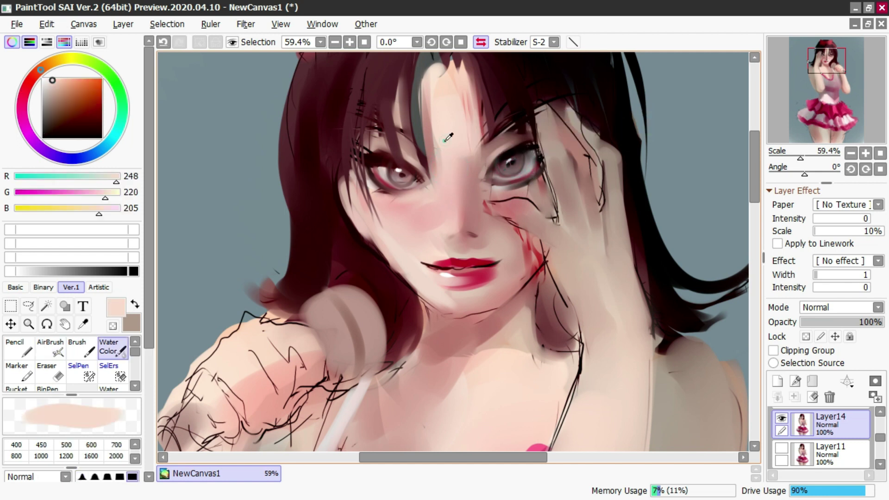
{"action": "left_click_drag", "start_coordinate": [445, 187], "coordinate": [446, 230]}
{"action": "key", "text": "ctrl+z"}
{"action": "left_click", "coordinate": [445, 229], "text": "alt"}
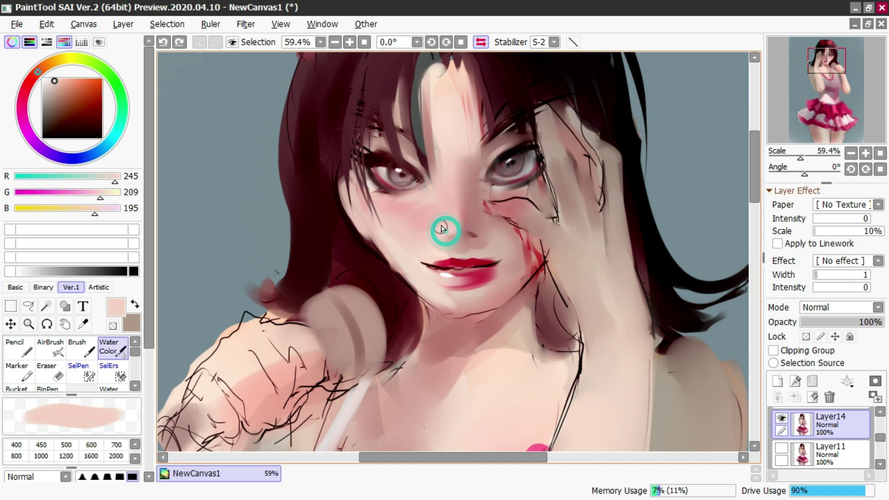
Step: Toggle Layer10's visibility and merge Layer10, Layer13 and Layer14 into a single Layer10
{"action": "left_click", "coordinate": [447, 210], "text": "ctrl+shift"}
{"action": "left_click", "coordinate": [782, 417]}
{"action": "left_click", "coordinate": [782, 416]}
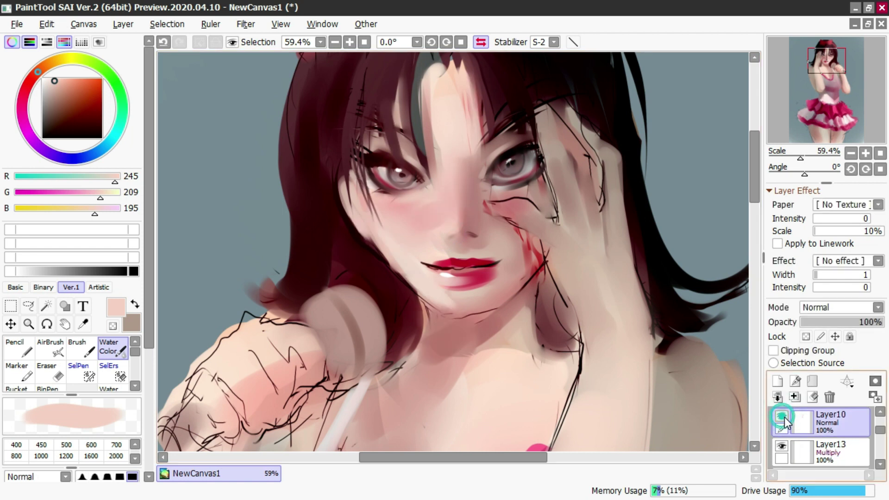
{"action": "scroll", "coordinate": [807, 452], "scroll_direction": "down", "scroll_amount": 1}
{"action": "left_click", "coordinate": [805, 454]}
{"action": "scroll", "coordinate": [805, 454], "scroll_direction": "down", "scroll_amount": 2}
Step: Retouch the nose bridge and forehead with Water Color in a sampled pale forehead tone and flip the view
{"action": "left_click", "coordinate": [447, 137], "text": "alt"}
{"action": "left_click_drag", "start_coordinate": [448, 162], "coordinate": [448, 216]}
{"action": "key", "text": "ctrl+z"}
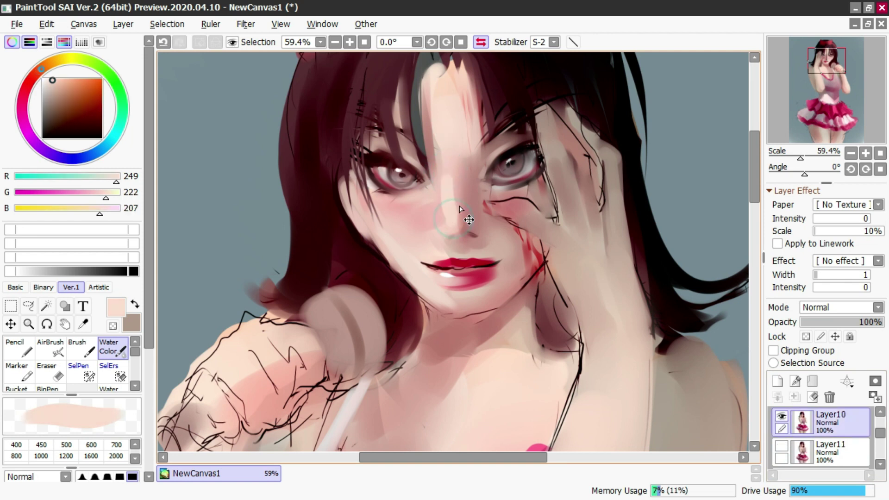
{"action": "left_click", "coordinate": [453, 129]}
{"action": "left_click", "coordinate": [480, 41]}
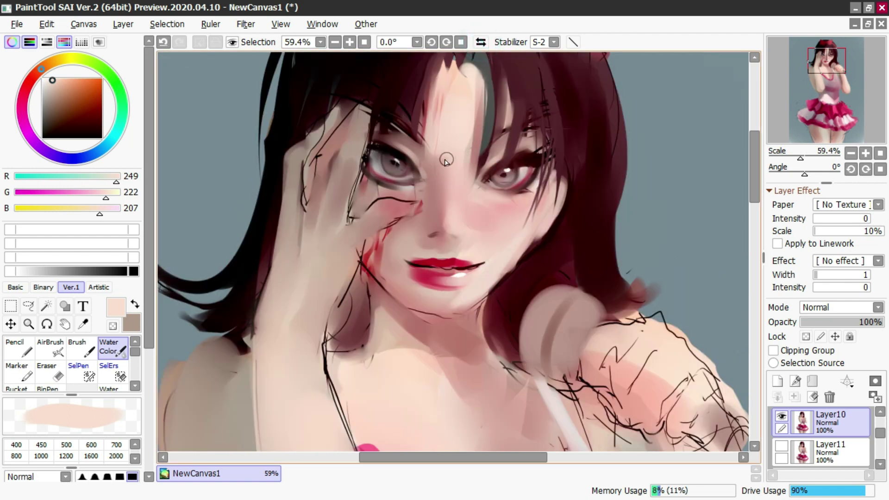
Step: Darken the outline of the eye beside the hand with the Pencil in a sampled near-black, undoing stray strokes and flipping the view
{"action": "left_click", "coordinate": [366, 164], "text": "alt"}
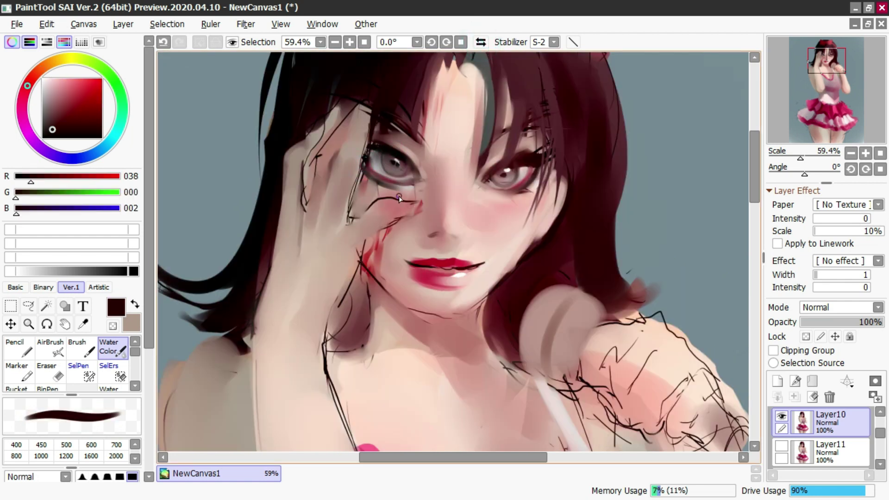
{"action": "left_click", "coordinate": [371, 160], "text": "alt"}
{"action": "key", "text": "n"}
{"action": "mouse_move", "coordinate": [401, 157]}
{"action": "left_mouse_down"}
{"action": "mouse_move", "coordinate": [353, 136]}
{"action": "mouse_move", "coordinate": [391, 154]}
{"action": "mouse_move", "coordinate": [360, 144]}
{"action": "mouse_move", "coordinate": [413, 183]}
{"action": "left_mouse_up"}
{"action": "key", "text": "ctrl+z"}
{"action": "left_click", "coordinate": [393, 152], "text": "alt"}
{"action": "key", "text": "ctrl+z"}
{"action": "left_click_drag", "start_coordinate": [365, 152], "coordinate": [418, 183]}
{"action": "mouse_move", "coordinate": [369, 148]}
{"action": "left_mouse_down"}
{"action": "mouse_move", "coordinate": [437, 181]}
{"action": "mouse_move", "coordinate": [419, 183]}
{"action": "left_mouse_up"}
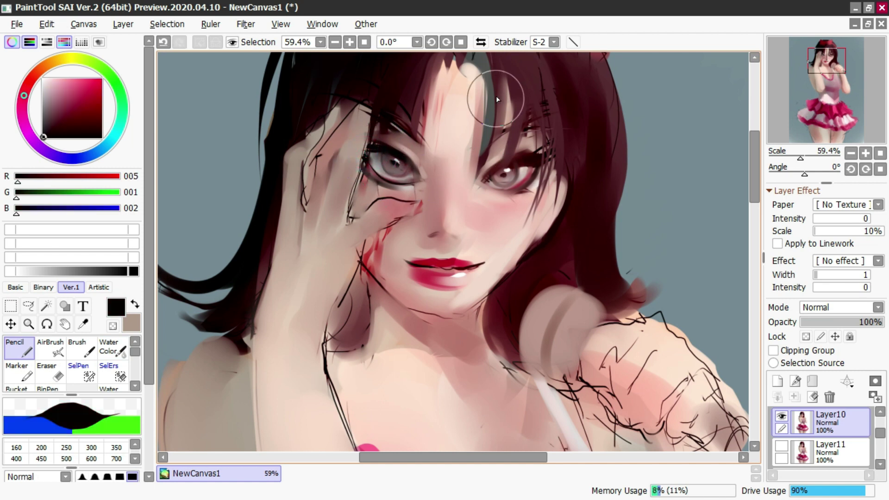
{"action": "left_click", "coordinate": [481, 42]}
{"action": "key", "text": "ctrl+z"}
Step: Touch up the highlights and whites of both eyes with Water Color in tones sampled from the nose and the opposite eye
{"action": "key", "text": "c"}
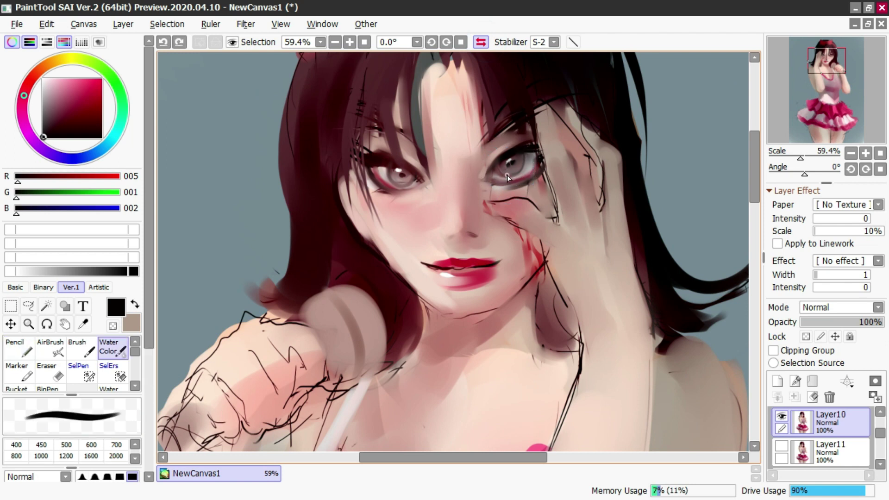
{"action": "left_click", "coordinate": [453, 220], "text": "alt"}
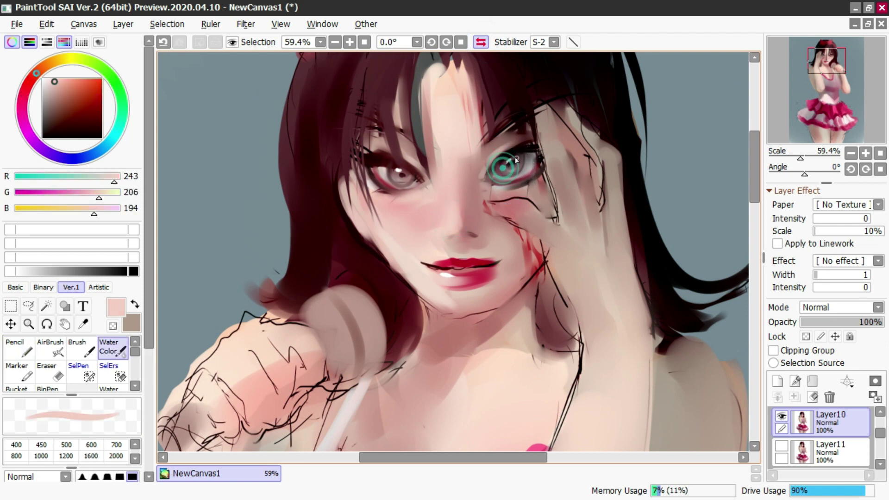
{"action": "key", "text": "ctrl+z"}
{"action": "left_click_drag", "start_coordinate": [398, 180], "coordinate": [406, 175]}
{"action": "left_click", "coordinate": [389, 165], "text": "alt"}
{"action": "left_click", "coordinate": [382, 171], "text": "alt"}
{"action": "left_click", "coordinate": [382, 172], "text": "alt"}
{"action": "left_click", "coordinate": [383, 171], "text": "alt"}
{"action": "mouse_move", "coordinate": [394, 187]}
{"action": "left_mouse_down"}
{"action": "mouse_move", "coordinate": [390, 177]}
{"action": "mouse_move", "coordinate": [396, 183]}
{"action": "left_mouse_up"}
{"action": "key", "text": "ctrl+z"}
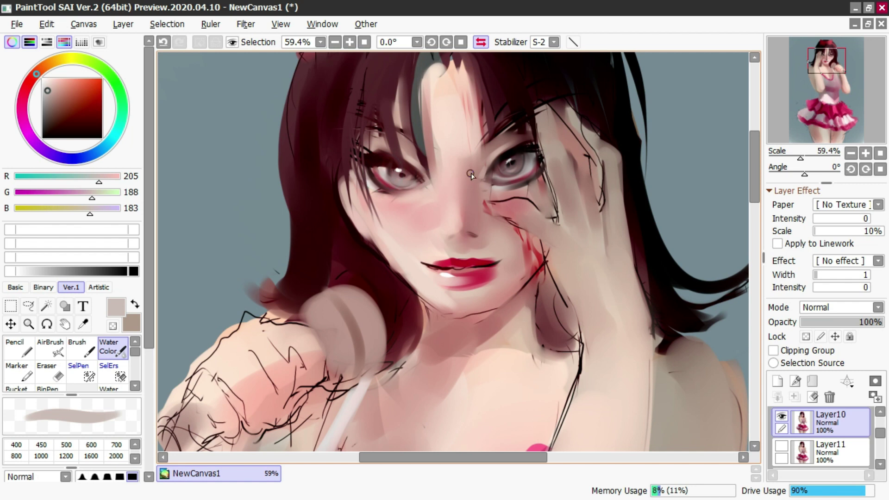
Step: Rework the outer corner and lower lash line of the eye beside the hand in sampled dark reddish browns, flipping the view
{"action": "left_click", "coordinate": [521, 175], "text": "alt"}
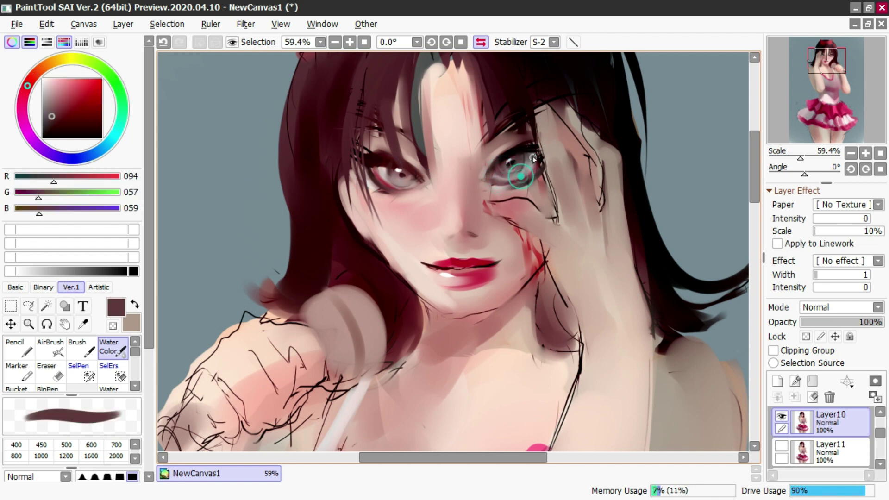
{"action": "left_click", "coordinate": [529, 150], "text": "alt"}
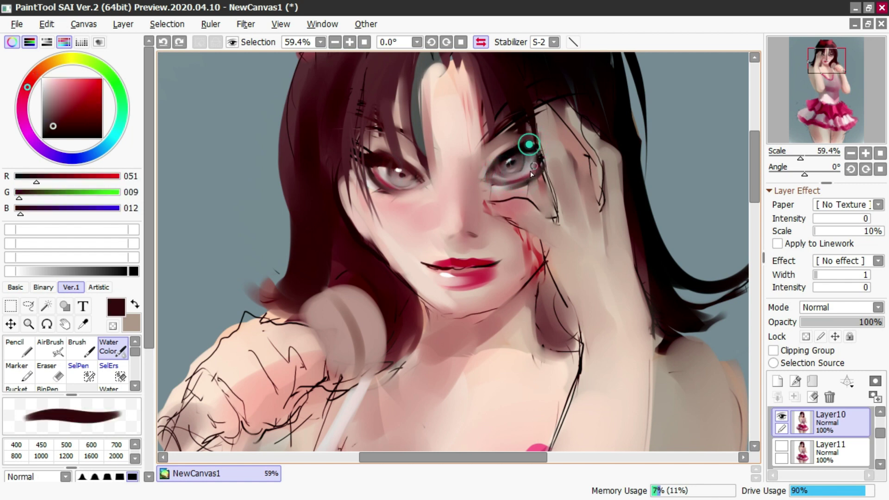
{"action": "left_click", "coordinate": [481, 42]}
{"action": "left_click_drag", "start_coordinate": [371, 164], "coordinate": [390, 185]}
{"action": "key", "text": "ctrl+z"}
{"action": "left_click_drag", "start_coordinate": [372, 167], "coordinate": [397, 186]}
Step: Blend sampled skin tones beneath the eye beside the hand and over the sketch line along the adjacent finger
{"action": "left_click", "coordinate": [417, 198], "text": "alt"}
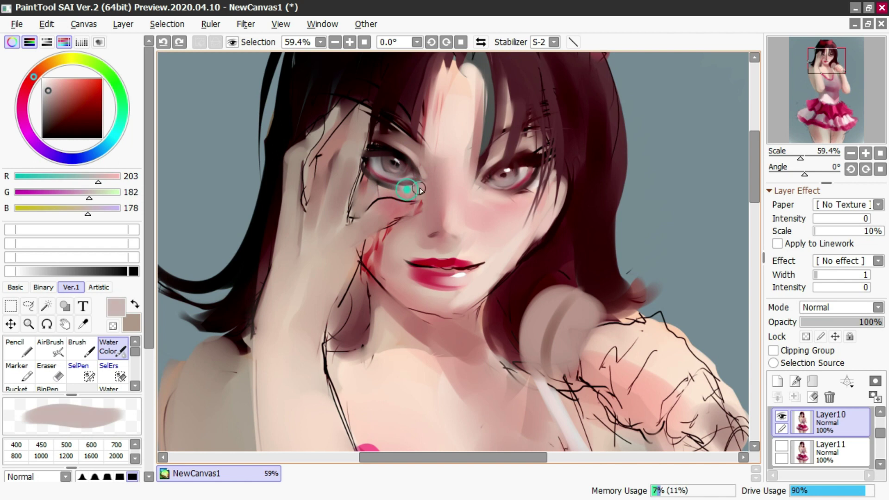
{"action": "left_click", "coordinate": [387, 194], "text": "alt"}
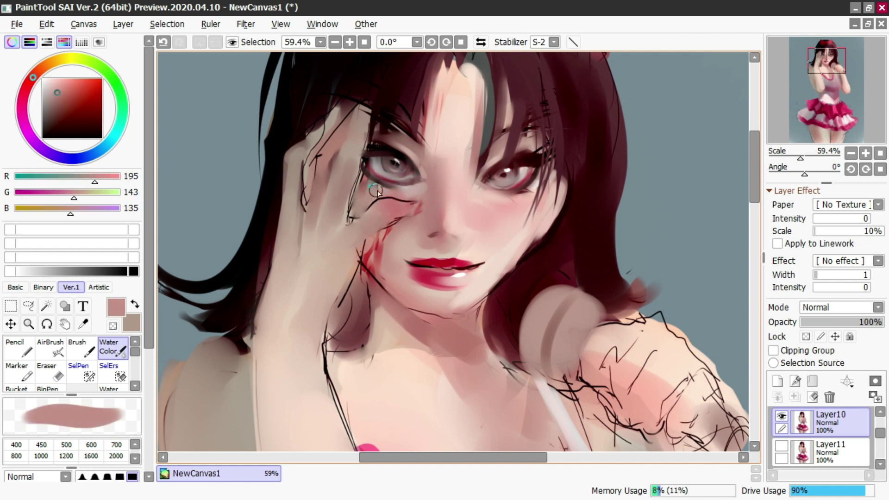
{"action": "left_click", "coordinate": [365, 183], "text": "alt"}
{"action": "left_click_drag", "start_coordinate": [349, 216], "coordinate": [358, 228]}
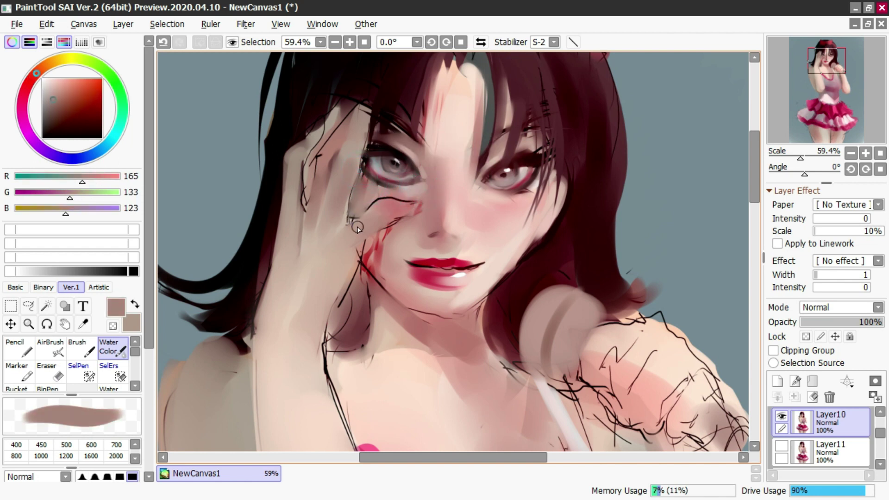
Step: Rework the red shading between the raised hand and the cheek with Water Color in sampled dark reds, adjusting the brush size
{"action": "left_click", "coordinate": [360, 262], "text": "alt"}
{"action": "left_click", "coordinate": [360, 263], "text": "alt"}
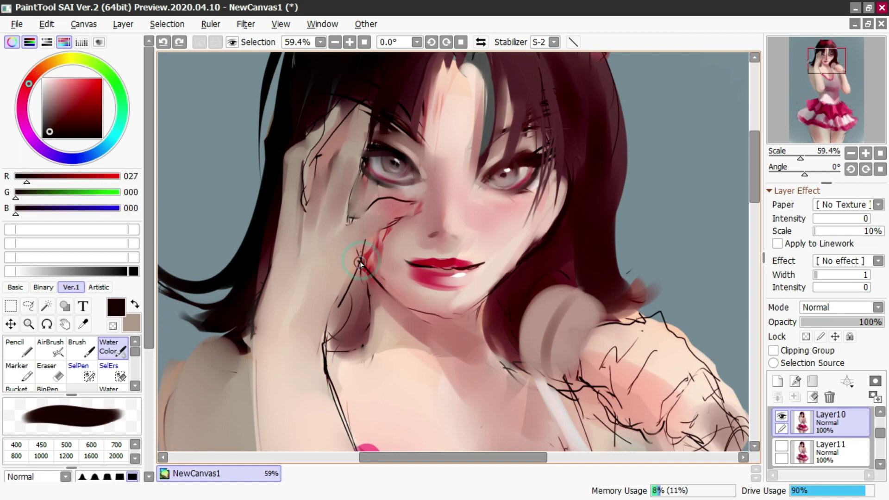
{"action": "left_click", "coordinate": [368, 257], "text": "alt"}
{"action": "left_click_drag", "start_coordinate": [374, 248], "coordinate": [365, 264]}
{"action": "left_click", "coordinate": [371, 257], "text": "alt"}
{"action": "mouse_move", "coordinate": [376, 233]}
{"action": "left_mouse_down"}
{"action": "mouse_move", "coordinate": [363, 252]}
{"action": "mouse_move", "coordinate": [388, 227]}
{"action": "left_mouse_up"}
{"action": "key", "text": "bracketright"}
{"action": "key", "text": "bracketright"}
{"action": "key", "text": "bracketright"}
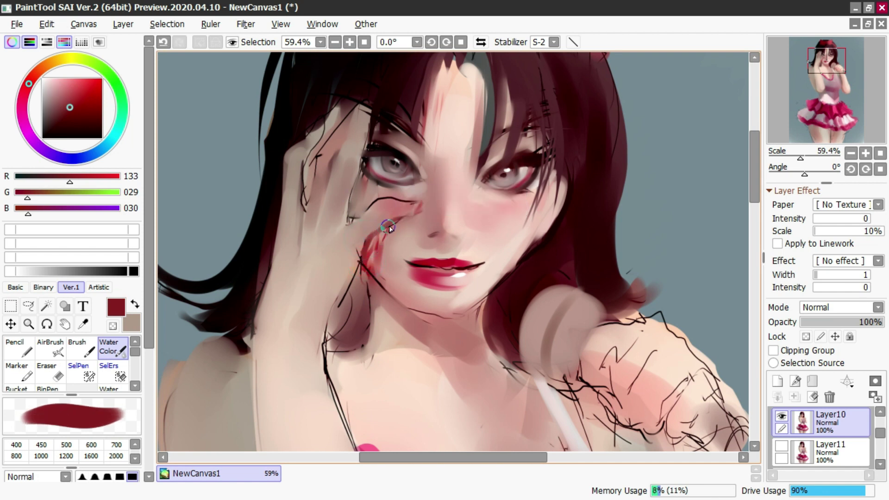
{"action": "key", "text": "bracketleft"}
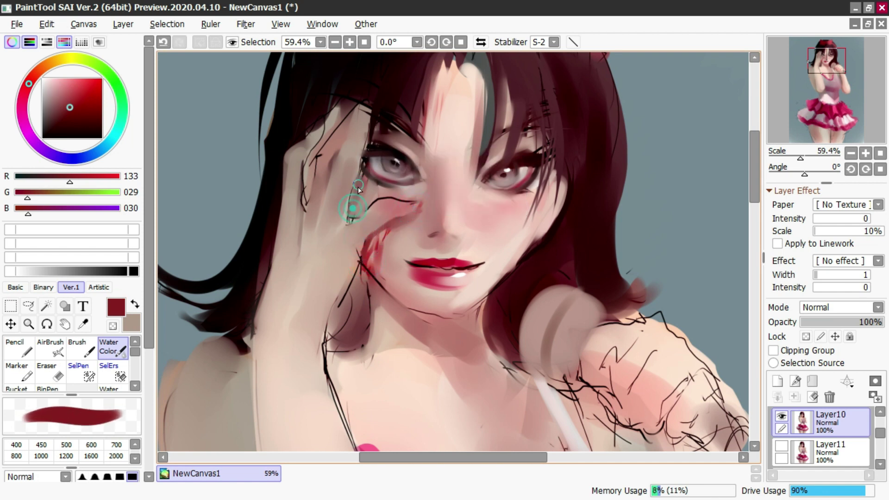
{"action": "left_click", "coordinate": [370, 195], "text": "alt"}
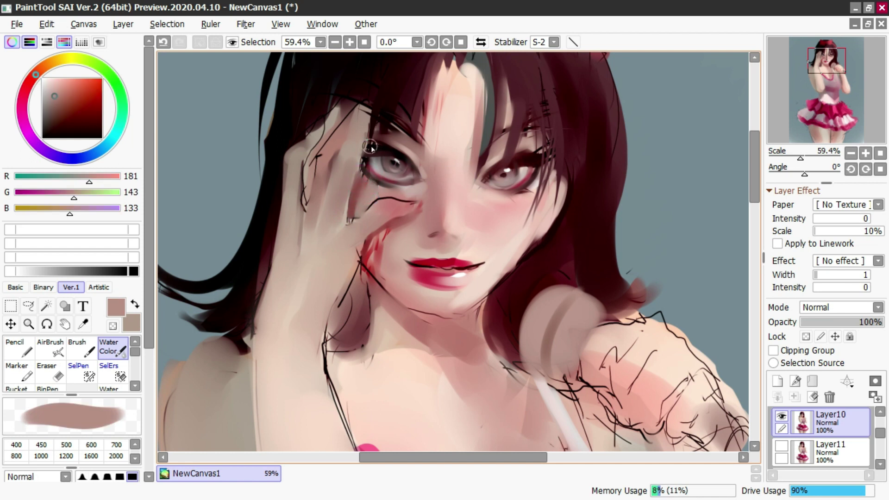
Step: Flip the view and refine the iris beside the hand and the opposite eye's lower lid with colours sampled from the eyes
{"action": "left_click", "coordinate": [481, 42]}
{"action": "left_click", "coordinate": [508, 157], "text": "alt"}
{"action": "left_click", "coordinate": [511, 161], "text": "alt"}
{"action": "left_click", "coordinate": [504, 168], "text": "alt"}
{"action": "left_click", "coordinate": [390, 181], "text": "alt"}
{"action": "left_click", "coordinate": [390, 182], "text": "alt"}
{"action": "left_click", "coordinate": [390, 182], "text": "alt"}
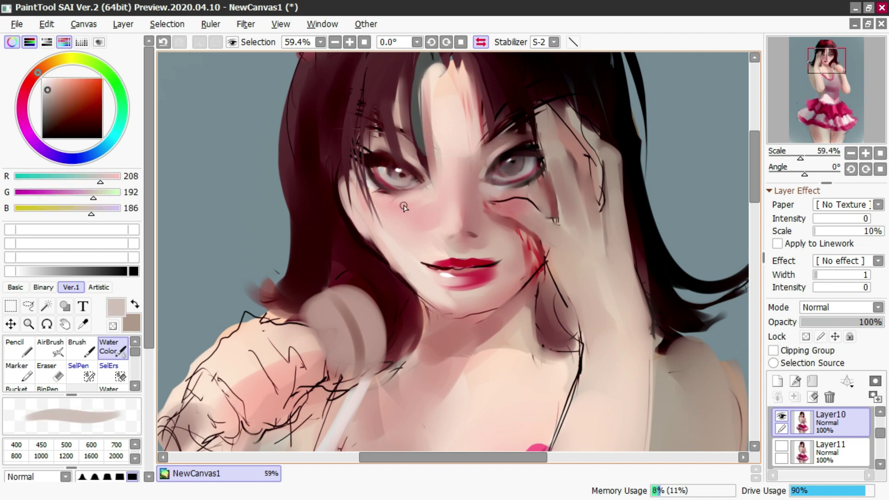
Step: Retouch both irises with Water Color in a muted reddish brown sampled from the eye, flipping the view for the last stroke
{"action": "left_click", "coordinate": [395, 171], "text": "alt"}
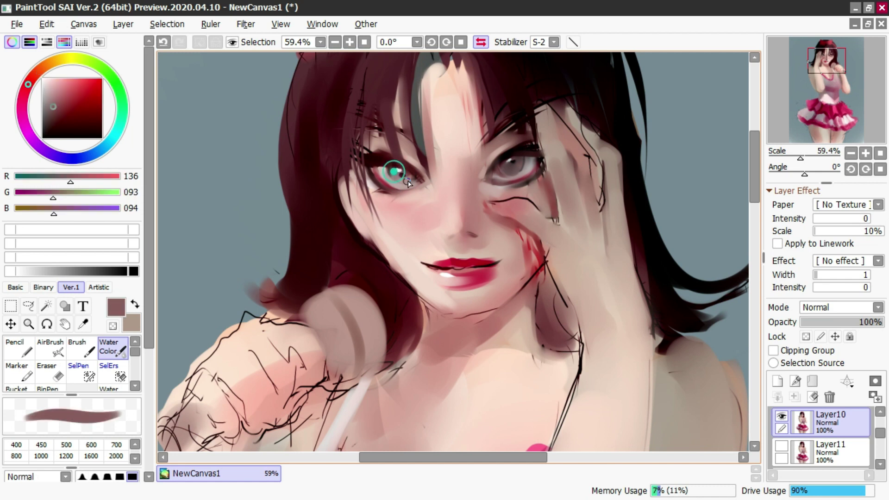
{"action": "left_click", "coordinate": [513, 169], "text": "alt"}
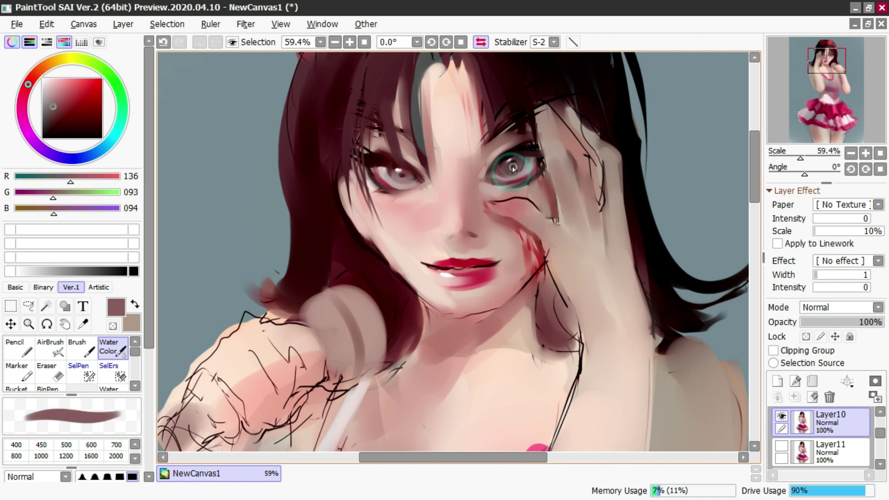
{"action": "left_click", "coordinate": [481, 42]}
{"action": "mouse_move", "coordinate": [497, 174]}
{"action": "left_mouse_down"}
{"action": "mouse_move", "coordinate": [514, 169]}
{"action": "mouse_move", "coordinate": [498, 158]}
{"action": "left_mouse_up"}
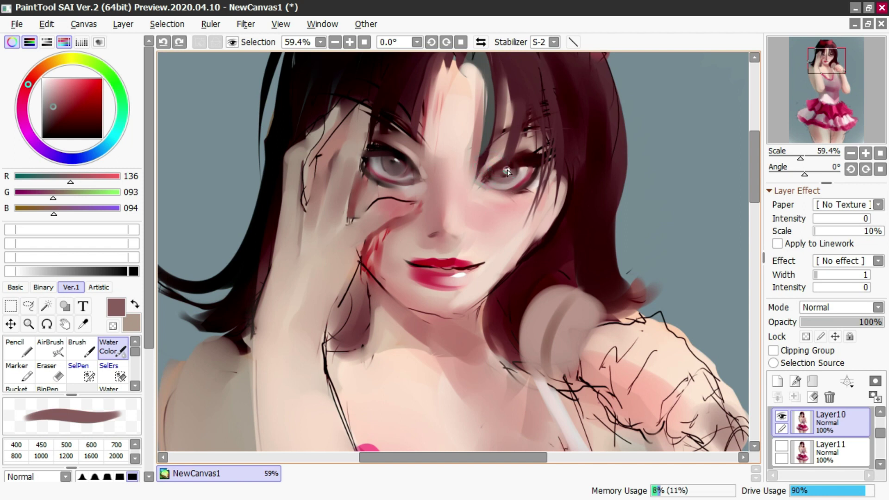
Step: Soften the shading on the nose and adjoining cheek with a larger AirBrush in sampled skin tones
{"action": "mouse_move", "coordinate": [437, 188]}
{"action": "left_mouse_down"}
{"action": "mouse_move", "coordinate": [426, 175]}
{"action": "mouse_move", "coordinate": [430, 149]}
{"action": "mouse_move", "coordinate": [445, 148]}
{"action": "left_mouse_up"}
{"action": "key", "text": "b"}
{"action": "left_click", "coordinate": [447, 135], "text": "alt"}
{"action": "left_click", "coordinate": [457, 163], "text": "alt"}
{"action": "key", "text": "bracketright"}
{"action": "key", "text": "bracketright"}
{"action": "key", "text": "bracketright"}
{"action": "left_click", "coordinate": [486, 214], "text": "alt"}
{"action": "mouse_move", "coordinate": [461, 177]}
{"action": "left_mouse_down"}
{"action": "mouse_move", "coordinate": [470, 220]}
{"action": "mouse_move", "coordinate": [460, 168]}
{"action": "left_mouse_up"}
{"action": "key", "text": "ctrl+z"}
{"action": "left_click", "coordinate": [441, 123], "text": "alt"}
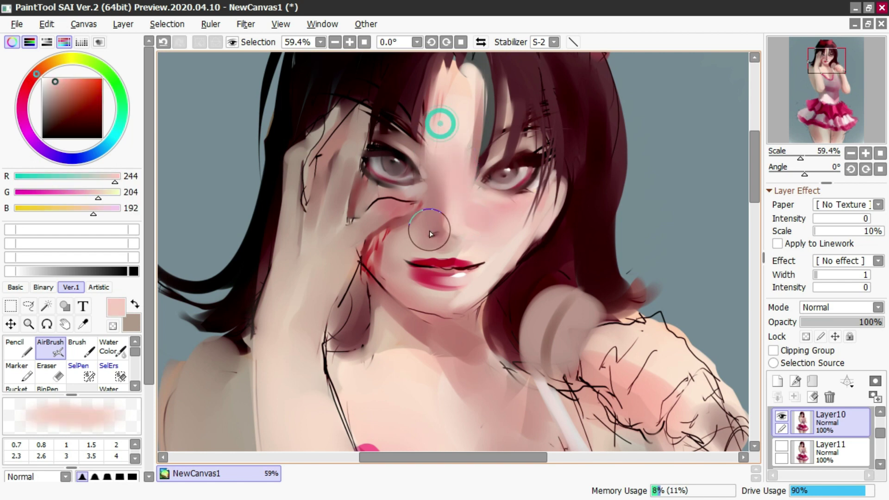
Step: Flip the view and refine the nose shadow and cheeks with Water Color and AirBrush in sampled skin tones
{"action": "scroll", "coordinate": [452, 164], "scroll_direction": "down", "scroll_amount": 1}
{"action": "scroll", "coordinate": [454, 148], "scroll_direction": "down", "scroll_amount": 2}
{"action": "scroll", "coordinate": [466, 92], "scroll_direction": "up", "scroll_amount": 1}
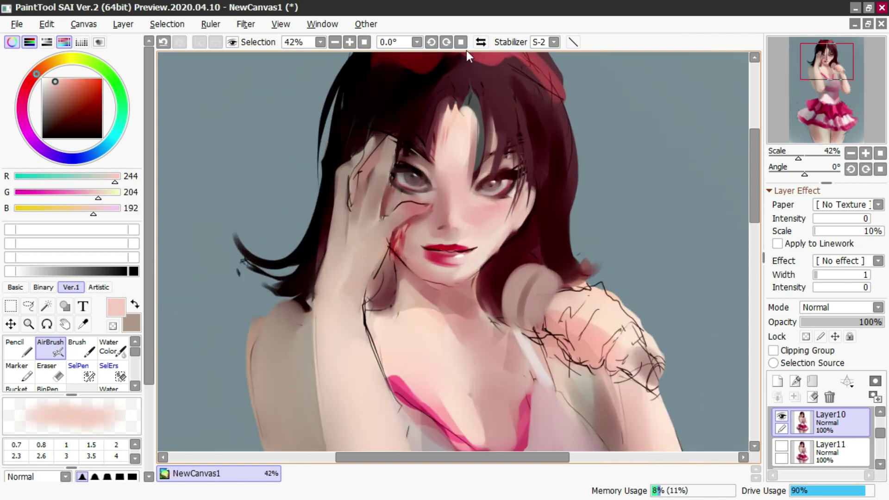
{"action": "left_click", "coordinate": [480, 42]}
{"action": "key", "text": "c"}
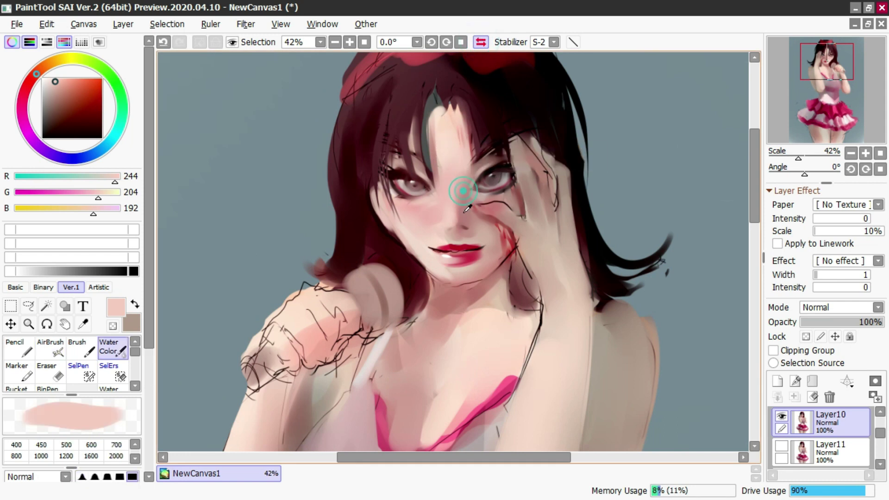
{"action": "left_click", "coordinate": [465, 205], "text": "alt"}
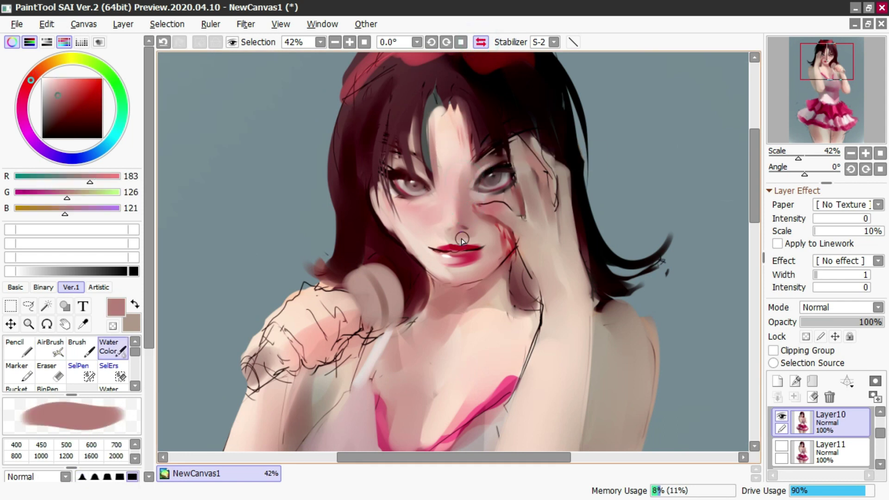
{"action": "key", "text": "v"}
{"action": "left_click", "coordinate": [482, 235], "text": "alt"}
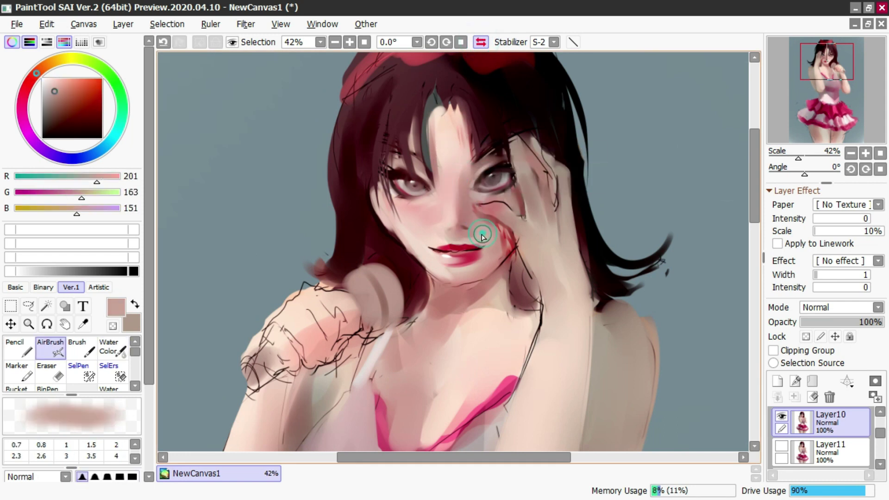
{"action": "left_click", "coordinate": [444, 209], "text": "alt"}
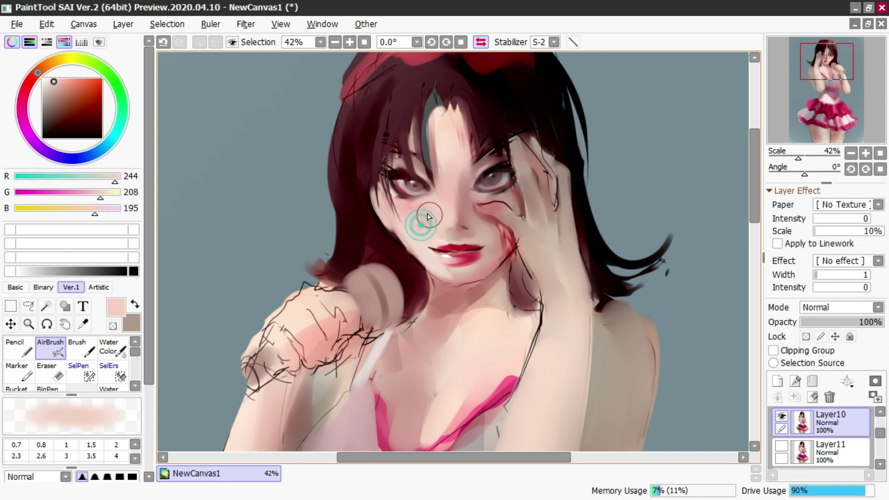
Step: Choose a near-white pink (RGB 255, 248, 246) for facial highlights and switch to the Pencil
{"action": "left_click", "coordinate": [46, 77]}
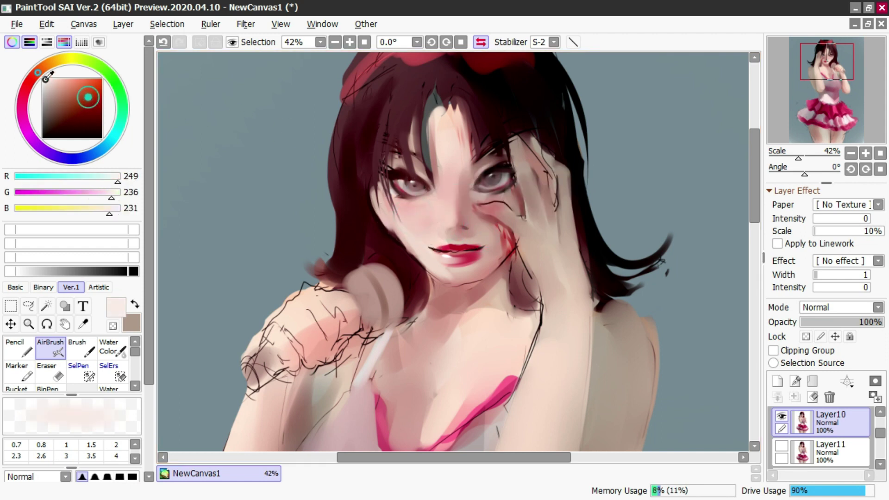
{"action": "left_click", "coordinate": [44, 78]}
{"action": "key", "text": "n"}
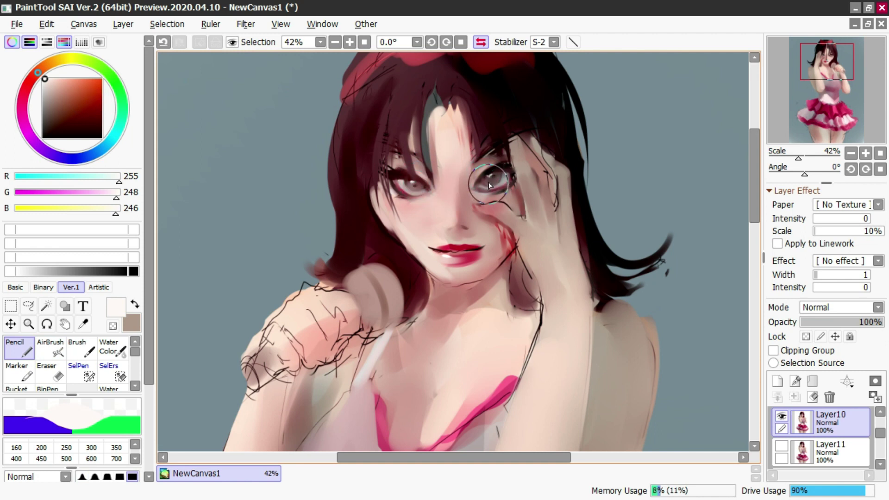
Step: Soften the upper eyelids with Water Color in a sampled muted reddish brown and check the whole figure in the flipped view
{"action": "key", "text": "c"}
{"action": "left_click", "coordinate": [396, 162], "text": "alt"}
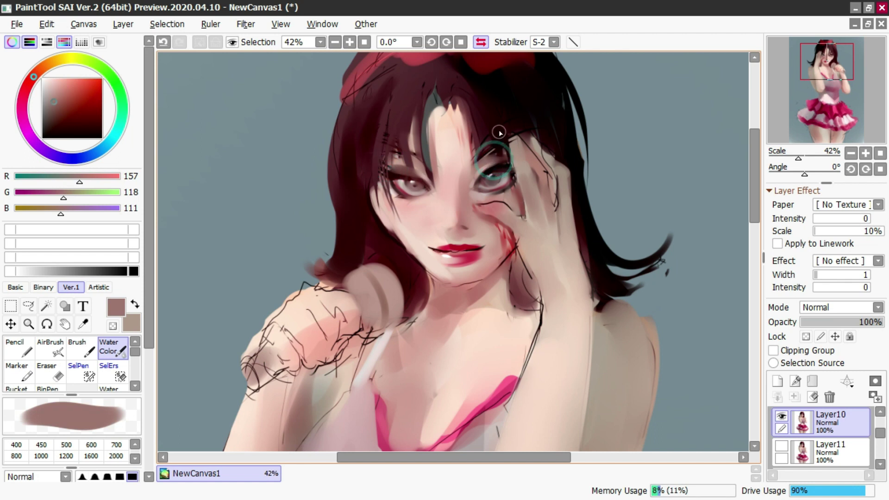
{"action": "left_click", "coordinate": [482, 42]}
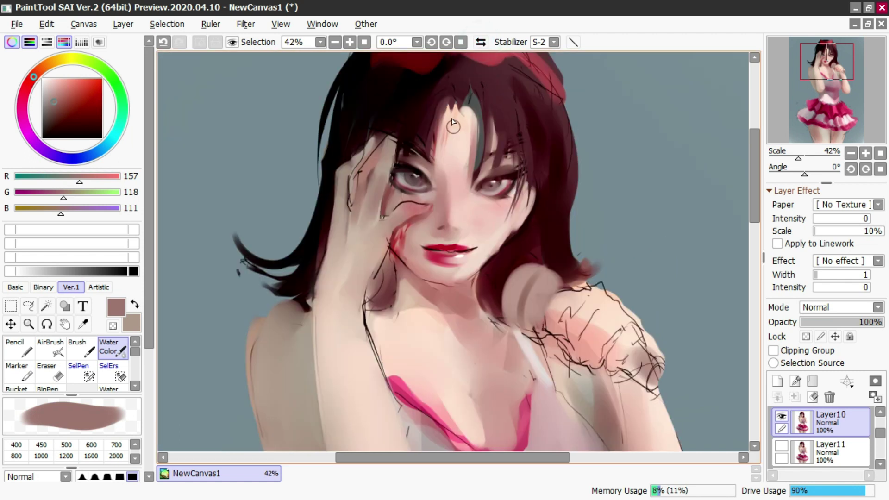
{"action": "scroll", "coordinate": [453, 124], "scroll_direction": "down", "scroll_amount": 5}
{"action": "scroll", "coordinate": [459, 127], "scroll_direction": "up", "scroll_amount": 5}
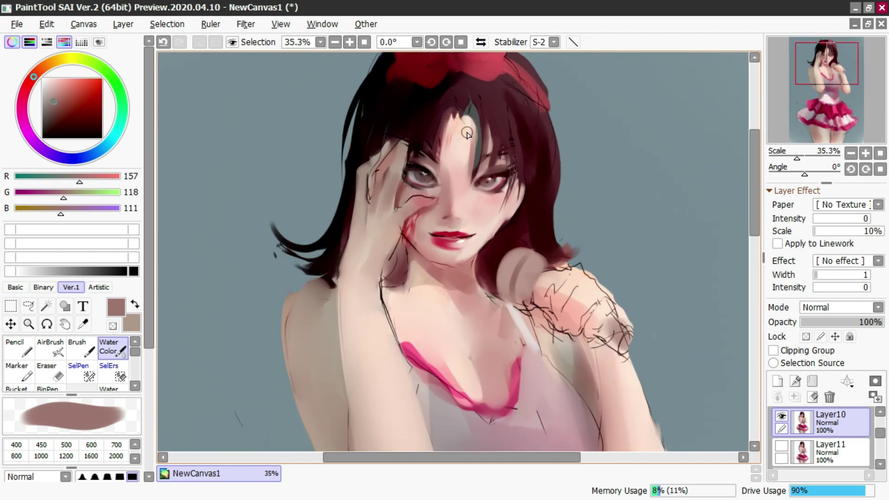
{"action": "scroll", "coordinate": [487, 160], "scroll_direction": "down", "scroll_amount": 2}
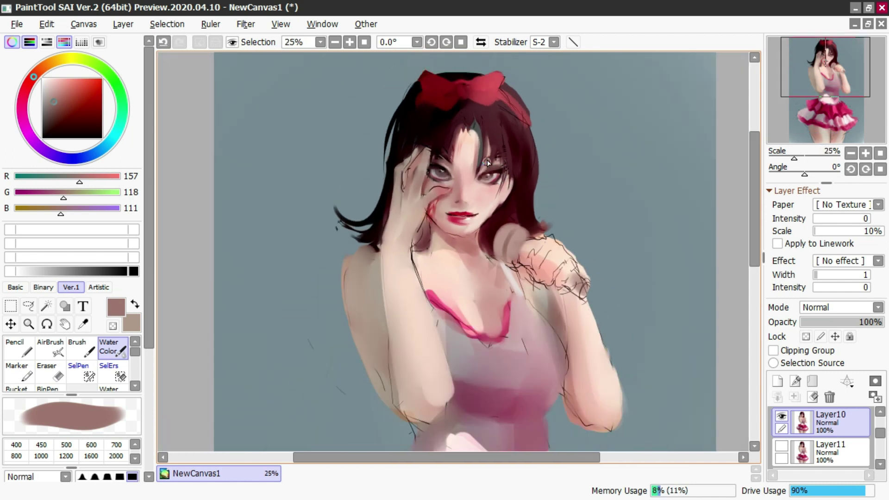
Step: Touch up the lips in a sampled deep red and try a near-black Pencil stroke beside the uncovered eye
{"action": "scroll", "coordinate": [487, 160], "scroll_direction": "up", "scroll_amount": 1}
{"action": "left_click", "coordinate": [460, 233], "text": "alt"}
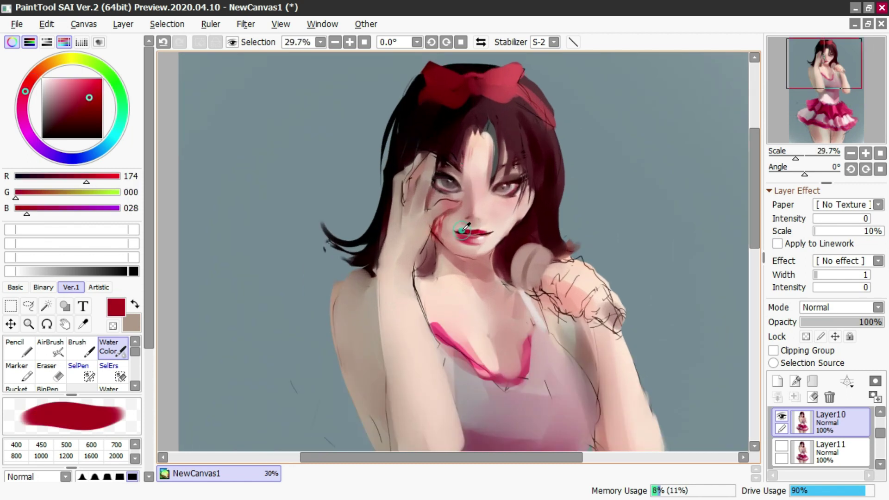
{"action": "key", "text": "n"}
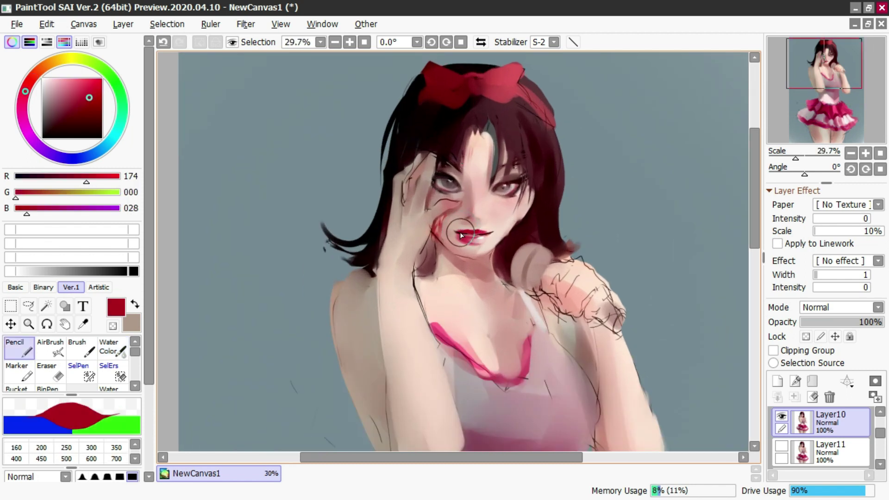
{"action": "left_click", "coordinate": [447, 180], "text": "alt"}
{"action": "mouse_move", "coordinate": [490, 191]}
{"action": "left_mouse_down"}
{"action": "mouse_move", "coordinate": [525, 177]}
{"action": "mouse_move", "coordinate": [494, 196]}
{"action": "mouse_move", "coordinate": [504, 199]}
{"action": "mouse_move", "coordinate": [491, 195]}
{"action": "mouse_move", "coordinate": [518, 193]}
{"action": "mouse_move", "coordinate": [498, 200]}
{"action": "mouse_move", "coordinate": [490, 193]}
{"action": "mouse_move", "coordinate": [516, 194]}
{"action": "mouse_move", "coordinate": [437, 190]}
{"action": "mouse_move", "coordinate": [477, 183]}
{"action": "left_mouse_up"}
{"action": "key", "text": "ctrl+z"}
Step: Flip the view and soften the skin along the nose with Water Color in a sampled greyish pink (RGB 188, 164, 160)
{"action": "left_click", "coordinate": [481, 42]}
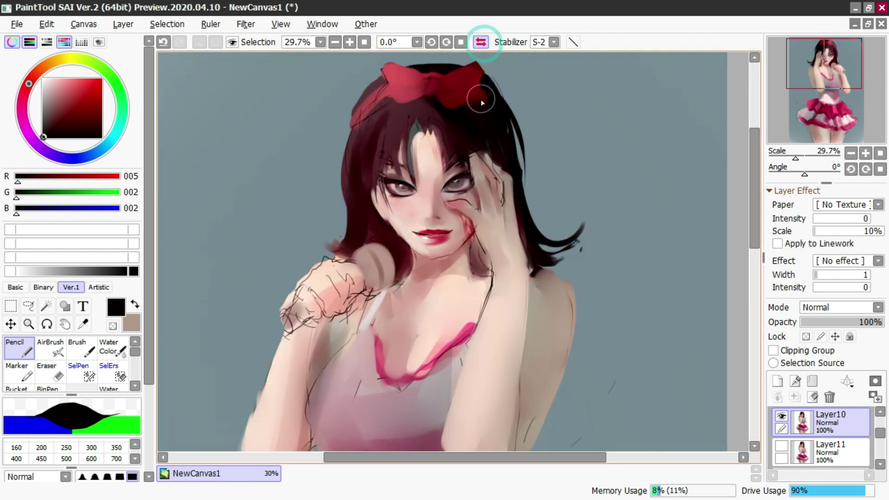
{"action": "scroll", "coordinate": [458, 105], "scroll_direction": "down", "scroll_amount": 3}
{"action": "scroll", "coordinate": [442, 126], "scroll_direction": "up", "scroll_amount": 2}
{"action": "scroll", "coordinate": [442, 126], "scroll_direction": "up", "scroll_amount": 2}
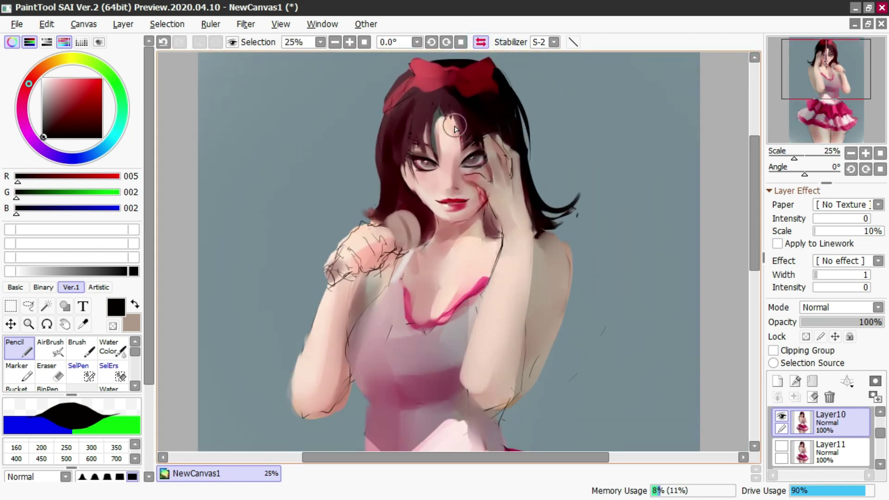
{"action": "key", "text": "c"}
{"action": "right_click", "coordinate": [425, 167]}
{"action": "right_click", "coordinate": [424, 171]}
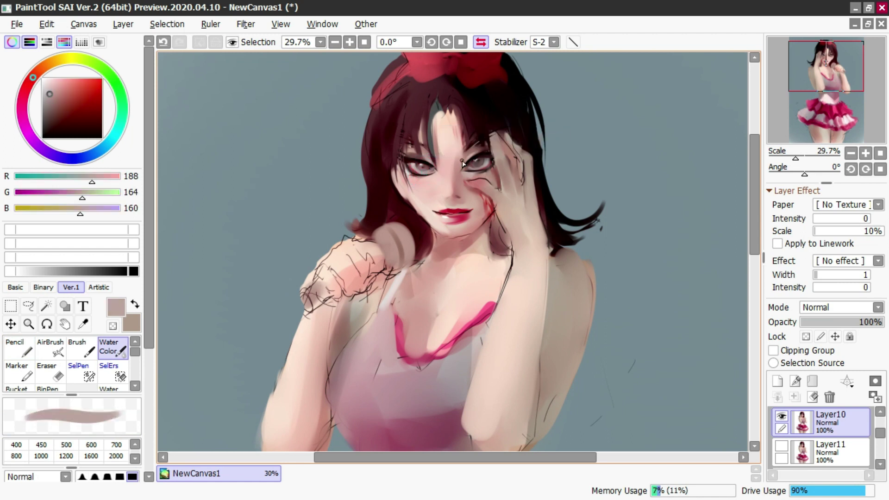
{"action": "left_click_drag", "start_coordinate": [444, 174], "coordinate": [459, 182]}
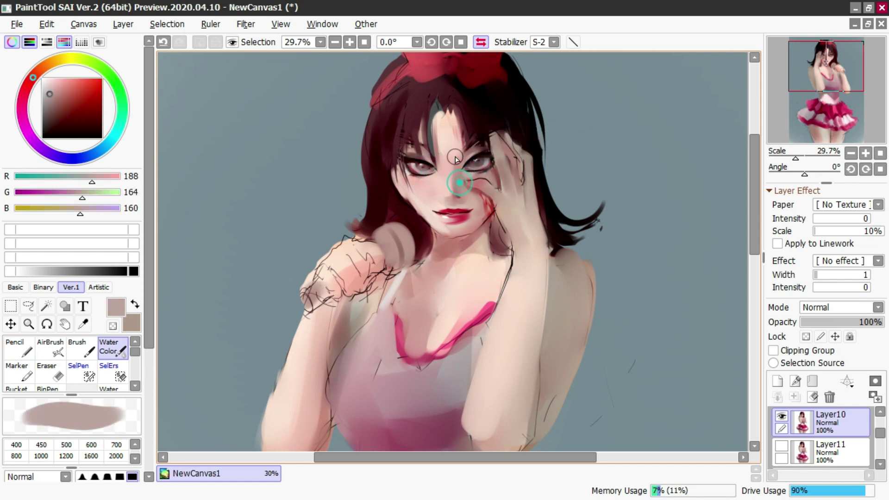
Step: Brighten the nose bridge with the AirBrush in sampled light skin tones and restore the unflipped view
{"action": "key", "text": "b"}
{"action": "right_click", "coordinate": [442, 143]}
{"action": "left_click_drag", "start_coordinate": [440, 139], "coordinate": [446, 185]}
{"action": "right_click", "coordinate": [443, 143]}
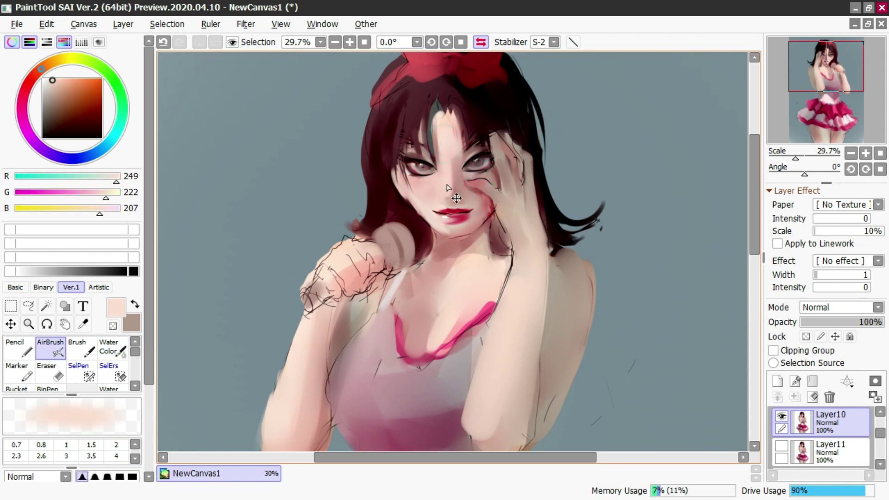
{"action": "left_click", "coordinate": [445, 160], "text": "alt"}
{"action": "left_click", "coordinate": [539, 42]}
{"action": "left_click", "coordinate": [539, 40]}
{"action": "left_click", "coordinate": [481, 42]}
Step: Deepen the iris of the eye beside the raised hand with Water Color in sampled dark brown and grey tones
{"action": "key", "text": "c"}
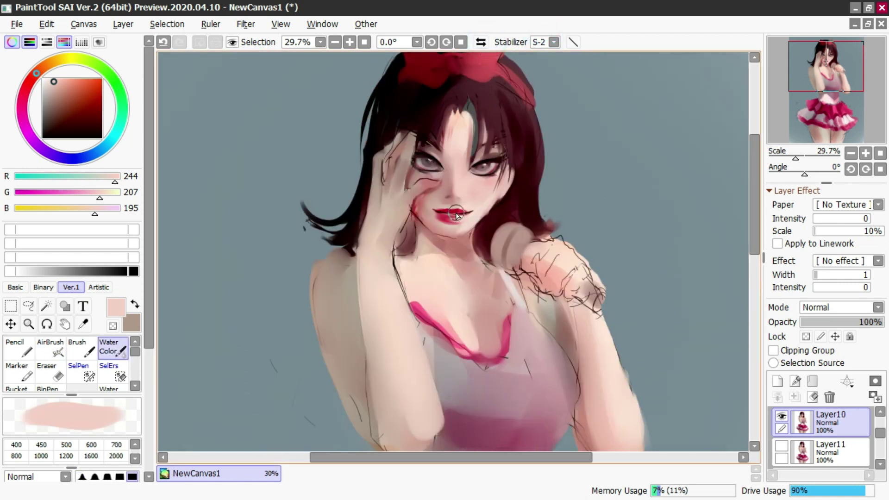
{"action": "left_click", "coordinate": [442, 215], "text": "alt"}
{"action": "left_click", "coordinate": [427, 164], "text": "alt"}
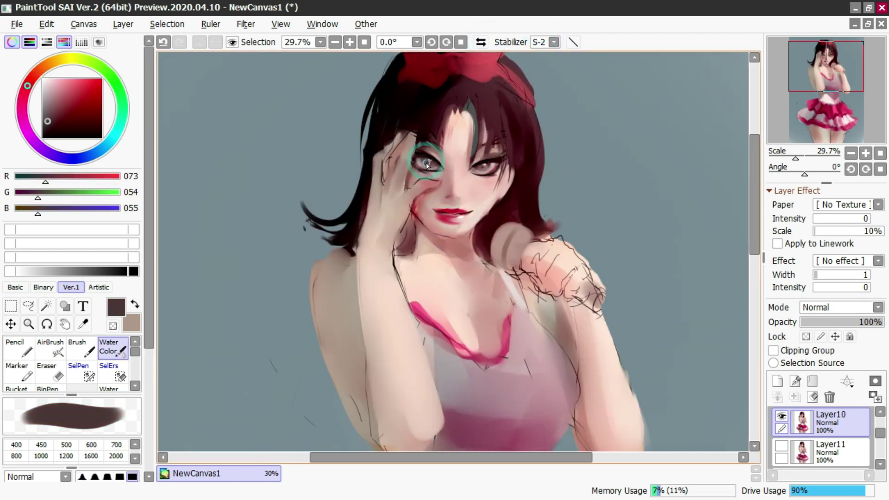
{"action": "left_click_drag", "start_coordinate": [422, 163], "coordinate": [422, 161]}
{"action": "left_click", "coordinate": [421, 160], "text": "alt"}
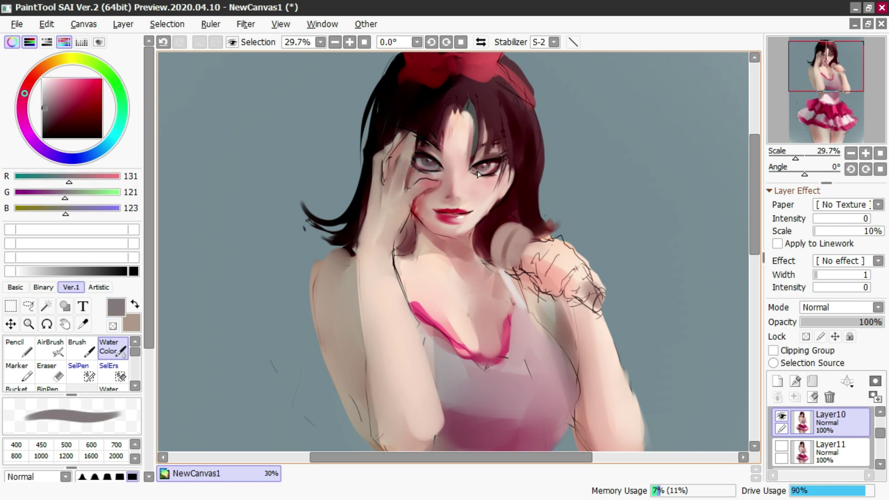
Step: Set the Stabilizer to 0 and lighten the white of the uncovered eye with sampled pale skin tones
{"action": "scroll", "coordinate": [464, 152], "scroll_direction": "up", "scroll_amount": 5}
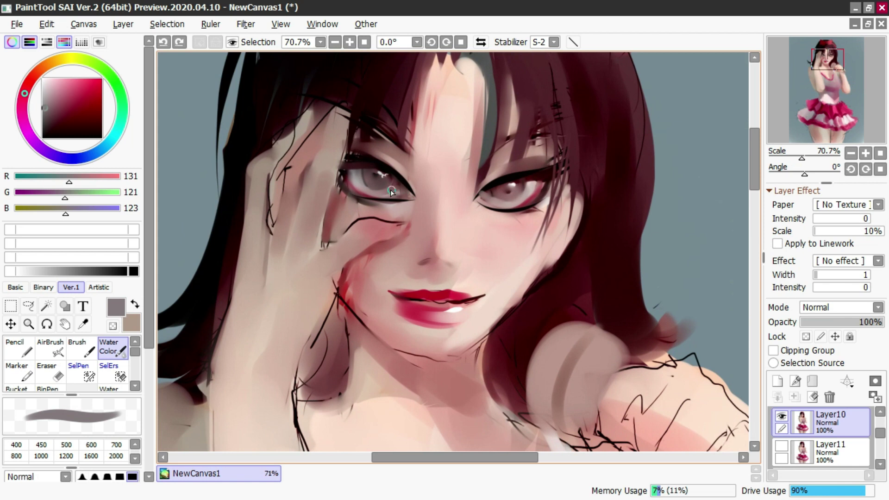
{"action": "left_click", "coordinate": [551, 197], "text": "alt"}
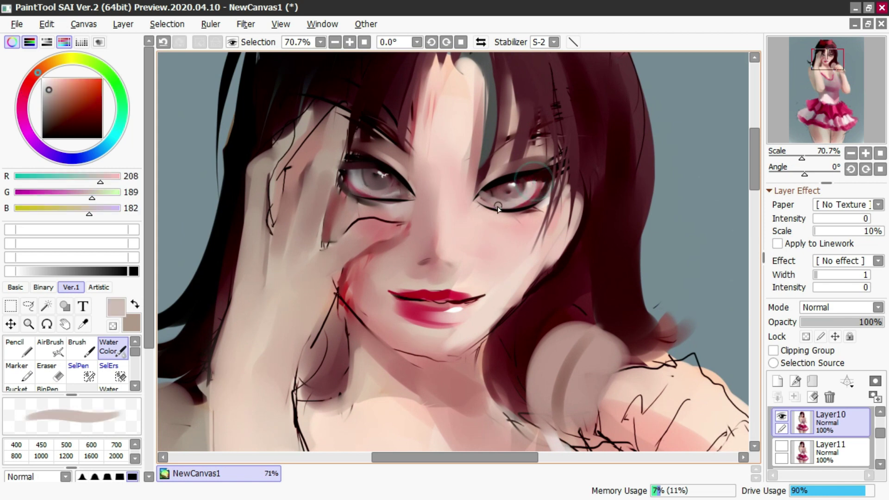
{"action": "left_click", "coordinate": [540, 42]}
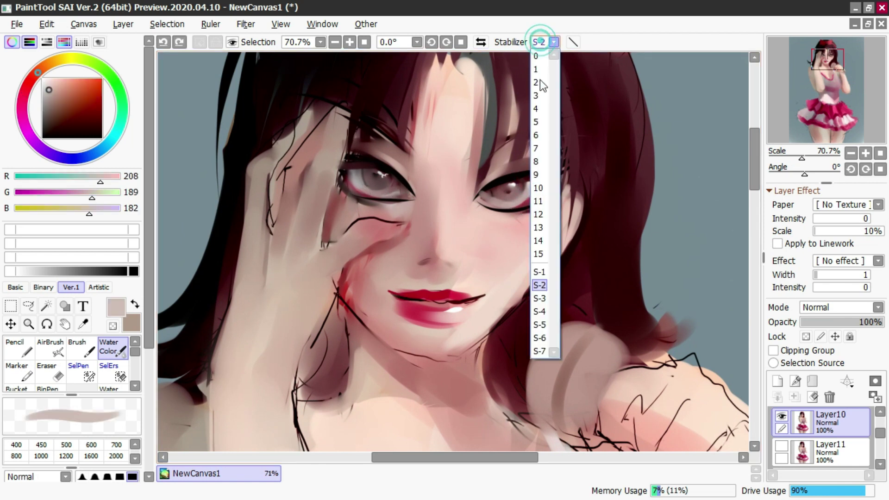
{"action": "left_click", "coordinate": [537, 56]}
{"action": "left_click", "coordinate": [532, 183], "text": "alt"}
{"action": "left_click", "coordinate": [532, 183], "text": "alt"}
{"action": "key", "text": "]"}
{"action": "left_click_drag", "start_coordinate": [532, 183], "coordinate": [527, 192]}
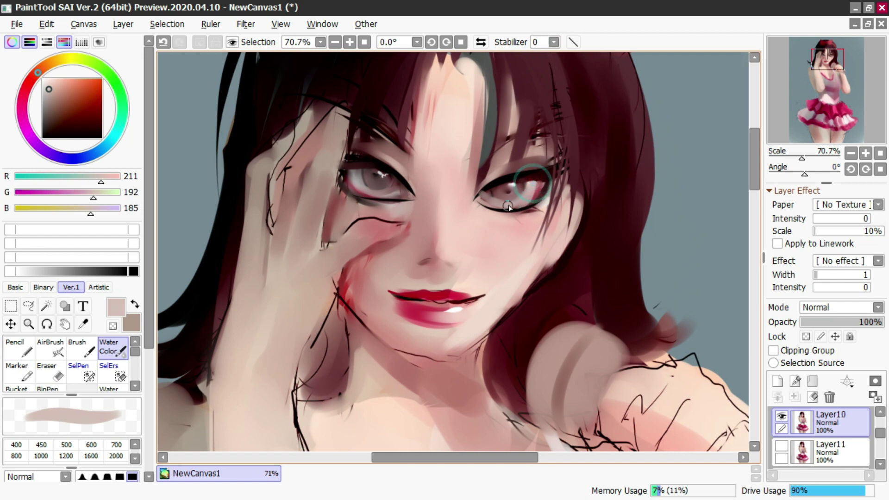
Step: Try darkening the inner corner and iris of the uncovered eye with sampled near-black, and undo the stroke
{"action": "left_click", "coordinate": [495, 183], "text": "alt"}
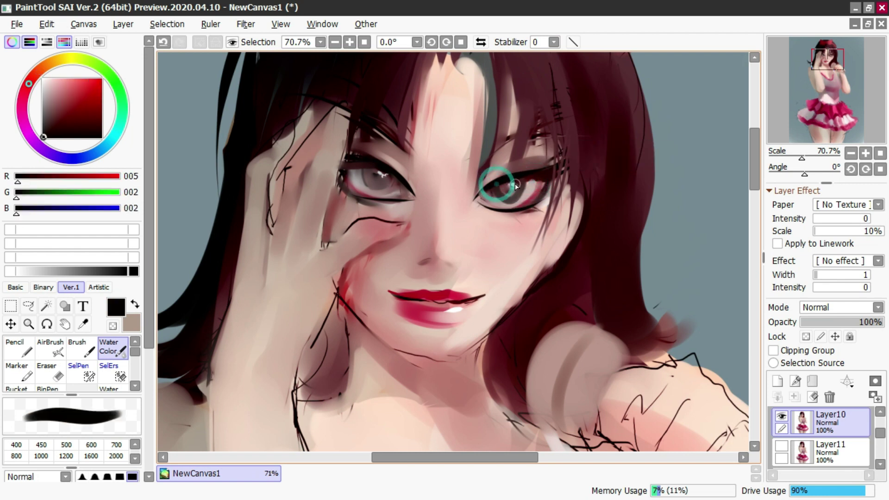
{"action": "left_click", "coordinate": [515, 184], "text": "alt"}
{"action": "right_click", "coordinate": [490, 198]}
{"action": "right_click", "coordinate": [488, 185]}
{"action": "mouse_move", "coordinate": [492, 181]}
{"action": "left_mouse_down"}
{"action": "mouse_move", "coordinate": [469, 212]}
{"action": "mouse_move", "coordinate": [478, 202]}
{"action": "left_mouse_up"}
{"action": "key", "text": "ctrl+z"}
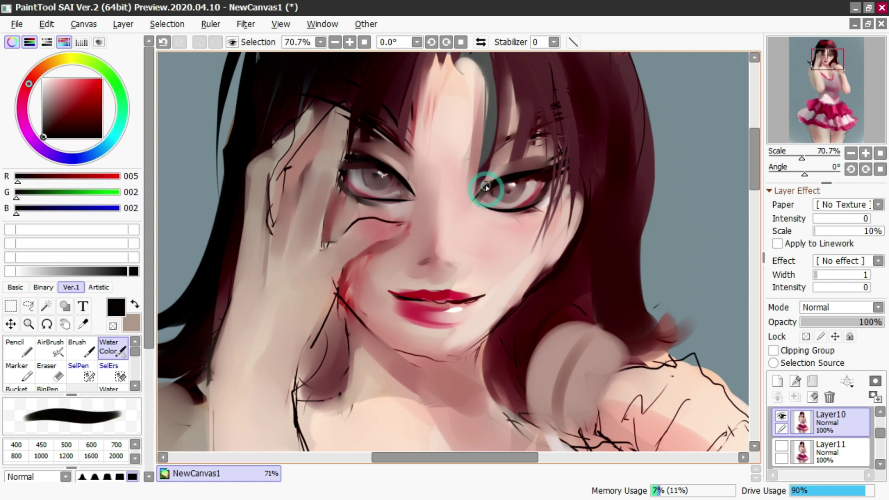
Step: Refine the iris shading of the eye beside the hand with sampled greyish mauve and dark reddish brown
{"action": "left_click", "coordinate": [377, 194], "text": "alt"}
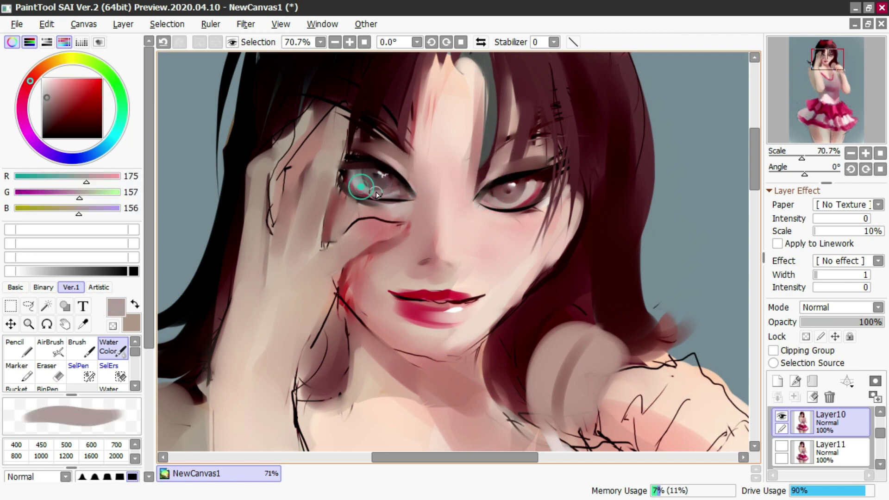
{"action": "left_click", "coordinate": [376, 191], "text": "alt"}
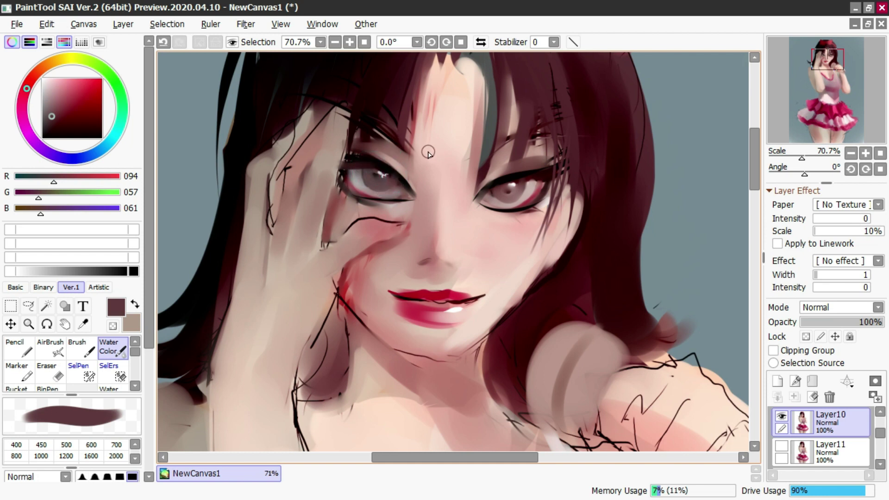
{"action": "scroll", "coordinate": [428, 153], "scroll_direction": "down", "scroll_amount": 5}
{"action": "scroll", "coordinate": [431, 143], "scroll_direction": "up", "scroll_amount": 2}
{"action": "left_click", "coordinate": [547, 241]}
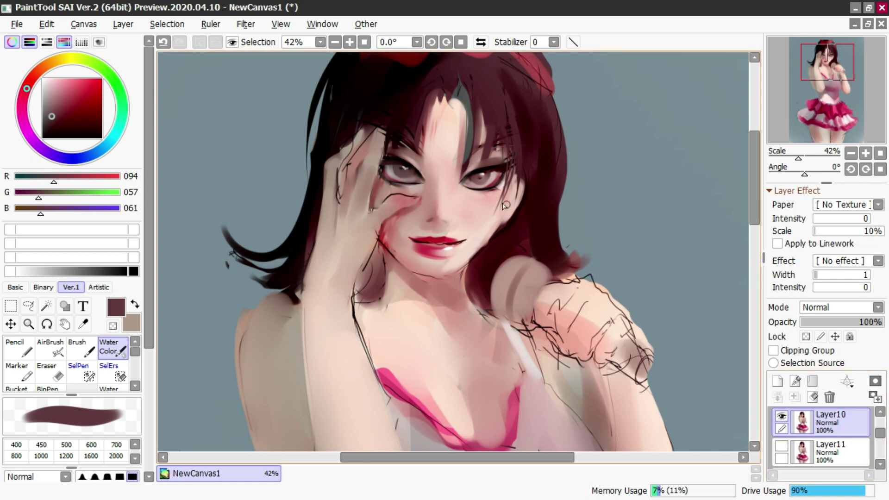
Step: Try touching up the skin and edges around the eyes with sampled light tones, and undo the strokes
{"action": "left_click", "coordinate": [419, 182], "text": "alt"}
{"action": "left_click", "coordinate": [427, 177], "text": "alt"}
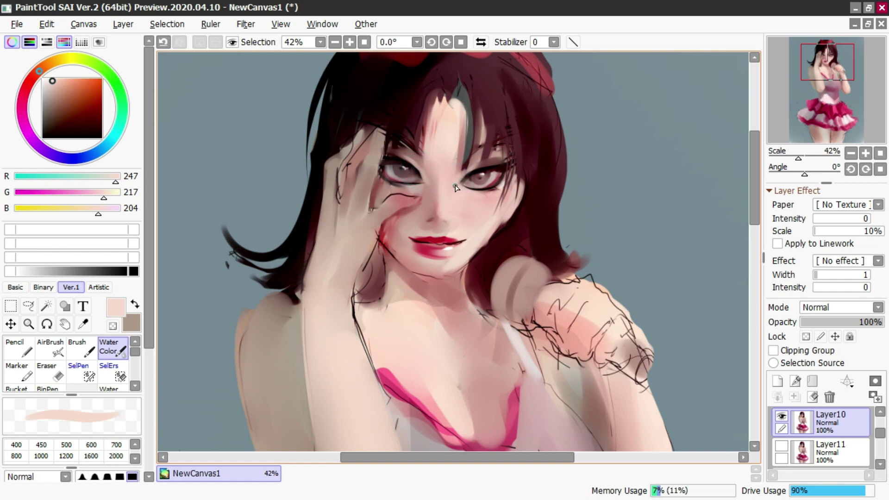
{"action": "left_click", "coordinate": [484, 189], "text": "alt"}
{"action": "key", "text": "ctrl+z"}
{"action": "key", "text": "ctrl+z"}
{"action": "mouse_move", "coordinate": [467, 180]}
{"action": "left_mouse_down"}
{"action": "mouse_move", "coordinate": [503, 175]}
{"action": "mouse_move", "coordinate": [494, 188]}
{"action": "mouse_move", "coordinate": [504, 174]}
{"action": "left_mouse_up"}
{"action": "key", "text": "ctrl+z"}
Step: Rework the lower lash line and outer corner of the uncovered eye with a near-black Pencil and pale pink Water Color
{"action": "left_click", "coordinate": [498, 171], "text": "alt"}
{"action": "key", "text": "n"}
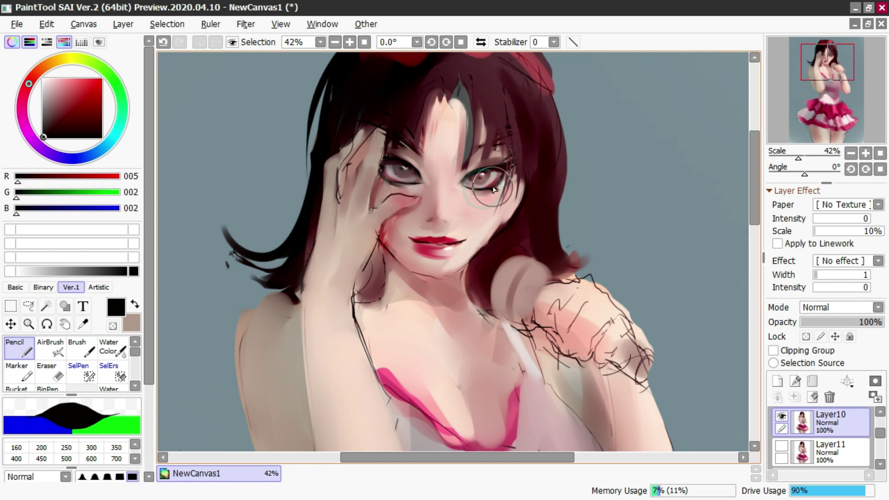
{"action": "left_click", "coordinate": [492, 190], "text": "alt"}
{"action": "key", "text": "c"}
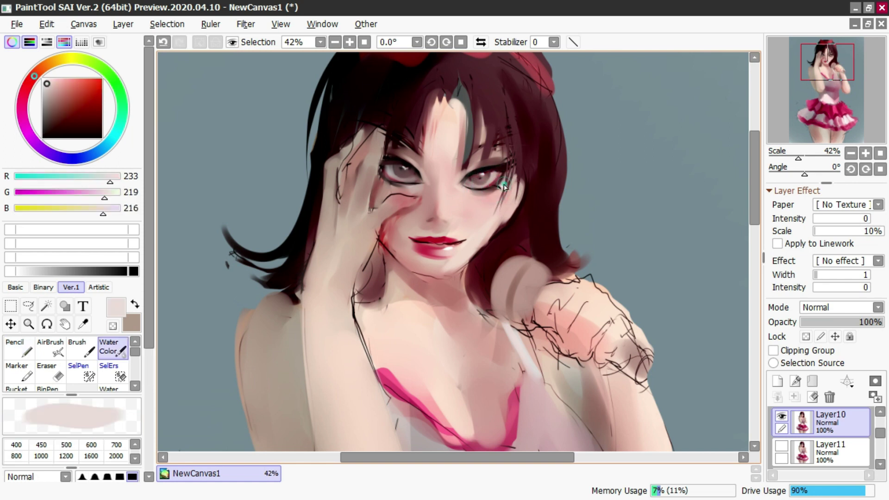
{"action": "key", "text": "ctrl+z"}
Step: Soften the upper eyelid of the uncovered eye with Water Color in a sampled muted reddish brown
{"action": "left_click", "coordinate": [494, 160], "text": "alt"}
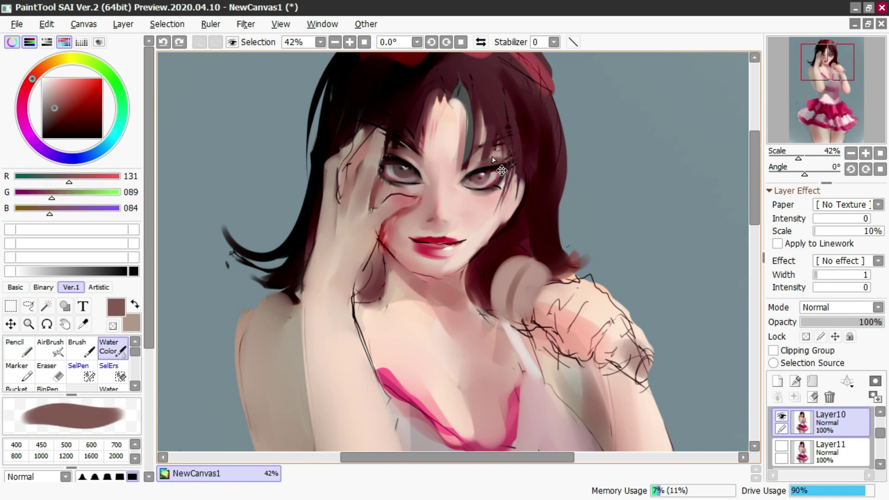
{"action": "left_click", "coordinate": [493, 157], "text": "alt"}
{"action": "left_click_drag", "start_coordinate": [485, 163], "coordinate": [505, 160]}
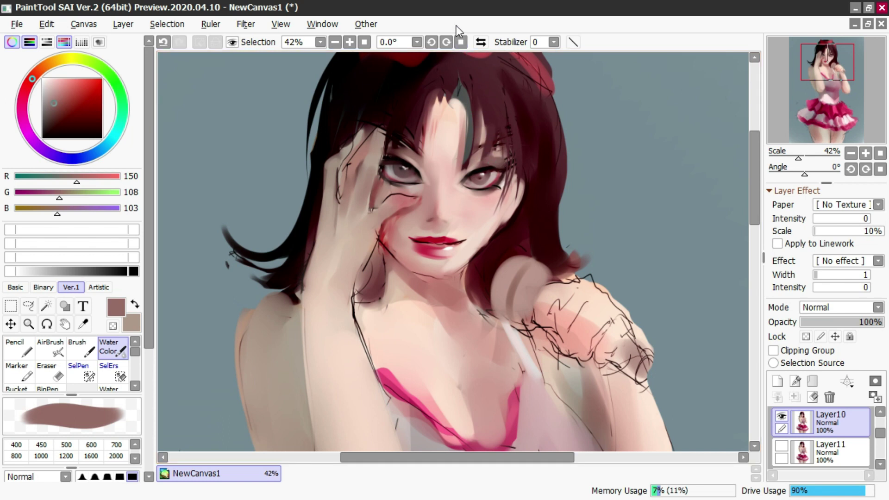
Step: Flip the view and darken the upper lid and inner iris edge of the hand-side eye with a smaller Water Color brush
{"action": "left_click", "coordinate": [481, 42]}
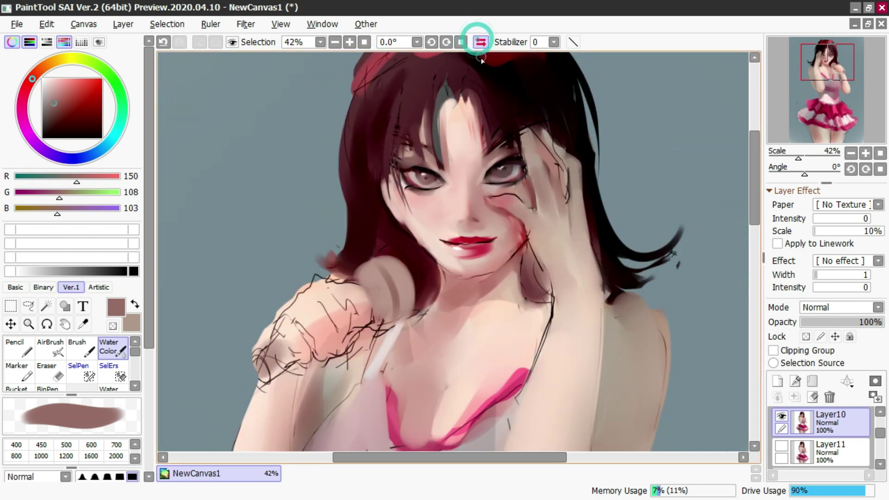
{"action": "left_click", "coordinate": [509, 152], "text": "alt"}
{"action": "left_click", "coordinate": [507, 155], "text": "alt"}
{"action": "left_click", "coordinate": [506, 164], "text": "alt"}
{"action": "key", "text": "bracketleft"}
{"action": "left_click", "coordinate": [494, 168], "text": "alt"}
{"action": "mouse_move", "coordinate": [493, 167]}
{"action": "left_mouse_down"}
{"action": "mouse_move", "coordinate": [515, 173]}
{"action": "mouse_move", "coordinate": [497, 175]}
{"action": "left_mouse_up"}
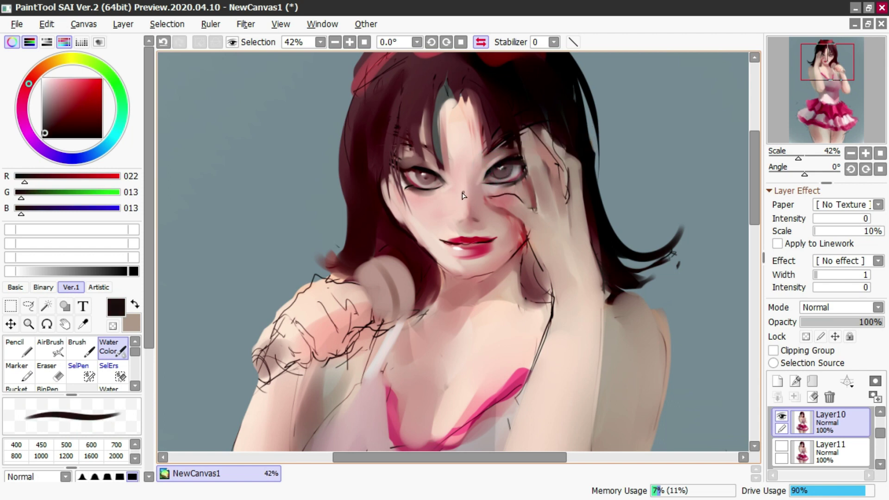
Step: Try a dark stroke across the upper part of the uncovered eye, and undo it
{"action": "mouse_move", "coordinate": [415, 173]}
{"action": "left_mouse_down"}
{"action": "mouse_move", "coordinate": [435, 183]}
{"action": "mouse_move", "coordinate": [425, 168]}
{"action": "left_mouse_up"}
{"action": "key", "text": "ctrl+z"}
{"action": "key", "text": "ctrl+z"}
Step: Restore the unflipped view, check the whole figure, and redraw the eyebrow beside the raised hand with a very dark Pencil
{"action": "left_click", "coordinate": [481, 43]}
{"action": "scroll", "coordinate": [466, 117], "scroll_direction": "down", "scroll_amount": 3}
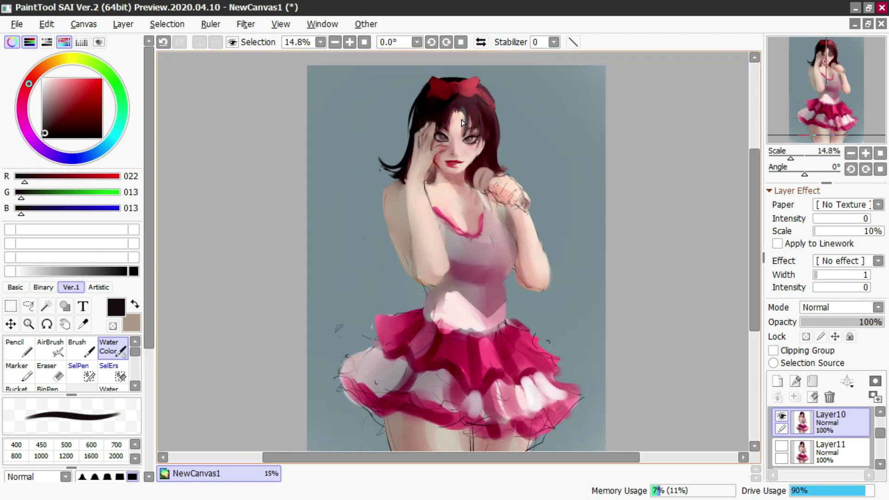
{"action": "scroll", "coordinate": [457, 124], "scroll_direction": "up", "scroll_amount": 2}
{"action": "left_click", "coordinate": [442, 163], "text": "alt"}
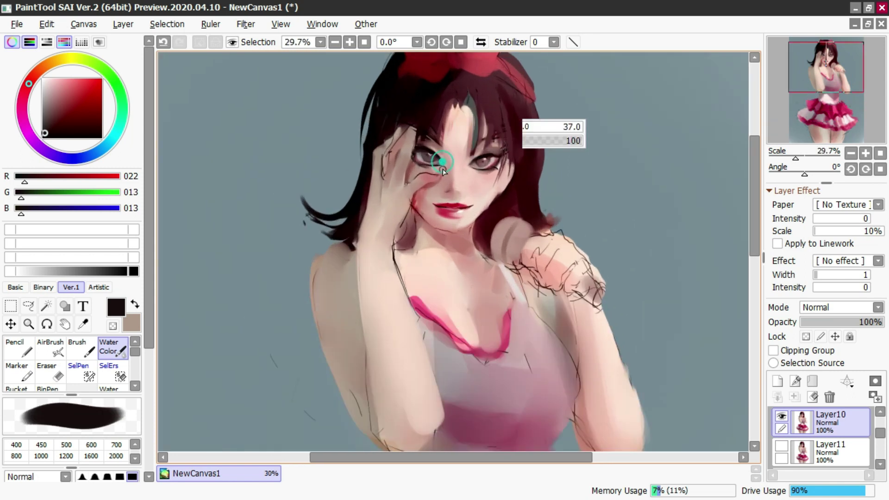
{"action": "left_click", "coordinate": [429, 155], "text": "alt"}
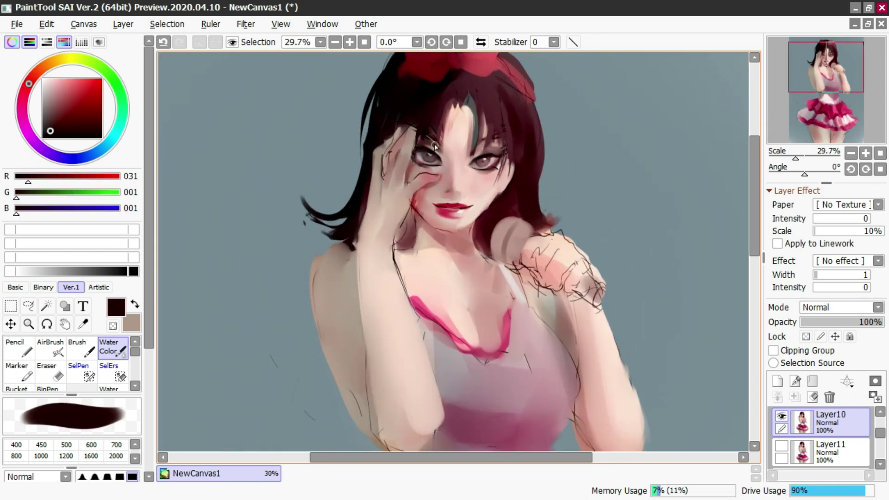
{"action": "key", "text": "ctrl+z"}
{"action": "key", "text": "n"}
{"action": "left_click_drag", "start_coordinate": [443, 147], "coordinate": [421, 132]}
Step: Try painting dark red Water Color tones through the hair and bangs below the bow, and undo them
{"action": "key", "text": "c"}
{"action": "left_click", "coordinate": [449, 67], "text": "alt"}
{"action": "left_click_drag", "start_coordinate": [448, 69], "coordinate": [435, 134]}
{"action": "mouse_move", "coordinate": [434, 83]}
{"action": "left_mouse_down"}
{"action": "mouse_move", "coordinate": [414, 130]}
{"action": "mouse_move", "coordinate": [402, 106]}
{"action": "left_mouse_up"}
{"action": "mouse_move", "coordinate": [416, 70]}
{"action": "left_mouse_down"}
{"action": "mouse_move", "coordinate": [378, 127]}
{"action": "mouse_move", "coordinate": [403, 141]}
{"action": "mouse_move", "coordinate": [475, 136]}
{"action": "left_mouse_up"}
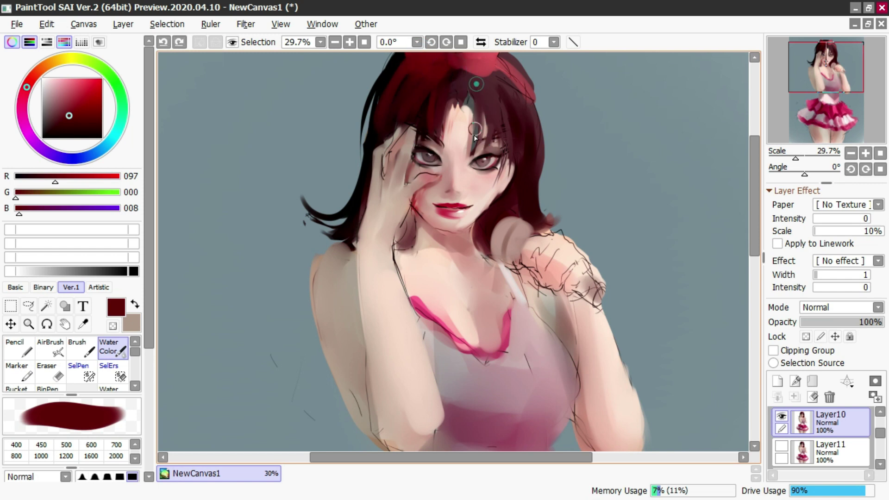
{"action": "left_click", "coordinate": [486, 86], "text": "alt"}
{"action": "left_click_drag", "start_coordinate": [487, 88], "coordinate": [502, 113]}
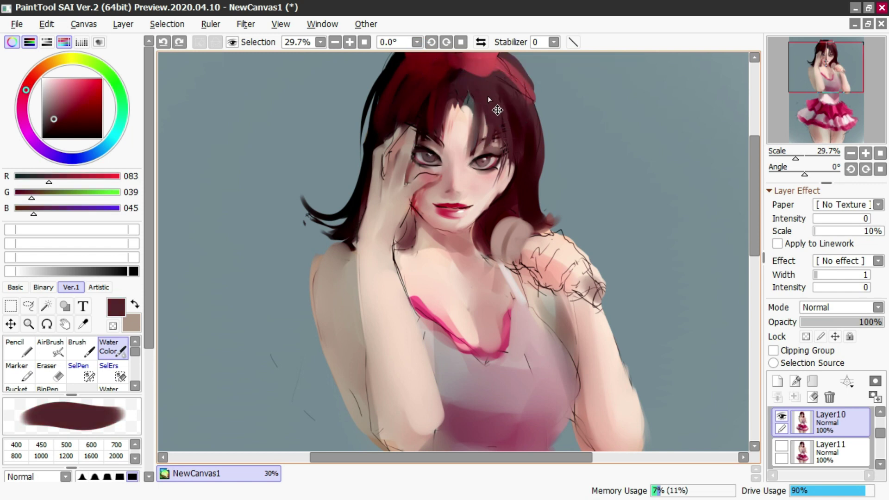
{"action": "scroll", "coordinate": [426, 137], "scroll_direction": "down", "scroll_amount": 1}
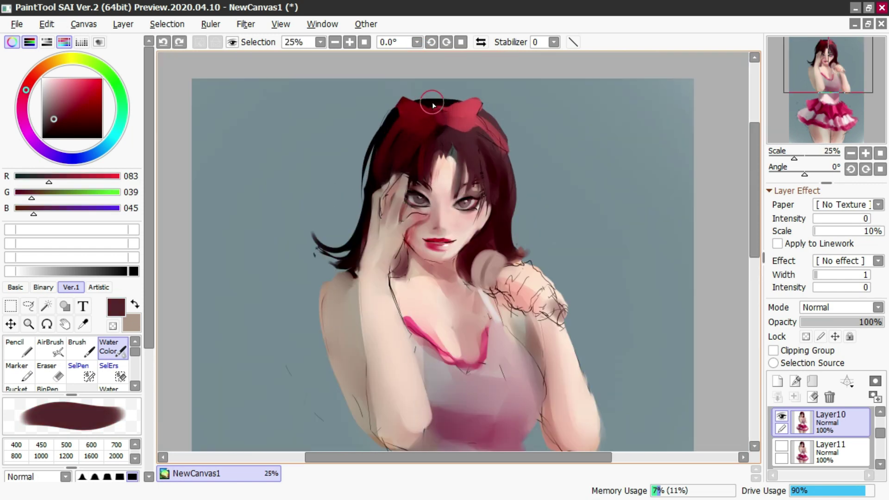
{"action": "key", "text": "ctrl+z"}
Step: Darken the hair beside the bow with sampled near-black and sample near-black from the hand-side eye for touch-ups
{"action": "left_click", "coordinate": [439, 136], "text": "alt"}
{"action": "left_click_drag", "start_coordinate": [391, 155], "coordinate": [393, 136]}
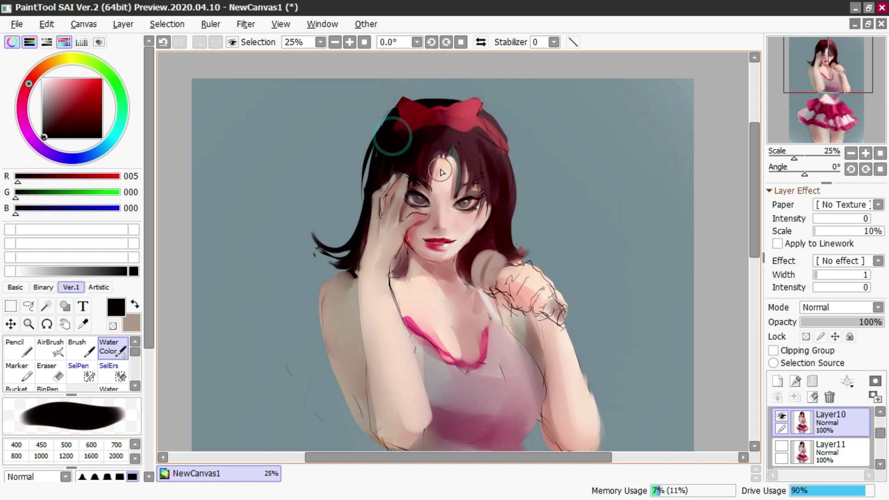
{"action": "left_click", "coordinate": [422, 197], "text": "alt"}
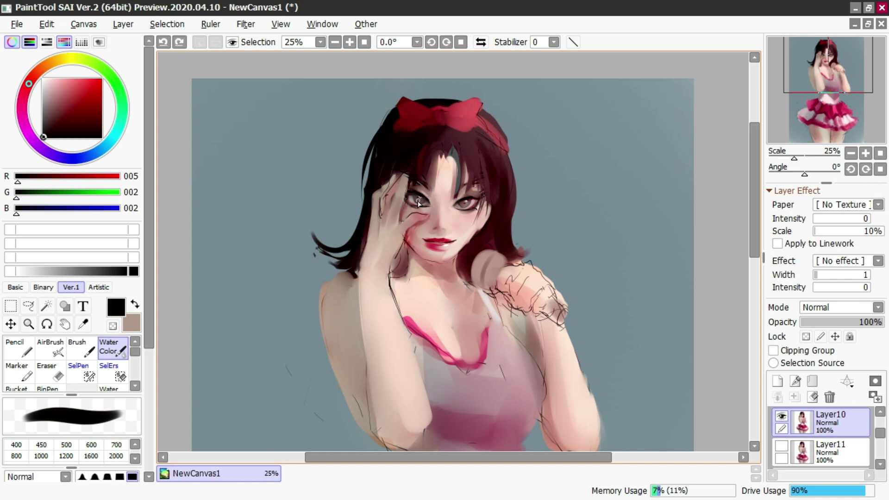
Step: Shade the area beneath the jaw and chin with sampled reddish skin tones, using AirBrush and Water Color
{"action": "key", "text": "v"}
{"action": "left_click", "coordinate": [408, 239], "text": "alt"}
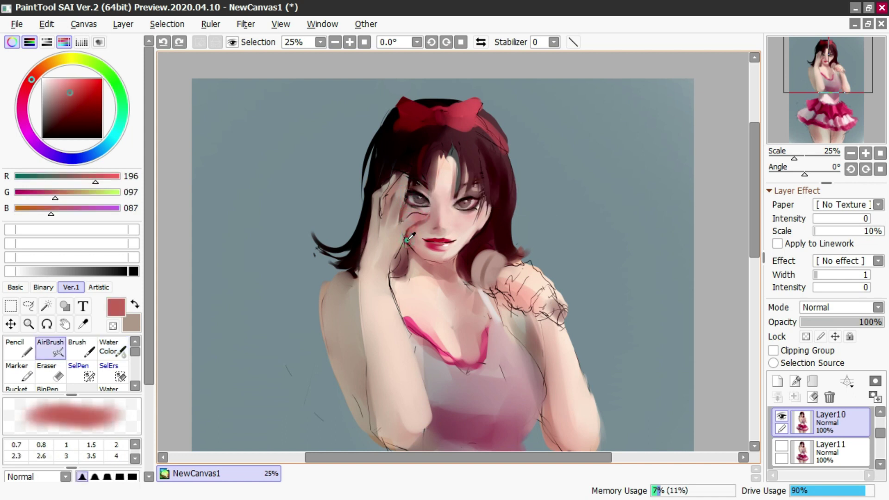
{"action": "left_click", "coordinate": [407, 242], "text": "alt"}
{"action": "mouse_move", "coordinate": [407, 244]}
{"action": "left_mouse_down"}
{"action": "mouse_move", "coordinate": [444, 281]}
{"action": "mouse_move", "coordinate": [414, 257]}
{"action": "mouse_move", "coordinate": [426, 265]}
{"action": "mouse_move", "coordinate": [450, 261]}
{"action": "left_mouse_up"}
{"action": "key", "text": "c"}
{"action": "left_click", "coordinate": [425, 262], "text": "alt"}
{"action": "left_click_drag", "start_coordinate": [454, 248], "coordinate": [449, 256]}
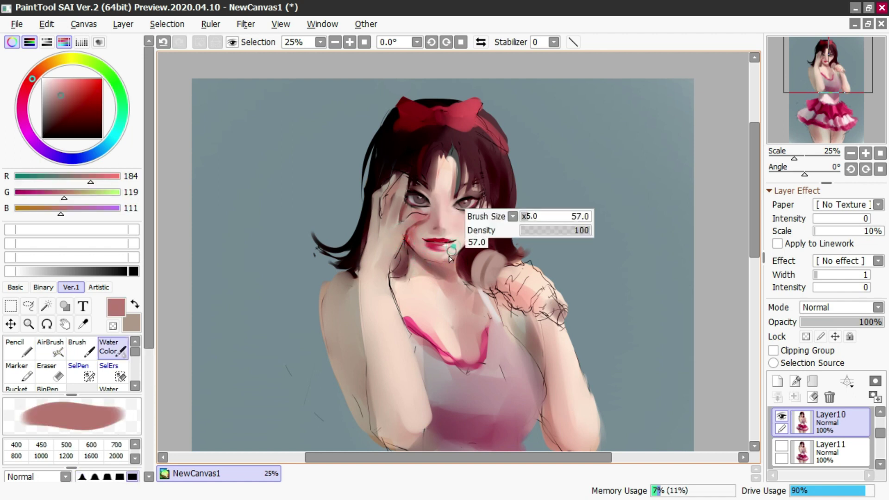
{"action": "left_click", "coordinate": [454, 264], "text": "alt"}
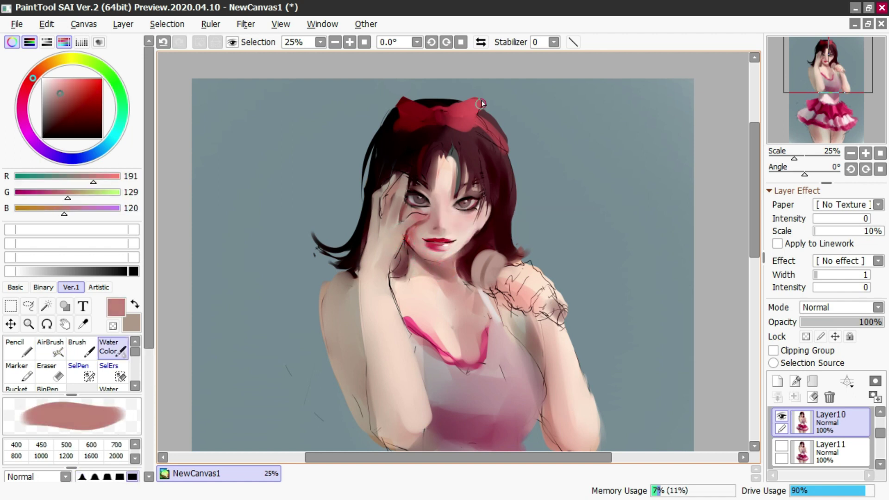
Step: Flip the view horizontally and touch up the eyes with near-black Pencil sampled from the uncovered eye
{"action": "left_click", "coordinate": [481, 42]}
{"action": "left_click", "coordinate": [442, 194], "text": "alt"}
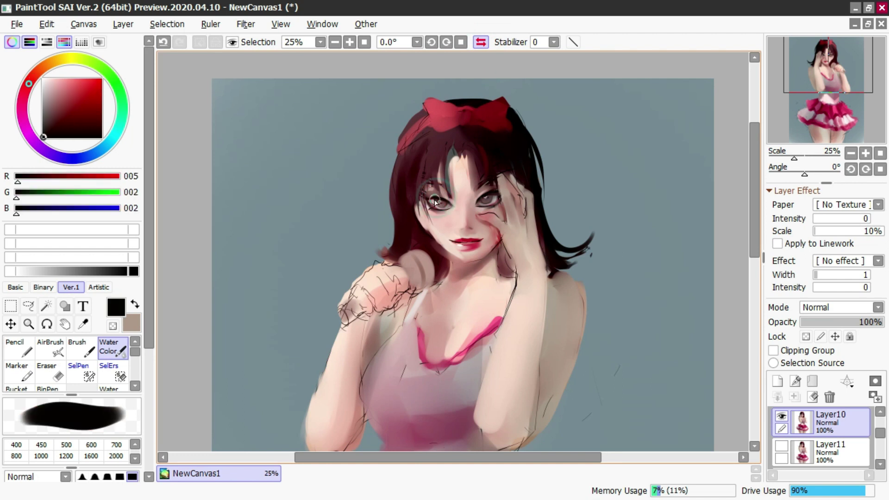
{"action": "key", "text": "n"}
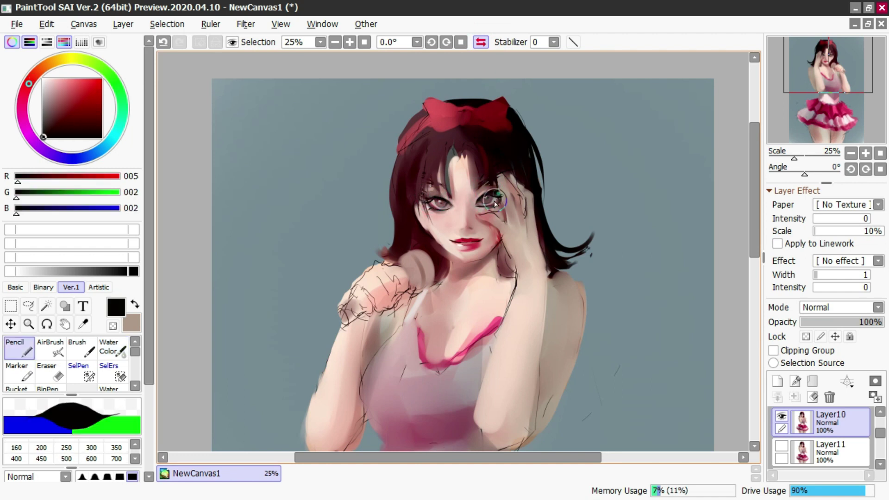
Step: AirBrush a soft blush onto the nose with red sampled from the lips, comparing strokes and reducing the brush size
{"action": "key", "text": "v"}
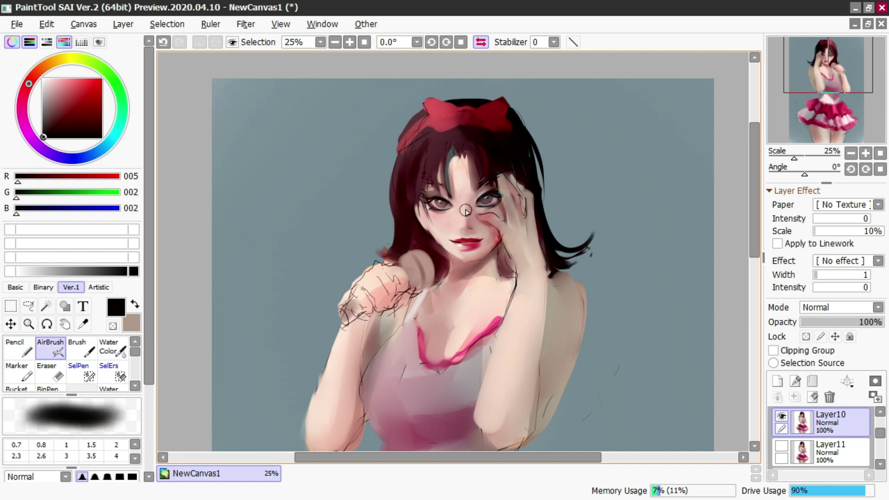
{"action": "left_click", "coordinate": [465, 236], "text": "alt"}
{"action": "key", "text": "ctrl+z"}
{"action": "left_click_drag", "start_coordinate": [463, 222], "coordinate": [468, 229]}
{"action": "key", "text": "ctrl+z"}
{"action": "key", "text": "["}
{"action": "key", "text": "["}
{"action": "key", "text": "["}
{"action": "key", "text": "ctrl+z"}
{"action": "key", "text": "ctrl+y"}
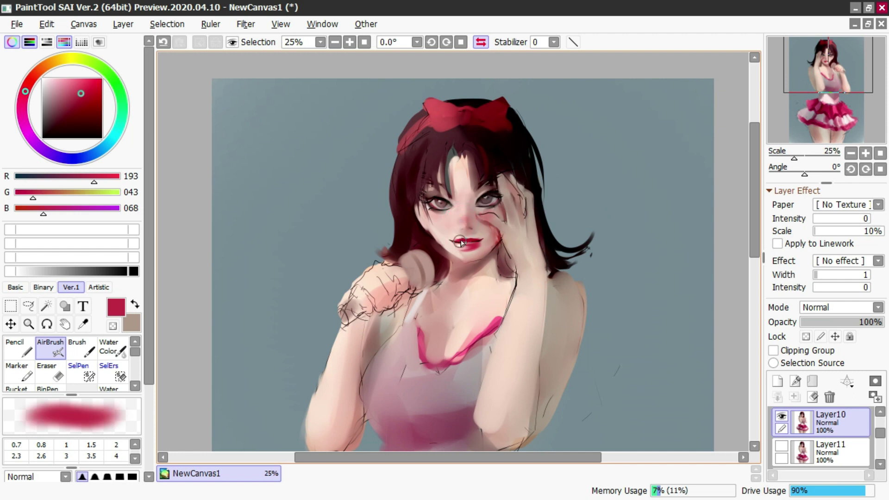
{"action": "key", "text": "ctrl+z"}
{"action": "key", "text": "ctrl+y"}
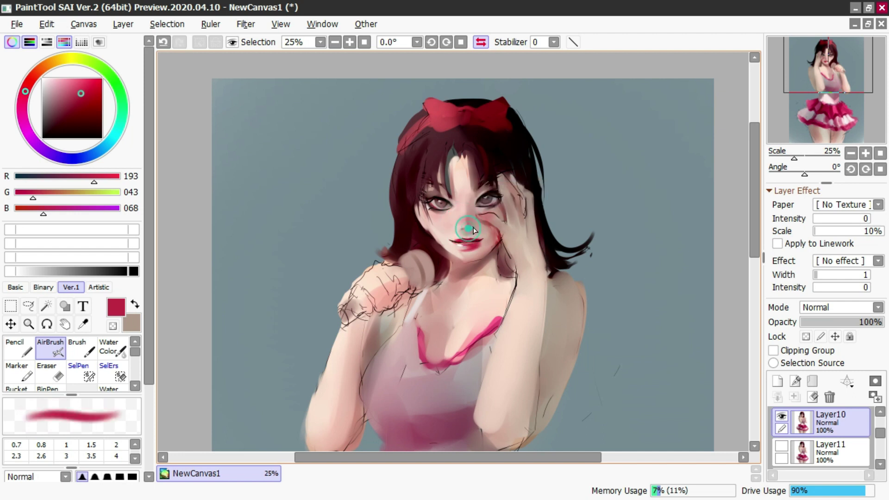
Step: Touch up the area around the nose and lips with AirBrush, using sampled lip red and pale skin tones
{"action": "mouse_move", "coordinate": [476, 231]}
{"action": "left_mouse_down"}
{"action": "mouse_move", "coordinate": [467, 232]}
{"action": "mouse_move", "coordinate": [479, 240]}
{"action": "left_mouse_up"}
{"action": "right_click", "coordinate": [472, 244]}
{"action": "key", "text": "ctrl+z"}
{"action": "left_click", "coordinate": [455, 257], "text": "alt"}
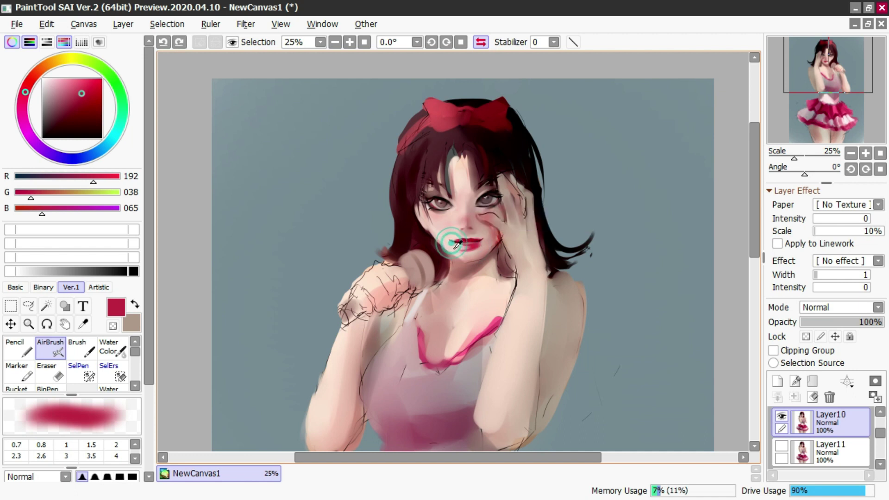
{"action": "left_click", "coordinate": [470, 243], "text": "alt"}
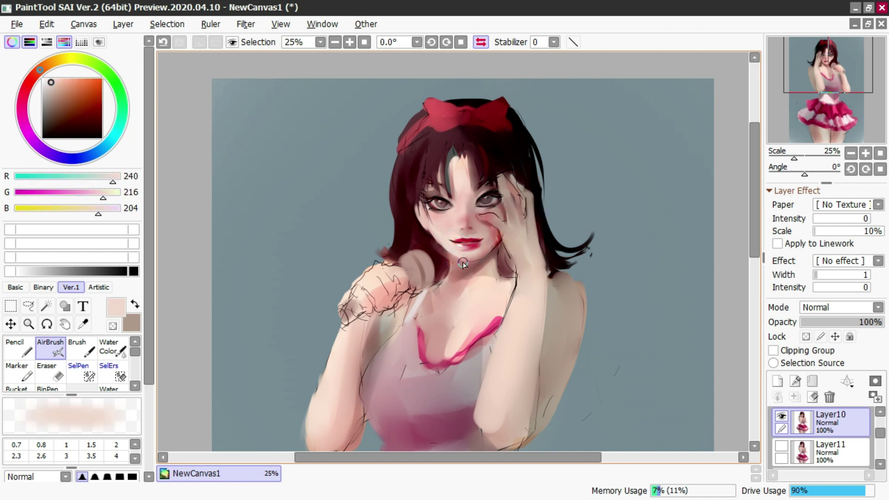
Step: Try very dark red Water Color strokes sampled around the uncovered eye across both eyes, and undo them
{"action": "left_click", "coordinate": [445, 199], "text": "alt"}
{"action": "key", "text": "c"}
{"action": "mouse_move", "coordinate": [440, 198]}
{"action": "left_mouse_down"}
{"action": "mouse_move", "coordinate": [430, 194]}
{"action": "mouse_move", "coordinate": [500, 197]}
{"action": "left_mouse_up"}
{"action": "left_click", "coordinate": [430, 194], "text": "alt"}
{"action": "key", "text": "ctrl+z"}
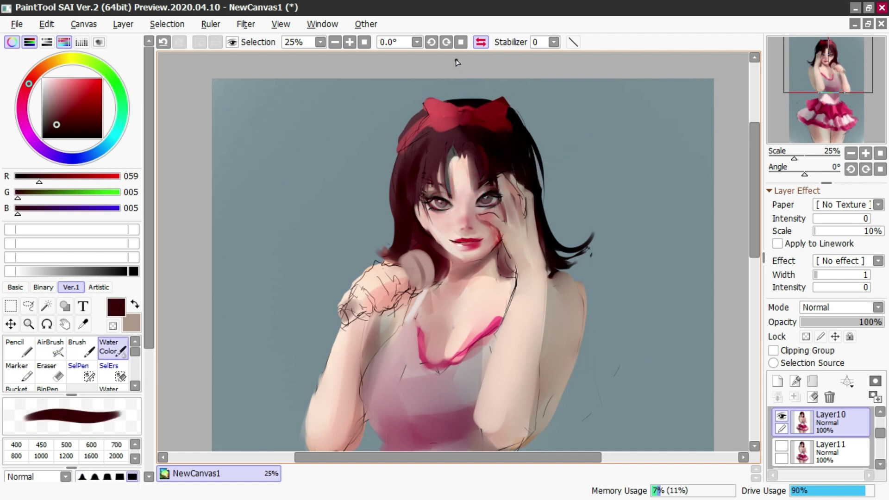
Step: Restore the unflipped view and sample dark brown around the uncovered eye for Pencil and Water Color touch-ups
{"action": "left_click", "coordinate": [481, 42]}
{"action": "key", "text": "n"}
{"action": "left_click", "coordinate": [472, 195], "text": "alt"}
{"action": "left_click", "coordinate": [470, 199], "text": "alt"}
{"action": "key", "text": "c"}
Step: Refine the upper lip with deep red Water Color sampled from the mouth, and undo the stray strokes on the lips and nose
{"action": "scroll", "coordinate": [422, 203], "scroll_direction": "up", "scroll_amount": 3}
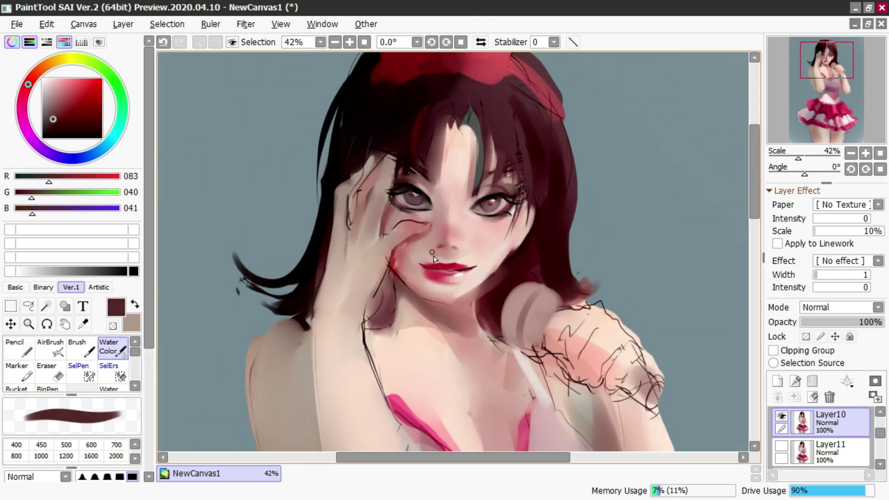
{"action": "left_click", "coordinate": [440, 267], "text": "alt"}
{"action": "mouse_move", "coordinate": [440, 268]}
{"action": "left_mouse_down"}
{"action": "mouse_move", "coordinate": [422, 227]}
{"action": "mouse_move", "coordinate": [424, 267]}
{"action": "mouse_move", "coordinate": [474, 266]}
{"action": "left_mouse_up"}
{"action": "key", "text": "ctrl+z"}
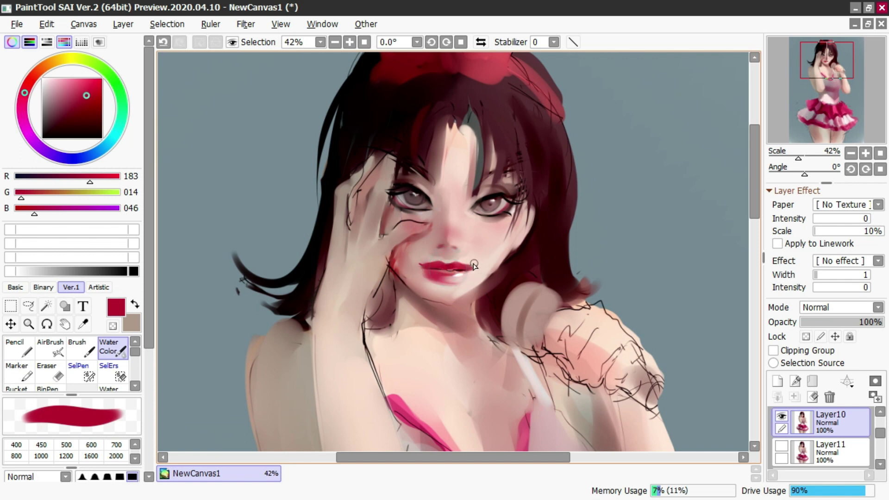
{"action": "mouse_move", "coordinate": [445, 229]}
{"action": "left_mouse_down"}
{"action": "mouse_move", "coordinate": [461, 241]}
{"action": "mouse_move", "coordinate": [443, 265]}
{"action": "mouse_move", "coordinate": [462, 241]}
{"action": "left_mouse_up"}
{"action": "key", "text": "ctrl+z"}
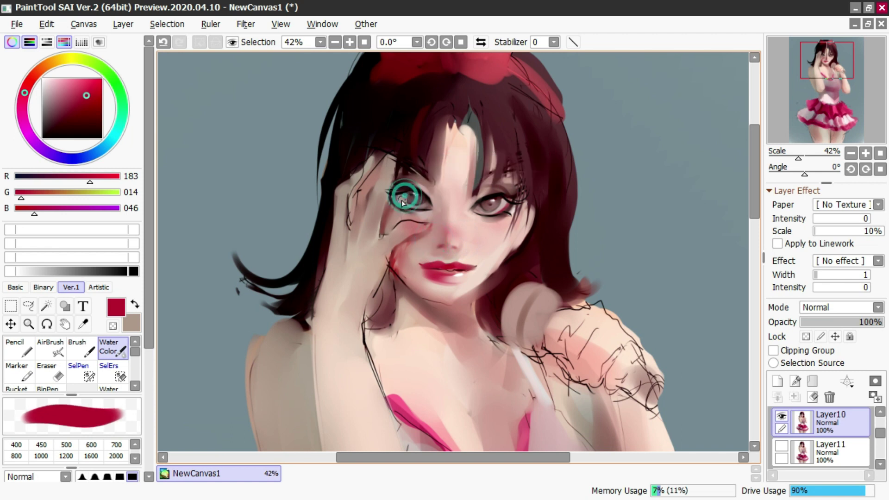
Step: Try a grayish mauve Water Color touch sampled from the hand-side eye on its iris
{"action": "left_click", "coordinate": [410, 198], "text": "alt"}
{"action": "key", "text": "ctrl+z"}
{"action": "left_click_drag", "start_coordinate": [402, 196], "coordinate": [411, 198]}
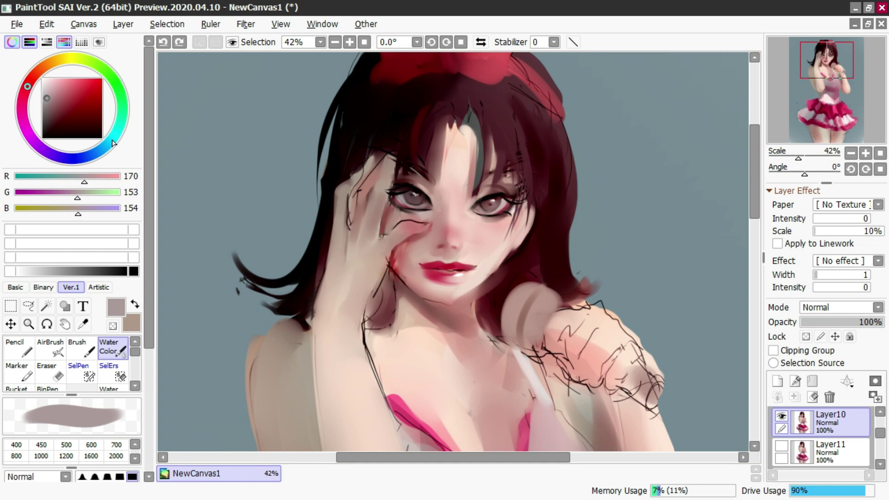
Step: Choose a pale cyan (231, 250, 255), try a highlight on the hand-side eye with a smaller brush, and undo it
{"action": "left_click", "coordinate": [110, 140]}
{"action": "left_click", "coordinate": [48, 79]}
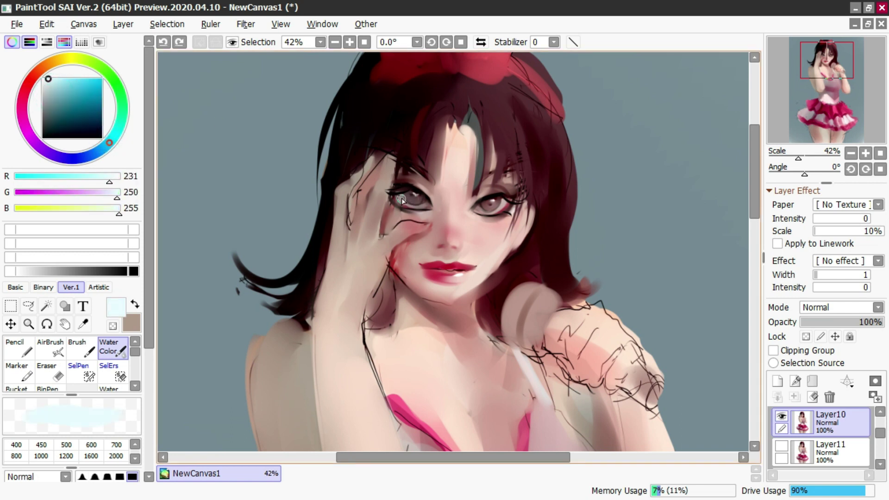
{"action": "key", "text": "ctrl+z"}
{"action": "left_click_drag", "start_coordinate": [406, 194], "coordinate": [405, 203]}
{"action": "key", "text": "["}
{"action": "key", "text": "ctrl+z"}
{"action": "key", "text": "ctrl+z"}
Step: Dab pale cyan Water Color highlights into both eyes, and check the face in the flipped view
{"action": "left_click_drag", "start_coordinate": [481, 210], "coordinate": [504, 204]}
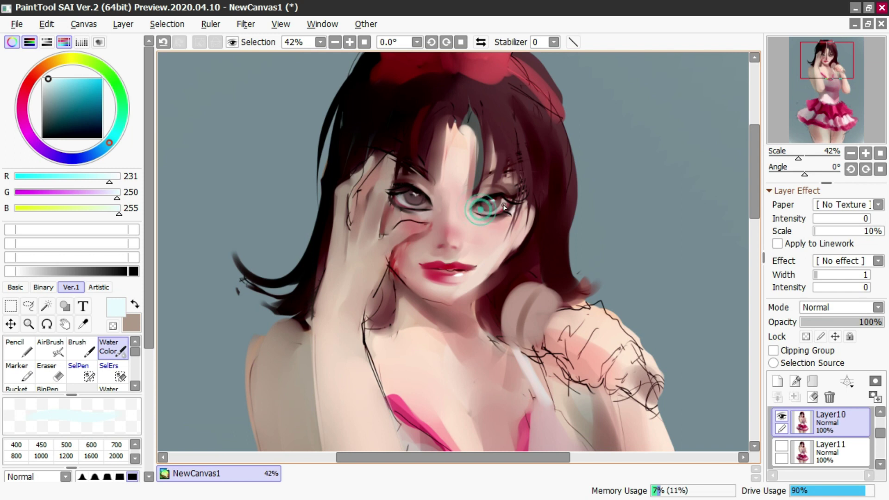
{"action": "left_click", "coordinate": [487, 207]}
{"action": "left_click", "coordinate": [424, 206]}
{"action": "left_click", "coordinate": [407, 200]}
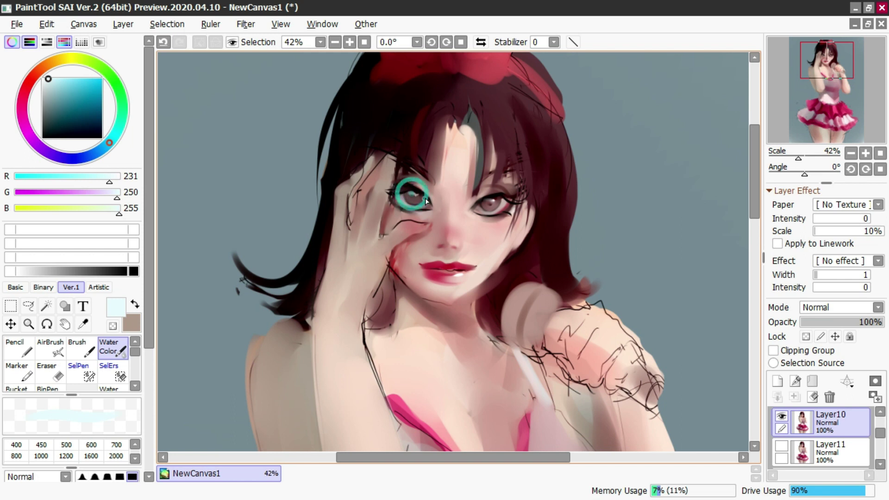
{"action": "left_click", "coordinate": [481, 42]}
{"action": "scroll", "coordinate": [483, 179], "scroll_direction": "up", "scroll_amount": 3}
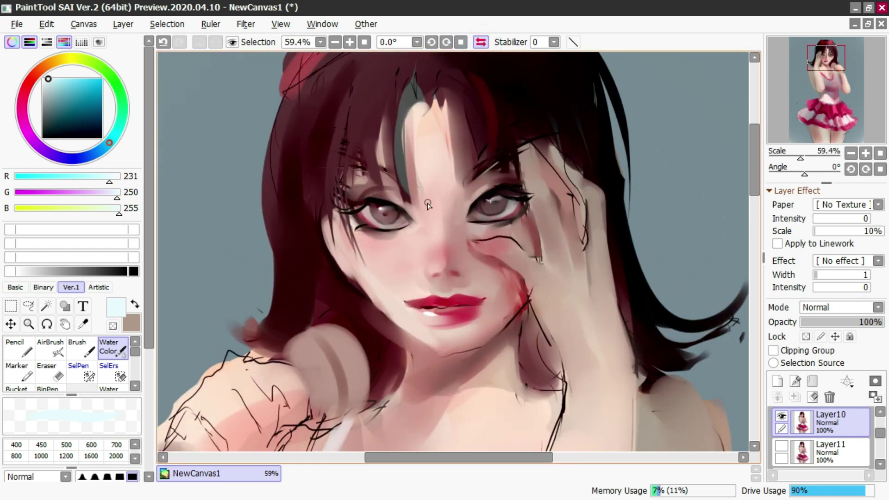
Step: Paint a highlight and dark pupils into both irises with the Water Color brush, using sampled black
{"action": "left_click", "coordinate": [374, 212]}
{"action": "left_click", "coordinate": [378, 214], "text": "alt"}
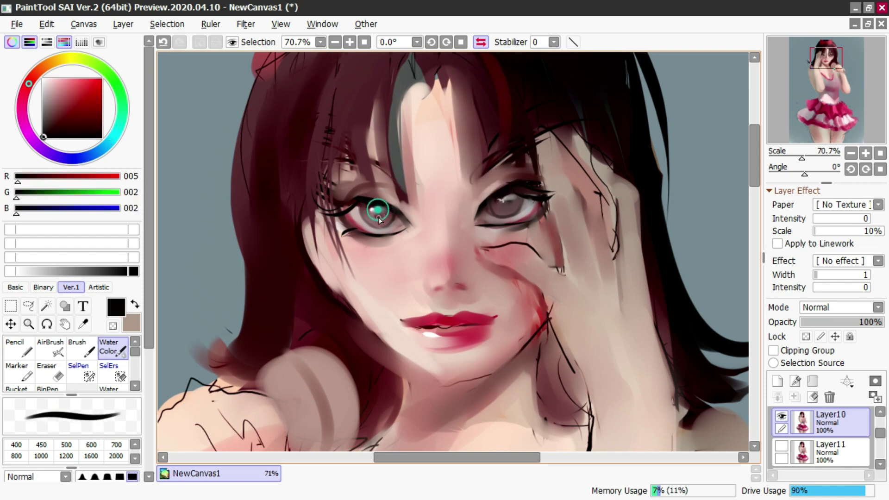
{"action": "left_click_drag", "start_coordinate": [506, 201], "coordinate": [502, 206]}
{"action": "left_click", "coordinate": [501, 204]}
{"action": "left_click", "coordinate": [502, 205]}
Step: Sample the pink skin tone below the eye and brush a soft reflection into the iris
{"action": "left_click", "coordinate": [372, 250], "text": "alt"}
{"action": "left_click", "coordinate": [387, 219]}
{"action": "left_click_drag", "start_coordinate": [383, 223], "coordinate": [393, 206]}
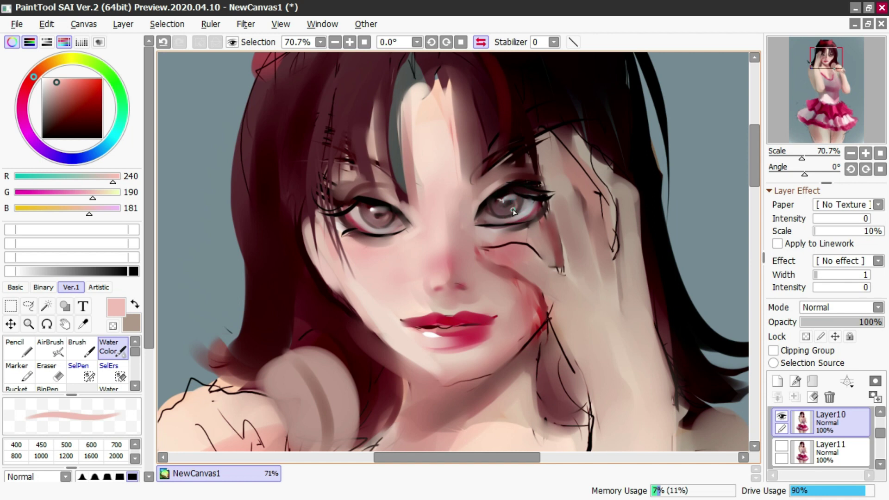
{"action": "scroll", "coordinate": [428, 204], "scroll_direction": "down", "scroll_amount": 2}
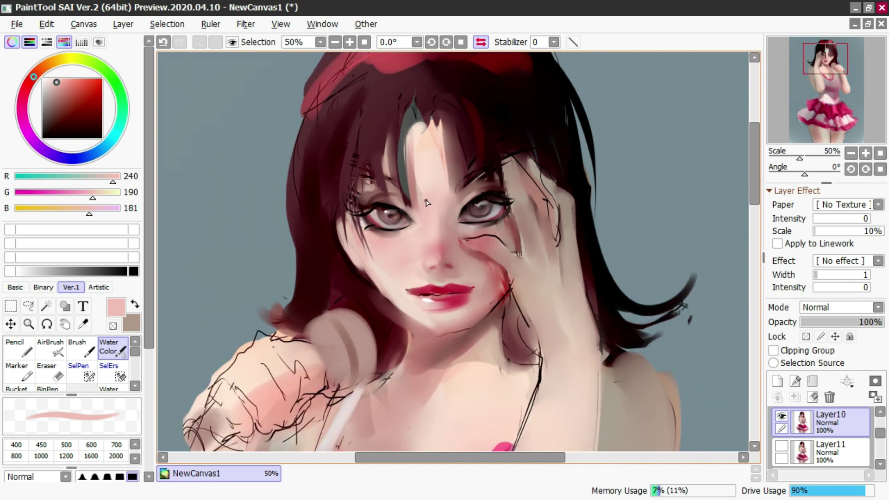
{"action": "scroll", "coordinate": [433, 188], "scroll_direction": "down", "scroll_amount": 1}
{"action": "scroll", "coordinate": [438, 264], "scroll_direction": "up", "scroll_amount": 2}
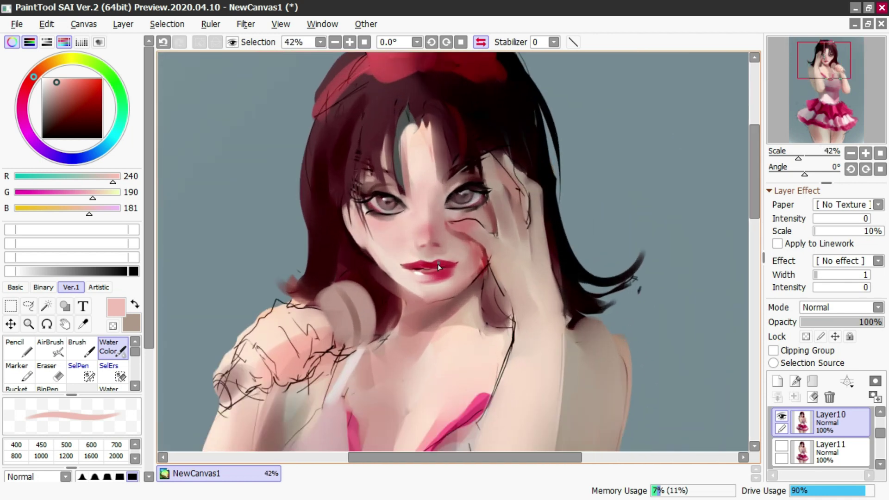
Step: Paint over the lower lip's white highlight with sampled lip red and clean the mouth's outline with skin tones
{"action": "mouse_move", "coordinate": [420, 277]}
{"action": "left_mouse_down"}
{"action": "mouse_move", "coordinate": [425, 269]}
{"action": "mouse_move", "coordinate": [407, 265]}
{"action": "mouse_move", "coordinate": [431, 278]}
{"action": "left_mouse_up"}
{"action": "left_click", "coordinate": [434, 277], "text": "alt"}
{"action": "key", "text": "ctrl+z"}
{"action": "key", "text": "ctrl+z"}
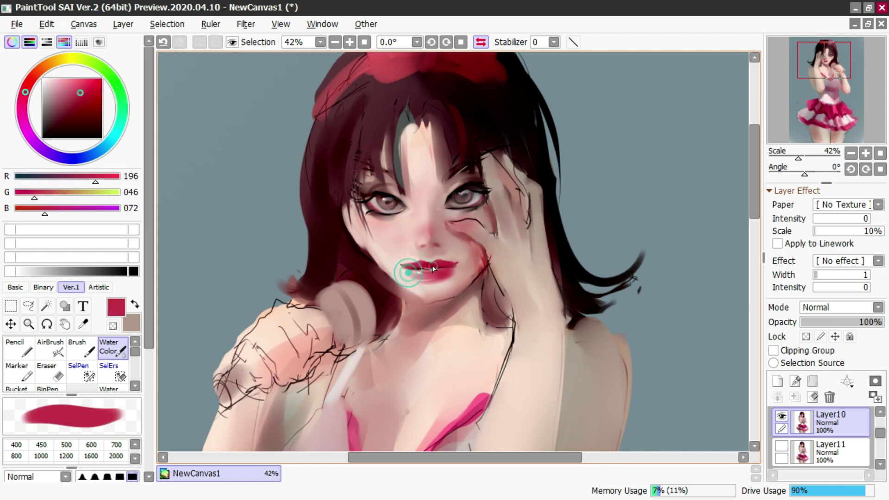
{"action": "left_click", "coordinate": [446, 259], "text": "alt"}
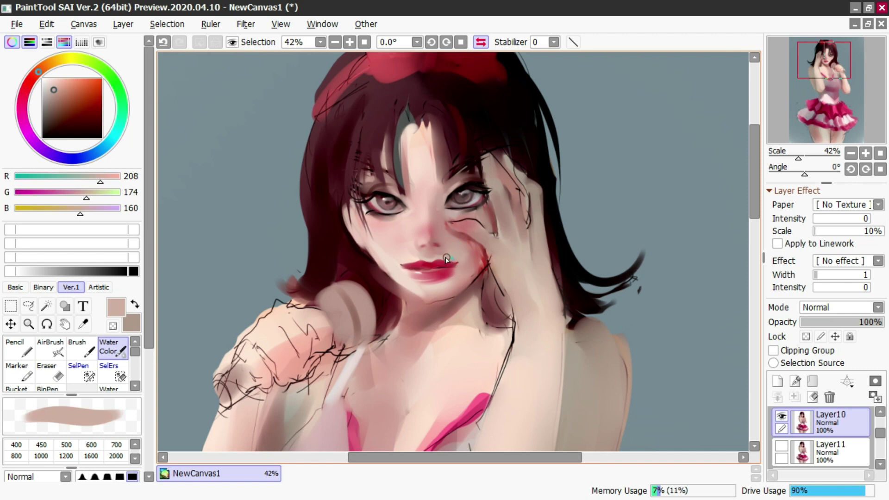
{"action": "key", "text": "ctrl+z"}
{"action": "left_click", "coordinate": [416, 260], "text": "alt"}
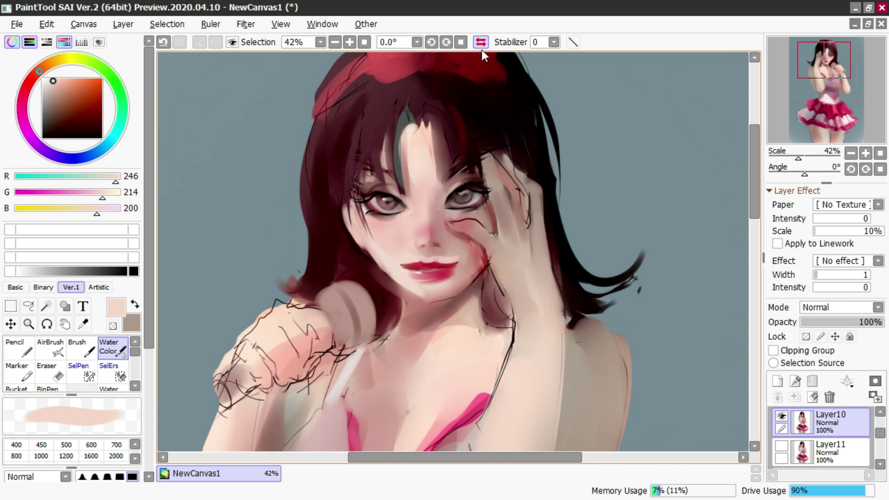
Step: Flip the canvas view horizontally and refine the brow and forehead hair beside the raised hand with sampled tones
{"action": "left_click", "coordinate": [481, 45]}
{"action": "left_click", "coordinate": [452, 250], "text": "alt"}
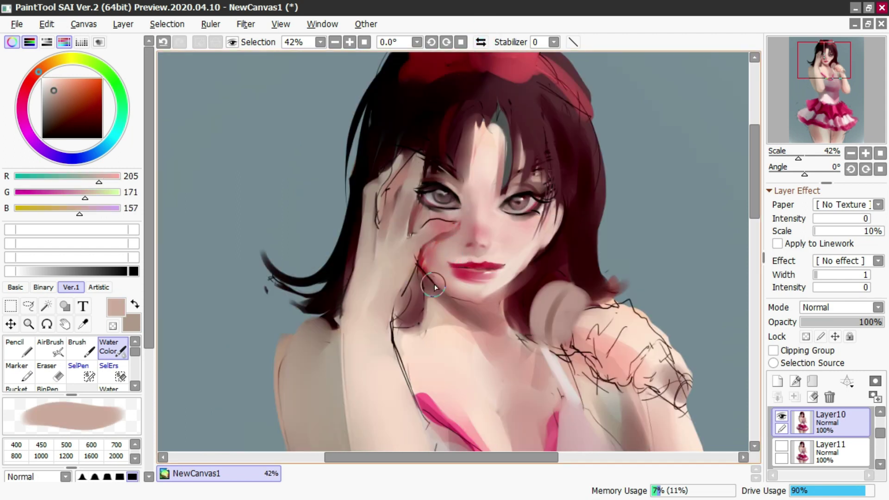
{"action": "left_click", "coordinate": [435, 199], "text": "alt"}
{"action": "key", "text": "n"}
{"action": "key", "text": "ctrl+z"}
{"action": "mouse_move", "coordinate": [465, 190]}
{"action": "left_mouse_down"}
{"action": "mouse_move", "coordinate": [421, 156]}
{"action": "mouse_move", "coordinate": [448, 121]}
{"action": "left_mouse_up"}
{"action": "key", "text": "c"}
{"action": "left_click", "coordinate": [476, 164], "text": "alt"}
{"action": "key", "text": "ctrl+z"}
{"action": "left_click_drag", "start_coordinate": [438, 165], "coordinate": [448, 120]}
{"action": "left_click", "coordinate": [452, 119], "text": "alt"}
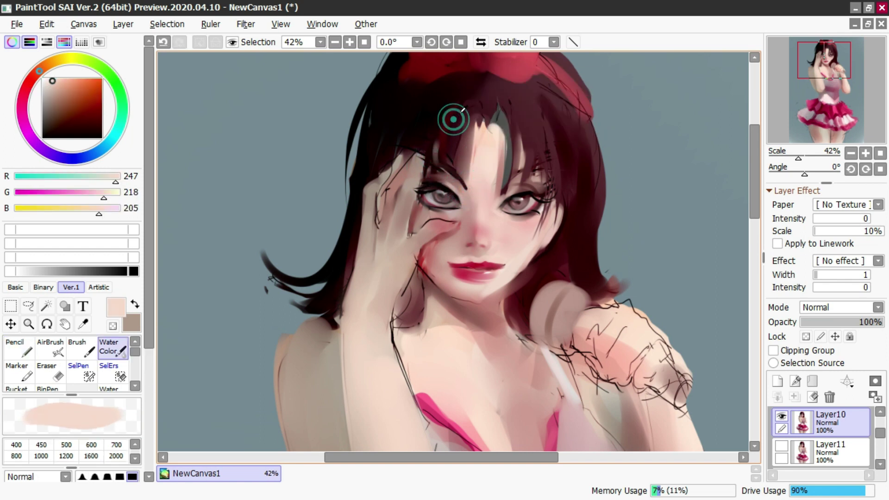
Step: Sample the grey-blue background and brush a cool sheen into the black hair above and beside the raised hand
{"action": "left_click", "coordinate": [401, 90], "text": "alt"}
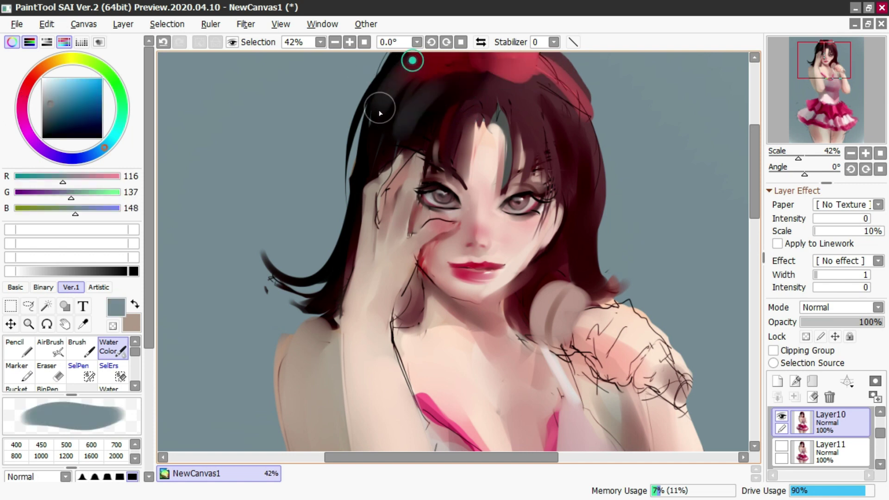
{"action": "scroll", "coordinate": [430, 135], "scroll_direction": "down", "scroll_amount": 3}
{"action": "scroll", "coordinate": [417, 143], "scroll_direction": "up", "scroll_amount": 1}
{"action": "left_click_drag", "start_coordinate": [416, 117], "coordinate": [410, 140]}
{"action": "mouse_move", "coordinate": [452, 111]}
{"action": "left_mouse_down"}
{"action": "mouse_move", "coordinate": [466, 136]}
{"action": "mouse_move", "coordinate": [399, 146]}
{"action": "mouse_move", "coordinate": [380, 193]}
{"action": "left_mouse_up"}
{"action": "left_click_drag", "start_coordinate": [391, 129], "coordinate": [379, 191]}
{"action": "mouse_move", "coordinate": [369, 230]}
{"action": "left_mouse_down"}
{"action": "mouse_move", "coordinate": [366, 224]}
{"action": "mouse_move", "coordinate": [362, 241]}
{"action": "left_mouse_up"}
{"action": "key", "text": "ctrl+z"}
{"action": "left_click_drag", "start_coordinate": [378, 178], "coordinate": [362, 217]}
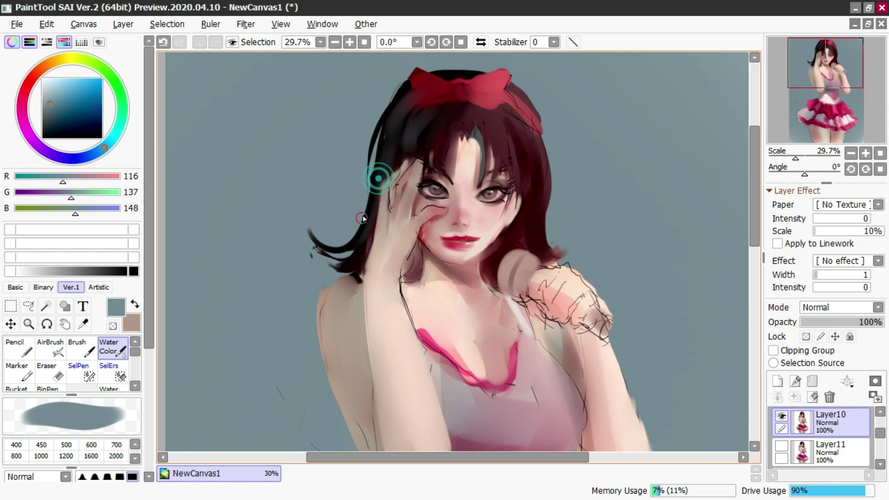
Step: Flip the view back and paint over the sketch lines on the raised hand's fingers with sampled skin tones
{"action": "left_click", "coordinate": [481, 41]}
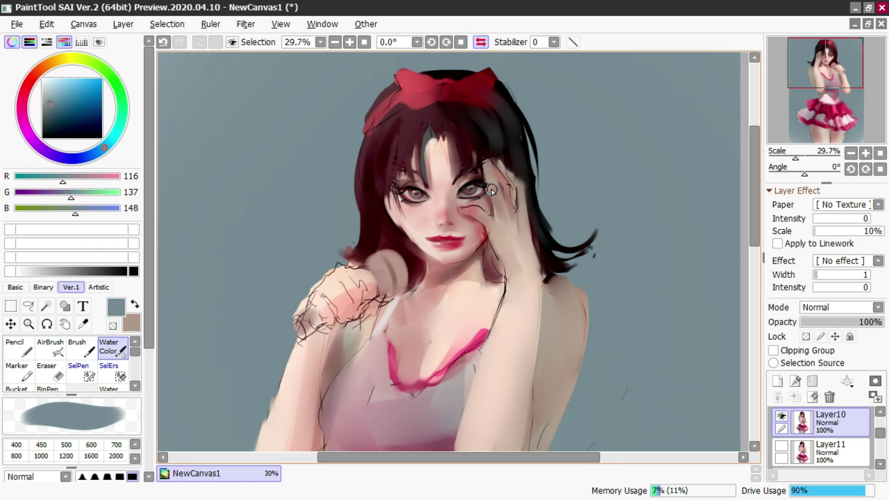
{"action": "key", "text": "n"}
{"action": "right_click", "coordinate": [481, 152]}
{"action": "left_click_drag", "start_coordinate": [488, 160], "coordinate": [500, 185]}
{"action": "key", "text": "ctrl+z"}
{"action": "key", "text": "c"}
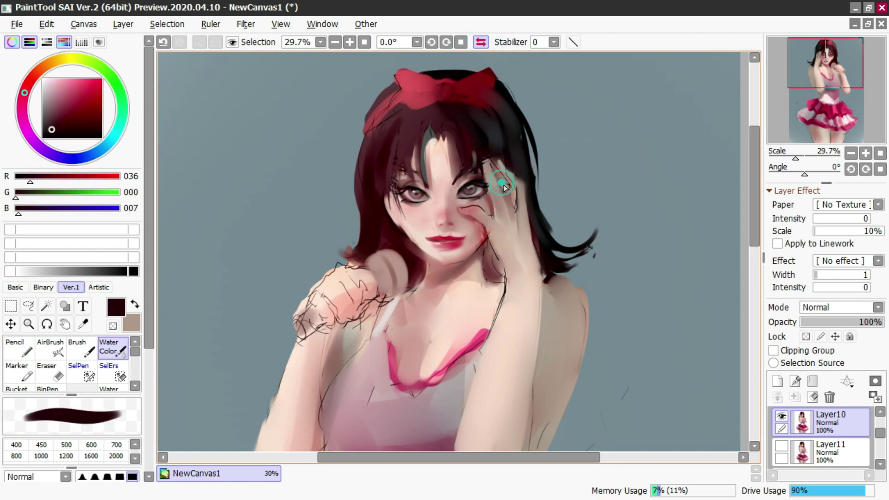
{"action": "left_click", "coordinate": [507, 186], "text": "alt"}
{"action": "left_click", "coordinate": [513, 214], "text": "alt"}
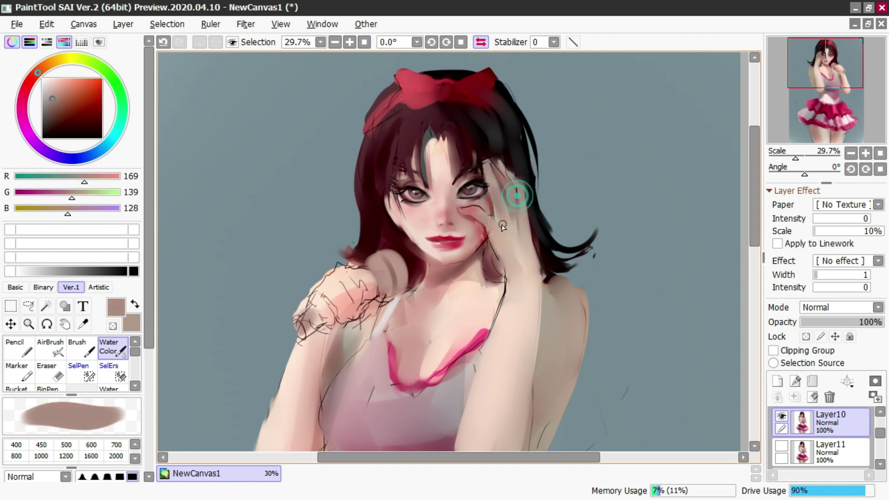
Step: Touch up the face around the thumb, mouth and eye with sampled skin tones
{"action": "left_click", "coordinate": [479, 225], "text": "alt"}
{"action": "left_click", "coordinate": [447, 235], "text": "alt"}
{"action": "left_click", "coordinate": [405, 184], "text": "alt"}
Step: Add a new layer in Overlay mode and airbrush a sampled light skin tone over both irises
{"action": "key", "text": "v"}
{"action": "left_click", "coordinate": [409, 196], "text": "alt"}
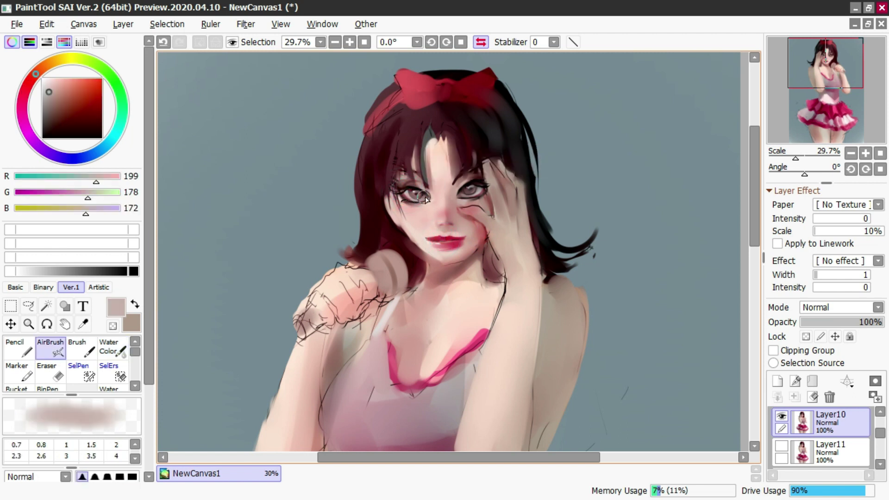
{"action": "left_click", "coordinate": [804, 307]}
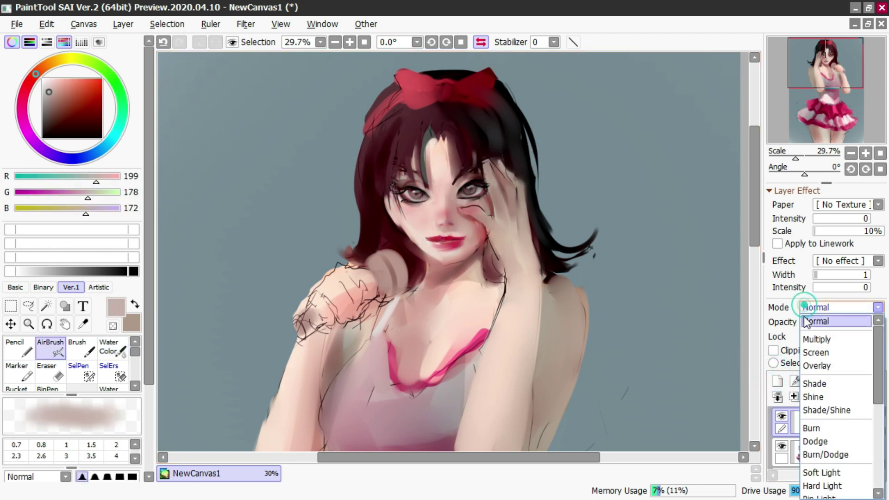
{"action": "left_click", "coordinate": [817, 365]}
{"action": "left_click", "coordinate": [408, 204], "text": "alt"}
{"action": "left_click", "coordinate": [410, 207], "text": "alt"}
{"action": "mouse_move", "coordinate": [411, 196]}
{"action": "left_mouse_down"}
{"action": "mouse_move", "coordinate": [434, 188]}
{"action": "mouse_move", "coordinate": [455, 201]}
{"action": "mouse_move", "coordinate": [471, 191]}
{"action": "left_mouse_up"}
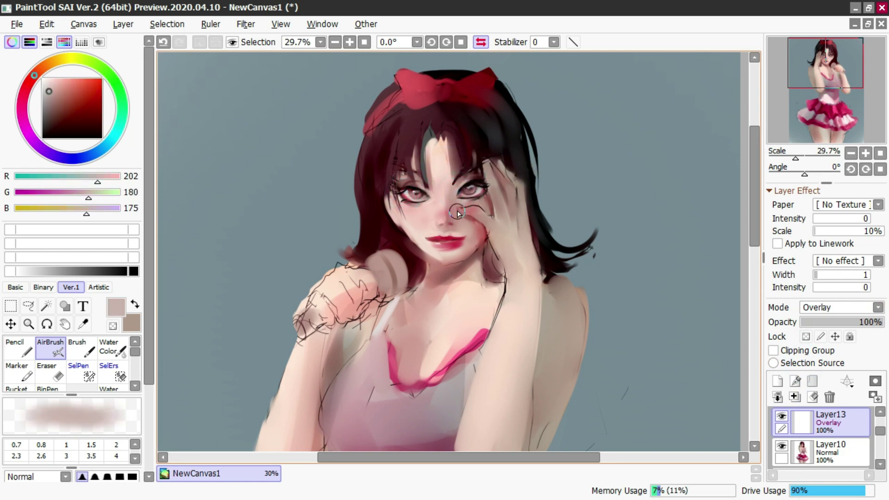
Step: Flip the view and airbrush the overlay tone over the face, chest and arm with a larger brush
{"action": "left_click", "coordinate": [481, 42]}
{"action": "left_click_drag", "start_coordinate": [467, 213], "coordinate": [494, 205], "text": "ctrl+alt"}
{"action": "key", "text": "ctrl+z"}
{"action": "mouse_move", "coordinate": [450, 249]}
{"action": "left_mouse_down", "text": "ctrl+alt"}
{"action": "mouse_move", "coordinate": [446, 265]}
{"action": "mouse_move", "coordinate": [485, 392]}
{"action": "left_mouse_up", "text": "ctrl+alt"}
{"action": "left_click_drag", "start_coordinate": [438, 331], "coordinate": [490, 377]}
{"action": "scroll", "coordinate": [486, 168], "scroll_direction": "down", "scroll_amount": 3}
{"action": "left_click_drag", "start_coordinate": [535, 246], "coordinate": [552, 284]}
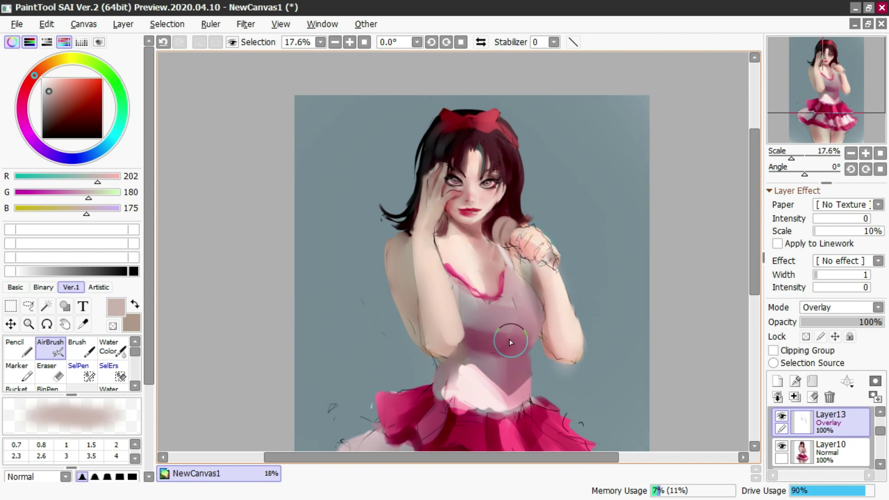
Step: Undo the last overlay stroke and erase excess overlay around the neck and chest with a large Eraser
{"action": "scroll", "coordinate": [477, 165], "scroll_direction": "up", "scroll_amount": 1}
{"action": "scroll", "coordinate": [477, 165], "scroll_direction": "up", "scroll_amount": 1}
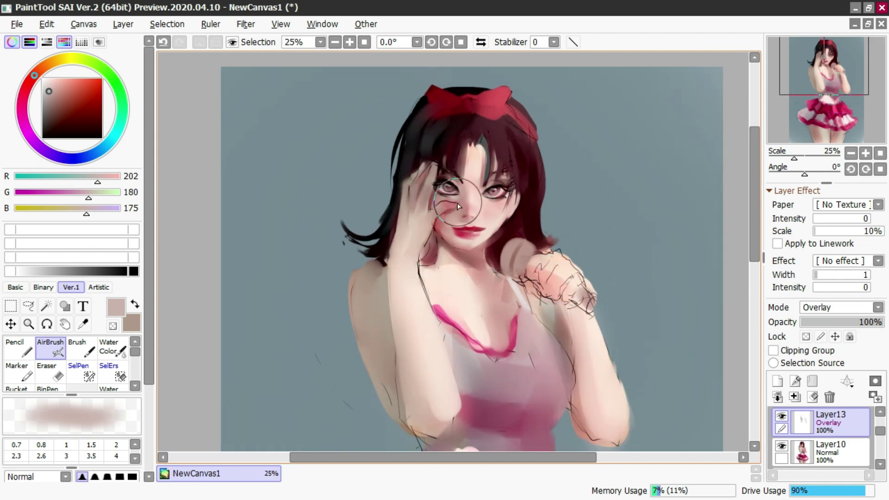
{"action": "key", "text": "ctrl+z"}
{"action": "key", "text": "e"}
{"action": "left_click_drag", "start_coordinate": [445, 250], "coordinate": [456, 257]}
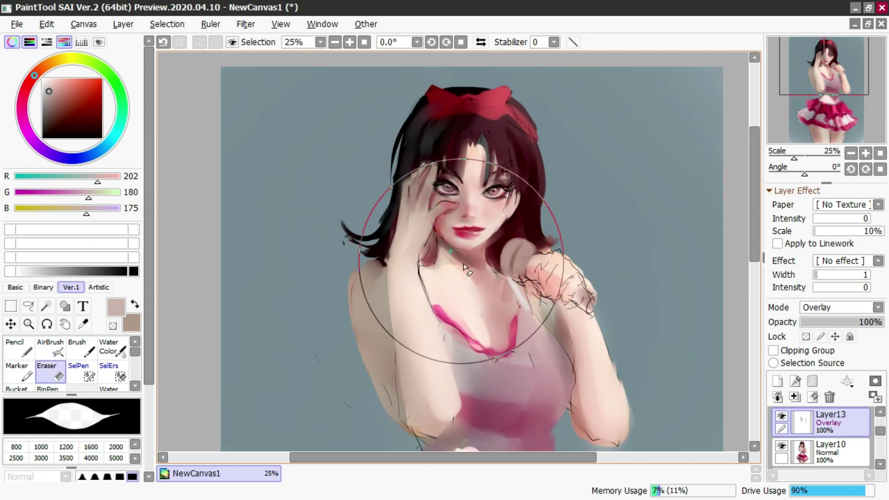
Step: Flip the view back, compare the painting with the Overlay layer hidden and shown, and merge it with Layer10
{"action": "left_click", "coordinate": [480, 42]}
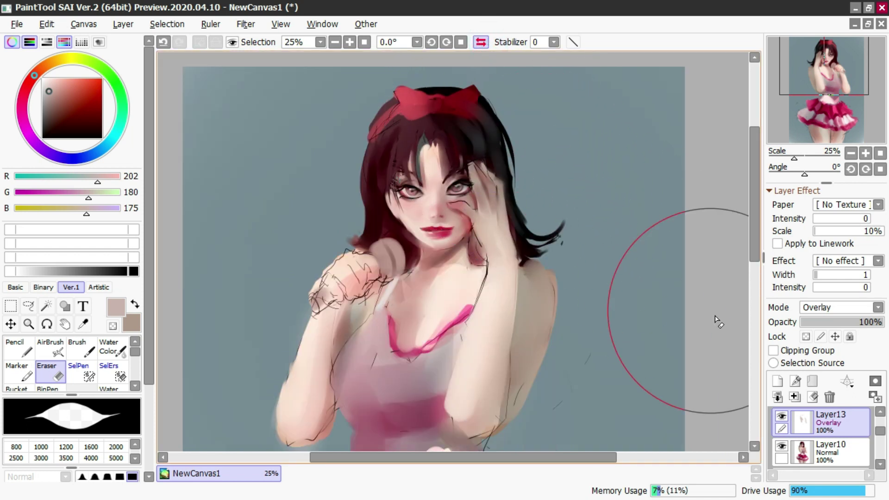
{"action": "left_click", "coordinate": [781, 416]}
{"action": "left_click", "coordinate": [781, 416]}
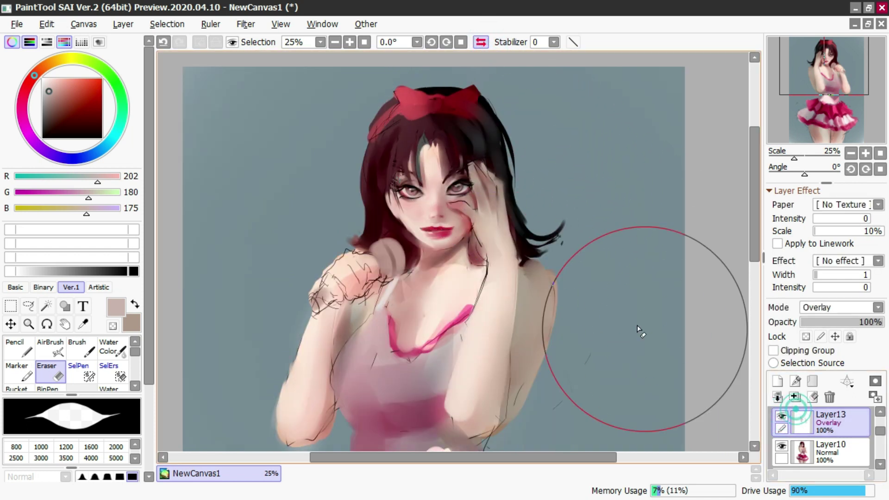
{"action": "scroll", "coordinate": [413, 195], "scroll_direction": "up", "scroll_amount": 3}
{"action": "left_click_drag", "start_coordinate": [413, 191], "coordinate": [435, 193], "text": "ctrl+alt"}
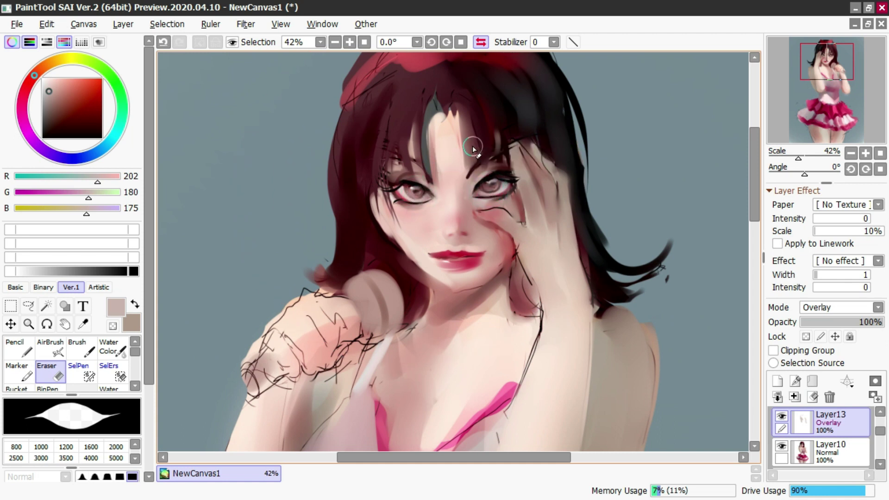
{"action": "left_click", "coordinate": [852, 451], "text": "ctrl"}
{"action": "key", "text": "ctrl+e"}
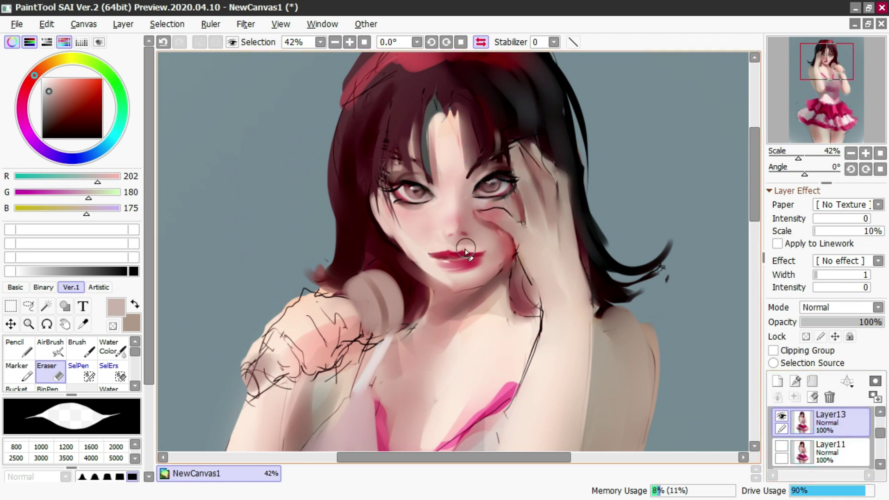
Step: Paint dark reddish-brown hair between the microphone and neck, and clean the jaw with a sampled light skin tone
{"action": "key", "text": "c"}
{"action": "left_click_drag", "start_coordinate": [399, 262], "coordinate": [383, 259], "text": "ctrl+alt"}
{"action": "left_click", "coordinate": [383, 261], "text": "alt"}
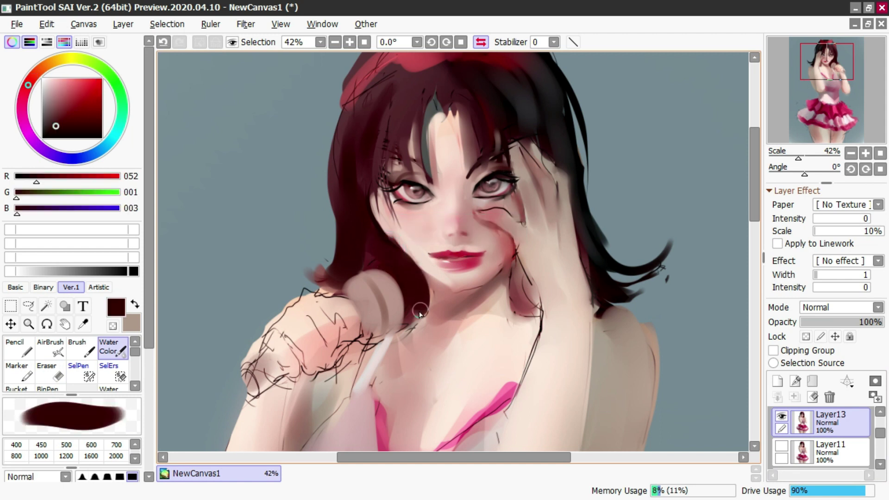
{"action": "left_click", "coordinate": [417, 247], "text": "alt"}
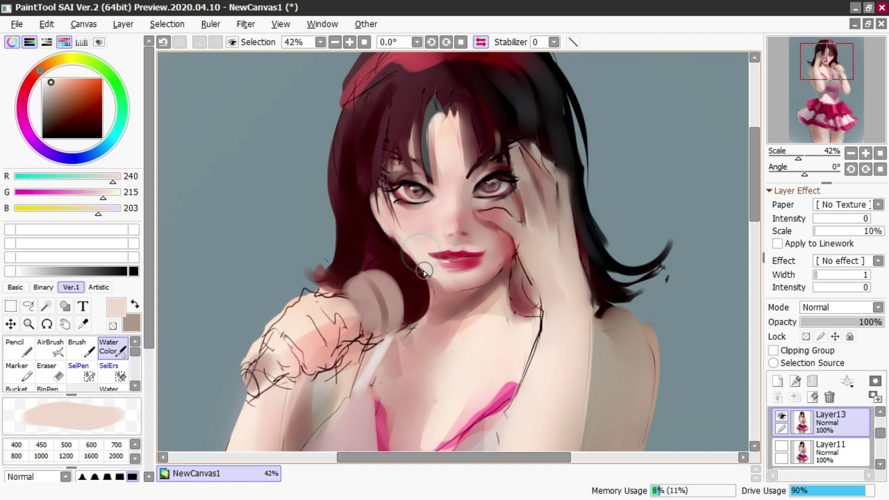
Step: Airbrush a sampled dark red along the upper lid and outer corner of the eye on the microphone side
{"action": "left_click", "coordinate": [403, 184], "text": "alt"}
{"action": "key", "text": "b"}
{"action": "left_click_drag", "start_coordinate": [396, 188], "coordinate": [384, 187], "text": "ctrl+alt"}
{"action": "left_click", "coordinate": [404, 183], "text": "alt"}
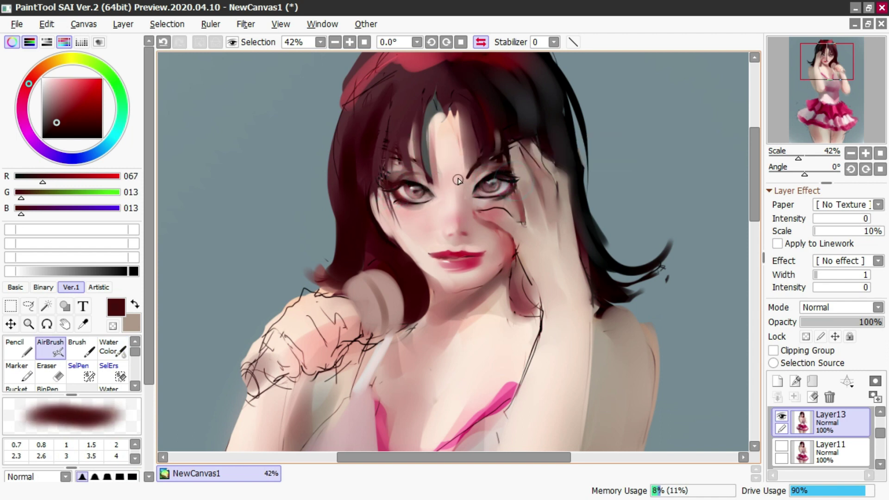
Step: Flip the view and reshape the eyebrow beside the raised hand with sampled skin and dark brown tones
{"action": "left_click", "coordinate": [481, 42]}
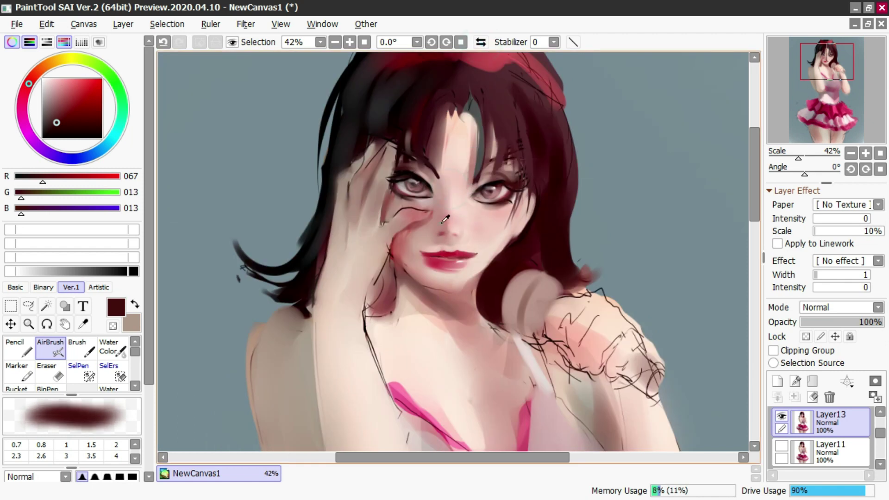
{"action": "left_click", "coordinate": [438, 170], "text": "alt"}
{"action": "left_click_drag", "start_coordinate": [438, 171], "coordinate": [422, 159]}
{"action": "left_click", "coordinate": [443, 187], "text": "alt"}
{"action": "key", "text": "ctrl+alt"}
{"action": "left_click", "coordinate": [421, 155], "text": "alt"}
{"action": "key", "text": "c"}
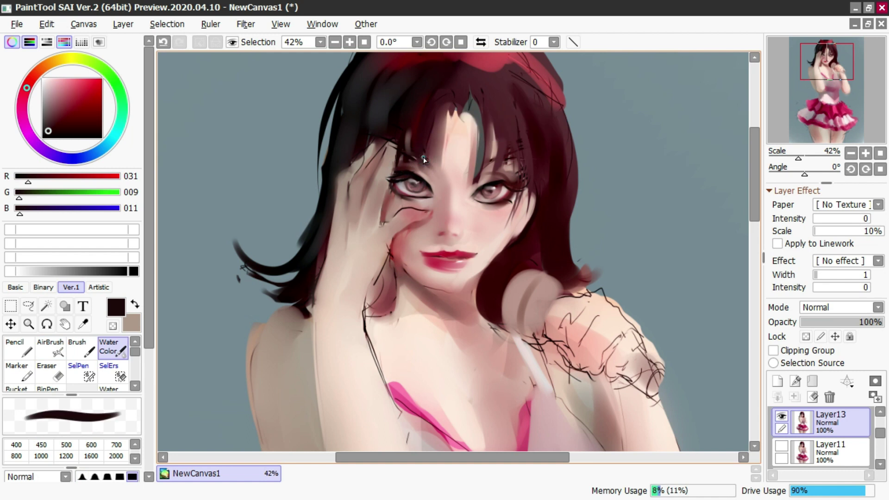
{"action": "left_click_drag", "start_coordinate": [426, 158], "coordinate": [437, 174]}
Step: Blend the thumb, palm and cheek edge of the raised hand with sampled skin tones using Water Color and AirBrush
{"action": "left_click", "coordinate": [404, 239], "text": "alt"}
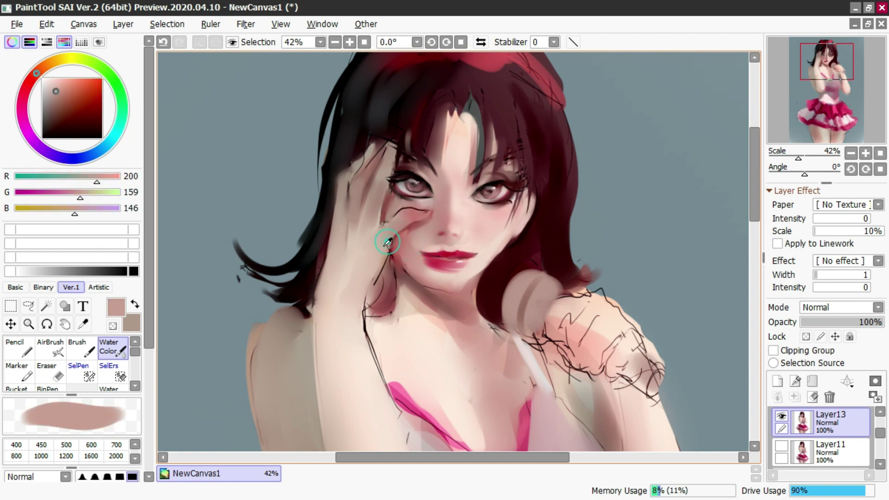
{"action": "left_click", "coordinate": [409, 215], "text": "alt"}
{"action": "key", "text": "ctrl+z"}
{"action": "mouse_move", "coordinate": [370, 227]}
{"action": "left_mouse_down"}
{"action": "mouse_move", "coordinate": [355, 257]}
{"action": "mouse_move", "coordinate": [361, 232]}
{"action": "mouse_move", "coordinate": [345, 247]}
{"action": "mouse_move", "coordinate": [342, 228]}
{"action": "mouse_move", "coordinate": [382, 254]}
{"action": "mouse_move", "coordinate": [361, 297]}
{"action": "mouse_move", "coordinate": [376, 256]}
{"action": "mouse_move", "coordinate": [362, 259]}
{"action": "mouse_move", "coordinate": [425, 275]}
{"action": "left_mouse_up"}
{"action": "key", "text": "b"}
{"action": "left_click", "coordinate": [415, 230], "text": "alt"}
{"action": "key", "text": "ctrl+z"}
{"action": "mouse_move", "coordinate": [394, 241]}
{"action": "left_mouse_down"}
{"action": "mouse_move", "coordinate": [405, 249]}
{"action": "mouse_move", "coordinate": [419, 231]}
{"action": "left_mouse_up"}
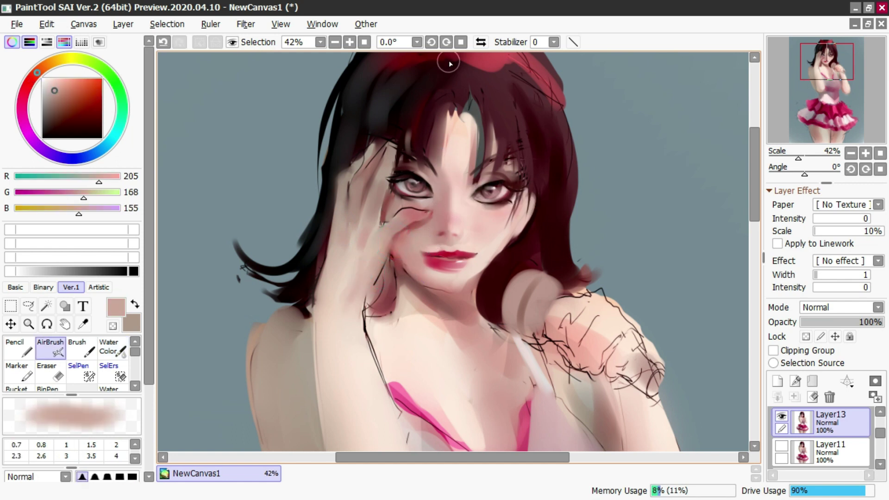
Step: Flip the view back and refine the lines of the eye beside the raised hand with sampled black
{"action": "left_click", "coordinate": [482, 42]}
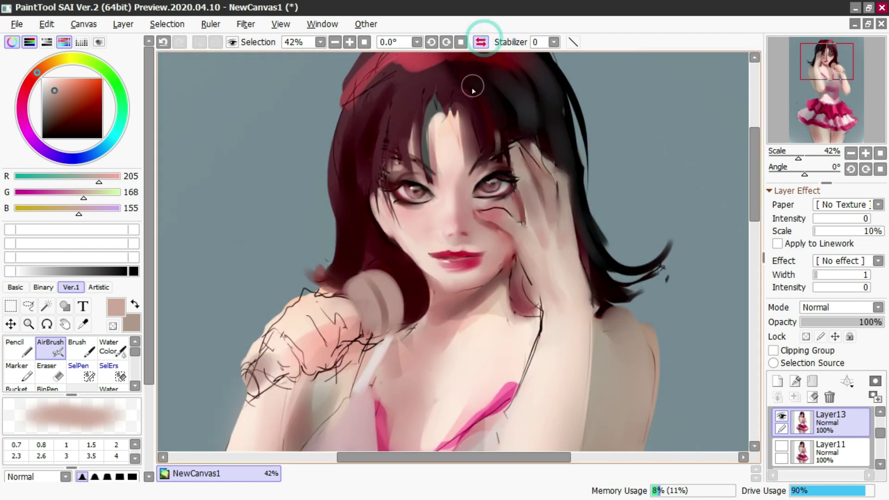
{"action": "left_click", "coordinate": [483, 180], "text": "alt"}
{"action": "key", "text": "c"}
{"action": "key", "text": "bracketleft"}
{"action": "key", "text": "bracketleft"}
{"action": "key", "text": "bracketright"}
{"action": "left_click_drag", "start_coordinate": [476, 200], "coordinate": [500, 196]}
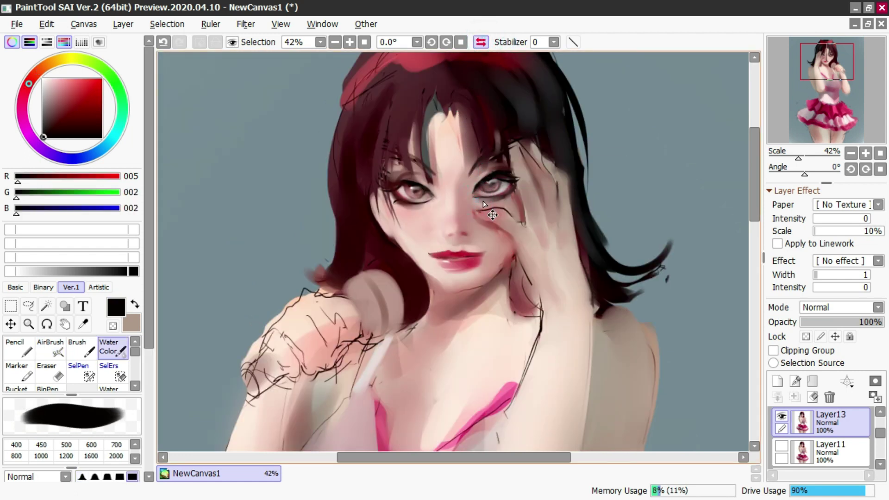
Step: Refine the nose's side and nostril with sampled face tones, undoing the unwanted strokes
{"action": "mouse_move", "coordinate": [417, 204]}
{"action": "left_mouse_down"}
{"action": "mouse_move", "coordinate": [400, 203]}
{"action": "mouse_move", "coordinate": [432, 226]}
{"action": "mouse_move", "coordinate": [436, 208]}
{"action": "mouse_move", "coordinate": [443, 228]}
{"action": "mouse_move", "coordinate": [471, 231]}
{"action": "left_mouse_up"}
{"action": "left_click", "coordinate": [456, 202], "text": "alt"}
{"action": "key", "text": "bracketright"}
{"action": "key", "text": "ctrl+z"}
{"action": "left_click", "coordinate": [468, 231], "text": "alt"}
{"action": "left_click", "coordinate": [471, 226], "text": "alt"}
{"action": "key", "text": "b"}
{"action": "key", "text": "bracketleft"}
{"action": "key", "text": "ctrl+z"}
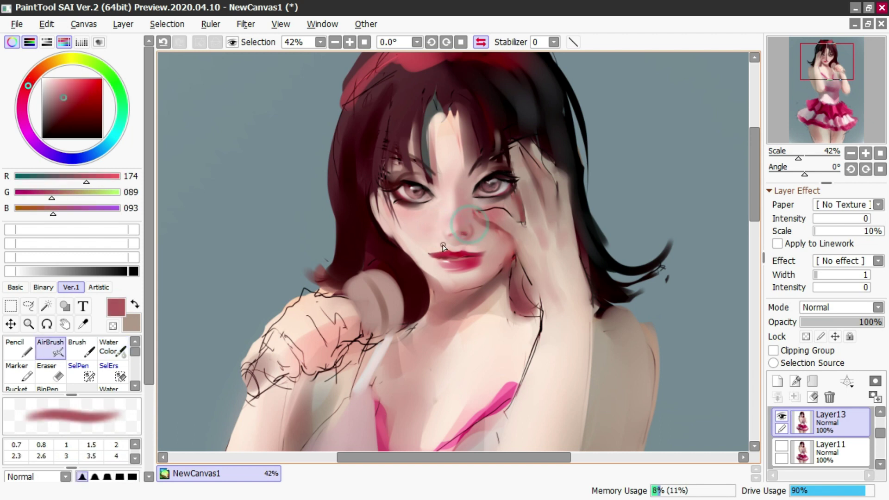
{"action": "scroll", "coordinate": [427, 172], "scroll_direction": "down", "scroll_amount": 2}
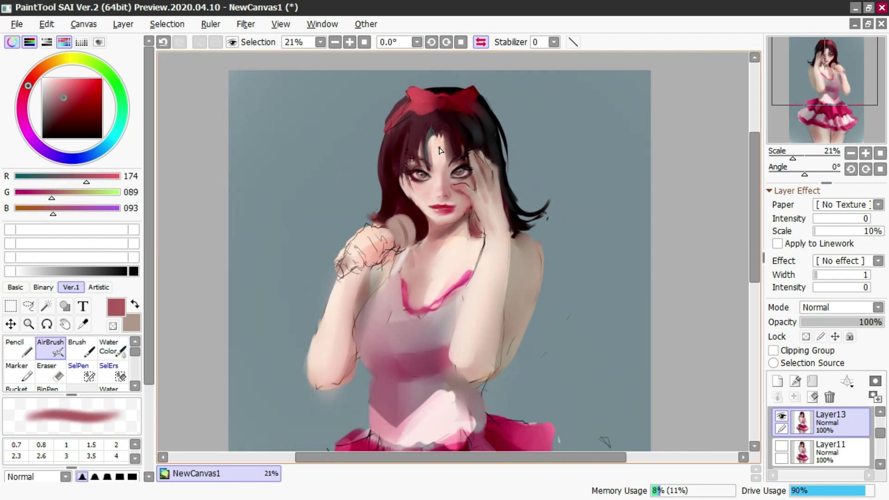
Step: Flip the view back and airbrush a sampled light skin tone down the nose bridge
{"action": "left_click", "coordinate": [481, 41]}
{"action": "scroll", "coordinate": [465, 213], "scroll_direction": "up", "scroll_amount": 2}
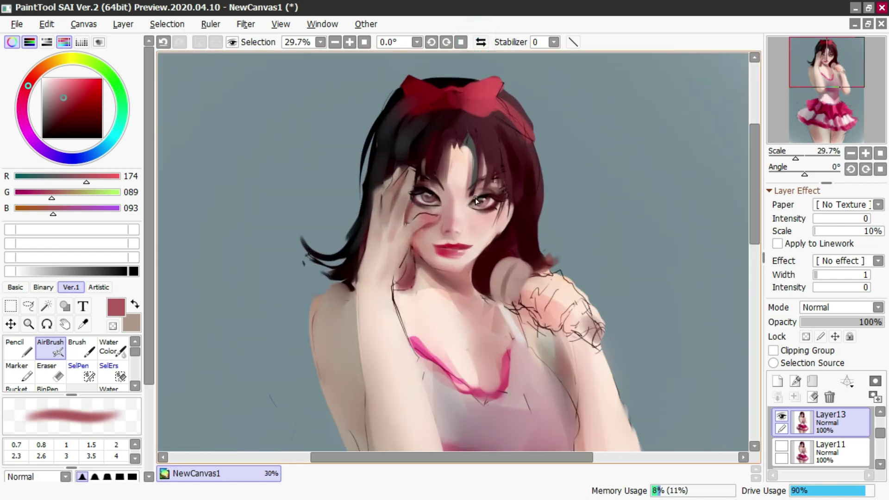
{"action": "left_click", "coordinate": [463, 208], "text": "alt"}
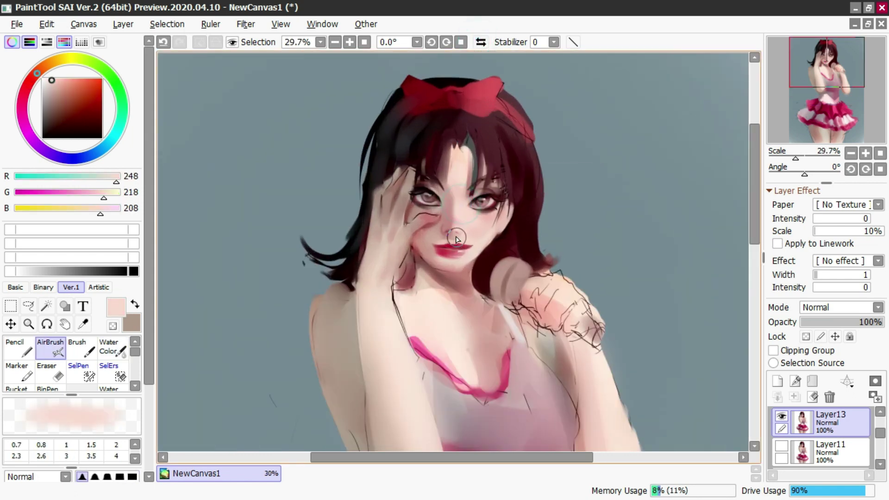
{"action": "left_click_drag", "start_coordinate": [457, 203], "coordinate": [460, 239]}
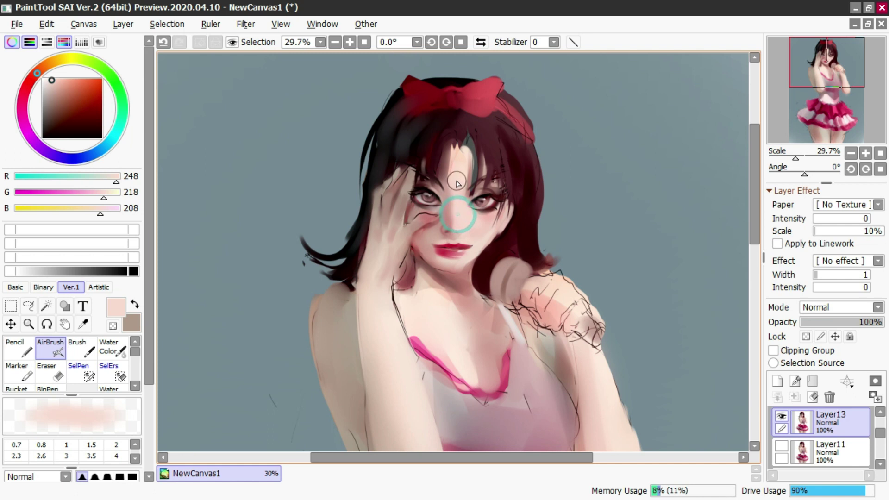
Step: Touch up the dark lines of both eyes with the Pencil in sampled black, undoing the unwanted strokes
{"action": "left_click", "coordinate": [407, 195], "text": "alt"}
{"action": "key", "text": "n"}
{"action": "key", "text": "ctrl+z"}
{"action": "left_click_drag", "start_coordinate": [415, 200], "coordinate": [425, 203]}
{"action": "key", "text": "ctrl+z"}
{"action": "key", "text": "ctrl+z"}
{"action": "left_click_drag", "start_coordinate": [481, 214], "coordinate": [498, 207]}
{"action": "key", "text": "ctrl+z"}
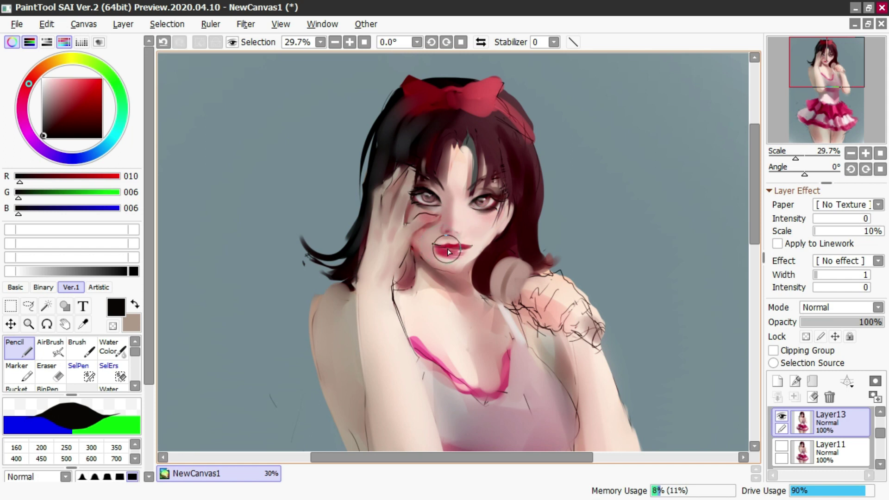
Step: Retouch the lips with sampled crimson using Water Color and mirror the view horizontally
{"action": "key", "text": "c"}
{"action": "left_click", "coordinate": [450, 248], "text": "alt"}
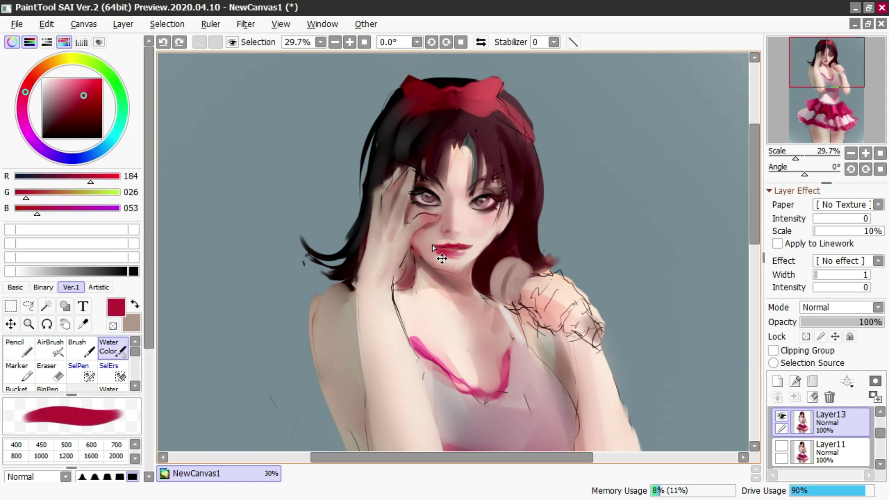
{"action": "left_click", "coordinate": [482, 42]}
Step: Touch up the raised hand's fingertip edge and the eye farther from it with sampled dark hair and brown tones
{"action": "left_click", "coordinate": [484, 207], "text": "alt"}
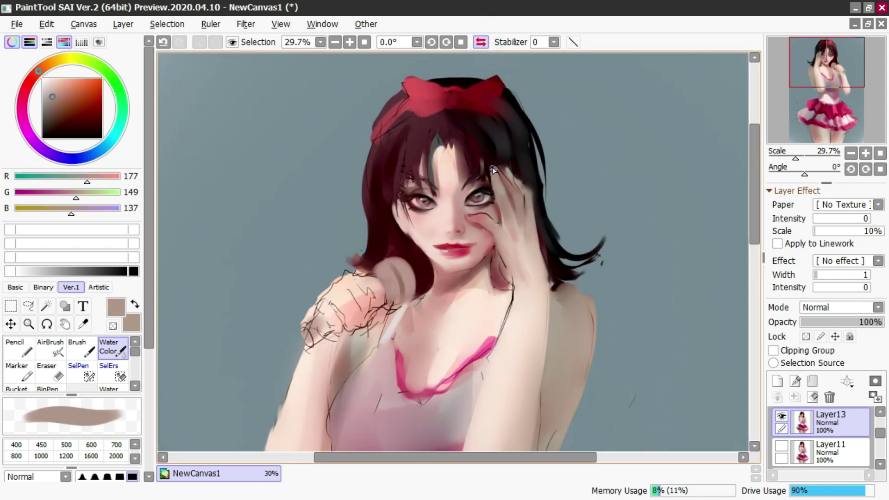
{"action": "left_click", "coordinate": [494, 170], "text": "alt"}
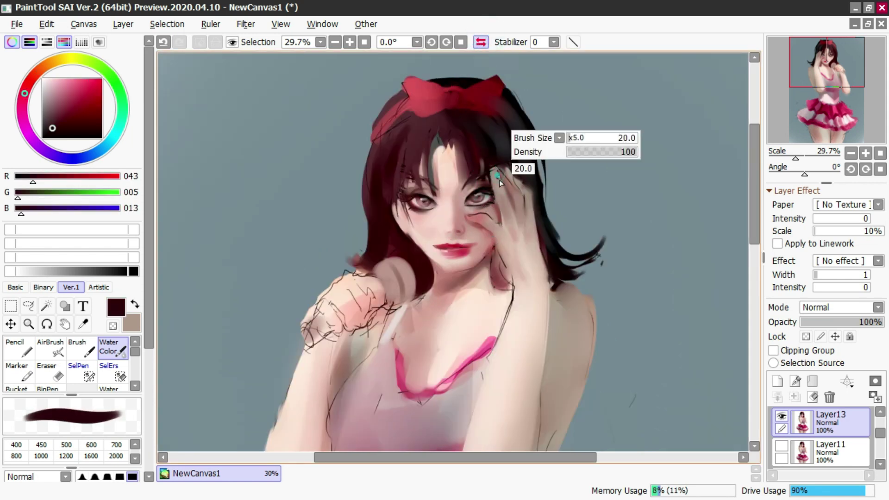
{"action": "left_click", "coordinate": [415, 205], "text": "alt"}
{"action": "key", "text": "n"}
{"action": "key", "text": "c"}
{"action": "key", "text": "b"}
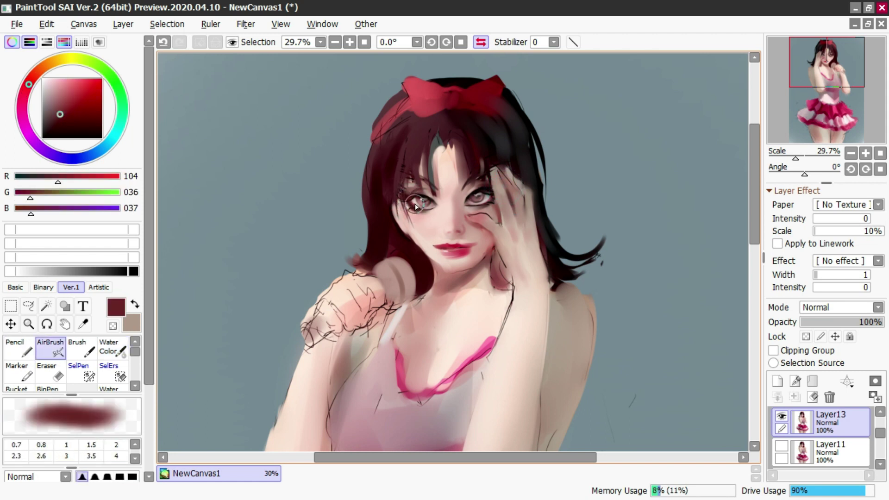
{"action": "left_click", "coordinate": [415, 206], "text": "alt"}
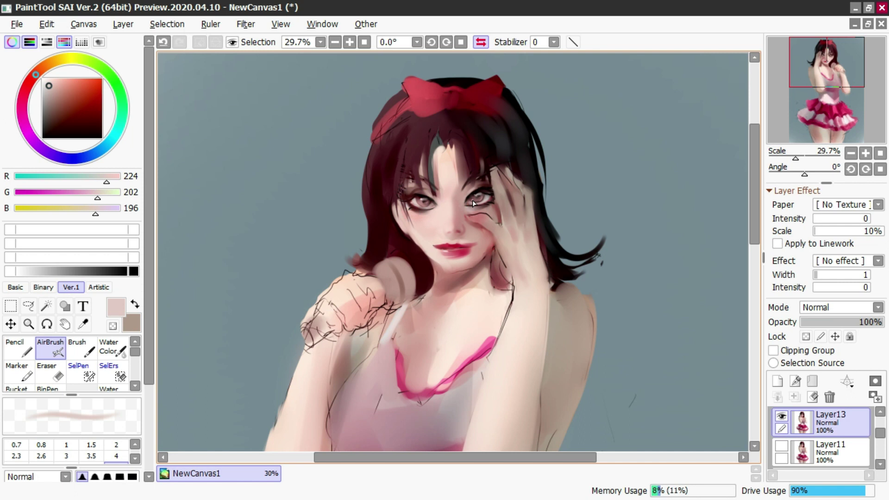
Step: Airbrush small light and grey accents inside both eyes with sampled tones
{"action": "key", "text": "ctrl+z"}
{"action": "left_click_drag", "start_coordinate": [485, 194], "coordinate": [486, 198]}
{"action": "scroll", "coordinate": [468, 193], "scroll_direction": "up", "scroll_amount": 3}
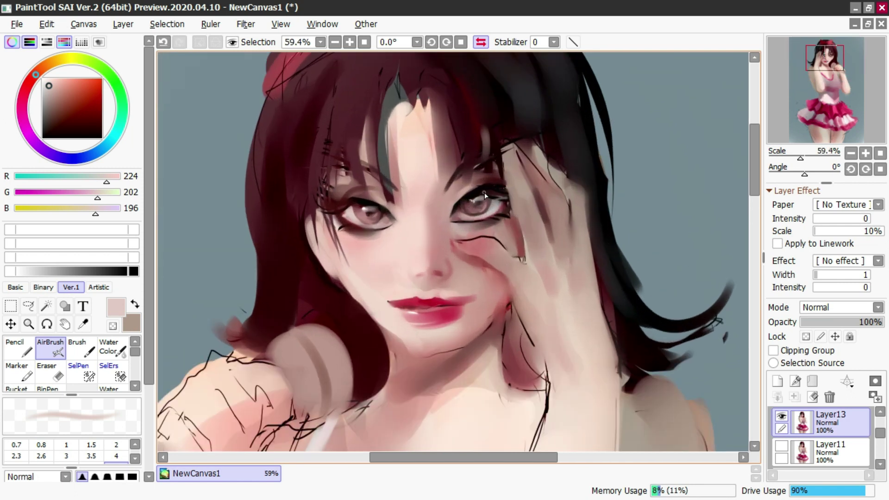
{"action": "left_click", "coordinate": [491, 199], "text": "alt"}
{"action": "mouse_move", "coordinate": [389, 218]}
{"action": "left_mouse_down"}
{"action": "mouse_move", "coordinate": [354, 227]}
{"action": "mouse_move", "coordinate": [376, 212]}
{"action": "left_mouse_up"}
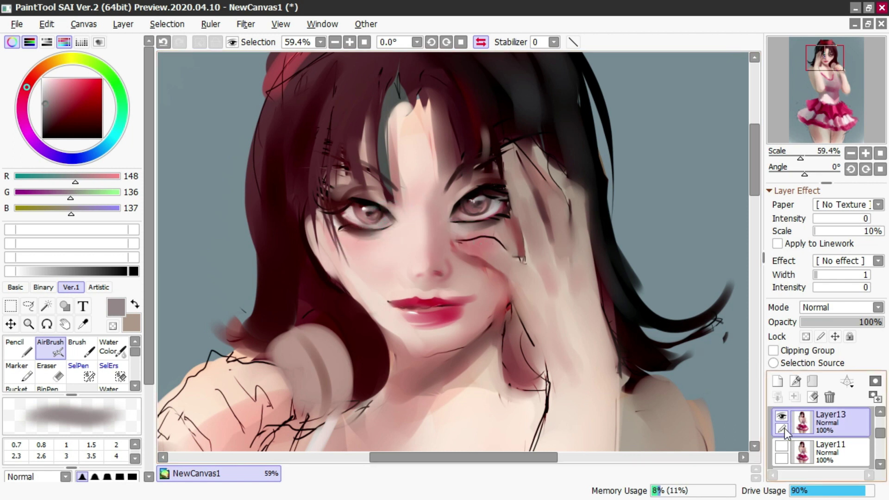
Step: Soften the nose bridge and the area beside the mouth on Layer13 using sampled face tones and a larger AirBrush
{"action": "scroll", "coordinate": [782, 435], "scroll_direction": "up", "scroll_amount": 1}
{"action": "scroll", "coordinate": [419, 186], "scroll_direction": "down", "scroll_amount": 3}
{"action": "scroll", "coordinate": [419, 187], "scroll_direction": "down", "scroll_amount": 1}
{"action": "scroll", "coordinate": [421, 179], "scroll_direction": "up", "scroll_amount": 1}
{"action": "key", "text": "]"}
{"action": "left_click_drag", "start_coordinate": [441, 176], "coordinate": [446, 249]}
{"action": "left_click", "coordinate": [450, 216], "text": "alt"}
{"action": "key", "text": "ctrl+z"}
{"action": "left_click_drag", "start_coordinate": [436, 208], "coordinate": [438, 236]}
{"action": "left_click_drag", "start_coordinate": [434, 202], "coordinate": [438, 244]}
{"action": "left_click_drag", "start_coordinate": [458, 244], "coordinate": [448, 274]}
Step: Darken the line between the lips with Water Color in a very dark red, RGB 40, 0, 0
{"action": "left_click", "coordinate": [436, 266], "text": "alt"}
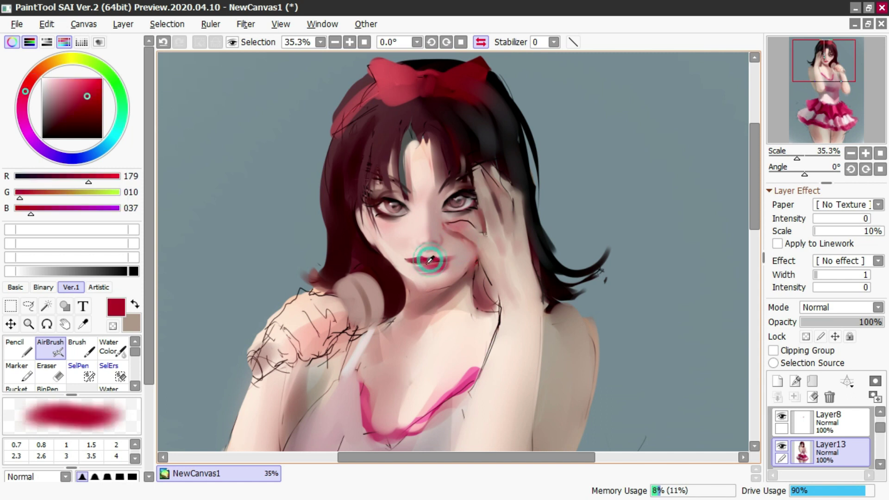
{"action": "left_click", "coordinate": [102, 129]}
{"action": "key", "text": "n"}
{"action": "key", "text": "c"}
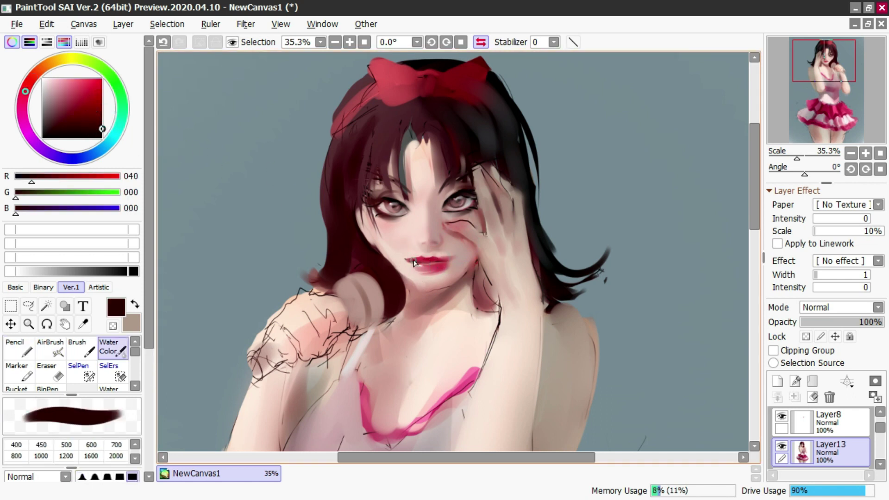
{"action": "mouse_move", "coordinate": [430, 265]}
{"action": "left_mouse_down"}
{"action": "mouse_move", "coordinate": [452, 276]}
{"action": "mouse_move", "coordinate": [439, 268]}
{"action": "left_mouse_up"}
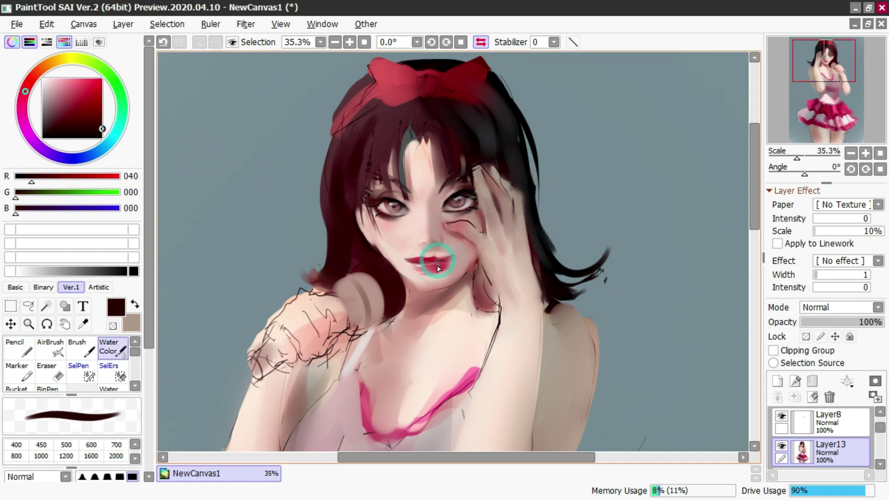
{"action": "key", "text": "n"}
{"action": "key", "text": "c"}
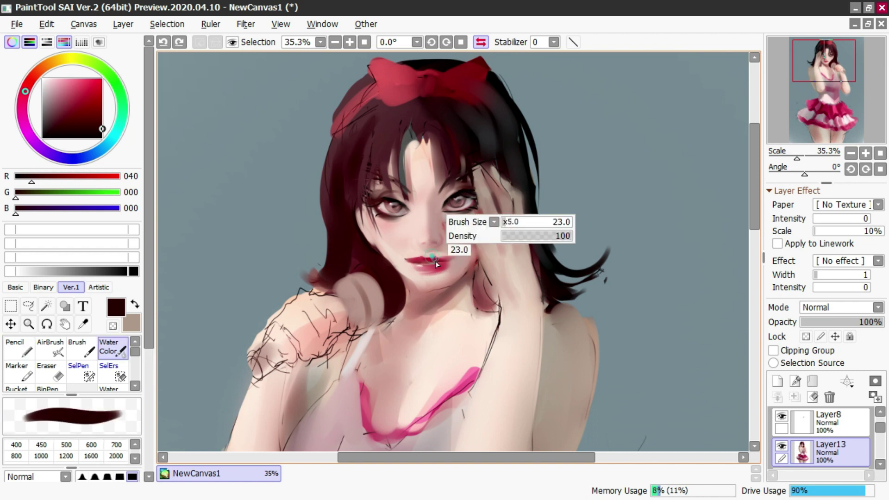
Step: Reshape the mouth corner and lip edges with sampled lip and light skin tones in Water Color
{"action": "left_click", "coordinate": [435, 261], "text": "alt"}
{"action": "left_click", "coordinate": [407, 265], "text": "alt"}
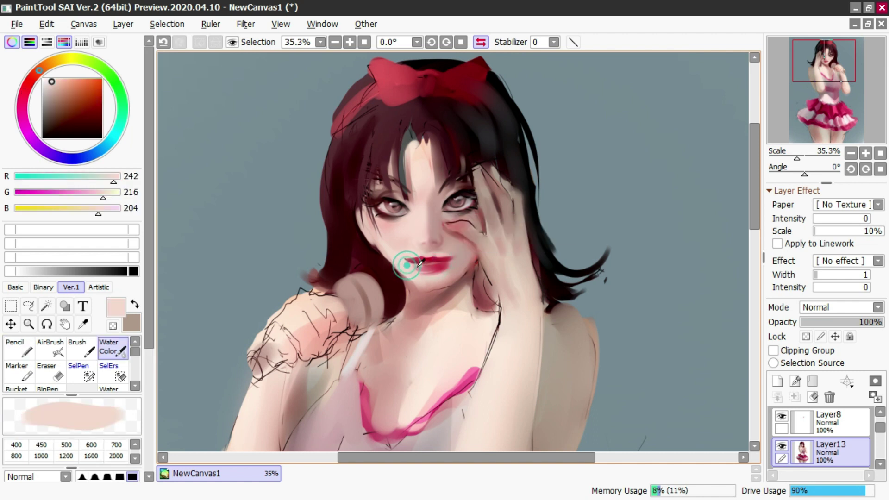
{"action": "left_click_drag", "start_coordinate": [407, 264], "coordinate": [448, 266]}
{"action": "left_click", "coordinate": [412, 267], "text": "alt"}
{"action": "key", "text": "ctrl+z"}
{"action": "left_click", "coordinate": [408, 265], "text": "alt"}
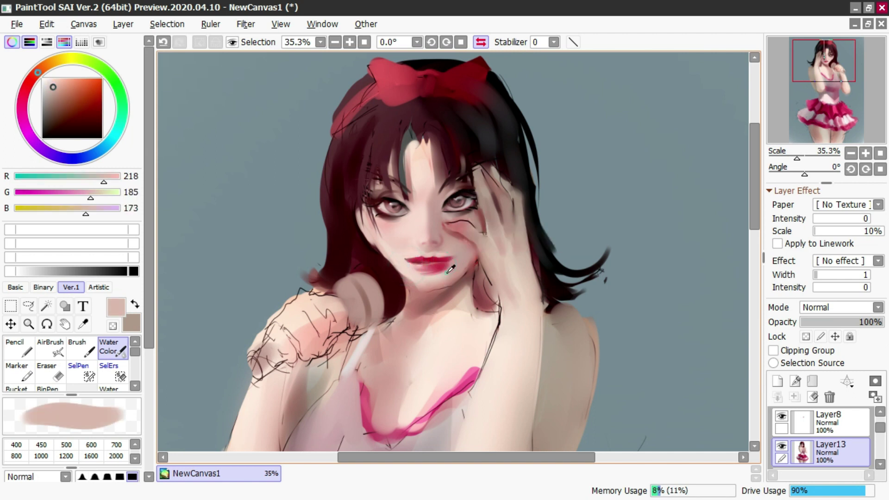
Step: Tint the lower lip and chin with AirBrush in sampled pink, and clean the lip outline with sampled skin tones
{"action": "left_click", "coordinate": [431, 273], "text": "alt"}
{"action": "key", "text": "v"}
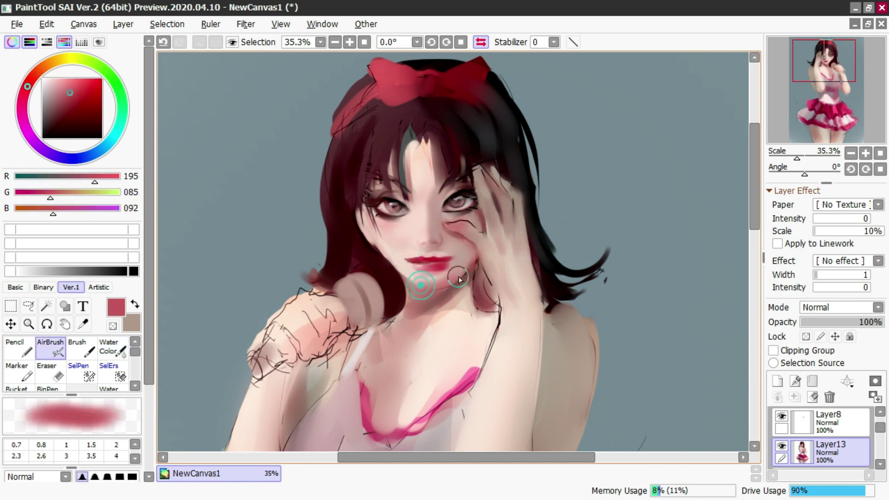
{"action": "mouse_move", "coordinate": [430, 289]}
{"action": "left_mouse_down"}
{"action": "mouse_move", "coordinate": [407, 284]}
{"action": "mouse_move", "coordinate": [409, 270]}
{"action": "left_mouse_up"}
{"action": "left_click", "coordinate": [407, 263], "text": "alt"}
{"action": "key", "text": "ctrl+z"}
{"action": "key", "text": "c"}
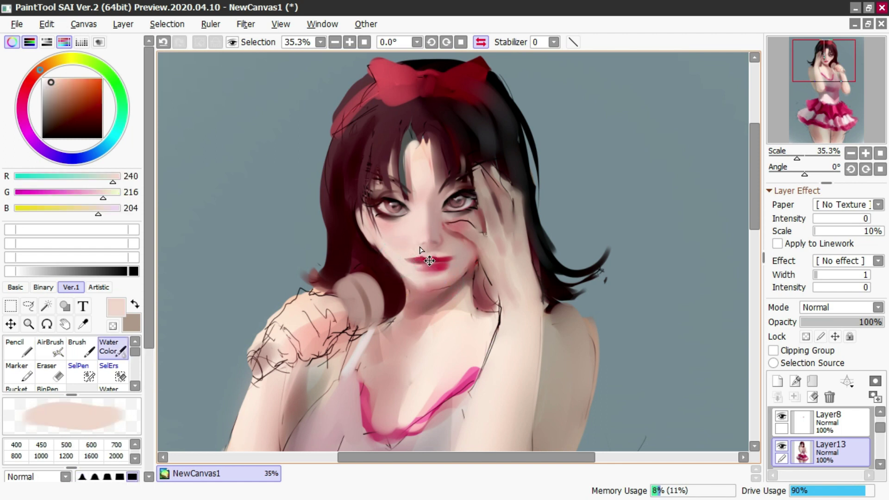
{"action": "left_click", "coordinate": [421, 248], "text": "alt"}
Step: Airbrush shading around the eye farther from the raised hand with sampled eye and skin tones
{"action": "left_click", "coordinate": [382, 201], "text": "alt"}
{"action": "key", "text": "v"}
{"action": "left_click_drag", "start_coordinate": [411, 204], "coordinate": [389, 228]}
{"action": "left_click", "coordinate": [410, 217], "text": "alt"}
{"action": "left_click", "coordinate": [391, 216], "text": "alt"}
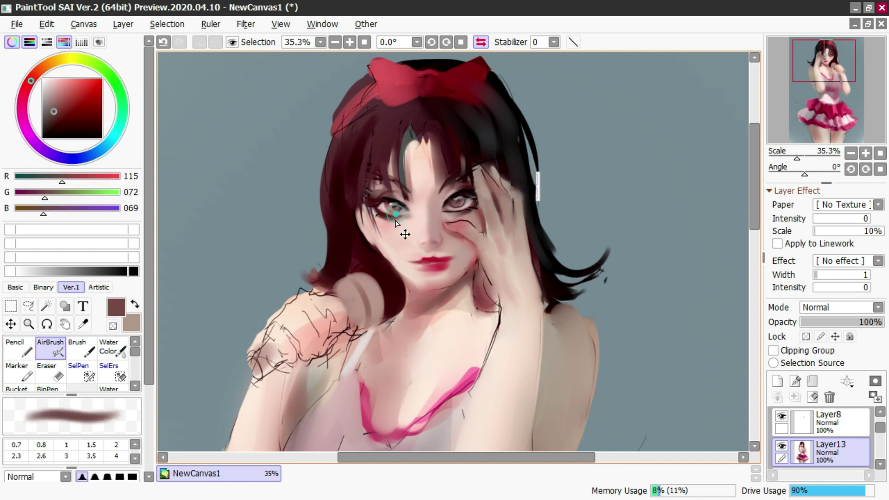
Step: Flip the view back and redraw the line between the lips in a dark red, undoing the unwanted stroke
{"action": "left_click", "coordinate": [481, 42]}
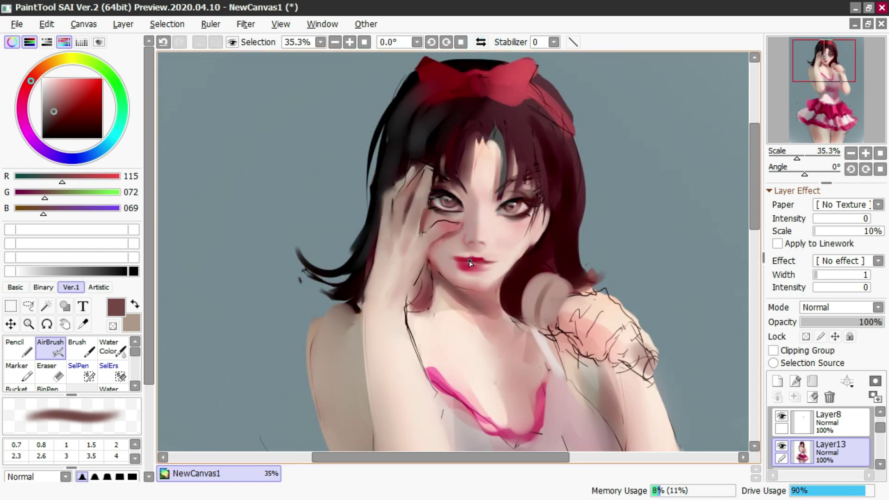
{"action": "left_click_drag", "start_coordinate": [95, 112], "coordinate": [103, 128]}
{"action": "key", "text": "n"}
{"action": "left_click_drag", "start_coordinate": [447, 258], "coordinate": [497, 262]}
{"action": "key", "text": "ctrl+z"}
{"action": "key", "text": "c"}
Step: Refine the lid lines and iris of the eye beside the raised hand with sampled black, brown and grey tones
{"action": "right_click", "coordinate": [447, 192]}
{"action": "left_click_drag", "start_coordinate": [439, 192], "coordinate": [452, 209]}
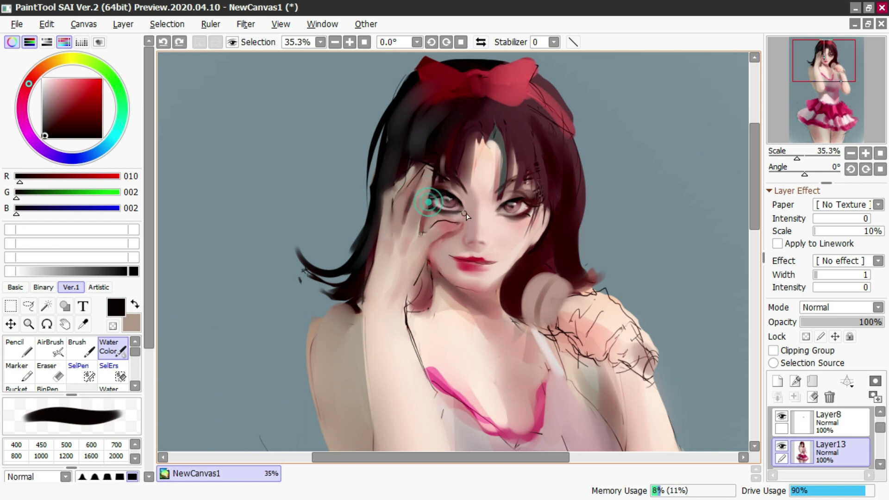
{"action": "left_click", "coordinate": [451, 204], "text": "alt"}
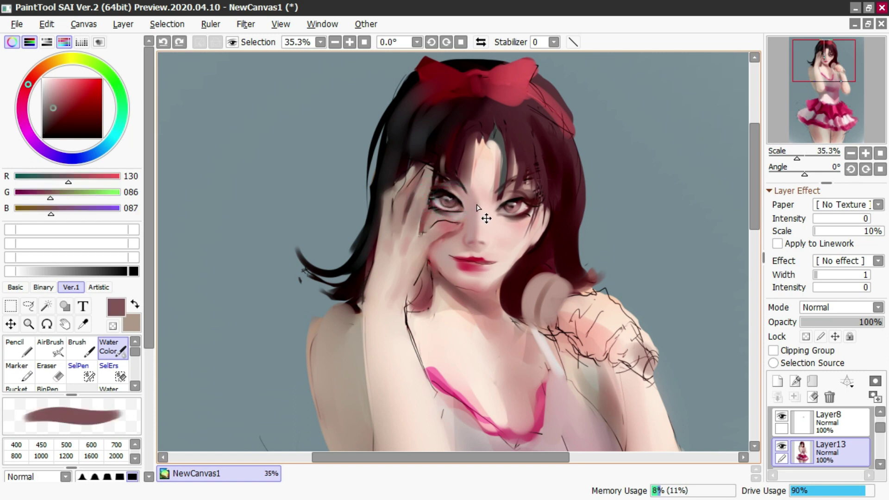
{"action": "mouse_move", "coordinate": [503, 207]}
{"action": "left_mouse_down"}
{"action": "mouse_move", "coordinate": [512, 208]}
{"action": "mouse_move", "coordinate": [476, 210]}
{"action": "left_mouse_up"}
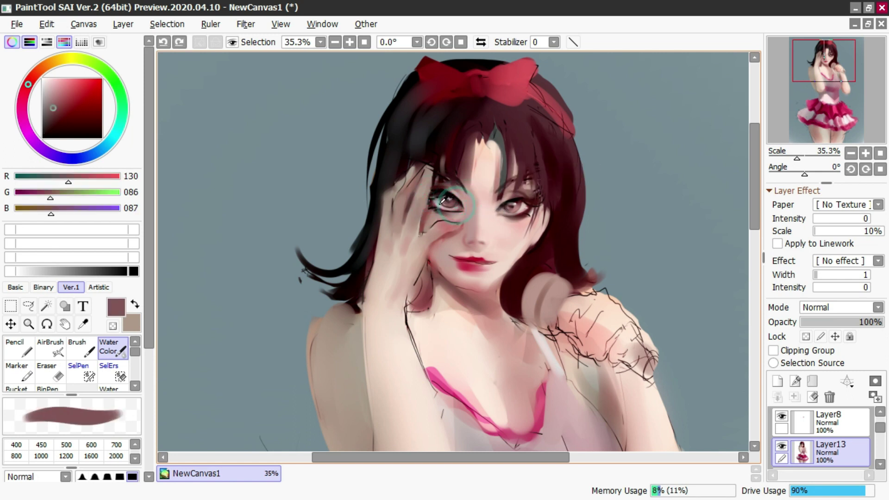
{"action": "left_click", "coordinate": [440, 204], "text": "alt"}
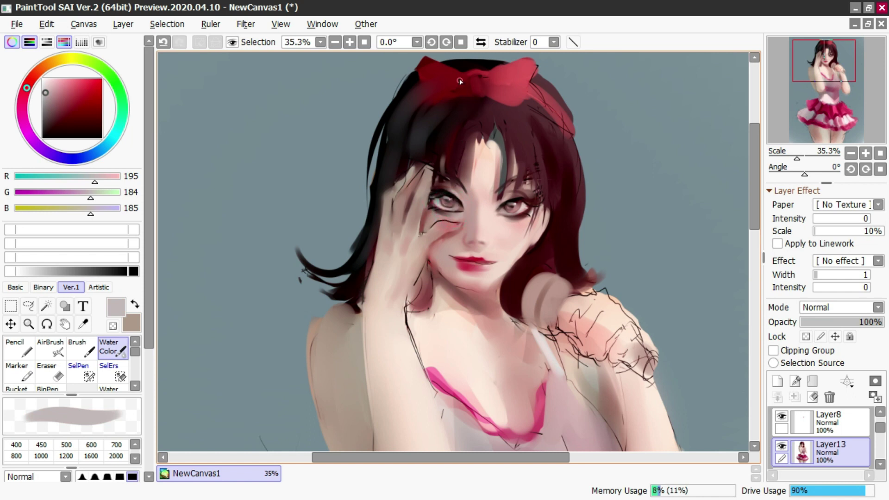
Step: Mirror the view and retouch the upper lip with sampled crimson using AirBrush and Water Color, undoing the unwanted strokes
{"action": "left_click", "coordinate": [480, 42]}
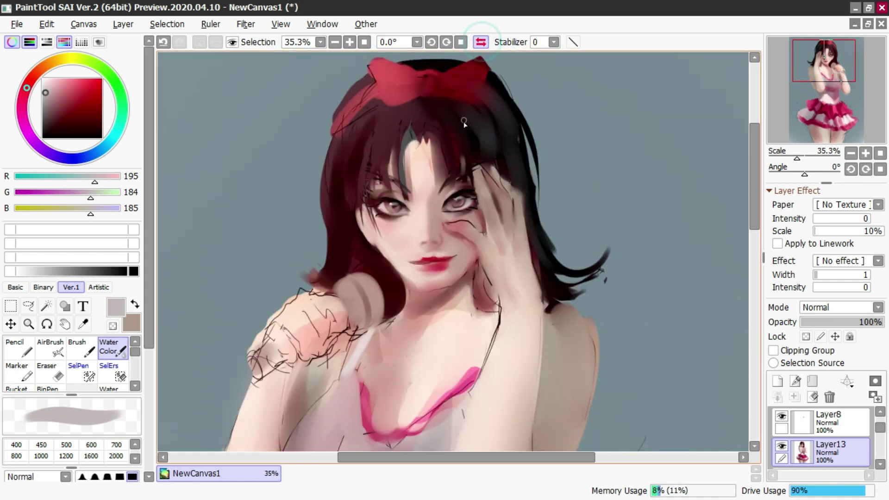
{"action": "key", "text": "b"}
{"action": "left_click", "coordinate": [431, 260], "text": "alt"}
{"action": "mouse_move", "coordinate": [420, 254]}
{"action": "left_mouse_down"}
{"action": "mouse_move", "coordinate": [437, 264]}
{"action": "mouse_move", "coordinate": [422, 266]}
{"action": "mouse_move", "coordinate": [438, 263]}
{"action": "left_mouse_up"}
{"action": "left_click", "coordinate": [424, 259], "text": "alt"}
{"action": "key", "text": "ctrl+z"}
{"action": "key", "text": "c"}
{"action": "key", "text": "ctrl+z"}
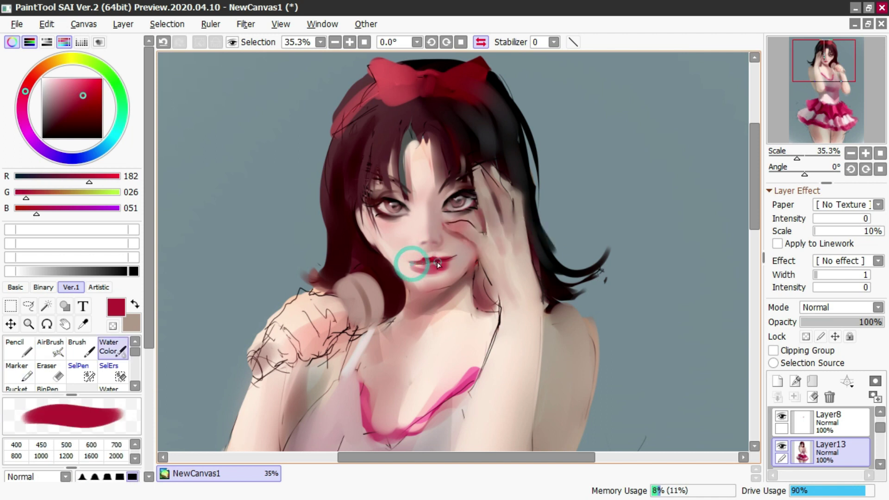
{"action": "key", "text": "ctrl+z"}
{"action": "key", "text": "ctrl+y"}
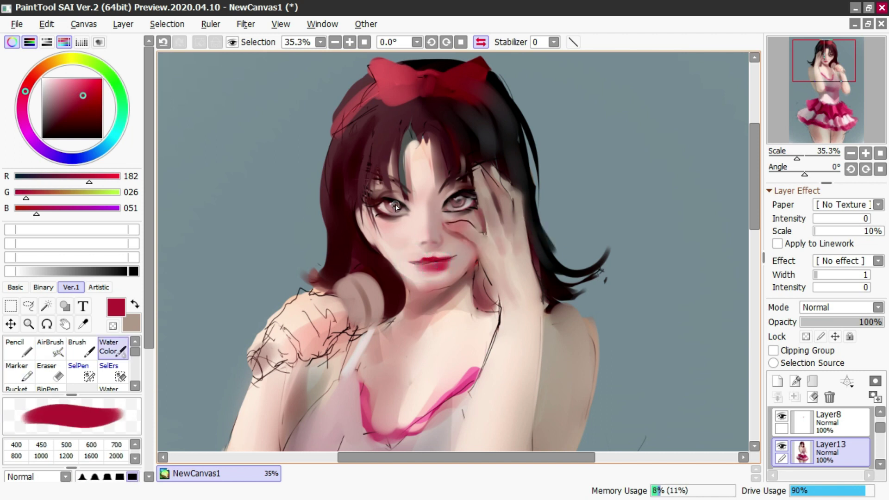
Step: Repaint the lashes and overhanging hair strands by the eye farther from the raised hand with sampled black and dark maroon
{"action": "left_click", "coordinate": [391, 203], "text": "alt"}
{"action": "key", "text": "n"}
{"action": "key", "text": "c"}
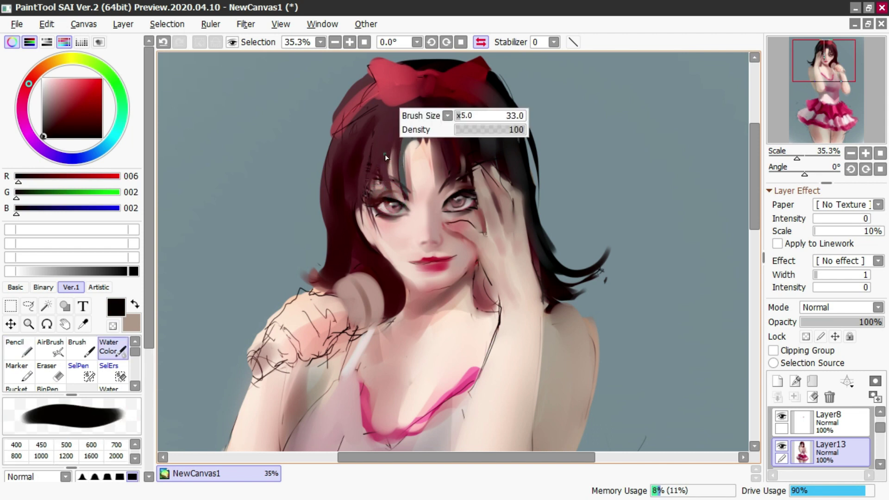
{"action": "left_click", "coordinate": [380, 154], "text": "alt"}
{"action": "left_click_drag", "start_coordinate": [370, 162], "coordinate": [388, 239]}
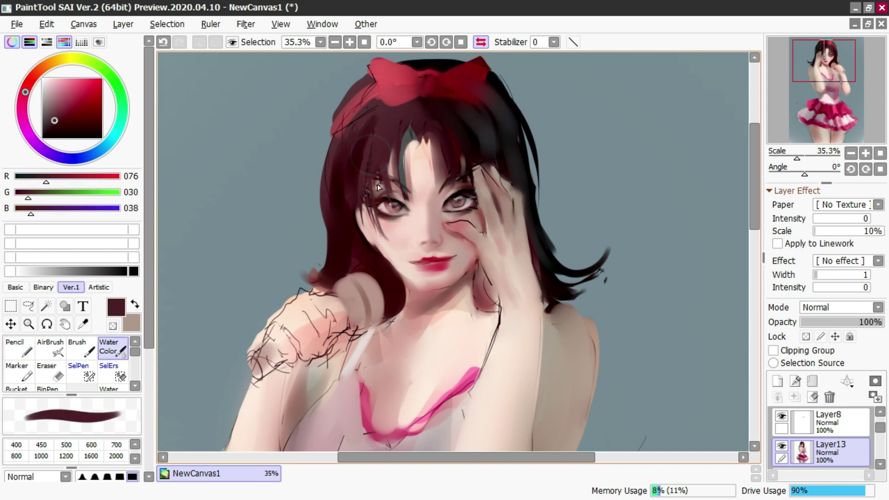
{"action": "left_click_drag", "start_coordinate": [372, 170], "coordinate": [377, 180]}
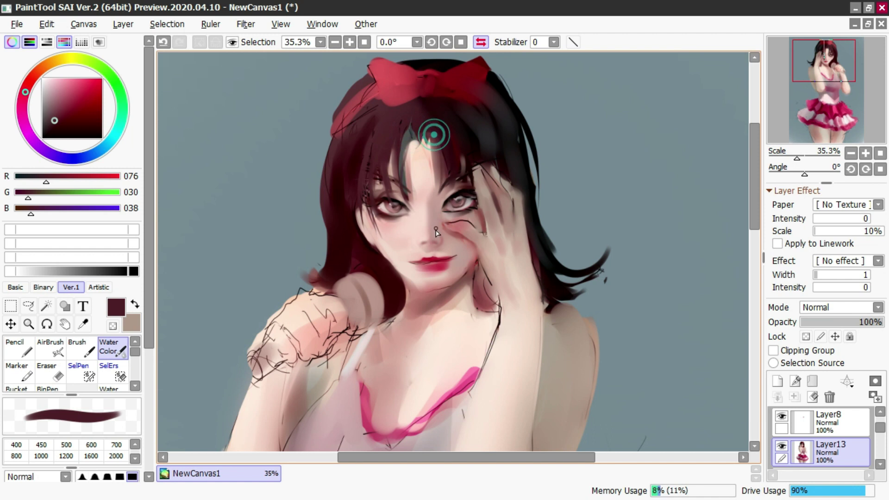
Step: Smooth the upper lip and mouth corner with sampled lip reds in Water Color
{"action": "left_click", "coordinate": [428, 259], "text": "alt"}
{"action": "left_click", "coordinate": [414, 264], "text": "alt"}
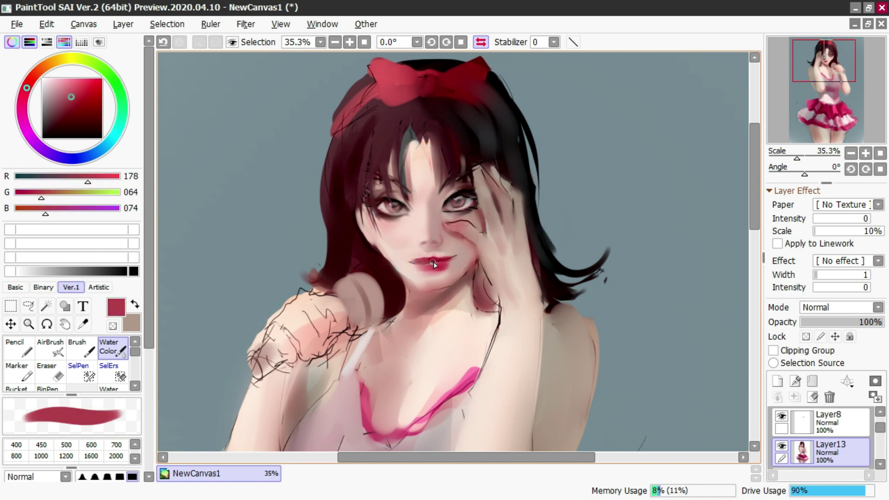
Step: Airbrush sampled peach and pink into the outer corner of the eye farther from the raised hand
{"action": "left_click", "coordinate": [324, 301], "text": "alt"}
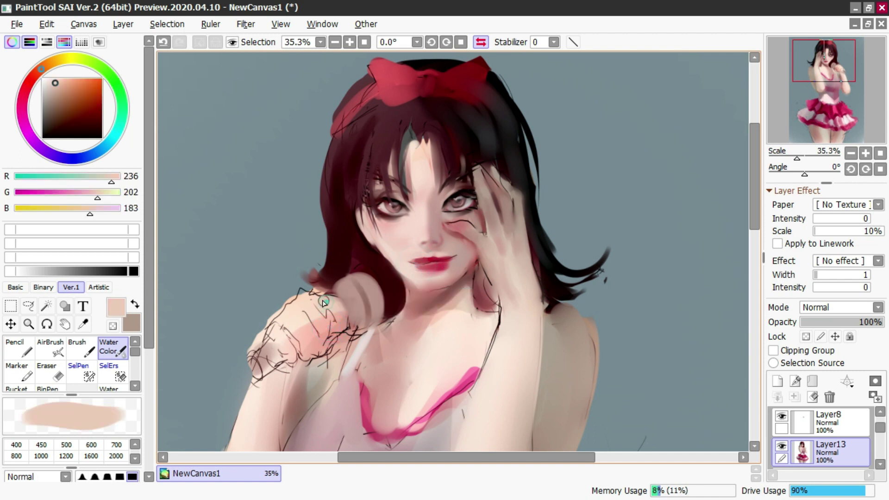
{"action": "key", "text": "v"}
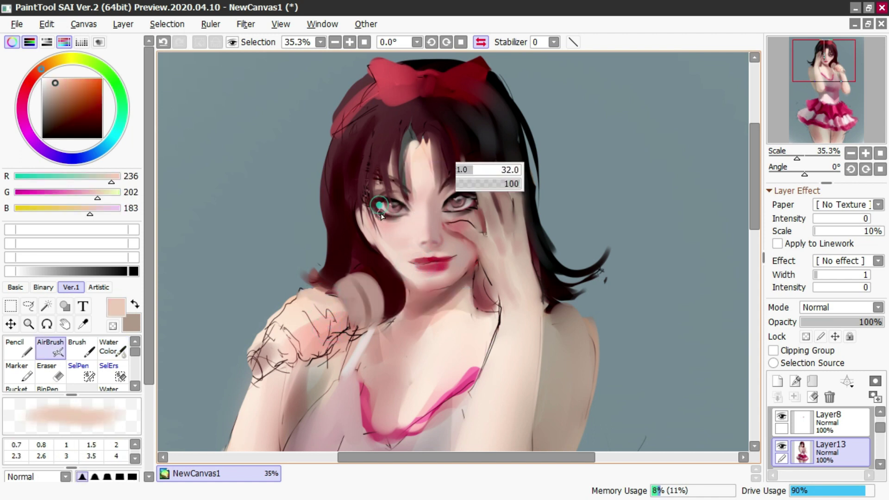
{"action": "left_click", "coordinate": [424, 265], "text": "alt"}
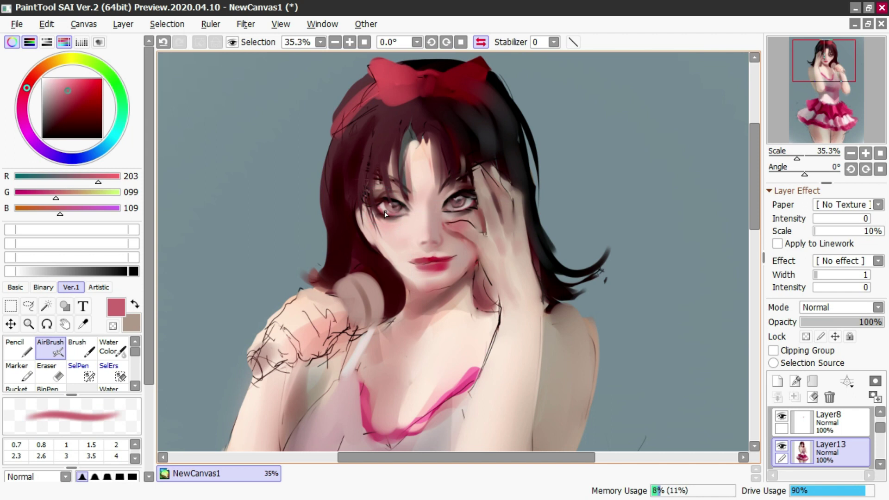
Step: Undo the last stroke and touch up the eye beside the raised hand with AirBrush and a sampled grey-mauve
{"action": "key", "text": "ctrl+z"}
{"action": "left_click_drag", "start_coordinate": [464, 210], "coordinate": [473, 206]}
{"action": "left_click", "coordinate": [465, 200], "text": "alt"}
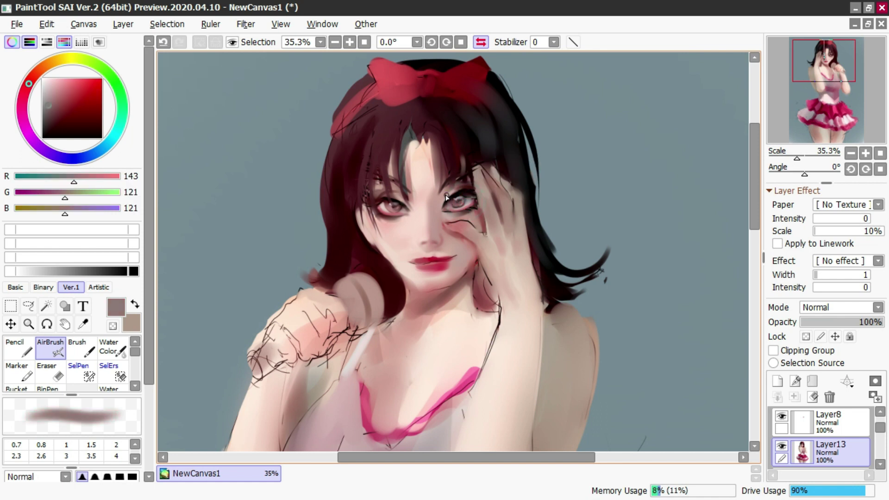
{"action": "scroll", "coordinate": [414, 135], "scroll_direction": "down", "scroll_amount": 2}
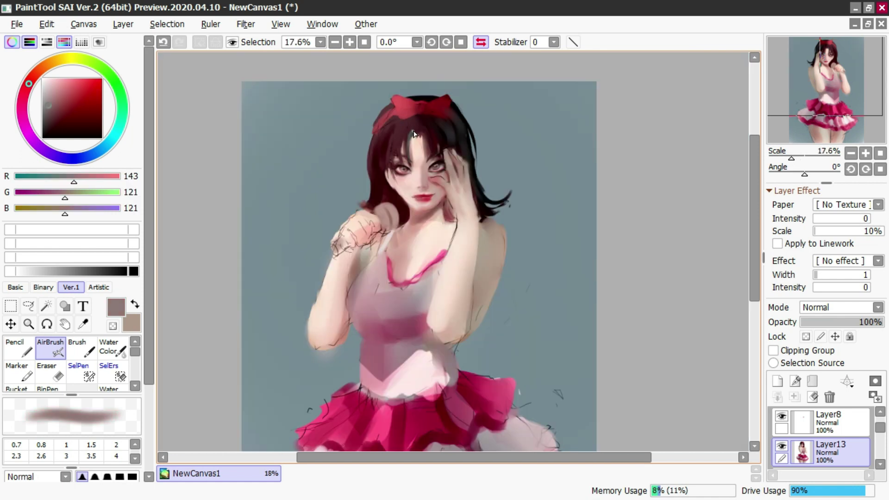
{"action": "scroll", "coordinate": [414, 136], "scroll_direction": "up", "scroll_amount": 1}
{"action": "scroll", "coordinate": [421, 171], "scroll_direction": "up", "scroll_amount": 1}
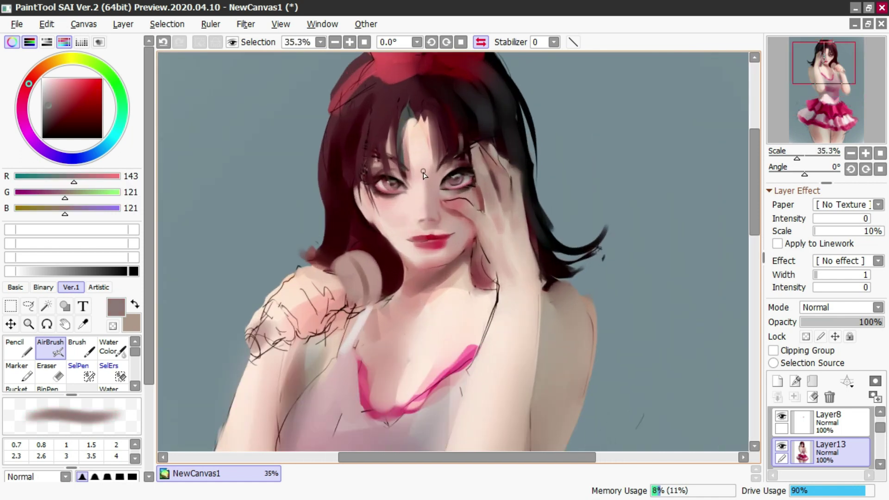
{"action": "scroll", "coordinate": [427, 178], "scroll_direction": "down", "scroll_amount": 1}
Step: Airbrush the cheek and face edge farther from the raised hand, sampling lip red and dark maroon and undoing the unwanted stroke
{"action": "left_click", "coordinate": [411, 227], "text": "alt"}
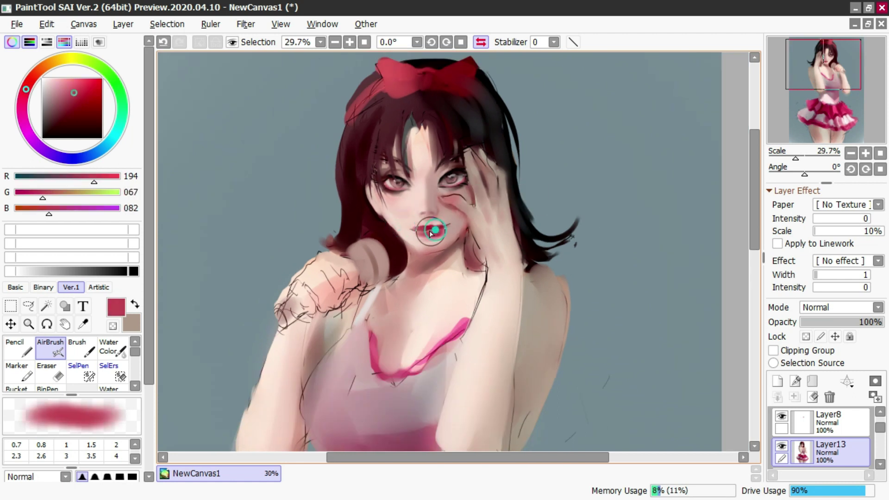
{"action": "key", "text": "ctrl+z"}
{"action": "mouse_move", "coordinate": [404, 203]}
{"action": "left_mouse_down"}
{"action": "mouse_move", "coordinate": [408, 177]}
{"action": "mouse_move", "coordinate": [369, 187]}
{"action": "left_mouse_up"}
{"action": "left_click", "coordinate": [367, 176], "text": "alt"}
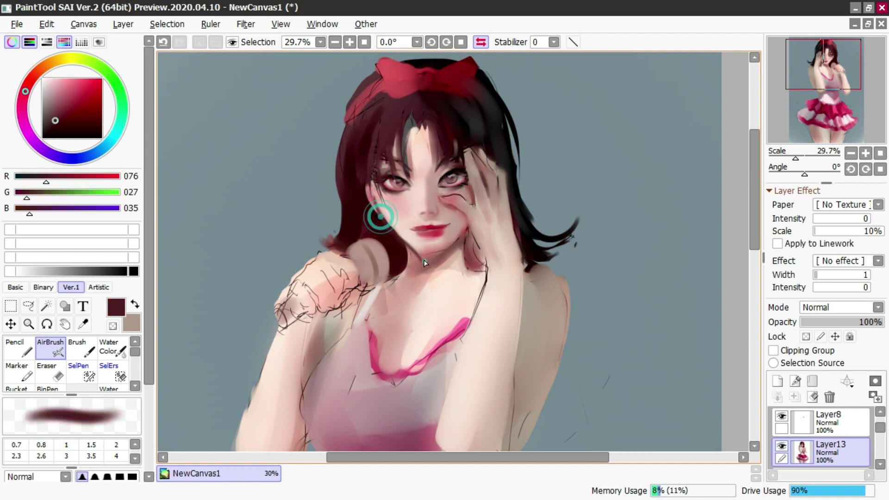
Step: Smooth the cheek, jawline and chin in Water Color with sampled pale skin, dark maroon and dusty pink
{"action": "key", "text": "c"}
{"action": "mouse_move", "coordinate": [407, 220]}
{"action": "left_mouse_down"}
{"action": "mouse_move", "coordinate": [416, 216]}
{"action": "mouse_move", "coordinate": [410, 238]}
{"action": "left_mouse_up"}
{"action": "left_click", "coordinate": [388, 207], "text": "alt"}
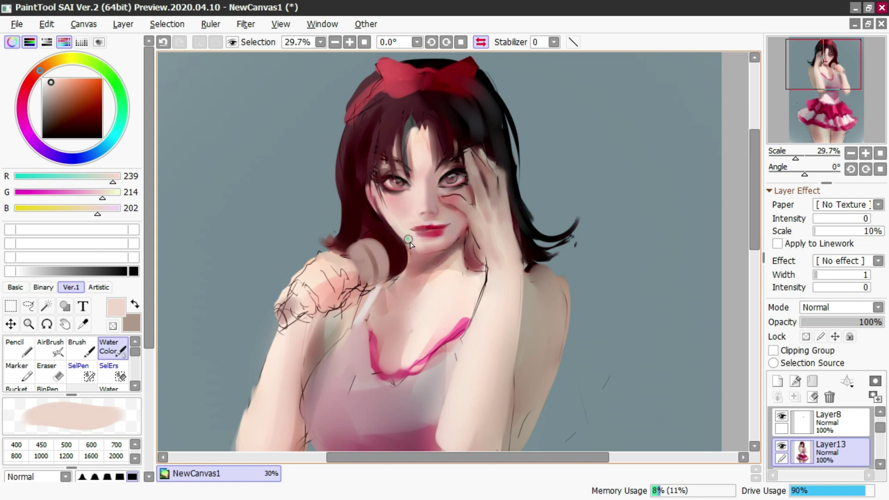
{"action": "left_click", "coordinate": [395, 239], "text": "alt"}
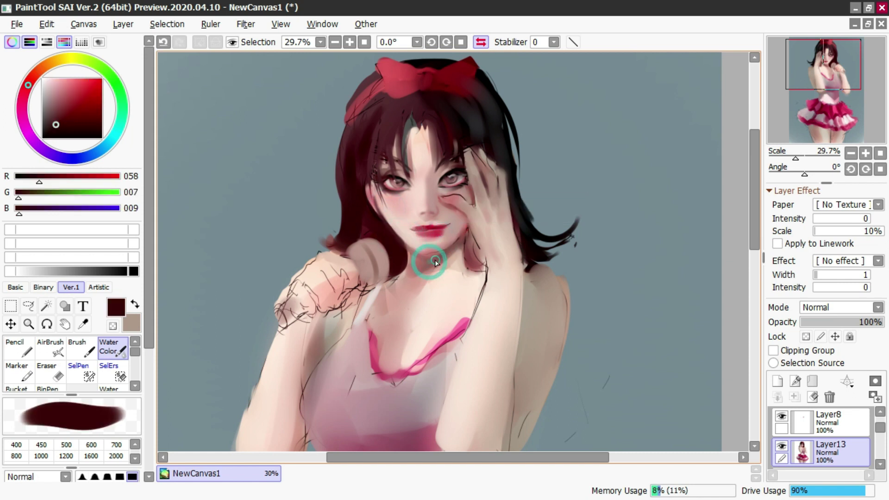
{"action": "left_click", "coordinate": [460, 229], "text": "alt"}
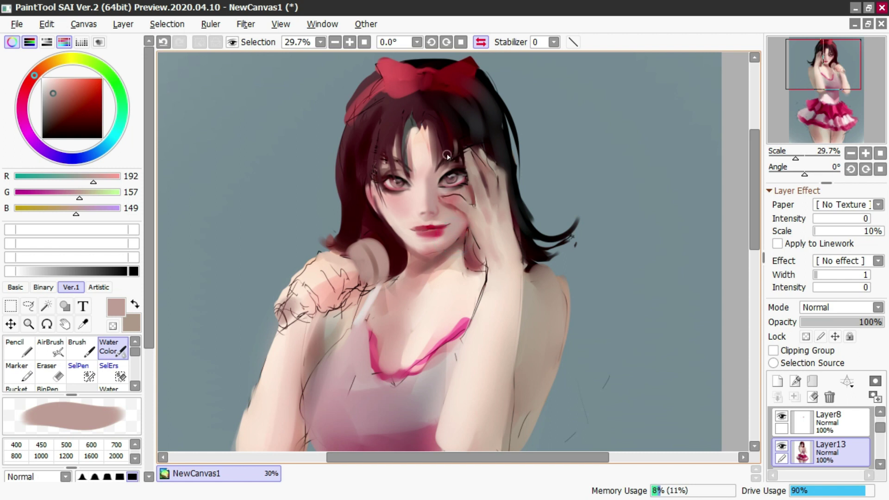
{"action": "scroll", "coordinate": [439, 134], "scroll_direction": "down", "scroll_amount": 3}
{"action": "scroll", "coordinate": [439, 133], "scroll_direction": "up", "scroll_amount": 1}
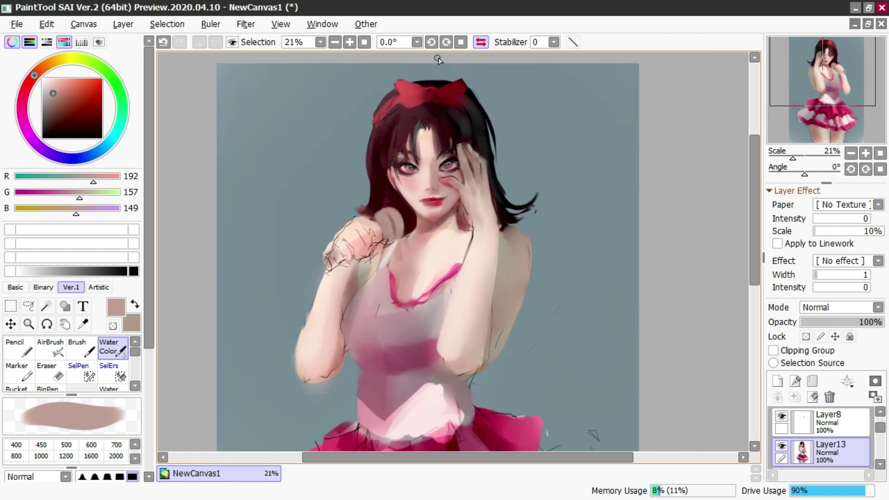
Step: Mirror the view to retouch the area between the nose and the eye beside the raised hand with sampled black and pale peach
{"action": "left_click", "coordinate": [482, 42]}
{"action": "scroll", "coordinate": [451, 181], "scroll_direction": "up", "scroll_amount": 1}
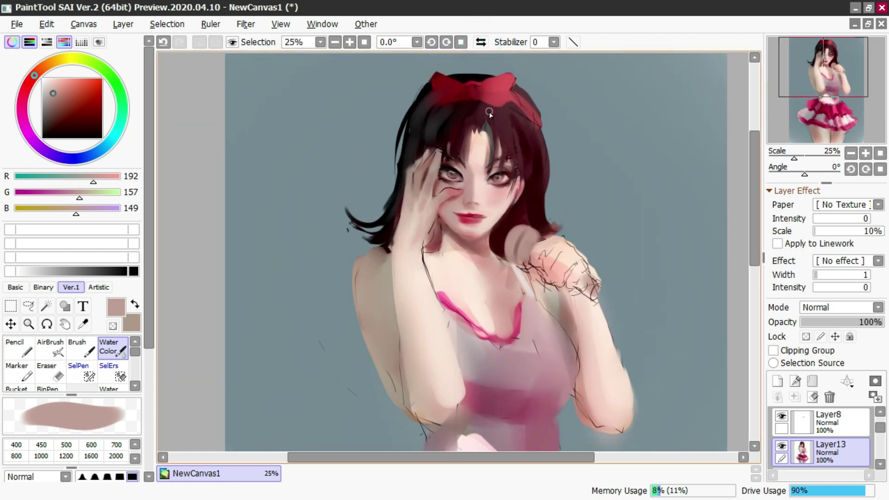
{"action": "left_click", "coordinate": [448, 184], "text": "alt"}
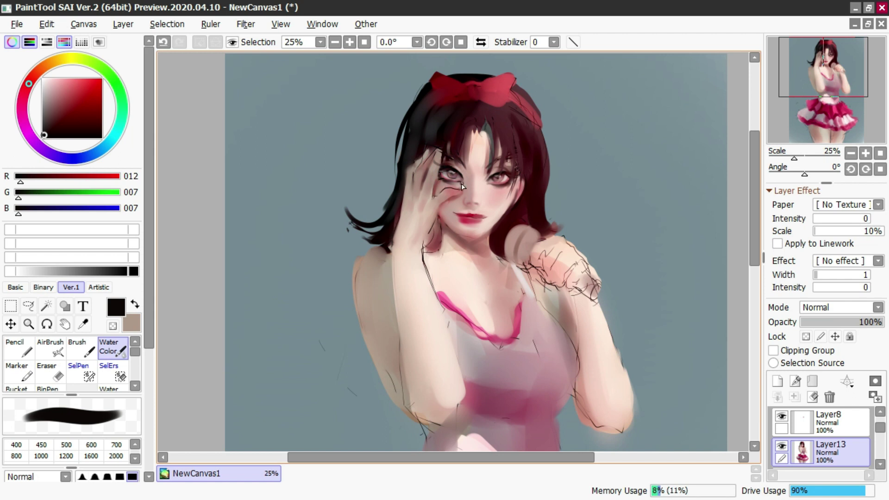
{"action": "left_click", "coordinate": [473, 182], "text": "alt"}
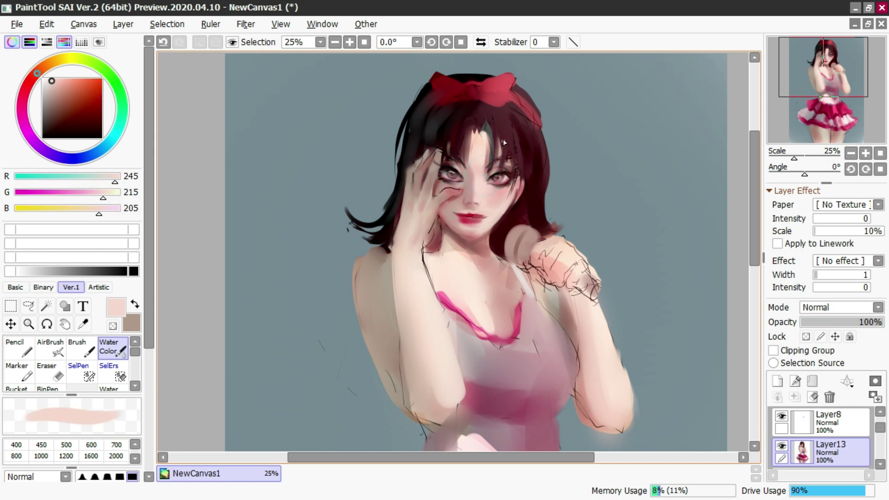
{"action": "key", "text": "h"}
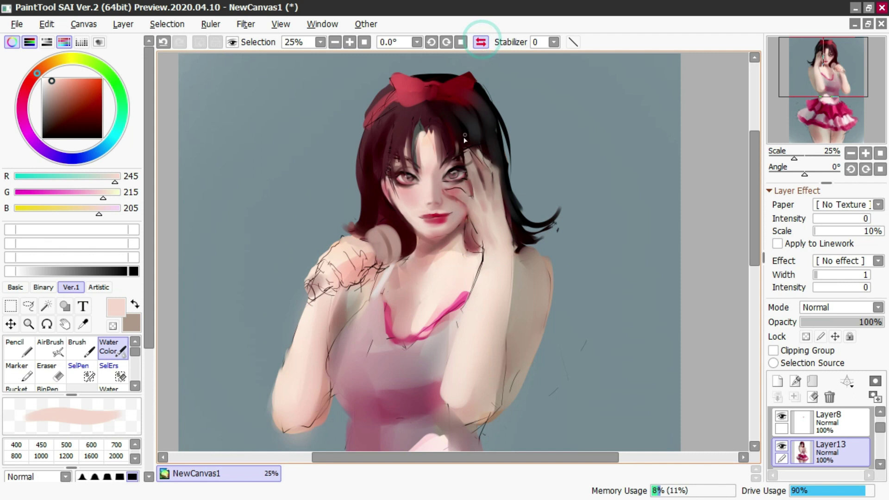
Step: Draw thin bang strands over the forehead and brows with Pencil in a sampled dark maroon, checking them in the mirrored view
{"action": "left_click", "coordinate": [458, 164], "text": "alt"}
{"action": "key", "text": "n"}
{"action": "left_click", "coordinate": [434, 118], "text": "alt"}
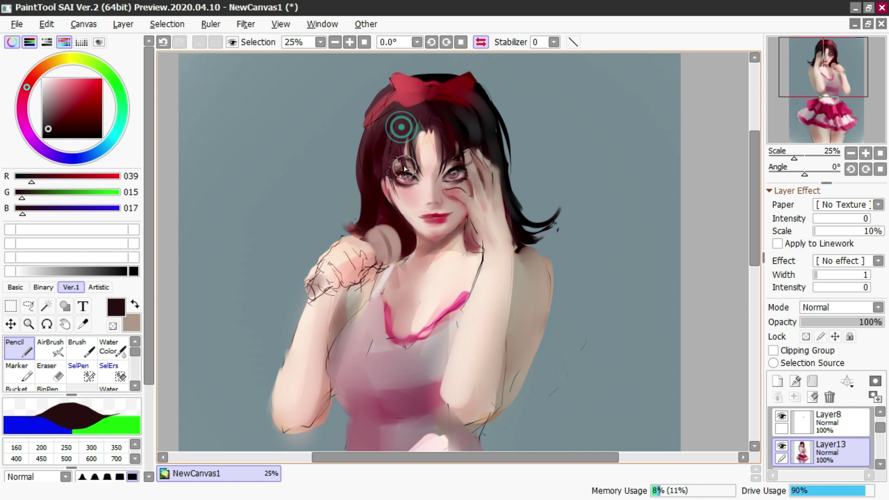
{"action": "left_click", "coordinate": [481, 42]}
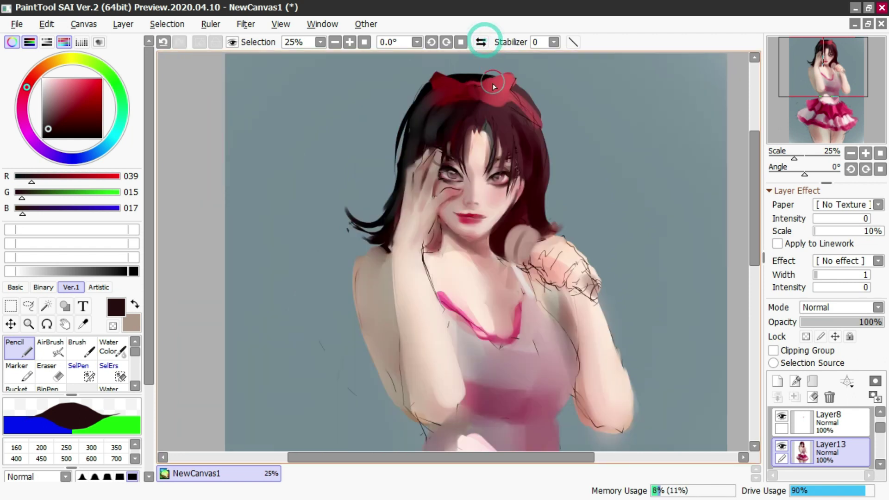
{"action": "left_click_drag", "start_coordinate": [509, 114], "coordinate": [504, 181]}
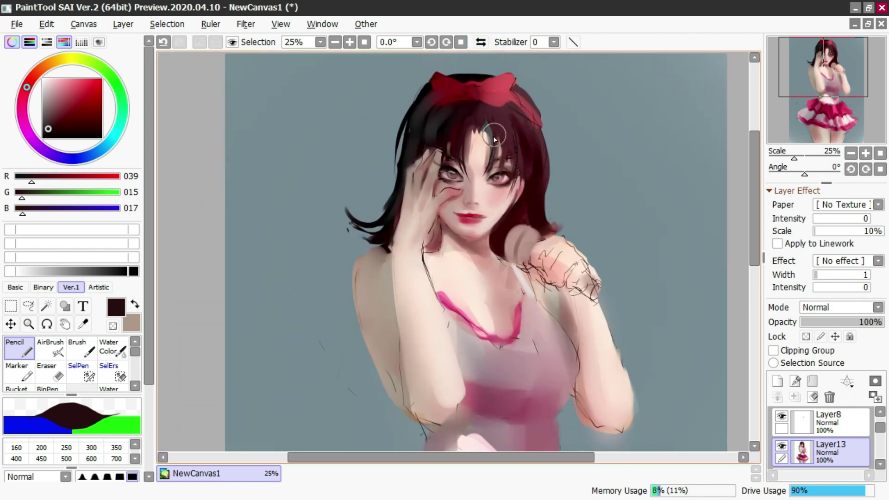
Step: Airbrush the shadow along the jaw and neck beside the raised wrist with a sampled reddish brown
{"action": "key", "text": "c"}
{"action": "key", "text": "b"}
{"action": "mouse_move", "coordinate": [440, 221]}
{"action": "left_mouse_down"}
{"action": "mouse_move", "coordinate": [458, 222]}
{"action": "mouse_move", "coordinate": [435, 247]}
{"action": "left_mouse_up"}
{"action": "right_click", "coordinate": [477, 246]}
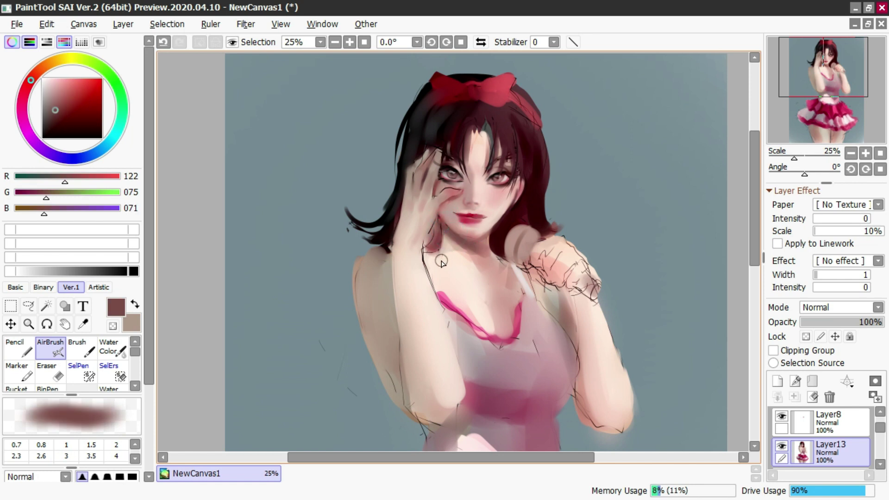
Step: Reshape the lips and mouth corner with AirBrush, using sampled lip reds and pale skin pink
{"action": "left_click", "coordinate": [491, 216], "text": "alt"}
{"action": "left_click", "coordinate": [462, 217], "text": "alt"}
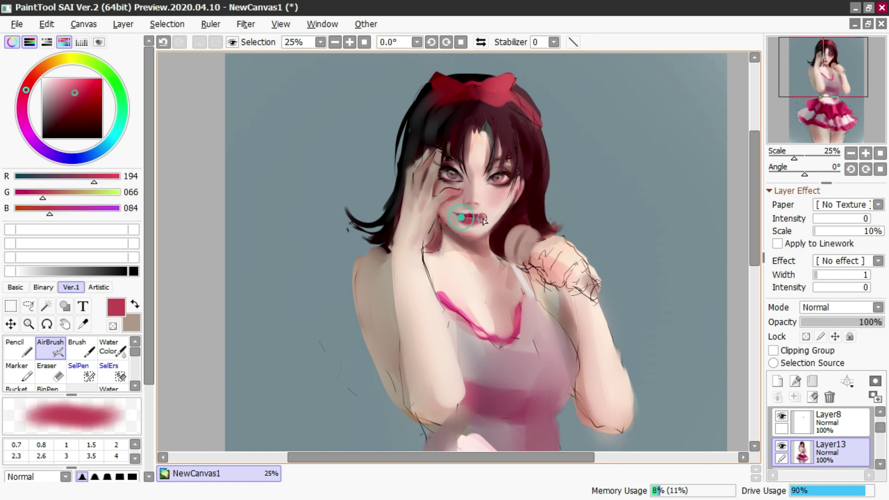
{"action": "left_click", "coordinate": [472, 214], "text": "alt"}
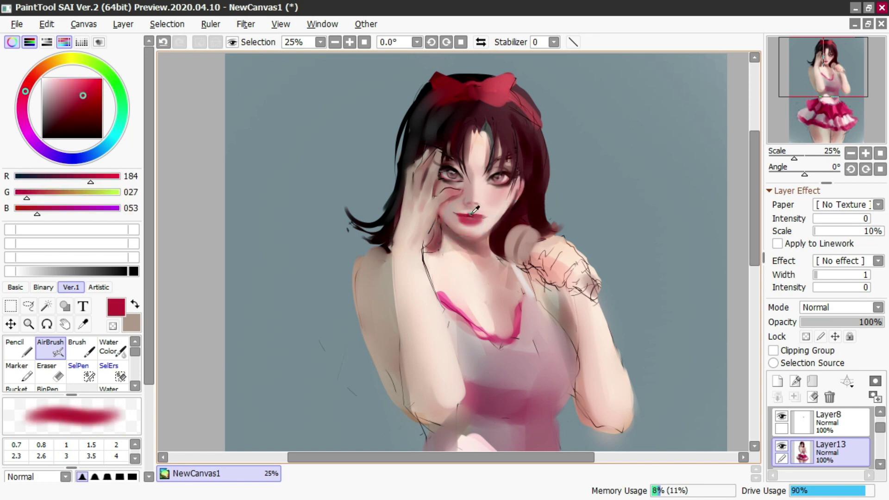
{"action": "left_click", "coordinate": [485, 212], "text": "alt"}
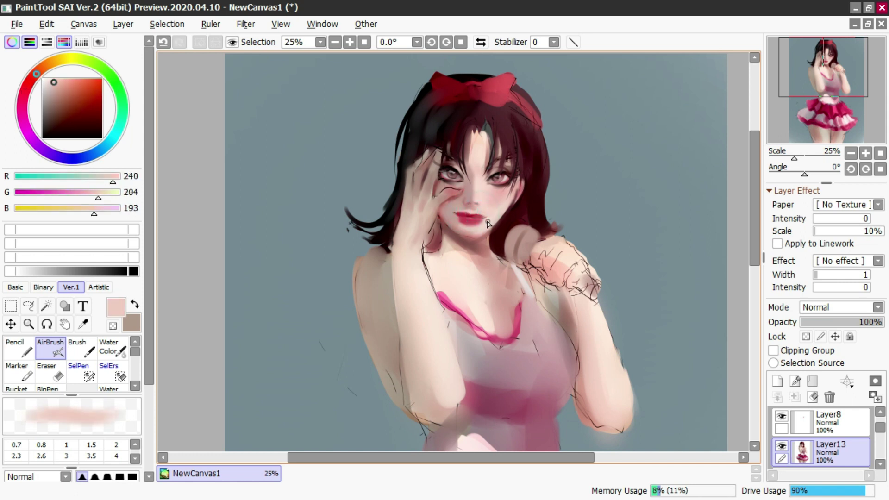
Step: Add a white highlight to the lower lip with Pencil and flip the view back
{"action": "left_click", "coordinate": [43, 79]}
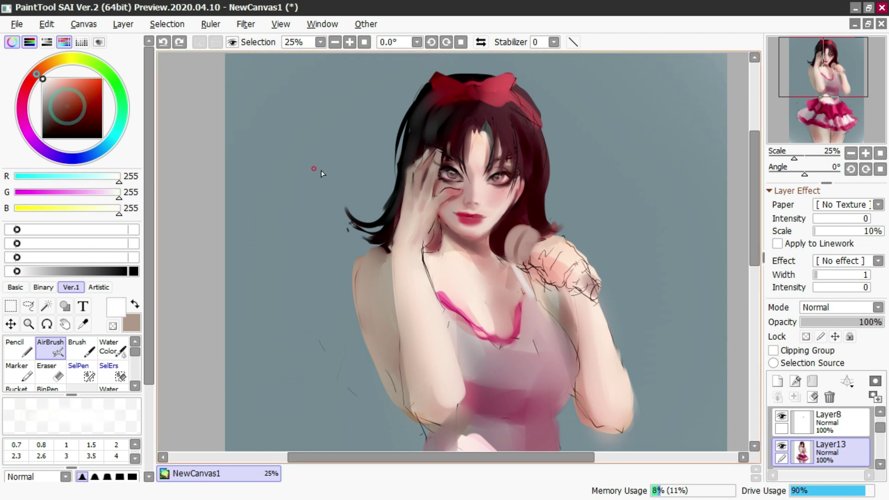
{"action": "key", "text": "n"}
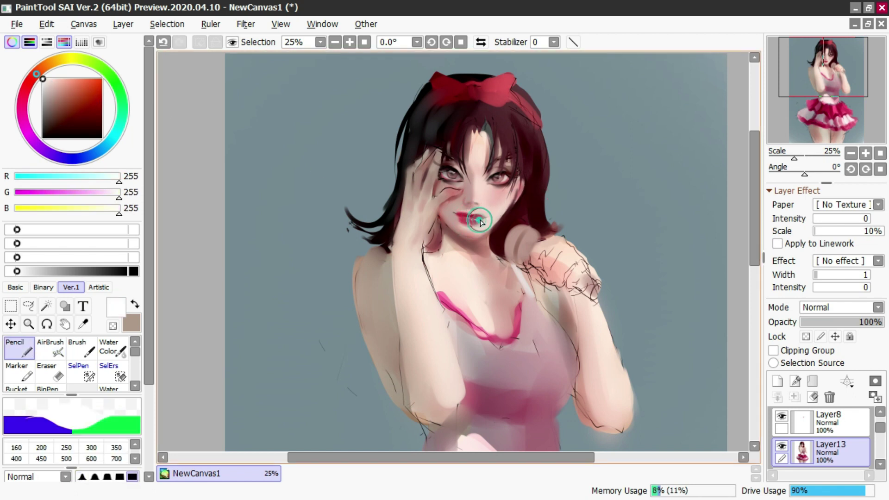
{"action": "left_click", "coordinate": [481, 42]}
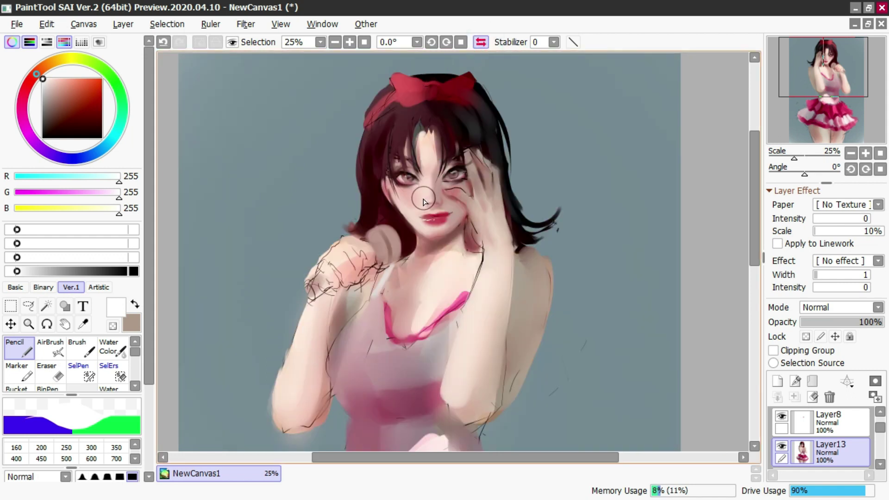
Step: Draw the line between the lips with Pencil in a very dark red, undoing the unwanted strokes
{"action": "left_click_drag", "start_coordinate": [91, 116], "coordinate": [103, 129]}
{"action": "mouse_move", "coordinate": [415, 218]}
{"action": "left_mouse_down"}
{"action": "mouse_move", "coordinate": [433, 220]}
{"action": "mouse_move", "coordinate": [422, 217]}
{"action": "mouse_move", "coordinate": [458, 186]}
{"action": "mouse_move", "coordinate": [457, 199]}
{"action": "mouse_move", "coordinate": [434, 219]}
{"action": "left_mouse_up"}
{"action": "key", "text": "ctrl+z"}
{"action": "key", "text": "ctrl+z"}
{"action": "key", "text": "ctrl+z"}
{"action": "key", "text": "ctrl+z"}
{"action": "key", "text": "ctrl+z"}
{"action": "key", "text": "ctrl+z"}
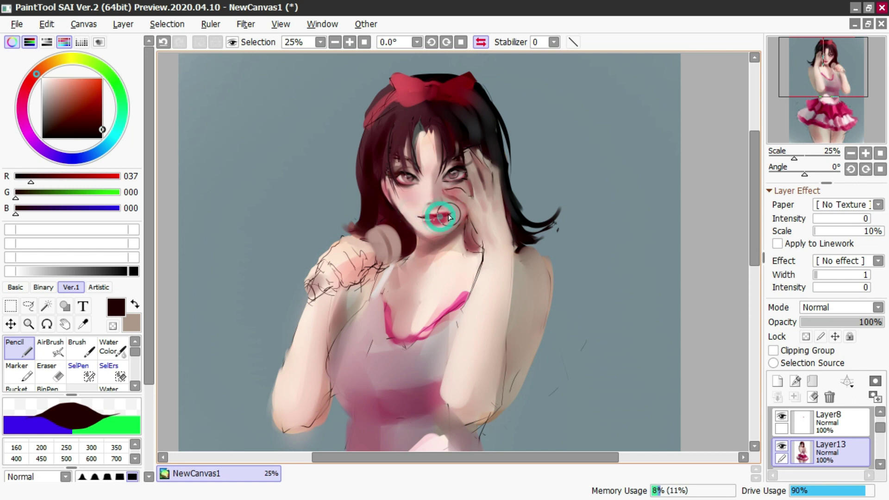
Step: Airbrush the upper lip and nose area with a sampled rose, undoing the unwanted strokes
{"action": "key", "text": "v"}
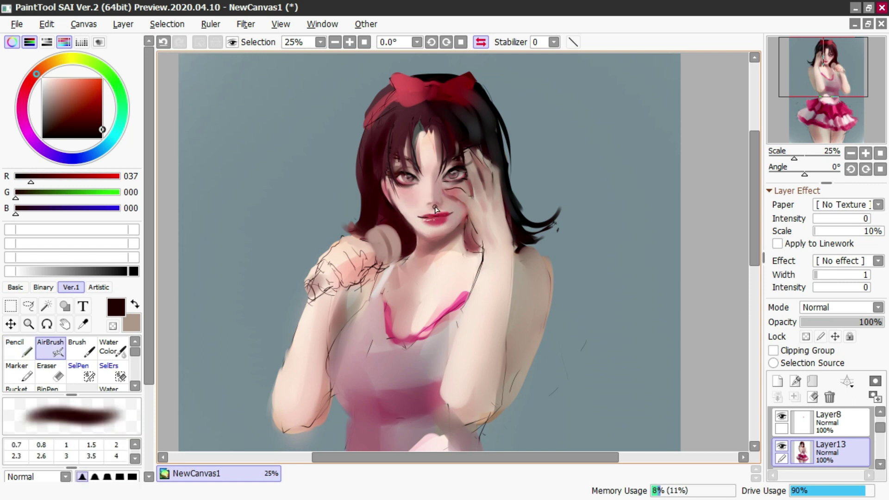
{"action": "left_click", "coordinate": [438, 213], "text": "alt"}
{"action": "key", "text": "ctrl+z"}
{"action": "left_click_drag", "start_coordinate": [429, 198], "coordinate": [426, 183]}
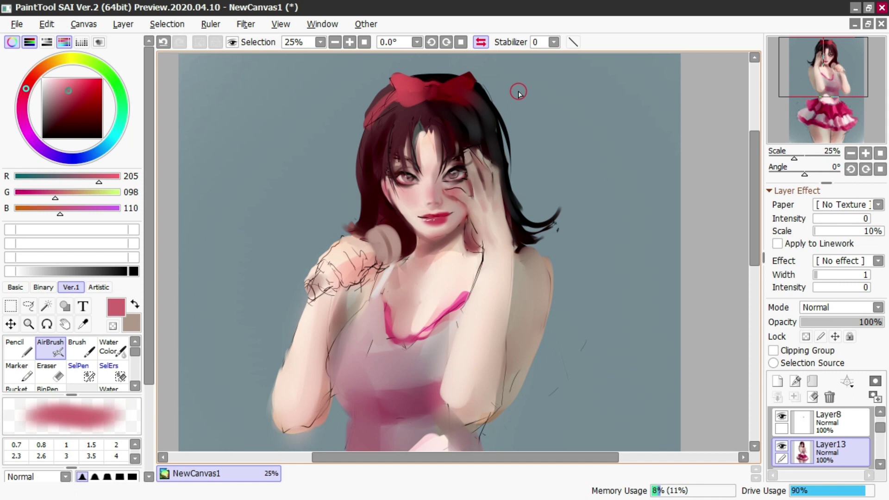
{"action": "left_click_drag", "start_coordinate": [464, 168], "coordinate": [427, 227]}
{"action": "key", "text": "ctrl+z"}
{"action": "left_click", "coordinate": [448, 210], "text": "alt"}
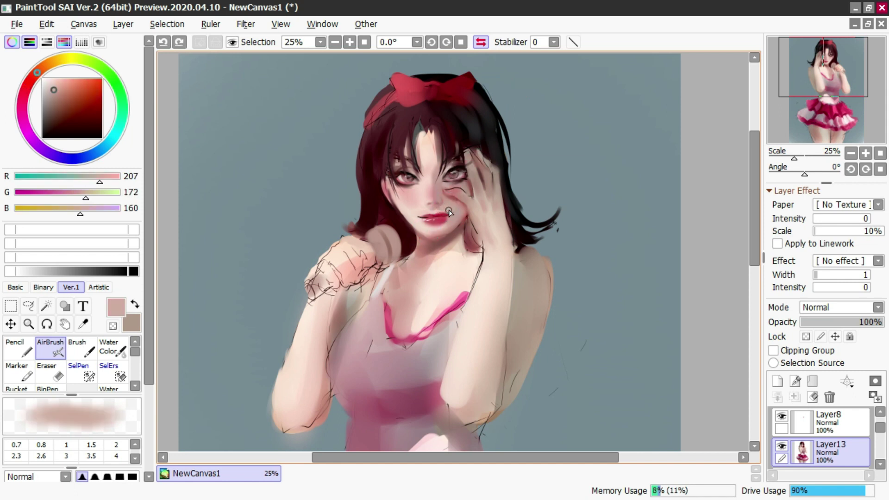
{"action": "mouse_move", "coordinate": [413, 174]}
{"action": "left_mouse_down"}
{"action": "mouse_move", "coordinate": [429, 218]}
{"action": "mouse_move", "coordinate": [403, 184]}
{"action": "mouse_move", "coordinate": [410, 205]}
{"action": "mouse_move", "coordinate": [433, 192]}
{"action": "mouse_move", "coordinate": [431, 160]}
{"action": "mouse_move", "coordinate": [443, 188]}
{"action": "left_mouse_up"}
{"action": "left_click", "coordinate": [437, 215], "text": "alt"}
{"action": "key", "text": "ctrl+z"}
{"action": "key", "text": "ctrl+z"}
{"action": "key", "text": "ctrl+z"}
Step: Mirror the view and airbrush sampled grey-brown around the lower lid of the eye farther from the raised hand
{"action": "left_click", "coordinate": [481, 42]}
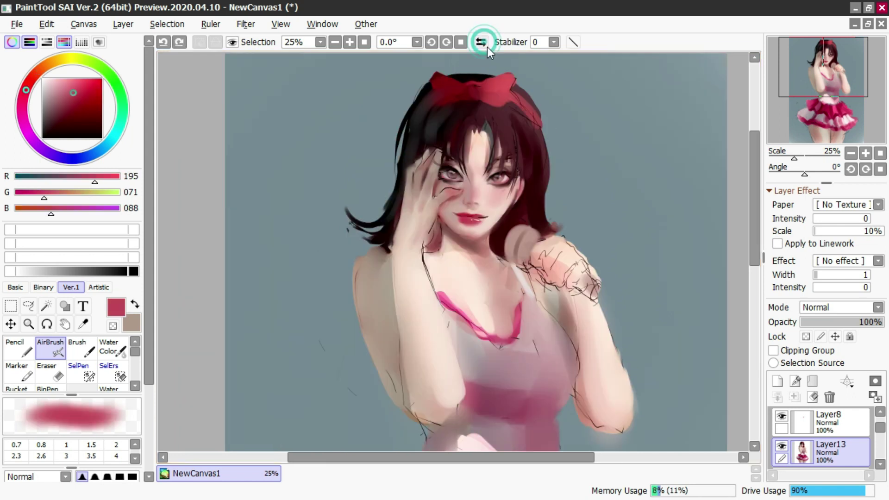
{"action": "left_click", "coordinate": [445, 174], "text": "alt"}
{"action": "left_click", "coordinate": [446, 172], "text": "alt"}
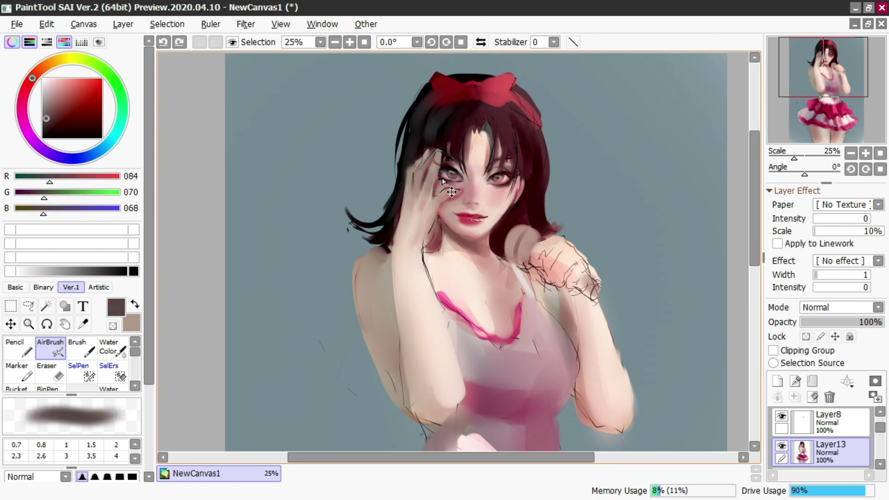
{"action": "key", "text": "ctrl+z"}
{"action": "left_click_drag", "start_coordinate": [495, 186], "coordinate": [504, 182]}
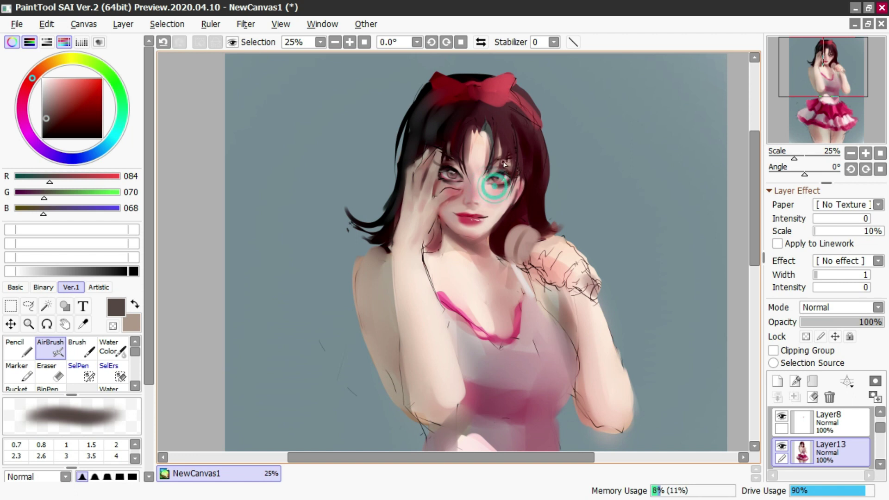
{"action": "left_click", "coordinate": [481, 42]}
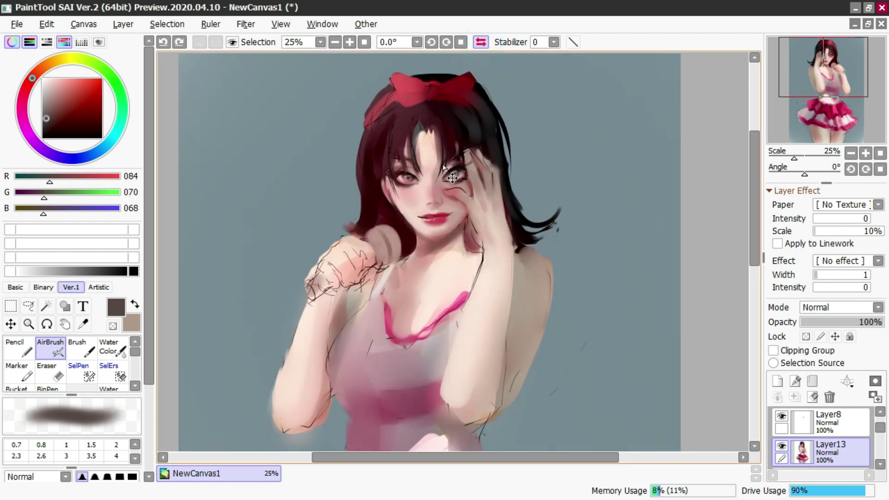
Step: Airbrush the red hairband, its bow and the adjoining hair edge with sampled dark maroon and deep red
{"action": "left_click", "coordinate": [397, 108], "text": "alt"}
{"action": "left_click", "coordinate": [397, 106]}
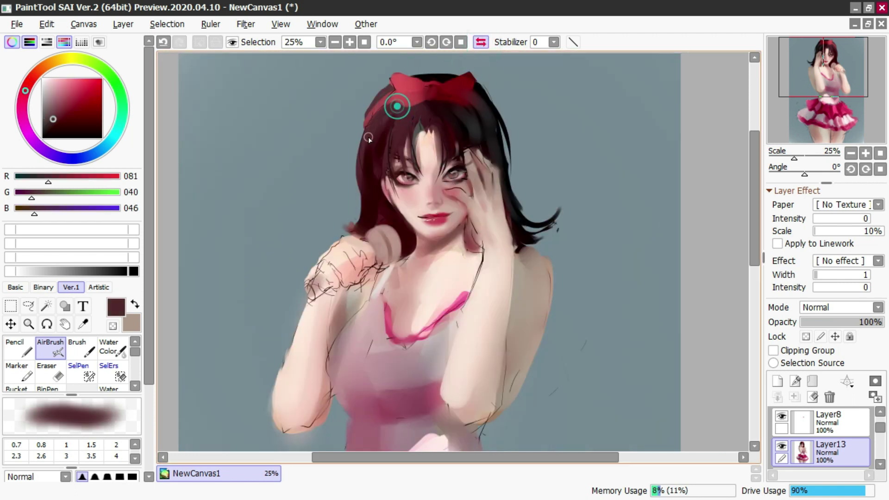
{"action": "left_click", "coordinate": [398, 92], "text": "alt"}
{"action": "left_click", "coordinate": [458, 94], "text": "alt"}
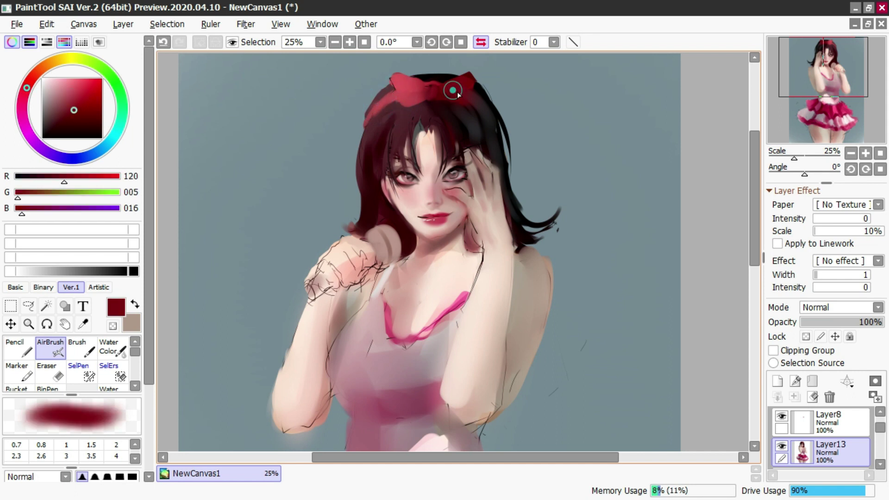
Step: Paint under the chin and over the microphone hand with Water Color in sampled reddish-brown skin tones, undoing the unwanted stroke
{"action": "scroll", "coordinate": [427, 100], "scroll_direction": "down", "scroll_amount": 2}
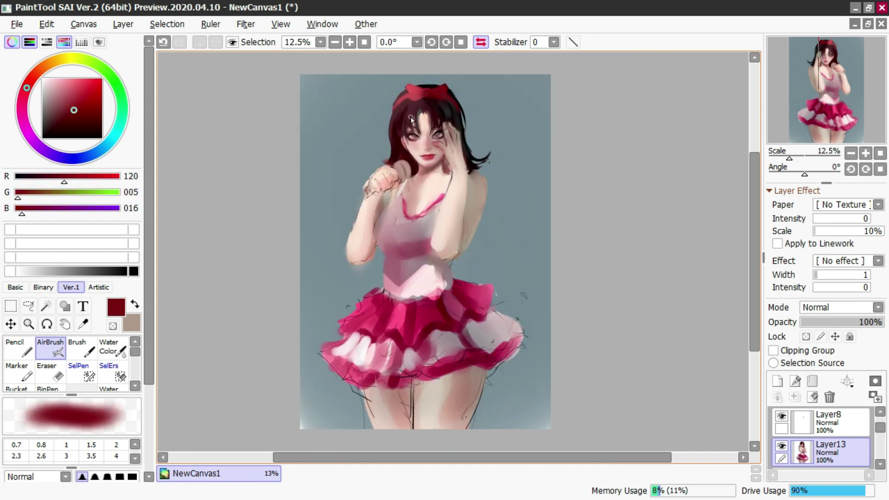
{"action": "key", "text": "c"}
{"action": "left_click", "coordinate": [426, 191], "text": "alt"}
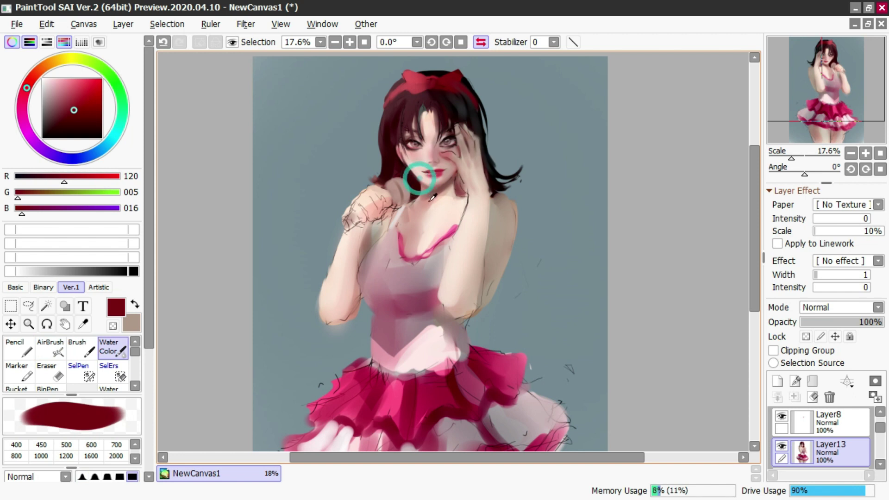
{"action": "key", "text": "ctrl+z"}
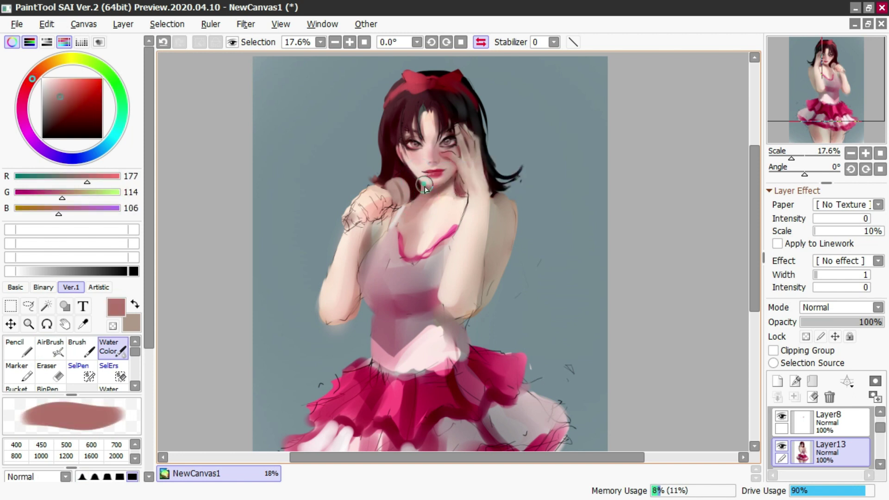
{"action": "left_click", "coordinate": [406, 173], "text": "alt"}
{"action": "left_click", "coordinate": [374, 201], "text": "alt"}
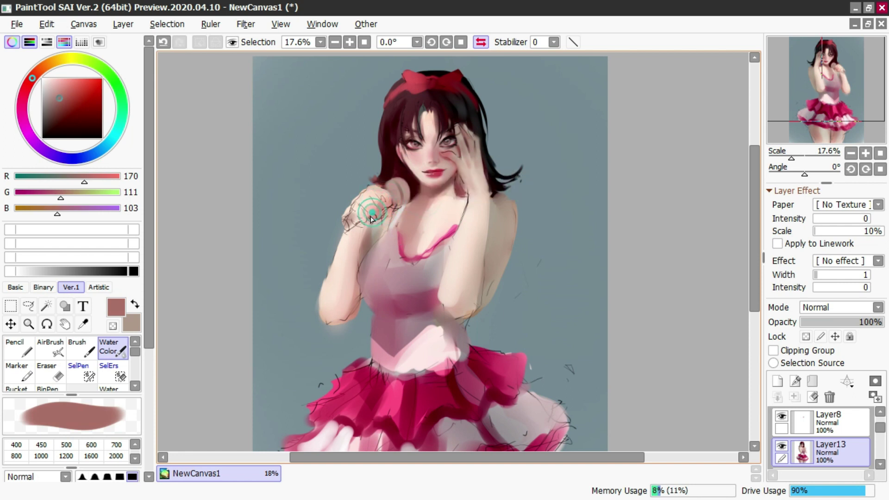
Step: Try Pencil strands in sampled dark maroon along the hair's outer edge on the microphone side, undoing each stroke
{"action": "right_click", "coordinate": [394, 152]}
{"action": "key", "text": "n"}
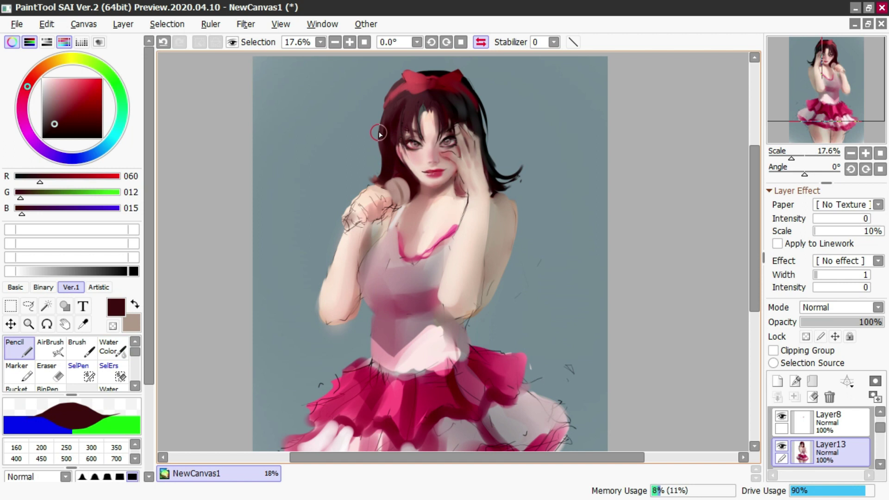
{"action": "right_click", "coordinate": [380, 130]}
{"action": "left_click_drag", "start_coordinate": [381, 156], "coordinate": [349, 176]}
{"action": "key", "text": "ctrl+z"}
{"action": "left_click_drag", "start_coordinate": [387, 134], "coordinate": [357, 186]}
{"action": "key", "text": "ctrl+z"}
{"action": "left_click_drag", "start_coordinate": [384, 132], "coordinate": [370, 184]}
{"action": "key", "text": "ctrl+z"}
Step: Draw near-black Pencil strands at the flipped hair tips beside the raised hand, undoing the unwanted strokes
{"action": "mouse_move", "coordinate": [471, 108]}
{"action": "left_mouse_down"}
{"action": "mouse_move", "coordinate": [522, 169]}
{"action": "mouse_move", "coordinate": [492, 173]}
{"action": "mouse_move", "coordinate": [520, 187]}
{"action": "left_mouse_up"}
{"action": "key", "text": "ctrl+z"}
{"action": "right_click", "coordinate": [489, 159]}
{"action": "key", "text": "ctrl+z"}
{"action": "key", "text": "ctrl+z"}
{"action": "mouse_move", "coordinate": [481, 157]}
{"action": "left_mouse_down"}
{"action": "mouse_move", "coordinate": [514, 192]}
{"action": "mouse_move", "coordinate": [514, 185]}
{"action": "left_mouse_up"}
{"action": "mouse_move", "coordinate": [491, 165]}
{"action": "left_mouse_down"}
{"action": "mouse_move", "coordinate": [513, 181]}
{"action": "mouse_move", "coordinate": [492, 193]}
{"action": "left_mouse_up"}
{"action": "left_click", "coordinate": [493, 183]}
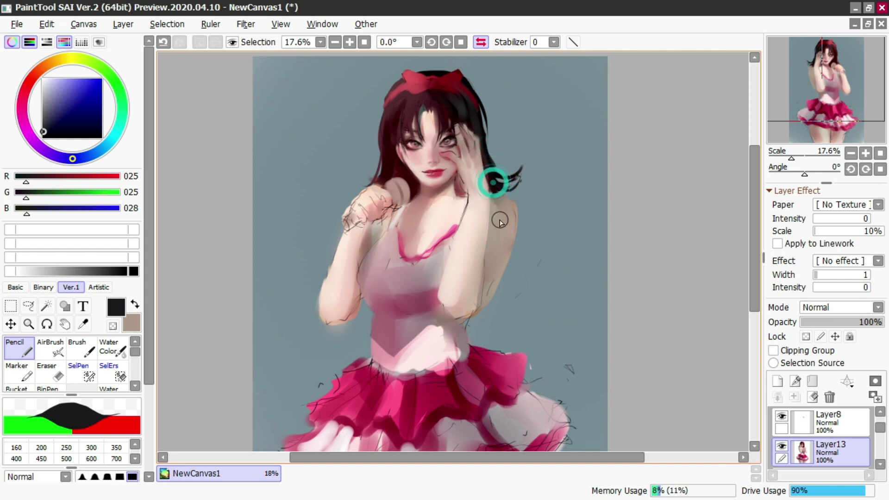
Step: Add a new layer above the painting layer and clip it to the figure
{"action": "key", "text": "v"}
{"action": "left_click", "coordinate": [778, 381]}
{"action": "left_click", "coordinate": [773, 350]}
Step: Airbrush a darker grey-brown shadow over the shoulder, arm and waist on the raised-hand side, undoing the unwanted strokes
{"action": "left_click", "coordinate": [484, 157], "text": "alt"}
{"action": "key", "text": "ctrl+z"}
{"action": "left_click", "coordinate": [505, 216], "text": "alt"}
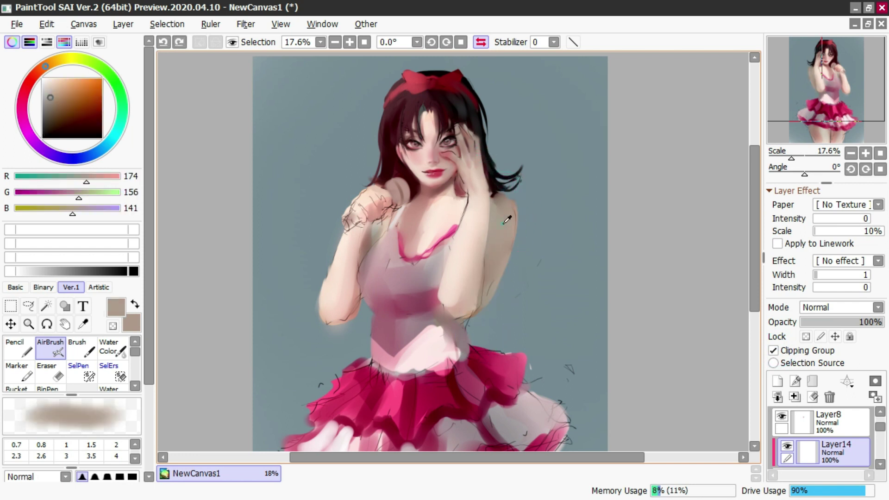
{"action": "left_click_drag", "start_coordinate": [49, 110], "coordinate": [49, 114]}
{"action": "left_click_drag", "start_coordinate": [499, 204], "coordinate": [513, 214]}
{"action": "mouse_move", "coordinate": [514, 214]}
{"action": "left_mouse_down"}
{"action": "mouse_move", "coordinate": [471, 348]}
{"action": "mouse_move", "coordinate": [498, 260]}
{"action": "mouse_move", "coordinate": [495, 204]}
{"action": "left_mouse_up"}
{"action": "key", "text": "ctrl+z"}
{"action": "key", "text": "ctrl+z"}
{"action": "mouse_move", "coordinate": [496, 161]}
{"action": "left_mouse_down"}
{"action": "mouse_move", "coordinate": [493, 211]}
{"action": "mouse_move", "coordinate": [479, 319]}
{"action": "left_mouse_up"}
{"action": "key", "text": "ctrl+z"}
{"action": "left_click_drag", "start_coordinate": [489, 199], "coordinate": [461, 337]}
{"action": "left_click_drag", "start_coordinate": [488, 248], "coordinate": [509, 235]}
{"action": "key", "text": "ctrl+z"}
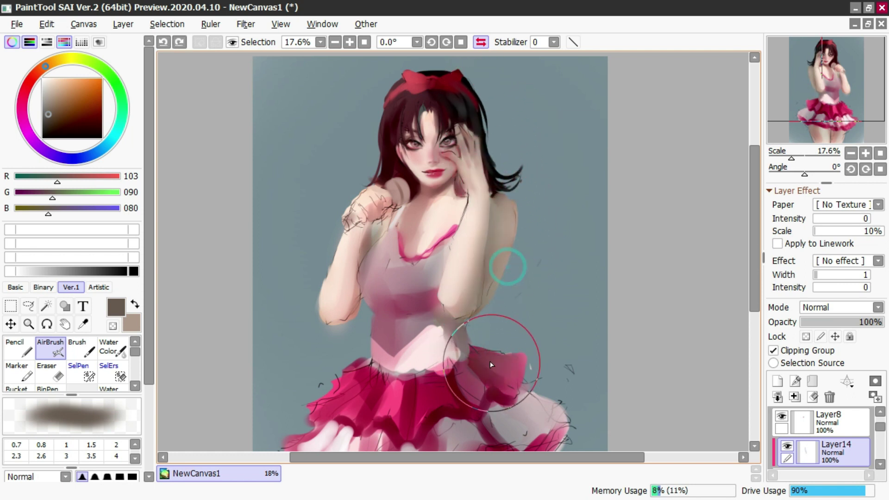
Step: Turn off the mirrored view and airbrush grey-brown shading at the lower outer edge of the shadowed thigh
{"action": "scroll", "coordinate": [433, 106], "scroll_direction": "down", "scroll_amount": 4}
{"action": "scroll", "coordinate": [430, 150], "scroll_direction": "up", "scroll_amount": 1}
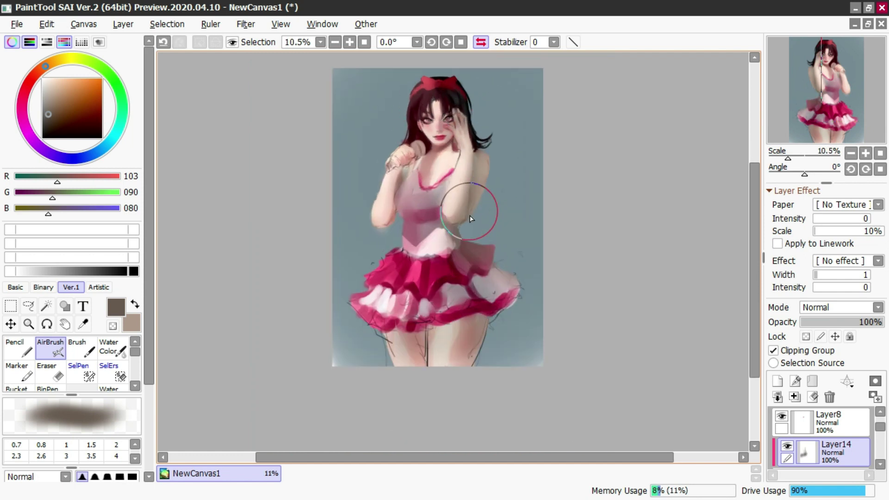
{"action": "left_click", "coordinate": [481, 42]}
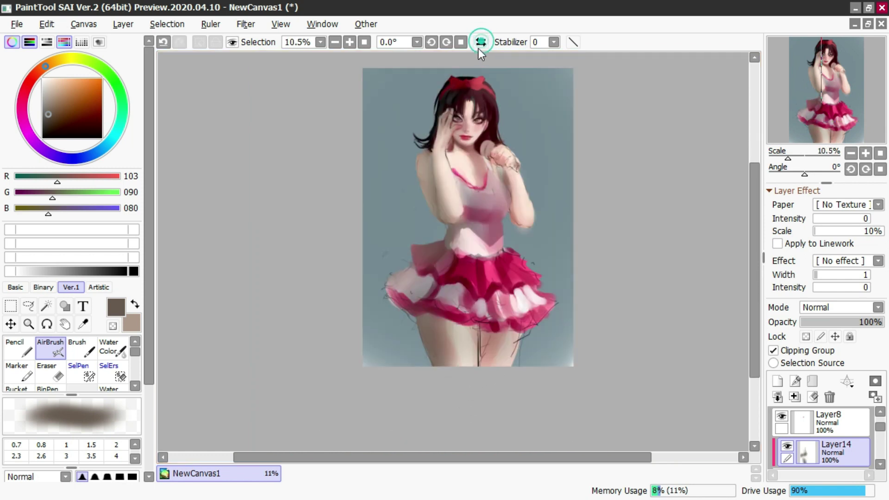
{"action": "left_click_drag", "start_coordinate": [417, 363], "coordinate": [431, 379]}
Step: Try painting the shadowed thigh below the skirt hem with Water Color and Brush in sampled tones, undoing the strokes
{"action": "key", "text": "c"}
{"action": "left_click_drag", "start_coordinate": [446, 331], "coordinate": [458, 374], "text": "ctrl+alt"}
{"action": "left_click", "coordinate": [449, 329], "text": "alt"}
{"action": "key", "text": "ctrl+z"}
{"action": "key", "text": "b"}
{"action": "left_click", "coordinate": [457, 326], "text": "alt"}
{"action": "left_click_drag", "start_coordinate": [456, 330], "coordinate": [466, 379], "text": "ctrl+alt"}
{"action": "key", "text": "ctrl+z"}
Step: Paint over the sketch lines on the inner thighs with Water Color in sampled light skin tones
{"action": "key", "text": "c"}
{"action": "left_click_drag", "start_coordinate": [453, 168], "coordinate": [450, 168], "text": "ctrl+alt"}
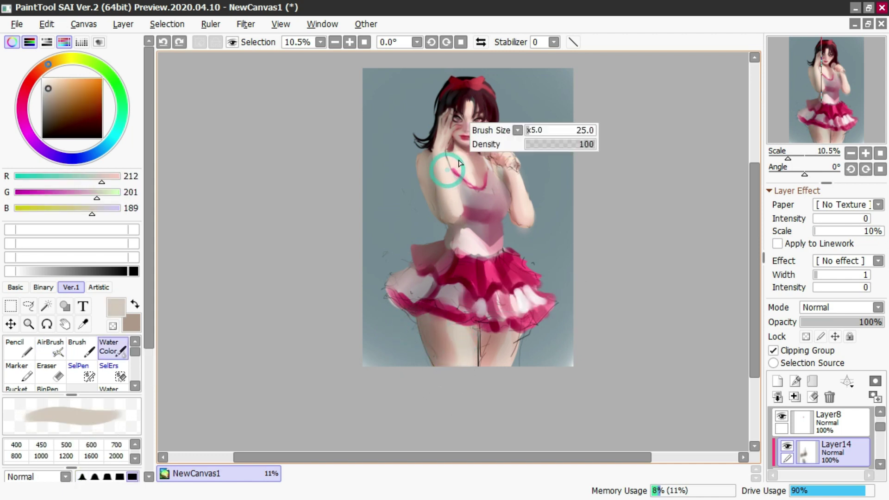
{"action": "left_click", "coordinate": [456, 157], "text": "alt"}
{"action": "left_click_drag", "start_coordinate": [473, 375], "coordinate": [477, 337]}
{"action": "left_click_drag", "start_coordinate": [465, 334], "coordinate": [467, 334], "text": "ctrl+alt"}
{"action": "left_click", "coordinate": [467, 350], "text": "alt"}
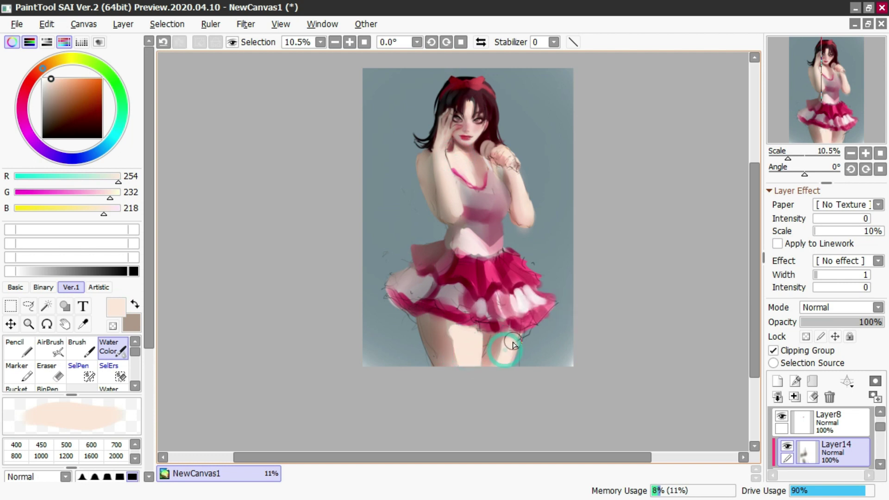
{"action": "left_click", "coordinate": [492, 346], "text": "alt"}
Step: Paint the cast shadow on the thigh under the skirt hem with Water Color in sampled brown
{"action": "left_click", "coordinate": [439, 319], "text": "alt"}
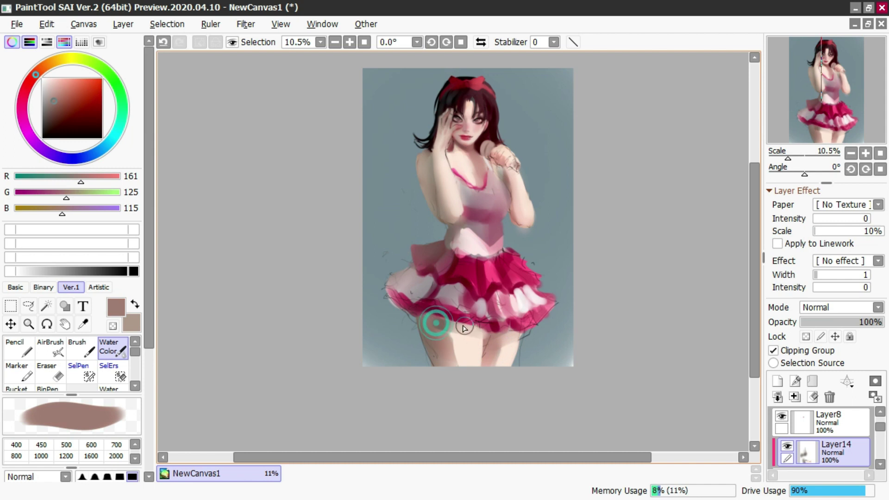
{"action": "left_click", "coordinate": [433, 324], "text": "alt"}
{"action": "left_click_drag", "start_coordinate": [433, 325], "coordinate": [451, 327]}
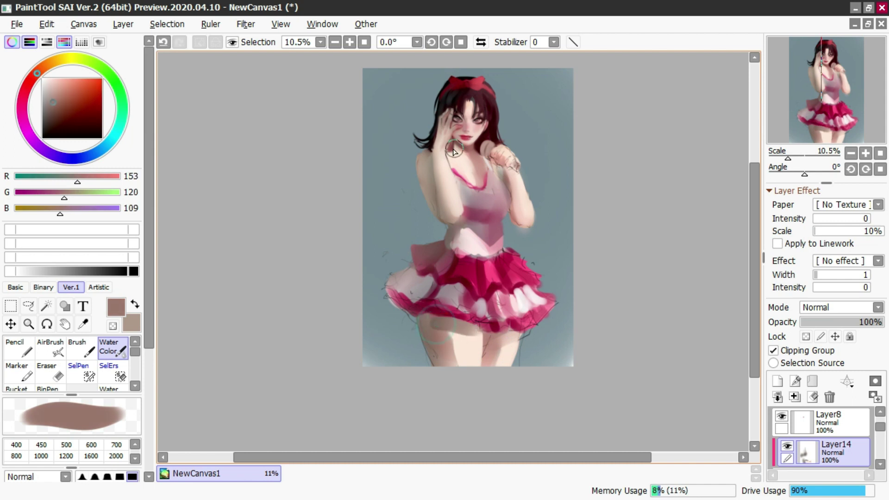
Step: Add another clipped layer, set its blending mode to Overlay and switch to the AirBrush
{"action": "left_click", "coordinate": [778, 381]}
{"action": "left_click", "coordinate": [773, 350]}
{"action": "left_click", "coordinate": [805, 307]}
{"action": "left_click", "coordinate": [816, 365]}
{"action": "key", "text": "v"}
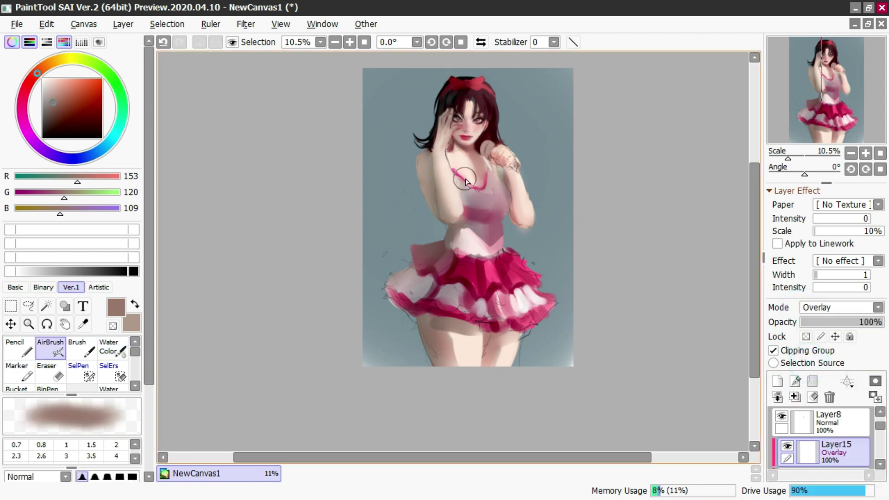
Step: Airbrush red-brown (RGB 157, 63, 43) down the raised-hand side of the figure on the Overlay layer, undoing the unwanted strokes
{"action": "right_click", "coordinate": [463, 151]}
{"action": "right_click", "coordinate": [456, 139]}
{"action": "left_click_drag", "start_coordinate": [454, 133], "coordinate": [428, 138]}
{"action": "left_click_drag", "start_coordinate": [424, 141], "coordinate": [431, 213]}
{"action": "key", "text": "ctrl+z"}
{"action": "left_click_drag", "start_coordinate": [62, 100], "coordinate": [71, 102]}
{"action": "left_click_drag", "start_coordinate": [419, 115], "coordinate": [429, 185]}
{"action": "mouse_move", "coordinate": [417, 141]}
{"action": "left_mouse_down"}
{"action": "mouse_move", "coordinate": [428, 256]}
{"action": "mouse_move", "coordinate": [427, 208]}
{"action": "left_mouse_up"}
{"action": "key", "text": "ctrl+z"}
{"action": "mouse_move", "coordinate": [420, 135]}
{"action": "left_mouse_down"}
{"action": "mouse_move", "coordinate": [424, 280]}
{"action": "mouse_move", "coordinate": [424, 256]}
{"action": "left_mouse_up"}
{"action": "left_click", "coordinate": [480, 42]}
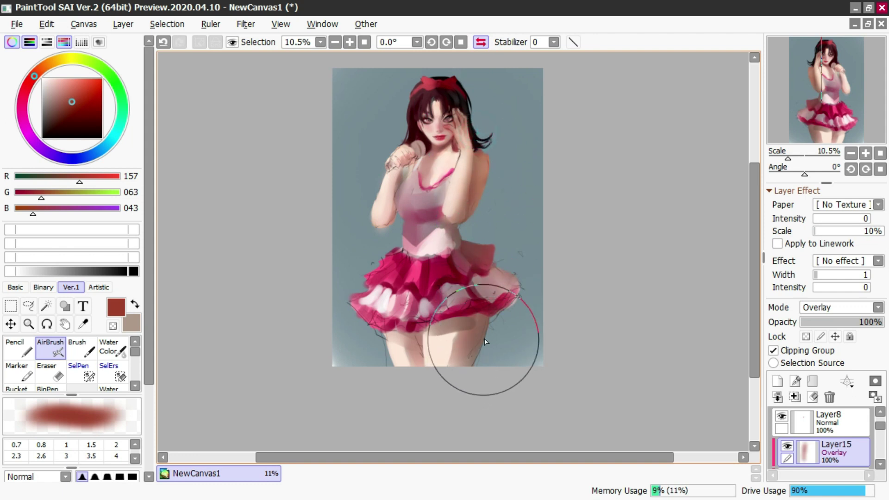
{"action": "key", "text": "ctrl+z"}
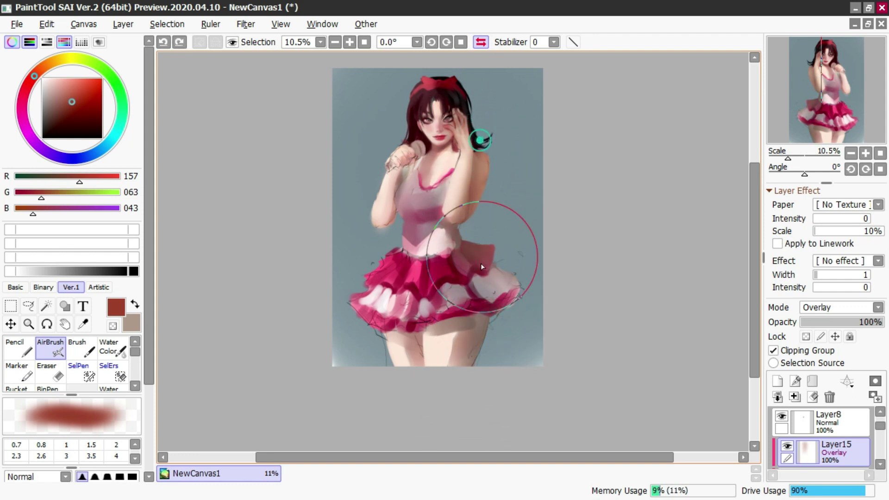
Step: Shift the Overlay layer's hue by -35
{"action": "key", "text": "ctrl+u"}
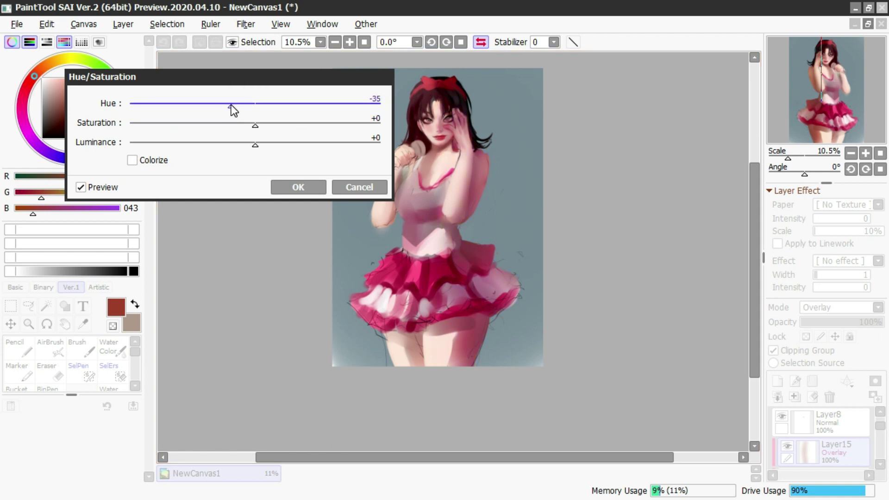
{"action": "left_click", "coordinate": [313, 194]}
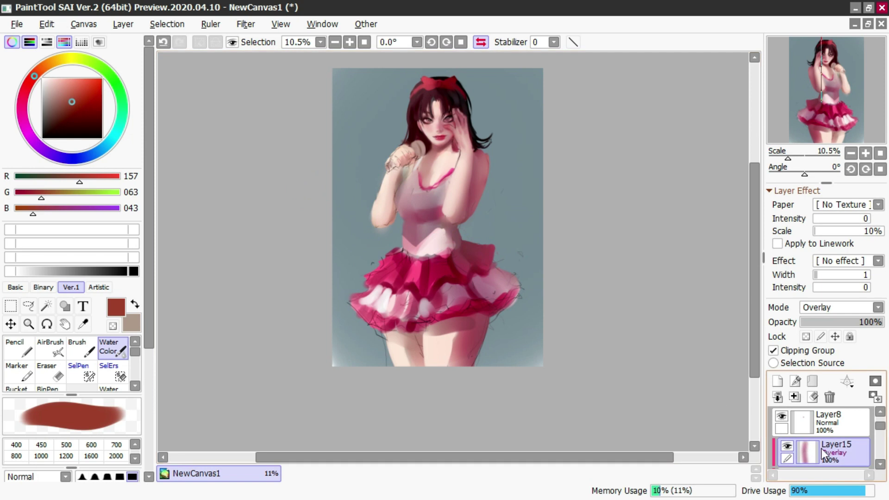
Step: Select the figure from its layer's opacity and try merging the clipped layers into it, undoing the merge
{"action": "scroll", "coordinate": [823, 455], "scroll_direction": "down", "scroll_amount": 2}
{"action": "left_click", "coordinate": [805, 446], "text": "ctrl"}
{"action": "key", "text": "ctrl+e"}
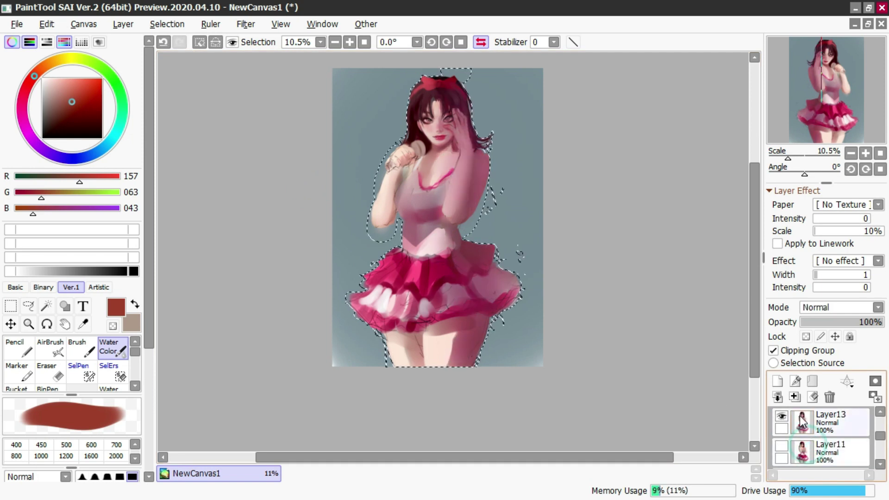
{"action": "key", "text": "ctrl+z"}
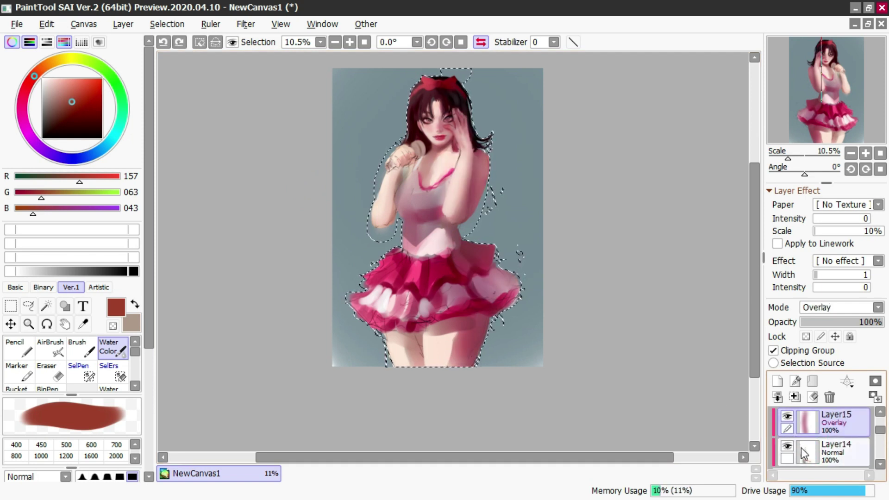
Step: Merge the grey-brown shading layer into the painting layer beneath it and reselect the Overlay layer
{"action": "left_click", "coordinate": [808, 452]}
{"action": "scroll", "coordinate": [808, 451], "scroll_direction": "down", "scroll_amount": 1}
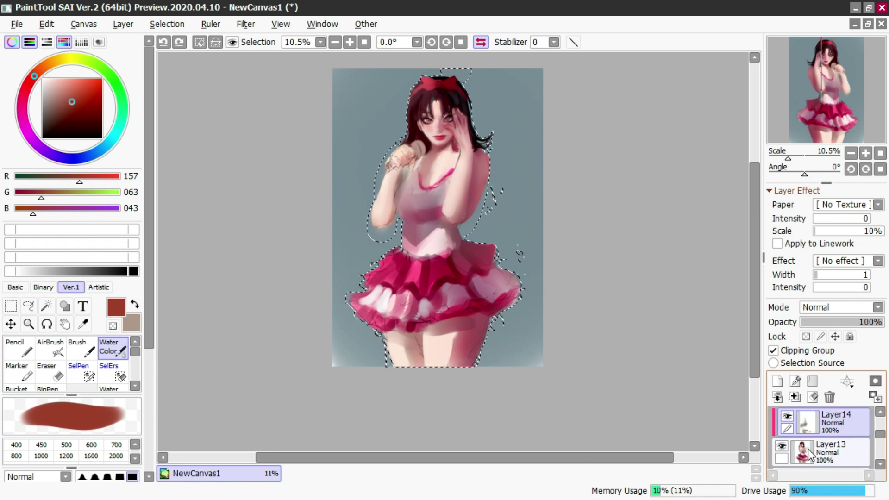
{"action": "key", "text": "ctrl+e"}
{"action": "scroll", "coordinate": [809, 437], "scroll_direction": "up", "scroll_amount": 1}
{"action": "left_click", "coordinate": [806, 423]}
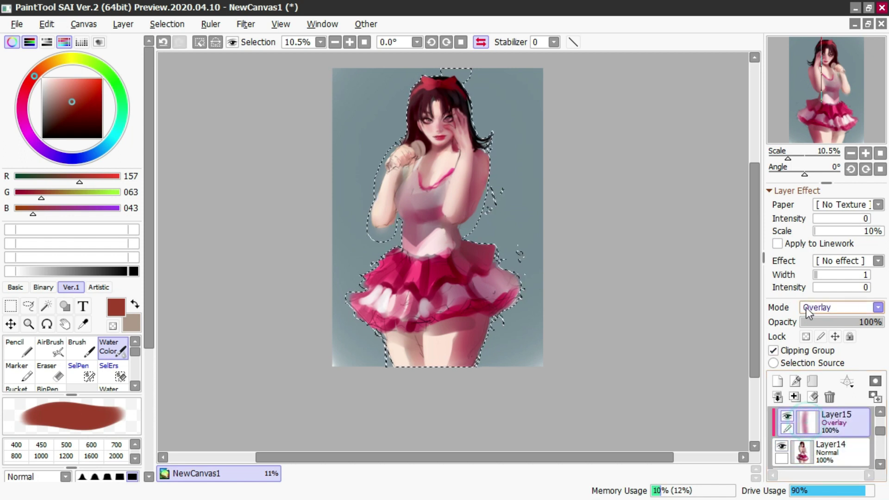
Step: Try the Shade and Burn blending modes on the colour layer, mirroring the view to compare and lowering Burn to 64% opacity
{"action": "left_click", "coordinate": [808, 308]}
{"action": "left_click", "coordinate": [811, 384]}
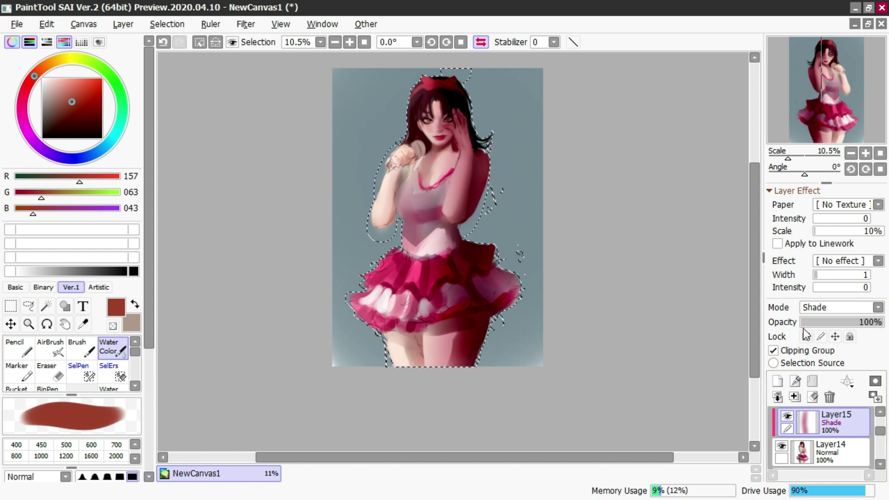
{"action": "key", "text": "ctrl+z"}
{"action": "left_click", "coordinate": [809, 305]}
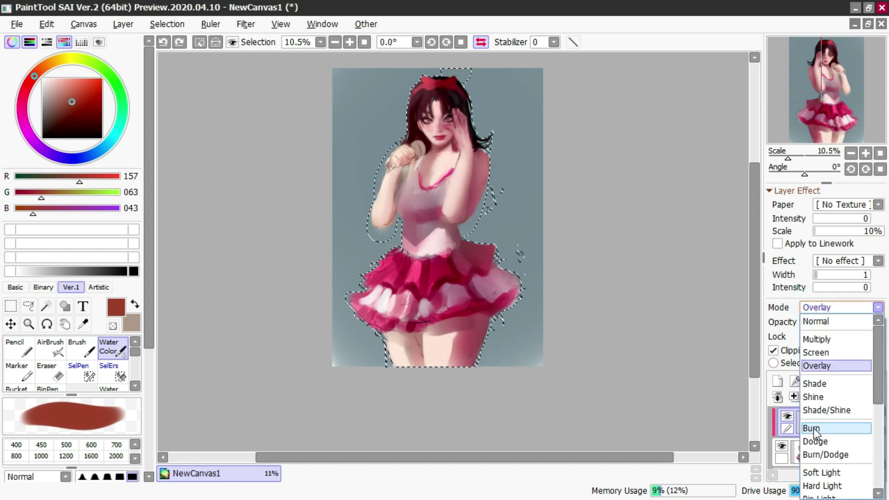
{"action": "left_click", "coordinate": [812, 428]}
{"action": "left_click", "coordinate": [480, 42]}
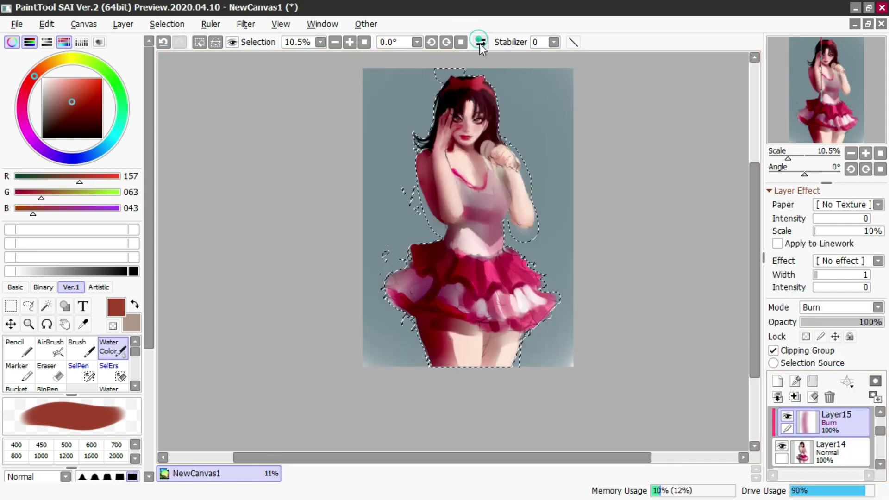
{"action": "left_click_drag", "start_coordinate": [831, 319], "coordinate": [852, 319]}
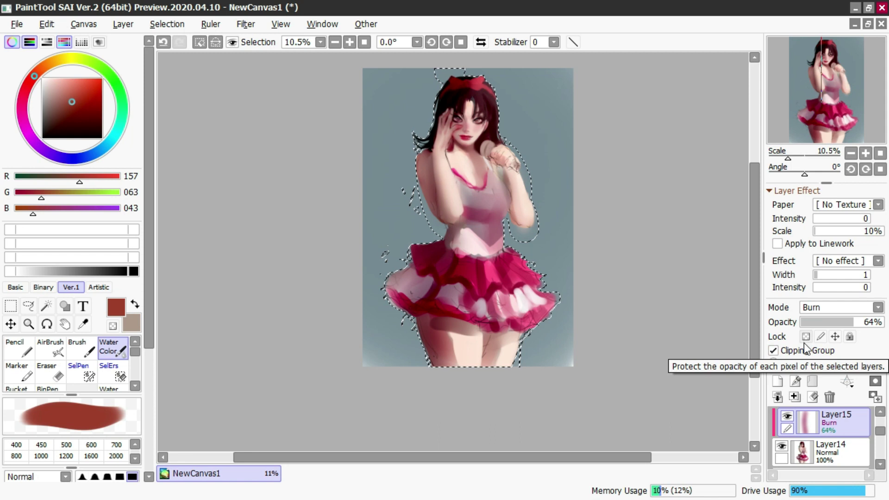
Step: Try the Shade blending mode on the colour layer at 49% opacity
{"action": "left_click", "coordinate": [829, 308]}
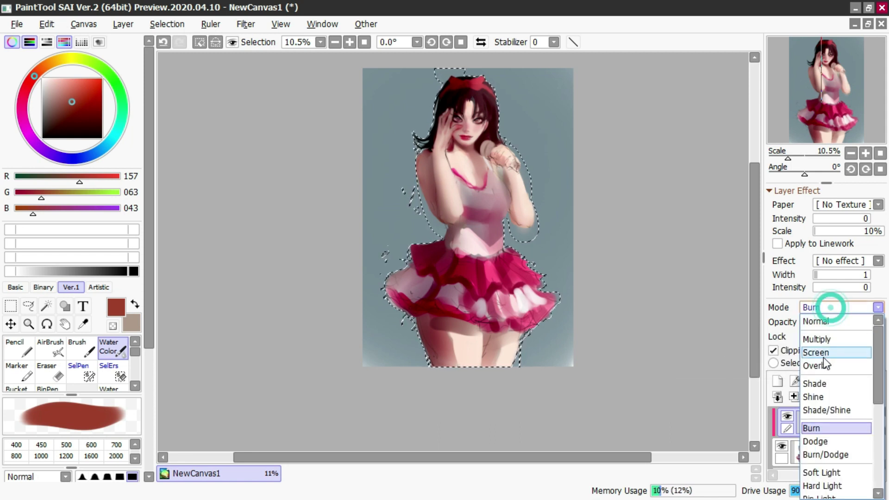
{"action": "left_click", "coordinate": [817, 383]}
{"action": "left_click", "coordinate": [822, 323]}
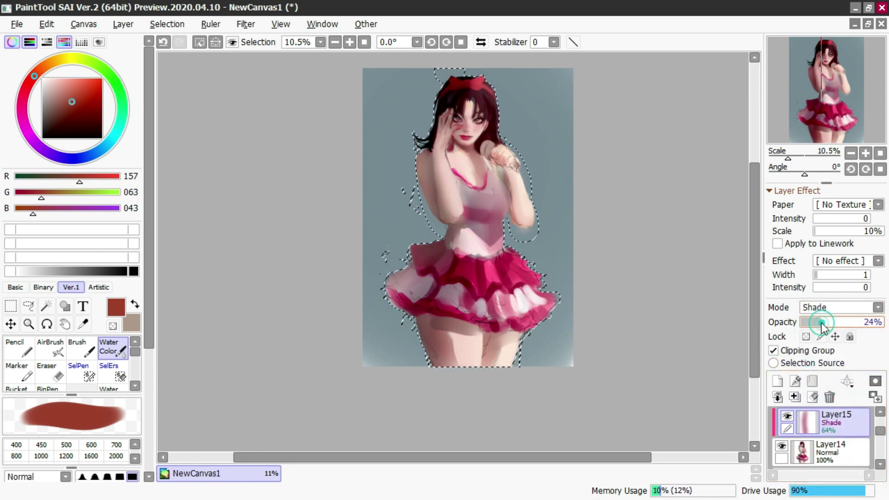
{"action": "left_click_drag", "start_coordinate": [840, 324], "coordinate": [841, 324]}
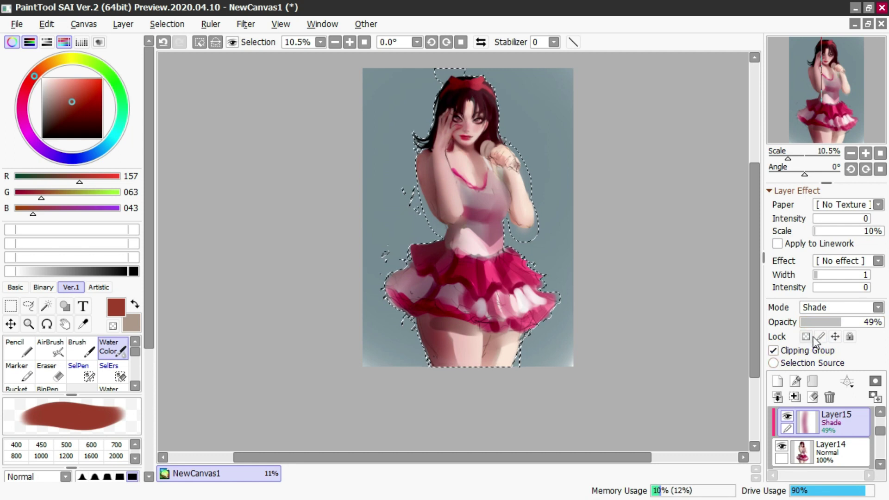
Step: Try the Shine and Burn/Dodge blending modes on the colour layer, raising the opacity to 81%
{"action": "left_click", "coordinate": [815, 308]}
{"action": "left_click", "coordinate": [815, 395]}
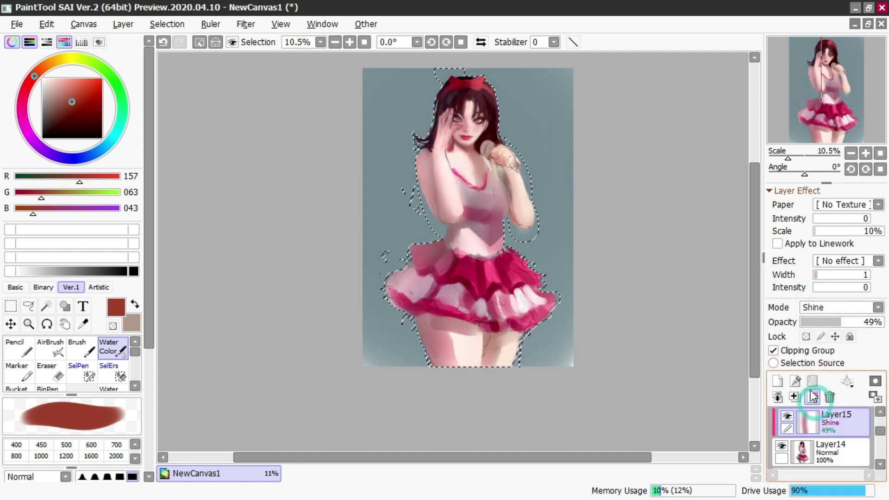
{"action": "left_click", "coordinate": [805, 308]}
{"action": "left_click", "coordinate": [822, 452]}
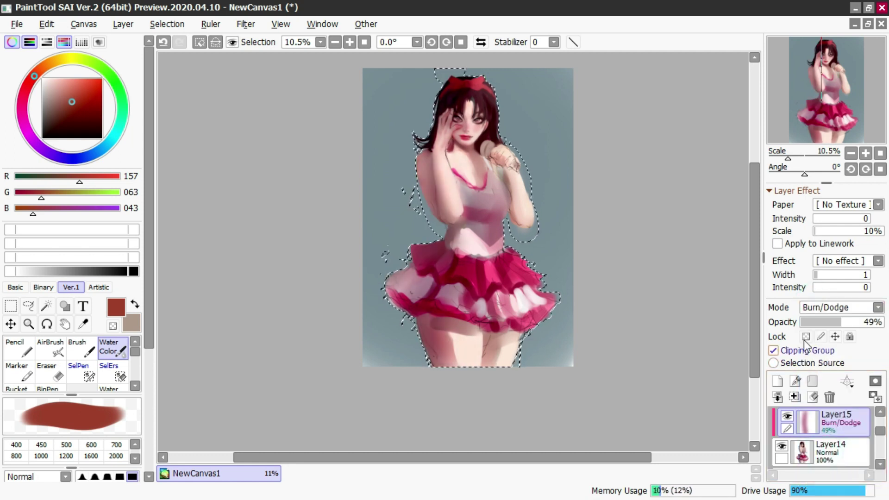
{"action": "mouse_move", "coordinate": [845, 323]}
{"action": "left_mouse_down"}
{"action": "mouse_move", "coordinate": [875, 326]}
{"action": "mouse_move", "coordinate": [864, 322]}
{"action": "left_mouse_up"}
Step: Try Burn on the colour layer, lower its opacity to 69% and set its blending mode back to Overlay
{"action": "left_click", "coordinate": [815, 307]}
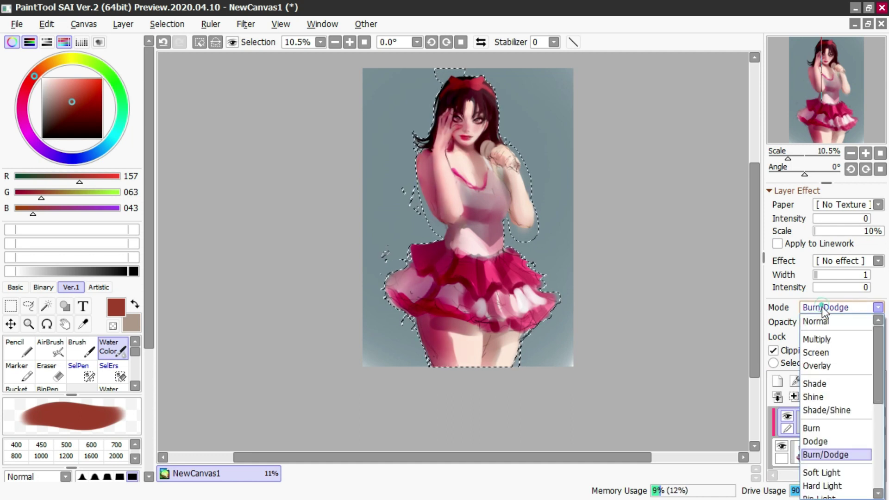
{"action": "left_click", "coordinate": [814, 426]}
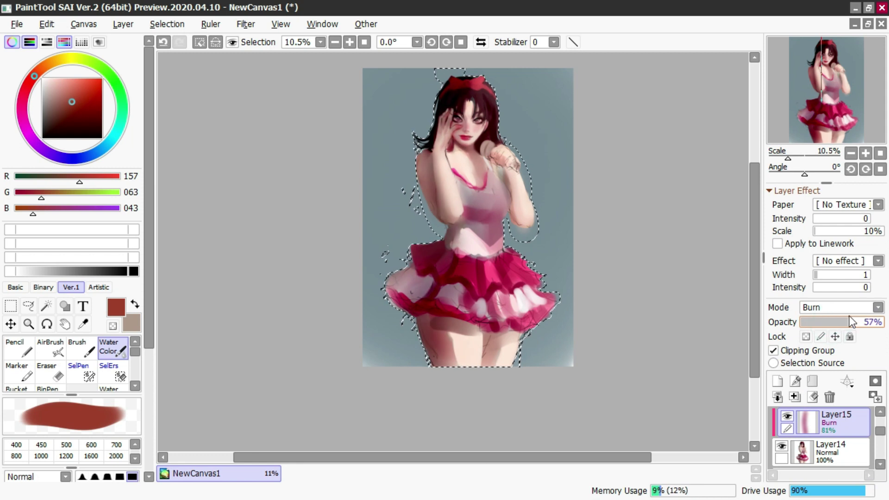
{"action": "left_click", "coordinate": [818, 308]}
{"action": "left_click", "coordinate": [812, 367]}
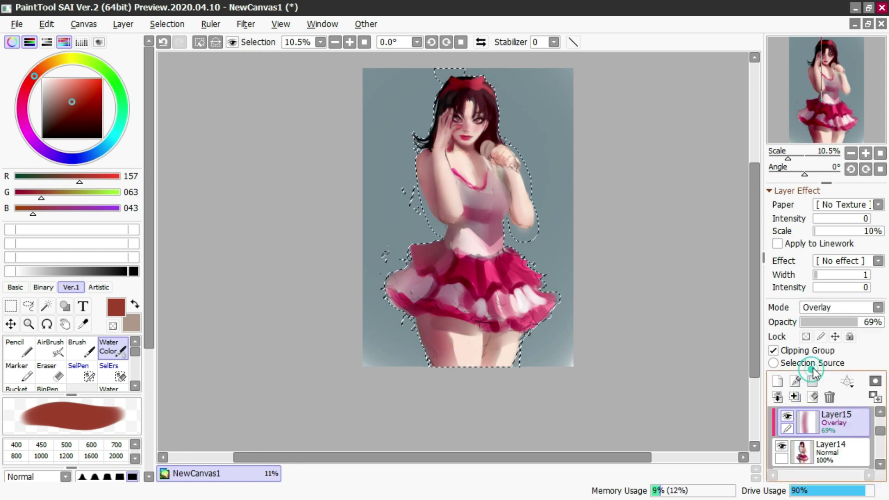
Step: Raise the clipped Overlay layer's opacity to 100%, clear the selection and merge it with the painted figure layer below
{"action": "left_click_drag", "start_coordinate": [840, 322], "coordinate": [887, 325]}
{"action": "left_click", "coordinate": [668, 270]}
{"action": "key", "text": "l"}
{"action": "left_click", "coordinate": [671, 274]}
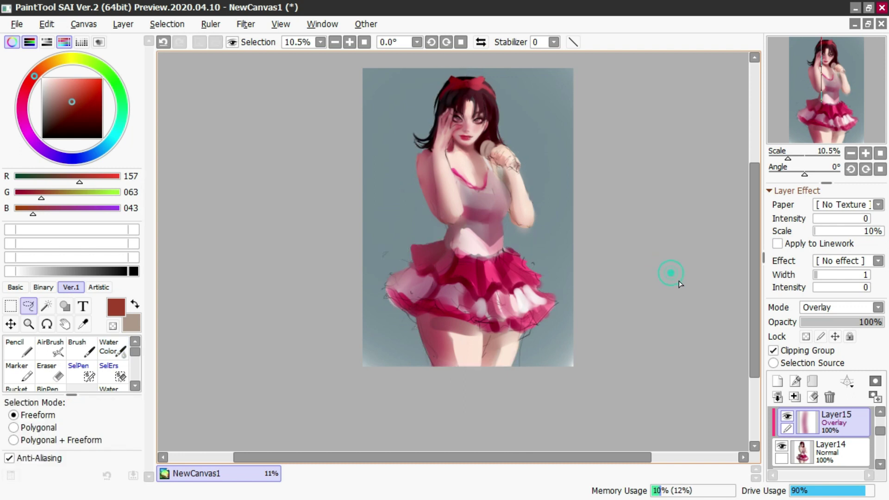
{"action": "left_click", "coordinate": [808, 454], "text": "ctrl"}
{"action": "key", "text": "ctrl+e"}
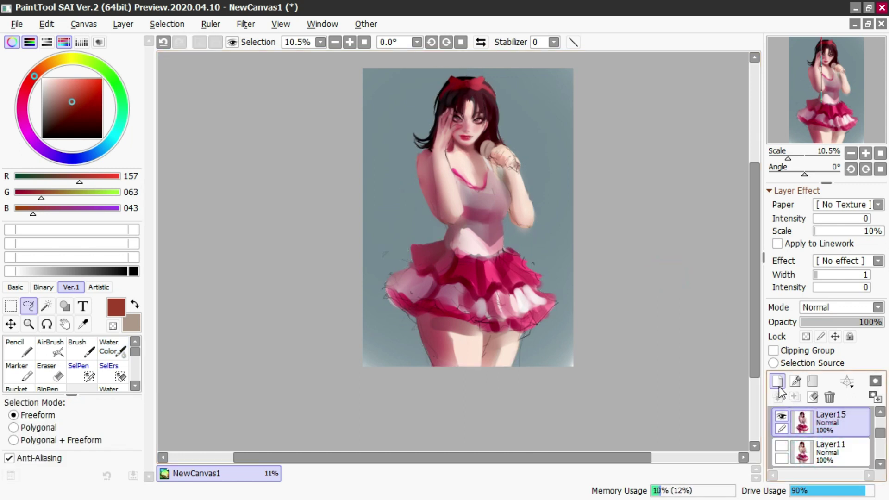
Step: Repaint the skirt's lower ruffles and hem from the raised-arm side to the middle with sampled dark red and mauve tones
{"action": "key", "text": "c"}
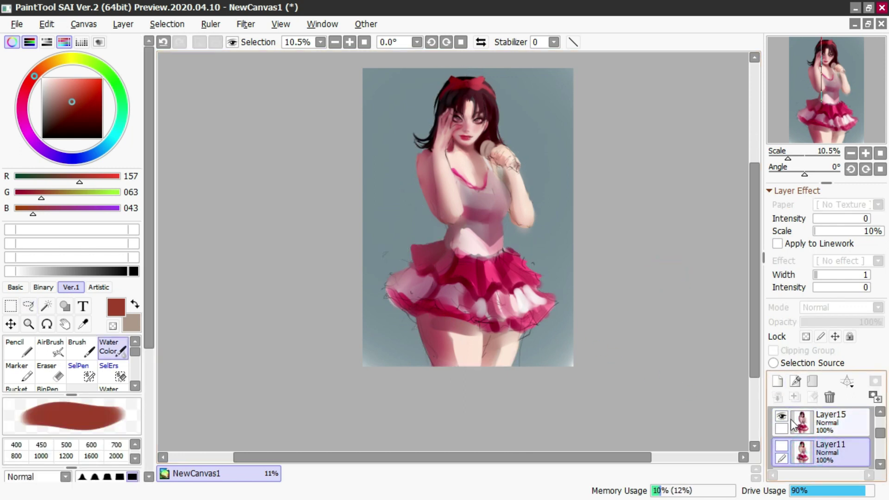
{"action": "left_click", "coordinate": [399, 289], "text": "alt"}
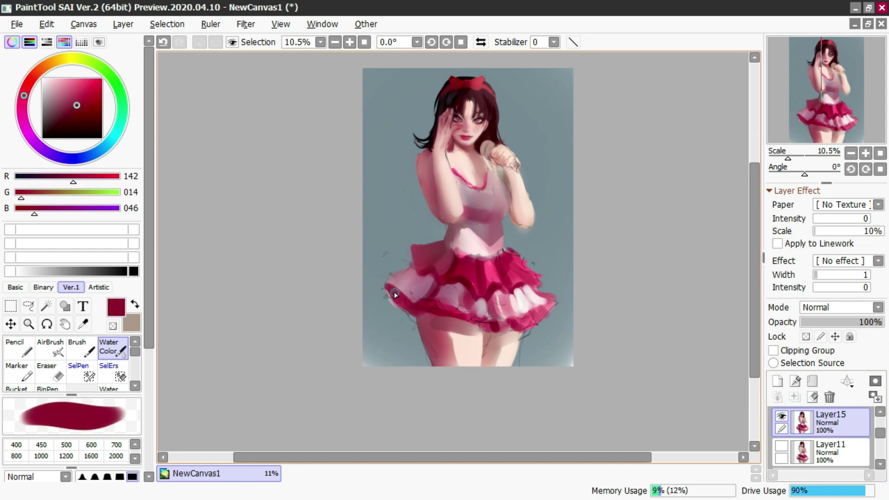
{"action": "left_click", "coordinate": [444, 295], "text": "alt"}
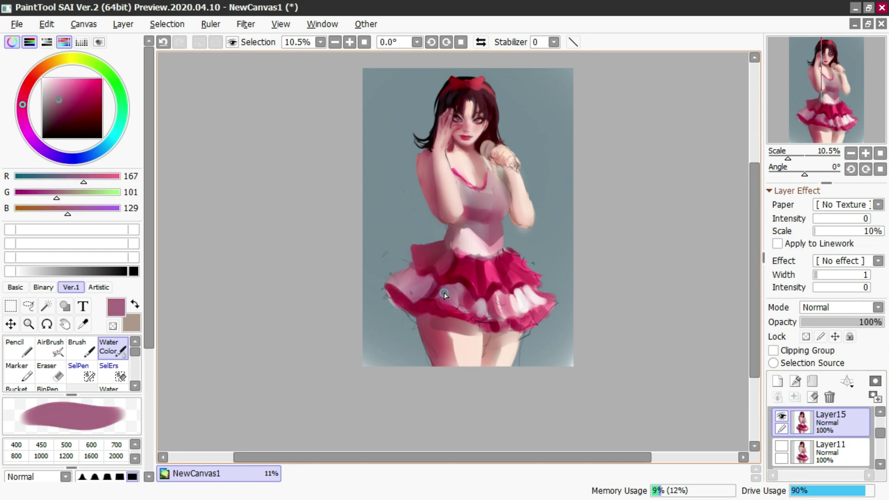
{"action": "left_click", "coordinate": [477, 299], "text": "alt"}
{"action": "left_click", "coordinate": [468, 312], "text": "alt"}
{"action": "left_click", "coordinate": [486, 325], "text": "alt"}
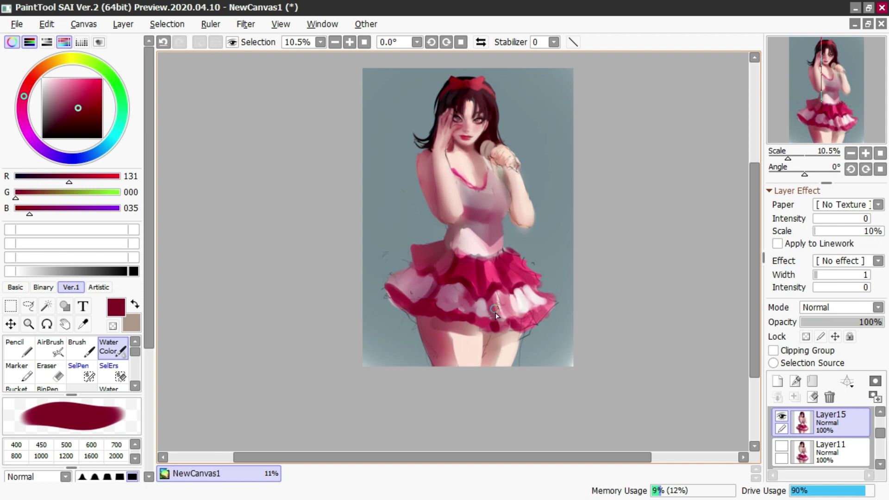
{"action": "key", "text": "ctrl+z"}
Step: Refine the skirt ruffles on the microphone side with sampled crimson and pink, and erase the rough outline there
{"action": "left_click", "coordinate": [534, 305], "text": "alt"}
{"action": "left_click", "coordinate": [527, 296], "text": "alt"}
{"action": "left_click", "coordinate": [519, 285], "text": "alt"}
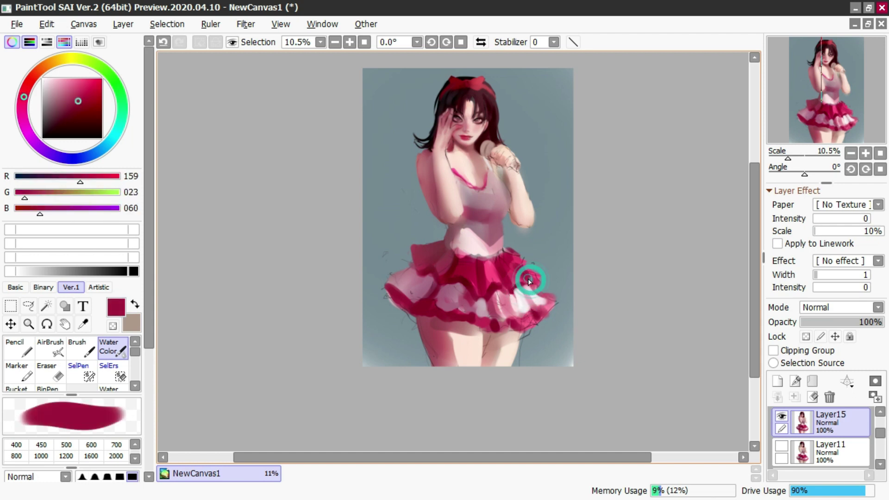
{"action": "left_click", "coordinate": [521, 263], "text": "alt"}
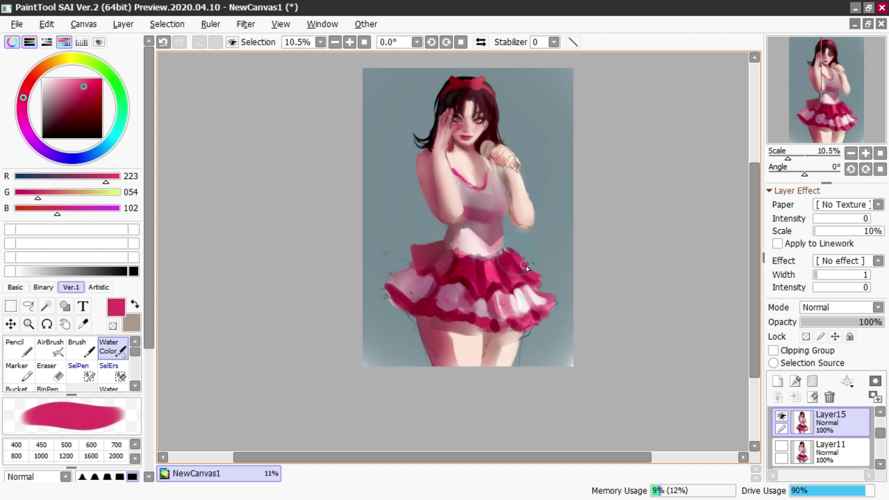
{"action": "key", "text": "e"}
{"action": "left_click_drag", "start_coordinate": [504, 253], "coordinate": [526, 259]}
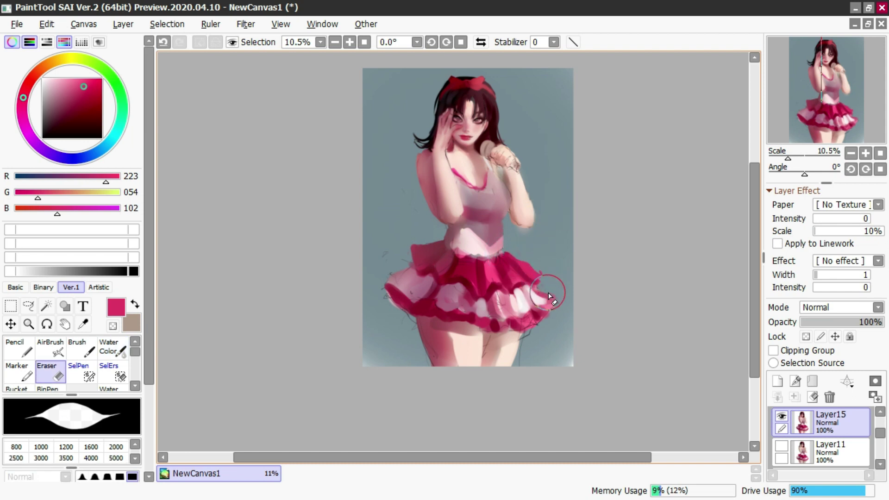
Step: Paint a reddish shadow between the thighs below the skirt with sampled skin-shadow tones
{"action": "key", "text": "c"}
{"action": "left_click", "coordinate": [489, 340], "text": "alt"}
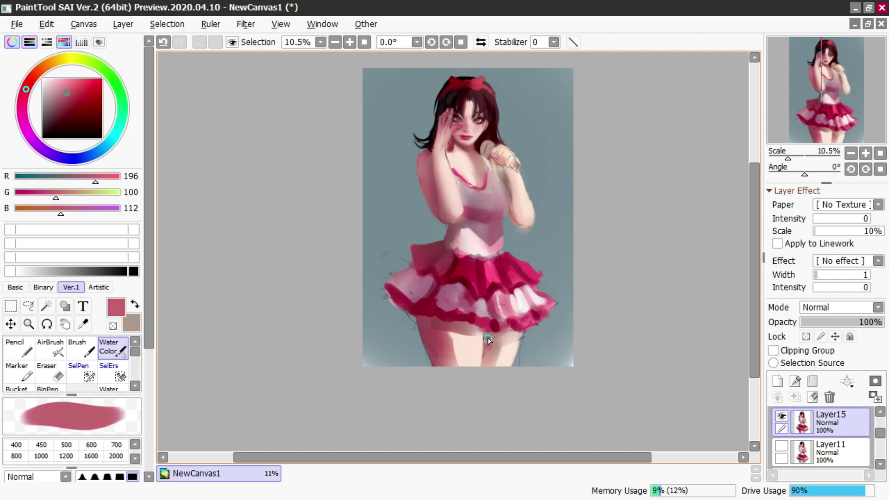
{"action": "key", "text": "bracketright"}
{"action": "left_click", "coordinate": [436, 350], "text": "alt"}
{"action": "left_click_drag", "start_coordinate": [486, 334], "coordinate": [486, 357]}
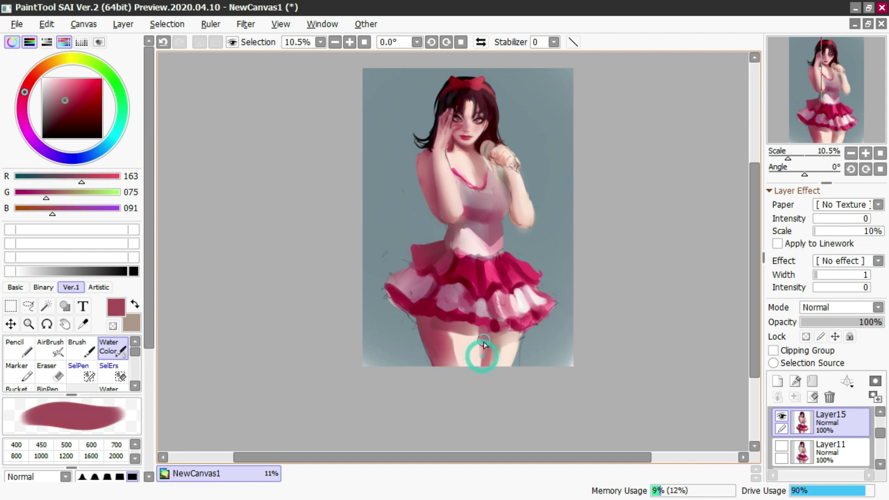
{"action": "left_click", "coordinate": [489, 355], "text": "alt"}
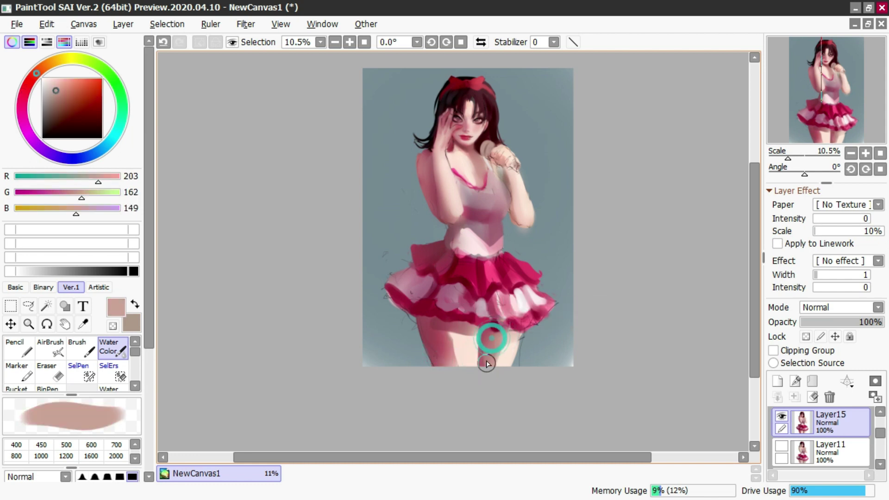
Step: Soften the thigh shading with the AirBrush in sampled skin tones, undoing unwanted strokes
{"action": "key", "text": "v"}
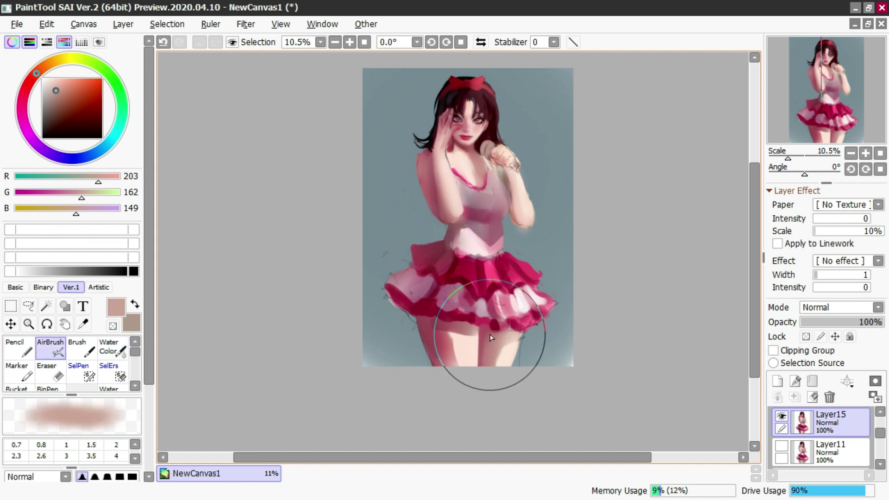
{"action": "left_click", "coordinate": [488, 340], "text": "alt"}
{"action": "left_click", "coordinate": [435, 334], "text": "alt"}
{"action": "mouse_move", "coordinate": [434, 334]}
{"action": "left_mouse_down"}
{"action": "mouse_move", "coordinate": [453, 334]}
{"action": "mouse_move", "coordinate": [437, 354]}
{"action": "left_mouse_up"}
{"action": "key", "text": "ctrl+z"}
{"action": "left_click", "coordinate": [435, 349], "text": "alt"}
{"action": "key", "text": "ctrl+z"}
{"action": "left_click", "coordinate": [460, 354], "text": "alt"}
{"action": "left_click", "coordinate": [490, 348], "text": "alt"}
{"action": "key", "text": "ctrl+z"}
{"action": "left_click", "coordinate": [430, 323]}
Step: Mirror the view, repaint the skirt's outer hem in sampled dark red and erase stray sketch lines around it
{"action": "left_click", "coordinate": [481, 41]}
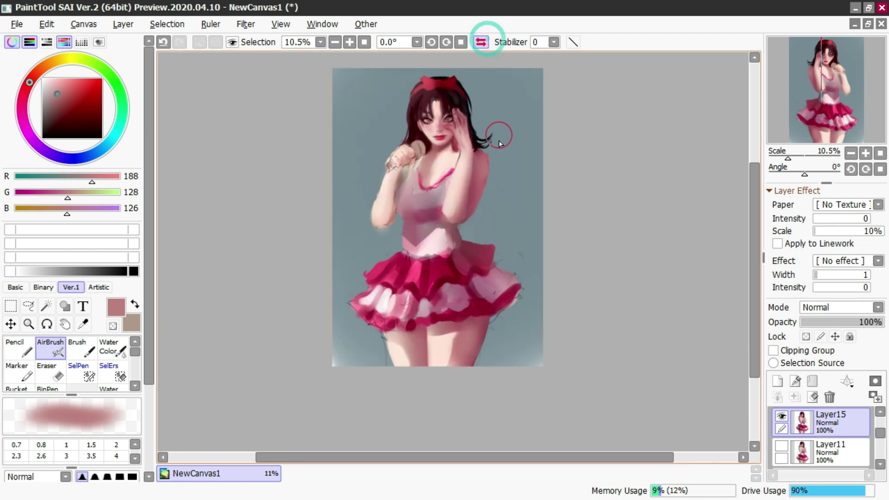
{"action": "key", "text": "c"}
{"action": "left_click", "coordinate": [462, 338], "text": "alt"}
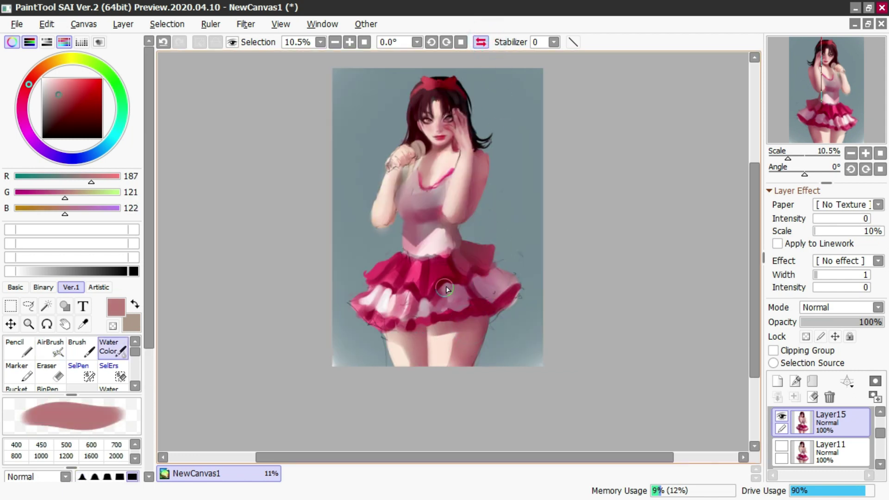
{"action": "left_click", "coordinate": [512, 294], "text": "alt"}
{"action": "left_click_drag", "start_coordinate": [512, 294], "coordinate": [483, 331]}
{"action": "key", "text": "ctrl+z"}
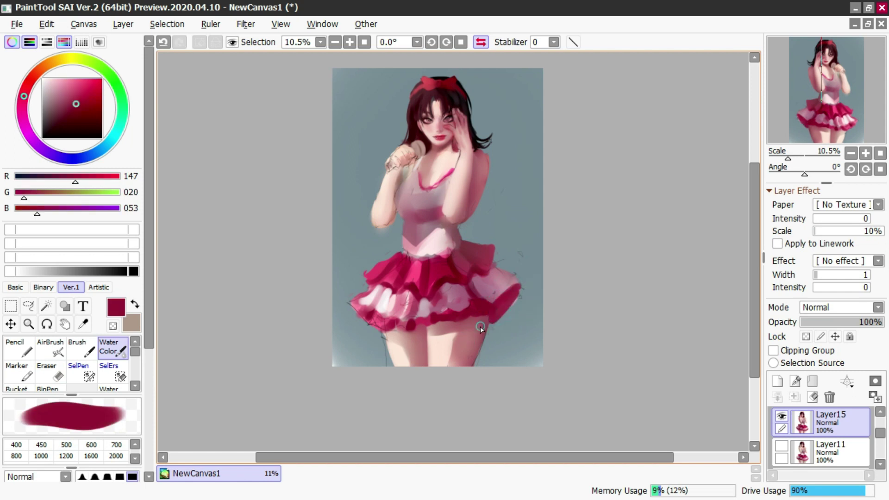
{"action": "key", "text": "e"}
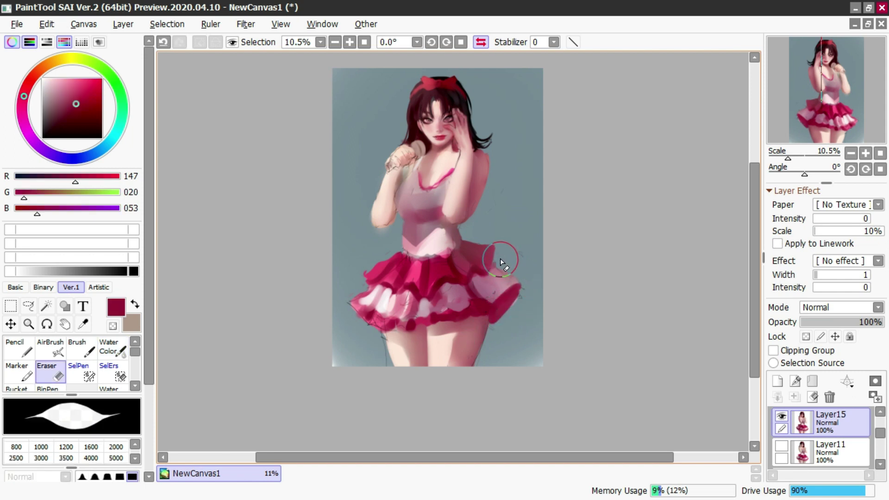
Step: Touch up the ruffle folds on the skirt's microphone side with sampled crimson, undoing one stroke
{"action": "key", "text": "c"}
{"action": "left_click", "coordinate": [370, 304], "text": "alt"}
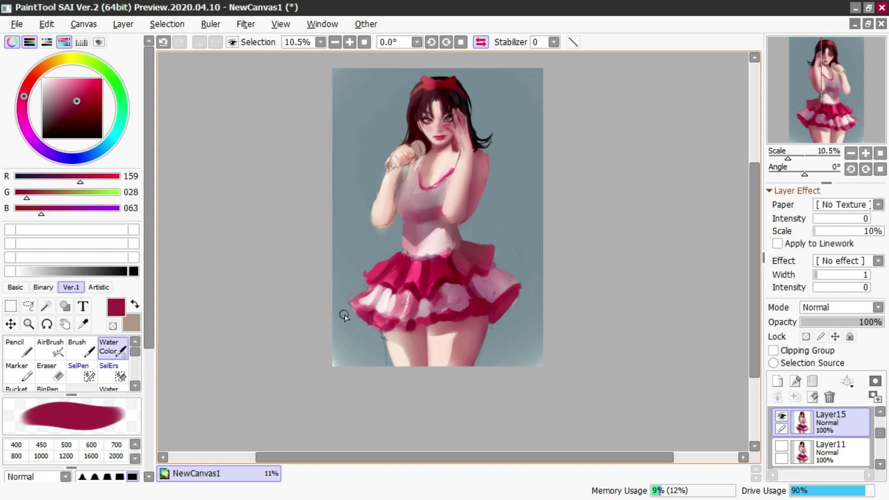
{"action": "key", "text": "ctrl+z"}
{"action": "mouse_move", "coordinate": [398, 295]}
{"action": "left_mouse_down"}
{"action": "mouse_move", "coordinate": [394, 326]}
{"action": "mouse_move", "coordinate": [383, 285]}
{"action": "left_mouse_up"}
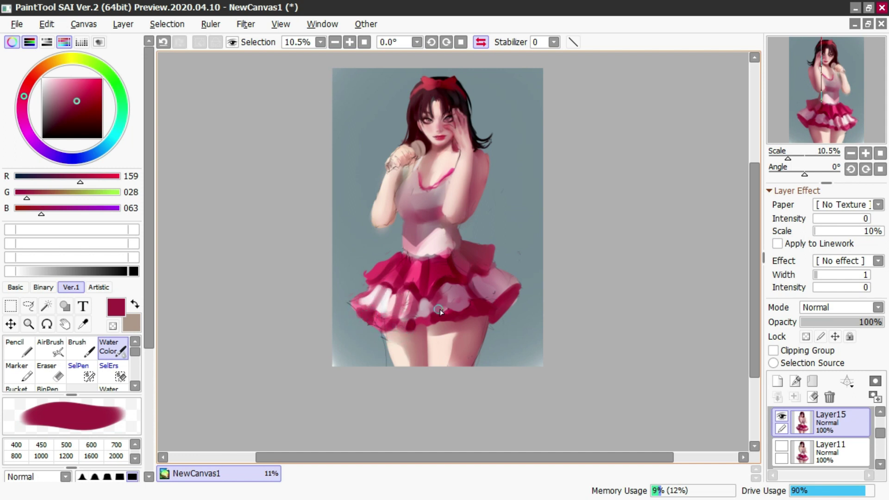
Step: Add sampled deep red and bright pink to the skirt's upper pleats and blend the waist with pale pink and mauve
{"action": "left_click", "coordinate": [438, 268], "text": "alt"}
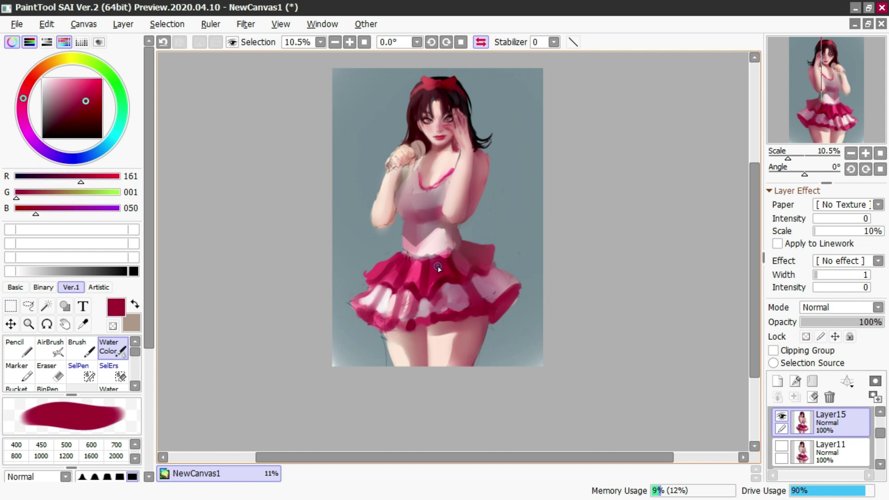
{"action": "left_click", "coordinate": [414, 271], "text": "alt"}
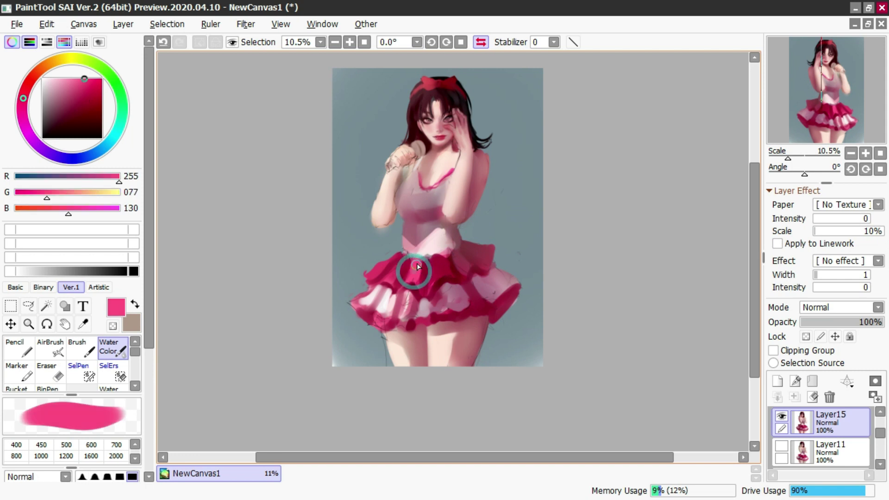
{"action": "left_click_drag", "start_coordinate": [390, 275], "coordinate": [398, 274]}
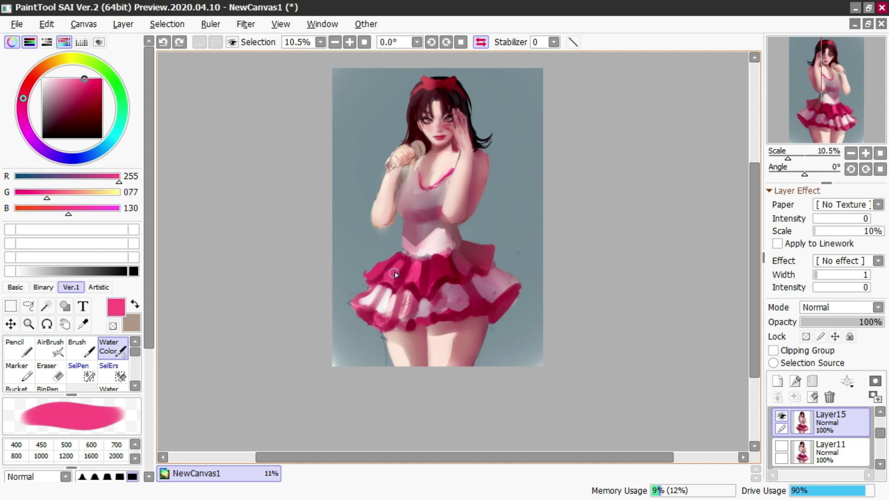
{"action": "left_click", "coordinate": [410, 248], "text": "alt"}
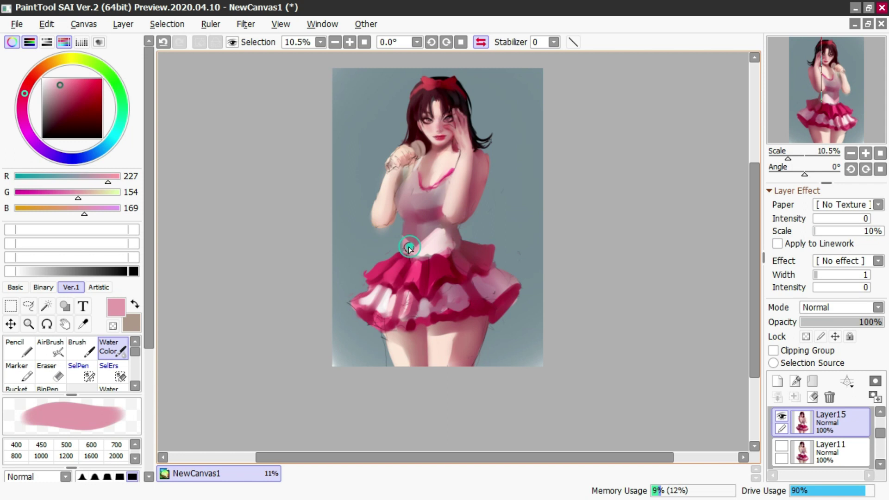
{"action": "left_click", "coordinate": [437, 227], "text": "alt"}
Step: Return the view to its unmirrored state and reshape the raised arm's shading with sampled skin tones, undoing unwanted strokes
{"action": "left_click", "coordinate": [481, 42]}
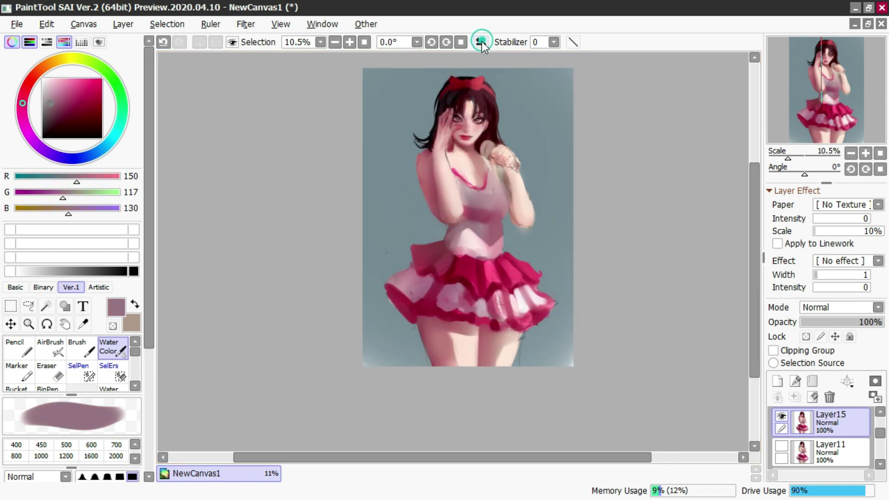
{"action": "left_click", "coordinate": [423, 160], "text": "alt"}
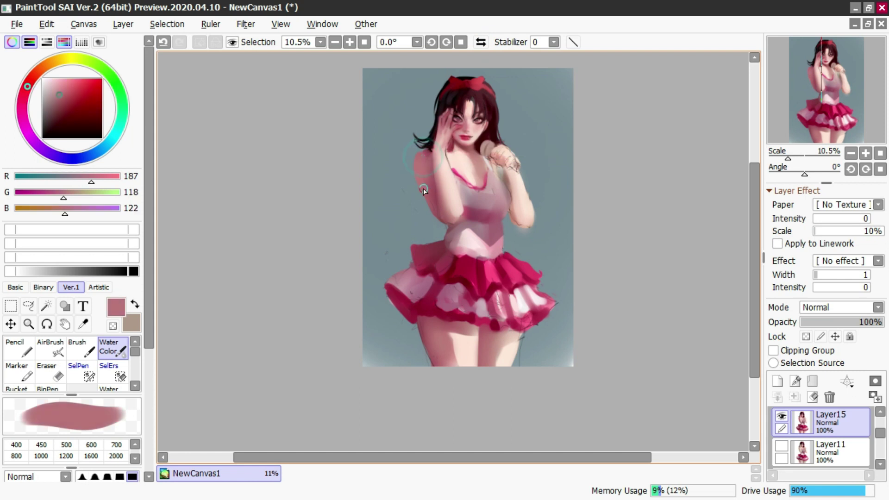
{"action": "mouse_move", "coordinate": [429, 158]}
{"action": "left_mouse_down"}
{"action": "mouse_move", "coordinate": [422, 190]}
{"action": "mouse_move", "coordinate": [447, 178]}
{"action": "mouse_move", "coordinate": [434, 214]}
{"action": "left_mouse_up"}
{"action": "key", "text": "ctrl+z"}
{"action": "left_click", "coordinate": [438, 165], "text": "alt"}
{"action": "left_click_drag", "start_coordinate": [438, 173], "coordinate": [439, 211]}
{"action": "key", "text": "ctrl+z"}
{"action": "left_click_drag", "start_coordinate": [437, 181], "coordinate": [446, 169]}
{"action": "key", "text": "ctrl+z"}
{"action": "left_click", "coordinate": [440, 172], "text": "alt"}
Step: Mirror the view and refine the microphone arm and the thigh beneath it with sampled skin tones and soft airbrushing
{"action": "left_click", "coordinate": [481, 42]}
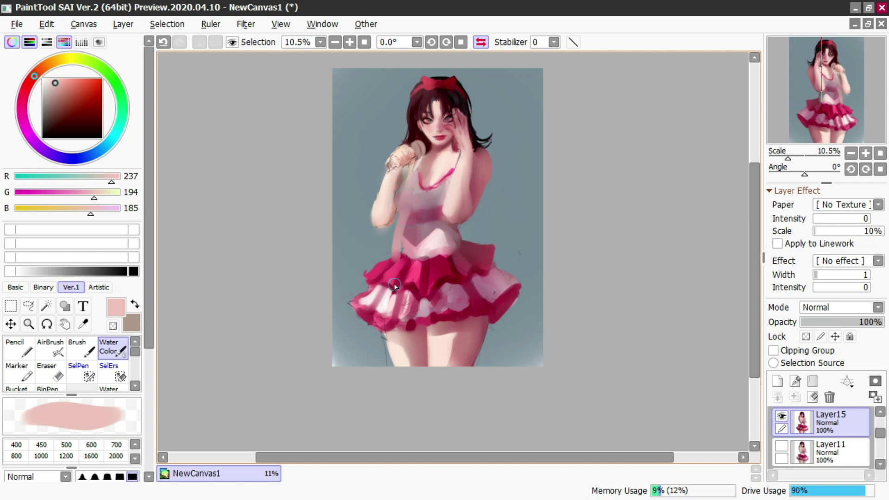
{"action": "left_click", "coordinate": [387, 192], "text": "alt"}
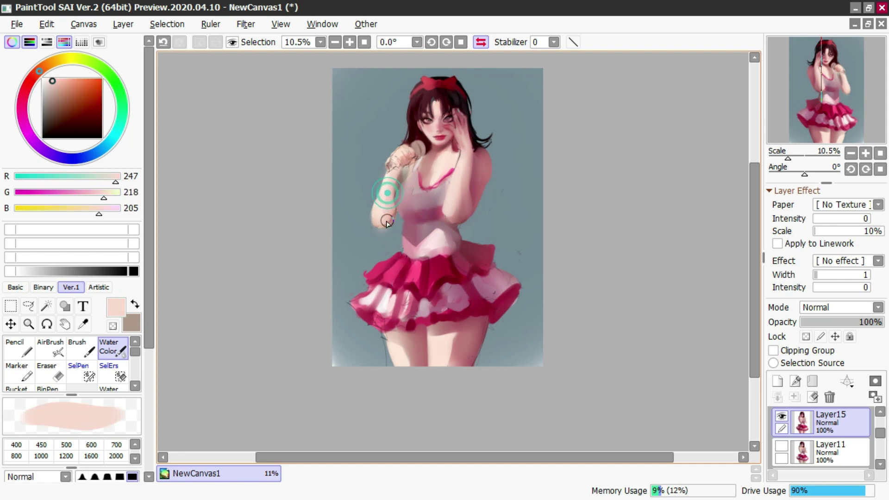
{"action": "left_click", "coordinate": [395, 345], "text": "alt"}
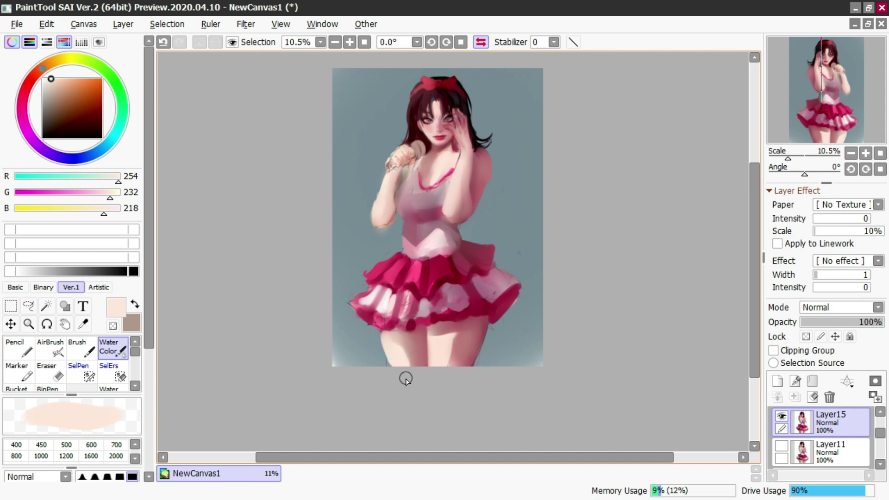
{"action": "key", "text": "v"}
{"action": "left_click", "coordinate": [401, 344], "text": "alt"}
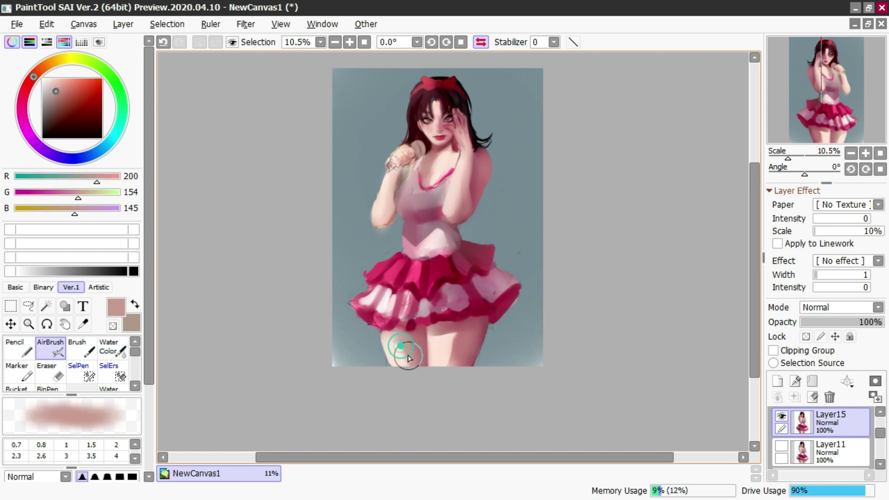
{"action": "left_click", "coordinate": [455, 350], "text": "alt"}
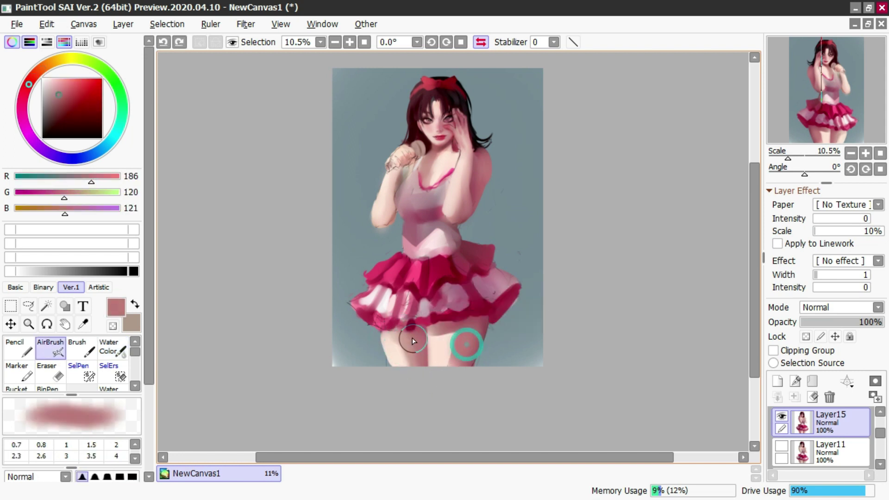
{"action": "key", "text": "c"}
{"action": "left_click", "coordinate": [397, 358], "text": "alt"}
Step: Refine the skirt's hem and upper pleats with sampled pink, crimson and dark red, undoing a dark stroke
{"action": "left_click", "coordinate": [380, 311], "text": "alt"}
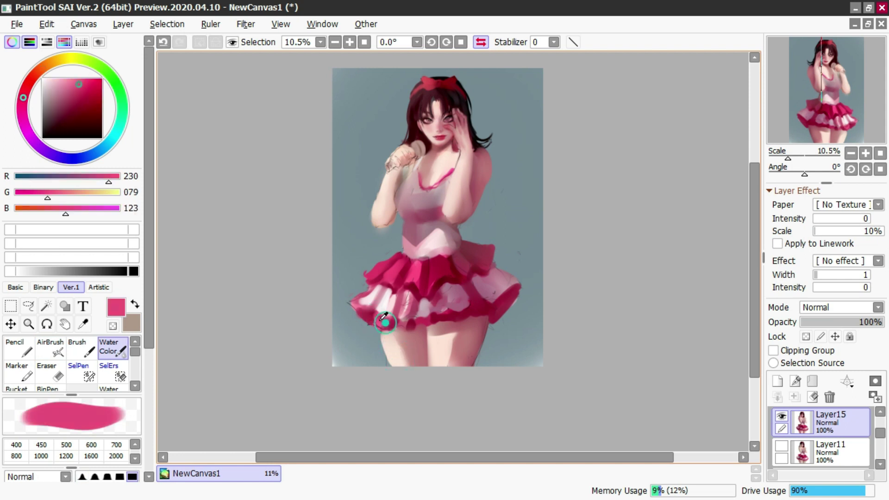
{"action": "left_click", "coordinate": [369, 287], "text": "alt"}
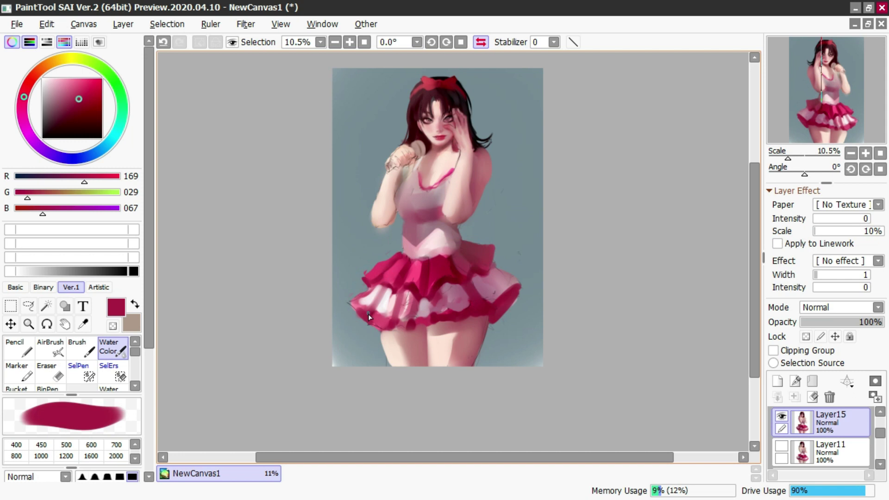
{"action": "left_click", "coordinate": [453, 278], "text": "alt"}
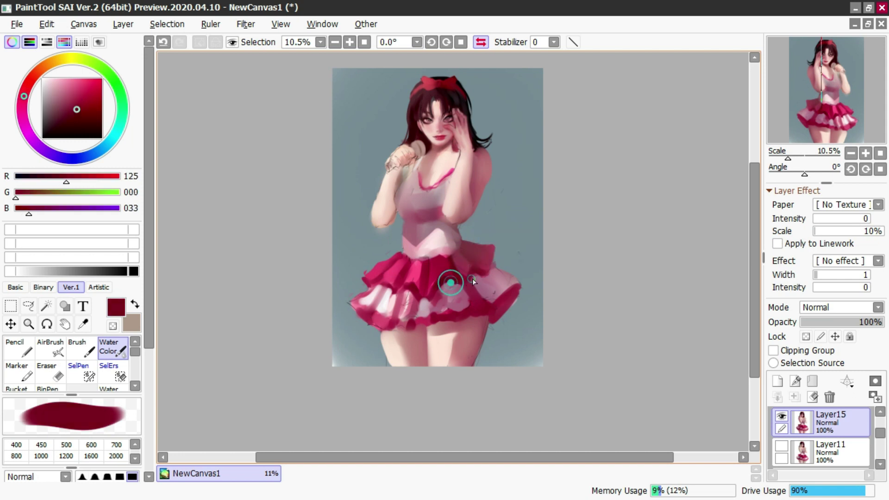
{"action": "left_click_drag", "start_coordinate": [490, 273], "coordinate": [494, 273]}
{"action": "mouse_move", "coordinate": [465, 252]}
{"action": "left_mouse_down"}
{"action": "mouse_move", "coordinate": [497, 264]}
{"action": "mouse_move", "coordinate": [479, 255]}
{"action": "left_mouse_up"}
{"action": "key", "text": "ctrl+z"}
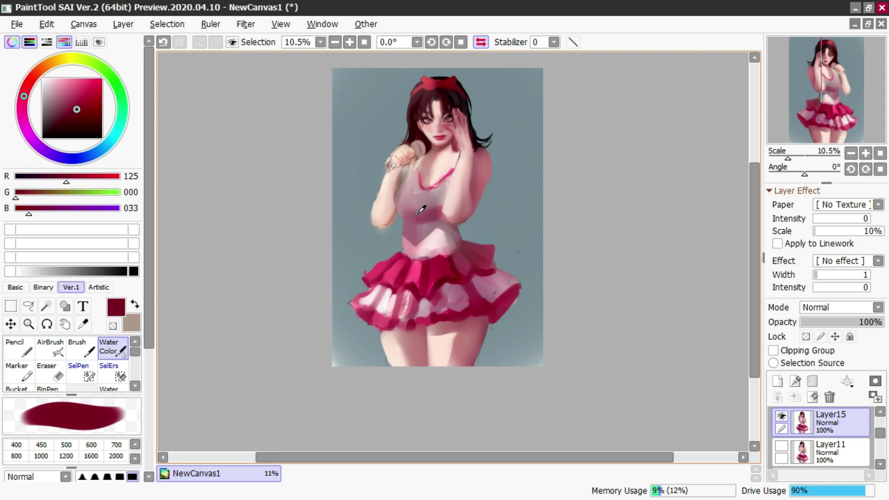
Step: Soften the top's side beside the microphone arm and the neckline area with sampled mauve and skin tones
{"action": "left_click", "coordinate": [421, 209], "text": "alt"}
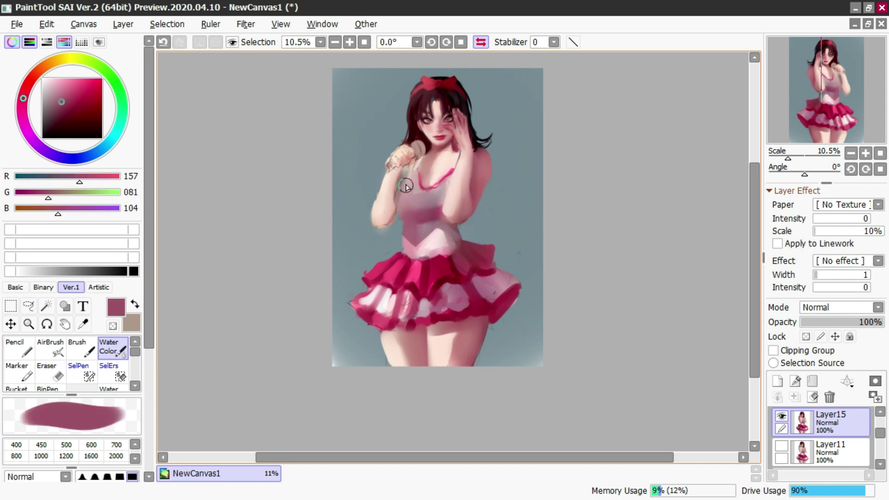
{"action": "left_click", "coordinate": [414, 198], "text": "alt"}
{"action": "left_click_drag", "start_coordinate": [408, 182], "coordinate": [407, 177]}
{"action": "left_click", "coordinate": [431, 170], "text": "alt"}
{"action": "left_click", "coordinate": [425, 164], "text": "alt"}
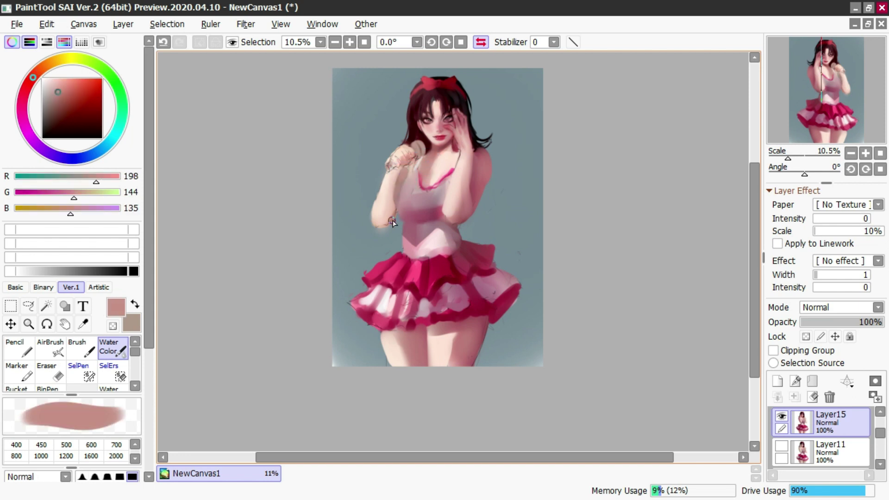
Step: Unmirror the view and refine the shoulder and the neck shading beside the microphone with sampled tones, undoing an unwanted stroke
{"action": "left_click", "coordinate": [481, 42]}
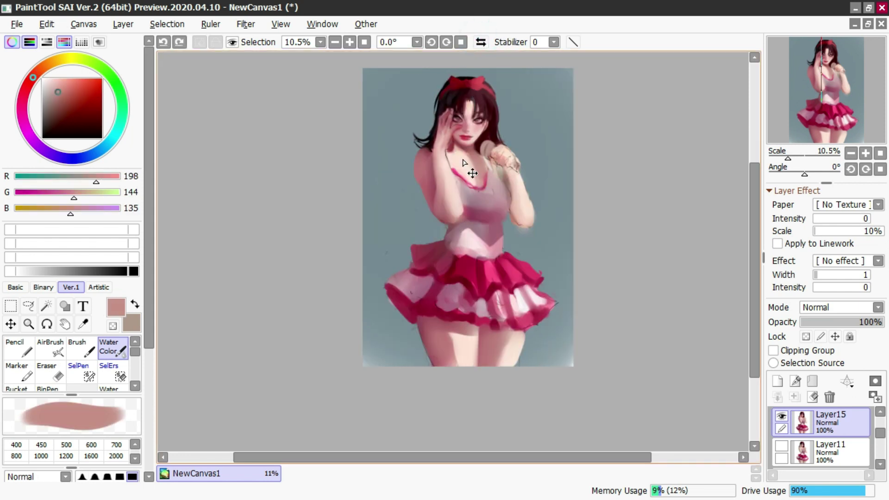
{"action": "left_click", "coordinate": [427, 169], "text": "alt"}
{"action": "key", "text": "bracketleft"}
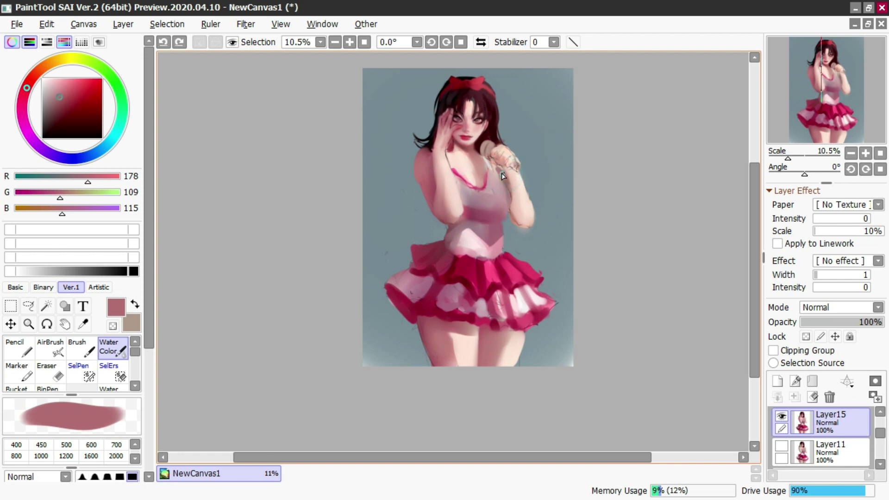
{"action": "left_click", "coordinate": [494, 173], "text": "alt"}
{"action": "left_click", "coordinate": [483, 161], "text": "alt"}
{"action": "left_click", "coordinate": [485, 160], "text": "alt"}
{"action": "left_click", "coordinate": [480, 142], "text": "alt"}
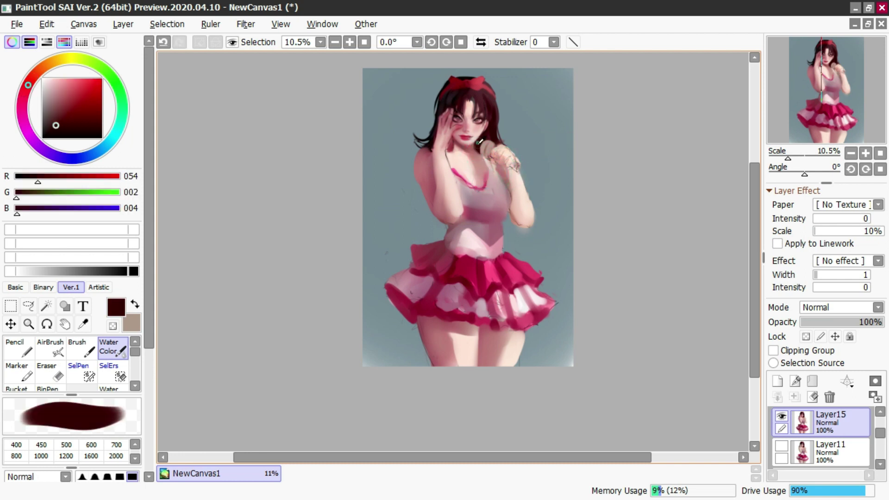
{"action": "key", "text": "ctrl+z"}
{"action": "left_click_drag", "start_coordinate": [479, 153], "coordinate": [477, 184]}
Step: Airbrush the forehead and nose bridge with a sampled pale skin tone
{"action": "left_click", "coordinate": [468, 97], "text": "alt"}
{"action": "scroll", "coordinate": [467, 96], "scroll_direction": "up", "scroll_amount": 5}
{"action": "key", "text": "b"}
{"action": "mouse_move", "coordinate": [468, 149]}
{"action": "left_mouse_down"}
{"action": "mouse_move", "coordinate": [469, 160]}
{"action": "mouse_move", "coordinate": [468, 127]}
{"action": "left_mouse_up"}
{"action": "left_click", "coordinate": [468, 157], "text": "alt"}
{"action": "key", "text": "ctrl+z"}
{"action": "key", "text": "ctrl+y"}
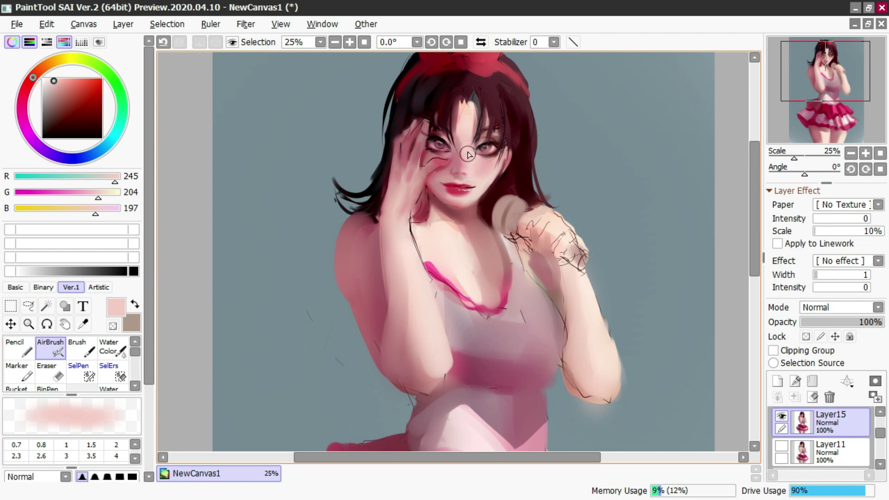
Step: Rework the forehead between the hair strands with sampled pink and pale skin tones, undoing unwanted strokes
{"action": "scroll", "coordinate": [465, 139], "scroll_direction": "down", "scroll_amount": 3}
{"action": "scroll", "coordinate": [465, 145], "scroll_direction": "up", "scroll_amount": 4}
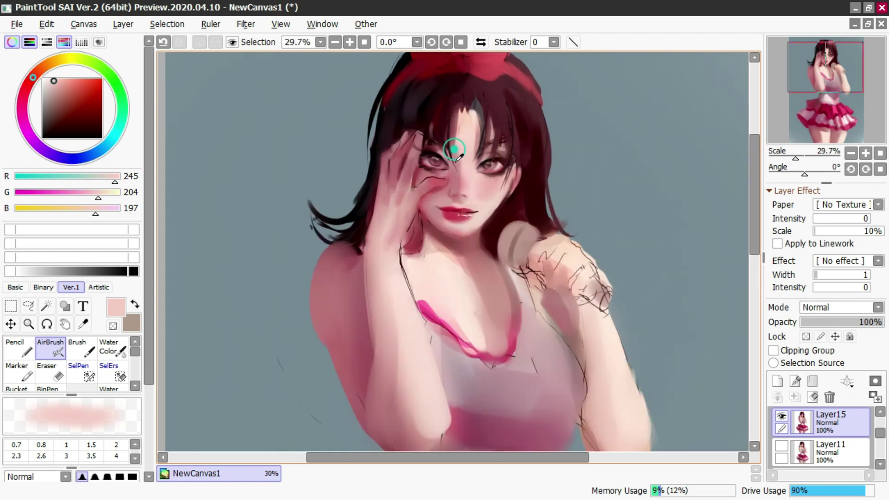
{"action": "left_click", "coordinate": [458, 158], "text": "alt"}
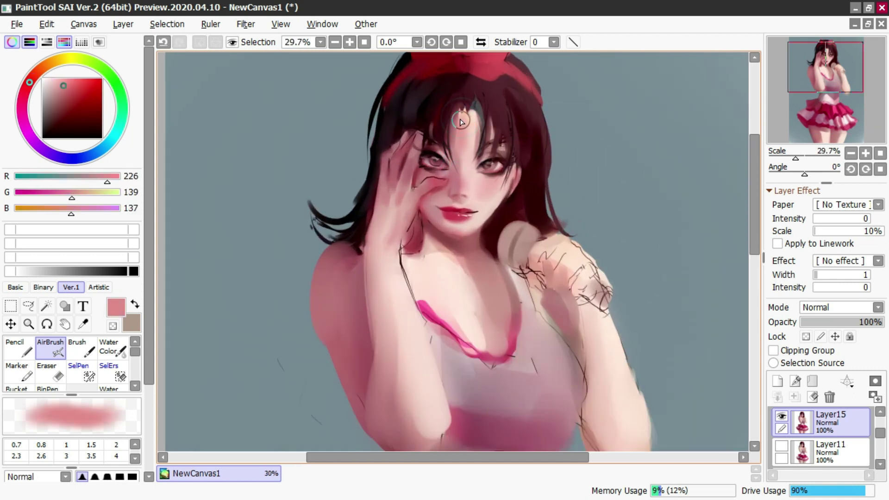
{"action": "mouse_move", "coordinate": [463, 121]}
{"action": "left_mouse_down"}
{"action": "mouse_move", "coordinate": [467, 140]}
{"action": "mouse_move", "coordinate": [470, 124]}
{"action": "mouse_move", "coordinate": [462, 165]}
{"action": "left_mouse_up"}
{"action": "key", "text": "ctrl+z"}
{"action": "key", "text": "ctrl+z"}
{"action": "left_click", "coordinate": [464, 143], "text": "alt"}
{"action": "left_click_drag", "start_coordinate": [463, 121], "coordinate": [461, 153]}
{"action": "scroll", "coordinate": [472, 141], "scroll_direction": "down", "scroll_amount": 2}
{"action": "scroll", "coordinate": [473, 141], "scroll_direction": "up", "scroll_amount": 2}
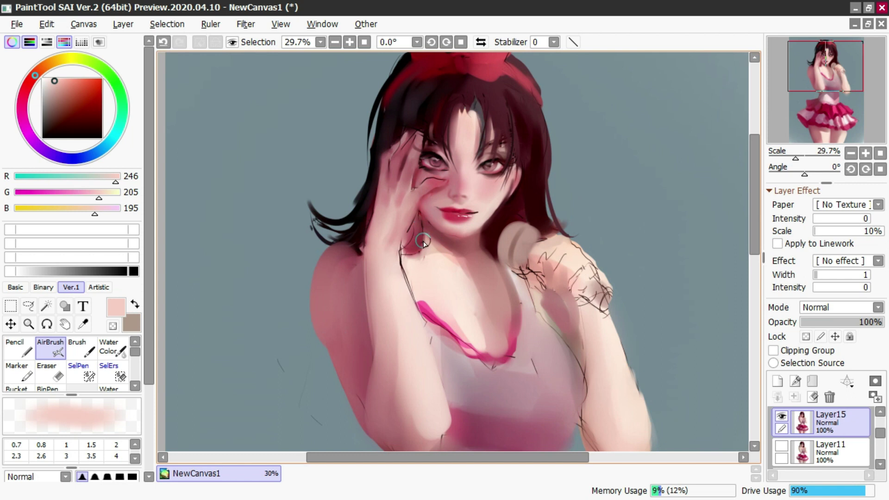
Step: Blend the shadow on the neck beside the raised wrist using Water Color and AirBrush with sampled skin tones
{"action": "key", "text": "c"}
{"action": "left_click", "coordinate": [424, 259], "text": "alt"}
{"action": "mouse_move", "coordinate": [425, 253]}
{"action": "left_mouse_down"}
{"action": "mouse_move", "coordinate": [407, 265]}
{"action": "mouse_move", "coordinate": [417, 250]}
{"action": "left_mouse_up"}
{"action": "key", "text": "ctrl+z"}
{"action": "left_click", "coordinate": [423, 253], "text": "alt"}
{"action": "key", "text": "b"}
{"action": "mouse_move", "coordinate": [415, 219]}
{"action": "left_mouse_down"}
{"action": "mouse_move", "coordinate": [419, 279]}
{"action": "mouse_move", "coordinate": [429, 270]}
{"action": "mouse_move", "coordinate": [412, 260]}
{"action": "left_mouse_up"}
{"action": "left_click", "coordinate": [420, 224], "text": "alt"}
{"action": "left_click", "coordinate": [420, 277], "text": "alt"}
{"action": "scroll", "coordinate": [419, 153], "scroll_direction": "down", "scroll_amount": 4}
{"action": "scroll", "coordinate": [420, 202], "scroll_direction": "up", "scroll_amount": 2}
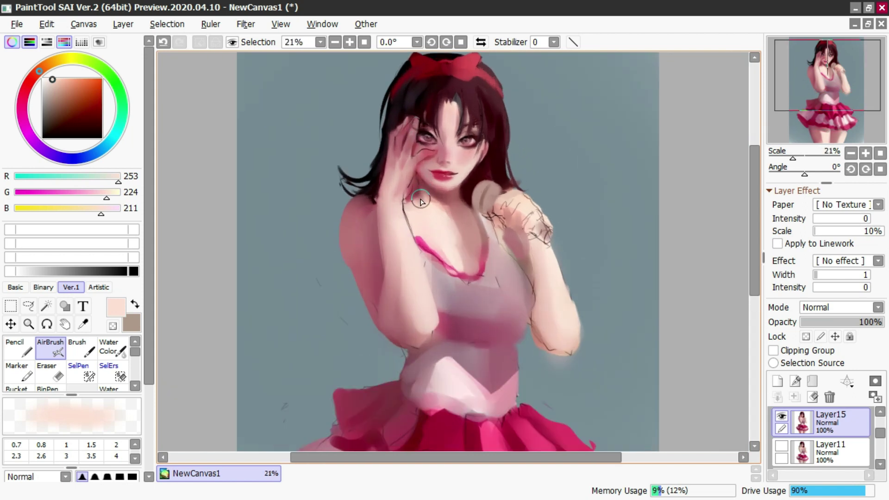
Step: Refine the raised forearm's edges and the adjoining neck with Water Color in sampled rose, deep red and pale skin tones
{"action": "key", "text": "w"}
{"action": "left_click", "coordinate": [403, 206], "text": "alt"}
{"action": "left_click", "coordinate": [407, 200], "text": "alt"}
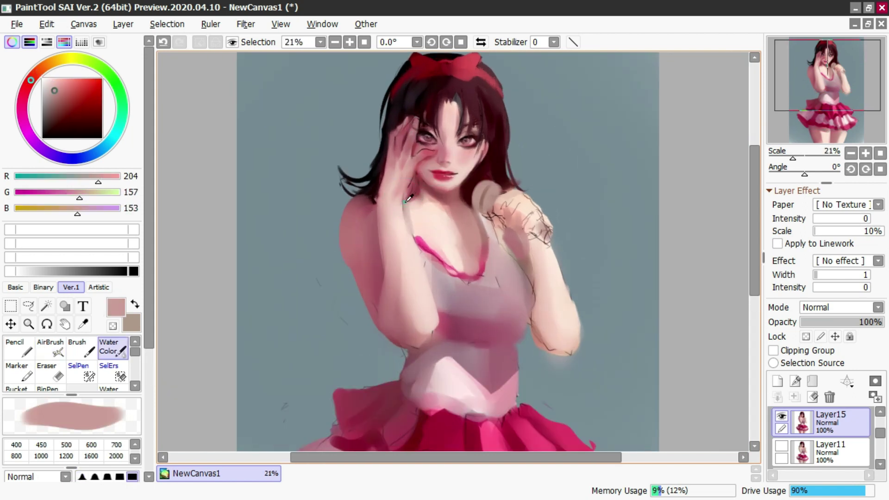
{"action": "left_click", "coordinate": [406, 201], "text": "alt"}
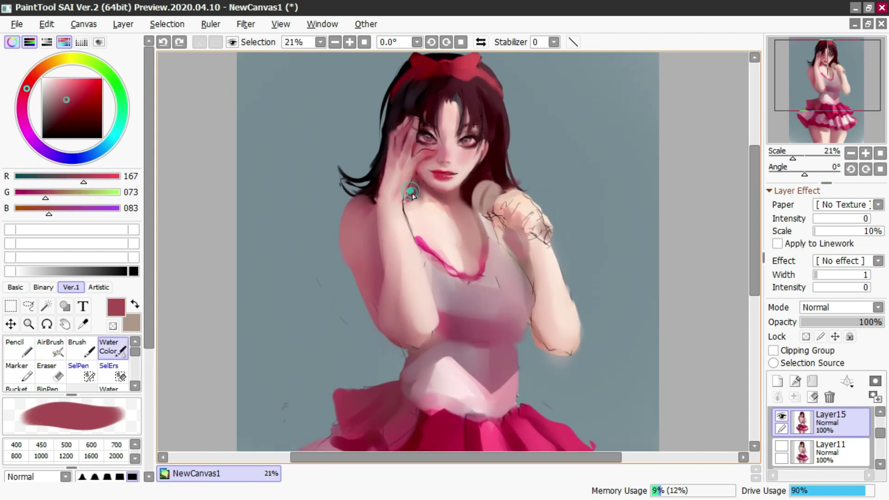
{"action": "left_click", "coordinate": [412, 234], "text": "alt"}
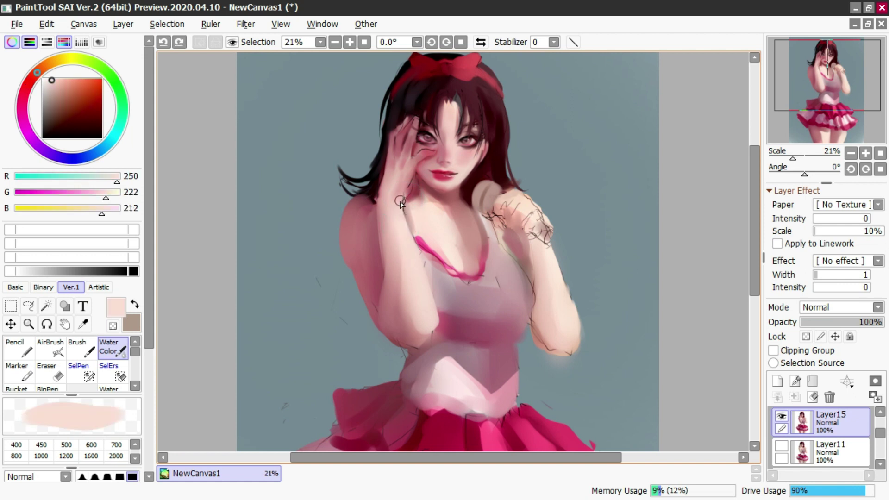
{"action": "left_click", "coordinate": [380, 241], "text": "alt"}
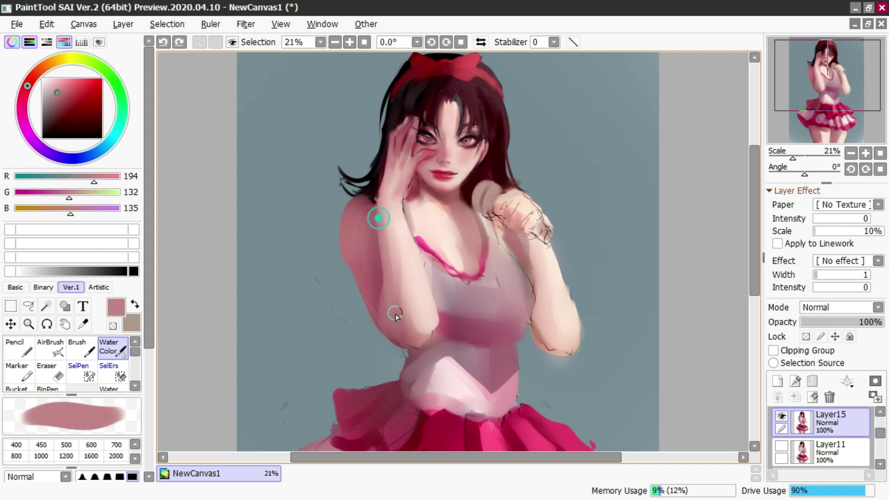
{"action": "left_click", "coordinate": [370, 268], "text": "alt"}
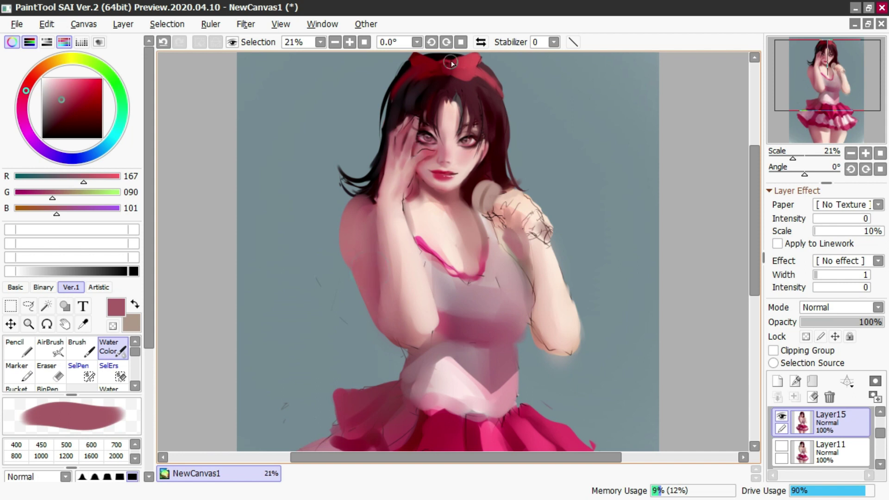
Step: Mirror the view and touch up the cheek and nose area with the Brush in sampled pink skin tones
{"action": "left_click", "coordinate": [480, 42]}
{"action": "scroll", "coordinate": [469, 133], "scroll_direction": "down", "scroll_amount": 3}
{"action": "scroll", "coordinate": [469, 134], "scroll_direction": "up", "scroll_amount": 1}
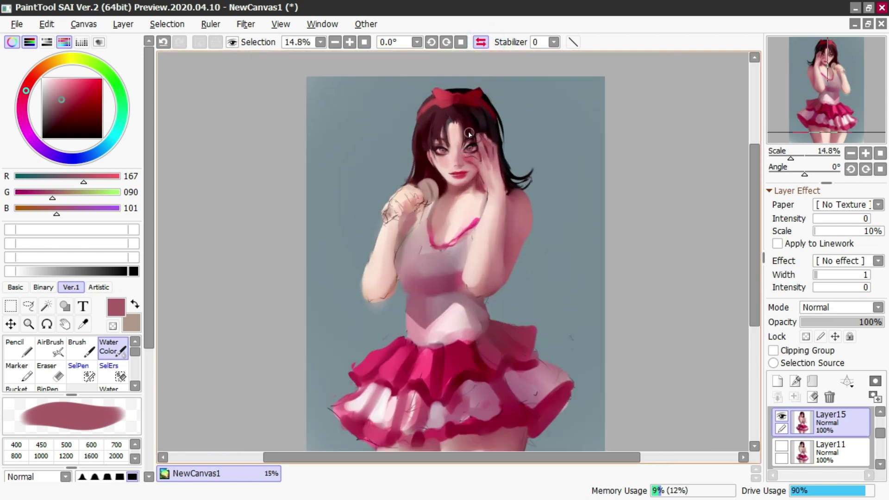
{"action": "scroll", "coordinate": [469, 134], "scroll_direction": "up", "scroll_amount": 3}
{"action": "key", "text": "b"}
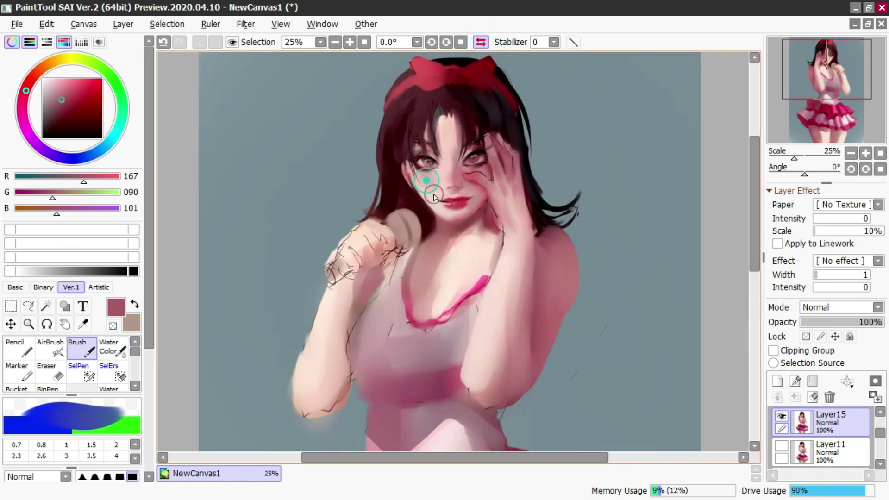
{"action": "left_click", "coordinate": [434, 197], "text": "alt"}
{"action": "left_click", "coordinate": [427, 188], "text": "alt"}
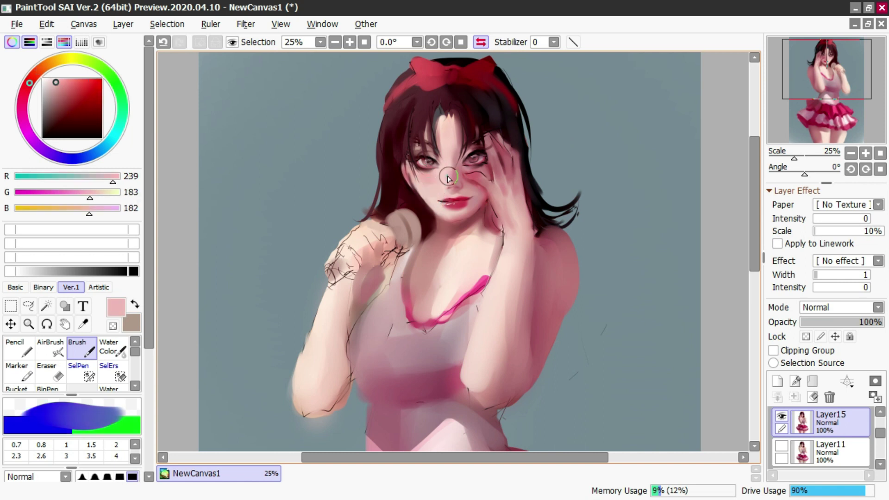
Step: Unmirror the view and soften the neck and upper chest with sampled skin tones and the AirBrush, undoing unwanted strokes
{"action": "left_click", "coordinate": [482, 43]}
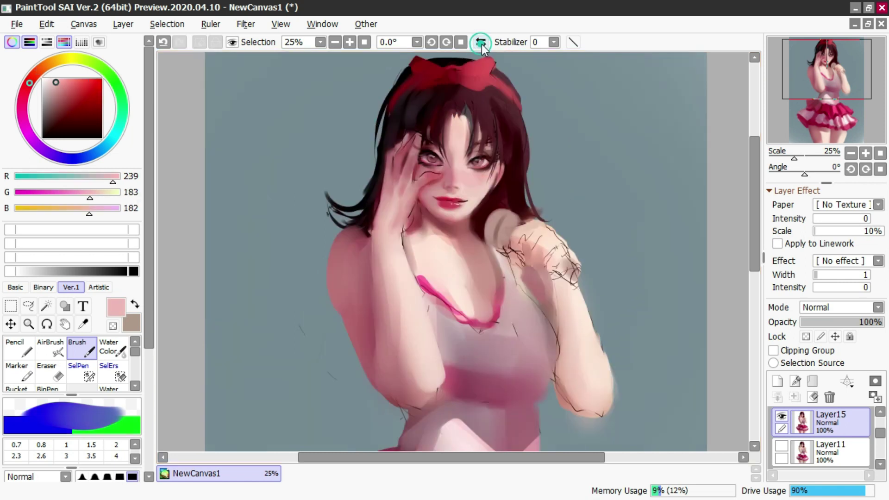
{"action": "left_click", "coordinate": [449, 242], "text": "alt"}
{"action": "key", "text": "ctrl+z"}
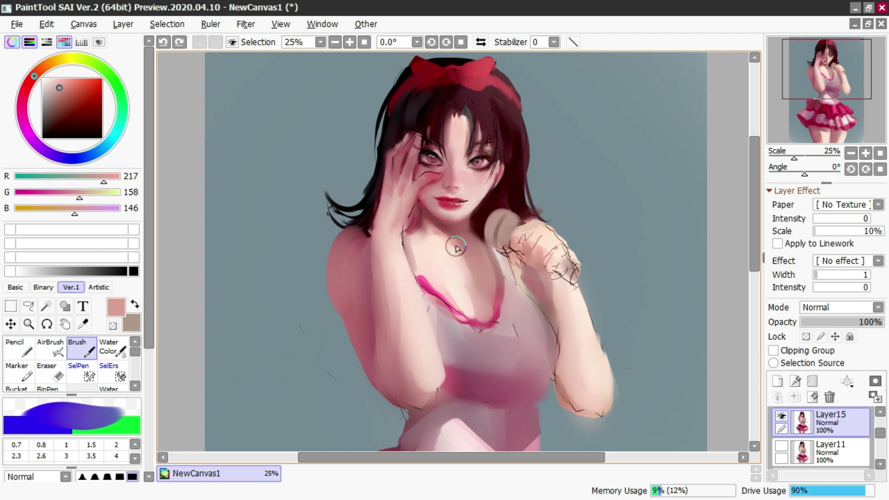
{"action": "left_click", "coordinate": [454, 239], "text": "alt"}
{"action": "key", "text": "b"}
{"action": "left_click", "coordinate": [442, 226], "text": "alt"}
{"action": "left_click_drag", "start_coordinate": [424, 220], "coordinate": [487, 306]}
{"action": "key", "text": "ctrl+z"}
{"action": "left_click_drag", "start_coordinate": [431, 218], "coordinate": [480, 295]}
{"action": "key", "text": "]"}
{"action": "left_click", "coordinate": [444, 267], "text": "alt"}
{"action": "key", "text": "ctrl+z"}
{"action": "left_click_drag", "start_coordinate": [441, 226], "coordinate": [438, 240]}
{"action": "scroll", "coordinate": [443, 163], "scroll_direction": "down", "scroll_amount": 5}
{"action": "scroll", "coordinate": [447, 121], "scroll_direction": "up", "scroll_amount": 3}
{"action": "scroll", "coordinate": [445, 125], "scroll_direction": "down", "scroll_amount": 3}
{"action": "scroll", "coordinate": [451, 148], "scroll_direction": "up", "scroll_amount": 4}
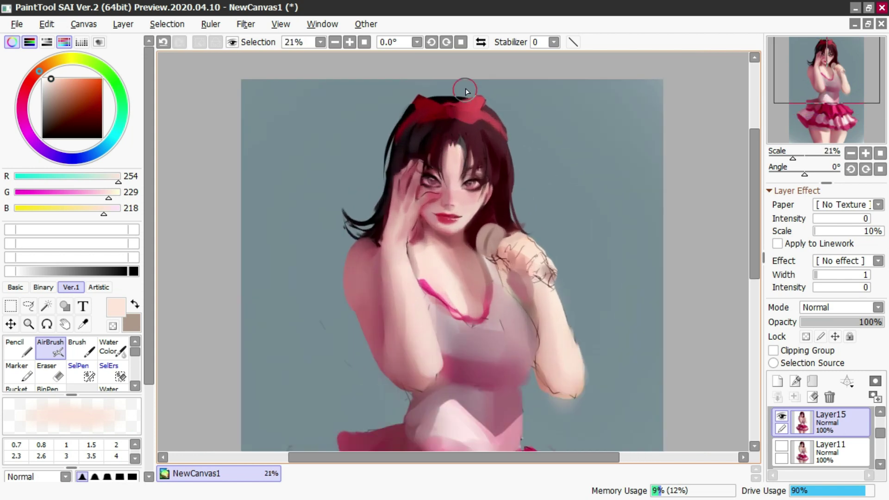
Step: Mirror the view and refine the hair strands around the brow and fringe with the Pencil in sampled dark red
{"action": "left_click", "coordinate": [481, 42]}
{"action": "scroll", "coordinate": [459, 166], "scroll_direction": "up", "scroll_amount": 2}
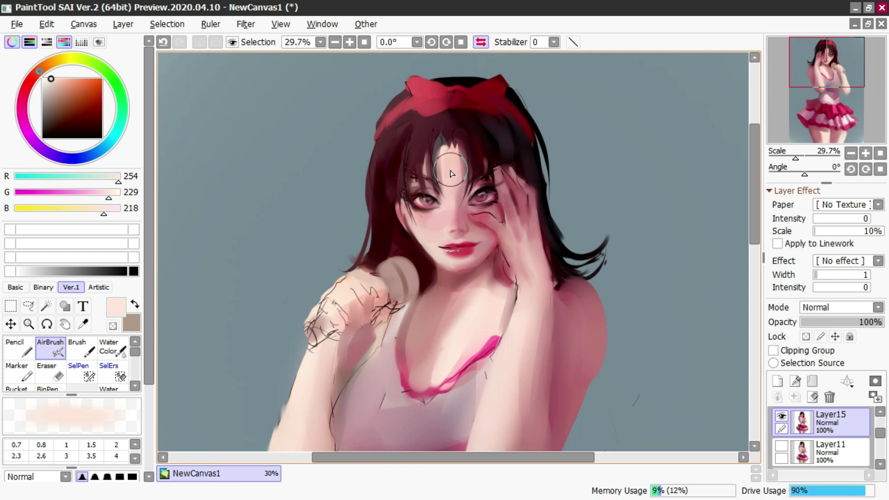
{"action": "left_click", "coordinate": [427, 192], "text": "alt"}
{"action": "key", "text": "n"}
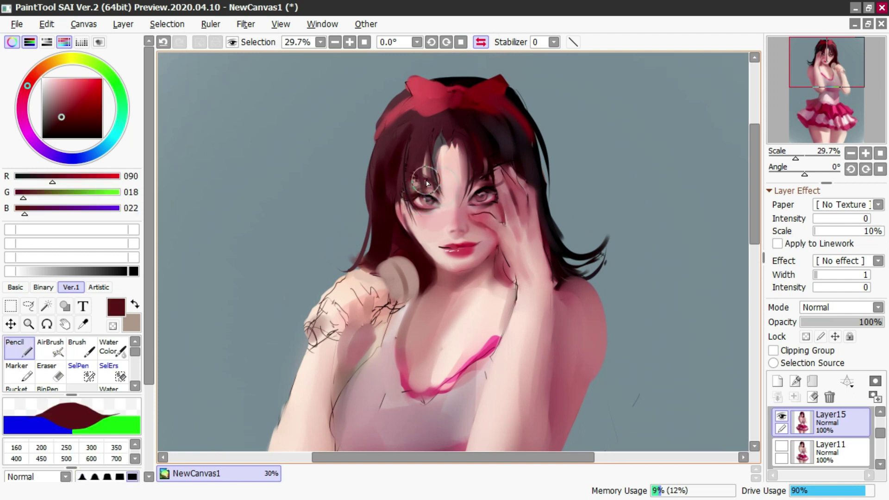
{"action": "left_click", "coordinate": [429, 183], "text": "alt"}
{"action": "left_click_drag", "start_coordinate": [487, 162], "coordinate": [495, 149]}
Step: Refine the edge between the jaw and the hair with Water Color in sampled tones, undoing an unwanted stroke
{"action": "key", "text": "c"}
{"action": "left_click", "coordinate": [423, 250], "text": "alt"}
{"action": "key", "text": "ctrl+z"}
{"action": "left_click_drag", "start_coordinate": [428, 259], "coordinate": [447, 270]}
{"action": "scroll", "coordinate": [446, 134], "scroll_direction": "down", "scroll_amount": 7}
{"action": "scroll", "coordinate": [447, 134], "scroll_direction": "up", "scroll_amount": 4}
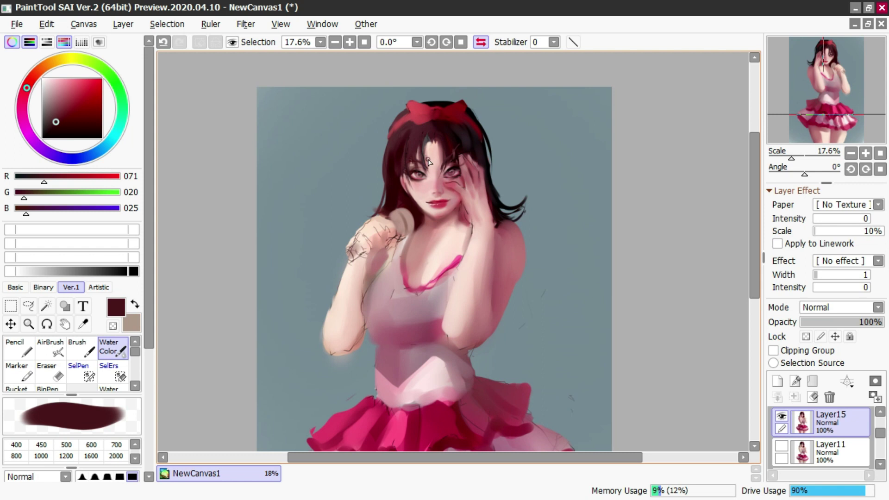
Step: Lasso the head and hair around the raised hand, move them slightly upward, and unmirror the view
{"action": "key", "text": "a"}
{"action": "key", "text": "ctrl+z"}
{"action": "mouse_move", "coordinate": [454, 207]}
{"action": "left_mouse_down"}
{"action": "mouse_move", "coordinate": [470, 208]}
{"action": "mouse_move", "coordinate": [504, 159]}
{"action": "left_mouse_up"}
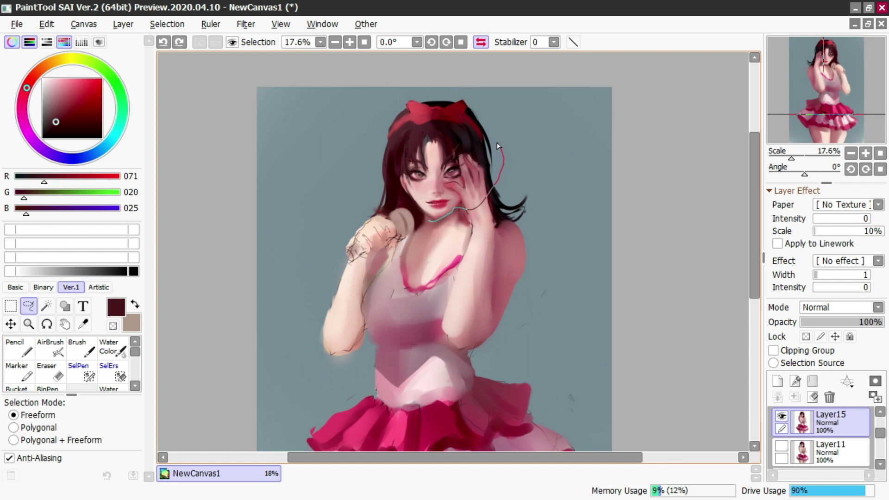
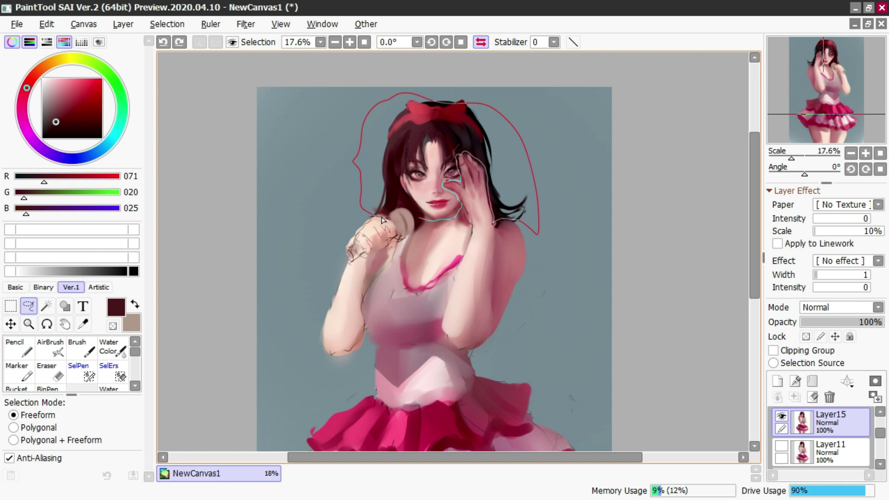
{"action": "left_click_drag", "start_coordinate": [410, 212], "coordinate": [415, 227]}
{"action": "key", "text": "ctrl+t"}
{"action": "left_click_drag", "start_coordinate": [463, 140], "coordinate": [462, 133]}
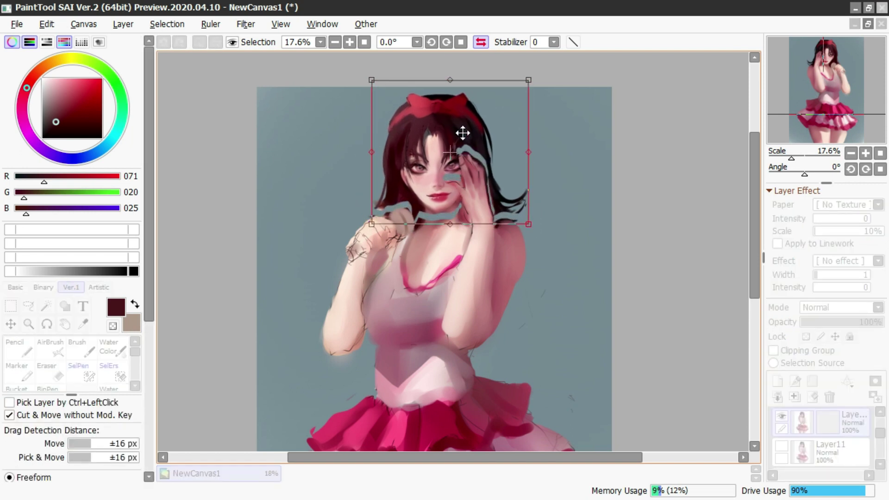
{"action": "left_click", "coordinate": [482, 41]}
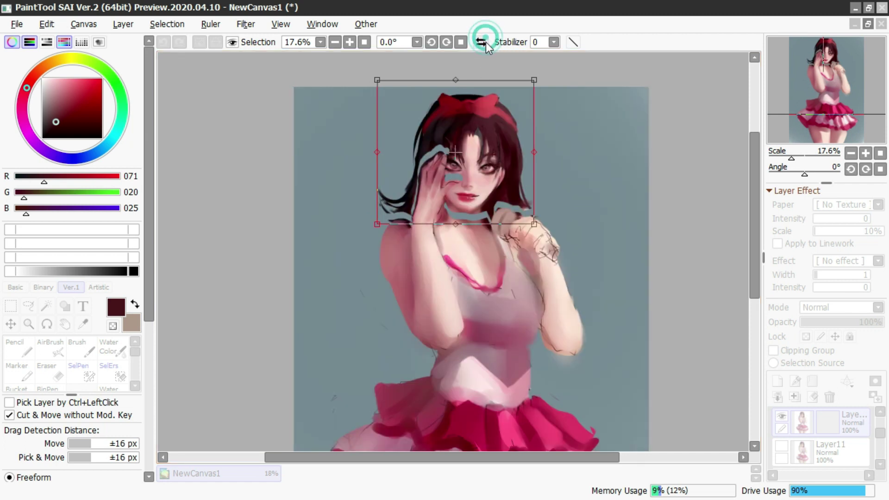
{"action": "scroll", "coordinate": [451, 118], "scroll_direction": "down", "scroll_amount": 1}
{"action": "scroll", "coordinate": [451, 117], "scroll_direction": "down", "scroll_amount": 1}
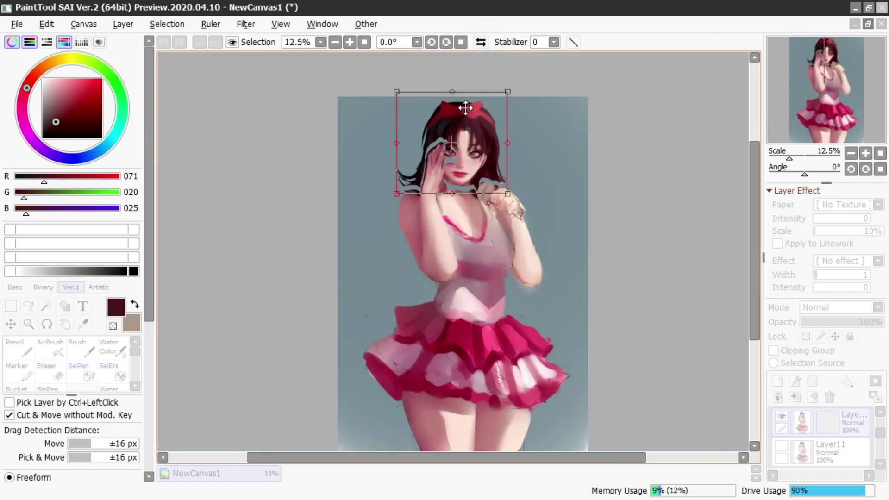
{"action": "key", "text": "Return"}
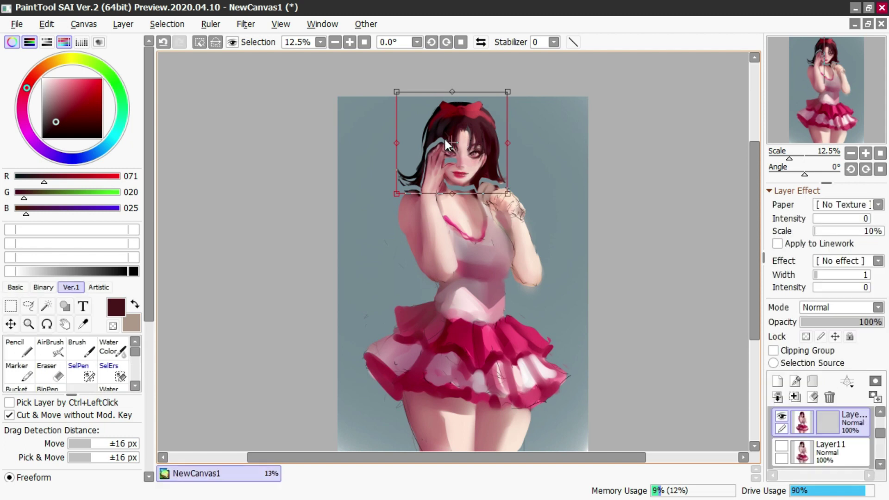
Step: Deselect the head and fill the gap across the neck with Water Color in sampled reddish-brown shadow tones
{"action": "left_click", "coordinate": [346, 128]}
{"action": "key", "text": "c"}
{"action": "right_click", "coordinate": [469, 170]}
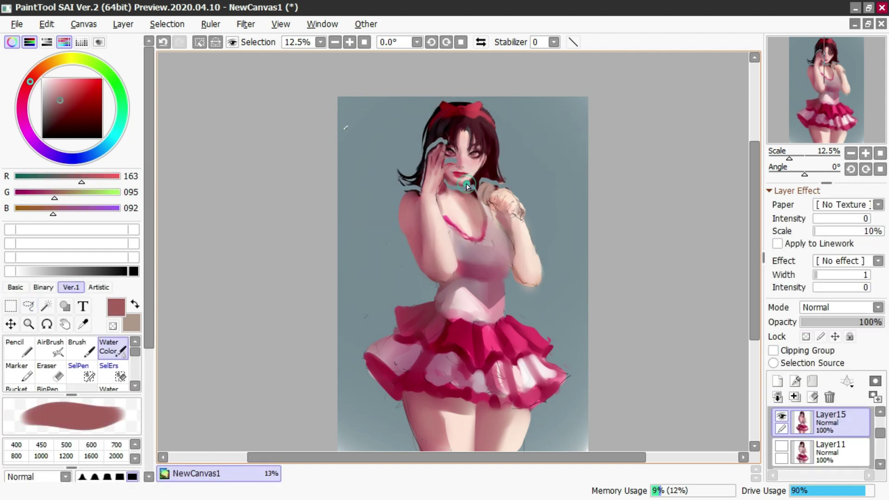
{"action": "key", "text": "l"}
{"action": "left_click", "coordinate": [344, 162]}
{"action": "key", "text": "c"}
{"action": "left_click", "coordinate": [467, 182], "text": "alt"}
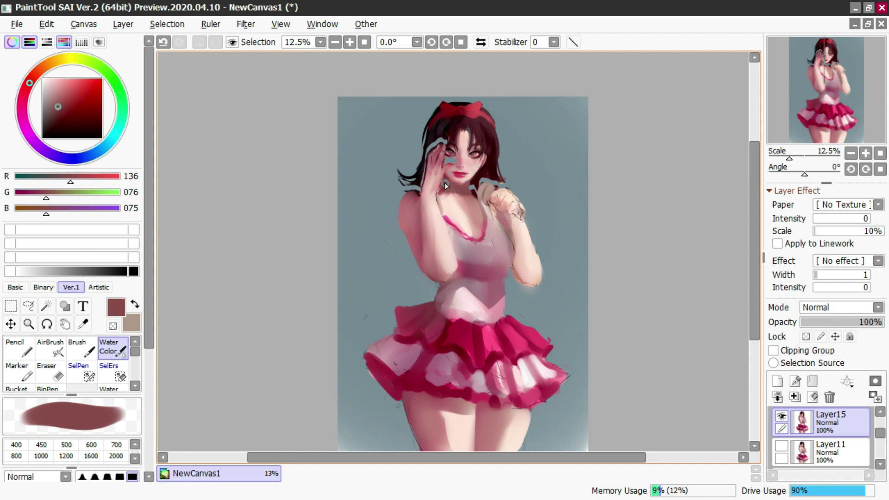
Step: Fill the hair gaps near the microphone and raised hand with sampled dark maroon and near-black, then mirror the view
{"action": "left_click", "coordinate": [484, 178], "text": "alt"}
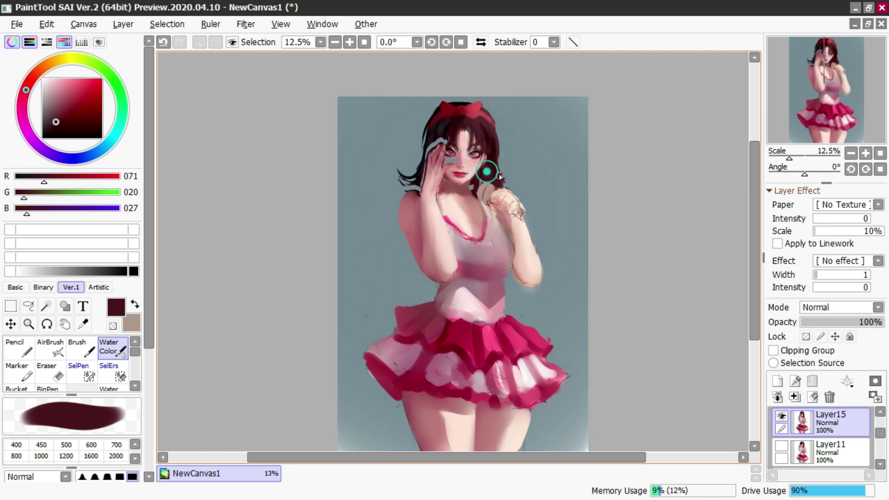
{"action": "left_click", "coordinate": [435, 137], "text": "alt"}
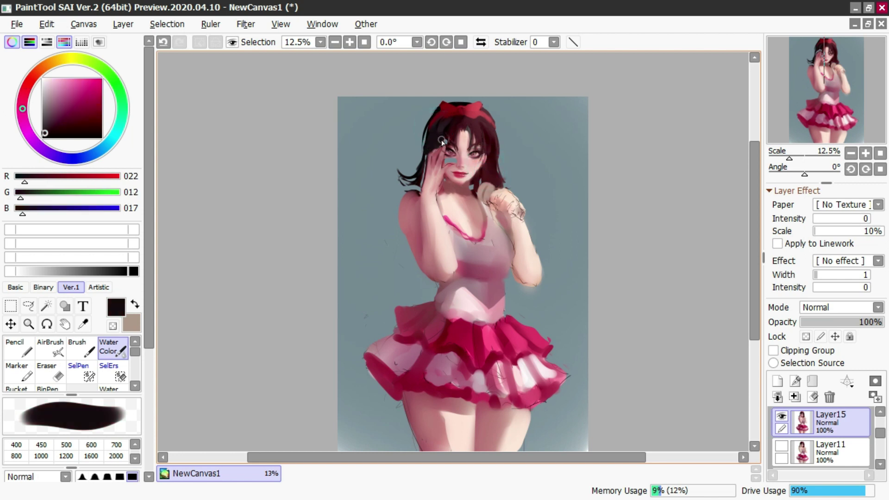
{"action": "left_click", "coordinate": [481, 41]}
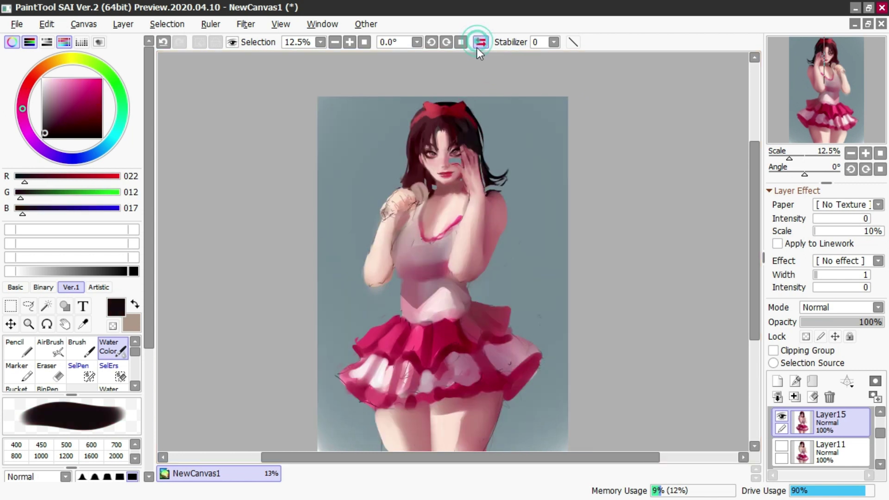
Step: Touch up the neck shadow below the jaw in sampled reddish brown, undo the unwanted stroke, and fill the flipped hair ends with near-black
{"action": "left_click", "coordinate": [438, 188], "text": "alt"}
{"action": "key", "text": "n"}
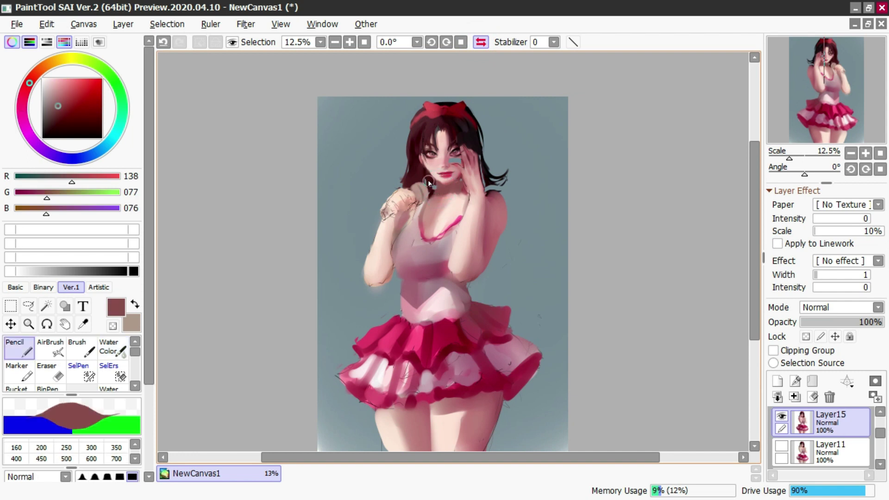
{"action": "key", "text": "c"}
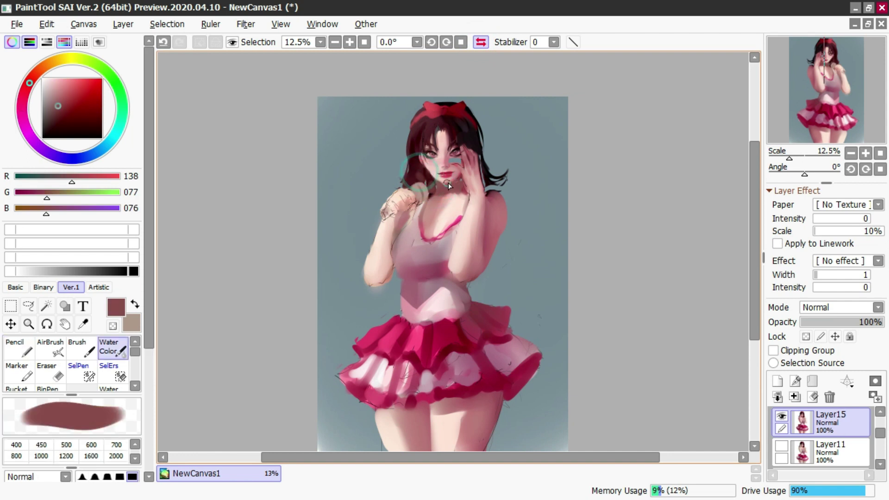
{"action": "key", "text": "ctrl+z"}
{"action": "left_click", "coordinate": [490, 182], "text": "alt"}
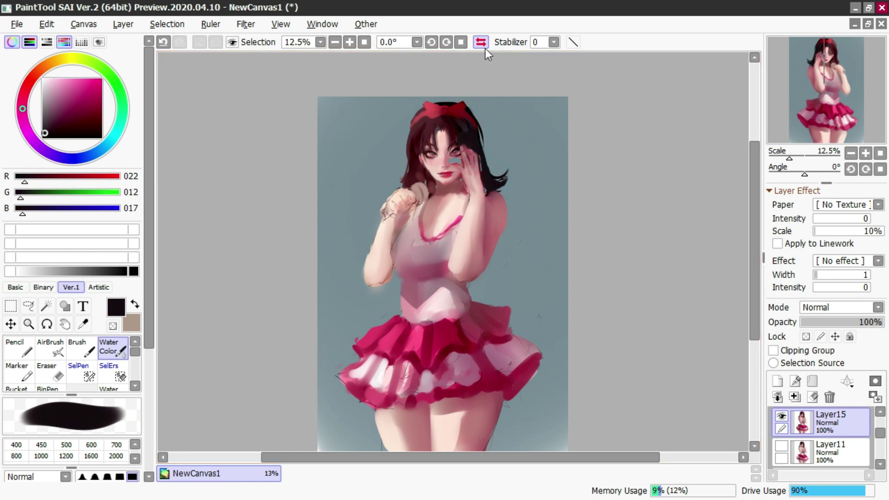
Step: Unmirror the view, erase stray paint along the hair's edge above the microphone, and sample a muted pink from the cheek for Water Color
{"action": "left_click", "coordinate": [480, 41]}
{"action": "scroll", "coordinate": [486, 148], "scroll_direction": "up", "scroll_amount": 2}
{"action": "key", "text": "e"}
{"action": "left_click_drag", "start_coordinate": [520, 181], "coordinate": [530, 231]}
{"action": "key", "text": "c"}
{"action": "left_click", "coordinate": [442, 184], "text": "alt"}
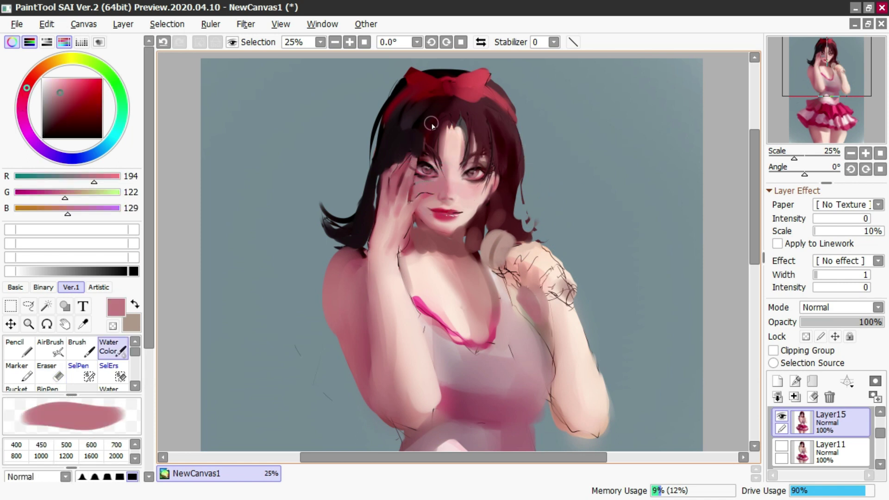
Step: Mirror the view and check the whole figure's proportions
{"action": "scroll", "coordinate": [450, 123], "scroll_direction": "down", "scroll_amount": 1}
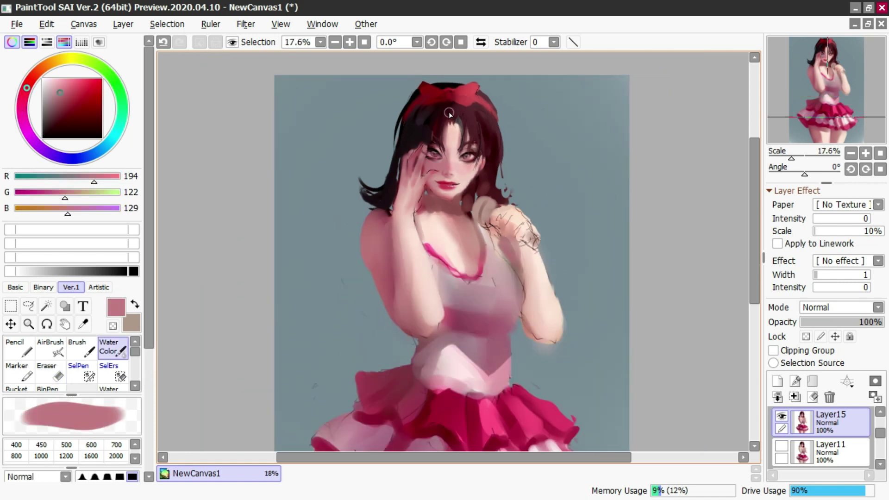
{"action": "scroll", "coordinate": [467, 80], "scroll_direction": "down", "scroll_amount": 1}
{"action": "left_click", "coordinate": [482, 42]}
{"action": "scroll", "coordinate": [457, 93], "scroll_direction": "down", "scroll_amount": 1}
{"action": "scroll", "coordinate": [457, 92], "scroll_direction": "up", "scroll_amount": 2}
{"action": "scroll", "coordinate": [460, 95], "scroll_direction": "down", "scroll_amount": 1}
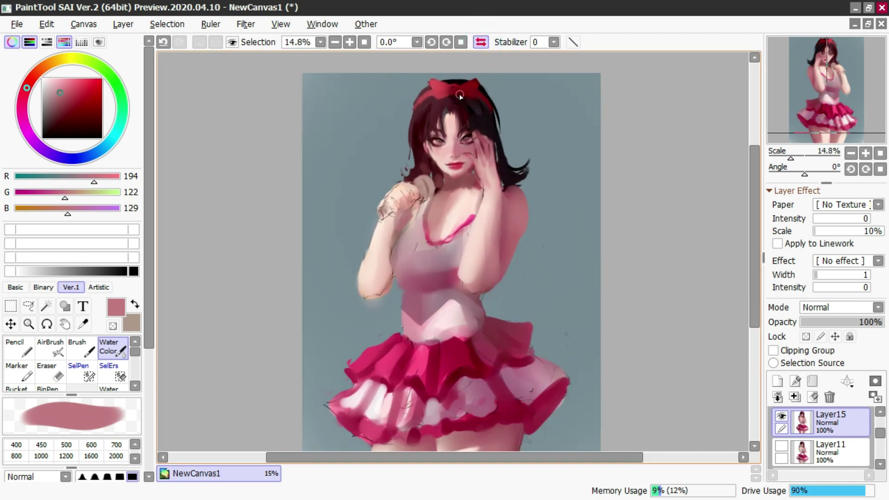
{"action": "scroll", "coordinate": [458, 98], "scroll_direction": "up", "scroll_amount": 1}
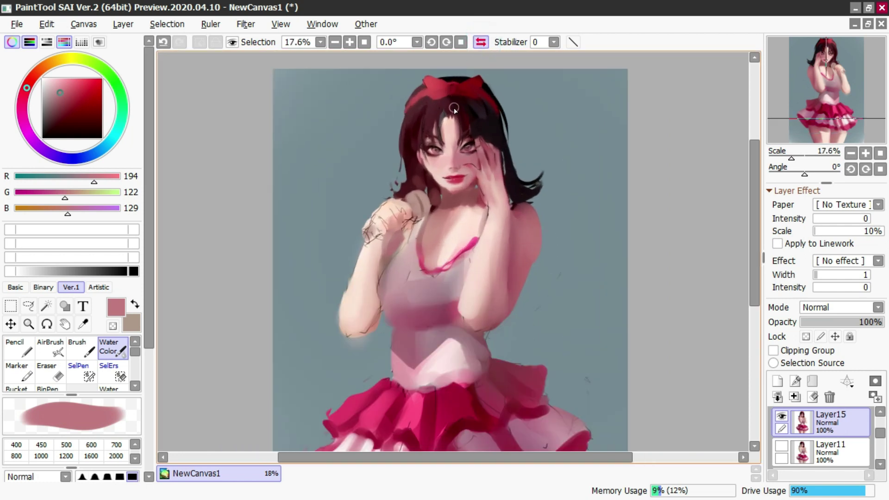
Step: Try to darken the side of the face beneath the hair with a soft AirBrush shadow in sampled dark red
{"action": "left_click", "coordinate": [437, 171], "text": "alt"}
{"action": "key", "text": "b"}
{"action": "left_click", "coordinate": [422, 146], "text": "alt"}
{"action": "left_click_drag", "start_coordinate": [423, 148], "coordinate": [446, 192]}
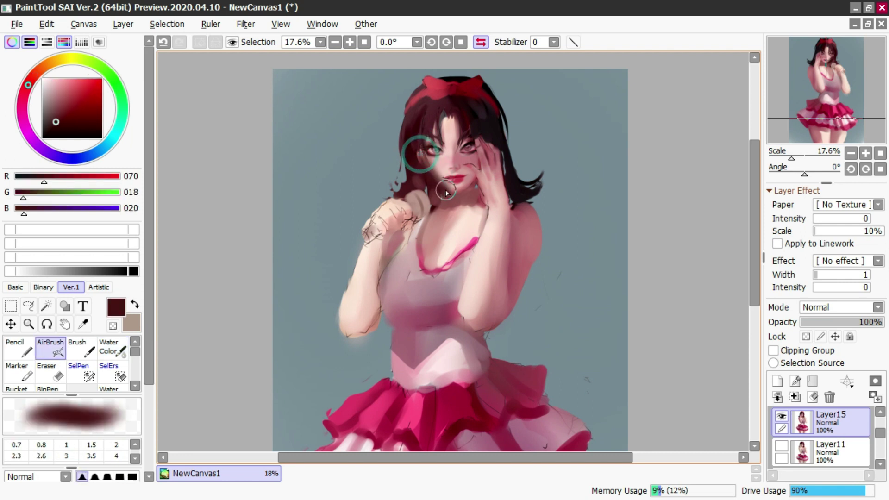
{"action": "key", "text": "n"}
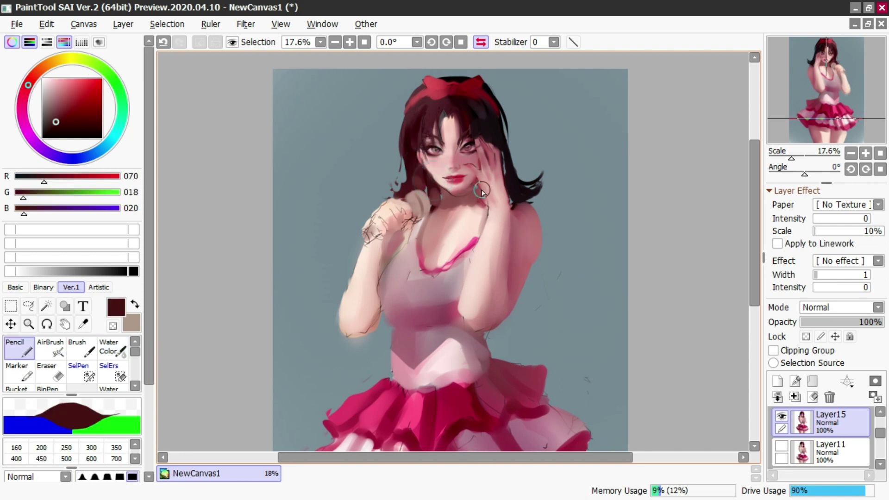
Step: Refine the neck shadow beside the wrist and the fingertip over the cheek in sampled reddish and pink tones, undoing an unwanted stroke
{"action": "key", "text": "c"}
{"action": "left_click", "coordinate": [473, 190], "text": "alt"}
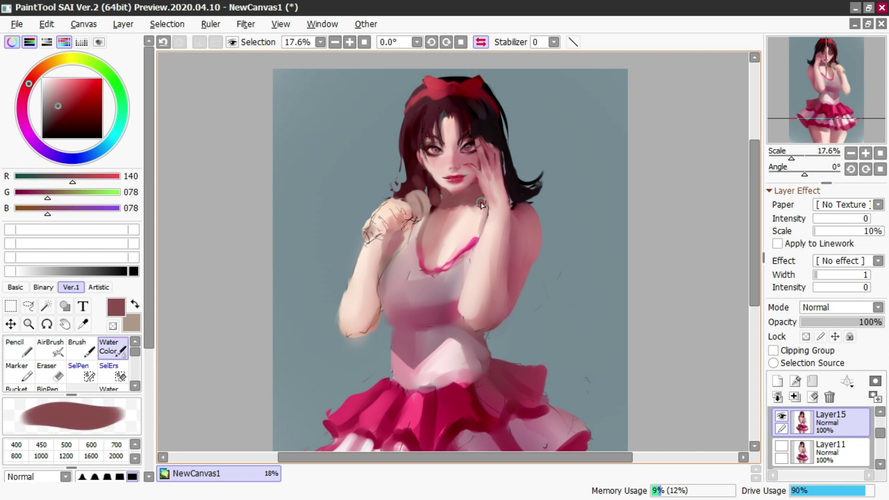
{"action": "scroll", "coordinate": [467, 159], "scroll_direction": "up", "scroll_amount": 2}
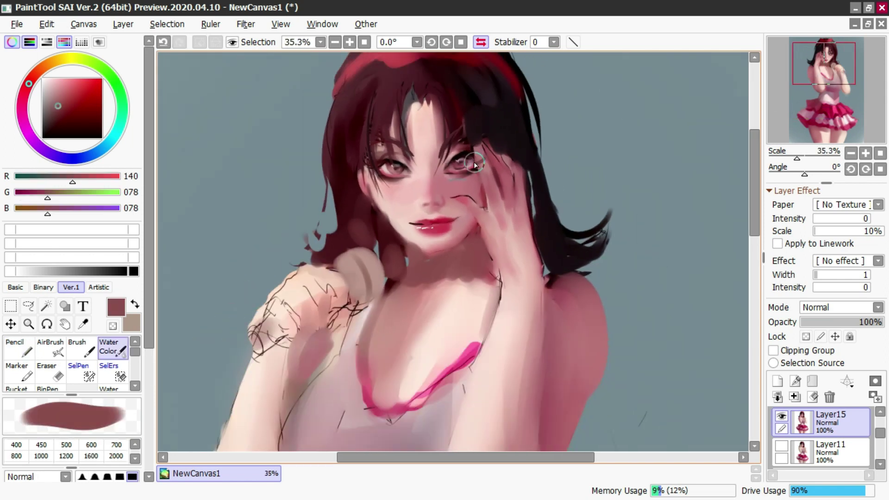
{"action": "scroll", "coordinate": [480, 201], "scroll_direction": "down", "scroll_amount": 1}
{"action": "key", "text": "n"}
{"action": "left_click", "coordinate": [467, 189], "text": "alt"}
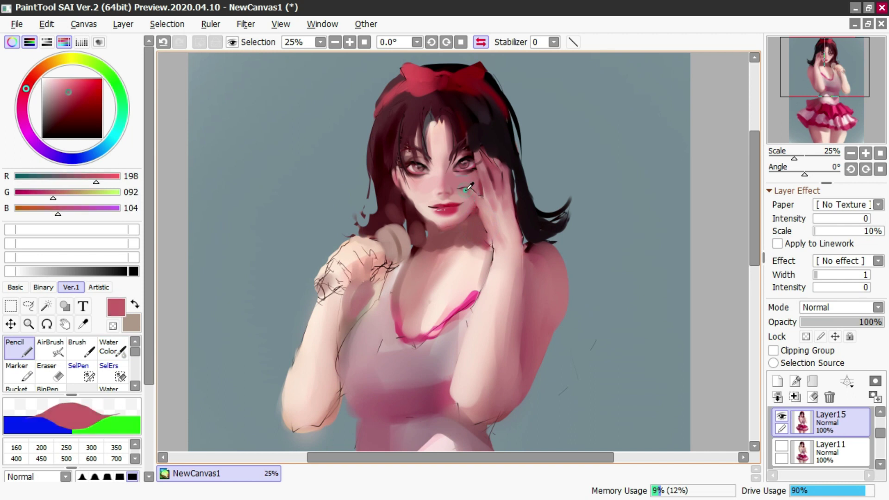
{"action": "left_click", "coordinate": [482, 231], "text": "alt"}
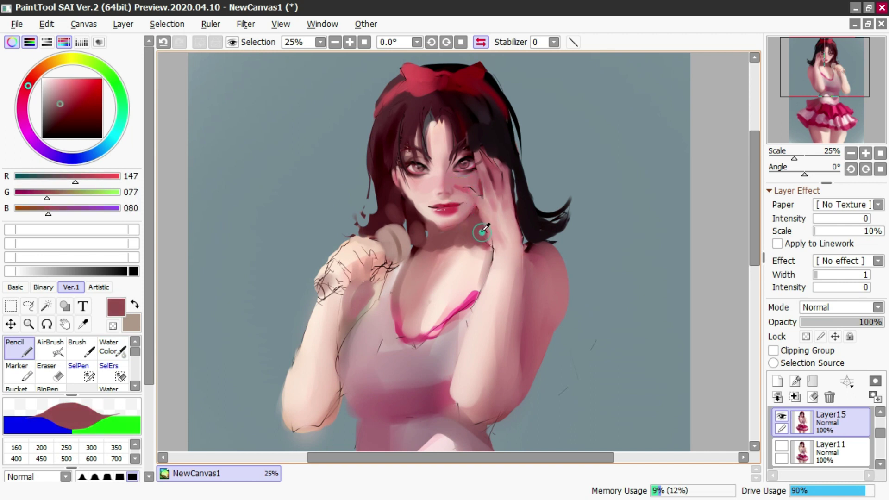
{"action": "key", "text": "ctrl+z"}
{"action": "key", "text": "c"}
{"action": "left_click", "coordinate": [453, 187], "text": "alt"}
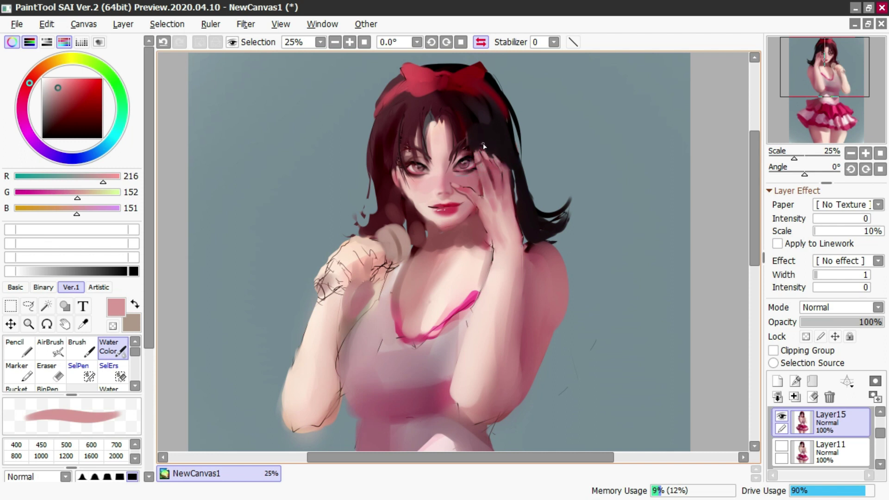
Step: Unmirror the view and repaint the wrist edge against the neck, the fingertip and the hair behind the hand in sampled tones
{"action": "left_click", "coordinate": [481, 42]}
{"action": "left_click_drag", "start_coordinate": [410, 234], "coordinate": [413, 275]}
{"action": "left_click", "coordinate": [410, 243], "text": "alt"}
{"action": "left_click", "coordinate": [426, 234], "text": "alt"}
{"action": "left_click_drag", "start_coordinate": [424, 237], "coordinate": [427, 278]}
{"action": "key", "text": "ctrl+z"}
{"action": "left_click_drag", "start_coordinate": [431, 179], "coordinate": [424, 185]}
{"action": "left_click_drag", "start_coordinate": [388, 175], "coordinate": [389, 197]}
{"action": "left_click", "coordinate": [391, 160], "text": "alt"}
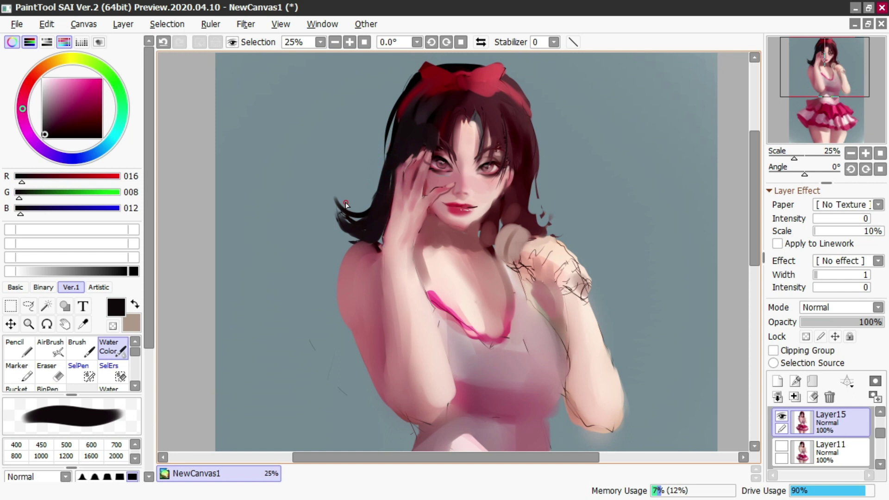
Step: Erase stray strands along the hair's outer edges, undoing unwanted strokes near the flipped ends and cleaning the side above the microphone
{"action": "key", "text": "e"}
{"action": "mouse_move", "coordinate": [345, 218]}
{"action": "left_mouse_down"}
{"action": "mouse_move", "coordinate": [370, 207]}
{"action": "mouse_move", "coordinate": [365, 211]}
{"action": "mouse_move", "coordinate": [377, 186]}
{"action": "mouse_move", "coordinate": [351, 211]}
{"action": "mouse_move", "coordinate": [366, 208]}
{"action": "mouse_move", "coordinate": [383, 116]}
{"action": "left_mouse_up"}
{"action": "key", "text": "ctrl+z"}
{"action": "key", "text": "ctrl+z"}
{"action": "key", "text": "ctrl+z"}
{"action": "mouse_move", "coordinate": [354, 198]}
{"action": "left_mouse_down"}
{"action": "mouse_move", "coordinate": [374, 202]}
{"action": "mouse_move", "coordinate": [390, 139]}
{"action": "left_mouse_up"}
{"action": "key", "text": "ctrl+z"}
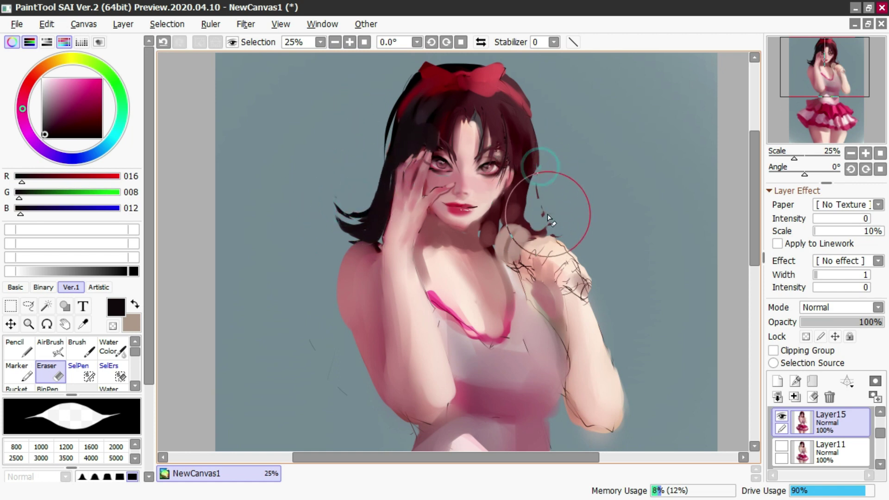
{"action": "mouse_move", "coordinate": [538, 154]}
{"action": "left_mouse_down"}
{"action": "mouse_move", "coordinate": [549, 218]}
{"action": "mouse_move", "coordinate": [543, 206]}
{"action": "mouse_move", "coordinate": [536, 217]}
{"action": "mouse_move", "coordinate": [555, 225]}
{"action": "left_mouse_up"}
{"action": "left_click_drag", "start_coordinate": [503, 155], "coordinate": [492, 121]}
{"action": "scroll", "coordinate": [486, 111], "scroll_direction": "down", "scroll_amount": 3}
{"action": "scroll", "coordinate": [485, 105], "scroll_direction": "up", "scroll_amount": 1}
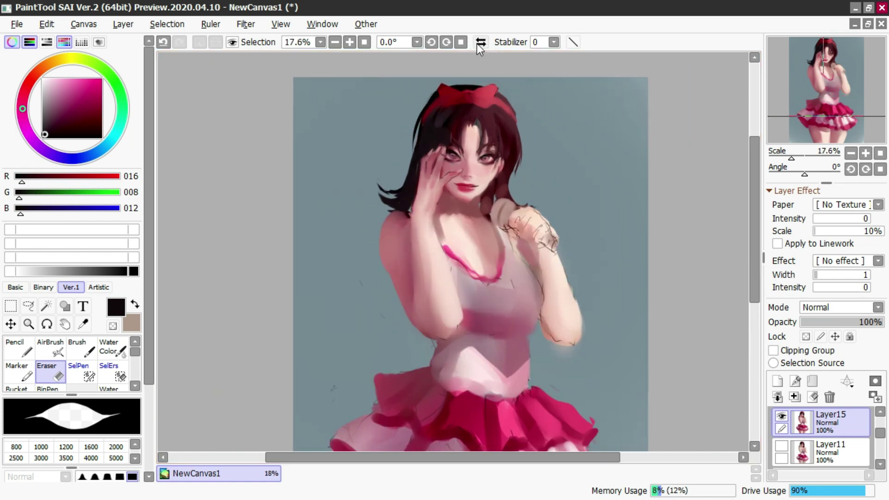
Step: Mirror the view and try to extend the hair above the microphone with Water Color in sampled dark maroon
{"action": "left_click", "coordinate": [480, 42]}
{"action": "scroll", "coordinate": [446, 128], "scroll_direction": "up", "scroll_amount": 2}
{"action": "key", "text": "c"}
{"action": "right_click", "coordinate": [412, 212]}
{"action": "mouse_move", "coordinate": [411, 212]}
{"action": "left_mouse_down"}
{"action": "mouse_move", "coordinate": [418, 241]}
{"action": "mouse_move", "coordinate": [411, 244]}
{"action": "mouse_move", "coordinate": [410, 223]}
{"action": "mouse_move", "coordinate": [399, 254]}
{"action": "mouse_move", "coordinate": [417, 227]}
{"action": "mouse_move", "coordinate": [399, 251]}
{"action": "mouse_move", "coordinate": [410, 239]}
{"action": "mouse_move", "coordinate": [396, 245]}
{"action": "mouse_move", "coordinate": [417, 238]}
{"action": "left_mouse_up"}
{"action": "key", "text": "ctrl+z"}
{"action": "key", "text": "ctrl+z"}
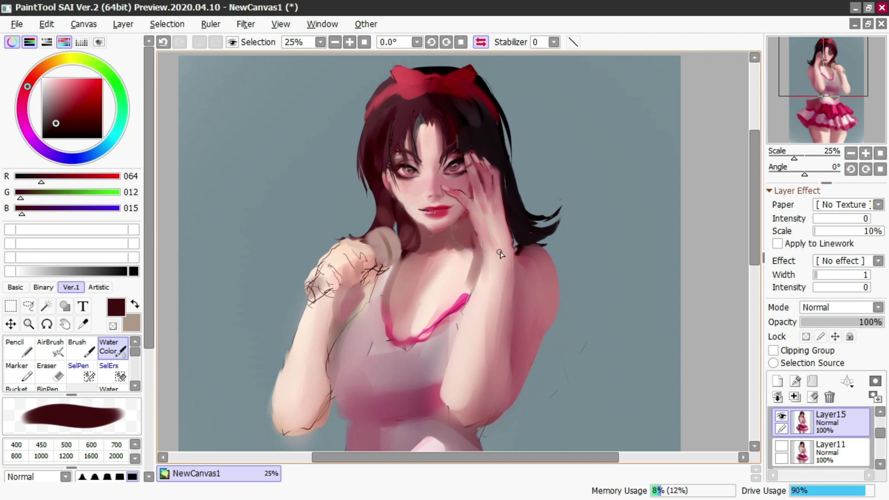
Step: Clean up the chest skin and the pink neckline with Water Color in sampled skin and pink tones
{"action": "left_click", "coordinate": [525, 260], "text": "alt"}
{"action": "left_click", "coordinate": [468, 256], "text": "alt"}
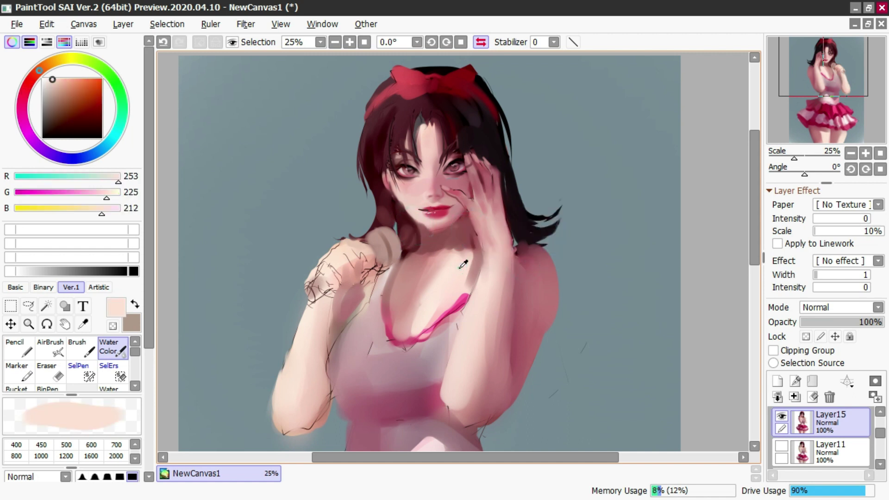
{"action": "left_click", "coordinate": [392, 329], "text": "alt"}
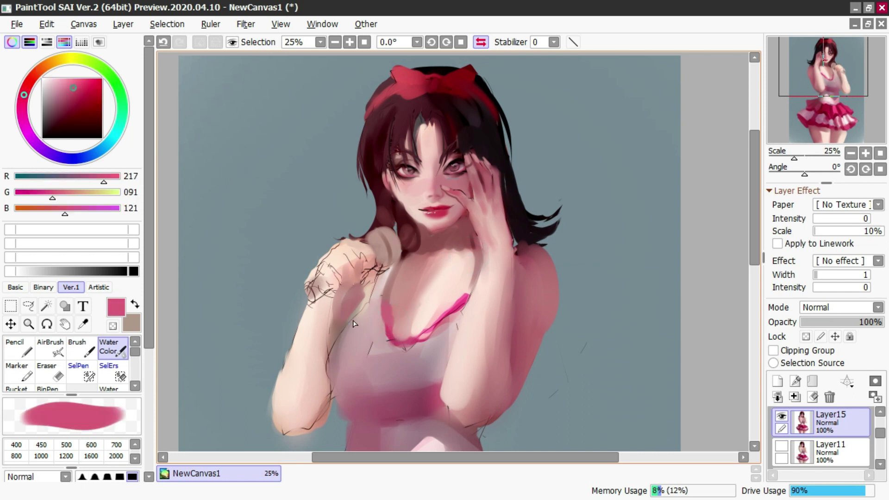
{"action": "left_click", "coordinate": [375, 343], "text": "alt"}
{"action": "left_click", "coordinate": [427, 308], "text": "alt"}
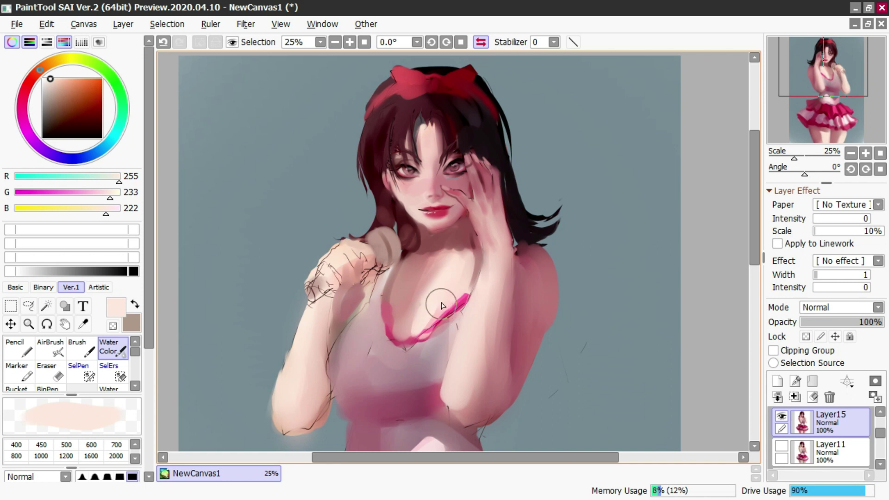
Step: Paint a pale pink highlight on the bodice below the neckline, undoing the first stroke and enlarging the brush
{"action": "scroll", "coordinate": [442, 306], "scroll_direction": "down", "scroll_amount": 5}
{"action": "scroll", "coordinate": [423, 317], "scroll_direction": "up", "scroll_amount": 3}
{"action": "left_click", "coordinate": [411, 339], "text": "alt"}
{"action": "left_click", "coordinate": [419, 274], "text": "alt"}
{"action": "mouse_move", "coordinate": [417, 260]}
{"action": "left_mouse_down"}
{"action": "mouse_move", "coordinate": [413, 289]}
{"action": "mouse_move", "coordinate": [405, 265]}
{"action": "mouse_move", "coordinate": [436, 235]}
{"action": "mouse_move", "coordinate": [417, 263]}
{"action": "left_mouse_up"}
{"action": "key", "text": "ctrl+z"}
{"action": "key", "text": "]"}
{"action": "left_click", "coordinate": [422, 252], "text": "alt"}
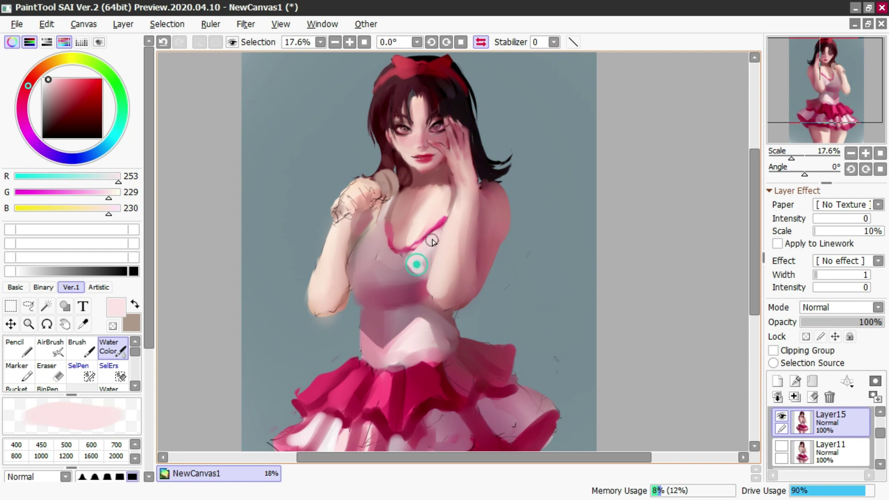
Step: Unmirror the view, extend the pale bodice highlight, and touch up the neck shadow with sampled reddish brown
{"action": "key", "text": "h"}
{"action": "left_click_drag", "start_coordinate": [481, 251], "coordinate": [481, 262]}
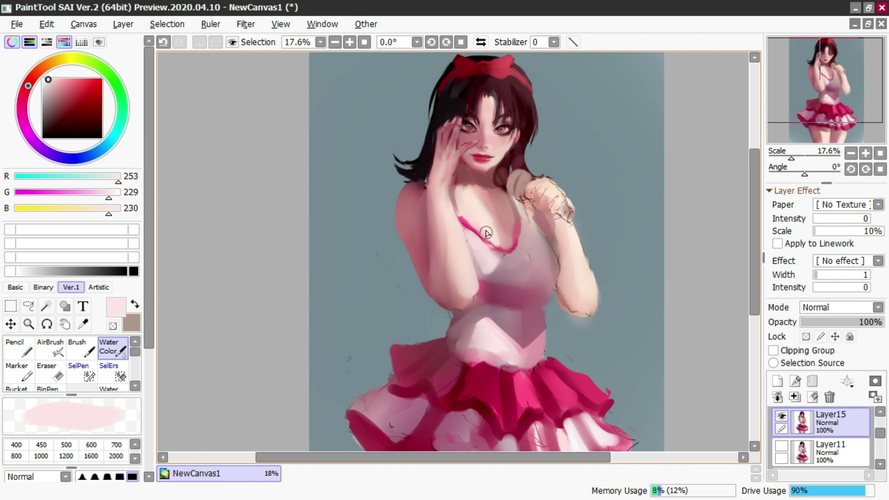
{"action": "left_click", "coordinate": [485, 170], "text": "alt"}
{"action": "left_click", "coordinate": [475, 169], "text": "alt"}
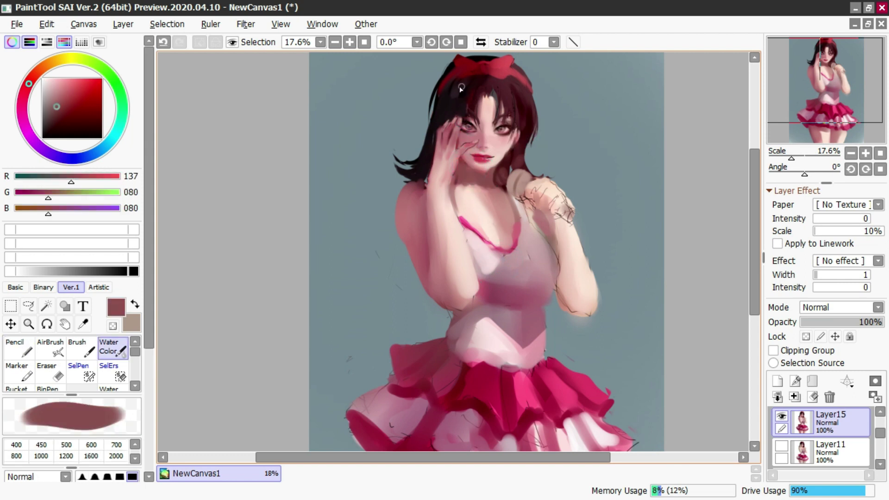
Step: Brush sampled background blue-grey over the dark side of the hair with a larger brush, undoing the first strokes and repainting them
{"action": "left_click", "coordinate": [402, 83], "text": "alt"}
{"action": "key", "text": "bracketright"}
{"action": "mouse_move", "coordinate": [458, 82]}
{"action": "left_mouse_down"}
{"action": "mouse_move", "coordinate": [448, 96]}
{"action": "mouse_move", "coordinate": [468, 87]}
{"action": "mouse_move", "coordinate": [470, 111]}
{"action": "mouse_move", "coordinate": [454, 76]}
{"action": "mouse_move", "coordinate": [427, 149]}
{"action": "left_mouse_up"}
{"action": "key", "text": "ctrl+z"}
{"action": "key", "text": "ctrl+z"}
{"action": "key", "text": "ctrl+z"}
{"action": "left_click_drag", "start_coordinate": [446, 110], "coordinate": [416, 164]}
{"action": "left_click_drag", "start_coordinate": [450, 94], "coordinate": [447, 124]}
Step: Mirror the view, extend the blue-grey sheen down the hair and under the bow, and sample dark maroon for the bangs
{"action": "left_click", "coordinate": [482, 42]}
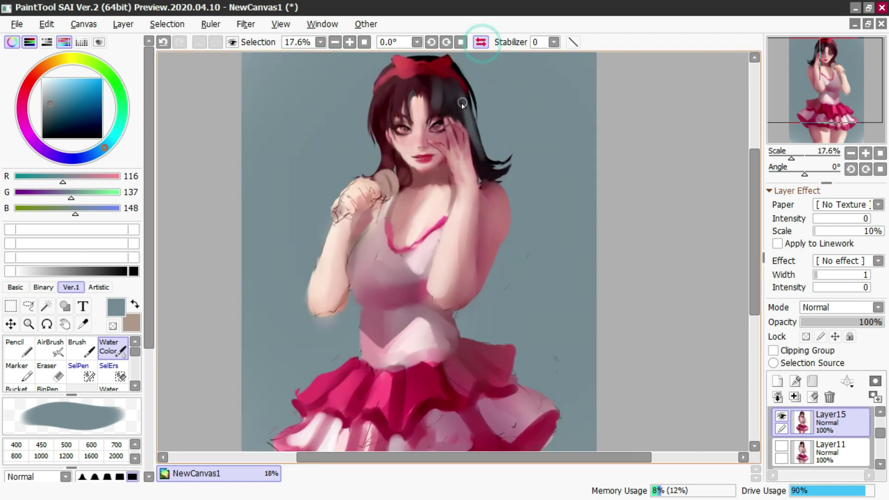
{"action": "left_click_drag", "start_coordinate": [476, 135], "coordinate": [479, 151]}
{"action": "left_click_drag", "start_coordinate": [458, 95], "coordinate": [478, 159]}
{"action": "key", "text": "ctrl+z"}
{"action": "left_click_drag", "start_coordinate": [460, 97], "coordinate": [477, 139]}
{"action": "mouse_move", "coordinate": [468, 107]}
{"action": "left_mouse_down"}
{"action": "mouse_move", "coordinate": [491, 173]}
{"action": "mouse_move", "coordinate": [499, 155]}
{"action": "left_mouse_up"}
{"action": "mouse_move", "coordinate": [434, 84]}
{"action": "left_mouse_down"}
{"action": "mouse_move", "coordinate": [430, 101]}
{"action": "mouse_move", "coordinate": [414, 95]}
{"action": "left_mouse_up"}
{"action": "left_click", "coordinate": [412, 82], "text": "alt"}
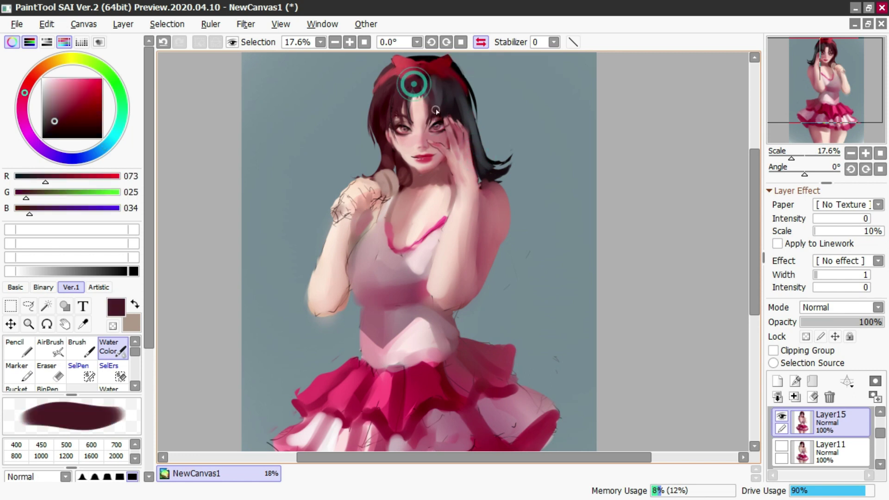
Step: Soften the skin around the mouth and chin with sampled light skin tones, undoing an unwanted stroke
{"action": "left_click", "coordinate": [402, 165], "text": "alt"}
{"action": "mouse_move", "coordinate": [399, 159]}
{"action": "left_mouse_down"}
{"action": "mouse_move", "coordinate": [408, 175]}
{"action": "mouse_move", "coordinate": [397, 182]}
{"action": "mouse_move", "coordinate": [395, 172]}
{"action": "mouse_move", "coordinate": [409, 165]}
{"action": "mouse_move", "coordinate": [393, 163]}
{"action": "mouse_move", "coordinate": [424, 165]}
{"action": "left_mouse_up"}
{"action": "left_click", "coordinate": [396, 159], "text": "alt"}
{"action": "left_click", "coordinate": [412, 177], "text": "alt"}
{"action": "key", "text": "ctrl+z"}
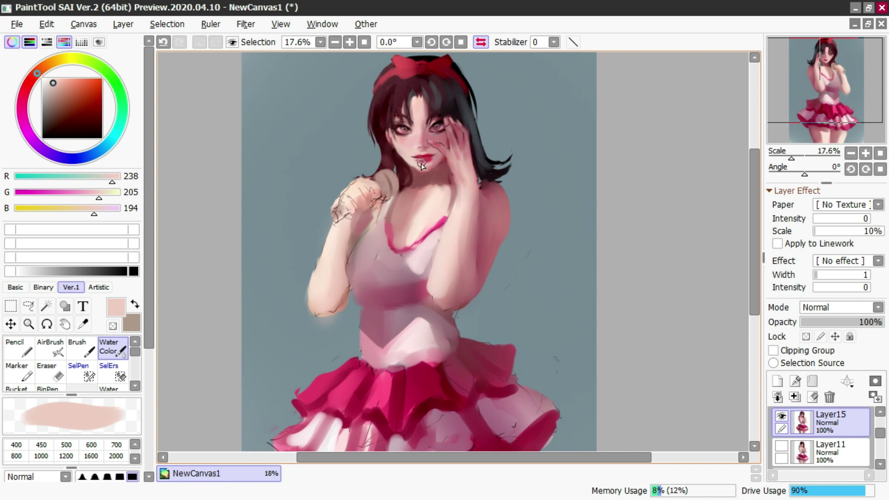
{"action": "left_click", "coordinate": [426, 167]}
Step: Darken the eye on the microphone side with Water Color and sharpen the mouth corner with Pencil in sampled dark maroon
{"action": "scroll", "coordinate": [426, 101], "scroll_direction": "up", "scroll_amount": 3}
{"action": "right_click", "coordinate": [392, 144]}
{"action": "left_click_drag", "start_coordinate": [384, 145], "coordinate": [390, 155]}
{"action": "right_click", "coordinate": [386, 142]}
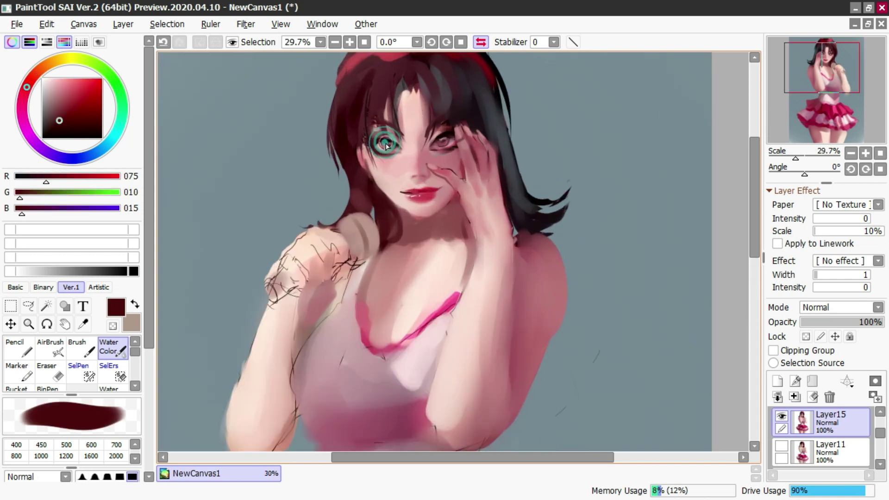
{"action": "key", "text": "n"}
{"action": "left_click_drag", "start_coordinate": [411, 192], "coordinate": [399, 192]}
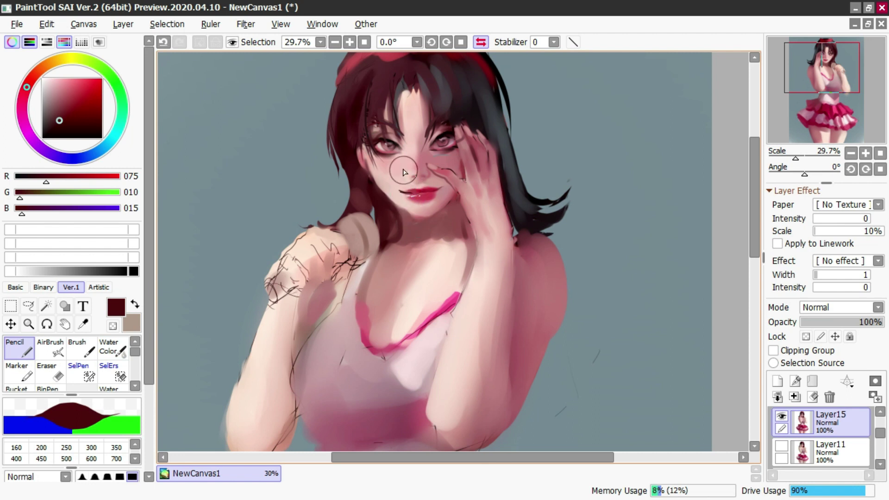
{"action": "key", "text": "c"}
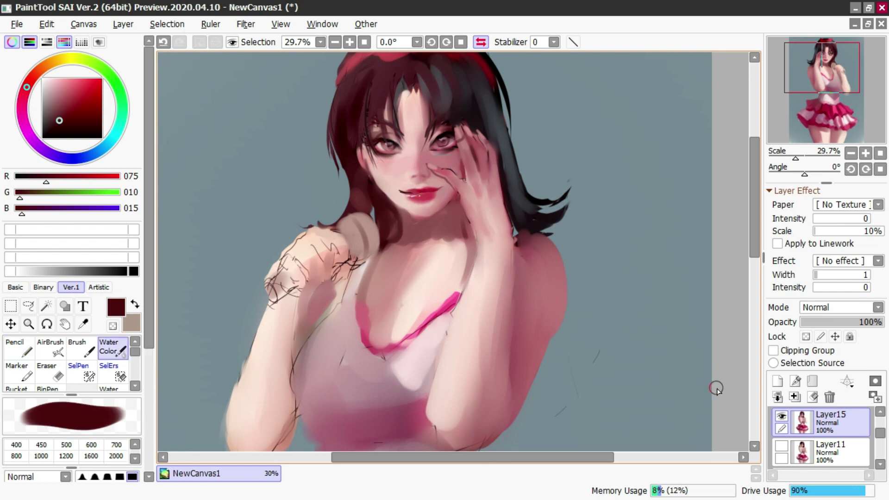
Step: Add a new layer above the painting and set its blending mode to Multiply
{"action": "left_click", "coordinate": [778, 396]}
{"action": "left_click", "coordinate": [778, 381]}
{"action": "left_click", "coordinate": [805, 306]}
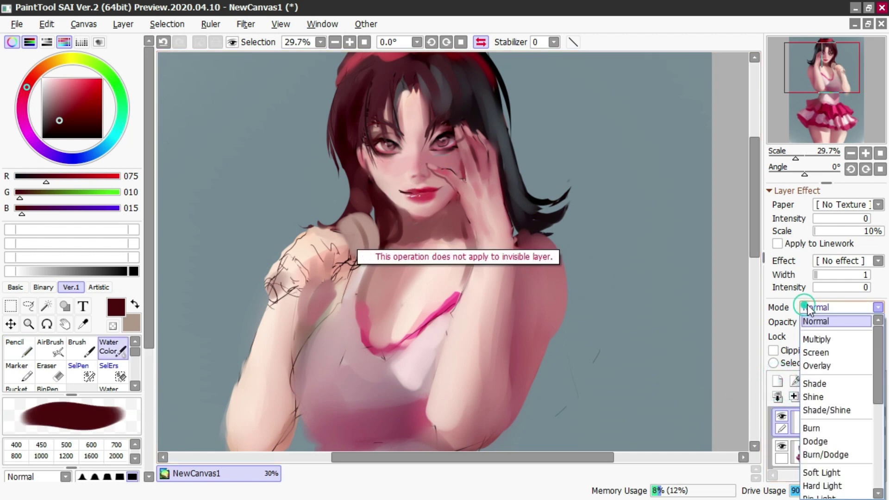
{"action": "left_click", "coordinate": [816, 339]}
Step: Choose a saturated red and paint Marker shading along the raised fingers over the cheek on the Multiply layer, undoing unwanted strokes
{"action": "left_click", "coordinate": [428, 163], "text": "alt"}
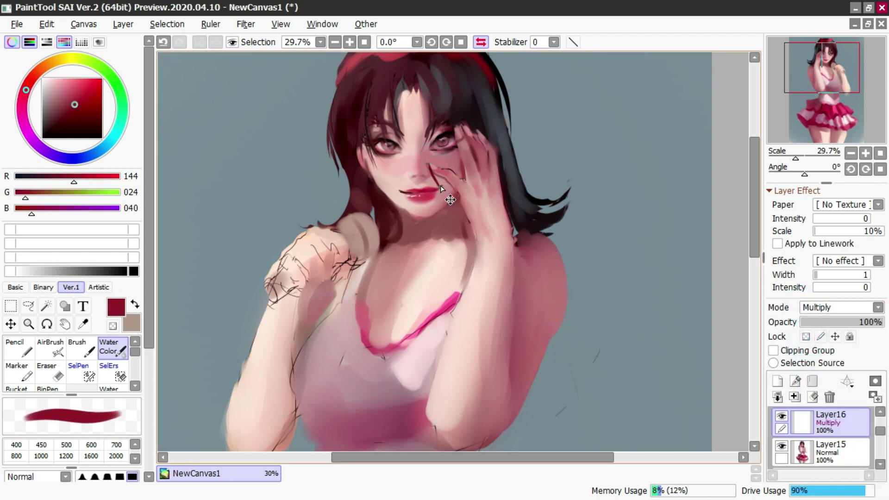
{"action": "left_click_drag", "start_coordinate": [64, 77], "coordinate": [79, 76]}
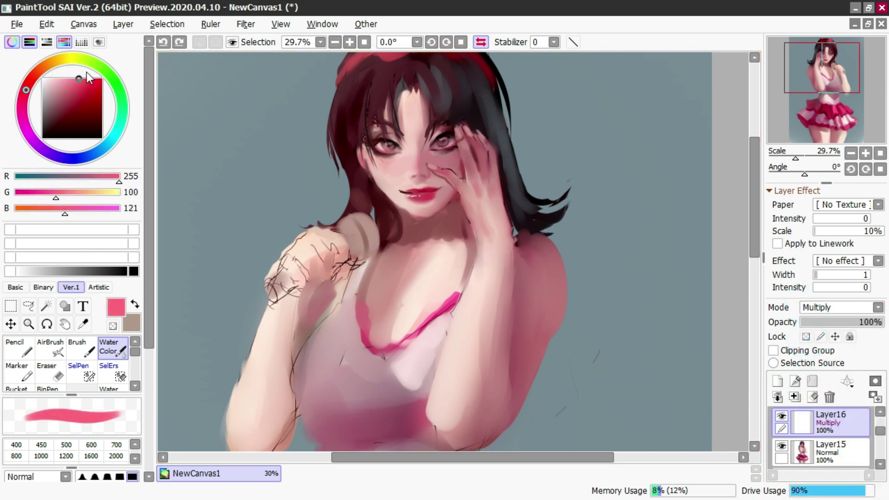
{"action": "key", "text": "m"}
{"action": "mouse_move", "coordinate": [430, 171]}
{"action": "left_mouse_down"}
{"action": "mouse_move", "coordinate": [446, 197]}
{"action": "mouse_move", "coordinate": [441, 216]}
{"action": "left_mouse_up"}
{"action": "key", "text": "ctrl+z"}
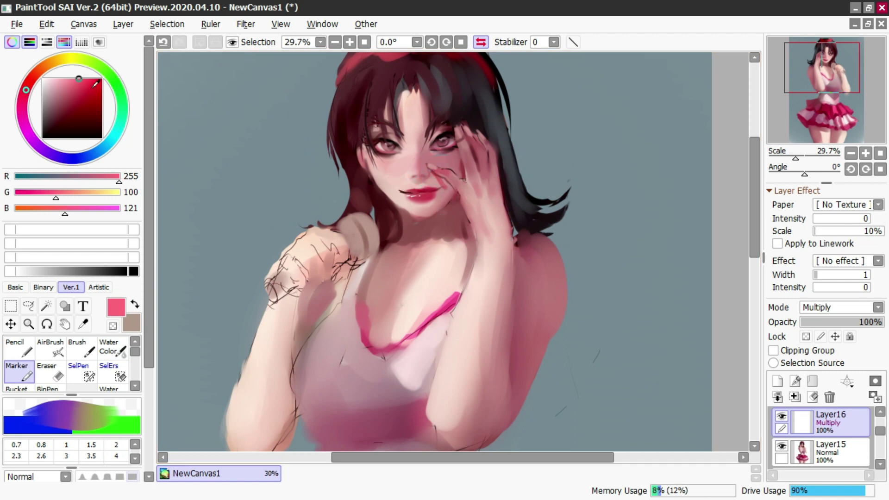
{"action": "left_click_drag", "start_coordinate": [82, 90], "coordinate": [95, 86]}
{"action": "key", "text": "ctrl+z"}
{"action": "mouse_move", "coordinate": [436, 176]}
{"action": "left_mouse_down"}
{"action": "mouse_move", "coordinate": [447, 197]}
{"action": "mouse_move", "coordinate": [455, 156]}
{"action": "mouse_move", "coordinate": [464, 197]}
{"action": "left_mouse_up"}
{"action": "key", "text": "ctrl+z"}
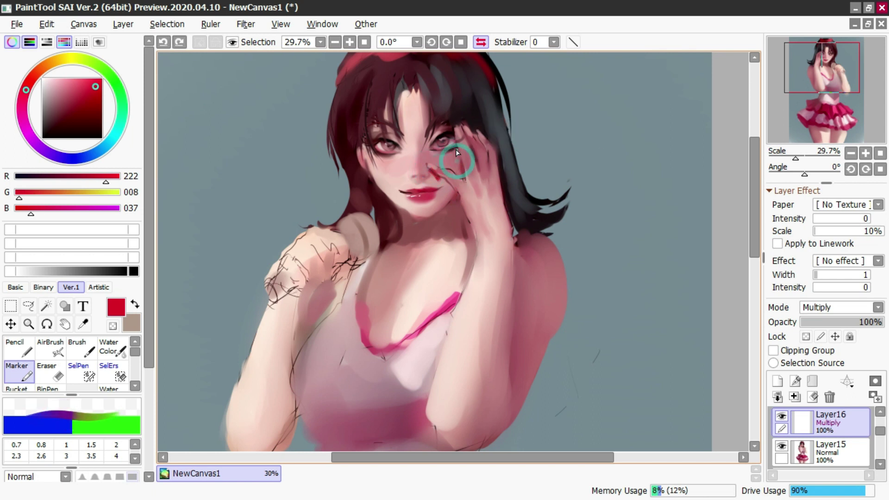
Step: Refine the red finger shading with Eraser, Marker and Water Color, unmirroring the view and undoing a stray edit
{"action": "key", "text": "e"}
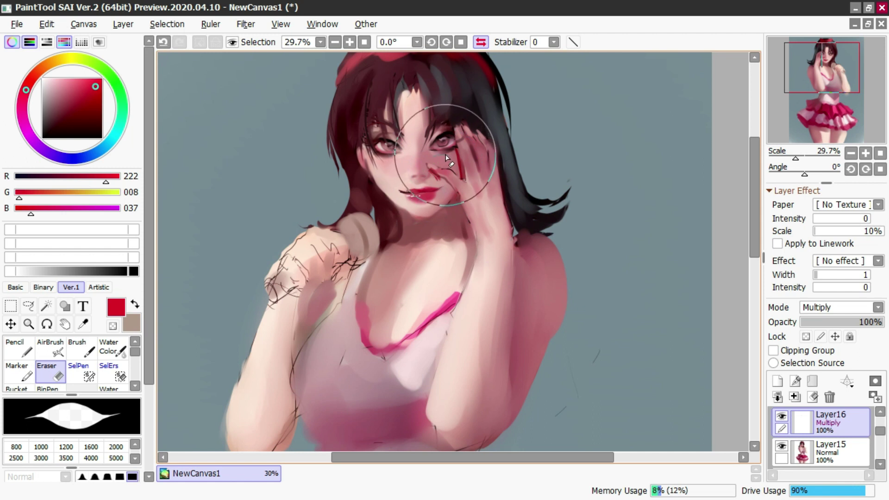
{"action": "key", "text": "m"}
{"action": "key", "text": "c"}
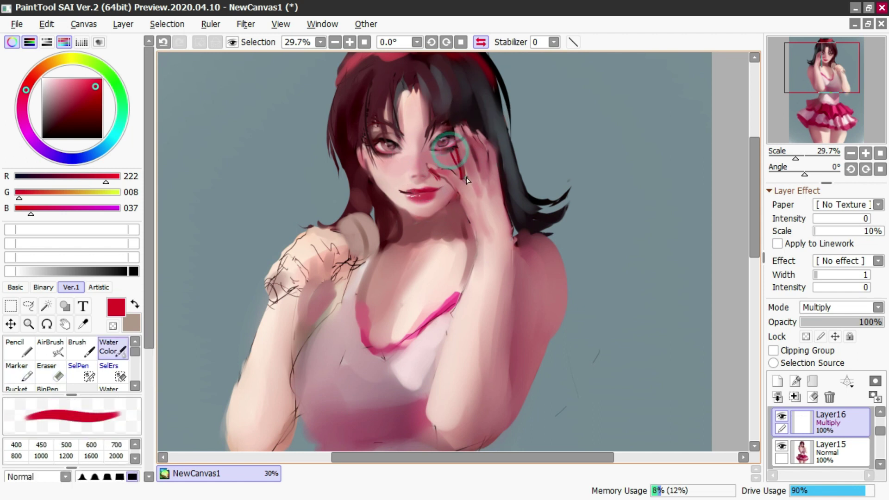
{"action": "scroll", "coordinate": [416, 195], "scroll_direction": "down", "scroll_amount": 3}
{"action": "scroll", "coordinate": [419, 203], "scroll_direction": "up", "scroll_amount": 2}
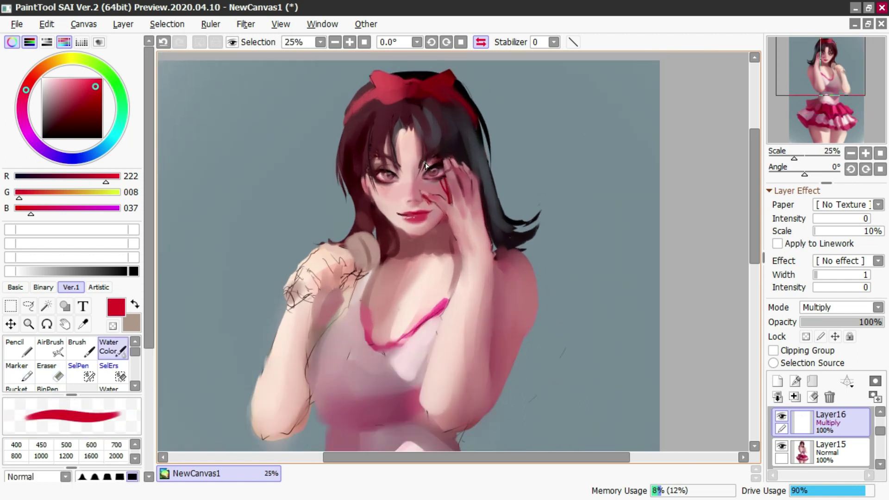
{"action": "key", "text": "e"}
{"action": "key", "text": "m"}
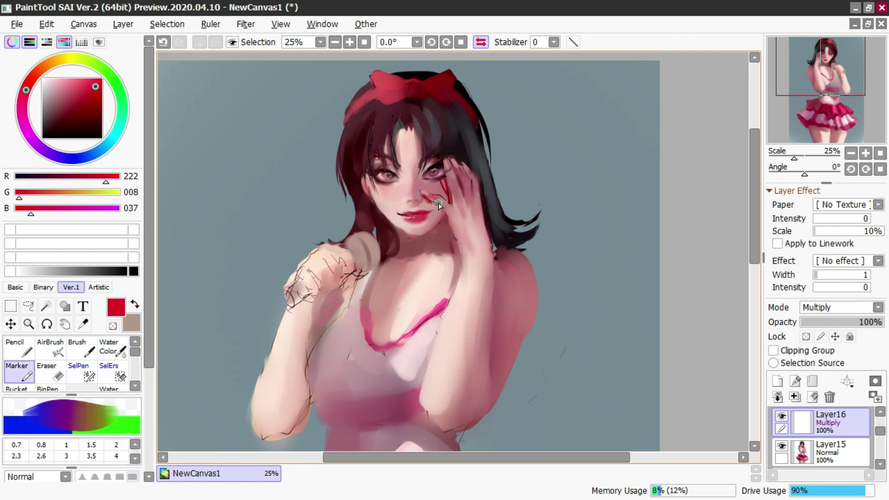
{"action": "key", "text": "e"}
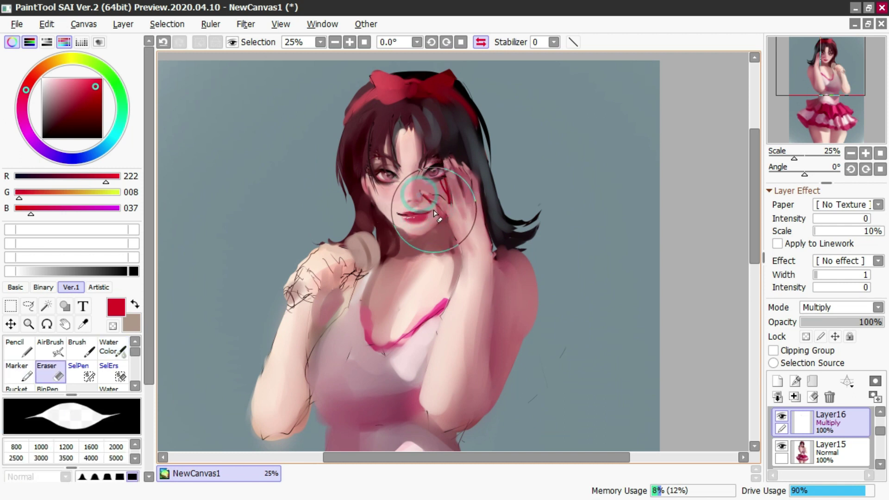
{"action": "left_click", "coordinate": [480, 42]}
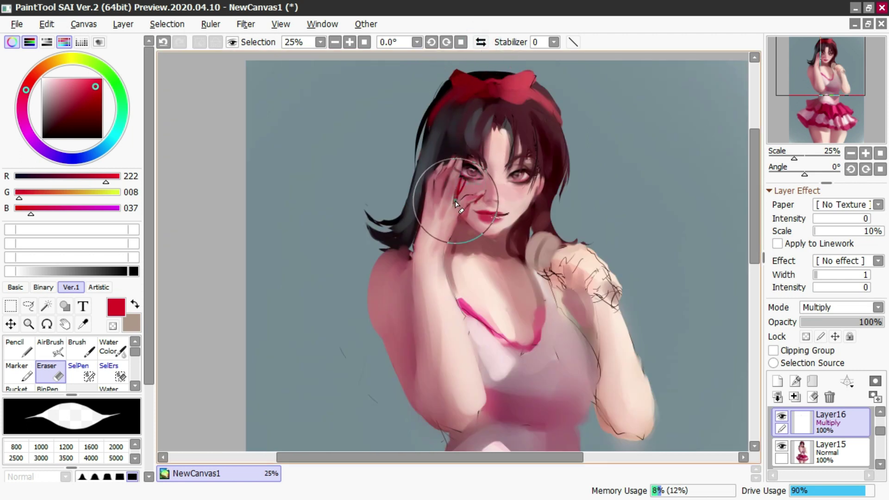
{"action": "key", "text": "ctrl+z"}
{"action": "left_click_drag", "start_coordinate": [474, 206], "coordinate": [475, 216]}
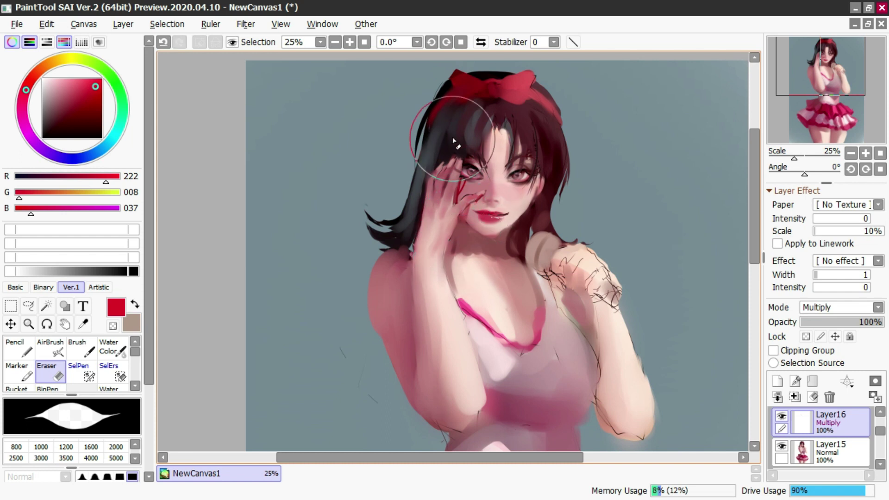
Step: Return to the painting layer below and extend the flicked hair tips beside the raised arm with Pencil in sampled near-black
{"action": "scroll", "coordinate": [448, 106], "scroll_direction": "down", "scroll_amount": 3}
{"action": "scroll", "coordinate": [482, 118], "scroll_direction": "up", "scroll_amount": 2}
{"action": "scroll", "coordinate": [465, 105], "scroll_direction": "up", "scroll_amount": 1}
{"action": "scroll", "coordinate": [465, 106], "scroll_direction": "down", "scroll_amount": 1}
{"action": "scroll", "coordinate": [450, 120], "scroll_direction": "down", "scroll_amount": 1}
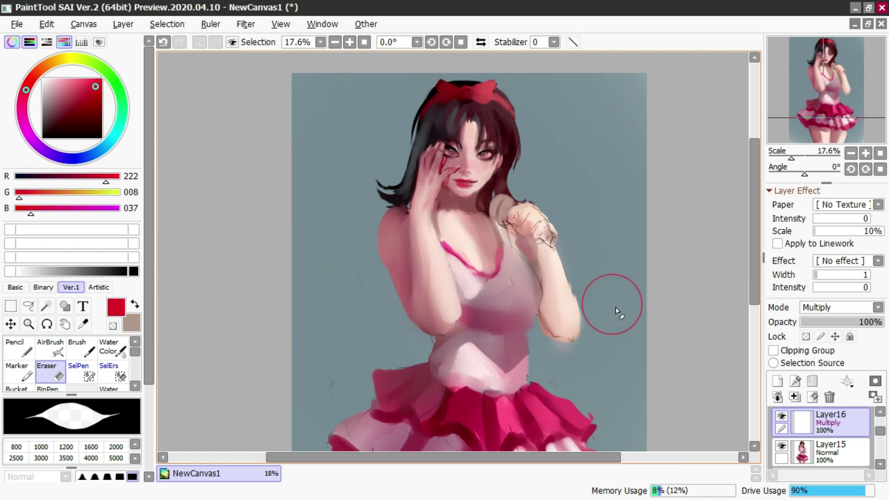
{"action": "left_click", "coordinate": [801, 449]}
{"action": "key", "text": "c"}
{"action": "left_click_drag", "start_coordinate": [441, 209], "coordinate": [432, 204], "text": "ctrl+alt"}
{"action": "right_click", "coordinate": [399, 192]}
{"action": "left_click", "coordinate": [394, 196], "text": "alt"}
{"action": "key", "text": "n"}
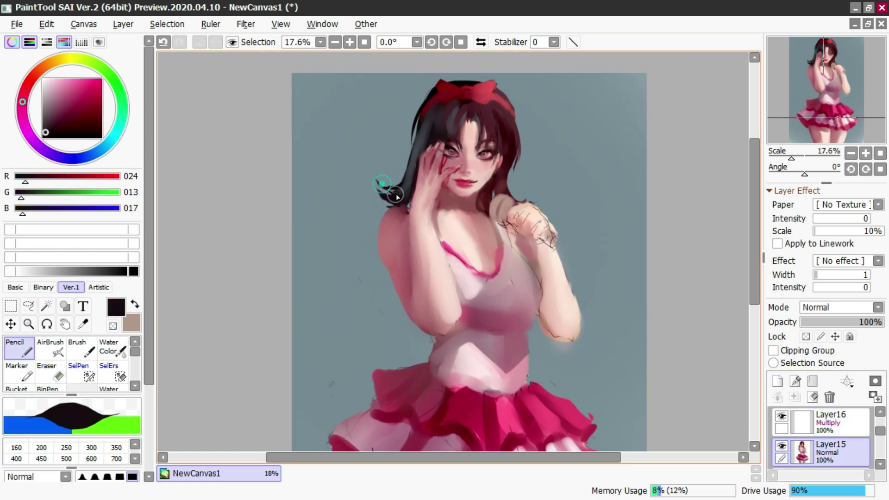
{"action": "left_click_drag", "start_coordinate": [384, 190], "coordinate": [376, 179]}
Step: Pencil thin dark flyaway strands into the hair on the microphone side, undoing those that look wrong
{"action": "left_click_drag", "start_coordinate": [510, 195], "coordinate": [522, 195]}
{"action": "key", "text": "ctrl+z"}
{"action": "left_click_drag", "start_coordinate": [512, 156], "coordinate": [537, 196]}
{"action": "key", "text": "ctrl+z"}
{"action": "left_click_drag", "start_coordinate": [503, 154], "coordinate": [510, 166]}
{"action": "key", "text": "ctrl+z"}
{"action": "mouse_move", "coordinate": [513, 158]}
{"action": "left_mouse_down"}
{"action": "mouse_move", "coordinate": [521, 200]}
{"action": "mouse_move", "coordinate": [499, 174]}
{"action": "left_mouse_up"}
{"action": "key", "text": "ctrl+z"}
{"action": "key", "text": "c"}
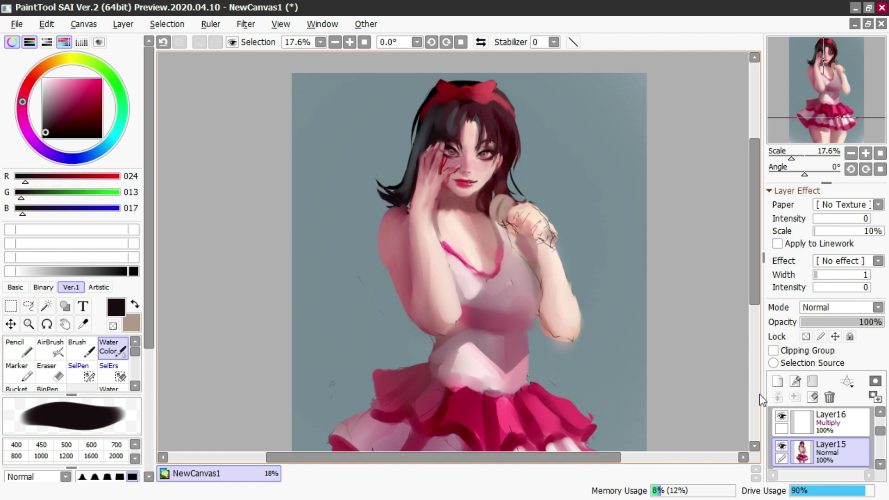
Step: Add a new layer directly above the painting layer and set its blending mode to Dodge
{"action": "left_click", "coordinate": [777, 381]}
{"action": "left_click", "coordinate": [806, 307]}
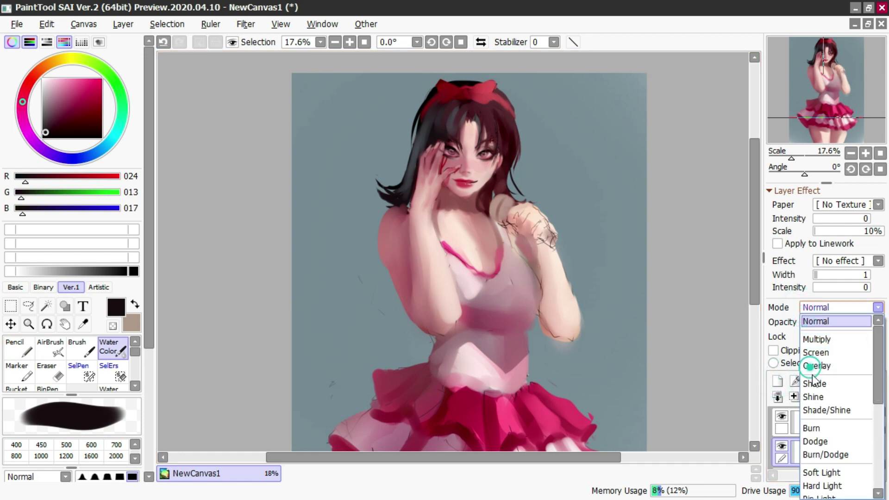
{"action": "left_click", "coordinate": [814, 442]}
Step: Brush a sampled muted maroon highlight onto the hair and headband and clip the Dodge layer to the painting
{"action": "left_click_drag", "start_coordinate": [480, 142], "coordinate": [507, 140]}
{"action": "left_click", "coordinate": [497, 166], "text": "alt"}
{"action": "left_click_drag", "start_coordinate": [498, 97], "coordinate": [512, 180]}
{"action": "key", "text": "ctrl+z"}
{"action": "left_click_drag", "start_coordinate": [494, 101], "coordinate": [514, 125]}
{"action": "left_click", "coordinate": [773, 351]}
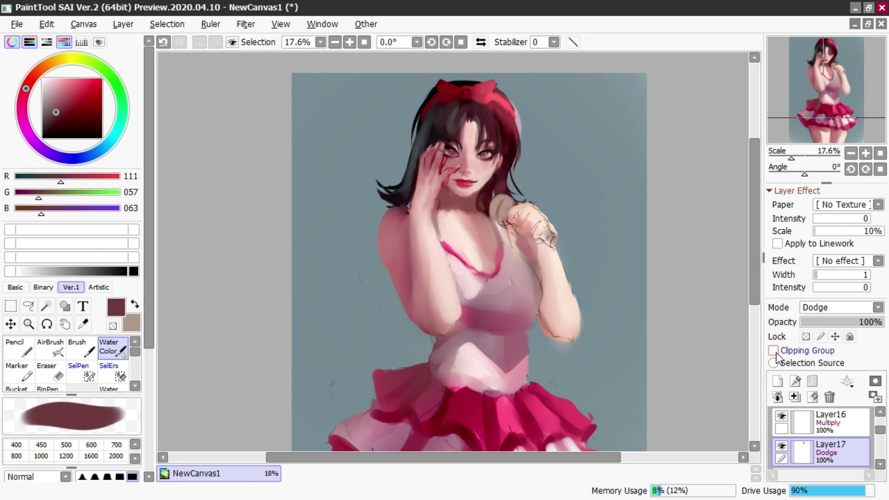
{"action": "mouse_move", "coordinate": [474, 101]}
{"action": "left_mouse_down"}
{"action": "mouse_move", "coordinate": [467, 96]}
{"action": "mouse_move", "coordinate": [487, 86]}
{"action": "left_mouse_up"}
{"action": "key", "text": "ctrl+z"}
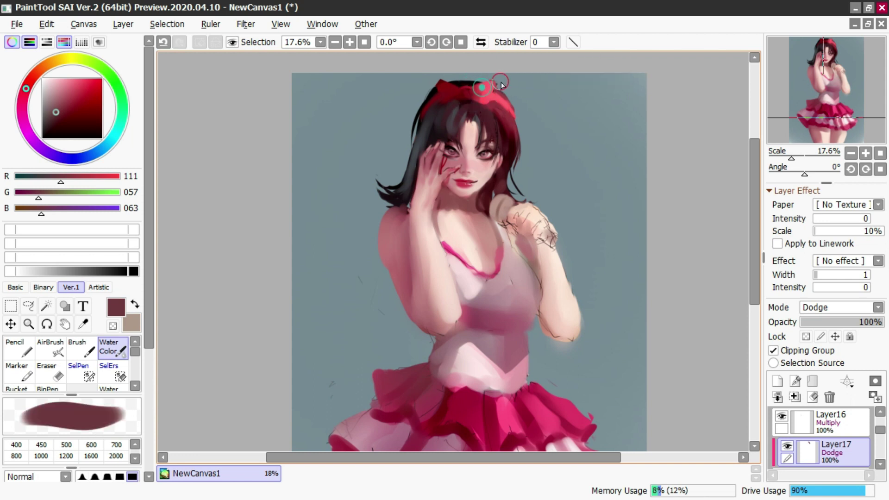
Step: Mirror the view, erase part of the Dodge highlight near the bow and airbrush a red glow down the microphone-side hair
{"action": "left_click", "coordinate": [481, 41]}
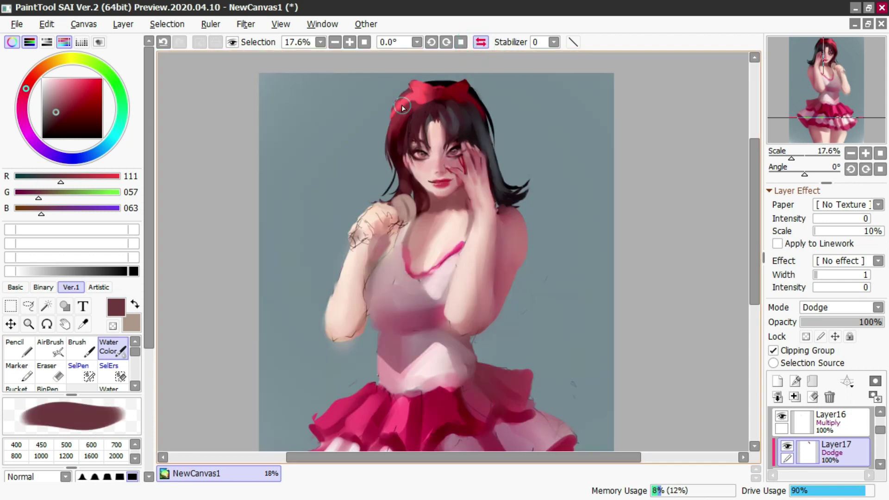
{"action": "key", "text": "e"}
{"action": "left_click_drag", "start_coordinate": [411, 102], "coordinate": [431, 127]}
{"action": "key", "text": "b"}
{"action": "mouse_move", "coordinate": [408, 155]}
{"action": "left_mouse_down"}
{"action": "mouse_move", "coordinate": [414, 198]}
{"action": "mouse_move", "coordinate": [388, 149]}
{"action": "mouse_move", "coordinate": [392, 170]}
{"action": "left_mouse_up"}
{"action": "left_click_drag", "start_coordinate": [388, 131], "coordinate": [407, 195]}
{"action": "left_click_drag", "start_coordinate": [422, 161], "coordinate": [433, 206]}
{"action": "key", "text": "ctrl+z"}
{"action": "left_click_drag", "start_coordinate": [411, 171], "coordinate": [427, 234]}
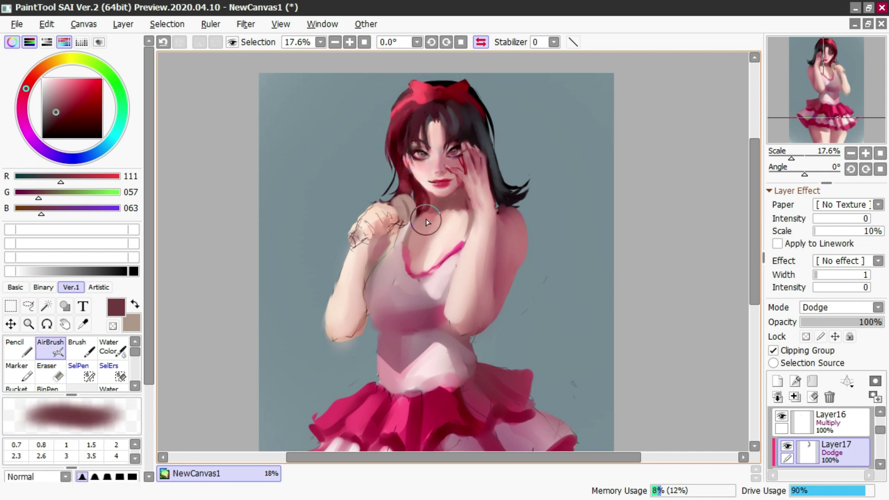
Step: Try Dodge glow strokes across the face with AirBrush and Water Color, undoing them and unmirroring the view
{"action": "mouse_move", "coordinate": [437, 158]}
{"action": "left_mouse_down"}
{"action": "mouse_move", "coordinate": [427, 157]}
{"action": "mouse_move", "coordinate": [436, 178]}
{"action": "mouse_move", "coordinate": [434, 158]}
{"action": "mouse_move", "coordinate": [469, 194]}
{"action": "left_mouse_up"}
{"action": "key", "text": "ctrl+z"}
{"action": "key", "text": "ctrl+z"}
{"action": "left_click", "coordinate": [481, 42]}
{"action": "key", "text": "ctrl+z"}
{"action": "key", "text": "c"}
{"action": "left_click_drag", "start_coordinate": [469, 158], "coordinate": [470, 186], "text": "ctrl+alt"}
{"action": "key", "text": "ctrl+z"}
{"action": "left_click_drag", "start_coordinate": [470, 156], "coordinate": [471, 190]}
{"action": "key", "text": "ctrl+z"}
Step: Try an AirBrush glow over the chest and neckline in light pink sampled from the face
{"action": "key", "text": "b"}
{"action": "left_click", "coordinate": [471, 153], "text": "alt"}
{"action": "key", "text": "ctrl+z"}
{"action": "key", "text": "ctrl+z"}
{"action": "key", "text": "ctrl+z"}
{"action": "key", "text": "ctrl+z"}
{"action": "left_click_drag", "start_coordinate": [456, 238], "coordinate": [481, 288]}
{"action": "key", "text": "ctrl+z"}
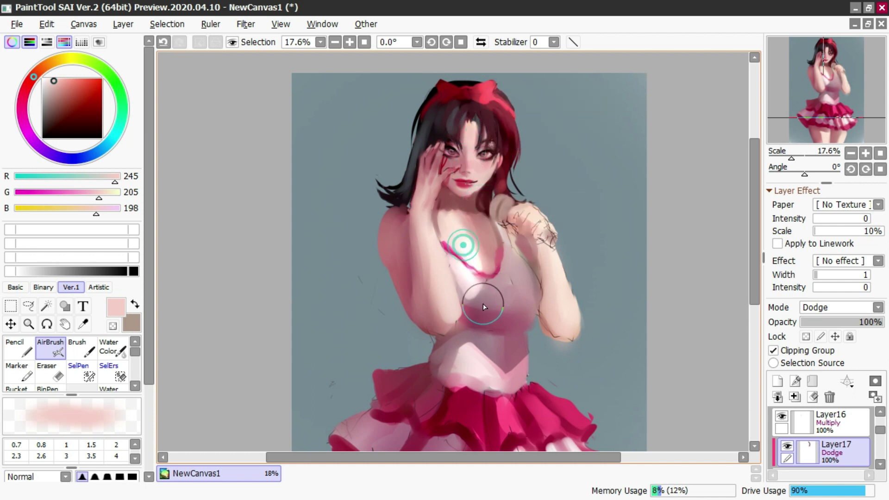
Step: Try brightening the forearm holding the microphone with AirBrush on the Dodge layer in sampled light skin tones
{"action": "left_click_drag", "start_coordinate": [555, 230], "coordinate": [576, 316]}
{"action": "key", "text": "ctrl+z"}
{"action": "key", "text": "ctrl+z"}
{"action": "left_click_drag", "start_coordinate": [565, 260], "coordinate": [577, 347]}
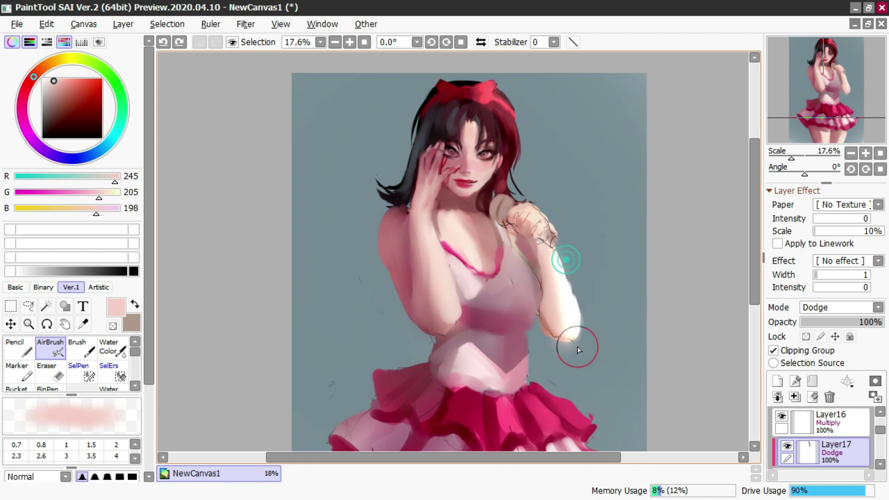
{"action": "key", "text": "ctrl+z"}
{"action": "mouse_move", "coordinate": [483, 233]}
{"action": "left_mouse_down", "text": "ctrl+alt"}
{"action": "mouse_move", "coordinate": [490, 248]}
{"action": "mouse_move", "coordinate": [496, 243]}
{"action": "left_mouse_up", "text": "ctrl+alt"}
{"action": "left_click_drag", "start_coordinate": [480, 232], "coordinate": [446, 220], "text": "alt"}
{"action": "left_click", "coordinate": [447, 220]}
{"action": "left_click_drag", "start_coordinate": [564, 270], "coordinate": [584, 348]}
{"action": "key", "text": "ctrl+z"}
{"action": "key", "text": "ctrl+z"}
{"action": "left_click", "coordinate": [554, 340]}
Step: Try airbrushing Dodge highlights onto the waist and the skirt ruffles with a resized brush
{"action": "left_click", "coordinate": [515, 378]}
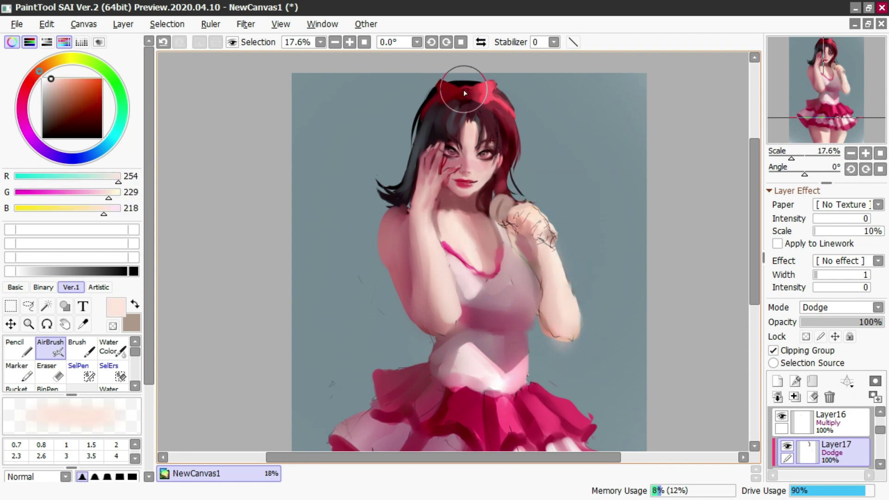
{"action": "scroll", "coordinate": [468, 93], "scroll_direction": "down", "scroll_amount": 1}
{"action": "left_click_drag", "start_coordinate": [551, 294], "coordinate": [566, 292], "text": "ctrl+alt"}
{"action": "mouse_move", "coordinate": [538, 345]}
{"action": "left_mouse_down"}
{"action": "mouse_move", "coordinate": [571, 373]}
{"action": "mouse_move", "coordinate": [561, 376]}
{"action": "left_mouse_up"}
{"action": "key", "text": "ctrl+z"}
{"action": "left_click_drag", "start_coordinate": [527, 406], "coordinate": [517, 428]}
{"action": "key", "text": "ctrl+z"}
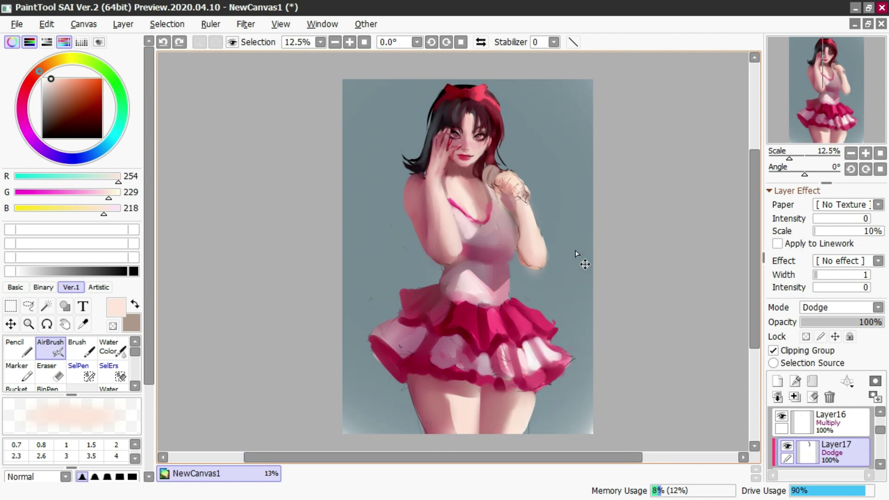
Step: Hide and show the Dodge layer to compare the painting with and without the hair glow
{"action": "scroll", "coordinate": [805, 448], "scroll_direction": "down", "scroll_amount": 1}
{"action": "left_click", "coordinate": [787, 415]}
{"action": "left_click", "coordinate": [787, 415]}
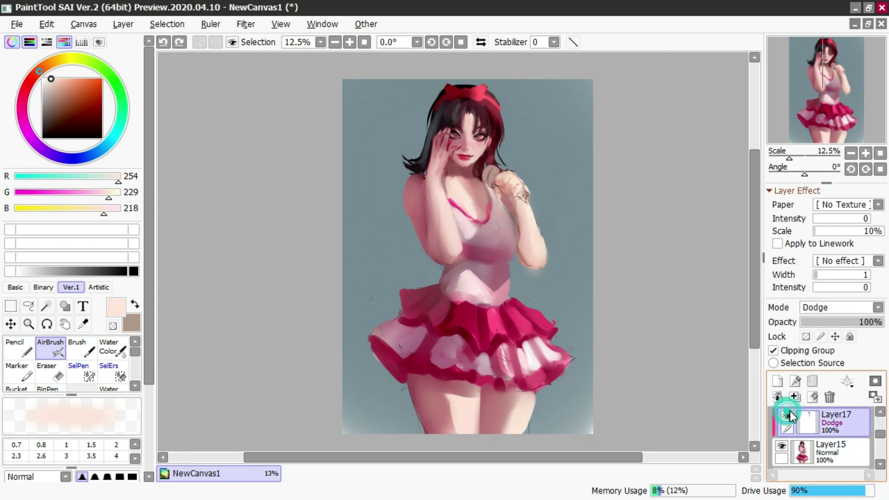
Step: On the painting layer, repaint the microphone-side neckline and shade the bodice and underbust with Water Color in sampled dusty pinks
{"action": "left_click", "coordinate": [803, 456]}
{"action": "key", "text": "c"}
{"action": "right_click", "coordinate": [494, 207]}
{"action": "left_click_drag", "start_coordinate": [490, 210], "coordinate": [483, 173]}
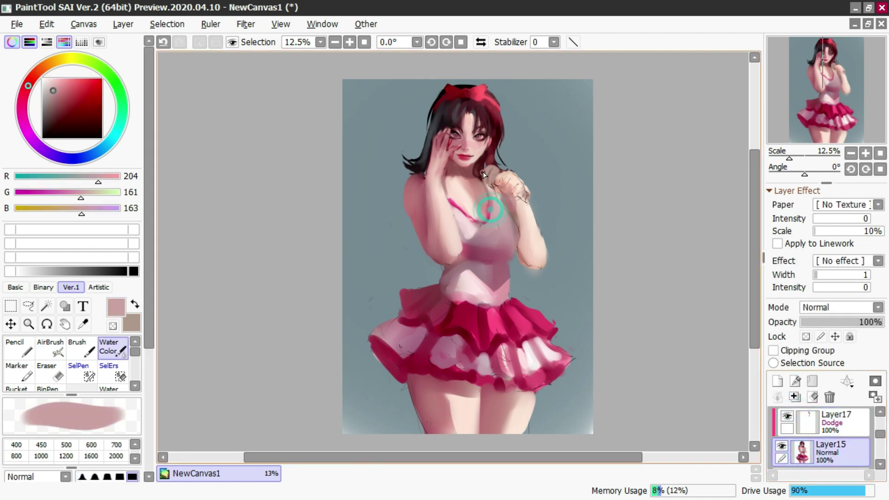
{"action": "left_click", "coordinate": [507, 208], "text": "alt"}
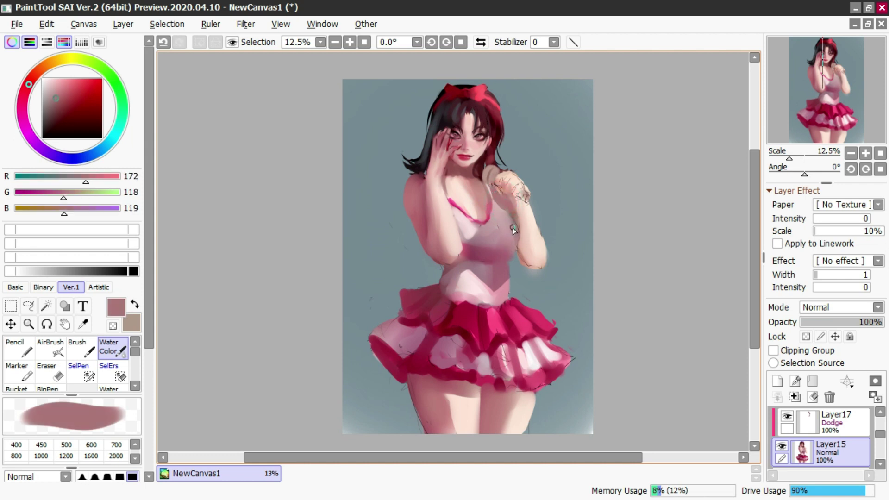
{"action": "left_click", "coordinate": [484, 254], "text": "alt"}
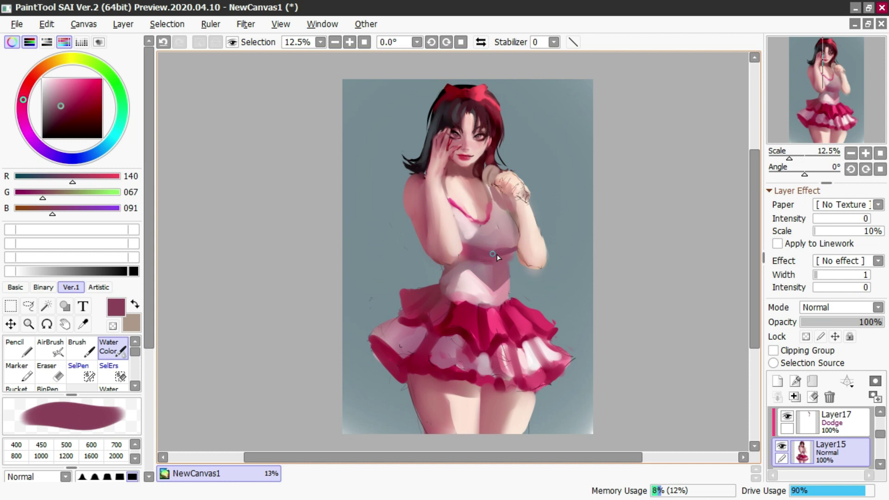
{"action": "left_click", "coordinate": [446, 278], "text": "alt"}
{"action": "key", "text": "e"}
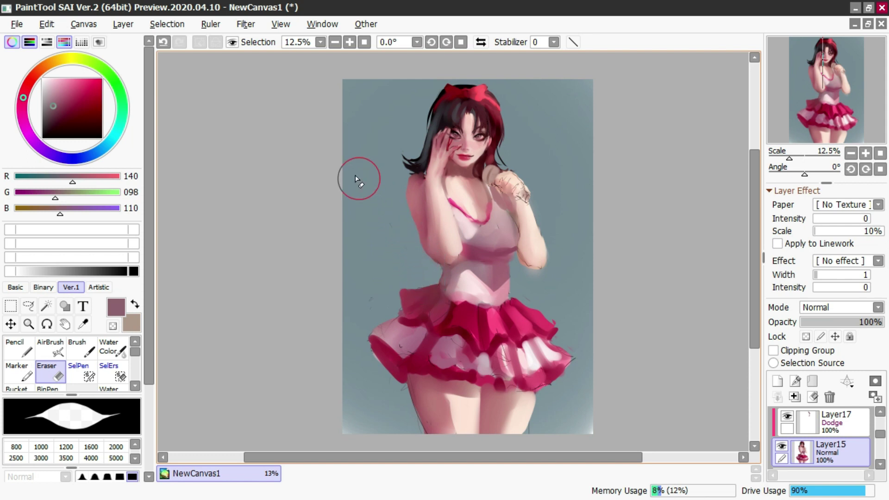
Step: Mirror the view and deepen the shading across the waist and under the bust with sampled mauve and dark pink
{"action": "left_click", "coordinate": [480, 42]}
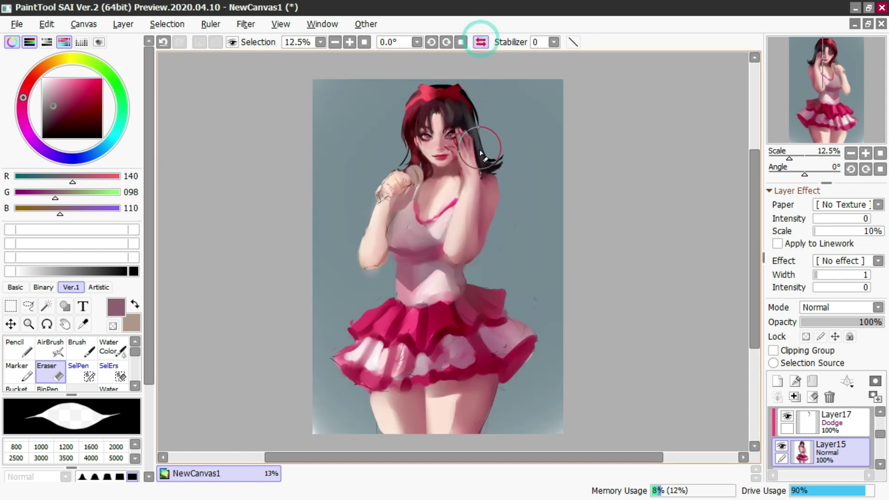
{"action": "key", "text": "n"}
{"action": "key", "text": "c"}
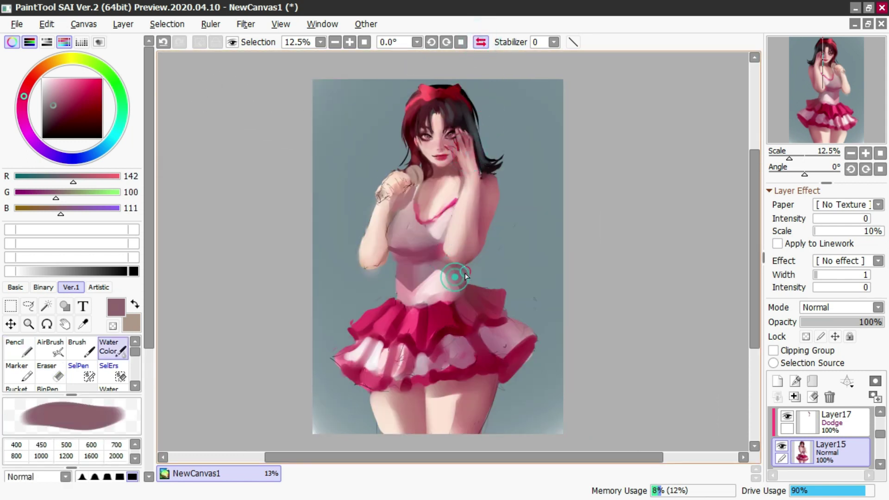
{"action": "mouse_move", "coordinate": [456, 285]}
{"action": "left_mouse_down"}
{"action": "mouse_move", "coordinate": [459, 267]}
{"action": "mouse_move", "coordinate": [411, 292]}
{"action": "left_mouse_up"}
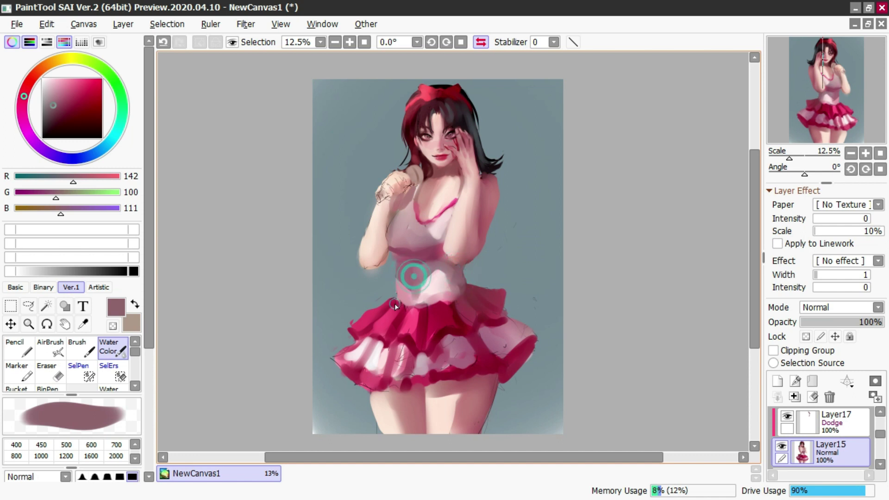
{"action": "left_click", "coordinate": [398, 251], "text": "alt"}
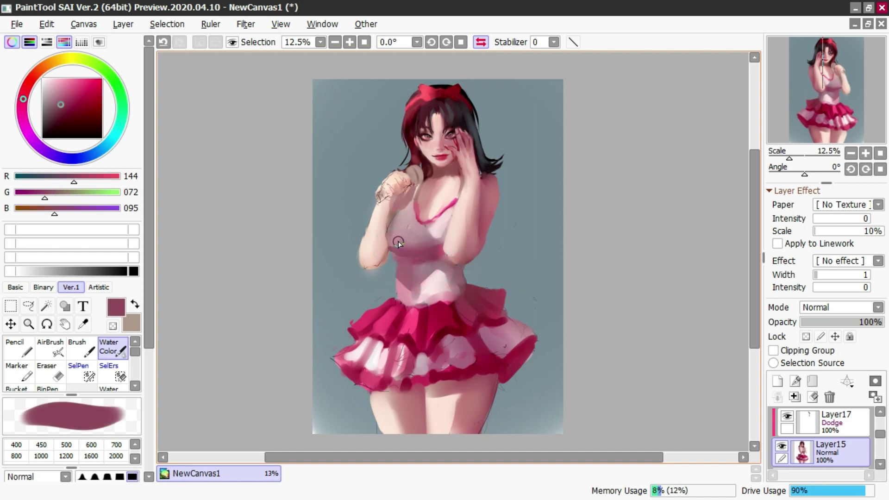
{"action": "mouse_move", "coordinate": [397, 246]}
{"action": "left_mouse_down"}
{"action": "mouse_move", "coordinate": [441, 249]}
{"action": "mouse_move", "coordinate": [402, 260]}
{"action": "left_mouse_up"}
Step: Shade the fingers of the microphone hand with Water Color in sampled brownish red and pale skin tones
{"action": "scroll", "coordinate": [390, 170], "scroll_direction": "up", "scroll_amount": 2}
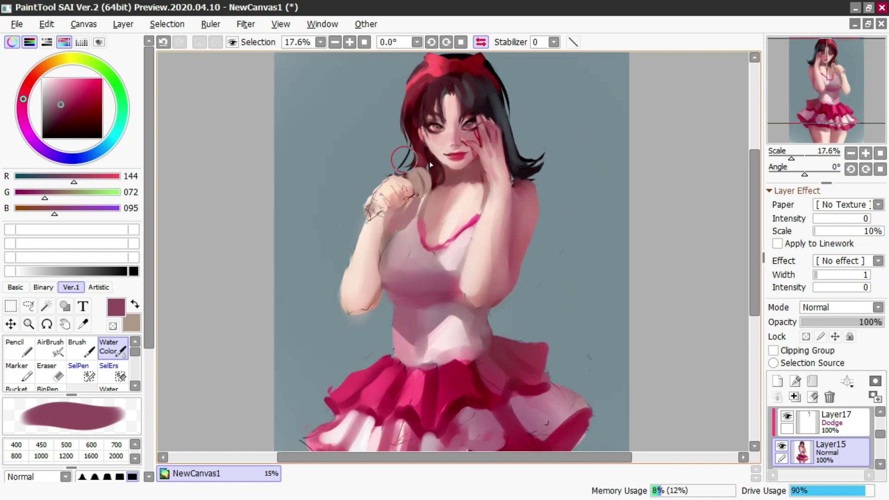
{"action": "left_click", "coordinate": [394, 196], "text": "alt"}
{"action": "left_click_drag", "start_coordinate": [395, 202], "coordinate": [410, 213]}
{"action": "left_click", "coordinate": [486, 187], "text": "alt"}
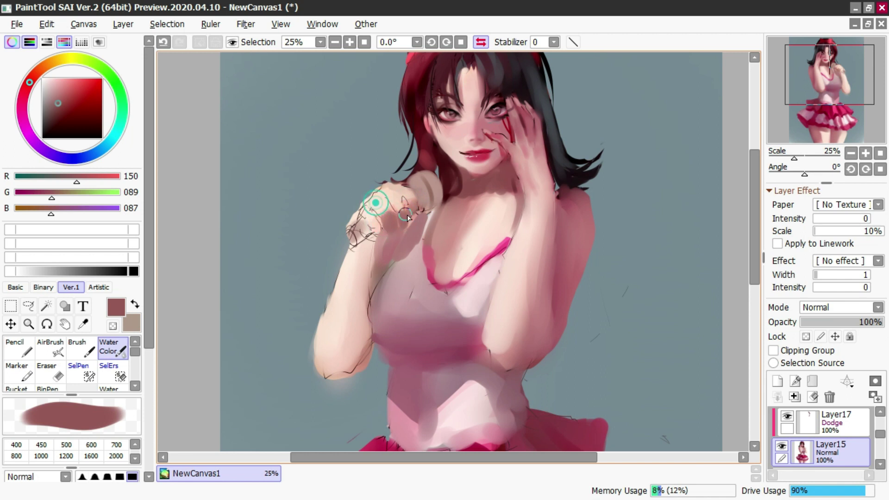
{"action": "left_click", "coordinate": [422, 216], "text": "alt"}
{"action": "key", "text": "["}
{"action": "mouse_move", "coordinate": [384, 197]}
{"action": "left_mouse_down"}
{"action": "mouse_move", "coordinate": [405, 201]}
{"action": "mouse_move", "coordinate": [390, 194]}
{"action": "mouse_move", "coordinate": [373, 212]}
{"action": "mouse_move", "coordinate": [378, 230]}
{"action": "left_mouse_up"}
{"action": "key", "text": "ctrl+z"}
{"action": "key", "text": "]"}
{"action": "left_click", "coordinate": [388, 222], "text": "alt"}
{"action": "left_click", "coordinate": [372, 215], "text": "alt"}
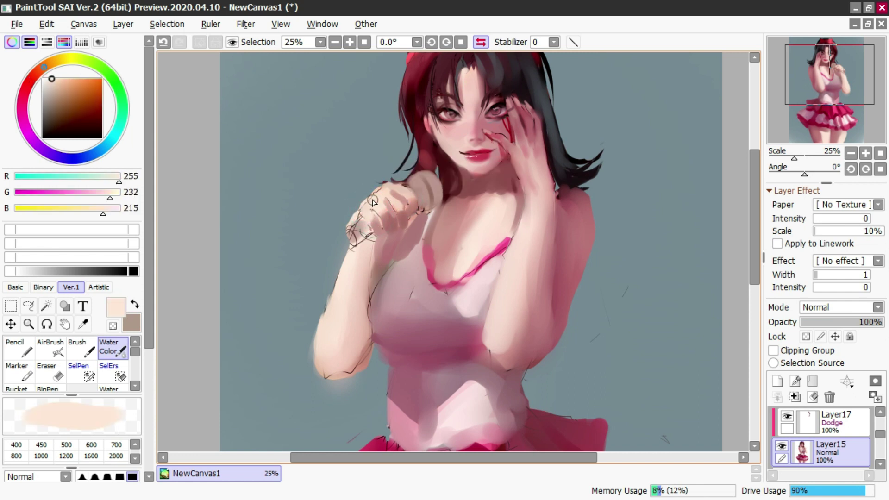
Step: Blend the knuckles of the microphone hand using a sampled dusty pink with Water Color and AirBrush
{"action": "key", "text": "e"}
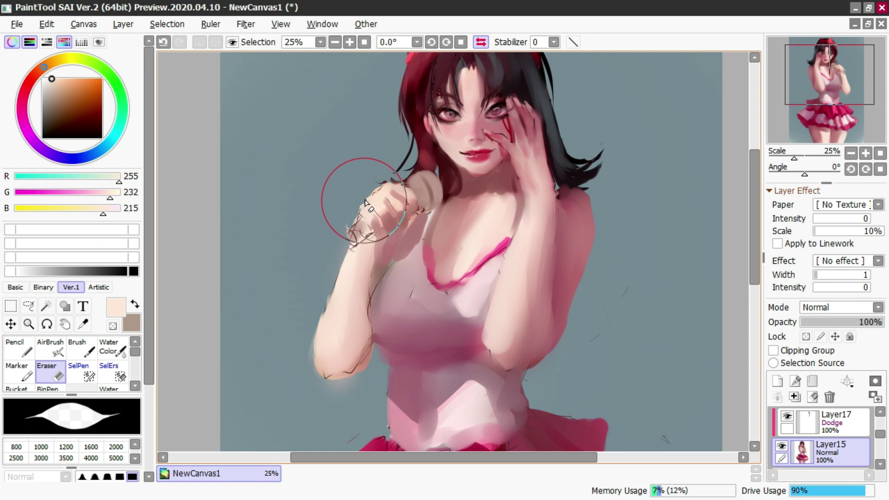
{"action": "key", "text": "c"}
{"action": "left_click", "coordinate": [464, 214], "text": "alt"}
{"action": "key", "text": "]"}
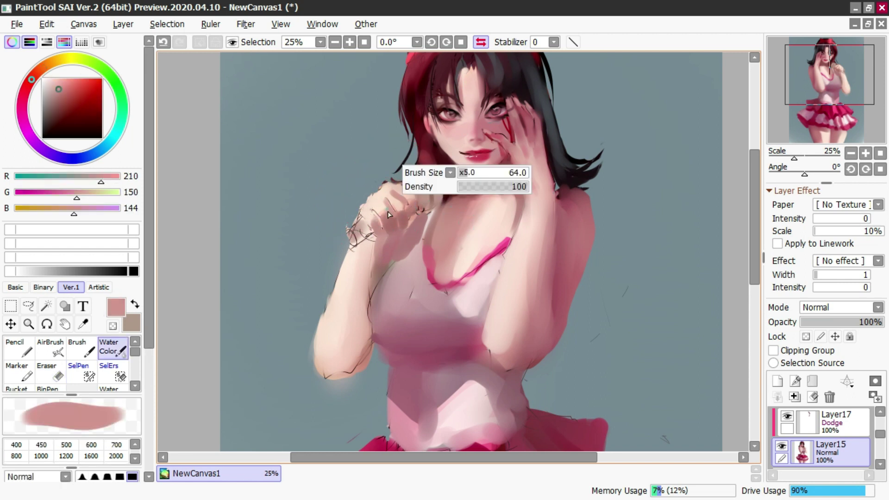
{"action": "key", "text": "a"}
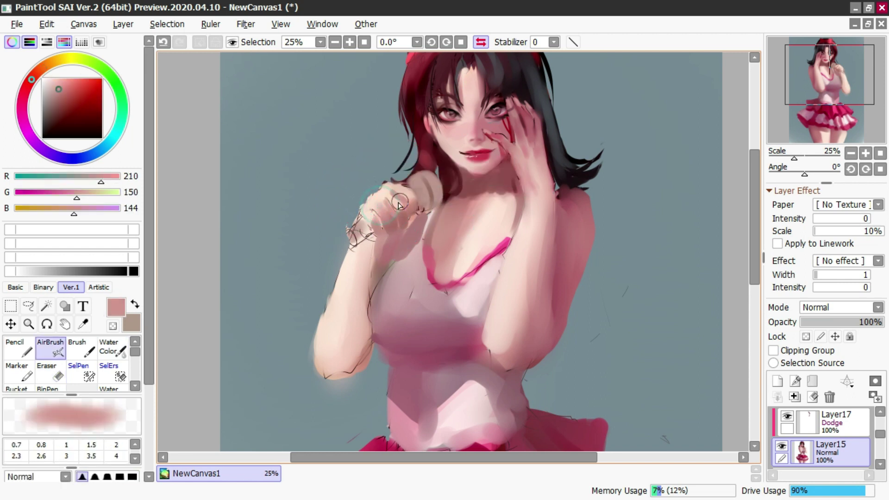
{"action": "key", "text": "c"}
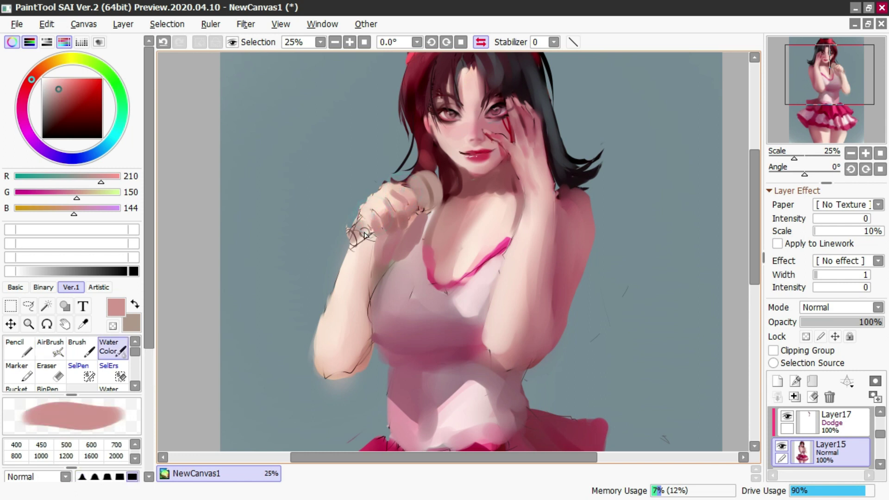
Step: Block in the microphone handle below the fist in grey-brown and sample skin tones for the adjoining wrist and fingers
{"action": "key", "text": "["}
{"action": "left_click", "coordinate": [425, 183], "text": "alt"}
{"action": "left_click_drag", "start_coordinate": [59, 96], "coordinate": [49, 106]}
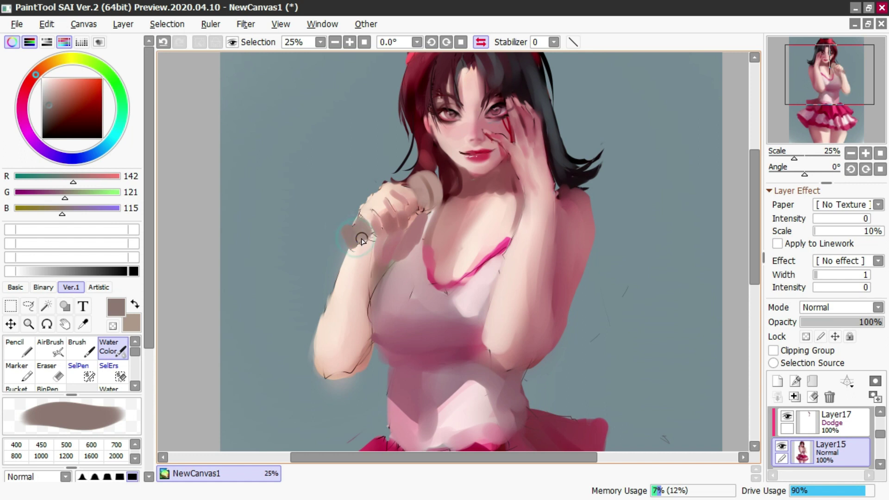
{"action": "left_click", "coordinate": [360, 253], "text": "alt"}
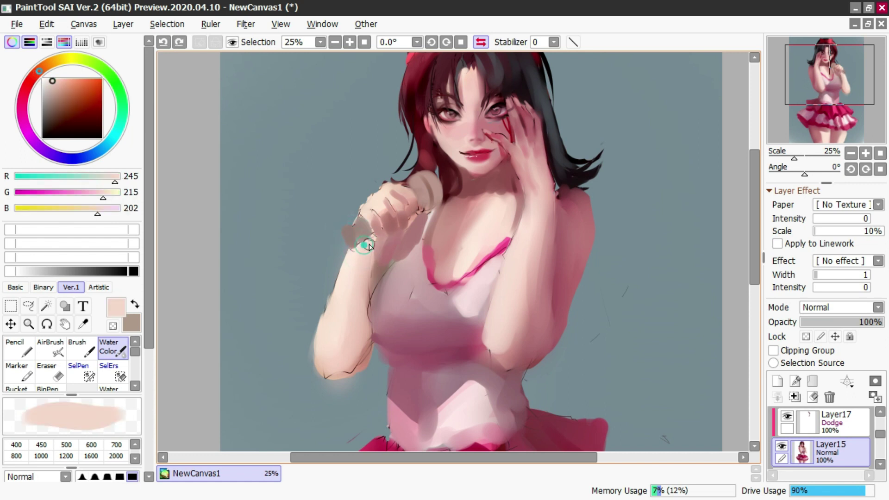
{"action": "left_click", "coordinate": [393, 227], "text": "alt"}
Step: Outline the lower edges of the gripping fingers with the Pencil in dark red and soften the lines with Water Color
{"action": "key", "text": "n"}
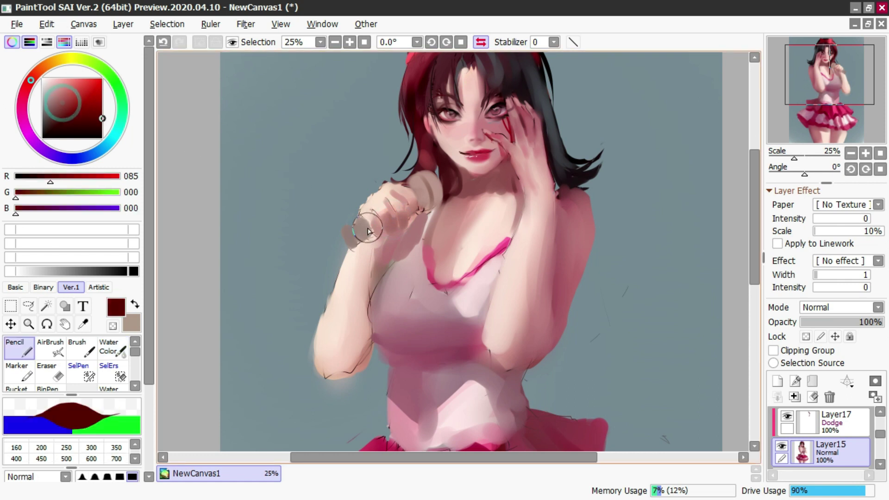
{"action": "left_click_drag", "start_coordinate": [382, 224], "coordinate": [387, 231]}
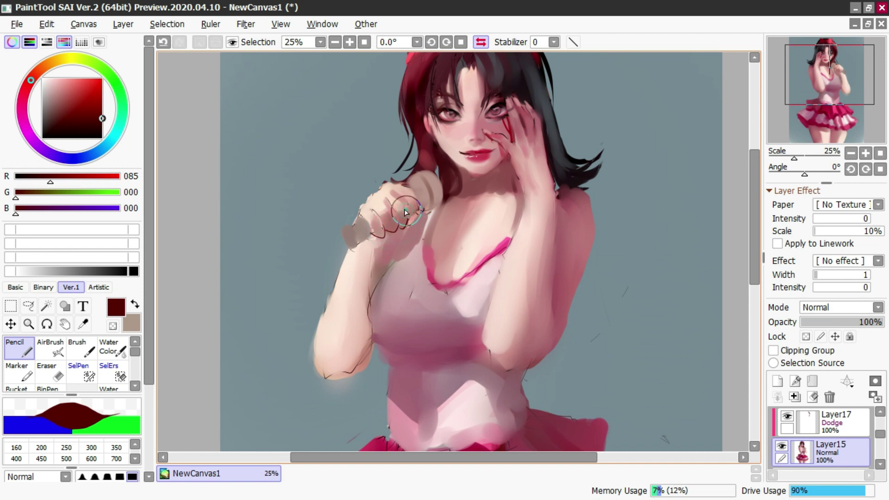
{"action": "key", "text": "c"}
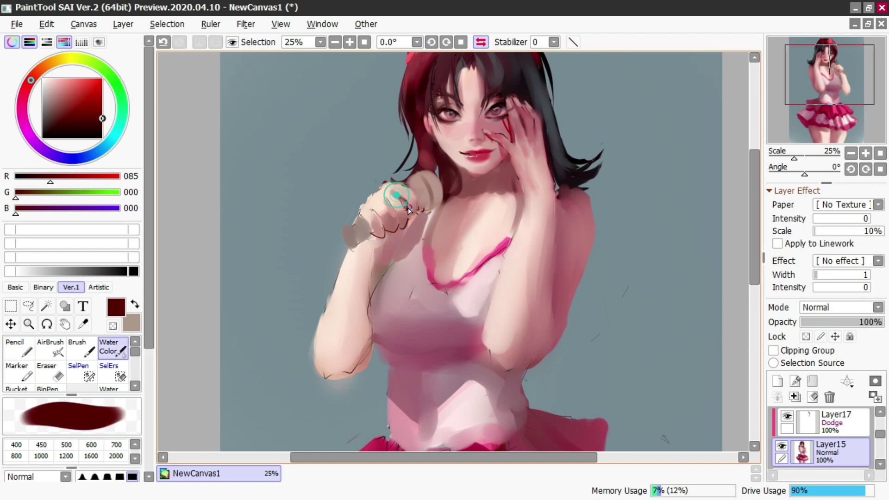
{"action": "key", "text": "n"}
{"action": "key", "text": "c"}
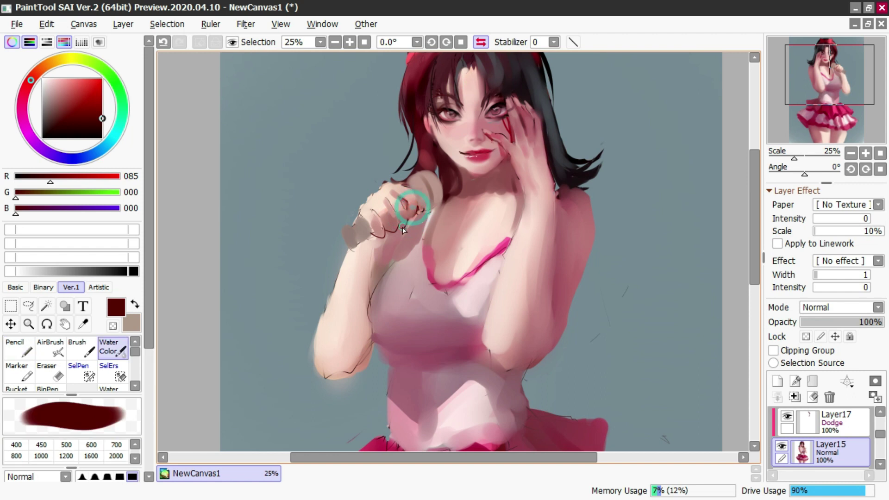
Step: Add dark red creases between the gripping fingers with Pencil and Water Color, and sample pale cream for the knuckles
{"action": "key", "text": "b"}
{"action": "left_click_drag", "start_coordinate": [386, 198], "coordinate": [397, 218]}
{"action": "key", "text": "ctrl+z"}
{"action": "key", "text": "n"}
{"action": "key", "text": "c"}
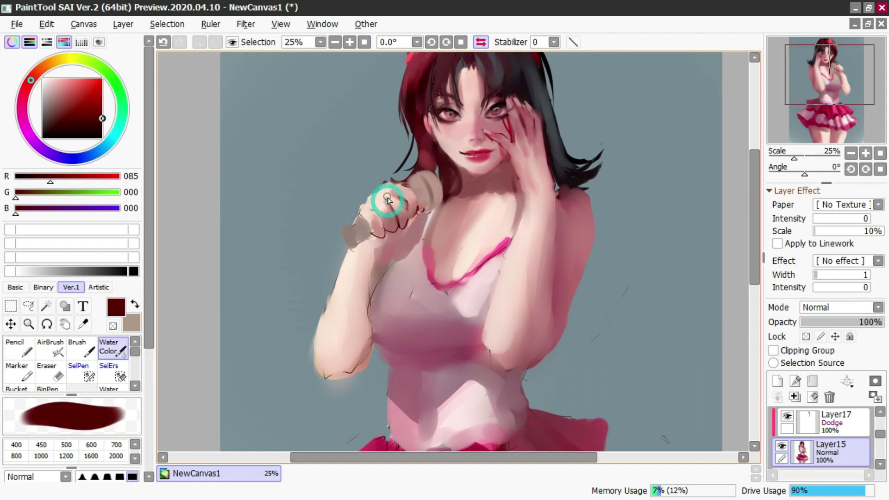
{"action": "key", "text": "n"}
{"action": "key", "text": "c"}
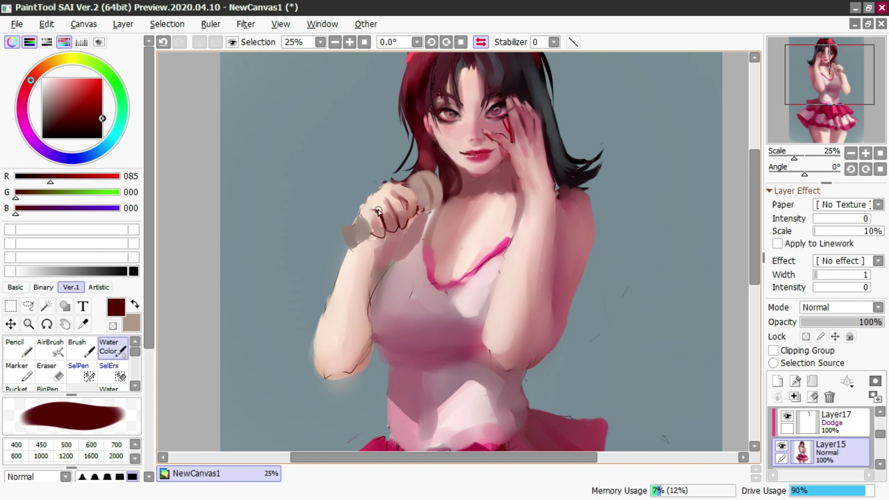
{"action": "left_click", "coordinate": [374, 205], "text": "alt"}
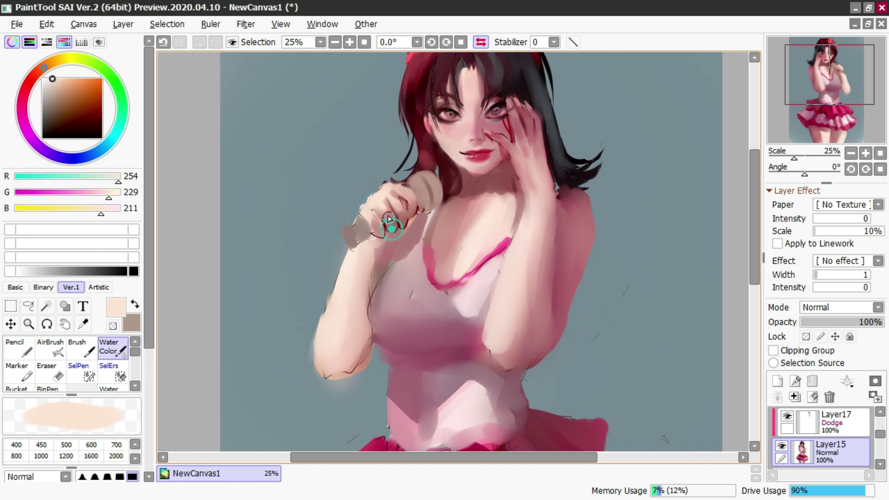
Step: Unmirror the view and airbrush dark red shadows into the finger gaps of the microphone hand, undoing unwanted strokes
{"action": "left_click", "coordinate": [481, 42]}
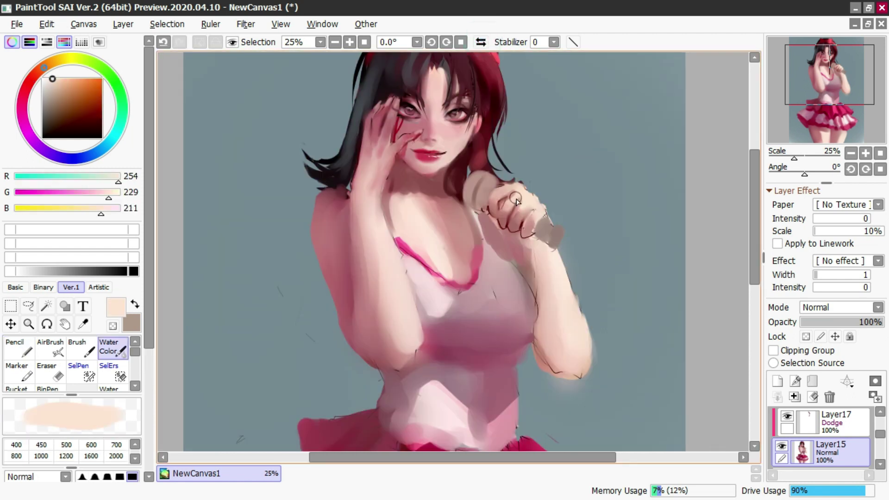
{"action": "left_click", "coordinate": [525, 233], "text": "alt"}
{"action": "key", "text": "v"}
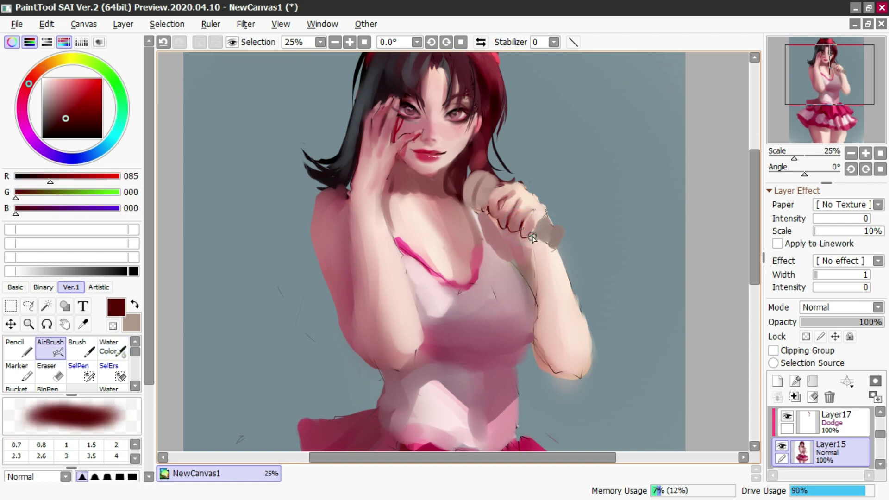
{"action": "key", "text": "ctrl+z"}
{"action": "left_click_drag", "start_coordinate": [537, 231], "coordinate": [530, 230]}
{"action": "left_click_drag", "start_coordinate": [511, 196], "coordinate": [503, 202]}
{"action": "key", "text": "ctrl+z"}
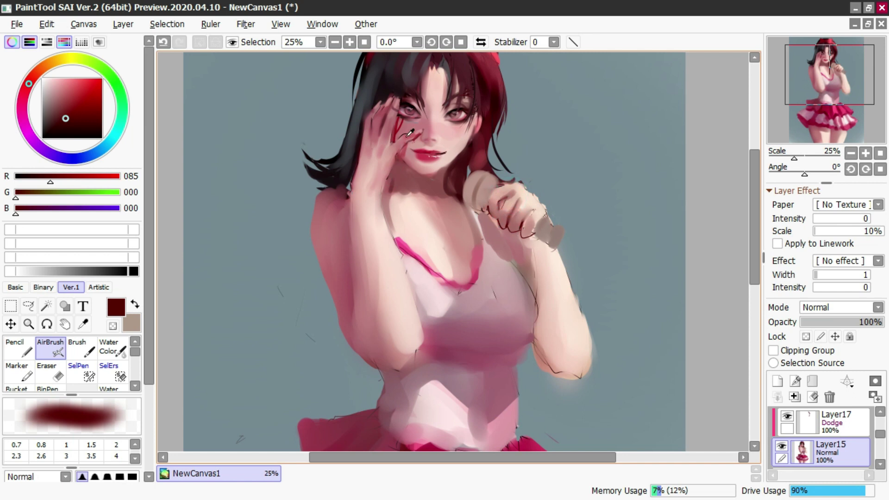
Step: Airbrush a sampled crimson tint over the back of the microphone hand, undoing unwanted strokes
{"action": "left_click", "coordinate": [414, 151], "text": "alt"}
{"action": "key", "text": "ctrl+z"}
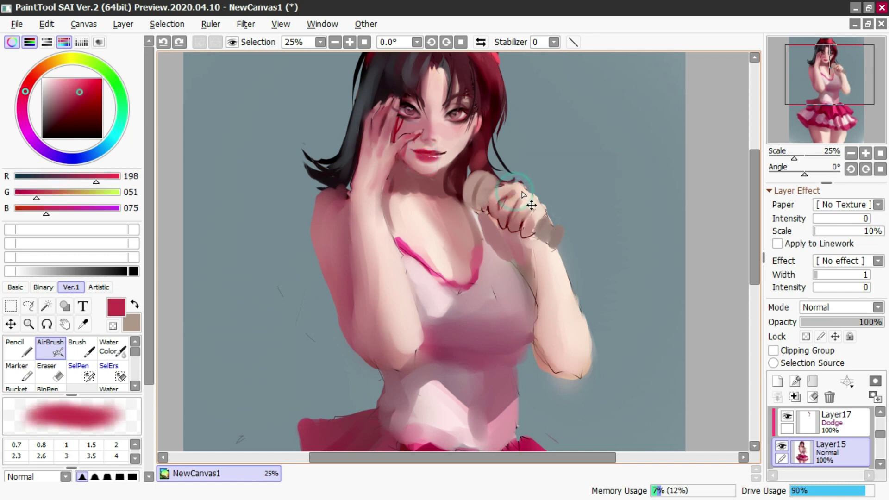
{"action": "mouse_move", "coordinate": [531, 198]}
{"action": "left_mouse_down"}
{"action": "mouse_move", "coordinate": [540, 217]}
{"action": "mouse_move", "coordinate": [533, 199]}
{"action": "left_mouse_up"}
{"action": "key", "text": "ctrl+z"}
{"action": "key", "text": "ctrl+z"}
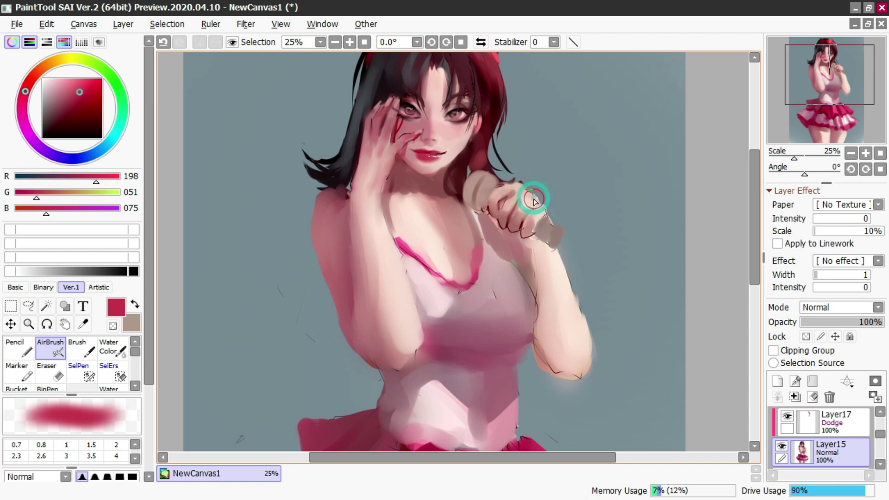
Step: Touch up the finger creases and microphone head with Water Color in sampled dark red and muted beige-pink
{"action": "key", "text": "c"}
{"action": "left_click", "coordinate": [506, 230], "text": "alt"}
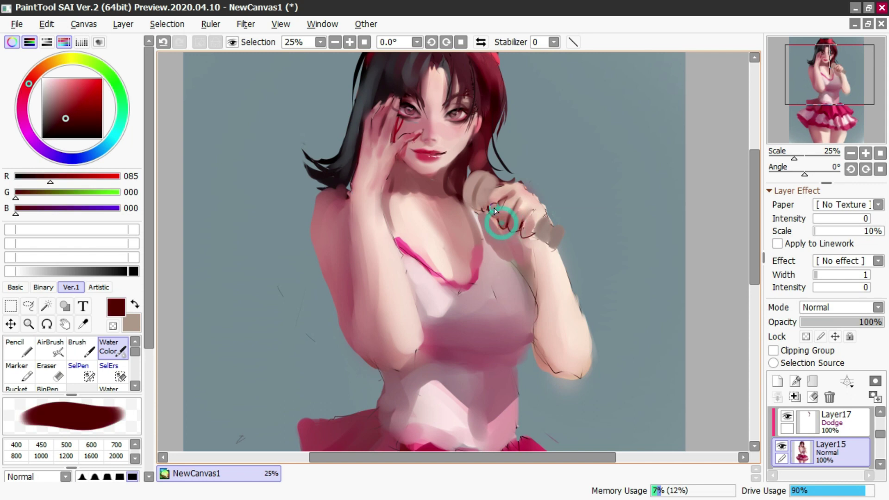
{"action": "left_click", "coordinate": [479, 193], "text": "alt"}
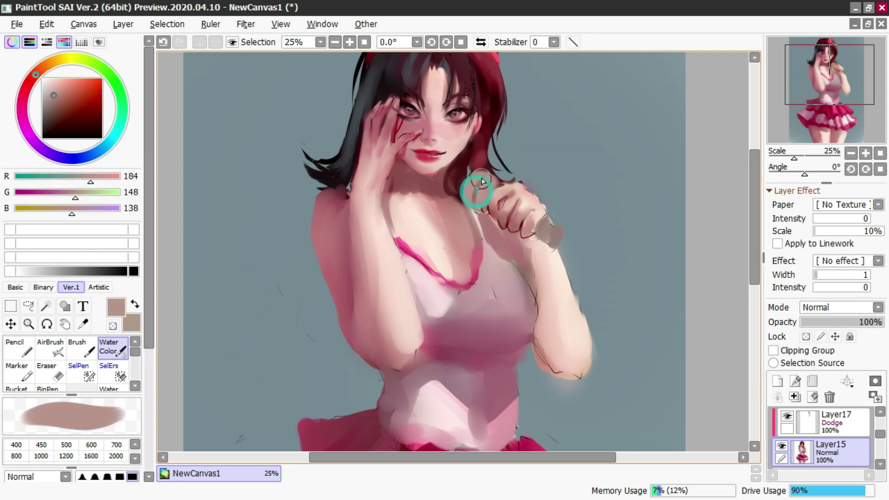
{"action": "left_click", "coordinate": [491, 165], "text": "alt"}
Step: Try brush strokes across the microphone head, switch to Layer8 and sample a reddish brown beside the fingers
{"action": "key", "text": "b"}
{"action": "left_click_drag", "start_coordinate": [485, 204], "coordinate": [485, 211]}
{"action": "key", "text": "ctrl+z"}
{"action": "left_click_drag", "start_coordinate": [497, 172], "coordinate": [482, 209]}
{"action": "key", "text": "ctrl+z"}
{"action": "key", "text": "ctrl+z"}
{"action": "left_click", "coordinate": [484, 200], "text": "ctrl+shift"}
{"action": "left_click_drag", "start_coordinate": [500, 174], "coordinate": [482, 208]}
{"action": "key", "text": "ctrl+z"}
{"action": "left_click_drag", "start_coordinate": [504, 165], "coordinate": [480, 202]}
{"action": "left_click", "coordinate": [485, 206], "text": "alt"}
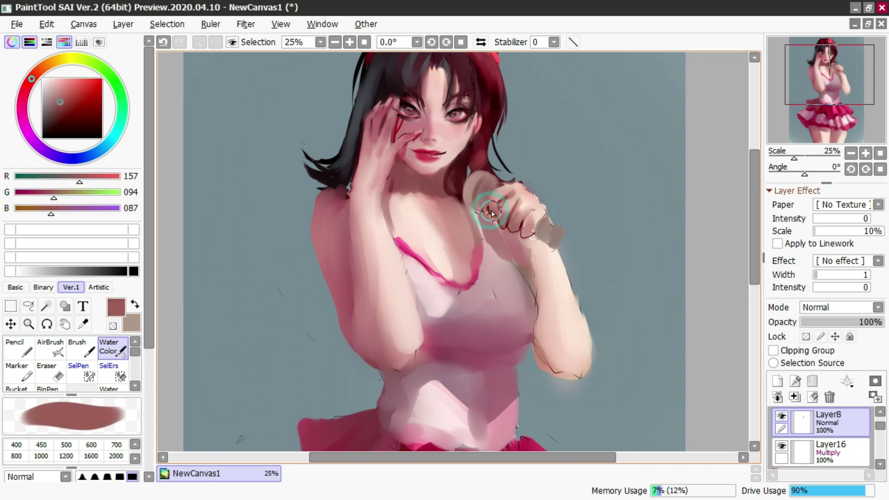
Step: Rework the fingertip against the microphone head with the Pencil in repeatedly sampled pinks, undoing unwanted strokes
{"action": "key", "text": "n"}
{"action": "left_click", "coordinate": [485, 207], "text": "alt"}
{"action": "mouse_move", "coordinate": [489, 213]}
{"action": "left_mouse_down"}
{"action": "mouse_move", "coordinate": [506, 227]}
{"action": "mouse_move", "coordinate": [482, 211]}
{"action": "left_mouse_up"}
{"action": "key", "text": "ctrl+z"}
{"action": "left_click", "coordinate": [490, 212], "text": "alt"}
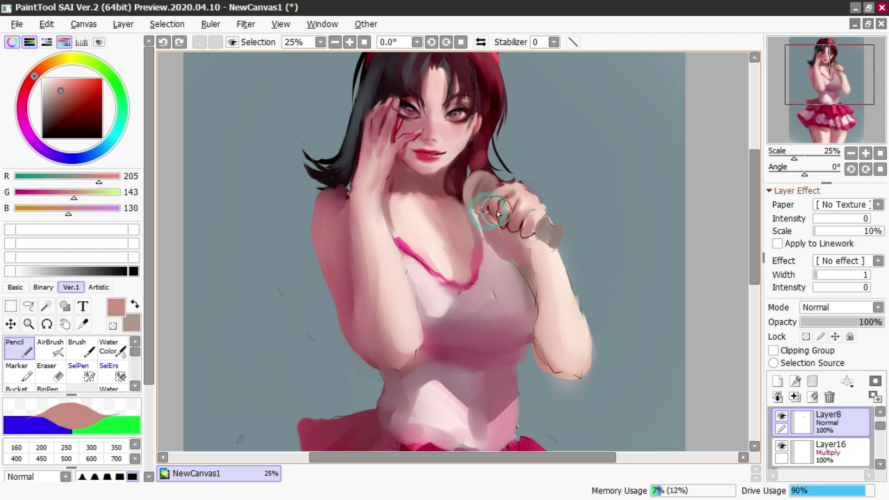
{"action": "left_click", "coordinate": [488, 210], "text": "alt"}
{"action": "mouse_move", "coordinate": [485, 212]}
{"action": "left_mouse_down"}
{"action": "mouse_move", "coordinate": [507, 237]}
{"action": "mouse_move", "coordinate": [499, 228]}
{"action": "left_mouse_up"}
{"action": "key", "text": "ctrl+z"}
{"action": "left_click", "coordinate": [488, 210], "text": "alt"}
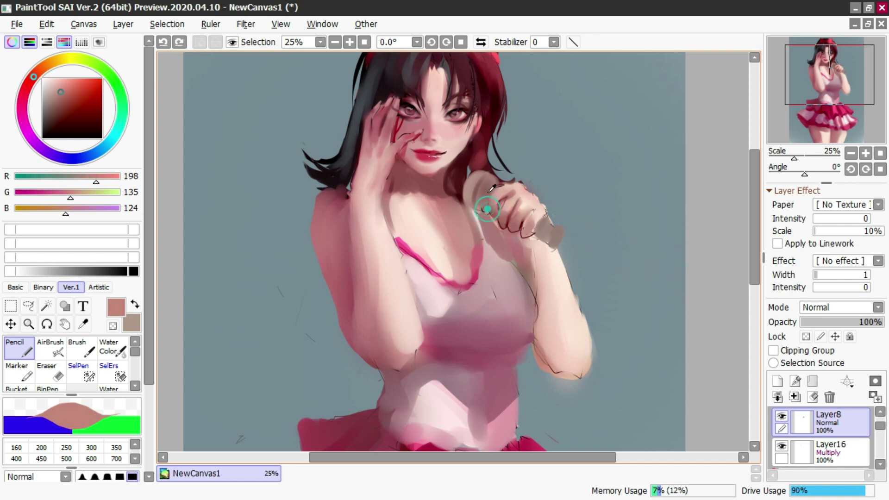
{"action": "left_click", "coordinate": [487, 208], "text": "alt"}
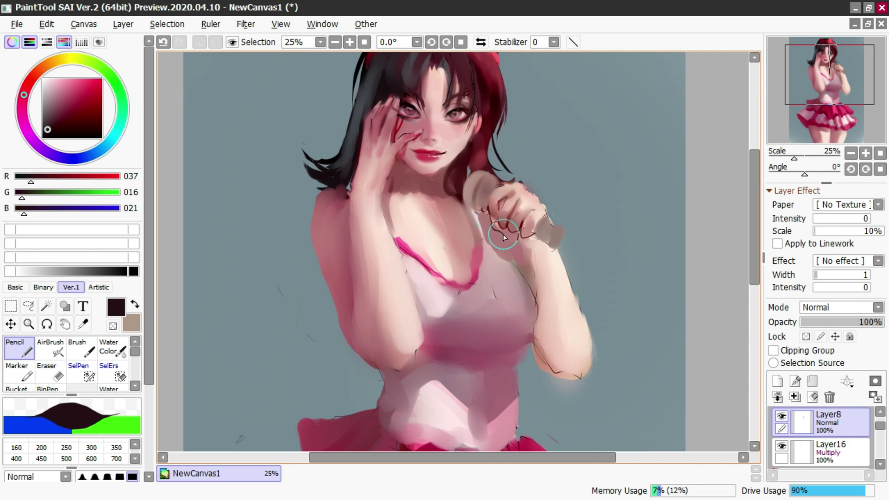
Step: Blend the shadow beneath the gripping fingers with Water Color in near-black and a sampled dusty red
{"action": "key", "text": "c"}
{"action": "left_click_drag", "start_coordinate": [498, 227], "coordinate": [503, 232]}
{"action": "left_click", "coordinate": [496, 221], "text": "alt"}
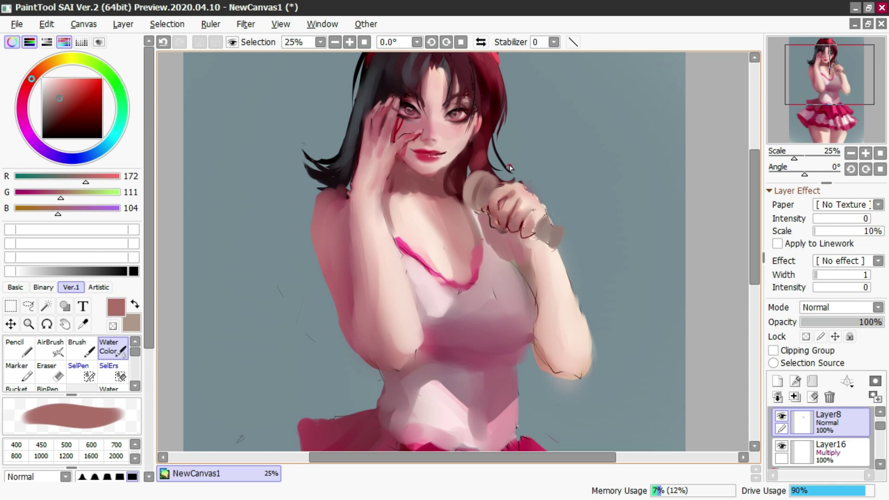
Step: Mirror the view and rework the edge of the little finger beside the microphone handle with sampled skin and dark red
{"action": "left_click", "coordinate": [481, 42]}
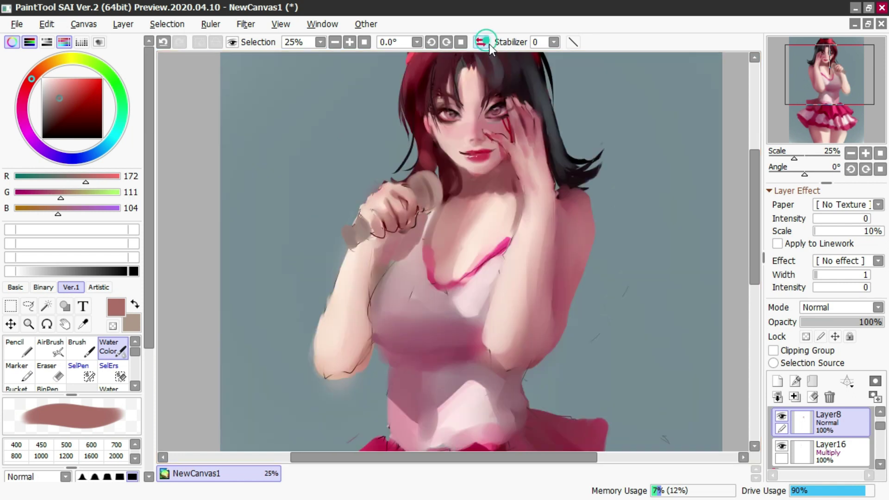
{"action": "left_click", "coordinate": [369, 221], "text": "alt"}
{"action": "key", "text": "ctrl+z"}
{"action": "left_click_drag", "start_coordinate": [365, 226], "coordinate": [373, 237]}
{"action": "key", "text": "ctrl+z"}
{"action": "left_click", "coordinate": [387, 239], "text": "alt"}
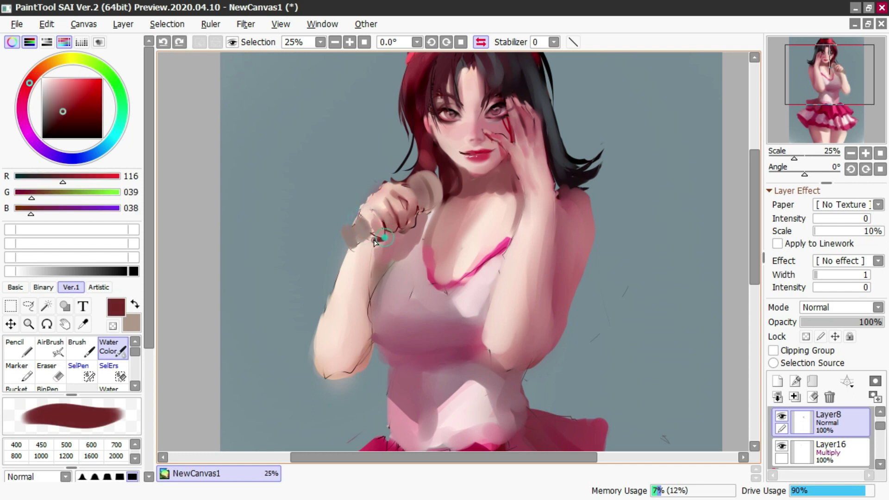
{"action": "left_click", "coordinate": [369, 237], "text": "alt"}
Step: Repaint the middle knuckles of the microphone hand with Water Color in sampled pink skin tones
{"action": "left_click_drag", "start_coordinate": [385, 212], "coordinate": [385, 198]}
{"action": "left_click", "coordinate": [382, 210], "text": "alt"}
{"action": "left_click", "coordinate": [391, 222], "text": "alt"}
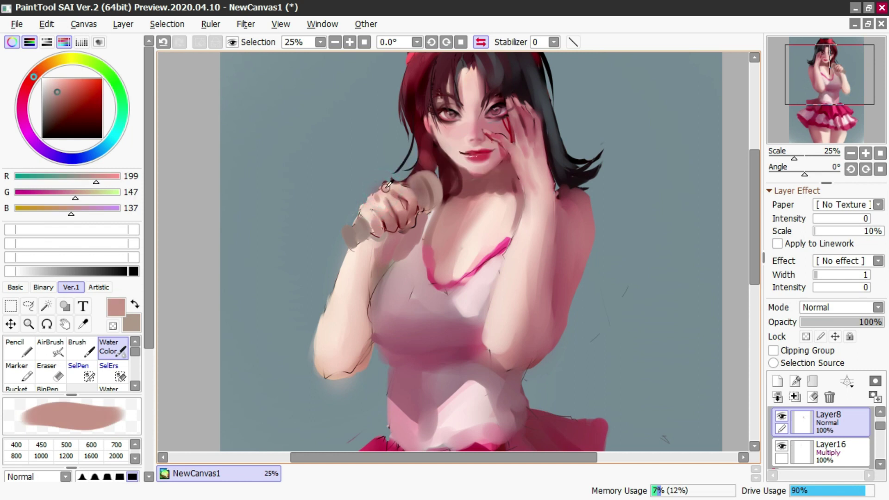
Step: Highlight the upper knuckles of the microphone hand in sampled pale cream with a smaller Water Color brush and the Pencil
{"action": "left_click", "coordinate": [387, 189], "text": "alt"}
{"action": "left_click", "coordinate": [383, 198], "text": "alt"}
{"action": "mouse_move", "coordinate": [388, 195]}
{"action": "left_mouse_down"}
{"action": "mouse_move", "coordinate": [367, 212]}
{"action": "mouse_move", "coordinate": [393, 188]}
{"action": "left_mouse_up"}
{"action": "key", "text": "ctrl+z"}
{"action": "key", "text": "["}
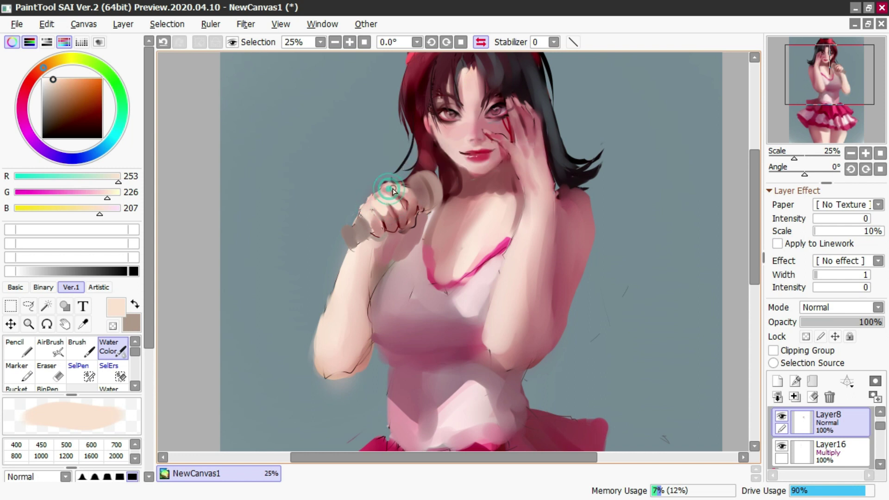
{"action": "key", "text": "ctrl+z"}
{"action": "key", "text": "n"}
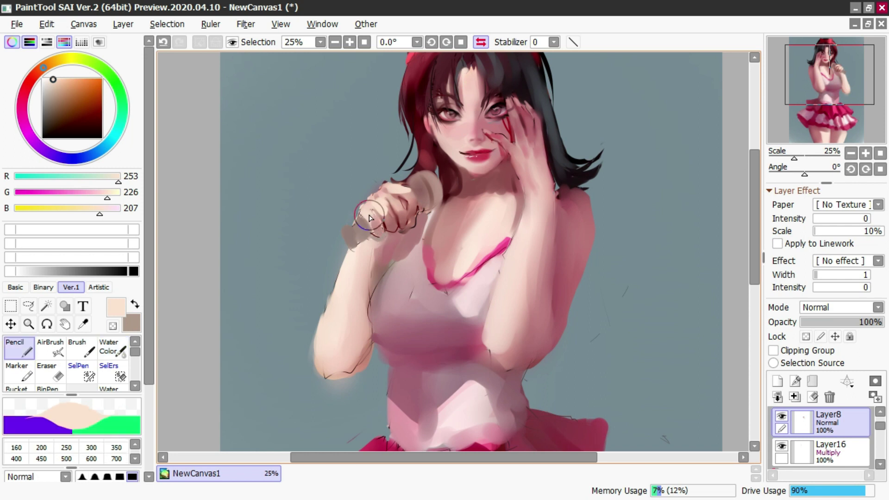
Step: Unmirror the view and redraw the little finger's outline beside the microphone handle with the Pencil in sampled dark red
{"action": "left_click", "coordinate": [384, 221], "text": "alt"}
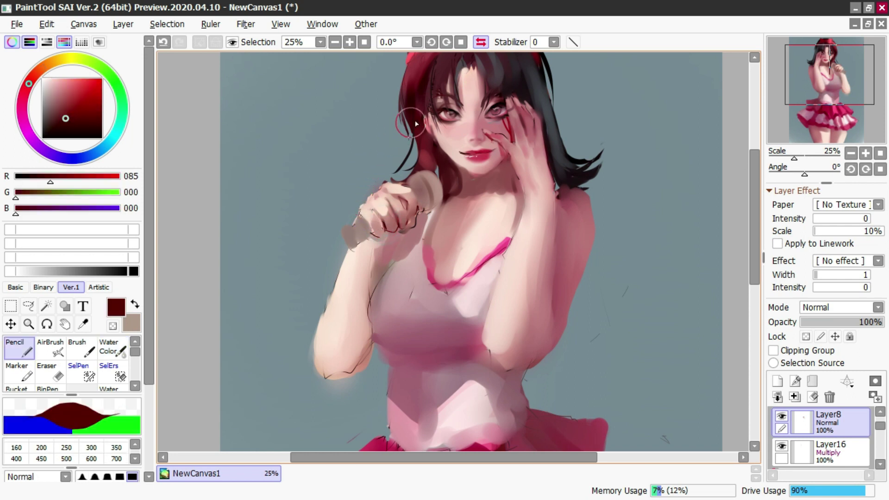
{"action": "left_click", "coordinate": [480, 41]}
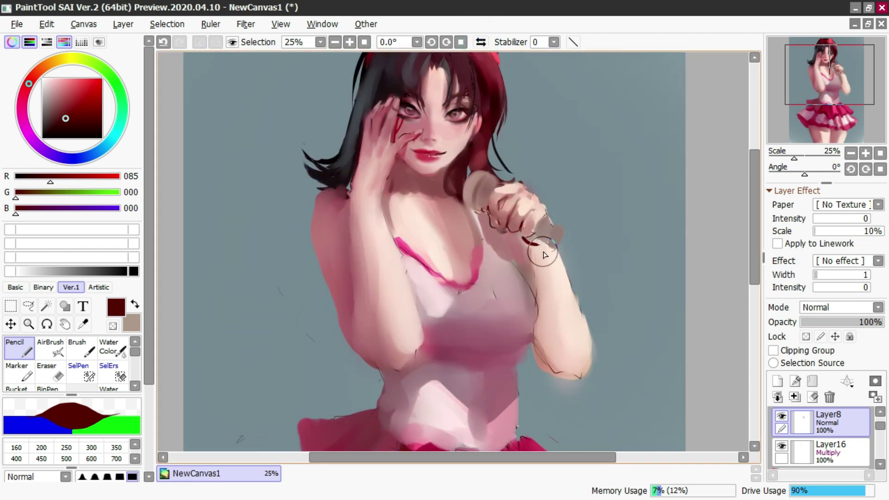
{"action": "left_click_drag", "start_coordinate": [532, 230], "coordinate": [519, 199]}
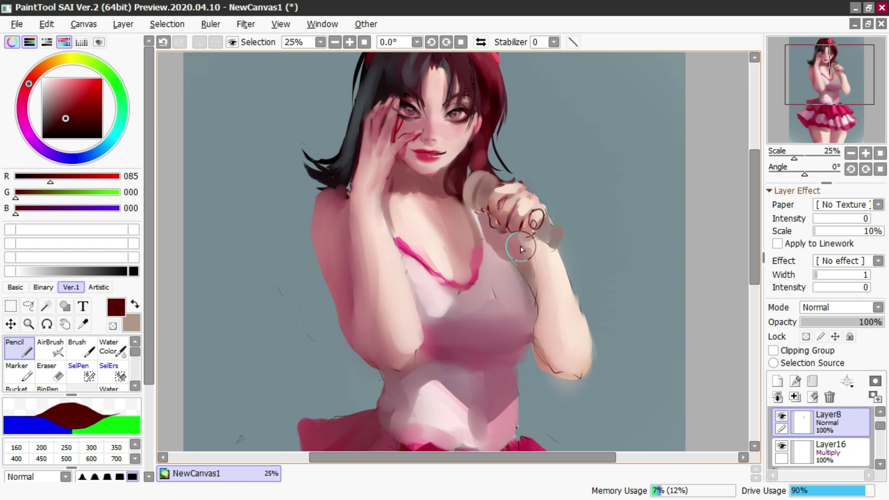
Step: Blend the little finger's tip and the handle edge below it with Water Color in sampled skin tones and grey-brown
{"action": "key", "text": "c"}
{"action": "left_click_drag", "start_coordinate": [531, 228], "coordinate": [534, 221]}
{"action": "right_click", "coordinate": [535, 221]}
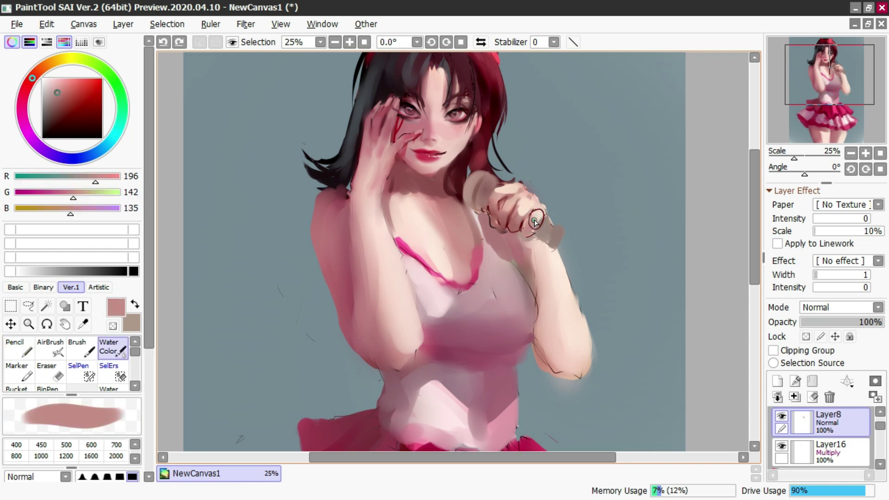
{"action": "left_click", "coordinate": [539, 215], "text": "alt"}
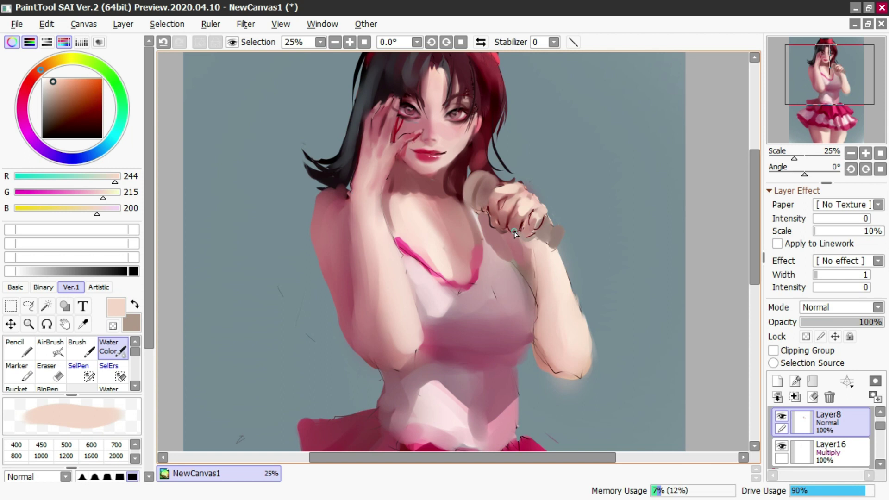
{"action": "left_click", "coordinate": [537, 238], "text": "alt"}
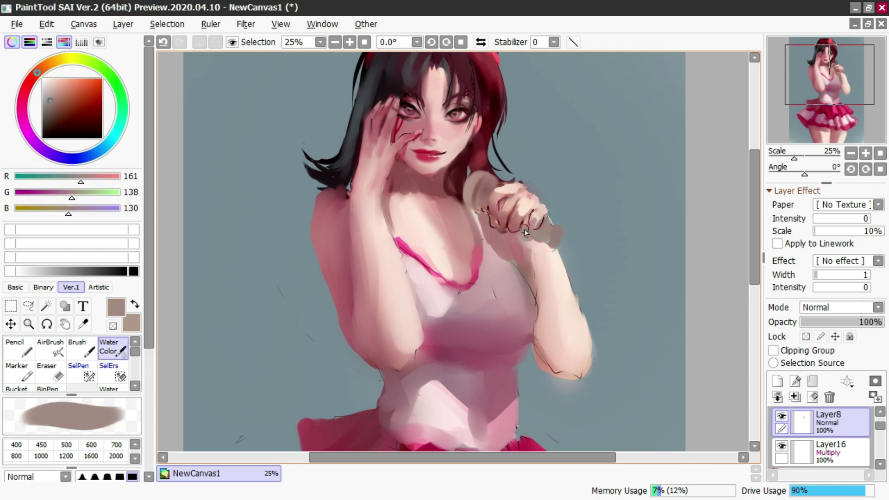
{"action": "left_click", "coordinate": [528, 227], "text": "alt"}
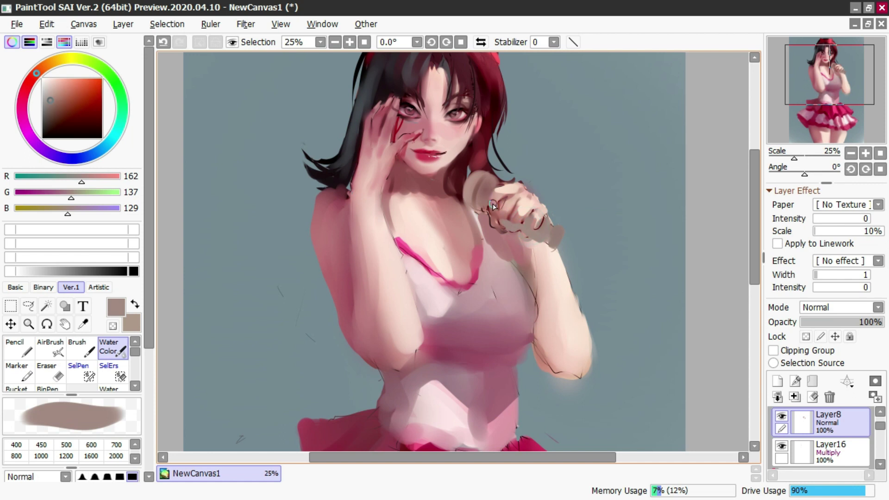
Step: Rework the gaps between the index and middle fingers with Water Color in sampled dusty reds and pale peach
{"action": "left_click", "coordinate": [494, 208], "text": "alt"}
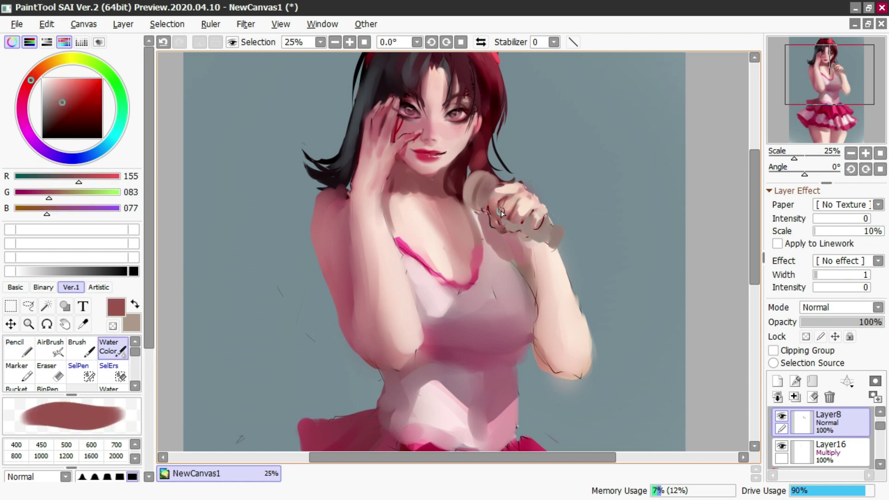
{"action": "left_click", "coordinate": [502, 214], "text": "alt"}
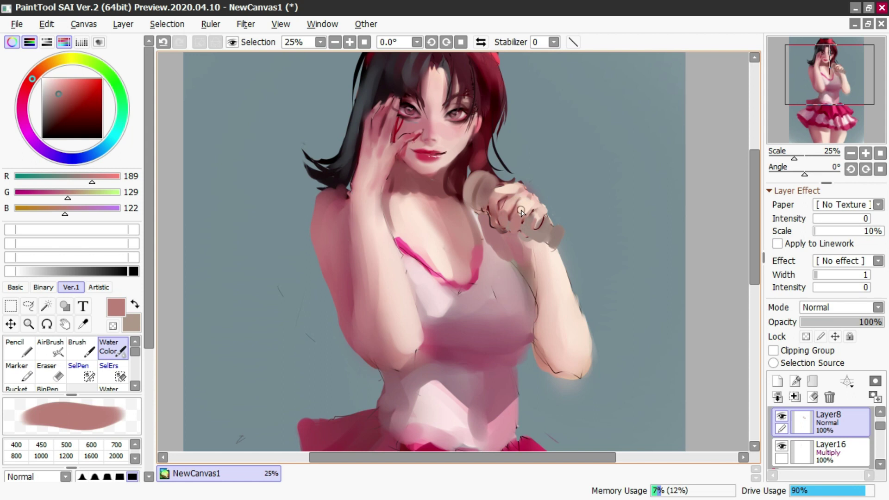
{"action": "left_click", "coordinate": [520, 192], "text": "alt"}
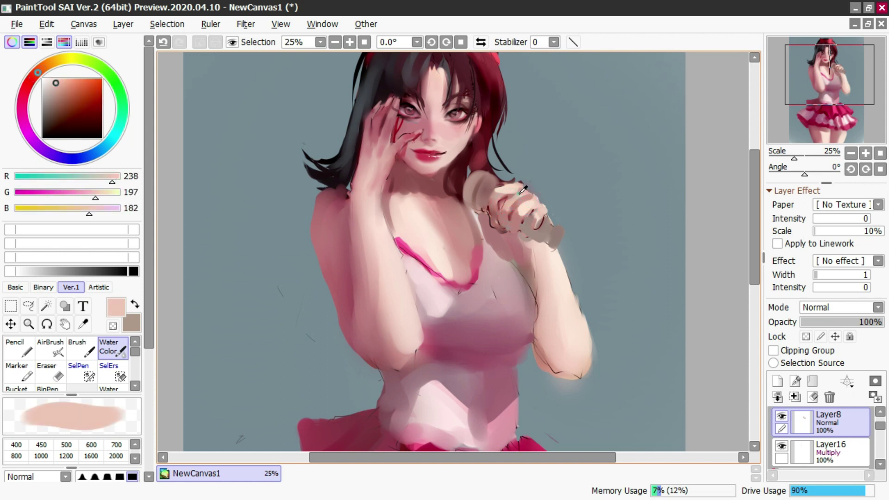
{"action": "left_click", "coordinate": [518, 221], "text": "alt"}
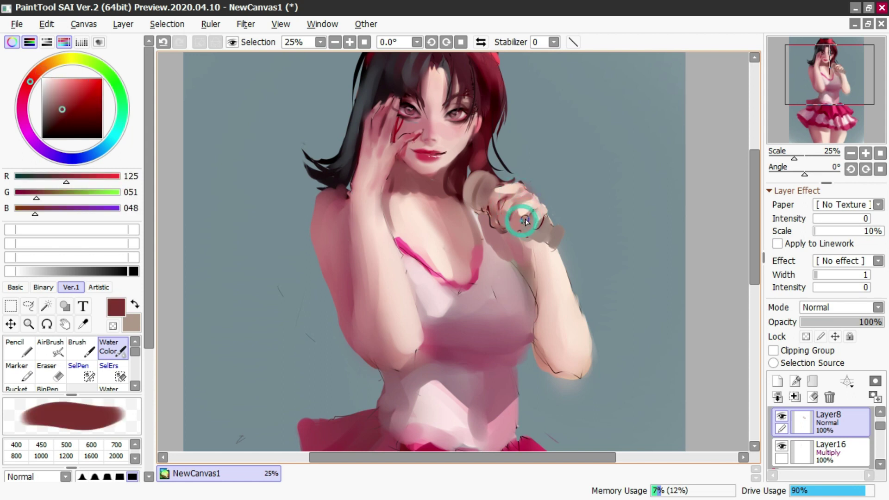
Step: Sharpen the knuckles and finger separations of the microphone hand with the Pencil in sampled pink skin and dark red
{"action": "key", "text": "n"}
{"action": "left_click", "coordinate": [528, 212], "text": "alt"}
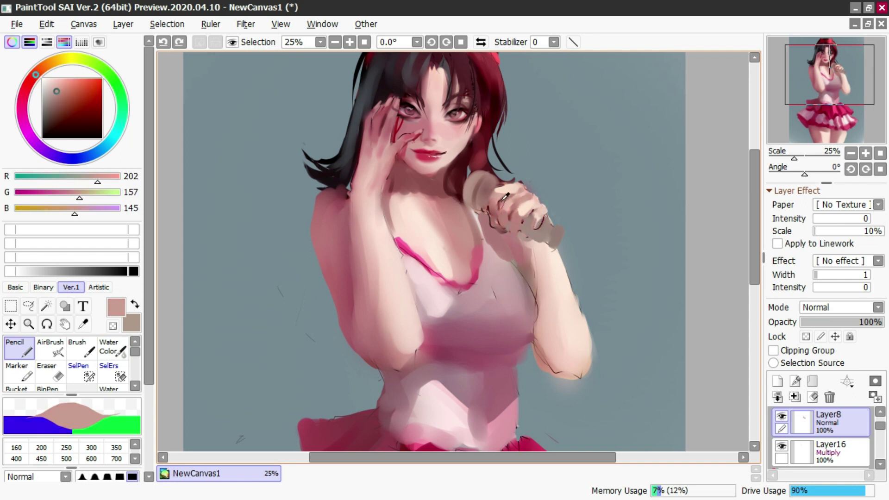
{"action": "left_click", "coordinate": [526, 202], "text": "alt"}
{"action": "left_click", "coordinate": [504, 202], "text": "alt"}
{"action": "left_click", "coordinate": [504, 198], "text": "alt"}
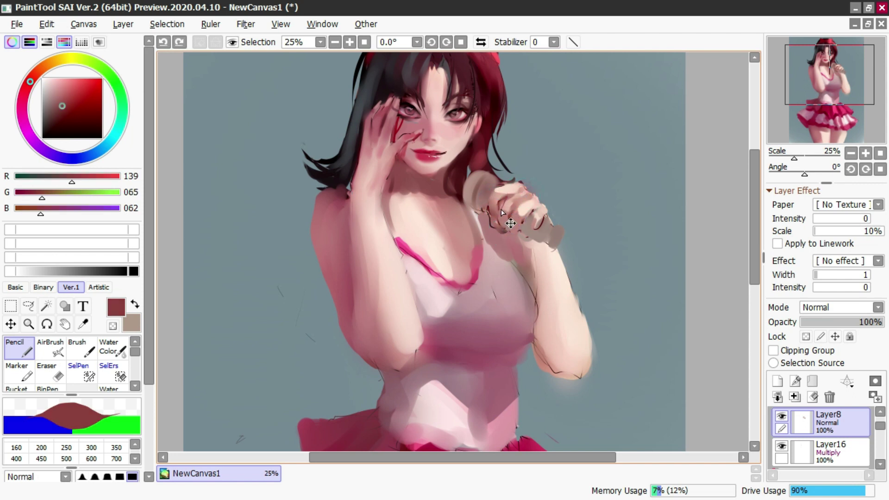
{"action": "left_click_drag", "start_coordinate": [509, 197], "coordinate": [507, 229]}
{"action": "key", "text": "ctrl+z"}
{"action": "mouse_move", "coordinate": [522, 191]}
{"action": "left_mouse_down"}
{"action": "mouse_move", "coordinate": [505, 195]}
{"action": "mouse_move", "coordinate": [536, 196]}
{"action": "mouse_move", "coordinate": [544, 210]}
{"action": "mouse_move", "coordinate": [528, 235]}
{"action": "mouse_move", "coordinate": [533, 211]}
{"action": "mouse_move", "coordinate": [542, 219]}
{"action": "left_mouse_up"}
{"action": "key", "text": "ctrl+z"}
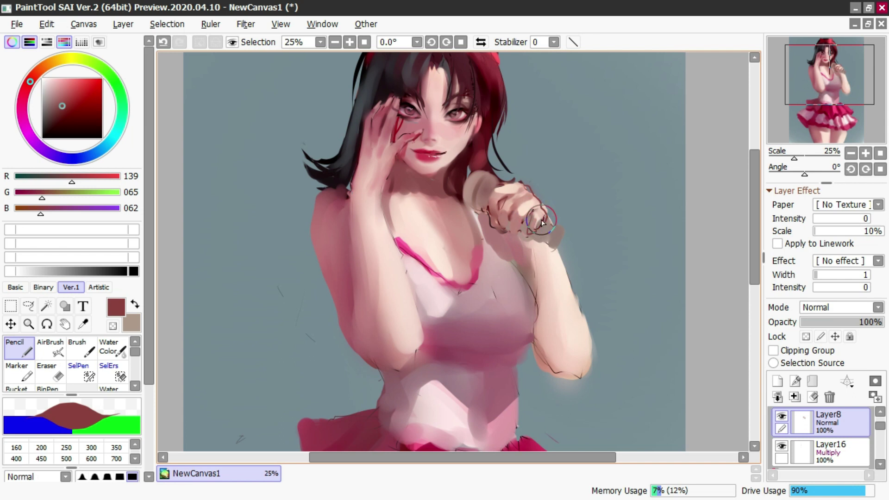
Step: Mirror the view and try highlighting the fingers of the microphone hand with Water Color in sampled pale cream
{"action": "left_click", "coordinate": [480, 43]}
{"action": "key", "text": "c"}
{"action": "right_click", "coordinate": [376, 213]}
{"action": "left_click_drag", "start_coordinate": [380, 206], "coordinate": [383, 211]}
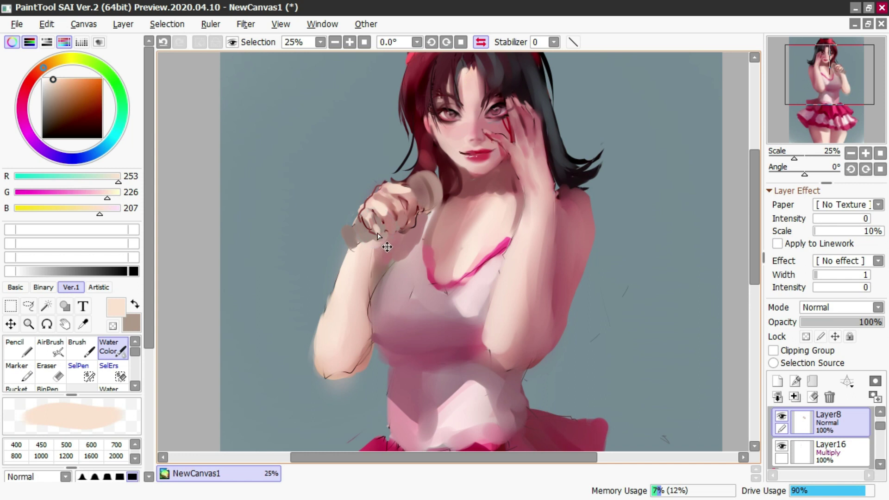
{"action": "key", "text": "ctrl+z"}
{"action": "mouse_move", "coordinate": [370, 220]}
{"action": "left_mouse_down"}
{"action": "mouse_move", "coordinate": [380, 235]}
{"action": "mouse_move", "coordinate": [395, 232]}
{"action": "mouse_move", "coordinate": [413, 214]}
{"action": "mouse_move", "coordinate": [368, 223]}
{"action": "mouse_move", "coordinate": [376, 240]}
{"action": "mouse_move", "coordinate": [404, 212]}
{"action": "mouse_move", "coordinate": [377, 189]}
{"action": "left_mouse_up"}
{"action": "key", "text": "ctrl+z"}
{"action": "key", "text": "ctrl+z"}
Step: Soften the fingers and fingertips of the microphone hand with the AirBrush in sampled pale peach
{"action": "key", "text": "b"}
{"action": "right_click", "coordinate": [360, 215]}
{"action": "key", "text": "ctrl+z"}
{"action": "right_click", "coordinate": [369, 219]}
{"action": "key", "text": "ctrl+z"}
{"action": "right_click", "coordinate": [385, 219]}
{"action": "left_click", "coordinate": [397, 209], "text": "alt"}
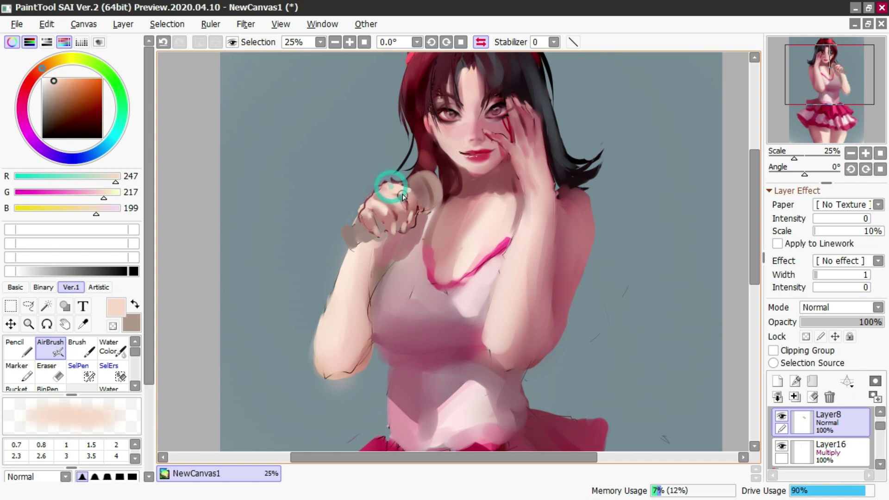
Step: Unmirror the view and paint over the stray dark lines below the microphone head with size 54 Water Color in sampled dusty pink
{"action": "key", "text": "h"}
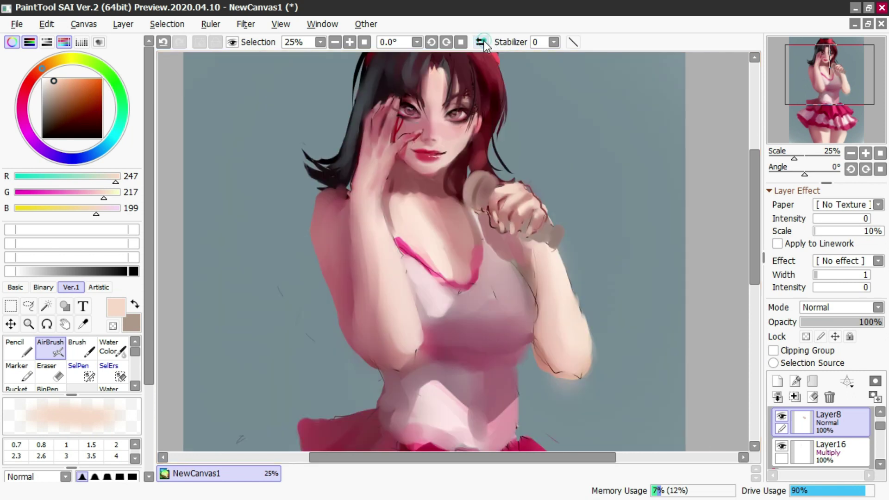
{"action": "key", "text": "c"}
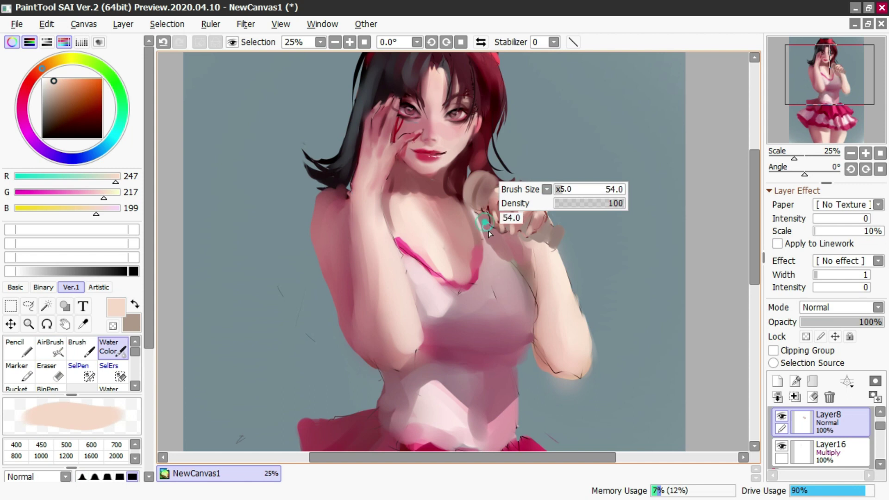
{"action": "left_click", "coordinate": [482, 215], "text": "alt"}
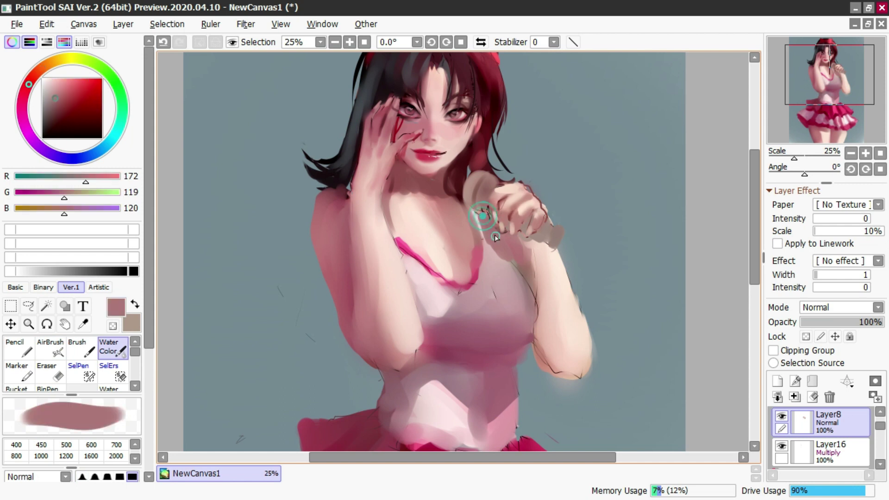
Step: Smooth the shading across the index finger and knuckles with the AirBrush in sampled pink skin and pale peach
{"action": "key", "text": "b"}
{"action": "left_click", "coordinate": [498, 196], "text": "alt"}
{"action": "key", "text": "ctrl+z"}
{"action": "mouse_move", "coordinate": [492, 202]}
{"action": "left_mouse_down"}
{"action": "mouse_move", "coordinate": [501, 190]}
{"action": "mouse_move", "coordinate": [518, 207]}
{"action": "left_mouse_up"}
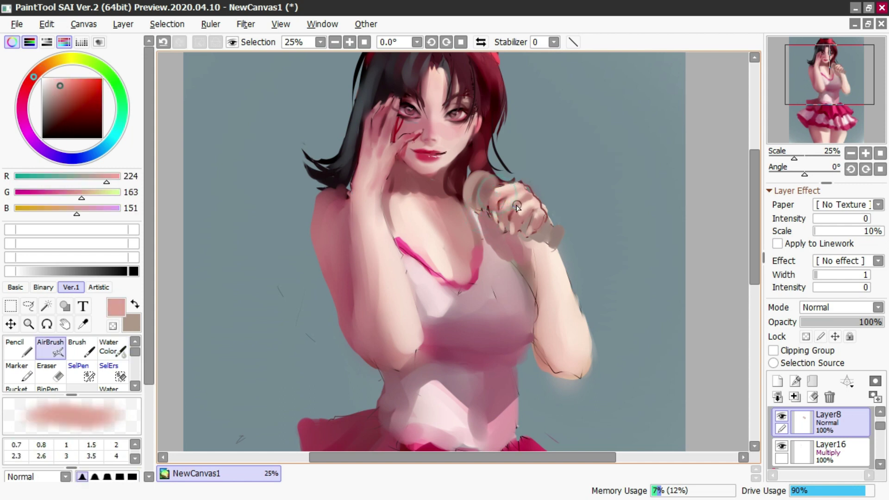
{"action": "left_click", "coordinate": [526, 198], "text": "alt"}
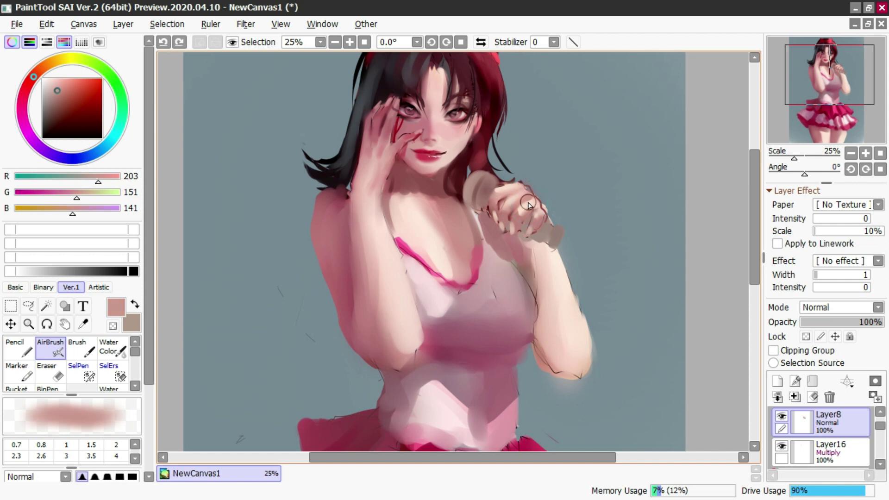
{"action": "left_click", "coordinate": [533, 199], "text": "alt"}
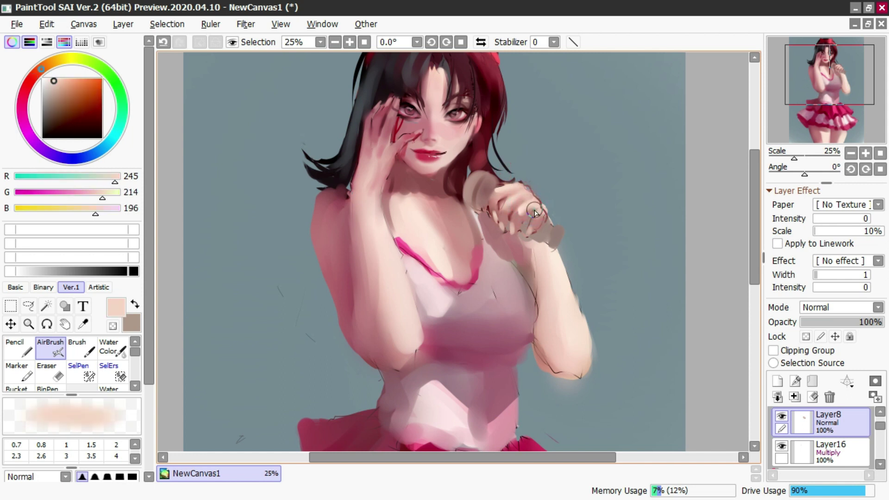
Step: Mirror the view and blend the outer knuckles of the microphone hand with Water Color in sampled pale peach
{"action": "left_click", "coordinate": [481, 42]}
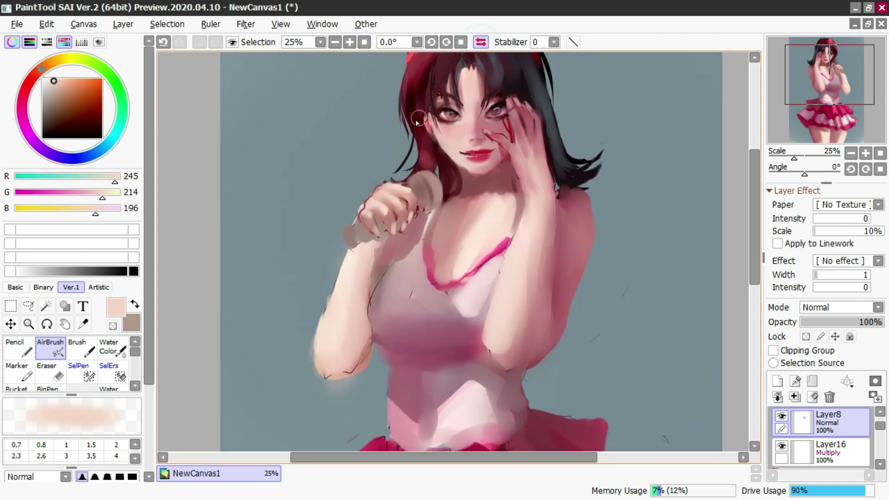
{"action": "key", "text": "c"}
{"action": "left_click", "coordinate": [388, 198], "text": "alt"}
{"action": "left_click", "coordinate": [373, 200], "text": "alt"}
{"action": "left_click_drag", "start_coordinate": [362, 207], "coordinate": [384, 190]}
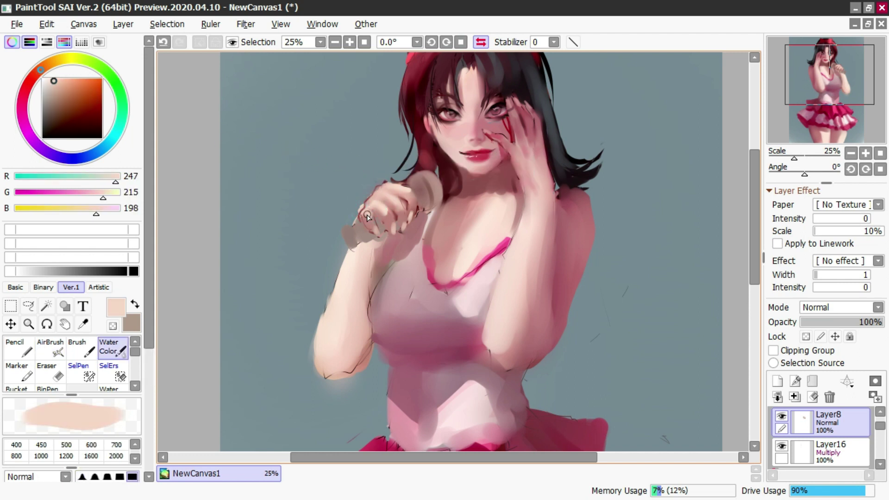
Step: Define the little finger's contour with the Pencil in dark red and rework the finger creases with Water Color in sampled dusty red
{"action": "left_click", "coordinate": [381, 208], "text": "alt"}
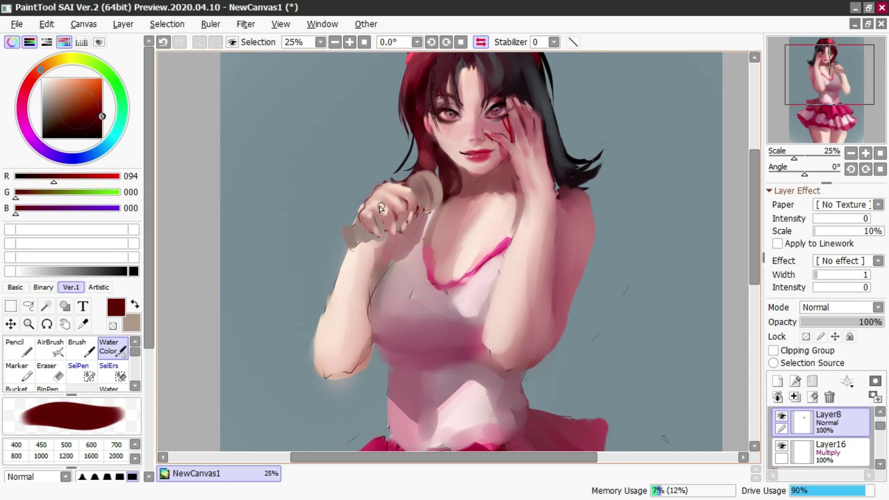
{"action": "key", "text": "n"}
{"action": "mouse_move", "coordinate": [377, 216]}
{"action": "left_mouse_down"}
{"action": "mouse_move", "coordinate": [374, 189]}
{"action": "mouse_move", "coordinate": [403, 180]}
{"action": "left_mouse_up"}
{"action": "key", "text": "ctrl+z"}
{"action": "key", "text": "c"}
{"action": "left_click", "coordinate": [396, 188], "text": "alt"}
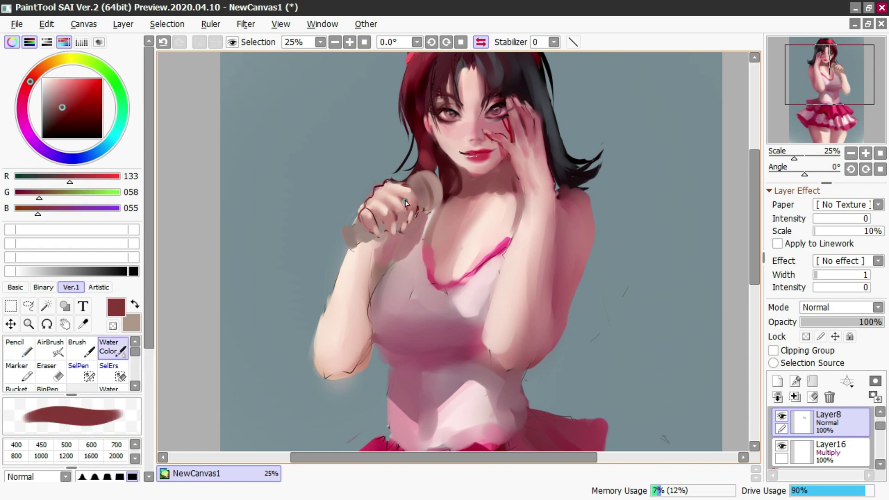
Step: Shade the index finger beside the microphone head with the AirBrush in sampled reddish brown, undoing the trial strokes on the outer knuckles
{"action": "key", "text": "v"}
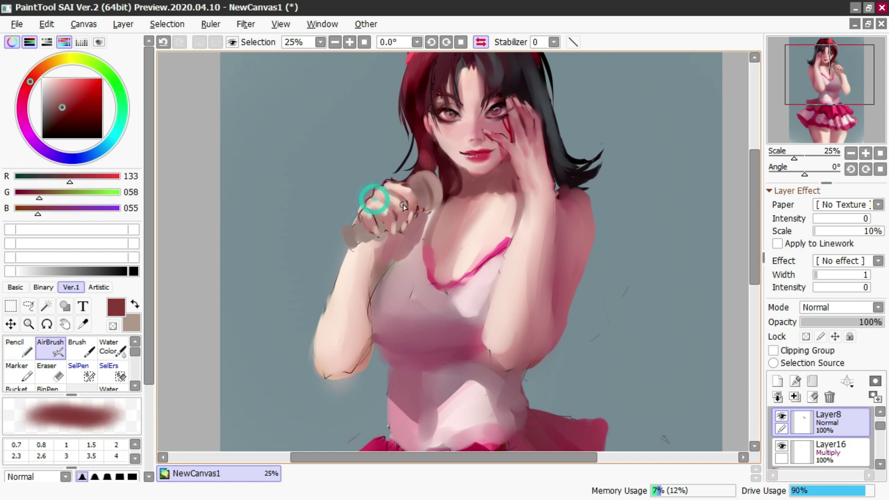
{"action": "left_click", "coordinate": [408, 201], "text": "alt"}
{"action": "left_click_drag", "start_coordinate": [408, 202], "coordinate": [419, 201]}
{"action": "mouse_move", "coordinate": [376, 204]}
{"action": "left_mouse_down"}
{"action": "mouse_move", "coordinate": [387, 193]}
{"action": "mouse_move", "coordinate": [379, 199]}
{"action": "left_mouse_up"}
{"action": "key", "text": "ctrl+z"}
{"action": "mouse_move", "coordinate": [371, 197]}
{"action": "left_mouse_down"}
{"action": "mouse_move", "coordinate": [399, 213]}
{"action": "mouse_move", "coordinate": [388, 194]}
{"action": "left_mouse_up"}
{"action": "key", "text": "ctrl+z"}
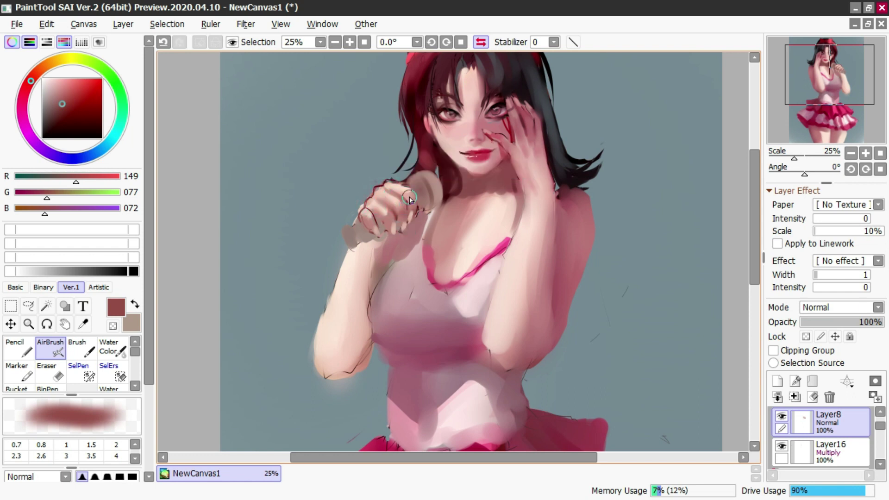
Step: Tint the fingers of the microphone hand with the AirBrush in red sampled from the lips, and unmirror the view
{"action": "left_click", "coordinate": [473, 161], "text": "alt"}
{"action": "mouse_move", "coordinate": [397, 204]}
{"action": "left_mouse_down"}
{"action": "mouse_move", "coordinate": [404, 202]}
{"action": "mouse_move", "coordinate": [388, 227]}
{"action": "mouse_move", "coordinate": [373, 228]}
{"action": "left_mouse_up"}
{"action": "left_click", "coordinate": [480, 43]}
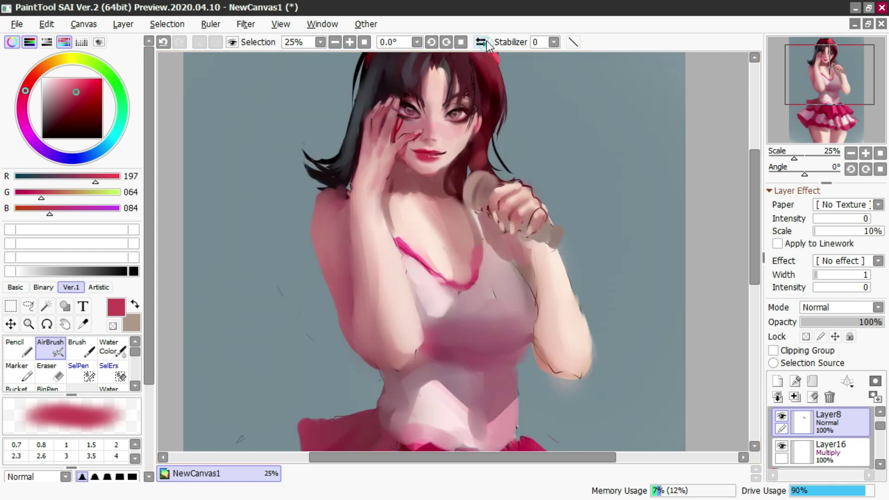
Step: Blend the upper knuckles of the microphone hand with Water Color in sampled peach skin tones
{"action": "key", "text": "c"}
{"action": "left_click_drag", "start_coordinate": [515, 195], "coordinate": [528, 187]}
{"action": "left_click", "coordinate": [525, 188], "text": "alt"}
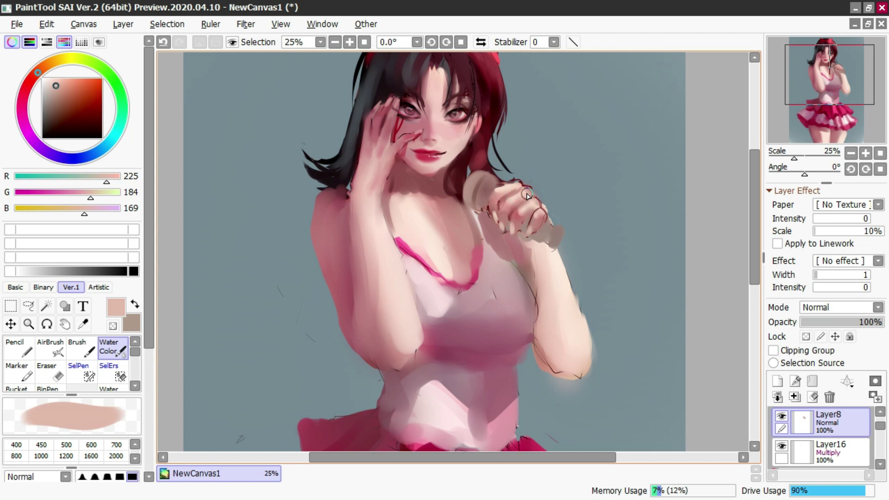
{"action": "left_click", "coordinate": [516, 186], "text": "alt"}
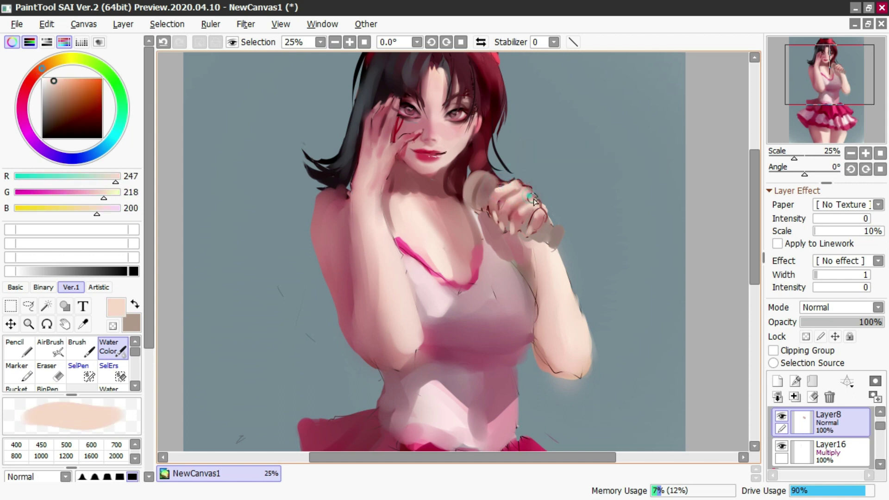
Step: Refine the finger creases with a finer AirBrush in dark red (88, 0, 0) and soften the little finger with Water Color in sampled peach
{"action": "key", "text": "e"}
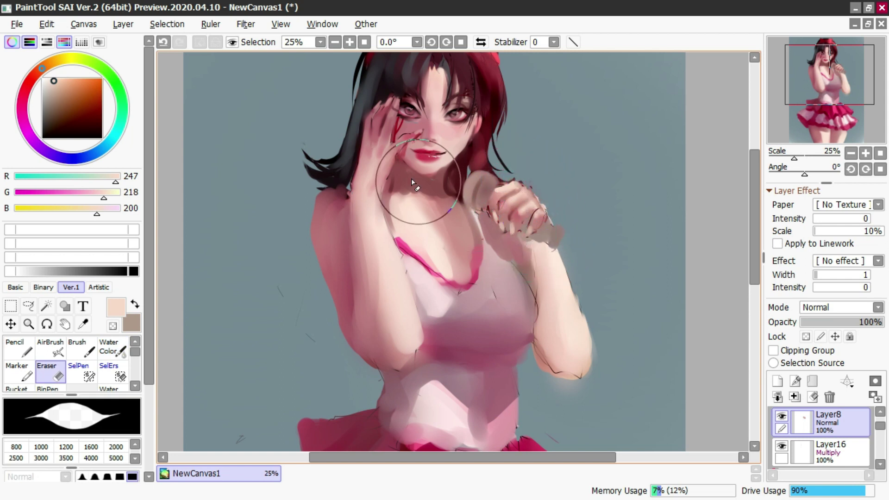
{"action": "left_click_drag", "start_coordinate": [94, 103], "coordinate": [109, 118]}
{"action": "key", "text": "b"}
{"action": "left_click_drag", "start_coordinate": [498, 217], "coordinate": [505, 200], "text": "ctrl+alt"}
{"action": "key", "text": "ctrl+z"}
{"action": "left_click_drag", "start_coordinate": [507, 233], "coordinate": [502, 235], "text": "ctrl+alt"}
{"action": "mouse_move", "coordinate": [504, 235]}
{"action": "left_mouse_down"}
{"action": "mouse_move", "coordinate": [512, 216]}
{"action": "mouse_move", "coordinate": [535, 217]}
{"action": "left_mouse_up"}
{"action": "key", "text": "ctrl+z"}
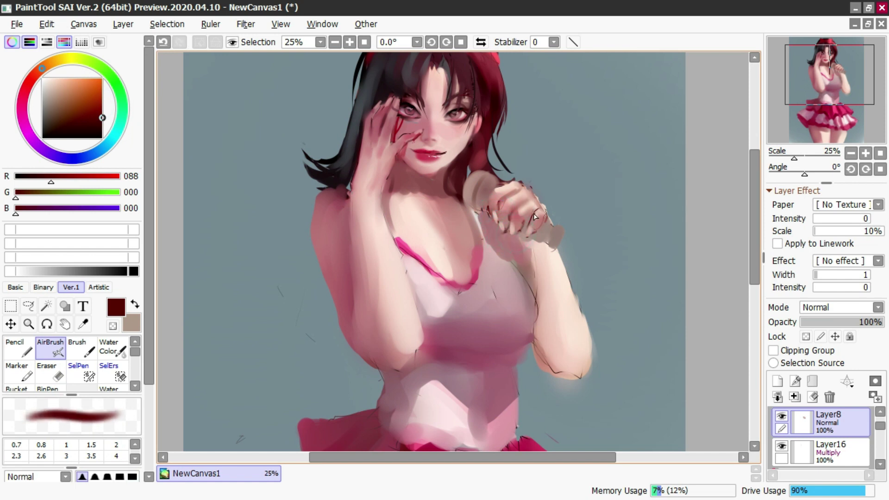
{"action": "key", "text": "c"}
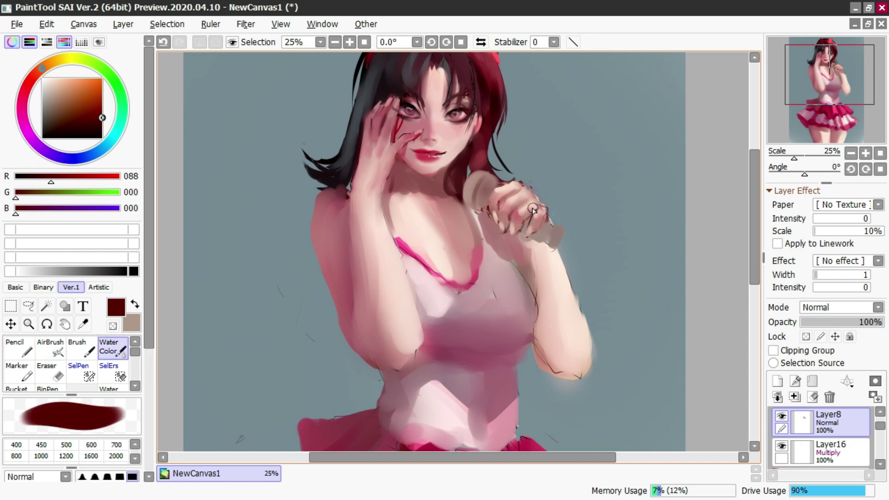
{"action": "left_click", "coordinate": [537, 213], "text": "alt"}
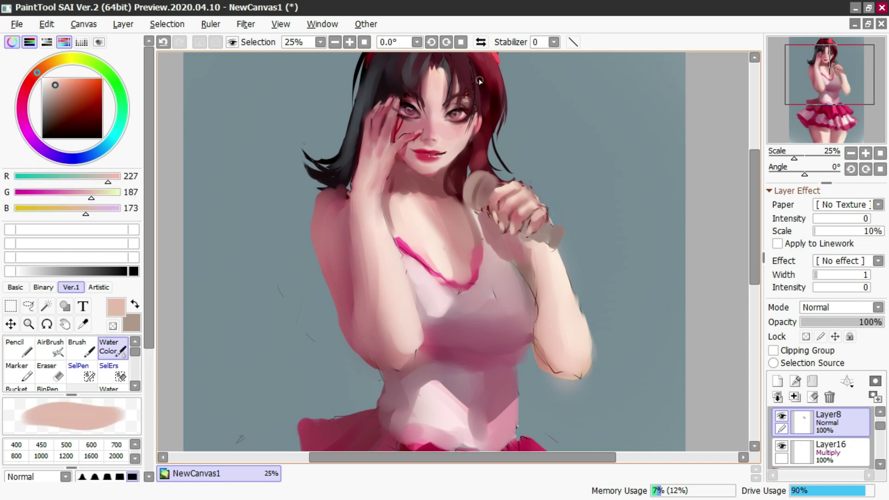
Step: Mirror the view and shade the neck below the chin with AirBrush and Water Color in sampled skin tones, undoing the trial stroke
{"action": "left_click", "coordinate": [488, 42]}
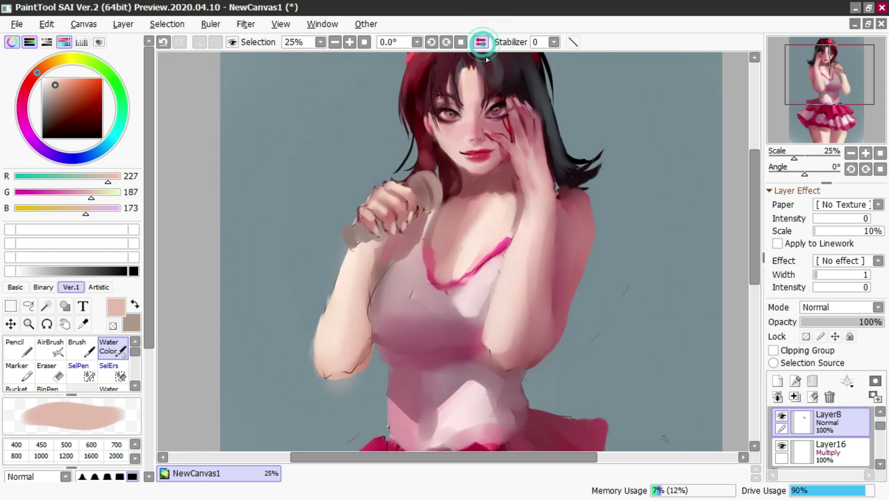
{"action": "scroll", "coordinate": [436, 169], "scroll_direction": "down", "scroll_amount": 3}
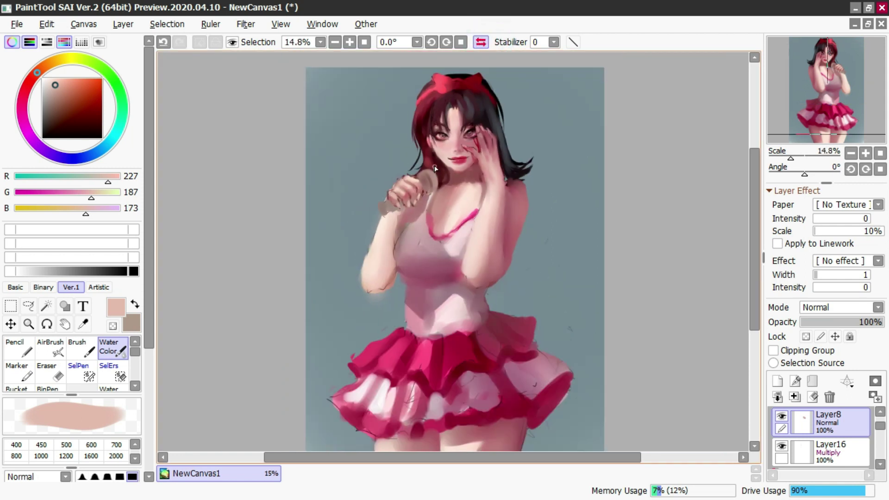
{"action": "left_click", "coordinate": [462, 178], "text": "alt"}
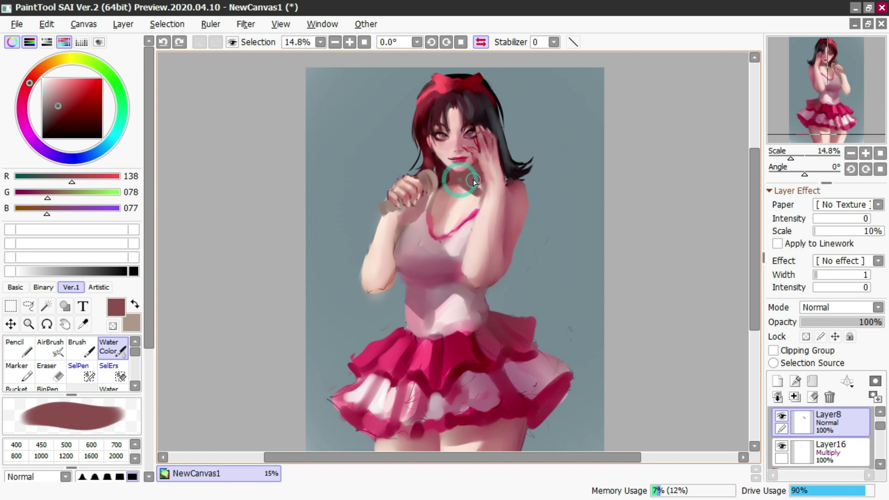
{"action": "key", "text": "v"}
{"action": "left_click", "coordinate": [458, 178], "text": "alt"}
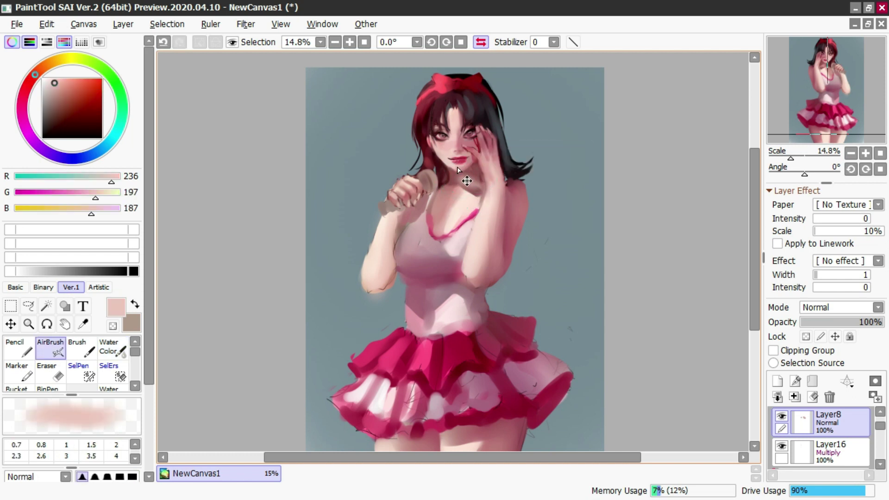
{"action": "left_click_drag", "start_coordinate": [460, 180], "coordinate": [467, 183]}
{"action": "key", "text": "ctrl+z"}
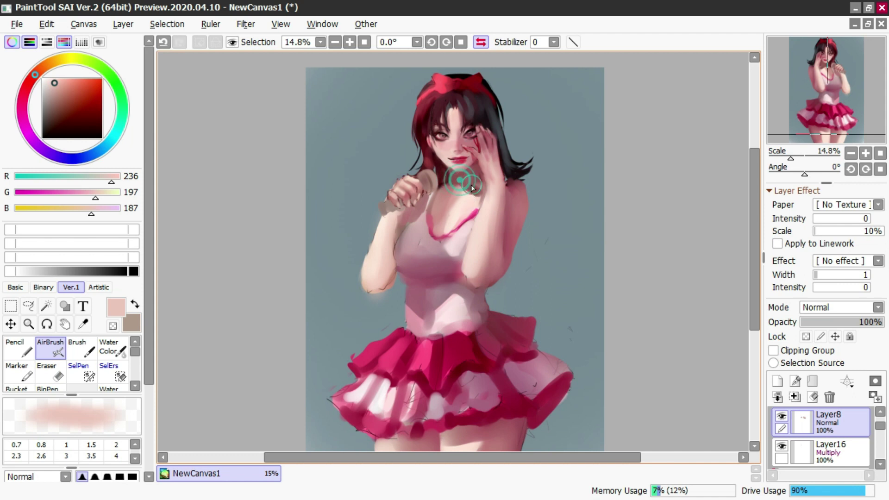
{"action": "key", "text": "c"}
{"action": "left_click", "coordinate": [466, 181], "text": "alt"}
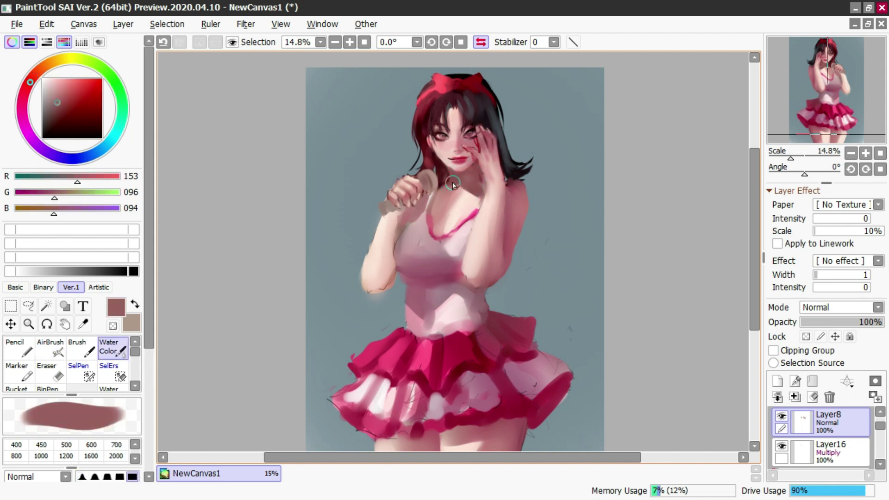
Step: Blend the neck's shadow into the collarbones with AirBrush and Water Color in sampled brown (147, 87, 85) and light peach (254, 229, 218)
{"action": "key", "text": "v"}
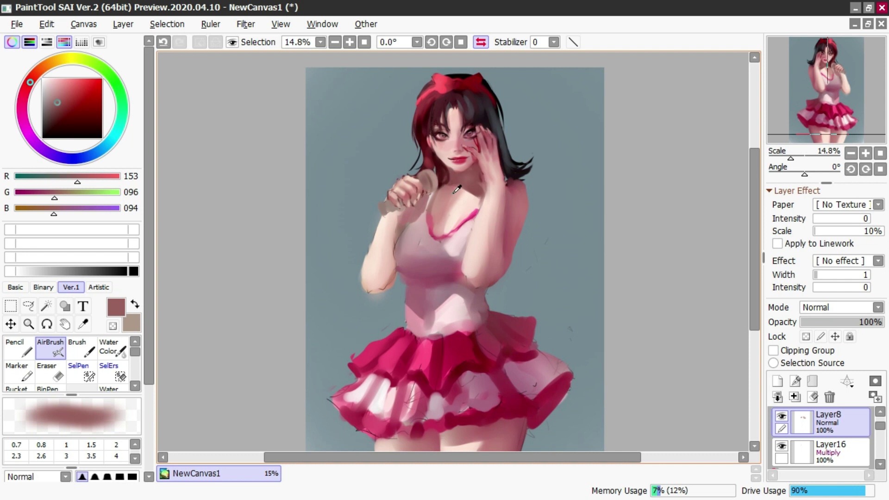
{"action": "left_click", "coordinate": [453, 193], "text": "alt"}
{"action": "key", "text": "c"}
{"action": "left_click", "coordinate": [455, 196], "text": "alt"}
{"action": "left_click", "coordinate": [455, 182], "text": "alt"}
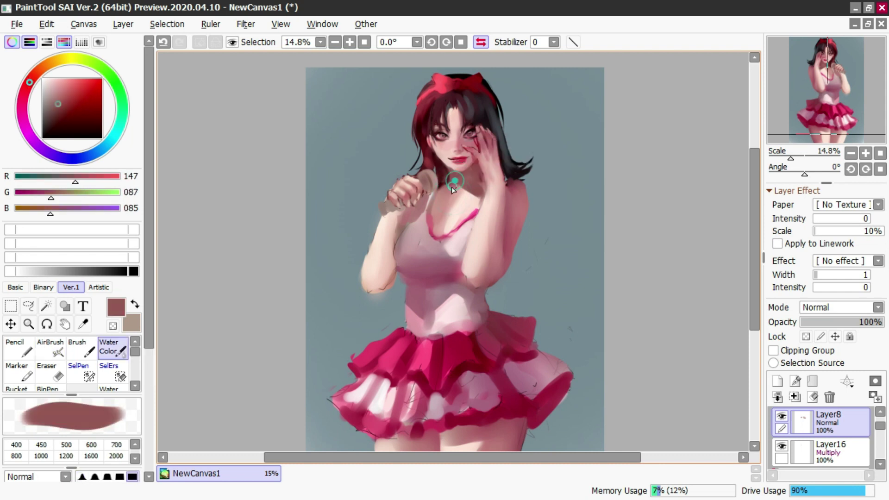
{"action": "key", "text": "v"}
{"action": "key", "text": "ctrl+z"}
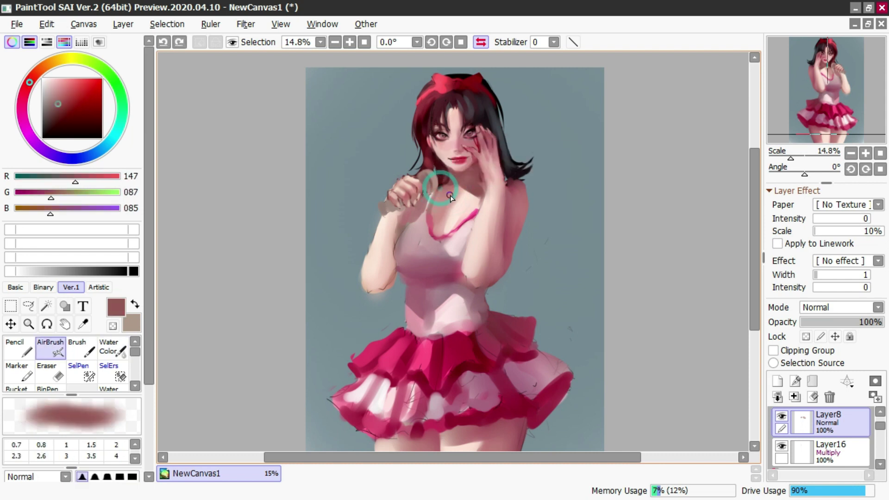
{"action": "key", "text": "c"}
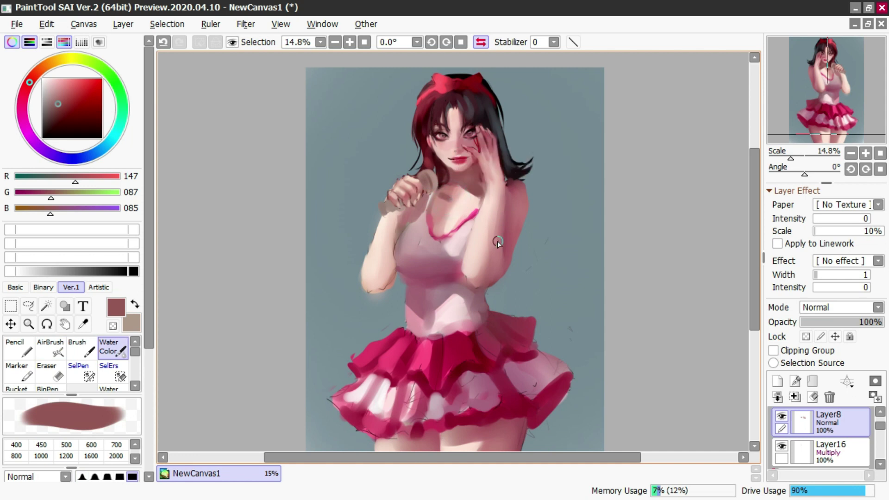
{"action": "left_click", "coordinate": [460, 191], "text": "alt"}
{"action": "left_click", "coordinate": [468, 199], "text": "alt"}
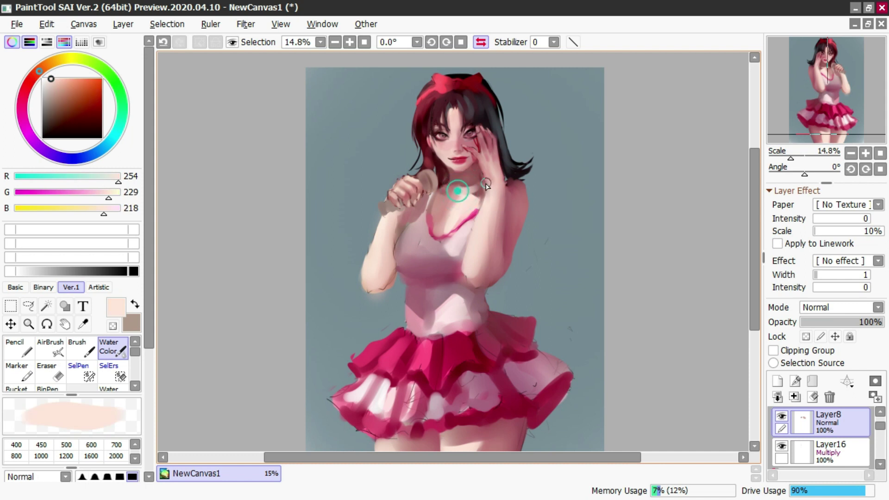
Step: Unmirror the view and refine the collarbone beside the raised forearm with Marker and AirBrush in sampled skin tones, undoing unwanted strokes
{"action": "left_click", "coordinate": [481, 42]}
{"action": "key", "text": "m"}
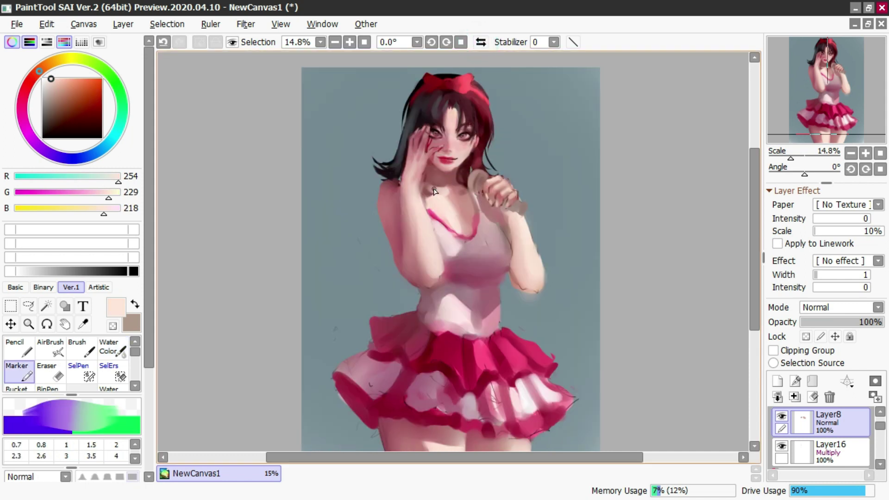
{"action": "left_click", "coordinate": [431, 196], "text": "alt"}
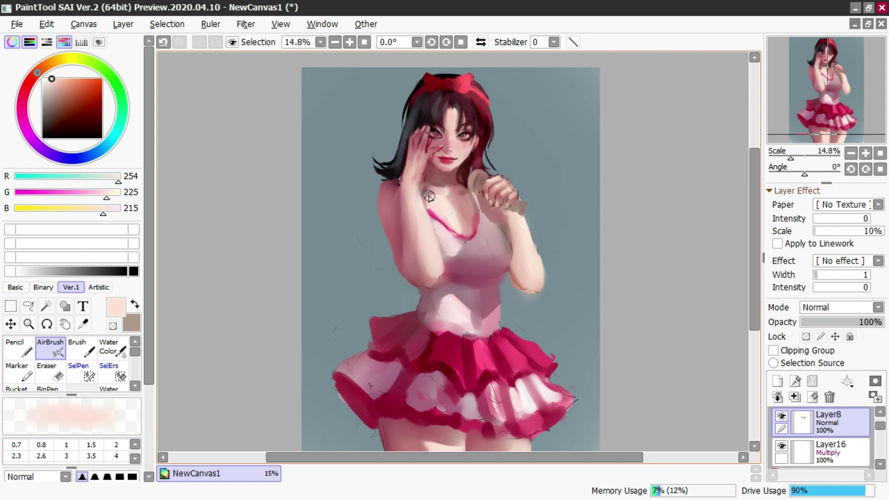
{"action": "left_click", "coordinate": [428, 189], "text": "alt"}
{"action": "key", "text": "ctrl+z"}
{"action": "mouse_move", "coordinate": [431, 197]}
{"action": "left_mouse_down"}
{"action": "mouse_move", "coordinate": [463, 228]}
{"action": "mouse_move", "coordinate": [463, 247]}
{"action": "mouse_move", "coordinate": [467, 233]}
{"action": "left_mouse_up"}
{"action": "key", "text": "ctrl+z"}
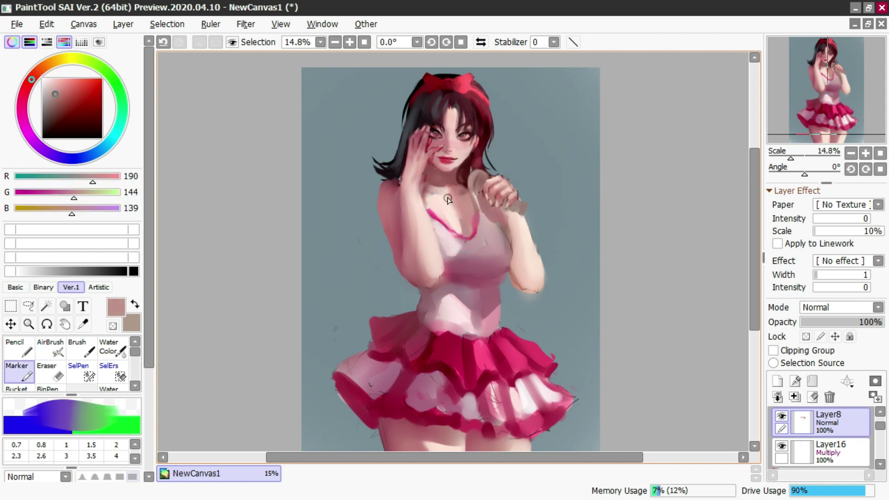
Step: Soften the chest above the neckline in sampled light peach (254, 228, 218), undoing the unwanted strokes
{"action": "left_click", "coordinate": [439, 200], "text": "alt"}
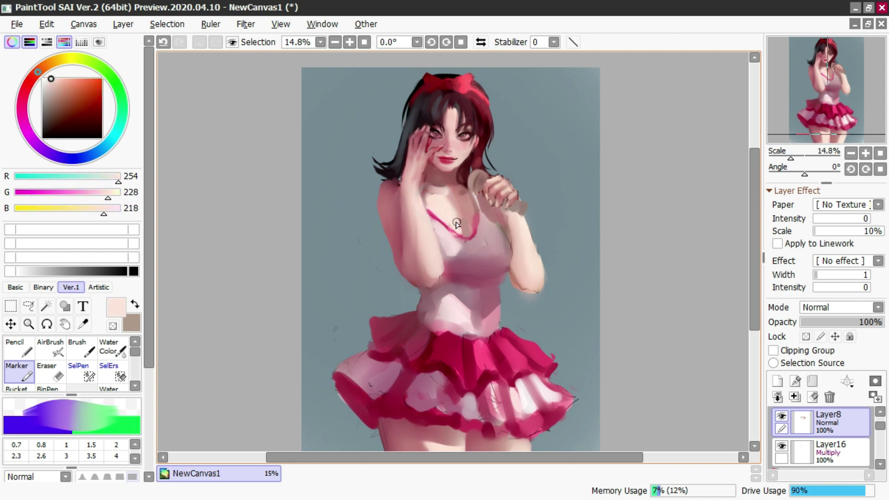
{"action": "key", "text": "ctrl+z"}
{"action": "left_click_drag", "start_coordinate": [467, 213], "coordinate": [460, 240]}
{"action": "key", "text": "c"}
{"action": "key", "text": "v"}
{"action": "key", "text": "ctrl+z"}
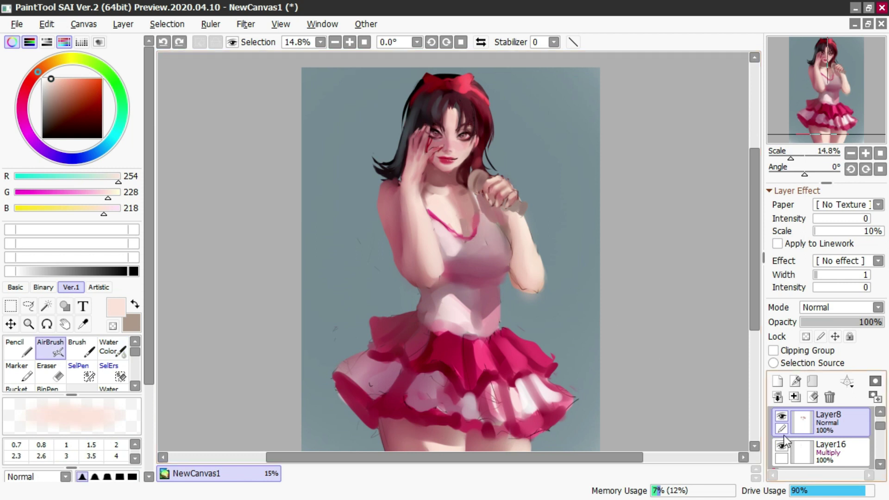
Step: Hide the Multiply layer Layer16 and set up the Normal figure layer above Layer11 for painting
{"action": "left_click", "coordinate": [781, 449]}
{"action": "scroll", "coordinate": [789, 432], "scroll_direction": "down", "scroll_amount": 1}
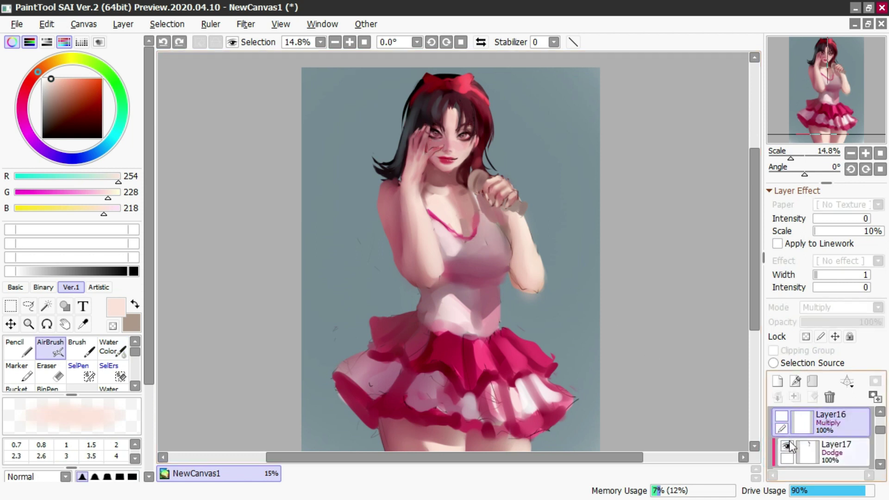
{"action": "scroll", "coordinate": [813, 459], "scroll_direction": "down", "scroll_amount": 1}
{"action": "left_click", "coordinate": [807, 452]}
{"action": "scroll", "coordinate": [804, 452], "scroll_direction": "down", "scroll_amount": 2}
{"action": "left_click", "coordinate": [777, 382]}
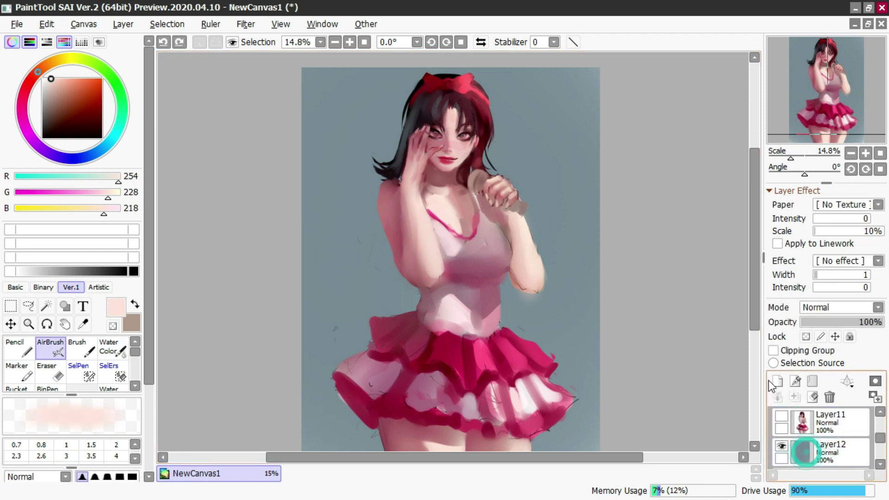
Step: Rework the microphone handle below the hand with Pencil and Water Color in sampled reddish brown, undoing the unwanted stroke
{"action": "key", "text": "c"}
{"action": "left_click", "coordinate": [495, 201], "text": "alt"}
{"action": "key", "text": "n"}
{"action": "left_click_drag", "start_coordinate": [494, 198], "coordinate": [527, 219]}
{"action": "left_click", "coordinate": [485, 195], "text": "alt"}
{"action": "key", "text": "ctrl+z"}
{"action": "key", "text": "c"}
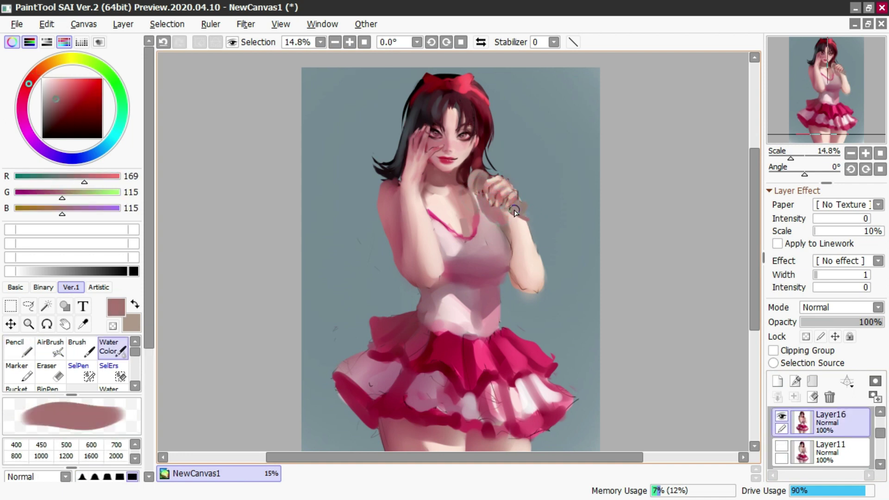
Step: Sample brown from the microphone head, switch to Layer8, and shade the head's lower edge with Water Color
{"action": "left_click", "coordinate": [474, 180], "text": "alt"}
{"action": "left_click", "coordinate": [475, 183], "text": "ctrl+shift"}
{"action": "left_click", "coordinate": [477, 183], "text": "alt"}
{"action": "left_click_drag", "start_coordinate": [475, 179], "coordinate": [481, 189]}
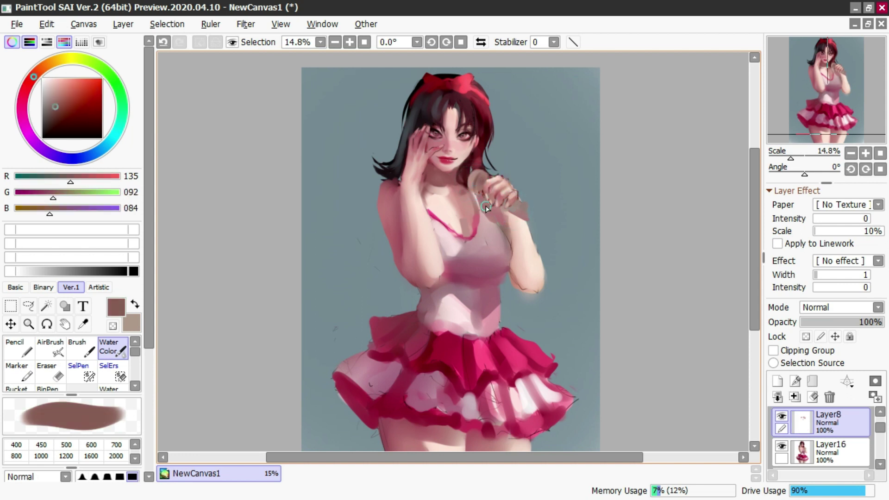
Step: Redraw the microphone handle and its end with the Pencil in dark reddish brown (105, 48, 49), undoing the trial strokes
{"action": "key", "text": "n"}
{"action": "left_click", "coordinate": [479, 195], "text": "alt"}
{"action": "key", "text": "ctrl+z"}
{"action": "mouse_move", "coordinate": [482, 196]}
{"action": "left_mouse_down"}
{"action": "mouse_move", "coordinate": [533, 226]}
{"action": "mouse_move", "coordinate": [519, 199]}
{"action": "mouse_move", "coordinate": [534, 218]}
{"action": "left_mouse_up"}
{"action": "key", "text": "ctrl+z"}
{"action": "key", "text": "ctrl+z"}
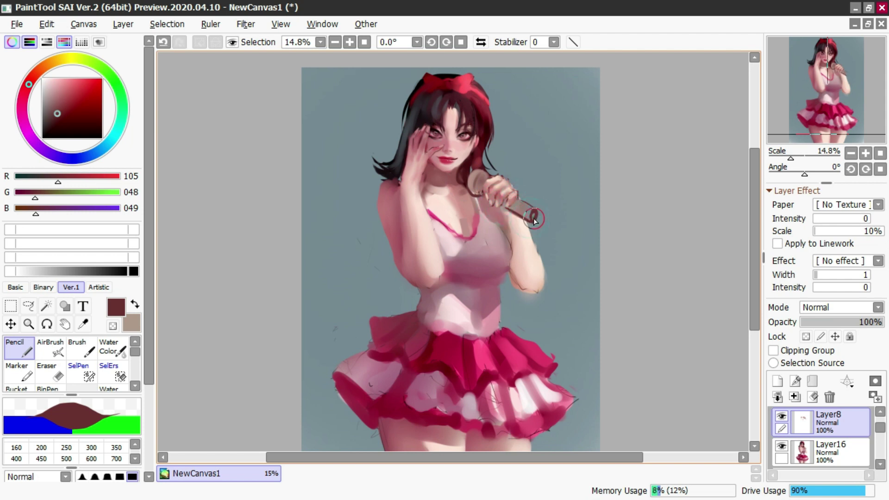
Step: Touch up the microphone with the Water Color brush, using reddish-brown tones sampled from the handle and head
{"action": "key", "text": "c"}
{"action": "left_click", "coordinate": [517, 208], "text": "alt"}
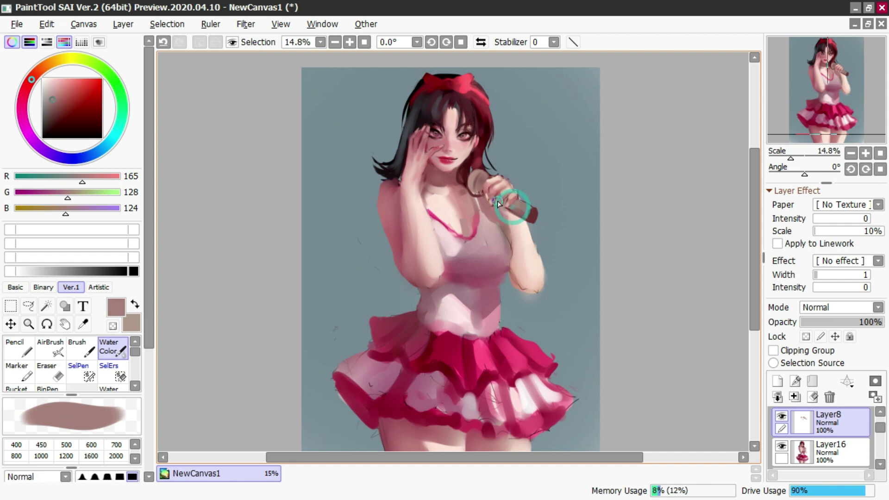
{"action": "left_click", "coordinate": [478, 187], "text": "alt"}
{"action": "left_click", "coordinate": [504, 211], "text": "alt"}
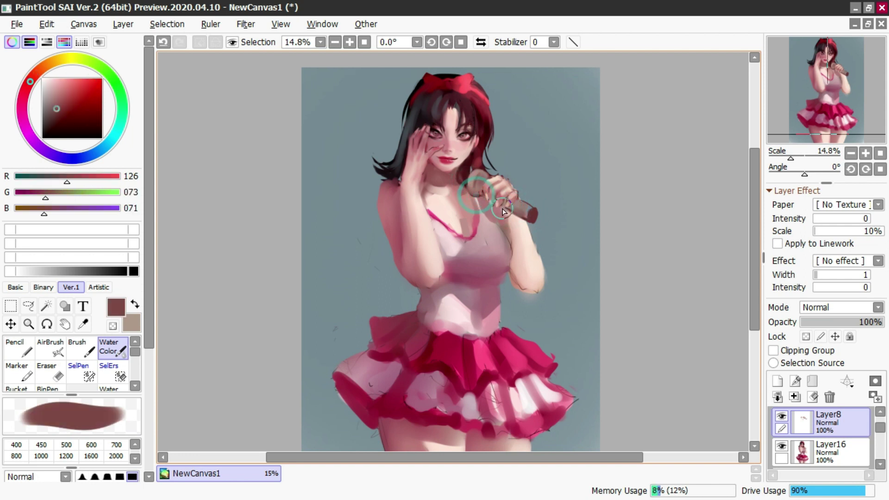
Step: Try a reddish-brown Pencil stroke from the microphone hand down the forearm, then undo it
{"action": "key", "text": "n"}
{"action": "key", "text": "ctrl+z"}
{"action": "mouse_move", "coordinate": [504, 210]}
{"action": "left_mouse_down"}
{"action": "mouse_move", "coordinate": [533, 225]}
{"action": "mouse_move", "coordinate": [531, 246]}
{"action": "mouse_move", "coordinate": [515, 240]}
{"action": "mouse_move", "coordinate": [507, 214]}
{"action": "mouse_move", "coordinate": [515, 280]}
{"action": "left_mouse_up"}
{"action": "key", "text": "ctrl+z"}
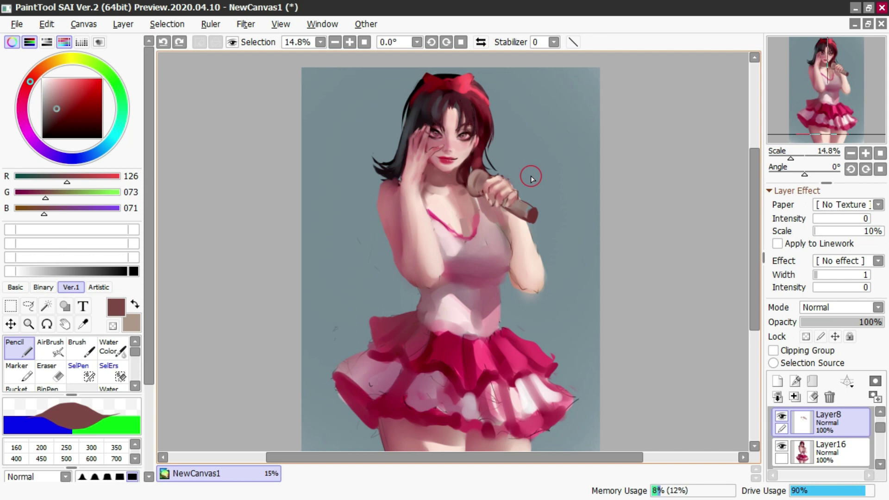
Step: Make a small reddish-brown Pencil mark on the background beside the elbow of the microphone arm
{"action": "left_click_drag", "start_coordinate": [581, 286], "coordinate": [595, 281]}
{"action": "left_click", "coordinate": [797, 424]}
{"action": "key", "text": "super"}
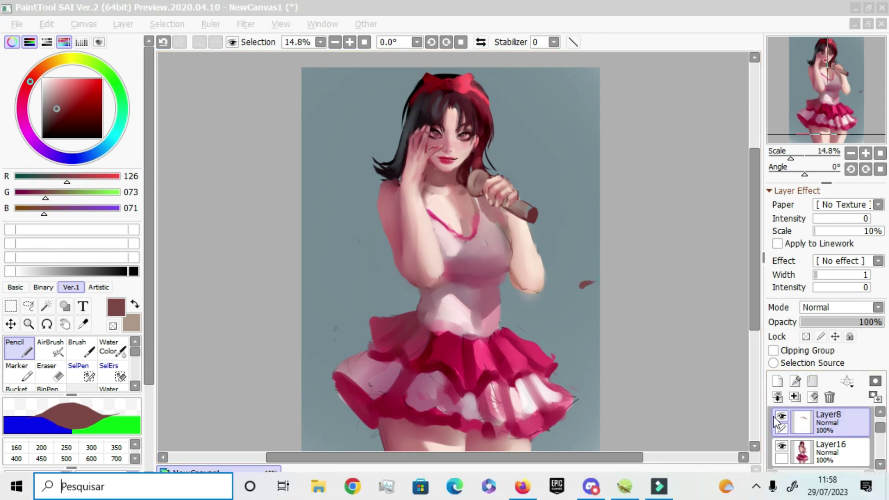
{"action": "left_click", "coordinate": [661, 332]}
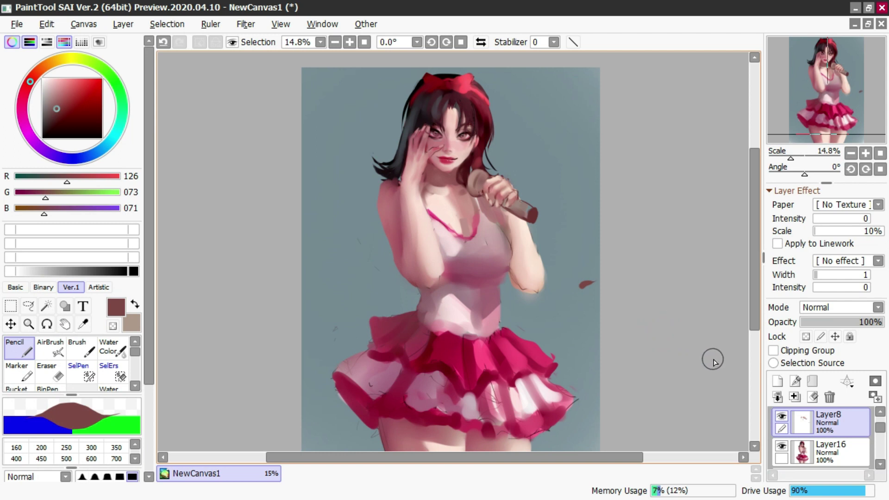
Step: Add a new layer in Color mode and sample the dress's pale pink for painting with the Water Color brush
{"action": "left_click", "coordinate": [778, 381]}
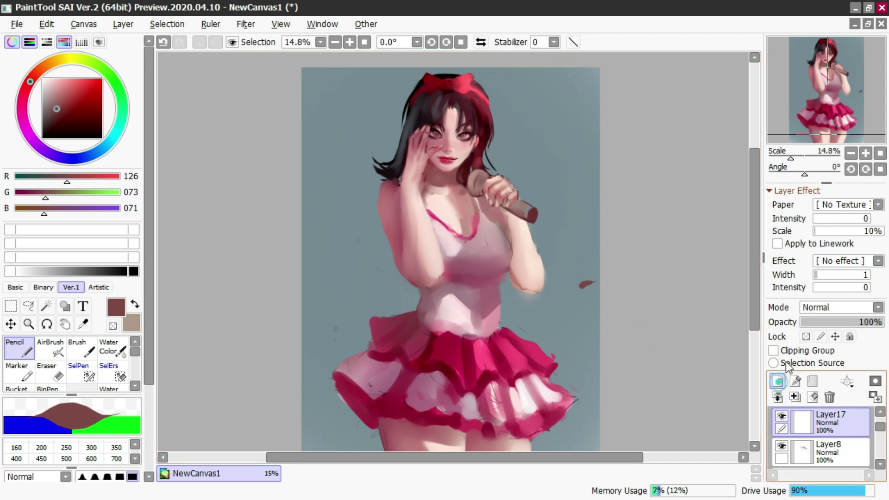
{"action": "left_click", "coordinate": [808, 306]}
{"action": "scroll", "coordinate": [812, 444], "scroll_direction": "down", "scroll_amount": 5}
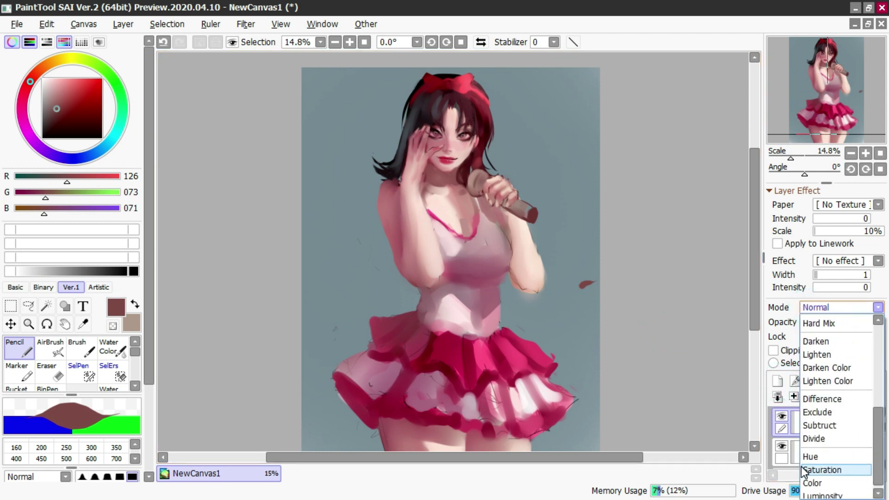
{"action": "left_click", "coordinate": [811, 483]}
{"action": "scroll", "coordinate": [448, 190], "scroll_direction": "down", "scroll_amount": 2}
{"action": "mouse_move", "coordinate": [420, 204]}
{"action": "left_mouse_down"}
{"action": "mouse_move", "coordinate": [442, 205]}
{"action": "mouse_move", "coordinate": [416, 205]}
{"action": "left_mouse_up"}
{"action": "left_click", "coordinate": [443, 267], "text": "alt"}
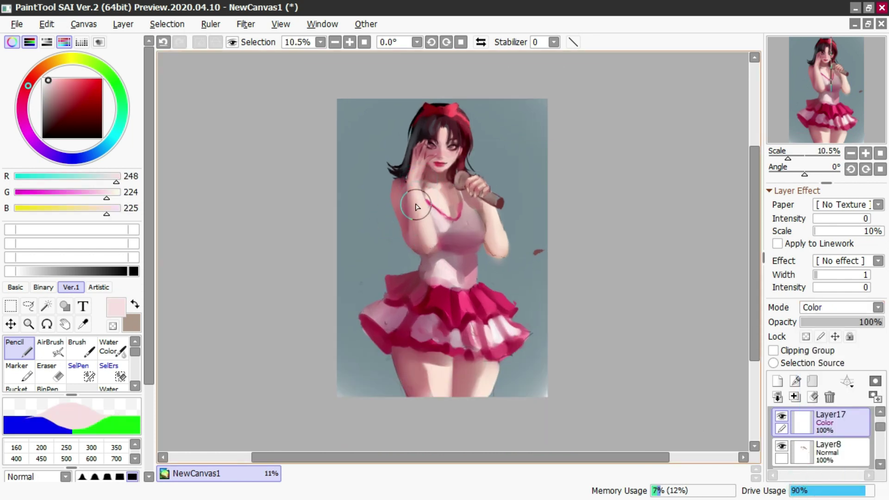
{"action": "key", "text": "c"}
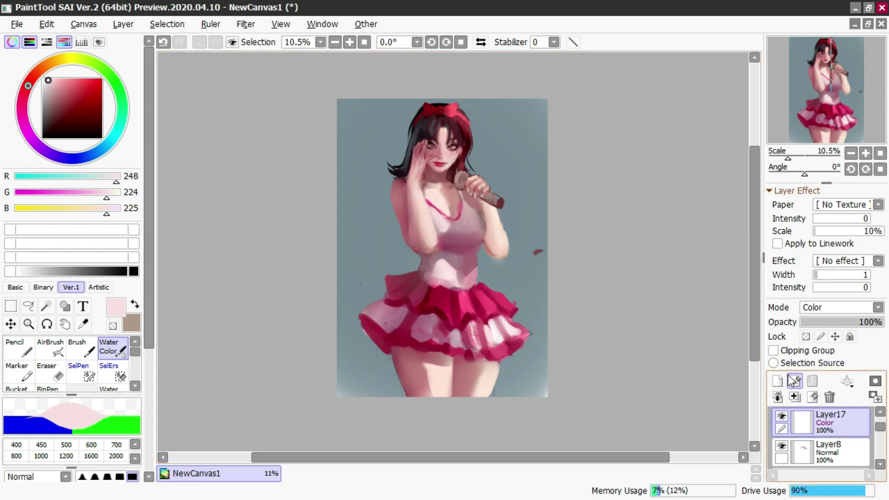
Step: Merge Layer8 with Layer16 and clip the Color-mode Layer17 to the merged layer
{"action": "left_click_drag", "start_coordinate": [810, 423], "coordinate": [800, 447]}
{"action": "scroll", "coordinate": [802, 448], "scroll_direction": "down", "scroll_amount": 1}
{"action": "left_click", "coordinate": [809, 419]}
{"action": "left_click", "coordinate": [806, 451], "text": "ctrl"}
{"action": "key", "text": "ctrl+e"}
{"action": "scroll", "coordinate": [814, 433], "scroll_direction": "up", "scroll_amount": 1}
{"action": "left_click", "coordinate": [808, 422]}
{"action": "left_click", "coordinate": [773, 351]}
Step: Tint both forearms and hands with pale pink on the Color layer to form light gloves
{"action": "left_click_drag", "start_coordinate": [411, 170], "coordinate": [416, 199]}
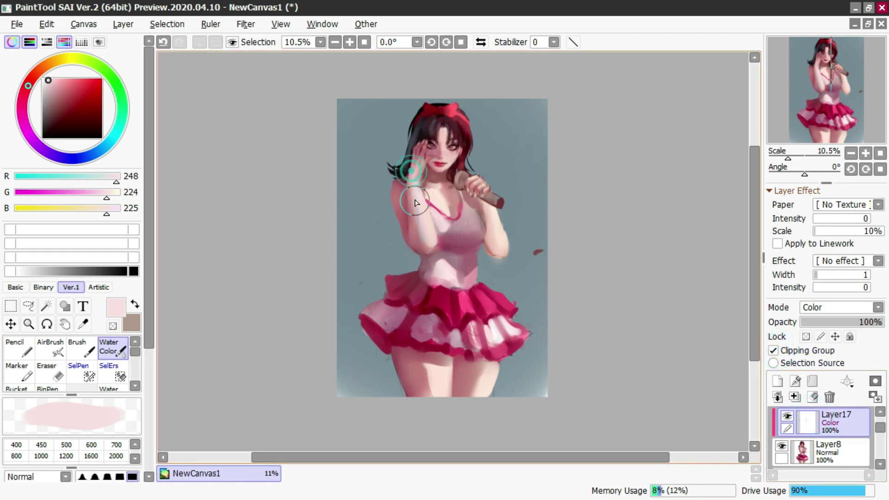
{"action": "left_click_drag", "start_coordinate": [416, 162], "coordinate": [418, 150]}
{"action": "key", "text": "ctrl+z"}
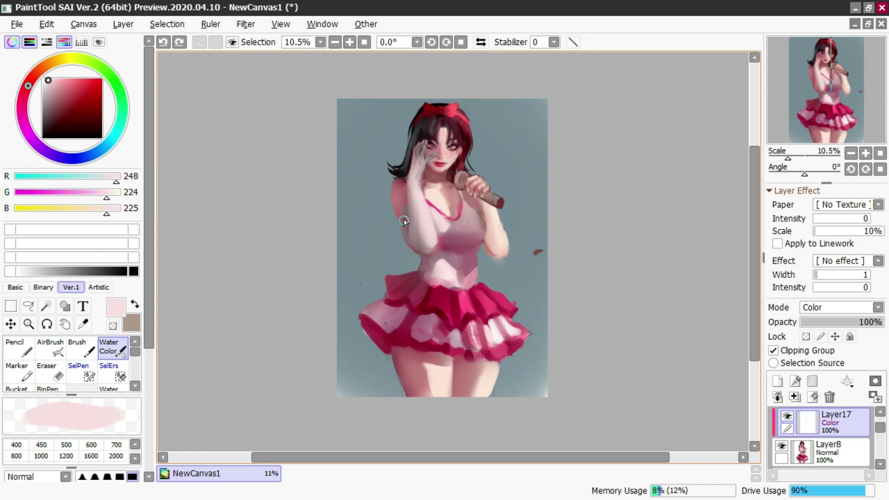
{"action": "left_click_drag", "start_coordinate": [483, 218], "coordinate": [486, 228]}
{"action": "left_click_drag", "start_coordinate": [476, 196], "coordinate": [476, 186]}
Step: Try to shade the raised forearm with a sampled mauve on the Color layer, then undo the strokes
{"action": "right_click", "coordinate": [456, 227]}
{"action": "right_click", "coordinate": [411, 223]}
{"action": "left_click_drag", "start_coordinate": [412, 223], "coordinate": [420, 199]}
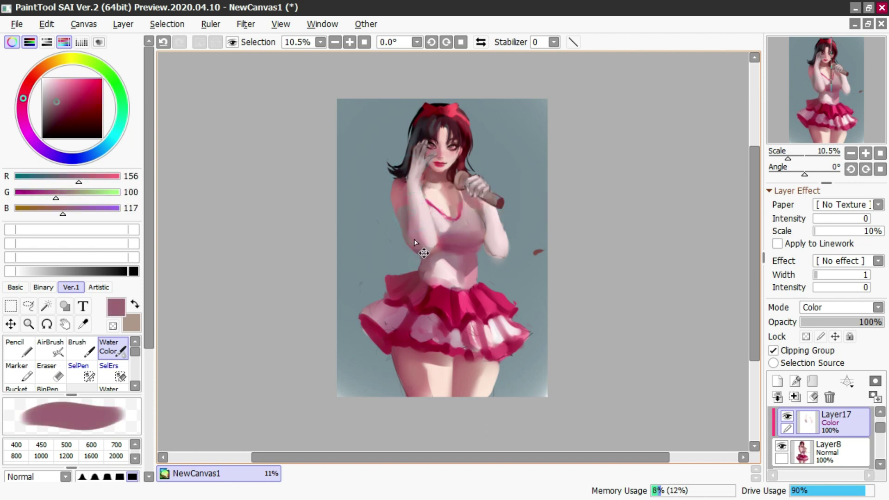
{"action": "left_click_drag", "start_coordinate": [419, 240], "coordinate": [415, 215]}
{"action": "key", "text": "ctrl+z"}
{"action": "key", "text": "ctrl+z"}
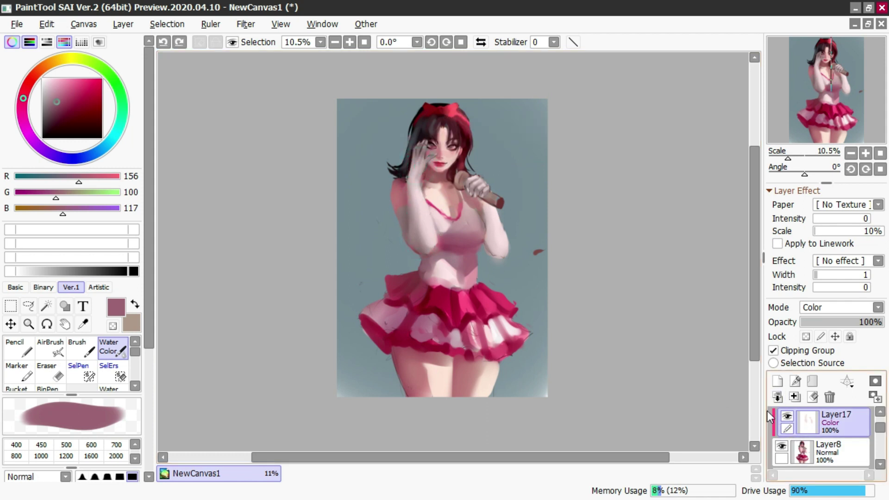
Step: Add another clipped layer above Layer17 and set its blending mode to Overlay
{"action": "left_click", "coordinate": [778, 383]}
{"action": "left_click", "coordinate": [814, 309]}
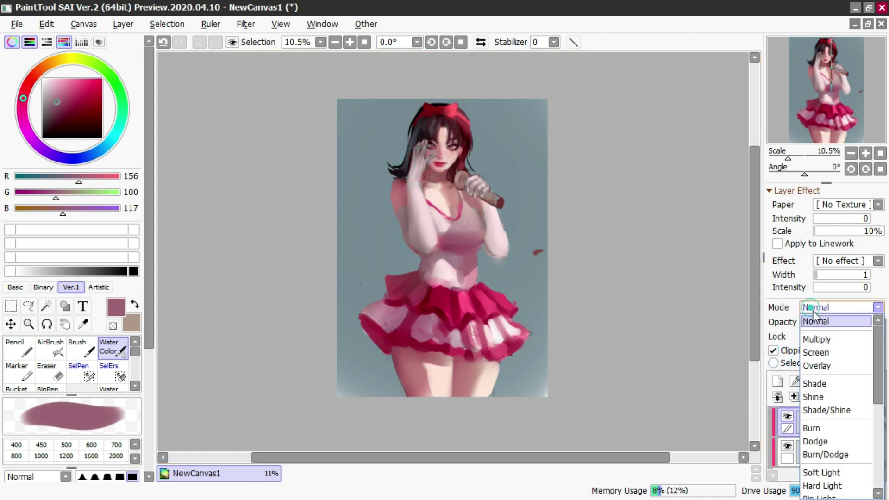
{"action": "left_click", "coordinate": [815, 366]}
Step: Brush sampled glove tones over both forearms on the Overlay layer
{"action": "left_click", "coordinate": [410, 207], "text": "alt"}
{"action": "key", "text": "b"}
{"action": "mouse_move", "coordinate": [412, 206]}
{"action": "left_mouse_down"}
{"action": "mouse_move", "coordinate": [406, 214]}
{"action": "mouse_move", "coordinate": [426, 264]}
{"action": "left_mouse_up"}
{"action": "key", "text": "ctrl+z"}
{"action": "left_click_drag", "start_coordinate": [479, 209], "coordinate": [494, 253]}
{"action": "left_click", "coordinate": [428, 206], "text": "alt"}
{"action": "left_click_drag", "start_coordinate": [429, 223], "coordinate": [418, 173]}
{"action": "mouse_move", "coordinate": [419, 180]}
{"action": "left_mouse_down"}
{"action": "mouse_move", "coordinate": [429, 201]}
{"action": "mouse_move", "coordinate": [429, 255]}
{"action": "left_mouse_up"}
{"action": "key", "text": "ctrl+z"}
Step: Try a Water Color stroke along the raised forearm on the Overlay layer, then undo it
{"action": "key", "text": "c"}
{"action": "mouse_move", "coordinate": [419, 194]}
{"action": "left_mouse_down"}
{"action": "mouse_move", "coordinate": [430, 238]}
{"action": "mouse_move", "coordinate": [426, 217]}
{"action": "left_mouse_up"}
{"action": "key", "text": "ctrl+z"}
{"action": "key", "text": "m"}
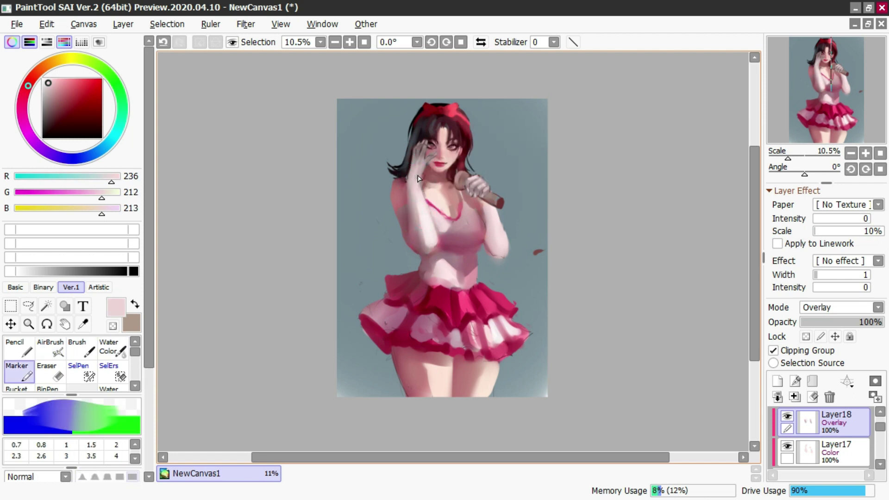
Step: Airbrush a dusky mauve sampled from the upper arm along the raised hand and forearm on the Overlay layer
{"action": "key", "text": "v"}
{"action": "left_click", "coordinate": [406, 194], "text": "alt"}
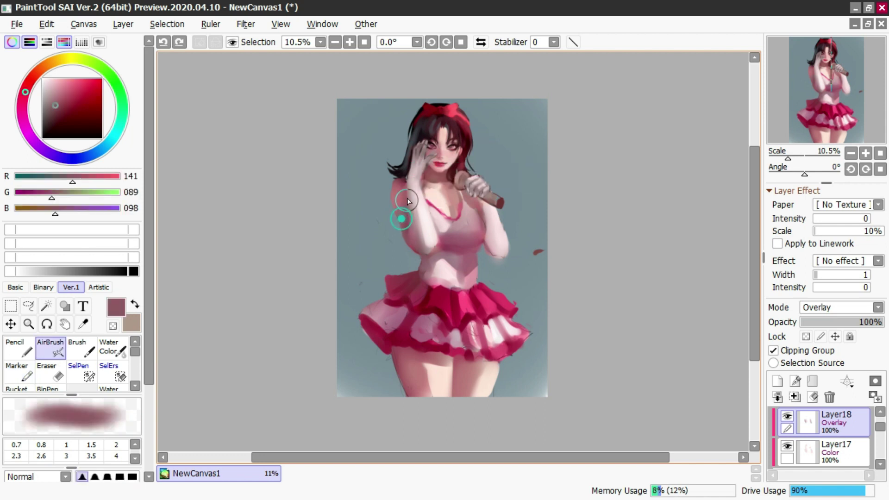
{"action": "left_click_drag", "start_coordinate": [416, 152], "coordinate": [405, 187]}
{"action": "key", "text": "ctrl+z"}
{"action": "left_click_drag", "start_coordinate": [422, 137], "coordinate": [410, 221]}
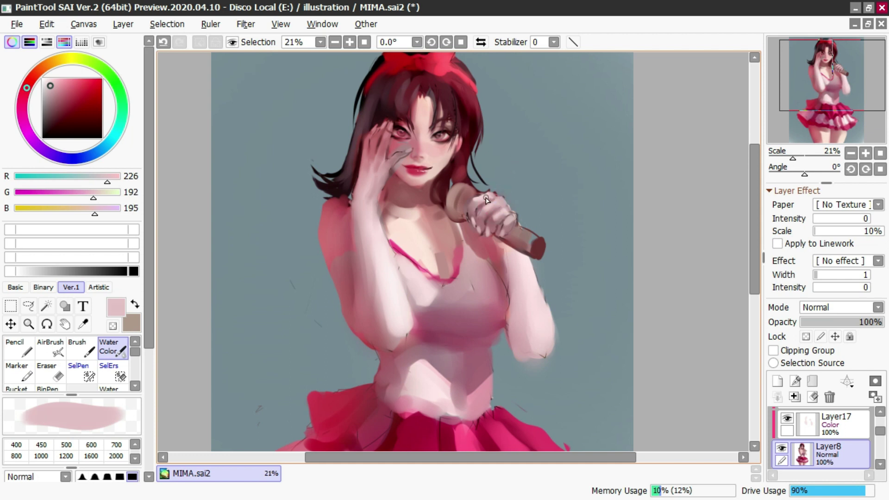
Step: Touch up the gripping hand, microphone head and nearby hair on Layer8 with colors sampled from each area
{"action": "left_click", "coordinate": [504, 232], "text": "alt"}
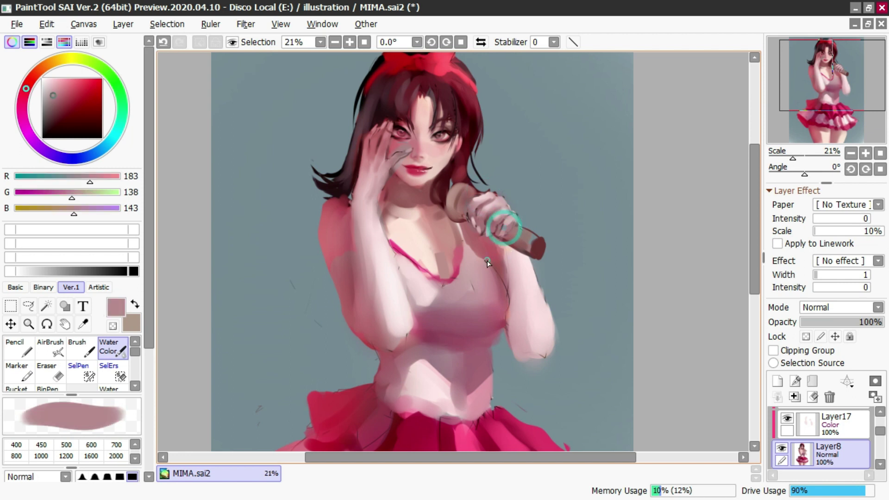
{"action": "left_click", "coordinate": [465, 211], "text": "alt"}
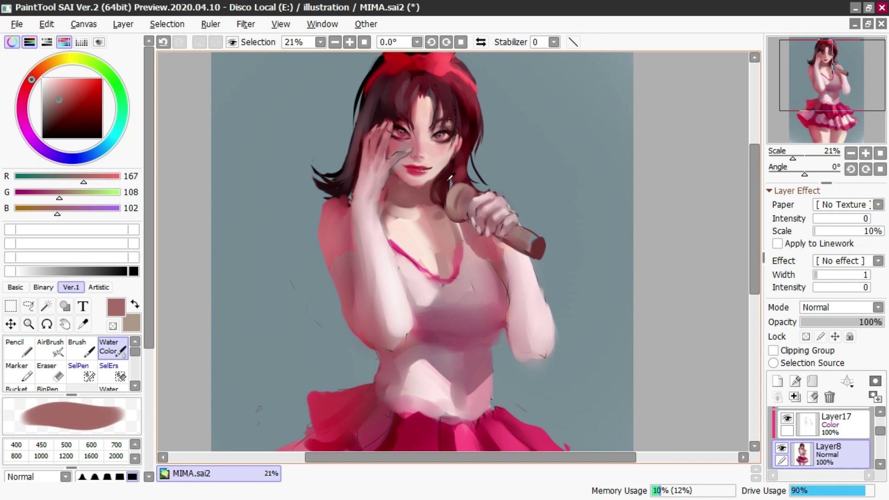
{"action": "left_click", "coordinate": [463, 157], "text": "alt"}
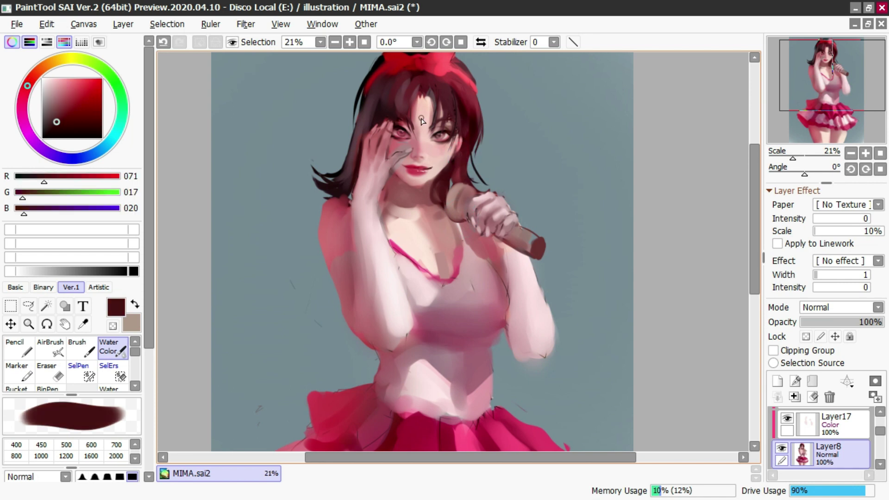
Step: Refine the uncovered eye with dark tones sampled around it, using a finer Water Color brush
{"action": "scroll", "coordinate": [422, 121], "scroll_direction": "up", "scroll_amount": 3}
{"action": "mouse_move", "coordinate": [447, 158]}
{"action": "left_mouse_down"}
{"action": "mouse_move", "coordinate": [449, 167]}
{"action": "mouse_move", "coordinate": [455, 146]}
{"action": "left_mouse_up"}
{"action": "left_click", "coordinate": [447, 157], "text": "alt"}
{"action": "left_click", "coordinate": [455, 146], "text": "alt"}
{"action": "left_click", "coordinate": [455, 145], "text": "alt"}
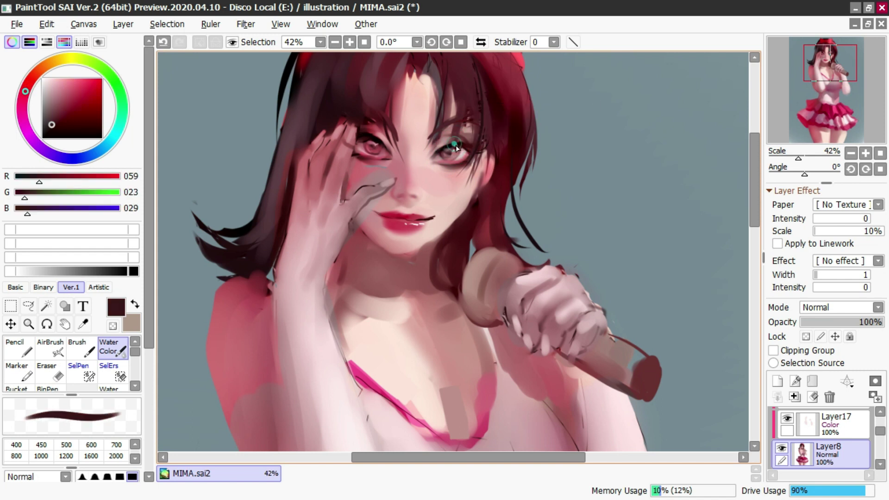
{"action": "left_click_drag", "start_coordinate": [459, 150], "coordinate": [447, 162]}
Step: Choose pure white and dot Pencil highlights onto the irises of both eyes
{"action": "left_click_drag", "start_coordinate": [63, 101], "coordinate": [42, 78]}
{"action": "key", "text": "n"}
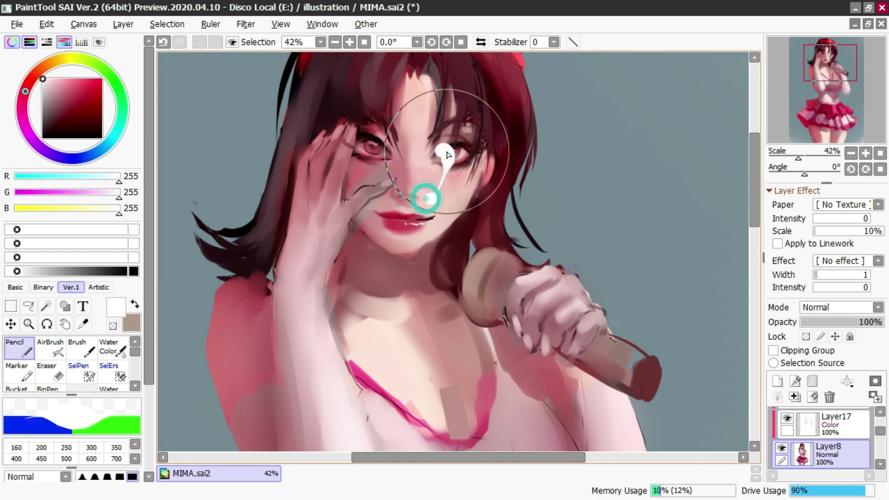
{"action": "key", "text": "ctrl+z"}
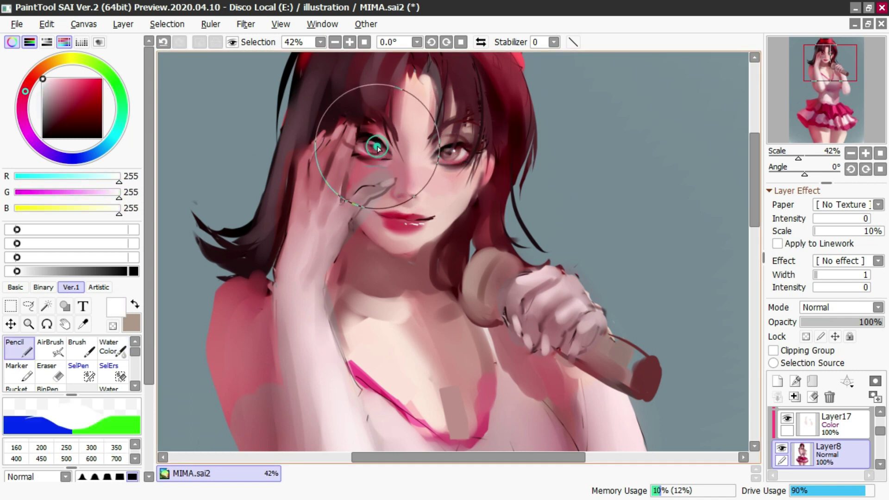
{"action": "left_click", "coordinate": [378, 144]}
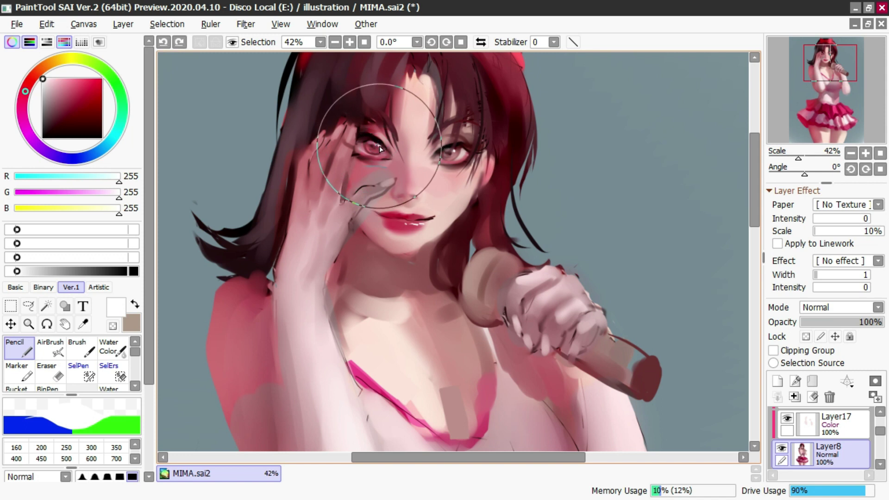
{"action": "left_click", "coordinate": [450, 151]}
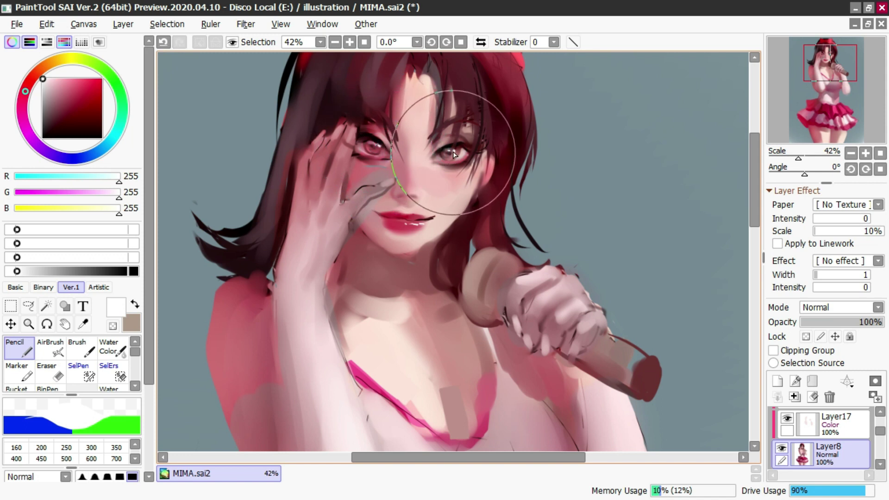
{"action": "scroll", "coordinate": [409, 124], "scroll_direction": "down", "scroll_amount": 3}
{"action": "scroll", "coordinate": [410, 124], "scroll_direction": "down", "scroll_amount": 1}
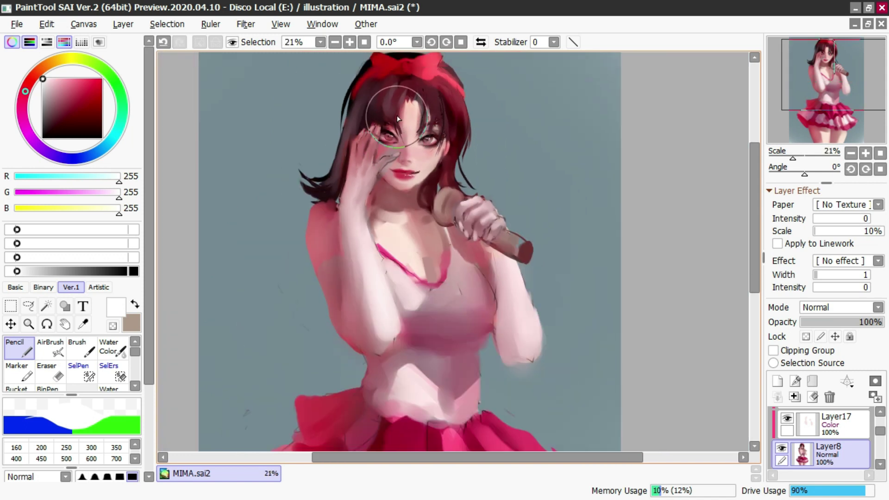
Step: Mirror the view horizontally and retouch the skin below the eye beside the raised hand with sampled reds
{"action": "left_click", "coordinate": [486, 41]}
{"action": "scroll", "coordinate": [536, 152], "scroll_direction": "up", "scroll_amount": 4}
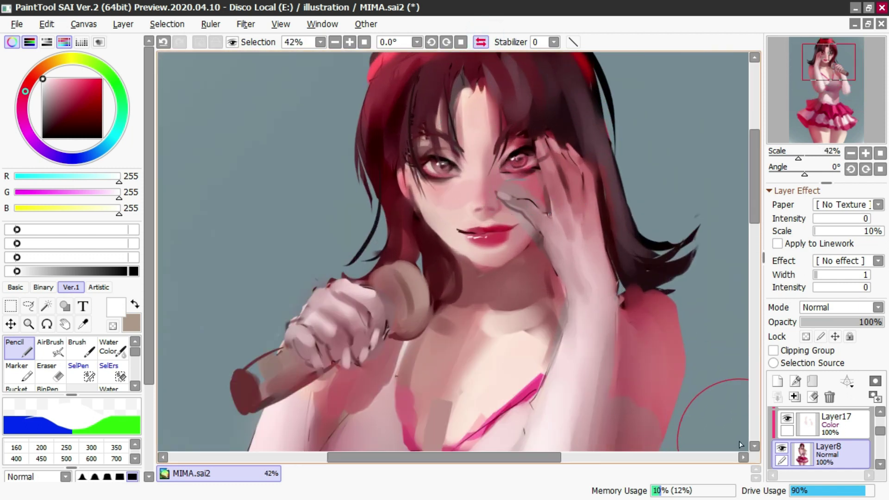
{"action": "left_click", "coordinate": [477, 221]}
{"action": "key", "text": "ctrl+z"}
{"action": "key", "text": "c"}
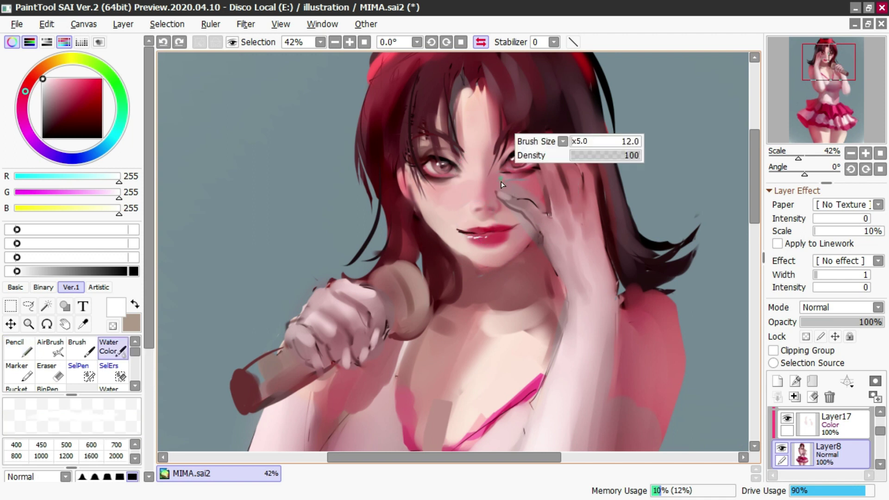
{"action": "left_click", "coordinate": [500, 179], "text": "alt"}
{"action": "left_click", "coordinate": [508, 181], "text": "alt"}
{"action": "left_click", "coordinate": [507, 181]}
{"action": "left_click", "coordinate": [528, 172], "text": "alt"}
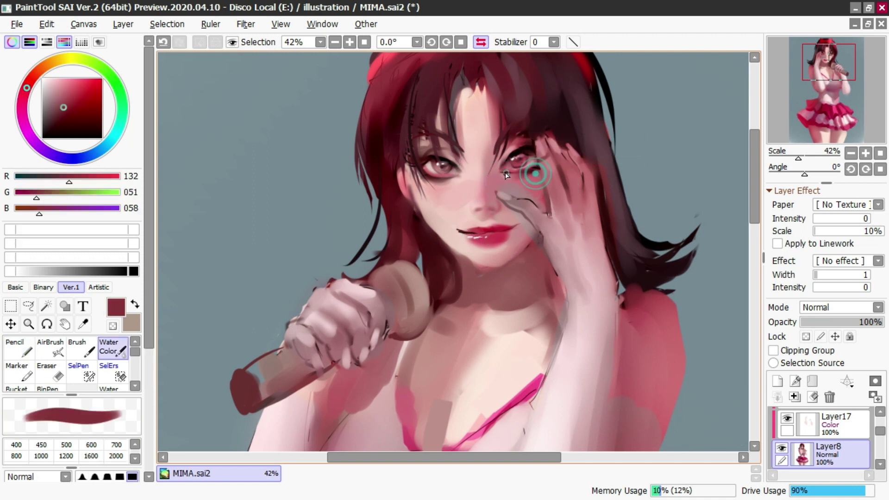
Step: Soften the skin below the uncovered eye with a sampled pale peach and restore the unmirrored view
{"action": "left_click_drag", "start_coordinate": [465, 182], "coordinate": [463, 209], "text": "ctrl+alt"}
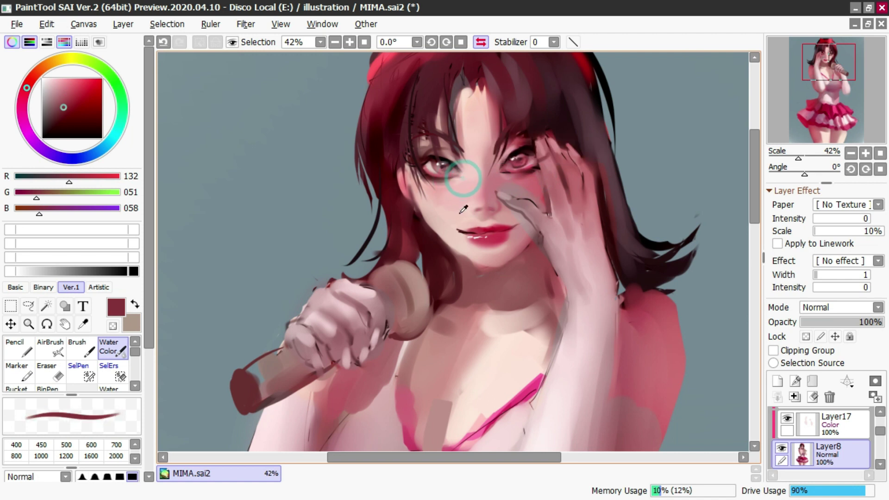
{"action": "left_click", "coordinate": [471, 209], "text": "alt"}
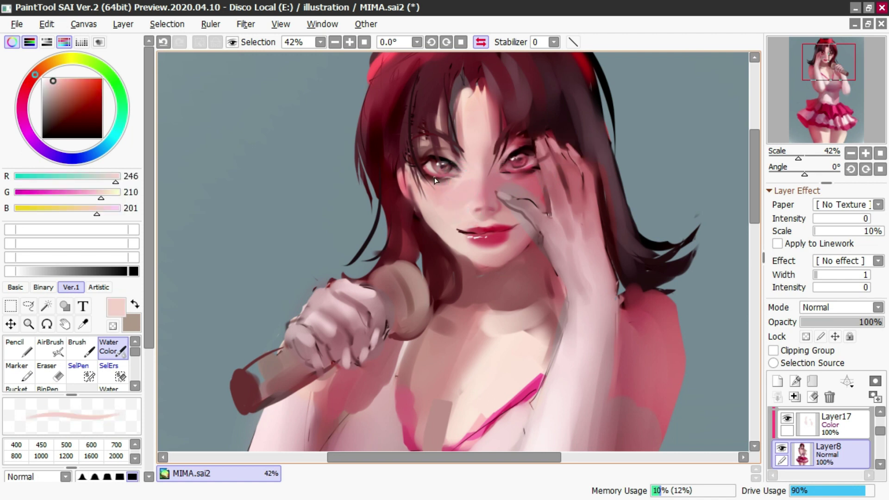
{"action": "left_click_drag", "start_coordinate": [456, 183], "coordinate": [439, 182], "text": "ctrl+alt"}
{"action": "scroll", "coordinate": [485, 135], "scroll_direction": "down", "scroll_amount": 1}
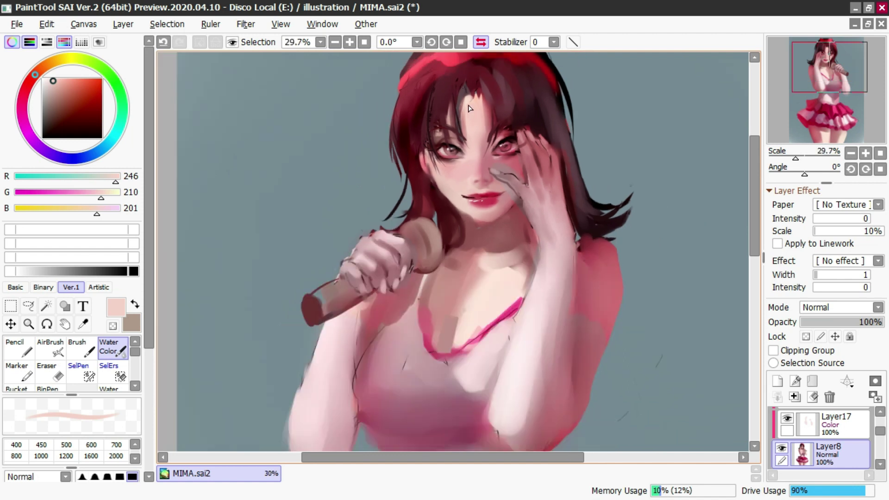
{"action": "left_click", "coordinate": [481, 41]}
Step: Try to retouch the raised hand's thumb and cheek with a sampled rose tone and the Eraser on the Overlay layer
{"action": "scroll", "coordinate": [439, 144], "scroll_direction": "up", "scroll_amount": 1}
{"action": "left_click_drag", "start_coordinate": [408, 167], "coordinate": [419, 165]}
{"action": "right_click", "coordinate": [369, 173]}
{"action": "key", "text": "ctrl+z"}
{"action": "key", "text": "ctrl+z"}
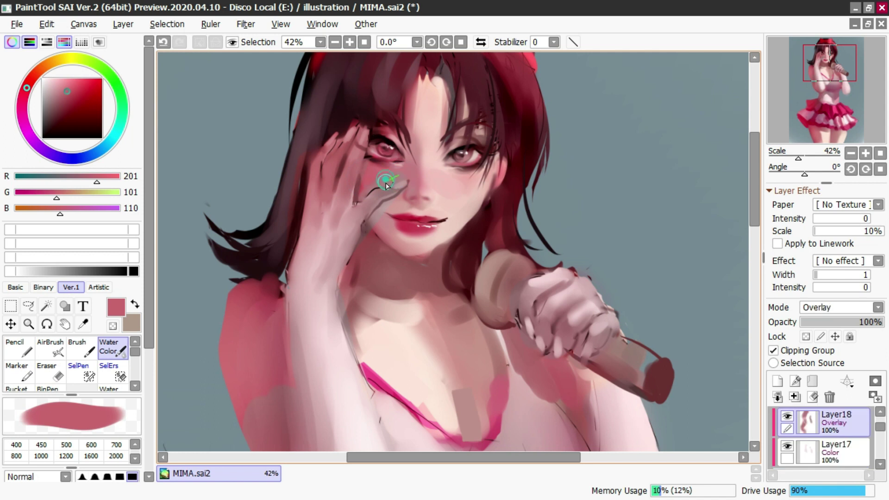
{"action": "key", "text": "e"}
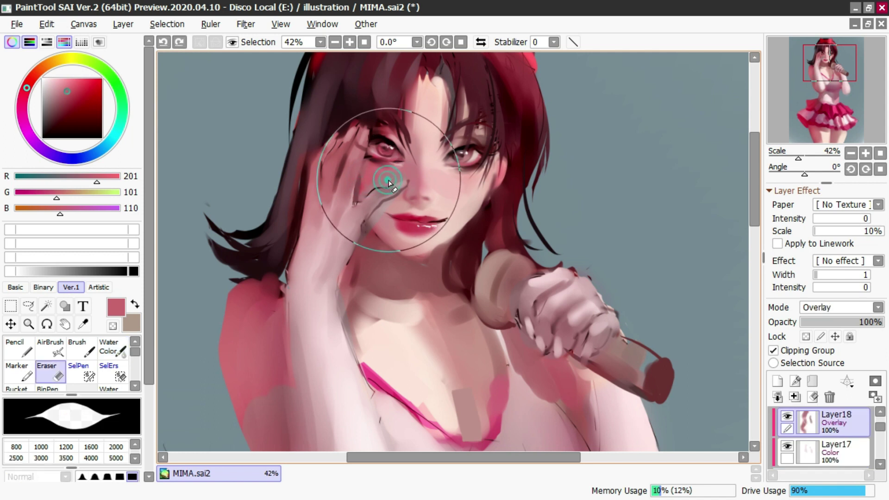
{"action": "scroll", "coordinate": [460, 150], "scroll_direction": "down", "scroll_amount": 2}
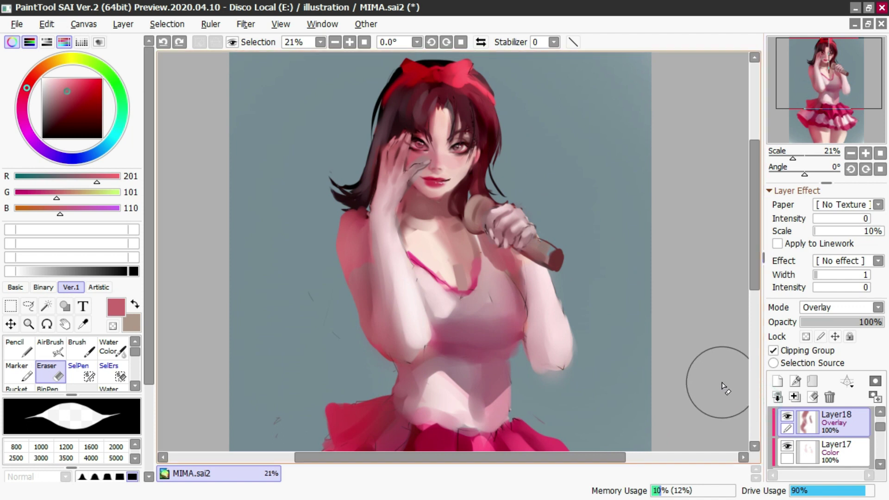
Step: Erase the Color layer's tint around the raised hand's thumb with the Overlay layer hidden, and mirror the view horizontally
{"action": "left_click", "coordinate": [780, 439]}
{"action": "left_click", "coordinate": [787, 416]}
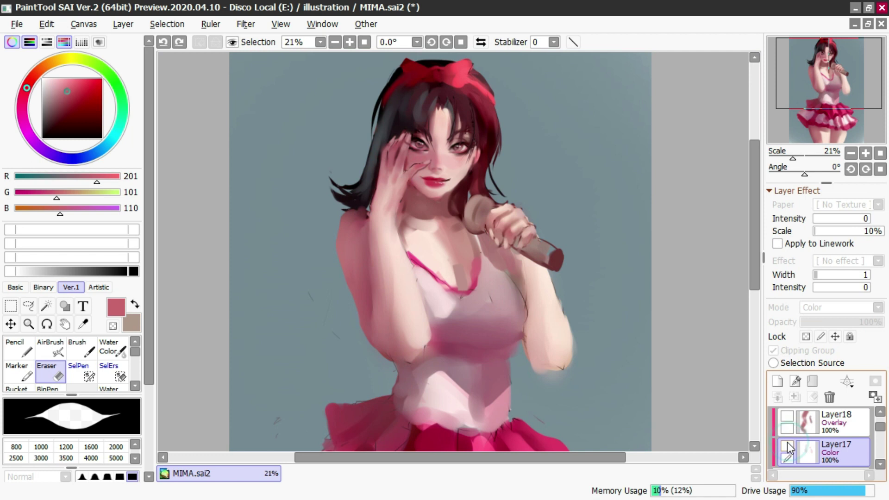
{"action": "left_click", "coordinate": [801, 448]}
{"action": "mouse_move", "coordinate": [431, 166]}
{"action": "left_mouse_down"}
{"action": "mouse_move", "coordinate": [426, 157]}
{"action": "mouse_move", "coordinate": [409, 167]}
{"action": "mouse_move", "coordinate": [423, 160]}
{"action": "mouse_move", "coordinate": [427, 170]}
{"action": "mouse_move", "coordinate": [410, 194]}
{"action": "mouse_move", "coordinate": [416, 152]}
{"action": "mouse_move", "coordinate": [410, 164]}
{"action": "mouse_move", "coordinate": [412, 140]}
{"action": "left_mouse_up"}
{"action": "left_click", "coordinate": [482, 41]}
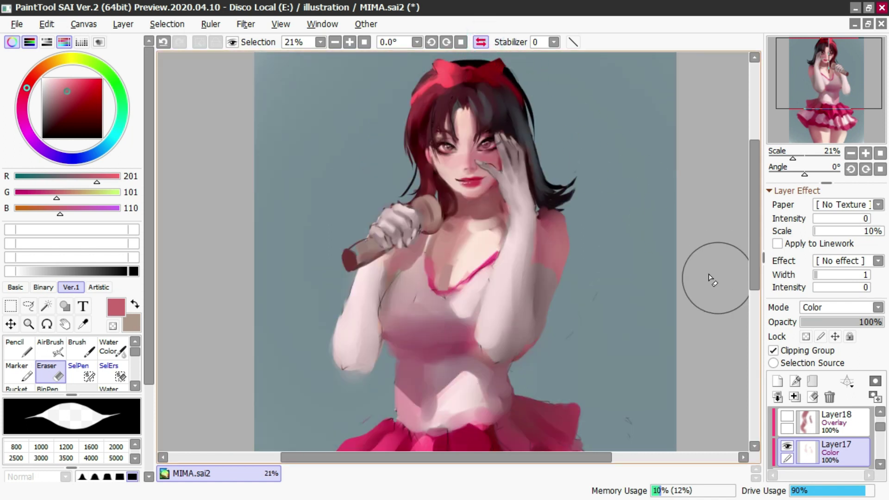
Step: Retouch the raised arm's outer edge and elbow on the Color layer with Water Color and a sampled skin tone
{"action": "mouse_move", "coordinate": [505, 228]}
{"action": "left_mouse_down"}
{"action": "mouse_move", "coordinate": [501, 241]}
{"action": "mouse_move", "coordinate": [505, 231]}
{"action": "left_mouse_up"}
{"action": "key", "text": "c"}
{"action": "right_click", "coordinate": [510, 197]}
{"action": "mouse_move", "coordinate": [536, 280]}
{"action": "left_mouse_down"}
{"action": "mouse_move", "coordinate": [548, 281]}
{"action": "mouse_move", "coordinate": [538, 291]}
{"action": "left_mouse_up"}
{"action": "mouse_move", "coordinate": [507, 345]}
{"action": "left_mouse_down"}
{"action": "mouse_move", "coordinate": [518, 363]}
{"action": "mouse_move", "coordinate": [536, 332]}
{"action": "left_mouse_up"}
{"action": "scroll", "coordinate": [506, 112], "scroll_direction": "down", "scroll_amount": 3}
{"action": "scroll", "coordinate": [805, 431], "scroll_direction": "down", "scroll_amount": 3}
{"action": "scroll", "coordinate": [798, 426], "scroll_direction": "up", "scroll_amount": 3}
Step: Show the Overlay layer and airbrush a sampled rose tone over the shaded shoulder, waist and back of the skirt
{"action": "left_click", "coordinate": [787, 416]}
{"action": "left_click", "coordinate": [787, 415]}
{"action": "left_click", "coordinate": [788, 416]}
{"action": "left_click", "coordinate": [804, 421]}
{"action": "key", "text": "b"}
{"action": "left_click_drag", "start_coordinate": [552, 210], "coordinate": [538, 208]}
{"action": "right_click", "coordinate": [533, 222]}
{"action": "left_click_drag", "start_coordinate": [506, 277], "coordinate": [481, 296]}
{"action": "key", "text": "ctrl+z"}
{"action": "mouse_move", "coordinate": [524, 260]}
{"action": "left_mouse_down"}
{"action": "mouse_move", "coordinate": [473, 280]}
{"action": "mouse_move", "coordinate": [465, 294]}
{"action": "left_mouse_up"}
{"action": "left_click_drag", "start_coordinate": [549, 342], "coordinate": [567, 342]}
Step: Try to tint the thighs with the rose airbrush on the Overlay layer, and restore the unmirrored view
{"action": "left_click_drag", "start_coordinate": [517, 402], "coordinate": [507, 420]}
{"action": "key", "text": "ctrl+z"}
{"action": "left_click_drag", "start_coordinate": [451, 374], "coordinate": [453, 417]}
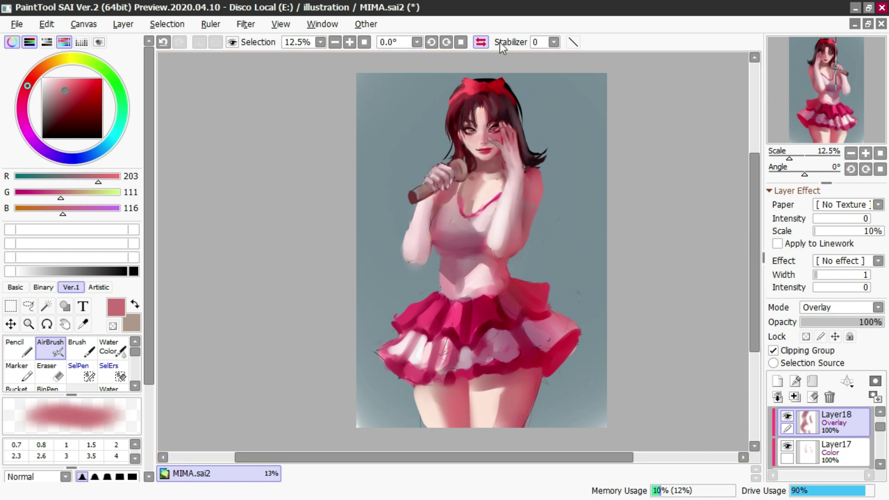
{"action": "left_click", "coordinate": [481, 42]}
{"action": "key", "text": "ctrl+z"}
Step: Airbrush a sampled blue-grey over the shirt's chest and waist on the Overlay layer
{"action": "mouse_move", "coordinate": [445, 222]}
{"action": "left_mouse_down"}
{"action": "mouse_move", "coordinate": [478, 166]}
{"action": "mouse_move", "coordinate": [431, 238]}
{"action": "left_mouse_up"}
{"action": "right_click", "coordinate": [485, 163]}
{"action": "mouse_move", "coordinate": [437, 242]}
{"action": "left_mouse_down"}
{"action": "mouse_move", "coordinate": [411, 262]}
{"action": "mouse_move", "coordinate": [462, 285]}
{"action": "mouse_move", "coordinate": [460, 306]}
{"action": "left_mouse_up"}
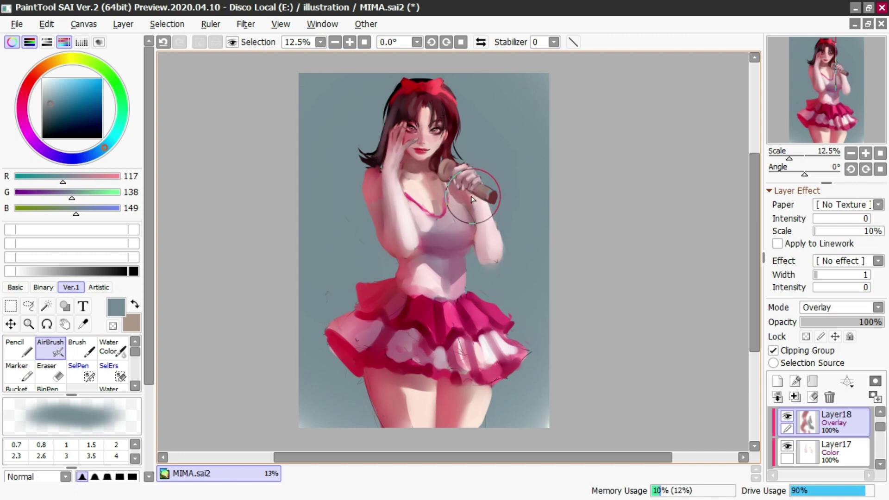
{"action": "left_click_drag", "start_coordinate": [462, 208], "coordinate": [467, 211]}
{"action": "mouse_move", "coordinate": [444, 268]}
{"action": "left_mouse_down"}
{"action": "mouse_move", "coordinate": [418, 306]}
{"action": "mouse_move", "coordinate": [437, 300]}
{"action": "left_mouse_up"}
{"action": "mouse_move", "coordinate": [488, 329]}
{"action": "left_mouse_down"}
{"action": "mouse_move", "coordinate": [463, 338]}
{"action": "mouse_move", "coordinate": [495, 367]}
{"action": "left_mouse_up"}
{"action": "key", "text": "ctrl+z"}
Step: Resize the AirBrush and try a blue-grey glaze over the neck and upper chest
{"action": "key", "text": "bracketright"}
{"action": "key", "text": "bracketright"}
{"action": "key", "text": "bracketleft"}
{"action": "key", "text": "bracketleft"}
{"action": "key", "text": "bracketleft"}
{"action": "key", "text": "bracketleft"}
{"action": "key", "text": "bracketleft"}
{"action": "key", "text": "bracketleft"}
{"action": "key", "text": "bracketleft"}
{"action": "key", "text": "bracketleft"}
{"action": "key", "text": "bracketleft"}
{"action": "key", "text": "bracketleft"}
{"action": "key", "text": "bracketleft"}
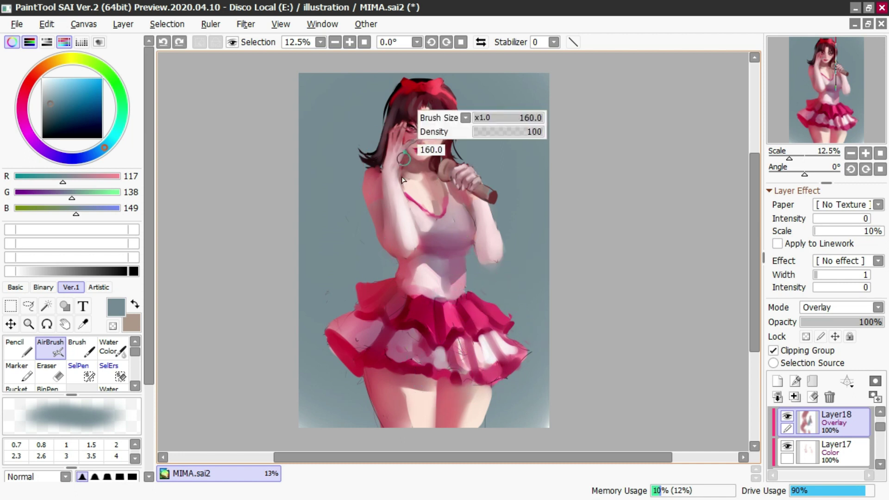
{"action": "key", "text": "bracketright"}
{"action": "key", "text": "bracketright"}
{"action": "key", "text": "bracketright"}
{"action": "left_click_drag", "start_coordinate": [431, 188], "coordinate": [425, 206]}
{"action": "key", "text": "ctrl+z"}
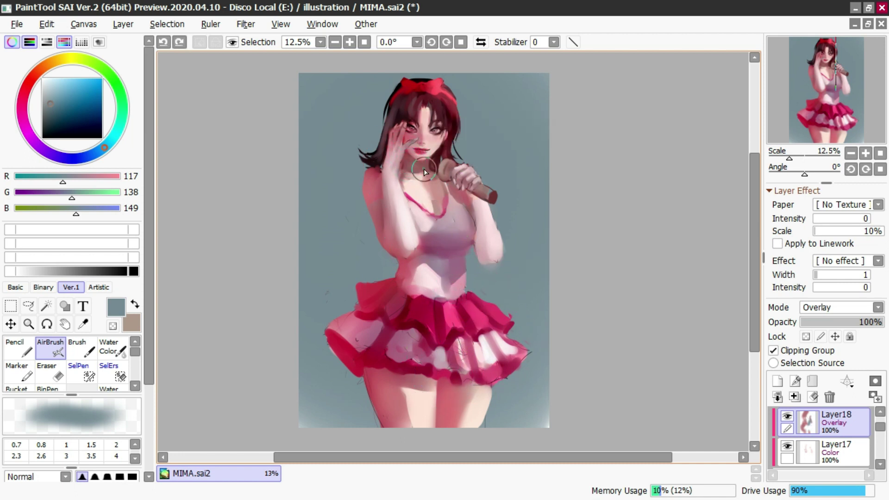
Step: Mirror the view and try a blue-grey airbrush glaze from the chest up to the hair
{"action": "left_click", "coordinate": [481, 41]}
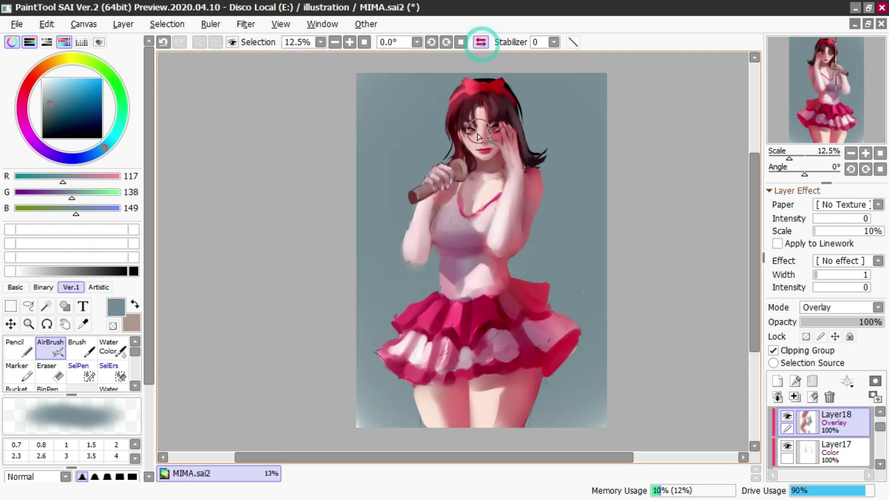
{"action": "key", "text": "ctrl+z"}
{"action": "mouse_move", "coordinate": [456, 211]}
{"action": "left_mouse_down"}
{"action": "mouse_move", "coordinate": [468, 186]}
{"action": "mouse_move", "coordinate": [441, 145]}
{"action": "mouse_move", "coordinate": [445, 138]}
{"action": "mouse_move", "coordinate": [447, 159]}
{"action": "mouse_move", "coordinate": [446, 112]}
{"action": "left_mouse_up"}
{"action": "key", "text": "ctrl+z"}
{"action": "key", "text": "ctrl+z"}
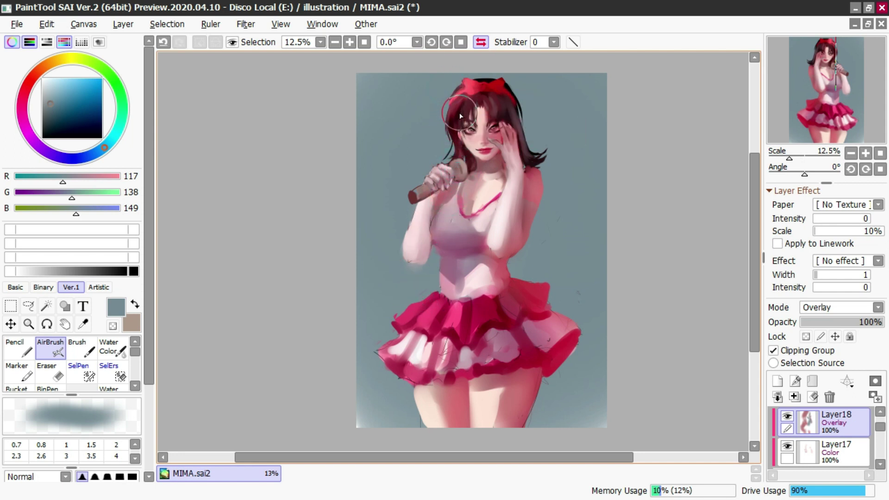
Step: Compare the whole figure with the Color layer hidden and shown
{"action": "left_click", "coordinate": [482, 113], "text": "alt"}
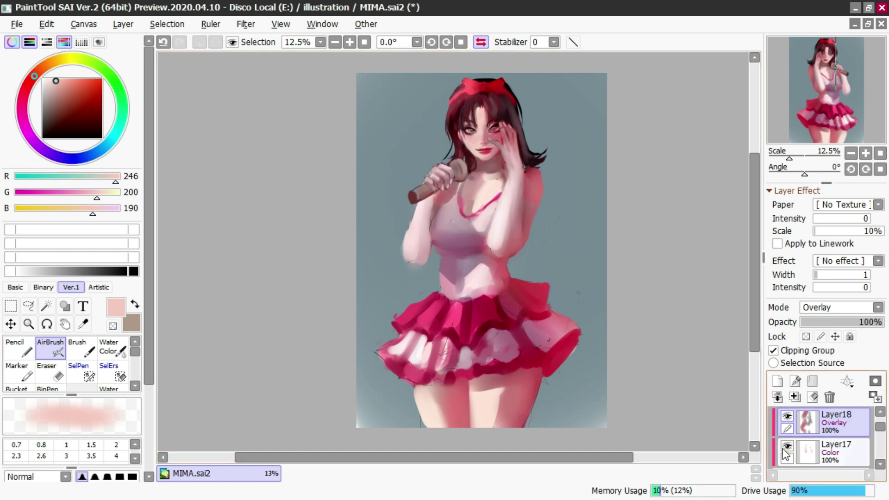
{"action": "scroll", "coordinate": [792, 459], "scroll_direction": "down", "scroll_amount": 1}
{"action": "left_click", "coordinate": [802, 456], "text": "shift"}
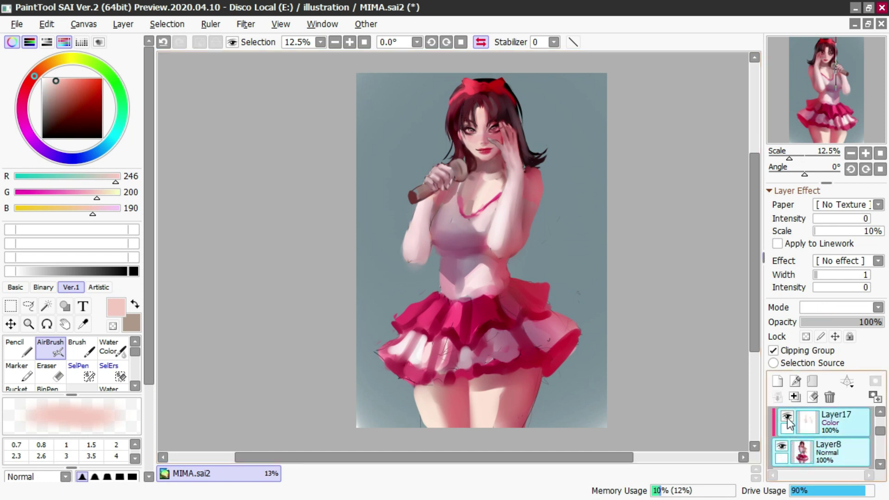
{"action": "left_click", "coordinate": [787, 416]}
{"action": "left_click", "coordinate": [791, 422]}
{"action": "scroll", "coordinate": [537, 222], "scroll_direction": "down", "scroll_amount": 2}
{"action": "scroll", "coordinate": [548, 200], "scroll_direction": "up", "scroll_amount": 1}
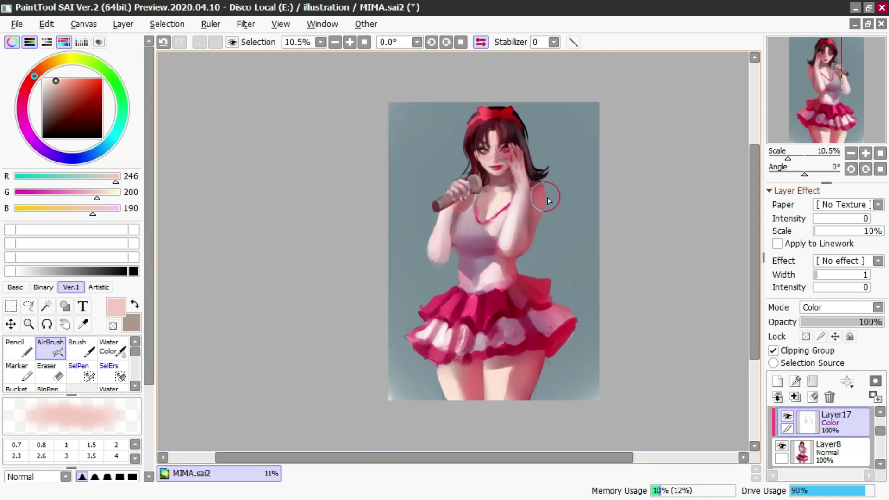
Step: Try a sampled dark crimson Pencil stroke across the skirt's lower frill on the base painting layer
{"action": "left_click", "coordinate": [792, 455]}
{"action": "key", "text": "n"}
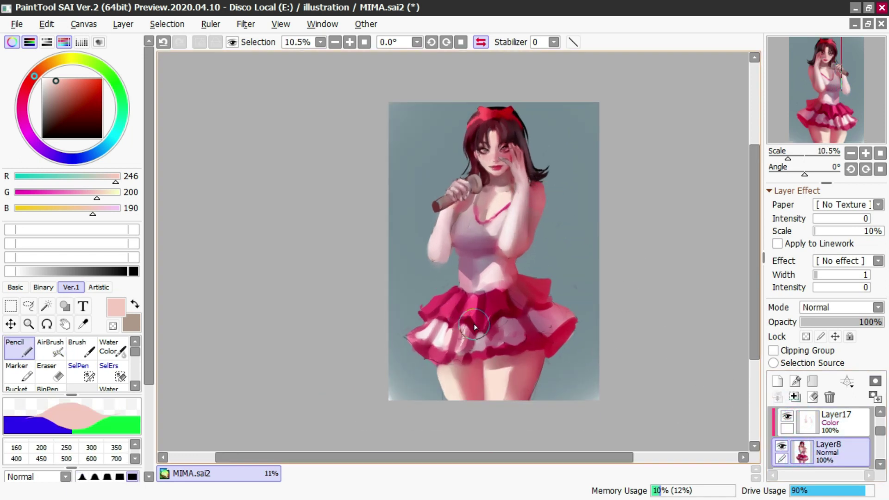
{"action": "right_click", "coordinate": [473, 324]}
{"action": "left_click_drag", "start_coordinate": [425, 320], "coordinate": [517, 323]}
{"action": "key", "text": "ctrl+z"}
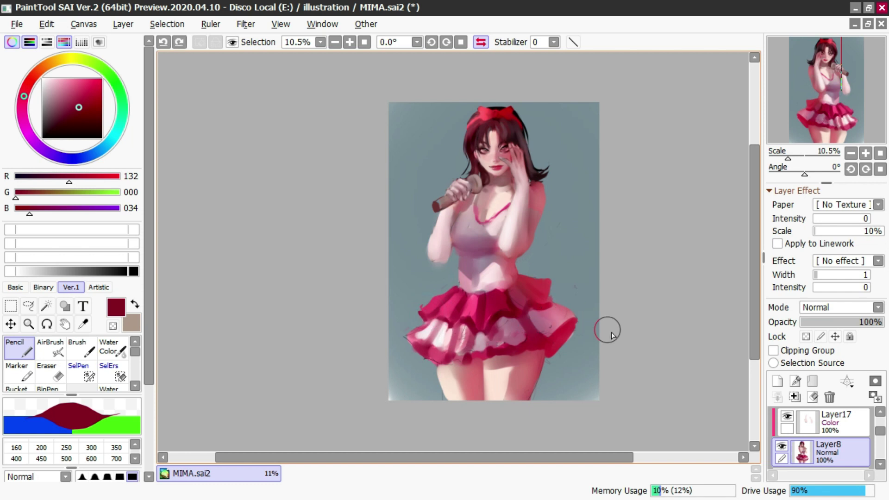
Step: Merge the Color and Overlay layers into the base painting layer
{"action": "left_click", "coordinate": [805, 420]}
{"action": "key", "text": "ctrl+e"}
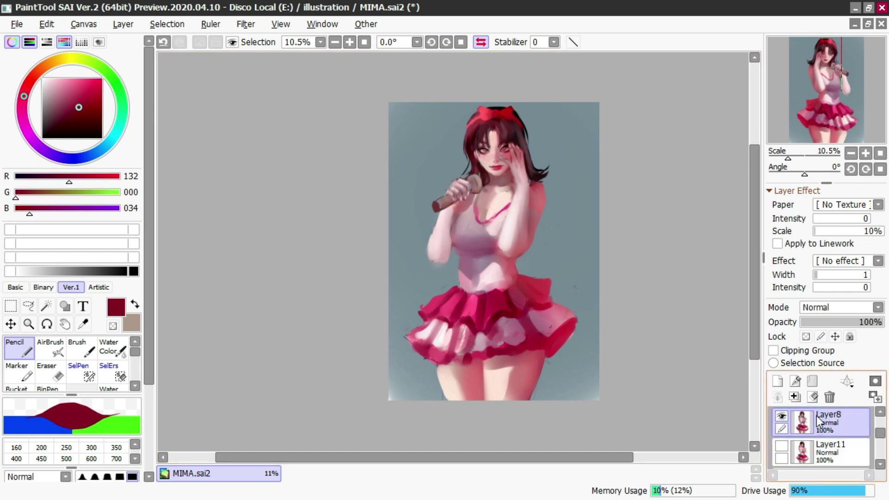
{"action": "scroll", "coordinate": [816, 426], "scroll_direction": "up", "scroll_amount": 1}
{"action": "left_click", "coordinate": [808, 428], "text": "ctrl"}
{"action": "key", "text": "ctrl+e"}
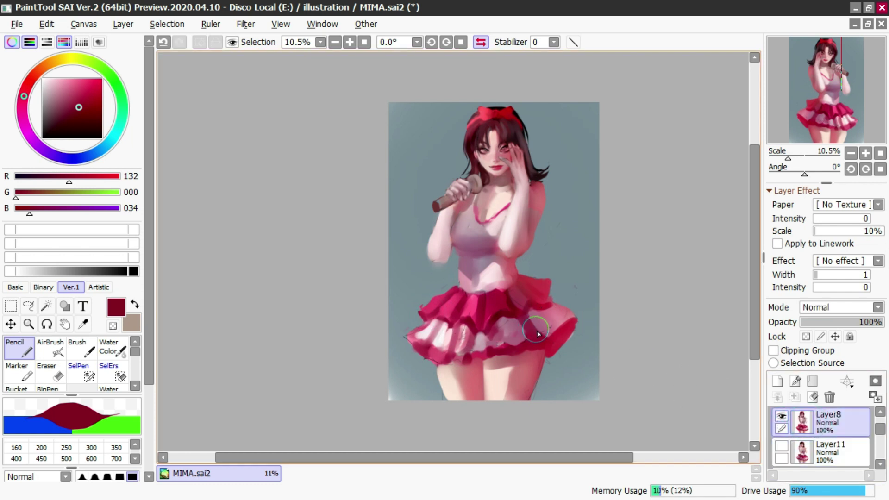
Step: Repaint the white frill of the skirt with Water Color, using sampled near-white, crimson and mauve tones
{"action": "key", "text": "c"}
{"action": "left_click", "coordinate": [446, 332], "text": "alt"}
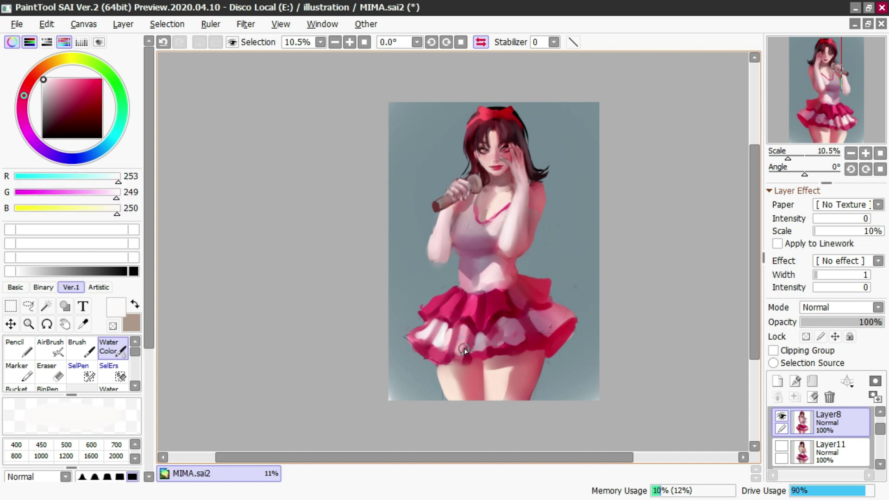
{"action": "left_click", "coordinate": [464, 349], "text": "alt"}
{"action": "left_click", "coordinate": [493, 338], "text": "alt"}
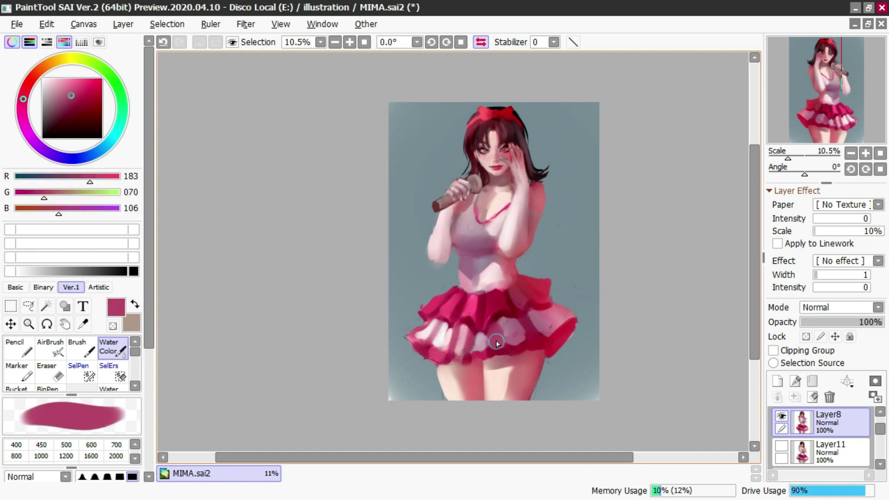
{"action": "left_click", "coordinate": [493, 342], "text": "alt"}
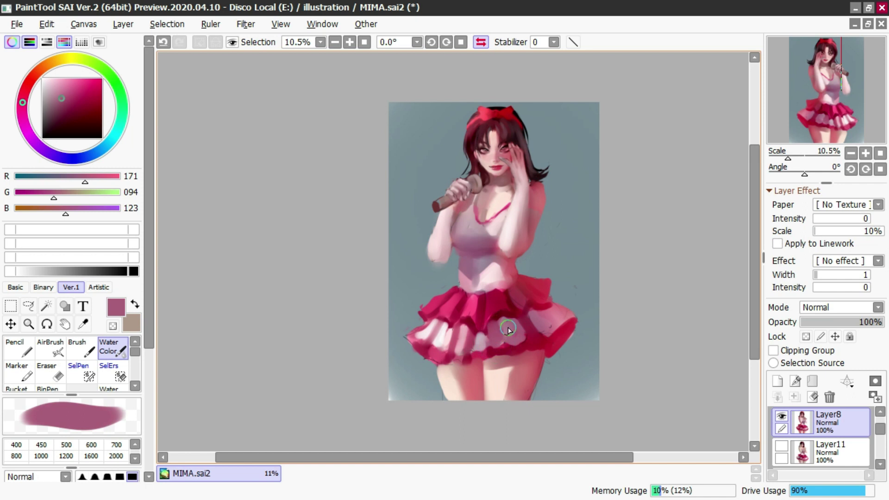
{"action": "left_click", "coordinate": [506, 326], "text": "alt"}
{"action": "left_click_drag", "start_coordinate": [504, 324], "coordinate": [503, 347]}
Step: Define the folds of the skirt's upper tier below the waist with sampled deep crimson and bright pink tones
{"action": "left_click", "coordinate": [489, 300], "text": "alt"}
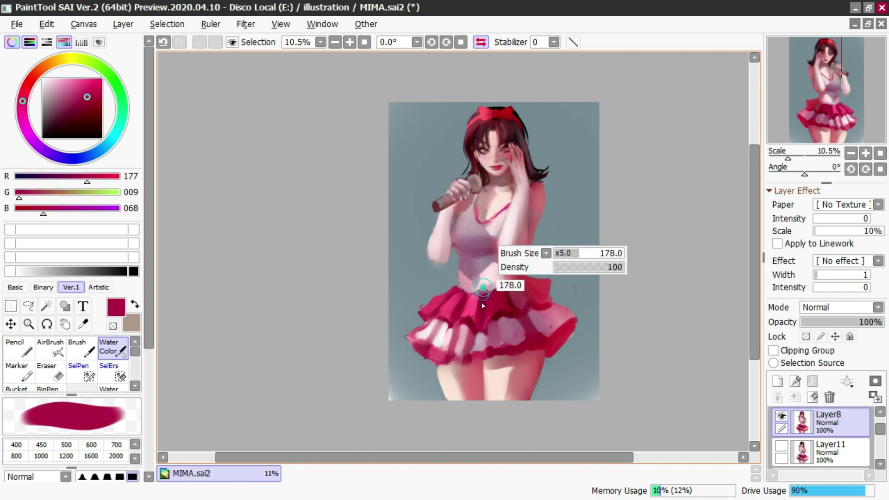
{"action": "key", "text": "ctrl+z"}
{"action": "left_click", "coordinate": [469, 306], "text": "alt"}
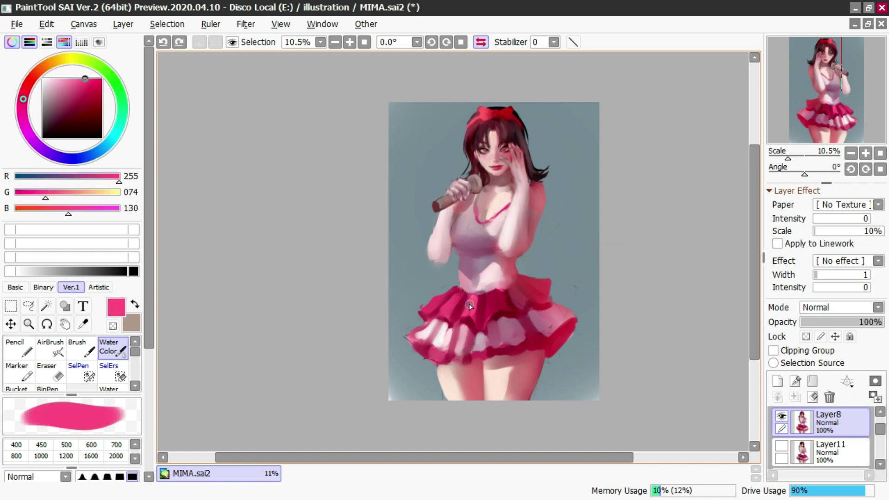
{"action": "left_click", "coordinate": [480, 297], "text": "alt"}
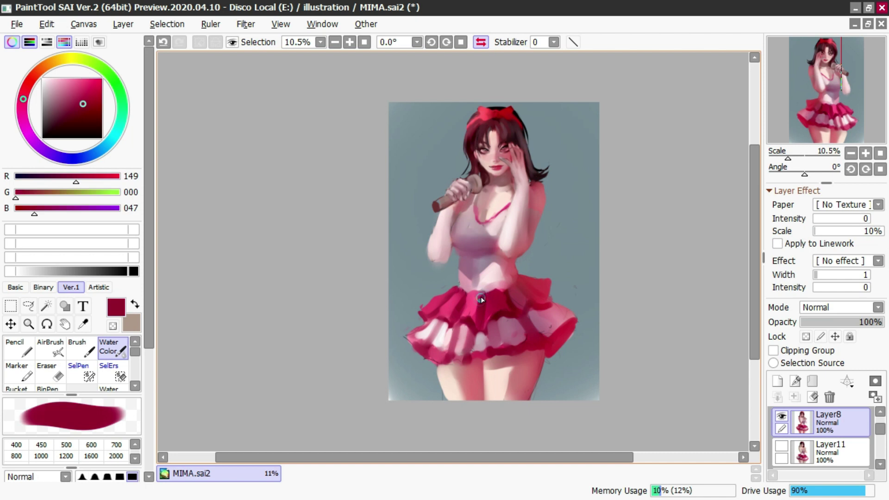
{"action": "left_click", "coordinate": [509, 293], "text": "alt"}
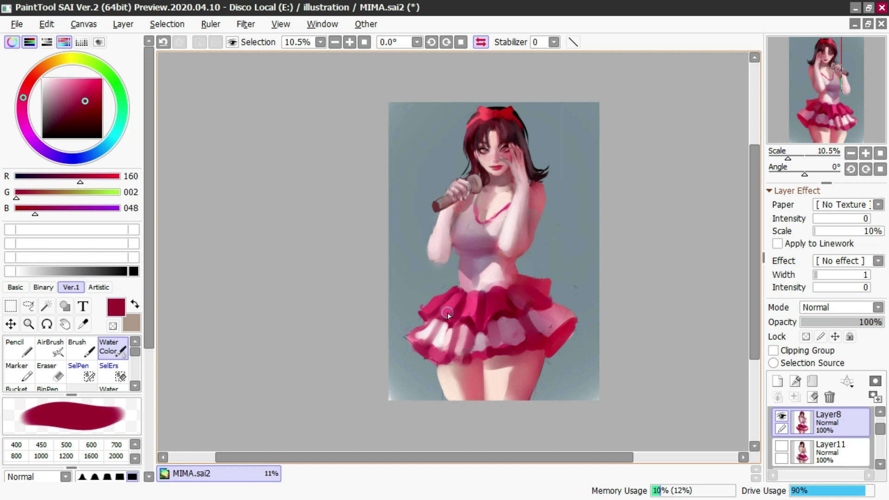
Step: Refine the front folds of both skirt tiers with sampled pinks and pale white, and erase rough paint along the hem
{"action": "left_click", "coordinate": [456, 300], "text": "alt"}
{"action": "left_click", "coordinate": [458, 307], "text": "alt"}
{"action": "left_click", "coordinate": [459, 305], "text": "alt"}
{"action": "left_click", "coordinate": [457, 307], "text": "alt"}
{"action": "left_click", "coordinate": [438, 330], "text": "alt"}
{"action": "left_click", "coordinate": [422, 335], "text": "alt"}
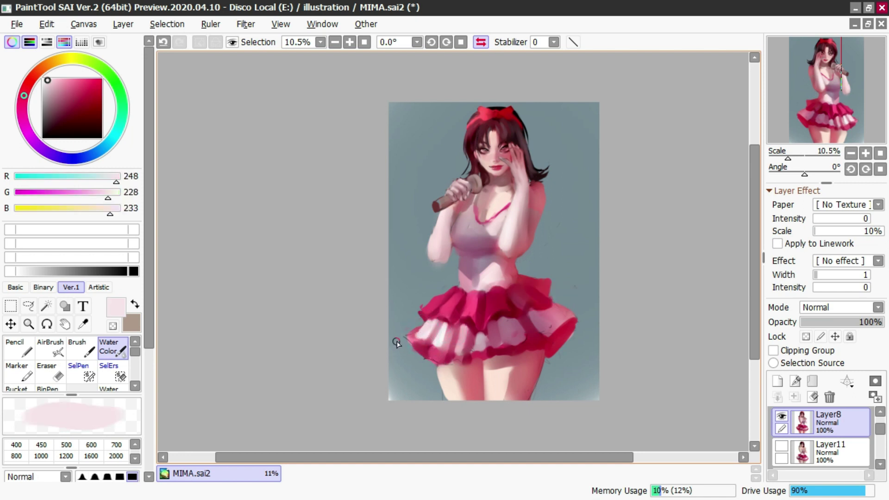
{"action": "key", "text": "e"}
{"action": "left_click_drag", "start_coordinate": [415, 359], "coordinate": [426, 362]}
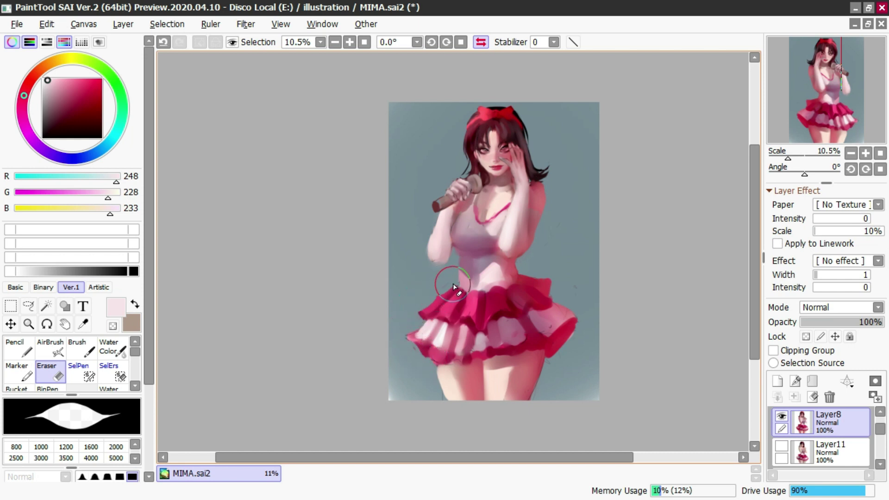
Step: Sample a mauve from the shirt, add a new clipped layer set to Multiply, and switch to the AirBrush
{"action": "key", "text": "c"}
{"action": "left_click", "coordinate": [455, 237], "text": "alt"}
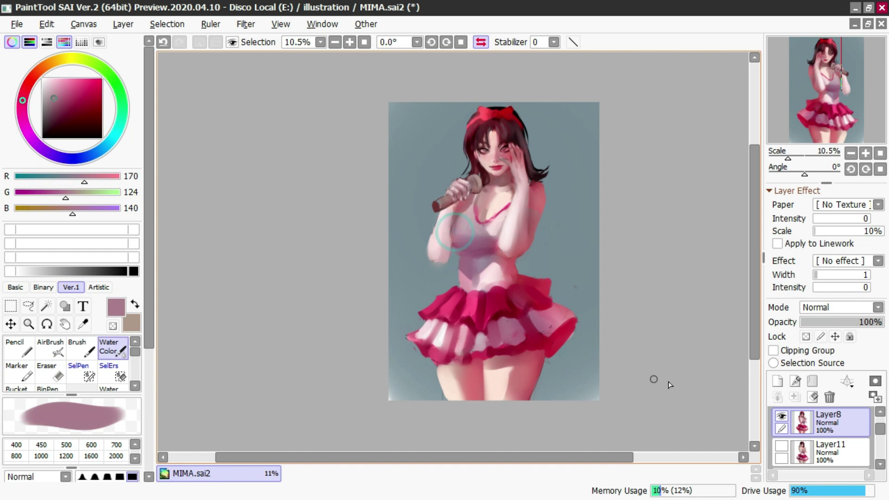
{"action": "left_click", "coordinate": [777, 381]}
{"action": "left_click", "coordinate": [773, 350]}
{"action": "left_click", "coordinate": [811, 309]}
{"action": "left_click", "coordinate": [811, 338]}
{"action": "key", "text": "b"}
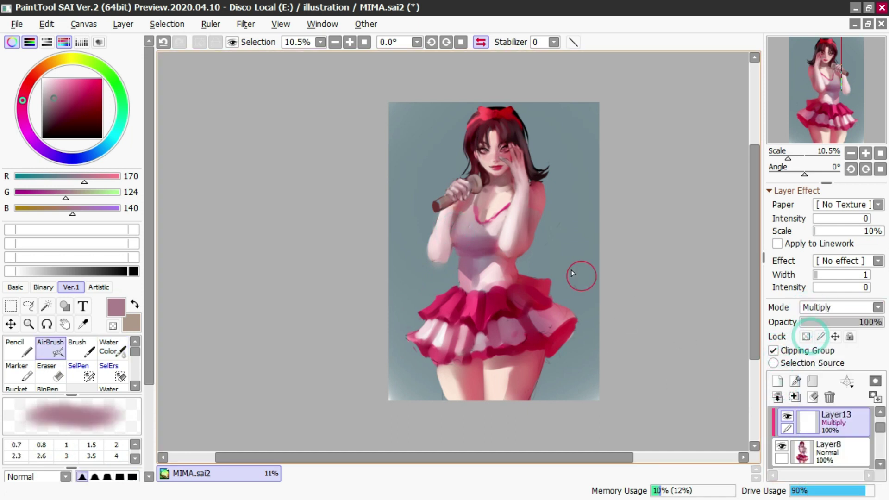
Step: Airbrush a sampled dusty mauve shadow along the shirt's side beside the microphone arm on the Multiply layer
{"action": "left_click", "coordinate": [454, 225], "text": "alt"}
{"action": "mouse_move", "coordinate": [453, 224]}
{"action": "left_mouse_down"}
{"action": "mouse_move", "coordinate": [441, 265]}
{"action": "mouse_move", "coordinate": [460, 192]}
{"action": "left_mouse_up"}
{"action": "key", "text": "["}
{"action": "key", "text": "["}
{"action": "key", "text": "ctrl+z"}
{"action": "key", "text": "ctrl+z"}
{"action": "left_click_drag", "start_coordinate": [435, 276], "coordinate": [461, 192]}
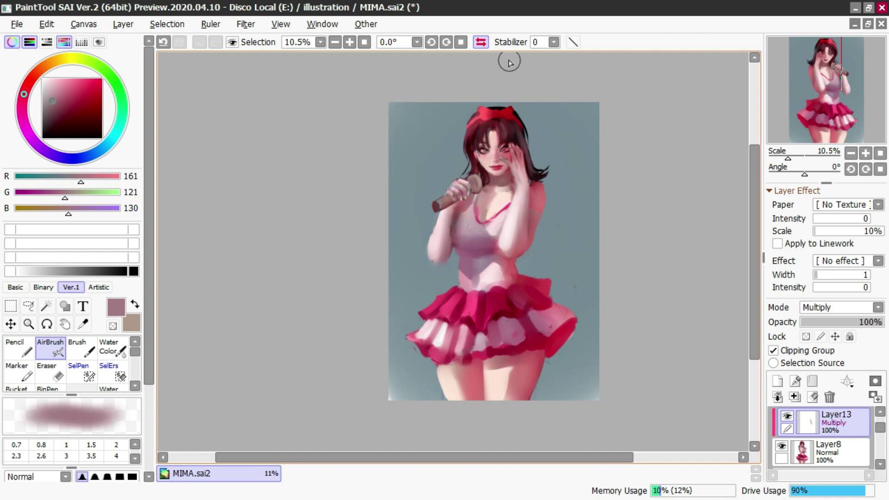
Step: Restore the unmirrored view and airbrush mauve shadows along the raised arm's side and the back of the skirt
{"action": "left_click", "coordinate": [481, 42]}
{"action": "mouse_move", "coordinate": [345, 189]}
{"action": "left_mouse_down"}
{"action": "mouse_move", "coordinate": [363, 236]}
{"action": "mouse_move", "coordinate": [396, 272]}
{"action": "mouse_move", "coordinate": [383, 246]}
{"action": "left_mouse_up"}
{"action": "key", "text": "ctrl+z"}
{"action": "mouse_move", "coordinate": [380, 165]}
{"action": "left_mouse_down"}
{"action": "mouse_move", "coordinate": [395, 262]}
{"action": "mouse_move", "coordinate": [382, 267]}
{"action": "left_mouse_up"}
{"action": "mouse_move", "coordinate": [375, 194]}
{"action": "left_mouse_down", "text": "ctrl+alt"}
{"action": "mouse_move", "coordinate": [385, 278]}
{"action": "mouse_move", "coordinate": [334, 310]}
{"action": "left_mouse_up", "text": "ctrl+alt"}
{"action": "key", "text": "ctrl+z"}
{"action": "left_click_drag", "start_coordinate": [368, 286], "coordinate": [337, 345], "text": "ctrl+alt"}
{"action": "key", "text": "ctrl+z"}
{"action": "left_click_drag", "start_coordinate": [325, 314], "coordinate": [333, 354]}
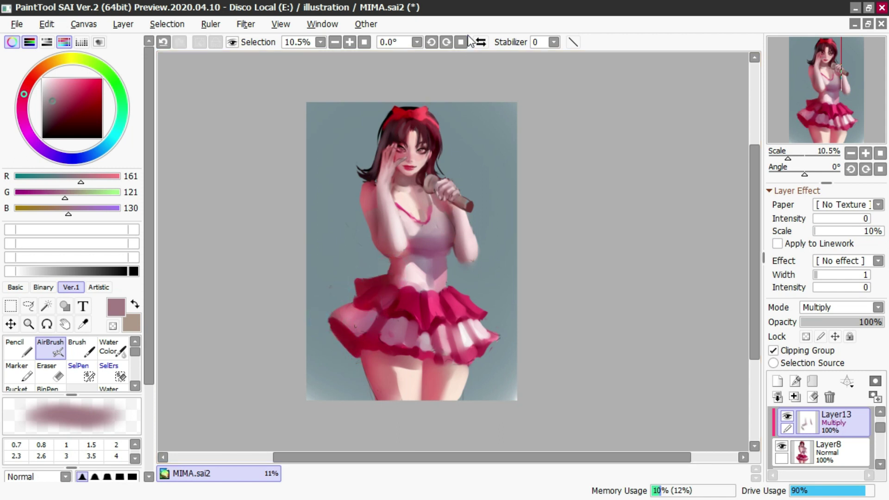
Step: Mirror the view and try mauve airbrush shadows under the chest and across the skirt
{"action": "left_click", "coordinate": [485, 40]}
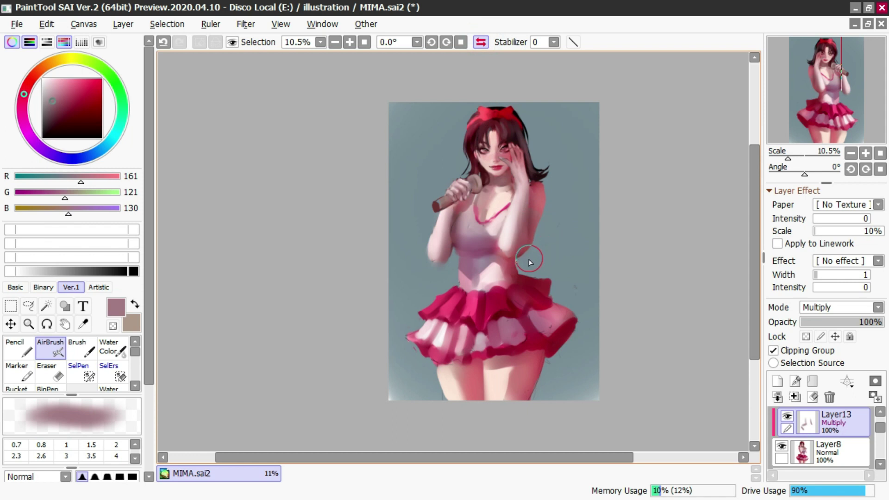
{"action": "mouse_move", "coordinate": [491, 254]}
{"action": "left_mouse_down"}
{"action": "mouse_move", "coordinate": [446, 263]}
{"action": "mouse_move", "coordinate": [463, 246]}
{"action": "mouse_move", "coordinate": [509, 250]}
{"action": "left_mouse_up"}
{"action": "key", "text": "ctrl+z"}
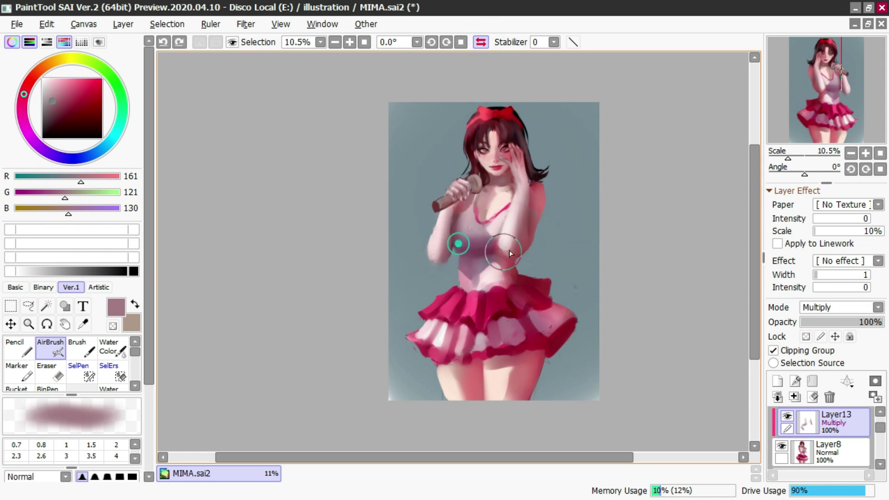
{"action": "mouse_move", "coordinate": [452, 330]}
{"action": "left_mouse_down", "text": "ctrl+alt"}
{"action": "mouse_move", "coordinate": [439, 329]}
{"action": "mouse_move", "coordinate": [531, 326]}
{"action": "mouse_move", "coordinate": [536, 316]}
{"action": "mouse_move", "coordinate": [497, 311]}
{"action": "mouse_move", "coordinate": [554, 312]}
{"action": "left_mouse_up", "text": "ctrl+alt"}
{"action": "key", "text": "ctrl+z"}
{"action": "key", "text": "ctrl+z"}
Step: Try to paint a cast shadow beneath the skirt's upper tier with the Marker and a sampled dark maroon
{"action": "key", "text": "c"}
{"action": "key", "text": "v"}
{"action": "left_click", "coordinate": [502, 302], "text": "alt"}
{"action": "left_click_drag", "start_coordinate": [501, 321], "coordinate": [499, 320], "text": "ctrl+alt"}
{"action": "key", "text": "ctrl+z"}
{"action": "left_click_drag", "start_coordinate": [445, 319], "coordinate": [551, 319]}
{"action": "key", "text": "ctrl+z"}
{"action": "left_click_drag", "start_coordinate": [471, 331], "coordinate": [583, 301]}
{"action": "key", "text": "ctrl+z"}
{"action": "left_click_drag", "start_coordinate": [499, 329], "coordinate": [554, 302], "text": "ctrl+alt"}
{"action": "key", "text": "ctrl+z"}
{"action": "left_click_drag", "start_coordinate": [490, 323], "coordinate": [552, 313]}
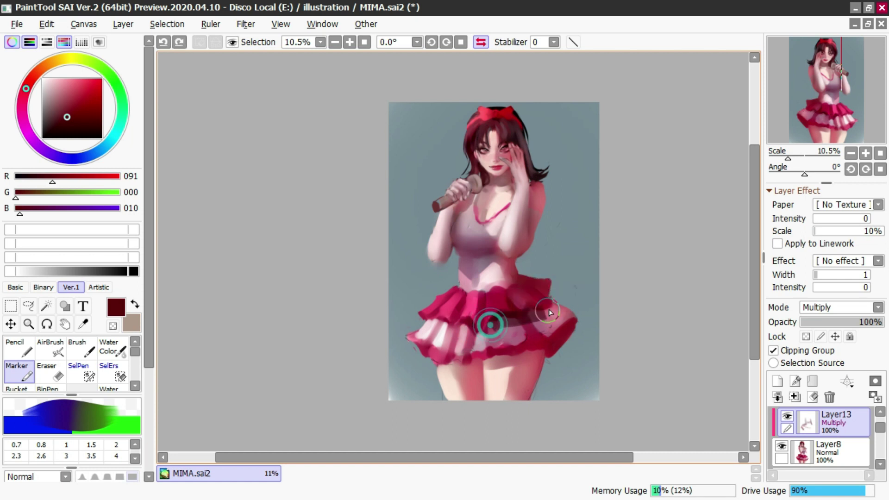
{"action": "key", "text": "ctrl+z"}
{"action": "left_click_drag", "start_coordinate": [500, 336], "coordinate": [564, 306], "text": "ctrl+alt"}
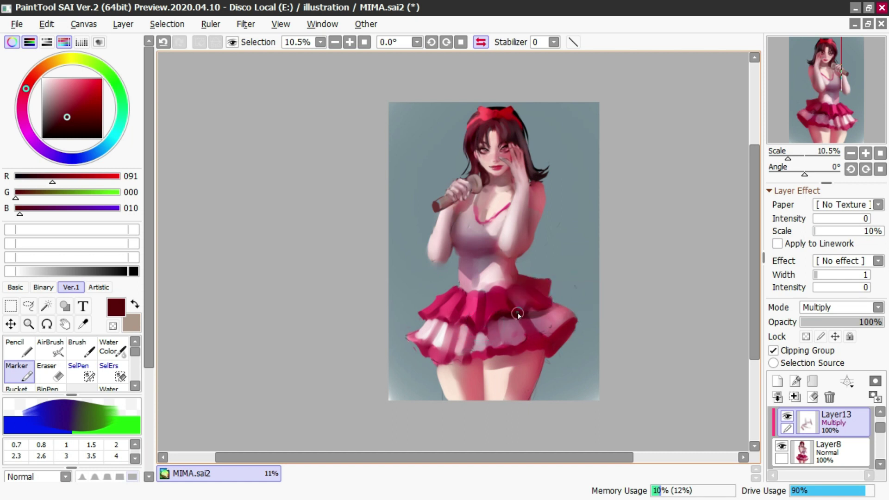
{"action": "key", "text": "ctrl+z"}
{"action": "left_click_drag", "start_coordinate": [499, 317], "coordinate": [558, 311], "text": "ctrl+alt"}
{"action": "key", "text": "ctrl+z"}
{"action": "left_click_drag", "start_coordinate": [477, 327], "coordinate": [574, 299]}
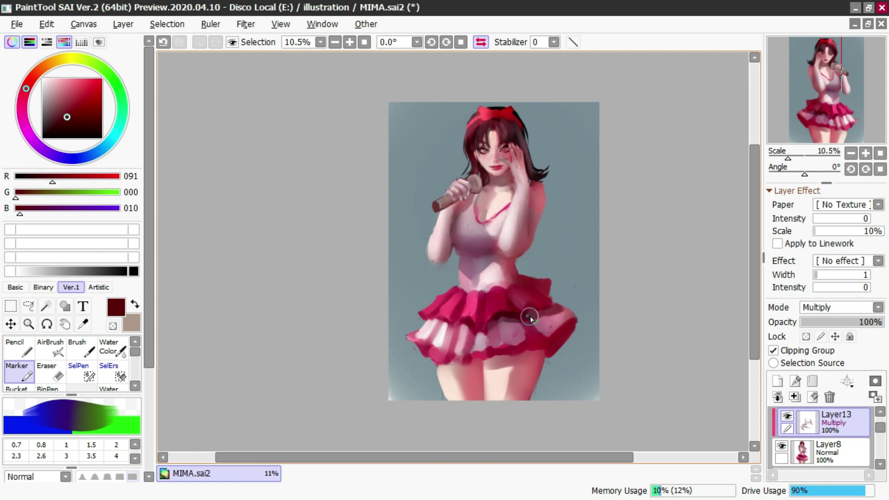
Step: Try to darken the skirt's lower hem with an enlarged maroon Marker, undo the skirt shadow strokes, and flip the view
{"action": "left_click_drag", "start_coordinate": [473, 342], "coordinate": [480, 341], "text": "ctrl+alt"}
{"action": "mouse_move", "coordinate": [481, 360]}
{"action": "left_mouse_down"}
{"action": "mouse_move", "coordinate": [553, 353]}
{"action": "mouse_move", "coordinate": [466, 366]}
{"action": "left_mouse_up"}
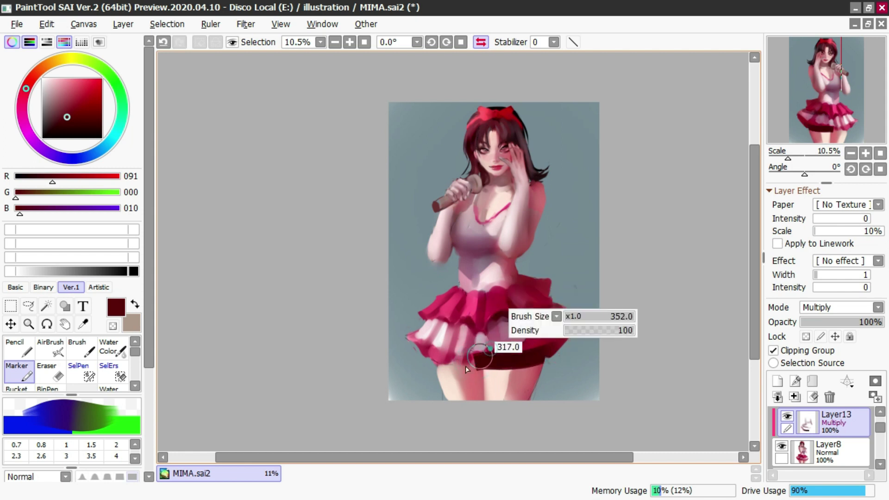
{"action": "key", "text": "ctrl+z"}
{"action": "mouse_move", "coordinate": [570, 324]}
{"action": "left_mouse_down"}
{"action": "mouse_move", "coordinate": [535, 365]}
{"action": "mouse_move", "coordinate": [576, 334]}
{"action": "mouse_move", "coordinate": [552, 363]}
{"action": "mouse_move", "coordinate": [579, 334]}
{"action": "mouse_move", "coordinate": [565, 346]}
{"action": "left_mouse_up"}
{"action": "key", "text": "ctrl+z"}
{"action": "key", "text": "ctrl+z"}
{"action": "key", "text": "ctrl+z"}
{"action": "key", "text": "ctrl+z"}
{"action": "key", "text": "ctrl+z"}
{"action": "left_click", "coordinate": [493, 40]}
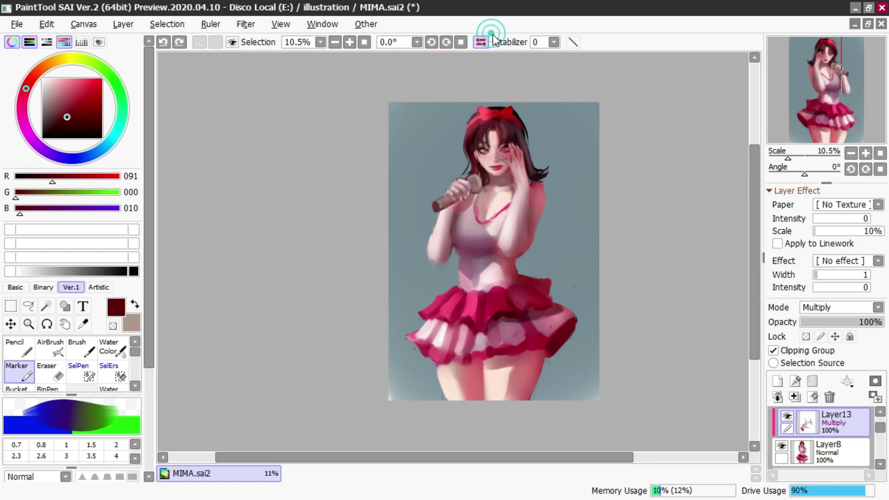
Step: Restore the unmirrored view and try a dark maroon Marker shadow across the back of the skirt
{"action": "left_click", "coordinate": [482, 42]}
{"action": "key", "text": "ctrl+z"}
{"action": "left_click_drag", "start_coordinate": [333, 301], "coordinate": [383, 305]}
{"action": "key", "text": "ctrl+z"}
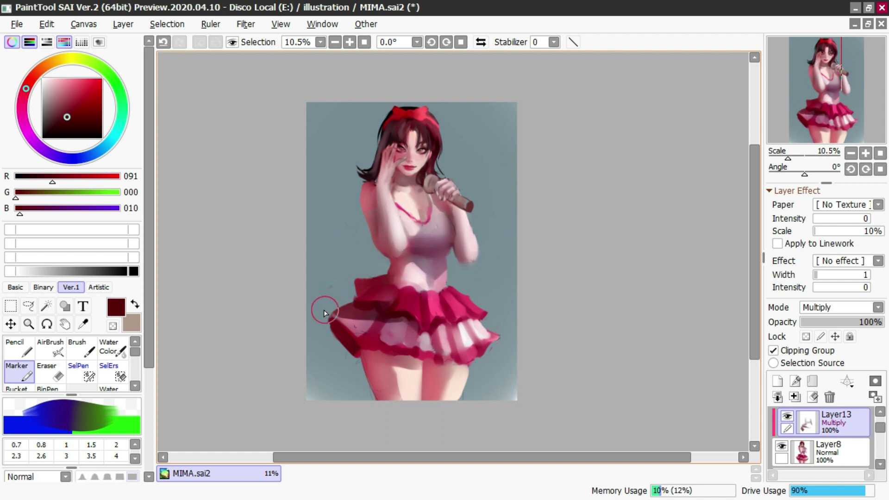
Step: Try dark maroon Marker shadows at the waist beneath the raised elbow, undoing each attempt
{"action": "left_click_drag", "start_coordinate": [354, 258], "coordinate": [404, 270]}
{"action": "key", "text": "ctrl+z"}
{"action": "mouse_move", "coordinate": [386, 255]}
{"action": "left_mouse_down"}
{"action": "mouse_move", "coordinate": [379, 274]}
{"action": "mouse_move", "coordinate": [412, 258]}
{"action": "mouse_move", "coordinate": [368, 257]}
{"action": "mouse_move", "coordinate": [406, 268]}
{"action": "mouse_move", "coordinate": [369, 270]}
{"action": "mouse_move", "coordinate": [400, 259]}
{"action": "mouse_move", "coordinate": [386, 269]}
{"action": "mouse_move", "coordinate": [423, 268]}
{"action": "left_mouse_up"}
{"action": "key", "text": "ctrl+z"}
{"action": "key", "text": "ctrl+z"}
{"action": "key", "text": "ctrl+z"}
{"action": "key", "text": "ctrl+z"}
{"action": "key", "text": "ctrl+z"}
{"action": "mouse_move", "coordinate": [371, 274]}
{"action": "left_mouse_down"}
{"action": "mouse_move", "coordinate": [405, 263]}
{"action": "mouse_move", "coordinate": [392, 268]}
{"action": "left_mouse_up"}
{"action": "key", "text": "ctrl+z"}
Step: Paint a dark maroon Marker shadow over the raised upper arm with an enlarged brush, undoing the strokes that overshoot
{"action": "left_click_drag", "start_coordinate": [359, 195], "coordinate": [368, 195]}
{"action": "left_click_drag", "start_coordinate": [357, 234], "coordinate": [404, 226]}
{"action": "key", "text": "ctrl+z"}
{"action": "mouse_move", "coordinate": [349, 199]}
{"action": "left_mouse_down"}
{"action": "mouse_move", "coordinate": [418, 273]}
{"action": "mouse_move", "coordinate": [378, 230]}
{"action": "left_mouse_up"}
{"action": "left_click_drag", "start_coordinate": [349, 230], "coordinate": [401, 220]}
{"action": "mouse_move", "coordinate": [345, 205]}
{"action": "left_mouse_down"}
{"action": "mouse_move", "coordinate": [408, 254]}
{"action": "mouse_move", "coordinate": [354, 228]}
{"action": "mouse_move", "coordinate": [410, 274]}
{"action": "mouse_move", "coordinate": [497, 262]}
{"action": "left_mouse_up"}
{"action": "key", "text": "ctrl+z"}
{"action": "left_click_drag", "start_coordinate": [356, 228], "coordinate": [389, 218]}
{"action": "key", "text": "ctrl+z"}
{"action": "key", "text": "ctrl+z"}
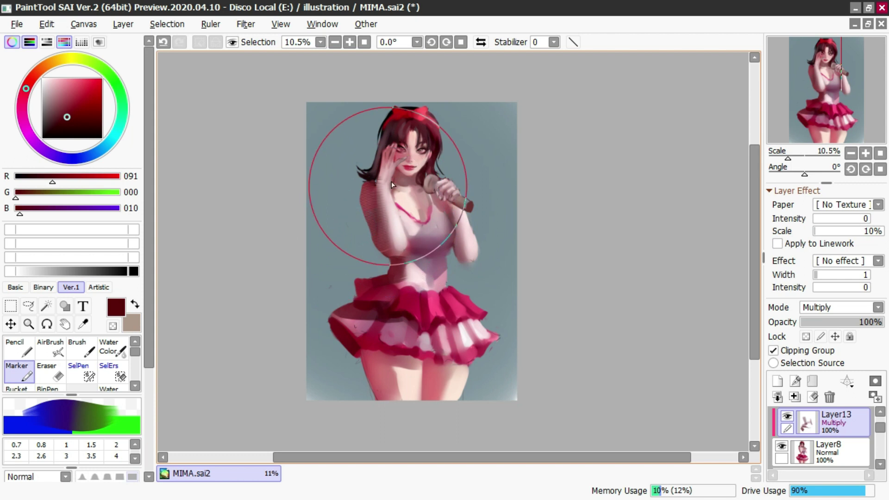
Step: Mirror the view and try dark maroon shadows around the hair, raised hand and neckline, undoing them
{"action": "left_click", "coordinate": [481, 42]}
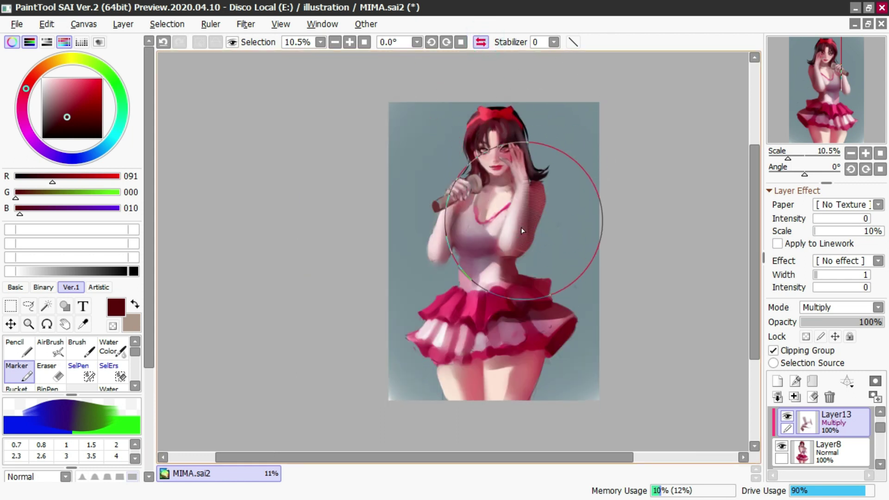
{"action": "left_click_drag", "start_coordinate": [544, 155], "coordinate": [528, 156]}
{"action": "left_click_drag", "start_coordinate": [517, 114], "coordinate": [520, 130]}
{"action": "key", "text": "ctrl+z"}
{"action": "mouse_move", "coordinate": [504, 183]}
{"action": "left_mouse_down"}
{"action": "mouse_move", "coordinate": [488, 159]}
{"action": "mouse_move", "coordinate": [491, 149]}
{"action": "mouse_move", "coordinate": [491, 179]}
{"action": "mouse_move", "coordinate": [518, 197]}
{"action": "mouse_move", "coordinate": [498, 190]}
{"action": "mouse_move", "coordinate": [495, 176]}
{"action": "mouse_move", "coordinate": [509, 186]}
{"action": "left_mouse_up"}
{"action": "key", "text": "c"}
{"action": "key", "text": "ctrl+z"}
{"action": "key", "text": "ctrl+z"}
{"action": "key", "text": "ctrl+z"}
{"action": "key", "text": "m"}
{"action": "key", "text": "ctrl+z"}
{"action": "left_click_drag", "start_coordinate": [496, 188], "coordinate": [505, 209]}
{"action": "key", "text": "ctrl+z"}
{"action": "mouse_move", "coordinate": [489, 173]}
{"action": "left_mouse_down"}
{"action": "mouse_move", "coordinate": [510, 188]}
{"action": "mouse_move", "coordinate": [499, 189]}
{"action": "mouse_move", "coordinate": [511, 186]}
{"action": "mouse_move", "coordinate": [511, 197]}
{"action": "left_mouse_up"}
{"action": "key", "text": "ctrl+z"}
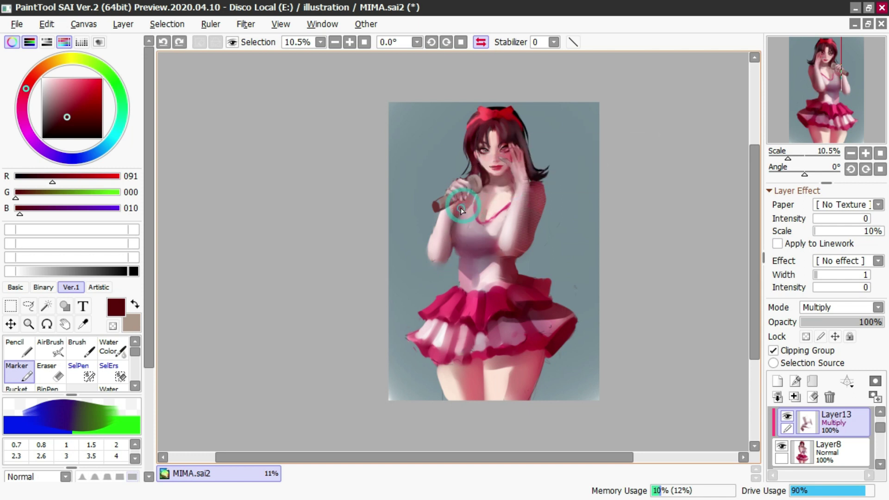
Step: Try a dark maroon Marker shadow on the arm holding the microphone and undo the recent strokes
{"action": "key", "text": "ctrl+z"}
{"action": "mouse_move", "coordinate": [448, 240]}
{"action": "left_mouse_down"}
{"action": "mouse_move", "coordinate": [451, 272]}
{"action": "mouse_move", "coordinate": [447, 254]}
{"action": "mouse_move", "coordinate": [489, 262]}
{"action": "mouse_move", "coordinate": [456, 248]}
{"action": "mouse_move", "coordinate": [477, 266]}
{"action": "mouse_move", "coordinate": [448, 276]}
{"action": "mouse_move", "coordinate": [452, 253]}
{"action": "mouse_move", "coordinate": [484, 268]}
{"action": "mouse_move", "coordinate": [446, 258]}
{"action": "mouse_move", "coordinate": [512, 257]}
{"action": "mouse_move", "coordinate": [443, 258]}
{"action": "mouse_move", "coordinate": [426, 270]}
{"action": "mouse_move", "coordinate": [440, 254]}
{"action": "left_mouse_up"}
{"action": "key", "text": "ctrl+z"}
{"action": "key", "text": "ctrl+z"}
{"action": "key", "text": "ctrl+z"}
{"action": "key", "text": "ctrl+z"}
Step: Unmirror the view and try a dark maroon airbrush shadow between the microphone arm and the torso
{"action": "left_click", "coordinate": [486, 43]}
{"action": "key", "text": "b"}
{"action": "key", "text": "["}
{"action": "key", "text": "ctrl+z"}
{"action": "left_click_drag", "start_coordinate": [449, 203], "coordinate": [452, 269]}
{"action": "key", "text": "ctrl+z"}
{"action": "key", "text": "ctrl+z"}
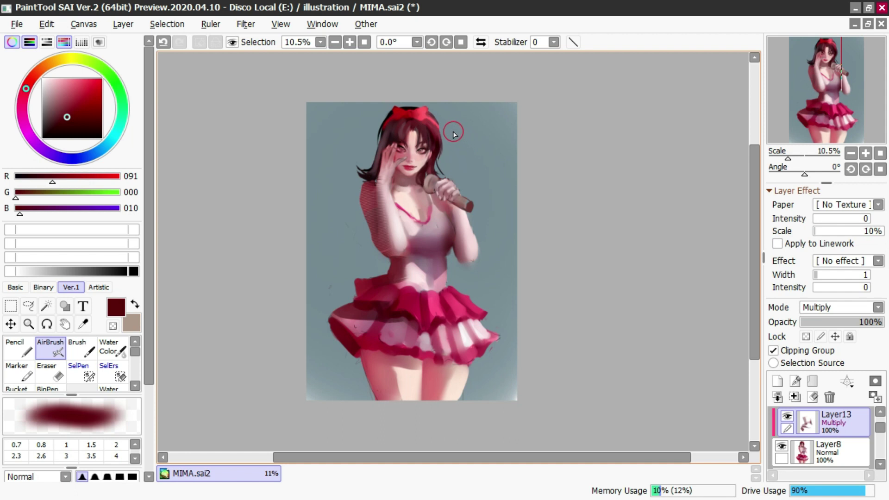
Step: Lower the Multiply shadow layer's opacity to 74% and try a Marker stroke on the back of the skirt in mirrored view
{"action": "scroll", "coordinate": [453, 134], "scroll_direction": "down", "scroll_amount": 1}
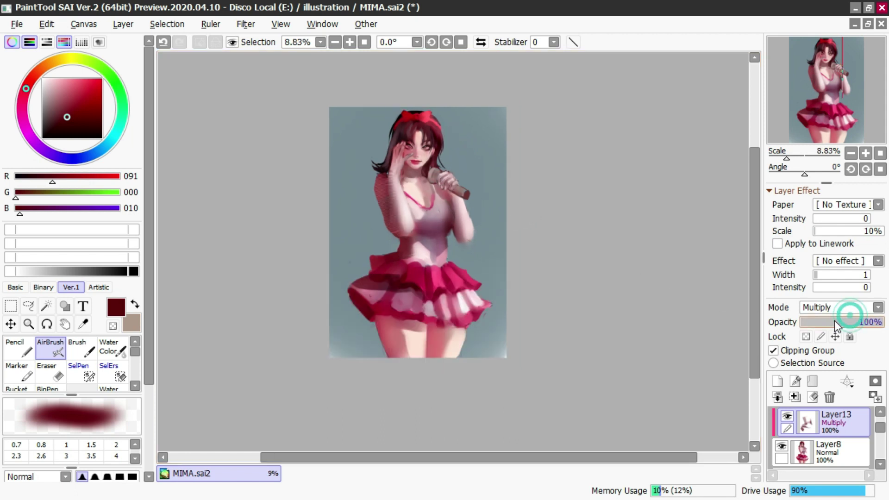
{"action": "left_click_drag", "start_coordinate": [854, 321], "coordinate": [844, 322]}
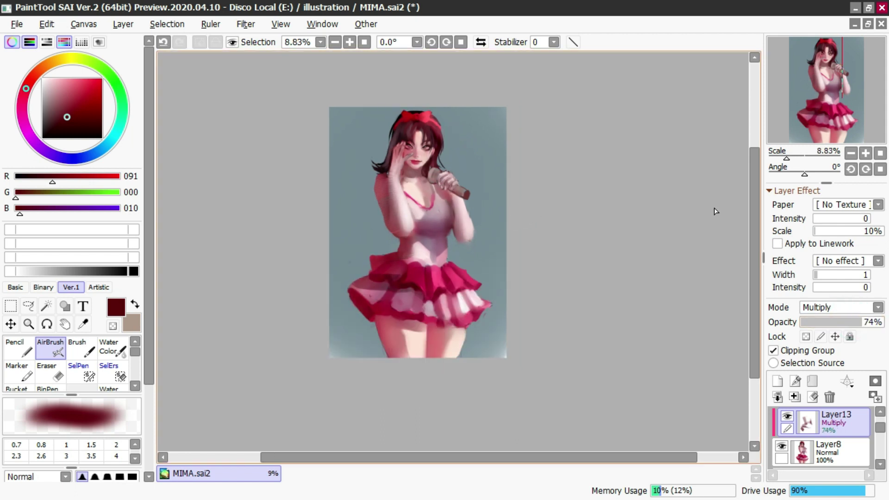
{"action": "left_click", "coordinate": [481, 43]}
{"action": "key", "text": "m"}
{"action": "left_click_drag", "start_coordinate": [521, 261], "coordinate": [513, 270]}
{"action": "key", "text": "ctrl+z"}
{"action": "key", "text": "v"}
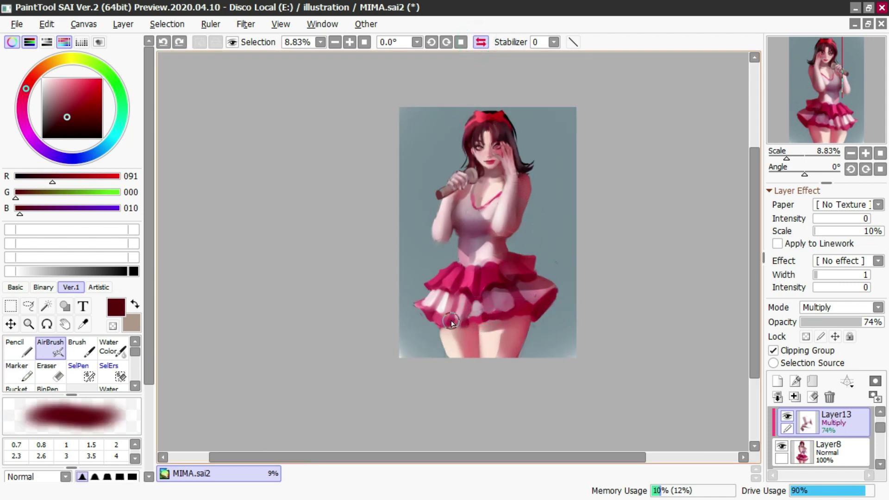
Step: Try dark maroon shadows along the skirt's lower hem with the AirBrush and Water Color, undoing the unwanted strokes
{"action": "mouse_move", "coordinate": [454, 334]}
{"action": "left_mouse_down"}
{"action": "mouse_move", "coordinate": [541, 322]}
{"action": "mouse_move", "coordinate": [546, 312]}
{"action": "left_mouse_up"}
{"action": "key", "text": "ctrl+z"}
{"action": "key", "text": "ctrl+z"}
{"action": "key", "text": "c"}
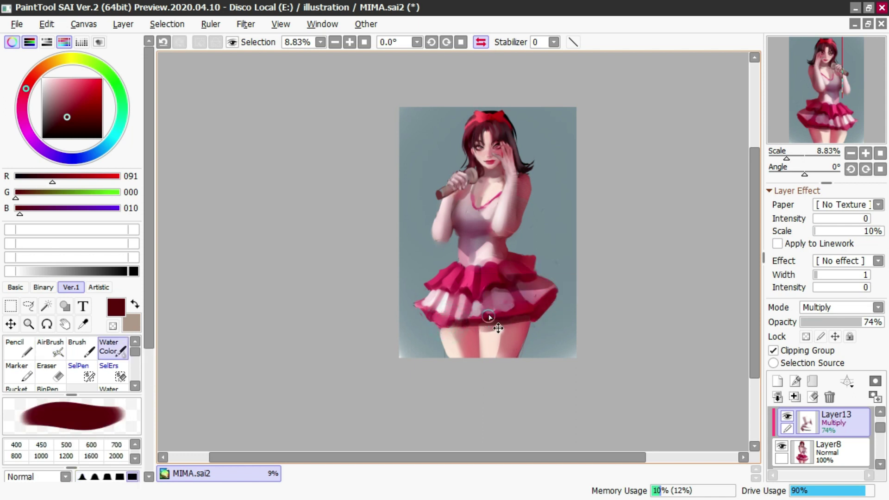
{"action": "left_click_drag", "start_coordinate": [471, 327], "coordinate": [522, 336]}
{"action": "key", "text": "ctrl+z"}
{"action": "key", "text": "v"}
{"action": "left_click_drag", "start_coordinate": [460, 326], "coordinate": [536, 315]}
{"action": "key", "text": "ctrl+z"}
{"action": "mouse_move", "coordinate": [456, 325]}
{"action": "left_mouse_down"}
{"action": "mouse_move", "coordinate": [530, 314]}
{"action": "mouse_move", "coordinate": [492, 320]}
{"action": "left_mouse_up"}
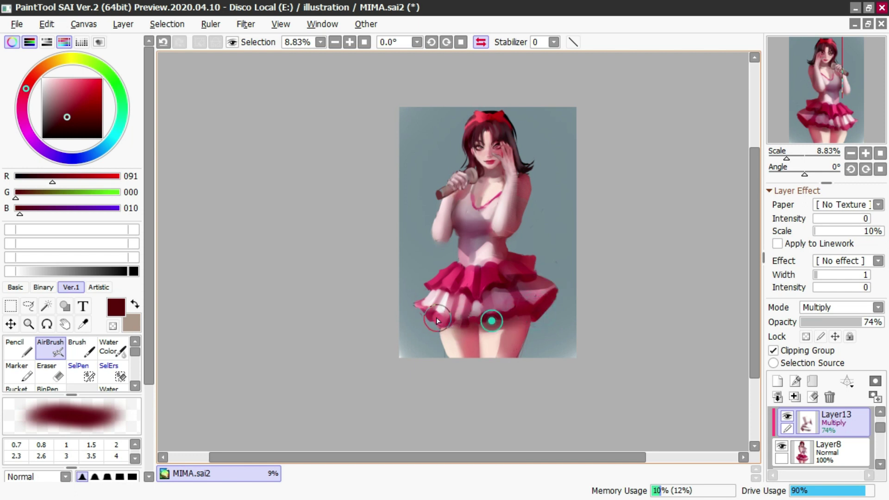
Step: Airbrush a sampled dark mauve shadow between the microphone arm and the chest on the Multiply layer
{"action": "mouse_move", "coordinate": [459, 123]}
{"action": "left_mouse_down"}
{"action": "mouse_move", "coordinate": [464, 183]}
{"action": "mouse_move", "coordinate": [443, 211]}
{"action": "mouse_move", "coordinate": [428, 255]}
{"action": "mouse_move", "coordinate": [435, 252]}
{"action": "left_mouse_up"}
{"action": "key", "text": "ctrl+z"}
{"action": "key", "text": "ctrl+z"}
{"action": "right_click", "coordinate": [456, 210]}
{"action": "left_click_drag", "start_coordinate": [455, 200], "coordinate": [445, 236]}
{"action": "key", "text": "ctrl+z"}
{"action": "left_click_drag", "start_coordinate": [455, 196], "coordinate": [448, 233]}
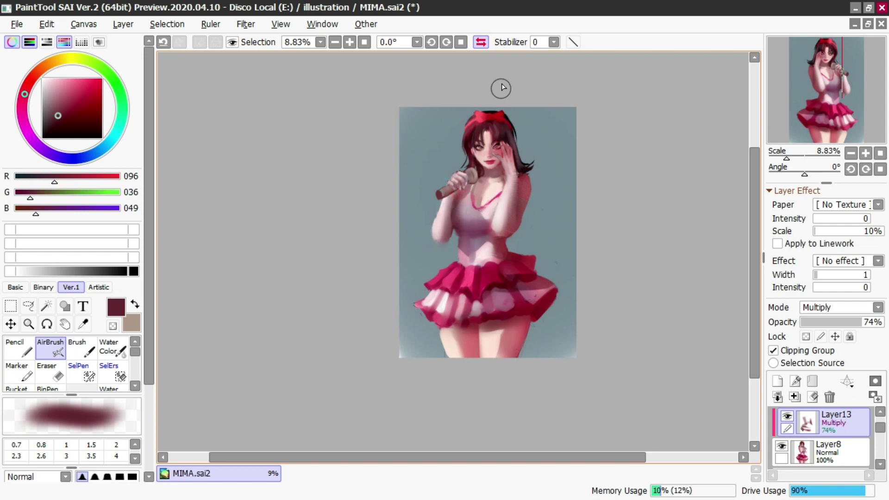
Step: Unmirror the view, smooth the background layer with Water Color strokes in sampled blue-grey, and save the file
{"action": "left_click", "coordinate": [482, 42]}
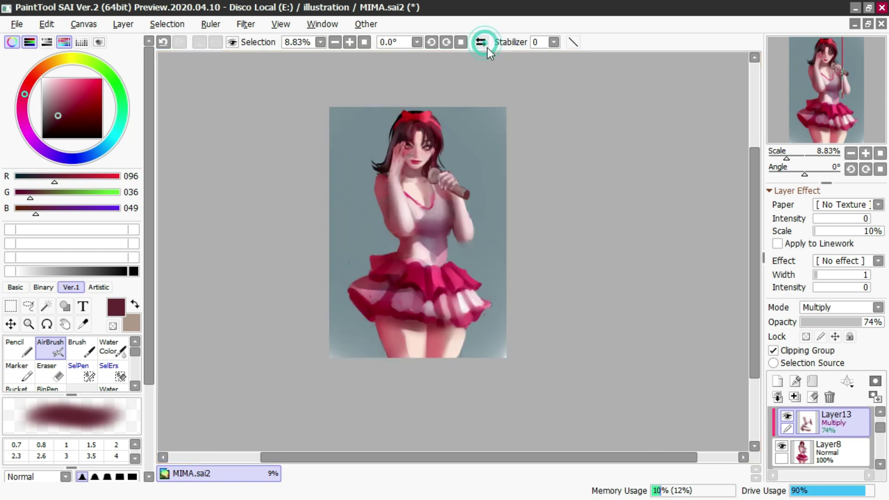
{"action": "left_click", "coordinate": [496, 252], "text": "ctrl+shift"}
{"action": "key", "text": "c"}
{"action": "left_click_drag", "start_coordinate": [489, 288], "coordinate": [503, 294]}
{"action": "right_click", "coordinate": [499, 310]}
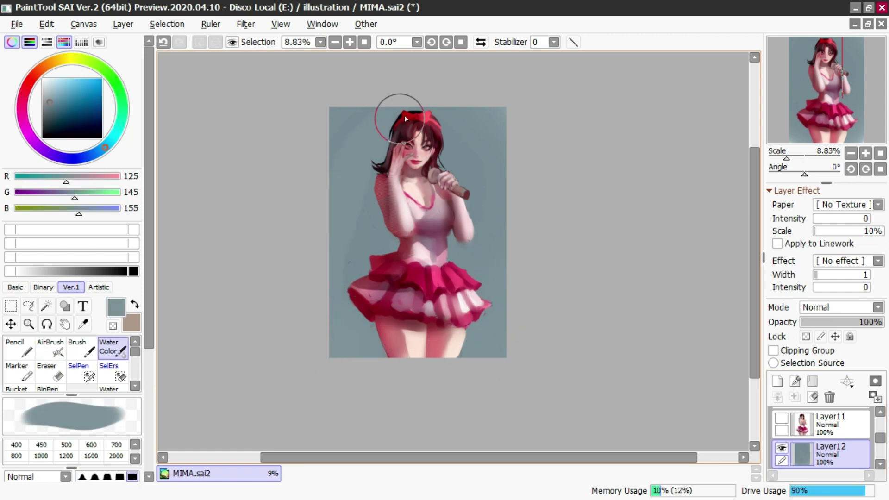
{"action": "left_click", "coordinate": [361, 229], "text": "alt"}
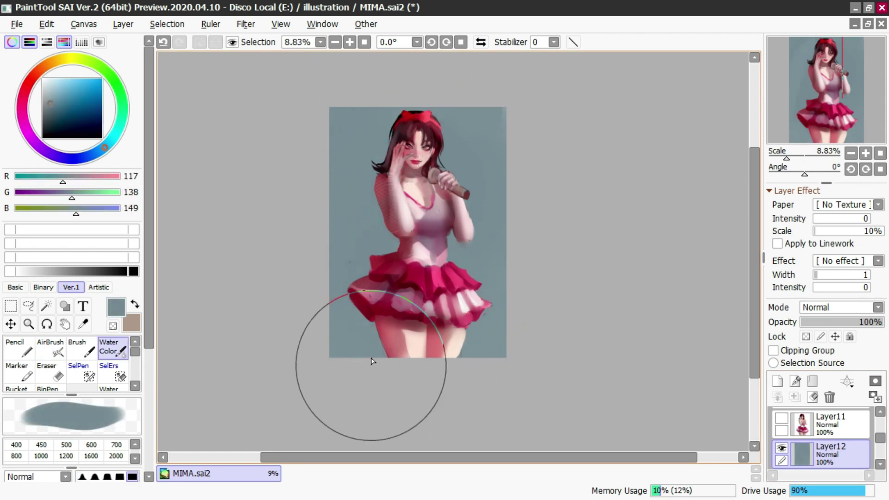
{"action": "key", "text": "ctrl+s"}
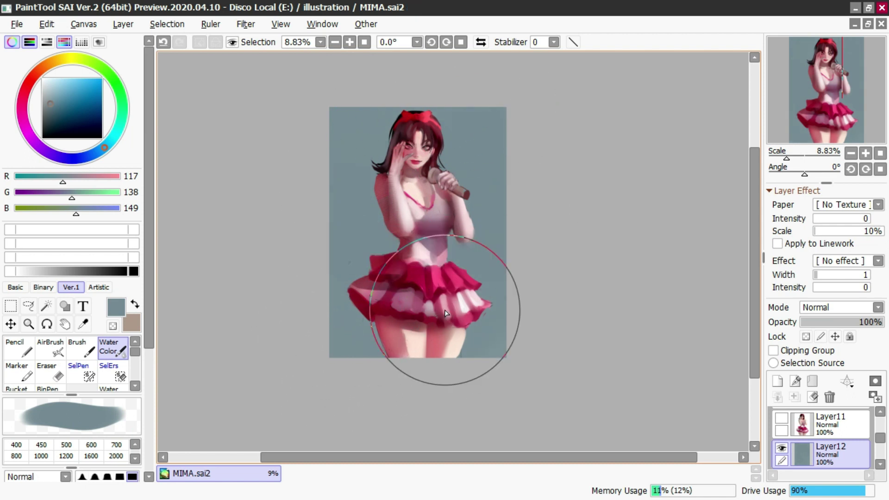
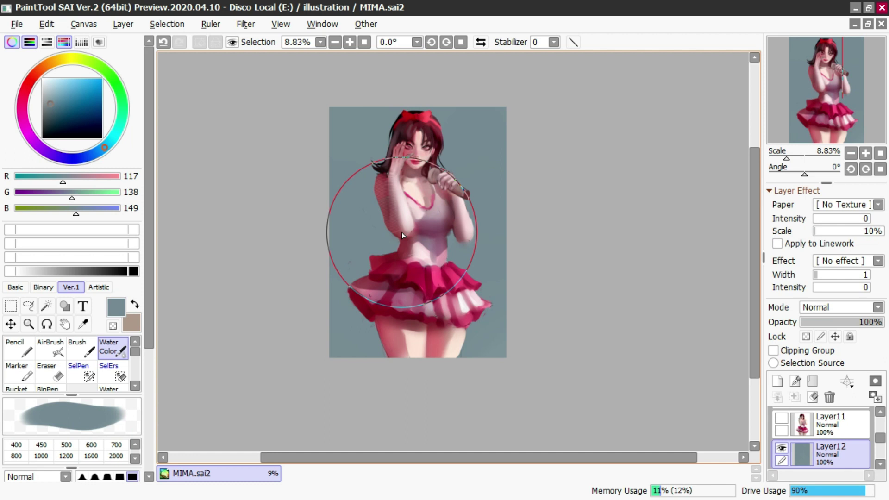
Step: Add a new layer clipped to the figure layer and set its blending mode to Color
{"action": "left_click", "coordinate": [833, 424]}
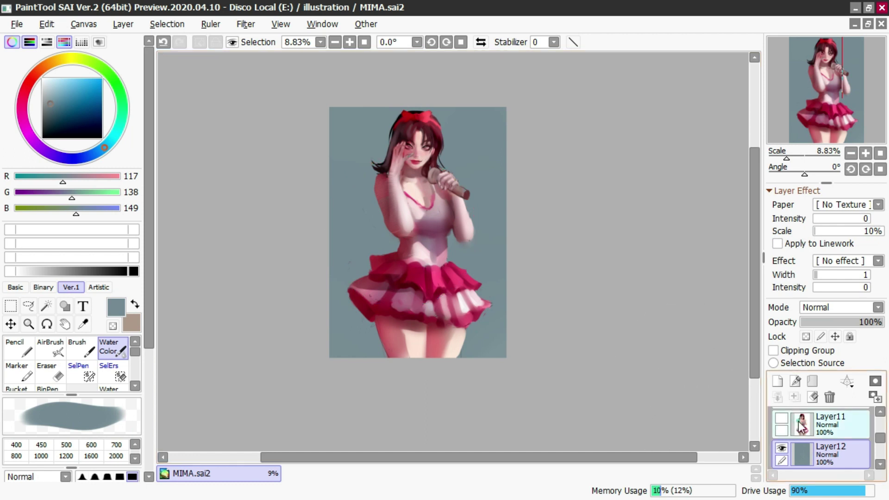
{"action": "left_click", "coordinate": [466, 310], "text": "ctrl+shift"}
{"action": "left_click", "coordinate": [815, 307]}
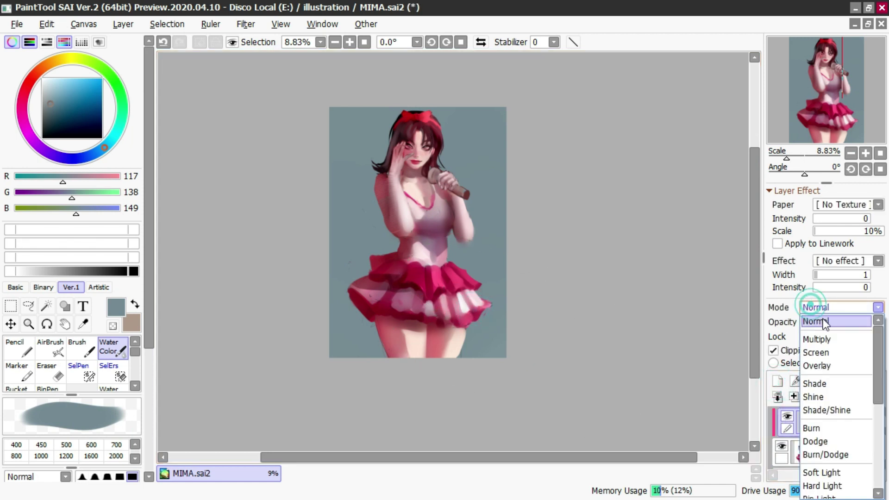
{"action": "scroll", "coordinate": [829, 445], "scroll_direction": "down", "scroll_amount": 3}
{"action": "left_click", "coordinate": [813, 481]}
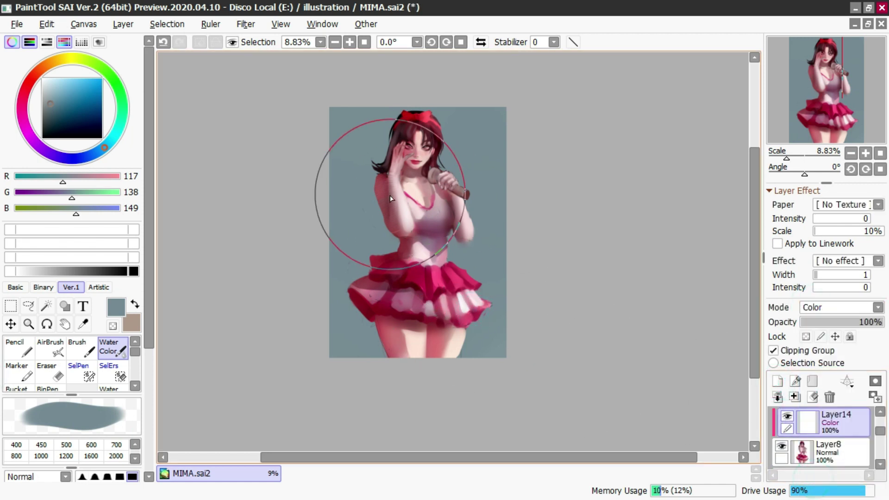
Step: Tint the thighs with a pale pink sampled from the arm, using Water Color on the Color layer
{"action": "right_click", "coordinate": [405, 205]}
{"action": "mouse_move", "coordinate": [392, 347]}
{"action": "left_mouse_down"}
{"action": "mouse_move", "coordinate": [407, 369]}
{"action": "mouse_move", "coordinate": [425, 353]}
{"action": "left_mouse_up"}
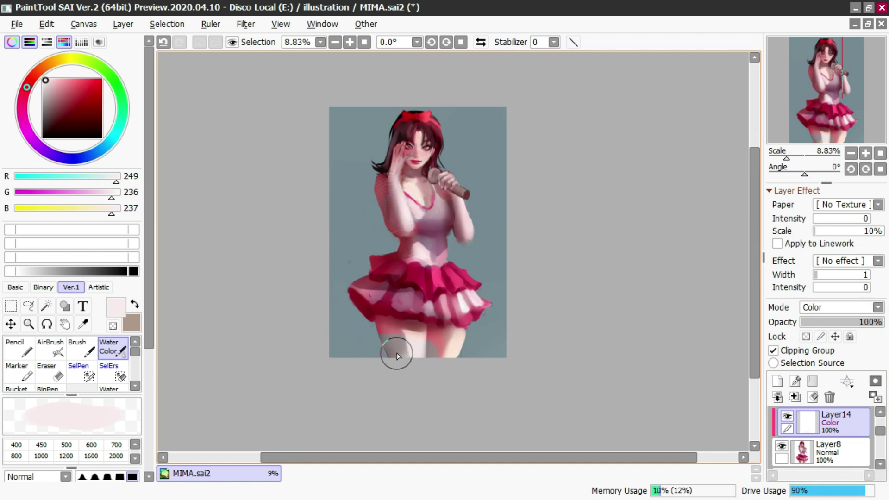
{"action": "key", "text": "e"}
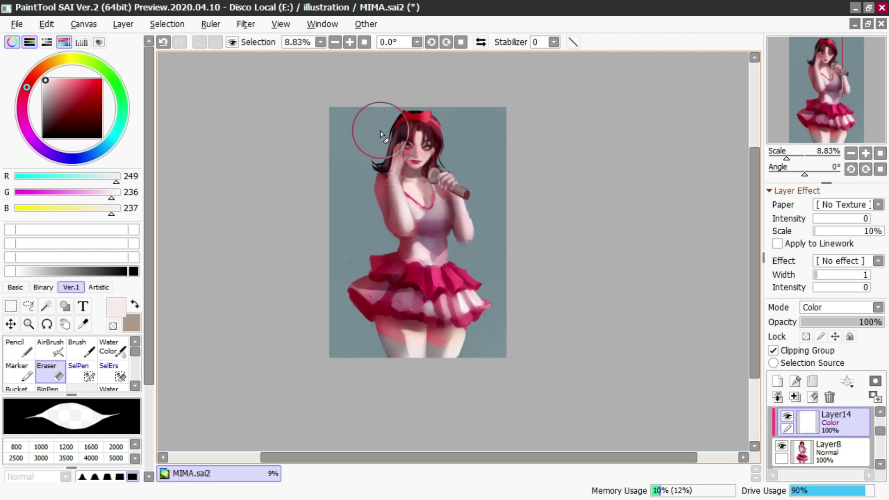
Step: Paint over the raised upper arm's shadow on the Multiply layer in sampled deep red and erase the spill on the forearm
{"action": "scroll", "coordinate": [381, 135], "scroll_direction": "up", "scroll_amount": 3}
{"action": "scroll", "coordinate": [414, 121], "scroll_direction": "down", "scroll_amount": 1}
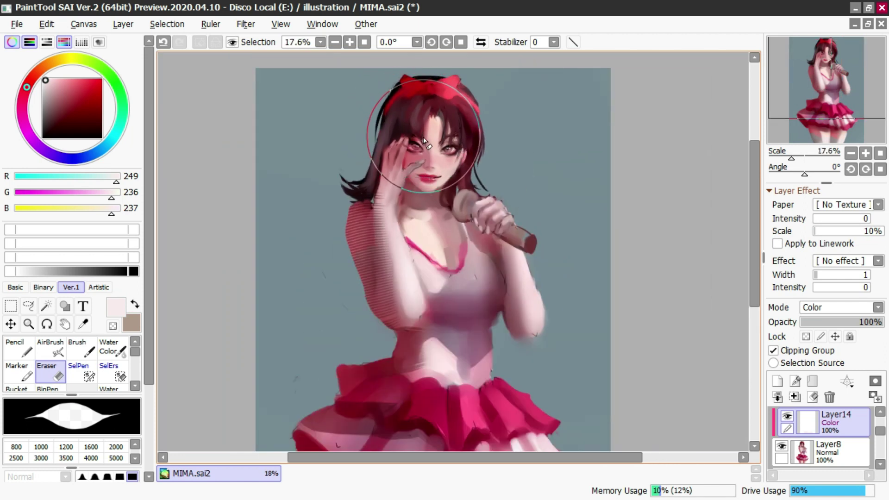
{"action": "scroll", "coordinate": [349, 254], "scroll_direction": "up", "scroll_amount": 2}
{"action": "scroll", "coordinate": [366, 213], "scroll_direction": "down", "scroll_amount": 3}
{"action": "scroll", "coordinate": [349, 247], "scroll_direction": "up", "scroll_amount": 1}
{"action": "left_click", "coordinate": [351, 248], "text": "ctrl"}
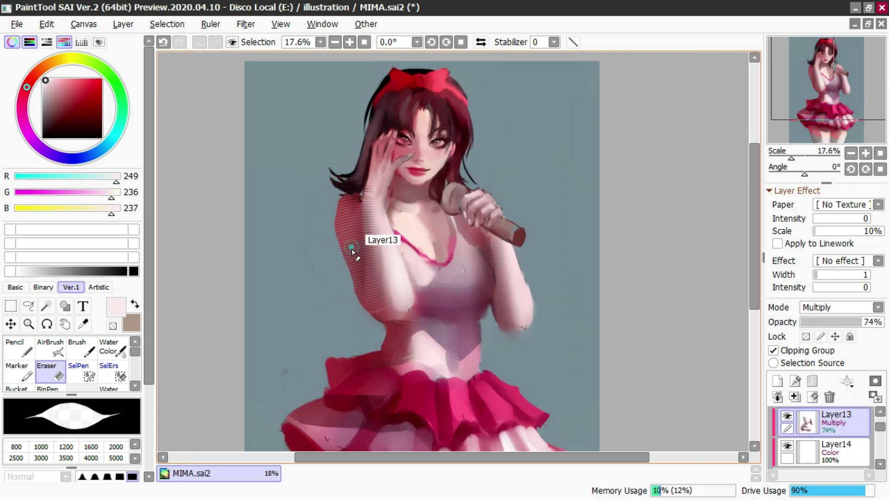
{"action": "key", "text": "c"}
{"action": "left_click", "coordinate": [338, 189], "text": "alt"}
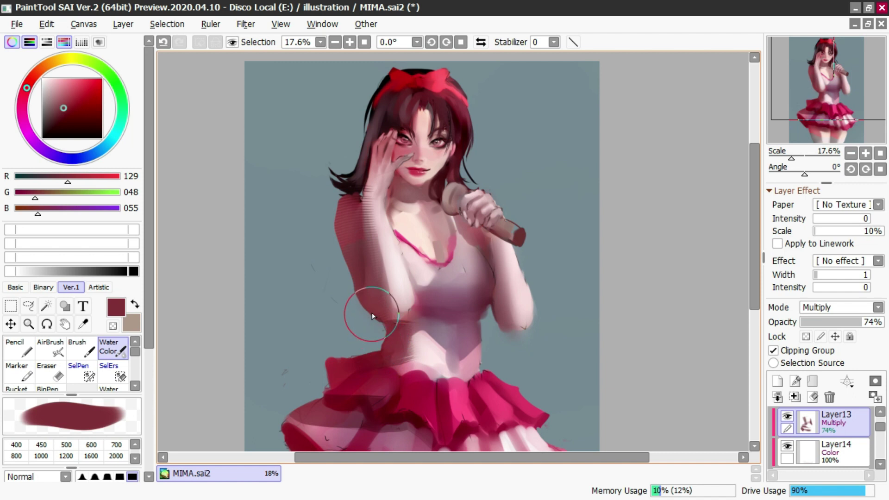
{"action": "key", "text": "e"}
{"action": "mouse_move", "coordinate": [375, 189]}
{"action": "left_mouse_down"}
{"action": "mouse_move", "coordinate": [392, 302]}
{"action": "mouse_move", "coordinate": [379, 238]}
{"action": "mouse_move", "coordinate": [376, 316]}
{"action": "mouse_move", "coordinate": [378, 219]}
{"action": "left_mouse_up"}
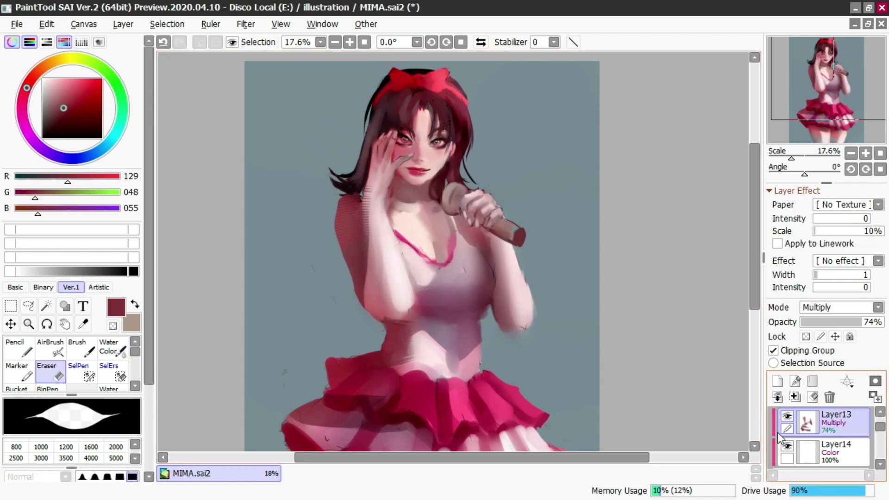
Step: Compare the Multiply layer on and off, try a waist shadow, and erase the shading at the waist
{"action": "left_click", "coordinate": [789, 418]}
{"action": "left_click", "coordinate": [789, 417]}
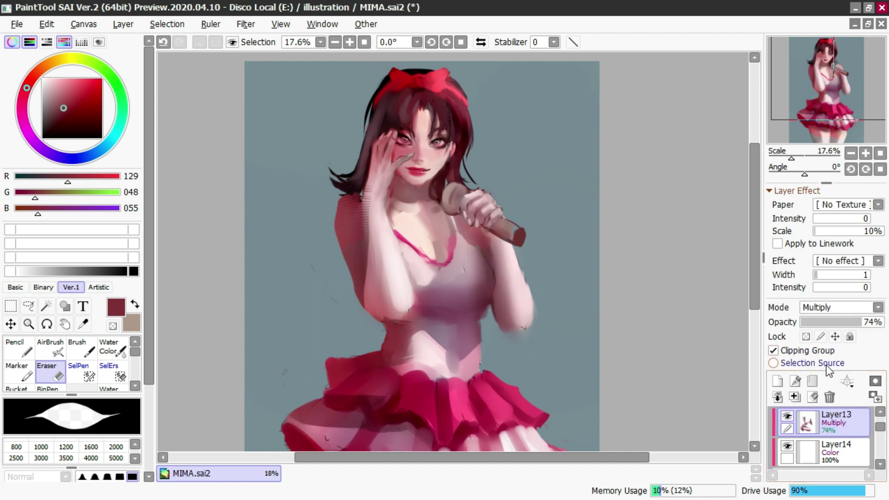
{"action": "key", "text": "c"}
{"action": "left_click_drag", "start_coordinate": [403, 342], "coordinate": [366, 341]}
{"action": "key", "text": "ctrl+z"}
{"action": "key", "text": "e"}
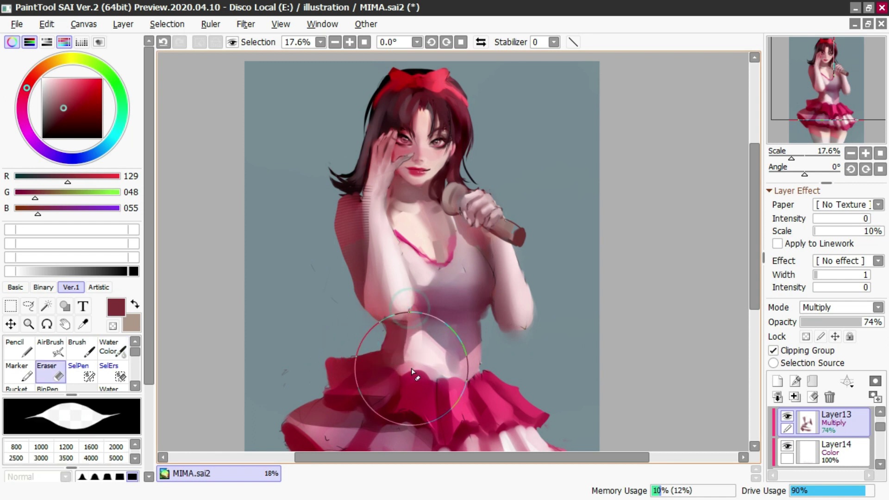
{"action": "left_click_drag", "start_coordinate": [409, 345], "coordinate": [385, 396]}
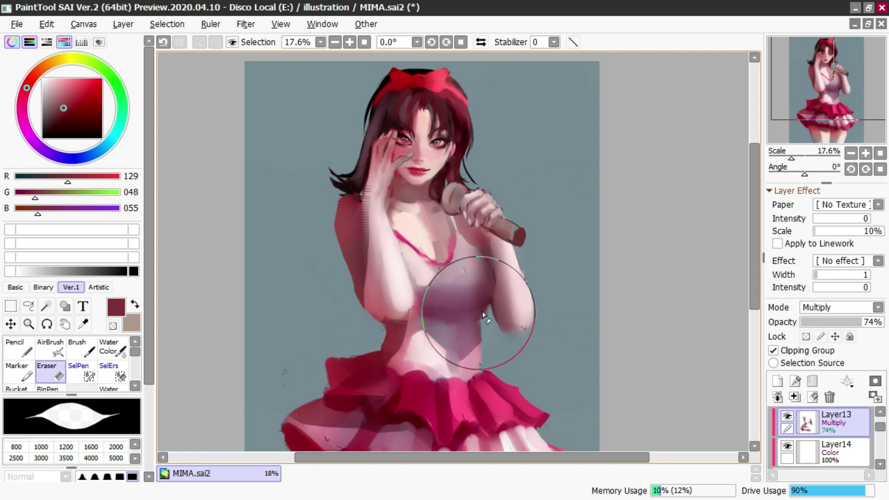
Step: Delete the old Multiply shadow layer and add a new layer in Multiply mode above the Color layer
{"action": "left_click", "coordinate": [829, 397]}
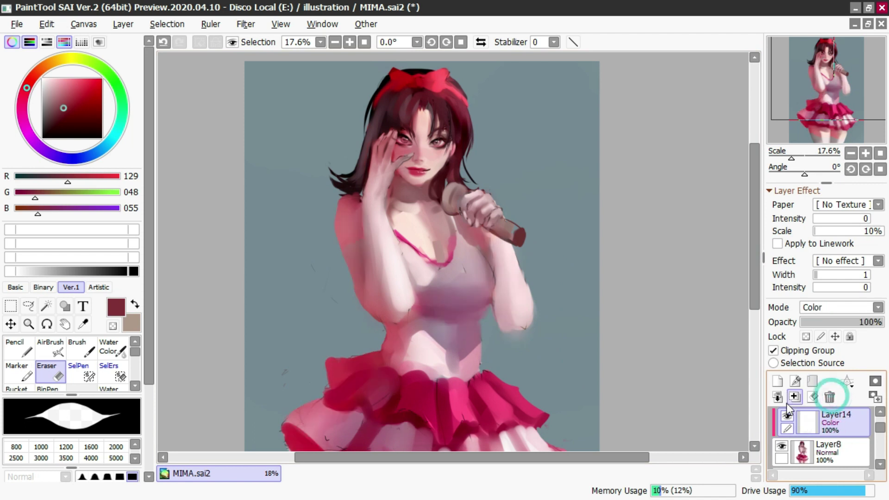
{"action": "left_click", "coordinate": [777, 382]}
{"action": "left_click", "coordinate": [803, 307]}
{"action": "left_click", "coordinate": [817, 338]}
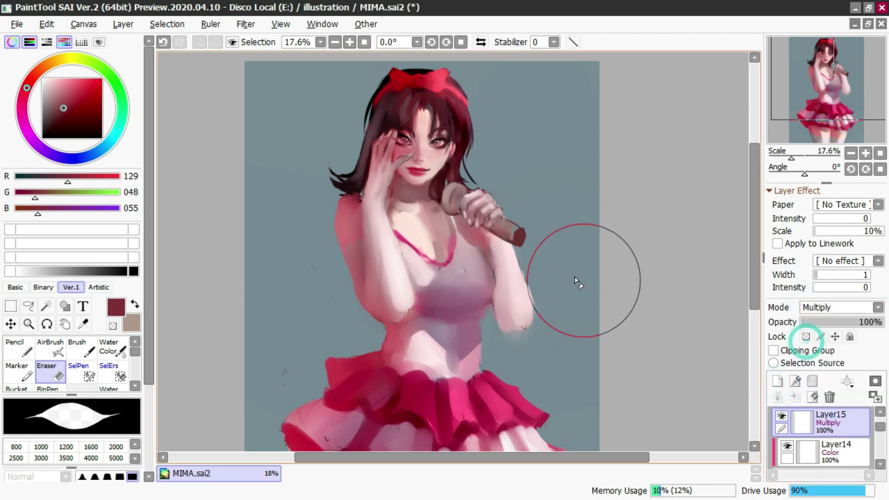
Step: Switch the new layer's mode to Burn/Dodge and try airbrushing a sampled rose red down the raised upper arm
{"action": "key", "text": "c"}
{"action": "left_click", "coordinate": [366, 209], "text": "alt"}
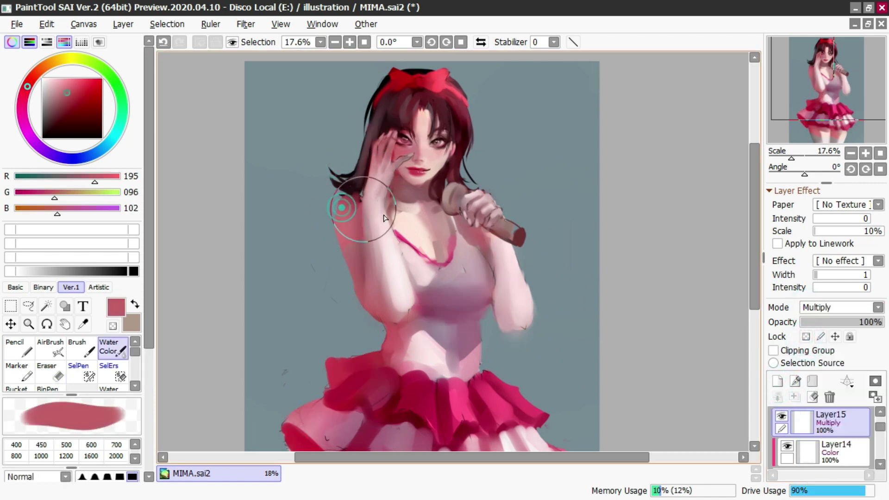
{"action": "left_click", "coordinate": [826, 307]}
{"action": "left_click", "coordinate": [826, 454]}
{"action": "key", "text": "a"}
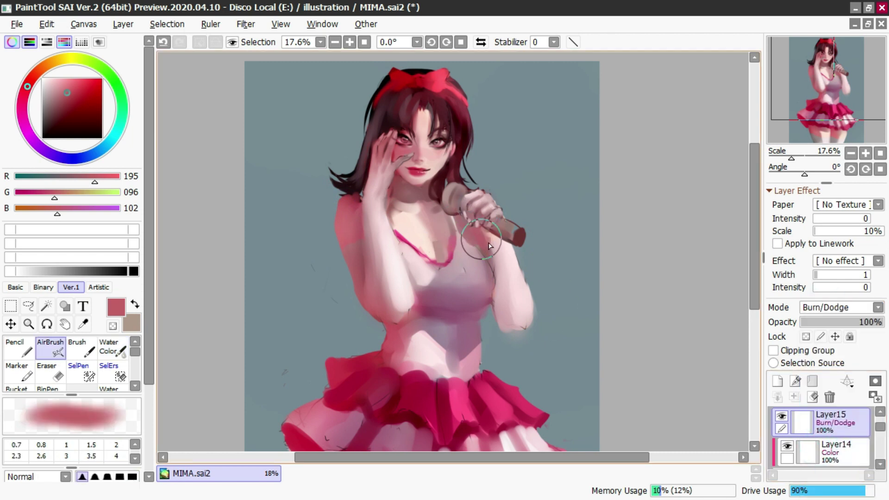
{"action": "left_click_drag", "start_coordinate": [332, 149], "coordinate": [357, 260]}
{"action": "left_click_drag", "start_coordinate": [337, 190], "coordinate": [349, 377]}
{"action": "key", "text": "ctrl+z"}
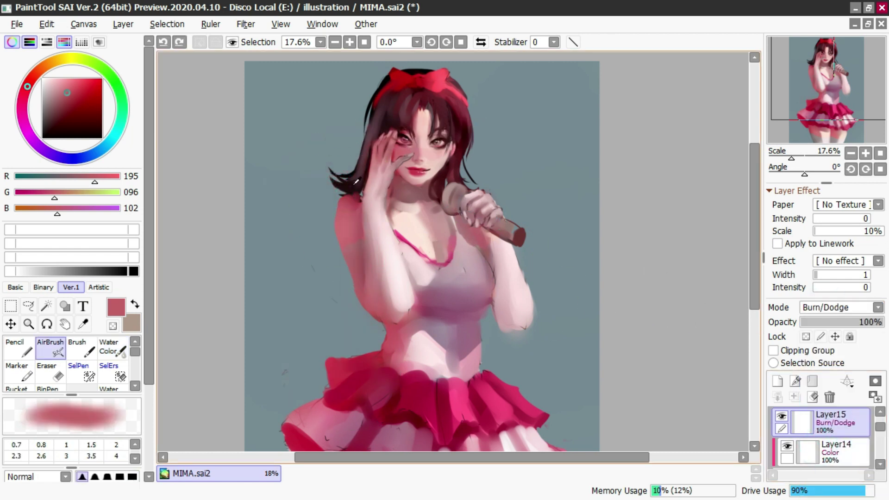
Step: Clip the Burn/Dodge layer to the figure and airbrush a sampled dark plum shadow down the raised upper arm
{"action": "left_click", "coordinate": [356, 183], "text": "alt"}
{"action": "left_click_drag", "start_coordinate": [351, 187], "coordinate": [362, 346]}
{"action": "key", "text": "ctrl+z"}
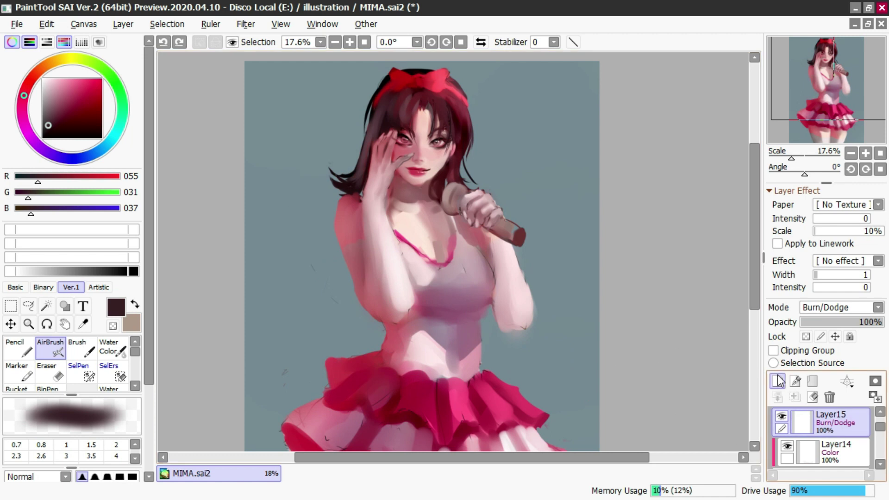
{"action": "left_click", "coordinate": [772, 350]}
{"action": "left_click_drag", "start_coordinate": [328, 204], "coordinate": [365, 323]}
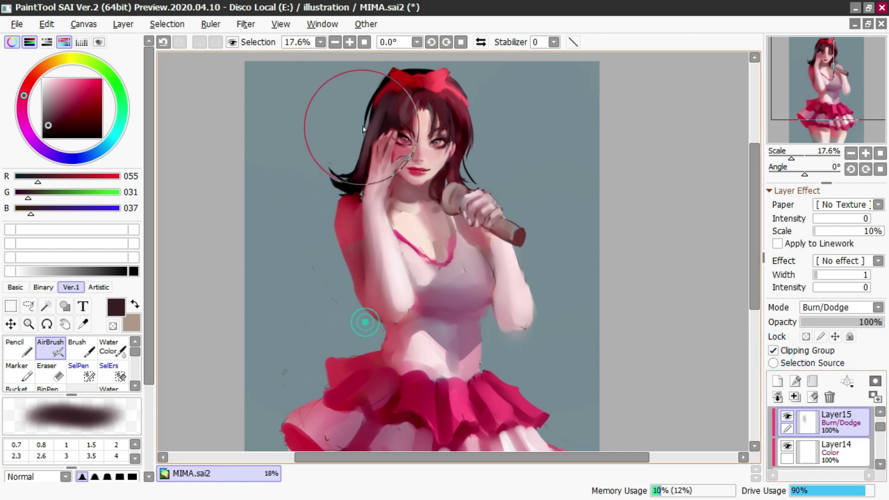
Step: Try airbrushing a dark plum shadow down the raised arm and the back of the skirt on the Burn/Dodge layer
{"action": "key", "text": "ctrl+z"}
{"action": "left_click_drag", "start_coordinate": [352, 236], "coordinate": [355, 396]}
{"action": "scroll", "coordinate": [387, 146], "scroll_direction": "down", "scroll_amount": 2}
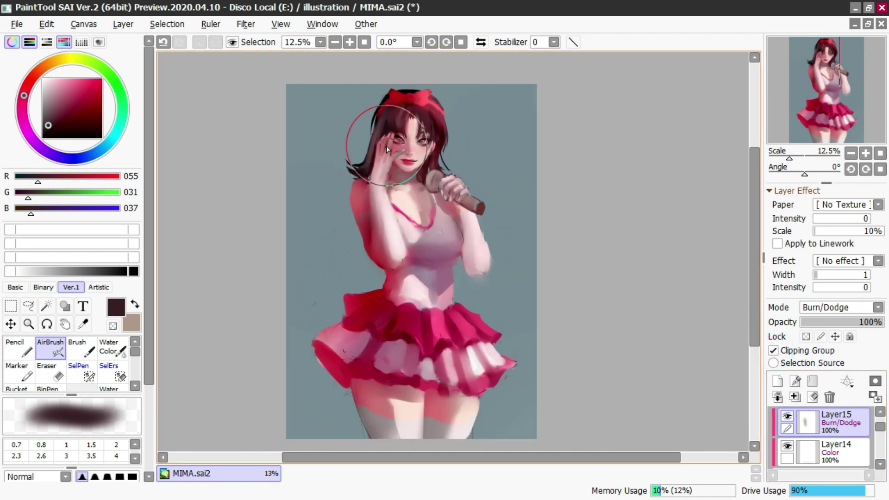
{"action": "scroll", "coordinate": [386, 148], "scroll_direction": "up", "scroll_amount": 1}
{"action": "key", "text": "ctrl+z"}
Step: Switch the shadow layer's mode to Burn and airbrush a small dark plum shadow at the side of the waist
{"action": "left_click_drag", "start_coordinate": [471, 312], "coordinate": [471, 318]}
{"action": "left_click", "coordinate": [804, 306]}
{"action": "left_click", "coordinate": [811, 428]}
{"action": "left_click", "coordinate": [469, 296]}
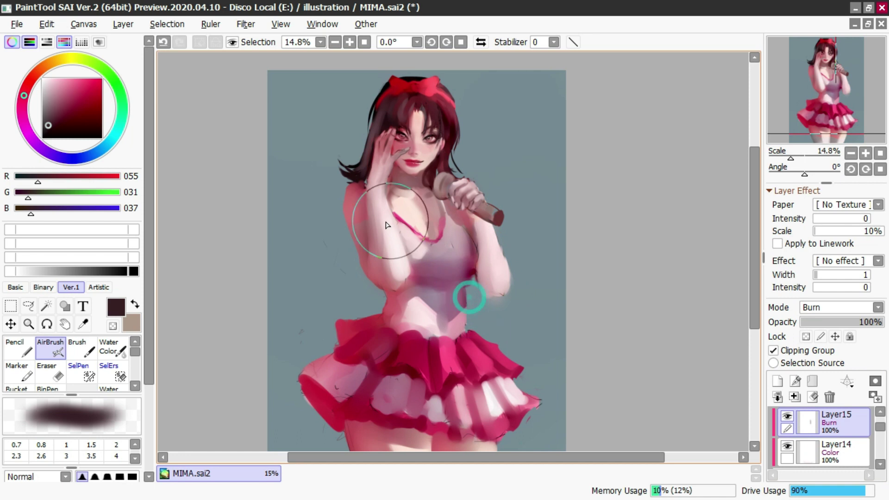
Step: Try burning shadows over the skirt's rear bow, using the Water Color brush with a sampled mauve, and check the mirrored view
{"action": "mouse_move", "coordinate": [357, 318]}
{"action": "left_mouse_down"}
{"action": "mouse_move", "coordinate": [321, 360]}
{"action": "mouse_move", "coordinate": [288, 393]}
{"action": "left_mouse_up"}
{"action": "key", "text": "c"}
{"action": "mouse_move", "coordinate": [367, 319]}
{"action": "left_mouse_down"}
{"action": "mouse_move", "coordinate": [384, 284]}
{"action": "mouse_move", "coordinate": [377, 301]}
{"action": "mouse_move", "coordinate": [386, 297]}
{"action": "left_mouse_up"}
{"action": "key", "text": "ctrl+z"}
{"action": "left_click", "coordinate": [448, 277], "text": "alt"}
{"action": "key", "text": "ctrl+z"}
{"action": "left_click_drag", "start_coordinate": [351, 312], "coordinate": [408, 262]}
{"action": "key", "text": "ctrl+z"}
{"action": "left_click", "coordinate": [482, 42]}
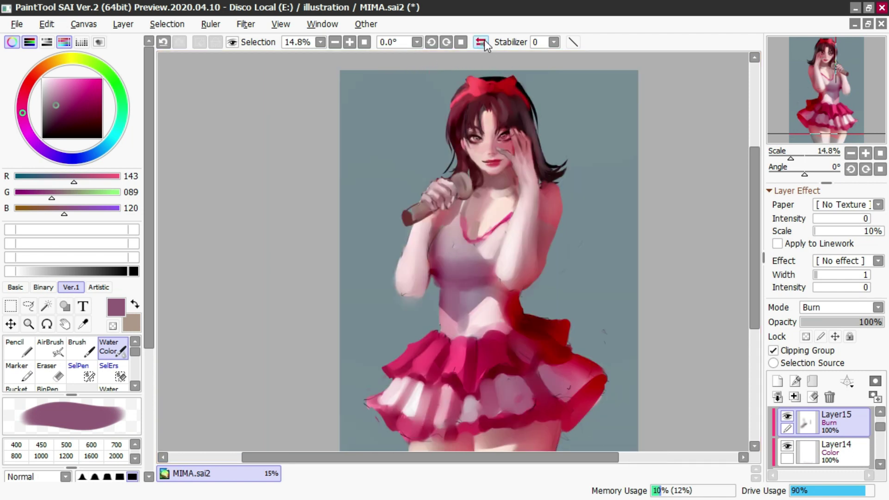
{"action": "scroll", "coordinate": [544, 199], "scroll_direction": "down", "scroll_amount": 1}
{"action": "key", "text": "ctrl+z"}
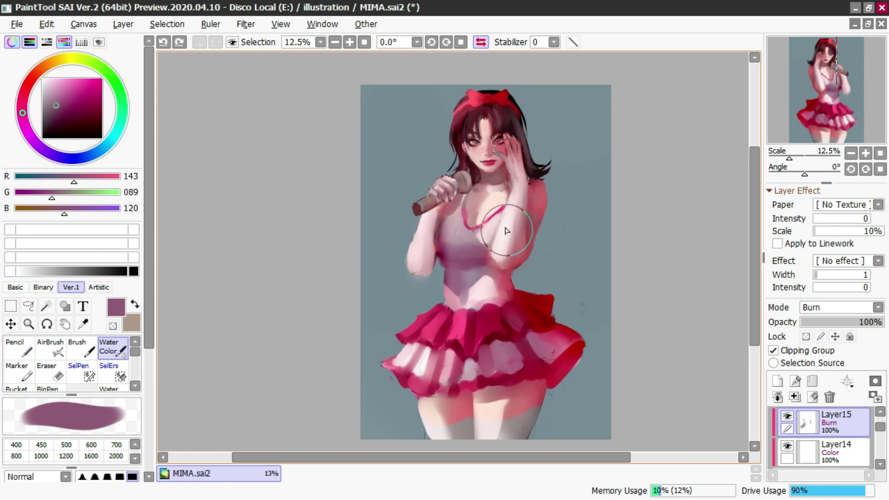
Step: Try shading the rear bow in Multiply mode, switch the layer to Overlay and undo the test strokes
{"action": "left_click", "coordinate": [841, 307]}
{"action": "left_click", "coordinate": [815, 337]}
{"action": "mouse_move", "coordinate": [504, 280]}
{"action": "left_mouse_down"}
{"action": "mouse_move", "coordinate": [546, 308]}
{"action": "mouse_move", "coordinate": [503, 262]}
{"action": "mouse_move", "coordinate": [558, 325]}
{"action": "left_mouse_up"}
{"action": "left_click", "coordinate": [840, 308]}
{"action": "left_click", "coordinate": [816, 363]}
{"action": "key", "text": "ctrl+z"}
{"action": "key", "text": "ctrl+z"}
Step: Try a Water Color stroke over the rear bow in Overlay mode and sample a dark plum from the hair
{"action": "mouse_move", "coordinate": [503, 288]}
{"action": "left_mouse_down"}
{"action": "mouse_move", "coordinate": [493, 262]}
{"action": "mouse_move", "coordinate": [551, 323]}
{"action": "left_mouse_up"}
{"action": "right_click", "coordinate": [517, 144]}
{"action": "right_click", "coordinate": [528, 163]}
{"action": "key", "text": "ctrl+z"}
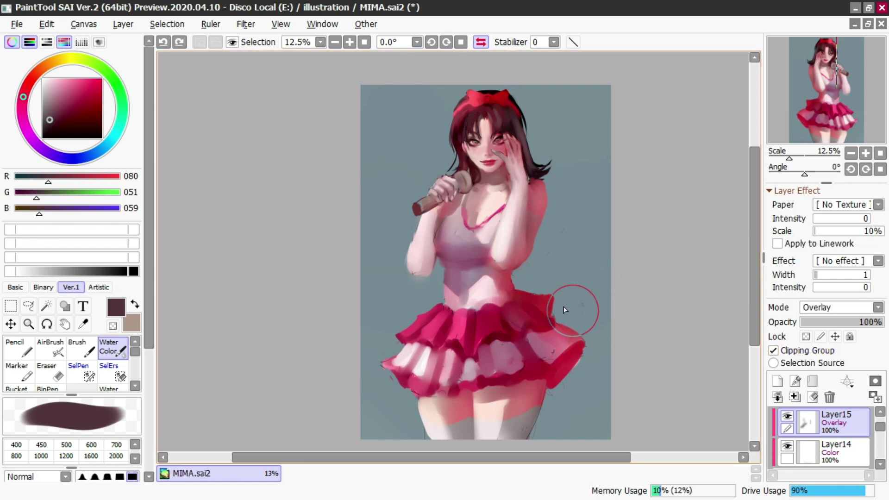
Step: Paint dark plum Water Color shading over the skirt's rear bow and the back of its lower ruffle
{"action": "left_click_drag", "start_coordinate": [511, 276], "coordinate": [537, 307]}
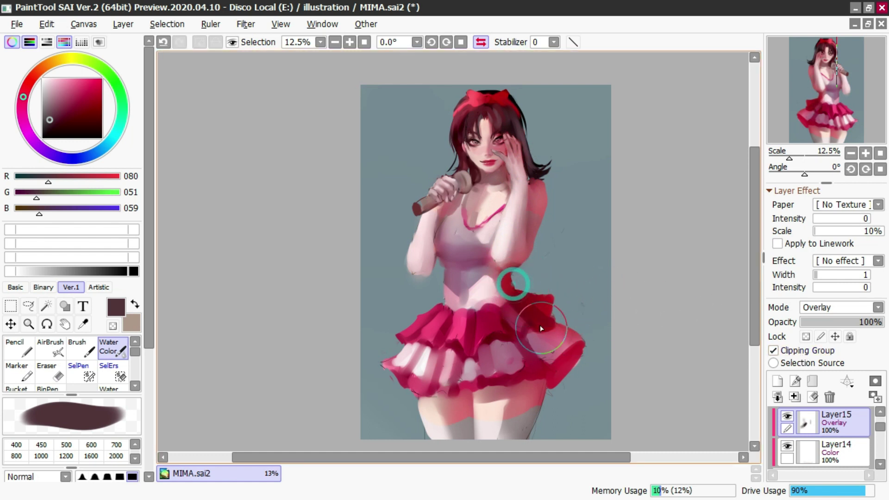
{"action": "key", "text": "ctrl+z"}
{"action": "left_click_drag", "start_coordinate": [508, 280], "coordinate": [582, 371]}
{"action": "key", "text": "ctrl+z"}
{"action": "left_click_drag", "start_coordinate": [530, 314], "coordinate": [549, 314]}
{"action": "left_click_drag", "start_coordinate": [534, 317], "coordinate": [565, 352]}
{"action": "left_click_drag", "start_coordinate": [512, 307], "coordinate": [509, 318]}
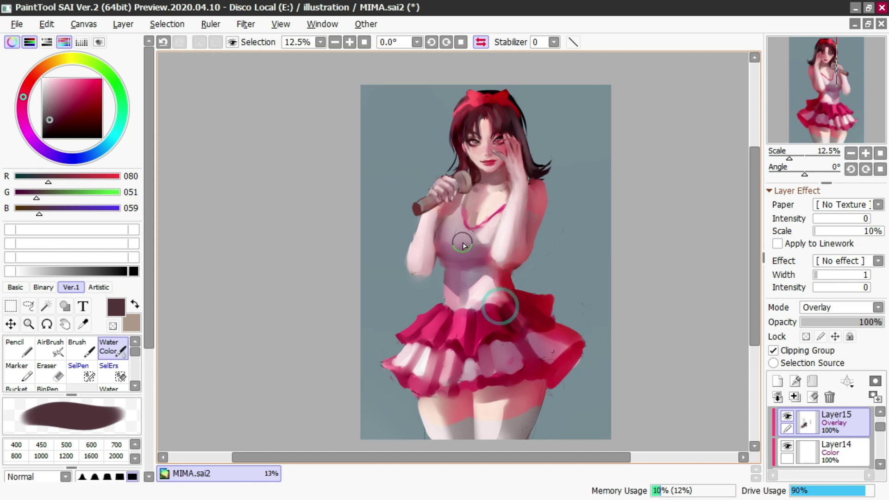
{"action": "key", "text": "ctrl+z"}
Step: Airbrush a soft shadow on the side of the bodice and set the layer to Multiply at 52% opacity
{"action": "key", "text": "v"}
{"action": "left_click_drag", "start_coordinate": [441, 259], "coordinate": [439, 243]}
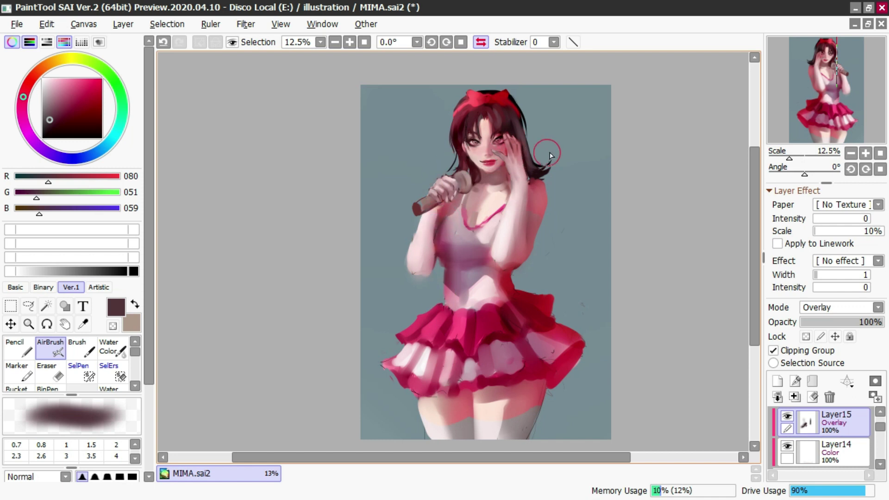
{"action": "left_click", "coordinate": [816, 307]}
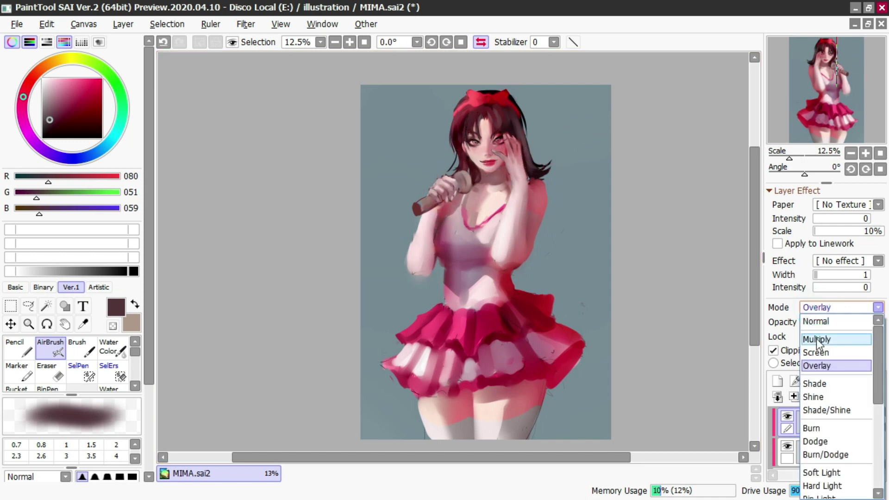
{"action": "left_click", "coordinate": [816, 342]}
{"action": "mouse_move", "coordinate": [828, 322]}
{"action": "left_mouse_down"}
{"action": "mouse_move", "coordinate": [819, 323]}
{"action": "mouse_move", "coordinate": [844, 323]}
{"action": "left_mouse_up"}
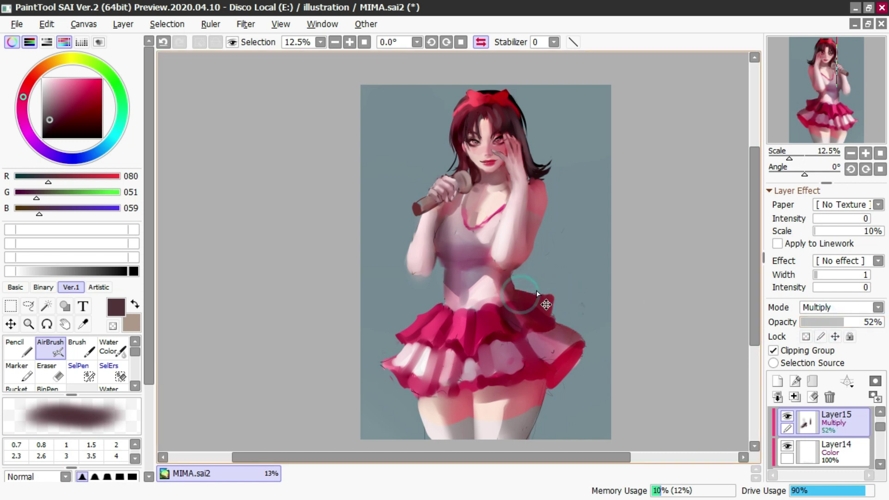
Step: Airbrush a soft dark plum shadow along the raised upper arm and return the view to its unmirrored orientation
{"action": "mouse_move", "coordinate": [521, 265]}
{"action": "left_mouse_down"}
{"action": "mouse_move", "coordinate": [545, 175]}
{"action": "mouse_move", "coordinate": [542, 233]}
{"action": "mouse_move", "coordinate": [519, 294]}
{"action": "left_mouse_up"}
{"action": "key", "text": "ctrl+z"}
{"action": "mouse_move", "coordinate": [522, 238]}
{"action": "left_mouse_down"}
{"action": "mouse_move", "coordinate": [496, 293]}
{"action": "mouse_move", "coordinate": [530, 212]}
{"action": "left_mouse_up"}
{"action": "left_click", "coordinate": [481, 42]}
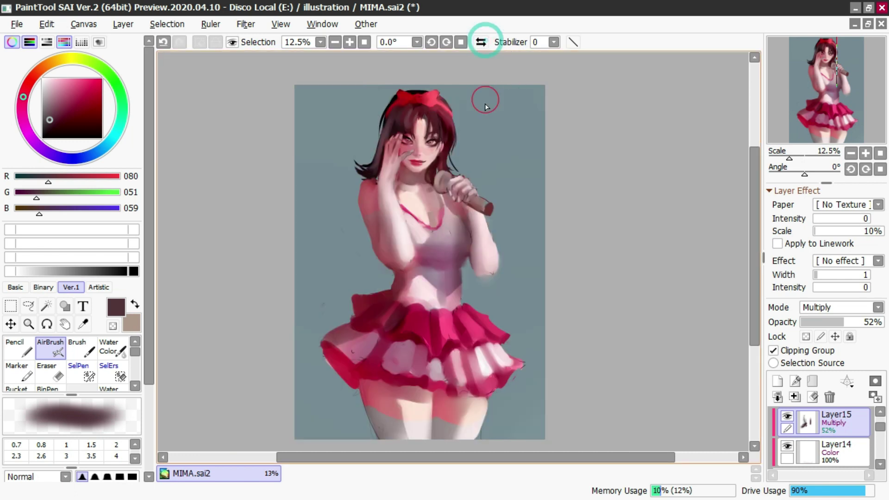
Step: Paint Water Color shadows across the back and middle of the skirt's lower ruffle
{"action": "key", "text": "w"}
{"action": "mouse_move", "coordinate": [363, 364]}
{"action": "left_mouse_down"}
{"action": "mouse_move", "coordinate": [360, 342]}
{"action": "mouse_move", "coordinate": [338, 349]}
{"action": "left_mouse_up"}
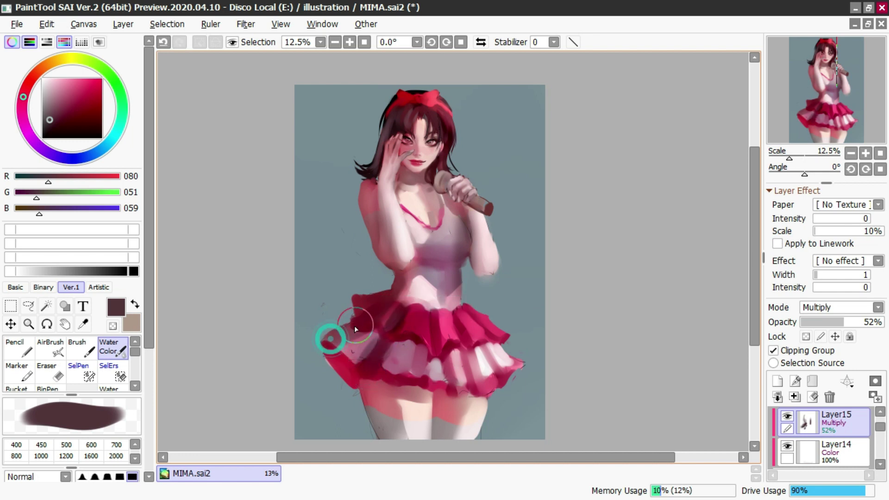
{"action": "left_click_drag", "start_coordinate": [393, 339], "coordinate": [419, 345]}
{"action": "left_click_drag", "start_coordinate": [385, 345], "coordinate": [425, 339]}
Step: Enlarge the brush, try a shadow stroke on the side of the bodice and undo the last two strokes
{"action": "key", "text": "bracketright"}
{"action": "key", "text": "bracketright"}
{"action": "key", "text": "bracketright"}
{"action": "key", "text": "bracketright"}
{"action": "mouse_move", "coordinate": [469, 263]}
{"action": "left_mouse_down"}
{"action": "mouse_move", "coordinate": [407, 287]}
{"action": "mouse_move", "coordinate": [447, 240]}
{"action": "left_mouse_up"}
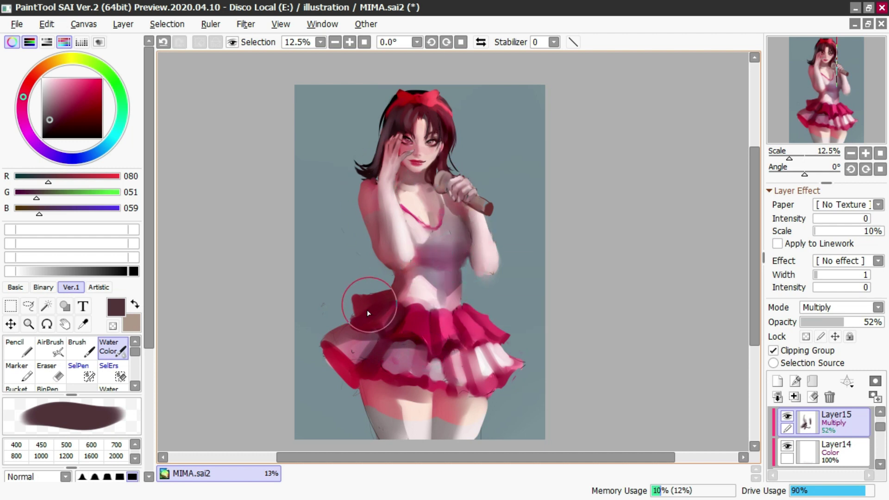
{"action": "key", "text": "ctrl+z"}
{"action": "key", "text": "ctrl+z"}
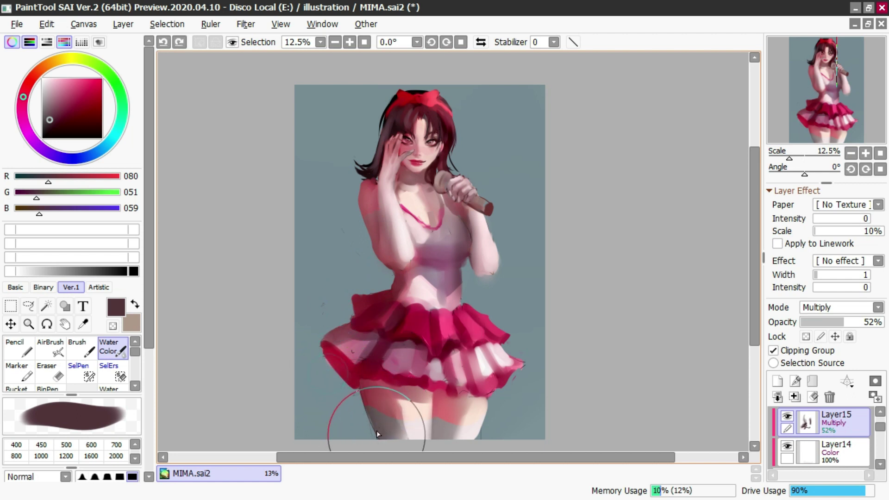
Step: Paint Water Color shadows over the skirt hem and upper thighs, comparing the last stroke undone and redone
{"action": "left_click_drag", "start_coordinate": [399, 377], "coordinate": [387, 375]}
{"action": "mouse_move", "coordinate": [375, 417]}
{"action": "left_mouse_down"}
{"action": "mouse_move", "coordinate": [365, 391]}
{"action": "mouse_move", "coordinate": [380, 427]}
{"action": "left_mouse_up"}
{"action": "key", "text": "ctrl+z"}
{"action": "mouse_move", "coordinate": [326, 357]}
{"action": "left_mouse_down"}
{"action": "mouse_move", "coordinate": [379, 401]}
{"action": "mouse_move", "coordinate": [387, 437]}
{"action": "mouse_move", "coordinate": [349, 378]}
{"action": "mouse_move", "coordinate": [330, 366]}
{"action": "mouse_move", "coordinate": [397, 423]}
{"action": "left_mouse_up"}
{"action": "key", "text": "ctrl+z"}
{"action": "mouse_move", "coordinate": [391, 353]}
{"action": "left_mouse_down"}
{"action": "mouse_move", "coordinate": [390, 402]}
{"action": "mouse_move", "coordinate": [431, 394]}
{"action": "mouse_move", "coordinate": [444, 426]}
{"action": "mouse_move", "coordinate": [447, 408]}
{"action": "mouse_move", "coordinate": [435, 435]}
{"action": "left_mouse_up"}
{"action": "mouse_move", "coordinate": [440, 388]}
{"action": "left_mouse_down"}
{"action": "mouse_move", "coordinate": [456, 428]}
{"action": "mouse_move", "coordinate": [441, 426]}
{"action": "mouse_move", "coordinate": [446, 419]}
{"action": "left_mouse_up"}
{"action": "key", "text": "ctrl+z"}
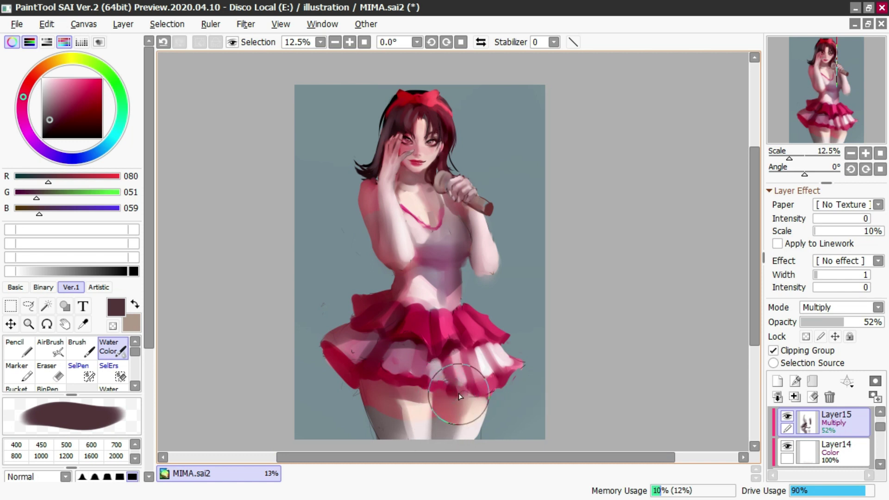
{"action": "key", "text": "ctrl+z"}
{"action": "key", "text": "ctrl+y"}
{"action": "key", "text": "ctrl+z"}
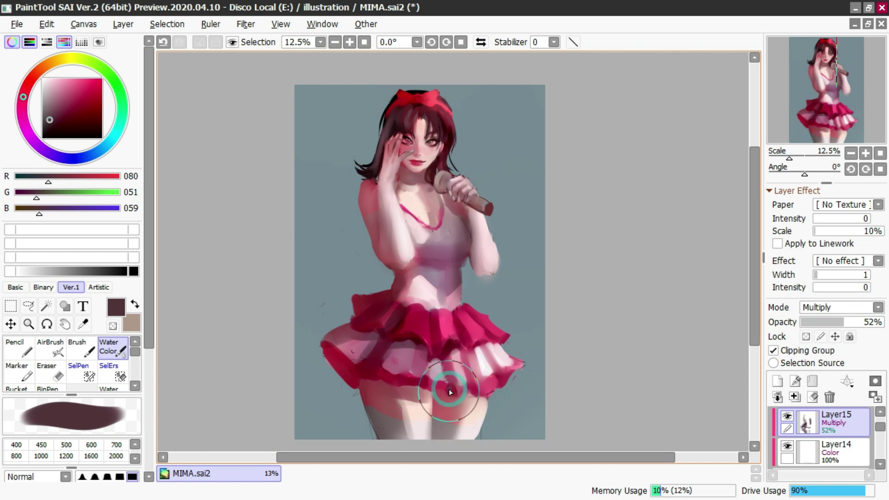
Step: Mirror the view and erase the shadow from the thigh on the lit side of the figure
{"action": "scroll", "coordinate": [431, 143], "scroll_direction": "down", "scroll_amount": 1}
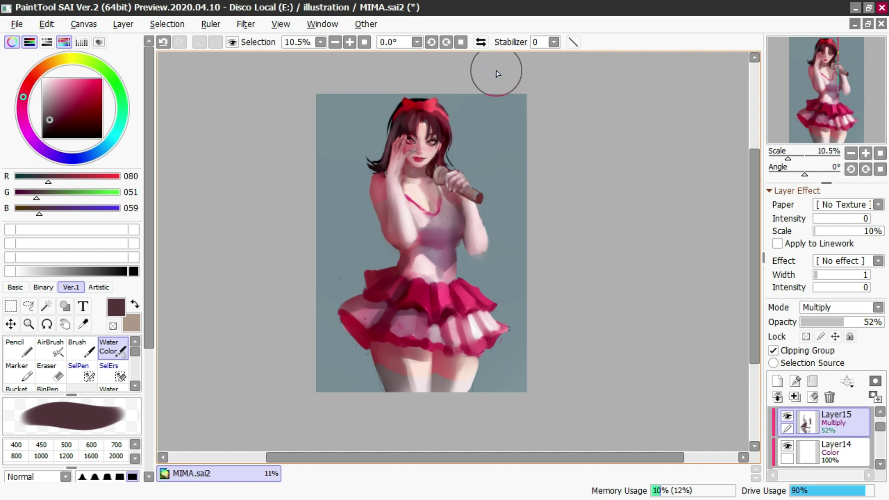
{"action": "key", "text": "h"}
{"action": "key", "text": "e"}
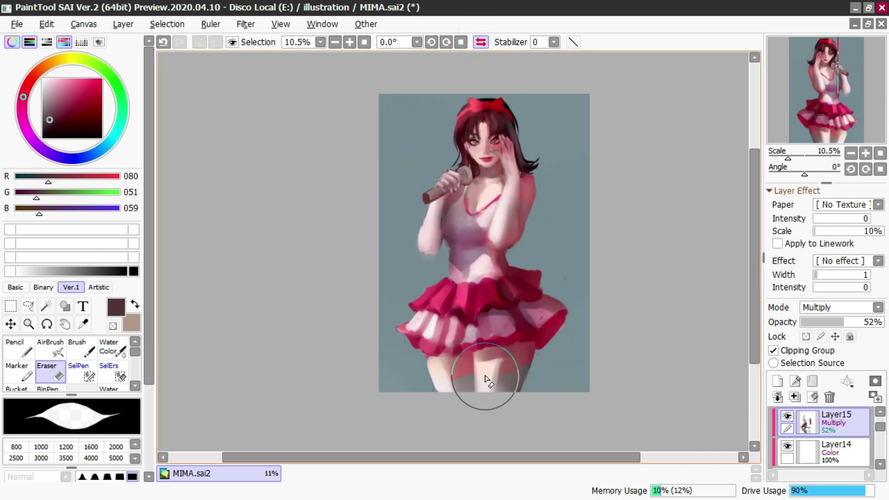
{"action": "left_click_drag", "start_coordinate": [440, 347], "coordinate": [451, 411]}
{"action": "key", "text": "ctrl+z"}
{"action": "left_click_drag", "start_coordinate": [439, 377], "coordinate": [445, 339]}
Step: Try Water Color shadow strokes across the waist, the bodice and the back of the skirt
{"action": "key", "text": "c"}
{"action": "left_click_drag", "start_coordinate": [461, 274], "coordinate": [495, 290]}
{"action": "key", "text": "ctrl+z"}
{"action": "mouse_move", "coordinate": [450, 241]}
{"action": "left_mouse_down"}
{"action": "mouse_move", "coordinate": [490, 276]}
{"action": "mouse_move", "coordinate": [540, 305]}
{"action": "mouse_move", "coordinate": [500, 267]}
{"action": "left_mouse_up"}
{"action": "key", "text": "ctrl+z"}
{"action": "left_click_drag", "start_coordinate": [522, 306], "coordinate": [516, 307]}
{"action": "key", "text": "ctrl+z"}
Step: Try Water Color shadow strokes along the front ruffle, the hem and the rear edge of the skirt
{"action": "mouse_move", "coordinate": [427, 312]}
{"action": "left_mouse_down"}
{"action": "mouse_move", "coordinate": [436, 342]}
{"action": "mouse_move", "coordinate": [411, 348]}
{"action": "mouse_move", "coordinate": [434, 362]}
{"action": "mouse_move", "coordinate": [485, 364]}
{"action": "left_mouse_up"}
{"action": "key", "text": "ctrl+z"}
{"action": "key", "text": "ctrl+y"}
{"action": "key", "text": "ctrl+z"}
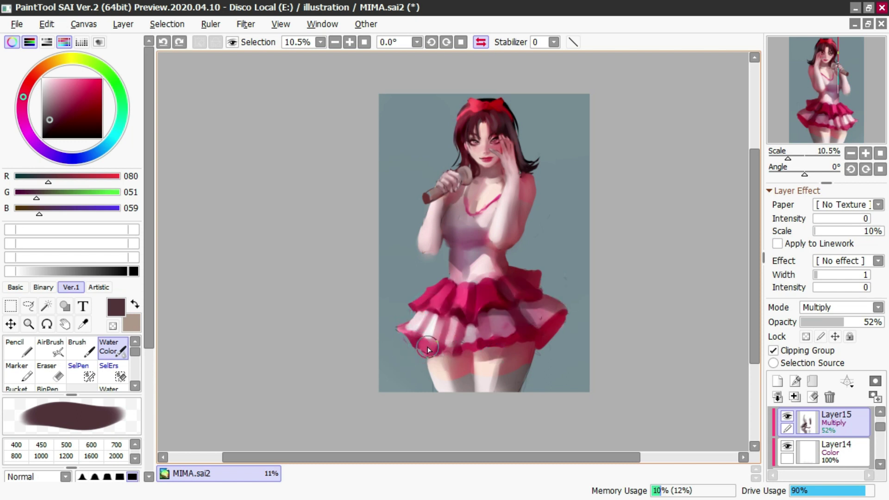
{"action": "left_click_drag", "start_coordinate": [426, 344], "coordinate": [495, 351]}
{"action": "mouse_move", "coordinate": [517, 321]}
{"action": "left_mouse_down"}
{"action": "mouse_move", "coordinate": [490, 306]}
{"action": "mouse_move", "coordinate": [515, 303]}
{"action": "mouse_move", "coordinate": [532, 338]}
{"action": "left_mouse_up"}
{"action": "key", "text": "ctrl+z"}
{"action": "key", "text": "ctrl+z"}
{"action": "mouse_move", "coordinate": [560, 311]}
{"action": "left_mouse_down"}
{"action": "mouse_move", "coordinate": [532, 353]}
{"action": "mouse_move", "coordinate": [543, 339]}
{"action": "left_mouse_up"}
{"action": "key", "text": "ctrl+z"}
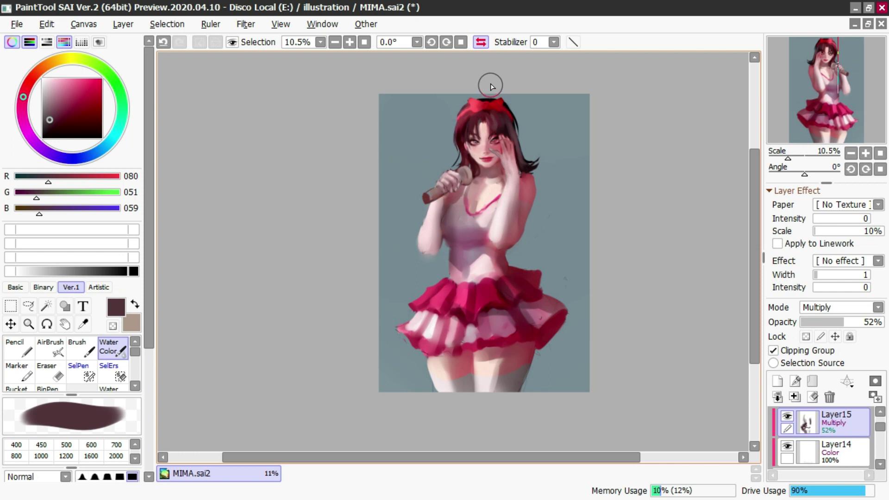
Step: Airbrush a soft shadow over the hair beside the raised hand, checking the figure in normal and mirrored view
{"action": "left_click", "coordinate": [481, 42]}
{"action": "mouse_move", "coordinate": [382, 183]}
{"action": "left_mouse_down"}
{"action": "mouse_move", "coordinate": [366, 132]}
{"action": "mouse_move", "coordinate": [364, 178]}
{"action": "mouse_move", "coordinate": [379, 109]}
{"action": "mouse_move", "coordinate": [370, 141]}
{"action": "mouse_move", "coordinate": [391, 155]}
{"action": "mouse_move", "coordinate": [393, 174]}
{"action": "mouse_move", "coordinate": [375, 174]}
{"action": "mouse_move", "coordinate": [382, 208]}
{"action": "mouse_move", "coordinate": [383, 152]}
{"action": "left_mouse_up"}
{"action": "key", "text": "ctrl+z"}
{"action": "key", "text": "b"}
{"action": "left_click_drag", "start_coordinate": [379, 250], "coordinate": [380, 267]}
{"action": "key", "text": "ctrl+z"}
{"action": "left_click_drag", "start_coordinate": [386, 156], "coordinate": [386, 139]}
{"action": "left_click", "coordinate": [480, 41]}
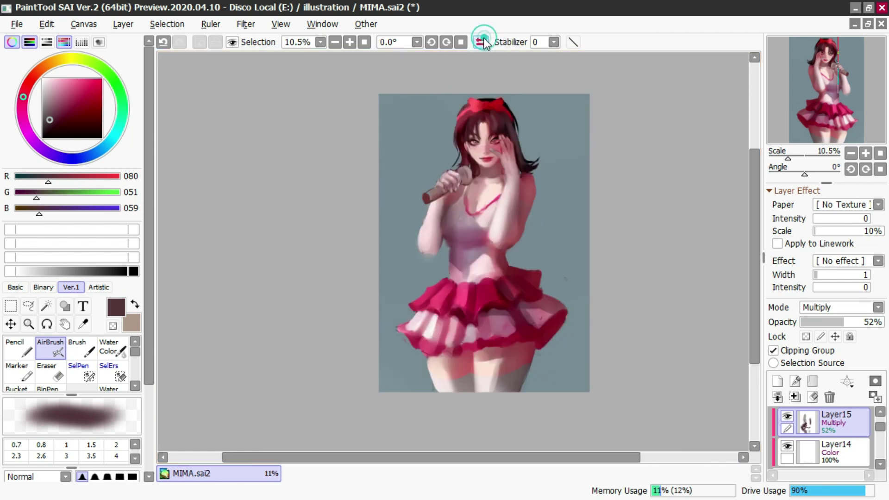
Step: Add a new layer above the Multiply layer and set its mode to Overlay
{"action": "left_click", "coordinate": [778, 381]}
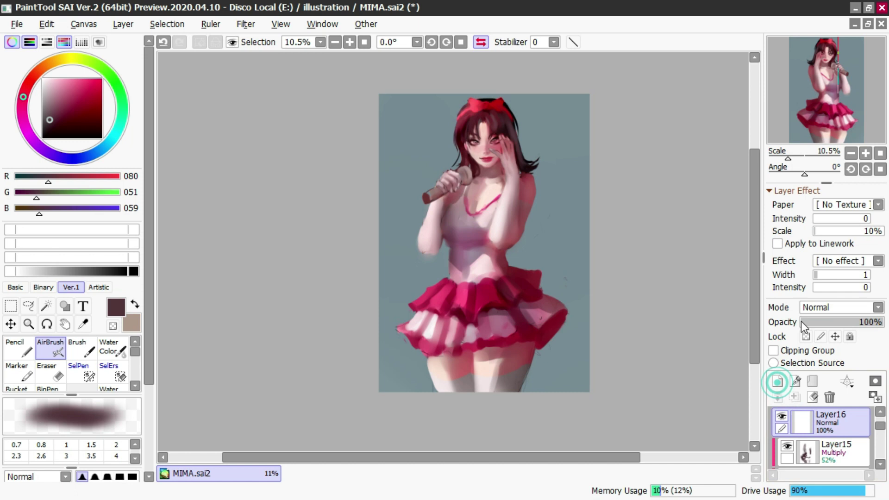
{"action": "left_click", "coordinate": [815, 307]}
{"action": "left_click", "coordinate": [807, 369]}
Step: Try a sampled pale pink Water Color highlight down the chest and torso on the Overlay layer
{"action": "right_click", "coordinate": [487, 219]}
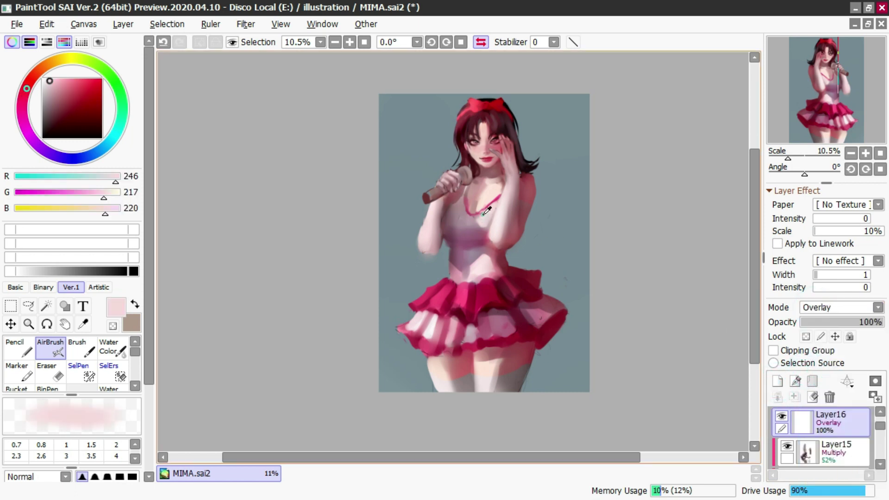
{"action": "key", "text": "c"}
{"action": "left_click_drag", "start_coordinate": [488, 212], "coordinate": [465, 287]}
{"action": "key", "text": "ctrl+z"}
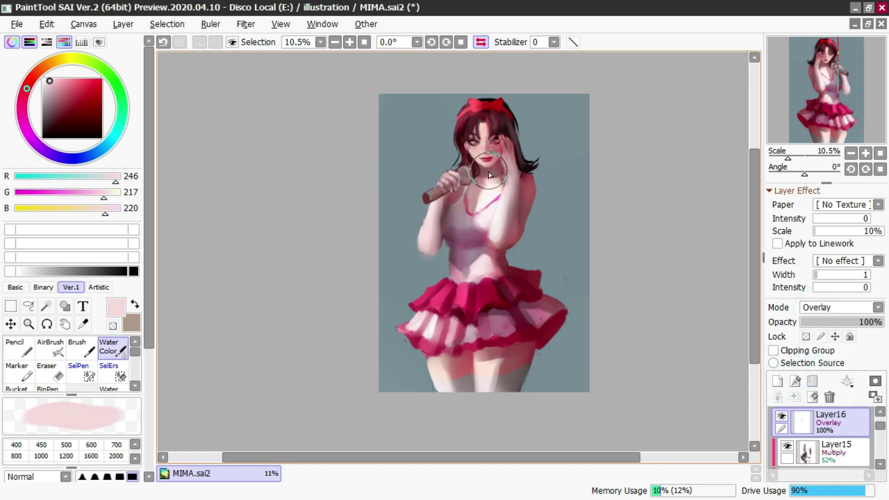
Step: Sample a pale peach from the upper chest and airbrush a soft highlight down the chest and torso
{"action": "key", "text": "v"}
{"action": "right_click", "coordinate": [489, 189]}
{"action": "left_click_drag", "start_coordinate": [486, 202], "coordinate": [475, 275]}
{"action": "mouse_move", "coordinate": [488, 231]}
{"action": "left_mouse_down"}
{"action": "mouse_move", "coordinate": [480, 230]}
{"action": "mouse_move", "coordinate": [492, 205]}
{"action": "left_mouse_up"}
{"action": "left_click_drag", "start_coordinate": [492, 205], "coordinate": [500, 203]}
{"action": "right_click", "coordinate": [487, 188]}
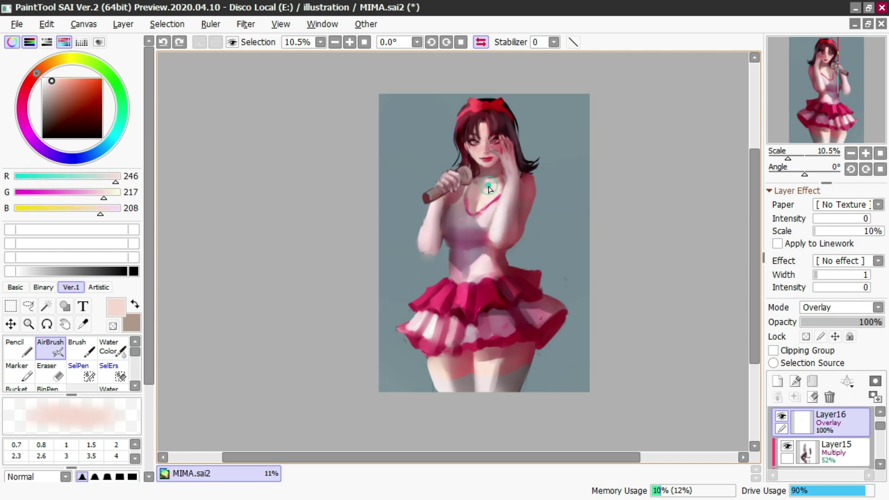
{"action": "key", "text": "ctrl+z"}
{"action": "mouse_move", "coordinate": [479, 261]}
{"action": "left_mouse_down"}
{"action": "mouse_move", "coordinate": [482, 251]}
{"action": "mouse_move", "coordinate": [476, 270]}
{"action": "left_mouse_up"}
{"action": "key", "text": "ctrl+z"}
{"action": "mouse_move", "coordinate": [487, 222]}
{"action": "left_mouse_down"}
{"action": "mouse_move", "coordinate": [497, 190]}
{"action": "mouse_move", "coordinate": [453, 281]}
{"action": "left_mouse_up"}
Step: Clip the Overlay layer to the figure and try airbrushing pale peach highlights on the thighs
{"action": "left_click_drag", "start_coordinate": [434, 352], "coordinate": [426, 395]}
{"action": "key", "text": "ctrl+z"}
{"action": "left_click", "coordinate": [773, 350]}
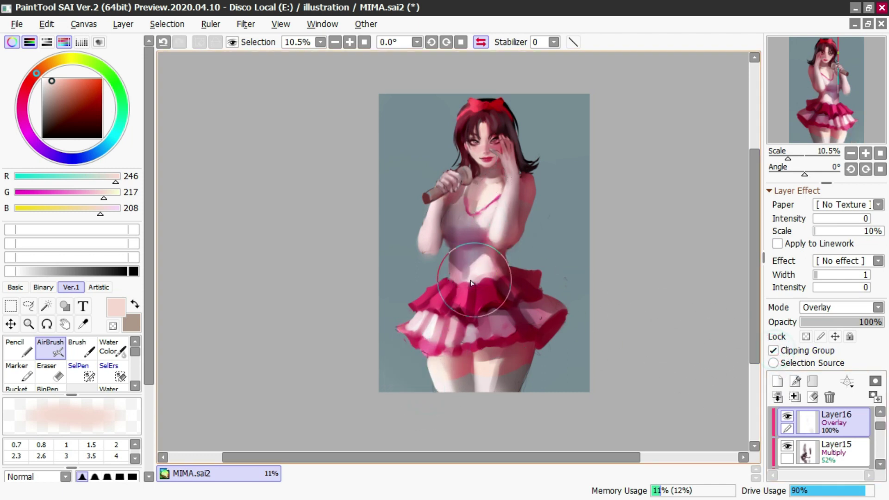
{"action": "key", "text": "e"}
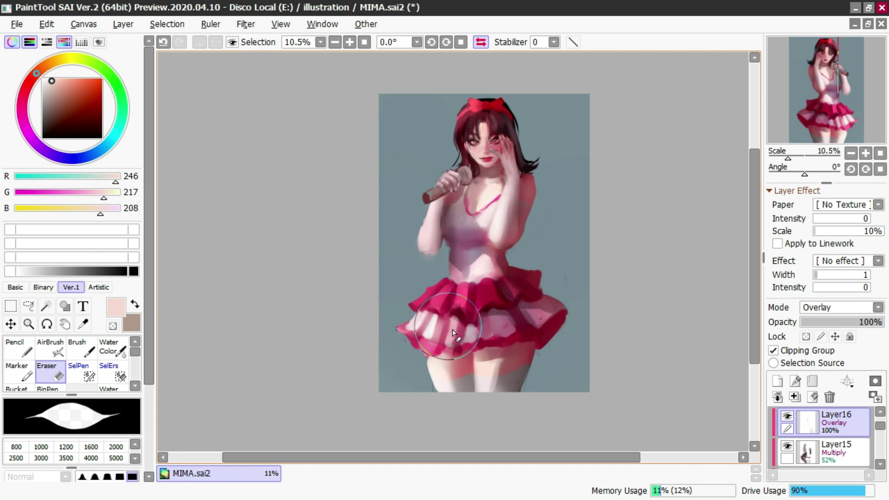
{"action": "key", "text": "a"}
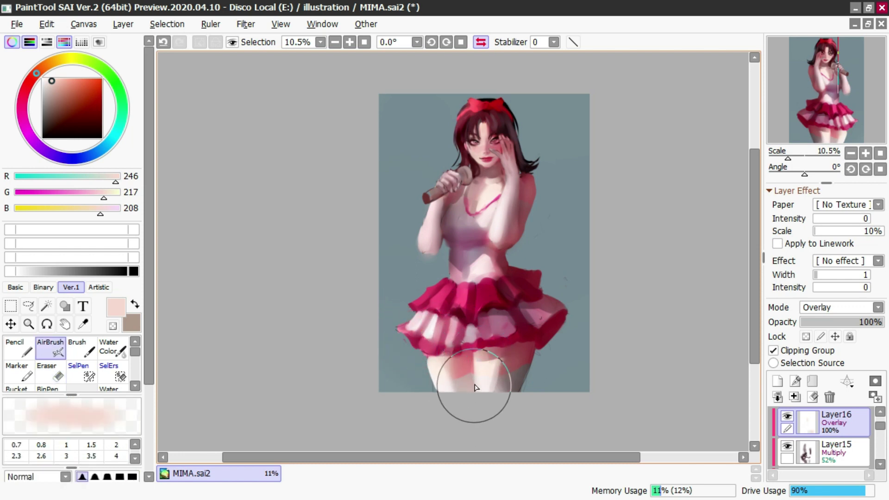
{"action": "key", "text": "ctrl+z"}
Step: Airbrush pale peach highlights on the upper thigh and beside the hair on the microphone side, undoing a stroke on the forearm
{"action": "left_click_drag", "start_coordinate": [490, 357], "coordinate": [468, 357]}
{"action": "mouse_move", "coordinate": [489, 356]}
{"action": "left_mouse_down"}
{"action": "mouse_move", "coordinate": [482, 390]}
{"action": "mouse_move", "coordinate": [486, 362]}
{"action": "left_mouse_up"}
{"action": "mouse_move", "coordinate": [435, 230]}
{"action": "left_mouse_down"}
{"action": "mouse_move", "coordinate": [447, 228]}
{"action": "mouse_move", "coordinate": [428, 202]}
{"action": "left_mouse_up"}
{"action": "key", "text": "ctrl+z"}
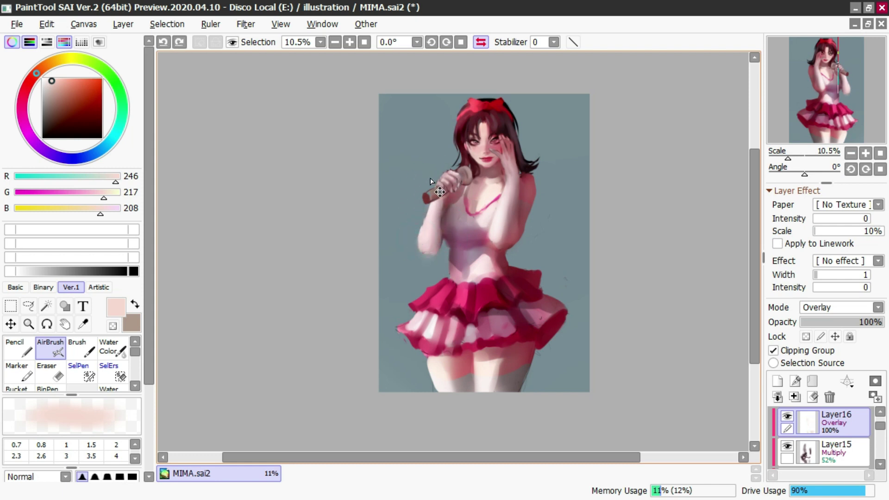
{"action": "left_click_drag", "start_coordinate": [443, 163], "coordinate": [442, 130]}
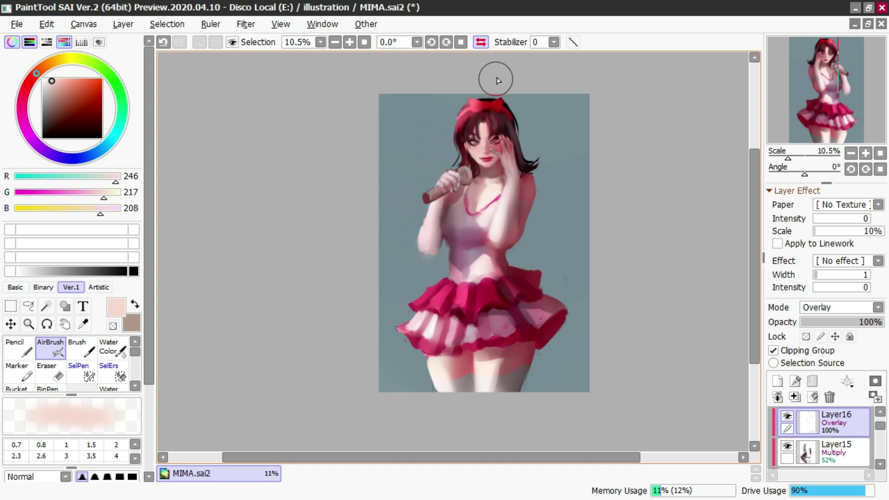
Step: Unmirror the view and airbrush pale peach highlights over the torso, the skirt front and the thigh
{"action": "left_click", "coordinate": [481, 42]}
{"action": "left_click_drag", "start_coordinate": [416, 213], "coordinate": [422, 324]}
{"action": "mouse_move", "coordinate": [422, 272]}
{"action": "left_mouse_down"}
{"action": "mouse_move", "coordinate": [442, 328]}
{"action": "mouse_move", "coordinate": [448, 297]}
{"action": "mouse_move", "coordinate": [496, 343]}
{"action": "left_mouse_up"}
{"action": "key", "text": "ctrl+z"}
{"action": "left_click_drag", "start_coordinate": [466, 314], "coordinate": [489, 334]}
{"action": "left_click", "coordinate": [416, 365]}
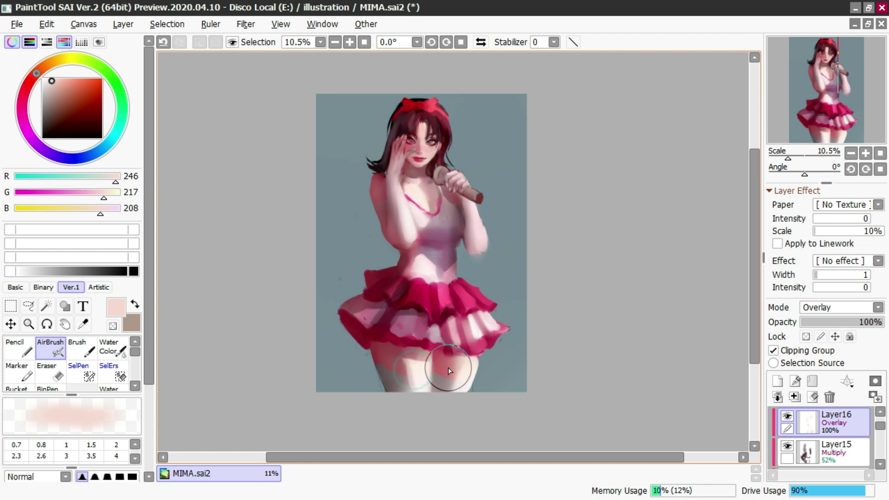
Step: Erase the excess highlight from both thighs just below the skirt hem and mirror the view
{"action": "key", "text": "e"}
{"action": "left_click", "coordinate": [433, 352]}
{"action": "left_click", "coordinate": [401, 352]}
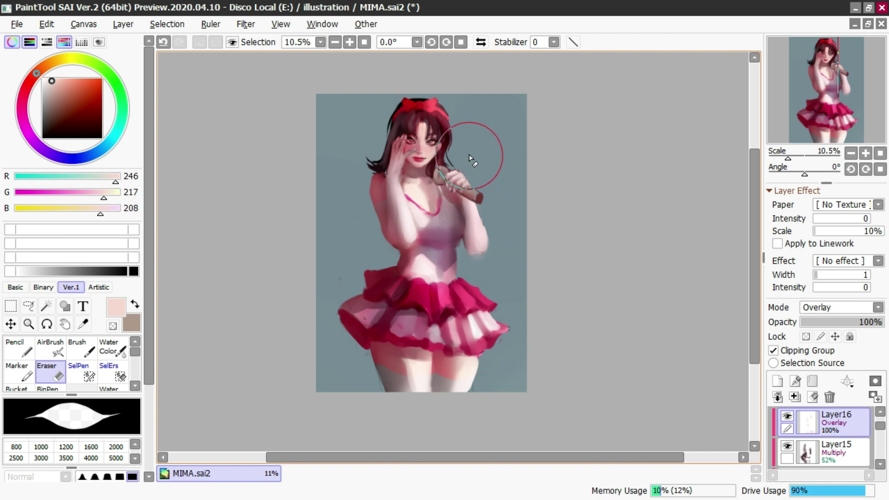
{"action": "left_click", "coordinate": [481, 42]}
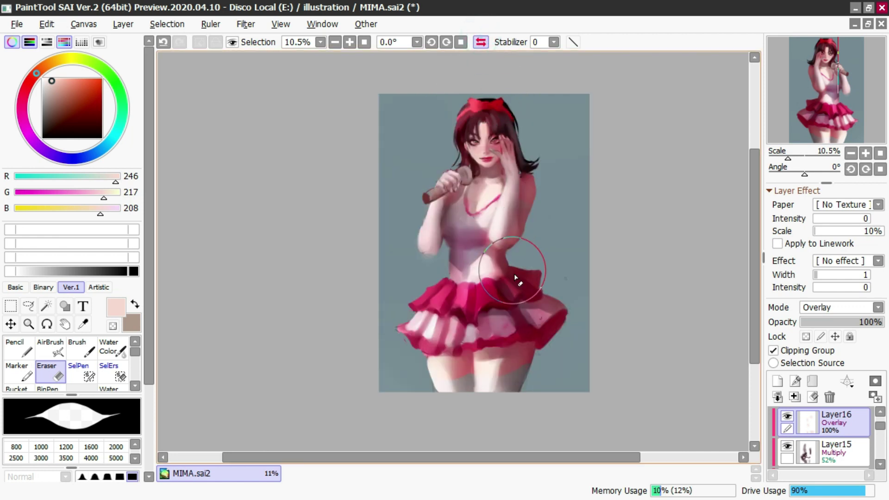
Step: Add a new Normal layer directly above the background color layer
{"action": "scroll", "coordinate": [798, 451], "scroll_direction": "down", "scroll_amount": 3}
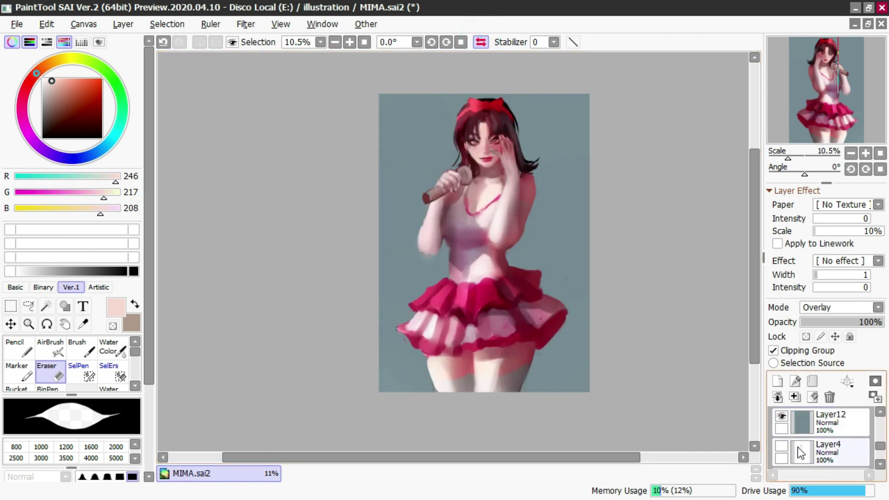
{"action": "left_click", "coordinate": [796, 424]}
{"action": "left_click", "coordinate": [776, 379]}
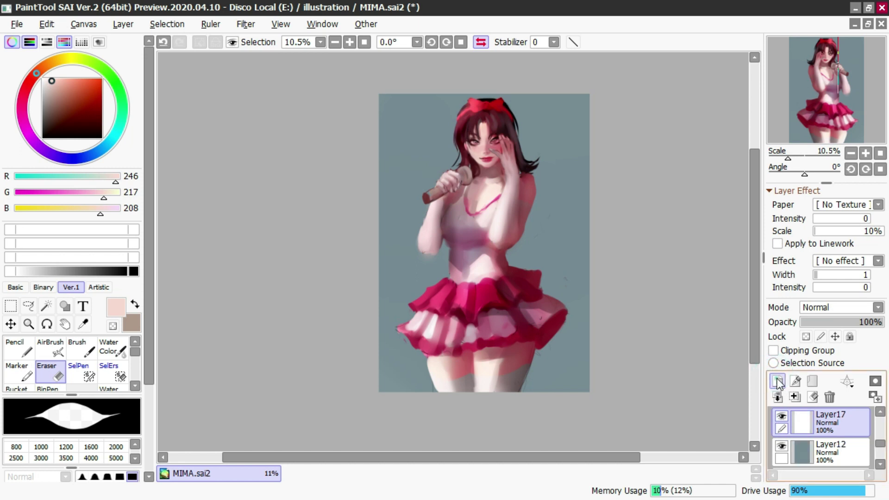
Step: Set the new layer to Burn/Dodge, airbrush grey-blue (R117 G138 B149) broadly over the background, unmirror the view and blend with the Water Color brush
{"action": "left_click", "coordinate": [811, 306]}
{"action": "key", "text": "b"}
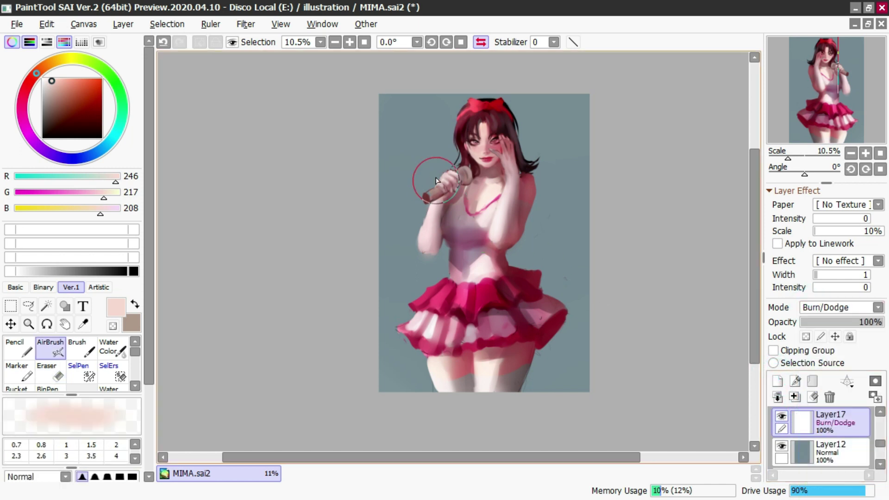
{"action": "key", "text": "bracketright"}
{"action": "key", "text": "bracketright"}
{"action": "key", "text": "bracketright"}
{"action": "key", "text": "bracketright"}
{"action": "key", "text": "bracketright"}
{"action": "key", "text": "bracketright"}
{"action": "key", "text": "bracketright"}
{"action": "key", "text": "bracketright"}
{"action": "right_click", "coordinate": [558, 275]}
{"action": "mouse_move", "coordinate": [532, 248]}
{"action": "left_mouse_down"}
{"action": "mouse_move", "coordinate": [440, 206]}
{"action": "mouse_move", "coordinate": [463, 360]}
{"action": "mouse_move", "coordinate": [426, 288]}
{"action": "mouse_move", "coordinate": [520, 75]}
{"action": "mouse_move", "coordinate": [517, 55]}
{"action": "mouse_move", "coordinate": [440, 49]}
{"action": "left_mouse_up"}
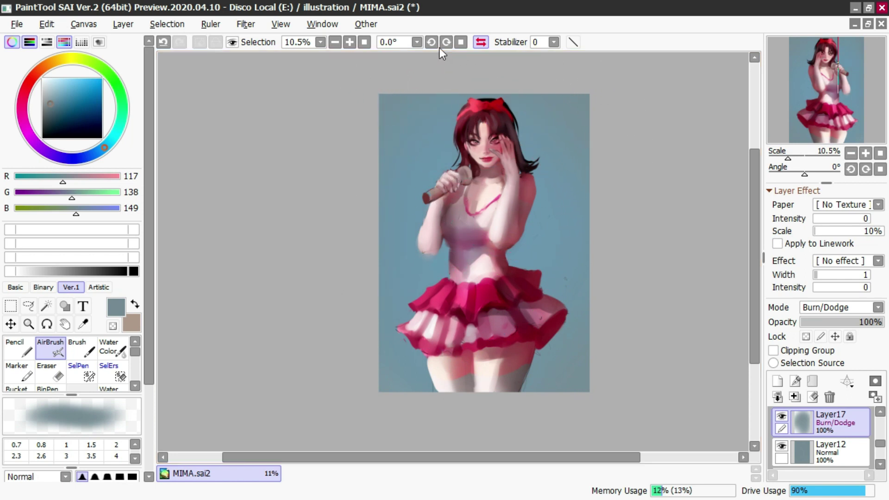
{"action": "left_click", "coordinate": [480, 42]}
{"action": "key", "text": "w"}
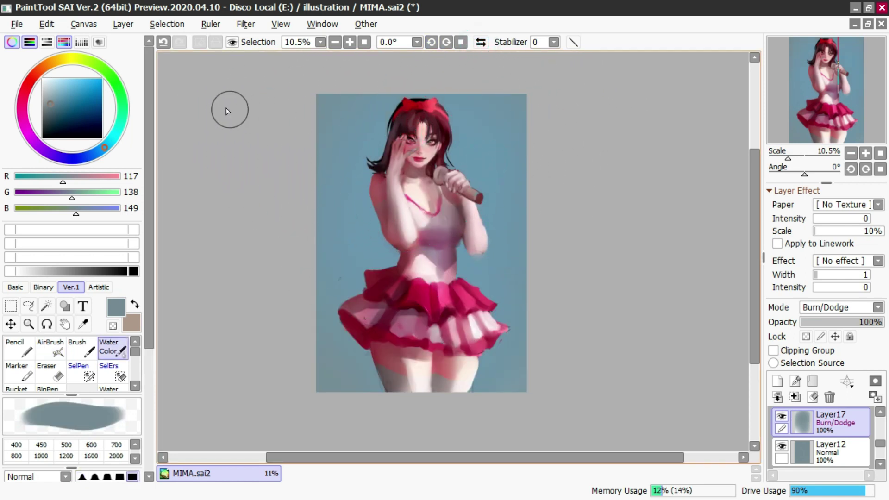
{"action": "left_click_drag", "start_coordinate": [281, 142], "coordinate": [252, 142]}
Step: Try broad pale blue (R243 G251 B255) Marker strokes over the background on both sides of the figure
{"action": "key", "text": "m"}
{"action": "left_click_drag", "start_coordinate": [354, 85], "coordinate": [351, 139]}
{"action": "key", "text": "ctrl+z"}
{"action": "left_click_drag", "start_coordinate": [54, 92], "coordinate": [45, 78]}
{"action": "mouse_move", "coordinate": [343, 117]}
{"action": "left_mouse_down"}
{"action": "mouse_move", "coordinate": [328, 239]}
{"action": "mouse_move", "coordinate": [364, 239]}
{"action": "left_mouse_up"}
{"action": "key", "text": "ctrl+z"}
{"action": "left_click_drag", "start_coordinate": [345, 135], "coordinate": [359, 287]}
{"action": "left_click_drag", "start_coordinate": [362, 144], "coordinate": [419, 144]}
{"action": "left_click_drag", "start_coordinate": [372, 89], "coordinate": [374, 288]}
{"action": "left_click_drag", "start_coordinate": [470, 159], "coordinate": [486, 160]}
{"action": "key", "text": "ctrl+z"}
{"action": "mouse_move", "coordinate": [523, 250]}
{"action": "left_mouse_down"}
{"action": "mouse_move", "coordinate": [474, 211]}
{"action": "mouse_move", "coordinate": [488, 155]}
{"action": "mouse_move", "coordinate": [453, 104]}
{"action": "left_mouse_up"}
{"action": "mouse_move", "coordinate": [322, 148]}
{"action": "left_mouse_down"}
{"action": "mouse_move", "coordinate": [371, 295]}
{"action": "mouse_move", "coordinate": [477, 329]}
{"action": "mouse_move", "coordinate": [486, 373]}
{"action": "mouse_move", "coordinate": [377, 90]}
{"action": "mouse_move", "coordinate": [336, 270]}
{"action": "mouse_move", "coordinate": [397, 390]}
{"action": "left_mouse_up"}
{"action": "key", "text": "ctrl+z"}
{"action": "key", "text": "ctrl+z"}
{"action": "key", "text": "ctrl+z"}
Step: Try pale blue strokes with a smaller Marker beside the hair and below the microphone arm, and undo the background marks
{"action": "key", "text": "["}
{"action": "key", "text": "["}
{"action": "key", "text": "["}
{"action": "key", "text": "["}
{"action": "key", "text": "["}
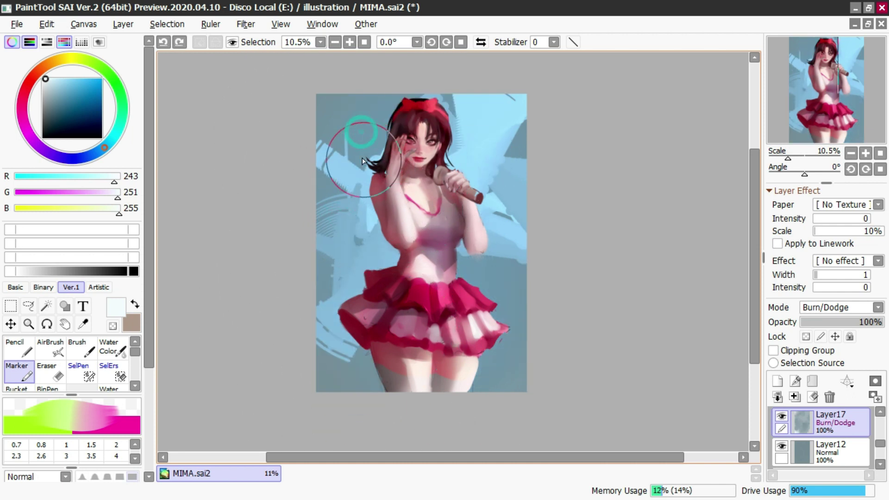
{"action": "mouse_move", "coordinate": [362, 161]}
{"action": "left_mouse_down"}
{"action": "mouse_move", "coordinate": [349, 117]}
{"action": "mouse_move", "coordinate": [394, 106]}
{"action": "left_mouse_up"}
{"action": "mouse_move", "coordinate": [473, 207]}
{"action": "left_mouse_down"}
{"action": "mouse_move", "coordinate": [462, 320]}
{"action": "mouse_move", "coordinate": [500, 318]}
{"action": "mouse_move", "coordinate": [485, 348]}
{"action": "mouse_move", "coordinate": [459, 355]}
{"action": "left_mouse_up"}
{"action": "key", "text": "ctrl+z"}
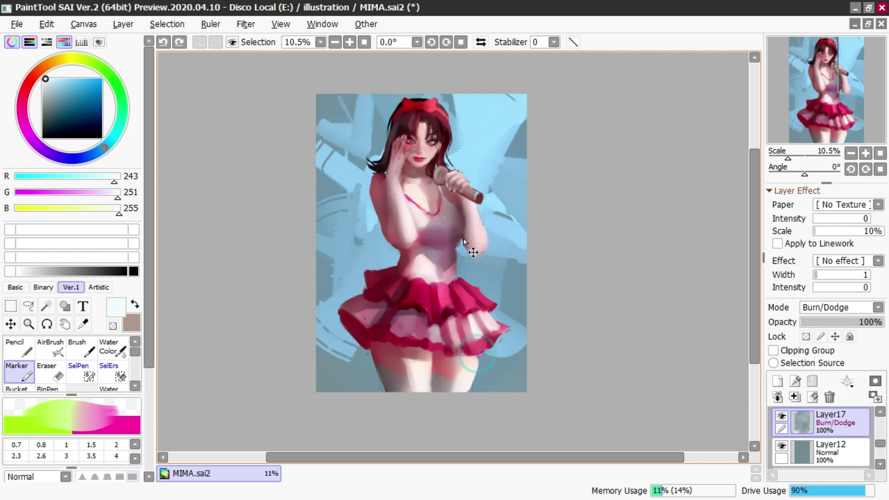
{"action": "key", "text": "ctrl+z"}
{"action": "key", "text": "ctrl+z"}
{"action": "key", "text": "ctrl+z"}
{"action": "key", "text": "ctrl+z"}
{"action": "key", "text": "ctrl+z"}
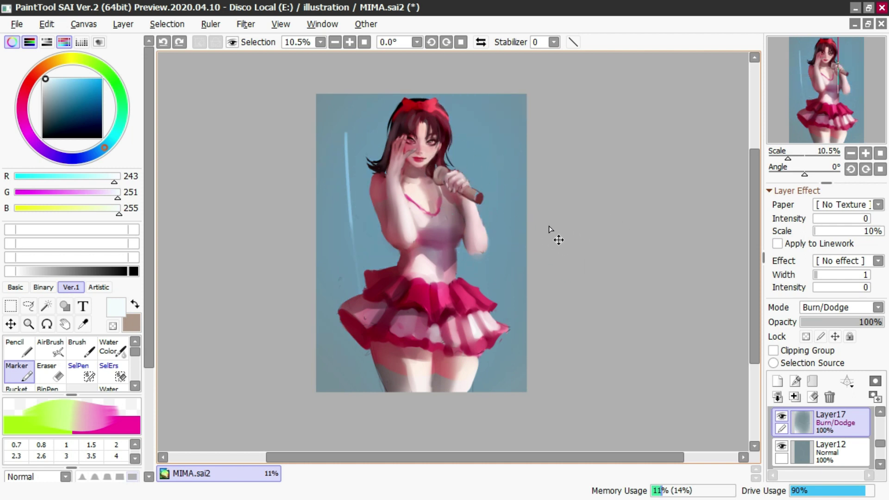
Step: Try blocky pale blue Marker patches behind the microphone arm and beside the hair, and undo all of them
{"action": "mouse_move", "coordinate": [498, 175]}
{"action": "left_mouse_down"}
{"action": "mouse_move", "coordinate": [500, 126]}
{"action": "mouse_move", "coordinate": [456, 158]}
{"action": "mouse_move", "coordinate": [466, 219]}
{"action": "mouse_move", "coordinate": [501, 235]}
{"action": "mouse_move", "coordinate": [514, 162]}
{"action": "mouse_move", "coordinate": [500, 133]}
{"action": "mouse_move", "coordinate": [477, 115]}
{"action": "mouse_move", "coordinate": [359, 159]}
{"action": "mouse_move", "coordinate": [338, 139]}
{"action": "mouse_move", "coordinate": [345, 211]}
{"action": "mouse_move", "coordinate": [384, 229]}
{"action": "left_mouse_up"}
{"action": "left_click_drag", "start_coordinate": [480, 165], "coordinate": [480, 221]}
{"action": "mouse_move", "coordinate": [512, 290]}
{"action": "left_mouse_down"}
{"action": "mouse_move", "coordinate": [478, 219]}
{"action": "mouse_move", "coordinate": [509, 119]}
{"action": "left_mouse_up"}
{"action": "key", "text": "ctrl+z"}
{"action": "key", "text": "ctrl+z"}
{"action": "key", "text": "ctrl+z"}
{"action": "key", "text": "ctrl+z"}
{"action": "key", "text": "ctrl+z"}
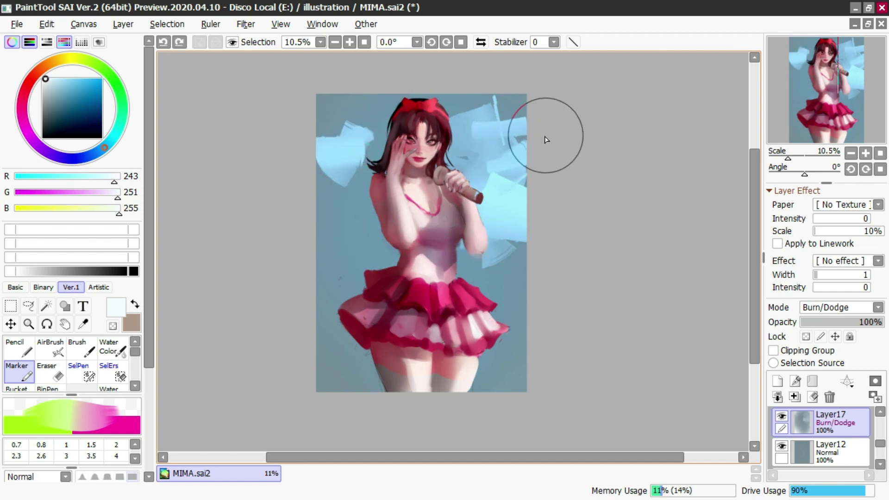
{"action": "key", "text": "ctrl+z"}
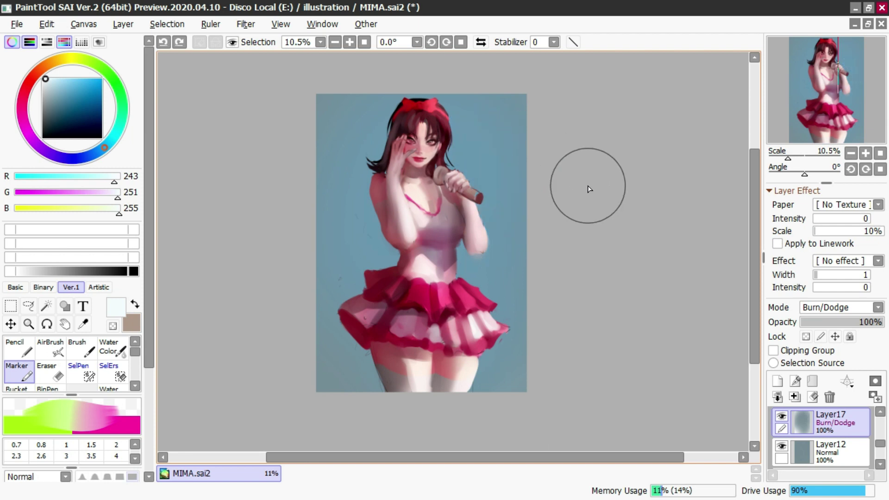
Step: Airbrush a deeper blue (R88 G127 B148) over the whole background and blend it behind the figure with the Water Color brush
{"action": "key", "text": "b"}
{"action": "left_click_drag", "start_coordinate": [332, 273], "coordinate": [358, 369]}
{"action": "key", "text": "ctrl+z"}
{"action": "left_click_drag", "start_coordinate": [43, 101], "coordinate": [58, 104]}
{"action": "left_click_drag", "start_coordinate": [257, 142], "coordinate": [319, 259]}
{"action": "mouse_move", "coordinate": [347, 356]}
{"action": "left_mouse_down"}
{"action": "mouse_move", "coordinate": [310, 263]}
{"action": "mouse_move", "coordinate": [556, 238]}
{"action": "mouse_move", "coordinate": [377, 139]}
{"action": "mouse_move", "coordinate": [332, 175]}
{"action": "left_mouse_up"}
{"action": "key", "text": "ctrl+z"}
{"action": "mouse_move", "coordinate": [449, 110]}
{"action": "left_mouse_down"}
{"action": "mouse_move", "coordinate": [287, 328]}
{"action": "mouse_move", "coordinate": [294, 77]}
{"action": "left_mouse_up"}
{"action": "mouse_move", "coordinate": [341, 85]}
{"action": "left_mouse_down"}
{"action": "mouse_move", "coordinate": [332, 150]}
{"action": "mouse_move", "coordinate": [338, 370]}
{"action": "left_mouse_up"}
{"action": "mouse_move", "coordinate": [318, 292]}
{"action": "left_mouse_down"}
{"action": "mouse_move", "coordinate": [519, 323]}
{"action": "mouse_move", "coordinate": [519, 139]}
{"action": "mouse_move", "coordinate": [484, 167]}
{"action": "left_mouse_up"}
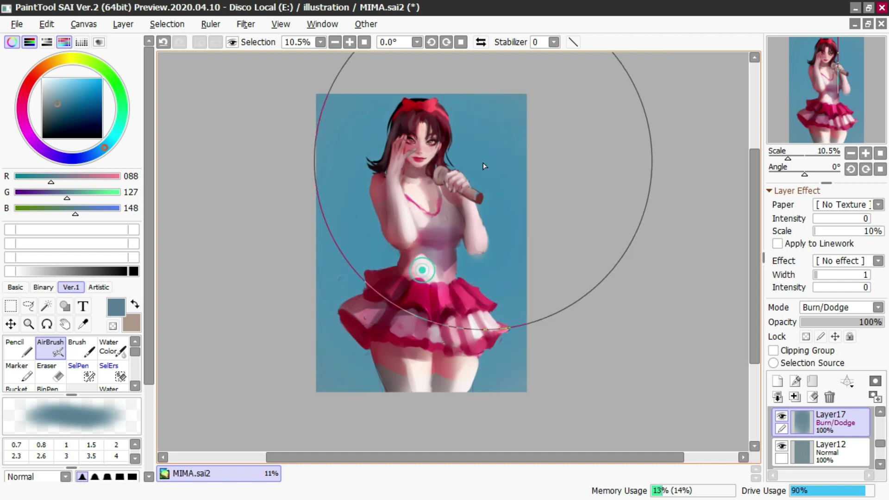
{"action": "key", "text": "m"}
{"action": "key", "text": "c"}
{"action": "mouse_move", "coordinate": [451, 255]}
{"action": "left_mouse_down"}
{"action": "mouse_move", "coordinate": [484, 174]}
{"action": "mouse_move", "coordinate": [497, 174]}
{"action": "left_mouse_up"}
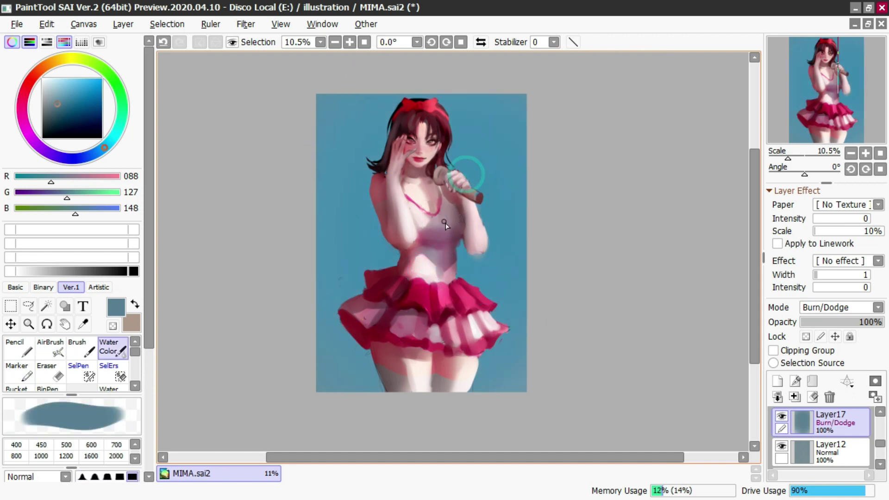
Step: Add a new layer directly above the Burn/Dodge background layer and sample the red of the hair bow
{"action": "left_click", "coordinate": [778, 380]}
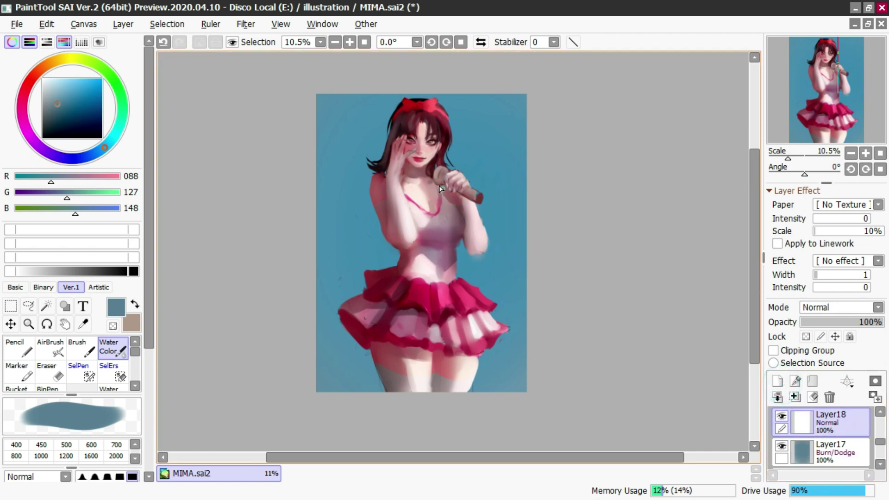
{"action": "left_click", "coordinate": [429, 108], "text": "alt"}
Step: Try broad red Marker strokes on the background beside both arms and undo them
{"action": "mouse_move", "coordinate": [376, 143]}
{"action": "left_mouse_down"}
{"action": "mouse_move", "coordinate": [364, 268]}
{"action": "mouse_move", "coordinate": [351, 249]}
{"action": "left_mouse_up"}
{"action": "key", "text": "ctrl+z"}
{"action": "mouse_move", "coordinate": [353, 190]}
{"action": "left_mouse_down"}
{"action": "mouse_move", "coordinate": [352, 180]}
{"action": "mouse_move", "coordinate": [352, 199]}
{"action": "left_mouse_up"}
{"action": "key", "text": "m"}
{"action": "mouse_move", "coordinate": [371, 162]}
{"action": "left_mouse_down"}
{"action": "mouse_move", "coordinate": [359, 161]}
{"action": "mouse_move", "coordinate": [343, 295]}
{"action": "left_mouse_up"}
{"action": "left_click_drag", "start_coordinate": [343, 295], "coordinate": [378, 147]}
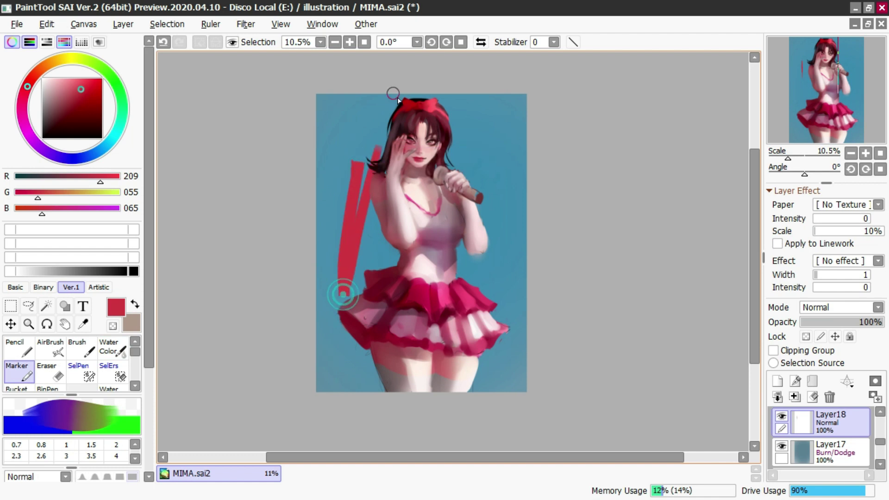
{"action": "left_click_drag", "start_coordinate": [476, 185], "coordinate": [463, 278]}
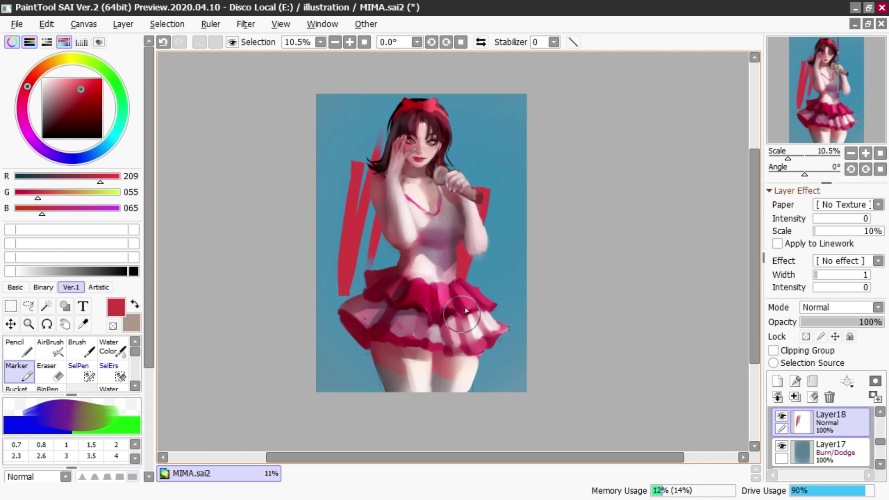
{"action": "key", "text": "ctrl+z"}
{"action": "key", "text": "ctrl+z"}
{"action": "key", "text": "ctrl+z"}
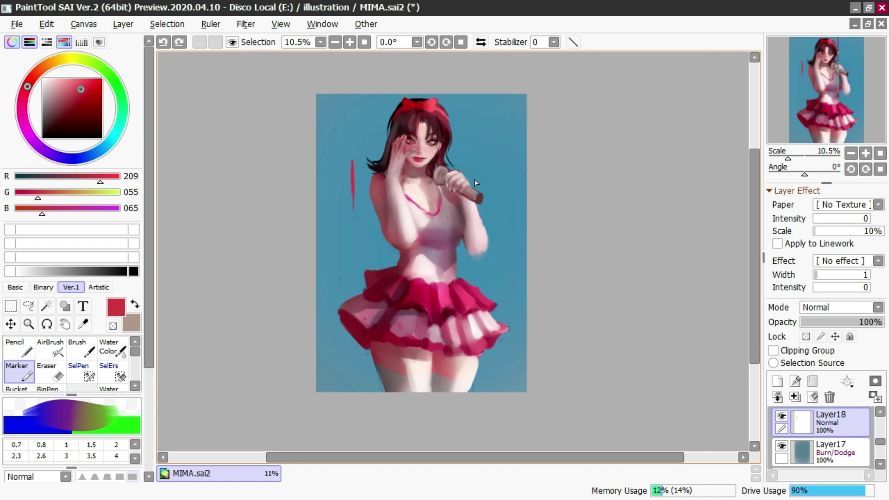
Step: Try red strokes on the background around the microphone and undo all remaining red marks
{"action": "key", "text": "c"}
{"action": "left_click_drag", "start_coordinate": [479, 172], "coordinate": [480, 291]}
{"action": "key", "text": "m"}
{"action": "left_click_drag", "start_coordinate": [477, 214], "coordinate": [474, 121]}
{"action": "left_click_drag", "start_coordinate": [487, 162], "coordinate": [485, 115]}
{"action": "key", "text": "ctrl+z"}
{"action": "key", "text": "ctrl+z"}
{"action": "key", "text": "ctrl+z"}
Step: Set the new layer to Dodge and test red Marker strokes behind the torso and microphone arm, undoing them
{"action": "left_click", "coordinate": [811, 310]}
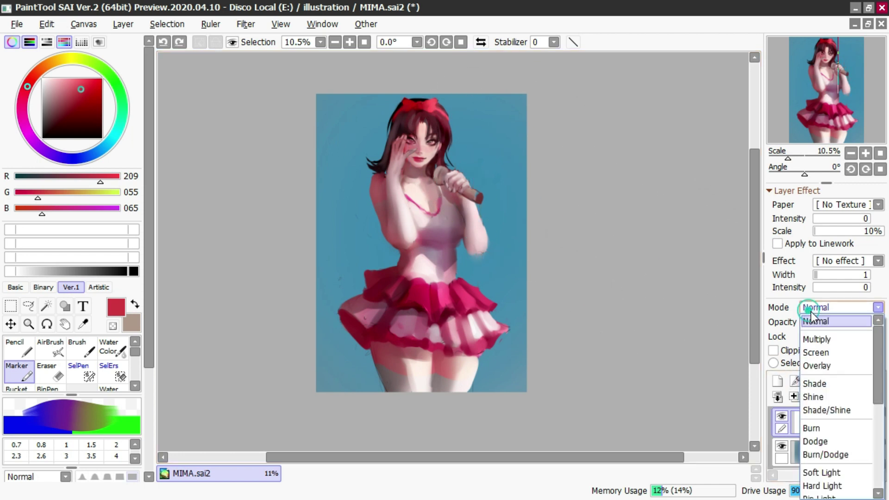
{"action": "left_click", "coordinate": [815, 442]}
{"action": "mouse_move", "coordinate": [426, 210]}
{"action": "left_mouse_down"}
{"action": "mouse_move", "coordinate": [460, 161]}
{"action": "mouse_move", "coordinate": [493, 193]}
{"action": "left_mouse_up"}
{"action": "mouse_move", "coordinate": [496, 206]}
{"action": "left_mouse_down"}
{"action": "mouse_move", "coordinate": [464, 271]}
{"action": "mouse_move", "coordinate": [450, 260]}
{"action": "left_mouse_up"}
{"action": "key", "text": "ctrl+z"}
{"action": "key", "text": "ctrl+z"}
{"action": "mouse_move", "coordinate": [453, 221]}
{"action": "left_mouse_down"}
{"action": "mouse_move", "coordinate": [421, 272]}
{"action": "mouse_move", "coordinate": [377, 190]}
{"action": "mouse_move", "coordinate": [420, 145]}
{"action": "left_mouse_up"}
{"action": "key", "text": "ctrl+z"}
Step: Airbrush a soft red (R209 G55 B65) glow on the Dodge layer behind the head and torso, undoing unwanted strokes
{"action": "key", "text": "b"}
{"action": "mouse_move", "coordinate": [369, 156]}
{"action": "left_mouse_down"}
{"action": "mouse_move", "coordinate": [353, 287]}
{"action": "mouse_move", "coordinate": [506, 123]}
{"action": "mouse_move", "coordinate": [422, 112]}
{"action": "mouse_move", "coordinate": [481, 326]}
{"action": "mouse_move", "coordinate": [509, 263]}
{"action": "mouse_move", "coordinate": [418, 305]}
{"action": "mouse_move", "coordinate": [423, 111]}
{"action": "mouse_move", "coordinate": [467, 131]}
{"action": "left_mouse_up"}
{"action": "key", "text": "ctrl+z"}
{"action": "left_click_drag", "start_coordinate": [419, 152], "coordinate": [417, 360]}
{"action": "left_click_drag", "start_coordinate": [532, 197], "coordinate": [412, 194]}
{"action": "key", "text": "ctrl+z"}
{"action": "mouse_move", "coordinate": [408, 284]}
{"action": "left_mouse_down"}
{"action": "mouse_move", "coordinate": [402, 128]}
{"action": "mouse_move", "coordinate": [426, 342]}
{"action": "left_mouse_up"}
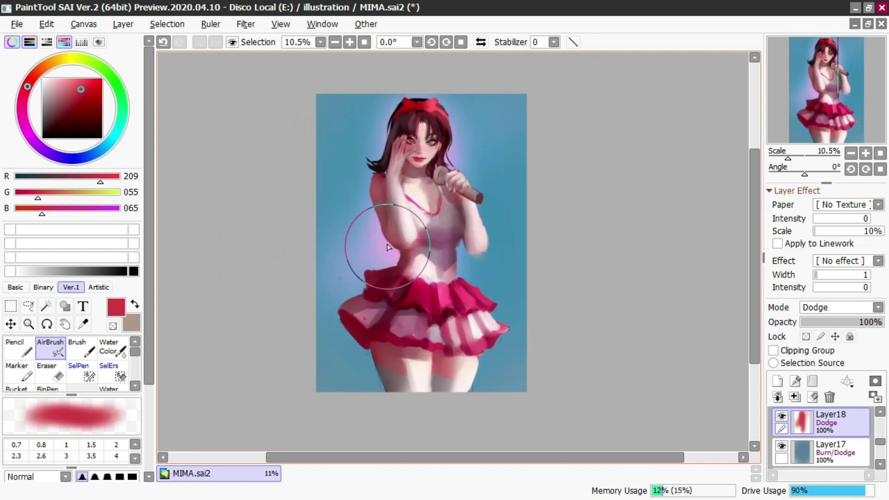
{"action": "key", "text": "ctrl+z"}
Step: Airbrush a pale pink (R251 G235 B235) glow behind the torso, skirt and legs with a larger brush
{"action": "right_click", "coordinate": [420, 268]}
{"action": "key", "text": "bracketright"}
{"action": "key", "text": "bracketright"}
{"action": "key", "text": "bracketright"}
{"action": "mouse_move", "coordinate": [397, 219]}
{"action": "left_mouse_down"}
{"action": "mouse_move", "coordinate": [397, 313]}
{"action": "mouse_move", "coordinate": [440, 158]}
{"action": "mouse_move", "coordinate": [415, 315]}
{"action": "left_mouse_up"}
{"action": "key", "text": "ctrl+z"}
{"action": "mouse_move", "coordinate": [420, 283]}
{"action": "left_mouse_down"}
{"action": "mouse_move", "coordinate": [416, 135]}
{"action": "mouse_move", "coordinate": [448, 206]}
{"action": "mouse_move", "coordinate": [440, 397]}
{"action": "left_mouse_up"}
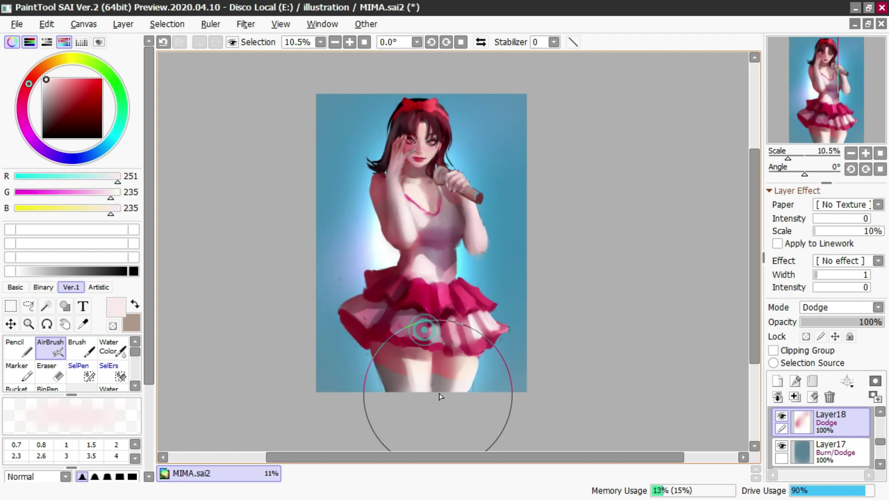
Step: Mirror the view and airbrush more pale pink glow behind the head, shoulders and both thighs
{"action": "left_click", "coordinate": [480, 43]}
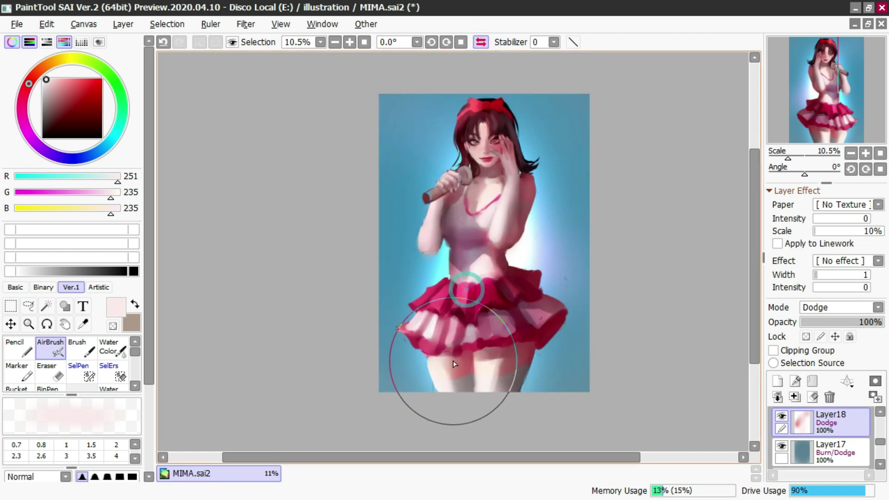
{"action": "left_click_drag", "start_coordinate": [505, 183], "coordinate": [480, 183]}
{"action": "mouse_move", "coordinate": [484, 180]}
{"action": "left_mouse_down"}
{"action": "mouse_move", "coordinate": [490, 125]}
{"action": "mouse_move", "coordinate": [513, 157]}
{"action": "mouse_move", "coordinate": [515, 202]}
{"action": "left_mouse_up"}
{"action": "key", "text": "ctrl+z"}
{"action": "mouse_move", "coordinate": [479, 141]}
{"action": "left_mouse_down"}
{"action": "mouse_move", "coordinate": [493, 144]}
{"action": "mouse_move", "coordinate": [508, 174]}
{"action": "left_mouse_up"}
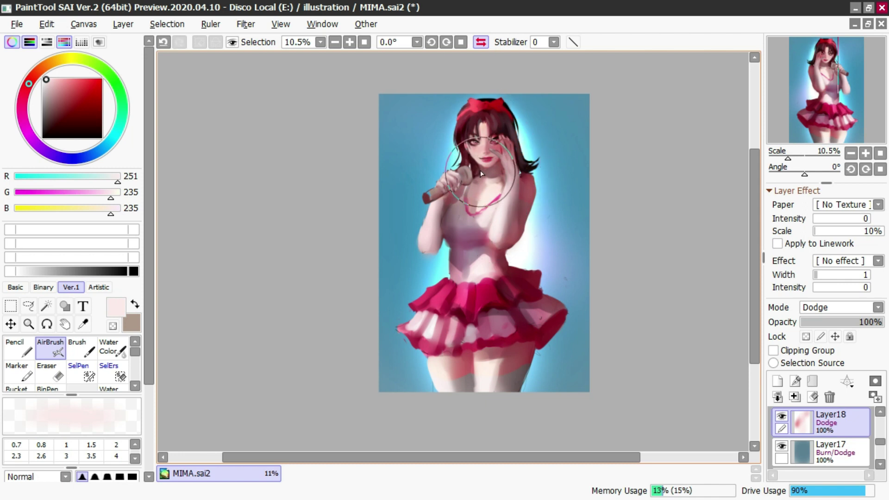
{"action": "left_click_drag", "start_coordinate": [444, 351], "coordinate": [467, 392]}
{"action": "left_click_drag", "start_coordinate": [520, 325], "coordinate": [515, 393]}
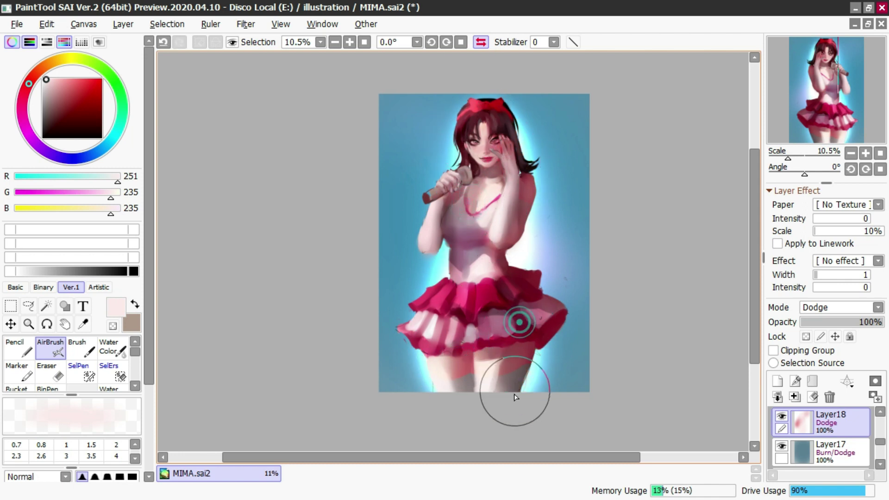
Step: Try Burn/Dodge mode on the glow layer, undo it and try 62% opacity in Dodge mode
{"action": "left_click", "coordinate": [878, 308]}
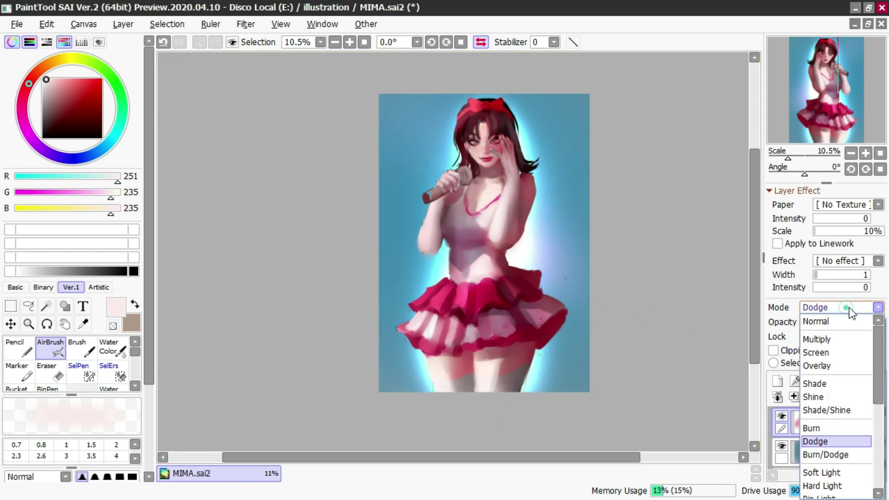
{"action": "left_click", "coordinate": [823, 456]}
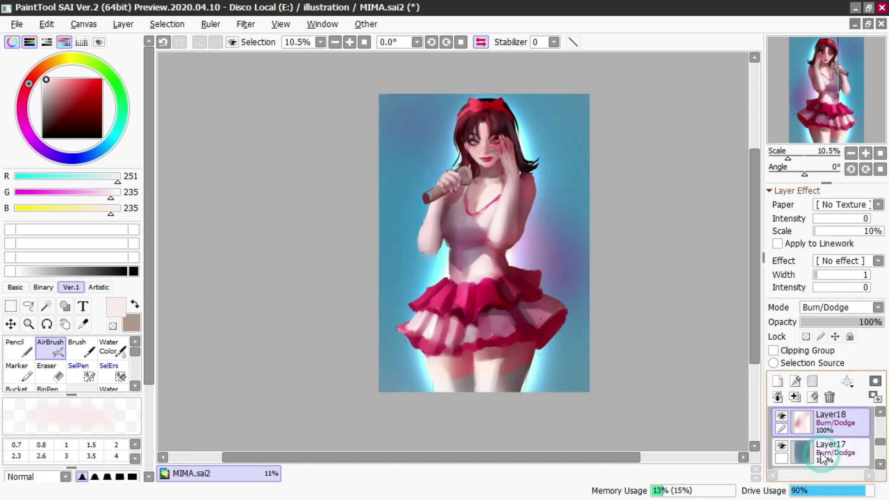
{"action": "key", "text": "ctrl+z"}
{"action": "left_click_drag", "start_coordinate": [834, 318], "coordinate": [852, 332]}
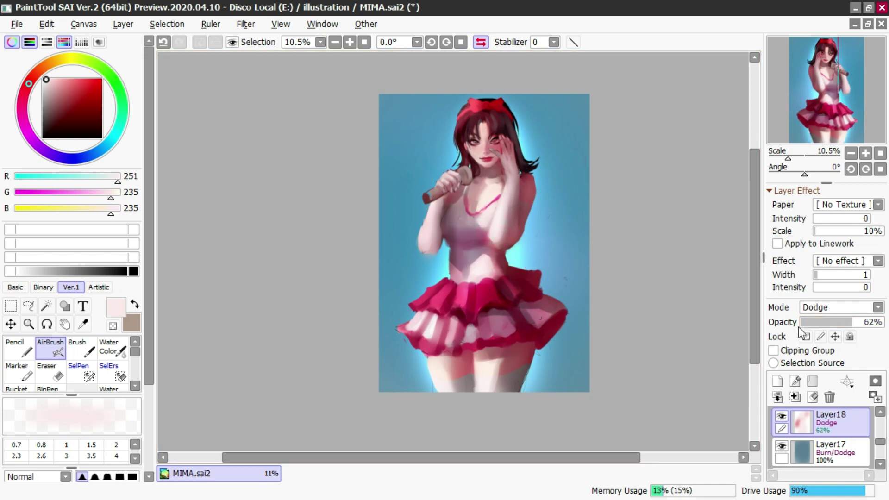
Step: Compare Shine with Dodge on the glow layer at 62% opacity, and undo the mode and opacity changes
{"action": "left_click", "coordinate": [839, 308]}
{"action": "left_click", "coordinate": [815, 395]}
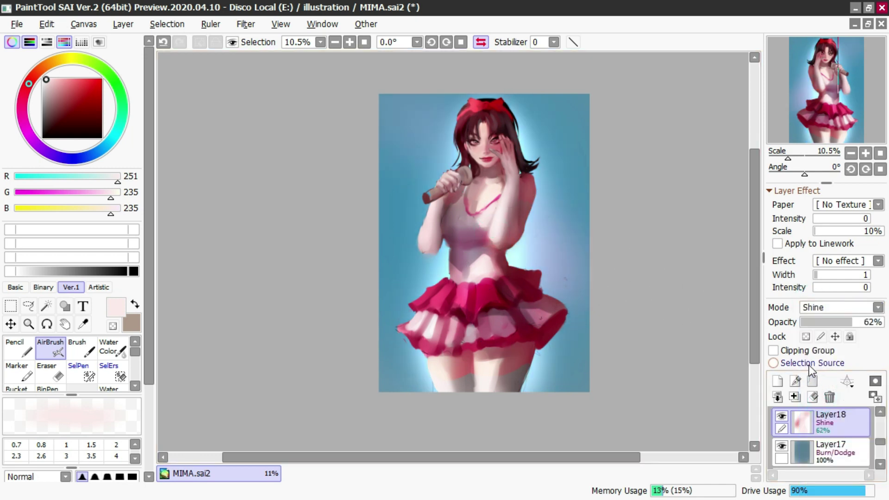
{"action": "key", "text": "ctrl+z"}
{"action": "left_click", "coordinate": [817, 307]}
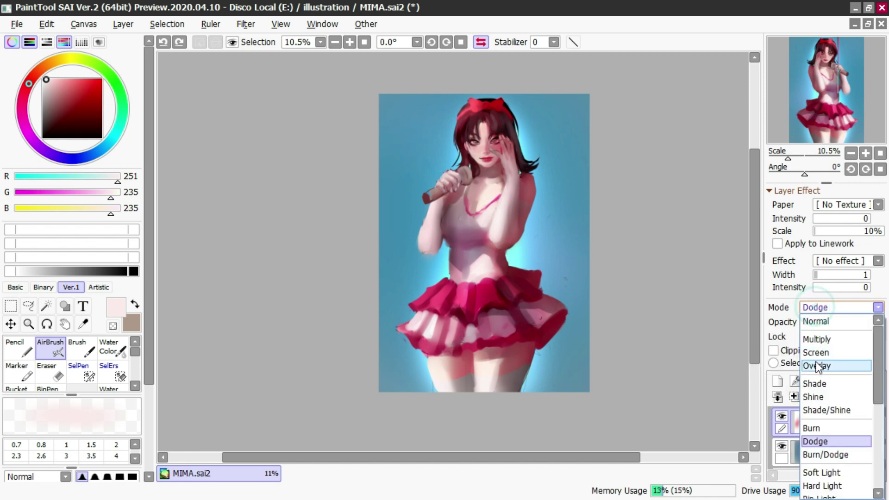
{"action": "left_click", "coordinate": [812, 397]}
{"action": "key", "text": "ctrl+z"}
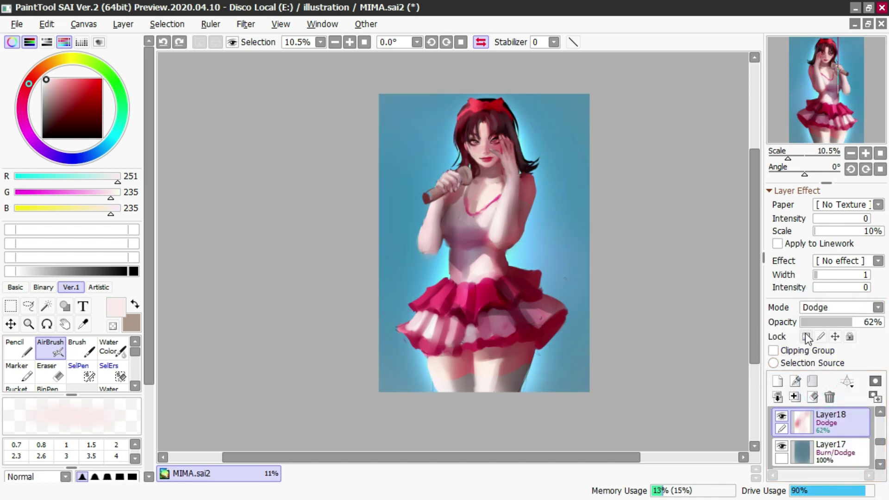
{"action": "left_click", "coordinate": [824, 308]}
{"action": "left_click", "coordinate": [815, 395]}
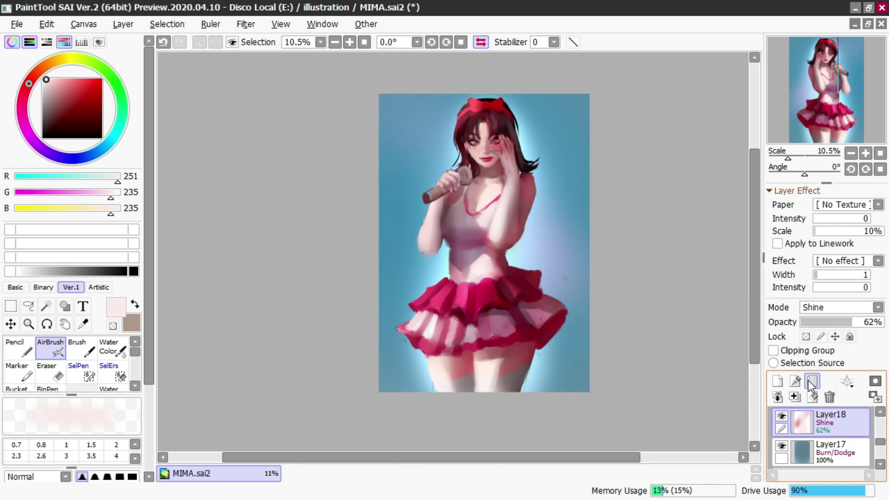
{"action": "key", "text": "ctrl+z"}
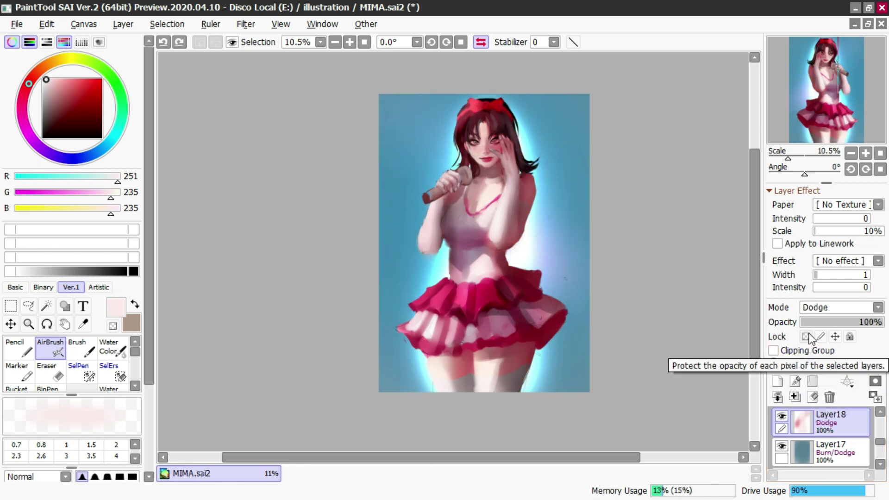
Step: Set the glow layer to Shine mode at 72% opacity
{"action": "left_click", "coordinate": [816, 307]}
{"action": "left_click", "coordinate": [816, 397]}
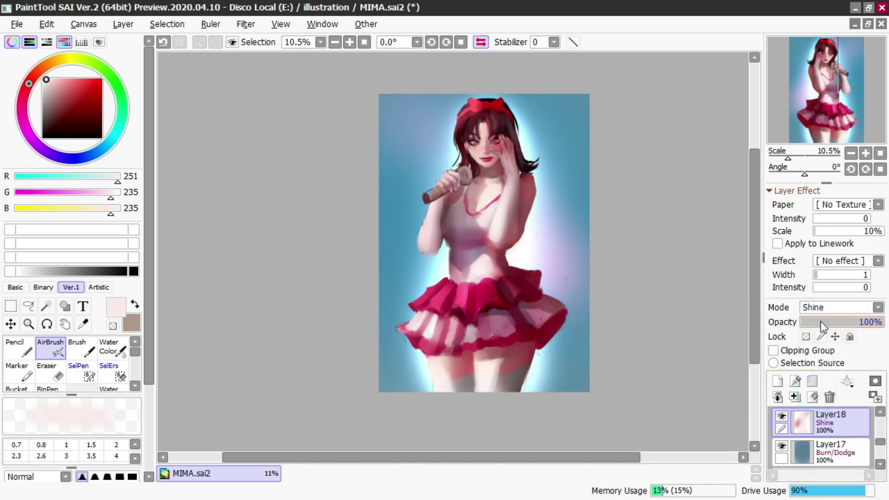
{"action": "left_click_drag", "start_coordinate": [841, 322], "coordinate": [862, 321]}
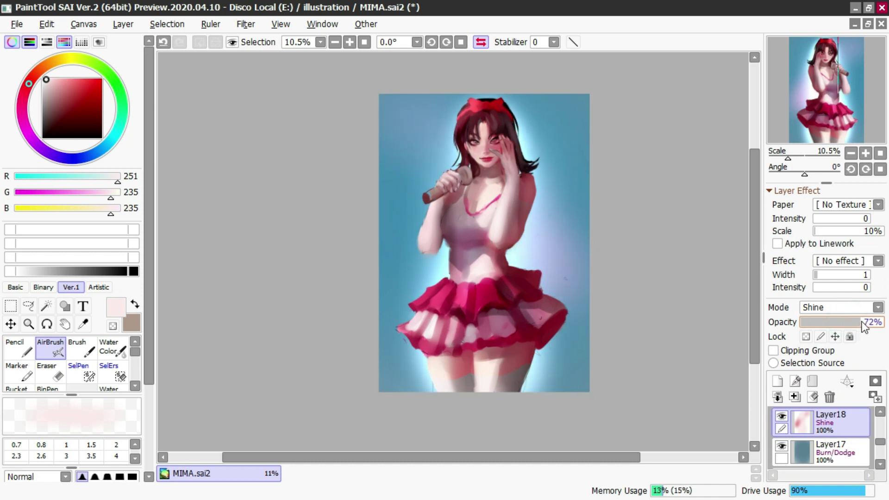
Step: Unmirror the view and try airbrushing glow and sampled blue (R100 G146 B180) along the background edge beside the raised arm, undoing the strokes
{"action": "left_click", "coordinate": [481, 41]}
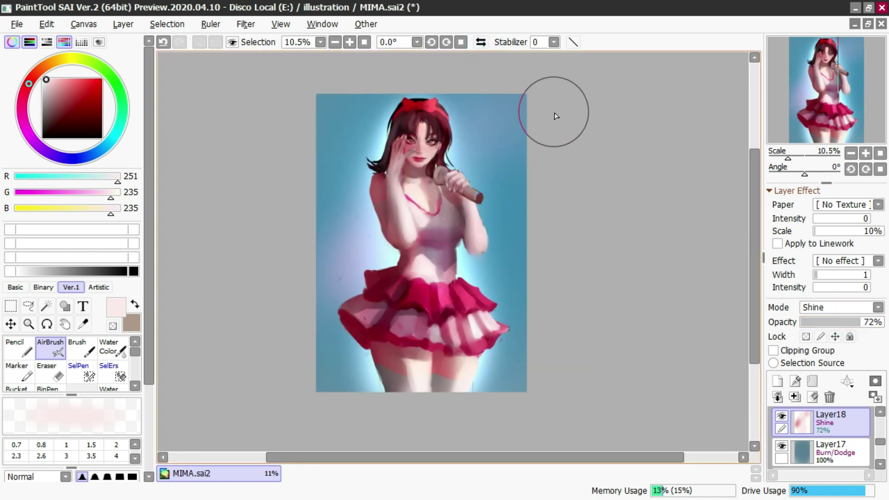
{"action": "left_click_drag", "start_coordinate": [335, 138], "coordinate": [341, 235]}
{"action": "left_click", "coordinate": [326, 186], "text": "alt"}
{"action": "left_click_drag", "start_coordinate": [323, 188], "coordinate": [321, 337]}
{"action": "key", "text": "ctrl+z"}
{"action": "mouse_move", "coordinate": [322, 304]}
{"action": "left_mouse_down"}
{"action": "mouse_move", "coordinate": [338, 168]}
{"action": "mouse_move", "coordinate": [333, 338]}
{"action": "left_mouse_up"}
{"action": "key", "text": "ctrl+z"}
{"action": "key", "text": "e"}
{"action": "key", "text": "ctrl+z"}
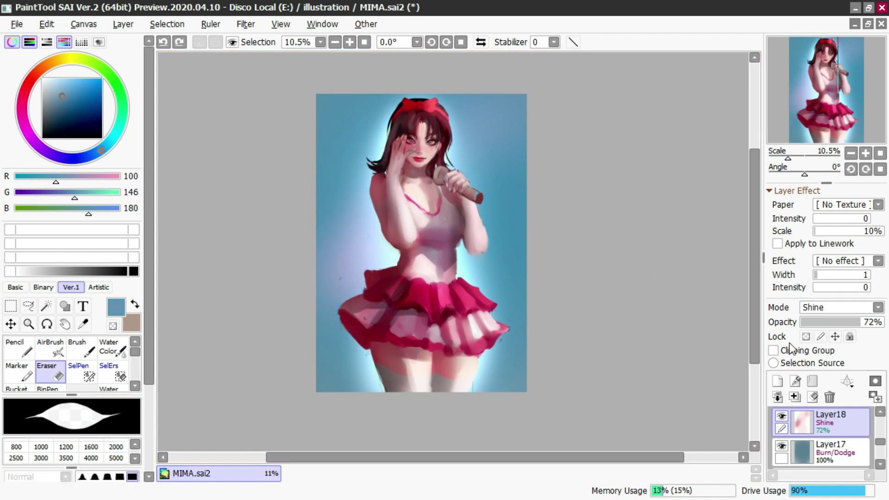
Step: Set the glow layer to Dodge mode at 64% opacity
{"action": "left_click", "coordinate": [819, 307]}
{"action": "left_click", "coordinate": [814, 440]}
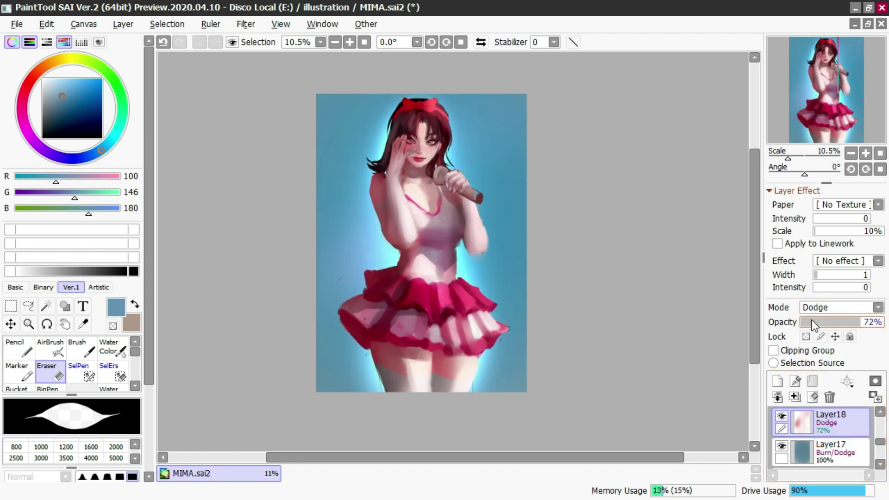
{"action": "left_click_drag", "start_coordinate": [820, 317], "coordinate": [851, 324]}
Step: Airbrush a sampled dusty rose (R200 G123 B126) glow behind the torso and skirt with a large brush, and mirror the view
{"action": "key", "text": "b"}
{"action": "left_click_drag", "start_coordinate": [405, 238], "coordinate": [410, 324]}
{"action": "key", "text": "ctrl+z"}
{"action": "right_click", "coordinate": [411, 247]}
{"action": "left_click_drag", "start_coordinate": [387, 248], "coordinate": [406, 124]}
{"action": "key", "text": "ctrl+z"}
{"action": "left_click_drag", "start_coordinate": [449, 359], "coordinate": [432, 225]}
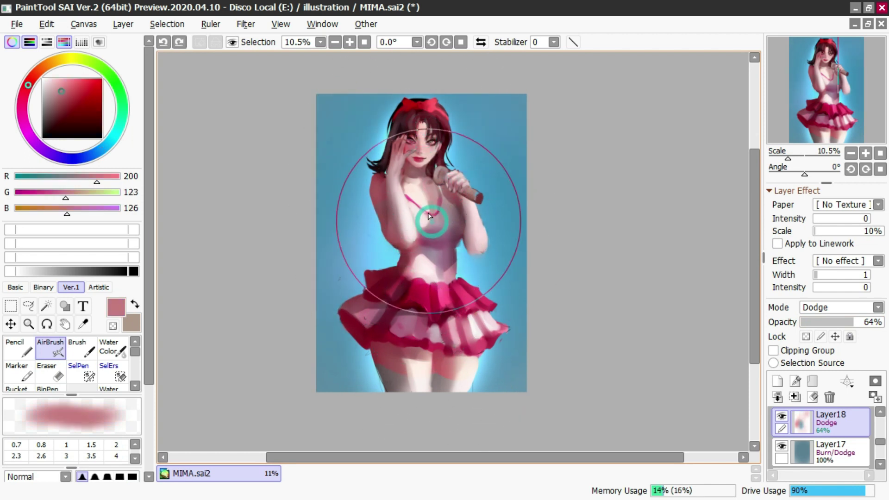
{"action": "left_click", "coordinate": [481, 42]}
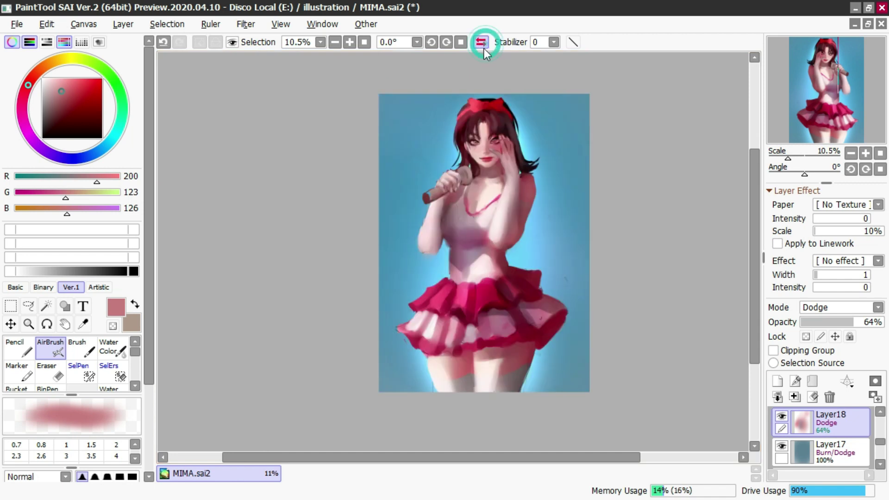
Step: Examine the mirrored singer's face, hands and upper body up close and compare them with the whole figure
{"action": "key", "text": "c"}
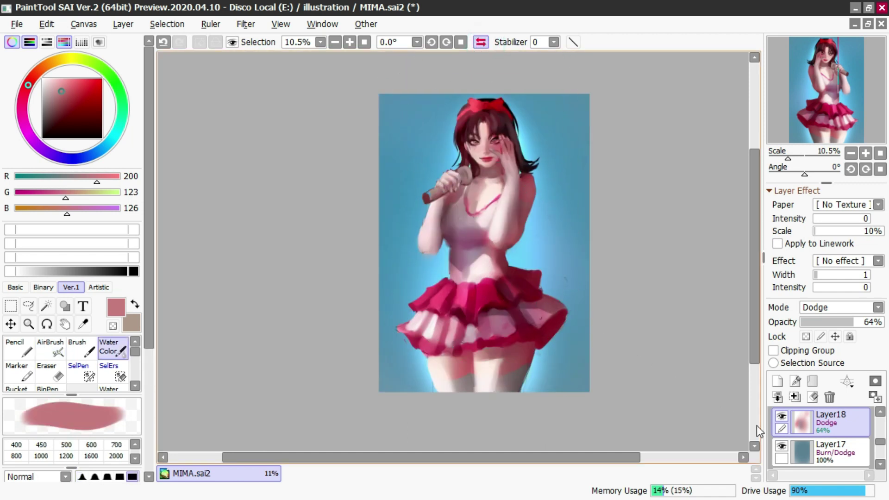
{"action": "scroll", "coordinate": [466, 144], "scroll_direction": "up", "scroll_amount": 2}
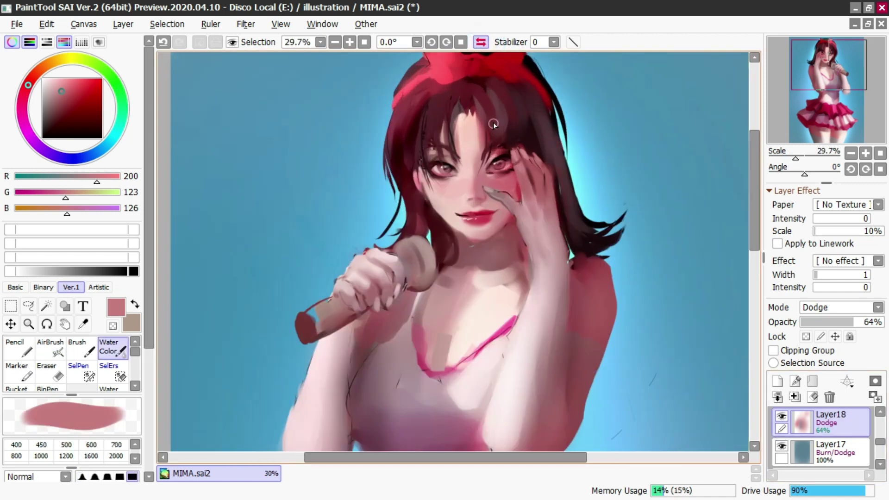
{"action": "scroll", "coordinate": [501, 129], "scroll_direction": "down", "scroll_amount": 1}
{"action": "scroll", "coordinate": [504, 138], "scroll_direction": "up", "scroll_amount": 1}
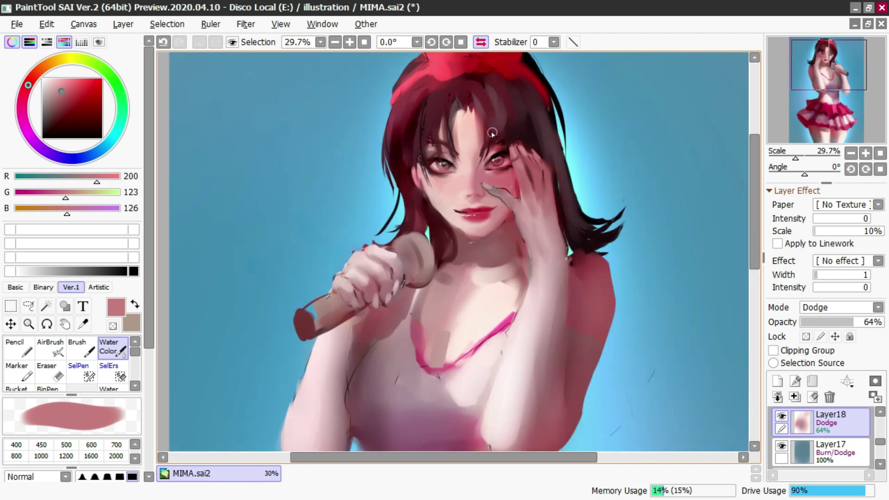
{"action": "scroll", "coordinate": [486, 132], "scroll_direction": "down", "scroll_amount": 3}
{"action": "scroll", "coordinate": [491, 139], "scroll_direction": "up", "scroll_amount": 2}
{"action": "scroll", "coordinate": [461, 147], "scroll_direction": "down", "scroll_amount": 1}
{"action": "scroll", "coordinate": [468, 173], "scroll_direction": "down", "scroll_amount": 1}
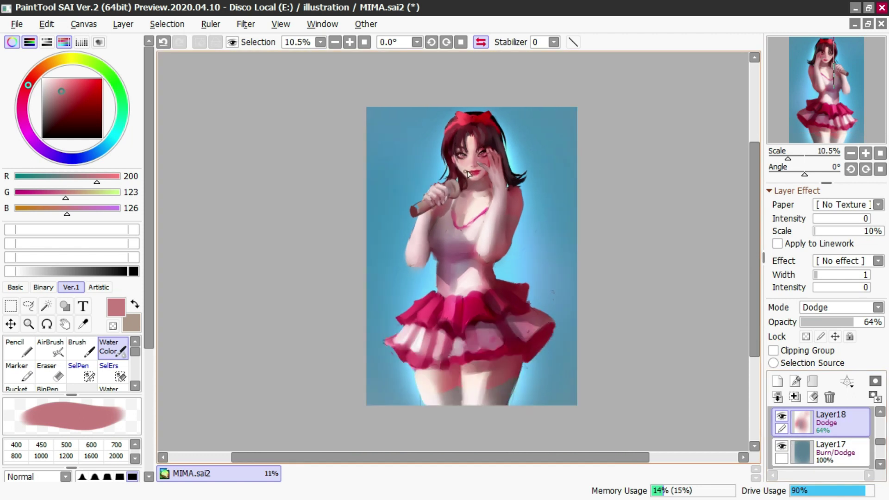
Step: Save the painting and return the canvas to its unmirrored view
{"action": "key", "text": "ctrl+s"}
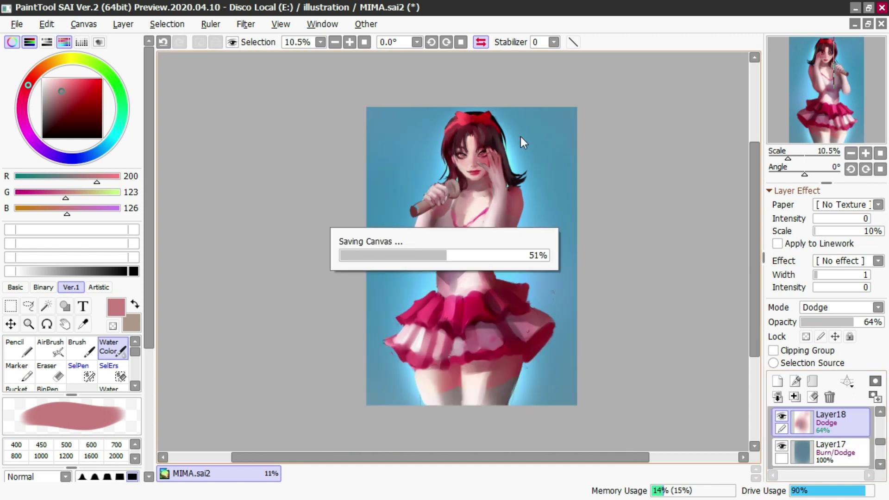
{"action": "scroll", "coordinate": [499, 110], "scroll_direction": "up", "scroll_amount": 1}
{"action": "scroll", "coordinate": [485, 152], "scroll_direction": "down", "scroll_amount": 3}
{"action": "scroll", "coordinate": [462, 168], "scroll_direction": "up", "scroll_amount": 2}
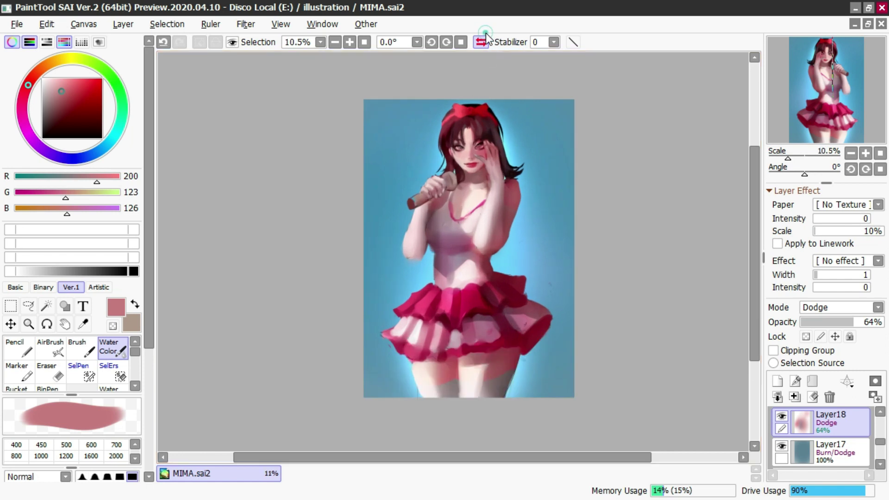
{"action": "left_click", "coordinate": [482, 43]}
{"action": "scroll", "coordinate": [415, 146], "scroll_direction": "up", "scroll_amount": 5}
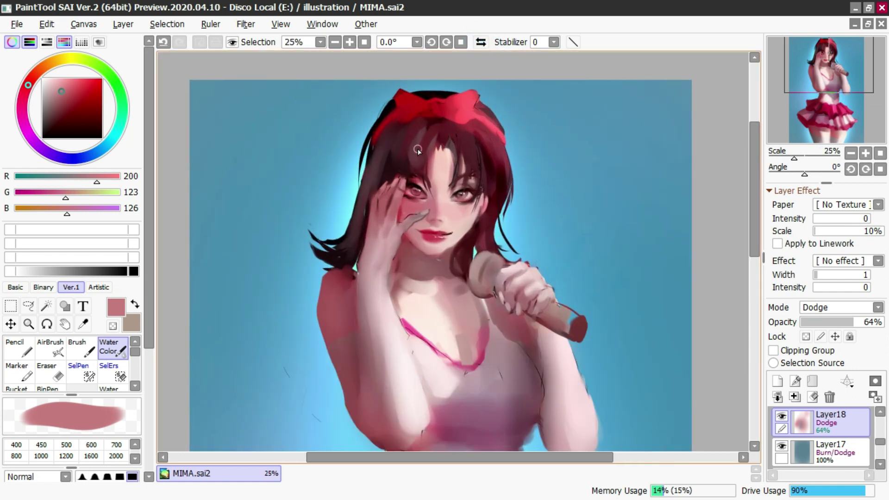
{"action": "scroll", "coordinate": [823, 429], "scroll_direction": "up", "scroll_amount": 4}
Step: Duplicate the Layer8 figure layer, turn off clipping on the copy, and hide the original
{"action": "left_click", "coordinate": [816, 449]}
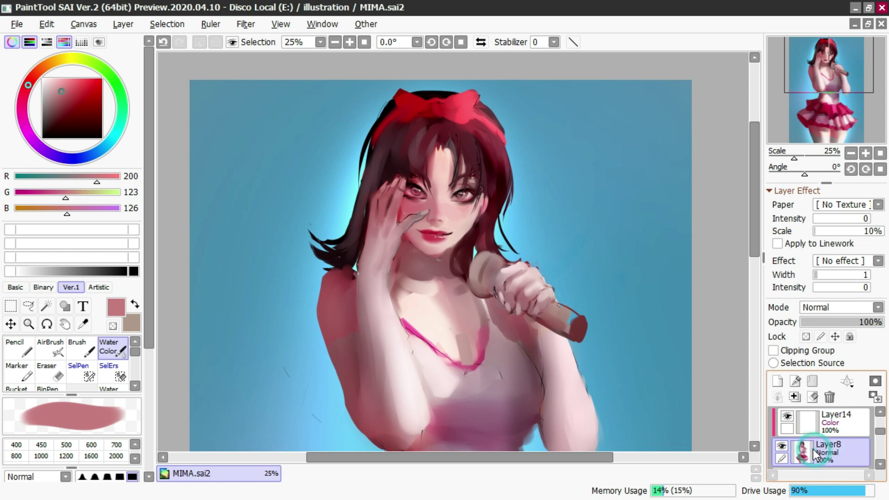
{"action": "scroll", "coordinate": [816, 450], "scroll_direction": "down", "scroll_amount": 1}
{"action": "key", "text": "ctrl+a"}
{"action": "key", "text": "ctrl+c"}
{"action": "key", "text": "ctrl+v"}
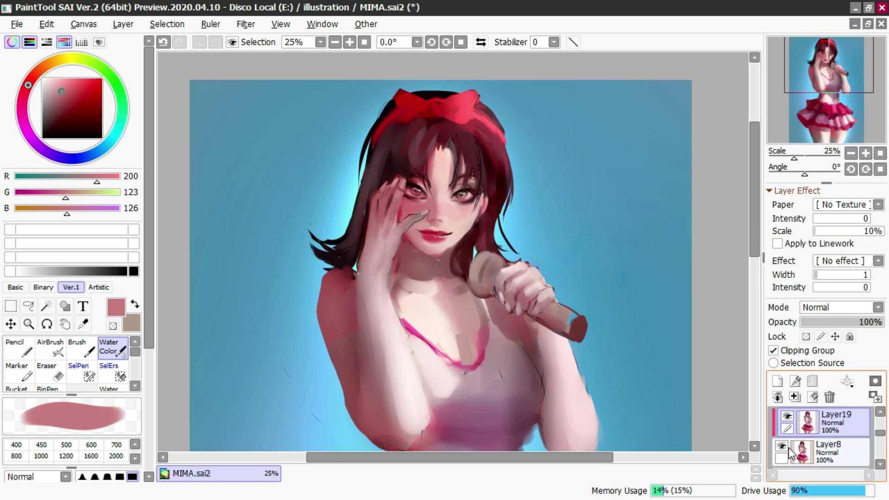
{"action": "left_click", "coordinate": [773, 351]}
{"action": "left_click", "coordinate": [781, 446]}
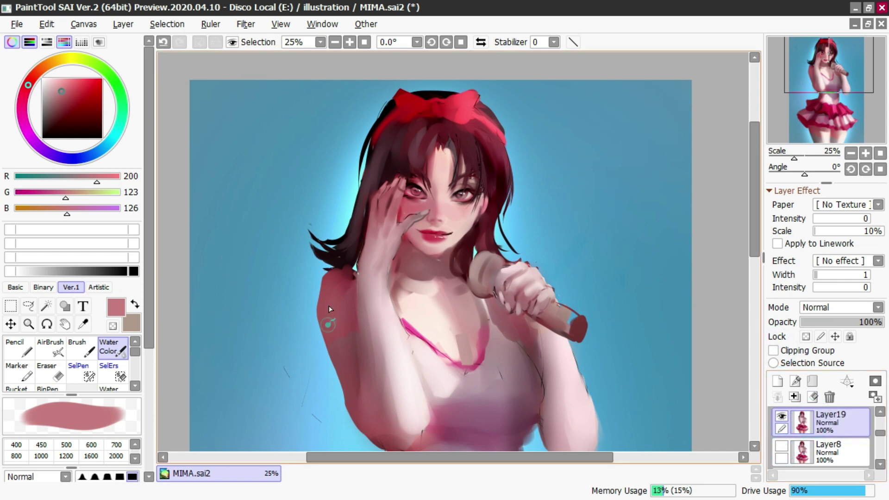
Step: Retouch the hair ends over the shoulder with sampled dark brown (R57 G18 B23) and wine red (R134 G48 B59), undoing unwanted strokes
{"action": "key", "text": "ctrl+z"}
{"action": "left_click_drag", "start_coordinate": [341, 268], "coordinate": [350, 277]}
{"action": "right_click", "coordinate": [343, 283]}
{"action": "key", "text": "a"}
{"action": "key", "text": "c"}
{"action": "key", "text": "ctrl+z"}
{"action": "right_click", "coordinate": [348, 266]}
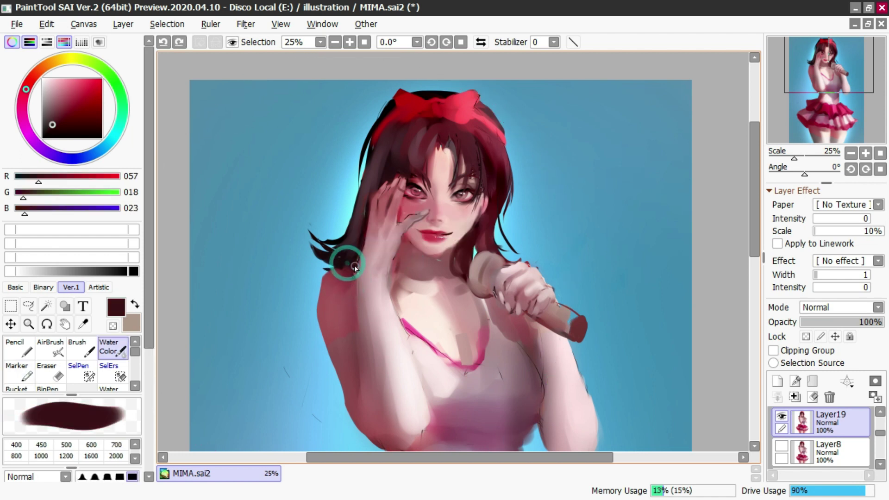
{"action": "left_click", "coordinate": [349, 275], "text": "alt"}
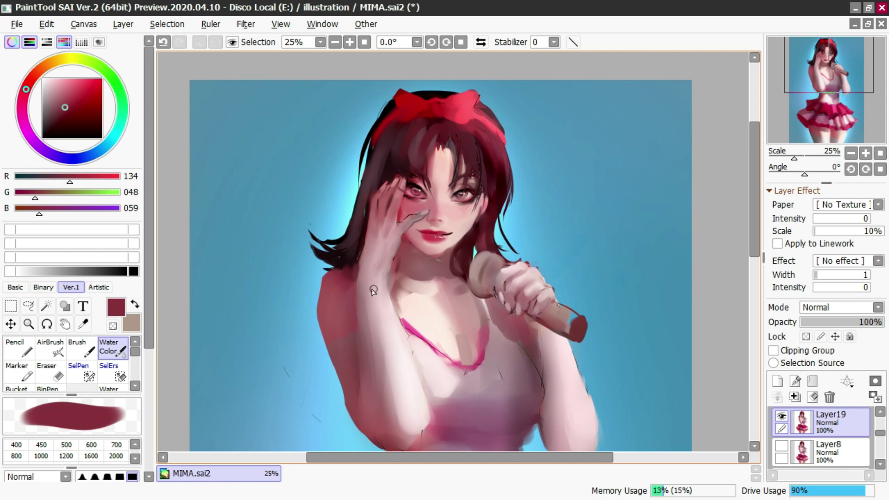
Step: Retouch the raised hand and the fingers and shadow around the microphone with sampled muted pinks (R174 G130 B133, R161 G113 B111, R171 G120 B126)
{"action": "left_click", "coordinate": [407, 218], "text": "alt"}
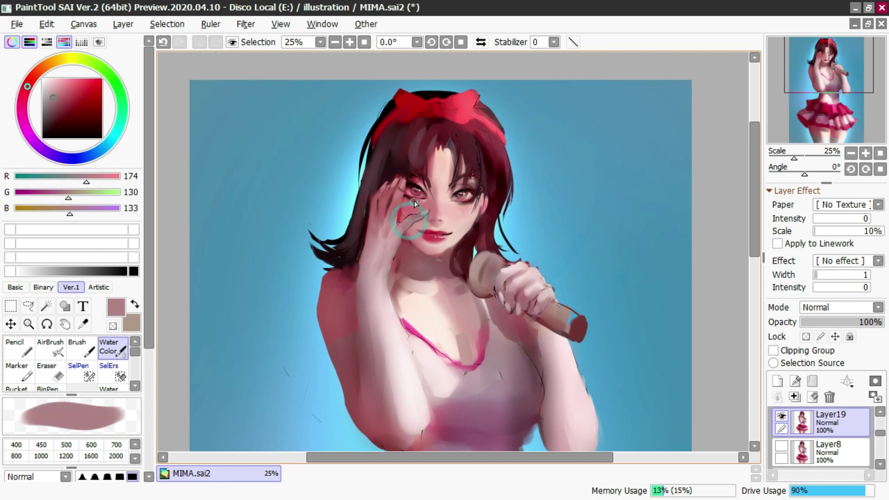
{"action": "scroll", "coordinate": [530, 279], "scroll_direction": "up", "scroll_amount": 5}
{"action": "scroll", "coordinate": [500, 295], "scroll_direction": "down", "scroll_amount": 4}
{"action": "left_click", "coordinate": [468, 296], "text": "alt"}
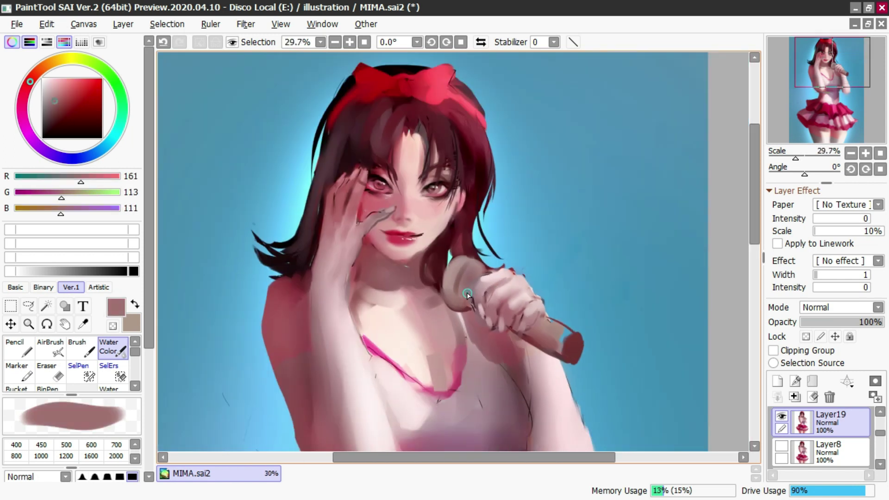
{"action": "left_click", "coordinate": [480, 298], "text": "alt"}
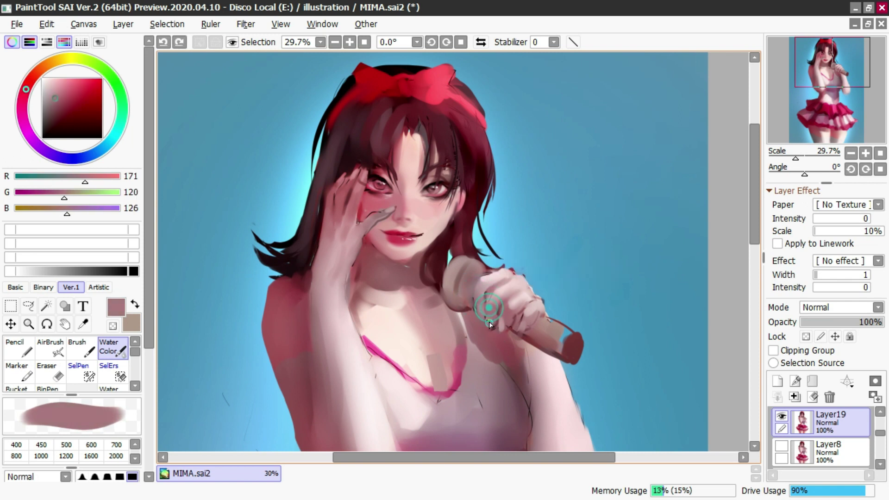
{"action": "left_click", "coordinate": [514, 321], "text": "alt"}
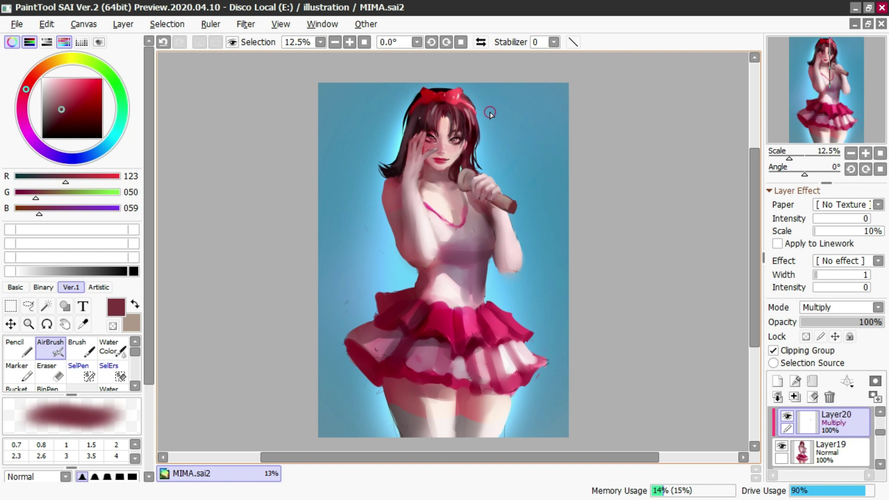
Step: On Layer19, erase stray paint around the skirt and waist edges, undoing unwanted strokes
{"action": "left_click", "coordinate": [793, 452]}
{"action": "key", "text": "e"}
{"action": "mouse_move", "coordinate": [521, 407]}
{"action": "left_mouse_down"}
{"action": "mouse_move", "coordinate": [506, 427]}
{"action": "mouse_move", "coordinate": [518, 405]}
{"action": "mouse_move", "coordinate": [511, 398]}
{"action": "mouse_move", "coordinate": [539, 379]}
{"action": "left_mouse_up"}
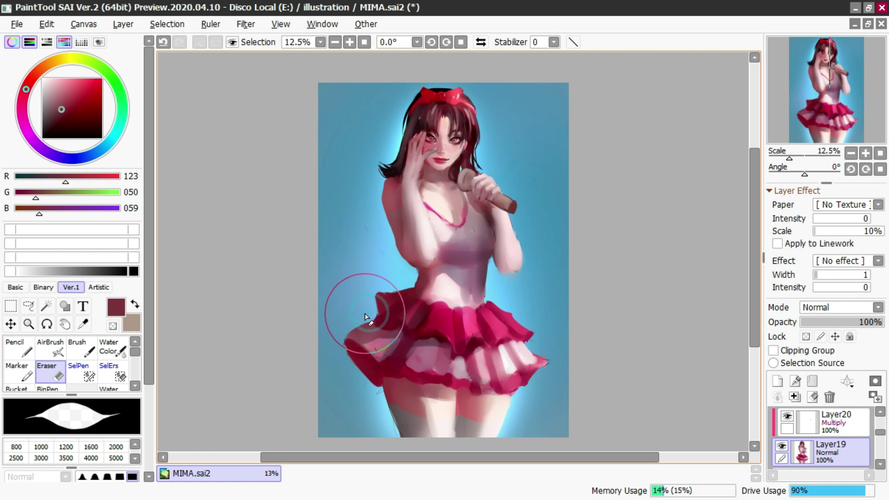
{"action": "key", "text": "ctrl+z"}
{"action": "mouse_move", "coordinate": [400, 281]}
{"action": "left_mouse_down"}
{"action": "mouse_move", "coordinate": [376, 287]}
{"action": "mouse_move", "coordinate": [389, 311]}
{"action": "mouse_move", "coordinate": [378, 296]}
{"action": "mouse_move", "coordinate": [413, 285]}
{"action": "mouse_move", "coordinate": [372, 288]}
{"action": "mouse_move", "coordinate": [407, 282]}
{"action": "left_mouse_up"}
{"action": "key", "text": "ctrl+z"}
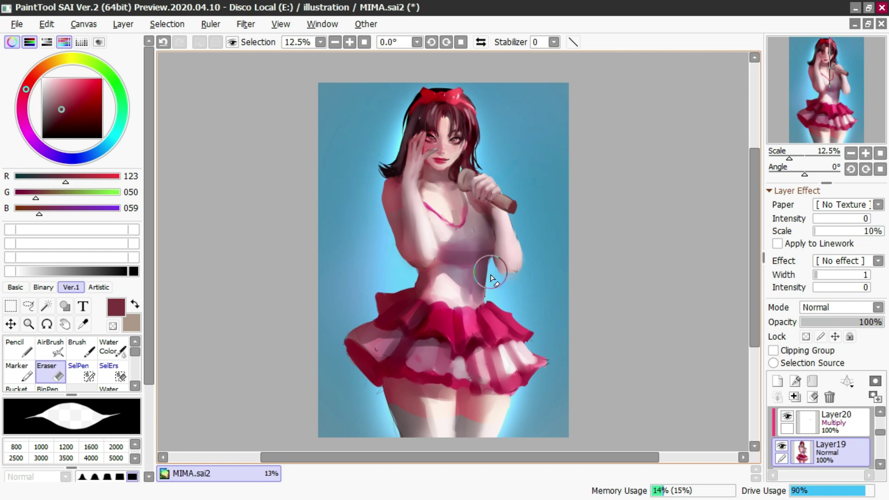
Step: Blend the shaded side of the waist and the shadow under the bust with sampled mauves (R130 G90 B112, R165 G143 B161, R127 G72 B98)
{"action": "key", "text": "c"}
{"action": "left_click", "coordinate": [481, 296], "text": "alt"}
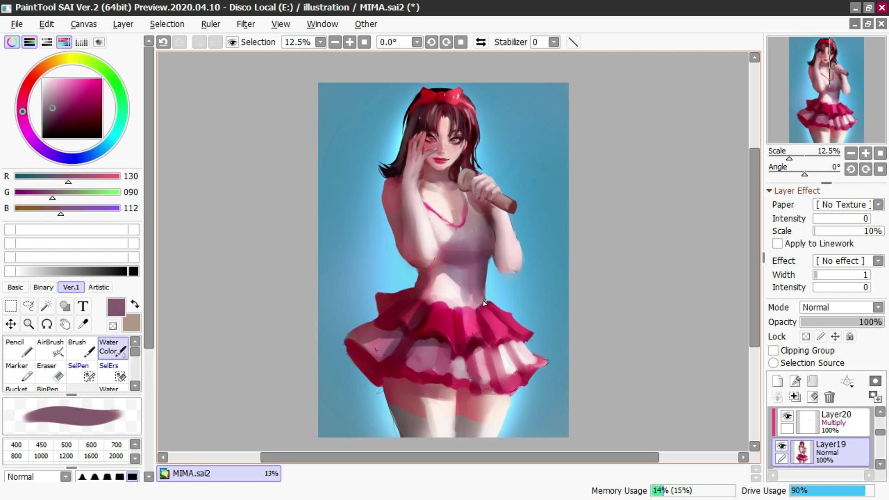
{"action": "left_click", "coordinate": [482, 300], "text": "alt"}
{"action": "left_click", "coordinate": [472, 303], "text": "alt"}
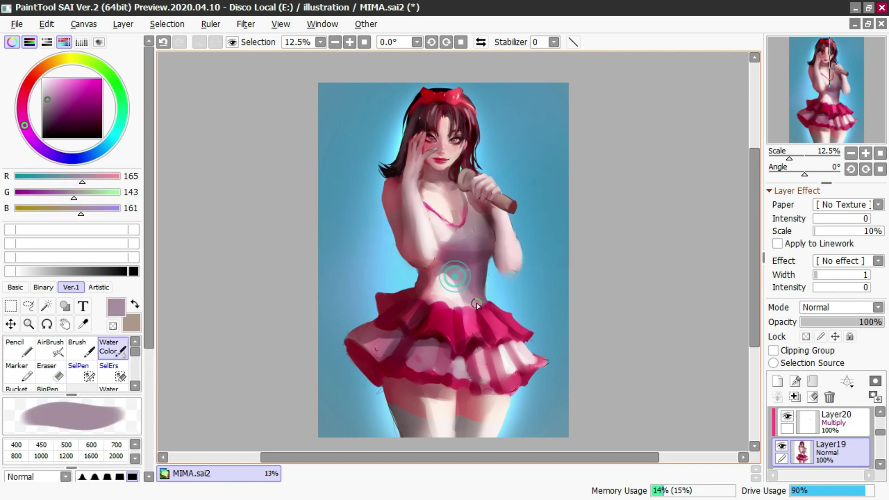
{"action": "left_click", "coordinate": [457, 254], "text": "alt"}
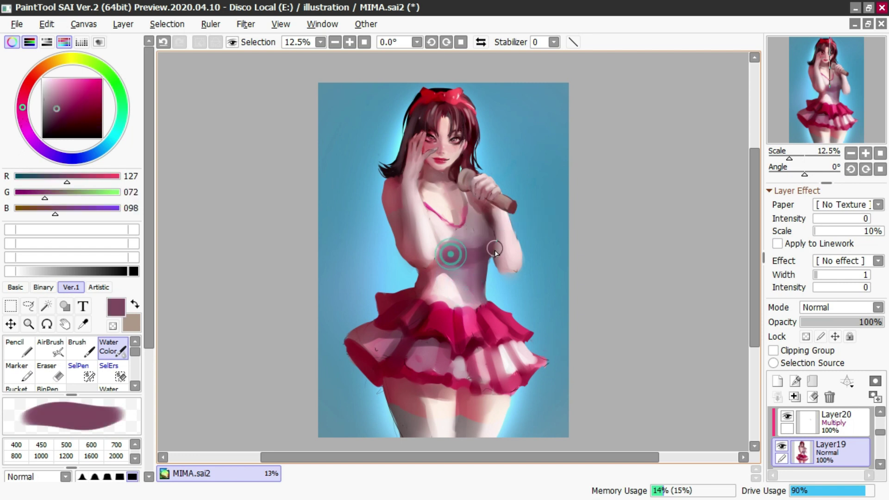
Step: Try redrawing the top's side edge beside the microphone arm with sampled dark brown (R79 G40 B42), undoing the strokes
{"action": "left_click", "coordinate": [485, 216], "text": "alt"}
{"action": "key", "text": "n"}
{"action": "left_click", "coordinate": [485, 215], "text": "alt"}
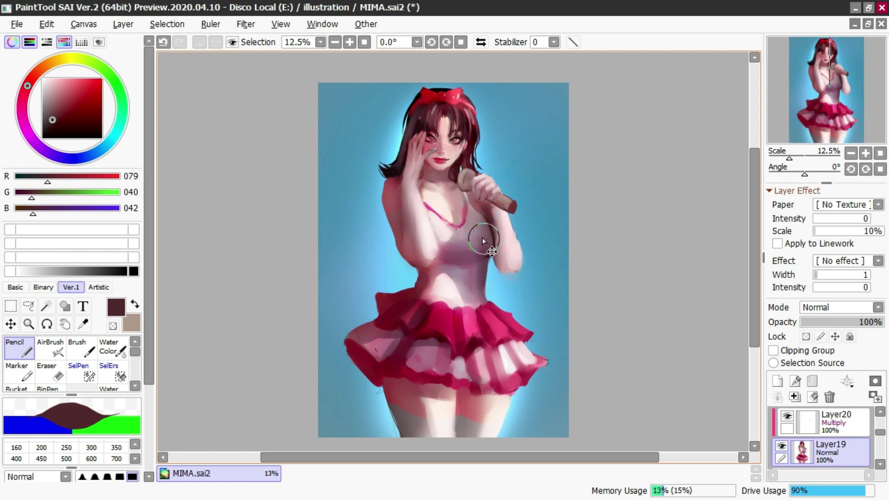
{"action": "key", "text": "c"}
{"action": "left_click", "coordinate": [445, 208], "text": "alt"}
{"action": "key", "text": "ctrl+z"}
{"action": "mouse_move", "coordinate": [462, 202]}
{"action": "left_mouse_down"}
{"action": "mouse_move", "coordinate": [484, 209]}
{"action": "mouse_move", "coordinate": [490, 259]}
{"action": "mouse_move", "coordinate": [490, 238]}
{"action": "mouse_move", "coordinate": [492, 246]}
{"action": "mouse_move", "coordinate": [480, 300]}
{"action": "mouse_move", "coordinate": [489, 271]}
{"action": "mouse_move", "coordinate": [479, 294]}
{"action": "left_mouse_up"}
{"action": "key", "text": "n"}
{"action": "left_click", "coordinate": [481, 211], "text": "alt"}
{"action": "key", "text": "ctrl+z"}
{"action": "key", "text": "ctrl+z"}
Step: Shade the waist and the shadow under the bust with sampled plum tones (R113 G75 B93 and R128 G78 B103)
{"action": "key", "text": "c"}
{"action": "left_click", "coordinate": [482, 281], "text": "alt"}
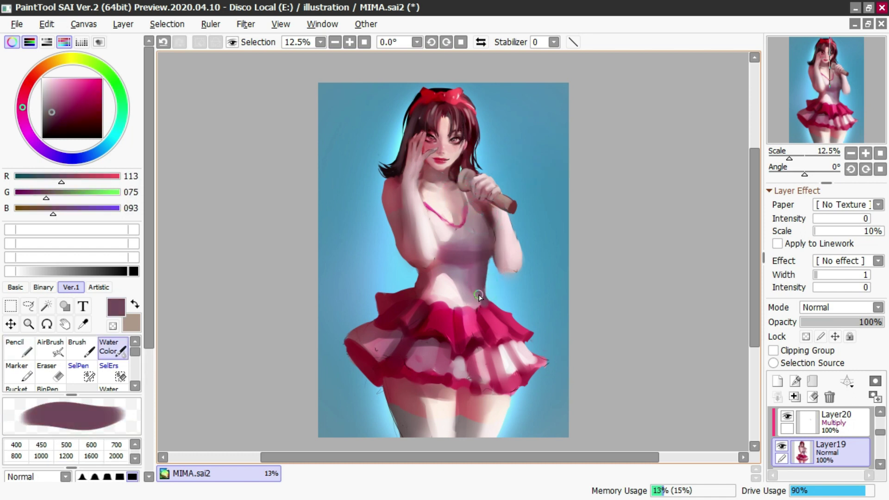
{"action": "left_click", "coordinate": [422, 274], "text": "alt"}
{"action": "left_click", "coordinate": [461, 255], "text": "alt"}
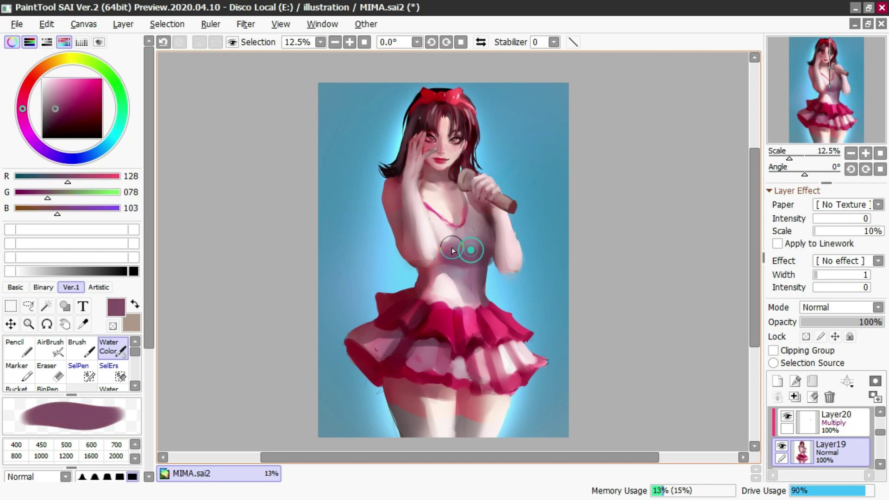
Step: Pencil a sampled dark brown (R77 G36 B38) contour down the top's side beside the microphone arm, undoing unwanted strokes
{"action": "key", "text": "n"}
{"action": "left_click", "coordinate": [486, 260], "text": "alt"}
{"action": "key", "text": "ctrl+z"}
{"action": "left_click", "coordinate": [487, 211], "text": "alt"}
{"action": "mouse_move", "coordinate": [478, 212]}
{"action": "left_mouse_down"}
{"action": "mouse_move", "coordinate": [485, 263]}
{"action": "mouse_move", "coordinate": [491, 243]}
{"action": "left_mouse_up"}
{"action": "key", "text": "ctrl+z"}
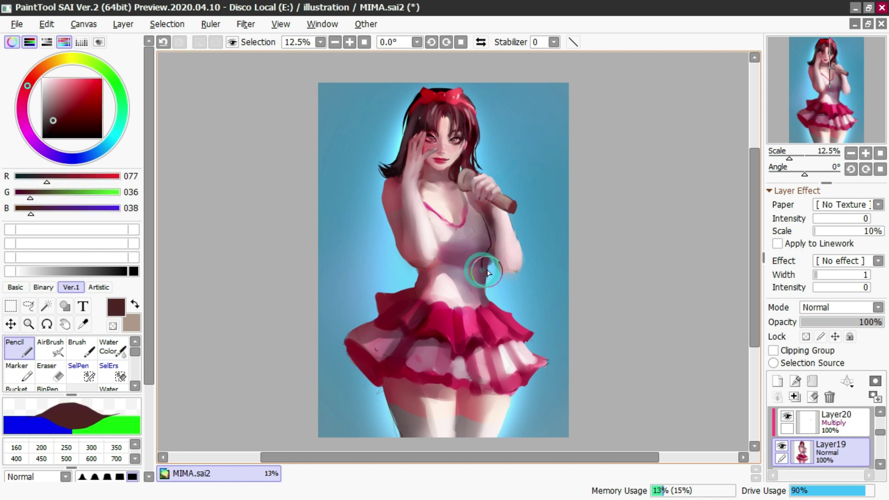
Step: Mirror the view and soften the dark contour beside the microphone arm with the watercolor brush, sampling a muted red (R163 G85 B91)
{"action": "left_click", "coordinate": [483, 42]}
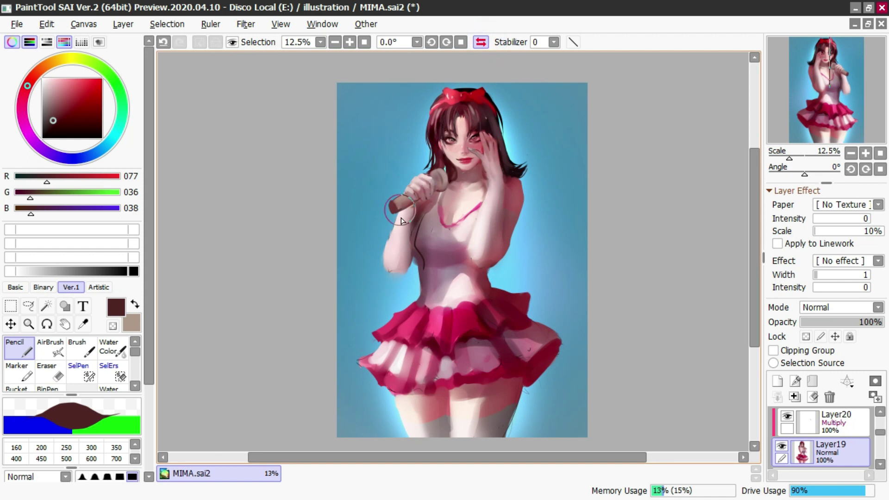
{"action": "key", "text": "c"}
{"action": "left_click_drag", "start_coordinate": [412, 234], "coordinate": [414, 237]}
{"action": "left_click", "coordinate": [415, 230]}
{"action": "left_click", "coordinate": [514, 196], "text": "alt"}
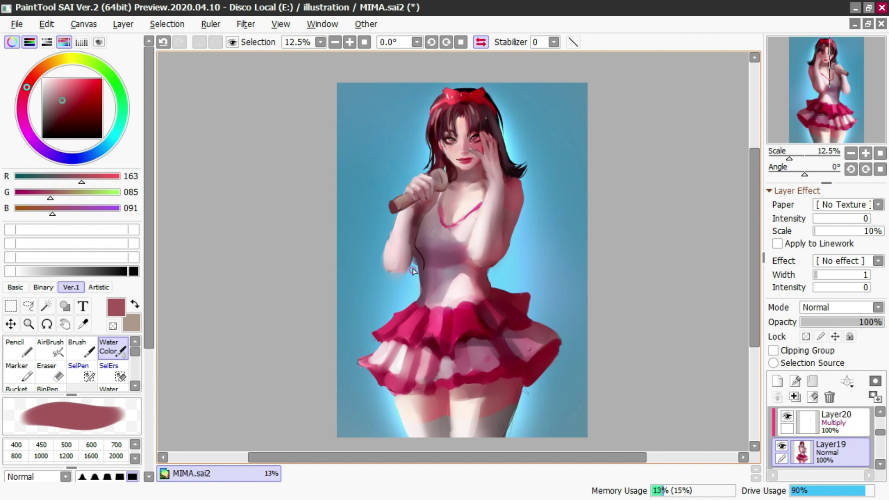
Step: Erase excess paint in the gap between the microphone arm's elbow and the waist
{"action": "key", "text": "e"}
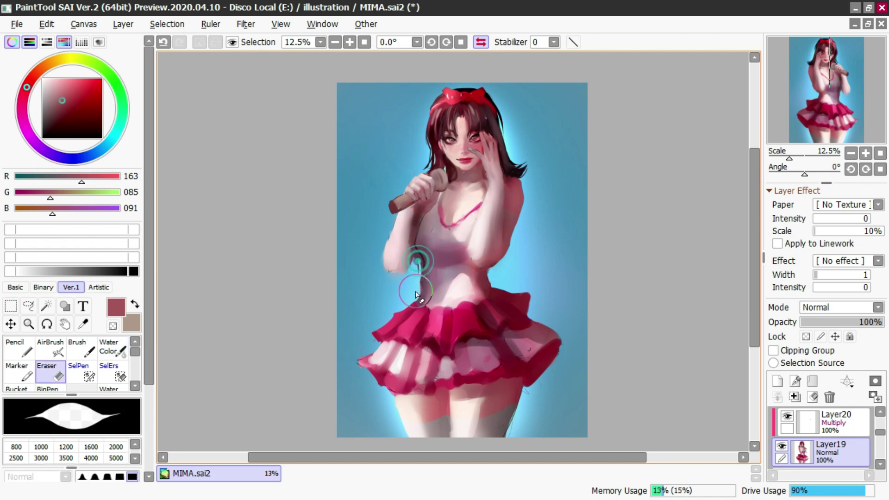
{"action": "mouse_move", "coordinate": [417, 268]}
{"action": "left_mouse_down"}
{"action": "mouse_move", "coordinate": [410, 273]}
{"action": "mouse_move", "coordinate": [416, 257]}
{"action": "mouse_move", "coordinate": [399, 277]}
{"action": "left_mouse_up"}
{"action": "key", "text": "ctrl+z"}
{"action": "key", "text": "ctrl+y"}
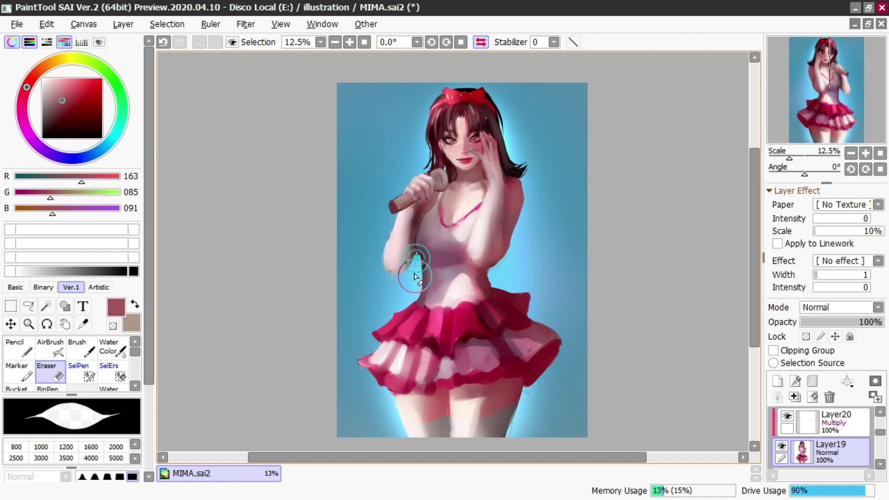
Step: Unmirror the view and blend the top's side beside the microphone arm with sampled colors including dark plum (R101 G60 B79)
{"action": "left_click", "coordinate": [482, 42]}
{"action": "key", "text": "c"}
{"action": "right_click", "coordinate": [480, 253]}
{"action": "mouse_move", "coordinate": [480, 254]}
{"action": "left_mouse_down"}
{"action": "mouse_move", "coordinate": [474, 219]}
{"action": "mouse_move", "coordinate": [487, 238]}
{"action": "left_mouse_up"}
{"action": "right_click", "coordinate": [489, 238]}
{"action": "right_click", "coordinate": [471, 216]}
{"action": "left_click_drag", "start_coordinate": [480, 206], "coordinate": [480, 261]}
{"action": "key", "text": "ctrl+z"}
{"action": "right_click", "coordinate": [477, 233]}
{"action": "right_click", "coordinate": [479, 253]}
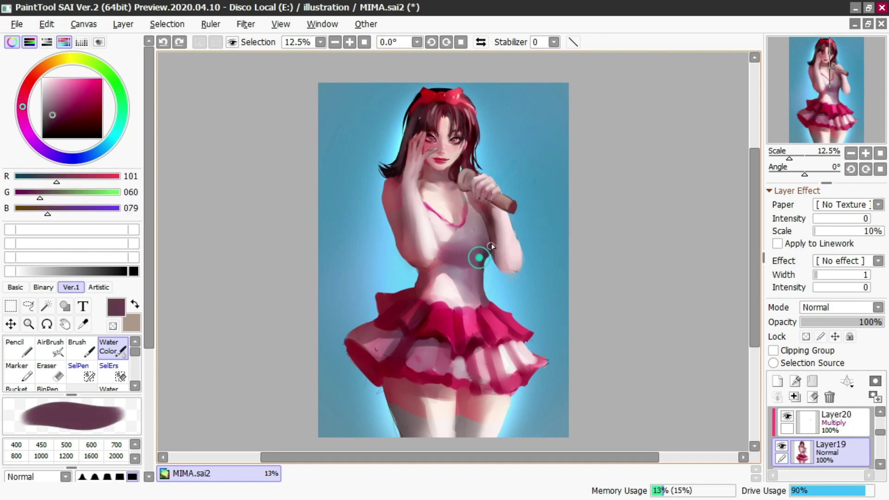
Step: Blend the chest and armpit area below the microphone with sampled muted rose (R149 G90 B96), undoing the last stroke
{"action": "left_click", "coordinate": [482, 216], "text": "alt"}
{"action": "left_click_drag", "start_coordinate": [477, 204], "coordinate": [487, 226]}
{"action": "left_click", "coordinate": [478, 206], "text": "alt"}
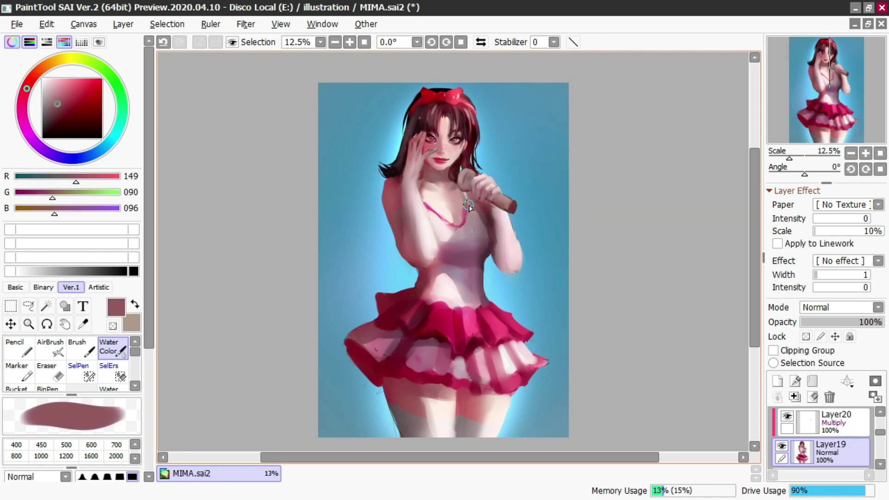
{"action": "left_click", "coordinate": [459, 195], "text": "alt"}
{"action": "left_click_drag", "start_coordinate": [481, 204], "coordinate": [498, 250]}
{"action": "key", "text": "ctrl+z"}
Step: Repaint the microphone arm's forearm with sampled pale pink (R252 G225 B227) and shade its inner edge with dark plum (R89 G50 B58)
{"action": "left_click", "coordinate": [495, 211], "text": "alt"}
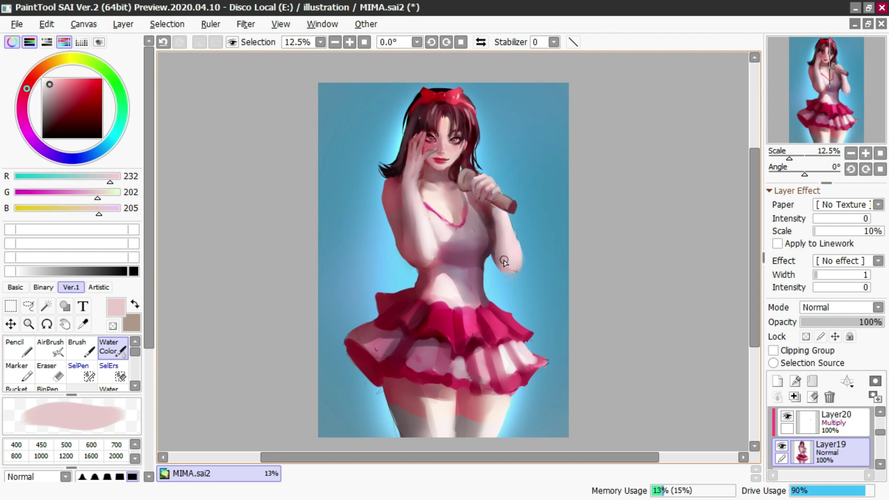
{"action": "left_click", "coordinate": [504, 228], "text": "alt"}
{"action": "left_click_drag", "start_coordinate": [506, 218], "coordinate": [518, 256]}
{"action": "key", "text": "ctrl+z"}
{"action": "left_click_drag", "start_coordinate": [503, 215], "coordinate": [510, 268]}
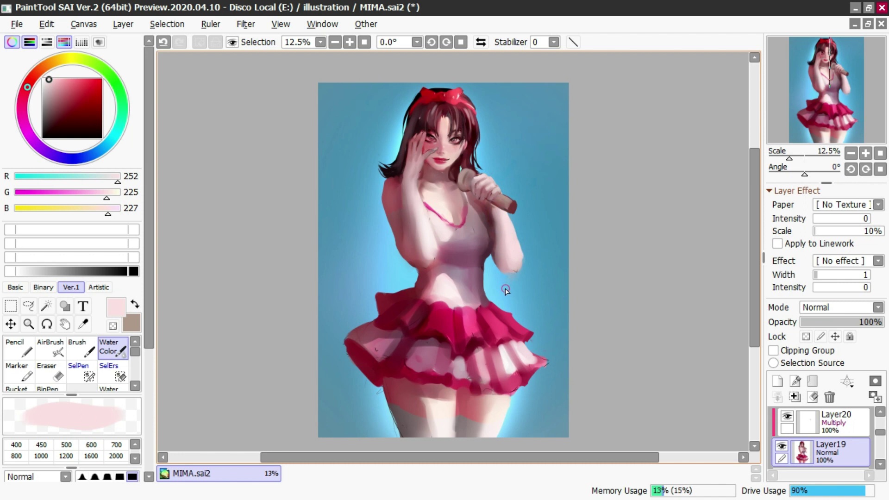
{"action": "key", "text": "ctrl+z"}
{"action": "key", "text": "ctrl+z"}
{"action": "mouse_move", "coordinate": [509, 219]}
{"action": "left_mouse_down"}
{"action": "mouse_move", "coordinate": [517, 253]}
{"action": "mouse_move", "coordinate": [512, 236]}
{"action": "mouse_move", "coordinate": [508, 267]}
{"action": "mouse_move", "coordinate": [517, 242]}
{"action": "mouse_move", "coordinate": [503, 264]}
{"action": "left_mouse_up"}
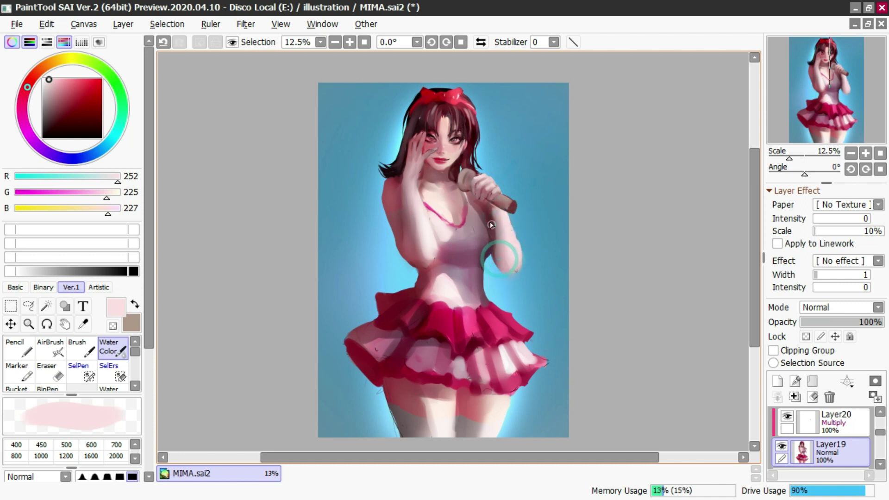
{"action": "right_click", "coordinate": [492, 225]}
{"action": "left_click_drag", "start_coordinate": [495, 215], "coordinate": [504, 264]}
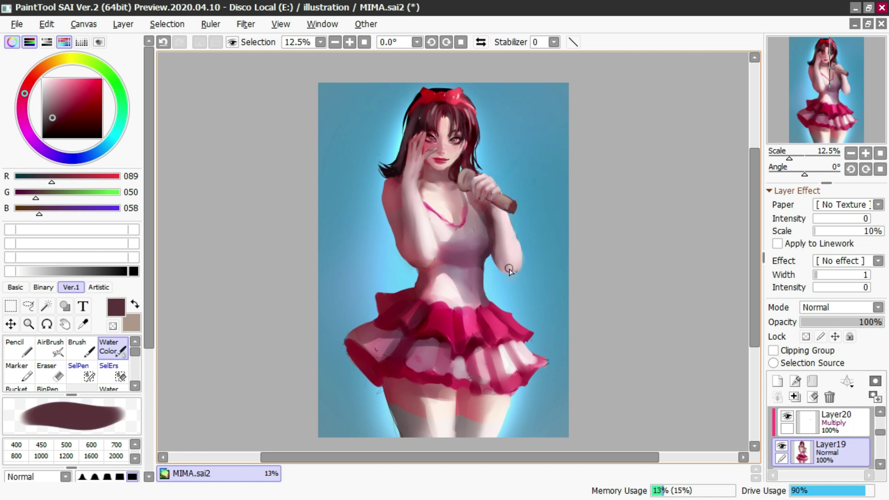
Step: Touch up the microphone arm and waist with sampled near-white pink (R252 G241 B241) and dark red (R124 G50 B59), undoing unwanted strokes
{"action": "left_click", "coordinate": [481, 41]}
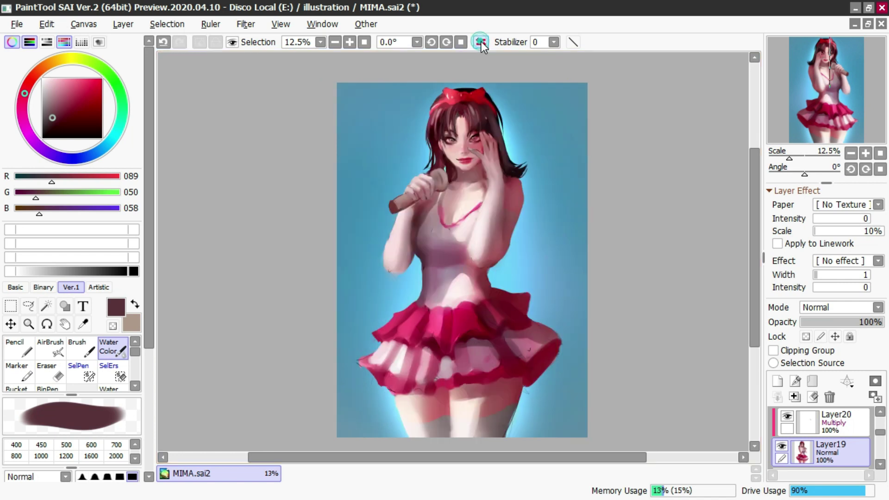
{"action": "left_click", "coordinate": [482, 241], "text": "alt"}
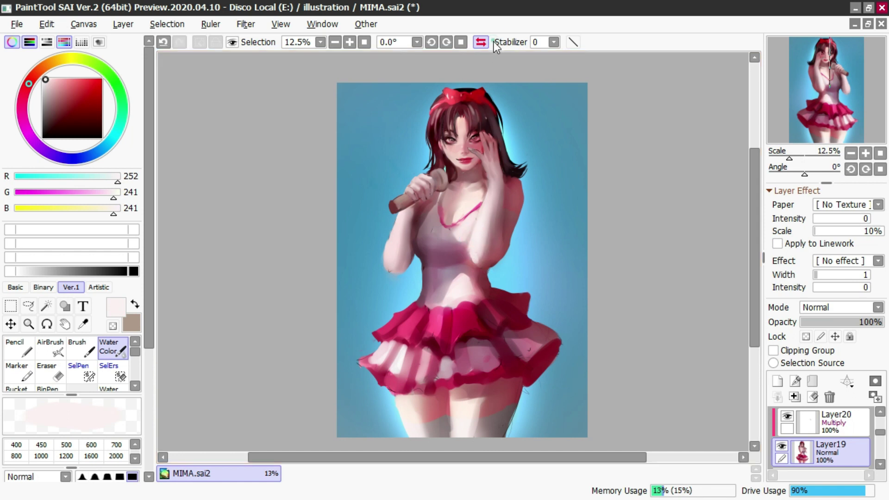
{"action": "left_click", "coordinate": [481, 41]}
{"action": "mouse_move", "coordinate": [505, 216]}
{"action": "left_mouse_down"}
{"action": "mouse_move", "coordinate": [526, 255]}
{"action": "mouse_move", "coordinate": [450, 268]}
{"action": "left_mouse_up"}
{"action": "key", "text": "ctrl+z"}
{"action": "mouse_move", "coordinate": [448, 272]}
{"action": "left_mouse_down"}
{"action": "mouse_move", "coordinate": [420, 279]}
{"action": "mouse_move", "coordinate": [408, 294]}
{"action": "mouse_move", "coordinate": [419, 281]}
{"action": "mouse_move", "coordinate": [401, 245]}
{"action": "mouse_move", "coordinate": [420, 288]}
{"action": "left_mouse_up"}
{"action": "left_click", "coordinate": [401, 304], "text": "alt"}
{"action": "key", "text": "ctrl+z"}
{"action": "left_click", "coordinate": [408, 295], "text": "alt"}
{"action": "key", "text": "ctrl+z"}
{"action": "left_click", "coordinate": [420, 285], "text": "alt"}
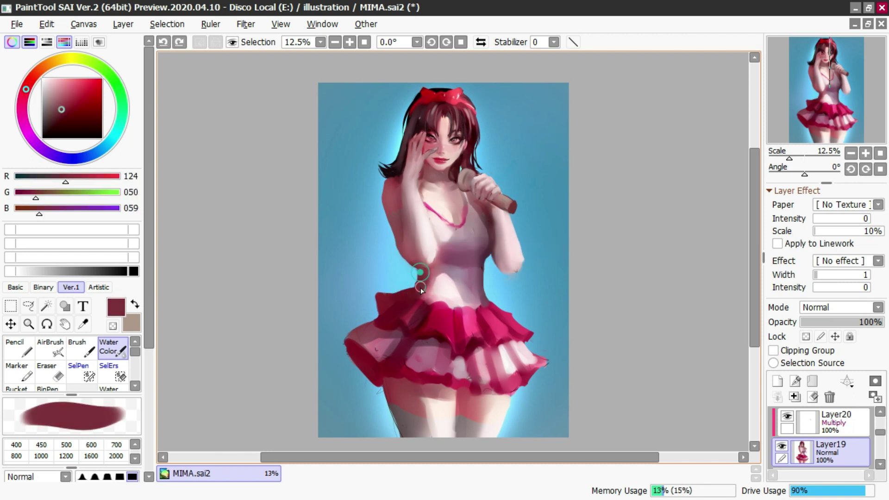
Step: Mirror the view and retouch the top's neckline trim with sampled pinks (R188 G90 B116, R241 G80 B160), undoing the last stroke and restoring the view
{"action": "left_click", "coordinate": [482, 41]}
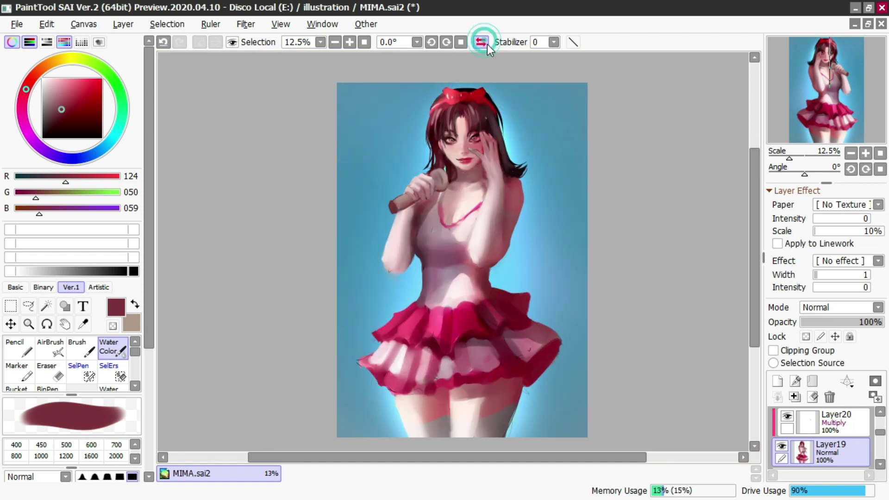
{"action": "left_click", "coordinate": [445, 218], "text": "alt"}
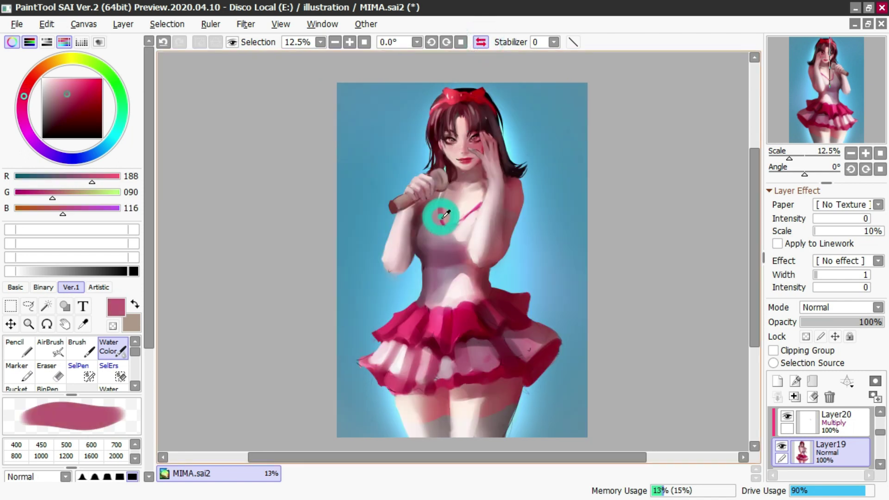
{"action": "left_click", "coordinate": [470, 209], "text": "alt"}
{"action": "mouse_move", "coordinate": [458, 221]}
{"action": "left_mouse_down"}
{"action": "mouse_move", "coordinate": [466, 200]}
{"action": "mouse_move", "coordinate": [442, 217]}
{"action": "left_mouse_up"}
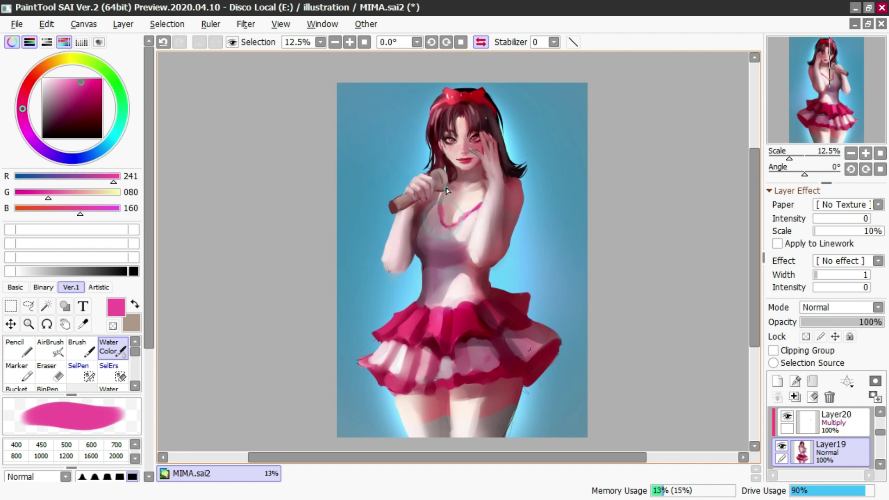
{"action": "left_click", "coordinate": [460, 203], "text": "alt"}
{"action": "key", "text": "ctrl+z"}
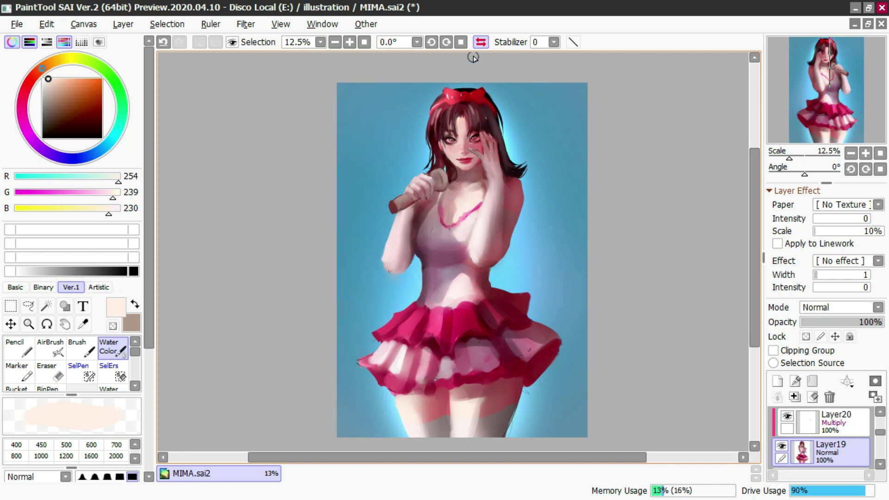
{"action": "left_click", "coordinate": [481, 42]}
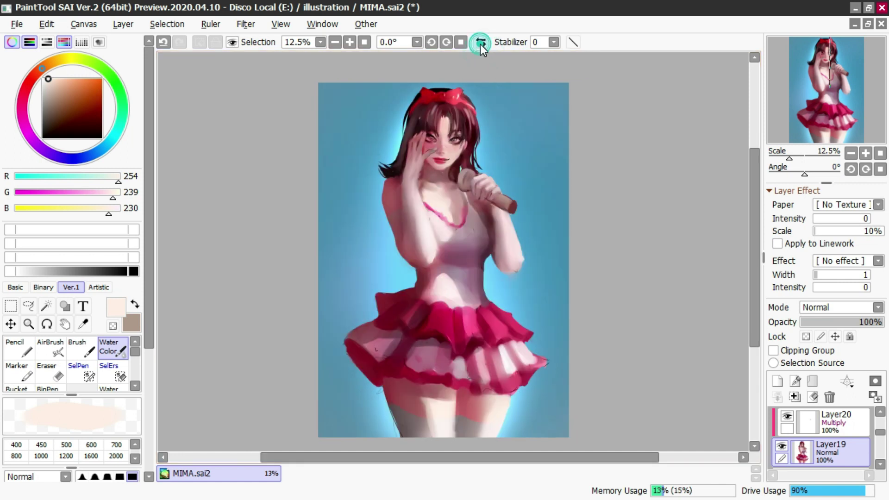
Step: Retouch the raised hand's edge beside the face, undoing the first stroke and sampling red (R179 G48 B56)
{"action": "scroll", "coordinate": [452, 120], "scroll_direction": "up", "scroll_amount": 3}
{"action": "right_click", "coordinate": [451, 120]}
{"action": "scroll", "coordinate": [451, 120], "scroll_direction": "up", "scroll_amount": 2}
{"action": "mouse_move", "coordinate": [426, 168]}
{"action": "left_mouse_down"}
{"action": "mouse_move", "coordinate": [417, 205]}
{"action": "mouse_move", "coordinate": [429, 175]}
{"action": "mouse_move", "coordinate": [413, 213]}
{"action": "mouse_move", "coordinate": [383, 189]}
{"action": "left_mouse_up"}
{"action": "key", "text": "ctrl+z"}
{"action": "right_click", "coordinate": [389, 182]}
{"action": "right_click", "coordinate": [382, 195]}
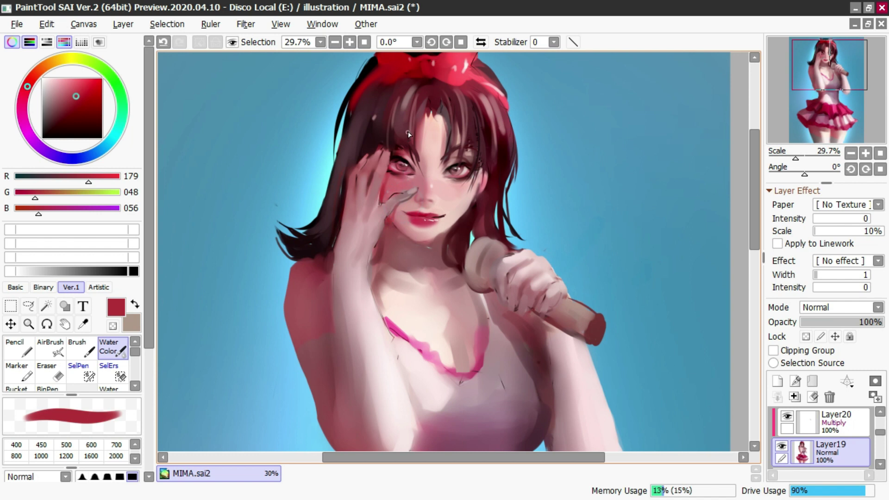
Step: Mirror the view and sample dark reddish brown (R120 G54 B57) for the shadow beside the raised hand's thumb
{"action": "scroll", "coordinate": [423, 124], "scroll_direction": "down", "scroll_amount": 2}
{"action": "left_click", "coordinate": [481, 42]}
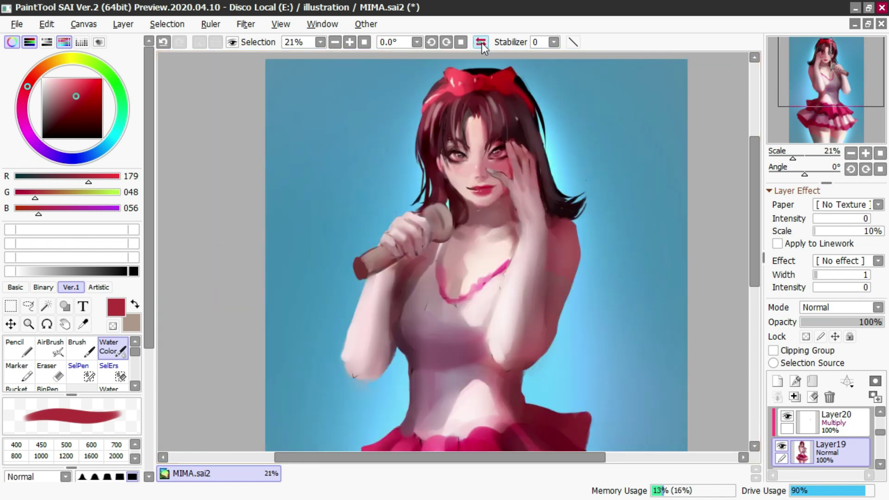
{"action": "scroll", "coordinate": [503, 148], "scroll_direction": "up", "scroll_amount": 1}
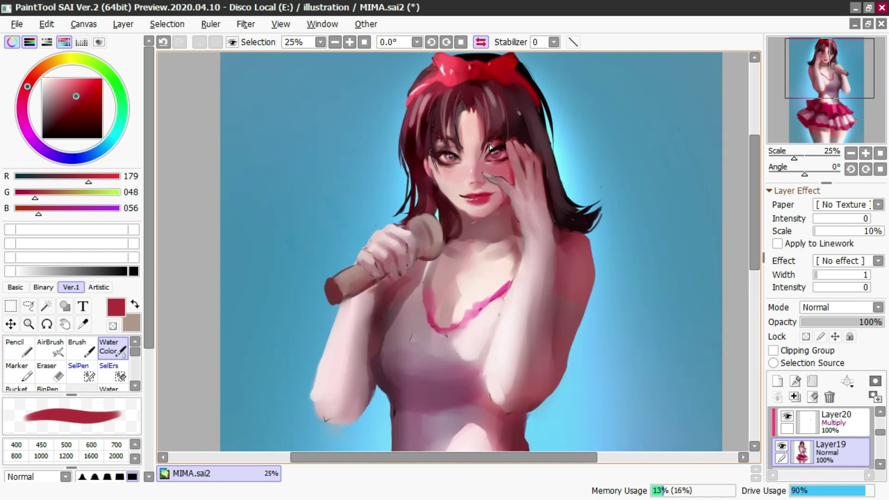
{"action": "left_click", "coordinate": [508, 199], "text": "alt"}
{"action": "left_click", "coordinate": [512, 225], "text": "alt"}
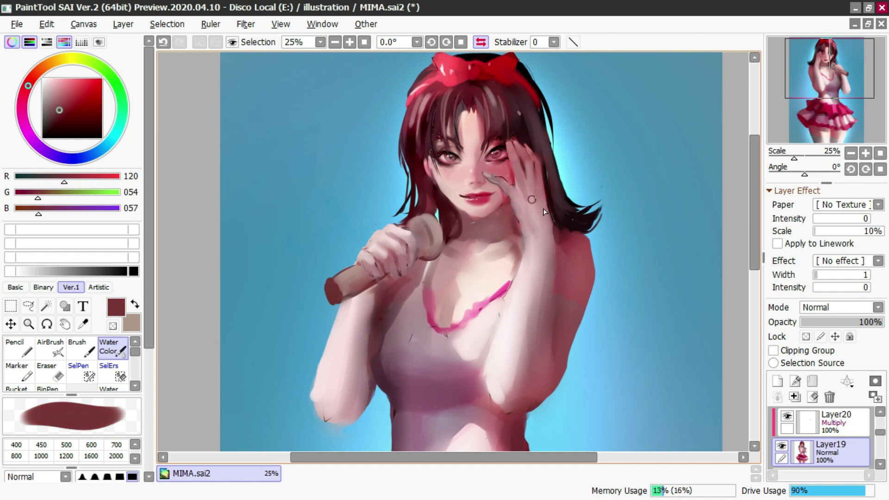
Step: On the Multiply layer Layer20, paint a deep red (R186 G4 B14) shadow on the cheek between the raised fingers and thumb
{"action": "left_click", "coordinate": [806, 419]}
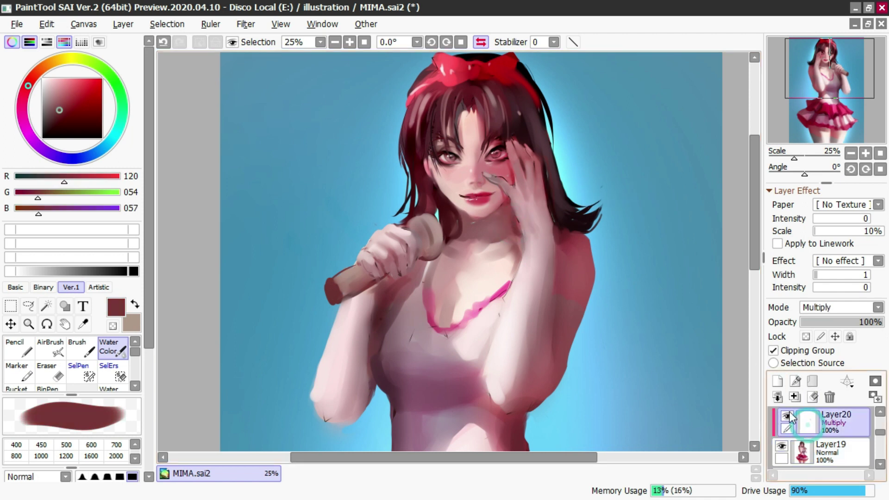
{"action": "left_click", "coordinate": [493, 63], "text": "alt"}
{"action": "left_click_drag", "start_coordinate": [508, 166], "coordinate": [513, 199]}
{"action": "key", "text": "["}
{"action": "key", "text": "ctrl+z"}
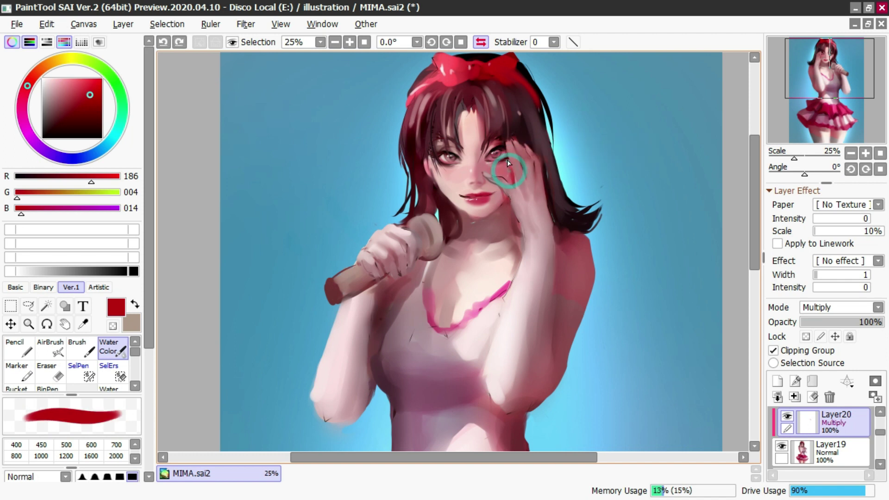
{"action": "left_click_drag", "start_coordinate": [504, 155], "coordinate": [512, 191]}
{"action": "left_click", "coordinate": [481, 42]}
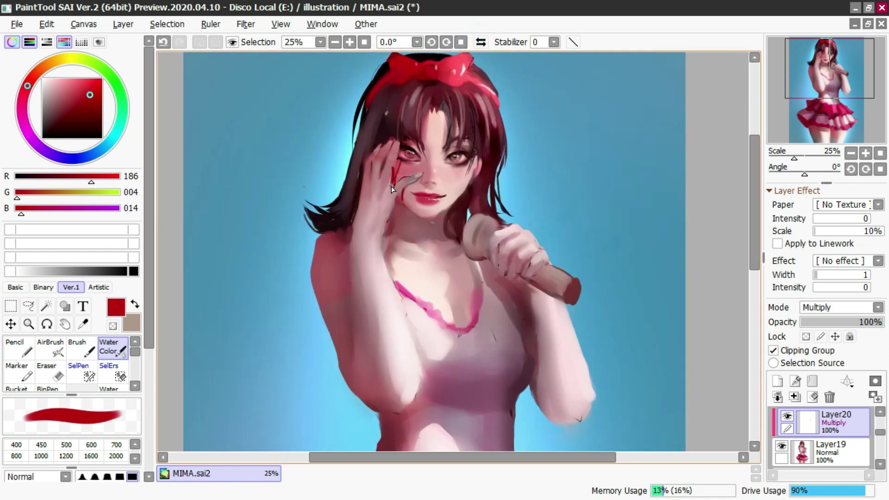
{"action": "mouse_move", "coordinate": [394, 173]}
{"action": "left_mouse_down"}
{"action": "mouse_move", "coordinate": [396, 204]}
{"action": "mouse_move", "coordinate": [418, 172]}
{"action": "left_mouse_up"}
{"action": "left_click", "coordinate": [480, 41]}
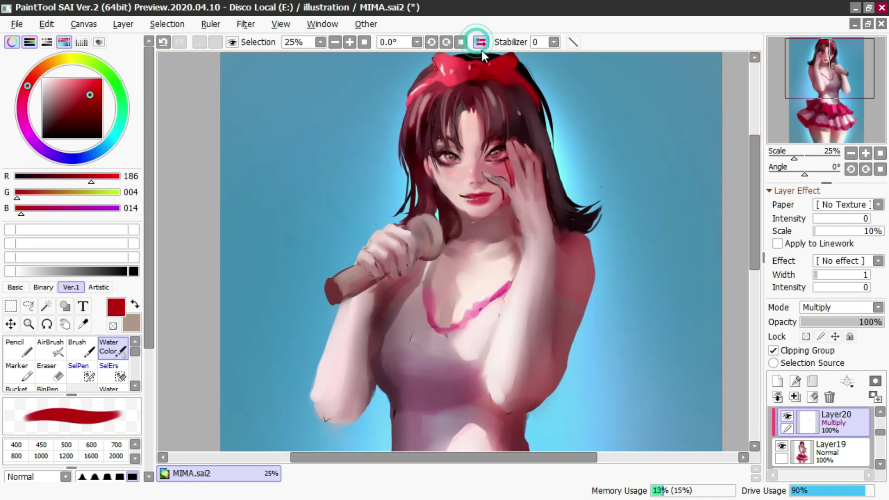
Step: Select Layer15, try shading the microphone arm with sampled dusty pink (R201 G156 B156), undo it, and toggle the layer's visibility to compare
{"action": "scroll", "coordinate": [482, 120], "scroll_direction": "down", "scroll_amount": 3}
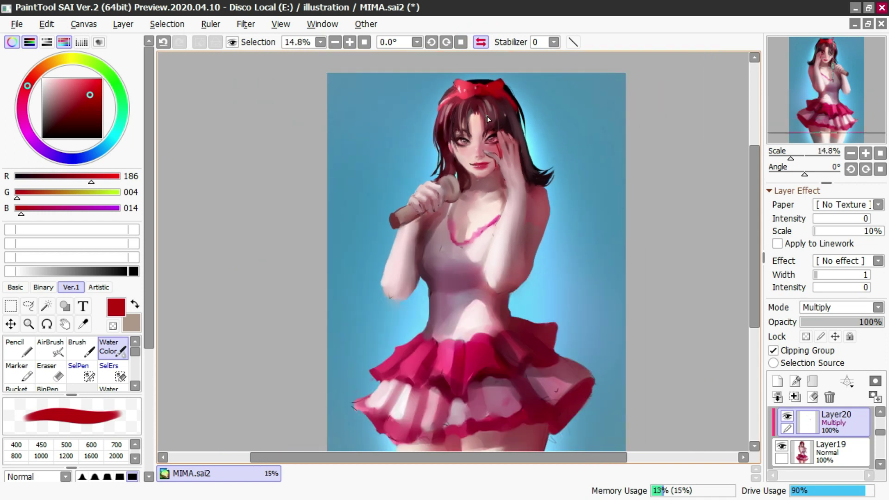
{"action": "scroll", "coordinate": [486, 120], "scroll_direction": "up", "scroll_amount": 2}
{"action": "scroll", "coordinate": [482, 132], "scroll_direction": "down", "scroll_amount": 2}
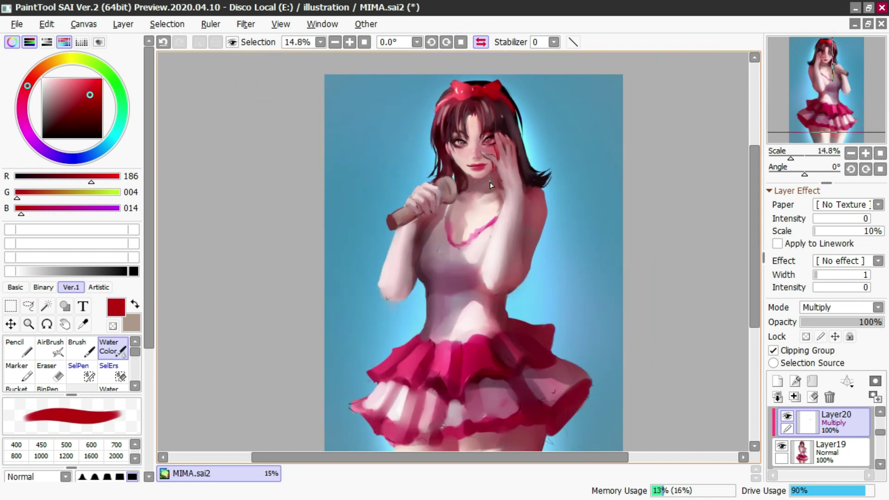
{"action": "scroll", "coordinate": [461, 228], "scroll_direction": "down", "scroll_amount": 1}
{"action": "scroll", "coordinate": [456, 234], "scroll_direction": "up", "scroll_amount": 1}
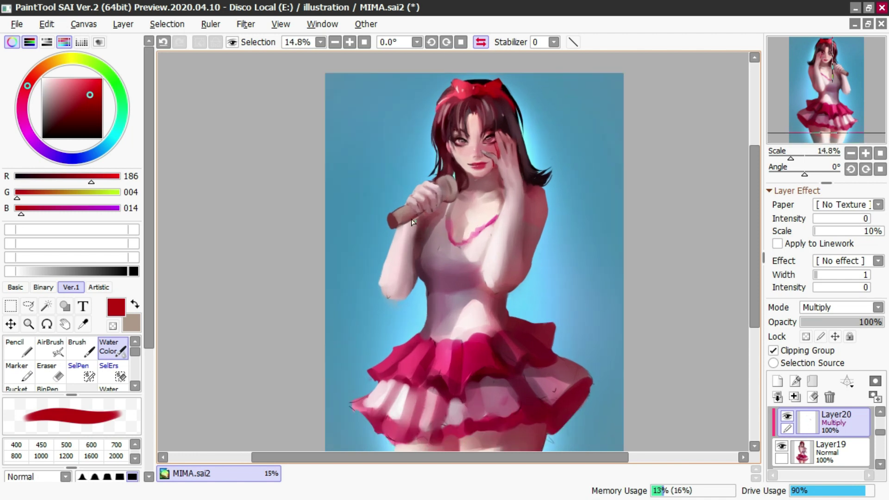
{"action": "left_click", "coordinate": [418, 236], "text": "ctrl+shift"}
{"action": "left_click_drag", "start_coordinate": [457, 216], "coordinate": [466, 217]}
{"action": "right_click", "coordinate": [458, 217]}
{"action": "left_click", "coordinate": [423, 227]}
{"action": "key", "text": "ctrl+z"}
{"action": "key", "text": "e"}
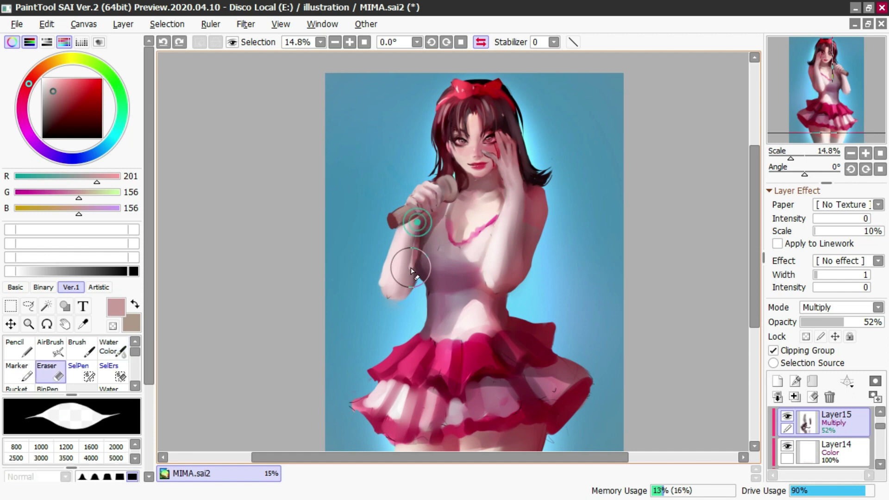
{"action": "left_click", "coordinate": [786, 417]}
{"action": "left_click", "coordinate": [789, 417]}
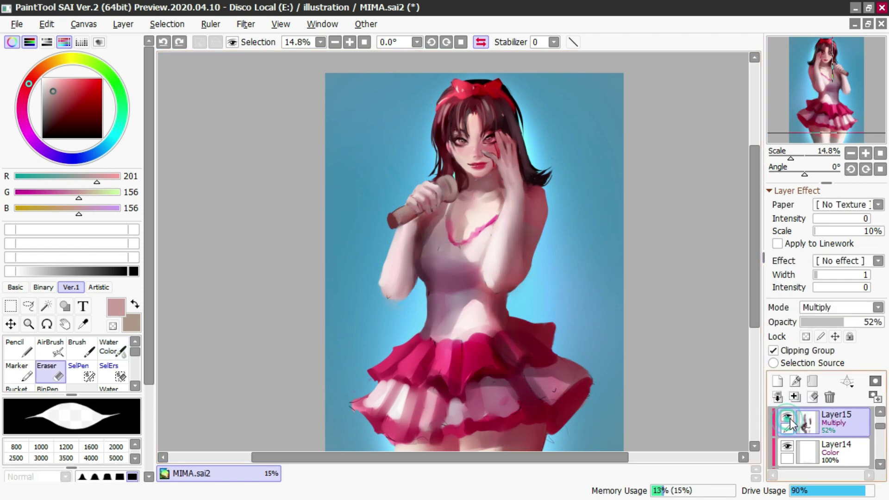
Step: Add a clipped layer above Layer15 and try blending the armpit with sampled muted red (R160 G77 B83), undoing the strokes
{"action": "left_click", "coordinate": [780, 381]}
{"action": "key", "text": "c"}
{"action": "mouse_move", "coordinate": [486, 204]}
{"action": "left_mouse_down"}
{"action": "mouse_move", "coordinate": [503, 205]}
{"action": "mouse_move", "coordinate": [438, 209]}
{"action": "mouse_move", "coordinate": [413, 265]}
{"action": "mouse_move", "coordinate": [422, 235]}
{"action": "left_mouse_up"}
{"action": "right_click", "coordinate": [456, 208]}
{"action": "key", "text": "ctrl+z"}
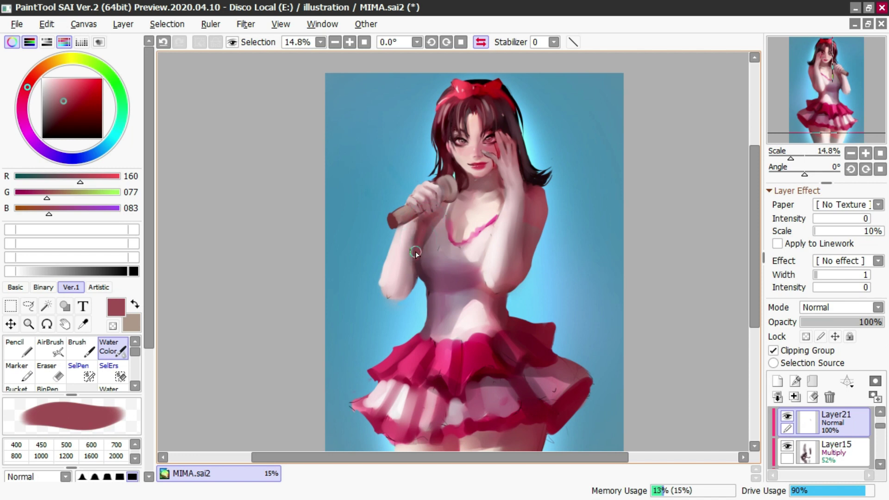
{"action": "key", "text": "ctrl+z"}
Step: Unmirror the view and blend the top's side against the microphone arm with sampled muted maroon (R140 G70 B76) and pale pink (R217 G186 B190)
{"action": "left_click", "coordinate": [480, 41]}
{"action": "left_click_drag", "start_coordinate": [483, 240], "coordinate": [477, 213]}
{"action": "key", "text": "ctrl+z"}
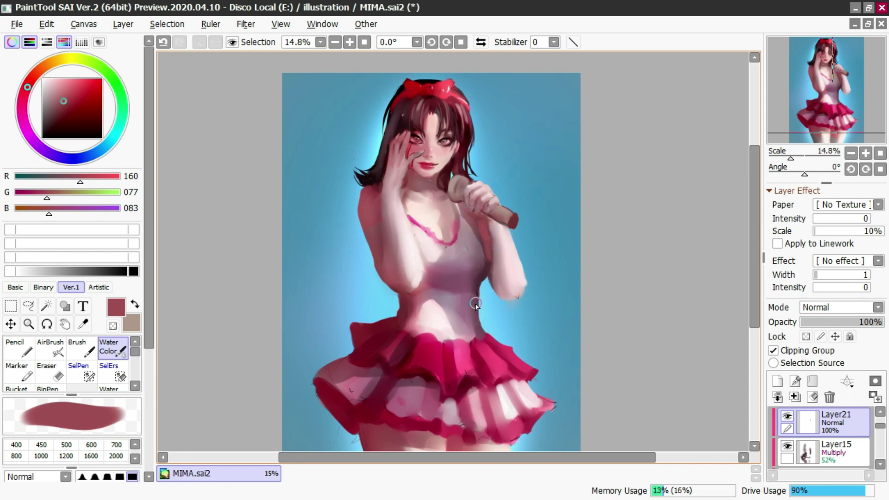
{"action": "left_click", "coordinate": [478, 276], "text": "alt"}
{"action": "left_click_drag", "start_coordinate": [478, 274], "coordinate": [487, 251]}
{"action": "left_click", "coordinate": [488, 261], "text": "alt"}
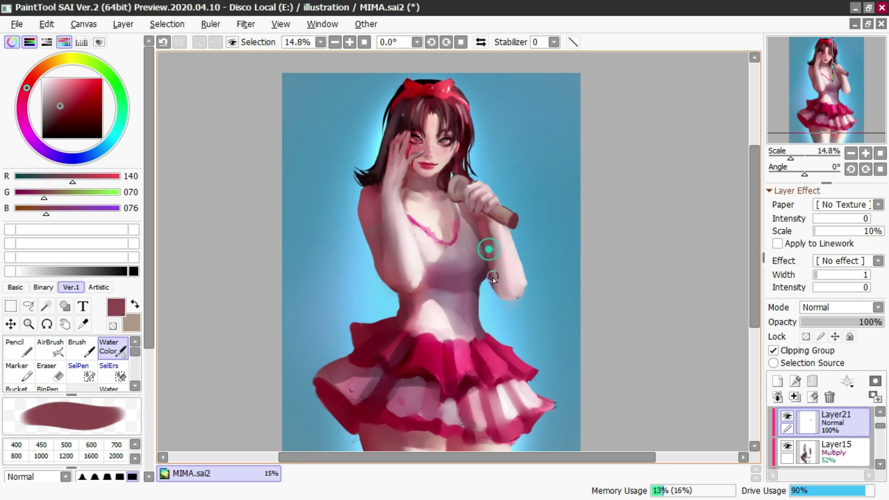
{"action": "left_click", "coordinate": [500, 228], "text": "alt"}
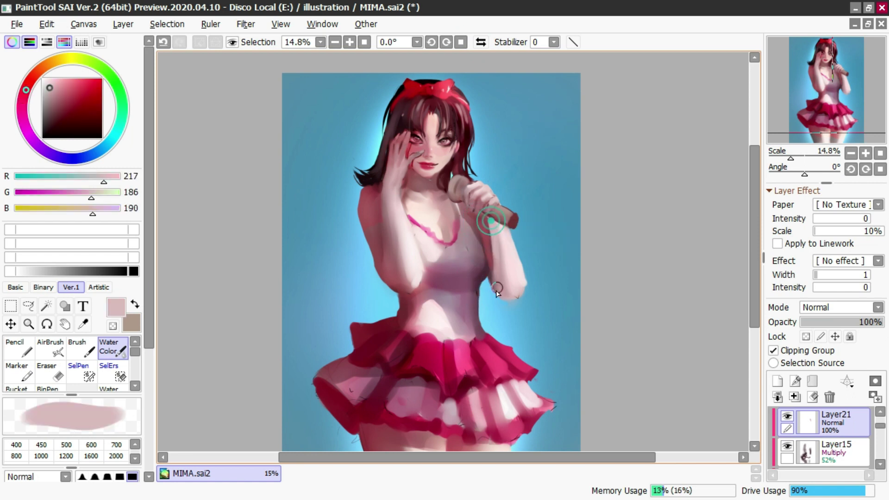
Step: Airbrush a soft shadow along the microphone arm's inner edge with sampled dark plum (R75 G41 B53)
{"action": "left_click", "coordinate": [494, 237], "text": "alt"}
{"action": "key", "text": "n"}
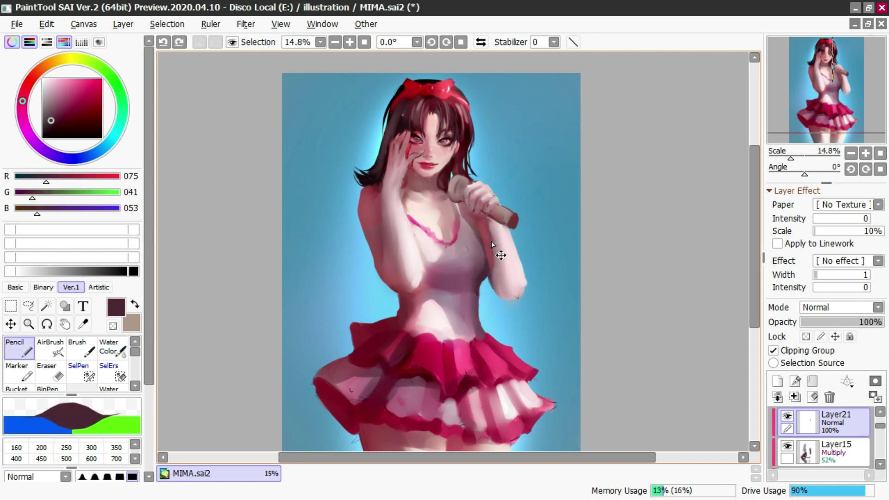
{"action": "key", "text": "c"}
{"action": "key", "text": "b"}
{"action": "left_click_drag", "start_coordinate": [489, 208], "coordinate": [494, 283]}
{"action": "left_click_drag", "start_coordinate": [495, 245], "coordinate": [498, 250]}
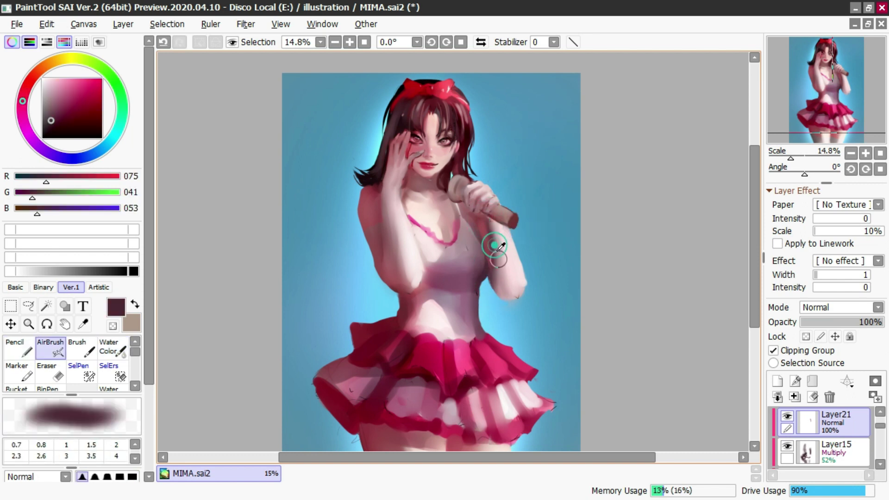
Step: Repaint the microphone arm's forearm with the Water Color brush in sampled pale pink (R245 G224 B225)
{"action": "left_click", "coordinate": [498, 249], "text": "alt"}
{"action": "left_click", "coordinate": [506, 267], "text": "alt"}
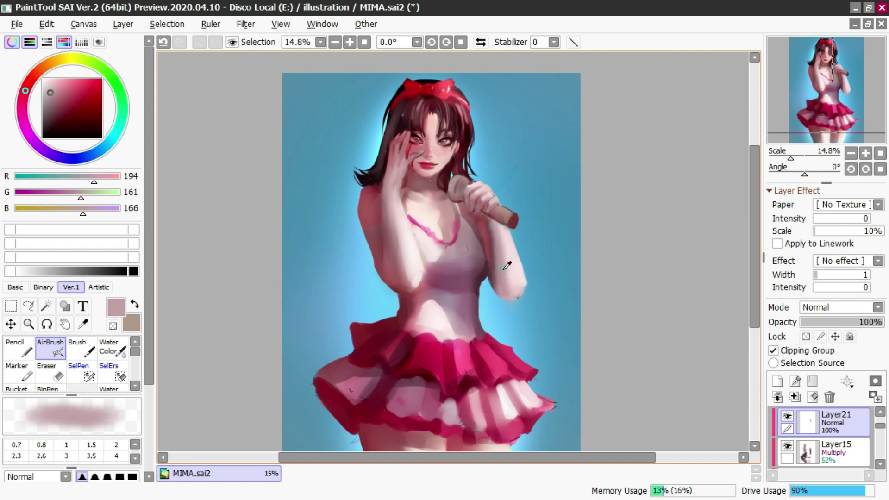
{"action": "left_click", "coordinate": [504, 243], "text": "alt"}
{"action": "key", "text": "c"}
{"action": "key", "text": "]"}
{"action": "left_click_drag", "start_coordinate": [492, 226], "coordinate": [502, 280]}
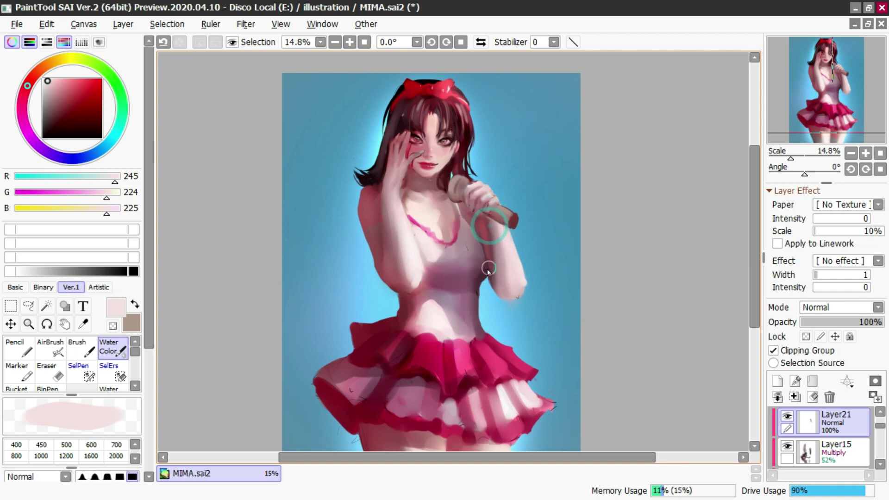
Step: Blend the microphone arm's elbow with sampled pale pink (R241 G219 B220), undoing the last stroke
{"action": "mouse_move", "coordinate": [494, 256]}
{"action": "left_mouse_down"}
{"action": "mouse_move", "coordinate": [508, 268]}
{"action": "mouse_move", "coordinate": [508, 305]}
{"action": "mouse_move", "coordinate": [503, 293]}
{"action": "mouse_move", "coordinate": [517, 305]}
{"action": "left_mouse_up"}
{"action": "left_click", "coordinate": [519, 271], "text": "alt"}
{"action": "key", "text": "ctrl+z"}
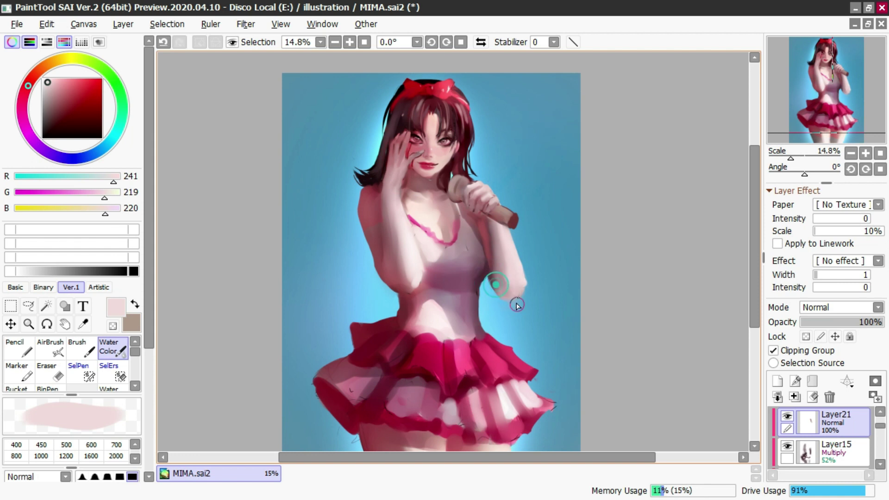
{"action": "left_click", "coordinate": [522, 268], "text": "alt"}
Step: Mirror the view, sample dusty pink (R211 G172 B167) from the chest inside the neckline, and save the painting
{"action": "left_click", "coordinate": [480, 41]}
{"action": "left_click", "coordinate": [466, 237], "text": "alt"}
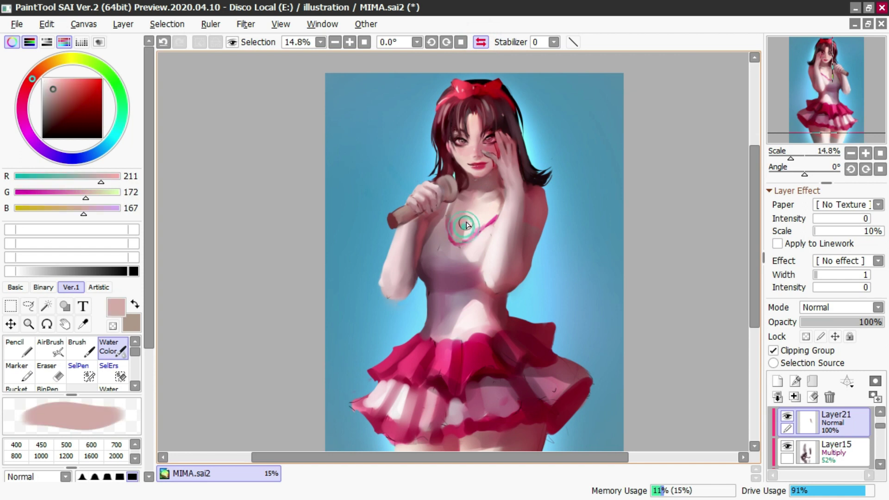
{"action": "key", "text": "ctrl+s"}
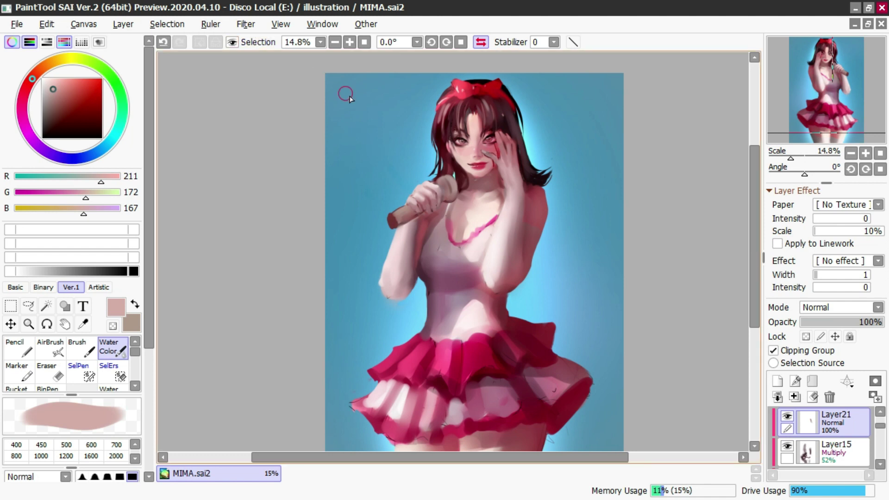
{"action": "scroll", "coordinate": [372, 109], "scroll_direction": "down", "scroll_amount": 1}
{"action": "scroll", "coordinate": [507, 114], "scroll_direction": "up", "scroll_amount": 3}
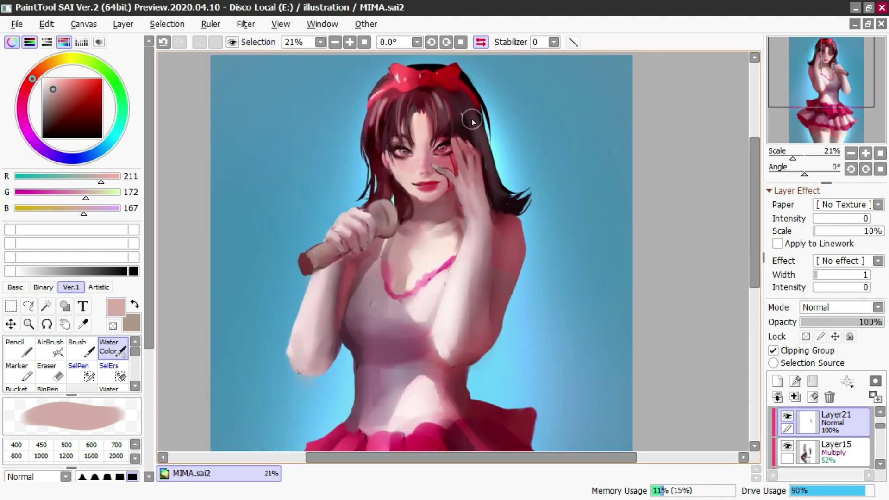
{"action": "scroll", "coordinate": [402, 133], "scroll_direction": "down", "scroll_amount": 3}
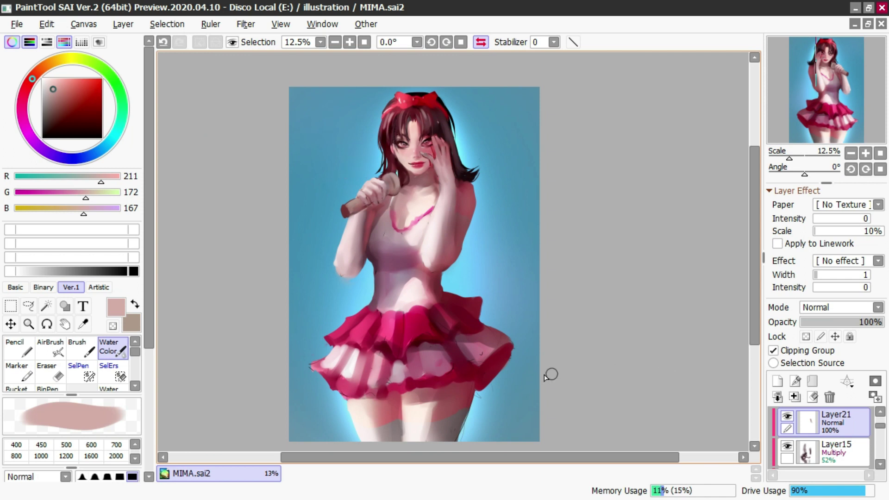
{"action": "scroll", "coordinate": [518, 374], "scroll_direction": "up", "scroll_amount": 1}
{"action": "scroll", "coordinate": [452, 337], "scroll_direction": "down", "scroll_amount": 2}
{"action": "scroll", "coordinate": [380, 336], "scroll_direction": "up", "scroll_amount": 1}
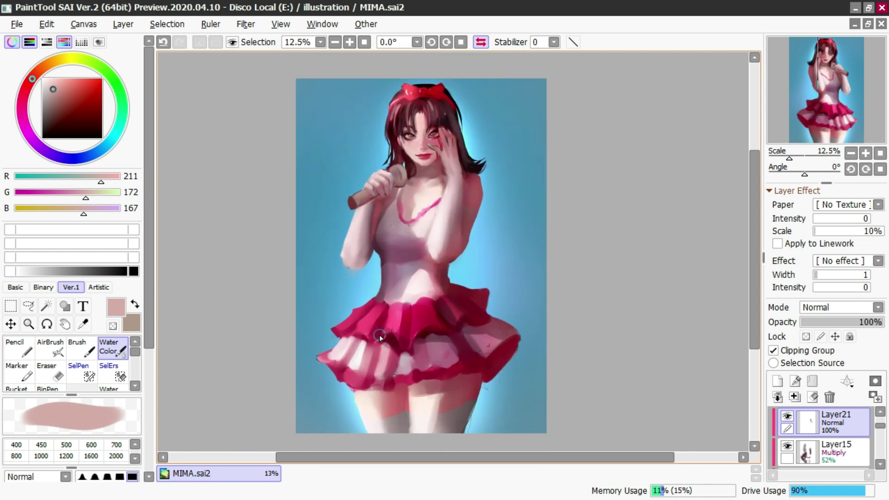
Step: Brighten the upper ruffle's centre pleats with the Water Color brush in sampled hot pink (R255 G98 B159), undoing unwanted strokes
{"action": "left_click_drag", "start_coordinate": [399, 285], "coordinate": [404, 317]}
{"action": "key", "text": "ctrl+z"}
{"action": "left_click", "coordinate": [396, 318], "text": "alt"}
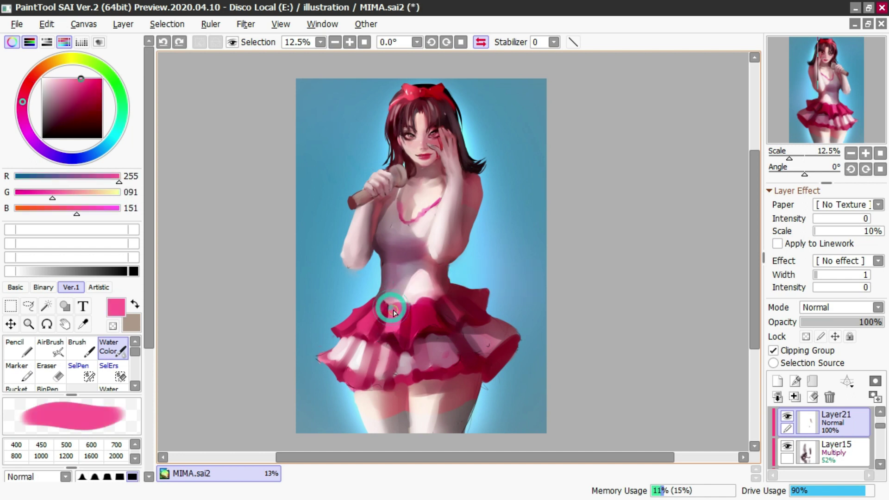
{"action": "left_click", "coordinate": [400, 331], "text": "alt"}
{"action": "key", "text": "ctrl+z"}
{"action": "left_click", "coordinate": [393, 318], "text": "alt"}
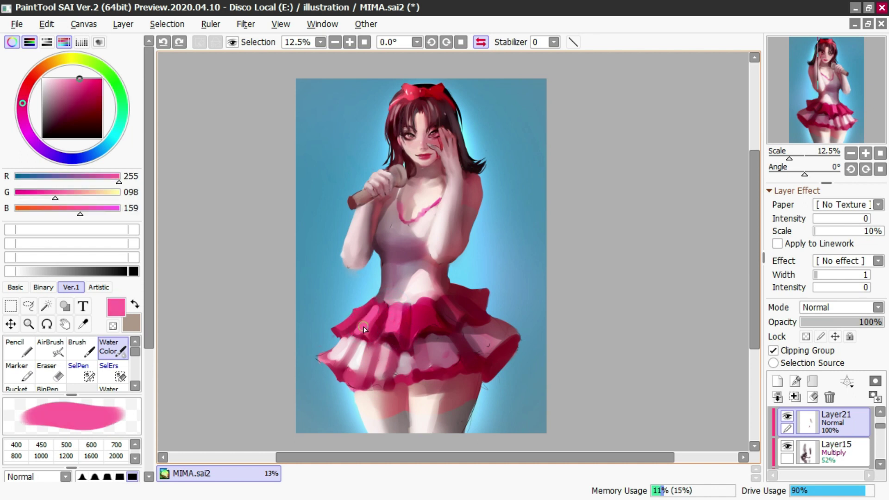
Step: Retouch the upper ruffle's outer pleats down to the pale ruffle on the microphone-arm side, undoing unwanted strokes
{"action": "left_click", "coordinate": [369, 325]}
{"action": "key", "text": "ctrl+z"}
{"action": "mouse_move", "coordinate": [358, 314]}
{"action": "left_mouse_down"}
{"action": "mouse_move", "coordinate": [340, 337]}
{"action": "mouse_move", "coordinate": [372, 313]}
{"action": "mouse_move", "coordinate": [348, 325]}
{"action": "mouse_move", "coordinate": [343, 358]}
{"action": "left_mouse_up"}
{"action": "key", "text": "b"}
{"action": "left_click", "coordinate": [363, 308], "text": "alt"}
{"action": "key", "text": "ctrl+z"}
{"action": "left_click", "coordinate": [356, 342], "text": "alt"}
{"action": "left_click", "coordinate": [363, 350], "text": "ctrl+alt"}
{"action": "key", "text": "ctrl+z"}
Step: Rework the upper ruffle's hem above the striped ruffle with colours sampled from the skirt, ending on crimson (R202 G51 B94)
{"action": "mouse_move", "coordinate": [365, 329]}
{"action": "left_mouse_down"}
{"action": "mouse_move", "coordinate": [340, 365]}
{"action": "mouse_move", "coordinate": [353, 336]}
{"action": "mouse_move", "coordinate": [360, 338]}
{"action": "mouse_move", "coordinate": [344, 339]}
{"action": "left_mouse_up"}
{"action": "left_click", "coordinate": [360, 337], "text": "alt"}
{"action": "key", "text": "ctrl+z"}
{"action": "left_click", "coordinate": [354, 342], "text": "alt"}
{"action": "key", "text": "c"}
{"action": "left_click", "coordinate": [355, 336], "text": "alt"}
{"action": "key", "text": "ctrl+z"}
{"action": "left_click", "coordinate": [361, 336], "text": "alt"}
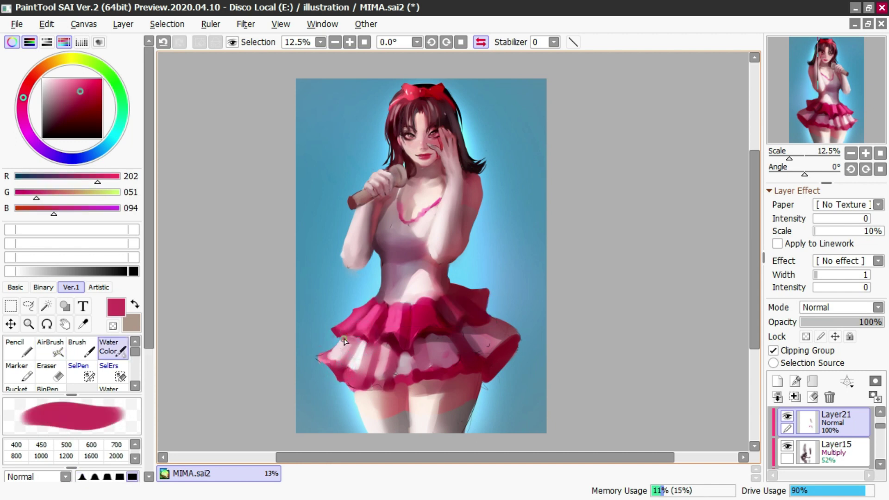
Step: Shade the striped ruffle's centre folds with sampled dusty rose (R197 G85 B115), undoing the unwanted strokes
{"action": "left_click", "coordinate": [362, 343], "text": "alt"}
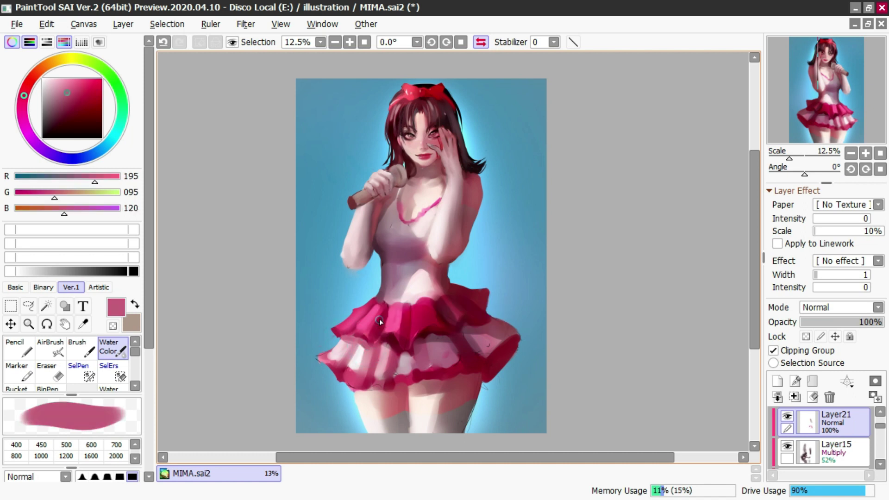
{"action": "left_click", "coordinate": [392, 354], "text": "alt"}
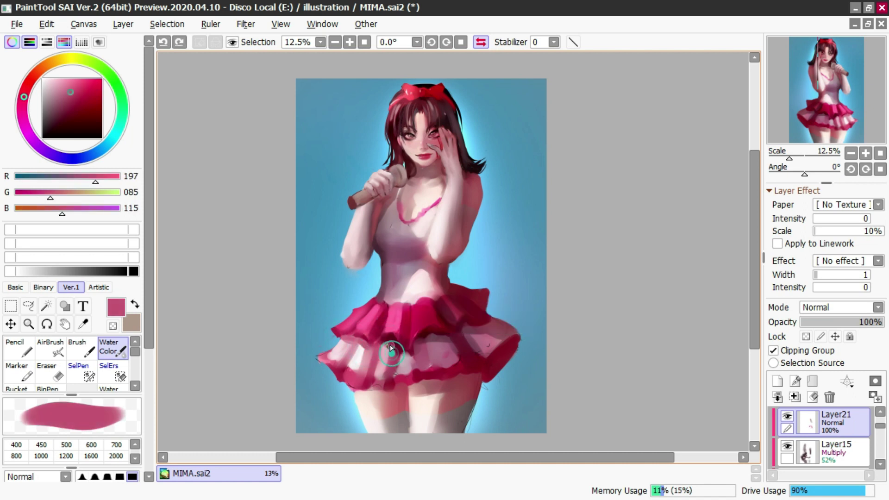
{"action": "key", "text": "ctrl+z"}
{"action": "left_click_drag", "start_coordinate": [385, 341], "coordinate": [395, 357]}
{"action": "key", "text": "ctrl+z"}
Step: Darken the shadow under the upper ruffle at the skirt's centre with Water Color and AirBrush in sampled maroon (R77 G0 B7)
{"action": "left_click", "coordinate": [418, 342], "text": "alt"}
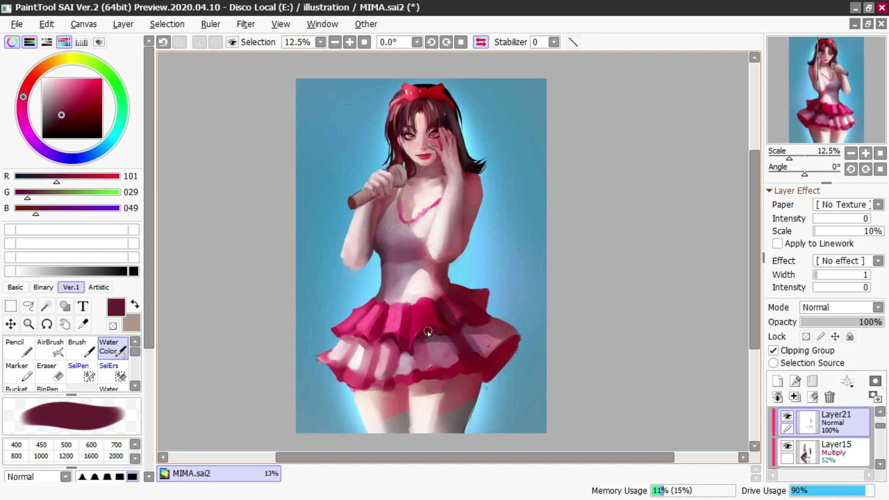
{"action": "left_click", "coordinate": [427, 332], "text": "alt"}
{"action": "left_click_drag", "start_coordinate": [418, 341], "coordinate": [413, 372]}
{"action": "key", "text": "v"}
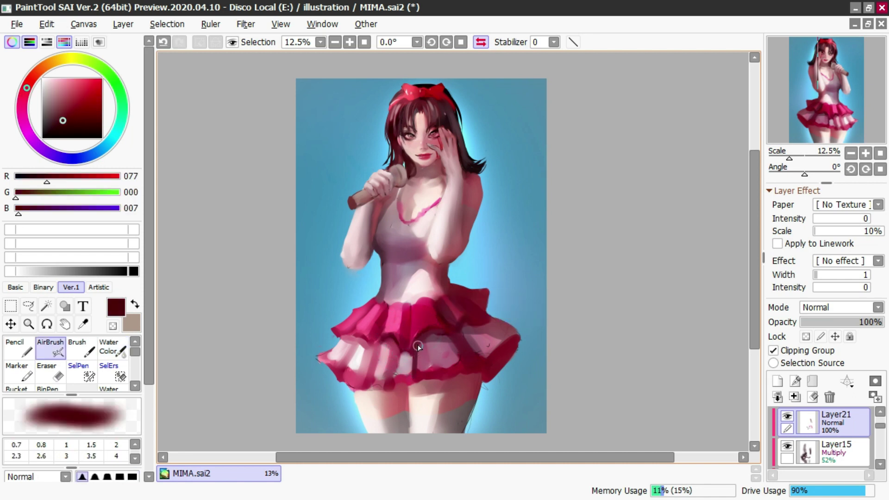
{"action": "left_click", "coordinate": [414, 341], "text": "alt"}
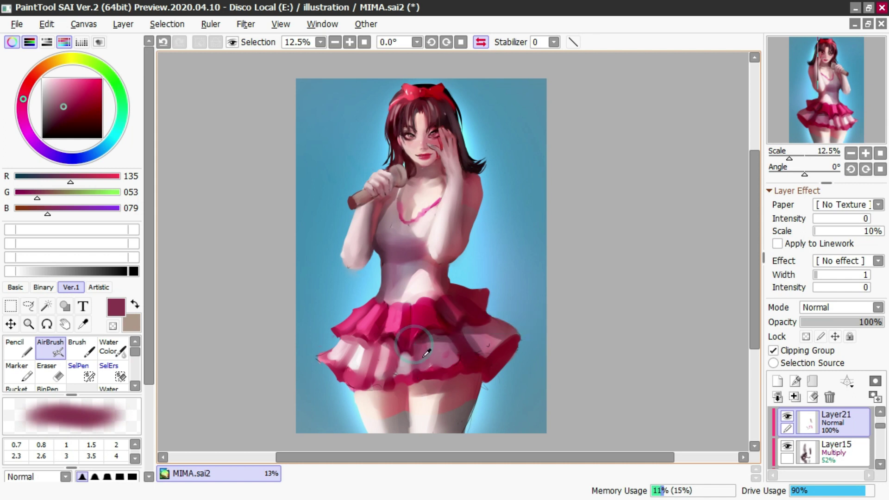
Step: Repaint the lower ruffle's shaded middle panel with the Water Color brush in sampled dusty pink (R193 G105 B130)
{"action": "left_click", "coordinate": [422, 365], "text": "alt"}
{"action": "left_click", "coordinate": [446, 351], "text": "alt"}
{"action": "left_click", "coordinate": [472, 340], "text": "alt"}
{"action": "key", "text": "c"}
{"action": "left_click", "coordinate": [444, 352]}
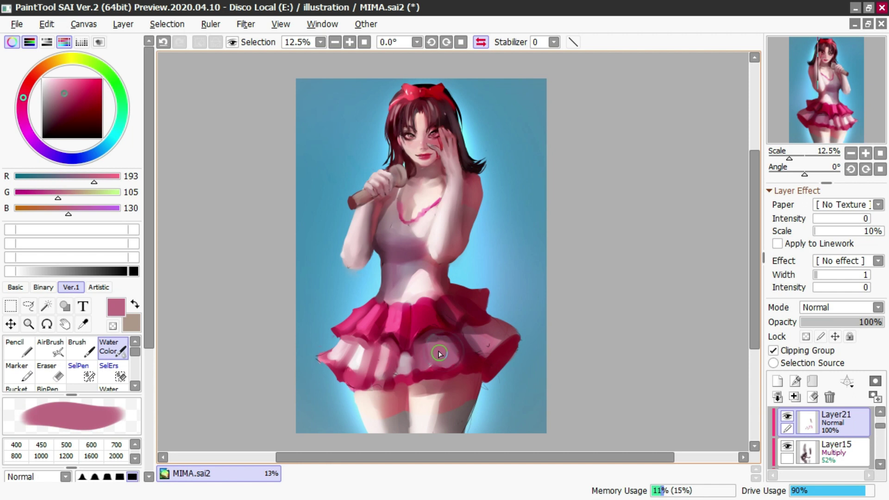
Step: Mirror the view and repaint the lower ruffle's outer panel near its trim with sampled dusty pink (R193 G113 B135)
{"action": "left_click", "coordinate": [481, 42]}
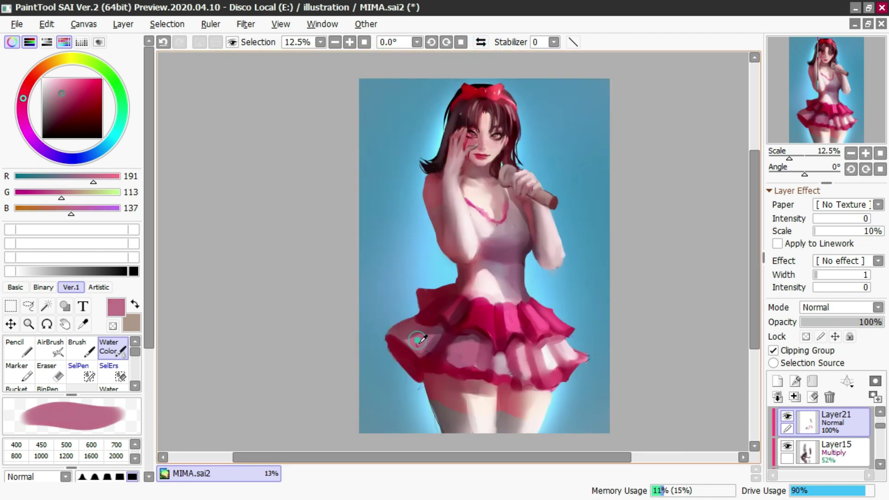
{"action": "left_click", "coordinate": [392, 345], "text": "alt"}
{"action": "mouse_move", "coordinate": [393, 345]}
{"action": "left_mouse_down"}
{"action": "mouse_move", "coordinate": [413, 368]}
{"action": "mouse_move", "coordinate": [386, 341]}
{"action": "mouse_move", "coordinate": [402, 360]}
{"action": "left_mouse_up"}
{"action": "left_click", "coordinate": [412, 338], "text": "alt"}
{"action": "key", "text": "ctrl+z"}
{"action": "key", "text": "ctrl+z"}
{"action": "left_click_drag", "start_coordinate": [393, 348], "coordinate": [404, 365]}
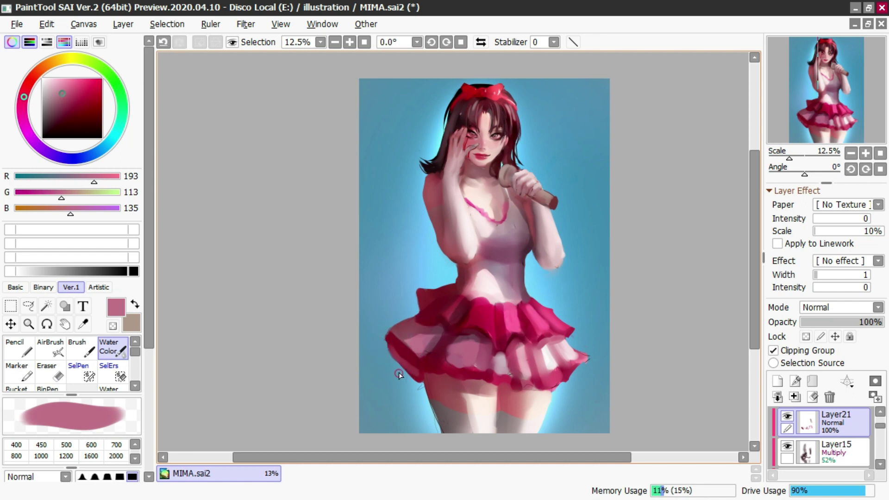
Step: Shade the upper ruffle's fold below the raised arm with sampled dark crimson (R106 G17 B38), erase the excess, and select Layer15
{"action": "left_click_drag", "start_coordinate": [439, 306], "coordinate": [451, 307]}
{"action": "left_click", "coordinate": [438, 307], "text": "alt"}
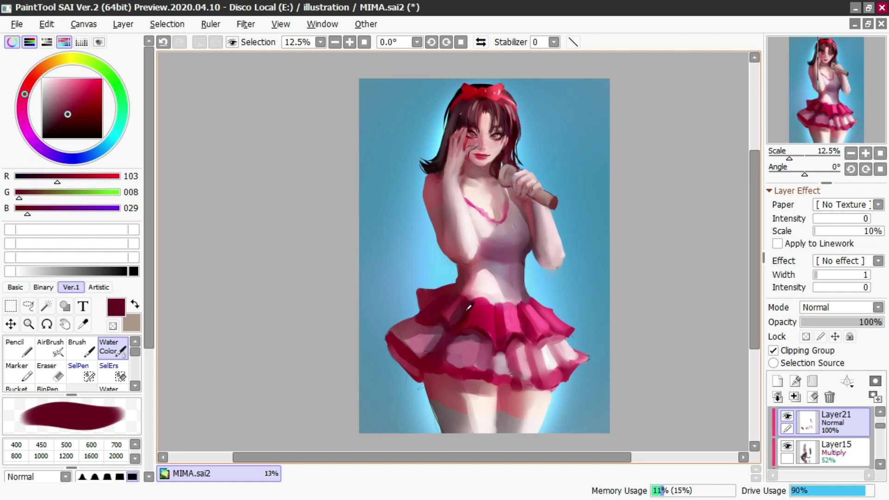
{"action": "left_click", "coordinate": [464, 298], "text": "alt"}
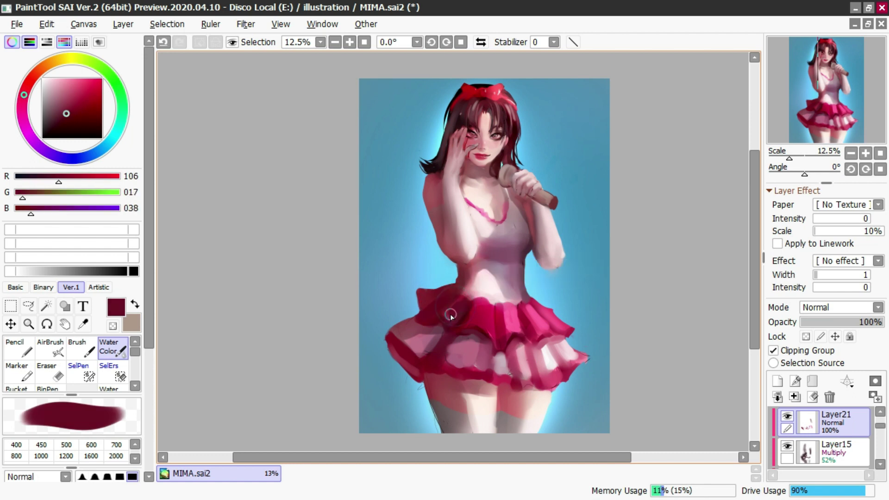
{"action": "key", "text": "e"}
{"action": "left_click_drag", "start_coordinate": [448, 318], "coordinate": [459, 301]}
{"action": "left_click", "coordinate": [459, 306], "text": "ctrl+shift"}
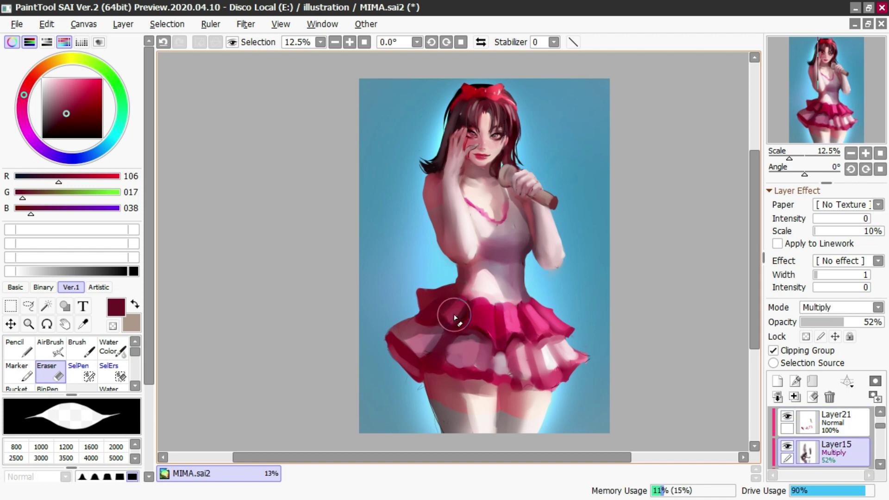
Step: Try to repaint the upper ruffle's shaded fold and waist edge on Layer15 with sampled crimson (R166 G2 B50)
{"action": "key", "text": "c"}
{"action": "left_click", "coordinate": [464, 305], "text": "alt"}
{"action": "left_click", "coordinate": [465, 307], "text": "alt"}
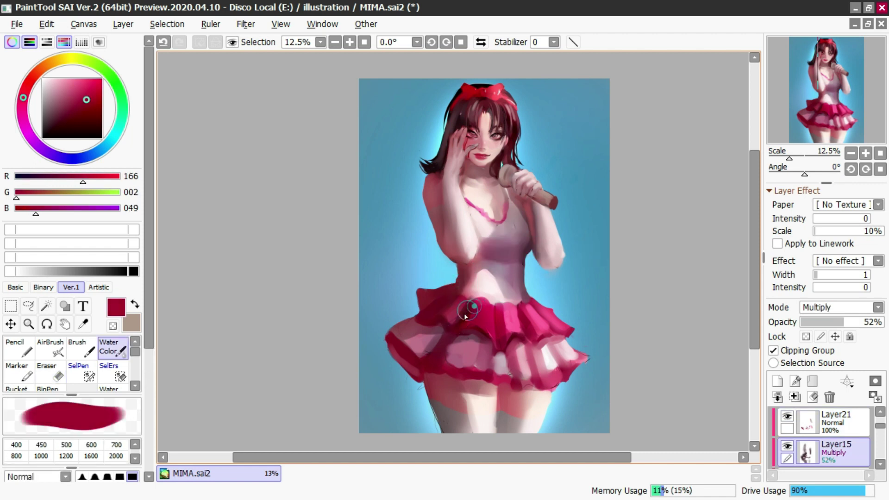
{"action": "key", "text": "ctrl+z"}
{"action": "left_click_drag", "start_coordinate": [448, 324], "coordinate": [454, 314]}
{"action": "key", "text": "ctrl+z"}
{"action": "left_click", "coordinate": [475, 301], "text": "ctrl+alt"}
{"action": "left_click", "coordinate": [474, 314], "text": "alt"}
{"action": "left_click", "coordinate": [487, 270], "text": "ctrl+alt"}
{"action": "left_click", "coordinate": [486, 266], "text": "ctrl+alt"}
{"action": "mouse_move", "coordinate": [463, 273]}
{"action": "left_mouse_down"}
{"action": "mouse_move", "coordinate": [482, 268]}
{"action": "mouse_move", "coordinate": [463, 300]}
{"action": "left_mouse_up"}
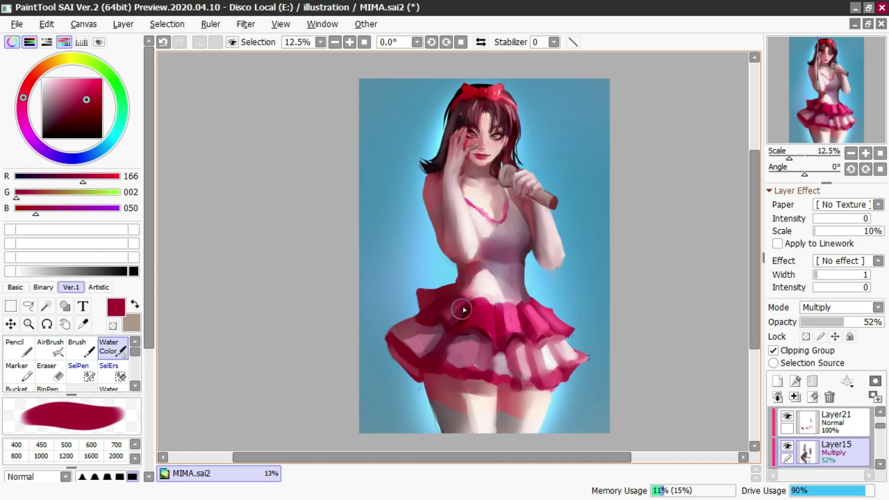
{"action": "key", "text": "ctrl+z"}
Step: Erase the excess shading from the waist down across the upper ruffle's shadowed side
{"action": "left_click", "coordinate": [474, 270], "text": "ctrl+shift"}
{"action": "key", "text": "e"}
{"action": "mouse_move", "coordinate": [462, 285]}
{"action": "left_mouse_down"}
{"action": "mouse_move", "coordinate": [469, 282]}
{"action": "mouse_move", "coordinate": [433, 330]}
{"action": "left_mouse_up"}
Step: Airbrush sampled plum (R135 G77 B101) along the raised arm's outer side on the Overlay layer Layer16
{"action": "key", "text": "b"}
{"action": "left_click", "coordinate": [491, 251], "text": "alt"}
{"action": "mouse_move", "coordinate": [434, 250]}
{"action": "left_mouse_down"}
{"action": "mouse_move", "coordinate": [424, 194]}
{"action": "mouse_move", "coordinate": [421, 142]}
{"action": "mouse_move", "coordinate": [418, 201]}
{"action": "mouse_move", "coordinate": [427, 179]}
{"action": "left_mouse_up"}
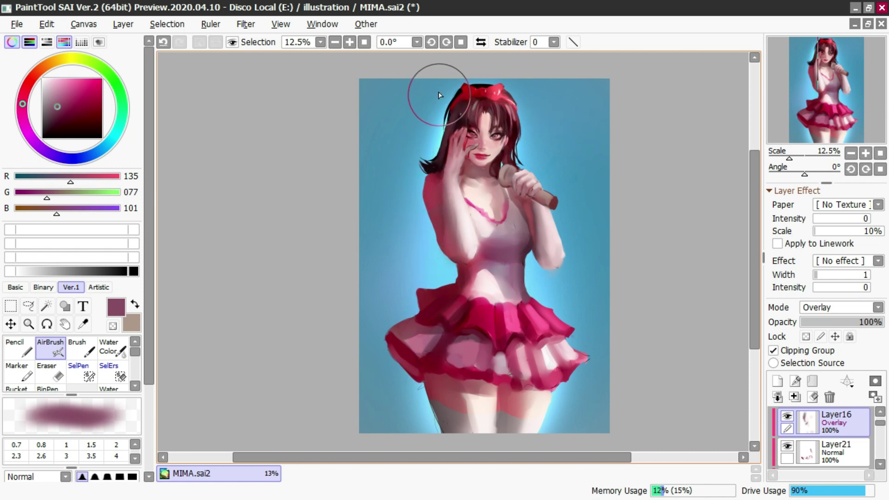
Step: Mirror the view and airbrush the microphone arm's inner edge with sampled dark red (R136 G50 B64), redoing unsatisfactory strokes
{"action": "left_click", "coordinate": [480, 42]}
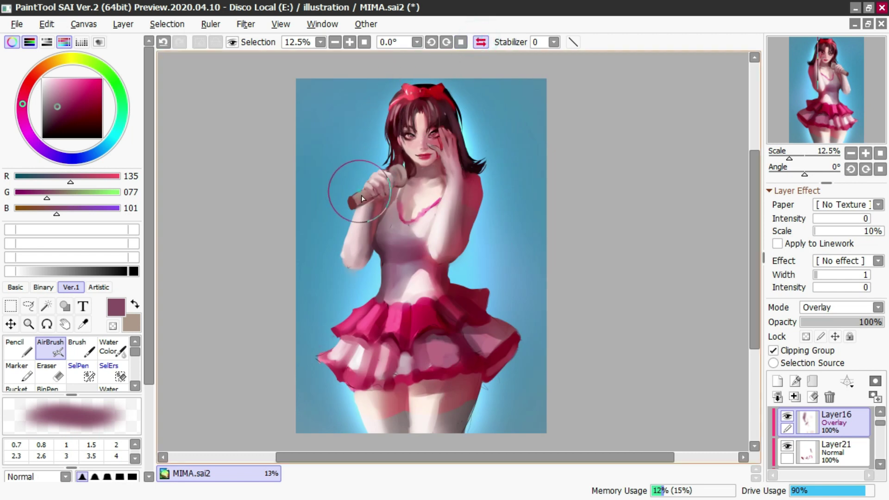
{"action": "left_click_drag", "start_coordinate": [360, 192], "coordinate": [358, 282]}
{"action": "right_click", "coordinate": [375, 229]}
{"action": "key", "text": "ctrl+z"}
{"action": "left_click_drag", "start_coordinate": [378, 212], "coordinate": [365, 283]}
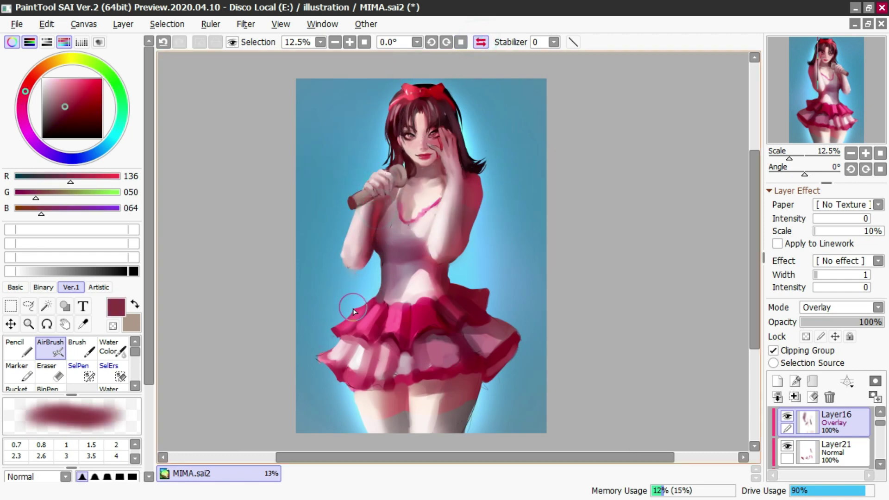
{"action": "key", "text": "ctrl+z"}
{"action": "left_click_drag", "start_coordinate": [379, 224], "coordinate": [373, 257]}
{"action": "key", "text": "ctrl+z"}
{"action": "left_click_drag", "start_coordinate": [379, 219], "coordinate": [375, 259]}
Step: Try to darken the microphone head and nearby arm on the Overlay layer with Water Color in sampled dark maroon (R76 G21 B30)
{"action": "key", "text": "c"}
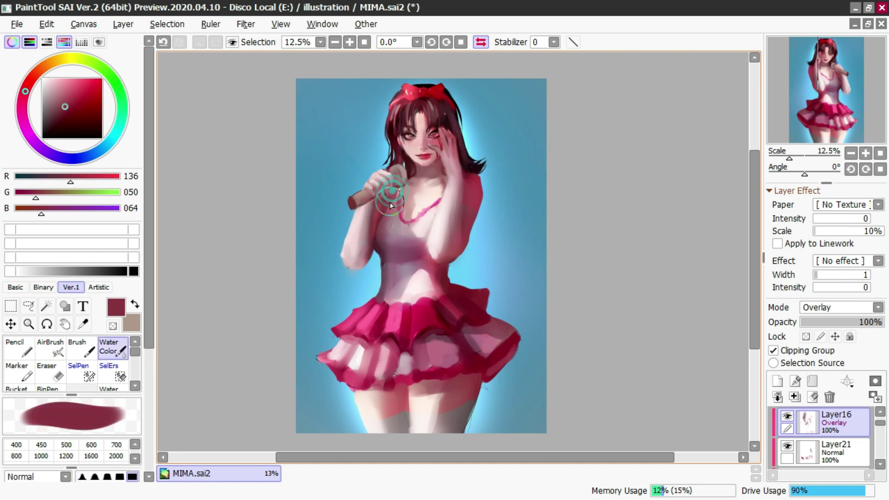
{"action": "right_click", "coordinate": [379, 213]}
{"action": "right_click", "coordinate": [379, 250]}
{"action": "mouse_move", "coordinate": [397, 196]}
{"action": "left_mouse_down"}
{"action": "mouse_move", "coordinate": [398, 177]}
{"action": "mouse_move", "coordinate": [393, 199]}
{"action": "mouse_move", "coordinate": [367, 218]}
{"action": "left_mouse_up"}
{"action": "key", "text": "ctrl+z"}
{"action": "key", "text": "ctrl+z"}
{"action": "mouse_move", "coordinate": [401, 193]}
{"action": "left_mouse_down"}
{"action": "mouse_move", "coordinate": [378, 209]}
{"action": "mouse_move", "coordinate": [406, 184]}
{"action": "mouse_move", "coordinate": [406, 163]}
{"action": "mouse_move", "coordinate": [399, 184]}
{"action": "mouse_move", "coordinate": [408, 153]}
{"action": "left_mouse_up"}
{"action": "key", "text": "ctrl+z"}
{"action": "right_click", "coordinate": [398, 152]}
{"action": "mouse_move", "coordinate": [396, 175]}
{"action": "left_mouse_down"}
{"action": "mouse_move", "coordinate": [393, 153]}
{"action": "mouse_move", "coordinate": [397, 185]}
{"action": "left_mouse_up"}
{"action": "key", "text": "ctrl+z"}
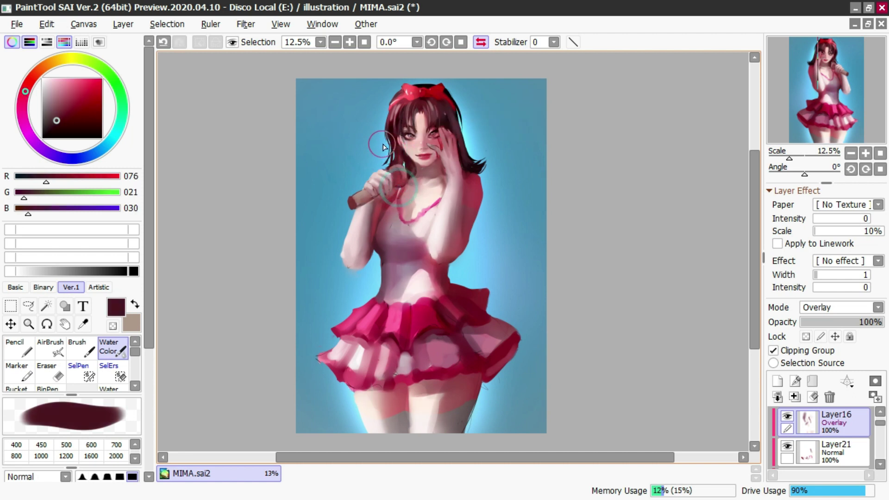
{"action": "key", "text": "ctrl+z"}
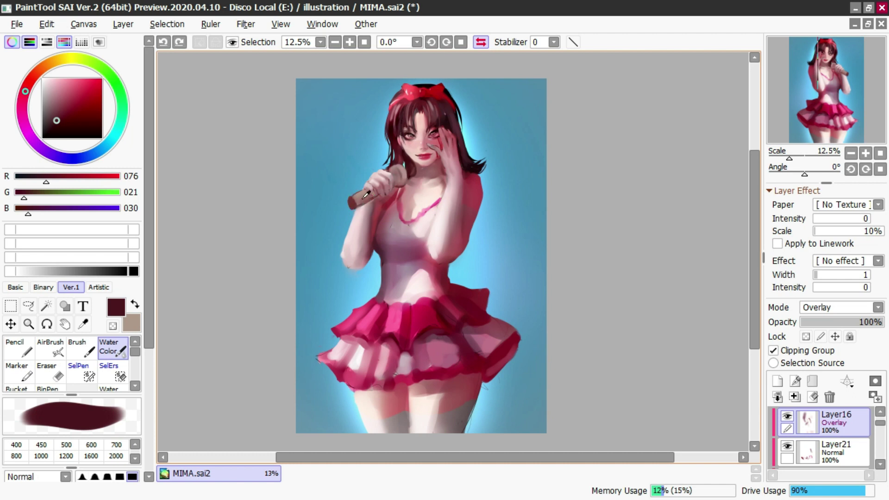
Step: Create a new clipped layer in Multiply mode and sample dark red (R122 G50 B58) from the hair
{"action": "left_click", "coordinate": [360, 208], "text": "alt"}
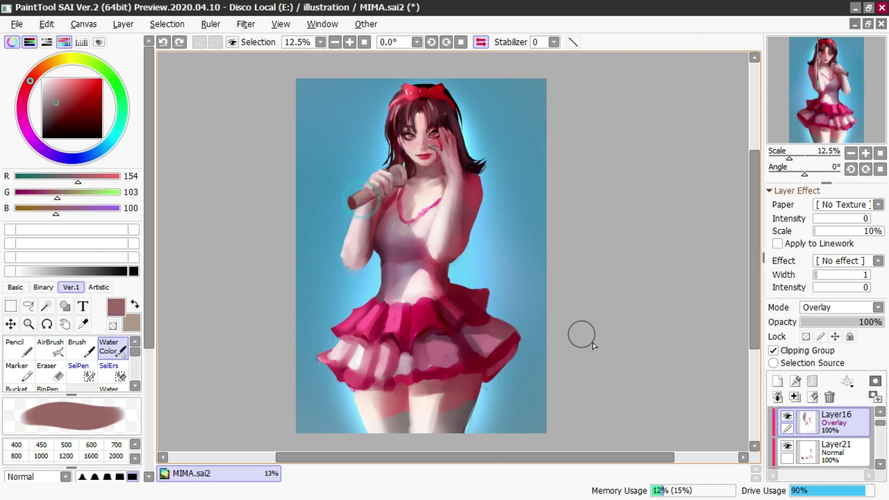
{"action": "left_click", "coordinate": [777, 381]}
{"action": "left_click", "coordinate": [808, 308]}
{"action": "left_click", "coordinate": [815, 339]}
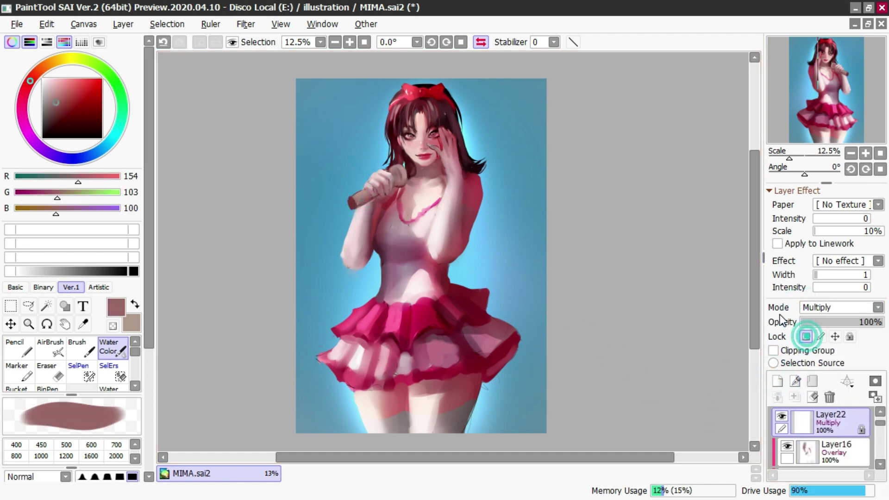
{"action": "left_click", "coordinate": [392, 100], "text": "alt"}
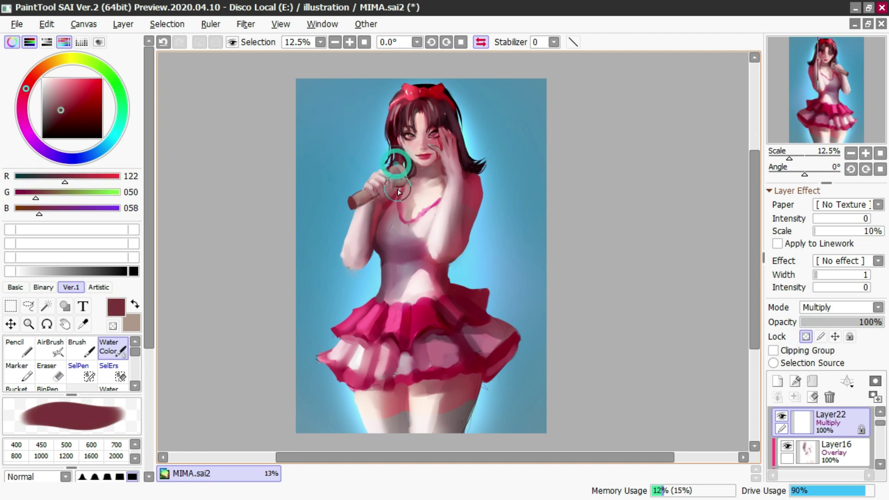
{"action": "left_click", "coordinate": [781, 353]}
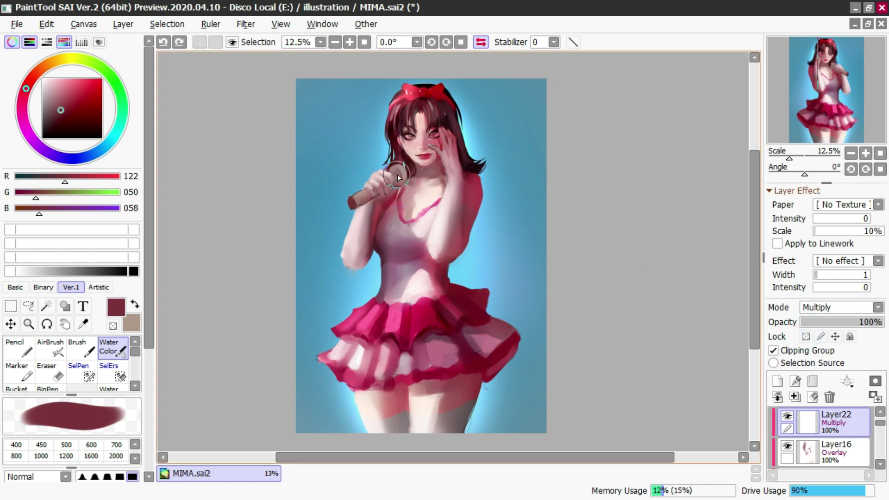
Step: Shade the microphone's head and handle on the Multiply layer with AirBrush and Water Color in dark red (R122 G50 B58)
{"action": "key", "text": "v"}
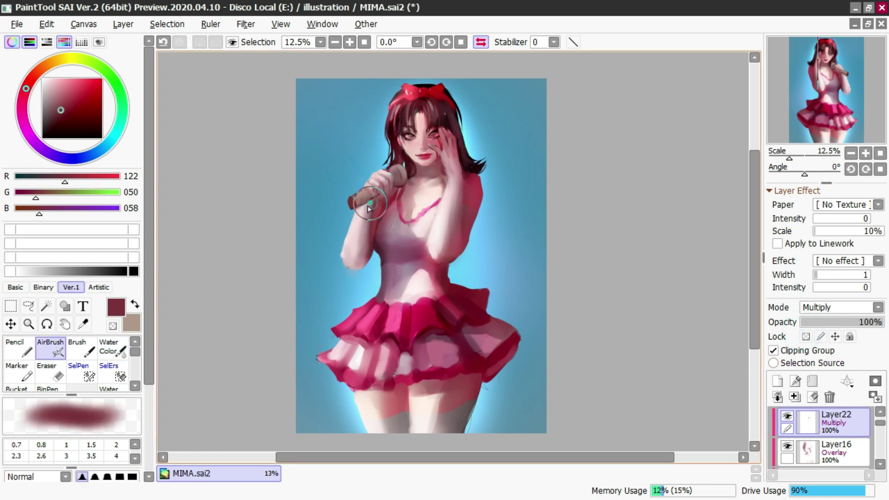
{"action": "key", "text": "c"}
{"action": "key", "text": "ctrl+z"}
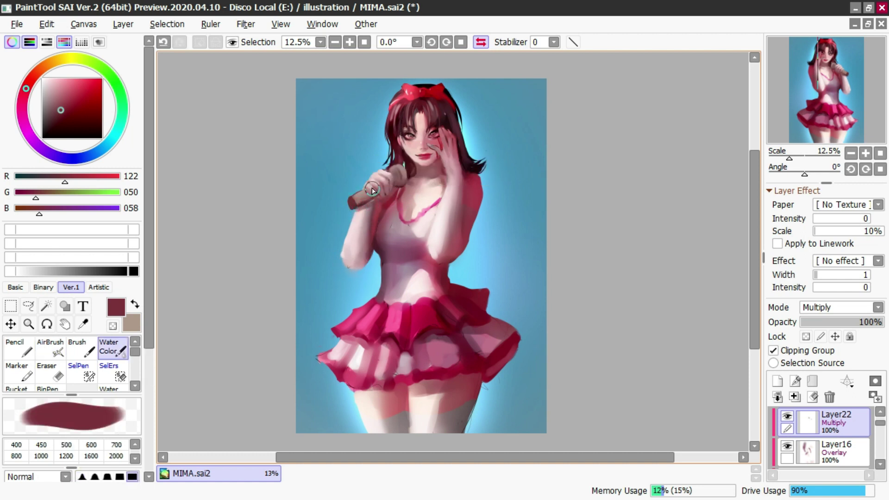
{"action": "key", "text": "v"}
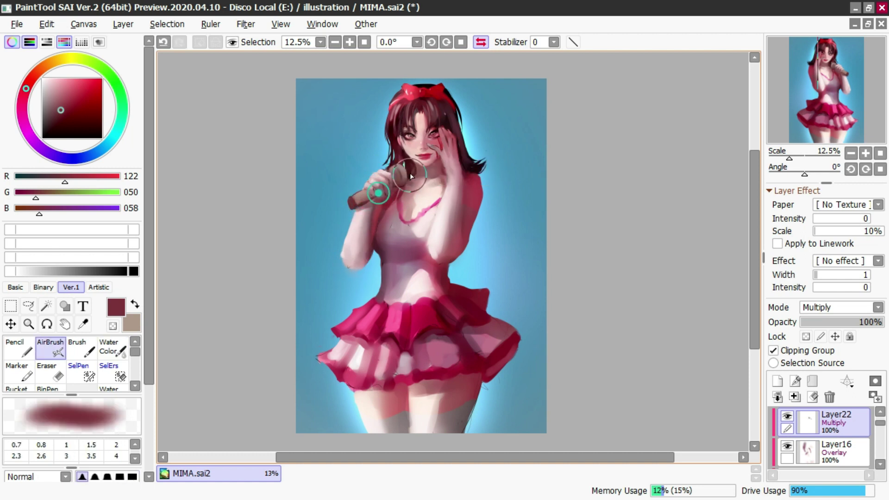
Step: Mirror the view and examine the face, arms and skirt up close and as a whole
{"action": "left_click", "coordinate": [481, 42]}
{"action": "scroll", "coordinate": [481, 134], "scroll_direction": "down", "scroll_amount": 1}
{"action": "scroll", "coordinate": [482, 130], "scroll_direction": "up", "scroll_amount": 5}
{"action": "scroll", "coordinate": [481, 132], "scroll_direction": "down", "scroll_amount": 3}
{"action": "scroll", "coordinate": [479, 132], "scroll_direction": "up", "scroll_amount": 3}
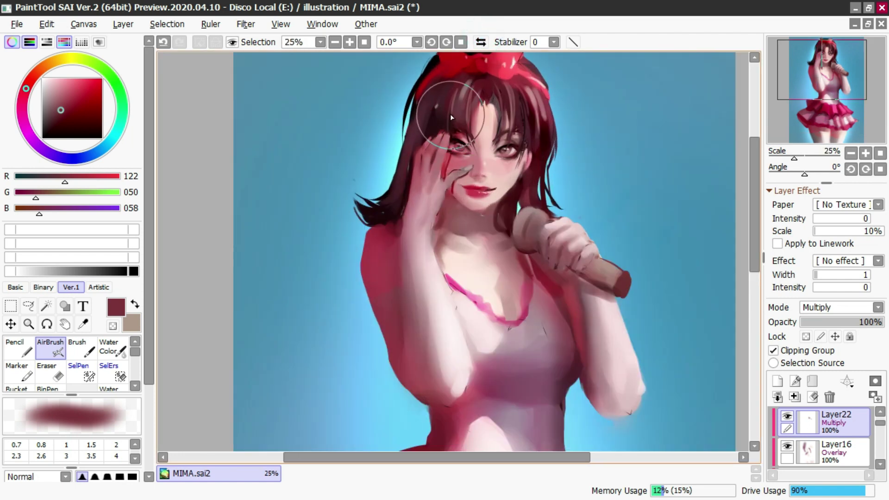
{"action": "scroll", "coordinate": [452, 116], "scroll_direction": "down", "scroll_amount": 3}
{"action": "scroll", "coordinate": [452, 267], "scroll_direction": "up", "scroll_amount": 1}
{"action": "scroll", "coordinate": [450, 263], "scroll_direction": "down", "scroll_amount": 2}
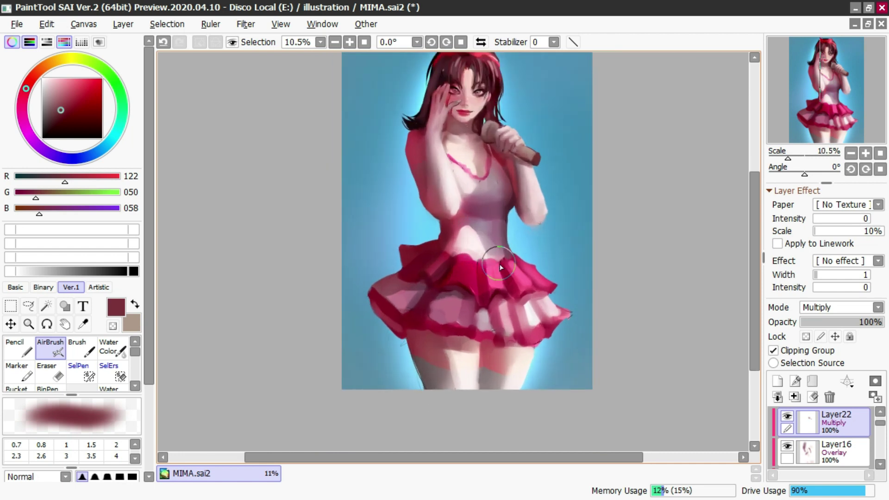
{"action": "scroll", "coordinate": [450, 263], "scroll_direction": "up", "scroll_amount": 2}
{"action": "scroll", "coordinate": [824, 435], "scroll_direction": "down", "scroll_amount": 2}
Step: Activate Layer21 and retouch the lower ruffle's centre pleat with Water Color in sampled greyish pink (R199 G176 B187)
{"action": "left_click", "coordinate": [803, 446]}
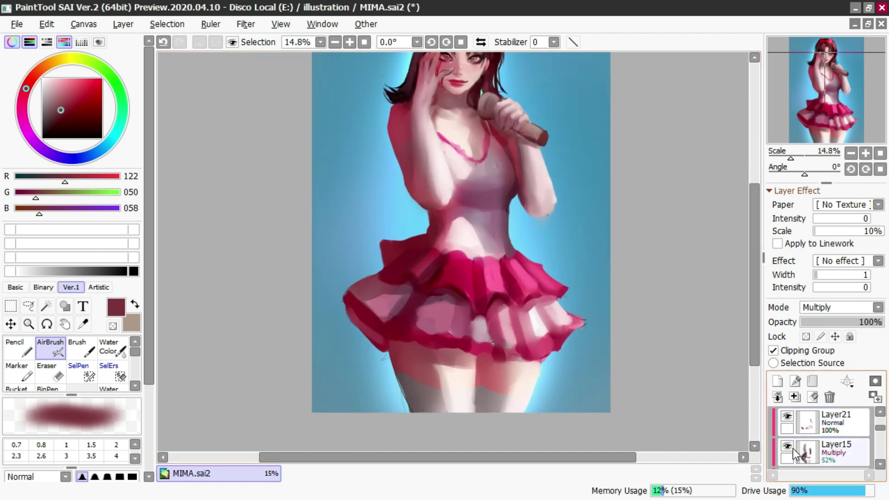
{"action": "left_click", "coordinate": [838, 423]}
{"action": "key", "text": "c"}
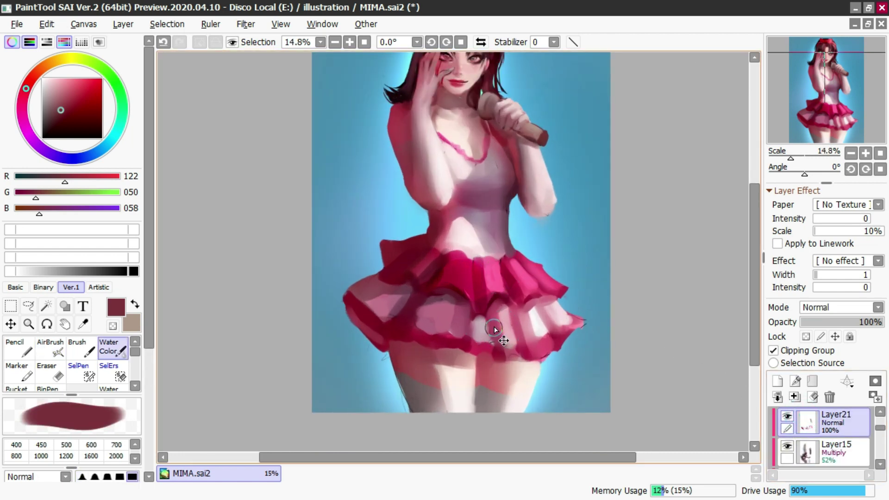
{"action": "left_click", "coordinate": [495, 329], "text": "alt"}
{"action": "left_click", "coordinate": [483, 332], "text": "alt"}
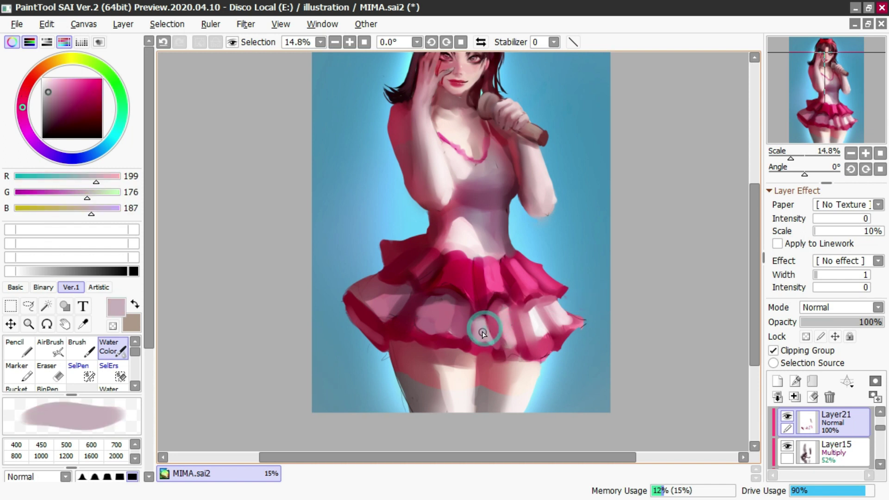
Step: Repaint the hem trim between the thighs in sampled dark crimson (R144 G18 B45), undoing unwanted strokes
{"action": "left_click", "coordinate": [477, 346], "text": "alt"}
{"action": "left_click", "coordinate": [495, 355], "text": "alt"}
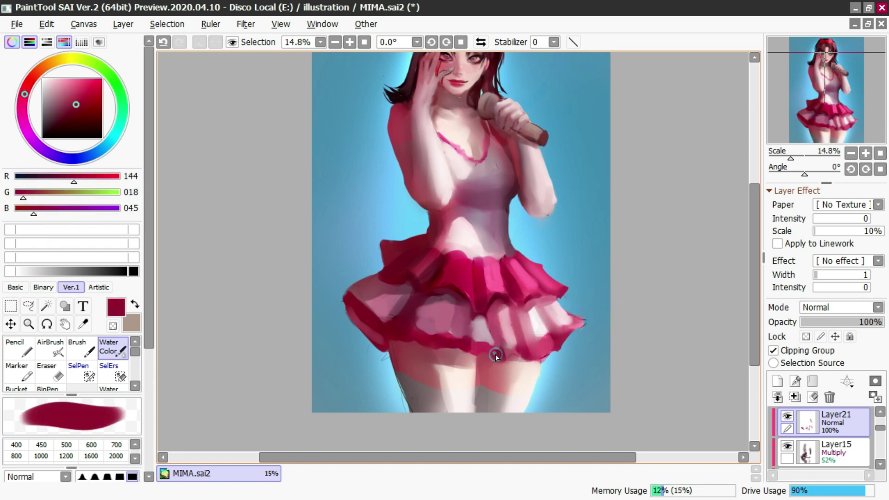
{"action": "key", "text": "ctrl+z"}
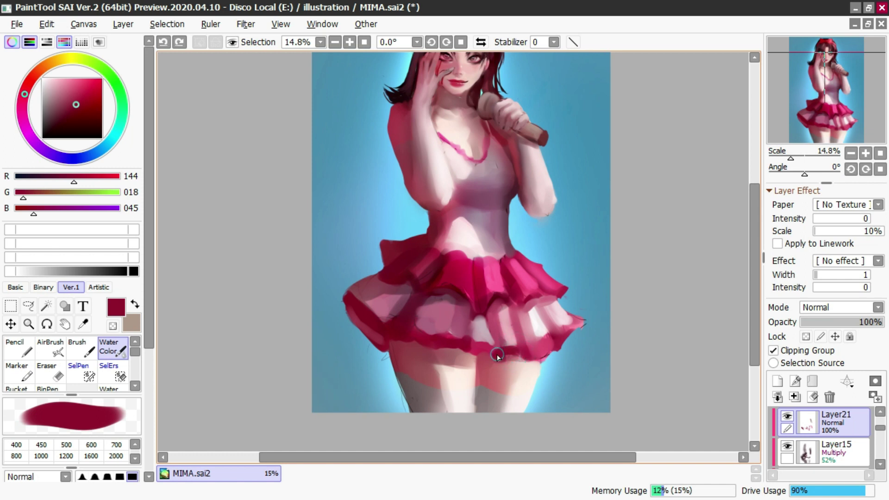
{"action": "key", "text": "ctrl+z"}
{"action": "left_click_drag", "start_coordinate": [495, 350], "coordinate": [512, 355]}
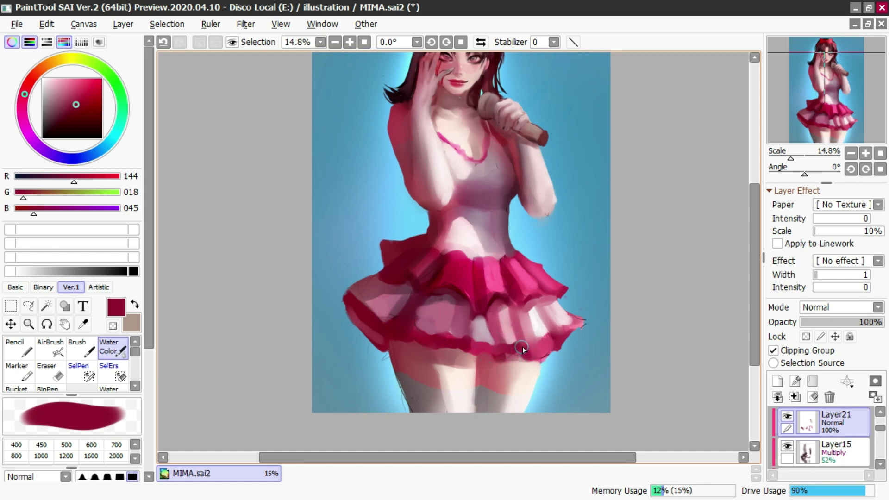
Step: Refine the hem trim on the microphone side, alternating sampled pink (R212 G69 B108) and dark crimson (R143 G18 B44)
{"action": "left_click", "coordinate": [539, 342], "text": "alt"}
{"action": "left_click_drag", "start_coordinate": [541, 341], "coordinate": [534, 339]}
{"action": "key", "text": "ctrl+z"}
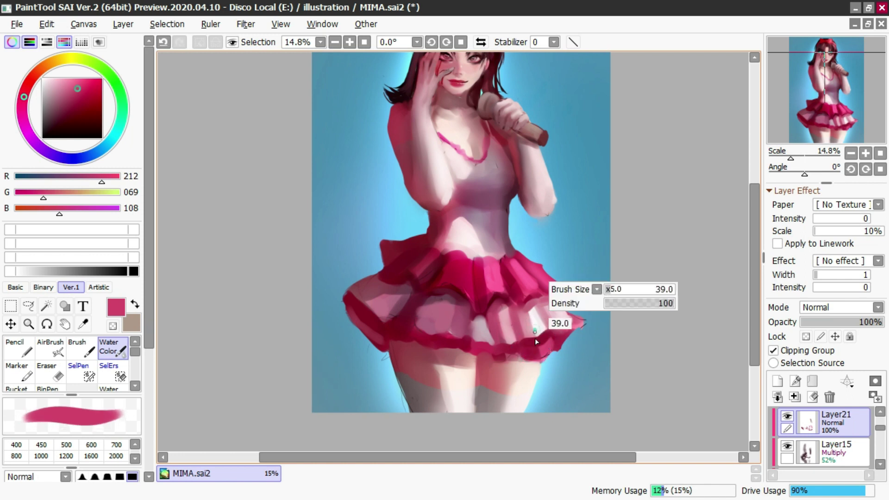
{"action": "left_click", "coordinate": [536, 343], "text": "alt"}
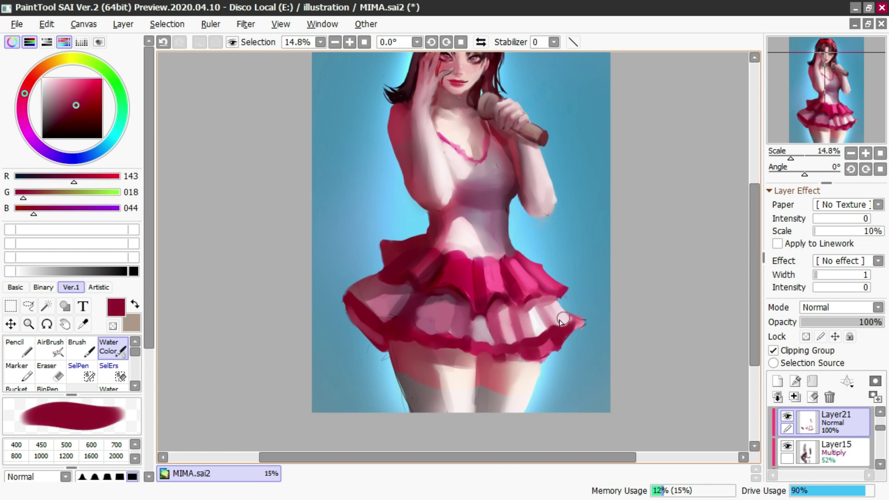
{"action": "left_click", "coordinate": [544, 342], "text": "alt"}
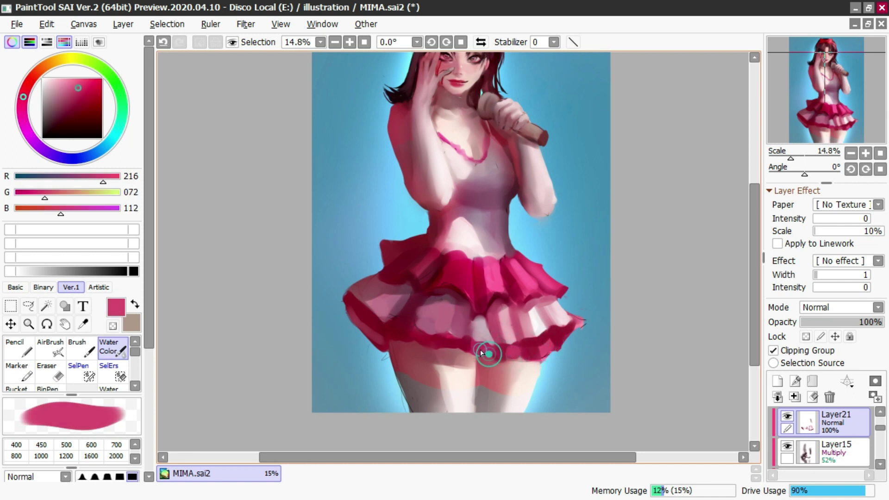
Step: Touch up the hem trim below the front pleat in sampled crimsons (R145 G7 B44 and R152 G14 B45)
{"action": "left_click", "coordinate": [455, 345], "text": "alt"}
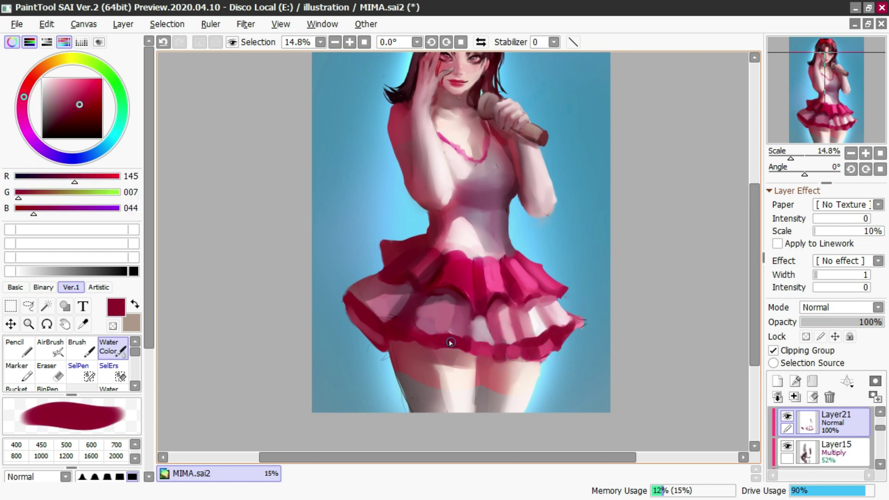
{"action": "left_click", "coordinate": [425, 338], "text": "alt"}
{"action": "mouse_move", "coordinate": [426, 338]}
{"action": "left_mouse_down"}
{"action": "mouse_move", "coordinate": [457, 335]}
{"action": "mouse_move", "coordinate": [471, 355]}
{"action": "left_mouse_up"}
{"action": "key", "text": "ctrl+z"}
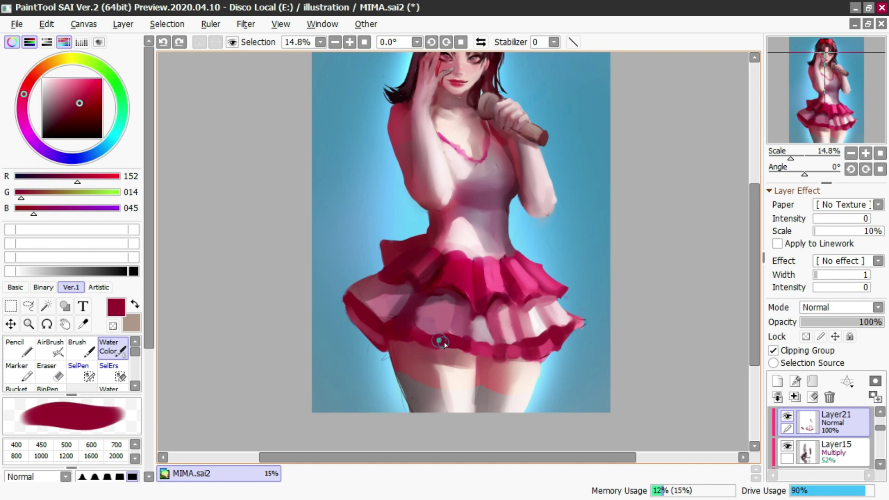
Step: Try to lighten the lower ruffle's pleats with sampled near-white (R253 G249 B250)
{"action": "left_click", "coordinate": [533, 324], "text": "alt"}
{"action": "left_click_drag", "start_coordinate": [459, 305], "coordinate": [447, 335]}
{"action": "key", "text": "ctrl+z"}
{"action": "left_click_drag", "start_coordinate": [407, 311], "coordinate": [384, 320]}
{"action": "key", "text": "ctrl+z"}
Step: Darken the lower ruffle's outer edge on the raised-arm side in sampled dark red (R124 G12 B31)
{"action": "left_click", "coordinate": [361, 296], "text": "alt"}
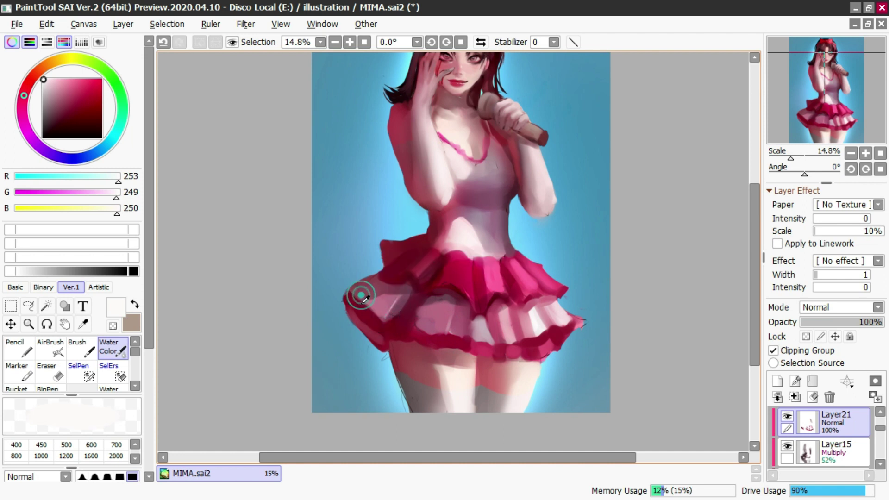
{"action": "left_click", "coordinate": [362, 296], "text": "alt"}
{"action": "key", "text": "ctrl+z"}
{"action": "key", "text": "ctrl+y"}
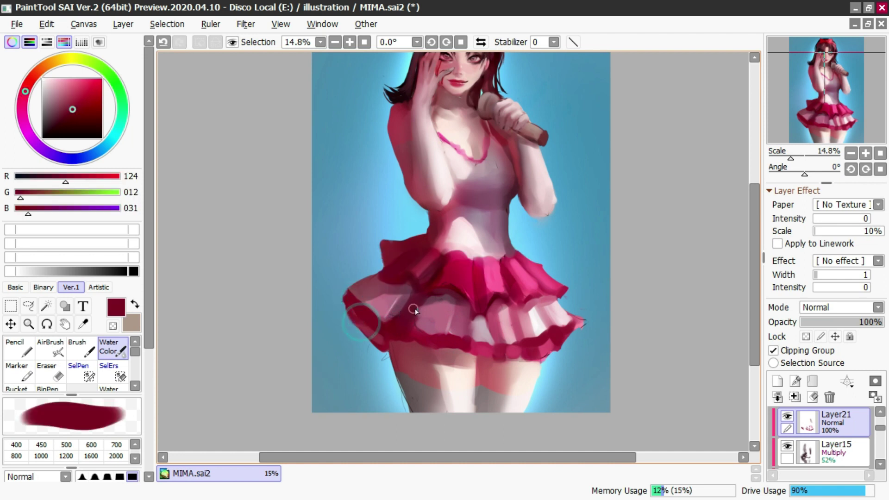
Step: Paint a bright pink highlight (R255 G84 B143) down the centre fold of the upper ruffle
{"action": "left_click", "coordinate": [419, 255], "text": "alt"}
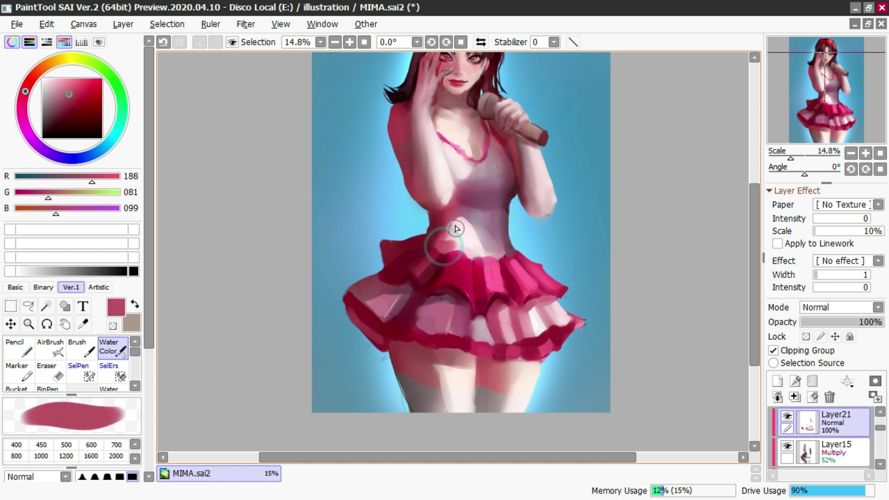
{"action": "left_click", "coordinate": [448, 239], "text": "alt"}
{"action": "mouse_move", "coordinate": [478, 270]}
{"action": "left_mouse_down"}
{"action": "mouse_move", "coordinate": [486, 287]}
{"action": "mouse_move", "coordinate": [497, 272]}
{"action": "mouse_move", "coordinate": [464, 272]}
{"action": "mouse_move", "coordinate": [460, 263]}
{"action": "mouse_move", "coordinate": [466, 289]}
{"action": "left_mouse_up"}
{"action": "left_click", "coordinate": [492, 278], "text": "alt"}
{"action": "key", "text": "ctrl+z"}
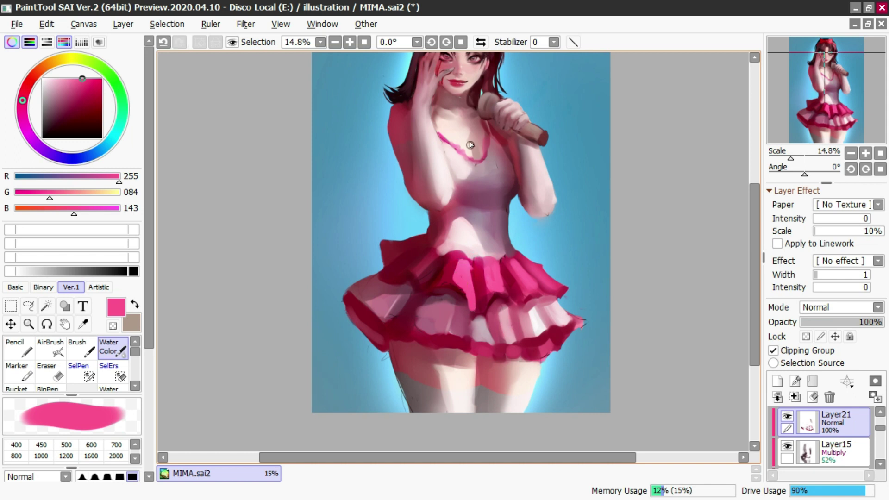
Step: Mirror the view and shape the upper ruffle's pleats in crimson (R159 G2 B46) and bright pink (R255 G92 B153)
{"action": "left_click", "coordinate": [481, 42]}
{"action": "left_click", "coordinate": [462, 268], "text": "alt"}
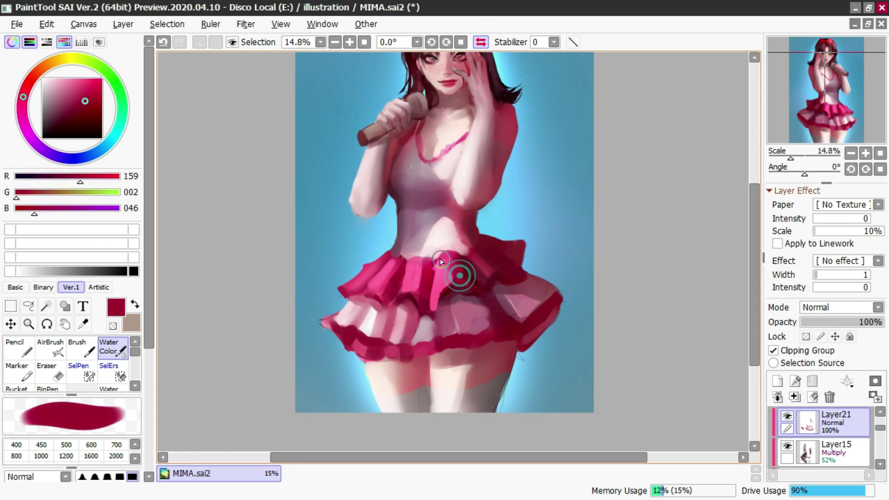
{"action": "left_click", "coordinate": [445, 281], "text": "alt"}
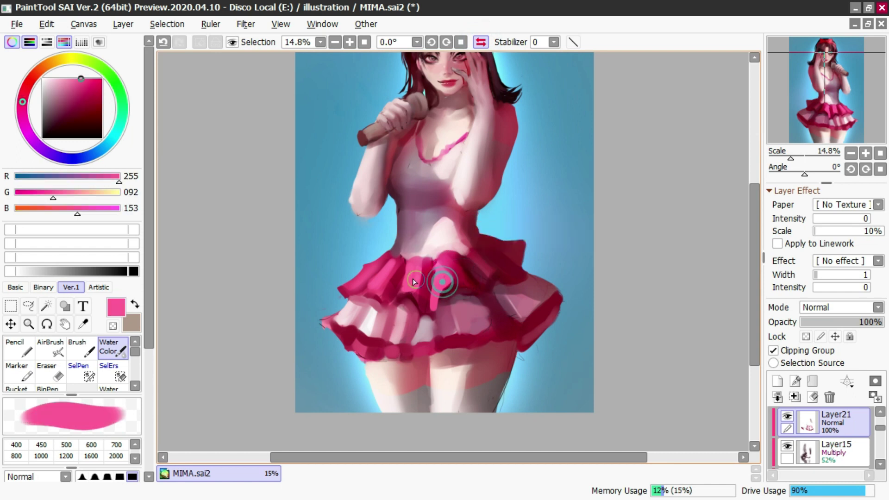
{"action": "key", "text": "ctrl+z"}
{"action": "mouse_move", "coordinate": [405, 254]}
{"action": "left_mouse_down"}
{"action": "mouse_move", "coordinate": [401, 281]}
{"action": "mouse_move", "coordinate": [381, 274]}
{"action": "left_mouse_up"}
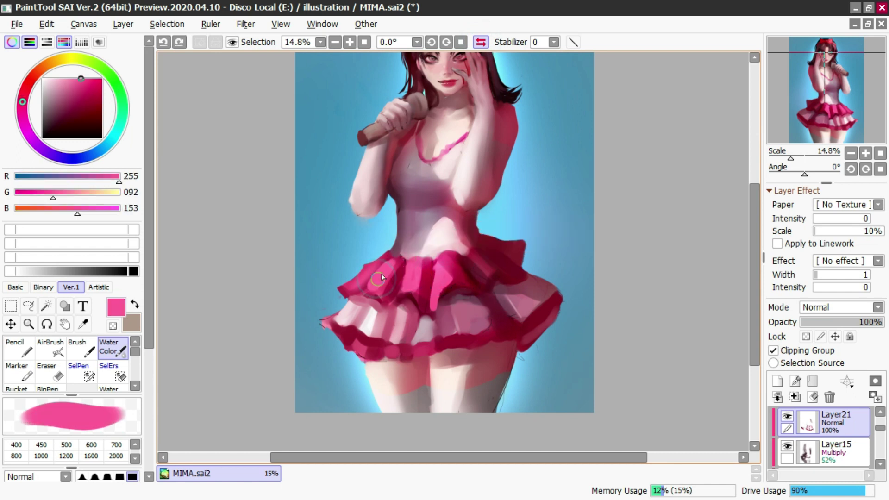
{"action": "left_click", "coordinate": [436, 276], "text": "alt"}
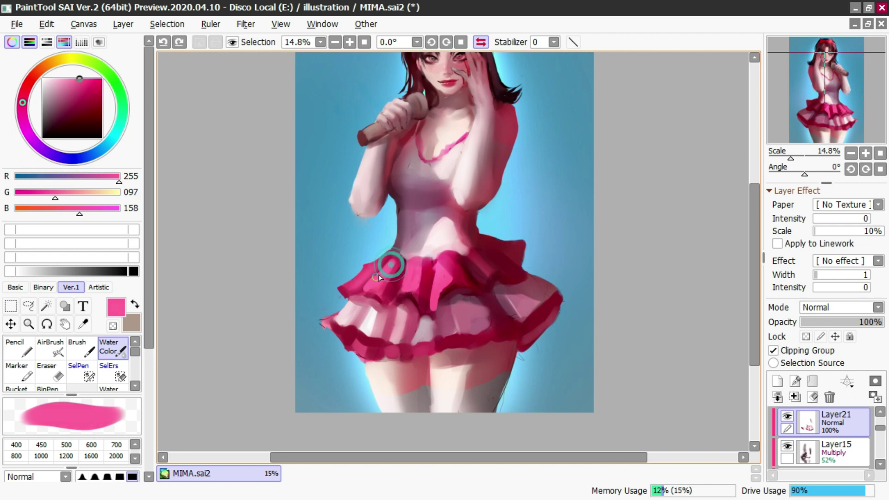
Step: Deepen the upper ruffle's outer pleats on the microphone side in sampled crimsons (R169 G19 B61 and R172 G21 B62)
{"action": "left_click", "coordinate": [396, 273], "text": "alt"}
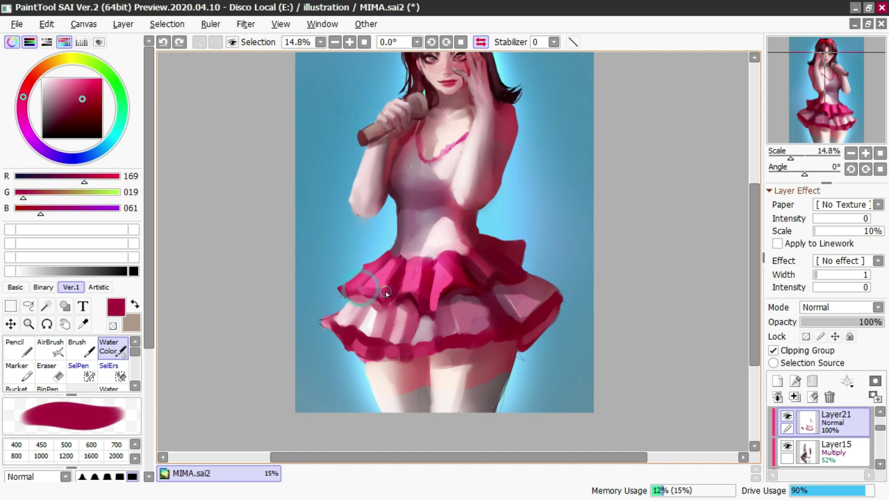
{"action": "left_click", "coordinate": [377, 291], "text": "alt"}
{"action": "left_click_drag", "start_coordinate": [374, 291], "coordinate": [393, 293]}
{"action": "key", "text": "ctrl+z"}
{"action": "left_click", "coordinate": [375, 289], "text": "alt"}
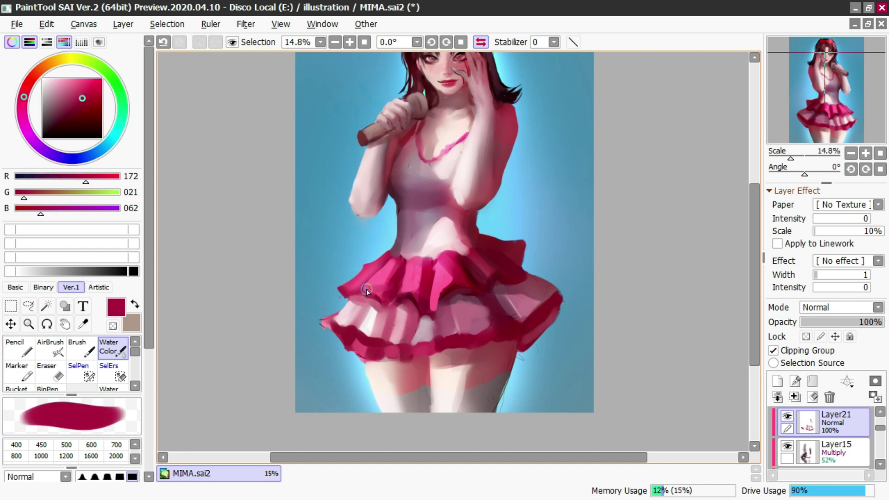
{"action": "left_click", "coordinate": [372, 291], "text": "alt"}
Step: Blend the upper ruffle's folds along the waistline with sampled pinks and deep red (R207 G1 B63)
{"action": "left_click", "coordinate": [385, 277], "text": "alt"}
{"action": "mouse_move", "coordinate": [398, 263]}
{"action": "left_mouse_down"}
{"action": "mouse_move", "coordinate": [381, 286]}
{"action": "mouse_move", "coordinate": [423, 263]}
{"action": "left_mouse_up"}
{"action": "left_click", "coordinate": [395, 281], "text": "alt"}
{"action": "left_click", "coordinate": [424, 291], "text": "alt"}
{"action": "left_click", "coordinate": [424, 264], "text": "alt"}
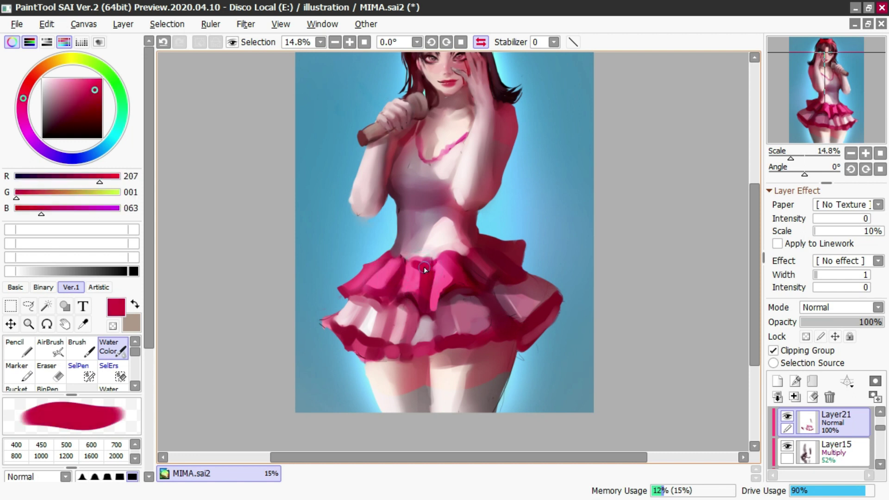
Step: Refine the centre fold's highlight in pink (R255 G103 B166) and crimson (R160 G2 B46), and restore the unmirrored view
{"action": "left_click", "coordinate": [442, 275], "text": "alt"}
{"action": "left_click_drag", "start_coordinate": [435, 299], "coordinate": [440, 267]}
{"action": "key", "text": "ctrl+z"}
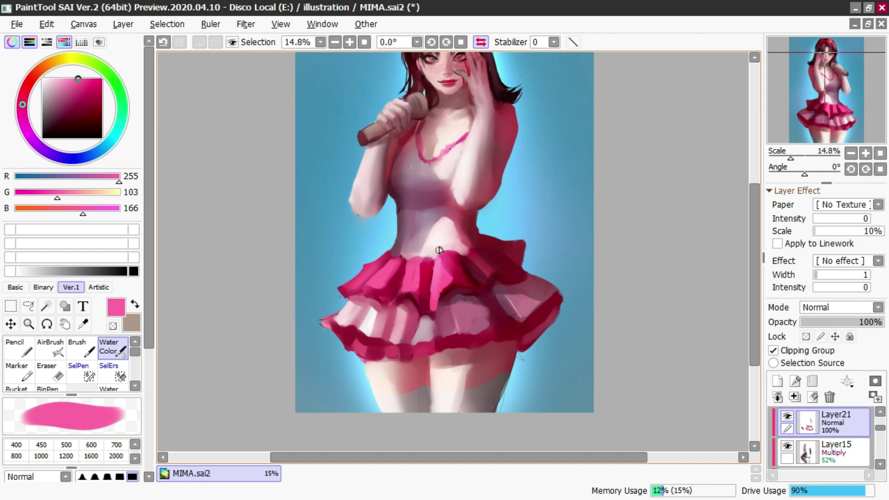
{"action": "left_click", "coordinate": [461, 273], "text": "alt"}
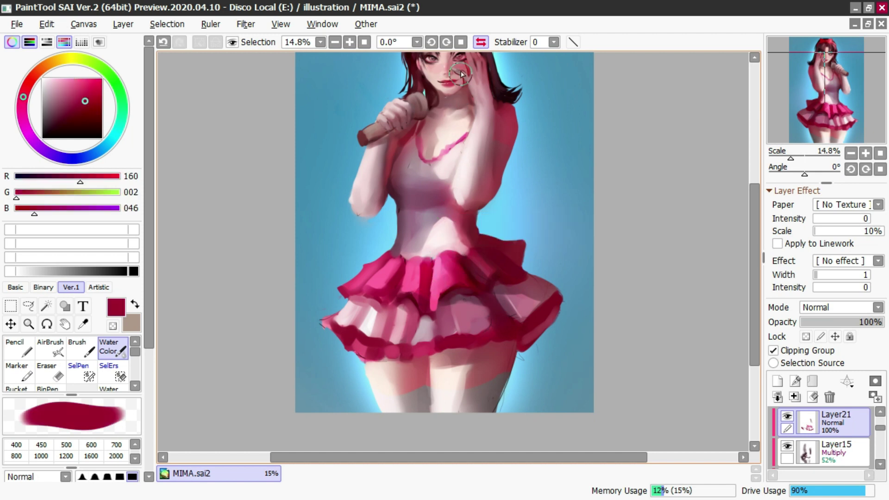
{"action": "key", "text": "h"}
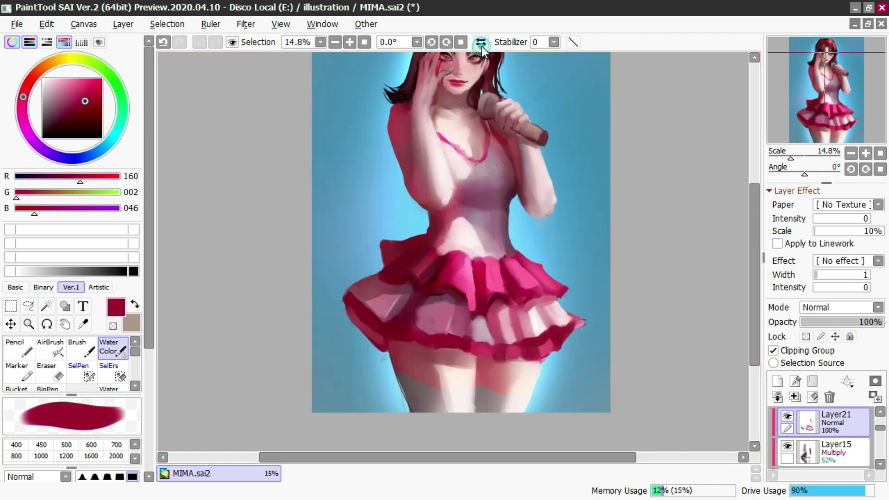
Step: Paint a deep shadow in the gap beside the upper ruffle's centre fold in sampled dark maroon (R96 G0 B16)
{"action": "left_click", "coordinate": [479, 299], "text": "alt"}
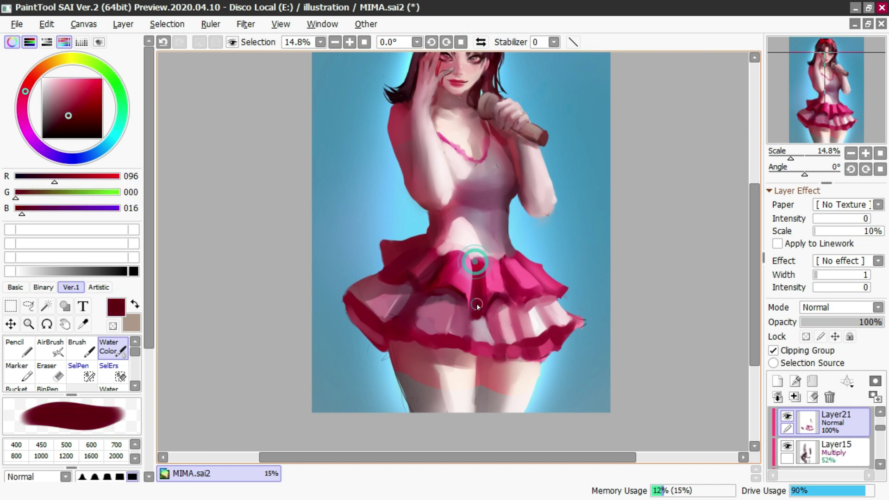
{"action": "left_click", "coordinate": [477, 277], "text": "alt"}
{"action": "mouse_move", "coordinate": [505, 284]}
{"action": "left_mouse_down"}
{"action": "mouse_move", "coordinate": [528, 298]}
{"action": "mouse_move", "coordinate": [519, 276]}
{"action": "left_mouse_up"}
{"action": "left_click", "coordinate": [496, 274], "text": "alt"}
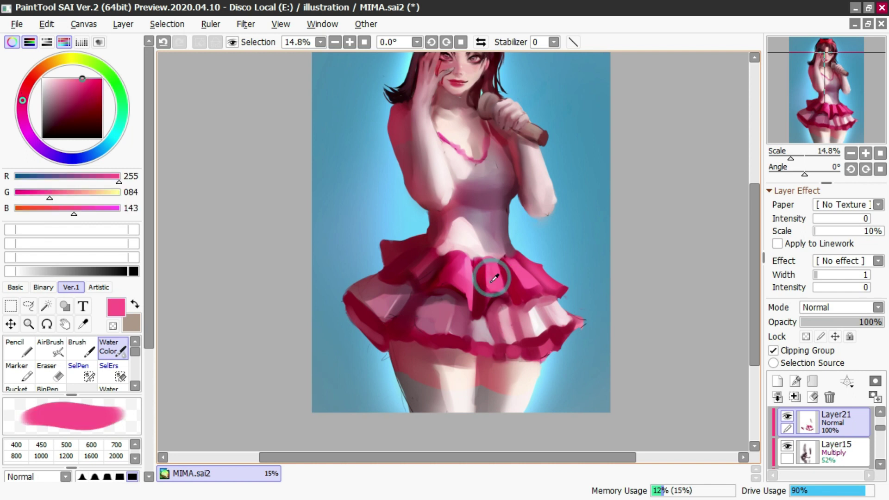
{"action": "key", "text": "ctrl+z"}
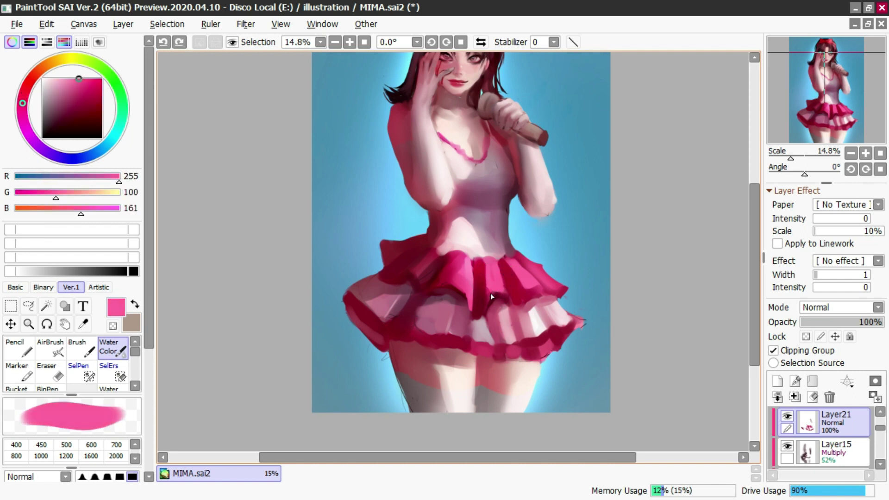
Step: Brighten the upper ruffle's pleats on the microphone side in sampled pinks (R255 G100 B161 and R247 G88 B147)
{"action": "left_click_drag", "start_coordinate": [496, 268], "coordinate": [511, 296]}
{"action": "left_click", "coordinate": [501, 266], "text": "alt"}
{"action": "mouse_move", "coordinate": [509, 262]}
{"action": "left_mouse_down"}
{"action": "mouse_move", "coordinate": [544, 290]}
{"action": "mouse_move", "coordinate": [527, 268]}
{"action": "left_mouse_up"}
{"action": "key", "text": "ctrl+z"}
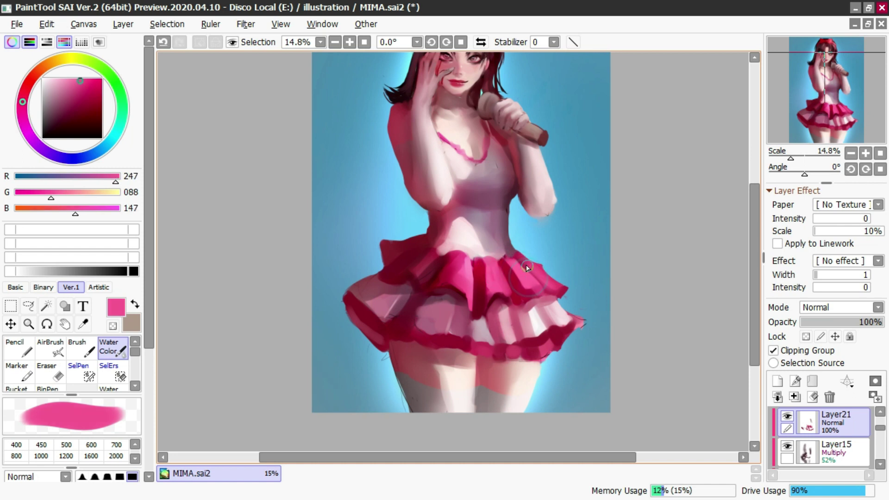
Step: Try out shadow strokes on the lower ruffle beneath the microphone-side pleats in sampled skirt colours, undoing unwanted ones
{"action": "left_click", "coordinate": [500, 295], "text": "alt"}
{"action": "left_click", "coordinate": [491, 318], "text": "alt"}
{"action": "mouse_move", "coordinate": [499, 297]}
{"action": "left_mouse_down"}
{"action": "mouse_move", "coordinate": [492, 305]}
{"action": "mouse_move", "coordinate": [503, 309]}
{"action": "mouse_move", "coordinate": [485, 317]}
{"action": "mouse_move", "coordinate": [449, 295]}
{"action": "mouse_move", "coordinate": [487, 311]}
{"action": "mouse_move", "coordinate": [494, 301]}
{"action": "mouse_move", "coordinate": [491, 322]}
{"action": "left_mouse_up"}
{"action": "key", "text": "ctrl+z"}
{"action": "key", "text": "ctrl+z"}
{"action": "left_click", "coordinate": [523, 301], "text": "alt"}
{"action": "key", "text": "ctrl+z"}
{"action": "left_click", "coordinate": [501, 302], "text": "alt"}
{"action": "key", "text": "ctrl+z"}
{"action": "key", "text": "ctrl+z"}
Step: Shade the lower ruffle's front pleat under the upper ruffle's edge in sampled dark mauve (R107 G42 B62)
{"action": "left_click", "coordinate": [435, 295], "text": "alt"}
{"action": "key", "text": "ctrl+z"}
{"action": "left_click", "coordinate": [453, 297], "text": "alt"}
{"action": "key", "text": "ctrl+z"}
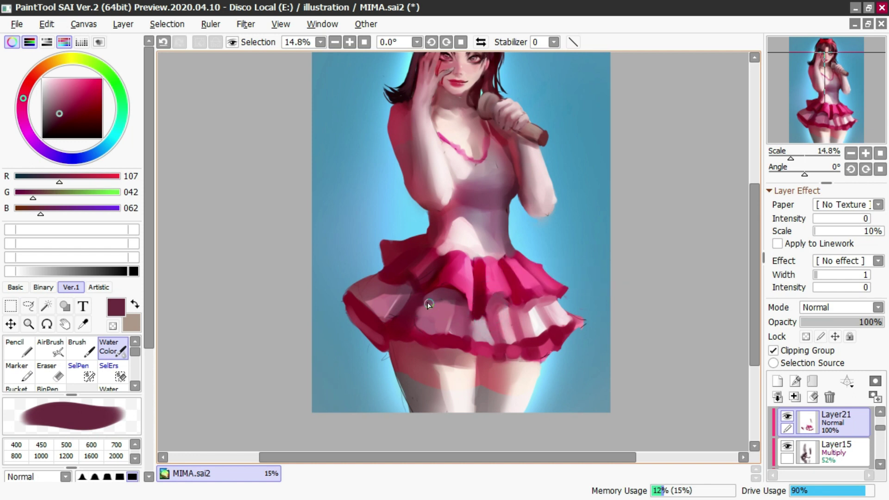
Step: Retouch the shadowed pleats of the upper ruffle on the raised-arm side in sampled muted crimson (R157 G50 B75)
{"action": "left_click", "coordinate": [430, 266], "text": "alt"}
{"action": "mouse_move", "coordinate": [426, 267]}
{"action": "left_mouse_down"}
{"action": "mouse_move", "coordinate": [405, 302]}
{"action": "mouse_move", "coordinate": [413, 270]}
{"action": "mouse_move", "coordinate": [414, 303]}
{"action": "mouse_move", "coordinate": [418, 281]}
{"action": "mouse_move", "coordinate": [392, 267]}
{"action": "left_mouse_up"}
{"action": "key", "text": "ctrl+z"}
{"action": "left_click", "coordinate": [422, 267], "text": "alt"}
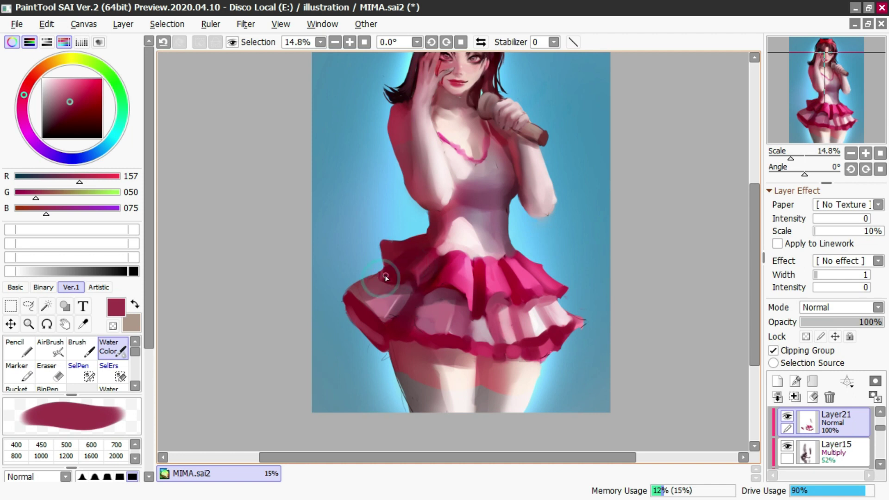
Step: Define the microphone-side pleats of the upper ruffle in crimson (R171 G11 B48), pink (R255 G98 B159) and dark crimson (R161 G8 B44)
{"action": "left_click", "coordinate": [481, 302], "text": "alt"}
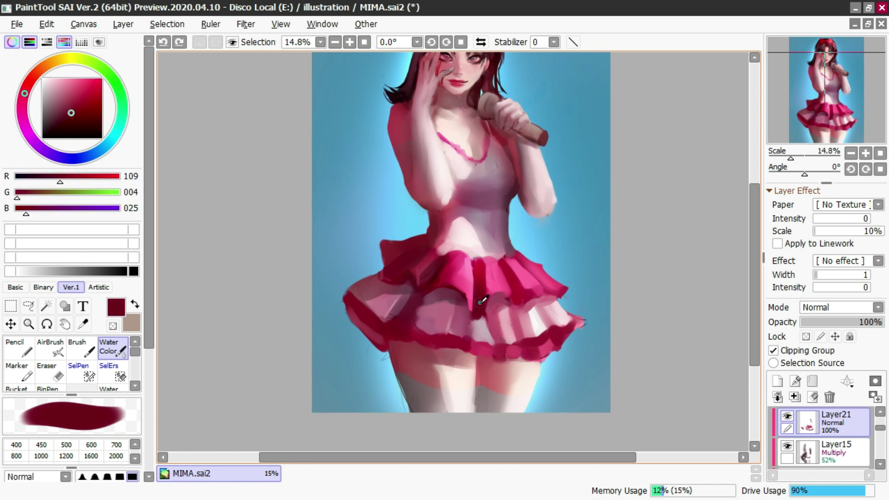
{"action": "left_click", "coordinate": [521, 297], "text": "alt"}
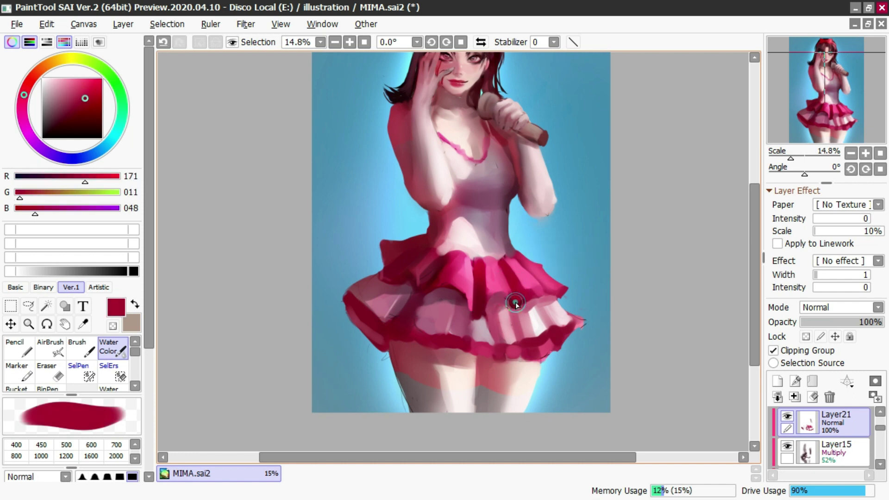
{"action": "left_click", "coordinate": [532, 287], "text": "alt"}
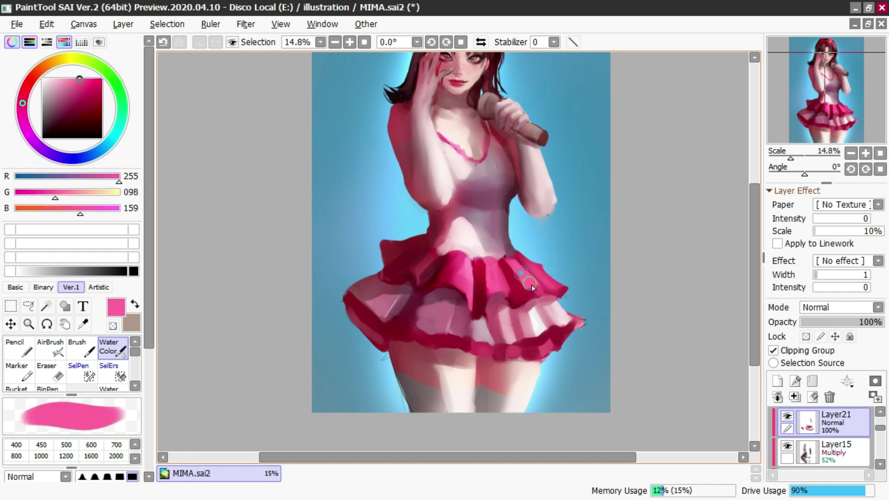
{"action": "left_click", "coordinate": [519, 296], "text": "alt"}
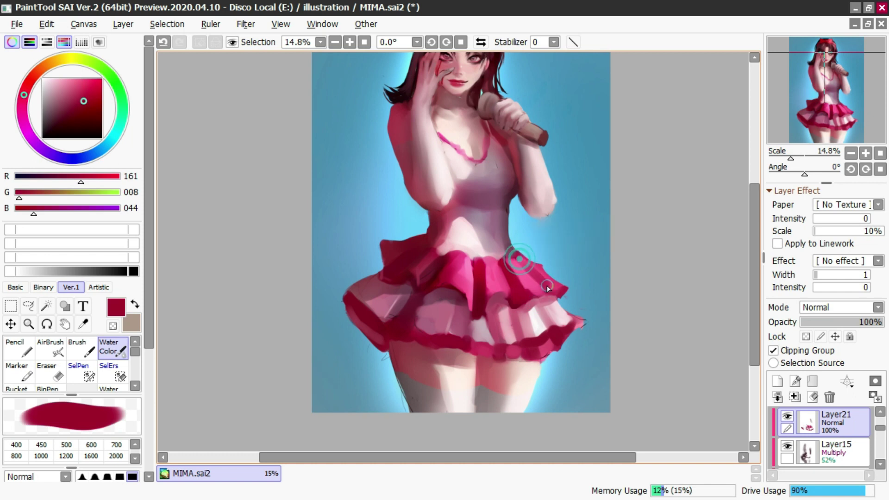
Step: Retouch the raised-arm-side pleats in sampled dusty mauve (R184 G103 B130) and mirror the canvas view
{"action": "left_click", "coordinate": [458, 309], "text": "alt"}
{"action": "left_click", "coordinate": [431, 302], "text": "alt"}
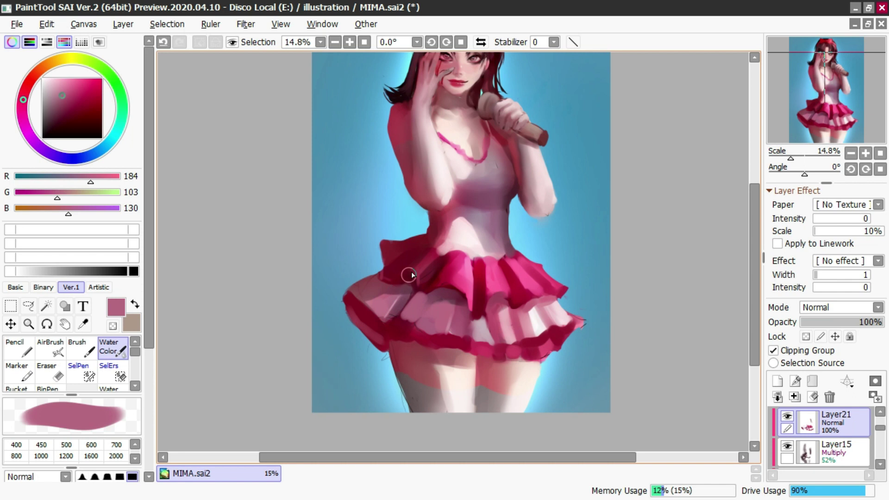
{"action": "scroll", "coordinate": [455, 220], "scroll_direction": "down", "scroll_amount": 1}
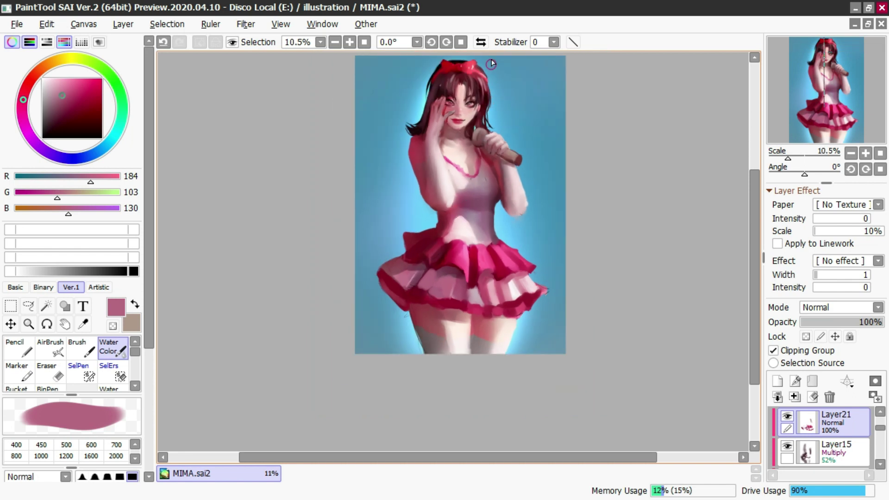
{"action": "left_click", "coordinate": [481, 42]}
{"action": "scroll", "coordinate": [482, 204], "scroll_direction": "up", "scroll_amount": 1}
Step: Refine the skirt's front and raised-arm-side pleat shadows in dark maroon (R90 G16 B34) and crimson (R158 G38 B64), undoing unwanted strokes
{"action": "left_click", "coordinate": [482, 304], "text": "alt"}
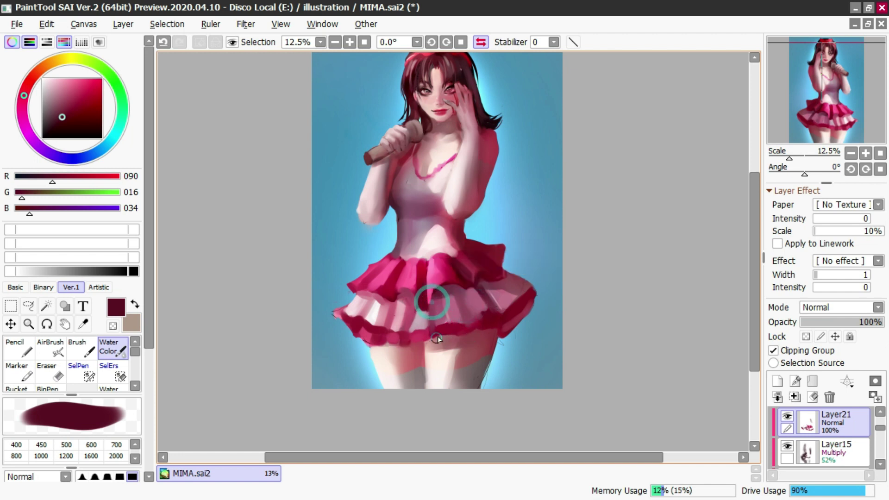
{"action": "key", "text": "ctrl+z"}
{"action": "mouse_move", "coordinate": [494, 283]}
{"action": "left_mouse_down"}
{"action": "mouse_move", "coordinate": [528, 299]}
{"action": "mouse_move", "coordinate": [509, 279]}
{"action": "left_mouse_up"}
{"action": "key", "text": "ctrl+z"}
{"action": "left_click", "coordinate": [470, 261], "text": "alt"}
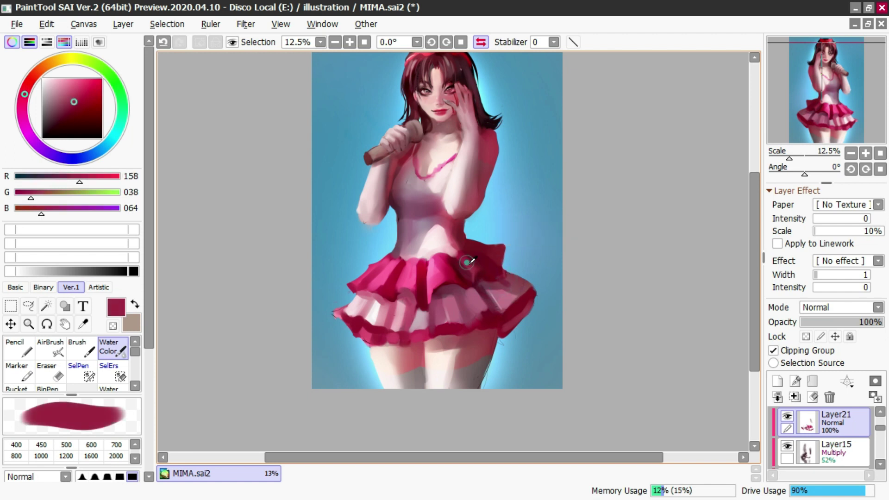
{"action": "key", "text": "ctrl+z"}
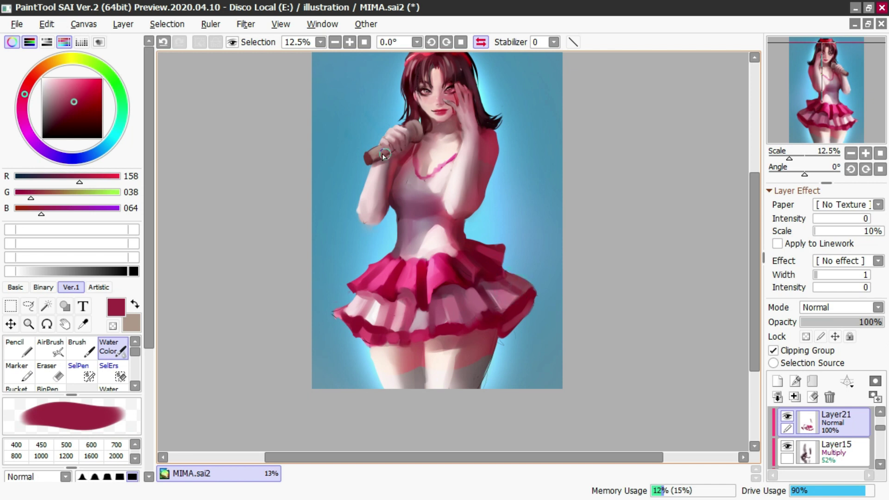
Step: Soften the red shading on the raised-arm-side thigh, erasing on Overlay Layer16 and undoing unwanted strokes
{"action": "left_click", "coordinate": [431, 367], "text": "alt"}
{"action": "left_click", "coordinate": [463, 368], "text": "alt"}
{"action": "left_click_drag", "start_coordinate": [467, 369], "coordinate": [429, 364]}
{"action": "key", "text": "ctrl+z"}
{"action": "left_click", "coordinate": [450, 360], "text": "ctrl+shift"}
{"action": "key", "text": "e"}
{"action": "key", "text": "ctrl+z"}
{"action": "key", "text": "ctrl+z"}
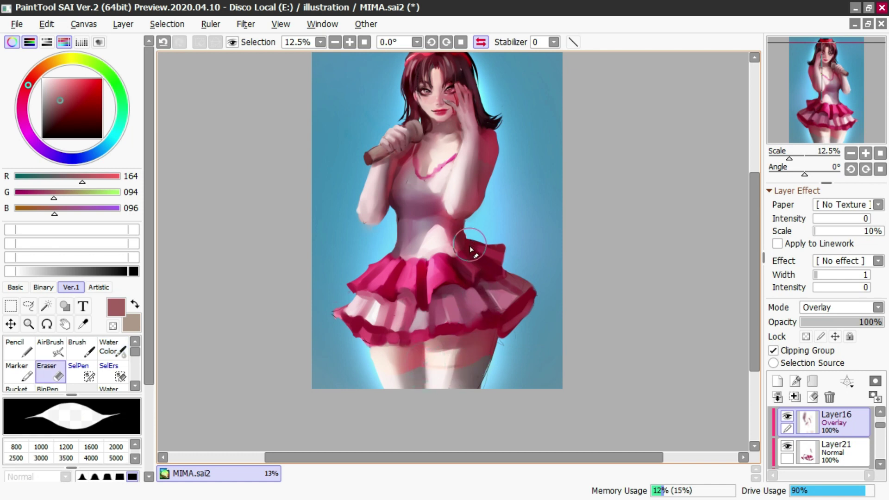
Step: Start a thin stocking band across the raised-arm-side thigh on Layer21 in sampled crimson (R198 G46 B87)
{"action": "key", "text": "c"}
{"action": "left_click", "coordinate": [431, 273], "text": "alt"}
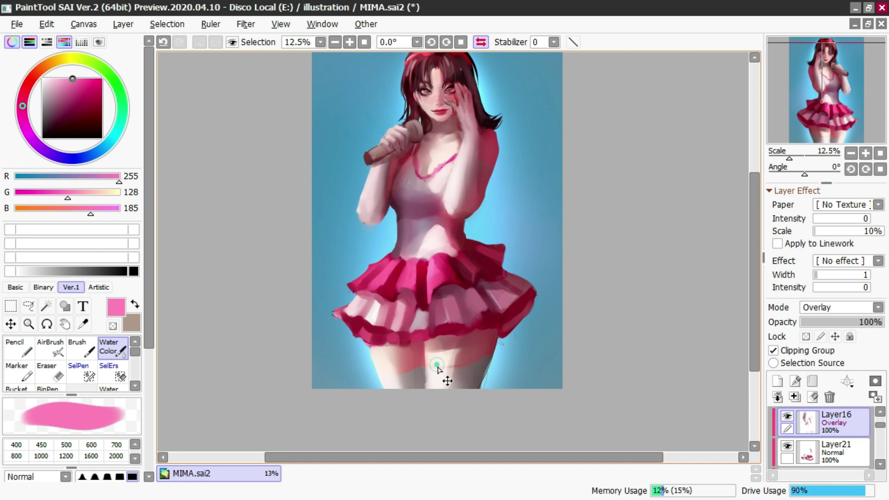
{"action": "left_click", "coordinate": [814, 460]}
{"action": "left_click_drag", "start_coordinate": [477, 391], "coordinate": [480, 352]}
{"action": "key", "text": "ctrl+z"}
{"action": "left_click", "coordinate": [427, 333], "text": "alt"}
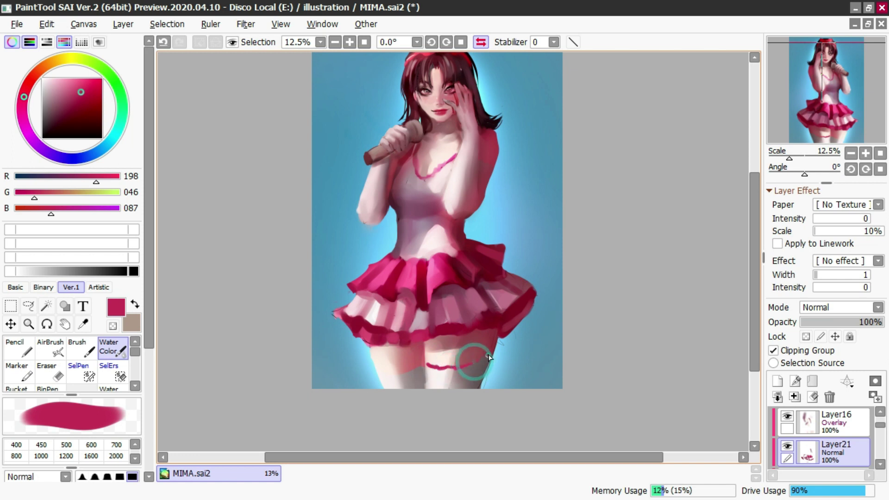
{"action": "key", "text": "ctrl+z"}
Step: Extend the stocking band in muted rose (R191 G113 B137) and paint a matching band across the other thigh
{"action": "left_click", "coordinate": [509, 297], "text": "alt"}
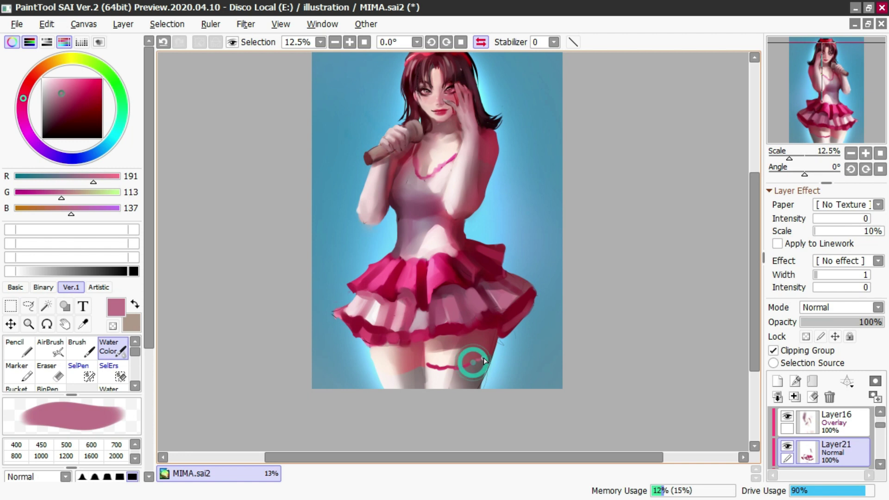
{"action": "left_click_drag", "start_coordinate": [457, 367], "coordinate": [474, 360]}
{"action": "left_click", "coordinate": [482, 354]}
{"action": "left_click_drag", "start_coordinate": [378, 373], "coordinate": [415, 369]}
{"action": "left_click", "coordinate": [444, 319], "text": "alt"}
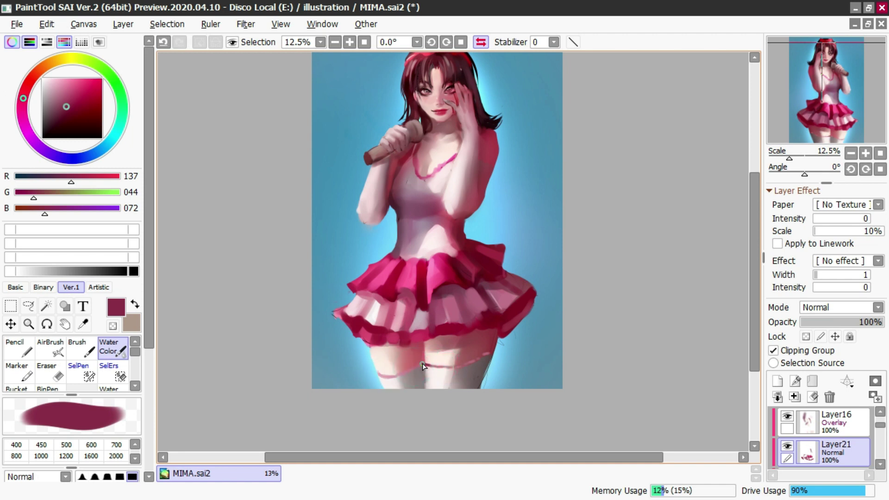
Step: Clean up the inner thigh edges around the stocking bands in sampled off-white (R251 G243 B242) and neighbouring skin tones
{"action": "left_click", "coordinate": [412, 385], "text": "alt"}
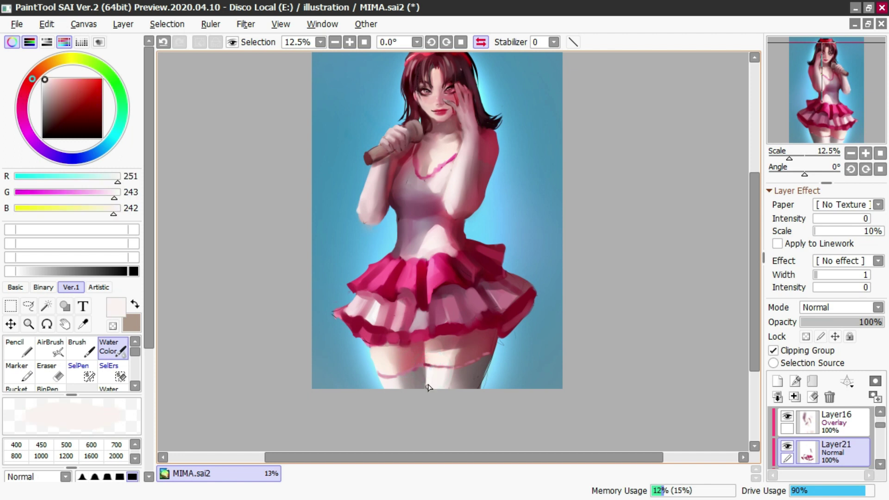
{"action": "key", "text": "ctrl+z"}
{"action": "left_click", "coordinate": [431, 378]}
{"action": "left_click", "coordinate": [424, 369], "text": "alt"}
{"action": "left_click_drag", "start_coordinate": [424, 368], "coordinate": [426, 387]}
Step: Shade the raised-arm-side thigh beneath the skirt hem in sampled rosy skin tone (R193 G102 B105), undoing unwanted strokes
{"action": "mouse_move", "coordinate": [453, 353]}
{"action": "left_mouse_down"}
{"action": "mouse_move", "coordinate": [407, 355]}
{"action": "mouse_move", "coordinate": [474, 348]}
{"action": "mouse_move", "coordinate": [463, 342]}
{"action": "mouse_move", "coordinate": [481, 336]}
{"action": "left_mouse_up"}
{"action": "left_click", "coordinate": [442, 353], "text": "alt"}
{"action": "key", "text": "ctrl+z"}
{"action": "left_click", "coordinate": [410, 354], "text": "alt"}
{"action": "key", "text": "ctrl+z"}
{"action": "key", "text": "ctrl+z"}
{"action": "left_click_drag", "start_coordinate": [426, 345], "coordinate": [479, 342]}
{"action": "key", "text": "ctrl+z"}
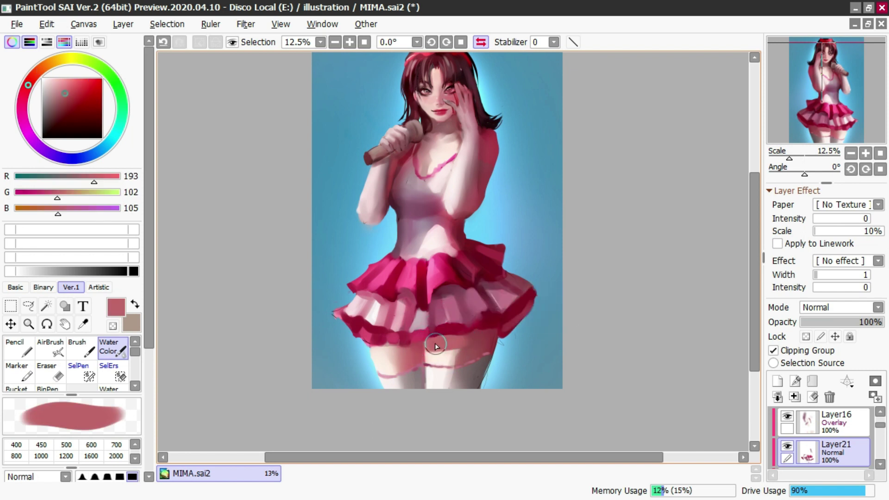
{"action": "key", "text": "ctrl+z"}
Step: Soften the outer part of that thigh's cast shadow with the AirBrush in muted red (R169 G93 B95)
{"action": "key", "text": "b"}
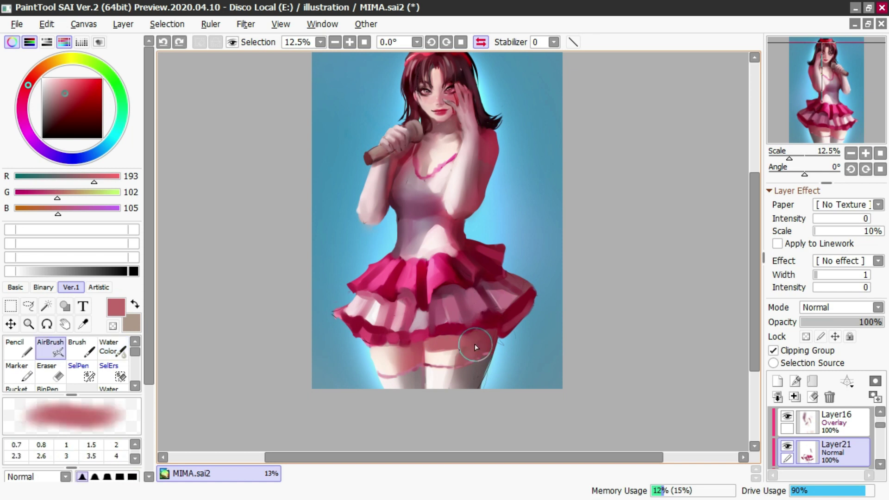
{"action": "left_click", "coordinate": [472, 336], "text": "alt"}
{"action": "left_click_drag", "start_coordinate": [469, 340], "coordinate": [482, 329]}
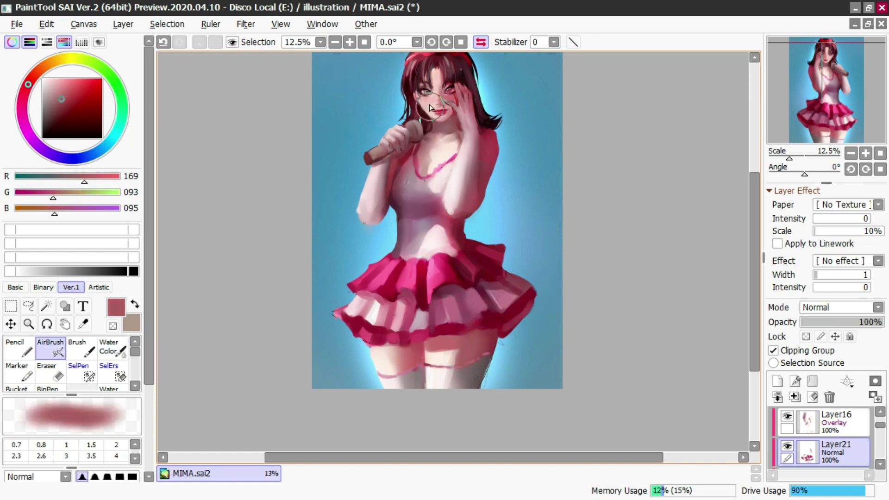
Step: Unmirror the canvas and shade the microphone-side thigh under the hem with Water Color in sampled muted red (R176 G101 B103)
{"action": "left_click", "coordinate": [481, 42]}
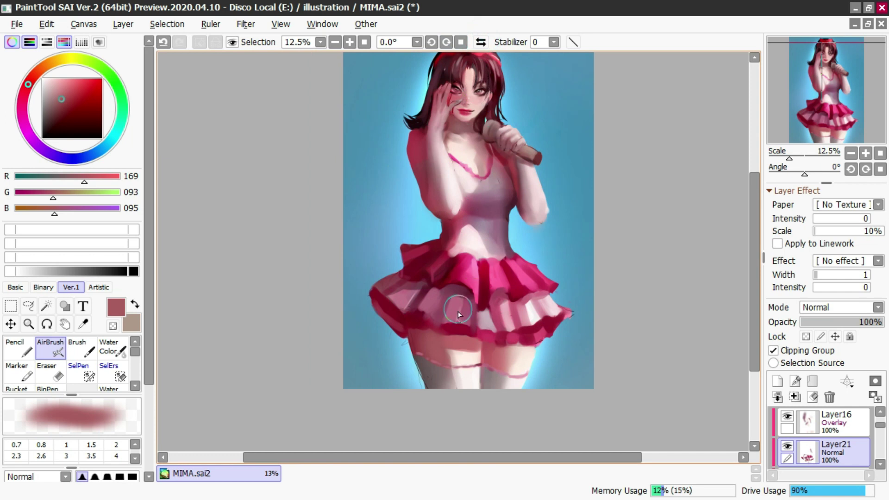
{"action": "left_click", "coordinate": [443, 352], "text": "alt"}
{"action": "key", "text": "c"}
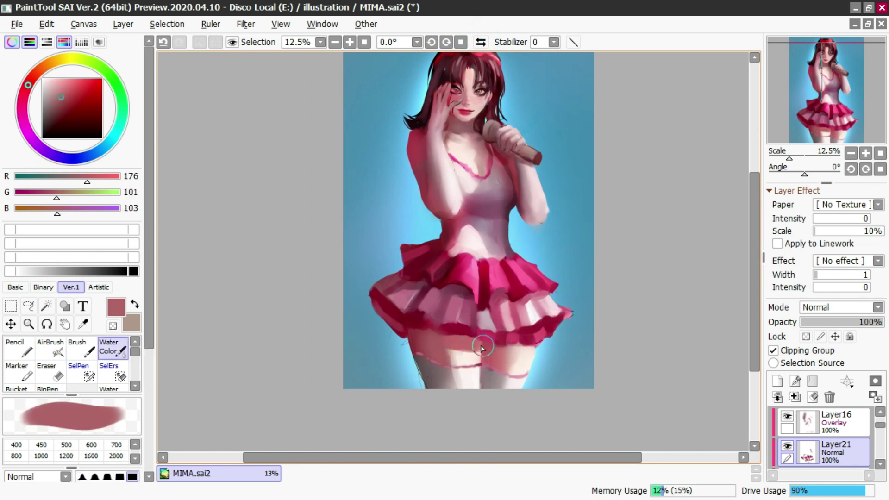
{"action": "left_click", "coordinate": [441, 341], "text": "alt"}
{"action": "mouse_move", "coordinate": [490, 353]}
{"action": "left_mouse_down"}
{"action": "mouse_move", "coordinate": [454, 349]}
{"action": "mouse_move", "coordinate": [520, 348]}
{"action": "mouse_move", "coordinate": [490, 367]}
{"action": "mouse_move", "coordinate": [493, 349]}
{"action": "mouse_move", "coordinate": [537, 349]}
{"action": "left_mouse_up"}
{"action": "key", "text": "ctrl+z"}
{"action": "left_click", "coordinate": [446, 344], "text": "alt"}
Step: Deepen the shadow between the thighs and under the hem in dark red (R141 G52 B63), undoing unwanted strokes
{"action": "left_click", "coordinate": [416, 335], "text": "alt"}
{"action": "left_click", "coordinate": [487, 352], "text": "ctrl+alt"}
{"action": "key", "text": "ctrl+z"}
{"action": "mouse_move", "coordinate": [498, 347]}
{"action": "left_mouse_down"}
{"action": "mouse_move", "coordinate": [497, 357]}
{"action": "mouse_move", "coordinate": [530, 350]}
{"action": "mouse_move", "coordinate": [500, 351]}
{"action": "left_mouse_up"}
{"action": "key", "text": "ctrl+z"}
{"action": "mouse_move", "coordinate": [497, 355]}
{"action": "left_mouse_down"}
{"action": "mouse_move", "coordinate": [526, 348]}
{"action": "mouse_move", "coordinate": [525, 336]}
{"action": "mouse_move", "coordinate": [496, 354]}
{"action": "mouse_move", "coordinate": [492, 340]}
{"action": "mouse_move", "coordinate": [495, 365]}
{"action": "mouse_move", "coordinate": [481, 390]}
{"action": "left_mouse_up"}
{"action": "key", "text": "ctrl+z"}
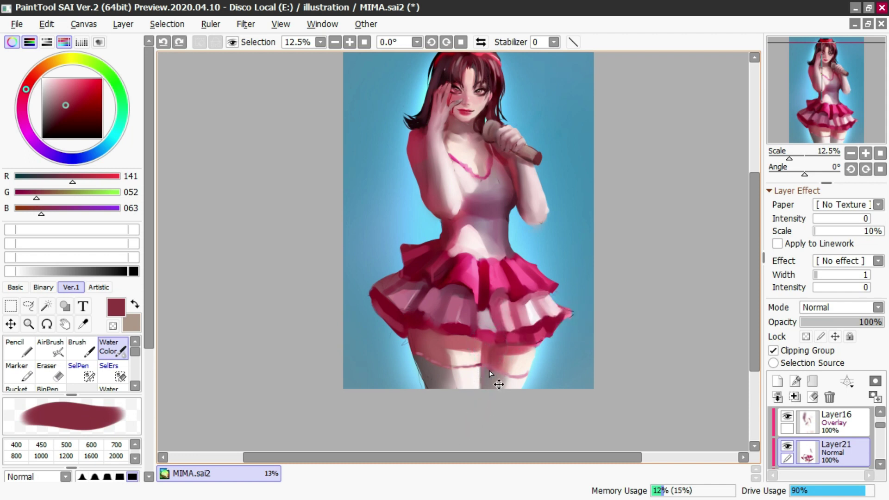
{"action": "left_click_drag", "start_coordinate": [494, 346], "coordinate": [489, 348]}
{"action": "key", "text": "ctrl+z"}
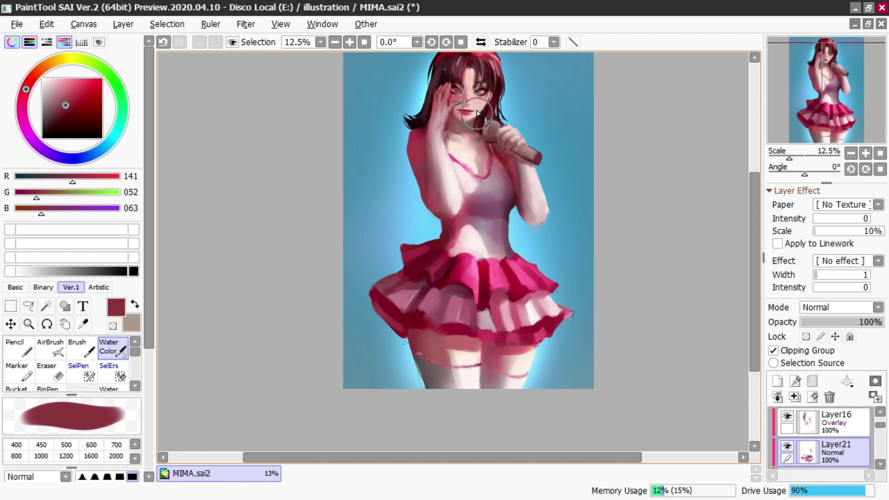
Step: Mirror the canvas and brighten the upper ruffle's front and side pleats in sampled pinks (R255 G132 B188, R250 G144 B194)
{"action": "left_click", "coordinate": [480, 42]}
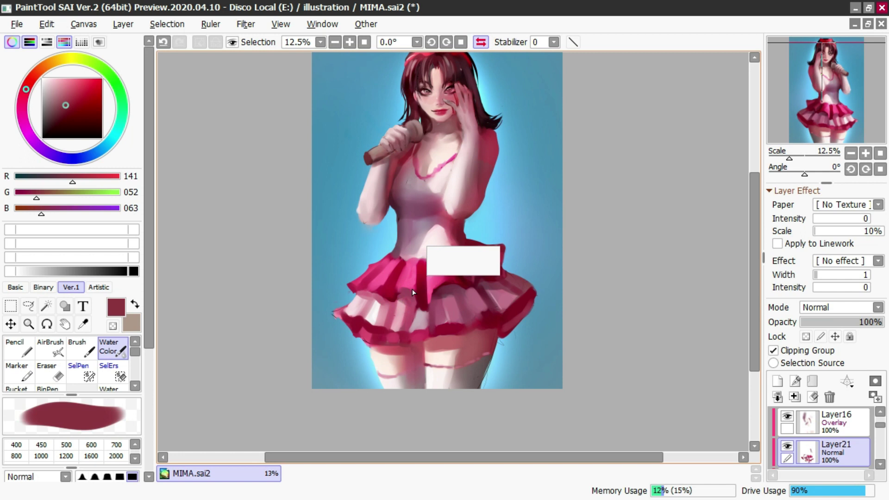
{"action": "left_click", "coordinate": [433, 274], "text": "alt"}
{"action": "left_click", "coordinate": [435, 264], "text": "alt"}
{"action": "key", "text": "ctrl+z"}
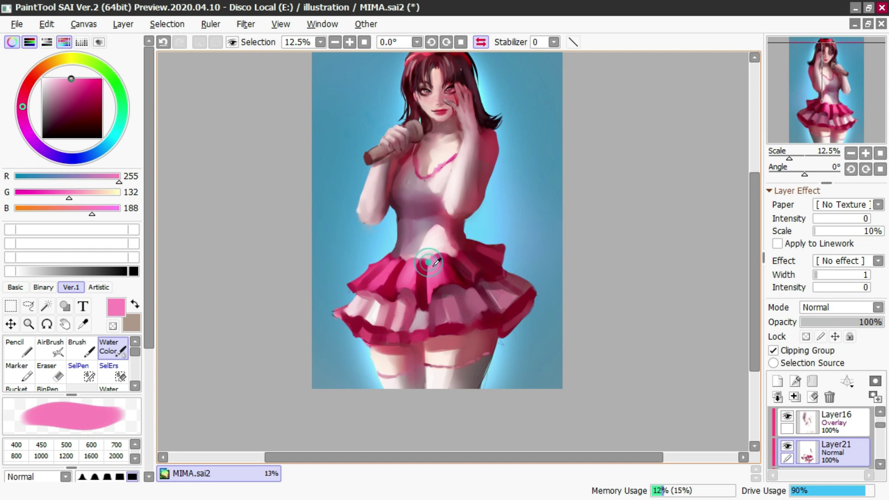
{"action": "left_click", "coordinate": [378, 283], "text": "alt"}
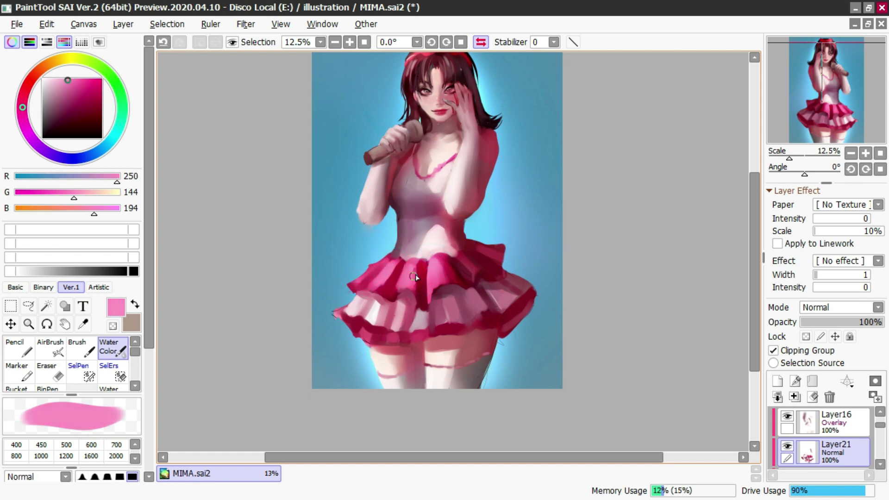
{"action": "left_click_drag", "start_coordinate": [460, 264], "coordinate": [473, 278]}
Step: Airbrush soft pink (R249 G136 B186) onto the ruffles and try off-white (R243 G233 B236) on the lower microphone-side pleats
{"action": "key", "text": "b"}
{"action": "left_click", "coordinate": [443, 261], "text": "alt"}
{"action": "mouse_move", "coordinate": [455, 256]}
{"action": "left_mouse_down"}
{"action": "mouse_move", "coordinate": [467, 267]}
{"action": "mouse_move", "coordinate": [508, 242]}
{"action": "left_mouse_up"}
{"action": "key", "text": "ctrl+z"}
{"action": "left_click_drag", "start_coordinate": [434, 291], "coordinate": [411, 324]}
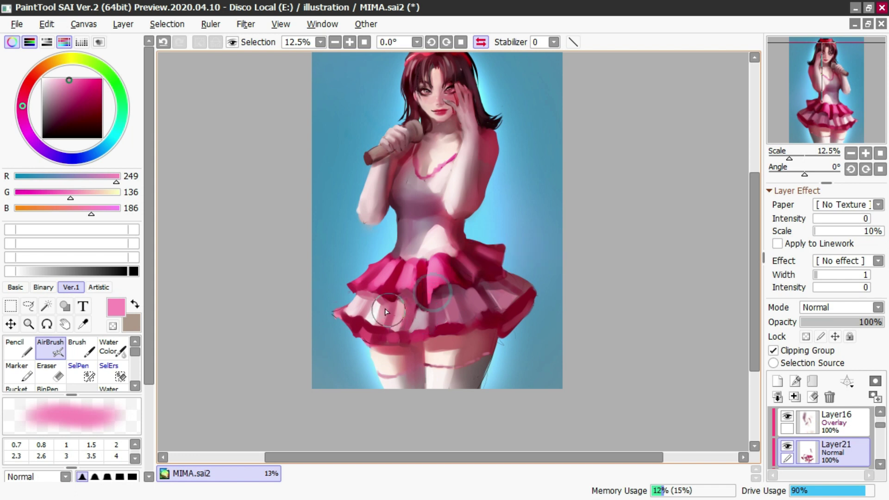
{"action": "left_click", "coordinate": [387, 311], "text": "alt"}
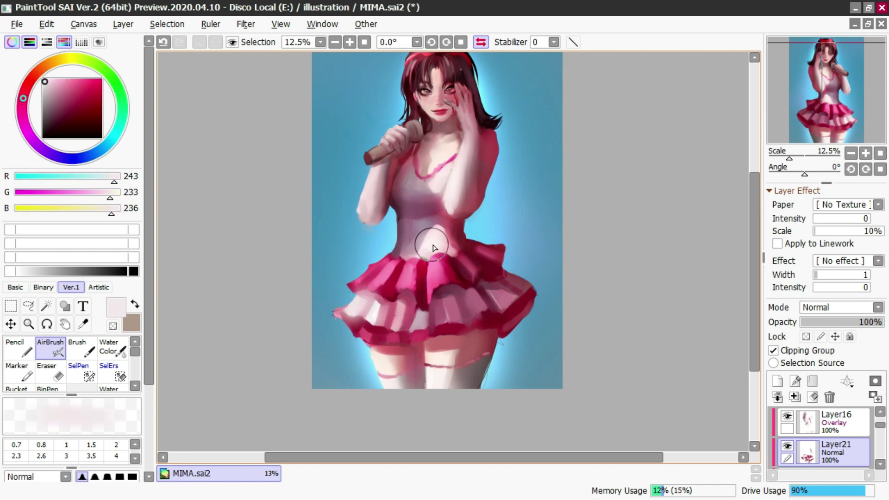
{"action": "key", "text": "ctrl+z"}
Step: Airbrush pale pink highlights (R245 G220 B226) over the lower ruffle's microphone-side pleats on Overlay Layer16
{"action": "left_click", "coordinate": [806, 428]}
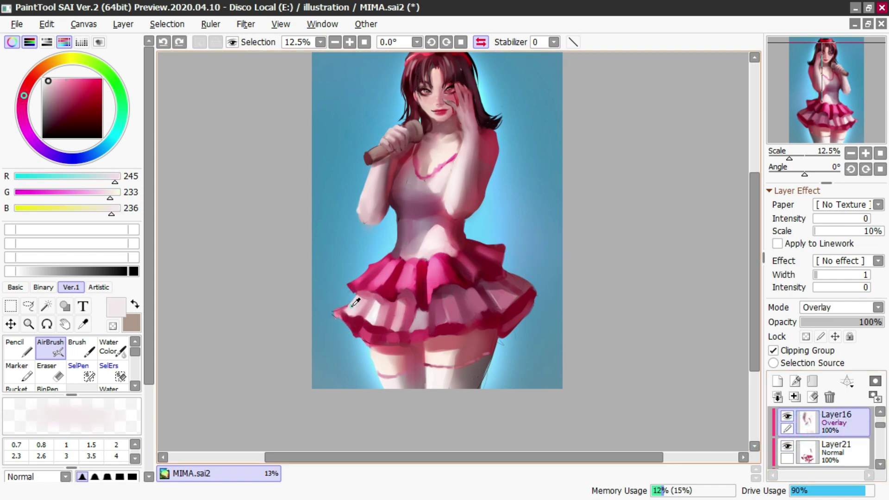
{"action": "left_click", "coordinate": [363, 313], "text": "alt"}
{"action": "mouse_move", "coordinate": [404, 315]}
{"action": "left_mouse_down"}
{"action": "mouse_move", "coordinate": [430, 315]}
{"action": "mouse_move", "coordinate": [403, 339]}
{"action": "mouse_move", "coordinate": [431, 307]}
{"action": "mouse_move", "coordinate": [396, 303]}
{"action": "mouse_move", "coordinate": [388, 319]}
{"action": "mouse_move", "coordinate": [386, 306]}
{"action": "mouse_move", "coordinate": [363, 326]}
{"action": "left_mouse_up"}
{"action": "key", "text": "ctrl+z"}
{"action": "key", "text": "ctrl+z"}
{"action": "key", "text": "ctrl+z"}
{"action": "left_click_drag", "start_coordinate": [409, 302], "coordinate": [411, 319]}
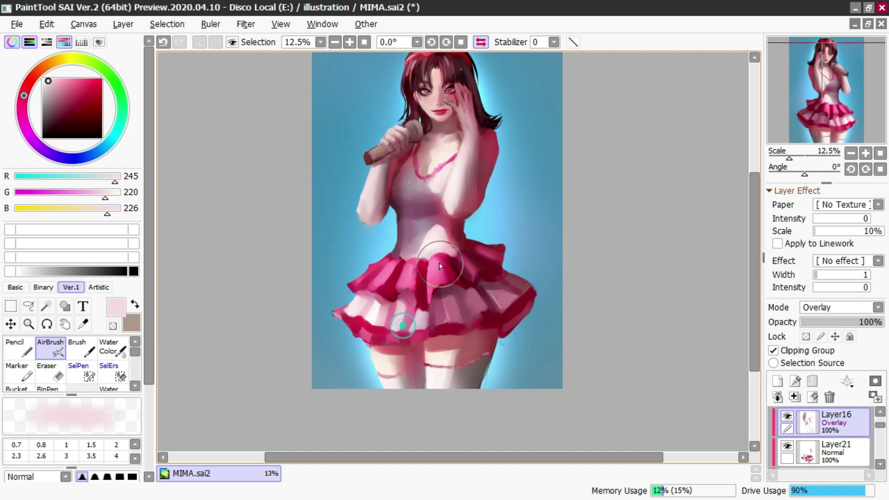
Step: Try AirBrush and Water Color highlight strokes down the upper ruffle's front pleats, undoing each one
{"action": "left_click_drag", "start_coordinate": [394, 256], "coordinate": [393, 294]}
{"action": "key", "text": "ctrl+z"}
{"action": "left_click_drag", "start_coordinate": [431, 237], "coordinate": [395, 304]}
{"action": "key", "text": "ctrl+z"}
{"action": "key", "text": "c"}
{"action": "right_click", "coordinate": [434, 244]}
{"action": "left_click_drag", "start_coordinate": [423, 252], "coordinate": [401, 296]}
{"action": "key", "text": "ctrl+z"}
{"action": "mouse_move", "coordinate": [416, 256]}
{"action": "left_mouse_down"}
{"action": "mouse_move", "coordinate": [397, 291]}
{"action": "mouse_move", "coordinate": [421, 276]}
{"action": "mouse_move", "coordinate": [415, 285]}
{"action": "left_mouse_up"}
{"action": "key", "text": "ctrl+z"}
Step: Unmirror the canvas and highlight the microphone-side pleats in sampled near-white (R251 G246 B248) on the Overlay layer
{"action": "left_click", "coordinate": [481, 41]}
{"action": "key", "text": "ctrl+z"}
{"action": "right_click", "coordinate": [478, 247]}
{"action": "mouse_move", "coordinate": [488, 260]}
{"action": "left_mouse_down"}
{"action": "mouse_move", "coordinate": [525, 321]}
{"action": "mouse_move", "coordinate": [541, 322]}
{"action": "left_mouse_up"}
{"action": "key", "text": "ctrl+z"}
{"action": "key", "text": "ctrl+z"}
{"action": "right_click", "coordinate": [531, 313]}
{"action": "key", "text": "ctrl+z"}
{"action": "left_click_drag", "start_coordinate": [501, 285], "coordinate": [512, 318]}
{"action": "key", "text": "ctrl+z"}
{"action": "left_click_drag", "start_coordinate": [496, 260], "coordinate": [514, 319]}
{"action": "key", "text": "ctrl+z"}
{"action": "key", "text": "ctrl+z"}
{"action": "left_click_drag", "start_coordinate": [495, 274], "coordinate": [504, 241]}
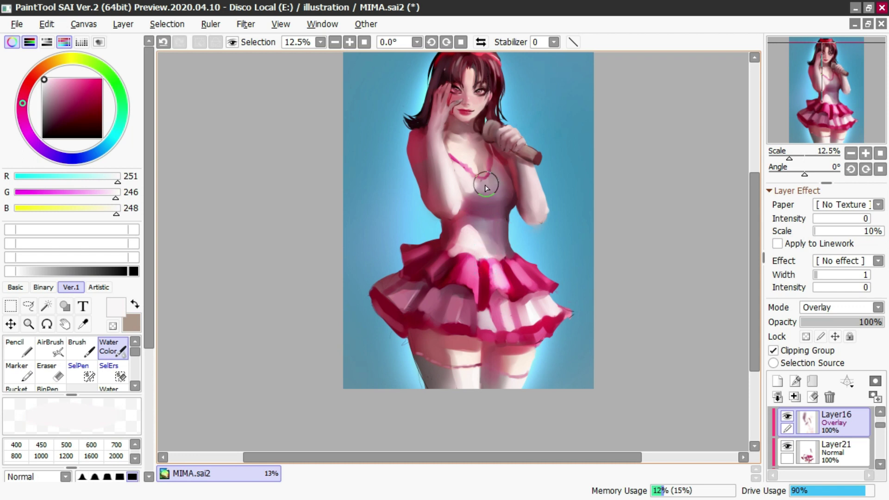
Step: Try dark red (R114 G6 B26) and mauve (R126 G72 B86) shadows on the microphone-side ruffle tips and undo them
{"action": "scroll", "coordinate": [491, 218], "scroll_direction": "down", "scroll_amount": 2}
{"action": "scroll", "coordinate": [493, 95], "scroll_direction": "up", "scroll_amount": 1}
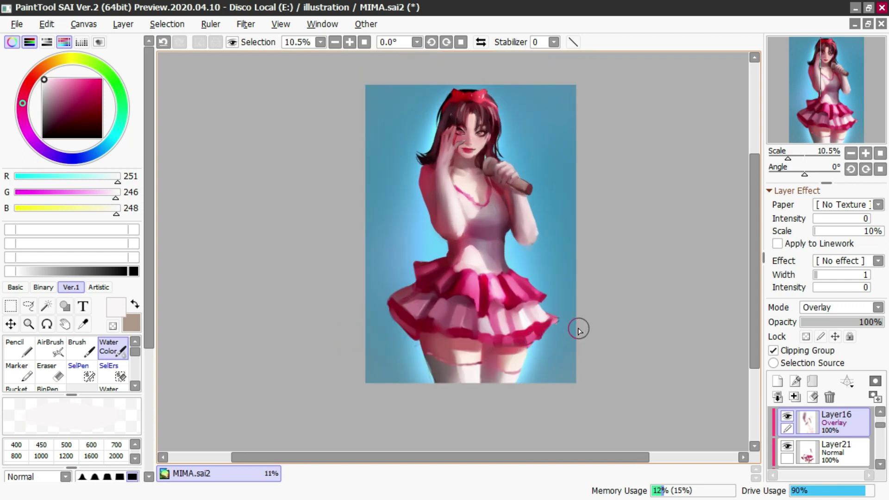
{"action": "left_click", "coordinate": [414, 323], "text": "alt"}
{"action": "left_click", "coordinate": [417, 326], "text": "alt"}
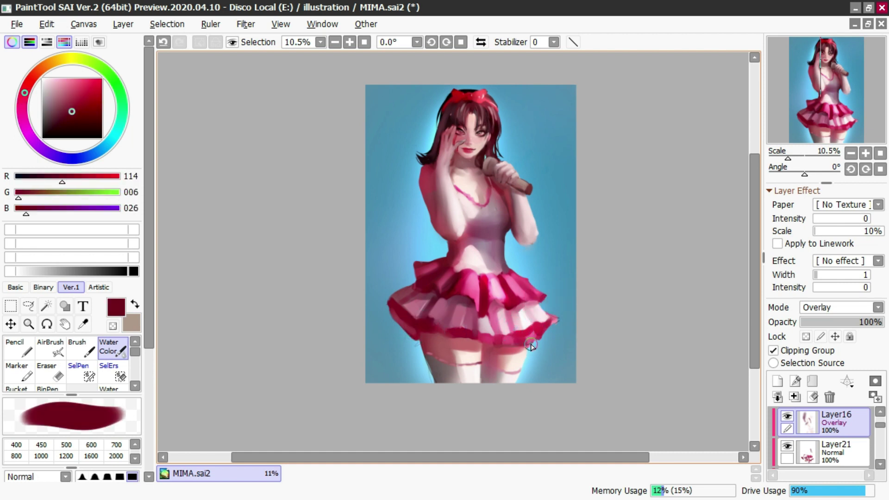
{"action": "mouse_move", "coordinate": [545, 309]}
{"action": "left_mouse_down"}
{"action": "mouse_move", "coordinate": [486, 294]}
{"action": "mouse_move", "coordinate": [523, 278]}
{"action": "mouse_move", "coordinate": [542, 296]}
{"action": "left_mouse_up"}
{"action": "left_click", "coordinate": [458, 294], "text": "alt"}
{"action": "key", "text": "ctrl+z"}
{"action": "key", "text": "ctrl+z"}
{"action": "left_click", "coordinate": [504, 223], "text": "alt"}
{"action": "key", "text": "ctrl+z"}
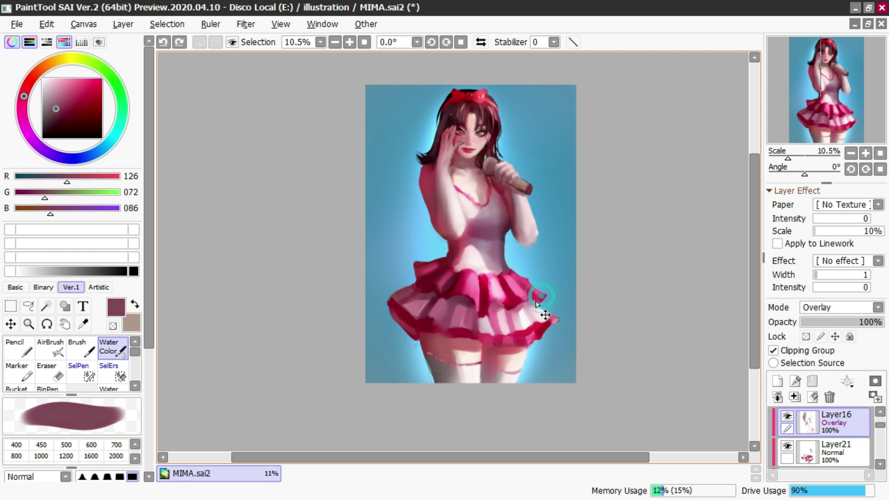
Step: Add a new clipped layer above Layer16 and set its blending mode to Multiply
{"action": "left_click", "coordinate": [461, 297], "text": "alt"}
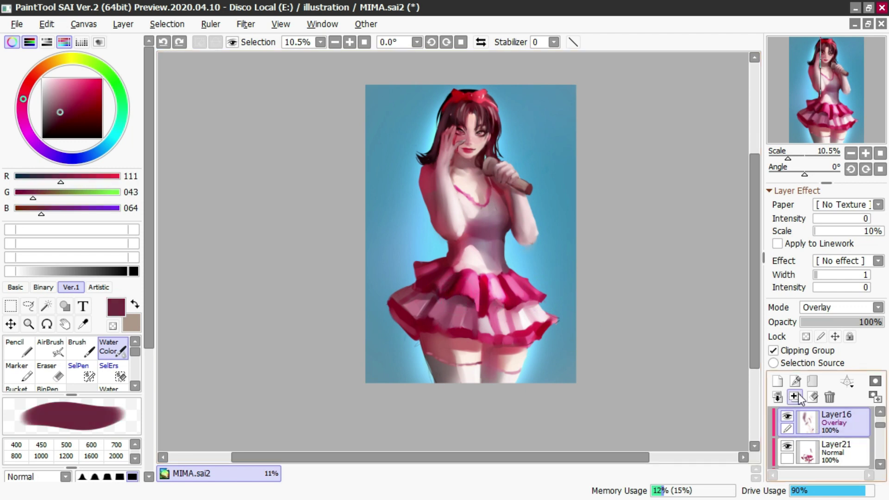
{"action": "left_click", "coordinate": [777, 380]}
{"action": "left_click", "coordinate": [810, 307]}
{"action": "left_click", "coordinate": [816, 339]}
Step: Shade the microphone-side tips of both ruffles on the Multiply layer in sampled deep maroon (R110 G1 B24)
{"action": "left_click", "coordinate": [442, 330], "text": "alt"}
{"action": "mouse_move", "coordinate": [537, 343]}
{"action": "left_mouse_down"}
{"action": "mouse_move", "coordinate": [549, 323]}
{"action": "mouse_move", "coordinate": [533, 353]}
{"action": "mouse_move", "coordinate": [565, 315]}
{"action": "mouse_move", "coordinate": [536, 359]}
{"action": "left_mouse_up"}
{"action": "key", "text": "ctrl+z"}
{"action": "key", "text": "ctrl+z"}
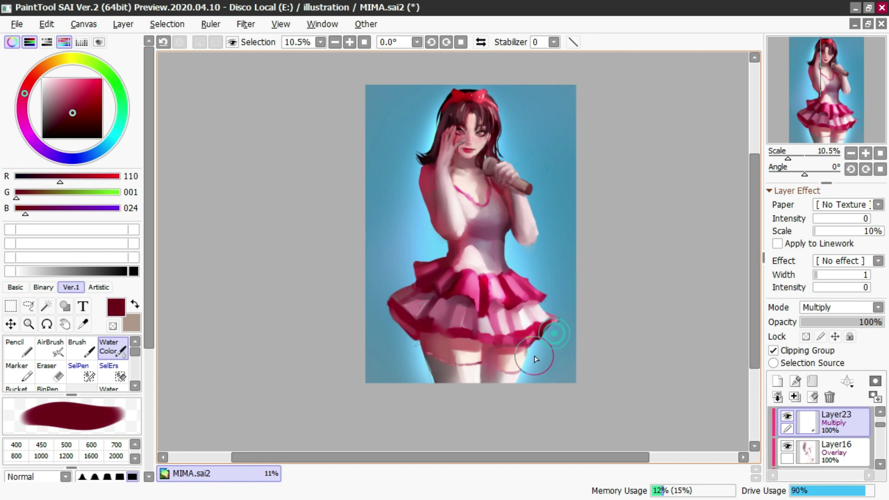
{"action": "left_click_drag", "start_coordinate": [545, 302], "coordinate": [540, 297]}
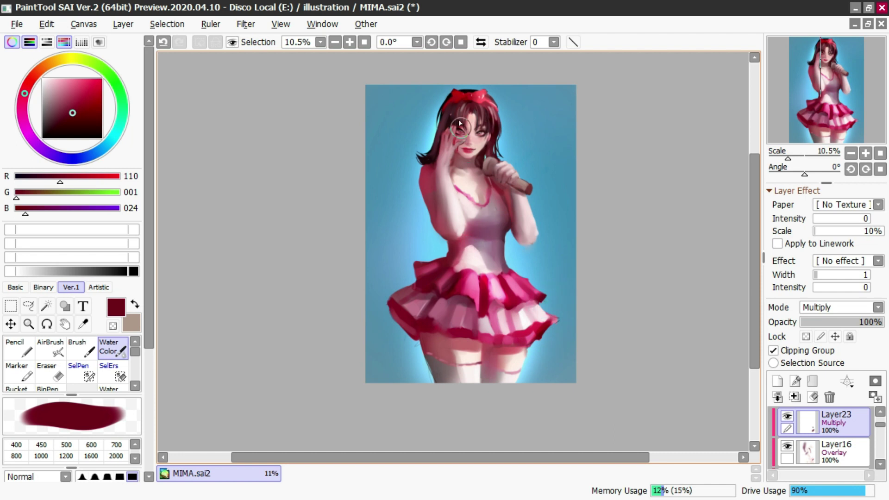
Step: Mirror the canvas and shade the torso beside the microphone arm and around the microphone hand, undoing unwanted strokes
{"action": "left_click", "coordinate": [482, 42]}
{"action": "left_click_drag", "start_coordinate": [399, 216], "coordinate": [402, 226]}
{"action": "mouse_move", "coordinate": [399, 256]}
{"action": "left_mouse_down"}
{"action": "mouse_move", "coordinate": [415, 280]}
{"action": "mouse_move", "coordinate": [400, 247]}
{"action": "left_mouse_up"}
{"action": "key", "text": "ctrl+z"}
{"action": "mouse_move", "coordinate": [410, 180]}
{"action": "left_mouse_down"}
{"action": "mouse_move", "coordinate": [410, 257]}
{"action": "mouse_move", "coordinate": [414, 174]}
{"action": "left_mouse_up"}
{"action": "key", "text": "ctrl+z"}
{"action": "left_click_drag", "start_coordinate": [411, 190], "coordinate": [432, 165]}
{"action": "left_click_drag", "start_coordinate": [432, 159], "coordinate": [474, 180]}
{"action": "key", "text": "ctrl+z"}
Step: Try dusky red shading (R162 G74 B88) along the torso on the raised-arm side, undoing unwanted strokes
{"action": "right_click", "coordinate": [468, 225]}
{"action": "mouse_move", "coordinate": [463, 264]}
{"action": "left_mouse_down"}
{"action": "mouse_move", "coordinate": [472, 299]}
{"action": "mouse_move", "coordinate": [388, 238]}
{"action": "mouse_move", "coordinate": [440, 234]}
{"action": "mouse_move", "coordinate": [440, 202]}
{"action": "left_mouse_up"}
{"action": "key", "text": "ctrl+z"}
{"action": "key", "text": "ctrl+z"}
{"action": "key", "text": "ctrl+z"}
{"action": "key", "text": "v"}
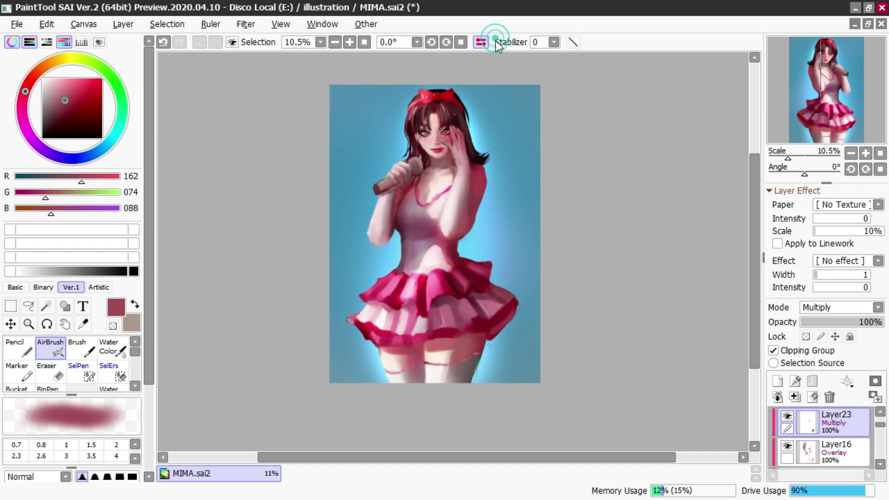
Step: Unmirror the canvas and inspect the singer's face, neckline and arms up close
{"action": "left_click", "coordinate": [481, 42]}
{"action": "scroll", "coordinate": [484, 164], "scroll_direction": "up", "scroll_amount": 5}
{"action": "scroll", "coordinate": [477, 243], "scroll_direction": "down", "scroll_amount": 1}
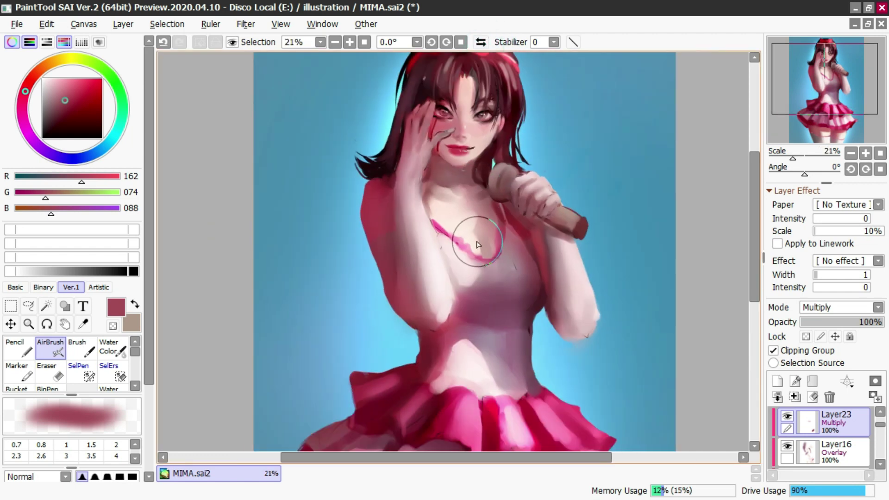
{"action": "scroll", "coordinate": [478, 244], "scroll_direction": "down", "scroll_amount": 3}
{"action": "scroll", "coordinate": [469, 176], "scroll_direction": "up", "scroll_amount": 4}
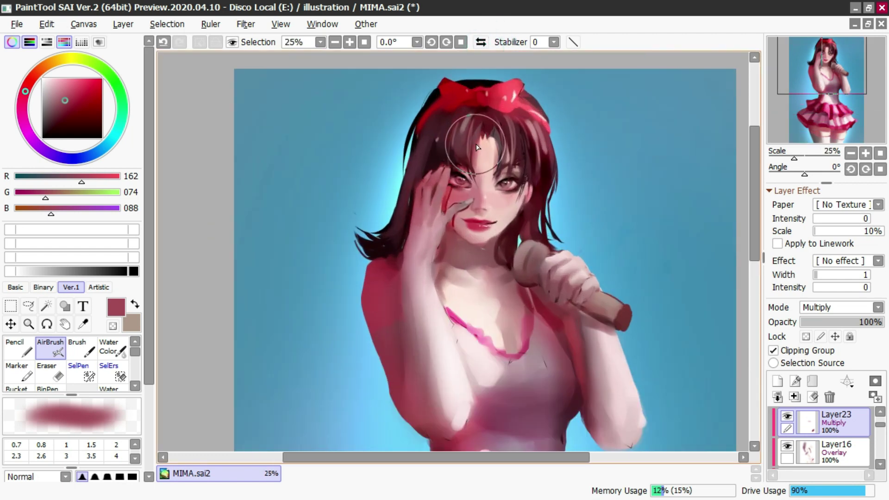
Step: Erase along the outer edges of both thighs below the skirt on the Normal layer Layer19
{"action": "scroll", "coordinate": [490, 136], "scroll_direction": "down", "scroll_amount": 5}
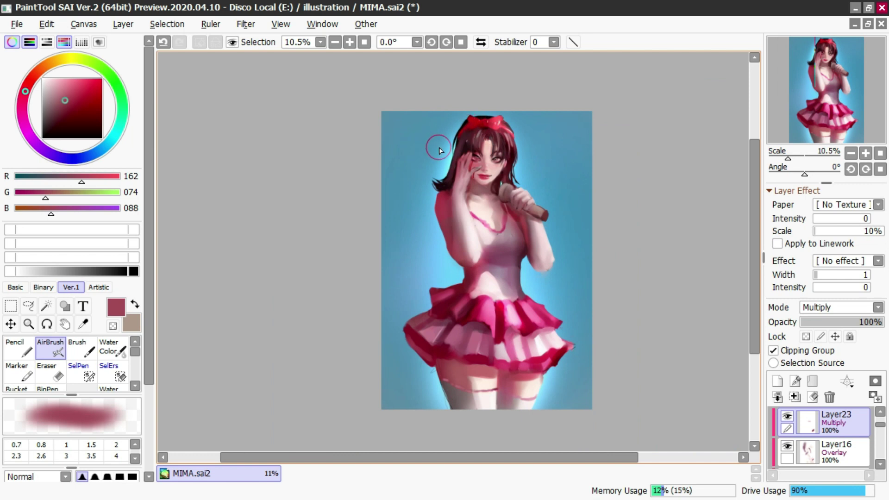
{"action": "scroll", "coordinate": [484, 126], "scroll_direction": "up", "scroll_amount": 1}
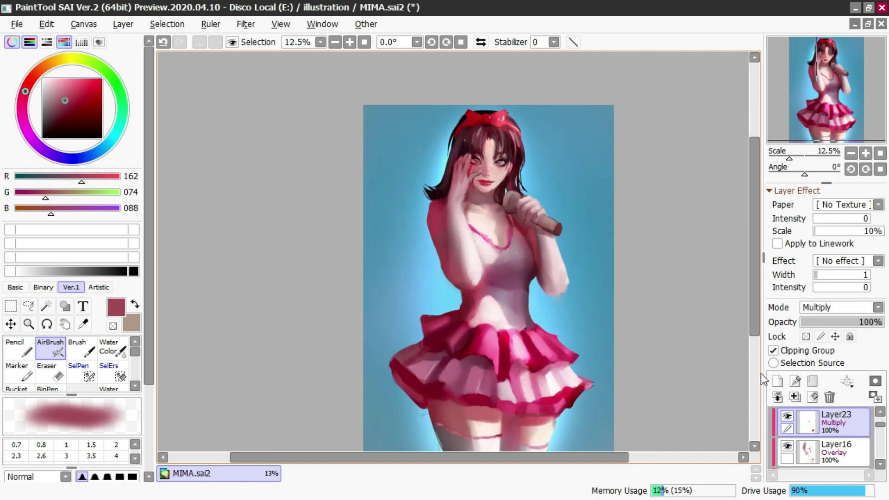
{"action": "scroll", "coordinate": [800, 458], "scroll_direction": "down", "scroll_amount": 5}
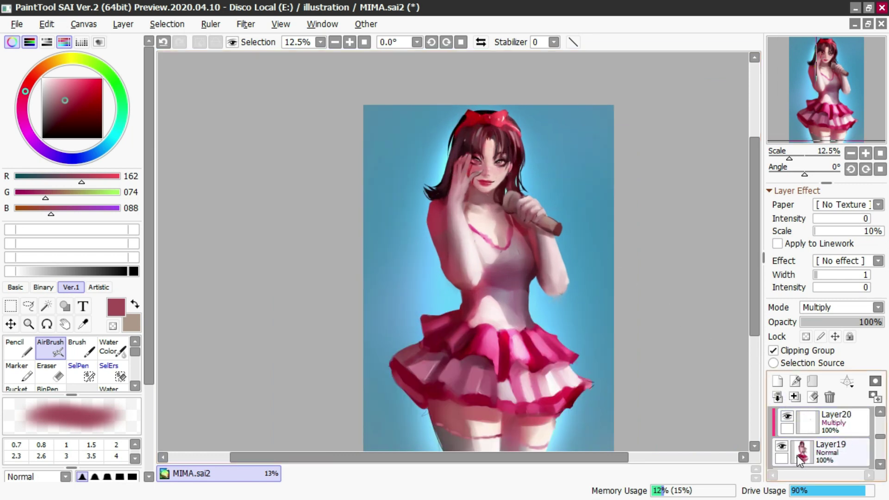
{"action": "left_click", "coordinate": [799, 458]}
{"action": "key", "text": "e"}
{"action": "key", "text": "ctrl+z"}
{"action": "left_click_drag", "start_coordinate": [430, 425], "coordinate": [449, 467]}
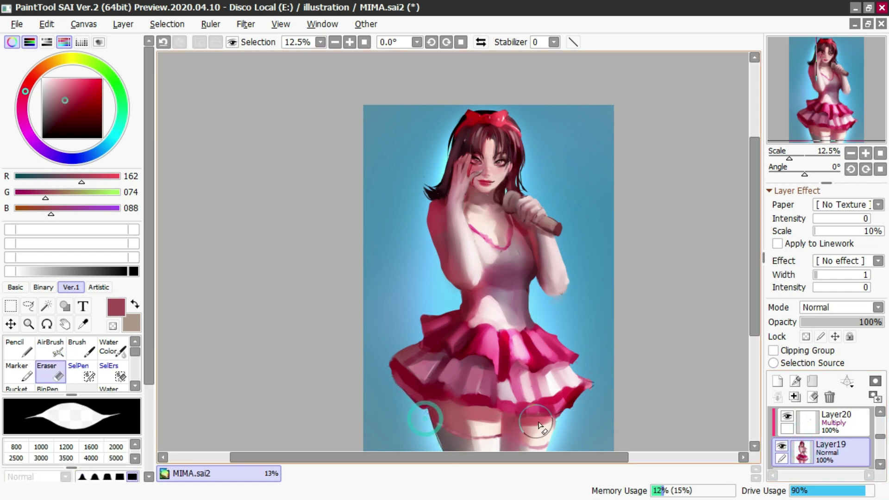
{"action": "left_click_drag", "start_coordinate": [564, 420], "coordinate": [556, 450]}
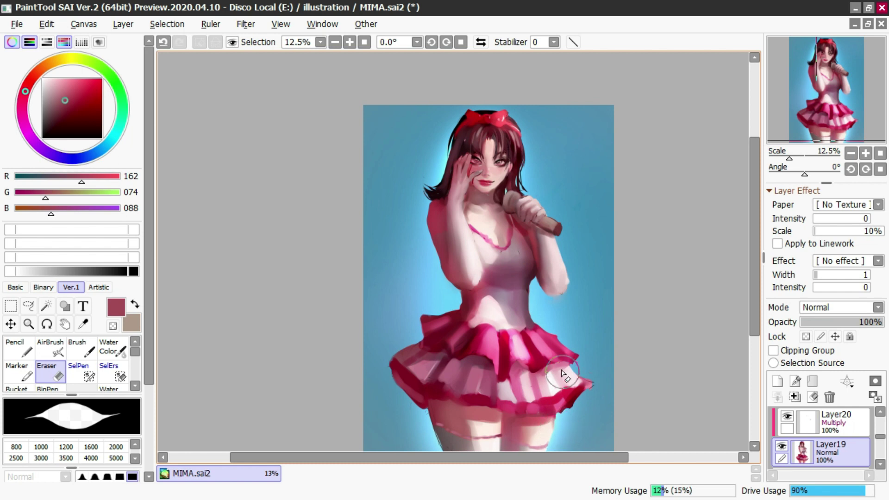
Step: Try Water Color strokes at the waist beside the microphone arm in sampled light blue (R109 G210 B255), undoing them
{"action": "key", "text": "c"}
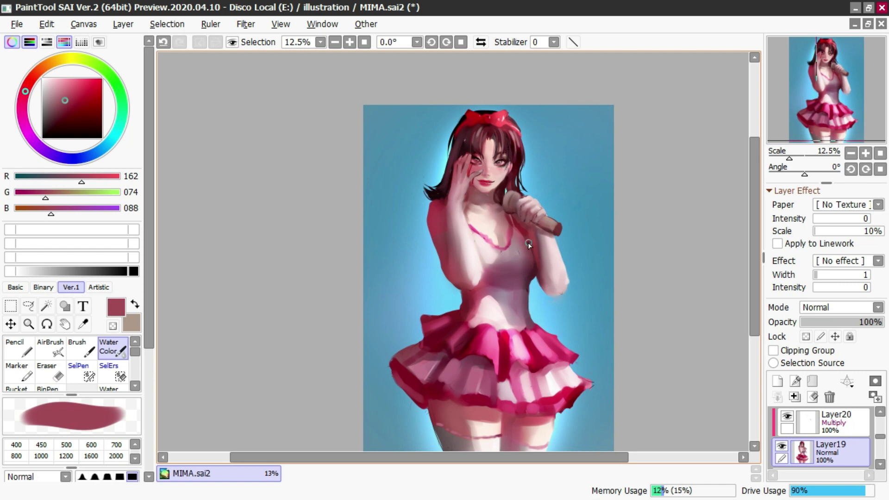
{"action": "right_click", "coordinate": [531, 285]}
{"action": "key", "text": "["}
{"action": "key", "text": "ctrl+z"}
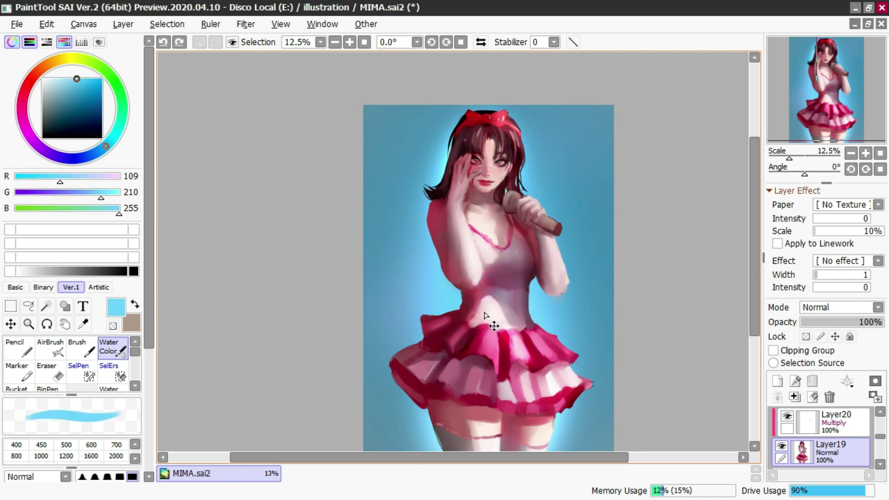
{"action": "left_click", "coordinate": [516, 284], "text": "ctrl+shift"}
{"action": "mouse_move", "coordinate": [519, 283]}
{"action": "left_mouse_down"}
{"action": "mouse_move", "coordinate": [527, 280]}
{"action": "mouse_move", "coordinate": [484, 326]}
{"action": "left_mouse_up"}
{"action": "key", "text": "ctrl+z"}
{"action": "key", "text": "ctrl+z"}
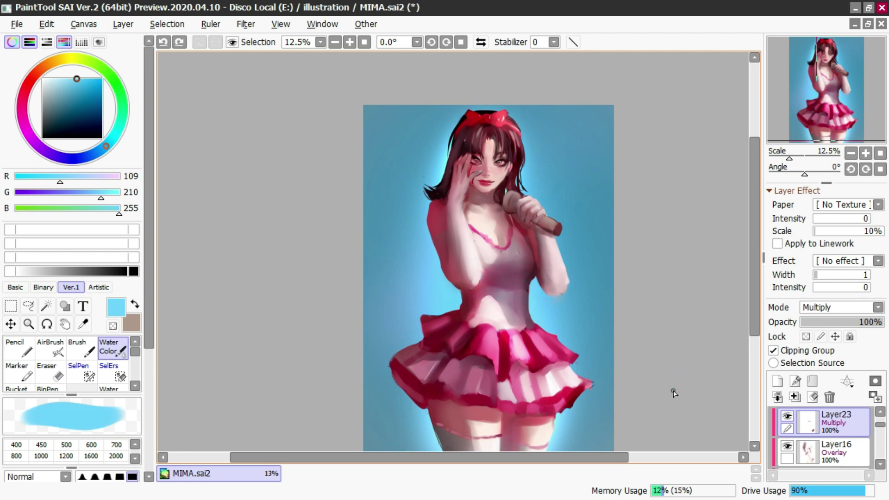
Step: Shade the waist and lower torso on the Overlay layer Layer16 in sampled dark maroon (R70 G30 B42), undoing an unwanted stroke
{"action": "left_click", "coordinate": [674, 457]}
{"action": "left_click", "coordinate": [788, 458]}
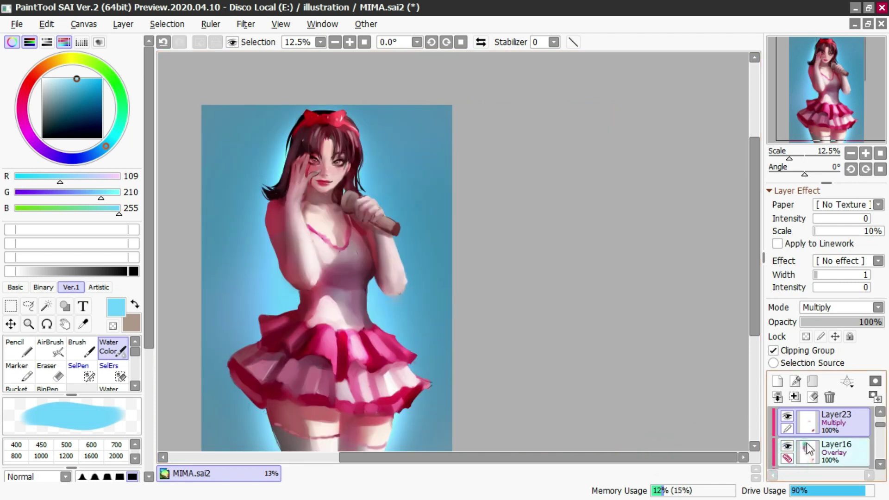
{"action": "left_click", "coordinate": [808, 448]}
{"action": "key", "text": "ctrl+z"}
{"action": "right_click", "coordinate": [369, 275]}
{"action": "left_click", "coordinate": [332, 274]}
{"action": "left_click_drag", "start_coordinate": [323, 296], "coordinate": [323, 318]}
{"action": "key", "text": "ctrl+z"}
{"action": "mouse_move", "coordinate": [320, 274]}
{"action": "left_mouse_down"}
{"action": "mouse_move", "coordinate": [368, 323]}
{"action": "mouse_move", "coordinate": [362, 327]}
{"action": "left_mouse_up"}
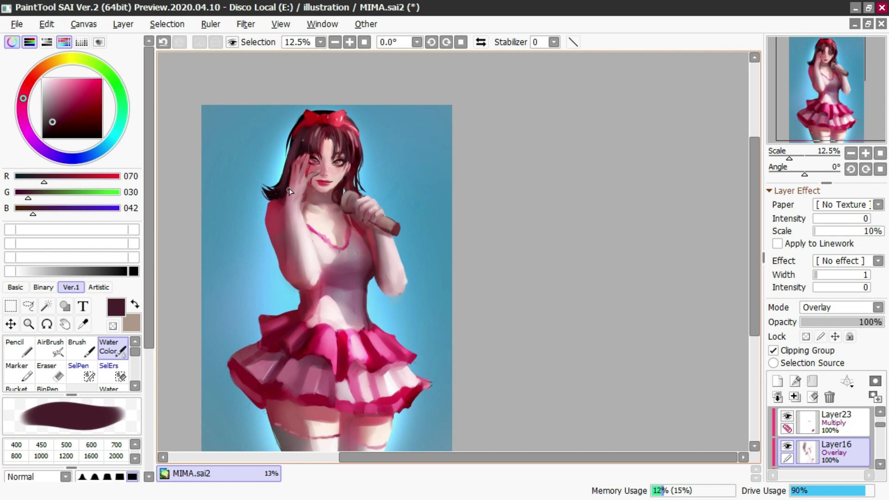
Step: Mirror the canvas and examine the whole figure's balance and proportions
{"action": "scroll", "coordinate": [315, 154], "scroll_direction": "up", "scroll_amount": 1}
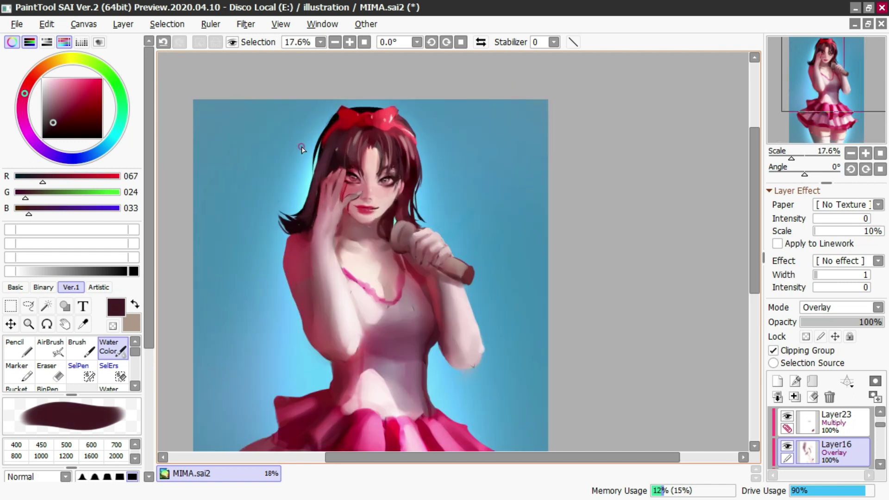
{"action": "scroll", "coordinate": [302, 145], "scroll_direction": "up", "scroll_amount": 1}
{"action": "scroll", "coordinate": [400, 121], "scroll_direction": "down", "scroll_amount": 2}
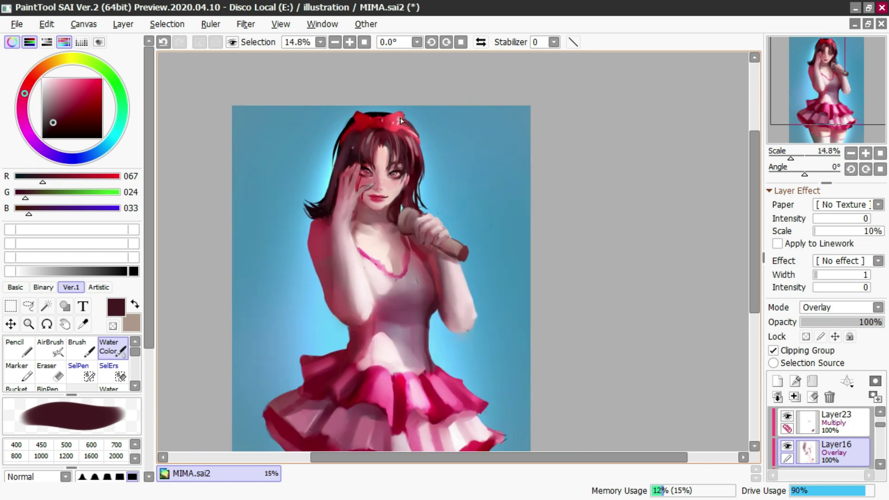
{"action": "left_click", "coordinate": [481, 42]}
{"action": "scroll", "coordinate": [504, 123], "scroll_direction": "down", "scroll_amount": 3}
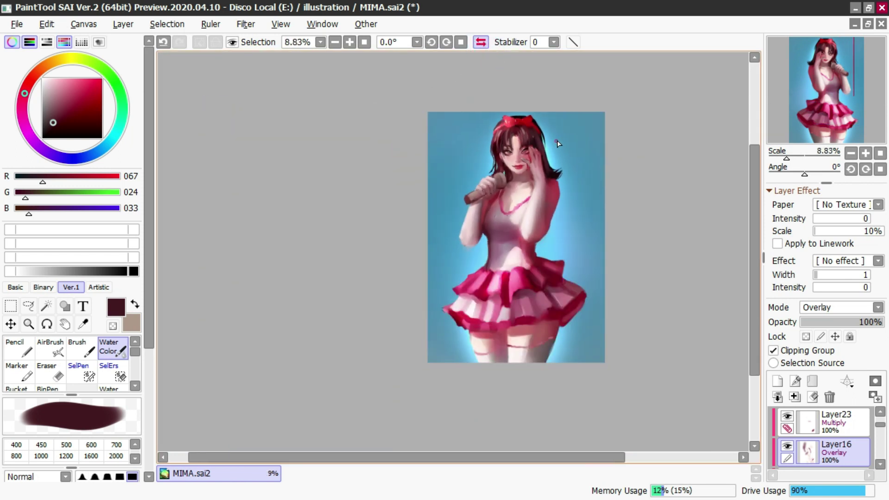